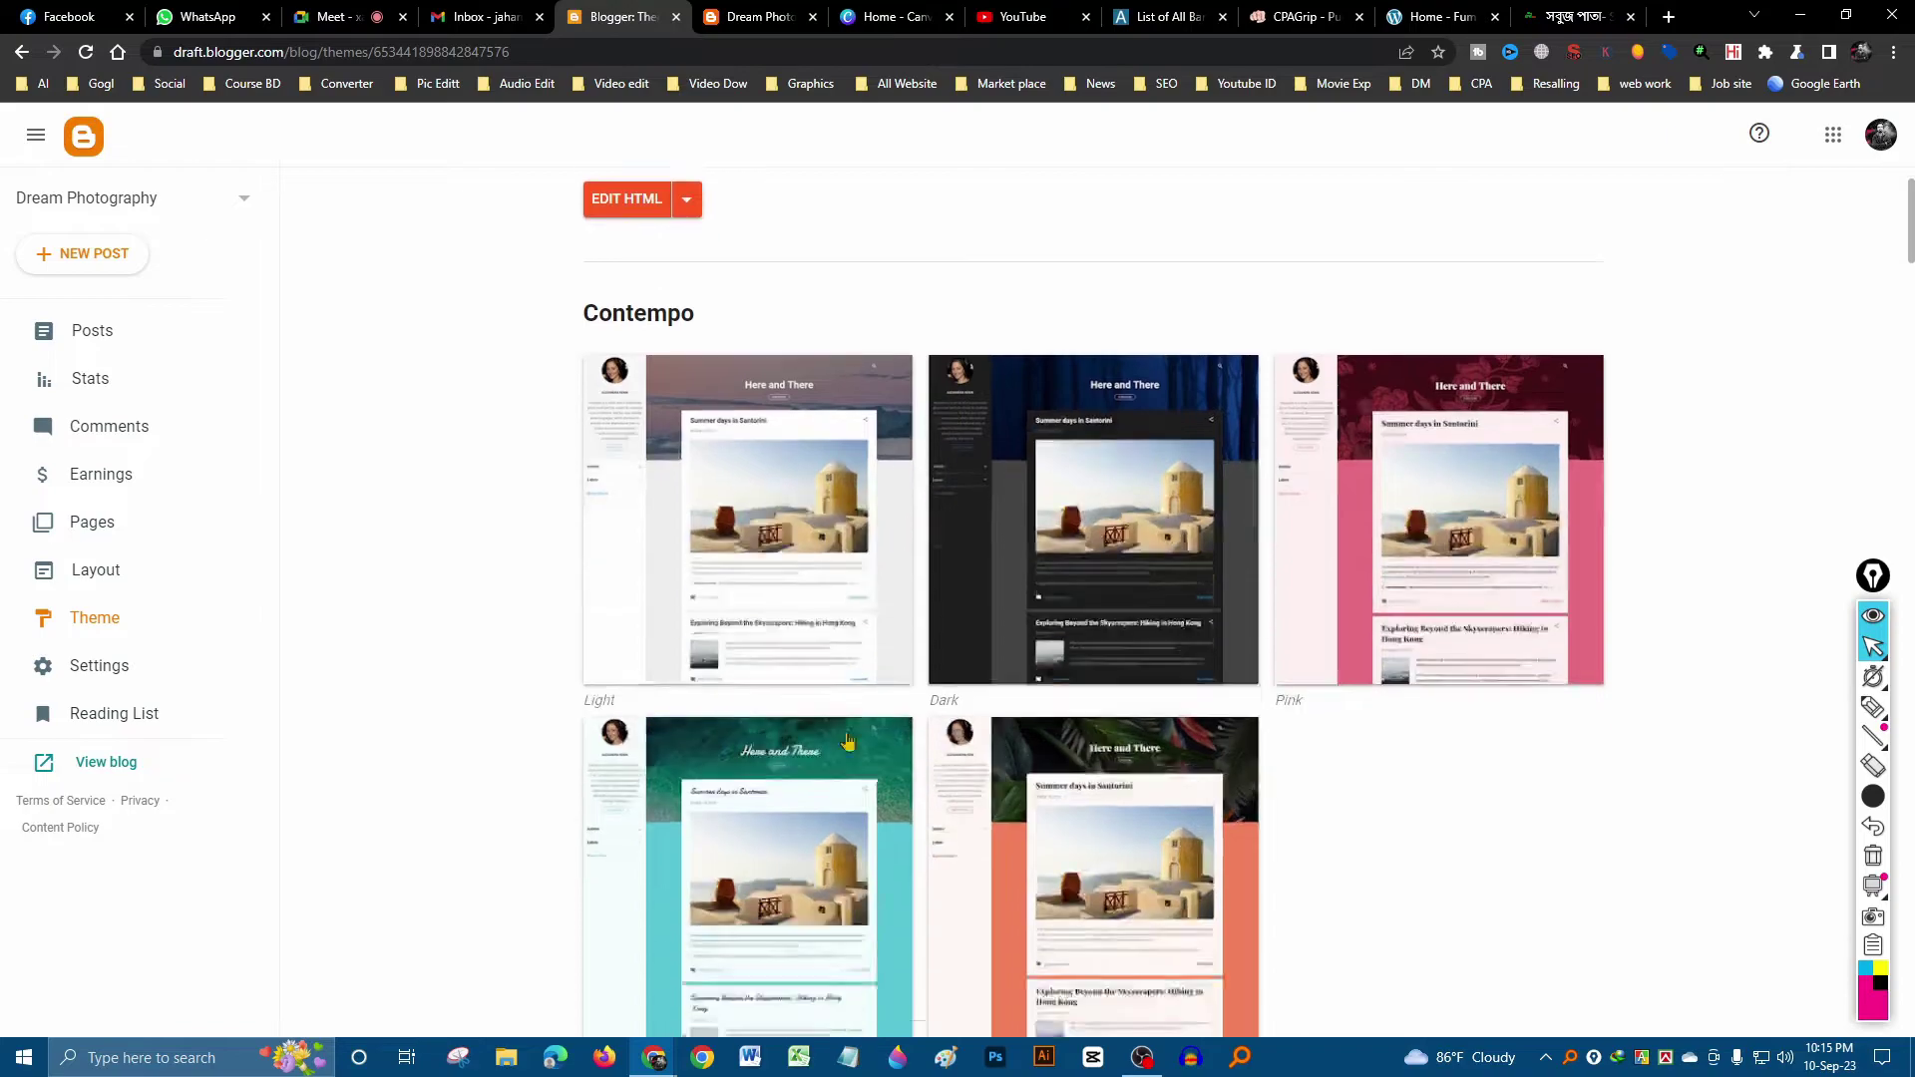
# - Start restoring the Dream Photography blog's theme from a file on the computer, opening the upload file picker
pyautogui.scroll(-20, 937, 743)
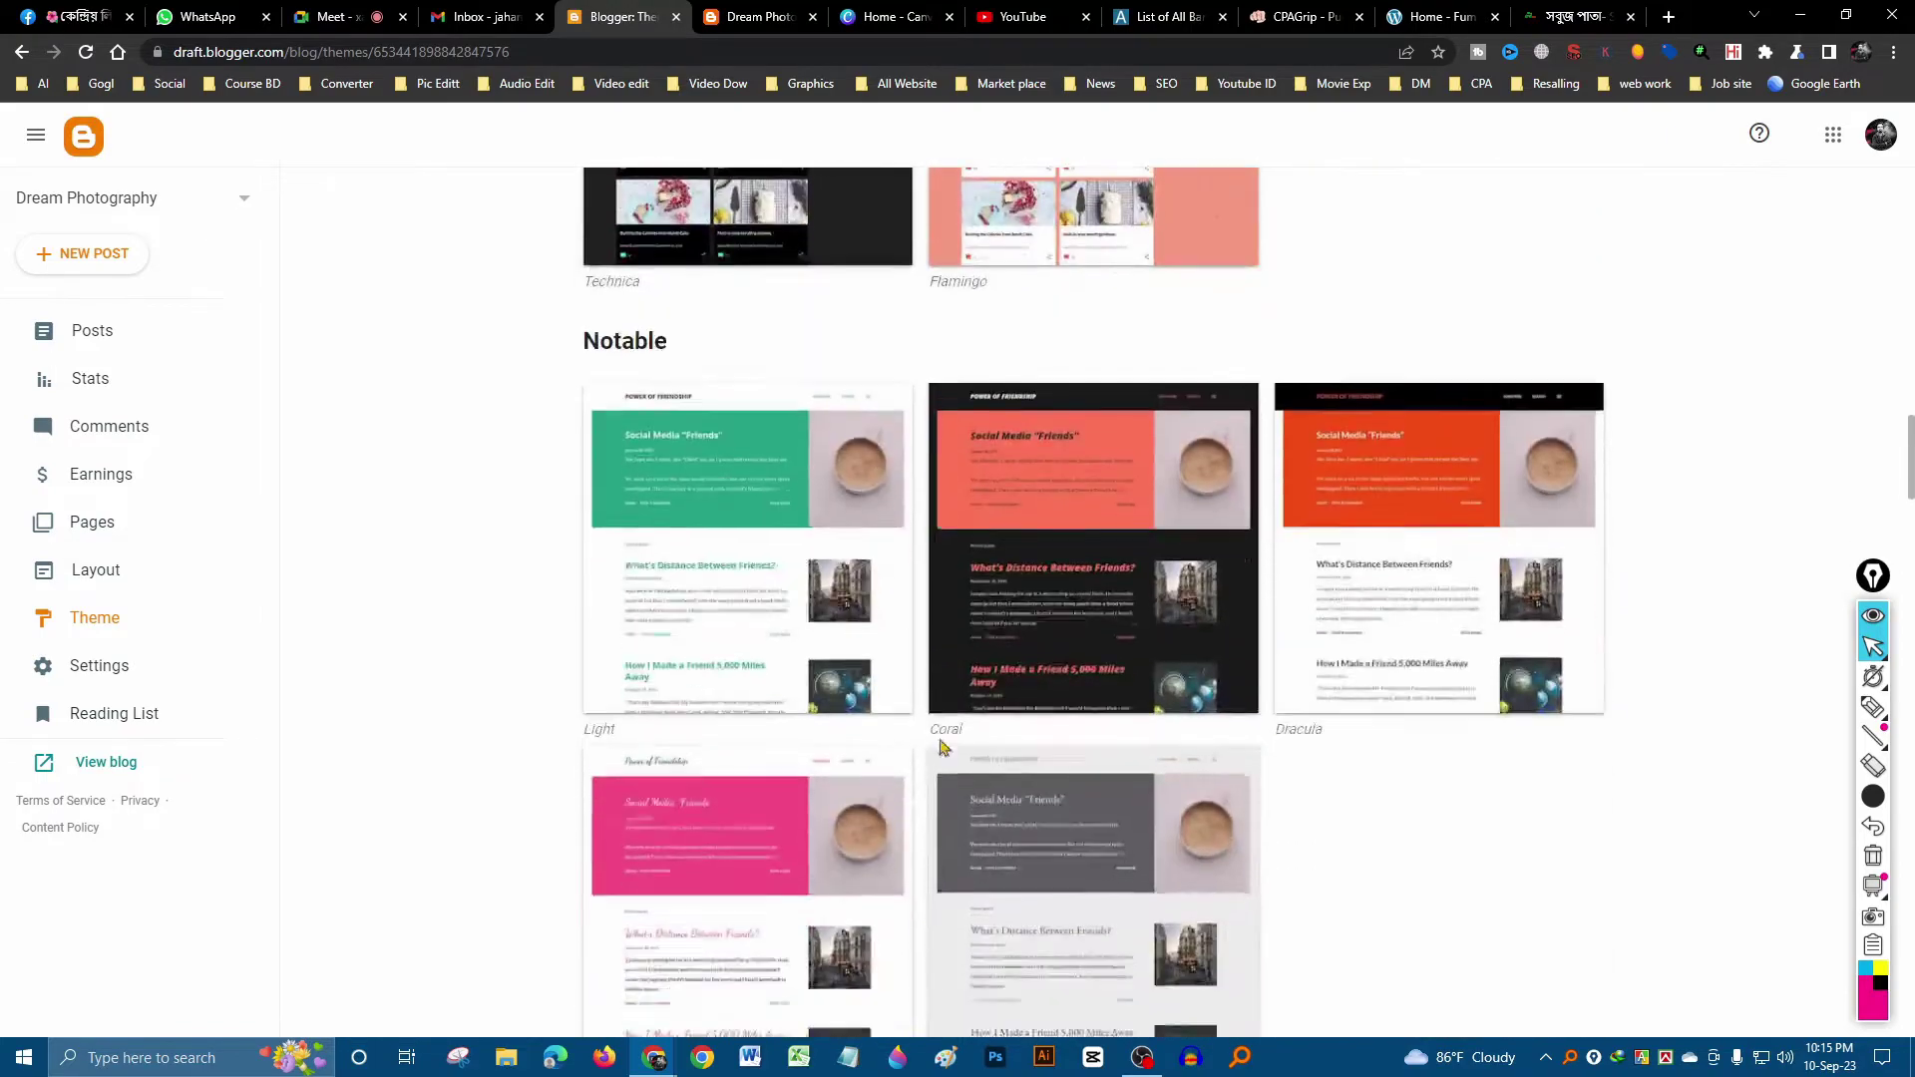
pyautogui.scroll(20, 827, 726)
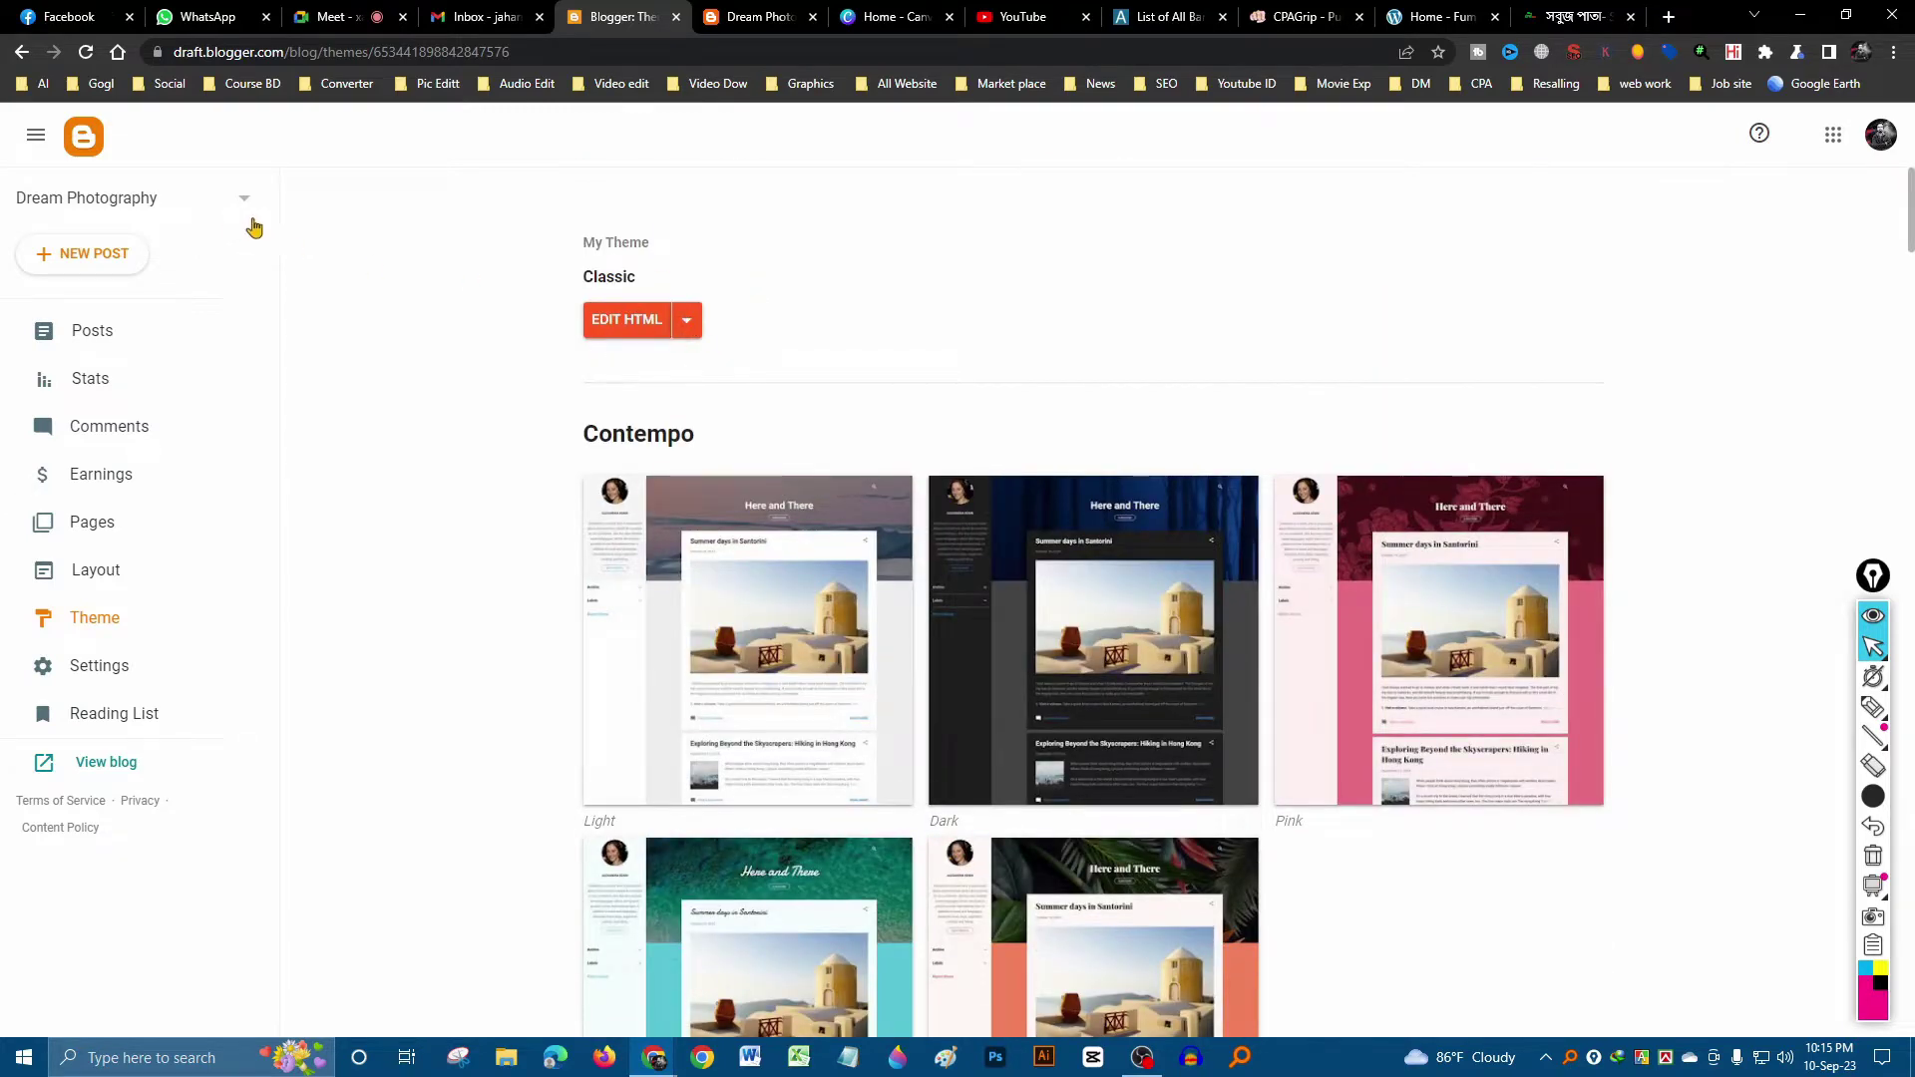
pyautogui.click(691, 321)
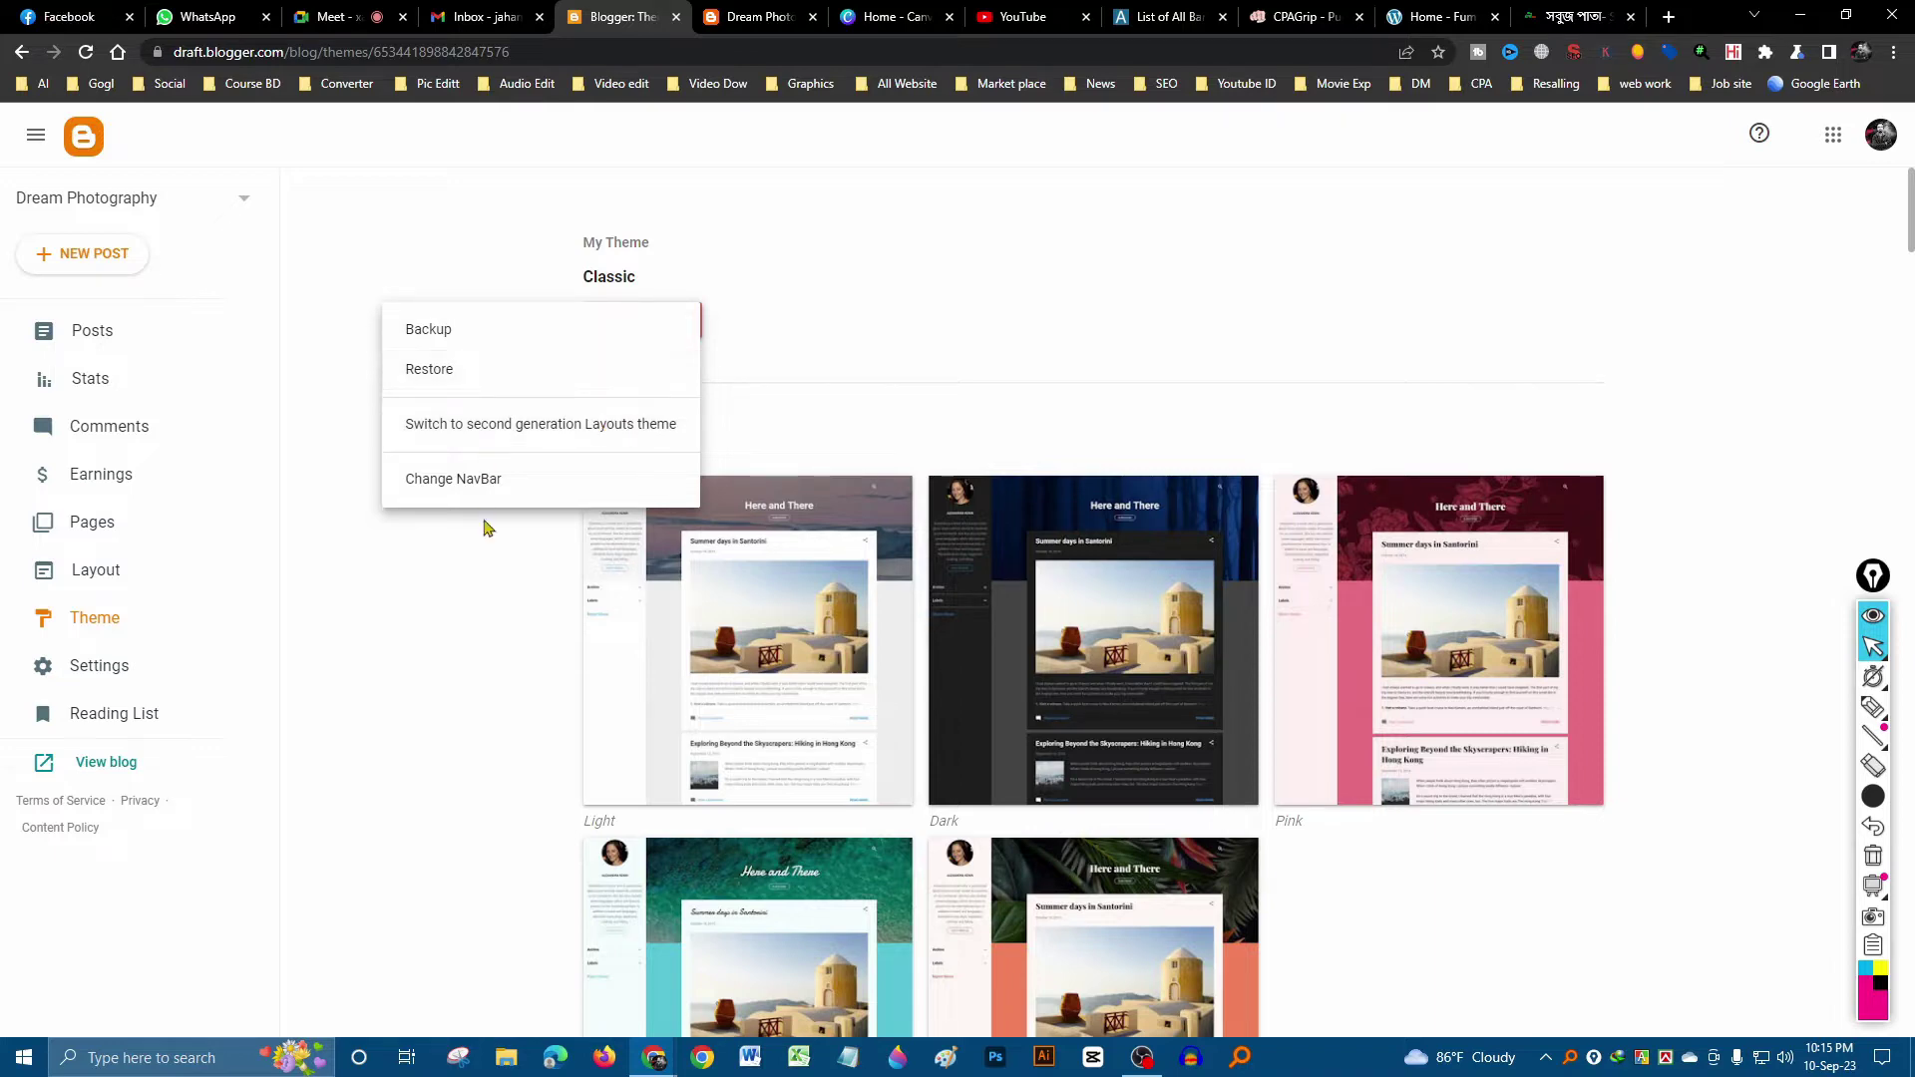
pyautogui.click(890, 330)
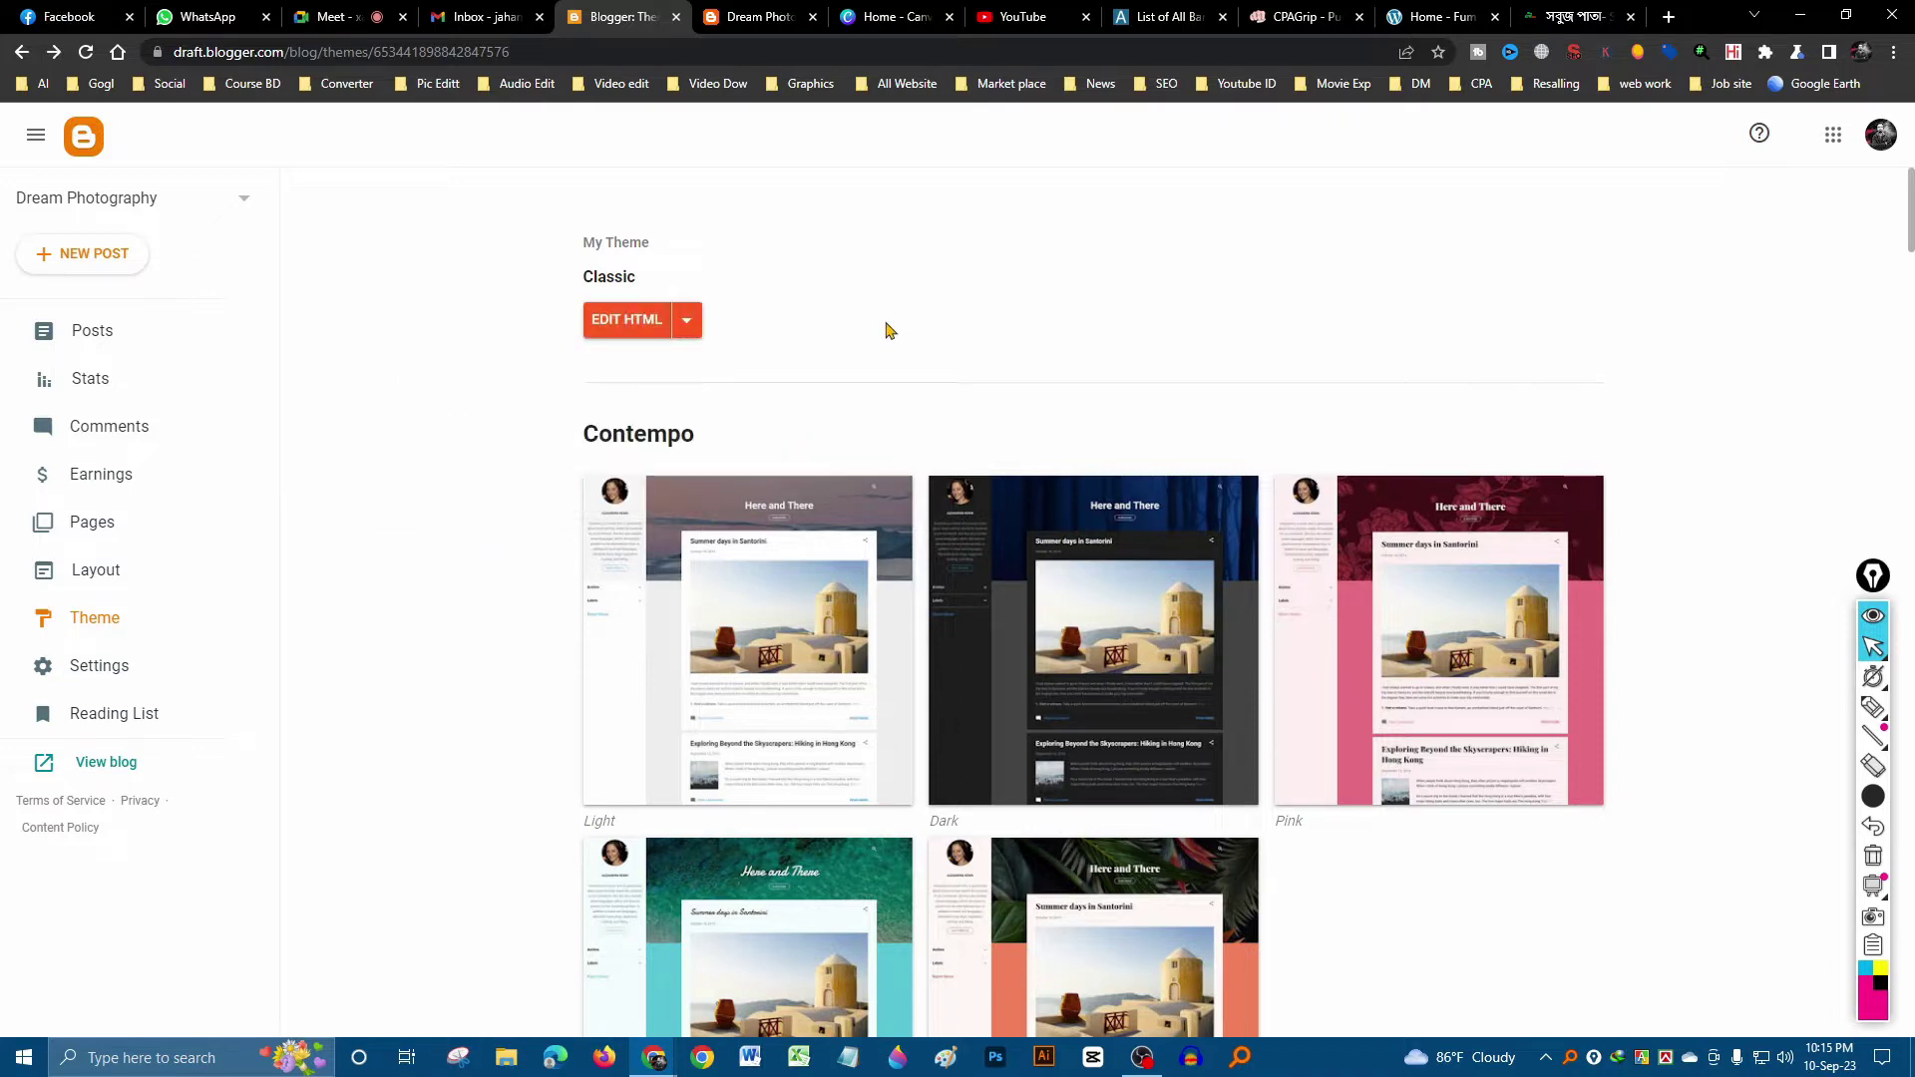
pyautogui.click(687, 324)
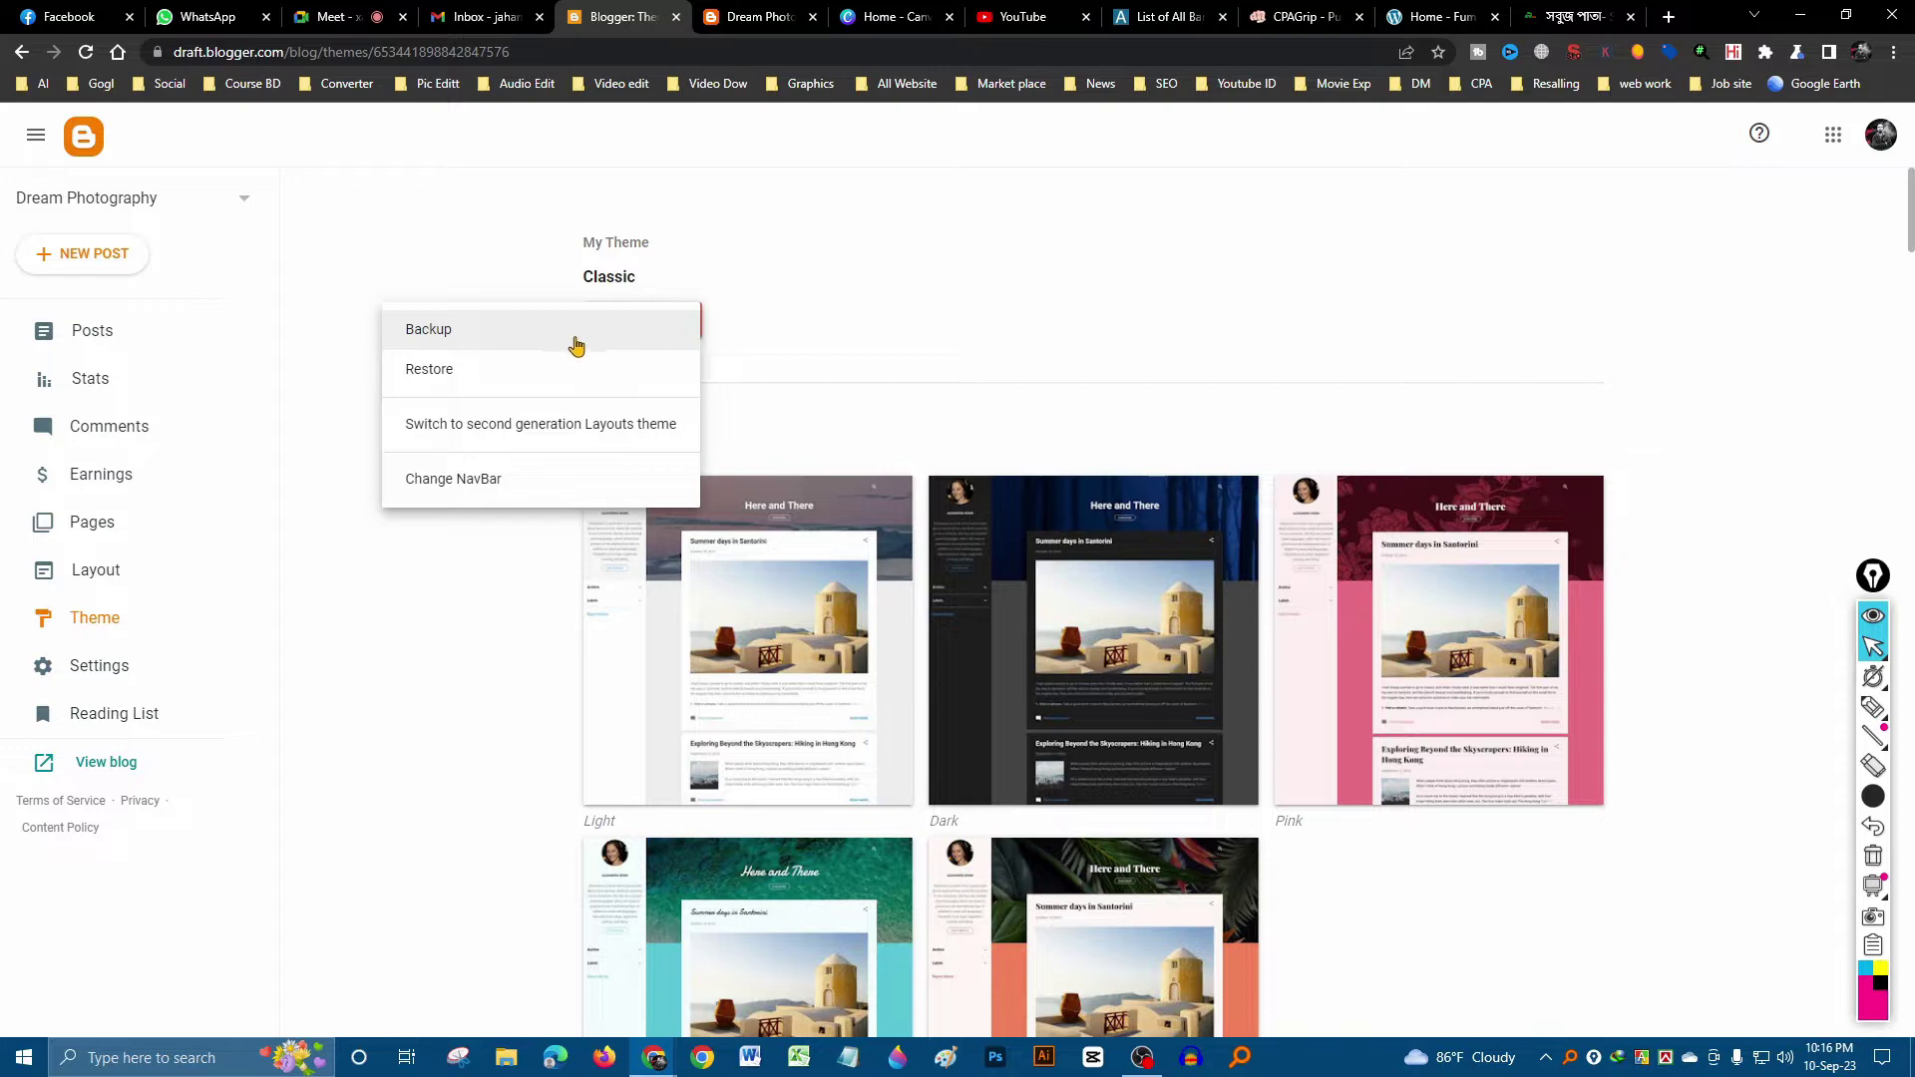
pyautogui.click(468, 374)
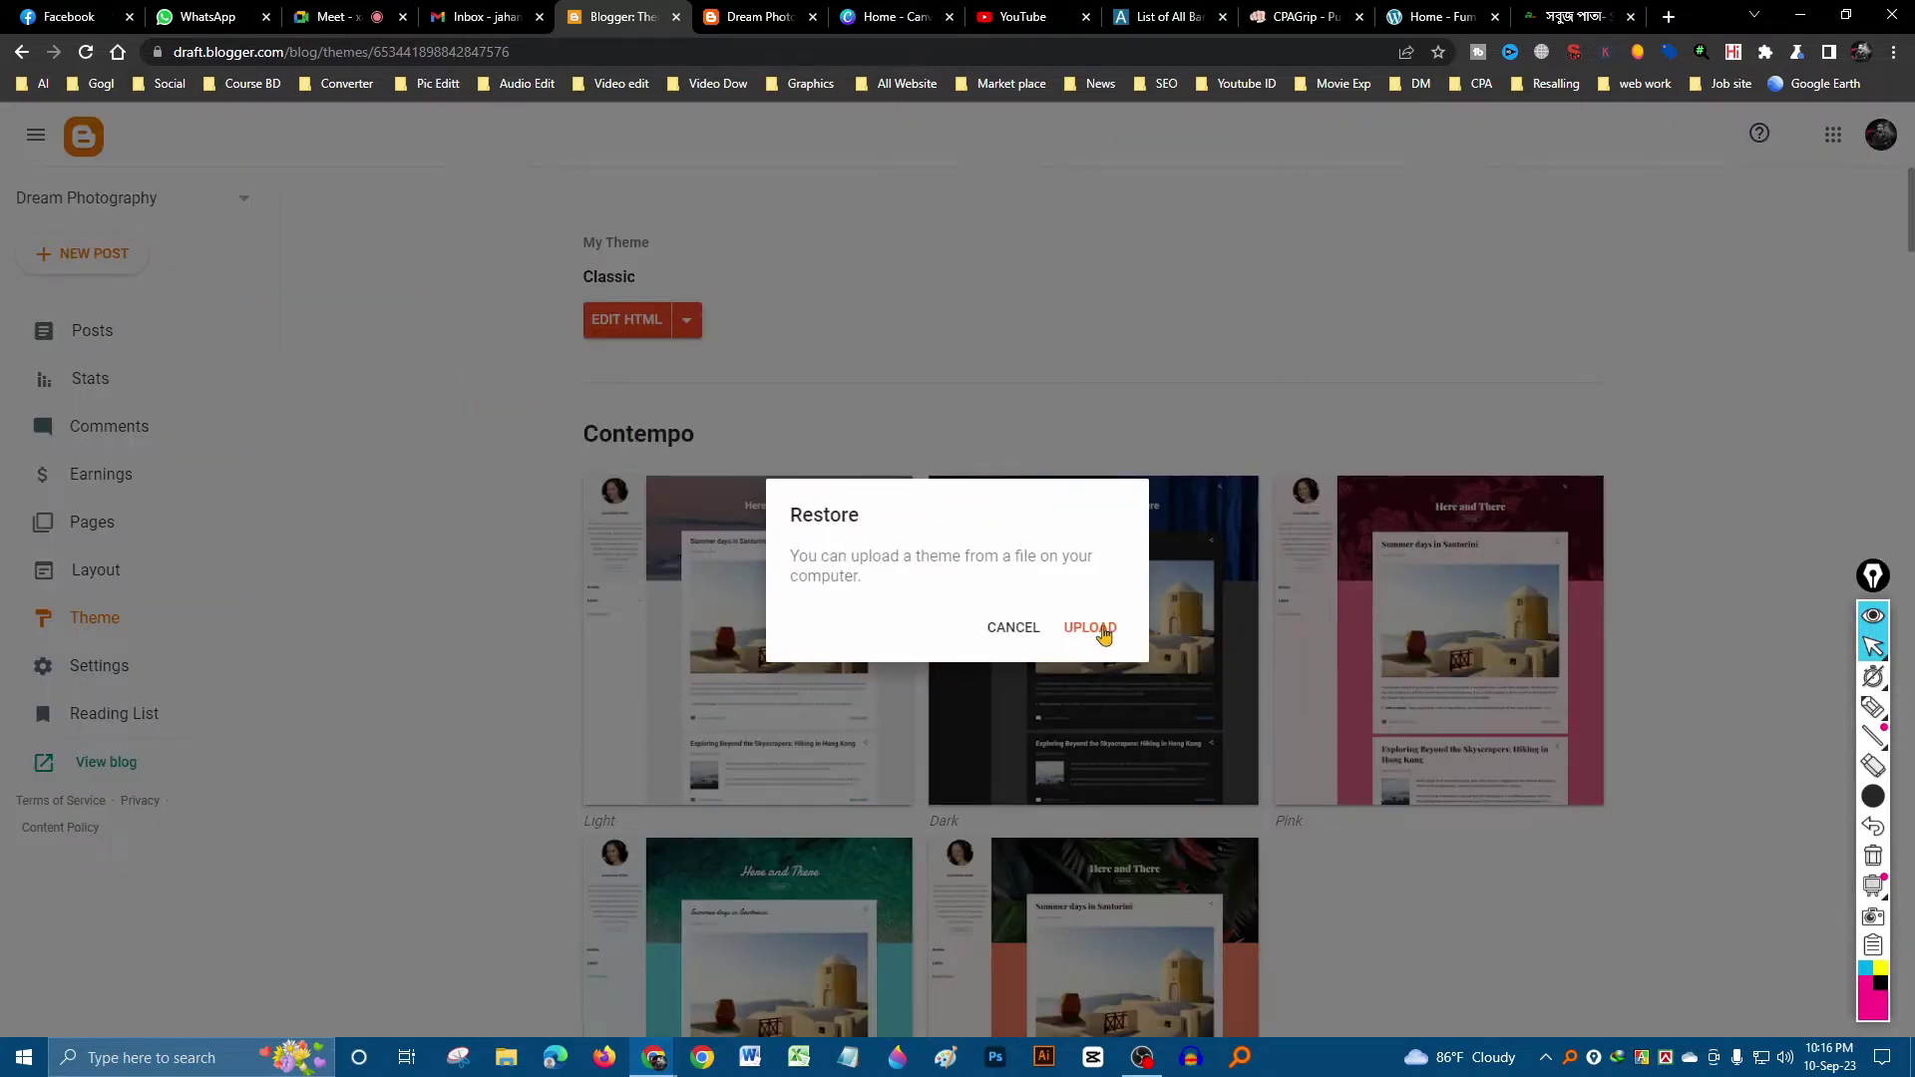
pyautogui.click(1102, 632)
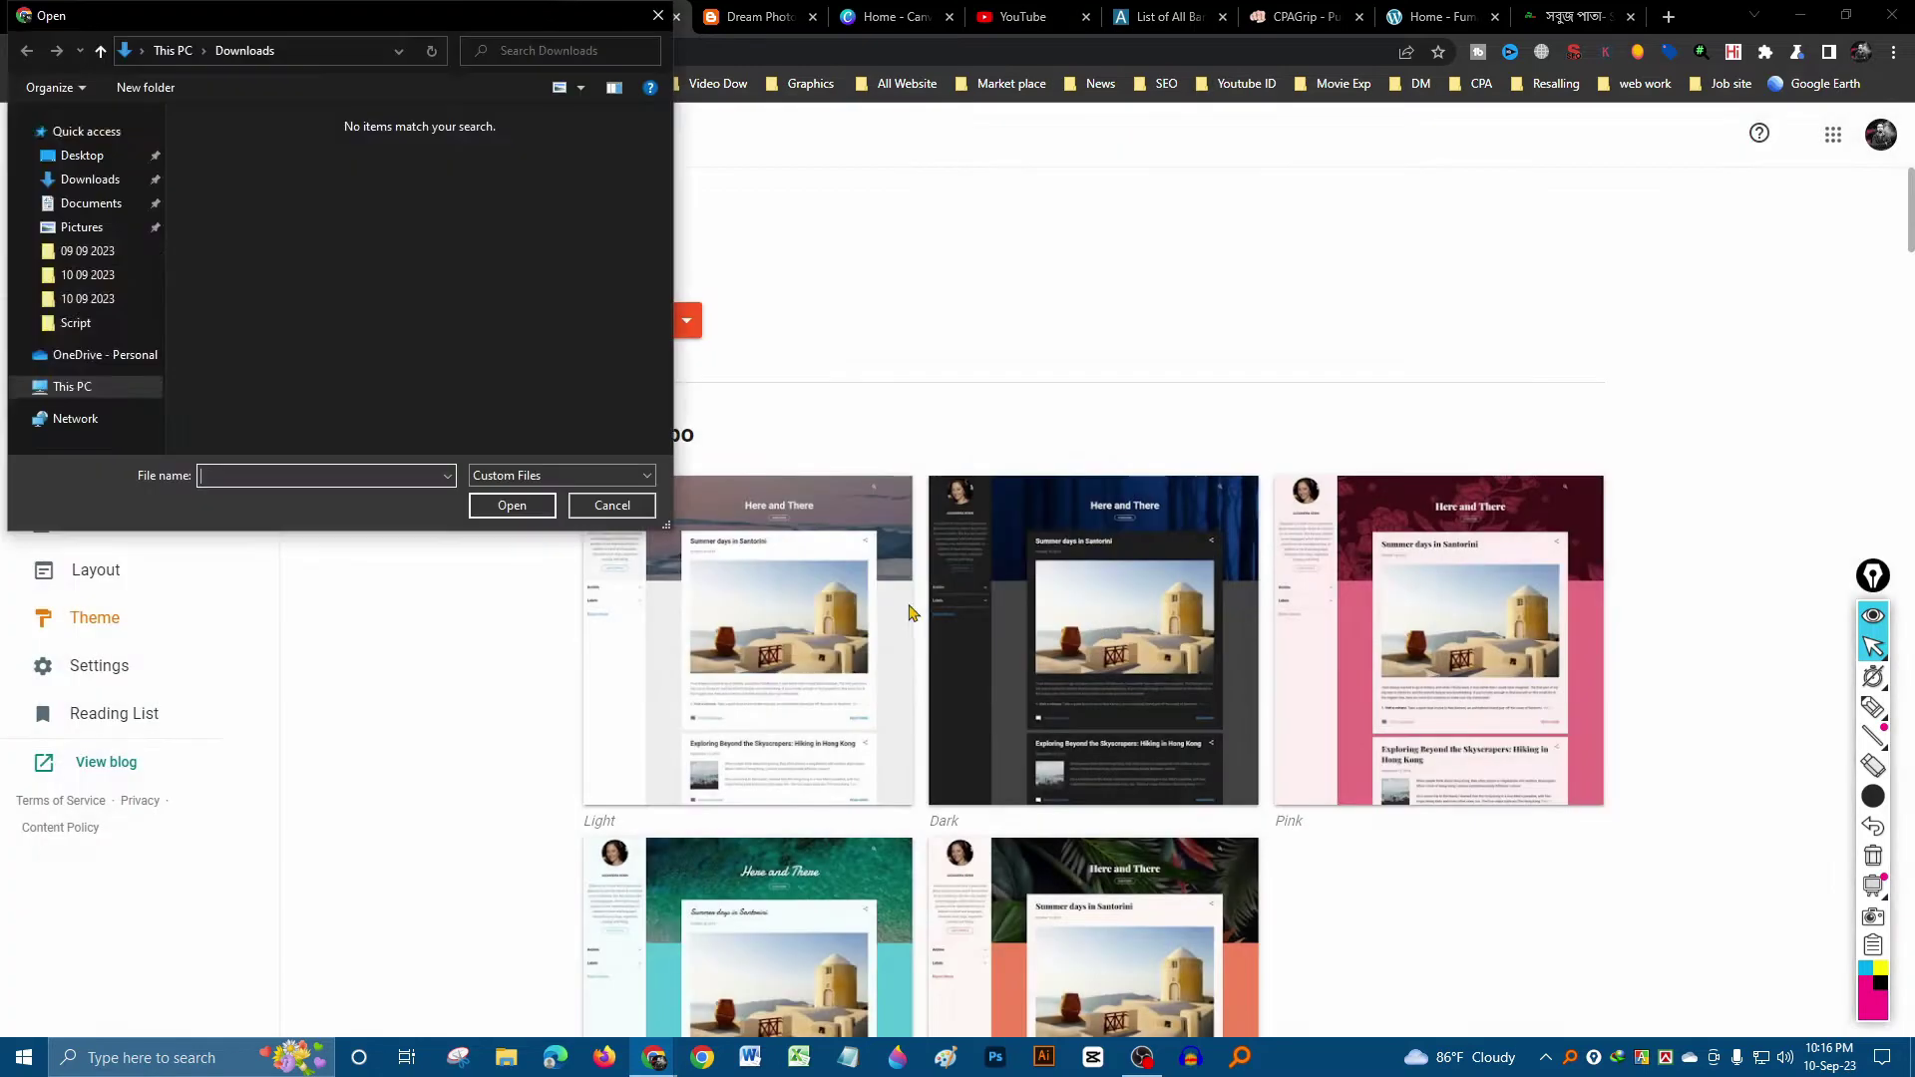
# - Browse to the Website > Blooger site thime folder on the Voice Zone 2.0 (D:) drive
pyautogui.scroll(-1, 109, 339)
pyautogui.click(100, 306)
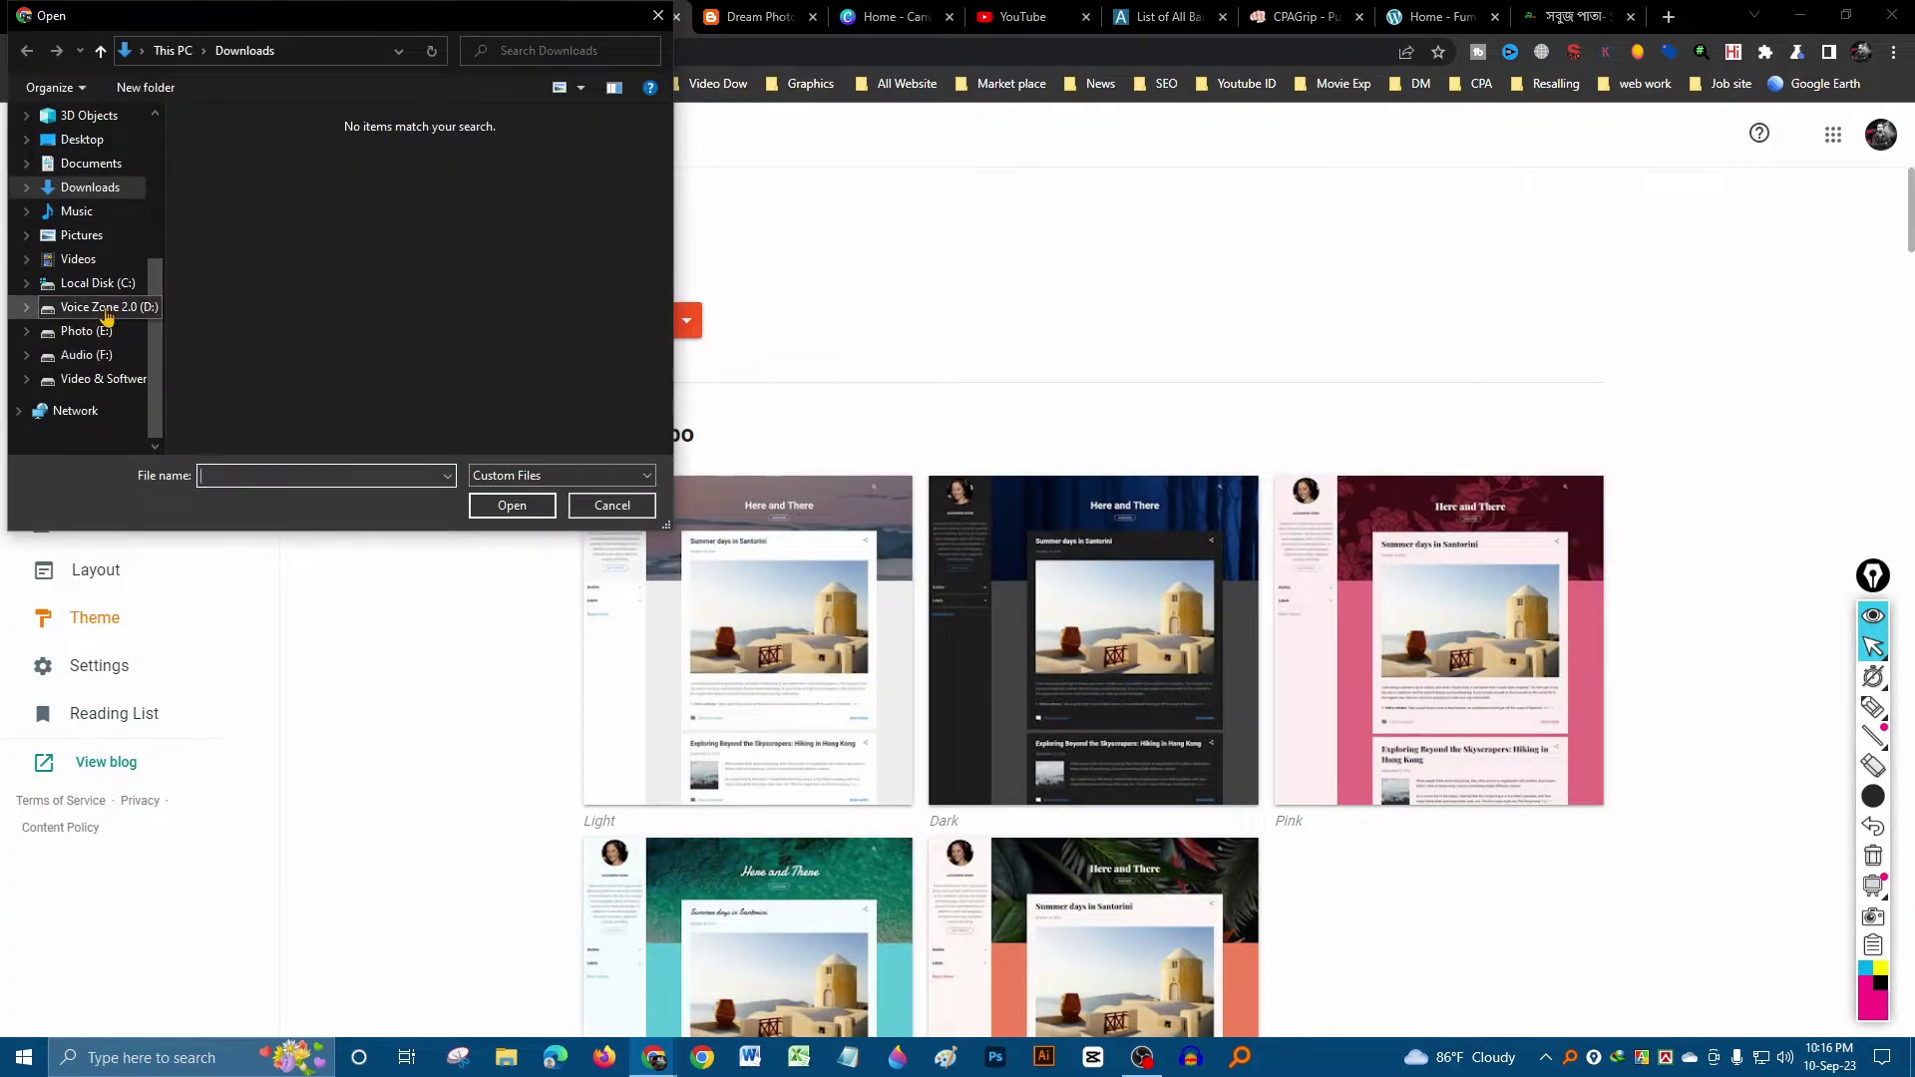
pyautogui.click(285, 315)
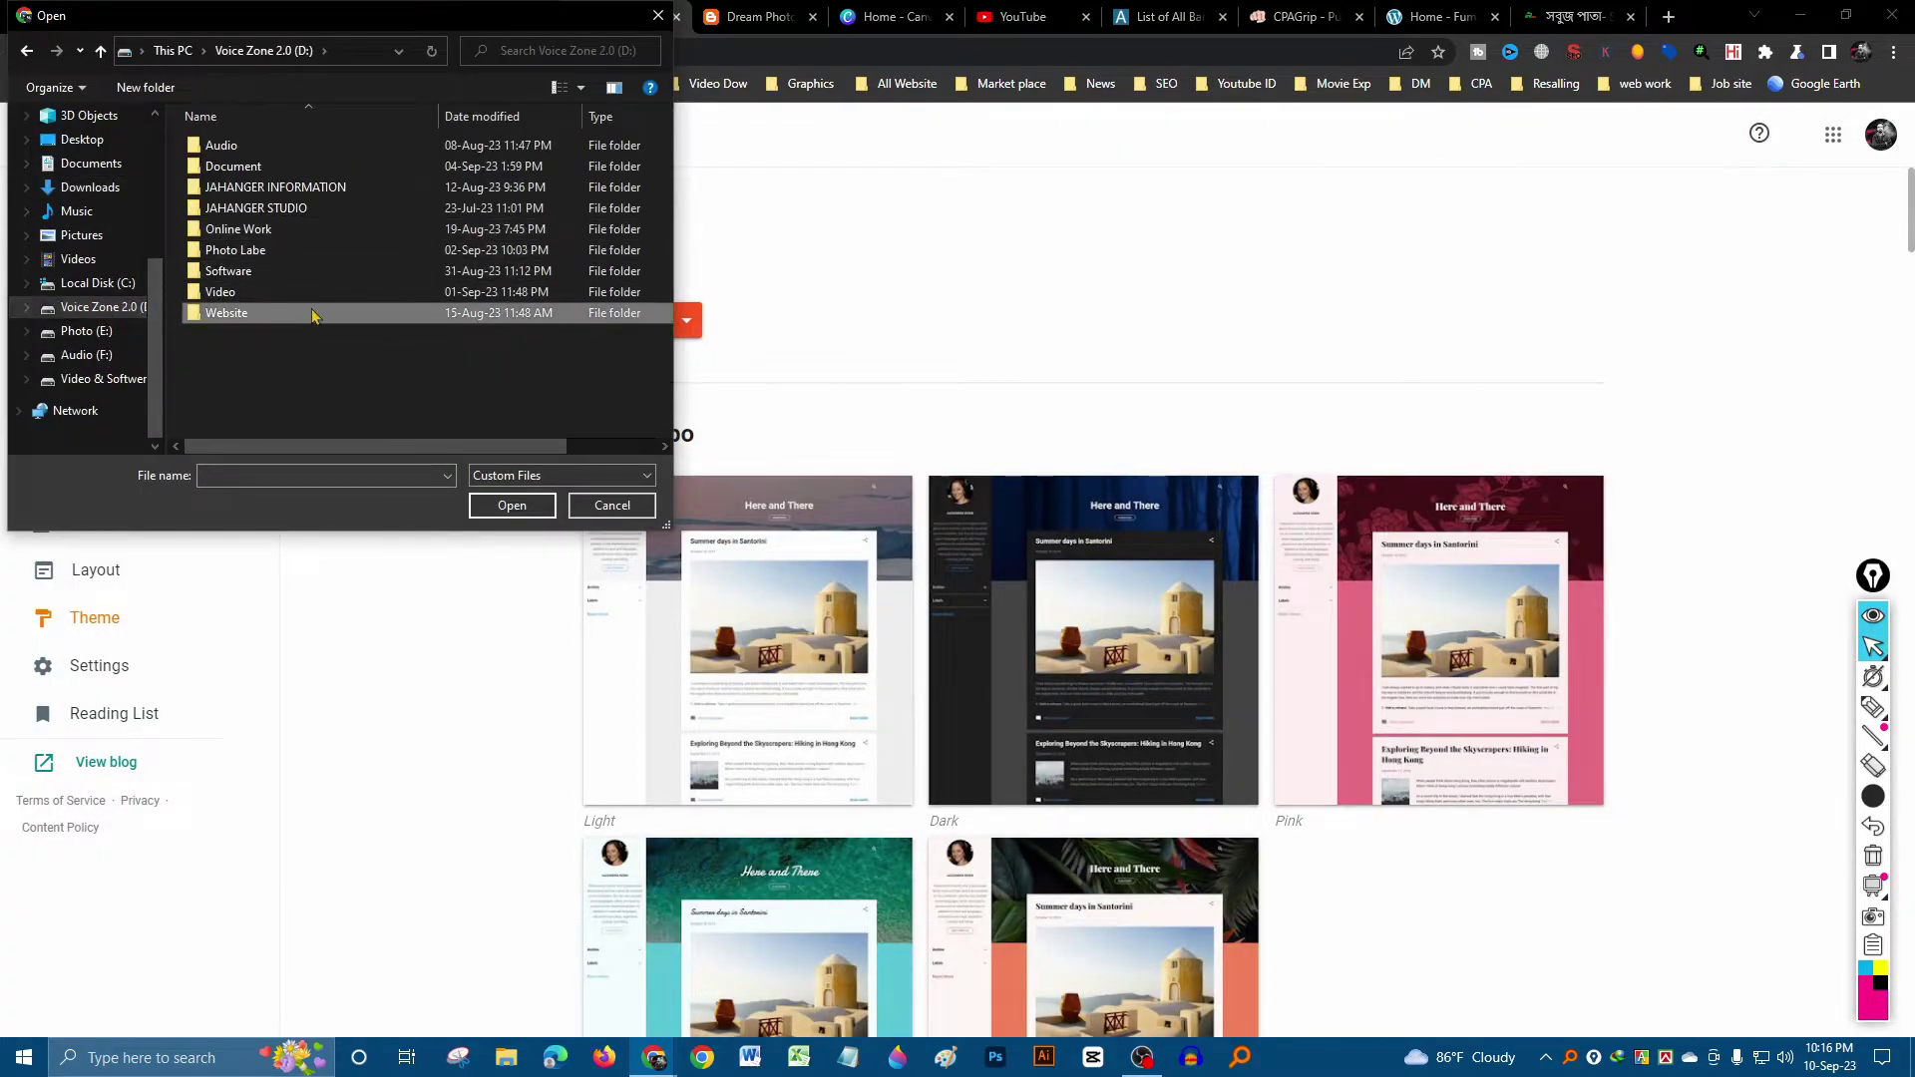
pyautogui.doubleClick(312, 316)
pyautogui.doubleClick(285, 148)
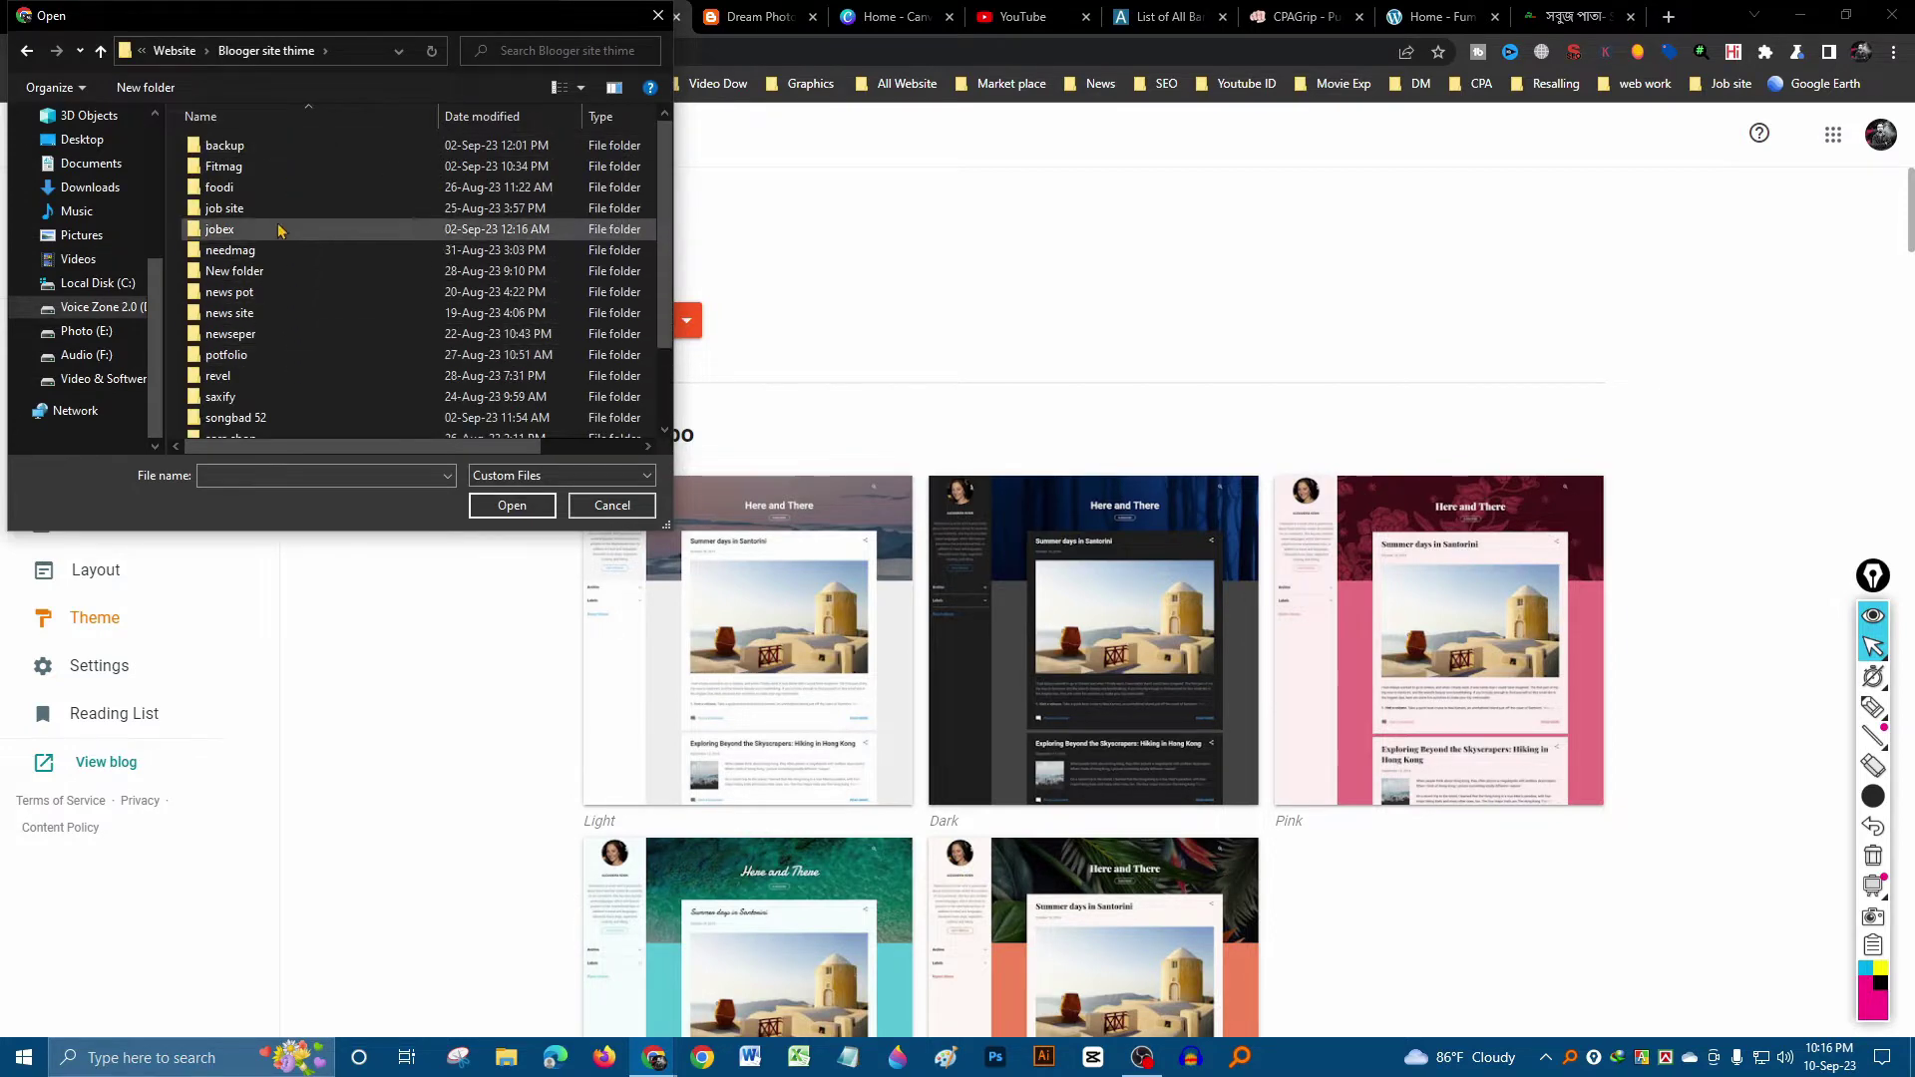
# - Upload the template file Quick Free Version 1.0 from New folder as the blog's theme
pyautogui.scroll(-2, 284, 359)
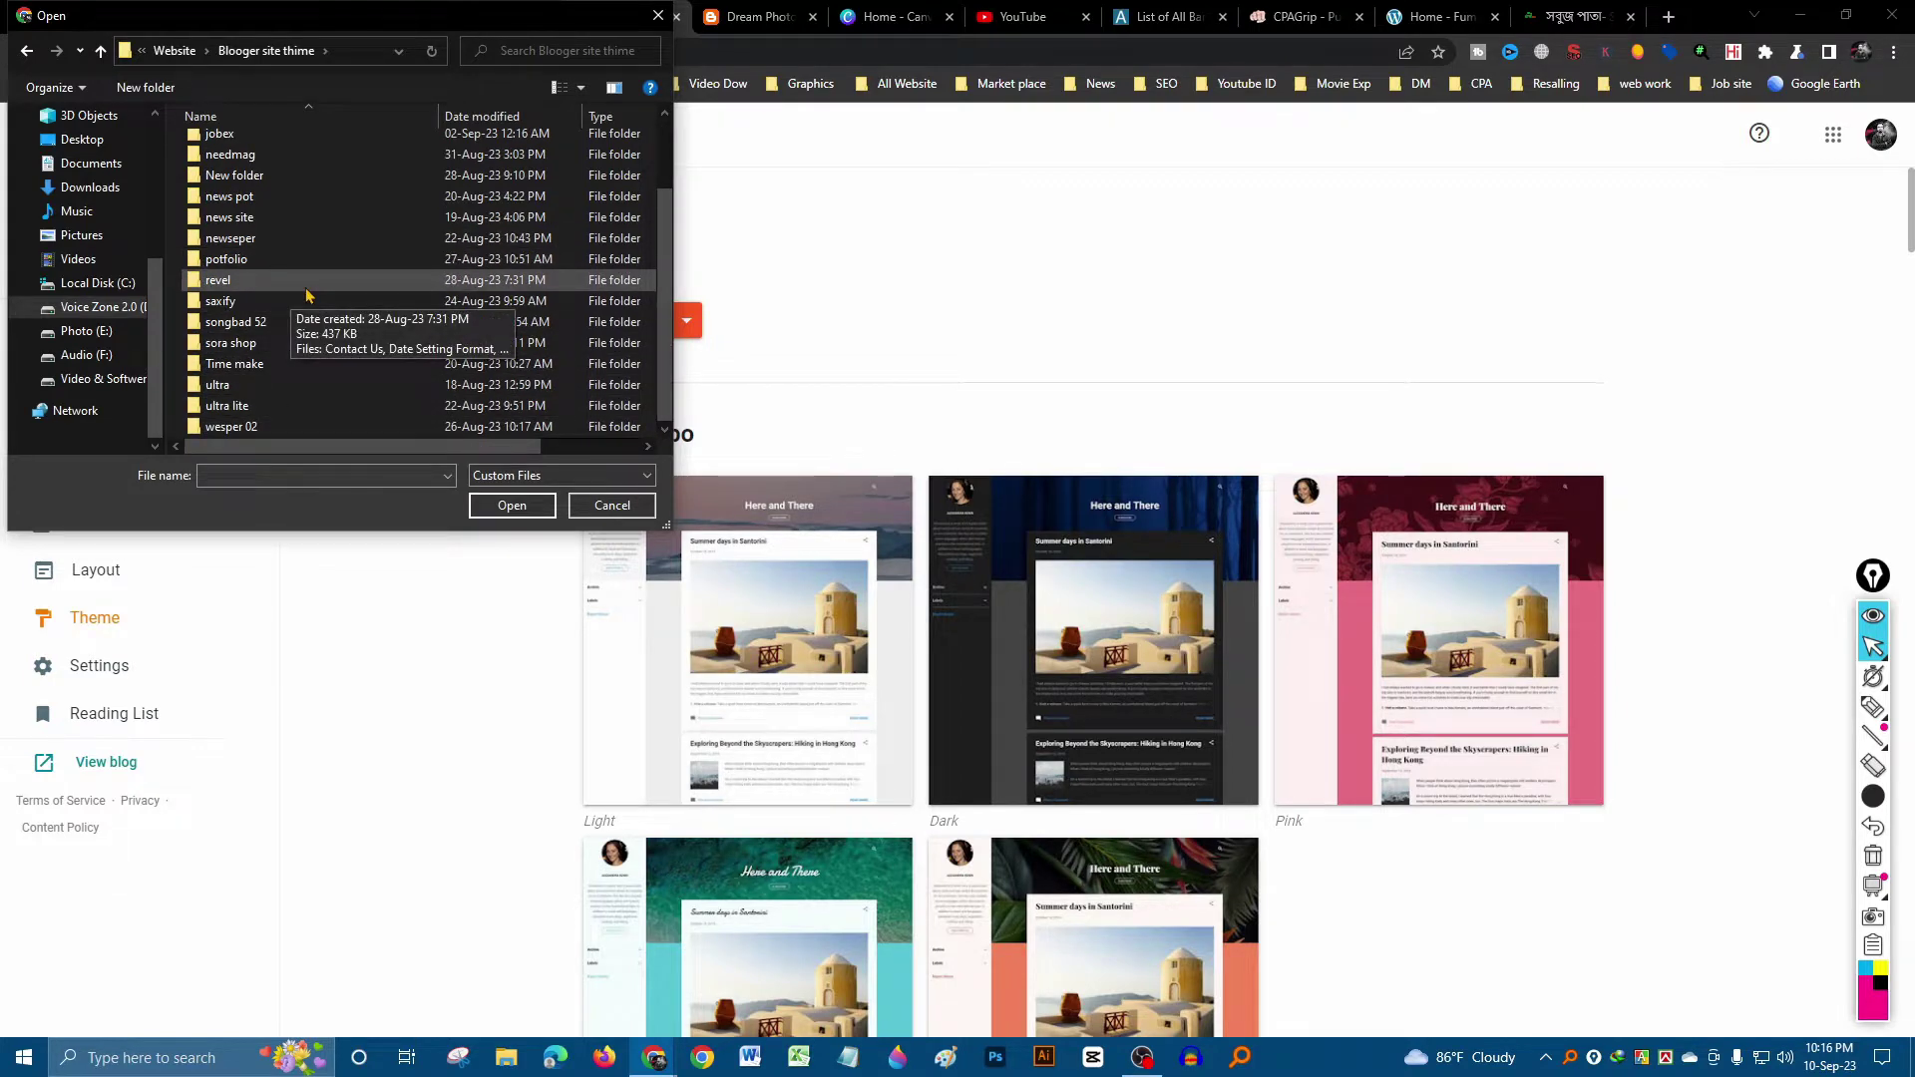
pyautogui.scroll(2, 307, 294)
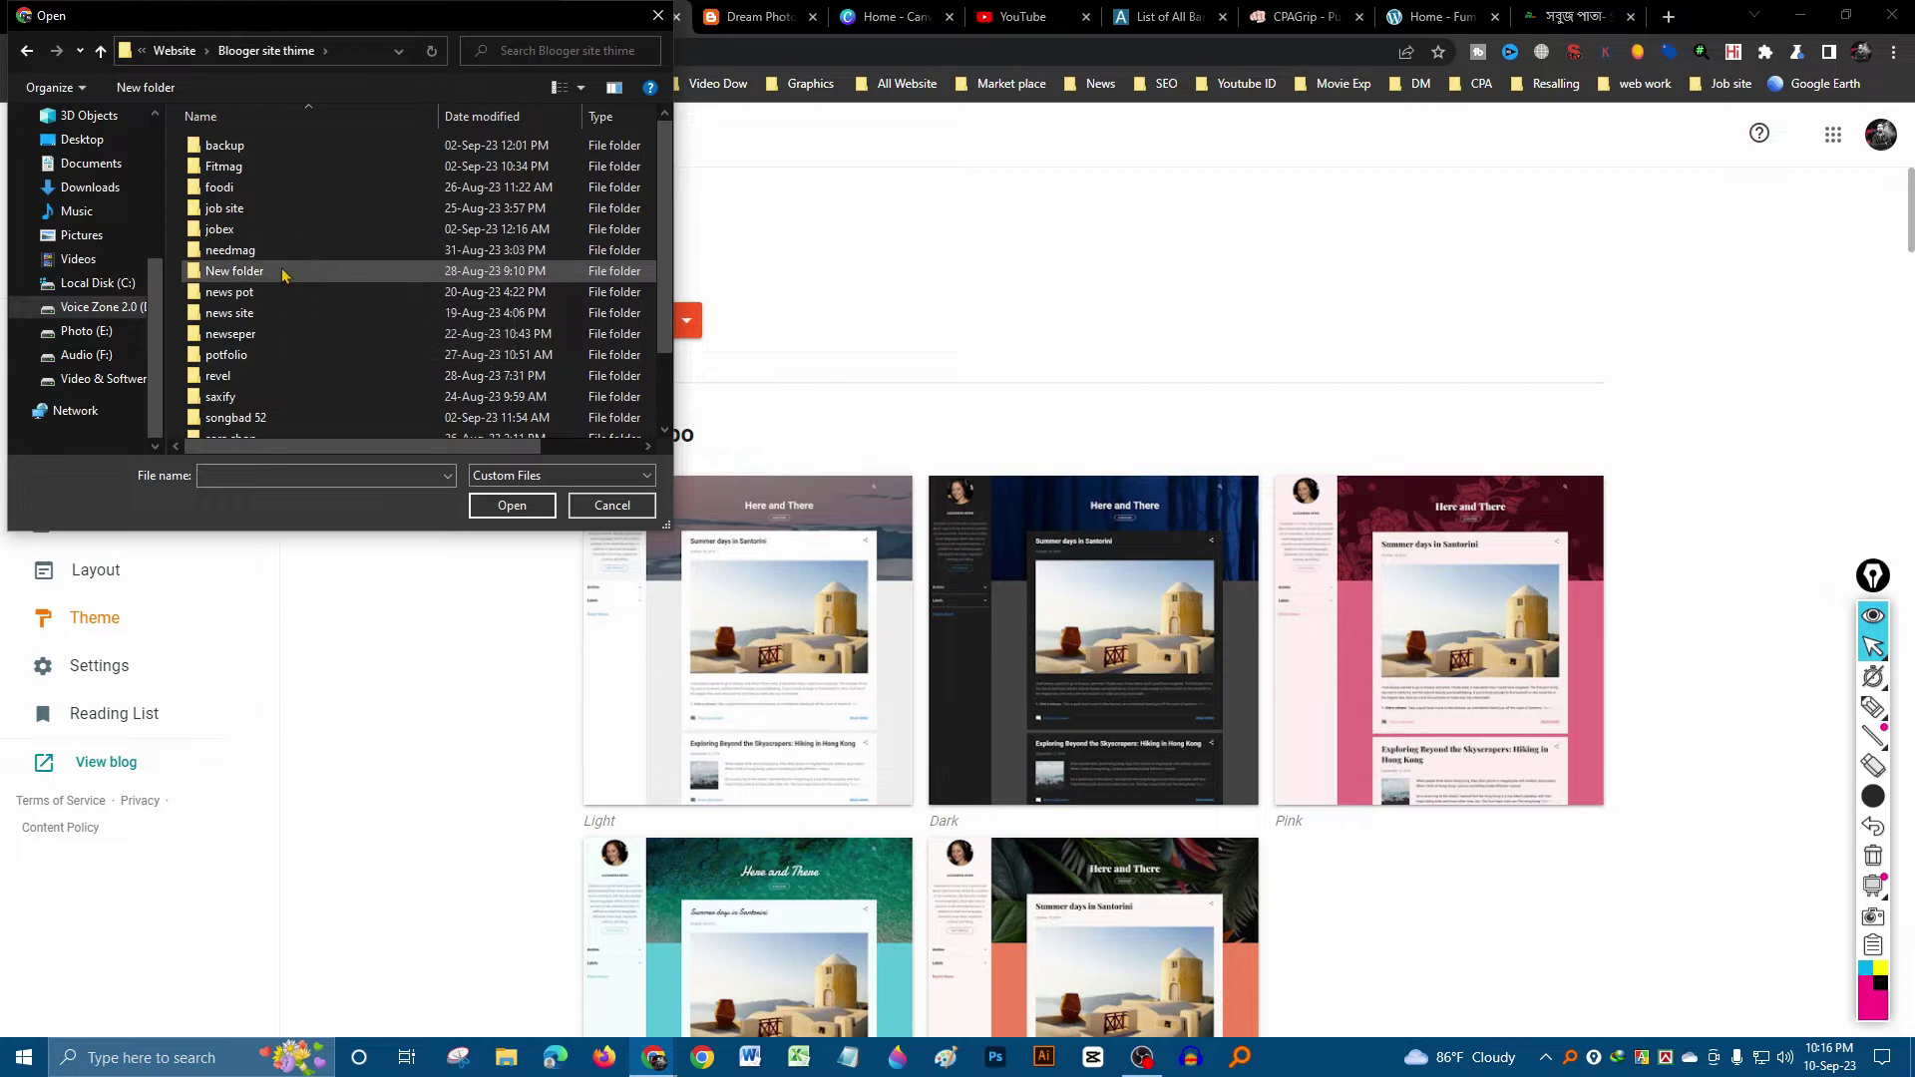
pyautogui.doubleClick(292, 272)
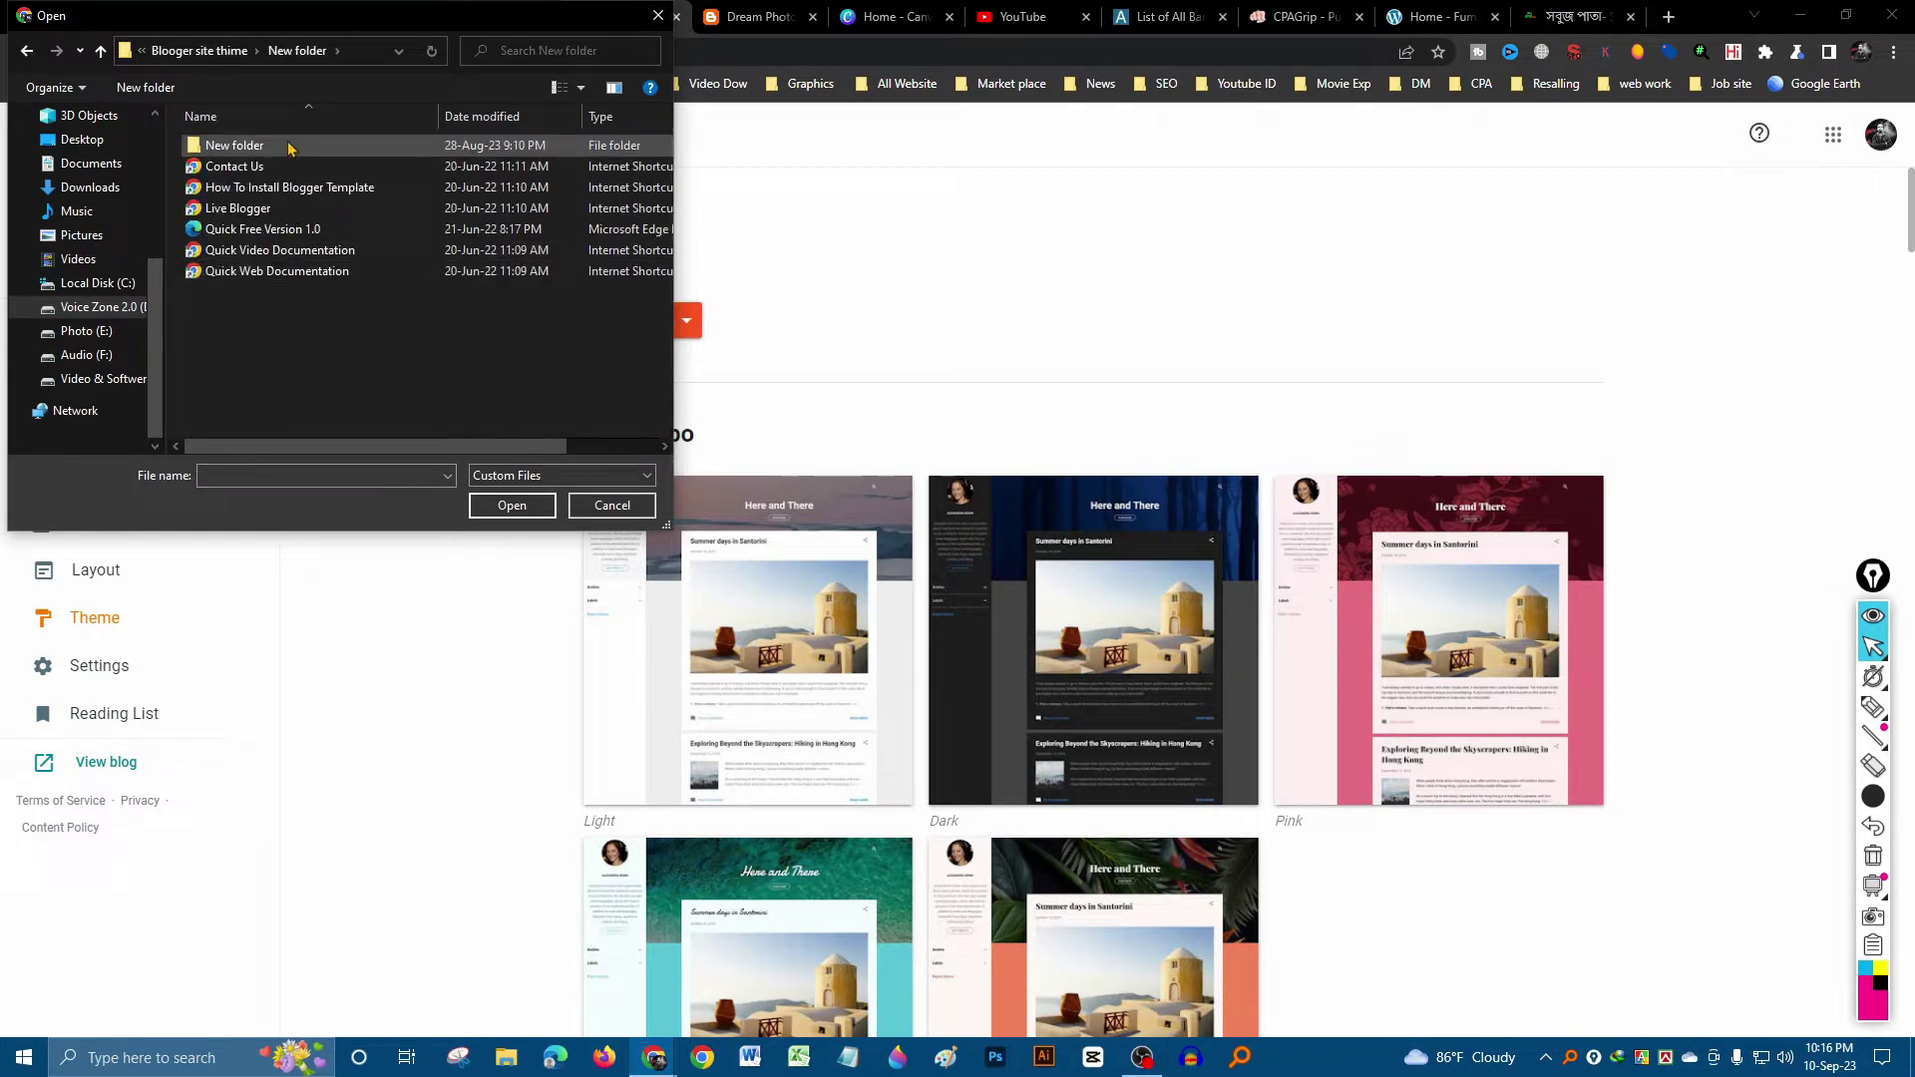
pyautogui.click(297, 231)
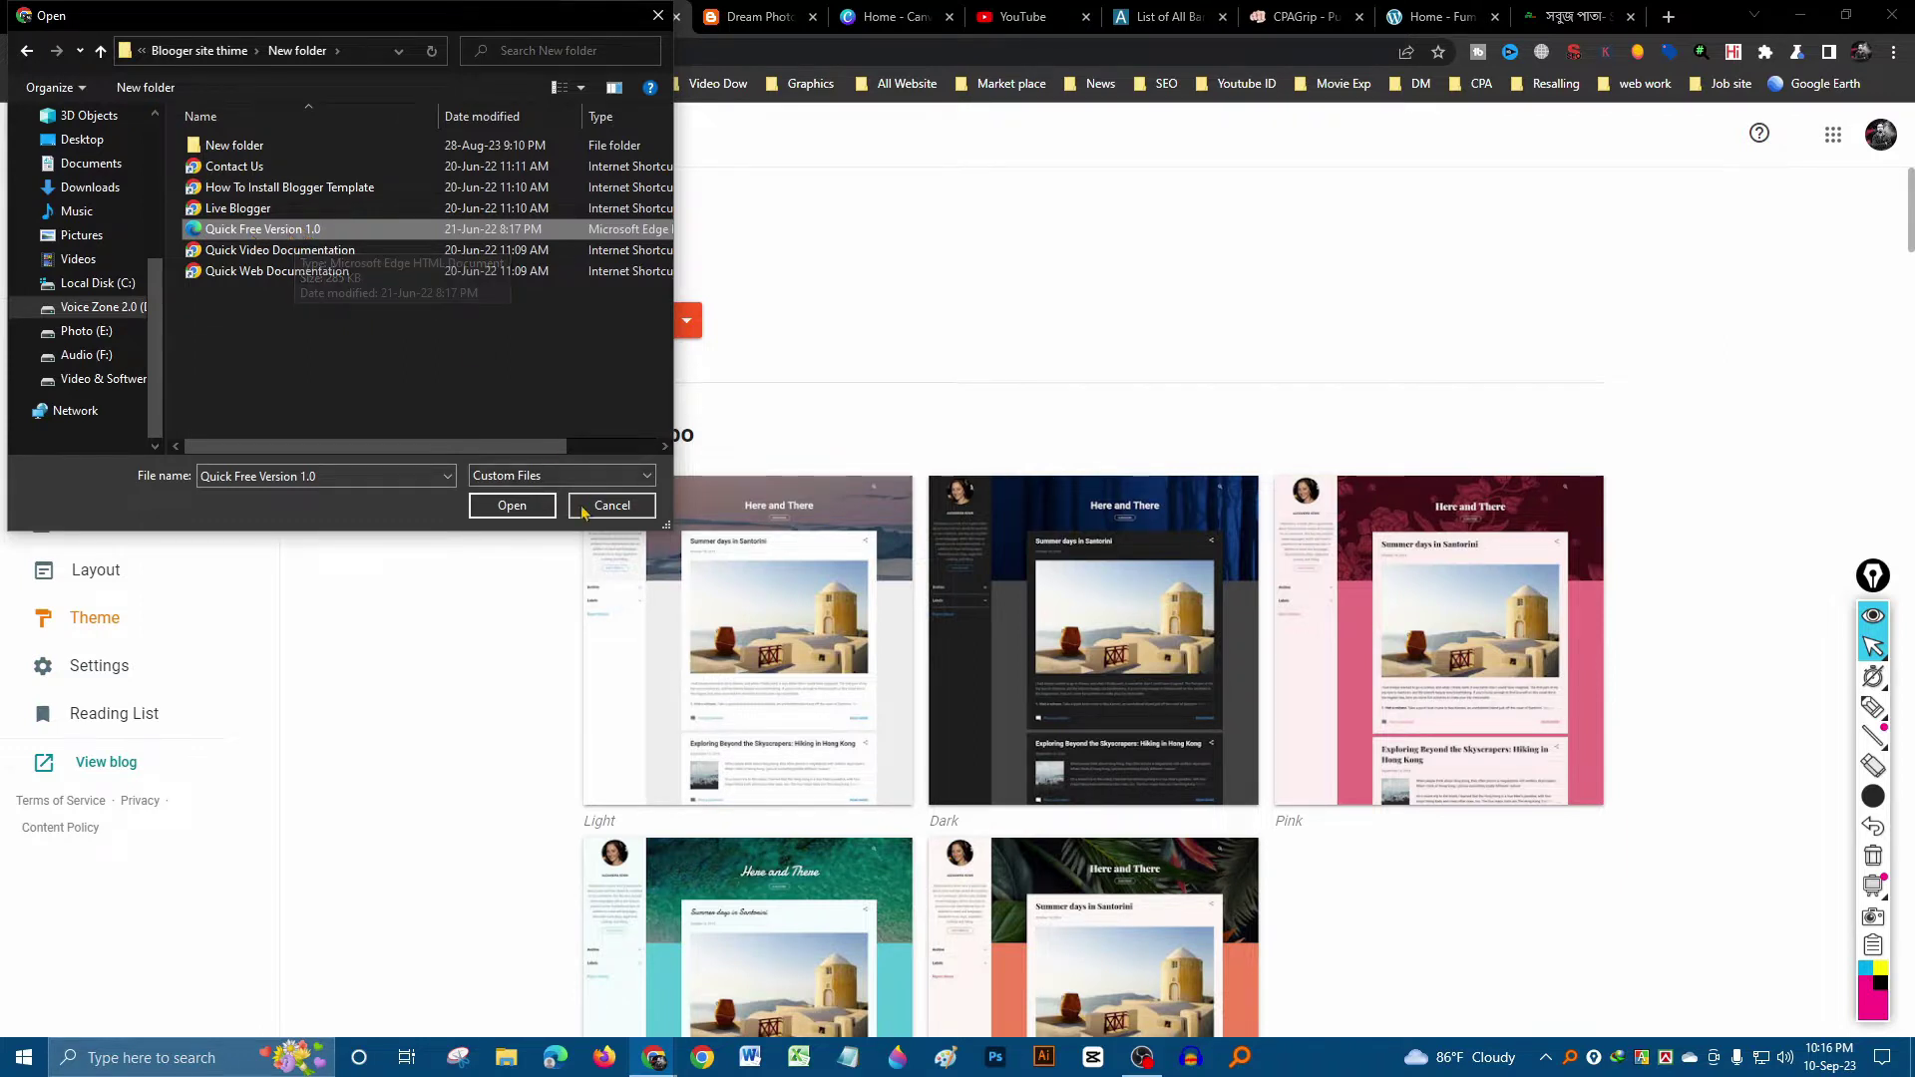
pyautogui.click(535, 509)
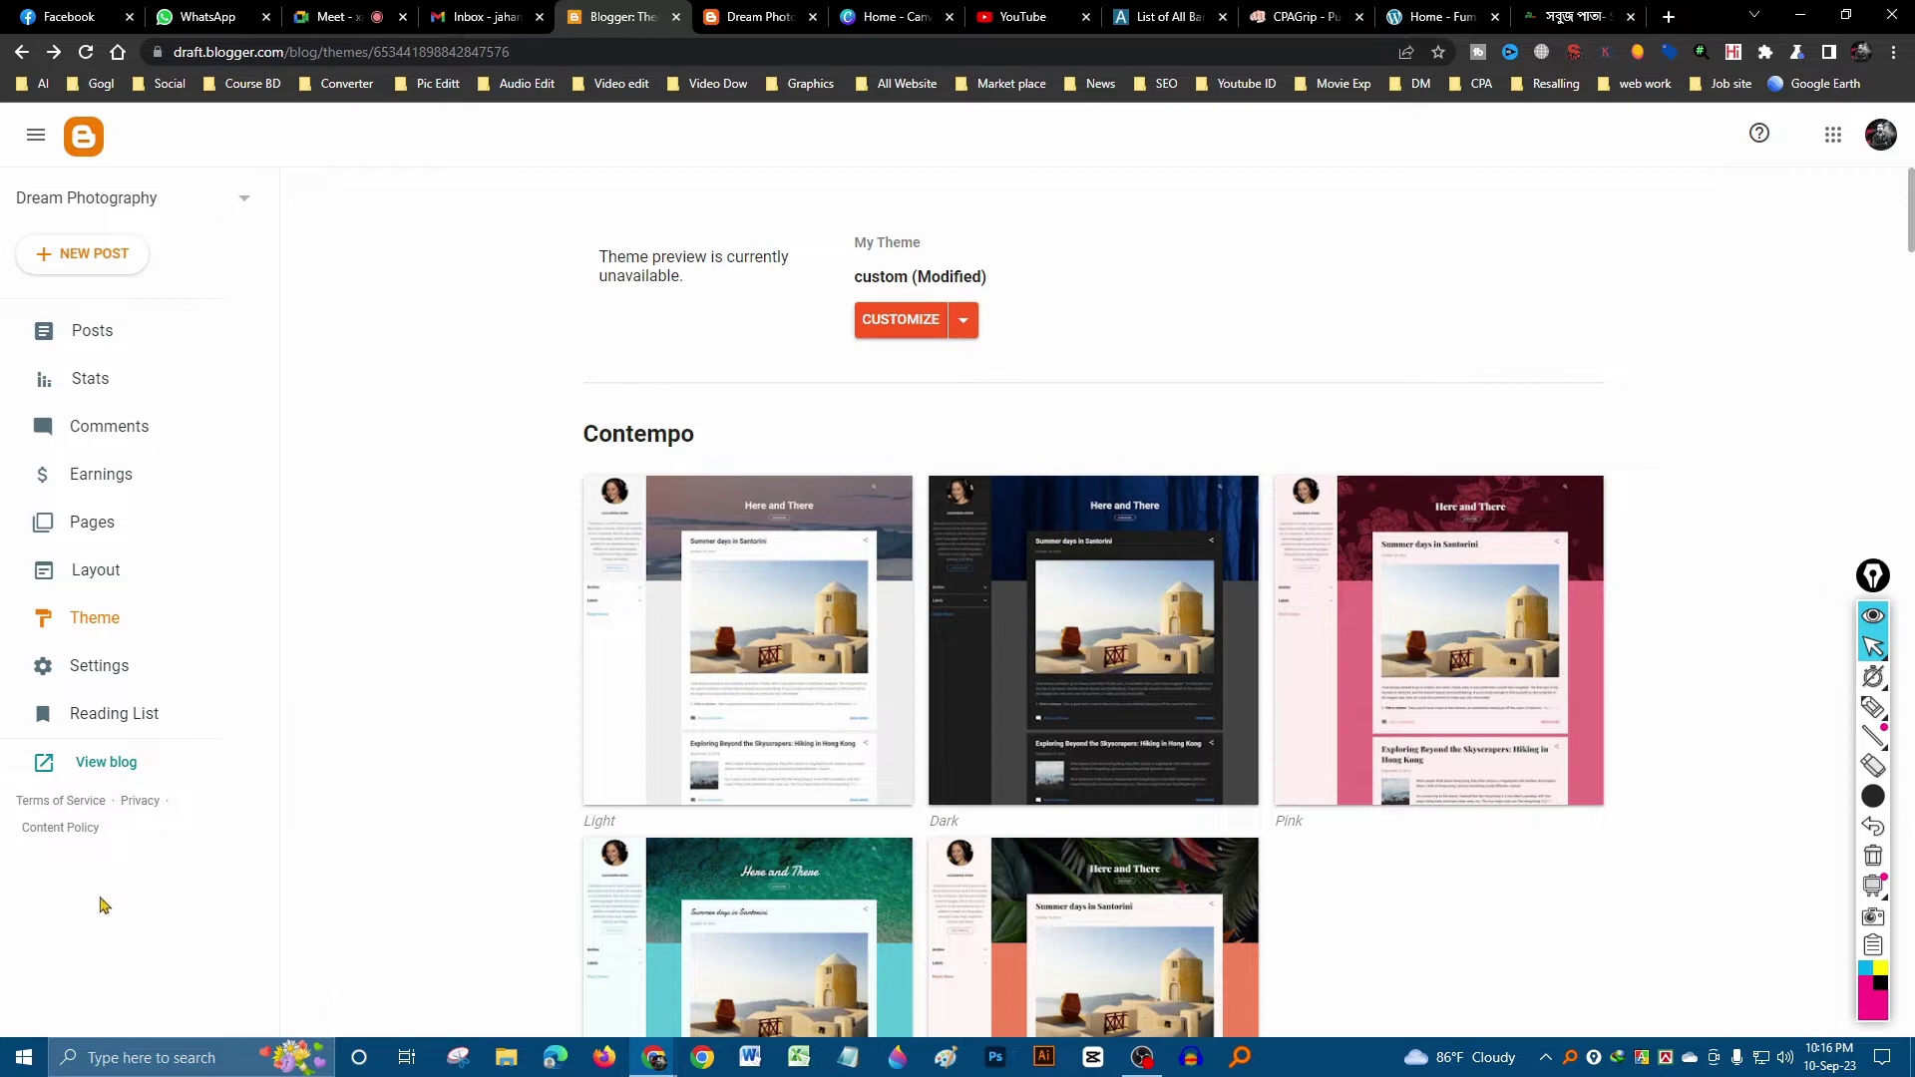
# - Reload the live Dream Photography blog and look through its home page from header to footer
pyautogui.click(737, 10)
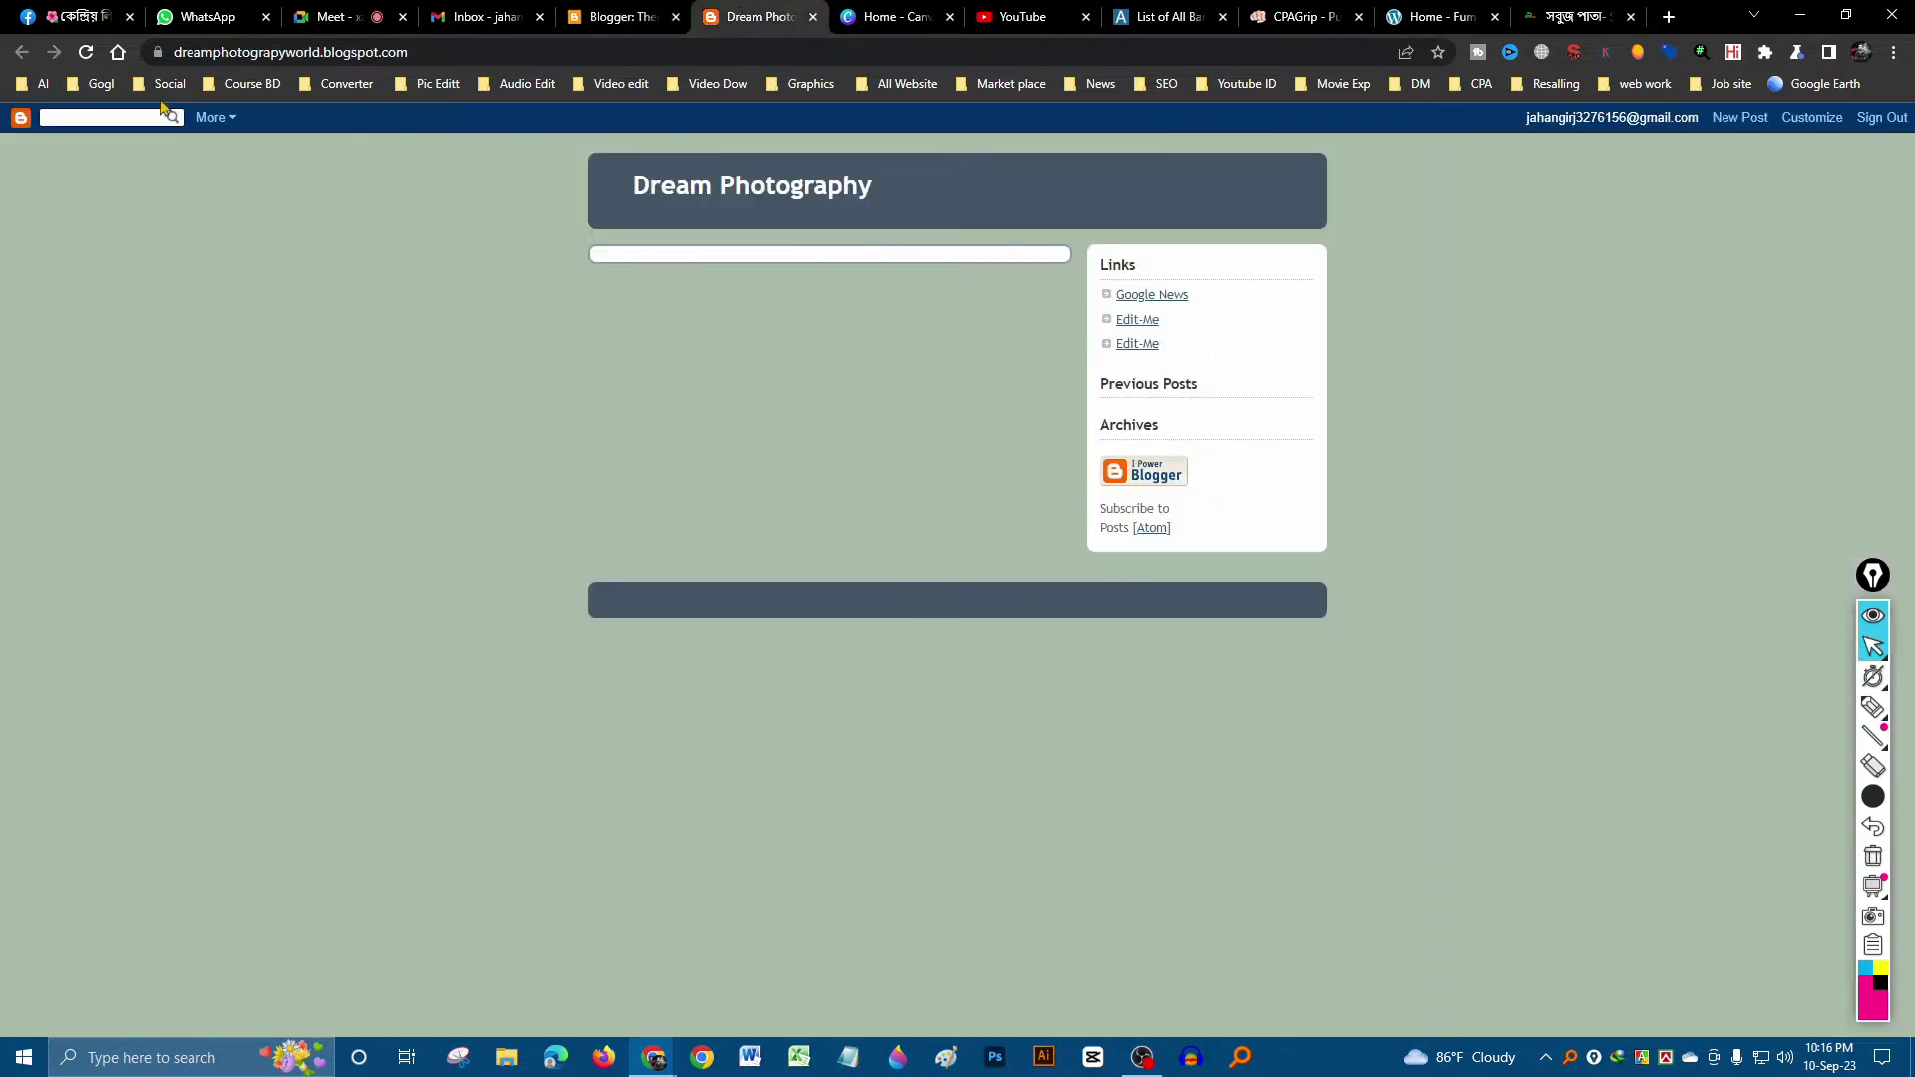
pyautogui.click(86, 51)
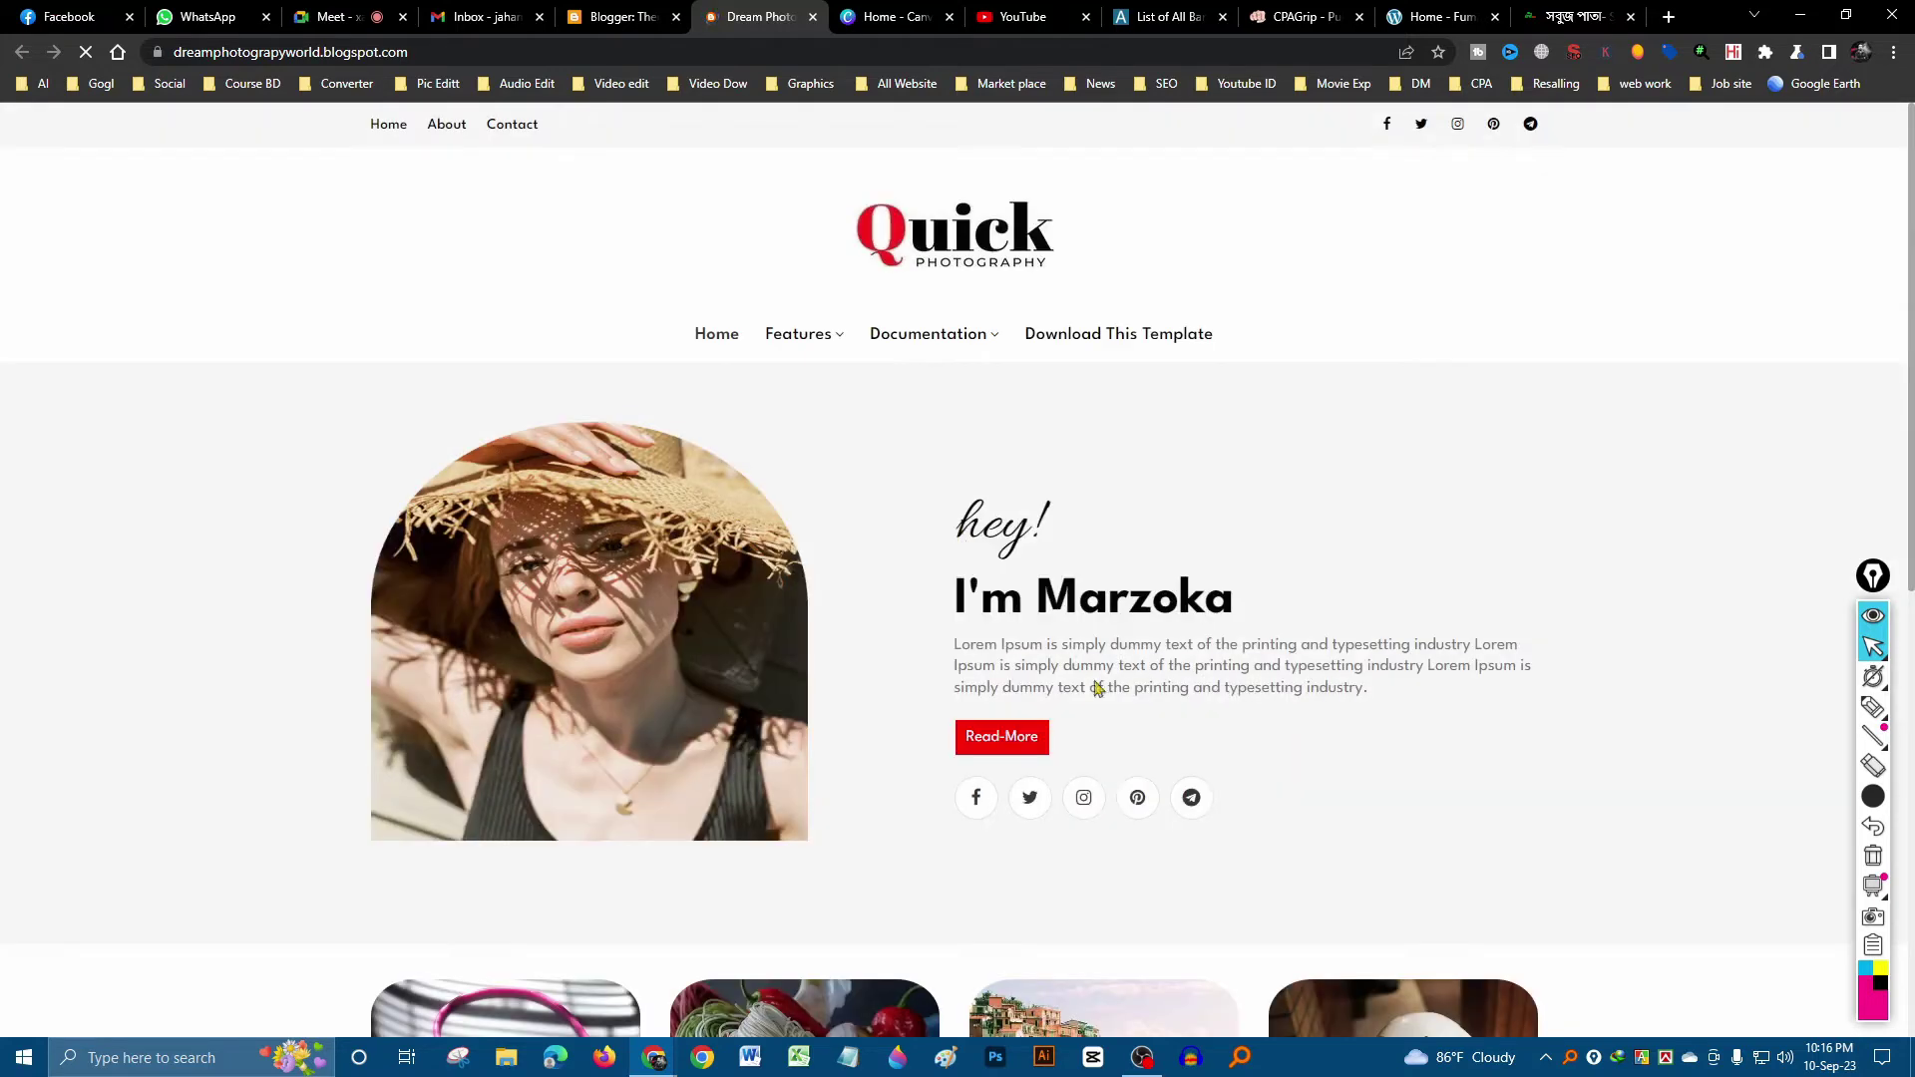
pyautogui.scroll(-10, 907, 692)
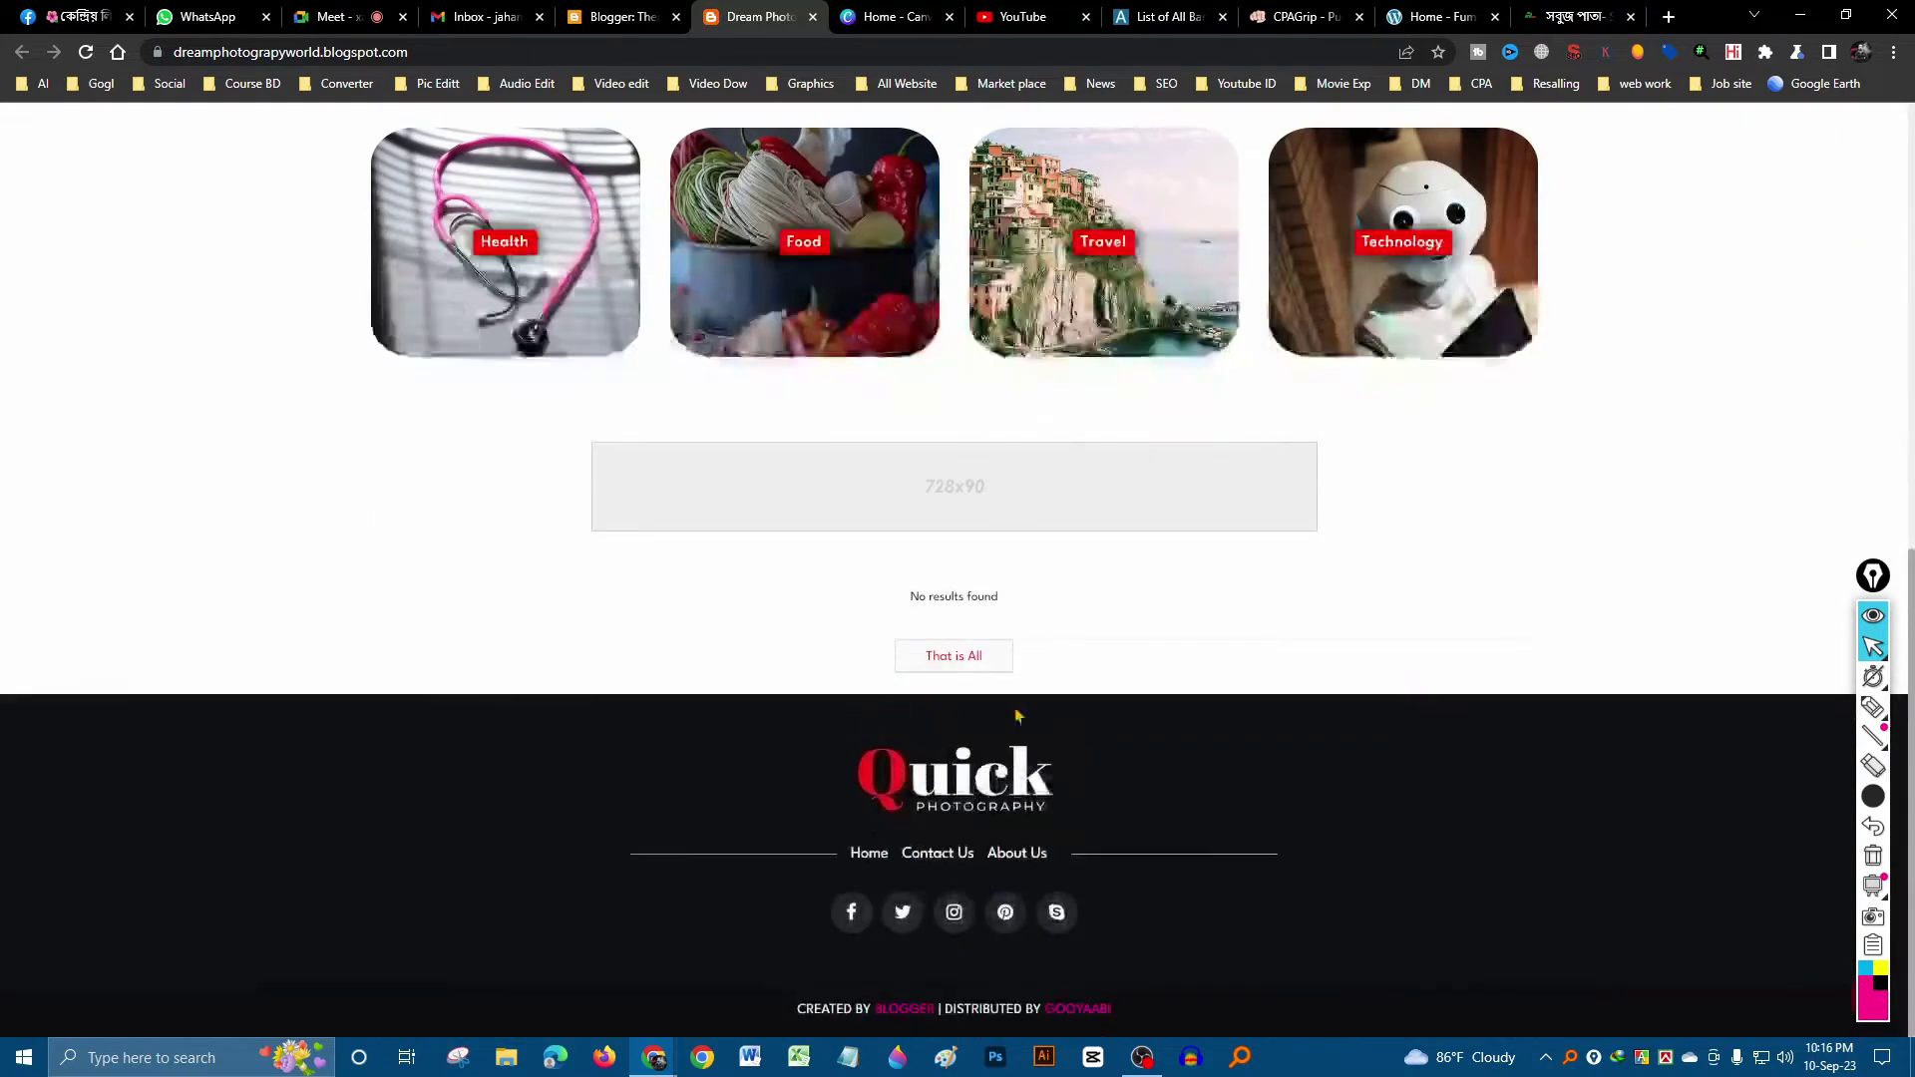
pyautogui.scroll(10, 958, 649)
pyautogui.scroll(-3, 982, 759)
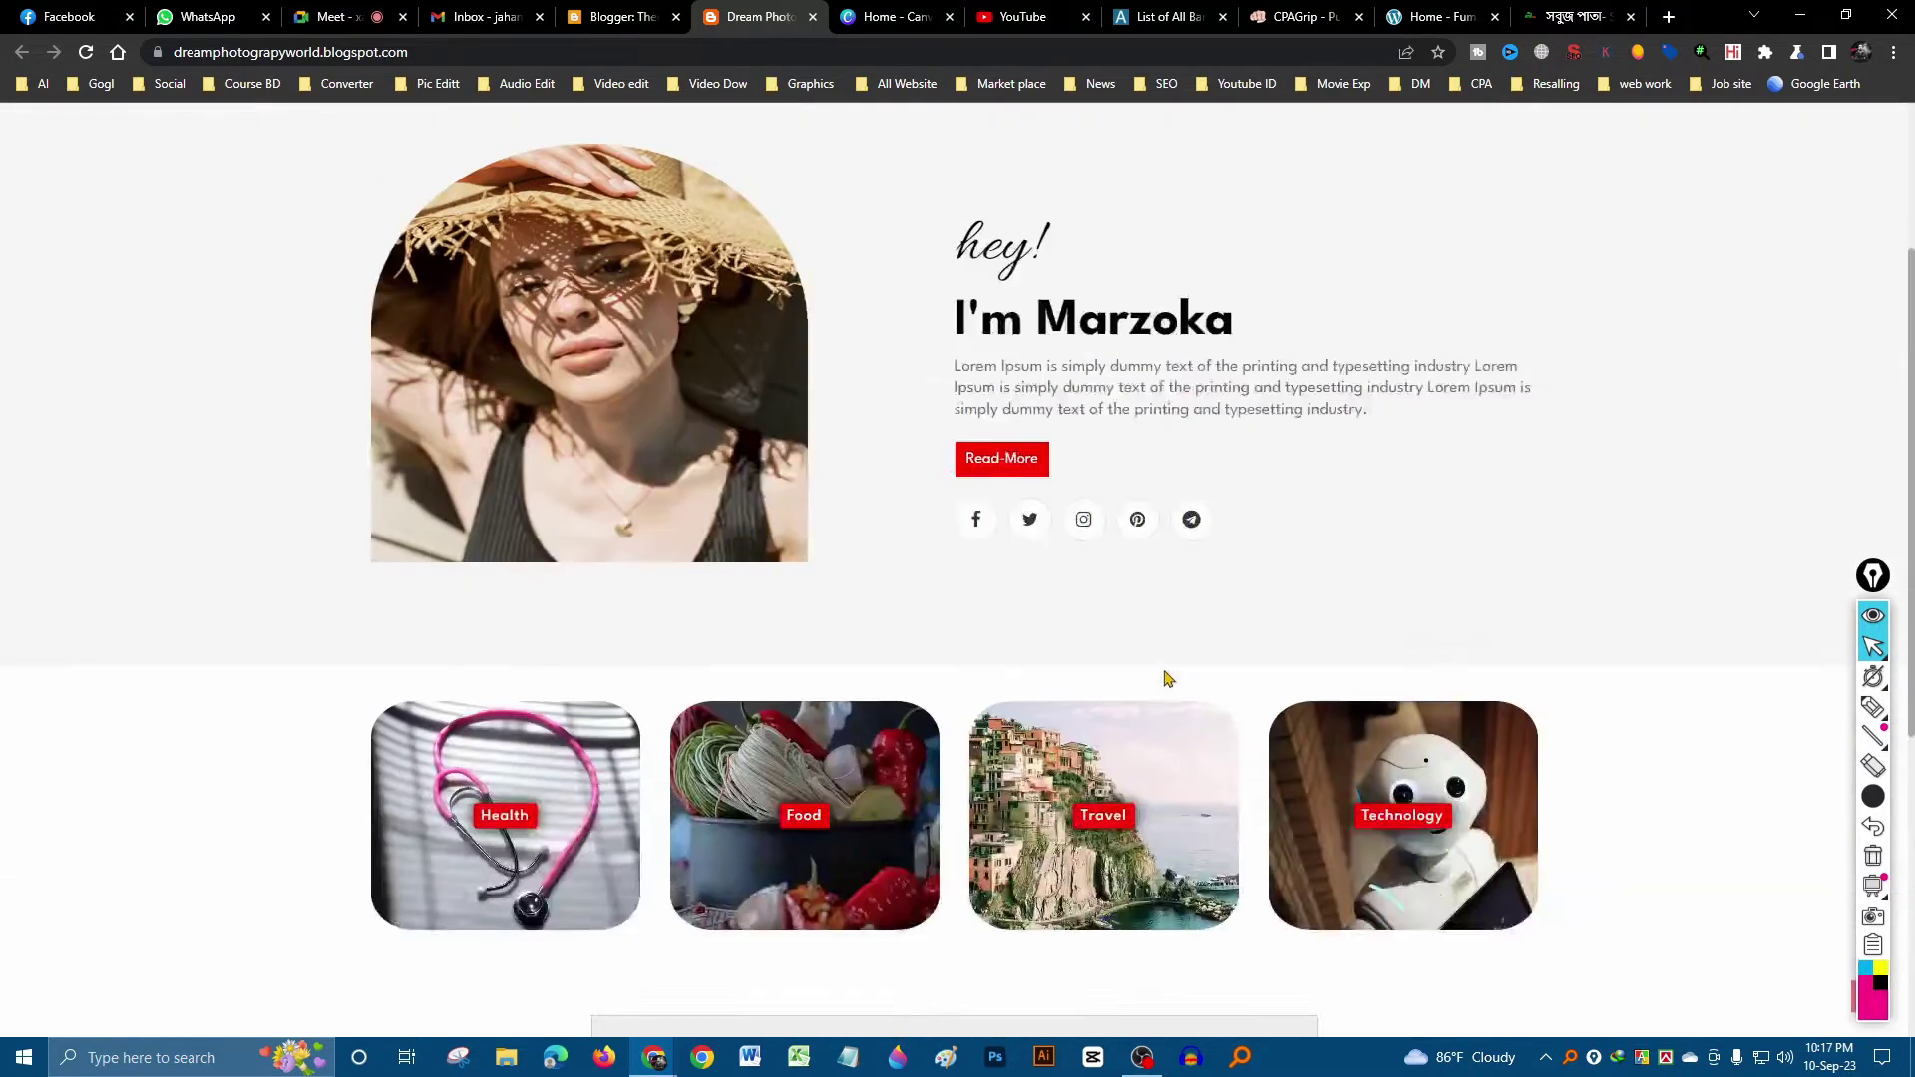
pyautogui.scroll(3, 1164, 676)
pyautogui.scroll(-10, 1147, 599)
pyautogui.scroll(10, 1140, 548)
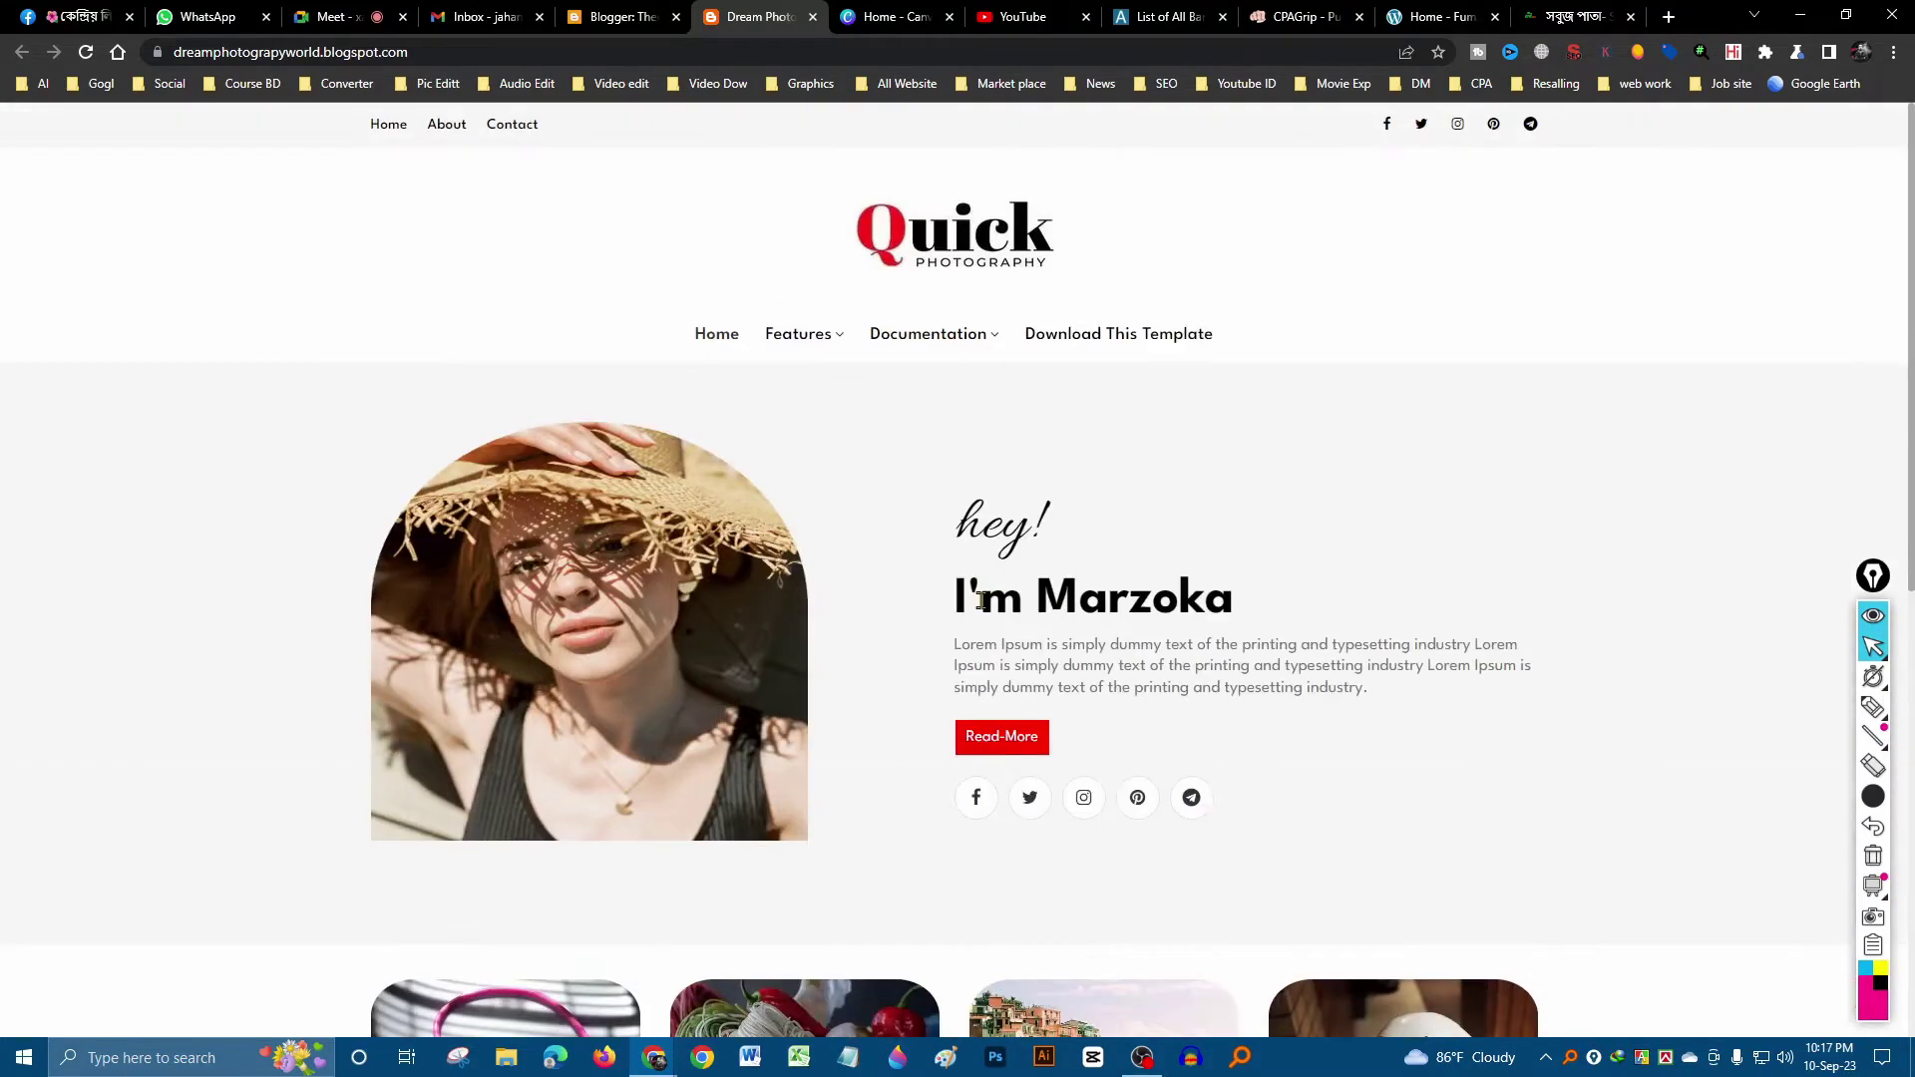
pyautogui.scroll(-10, 681, 588)
pyautogui.scroll(10, 1120, 782)
# - Close the live Dream Photography page and switch the Blogger dashboard to the Fuma Digital Shop blog
pyautogui.click(813, 17)
pyautogui.click(223, 203)
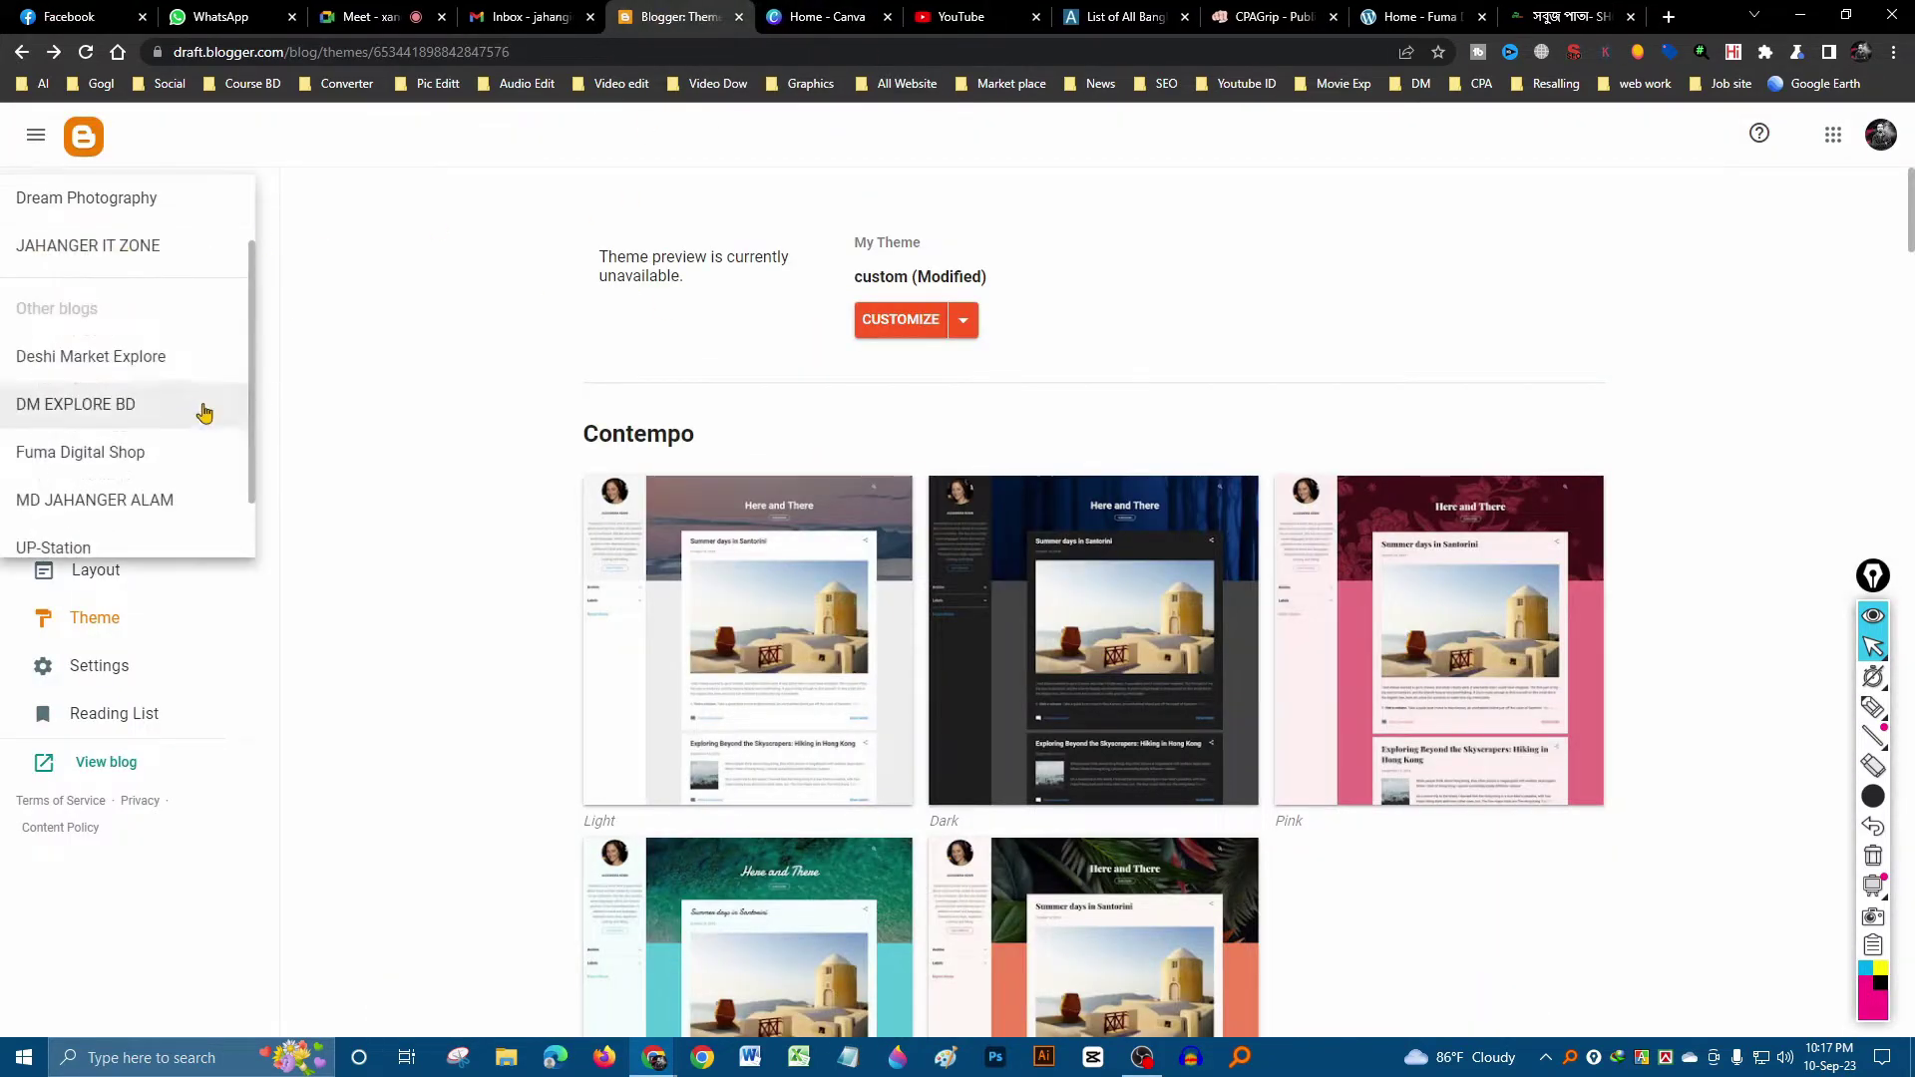
pyautogui.scroll(1, 189, 407)
pyautogui.scroll(-2, 160, 439)
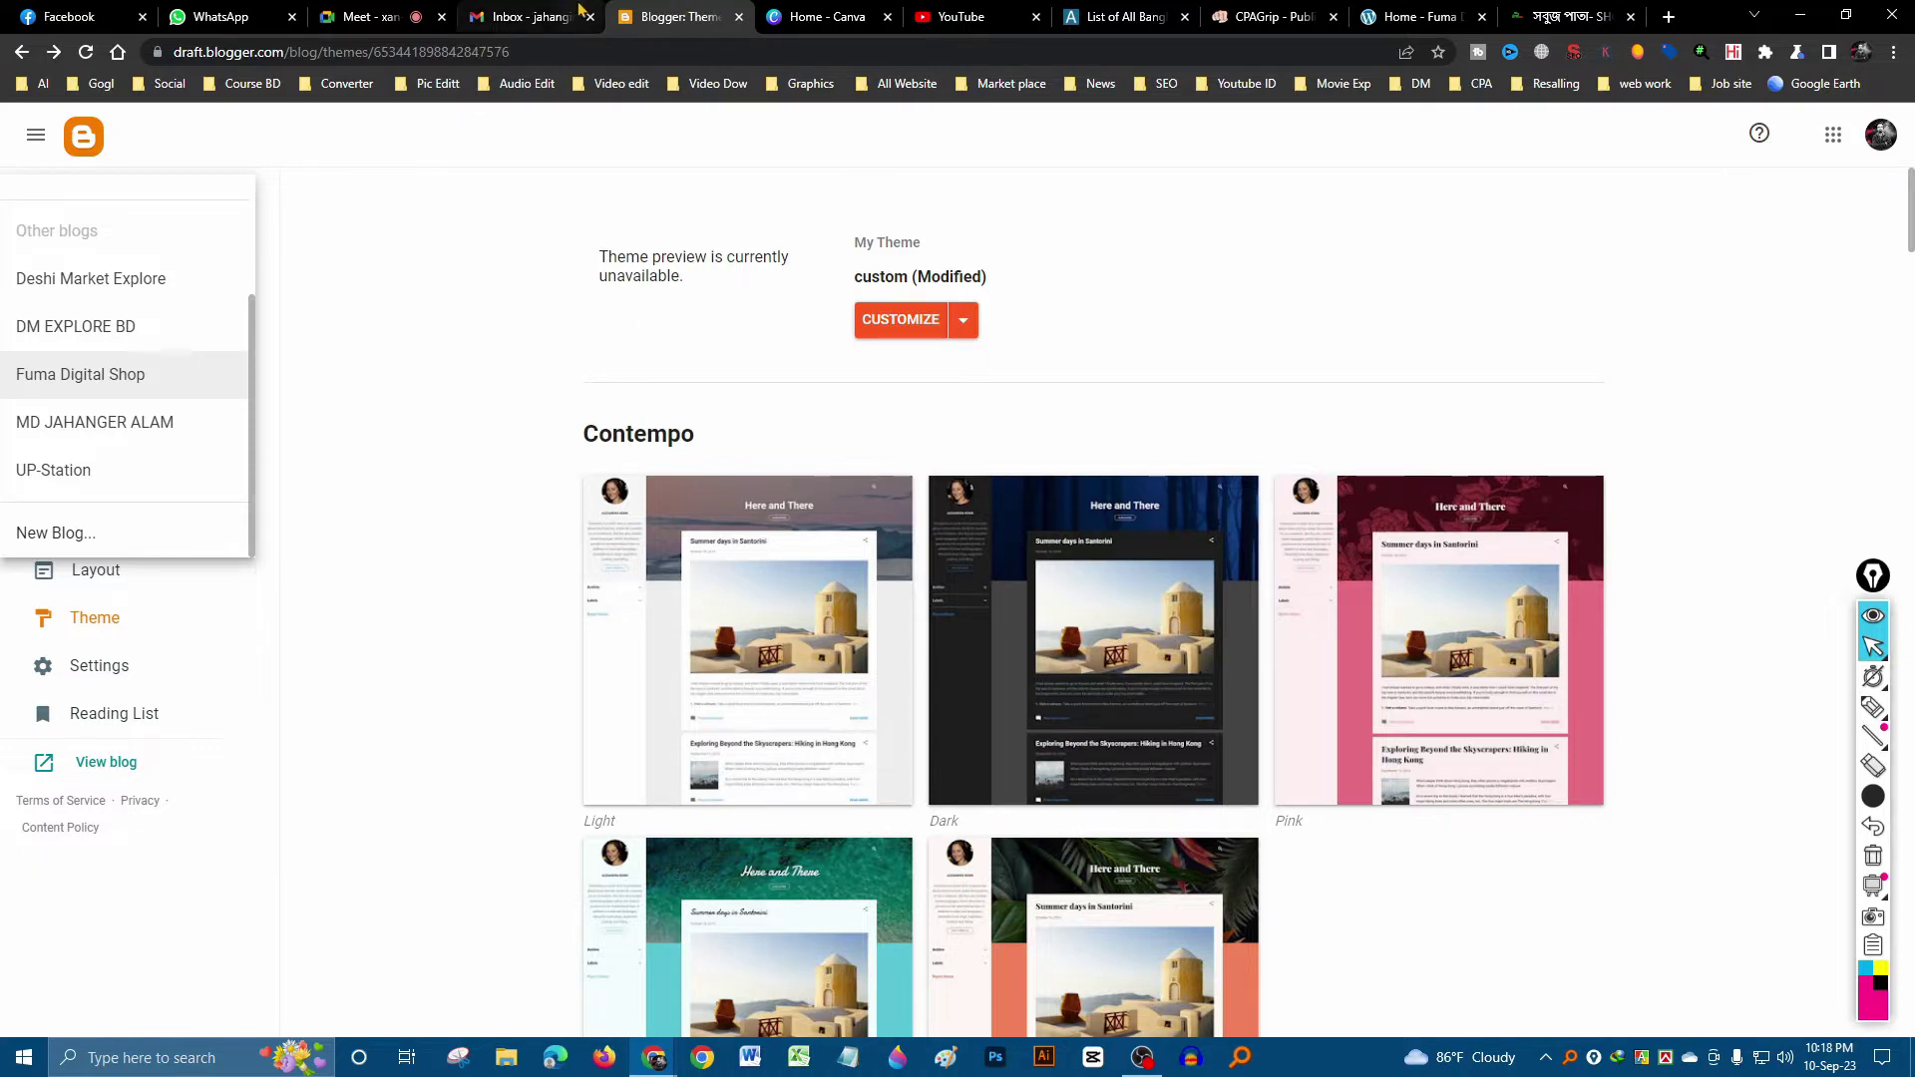
pyautogui.click(544, 16)
pyautogui.click(691, 12)
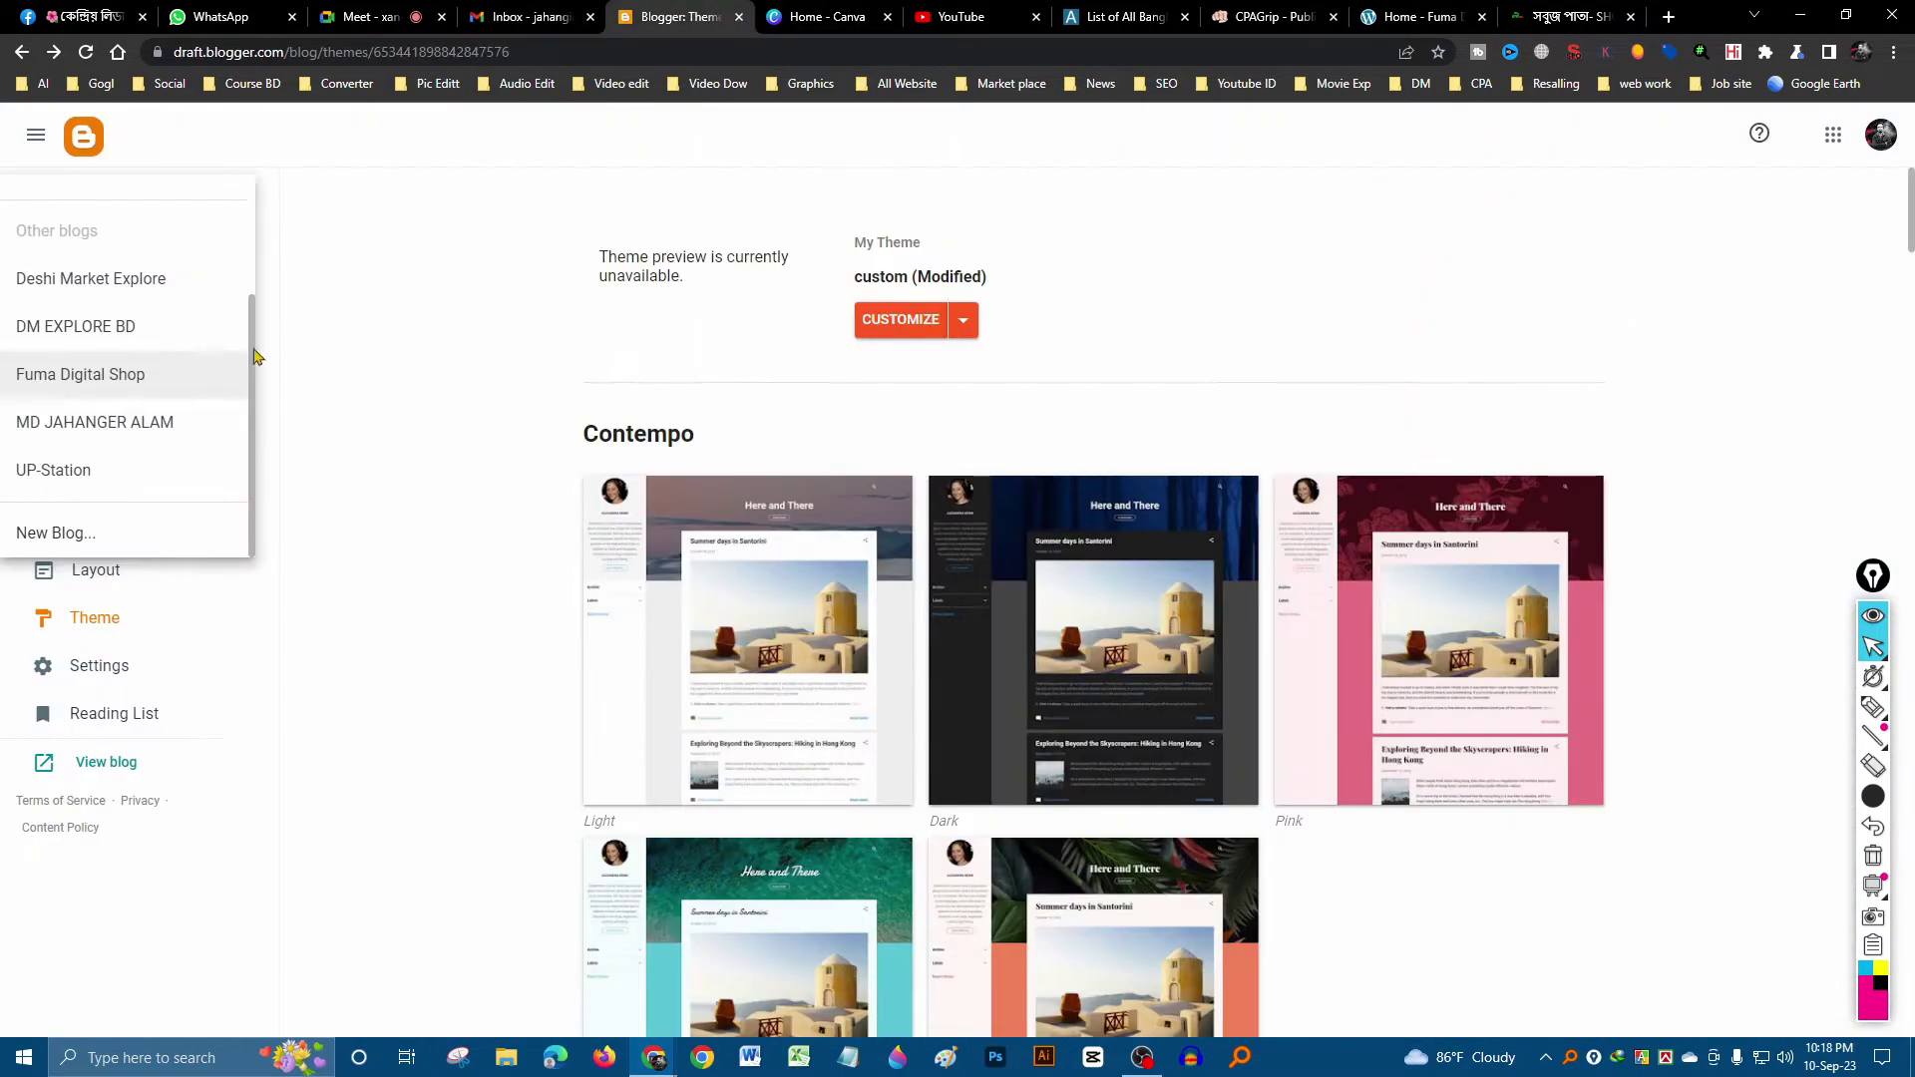
pyautogui.click(128, 382)
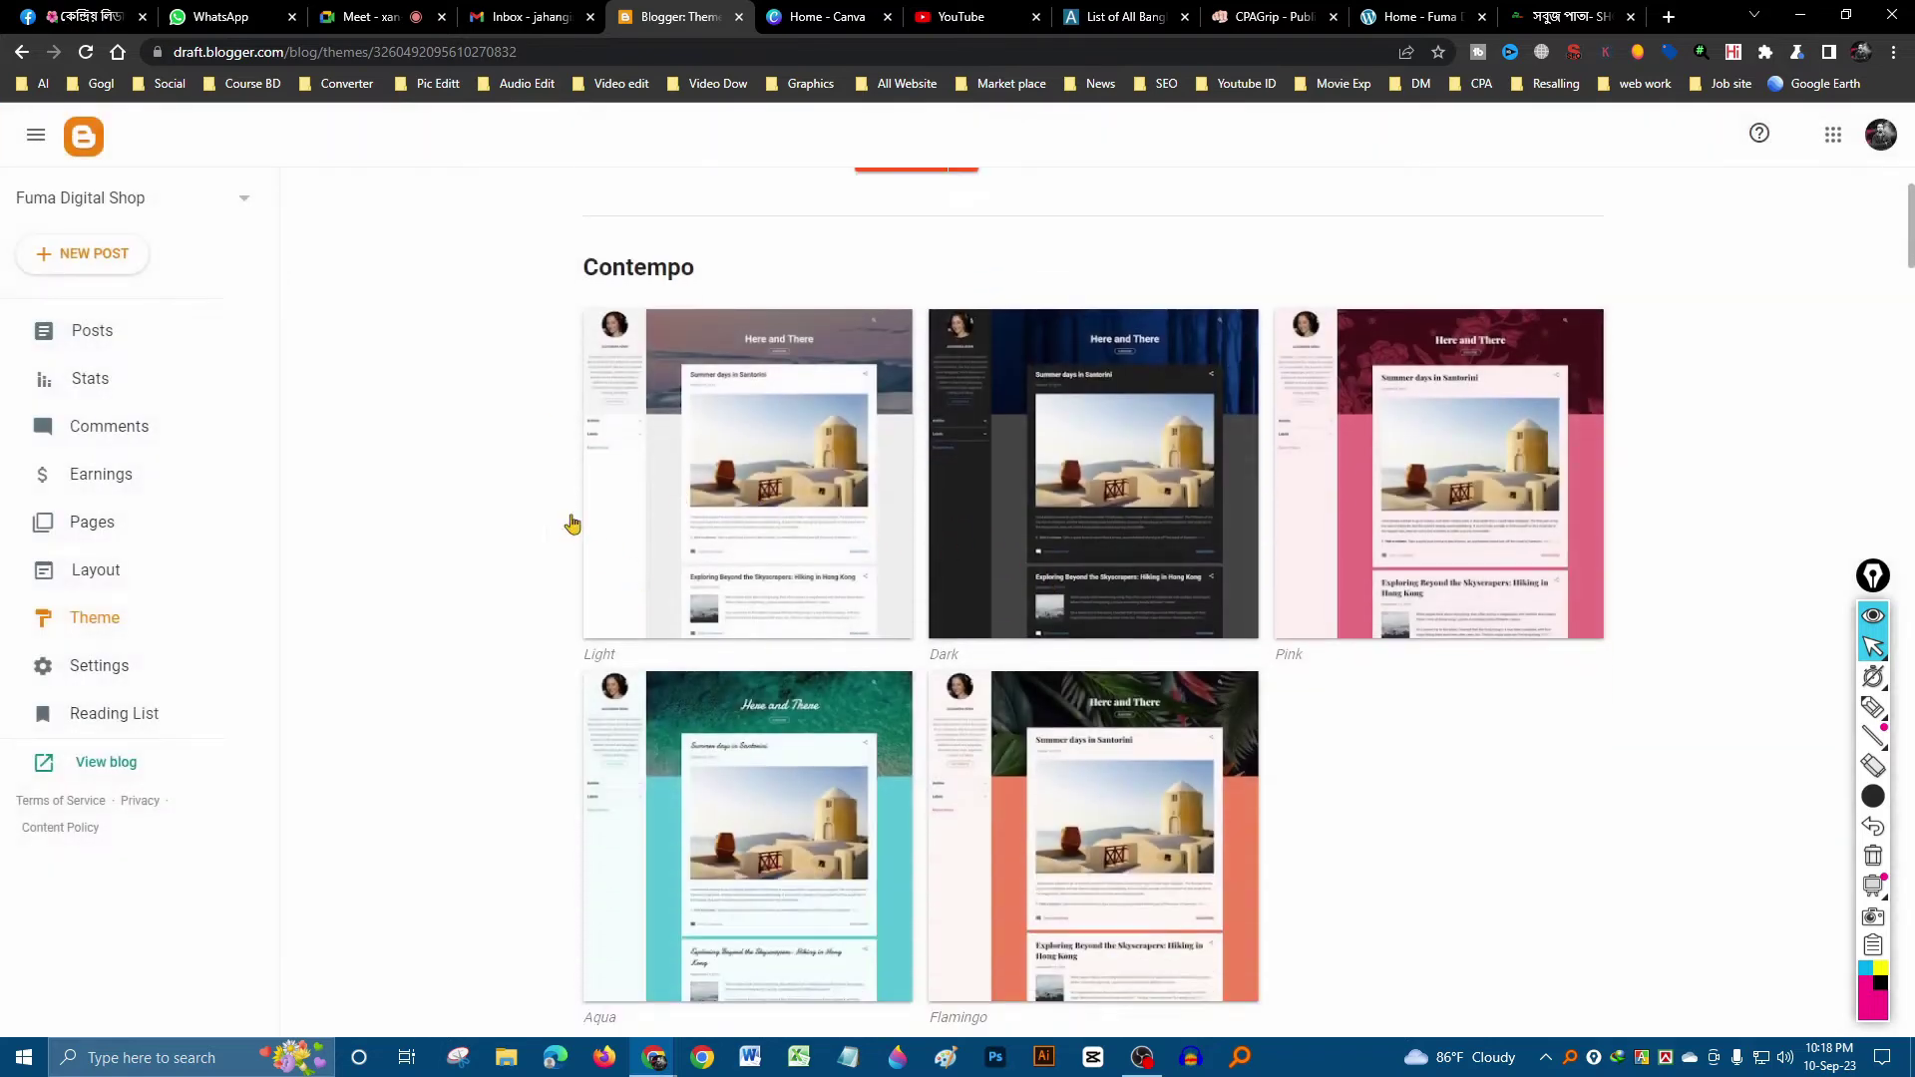
# - View the live Fuma Digital Shop blog and examine its home page layout down to the footer
pyautogui.click(103, 764)
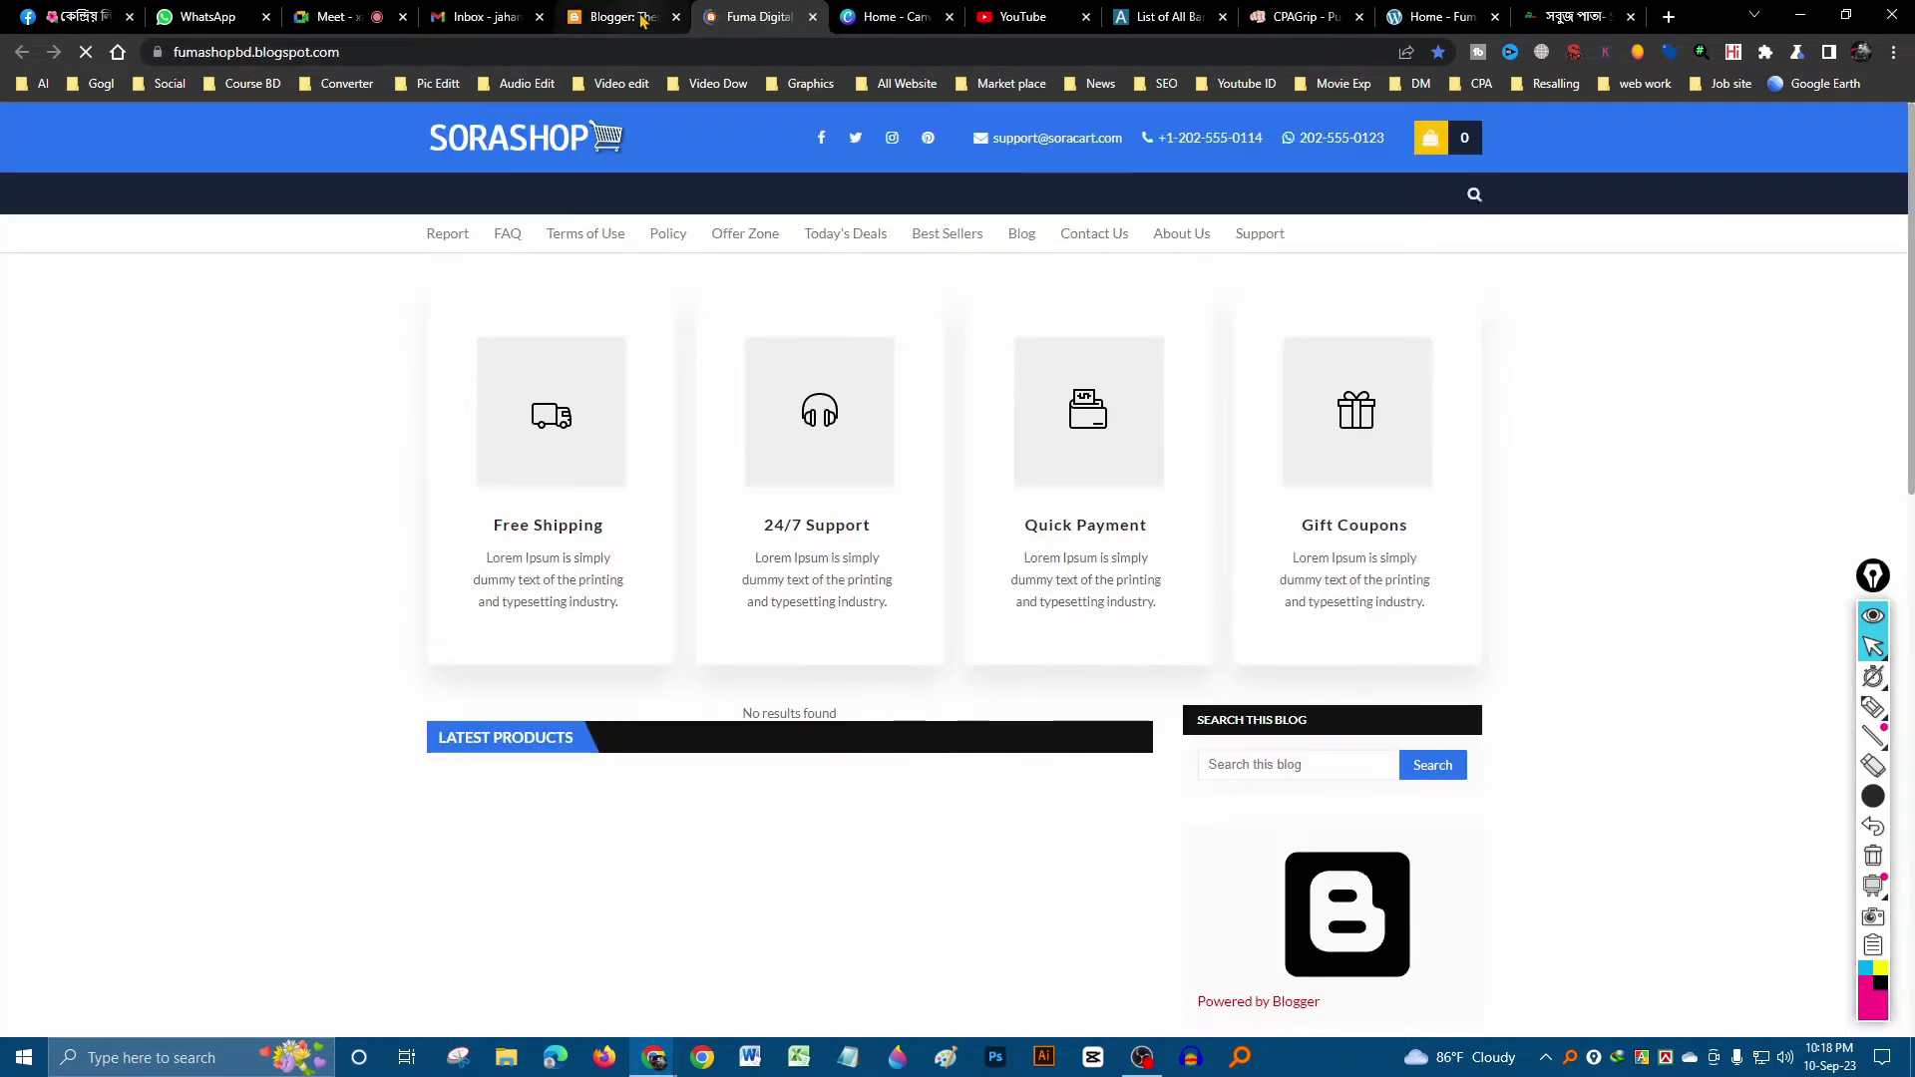
pyautogui.click(649, 17)
pyautogui.click(747, 17)
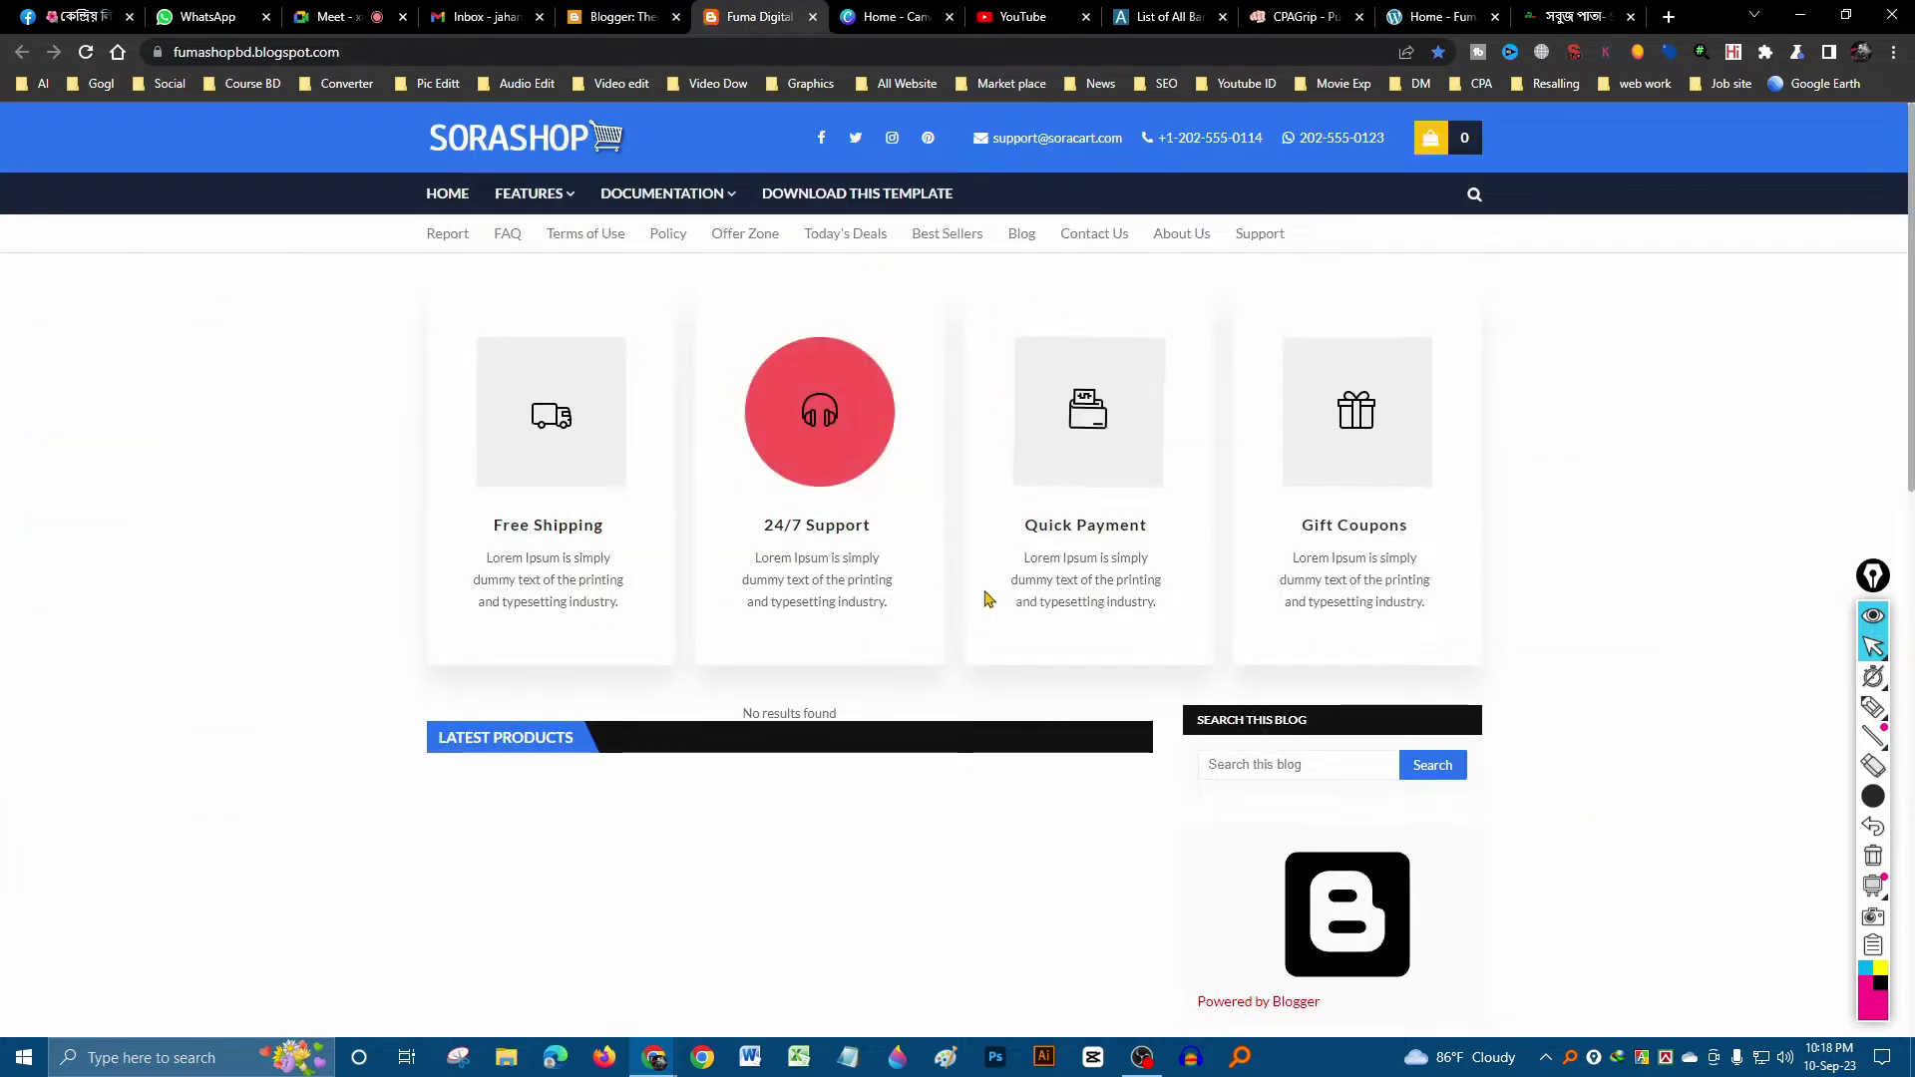
pyautogui.scroll(-5, 973, 703)
pyautogui.scroll(-5, 972, 703)
pyautogui.scroll(15, 821, 842)
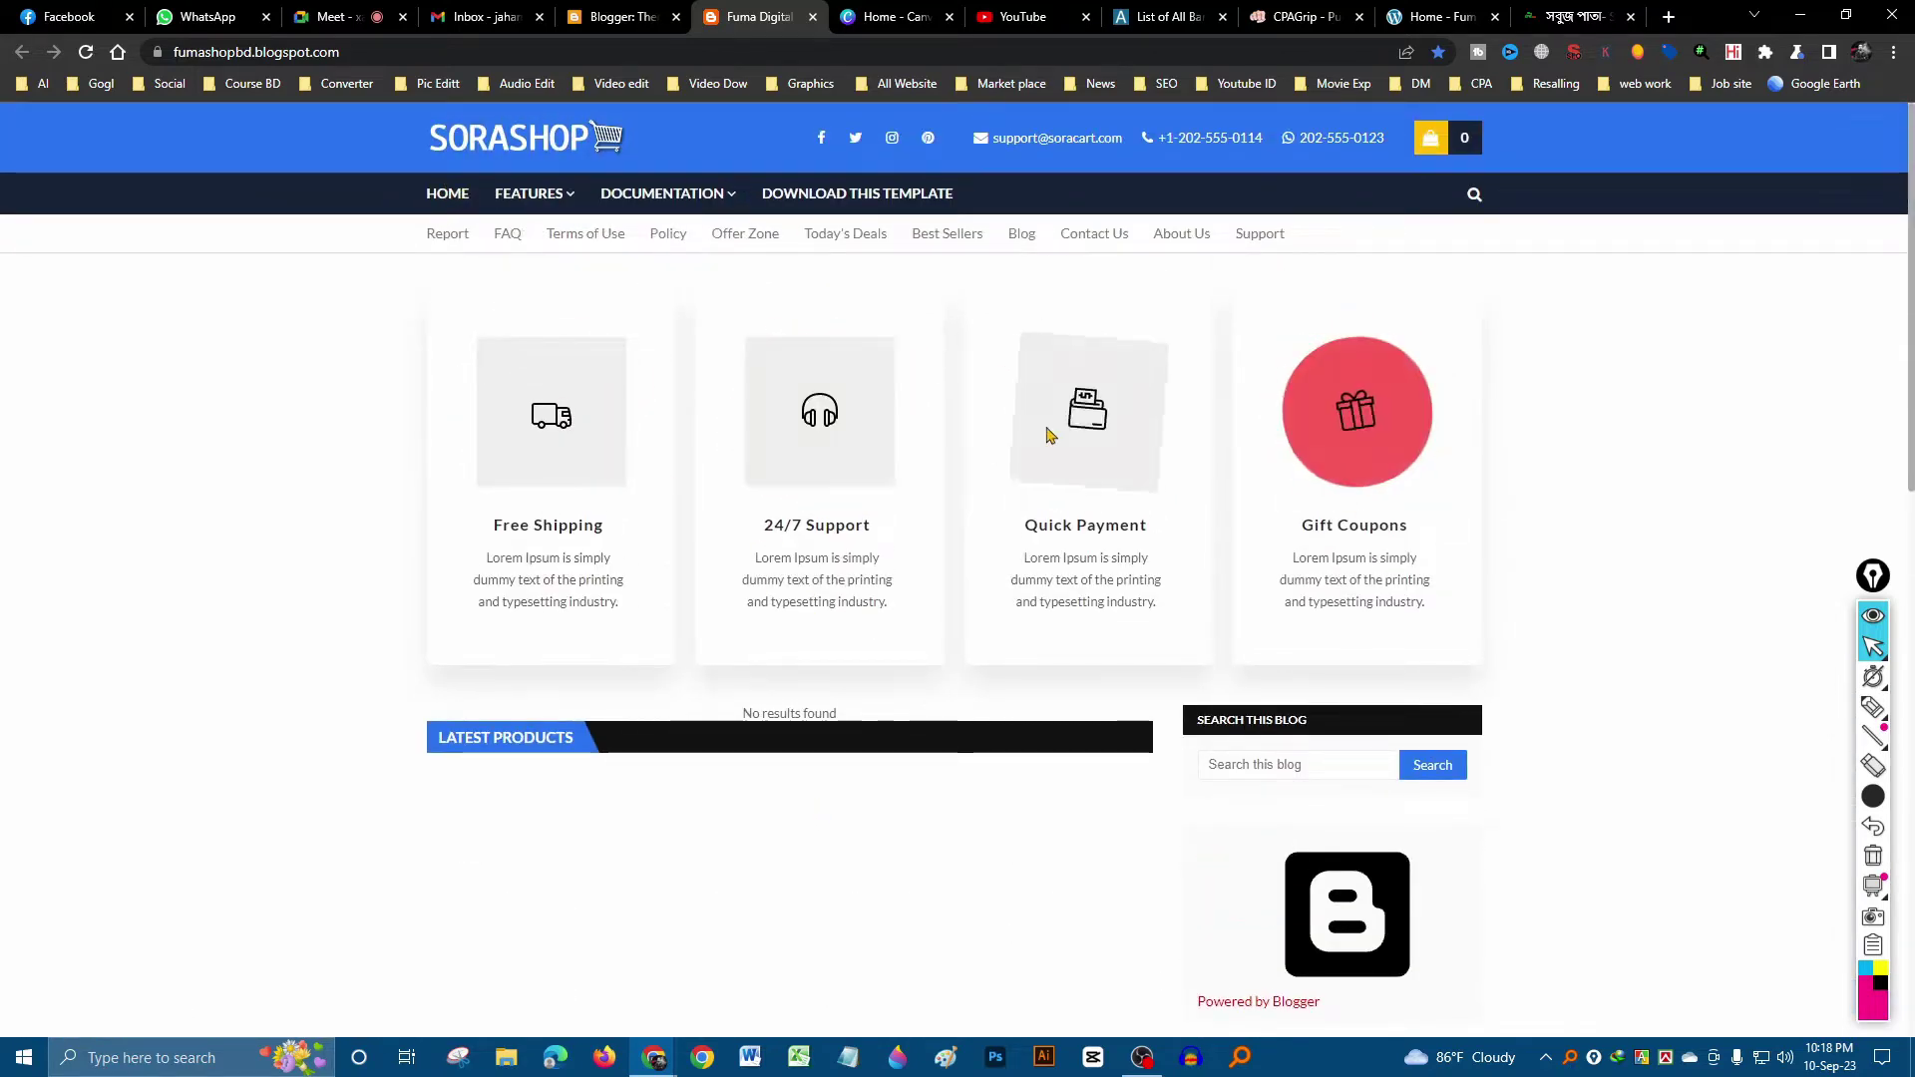
pyautogui.click(618, 17)
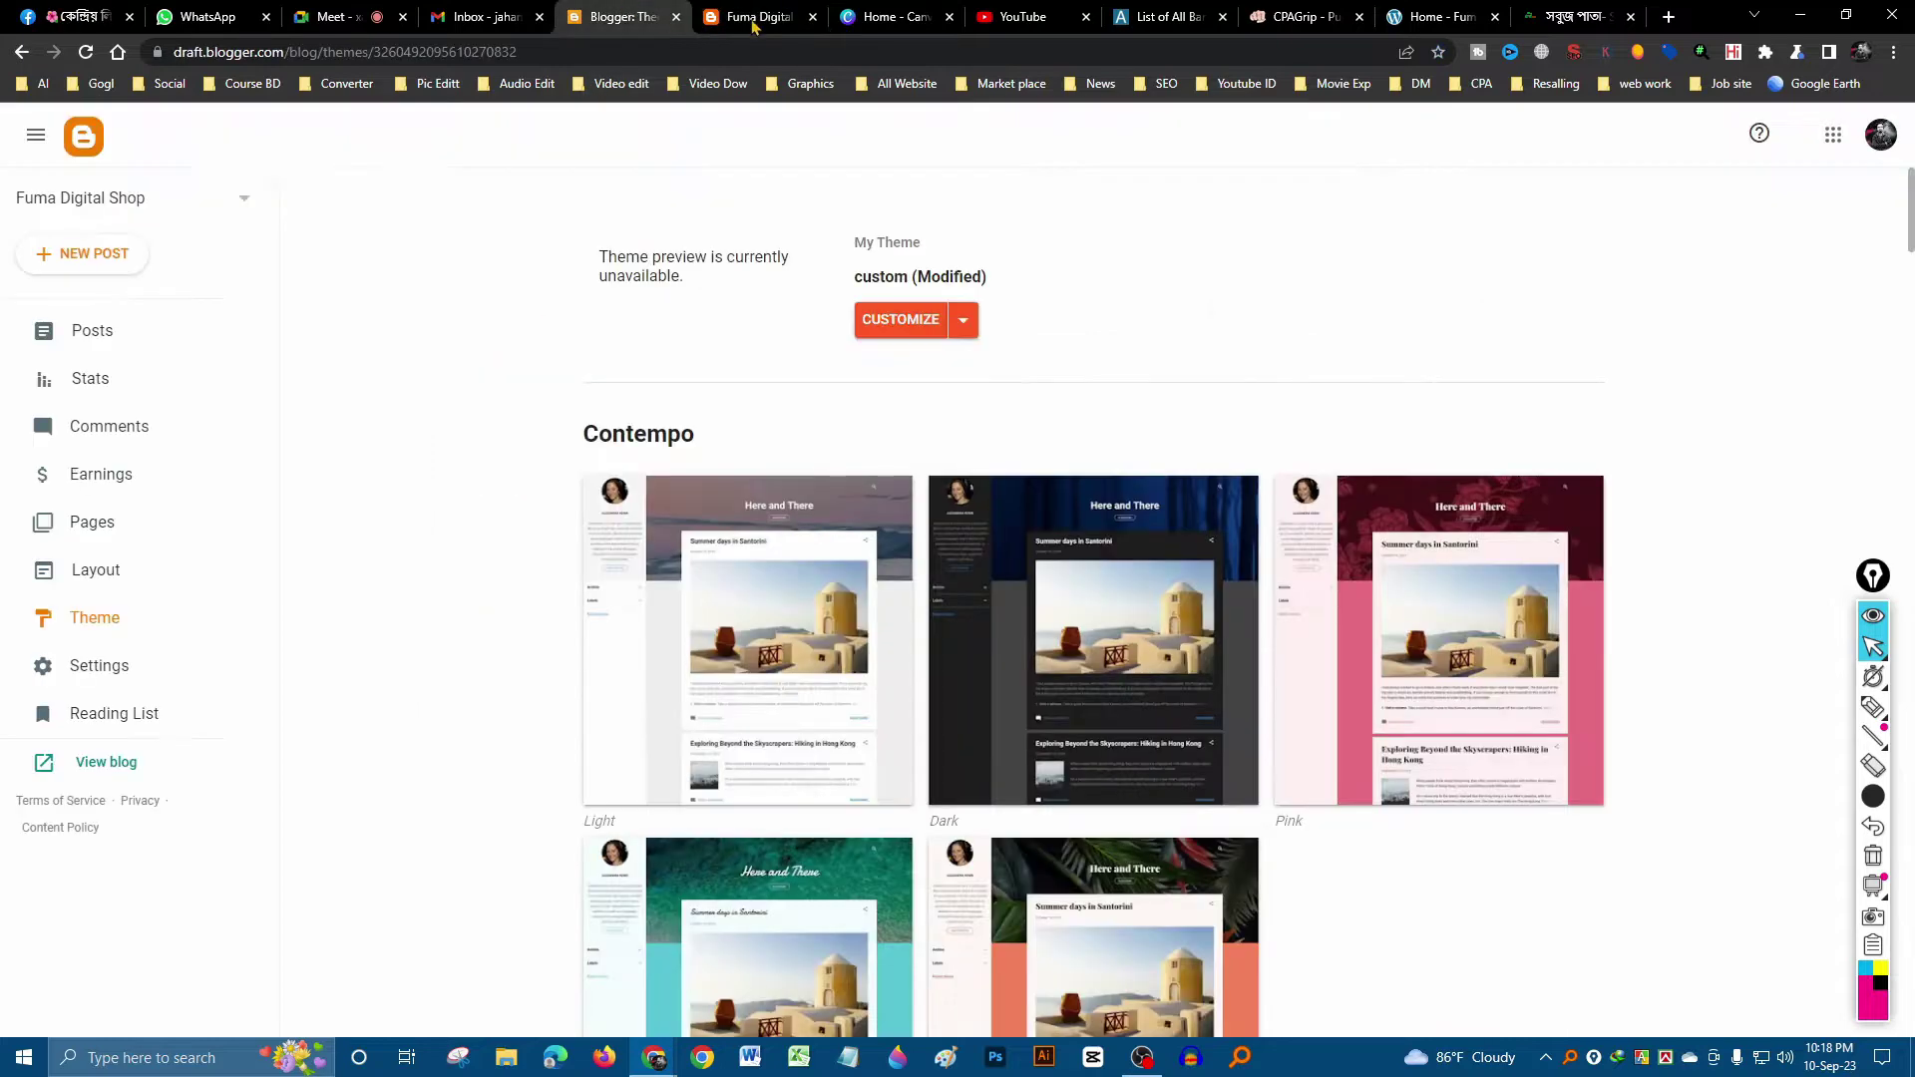
pyautogui.click(760, 17)
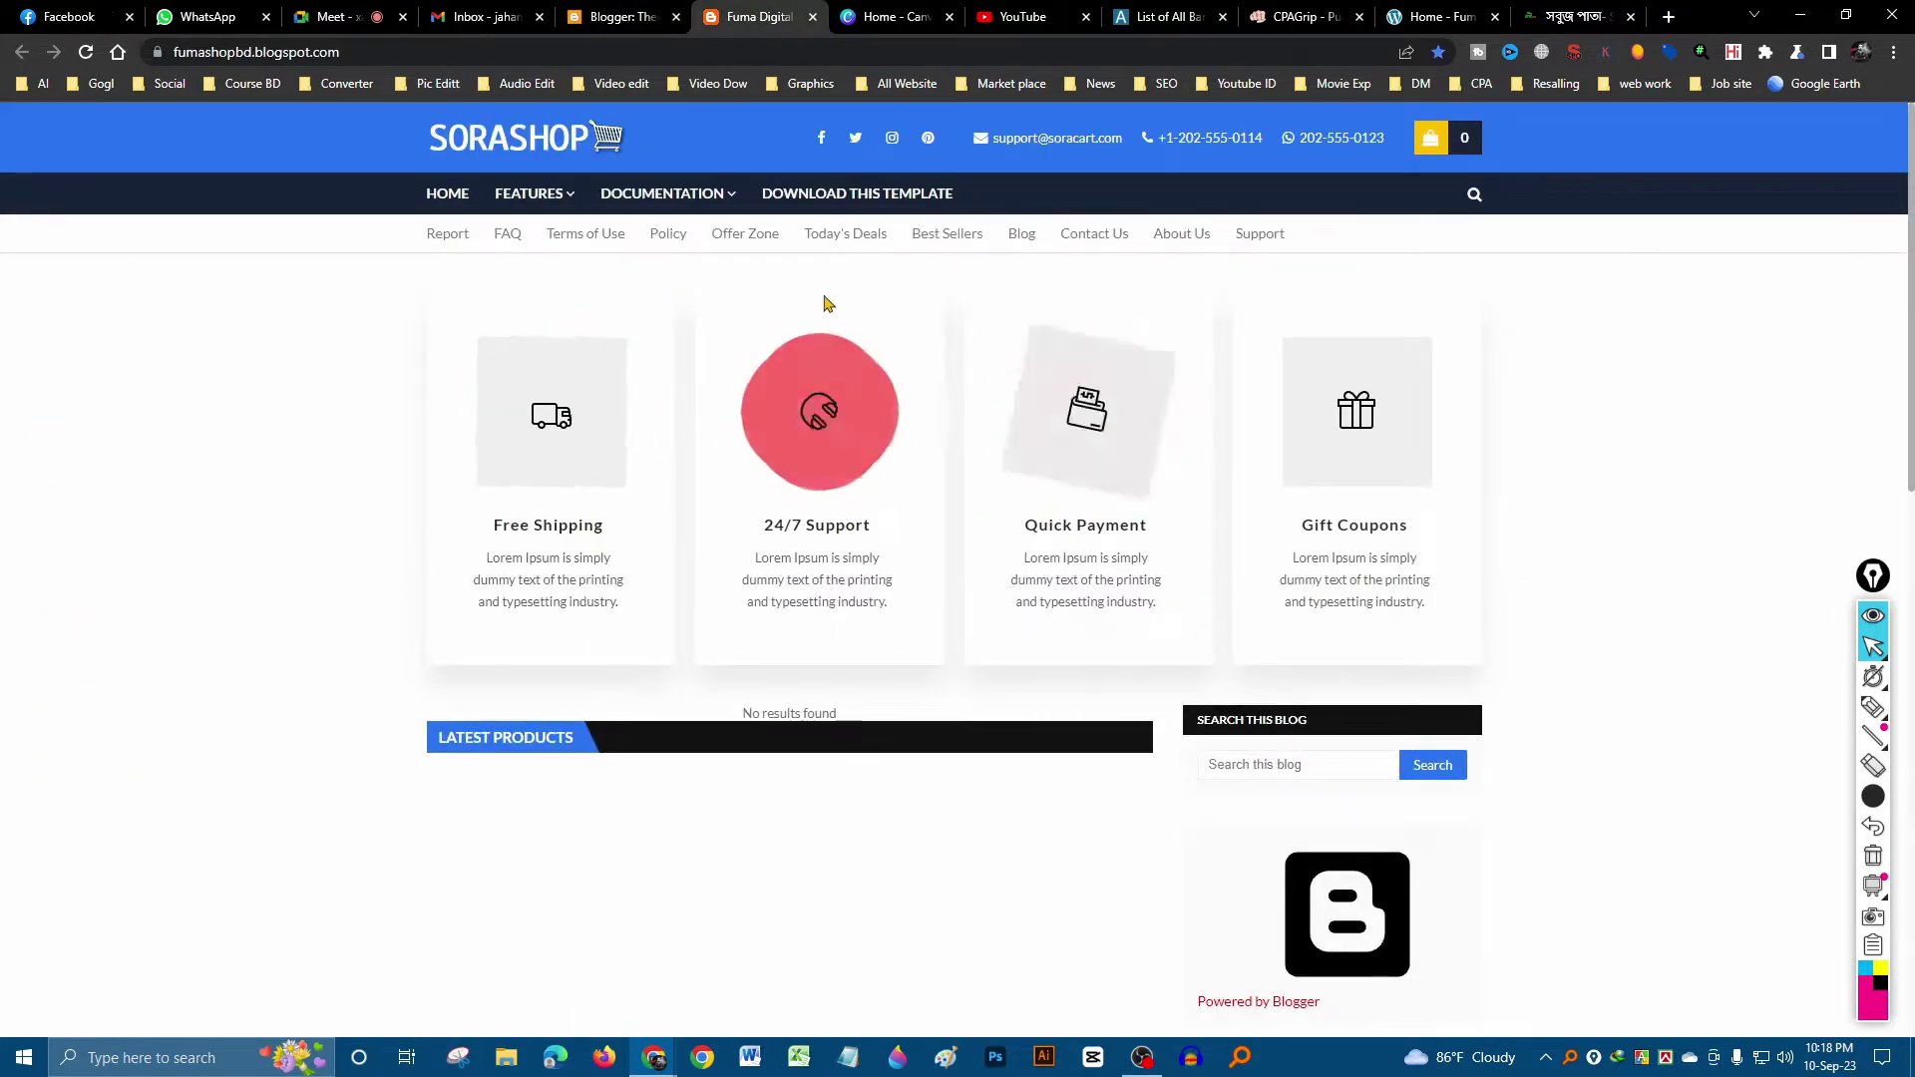
pyautogui.scroll(-10, 843, 349)
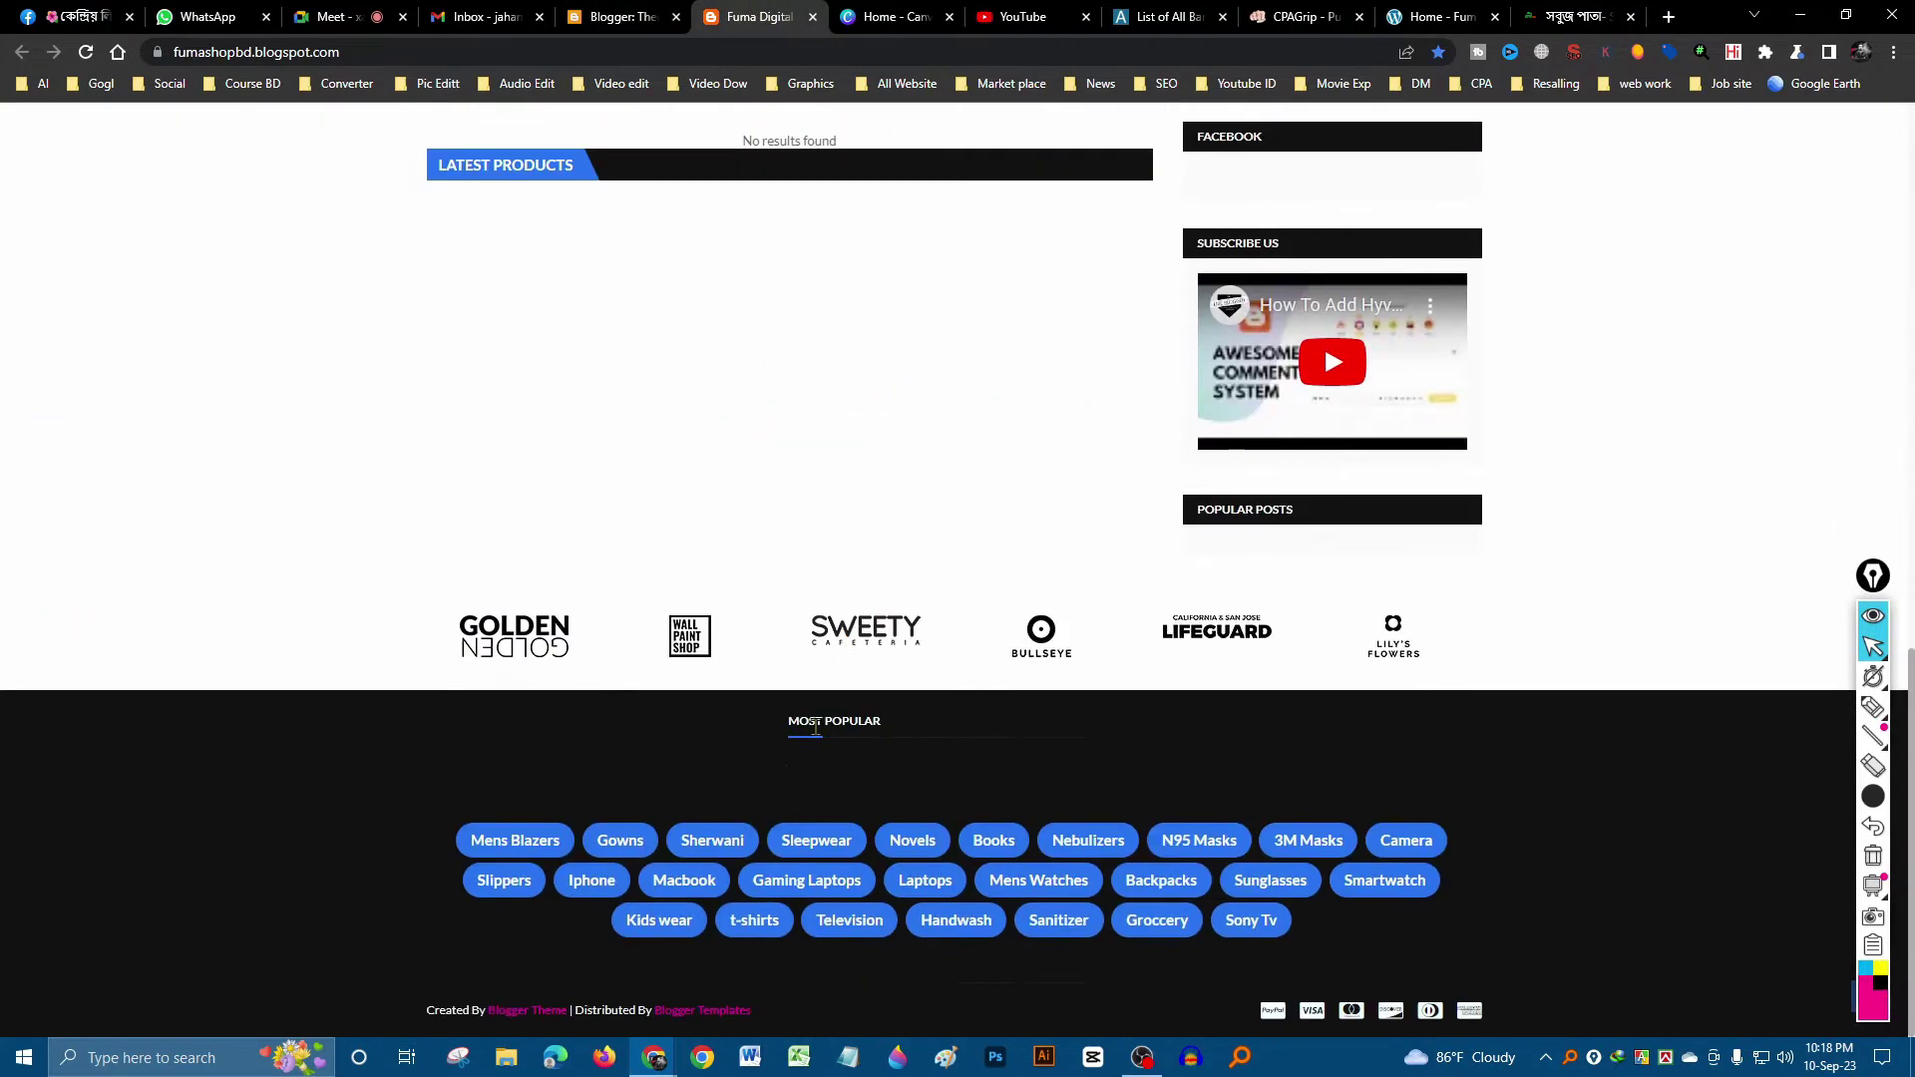
pyautogui.scroll(10, 781, 778)
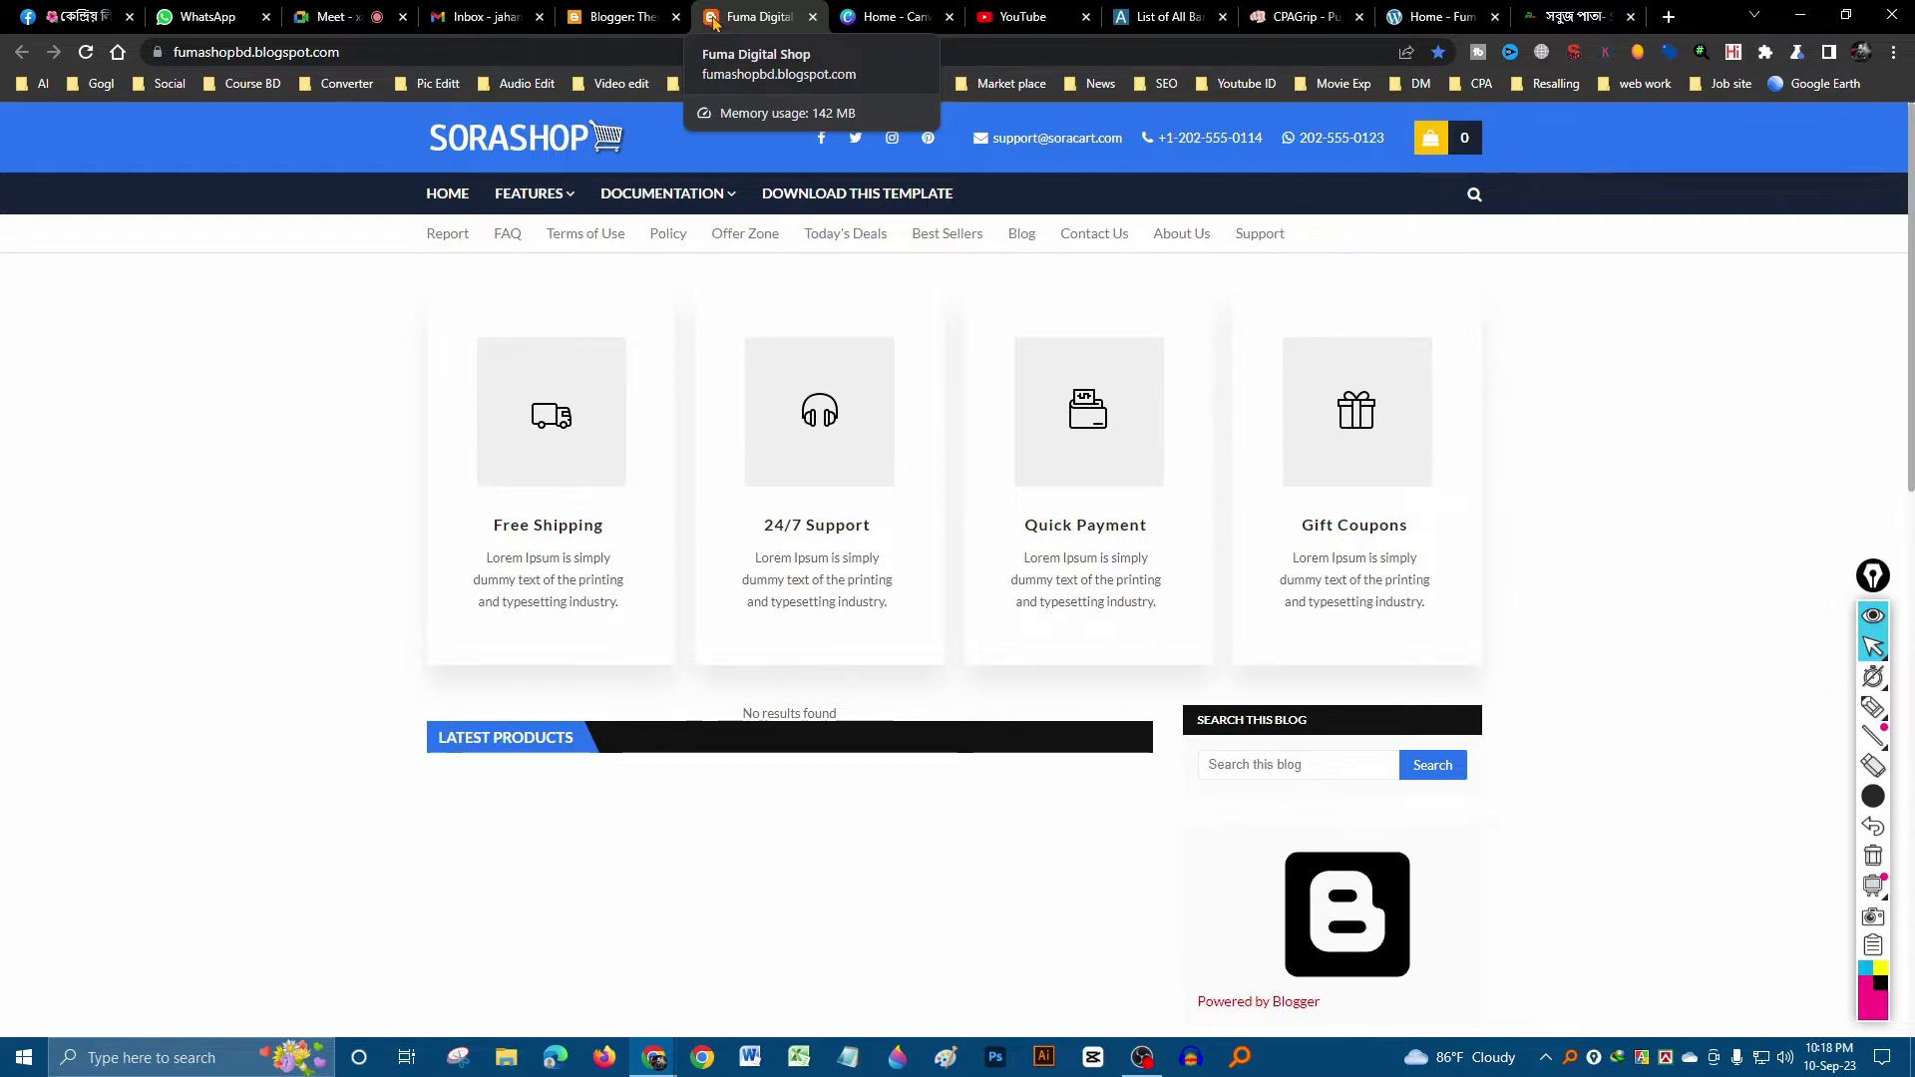
# - Look at the sobujpatanews.blogspot.com news site, and return to the Fuma Digital Shop page to review its sidebar widgets
pyautogui.click(1589, 28)
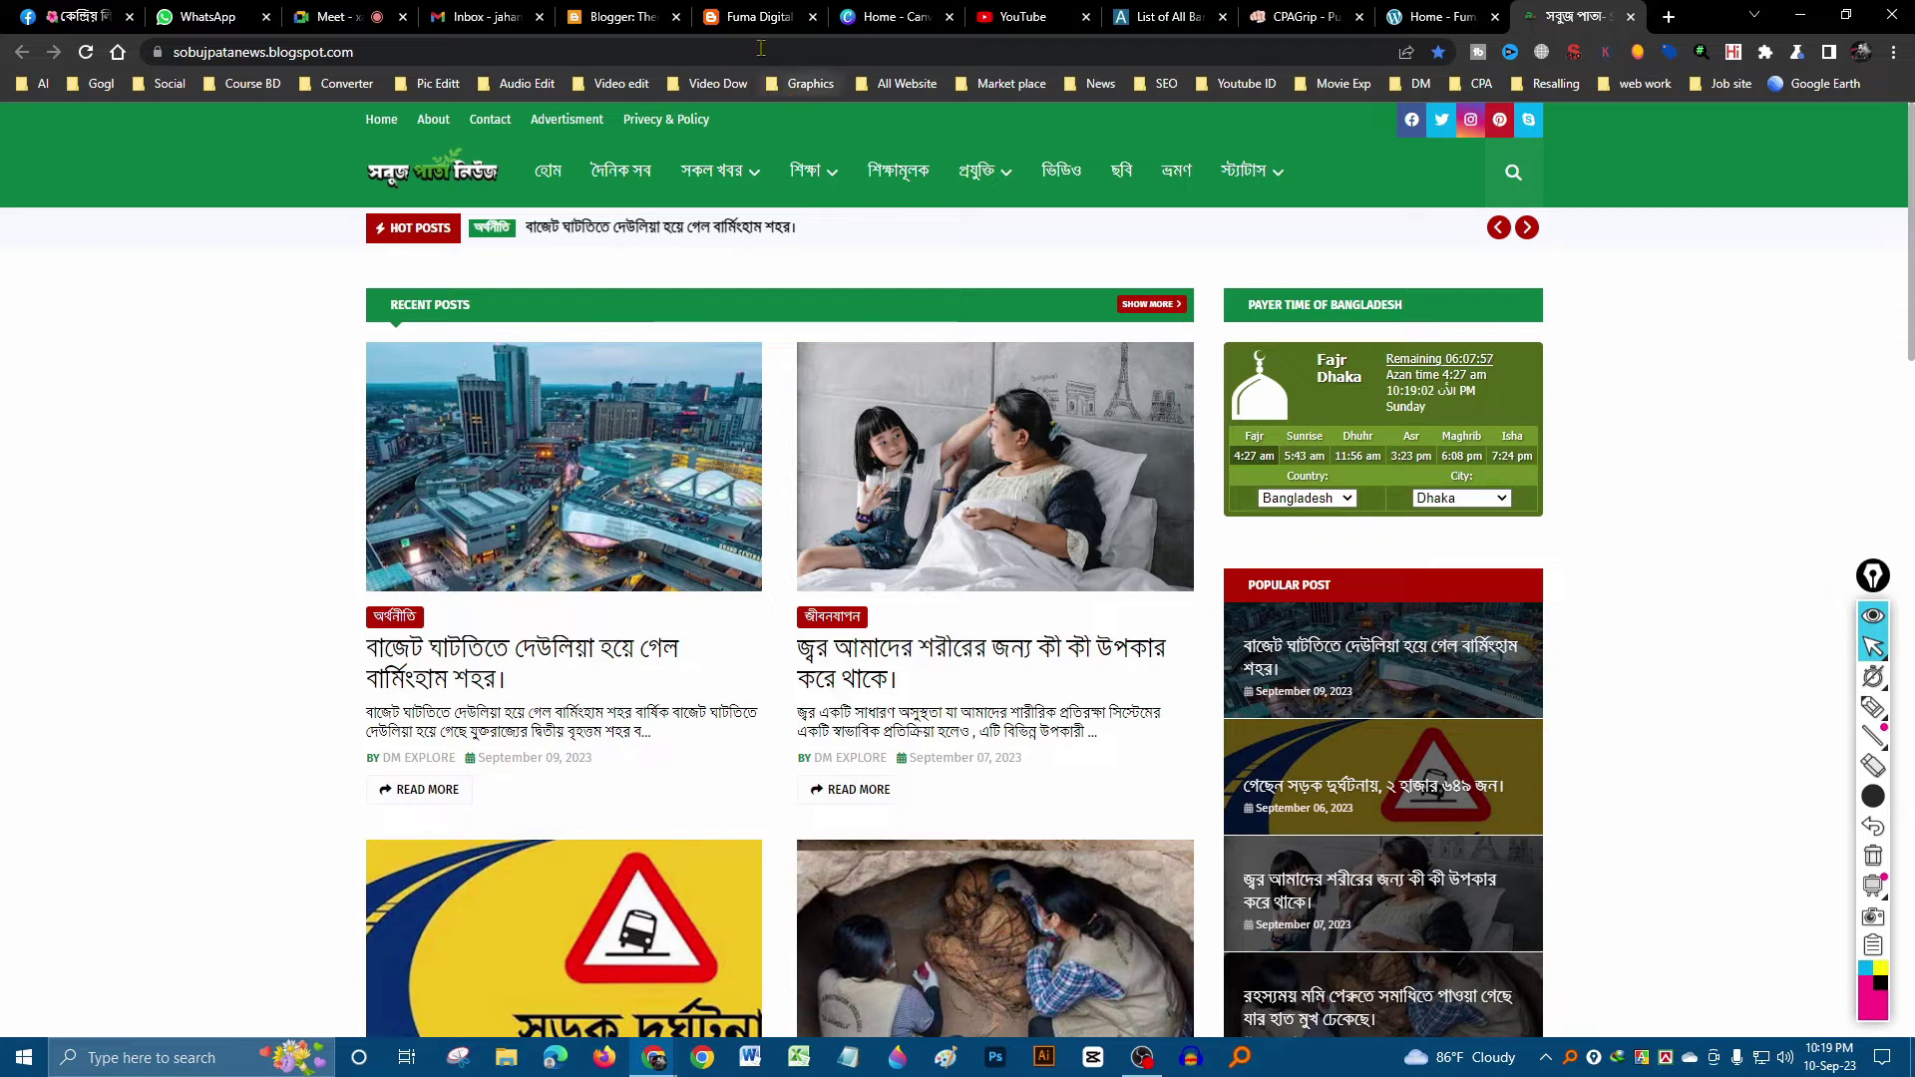
pyautogui.click(755, 17)
pyautogui.scroll(-2, 1001, 527)
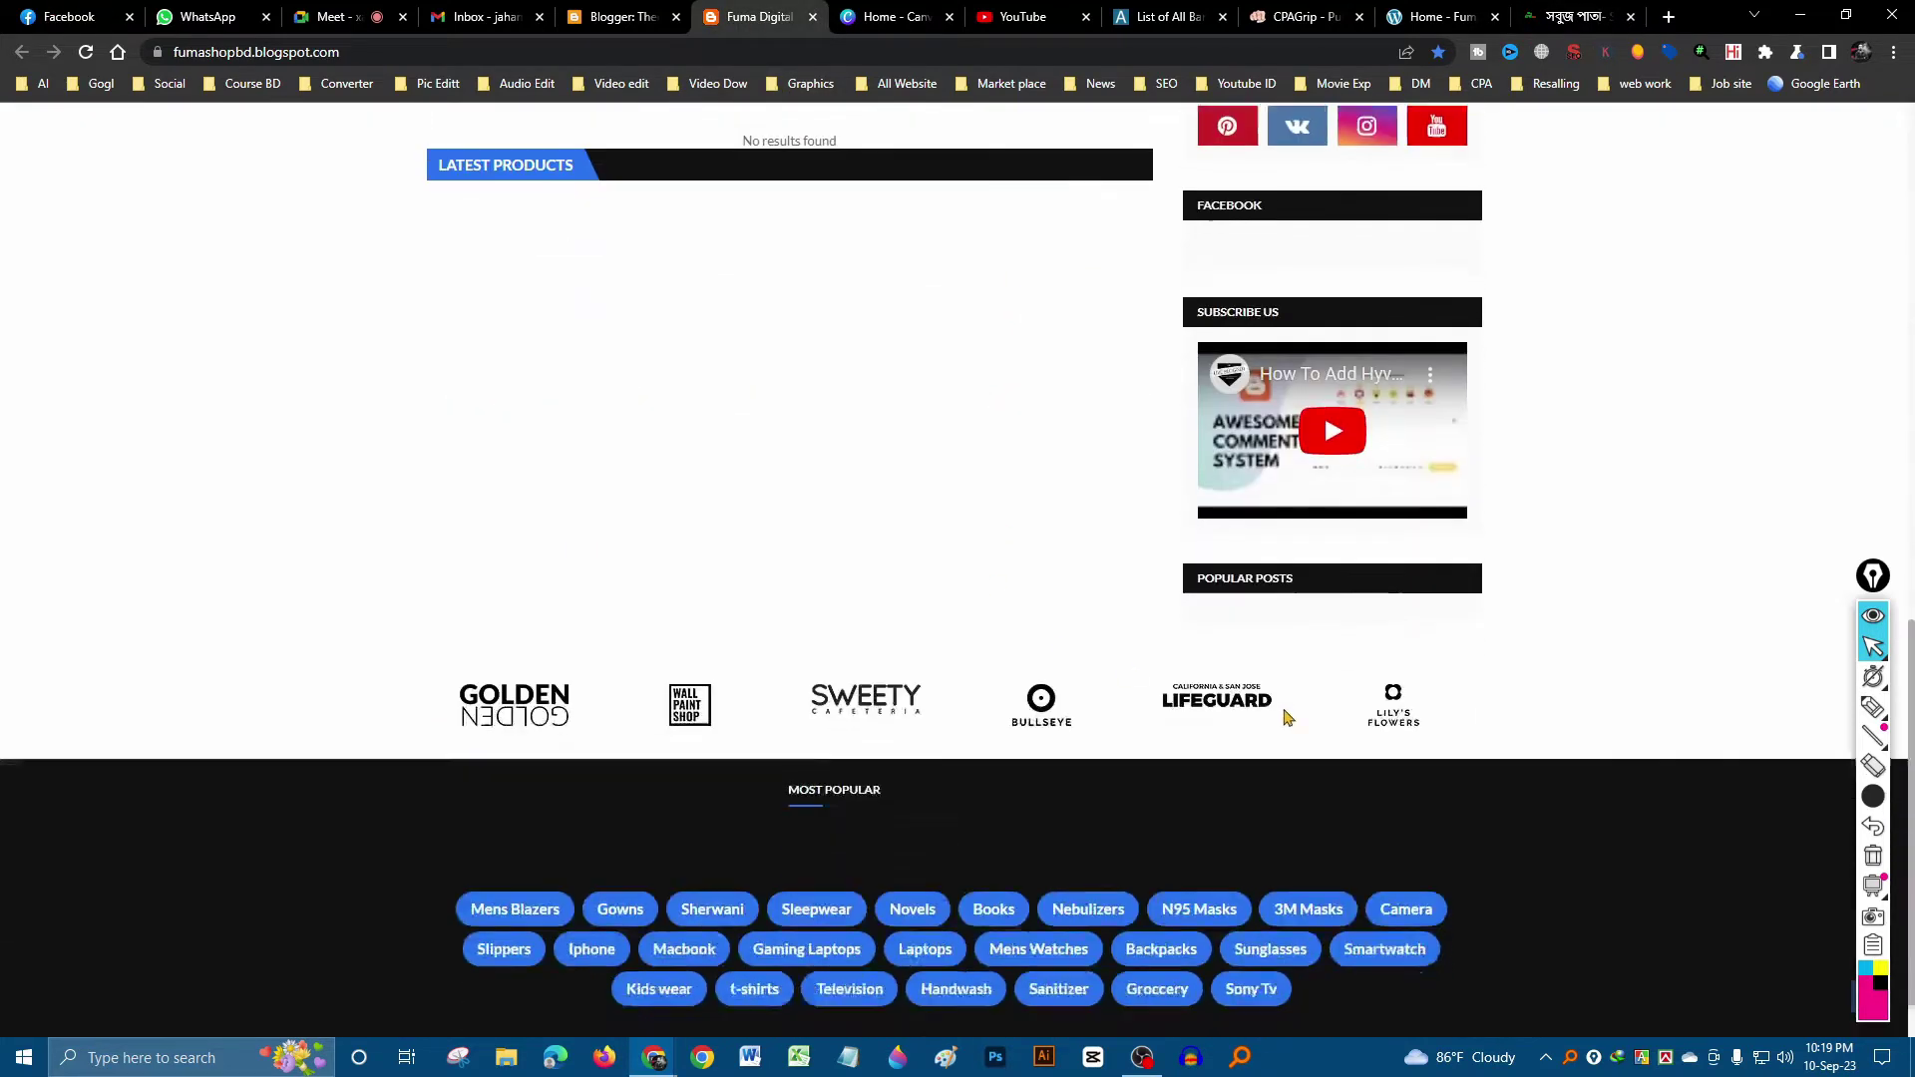
pyautogui.scroll(1, 1343, 738)
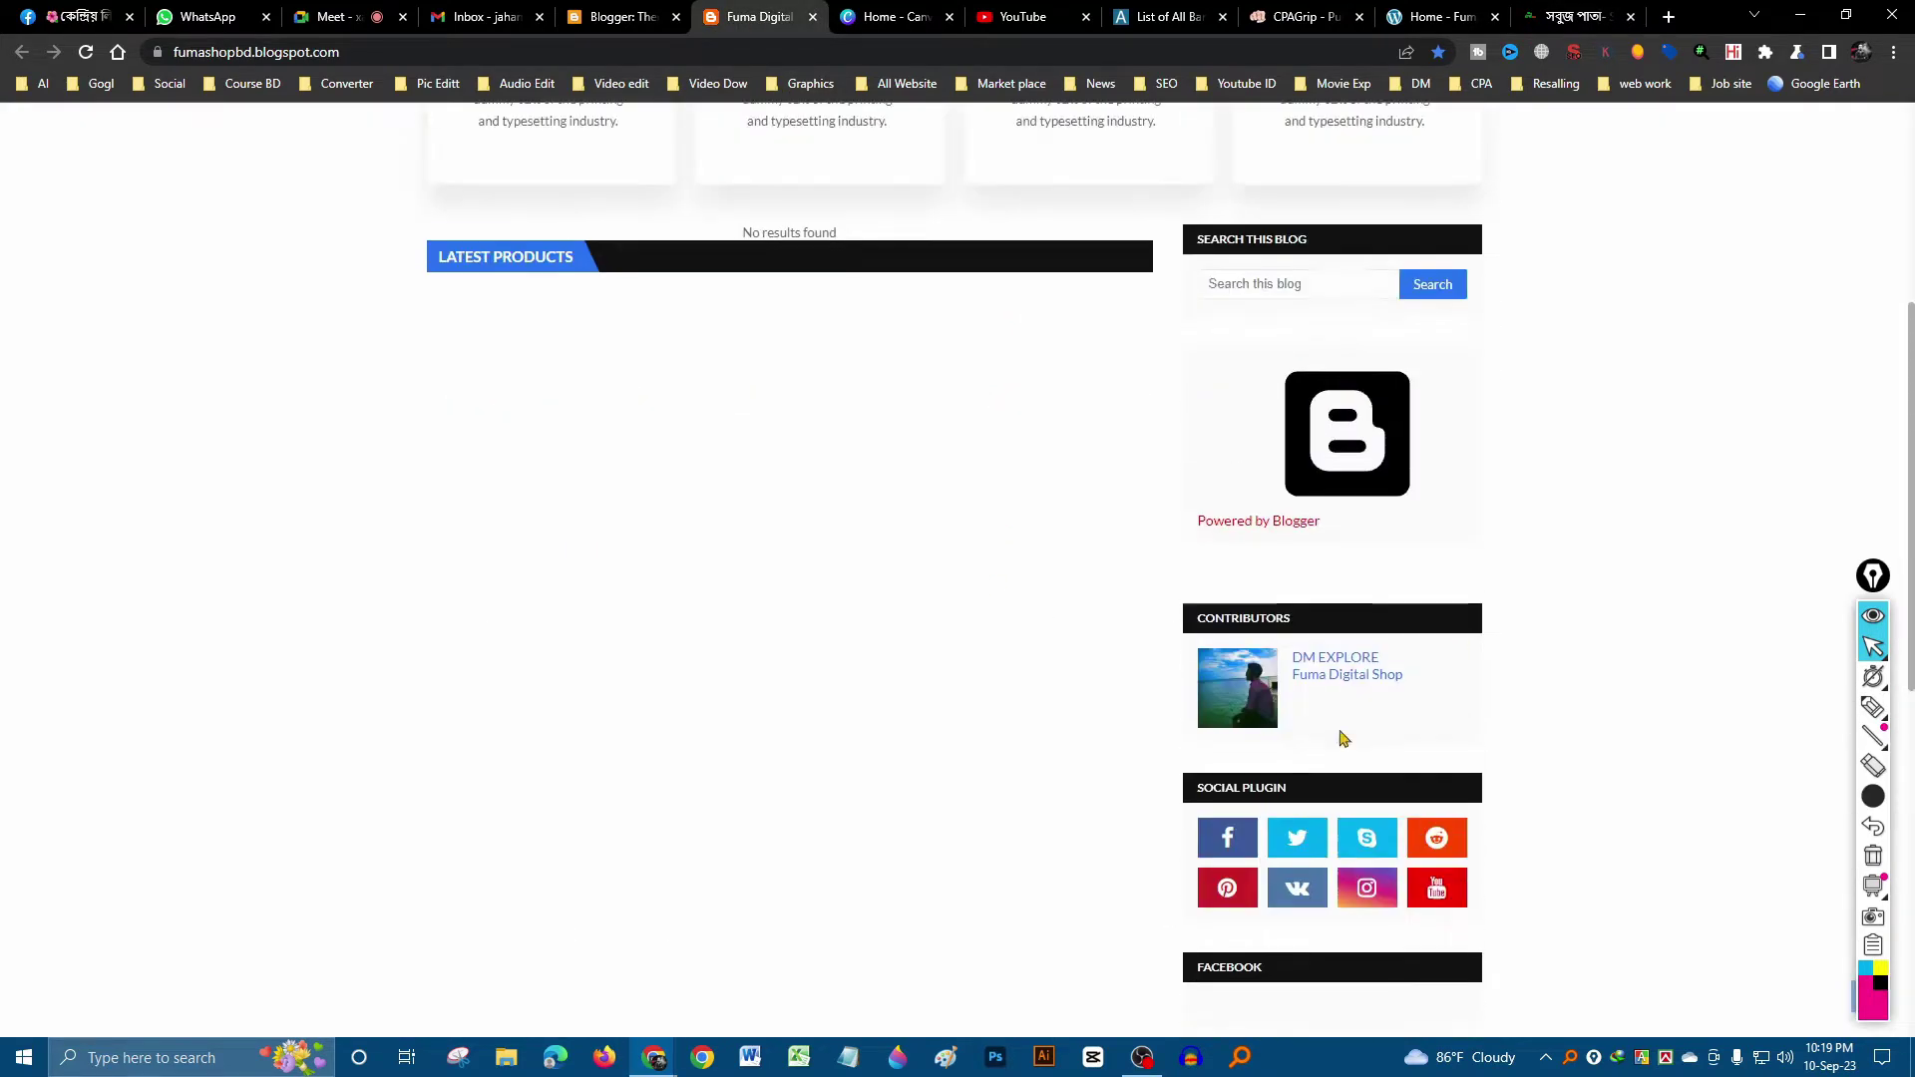
pyautogui.scroll(3, 1326, 436)
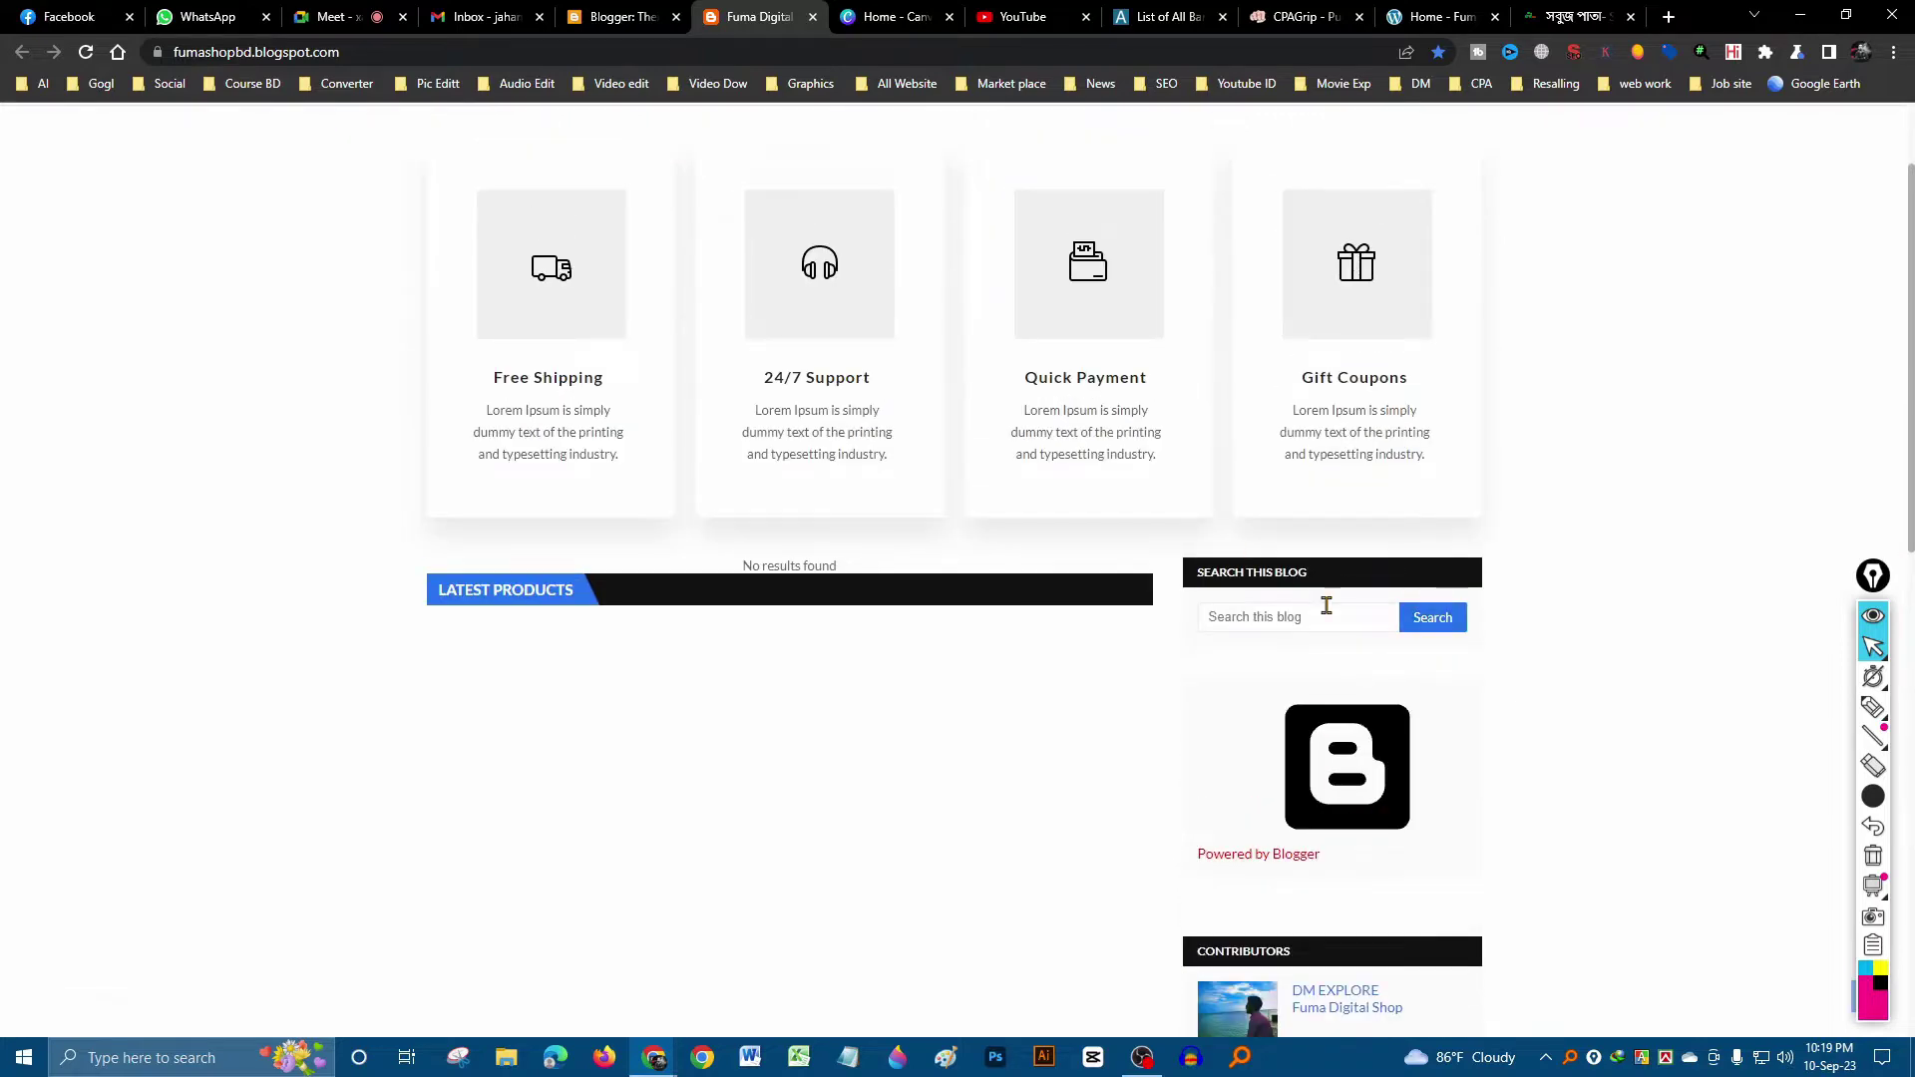
# - Examine the live Fuma Digital Shop home page from its sidebar widgets to the footer and back to the header
pyautogui.scroll(-3, 1406, 728)
pyautogui.scroll(-1, 1342, 679)
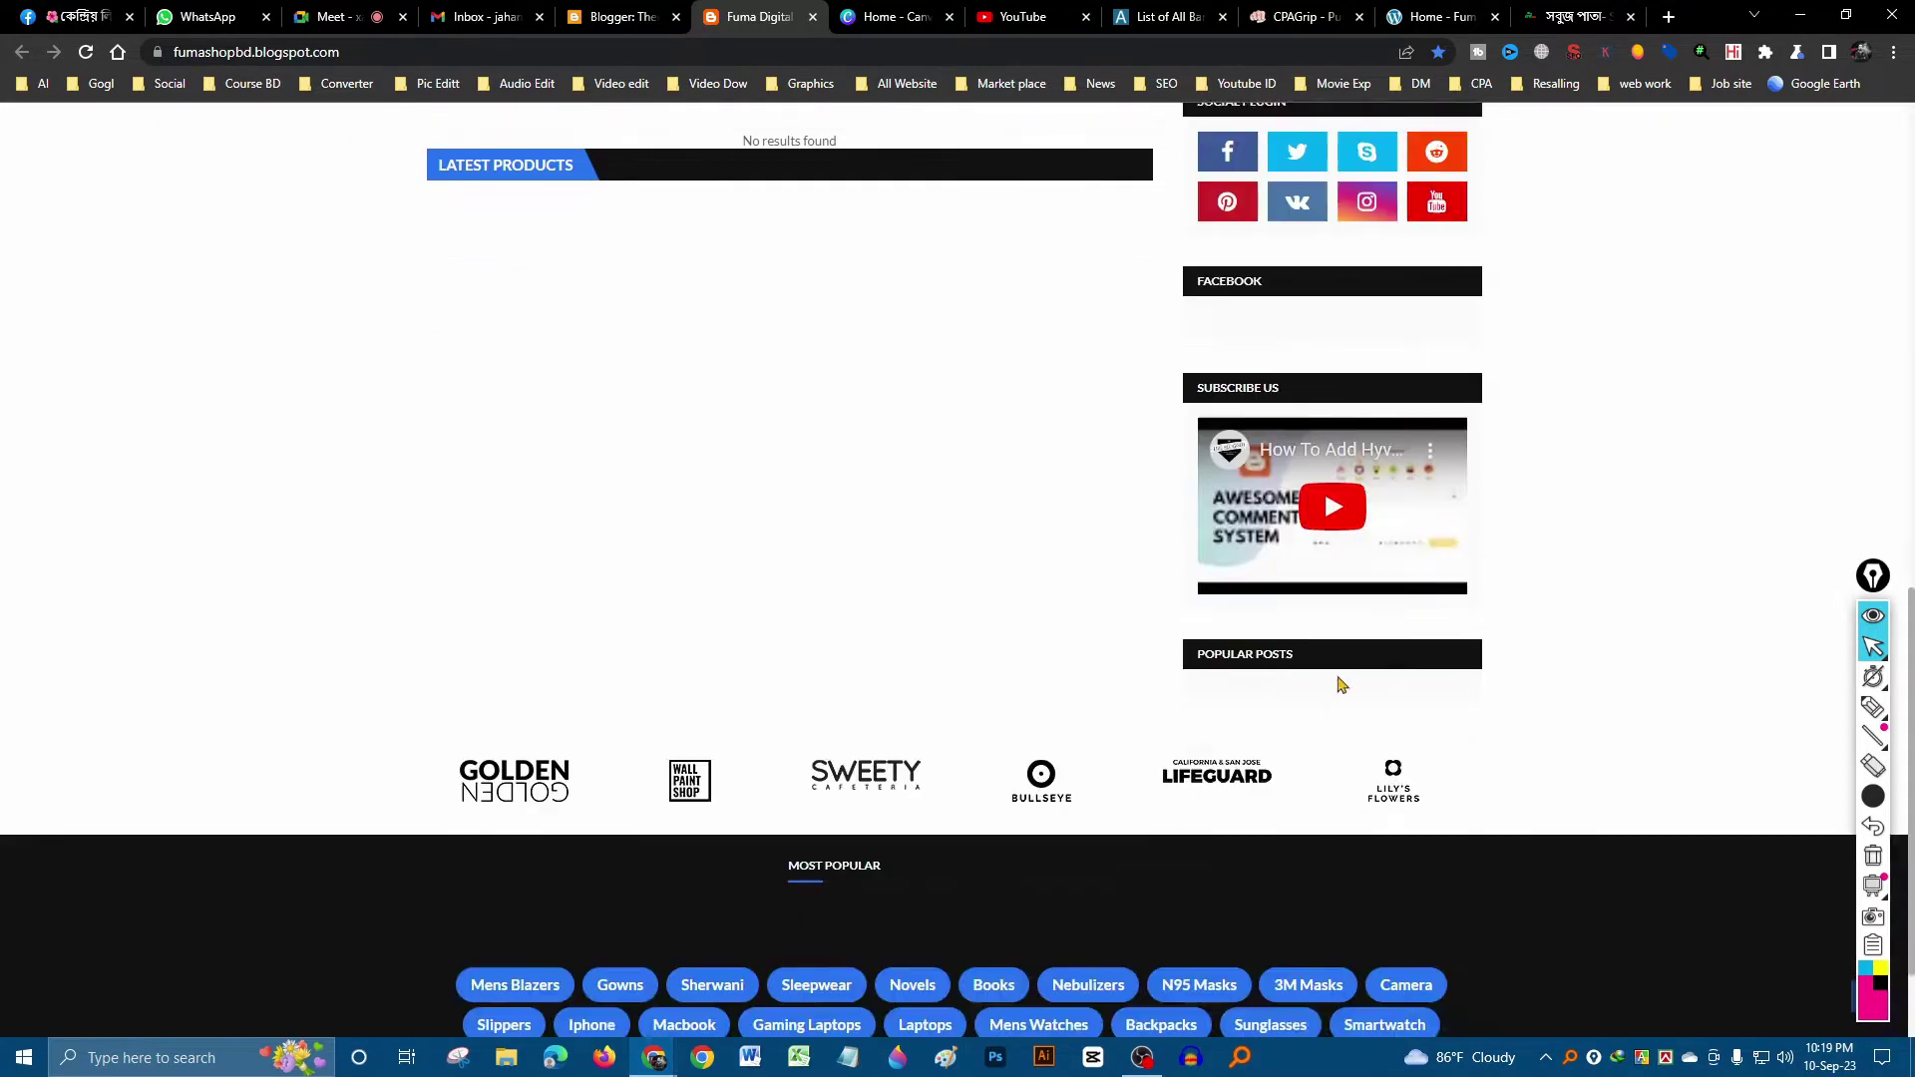
pyautogui.scroll(6, 834, 457)
pyautogui.scroll(-6, 1317, 732)
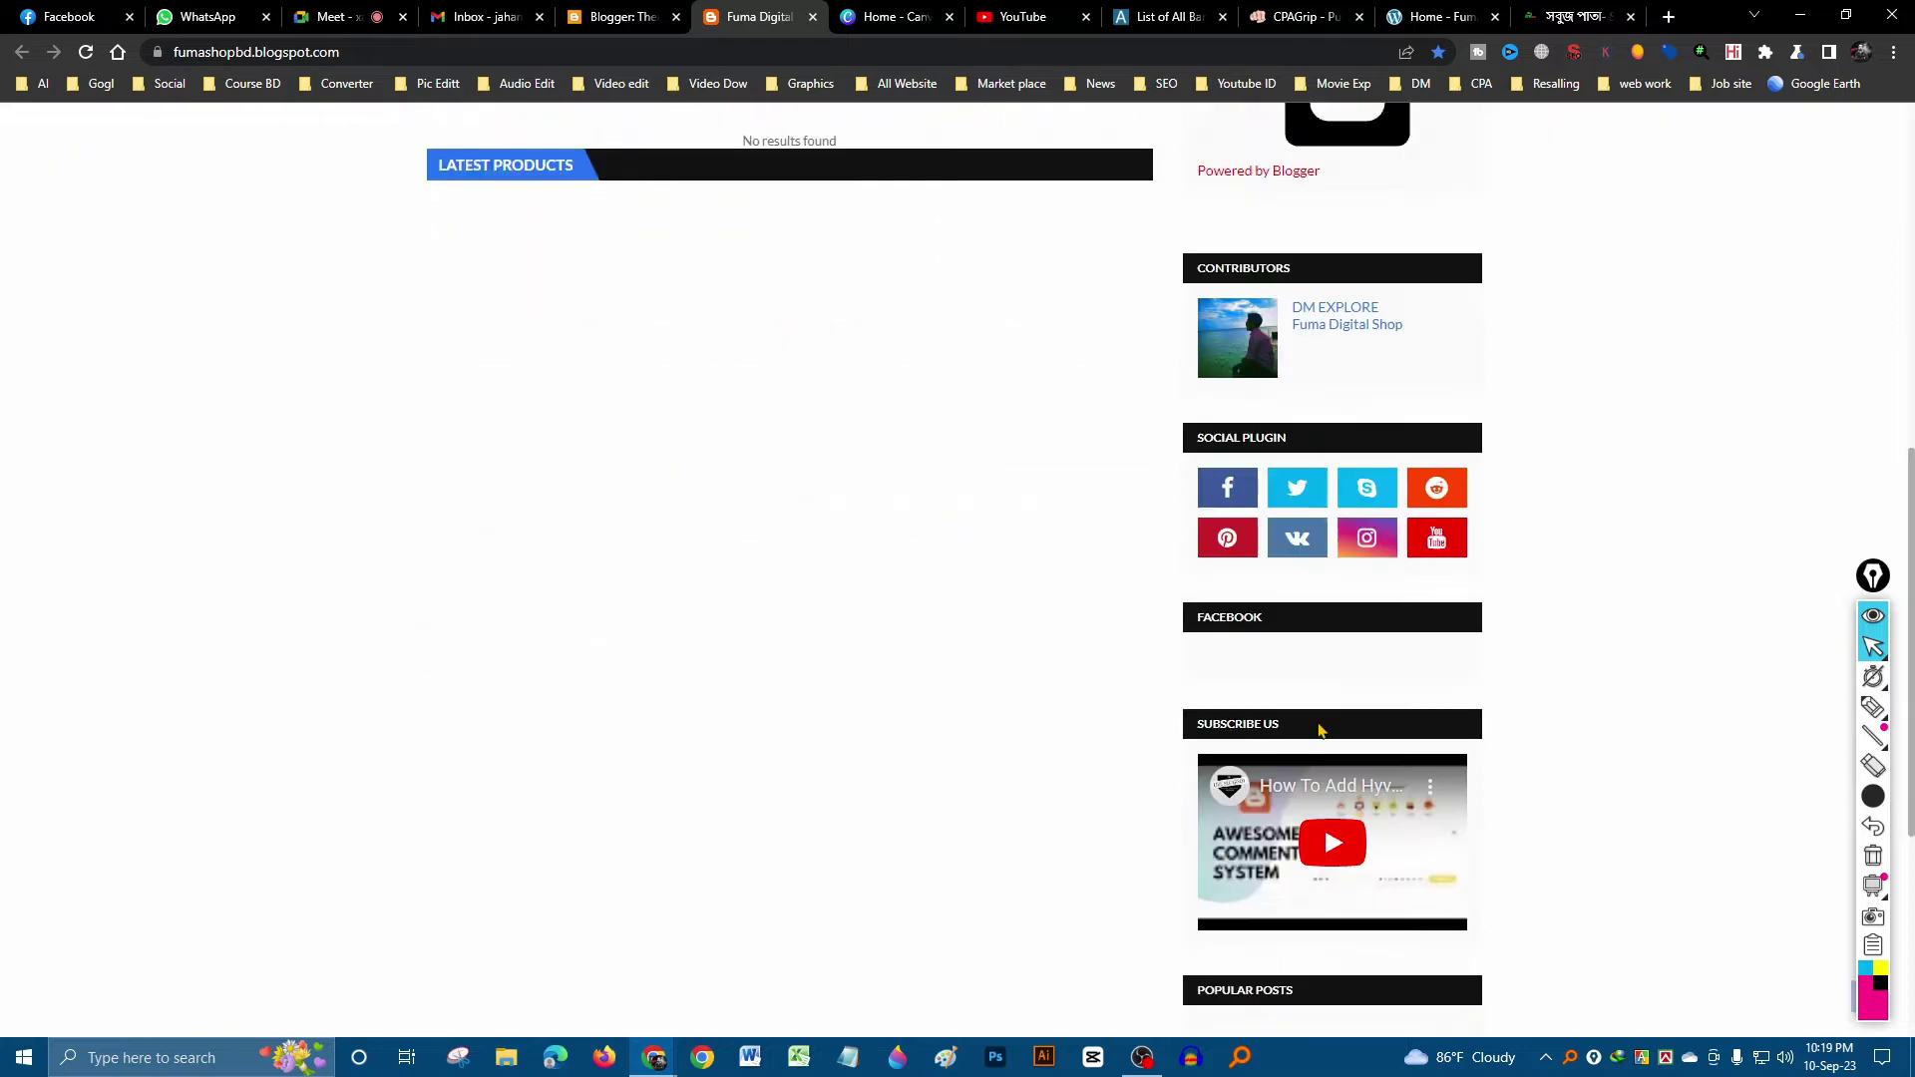
pyautogui.scroll(2, 1031, 649)
pyautogui.scroll(4, 1027, 650)
pyautogui.scroll(-5, 932, 632)
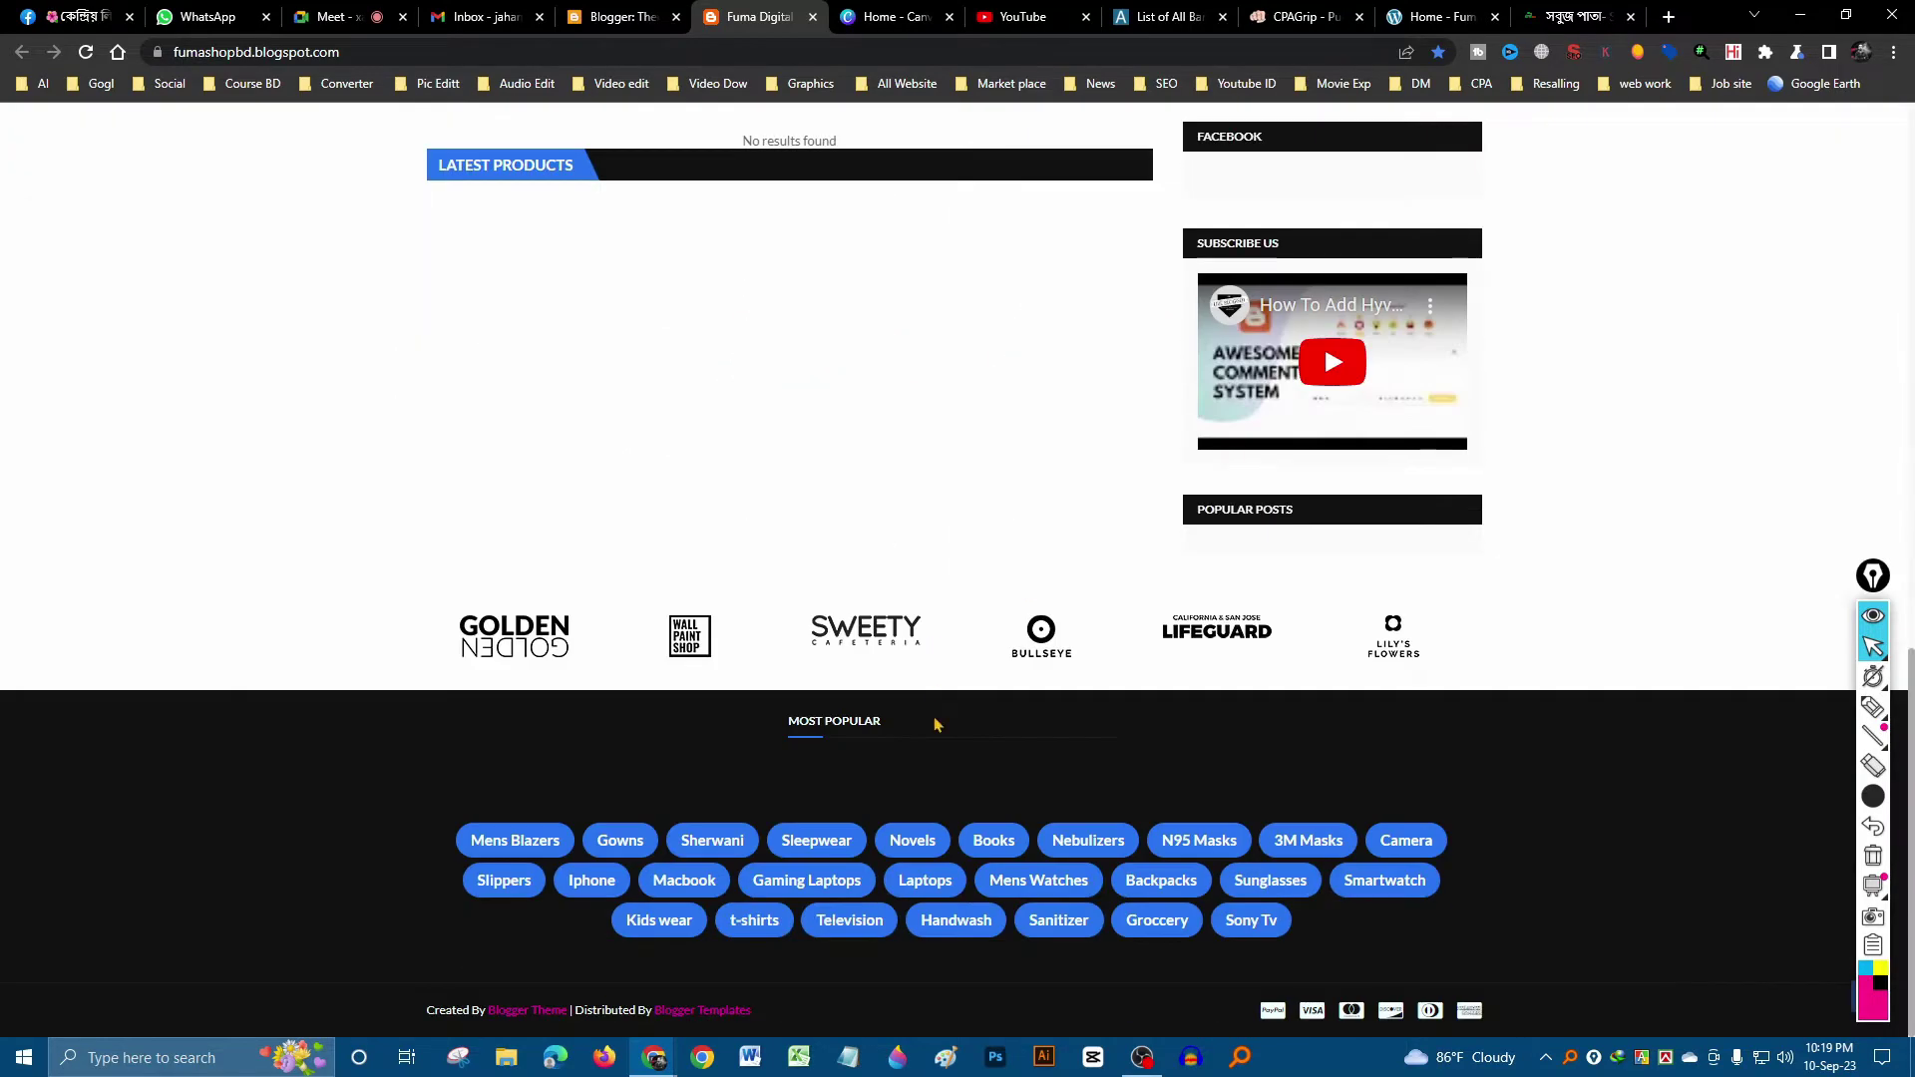
pyautogui.scroll(5, 817, 441)
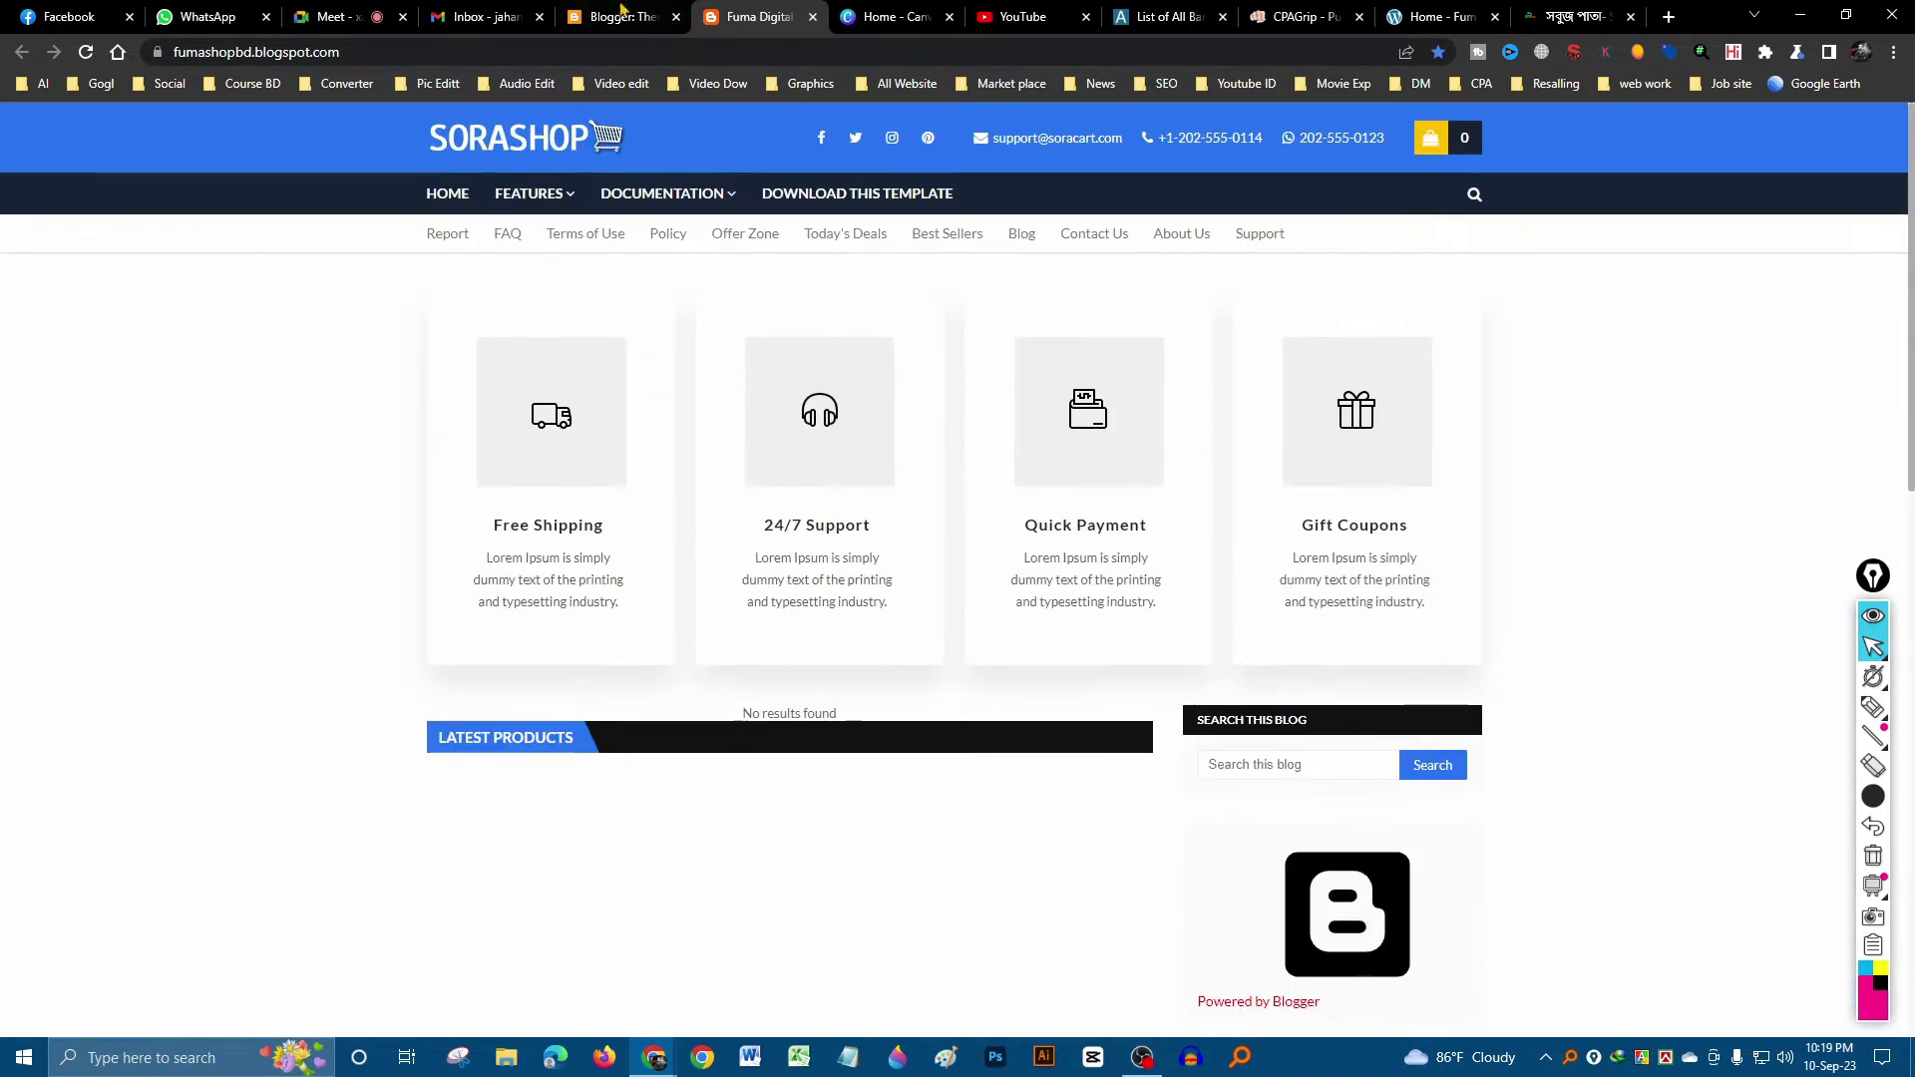
# - Open the HTML code editor for the Fuma Digital Shop blog's theme in Blogger
pyautogui.click(623, 17)
pyautogui.click(963, 320)
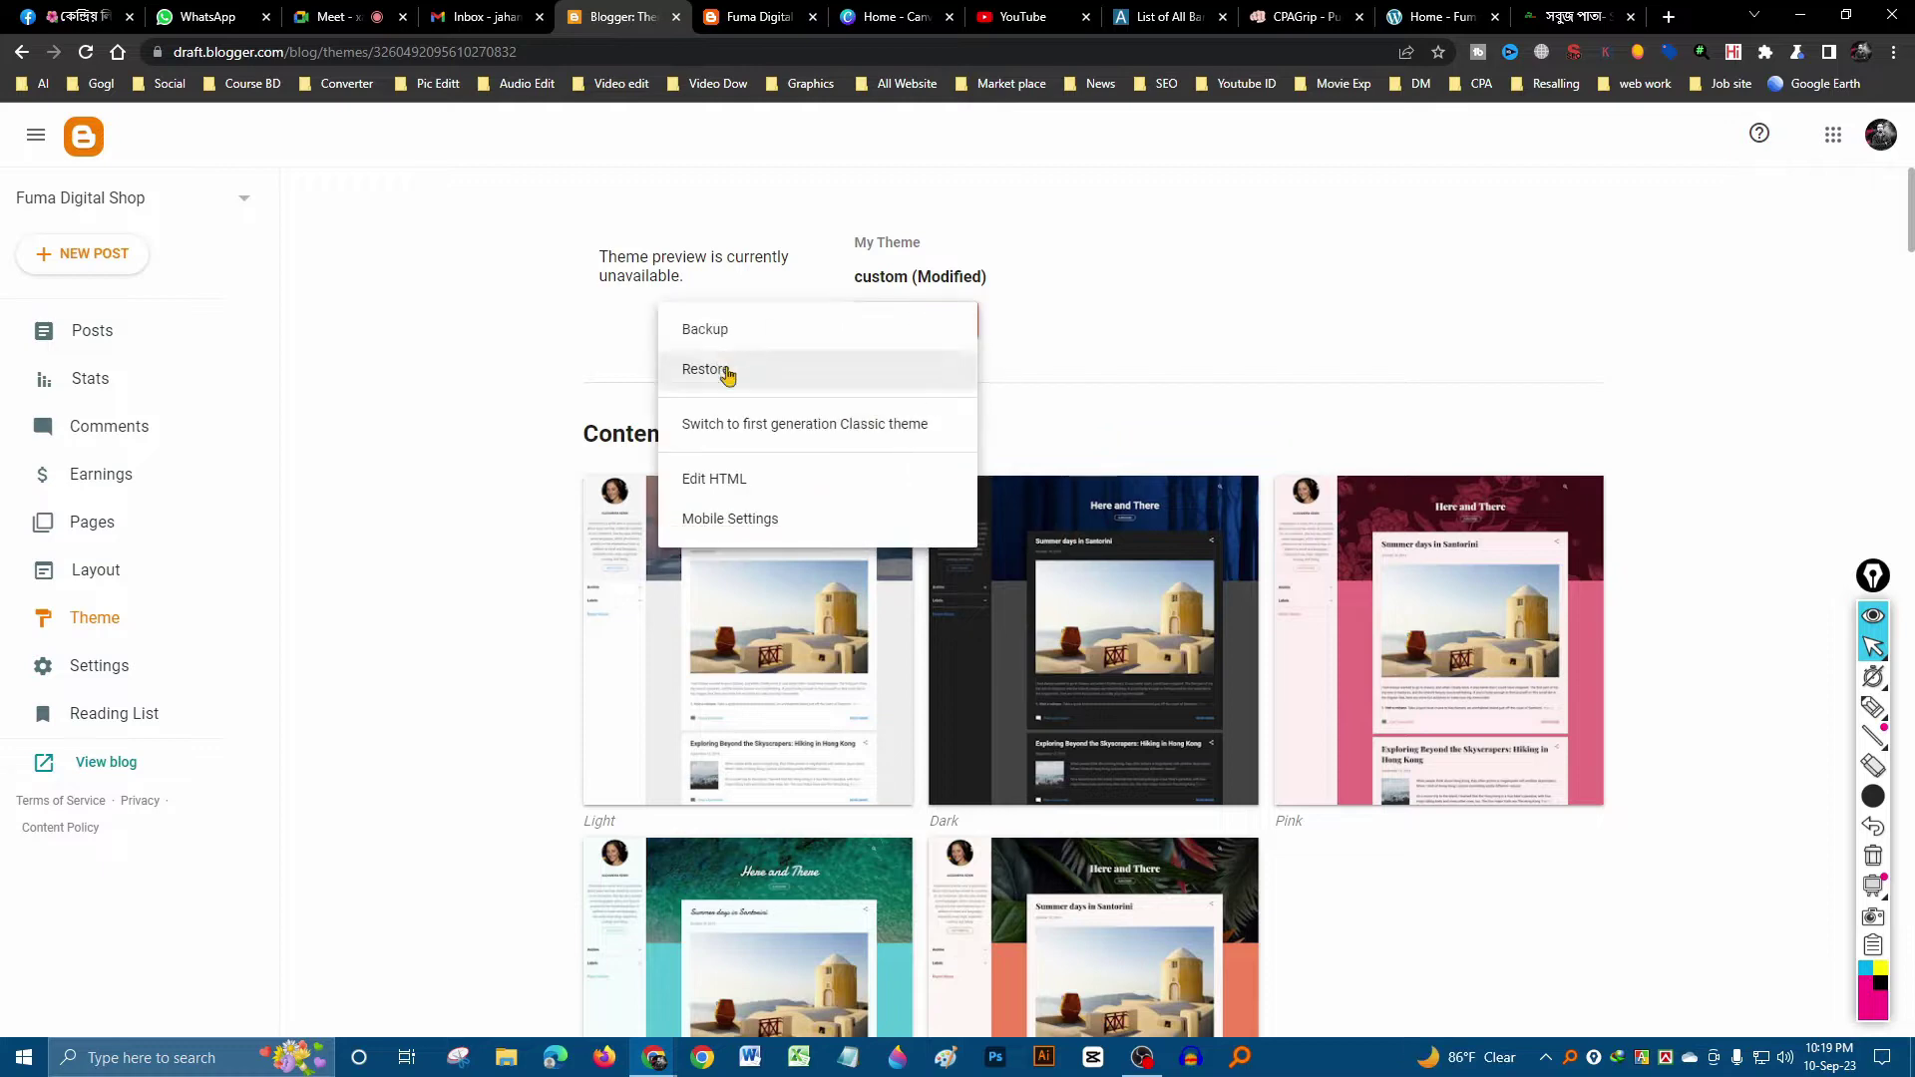
pyautogui.click(746, 499)
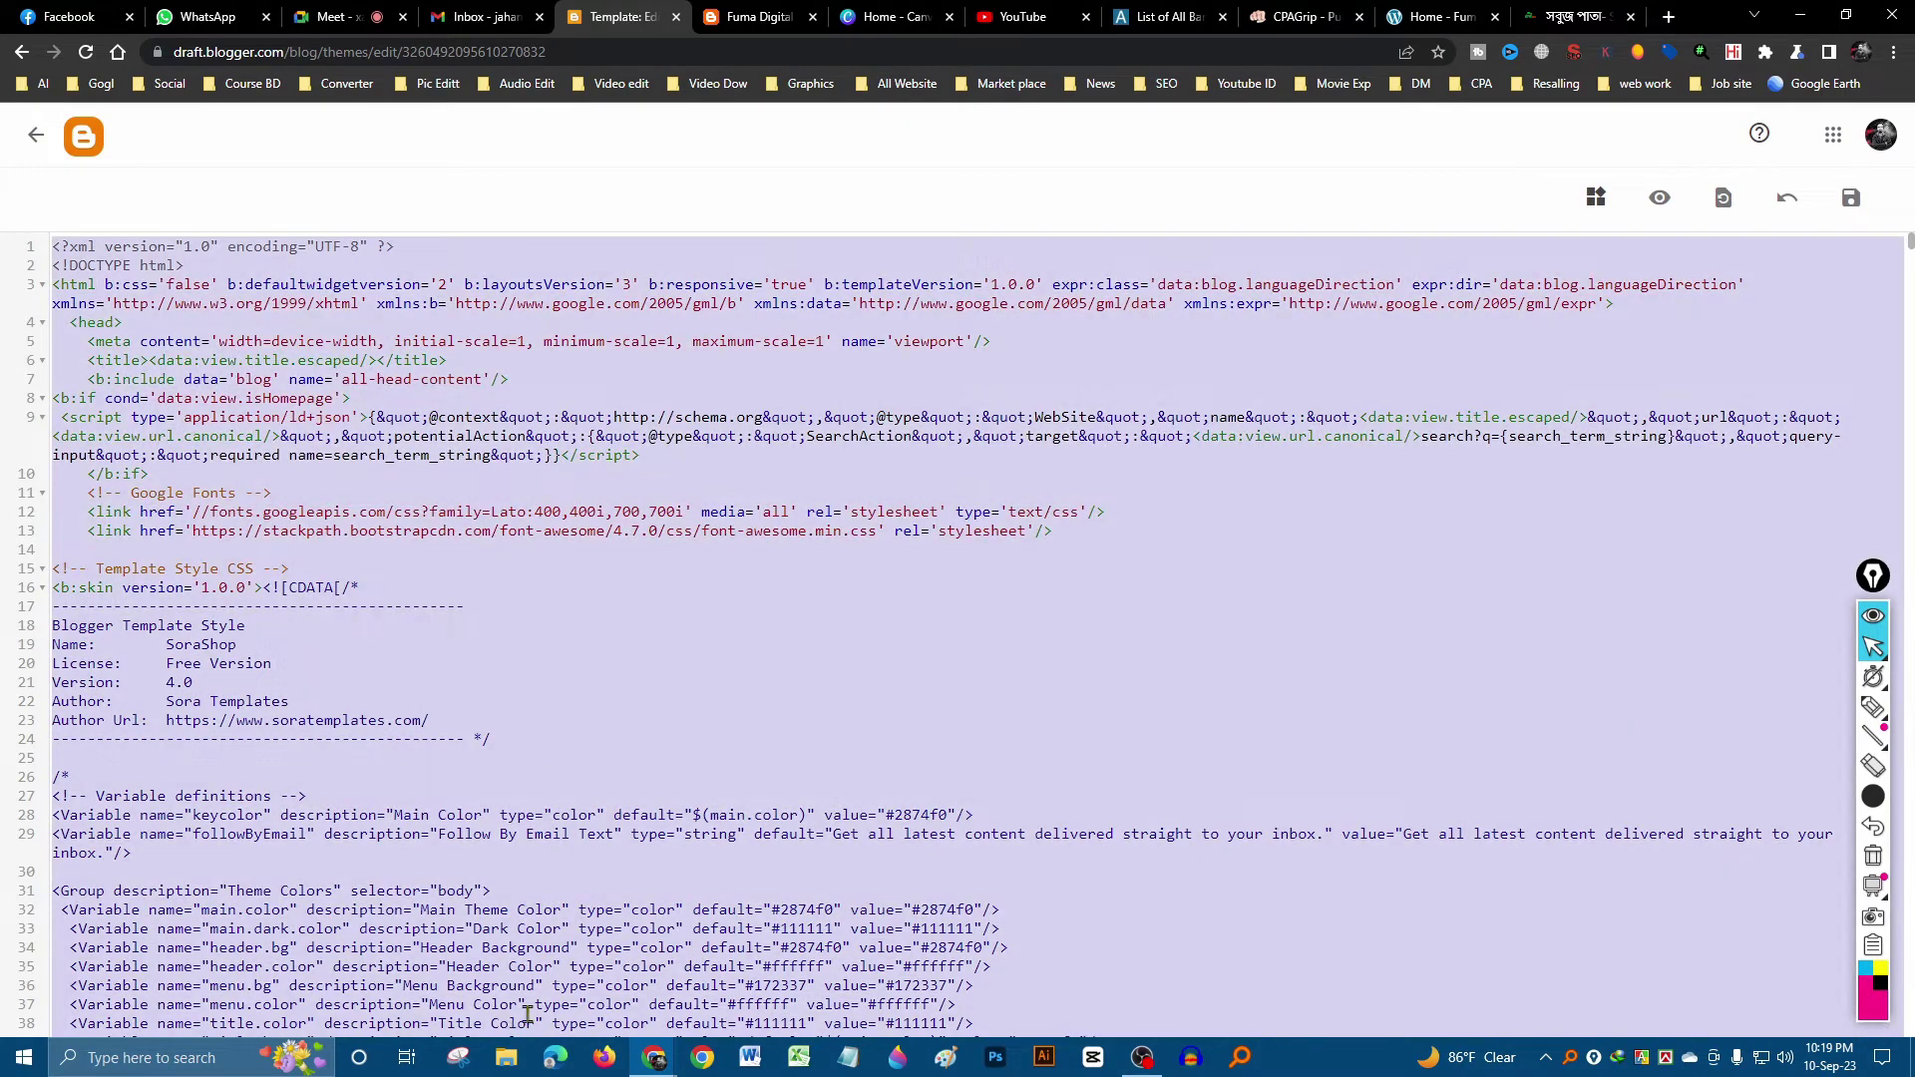
# - In File Explorer, open the sora shop folder inside Website > Blooger site thime on the Voice Zone 2.0 (D:) drive
pyautogui.click(507, 1057)
pyautogui.scroll(-5, 305, 496)
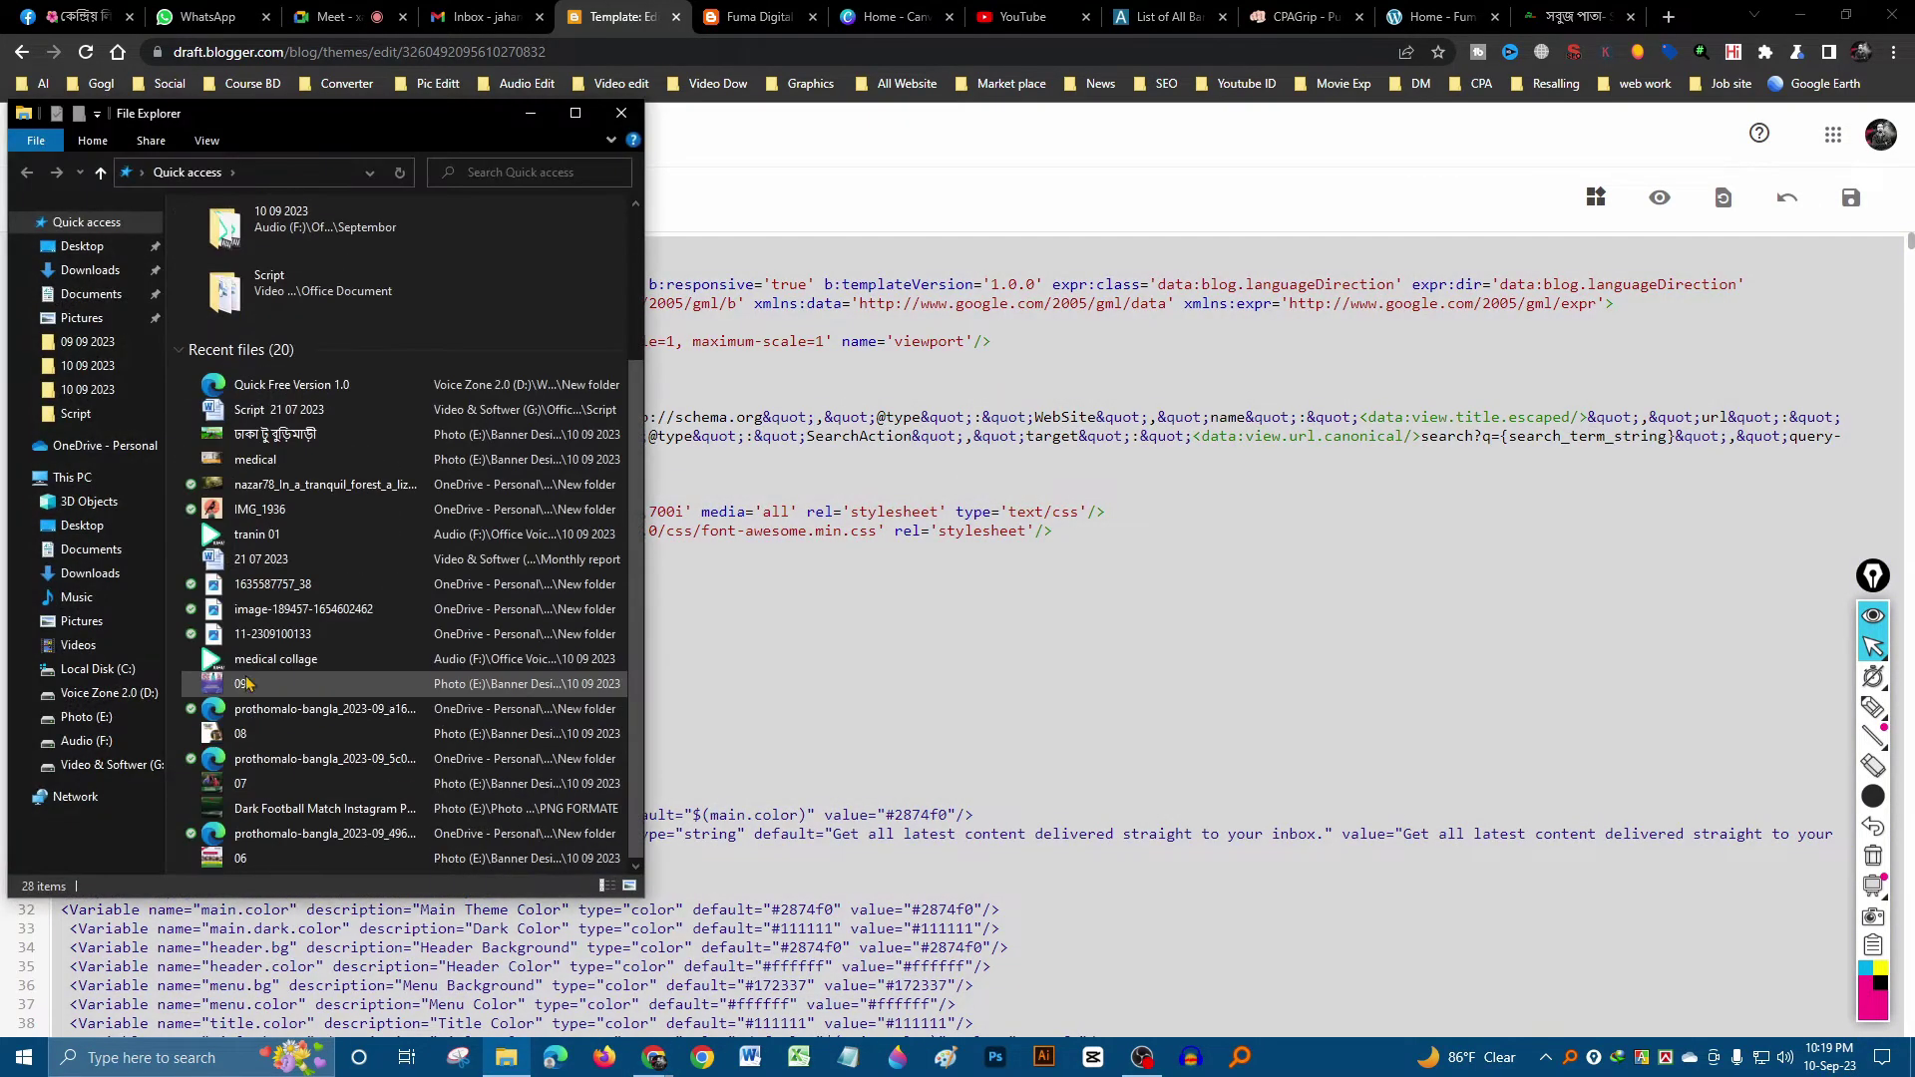
pyautogui.click(89, 573)
pyautogui.click(107, 693)
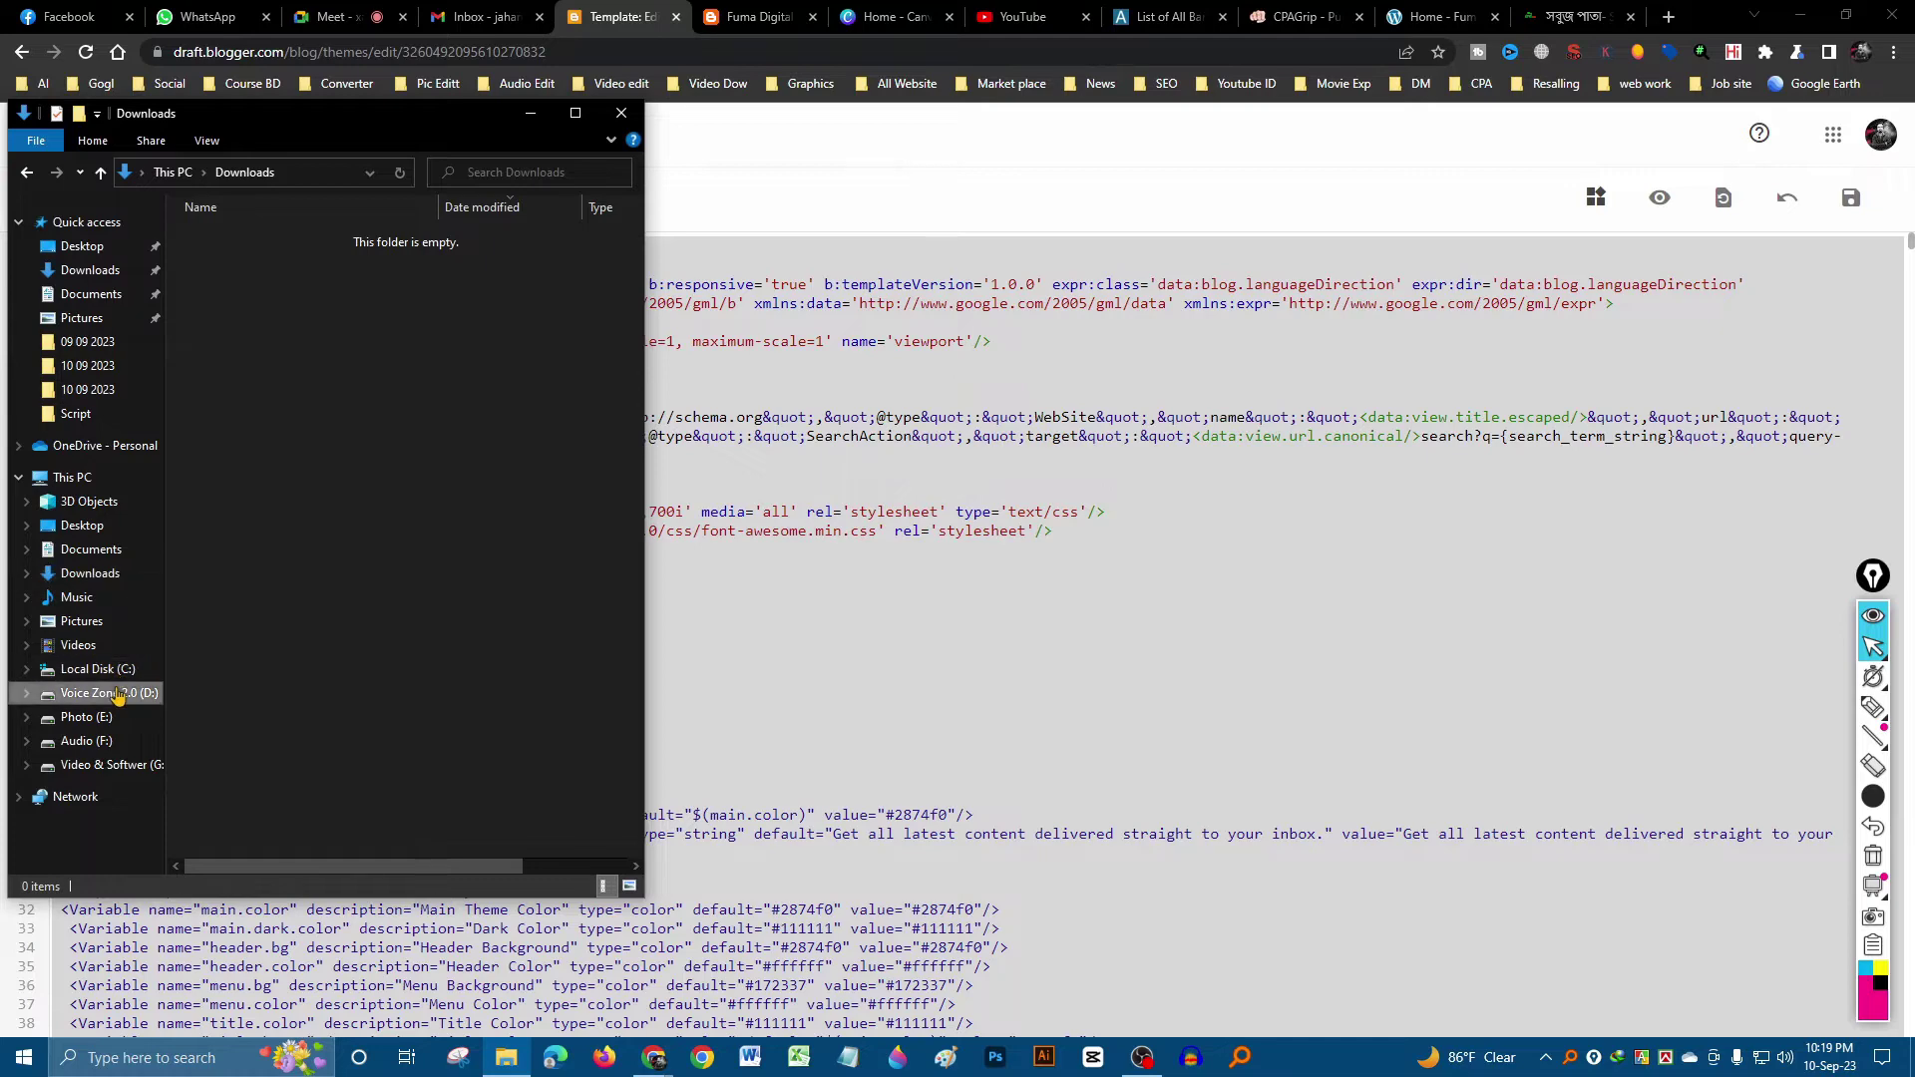
pyautogui.click(256, 298)
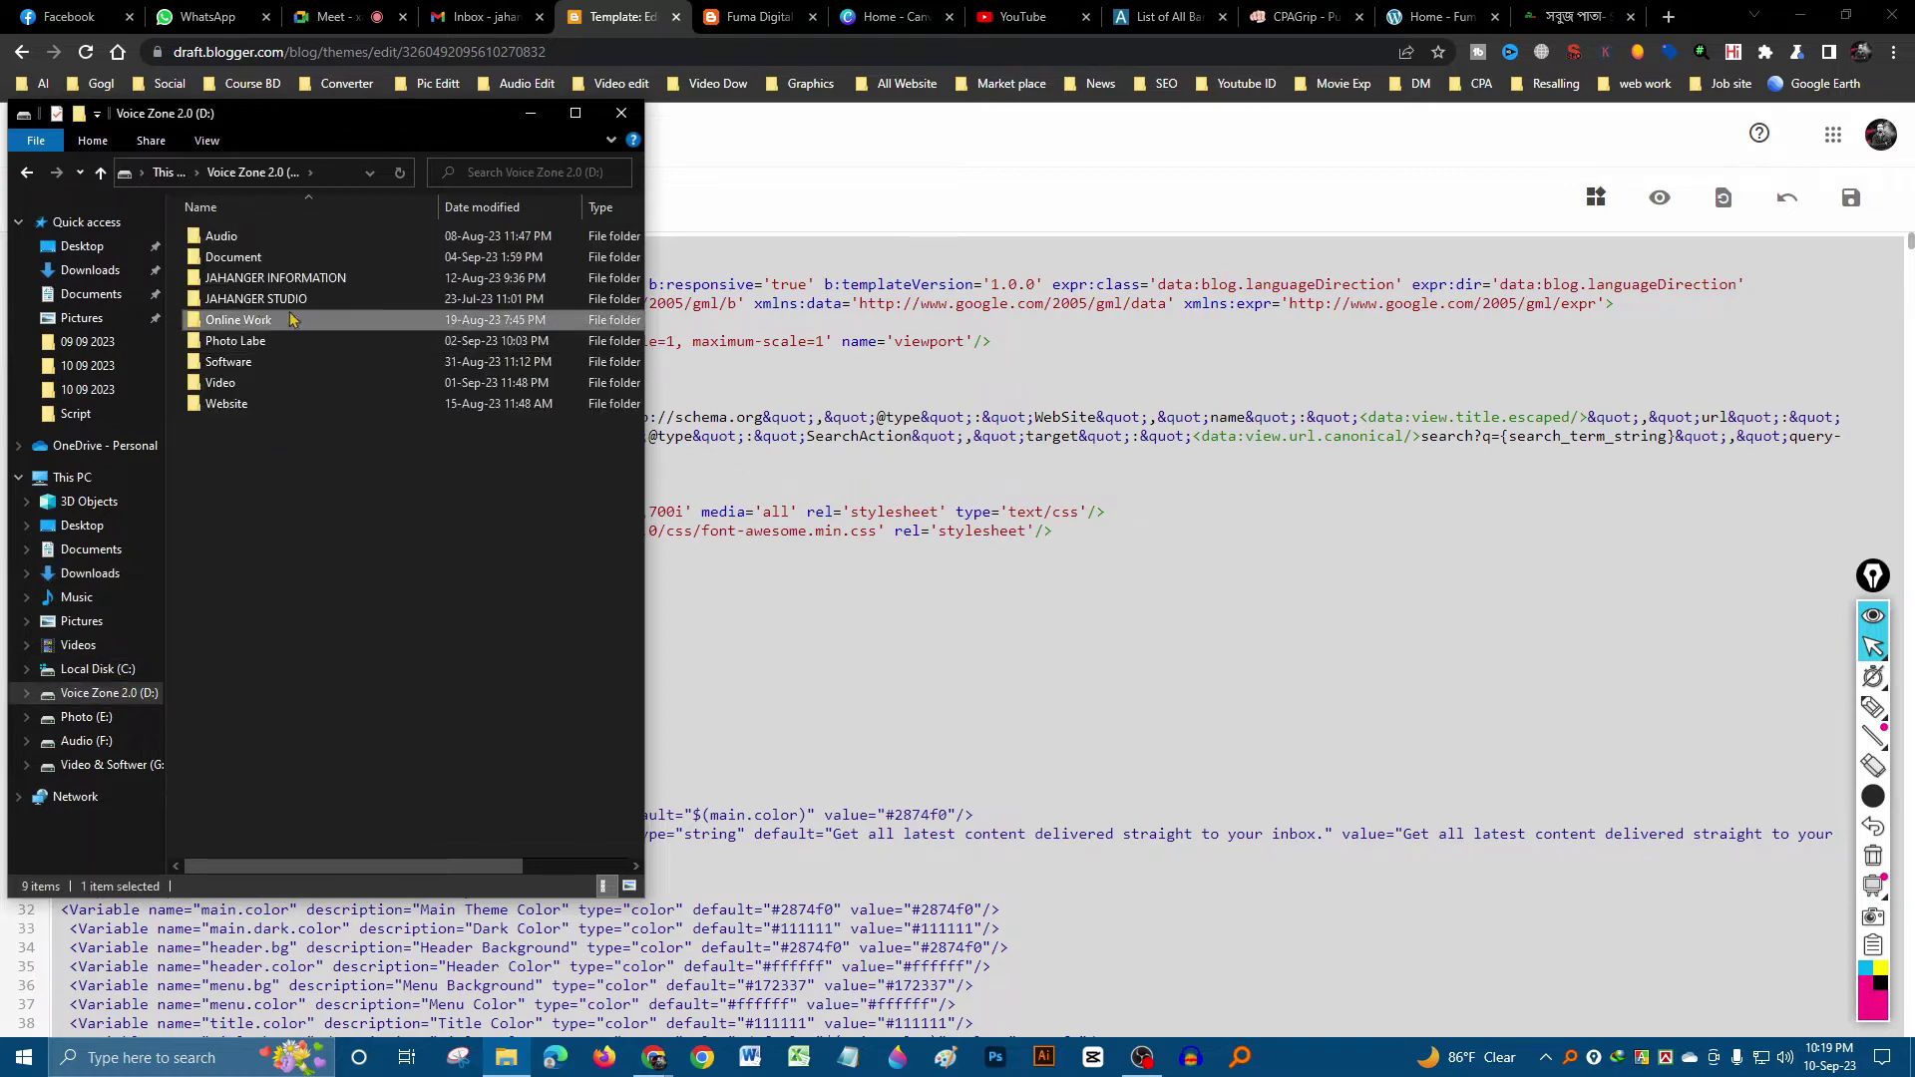
pyautogui.click(257, 382)
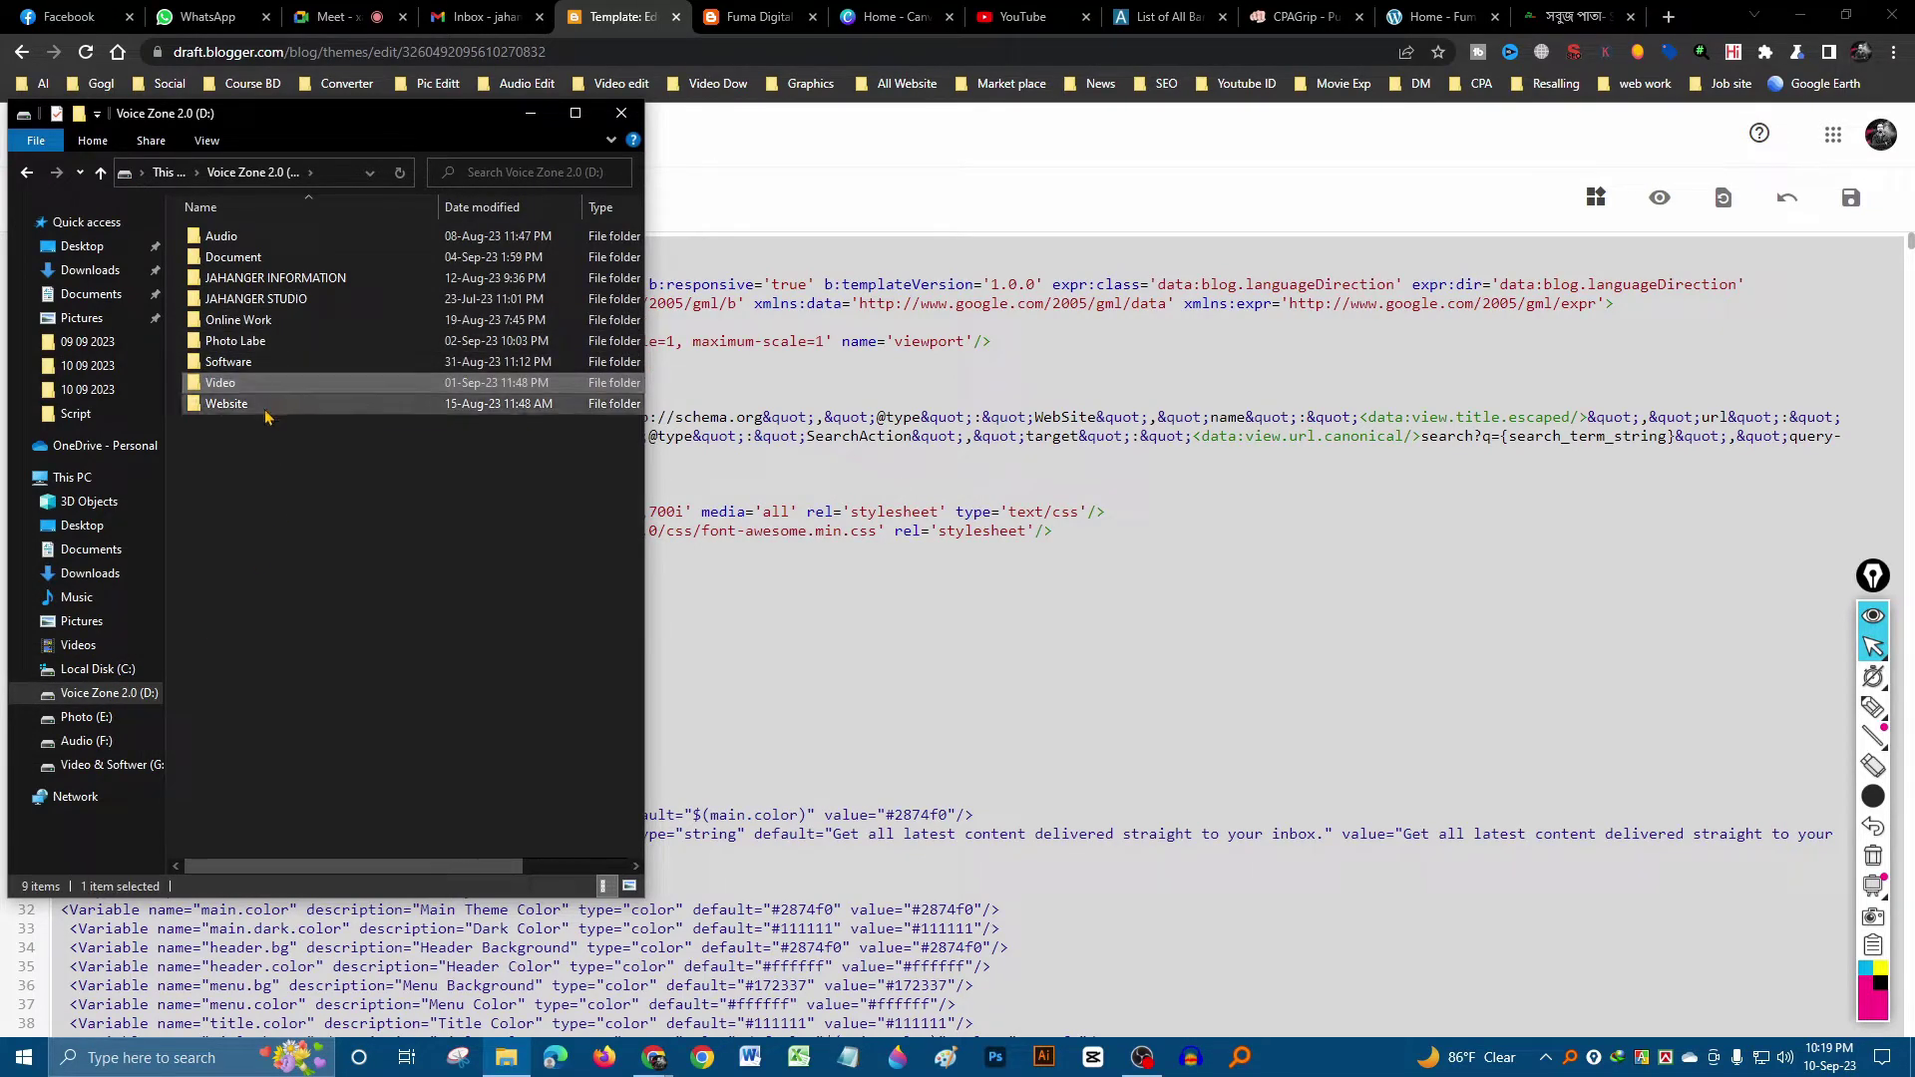
pyautogui.doubleClick(269, 403)
pyautogui.doubleClick(288, 239)
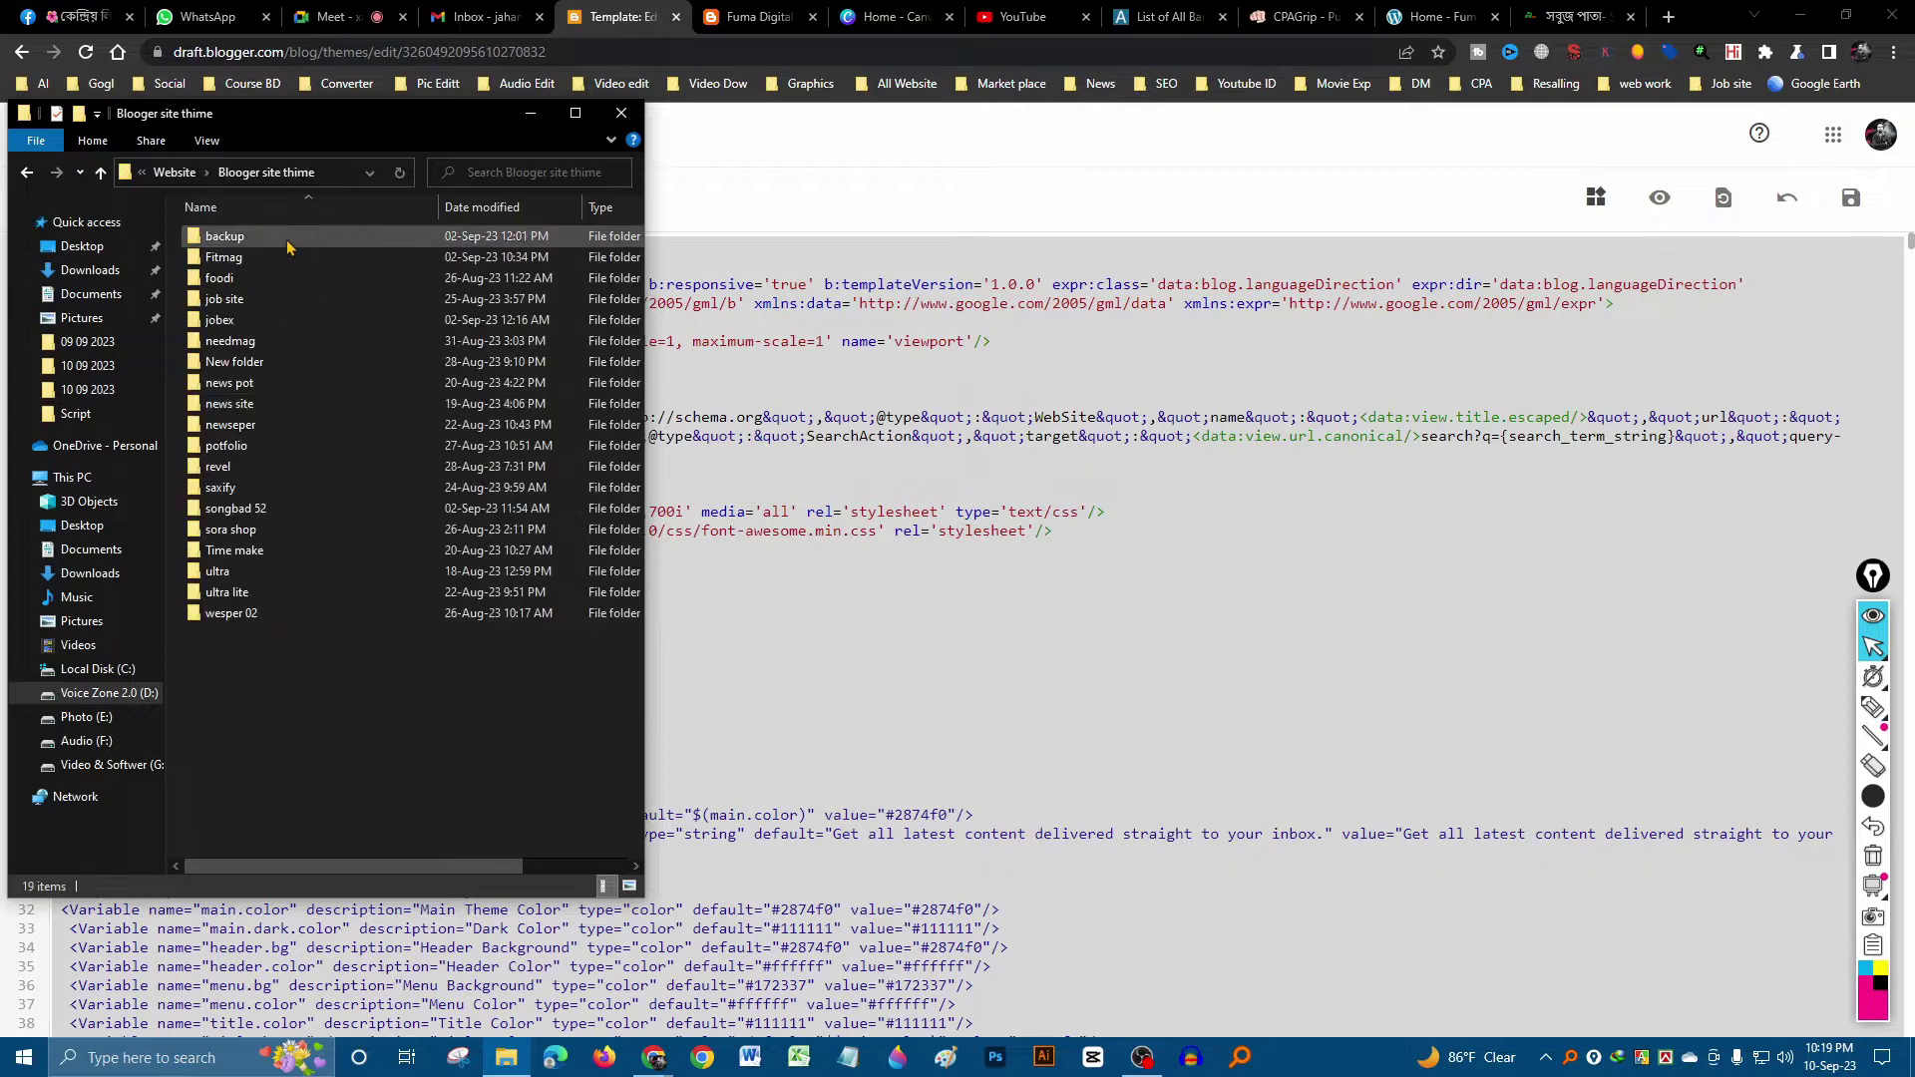
pyautogui.click(265, 445)
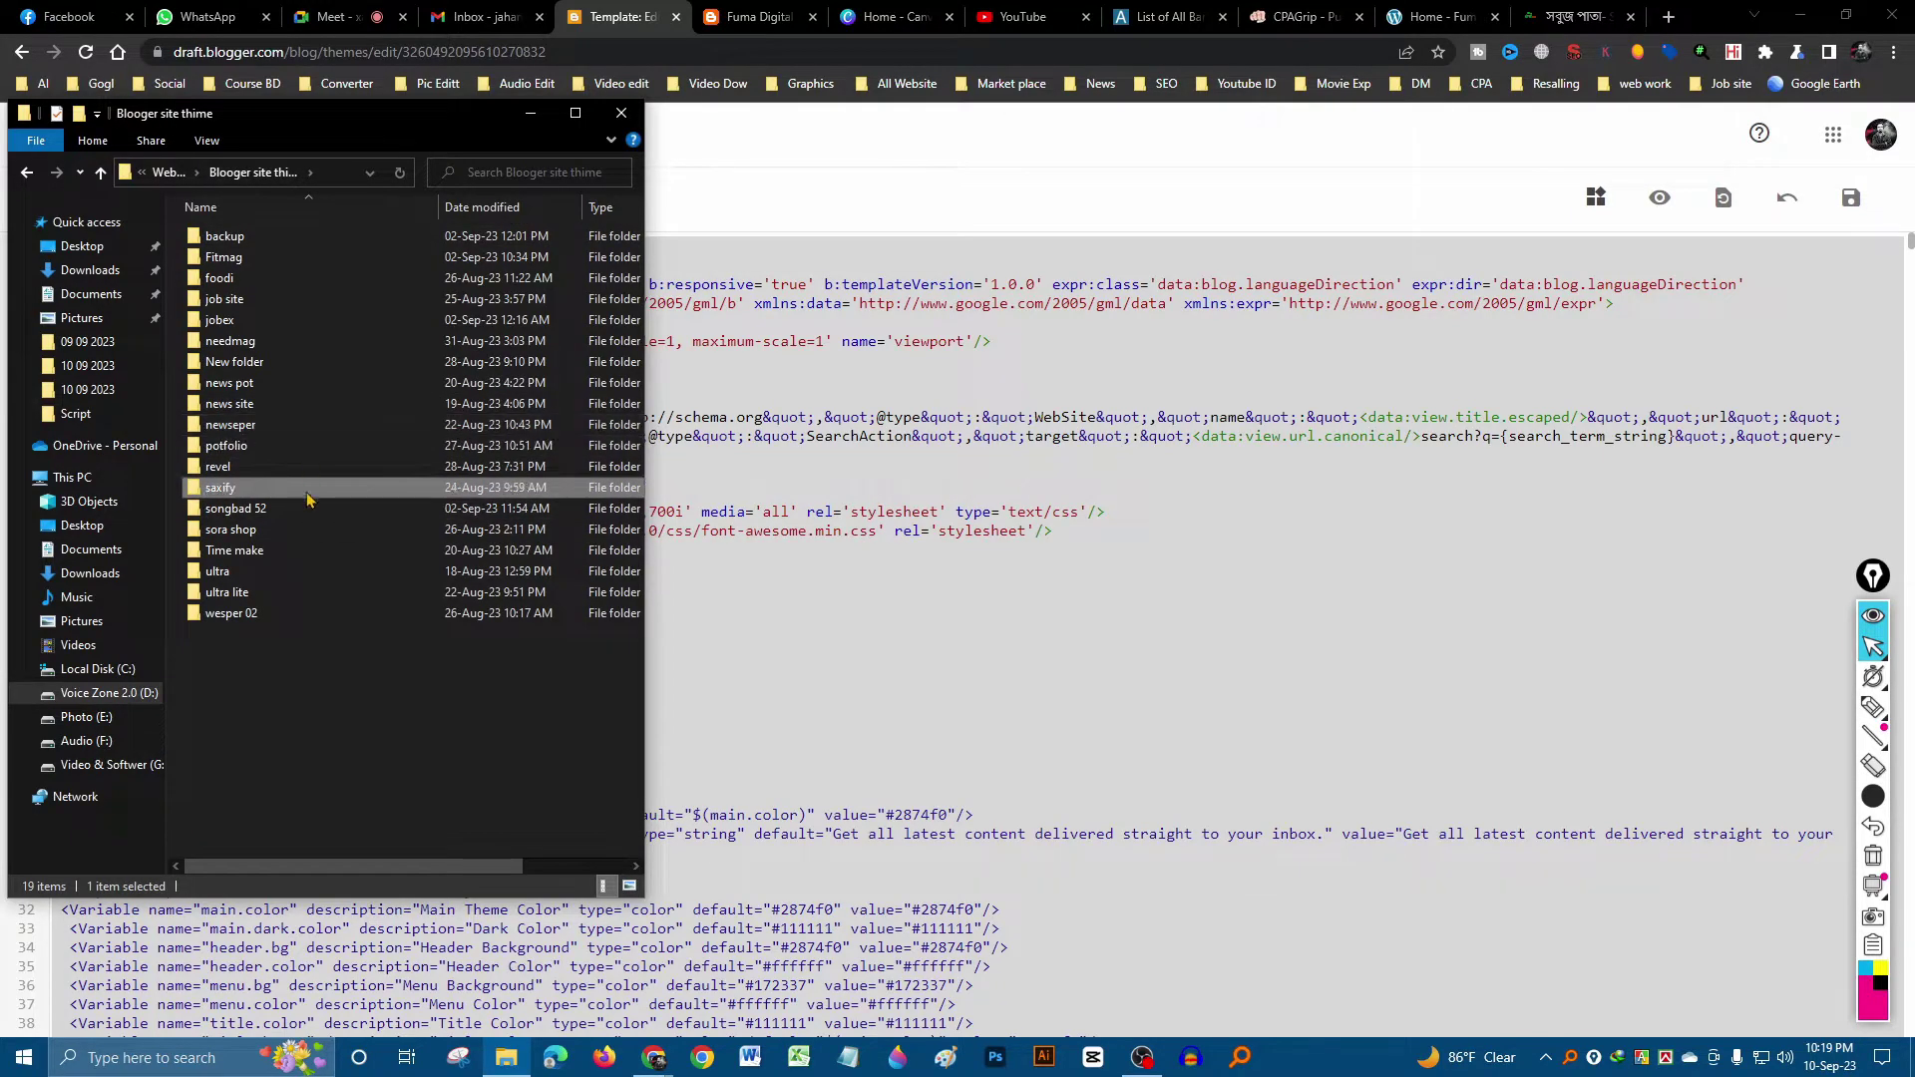
pyautogui.doubleClick(275, 530)
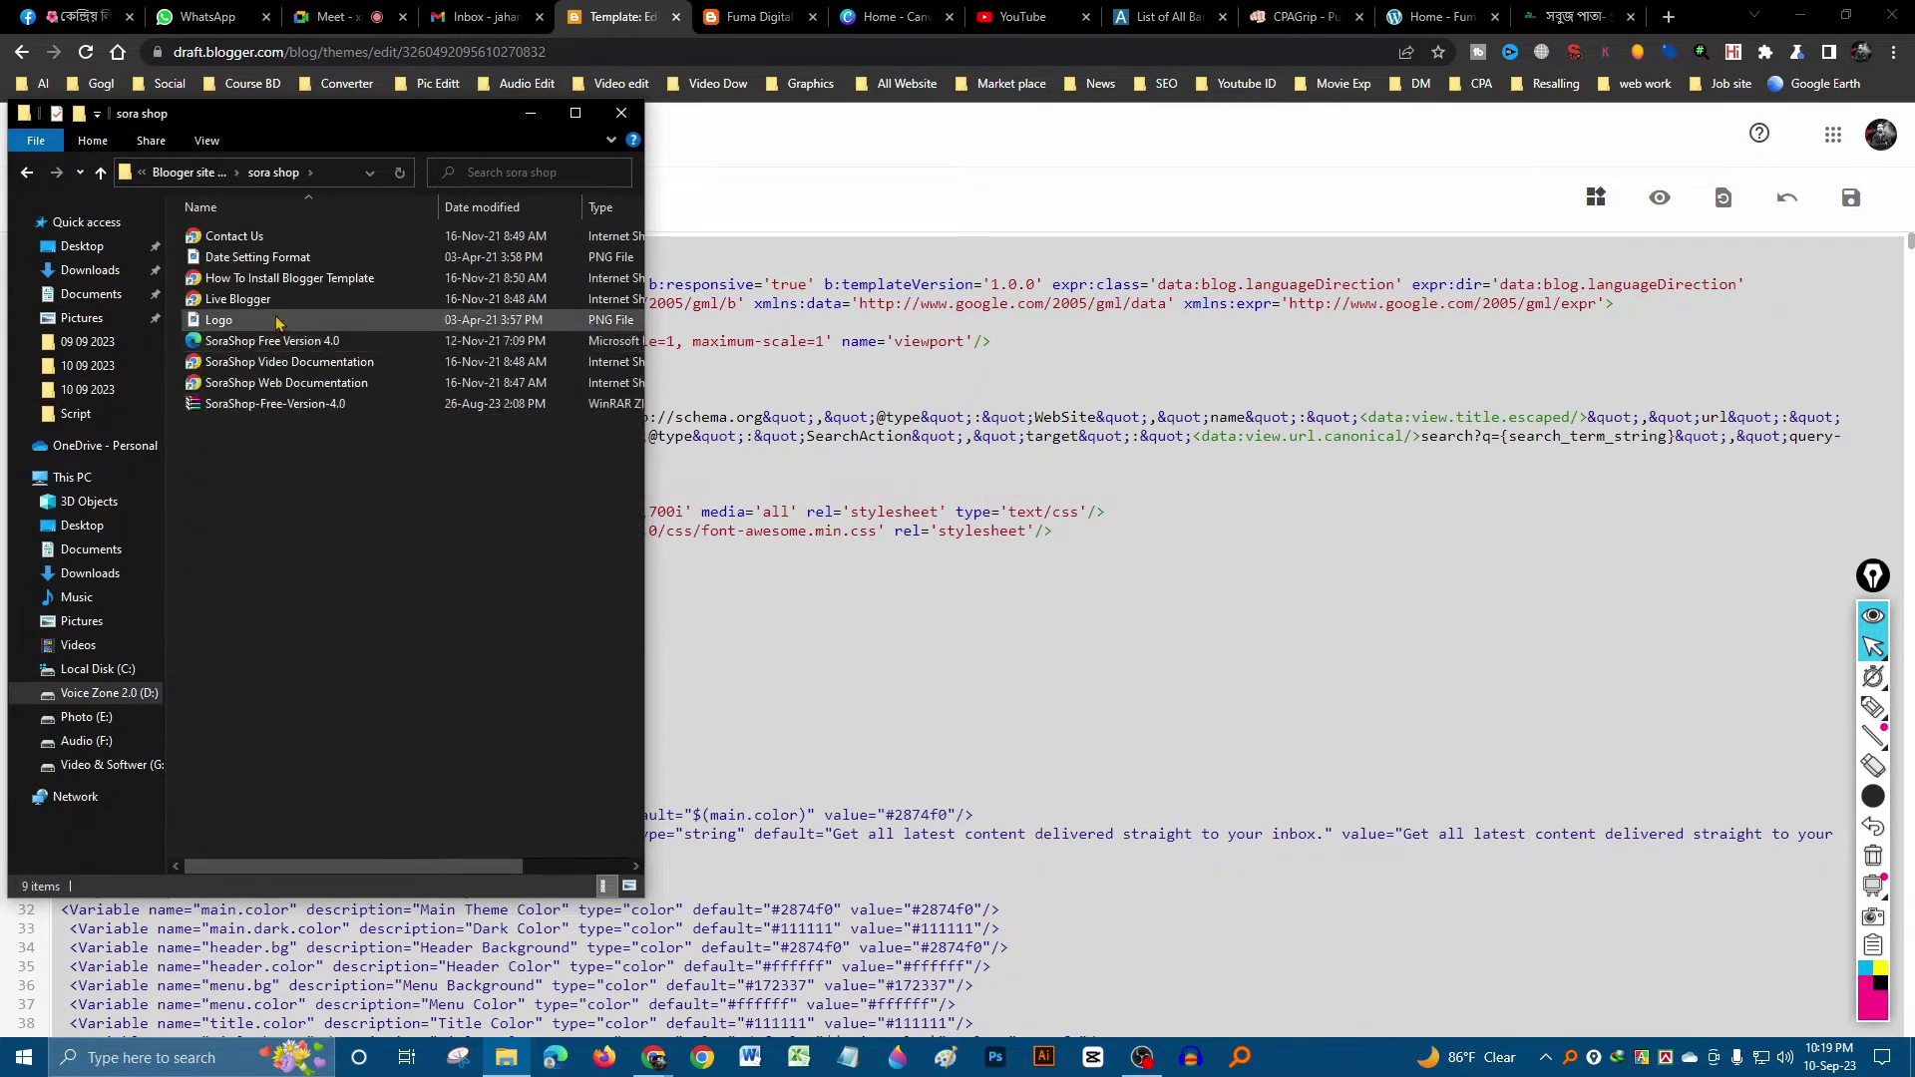
# - Open the SoraShop Free Version 4.0 theme file in Notepad and copy all of its code
pyautogui.rightClick(301, 340)
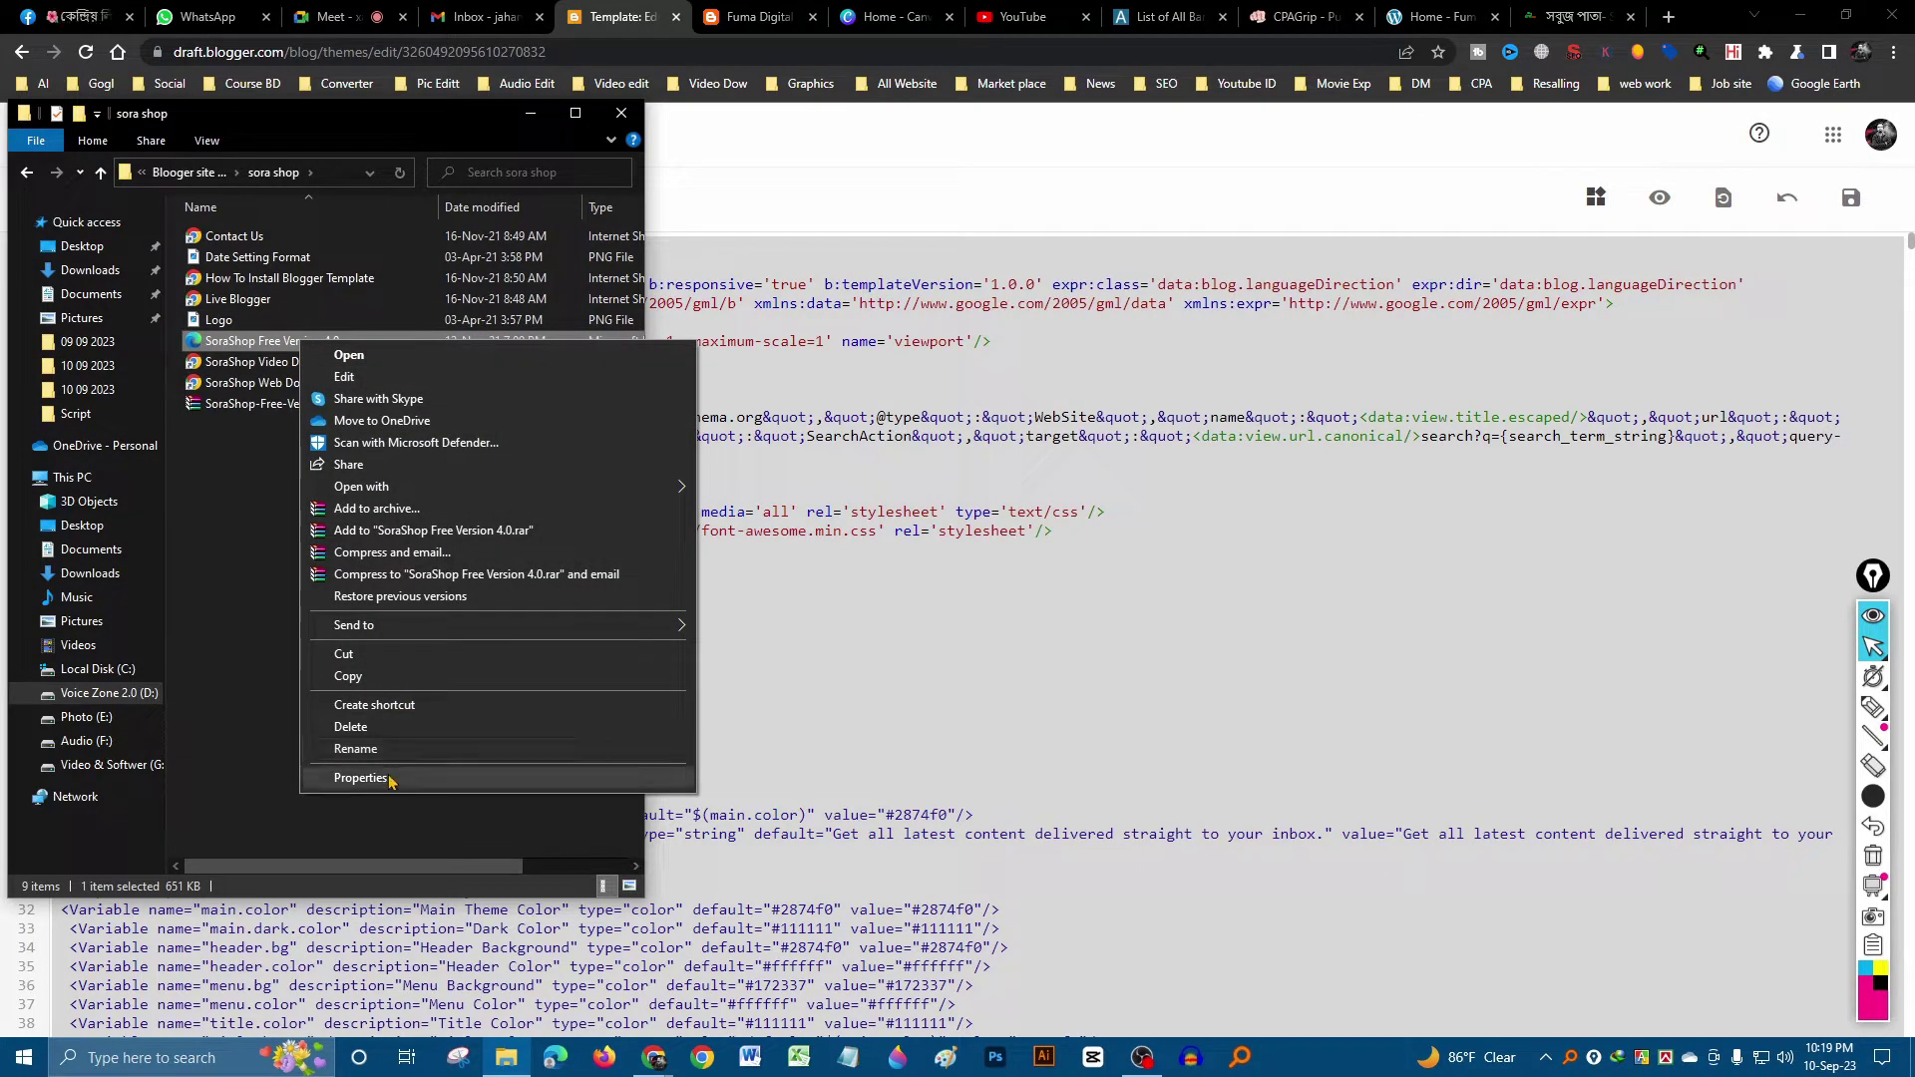
pyautogui.moveTo(685, 504)
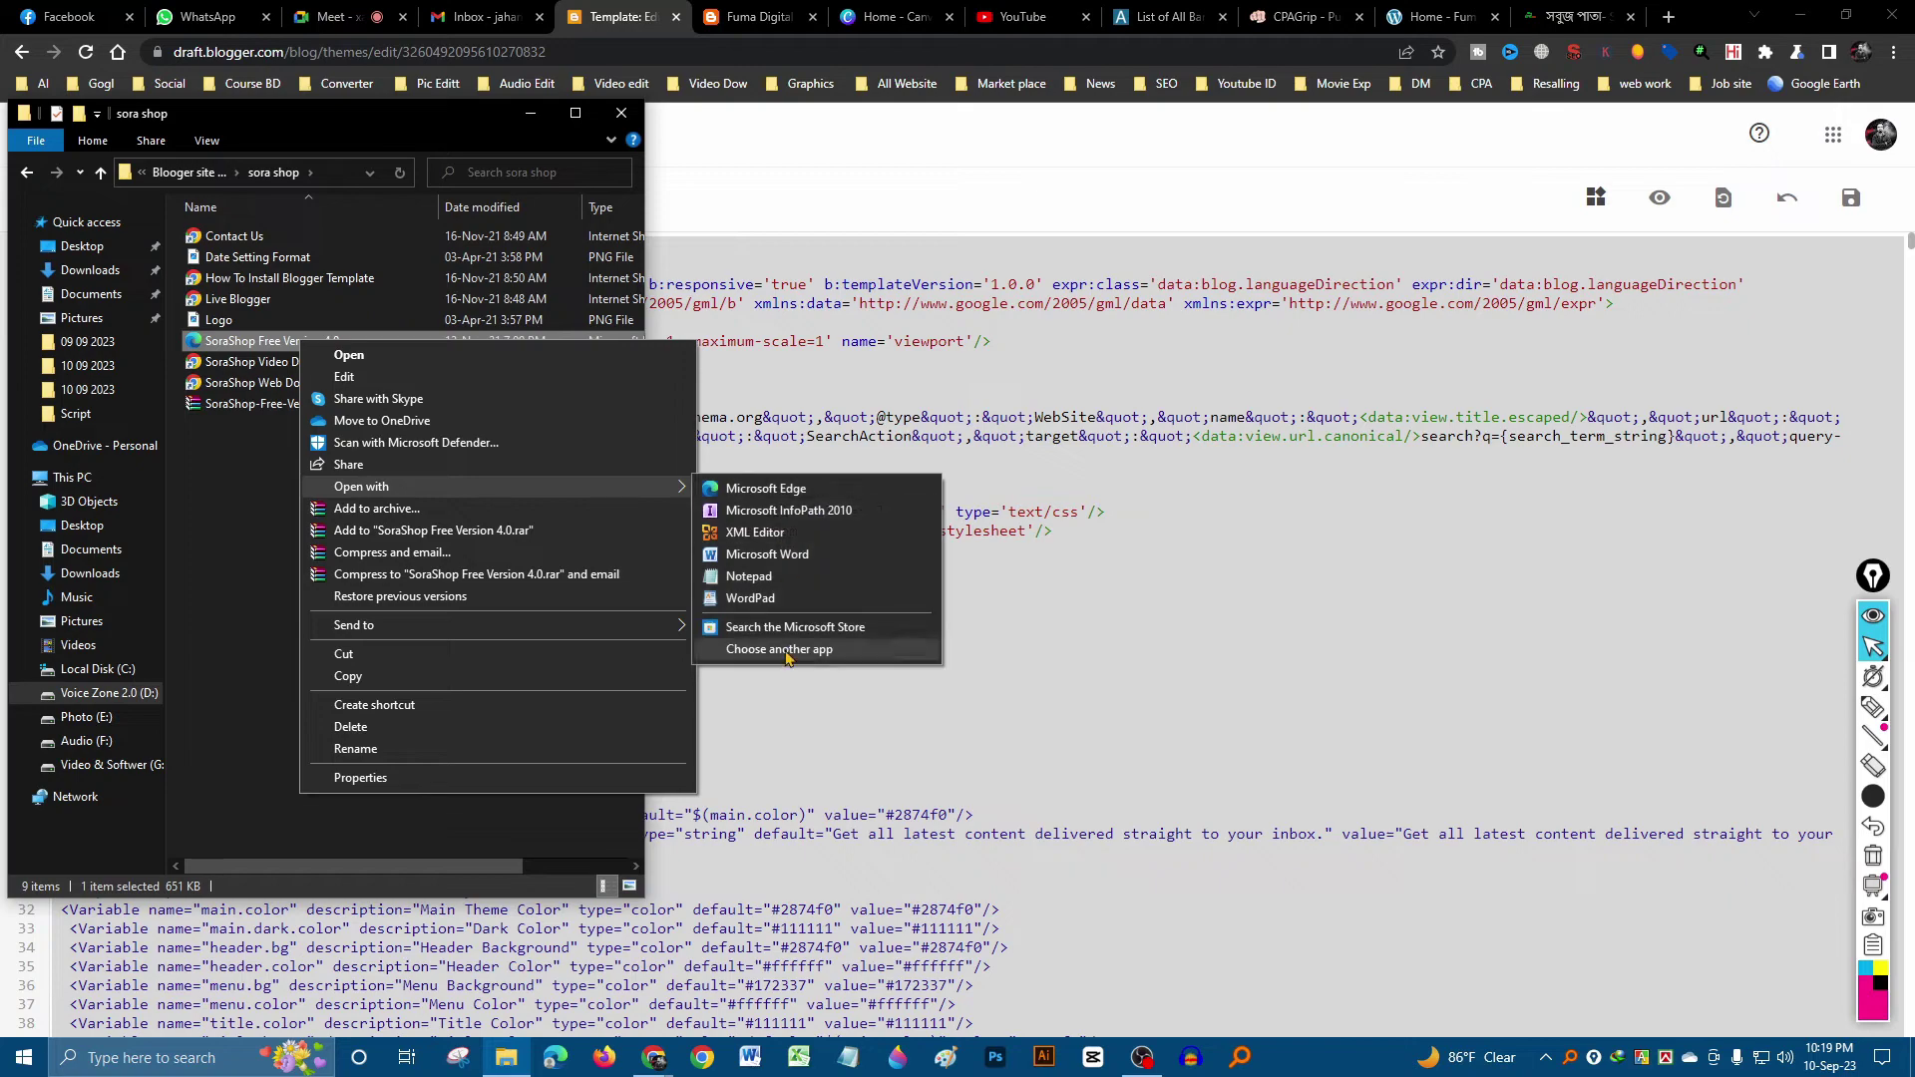
pyautogui.click(770, 579)
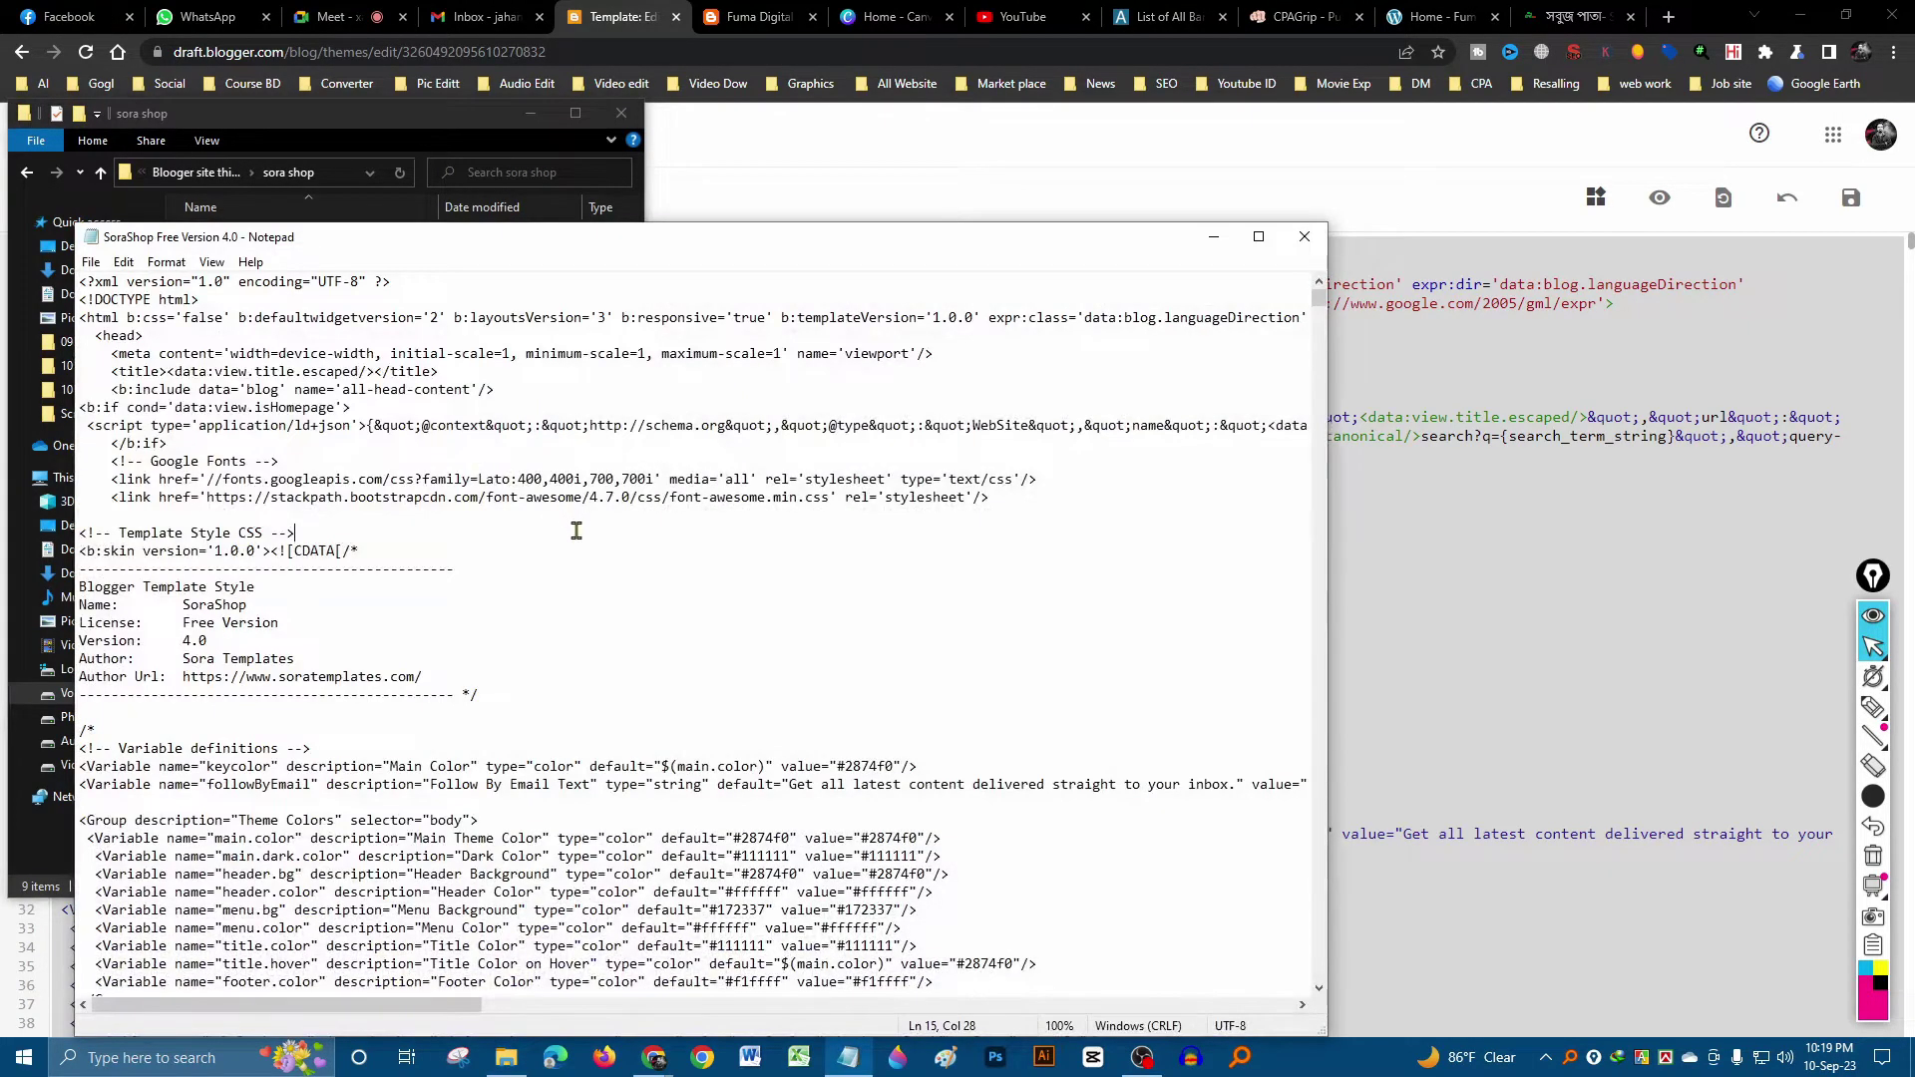
pyautogui.hotkey('ctrl', 'a')
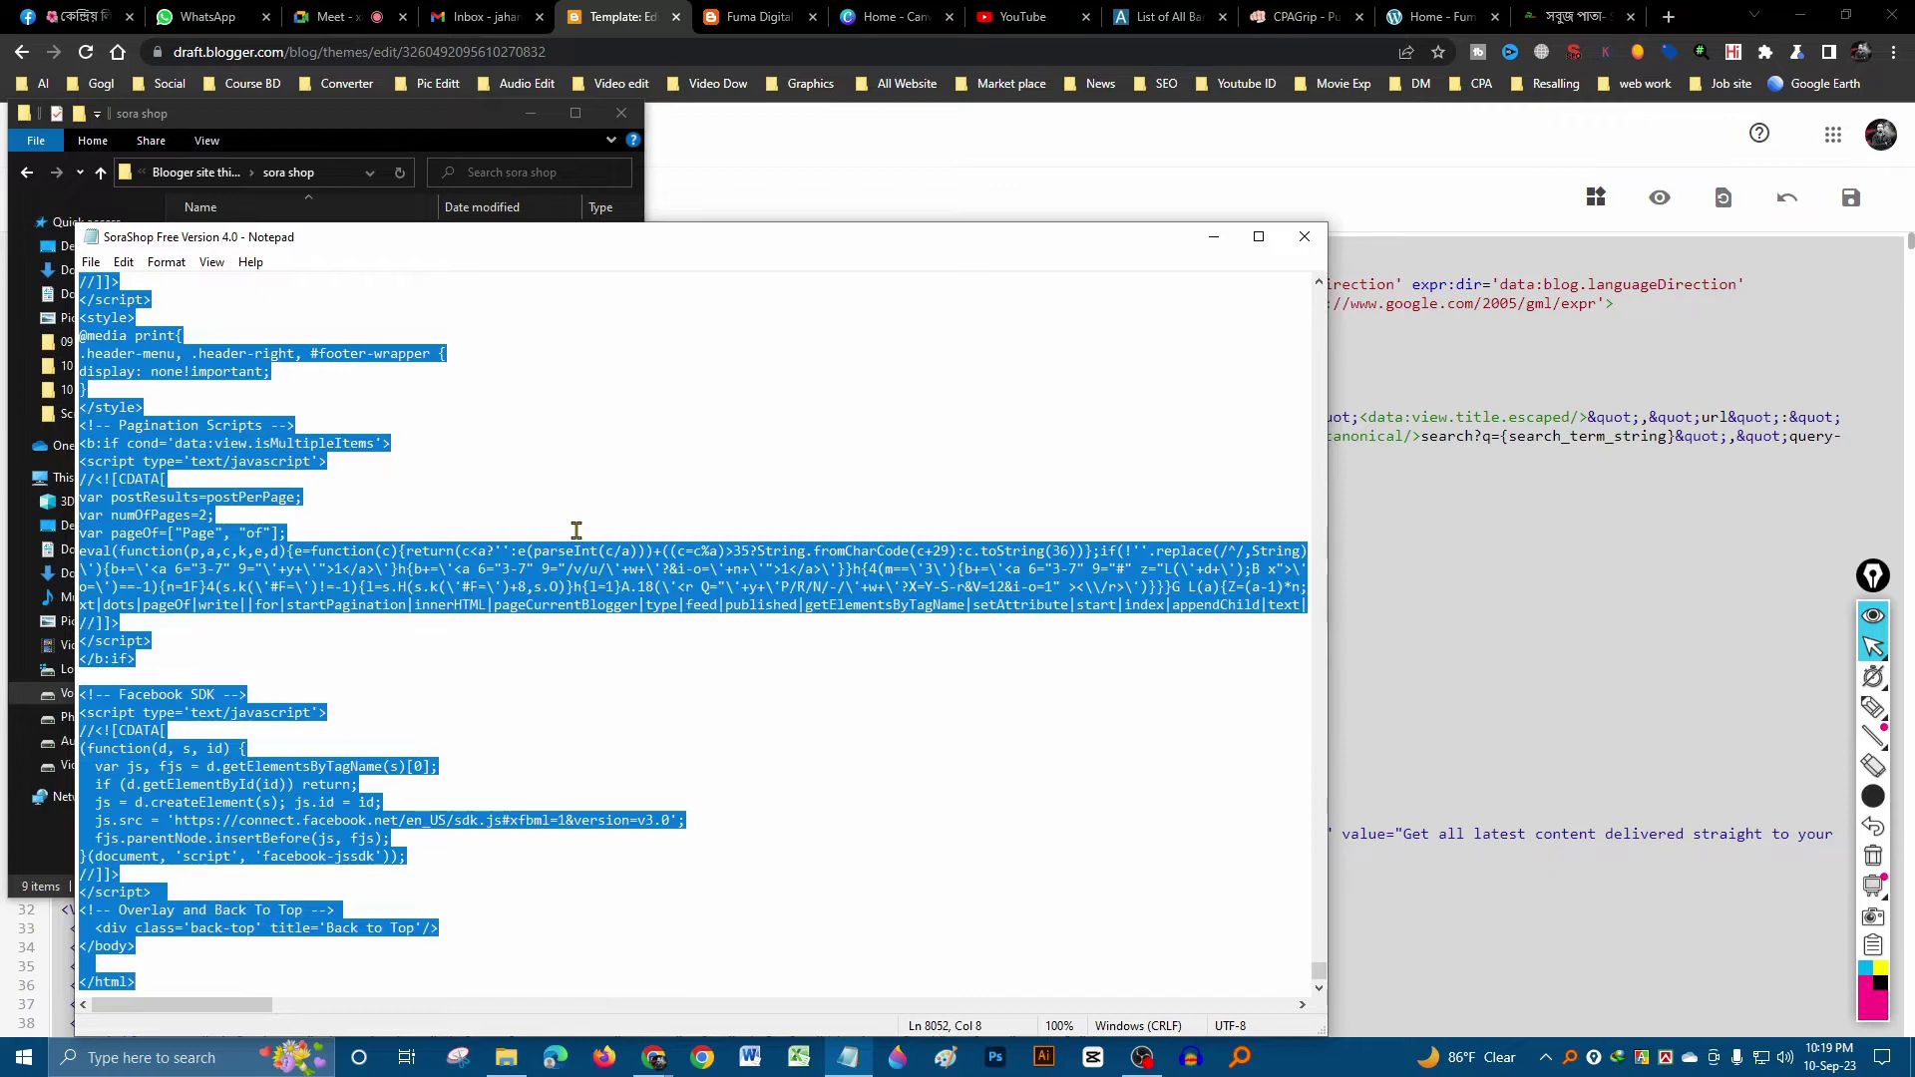
# - Replace all the theme code in the Blogger HTML editor with the copied SoraShop code and save the theme
pyautogui.click(1545, 556)
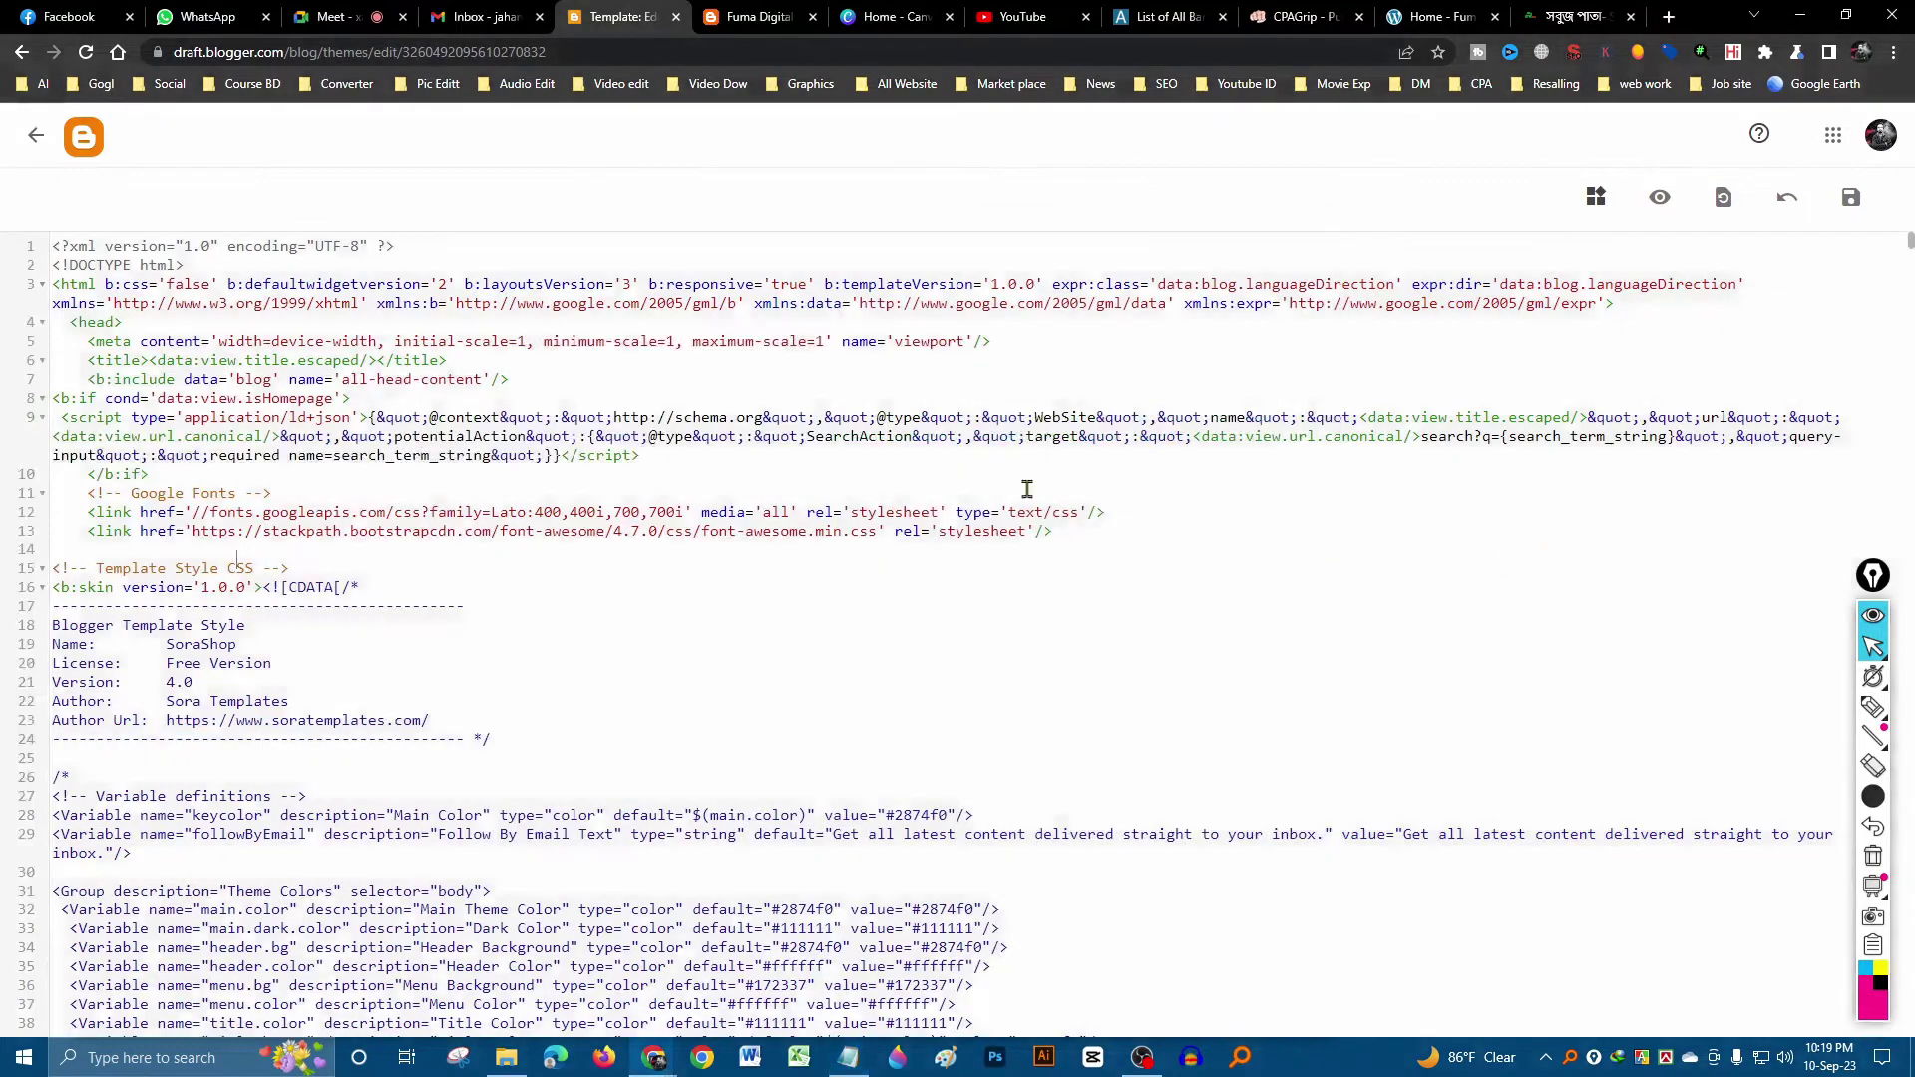
pyautogui.hotkey('ctrl', 'a')
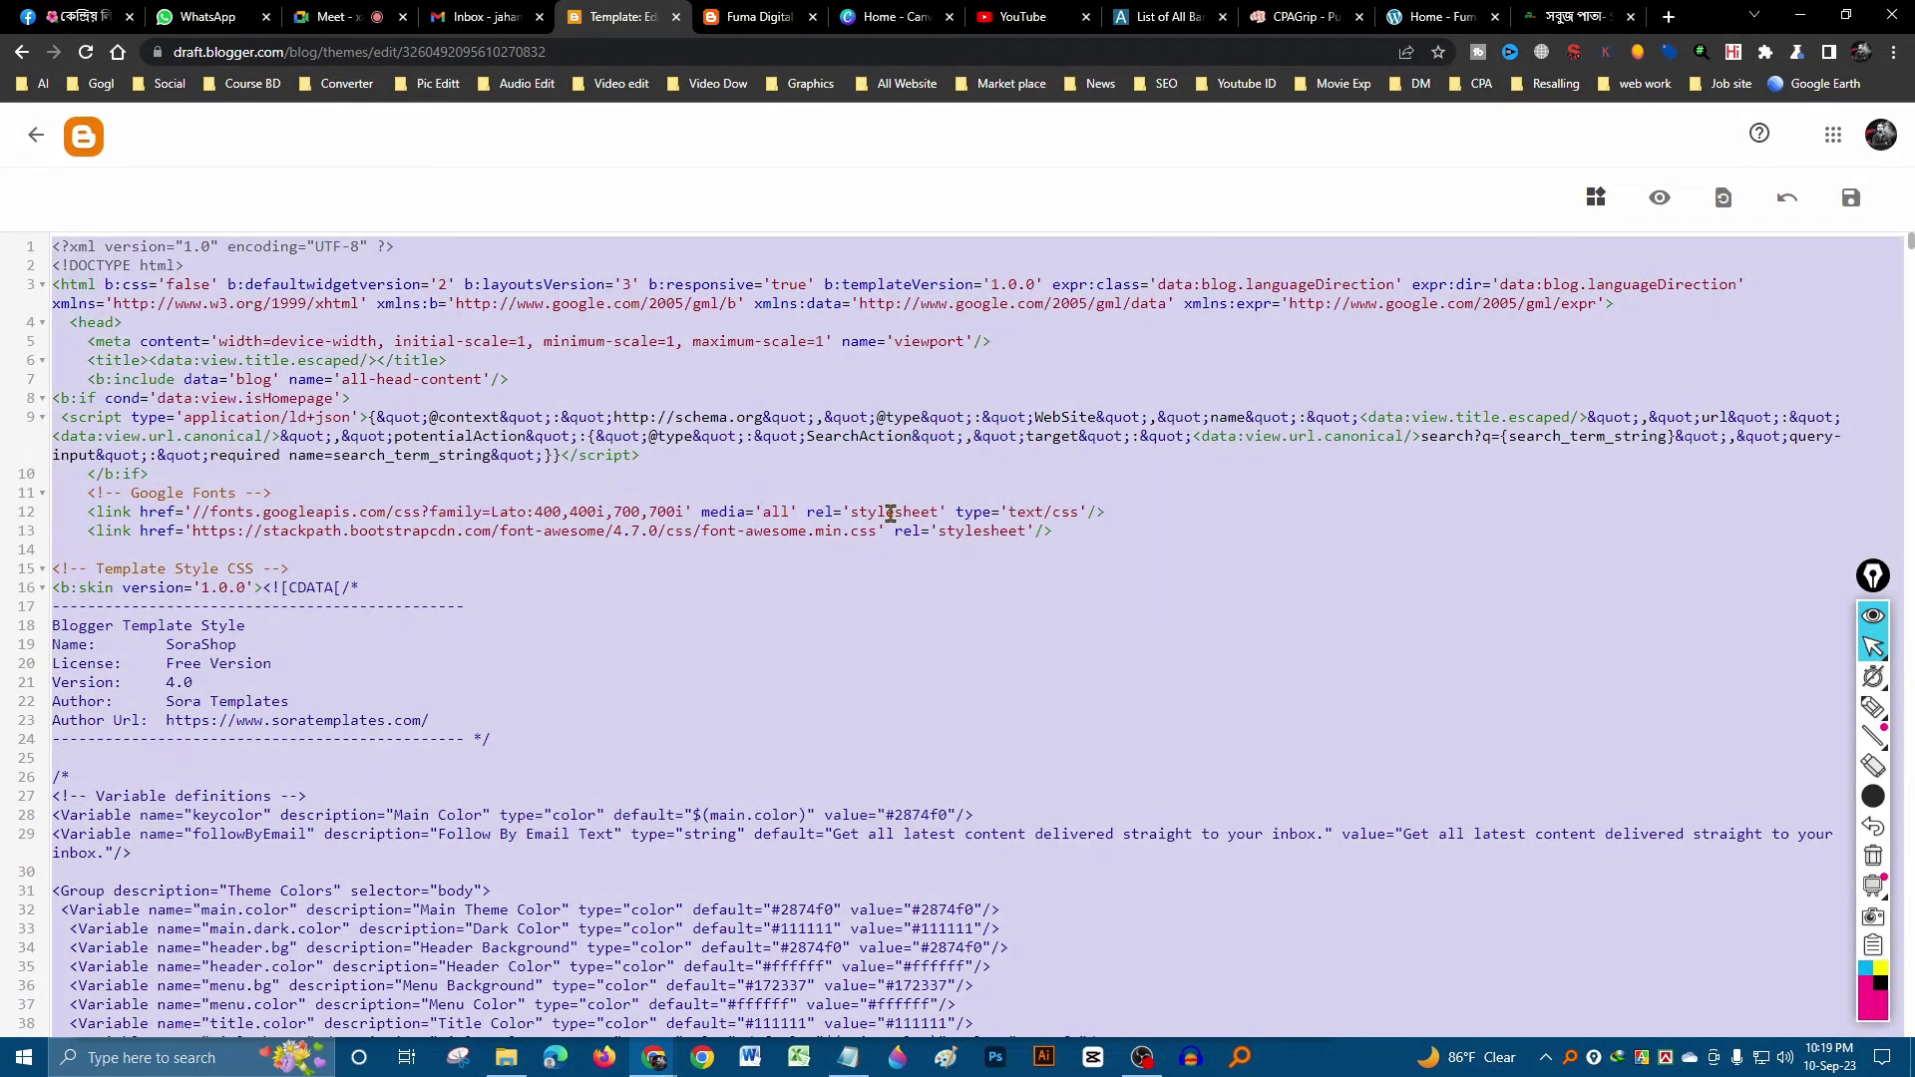
pyautogui.hotkey('ctrl', 'v')
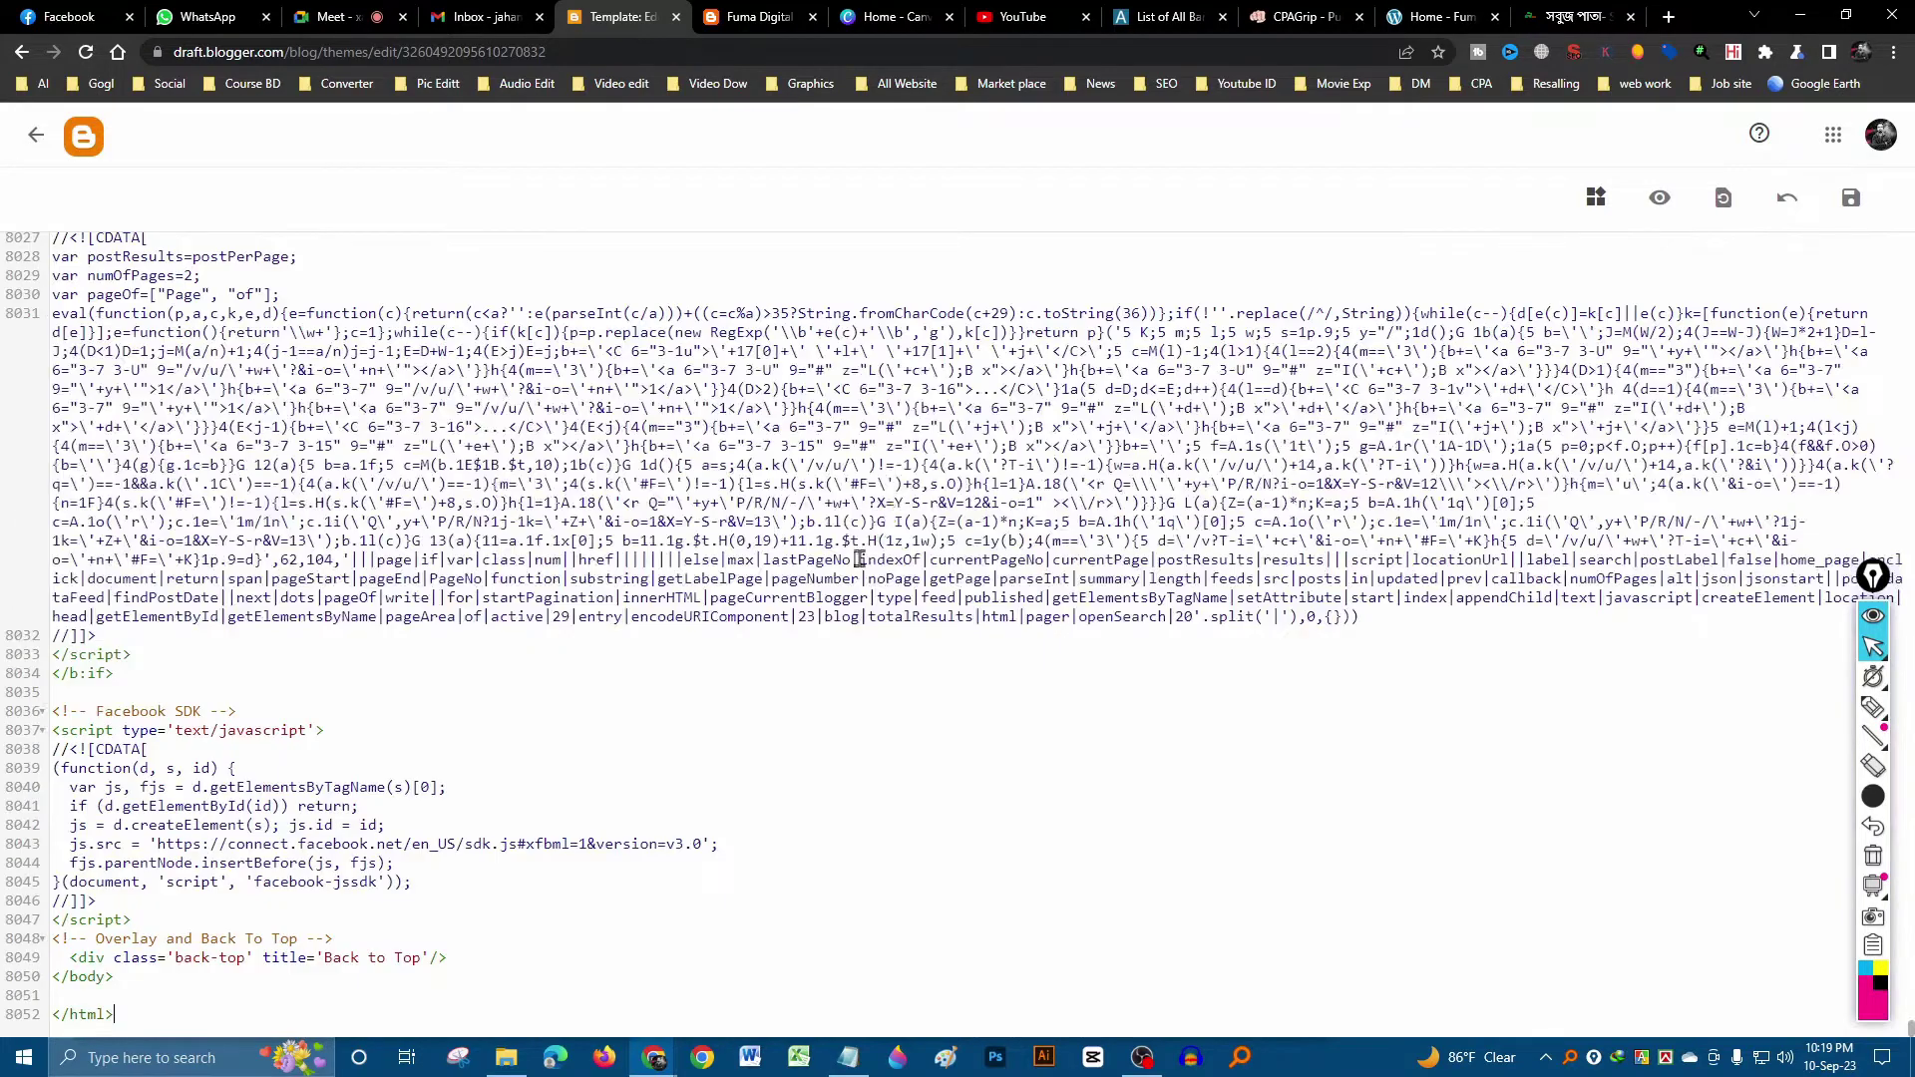
pyautogui.scroll(15, 603, 696)
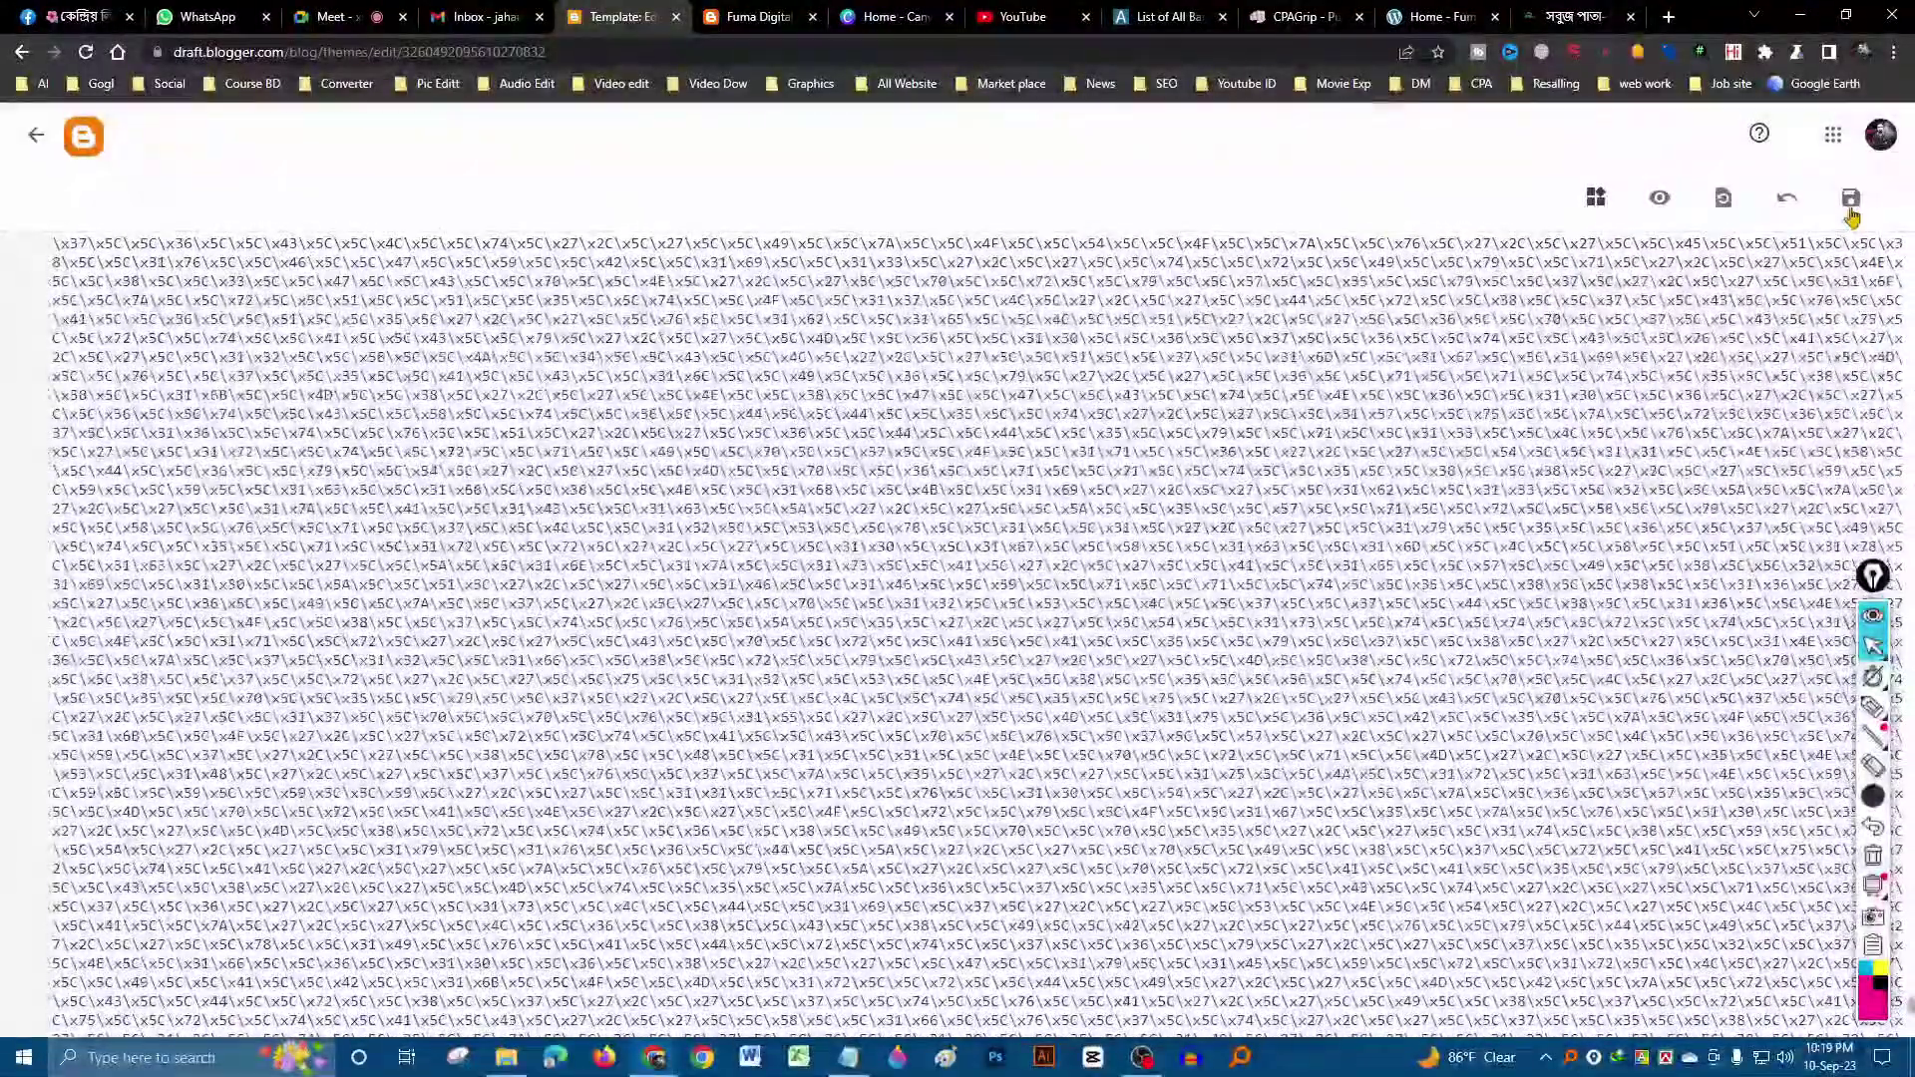
pyautogui.click(1851, 205)
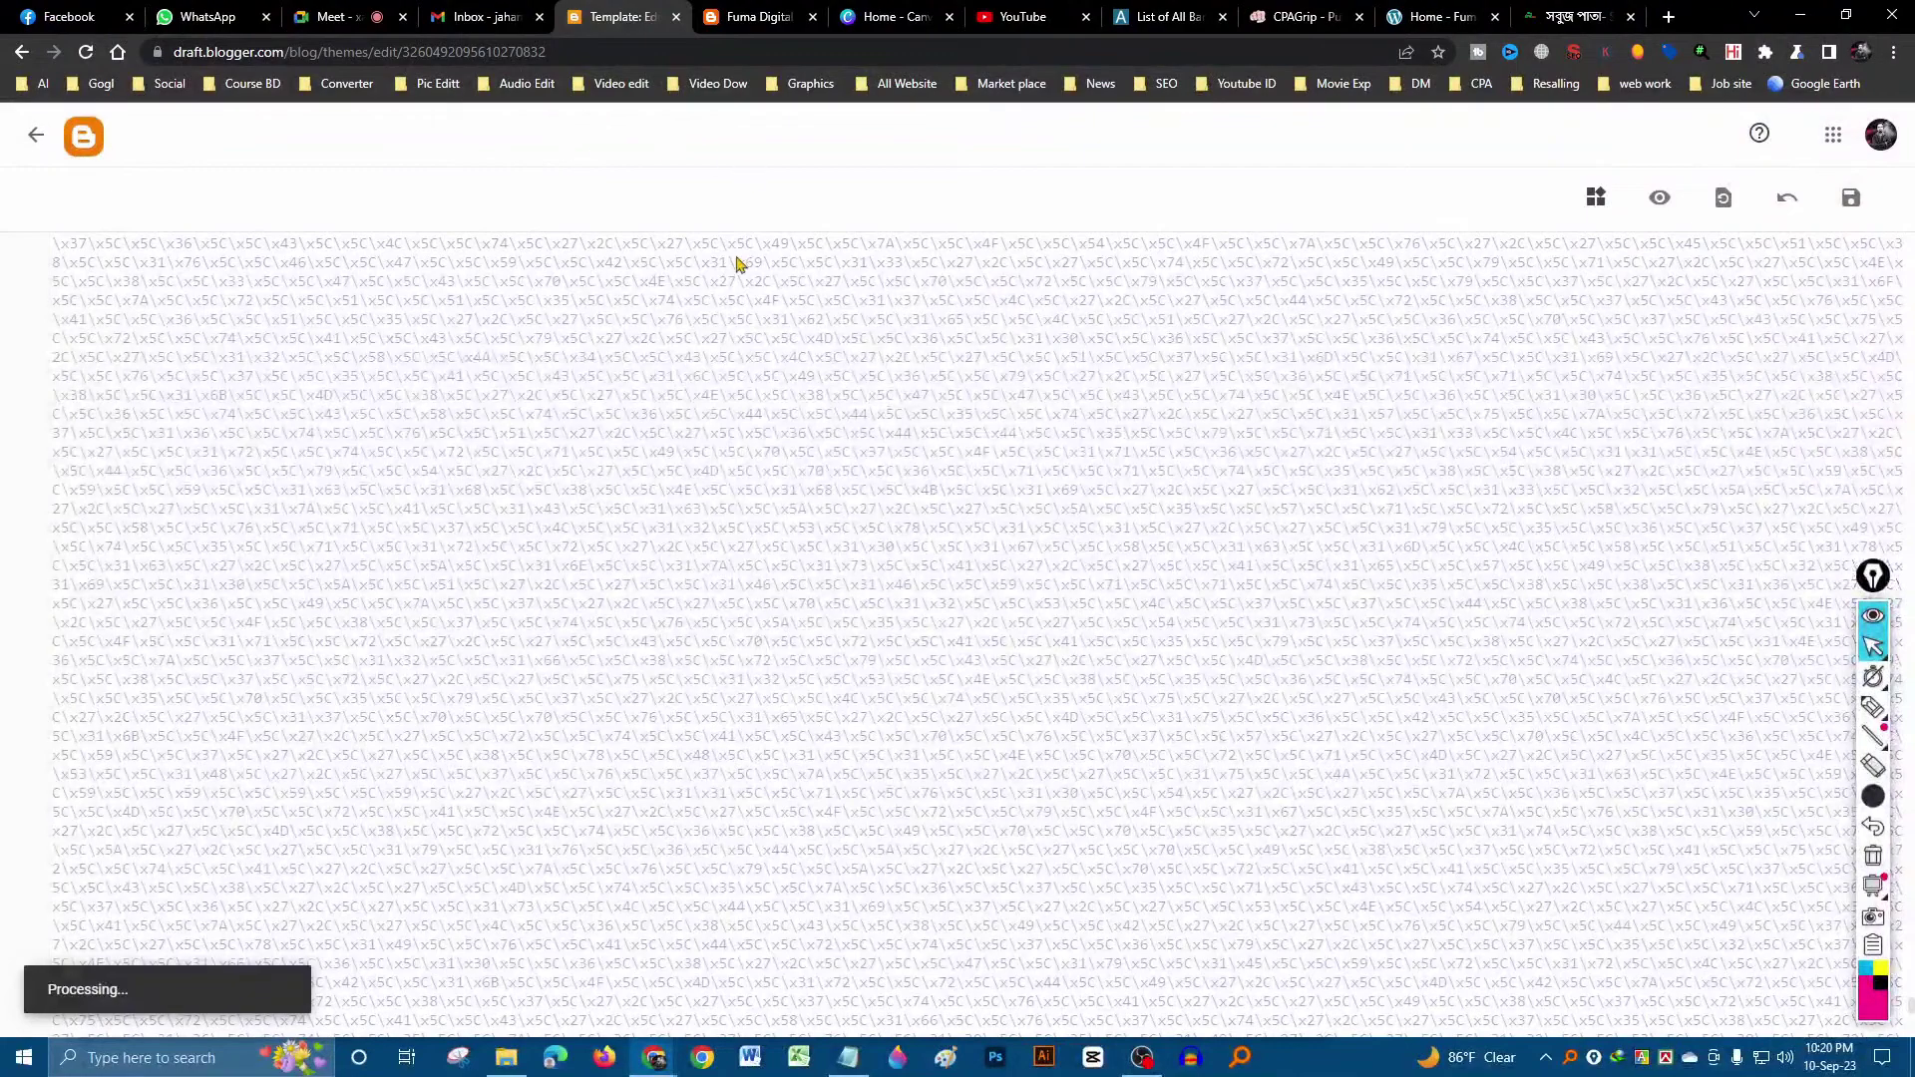
# - Check the theme save status, then reload the live Fuma Digital Shop blog and review its home page down to the footer
pyautogui.click(749, 17)
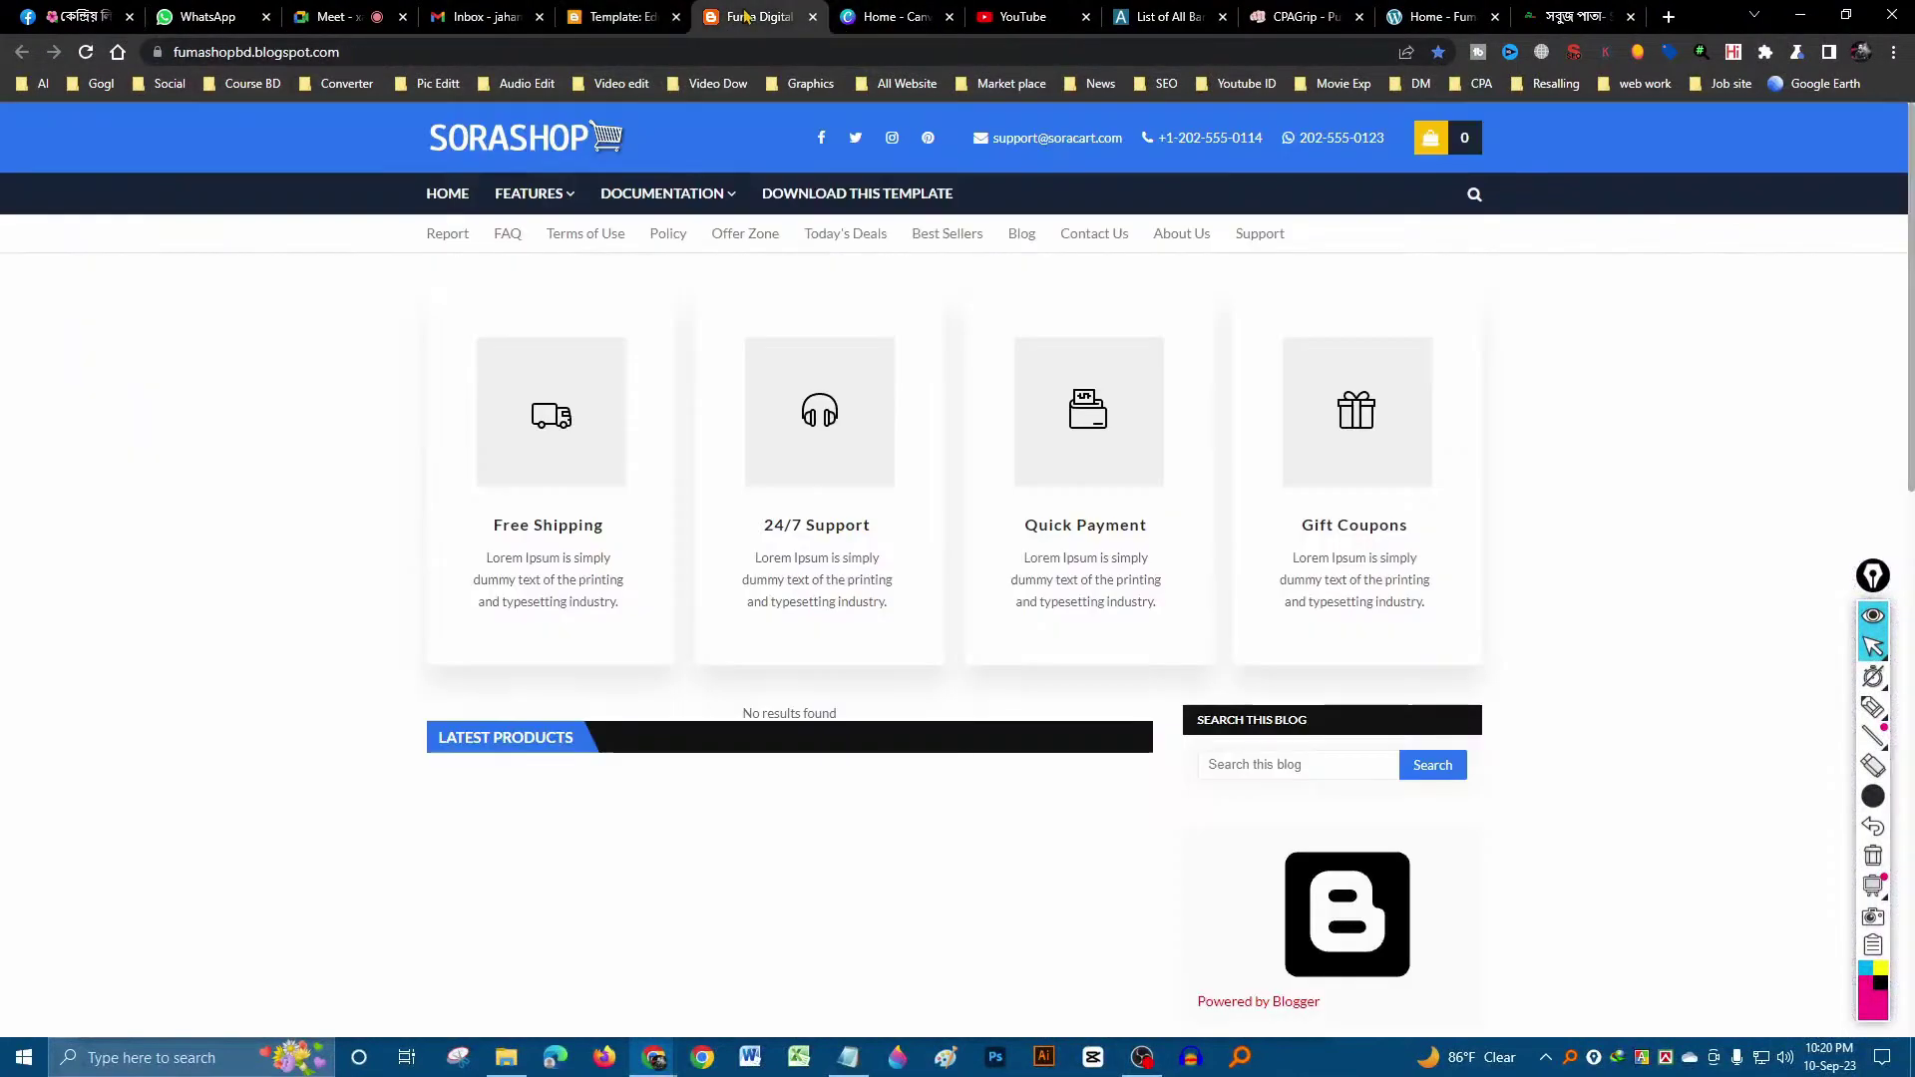
pyautogui.press('F5')
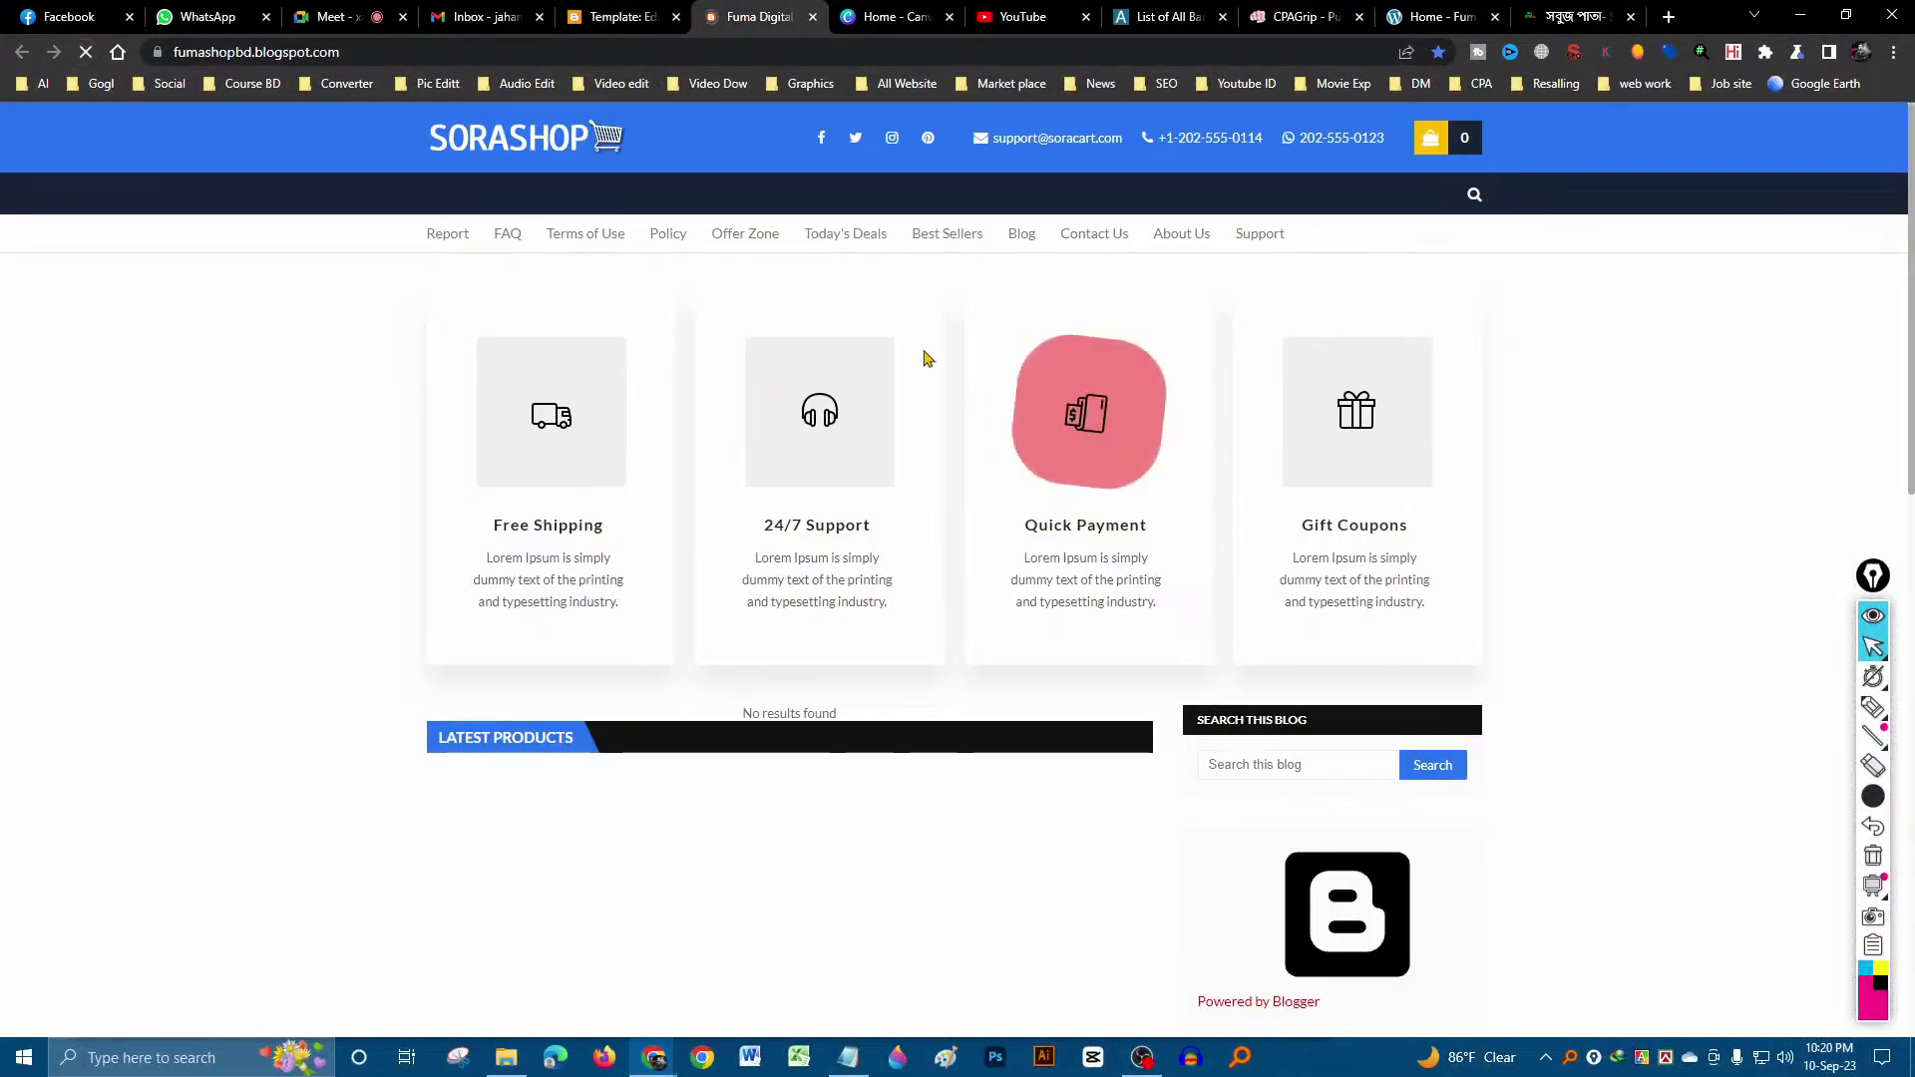
pyautogui.click(658, 12)
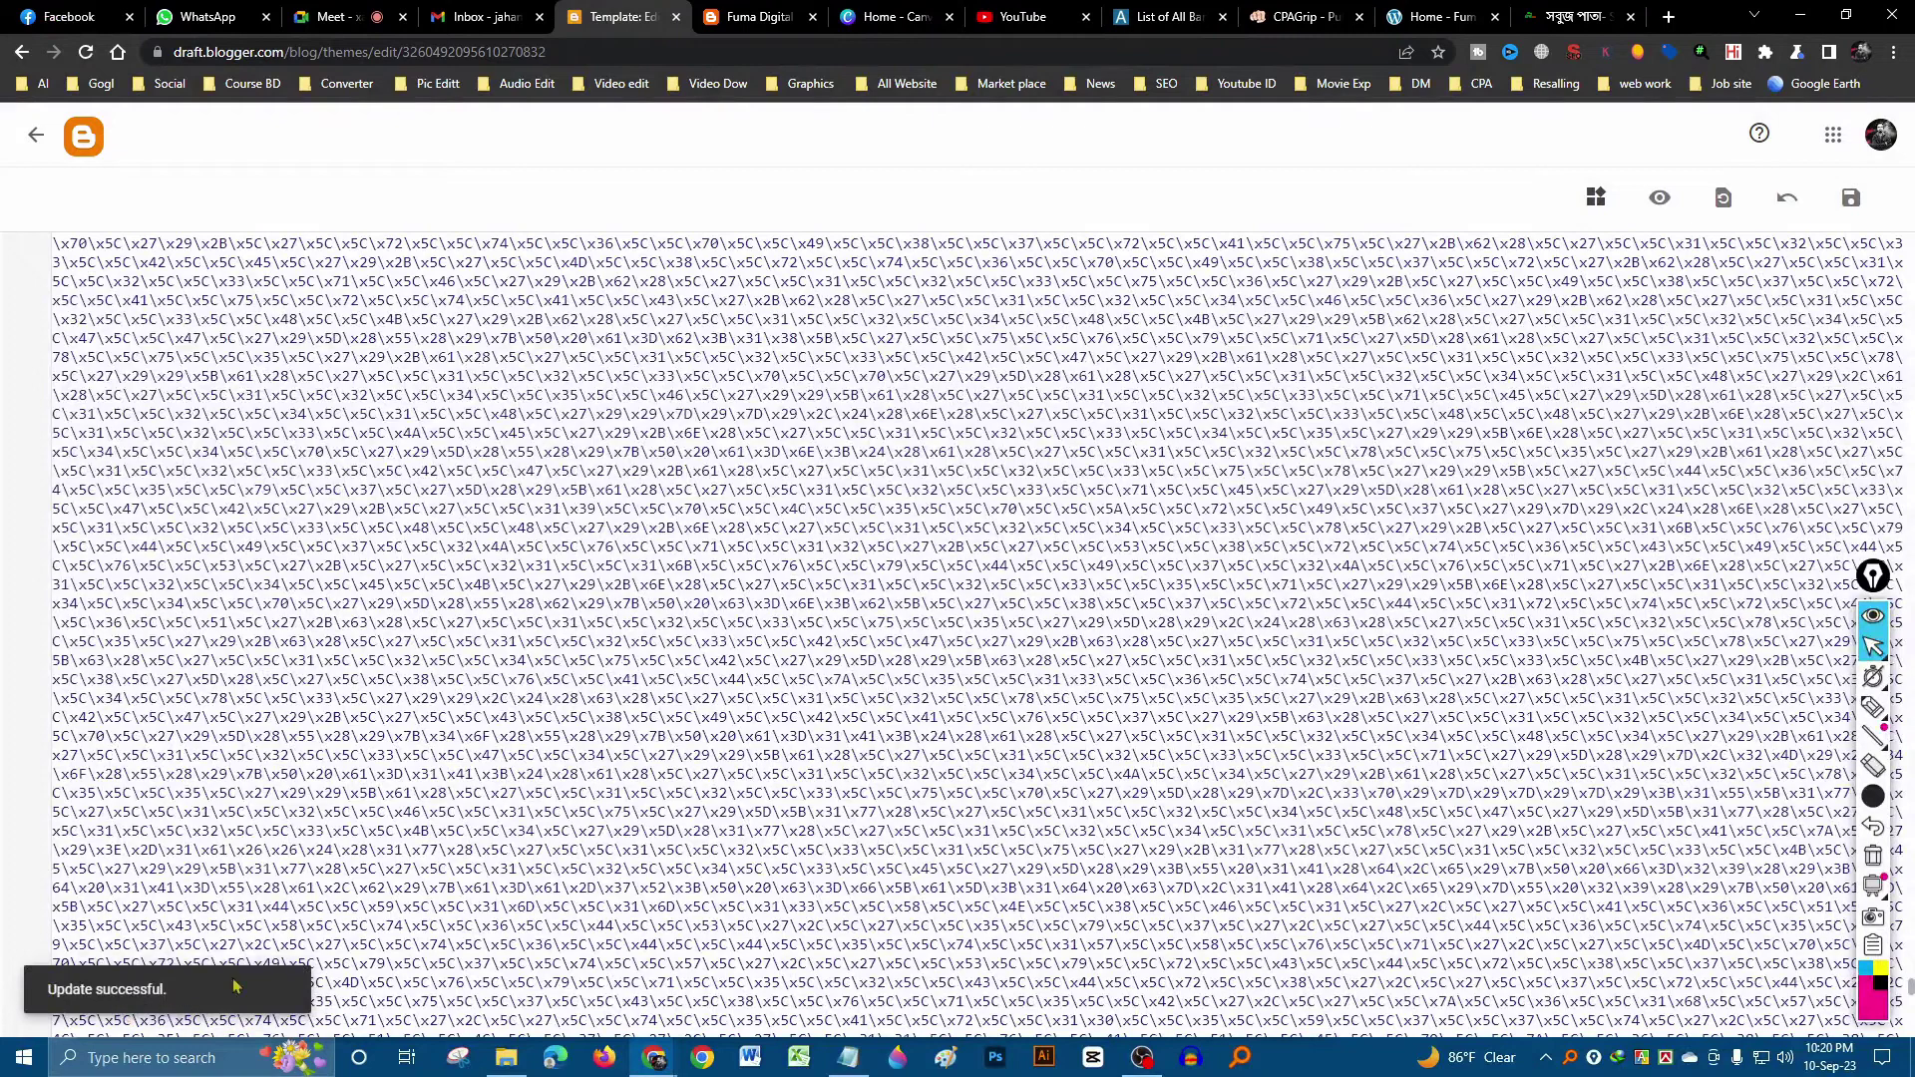
pyautogui.click(742, 24)
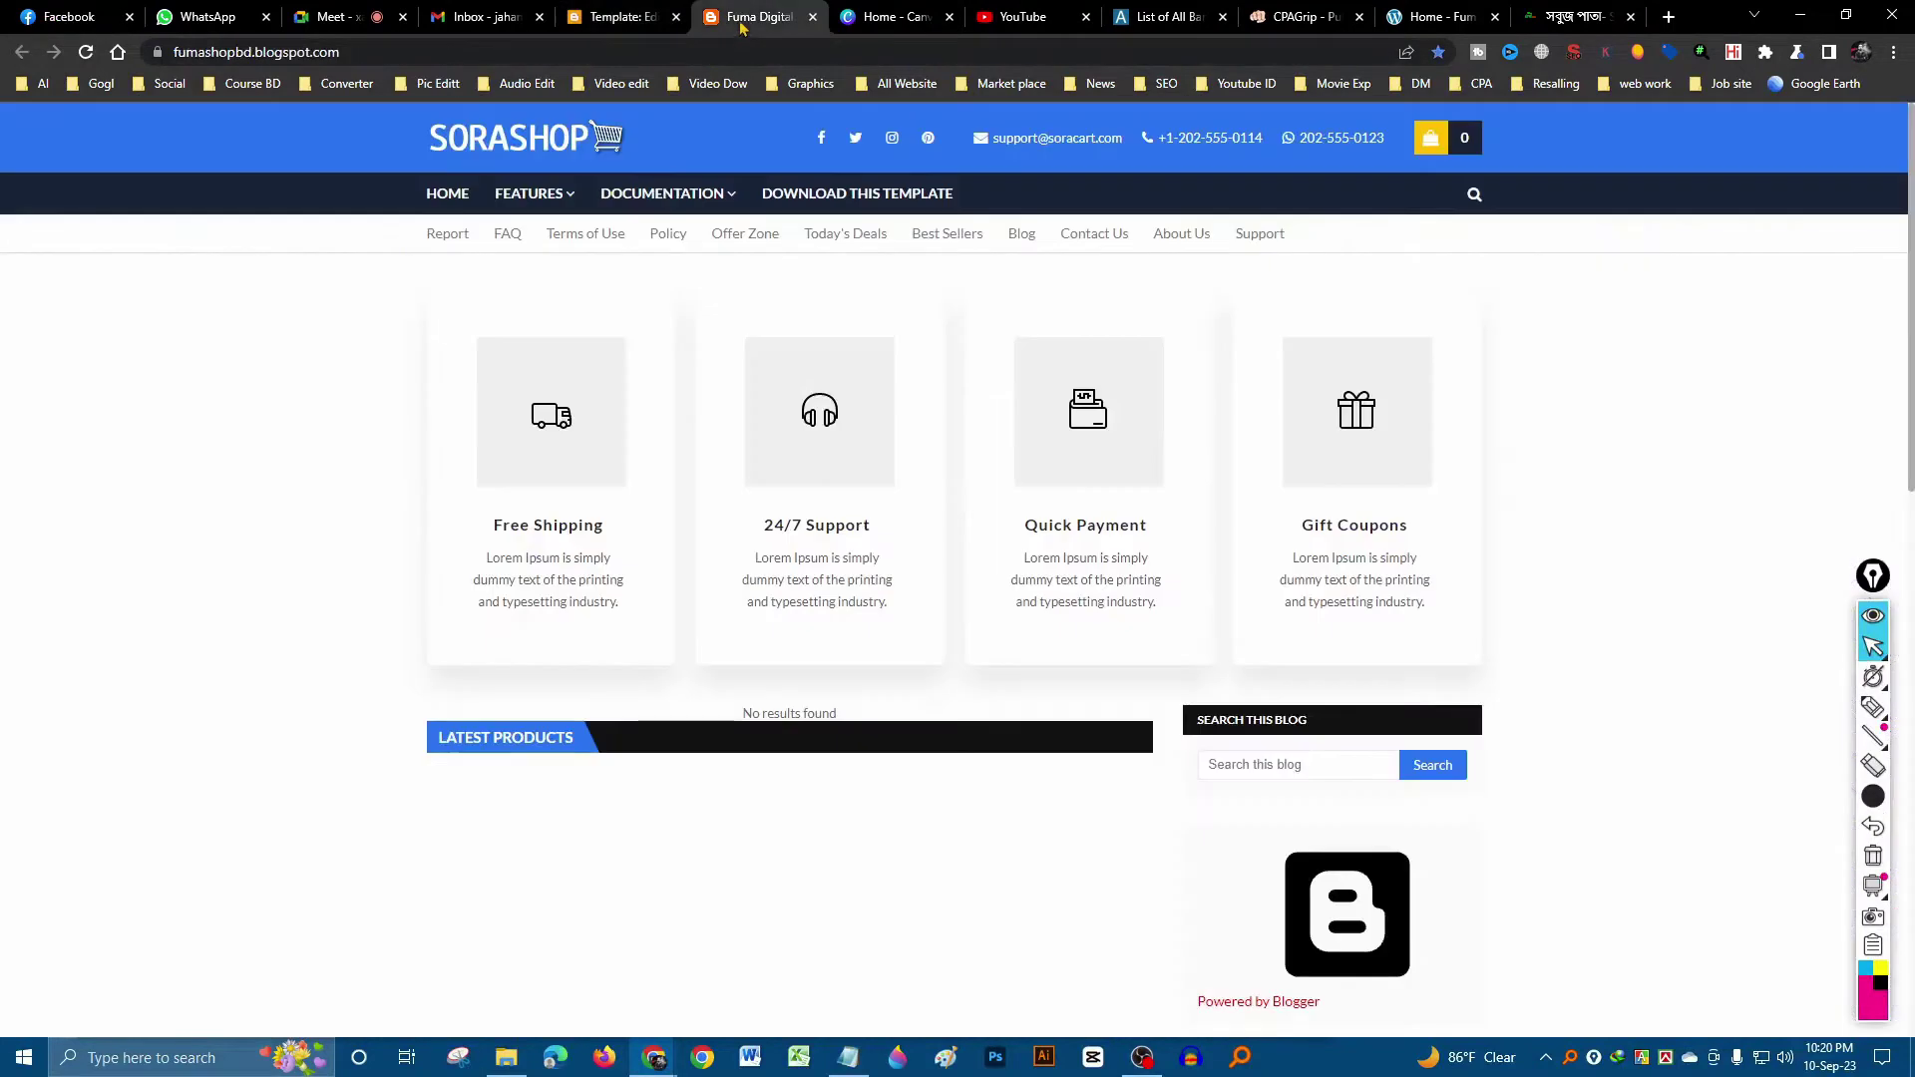
pyautogui.click(86, 52)
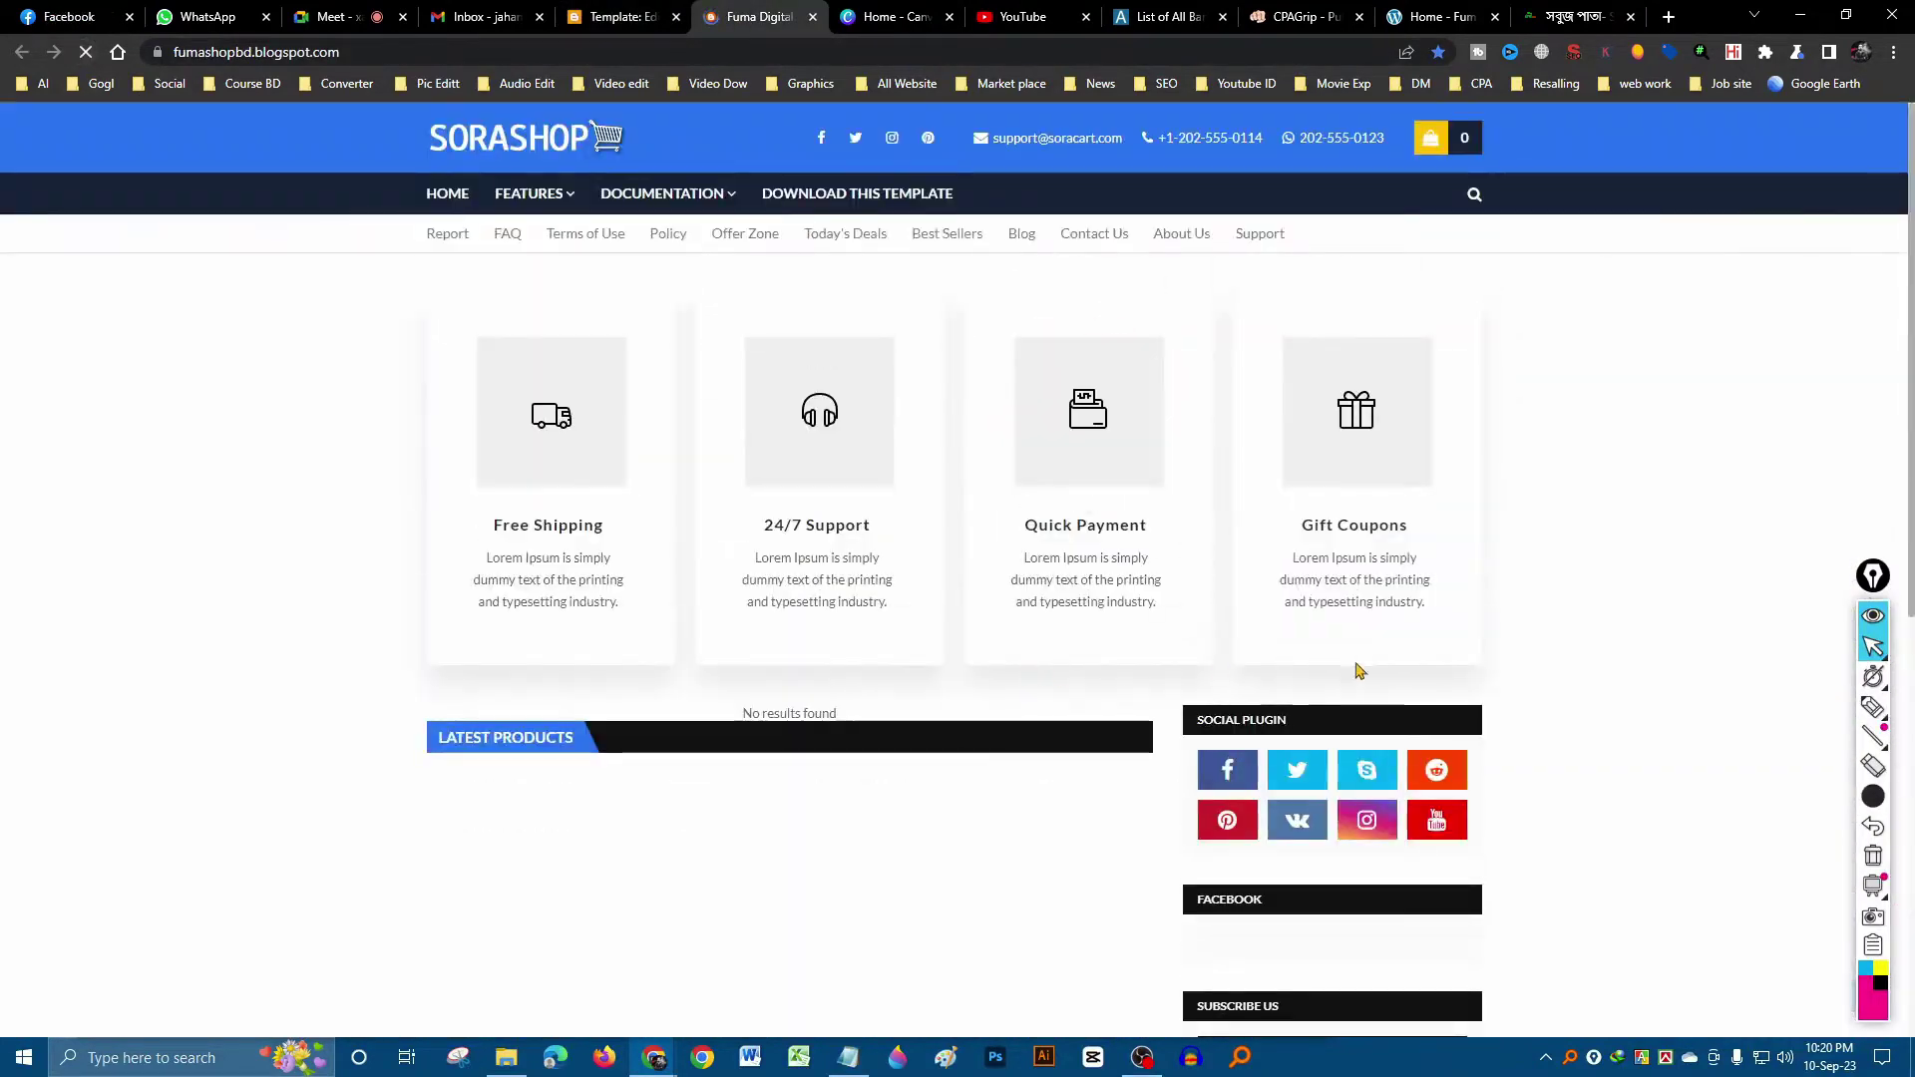
pyautogui.scroll(-6, 1362, 698)
pyautogui.scroll(6, 1097, 739)
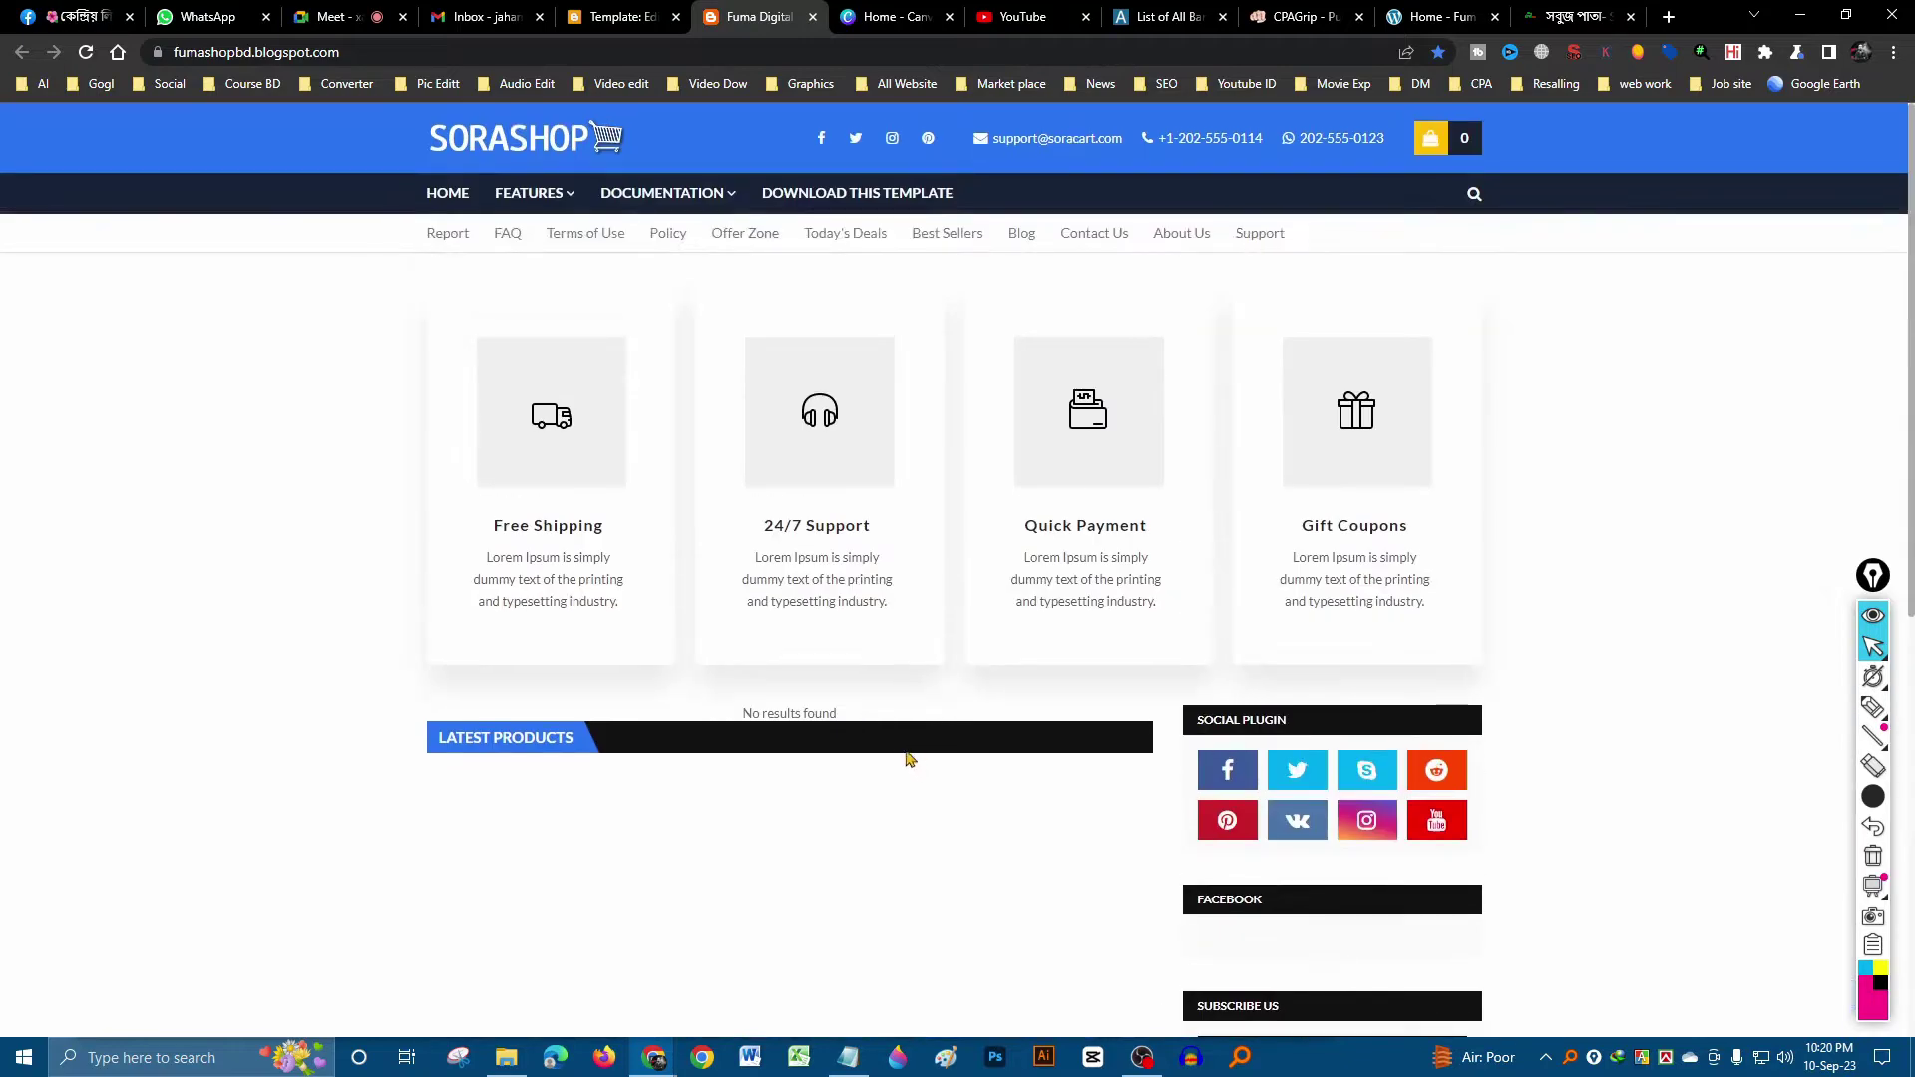
pyautogui.scroll(-6, 940, 758)
pyautogui.scroll(6, 770, 672)
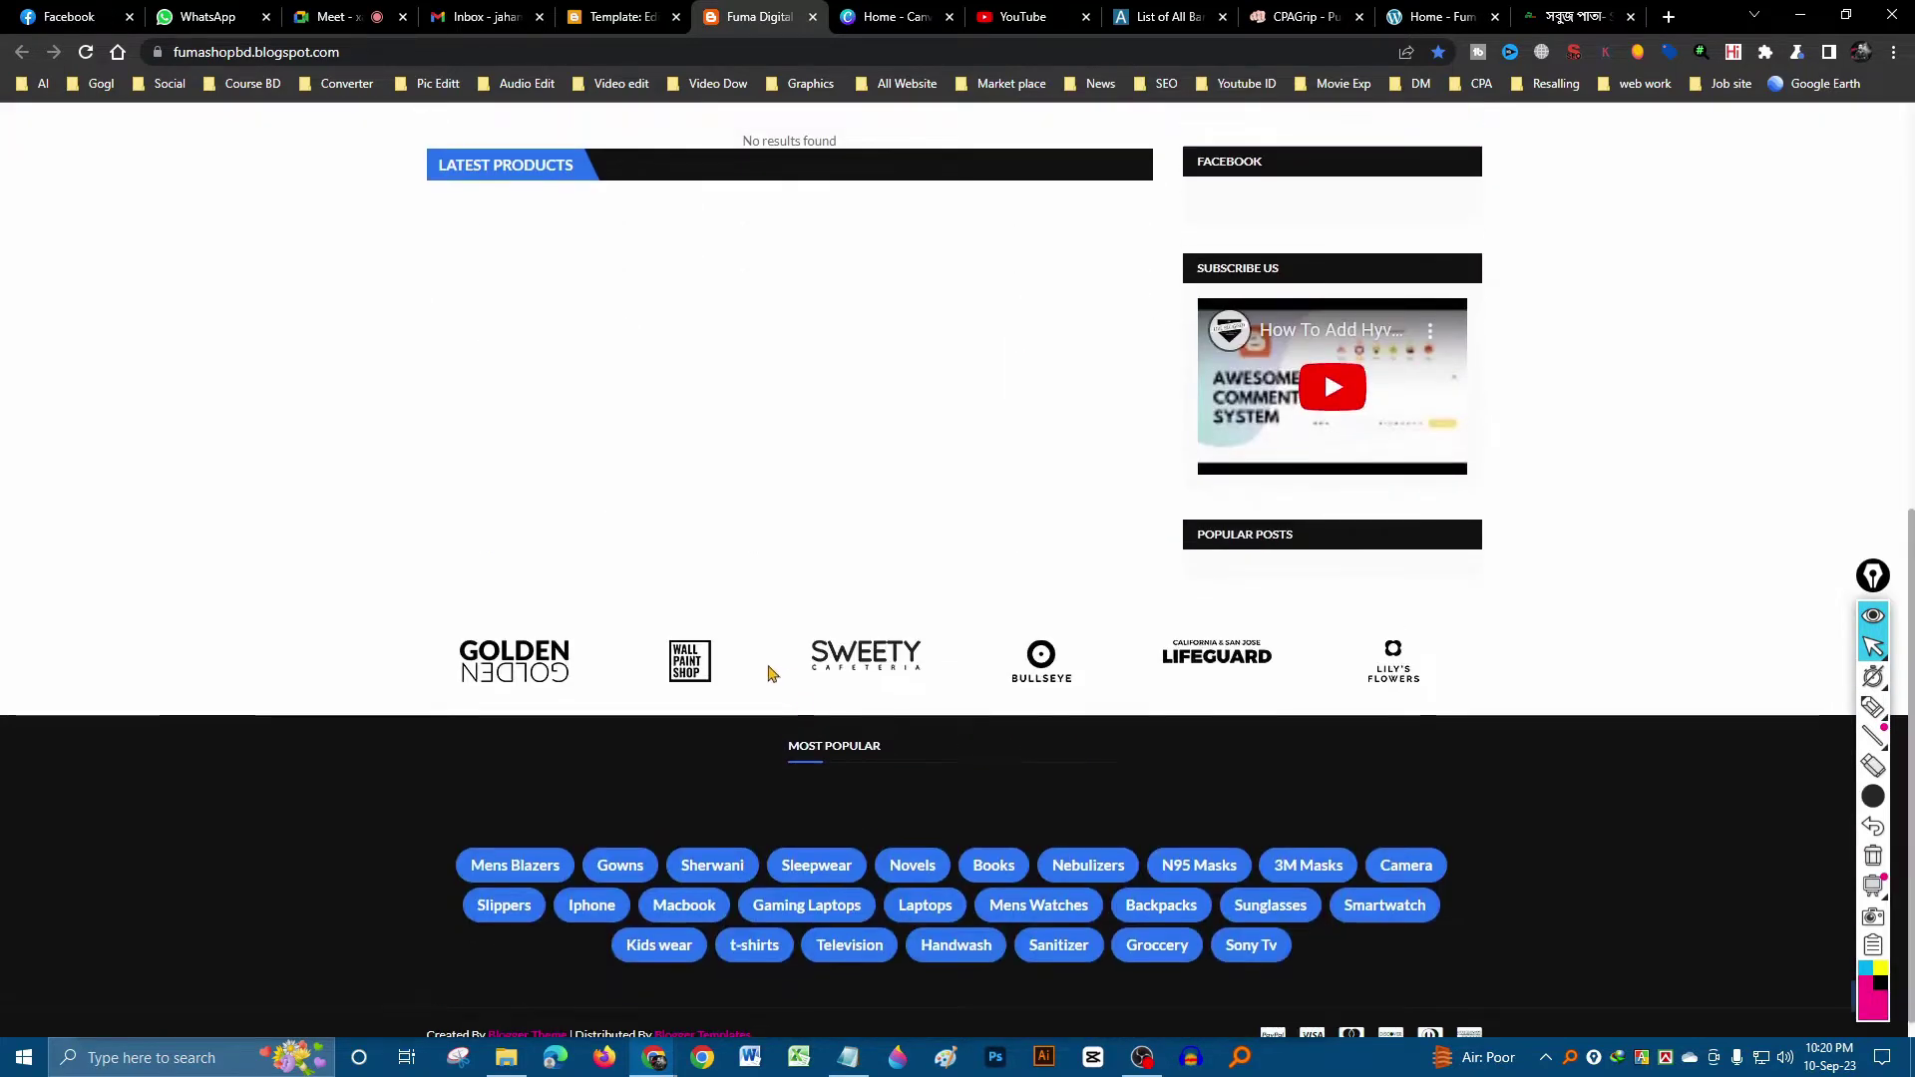
# - Leave the HTML editor for the blog's Theme page, look over the theme gallery, and return to the live Fuma Digital Shop page
pyautogui.click(619, 16)
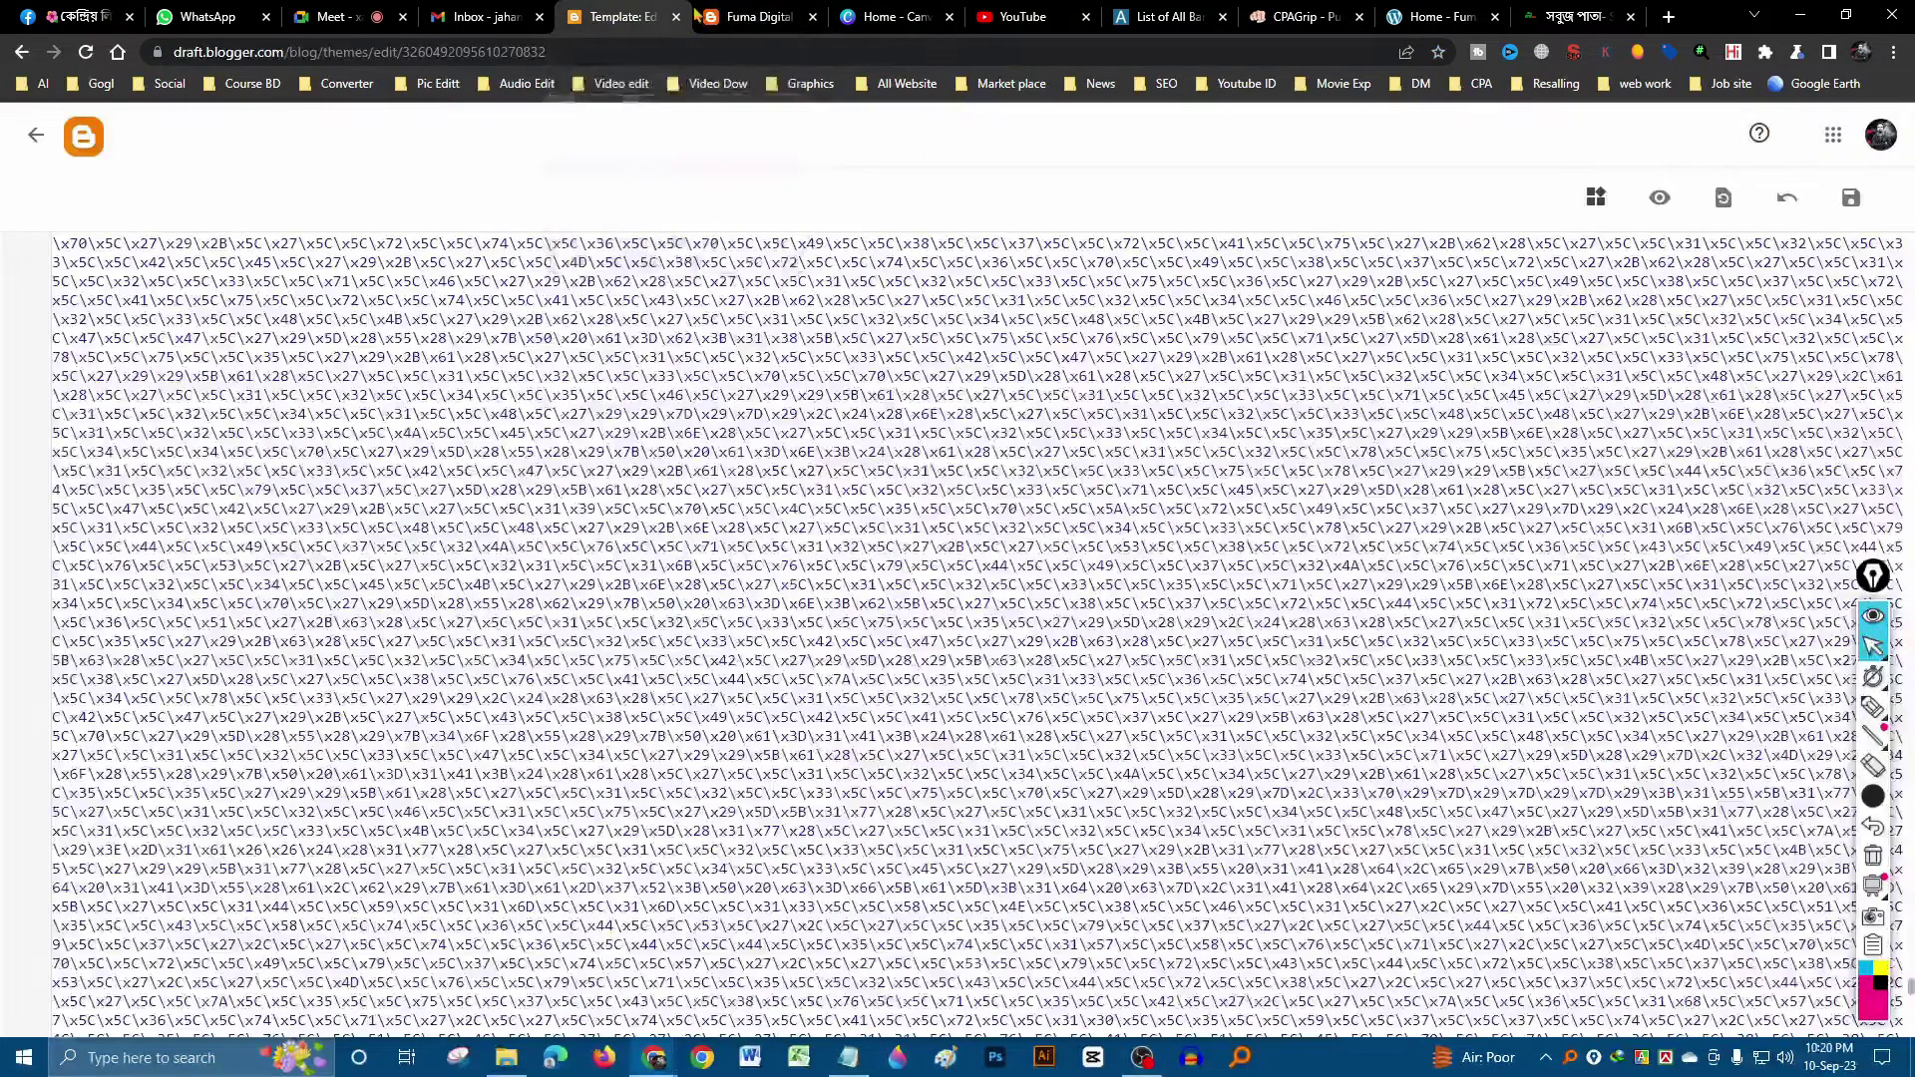
pyautogui.click(758, 16)
pyautogui.click(626, 14)
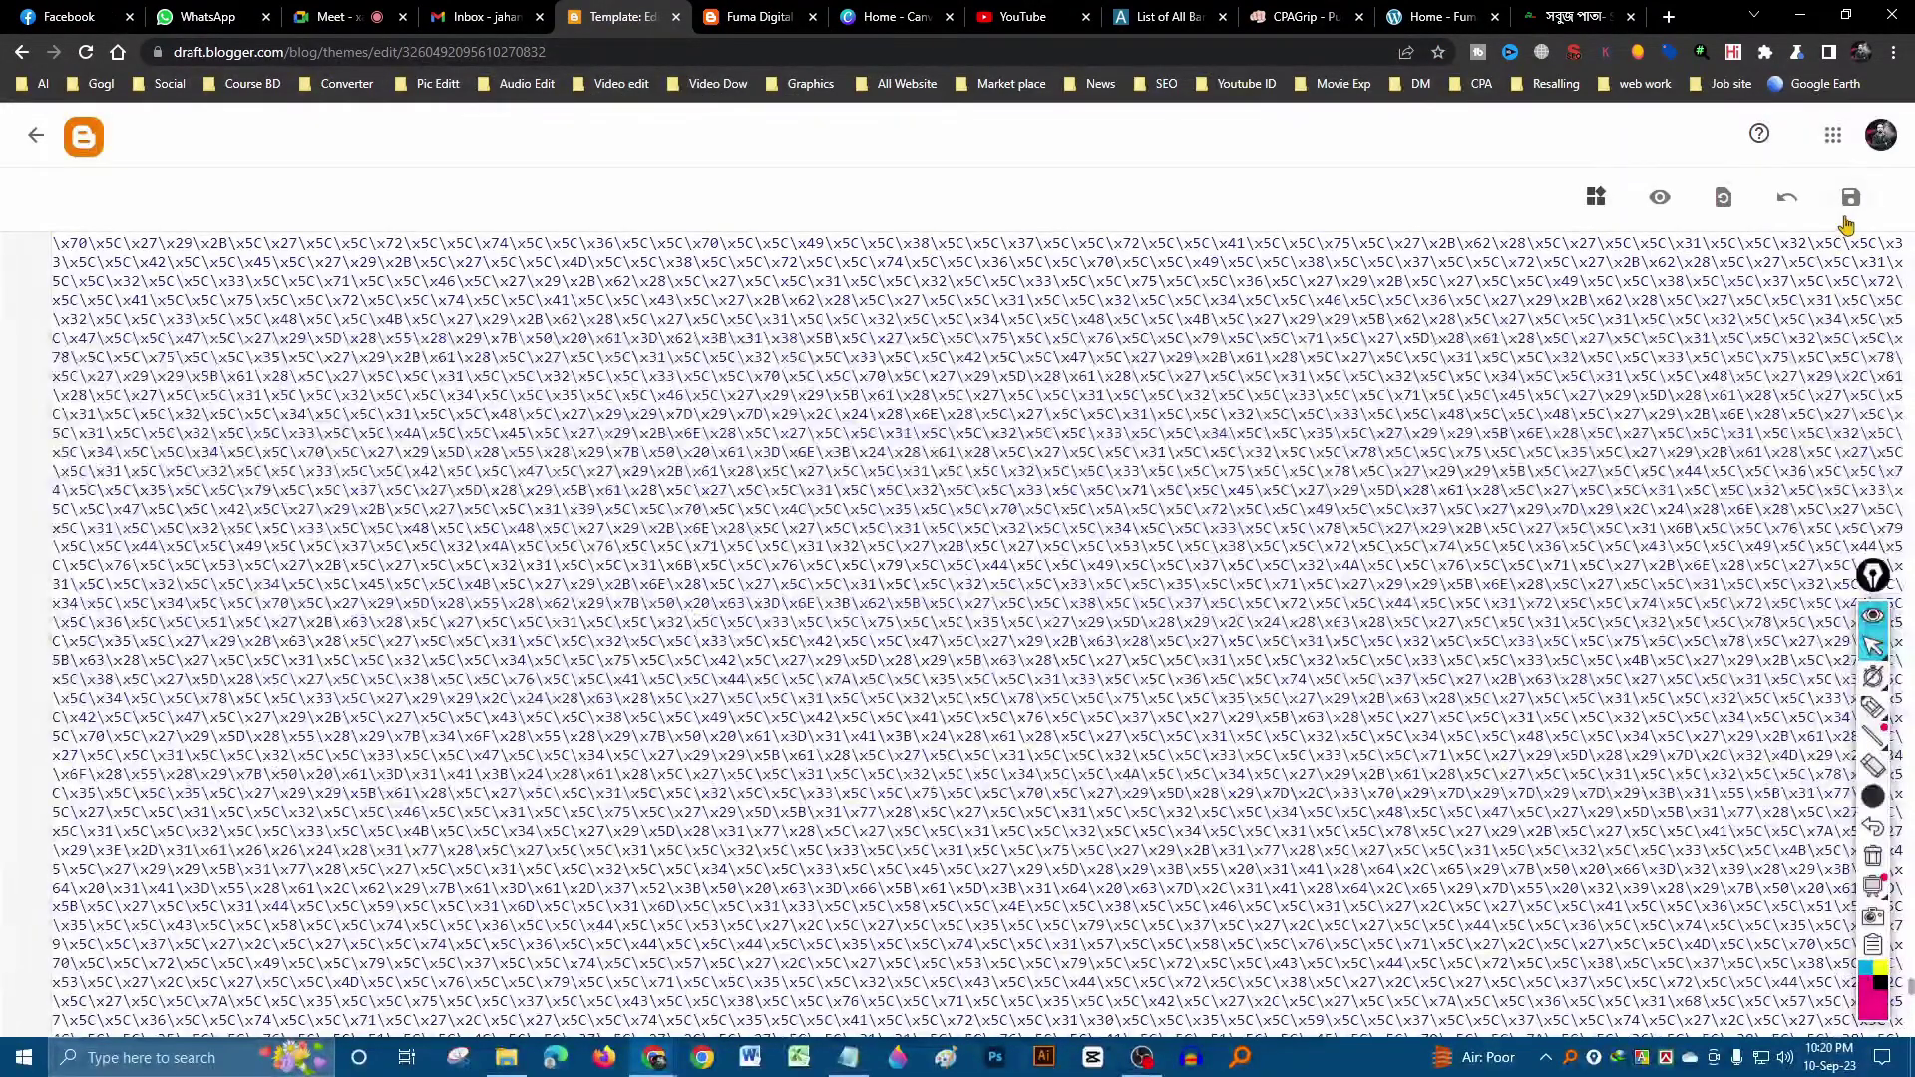
pyautogui.click(37, 137)
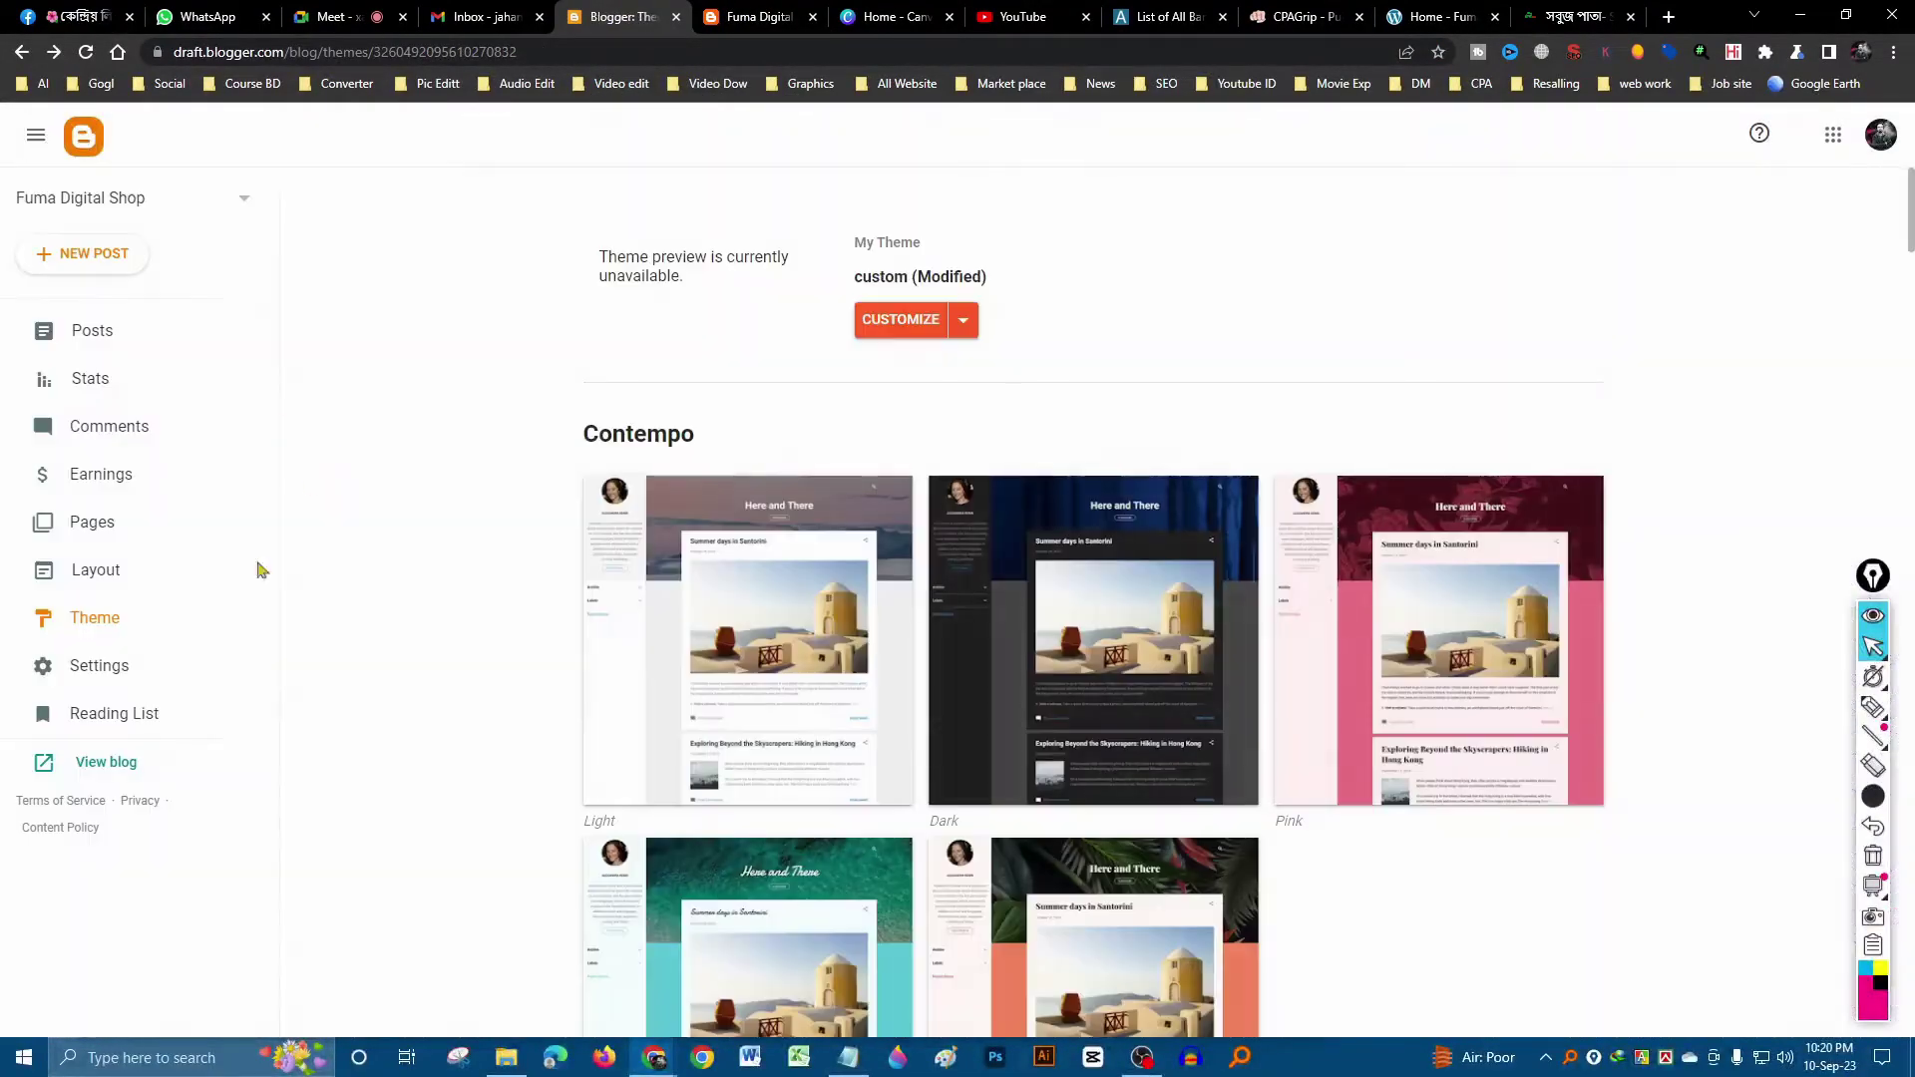
pyautogui.scroll(-8, 511, 688)
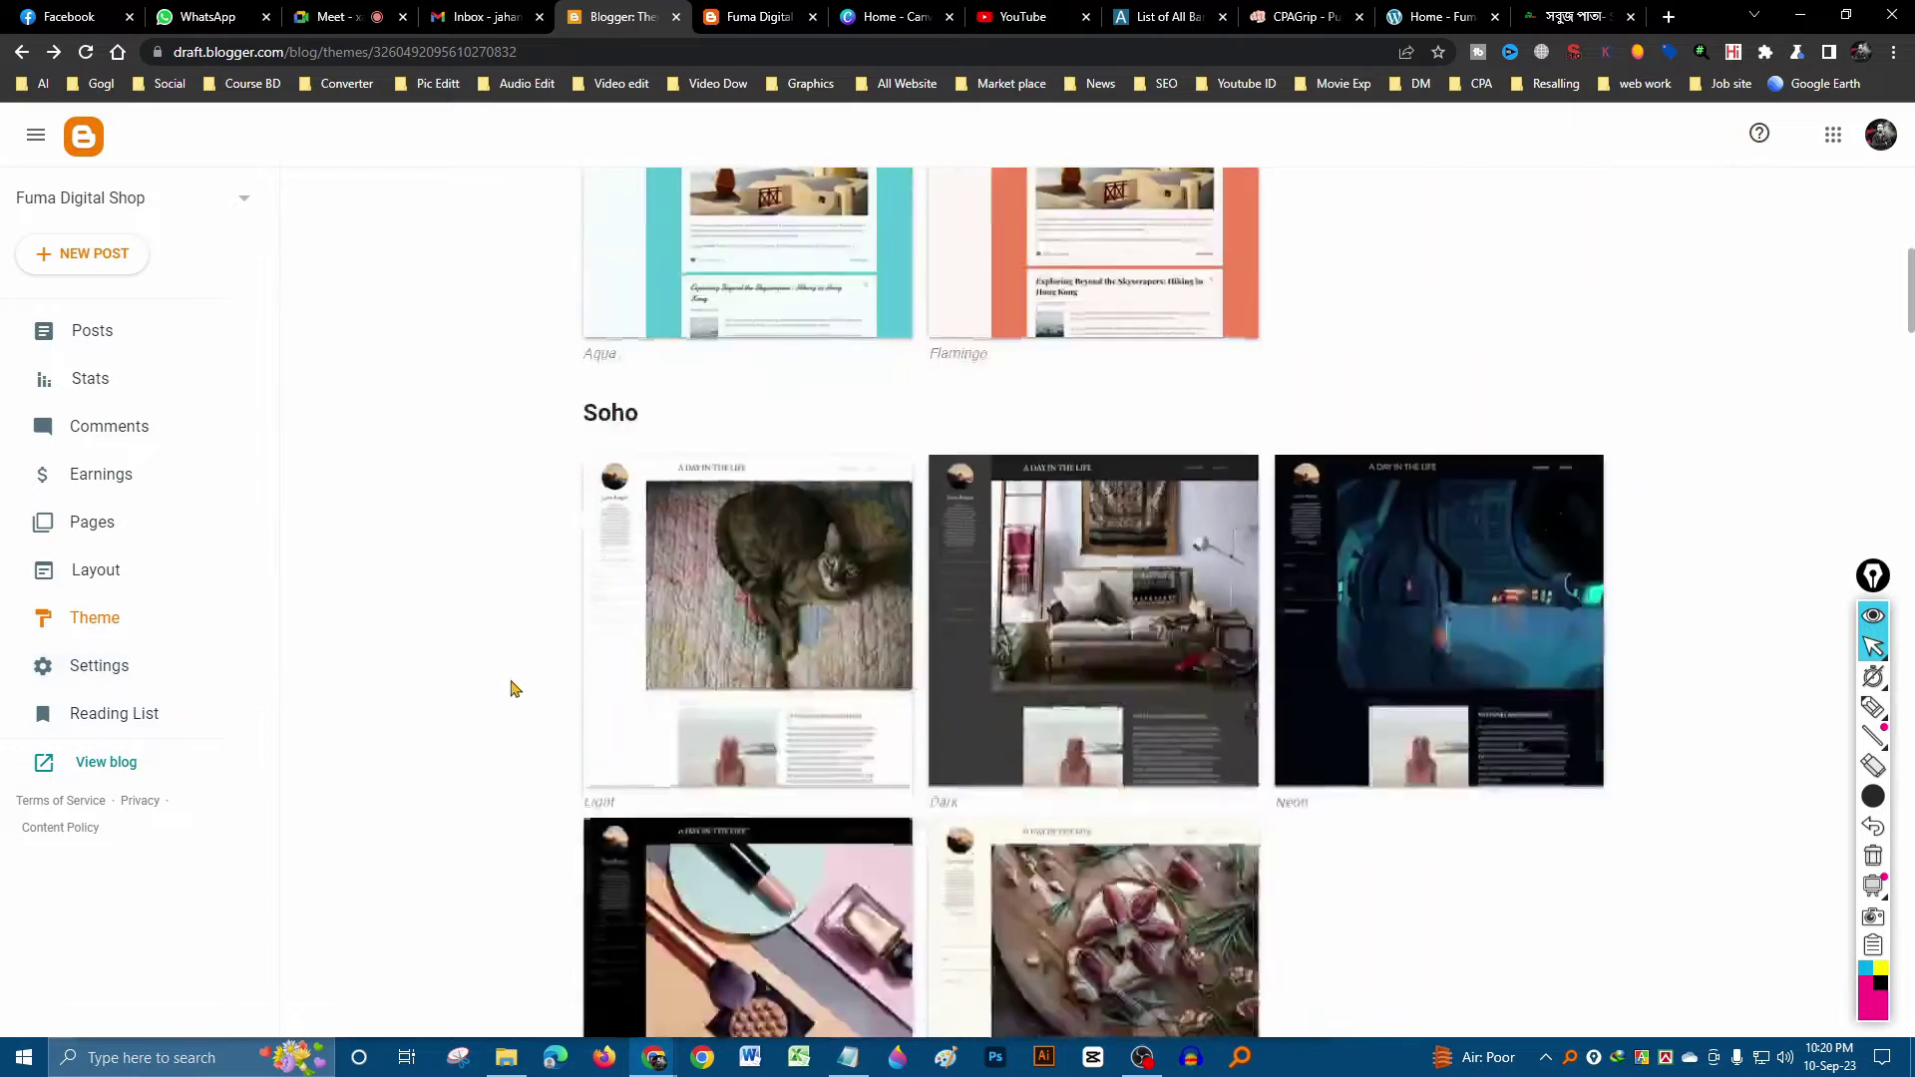
pyautogui.scroll(8, 511, 688)
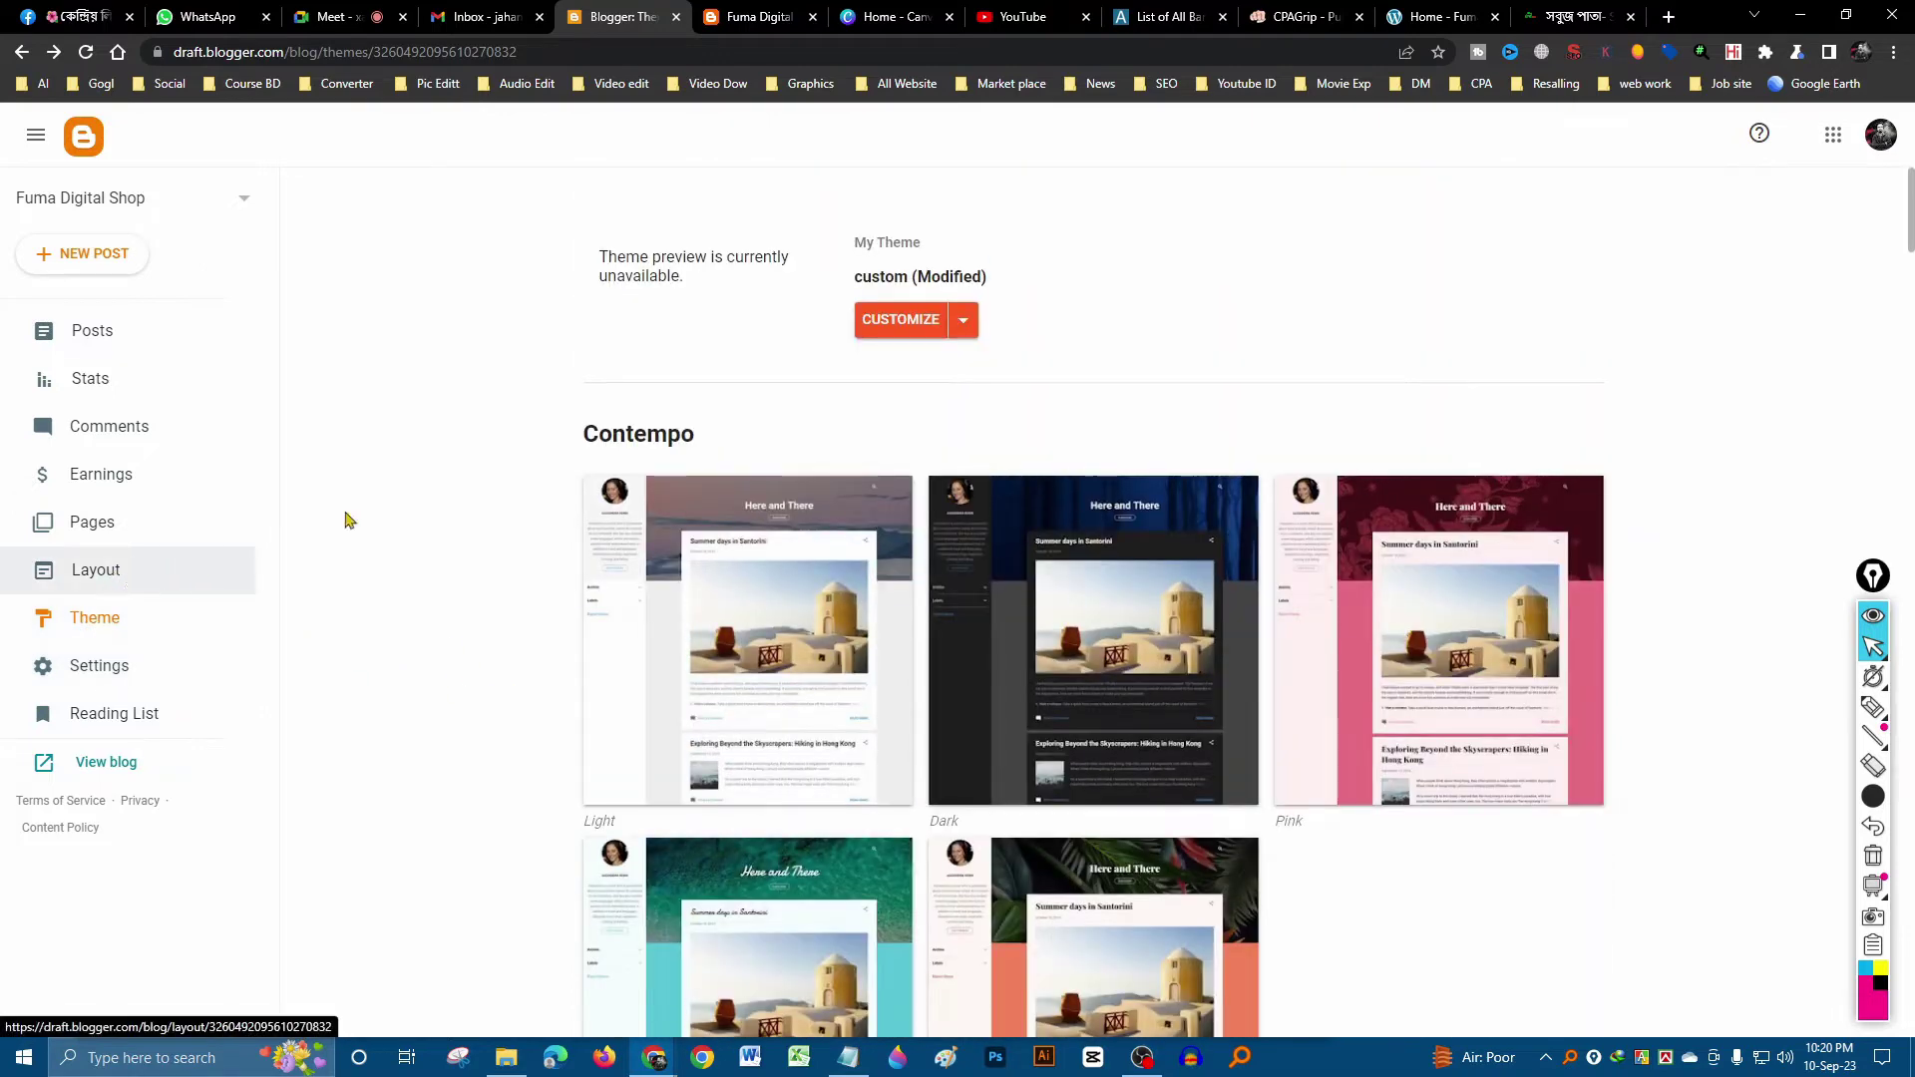
pyautogui.click(758, 17)
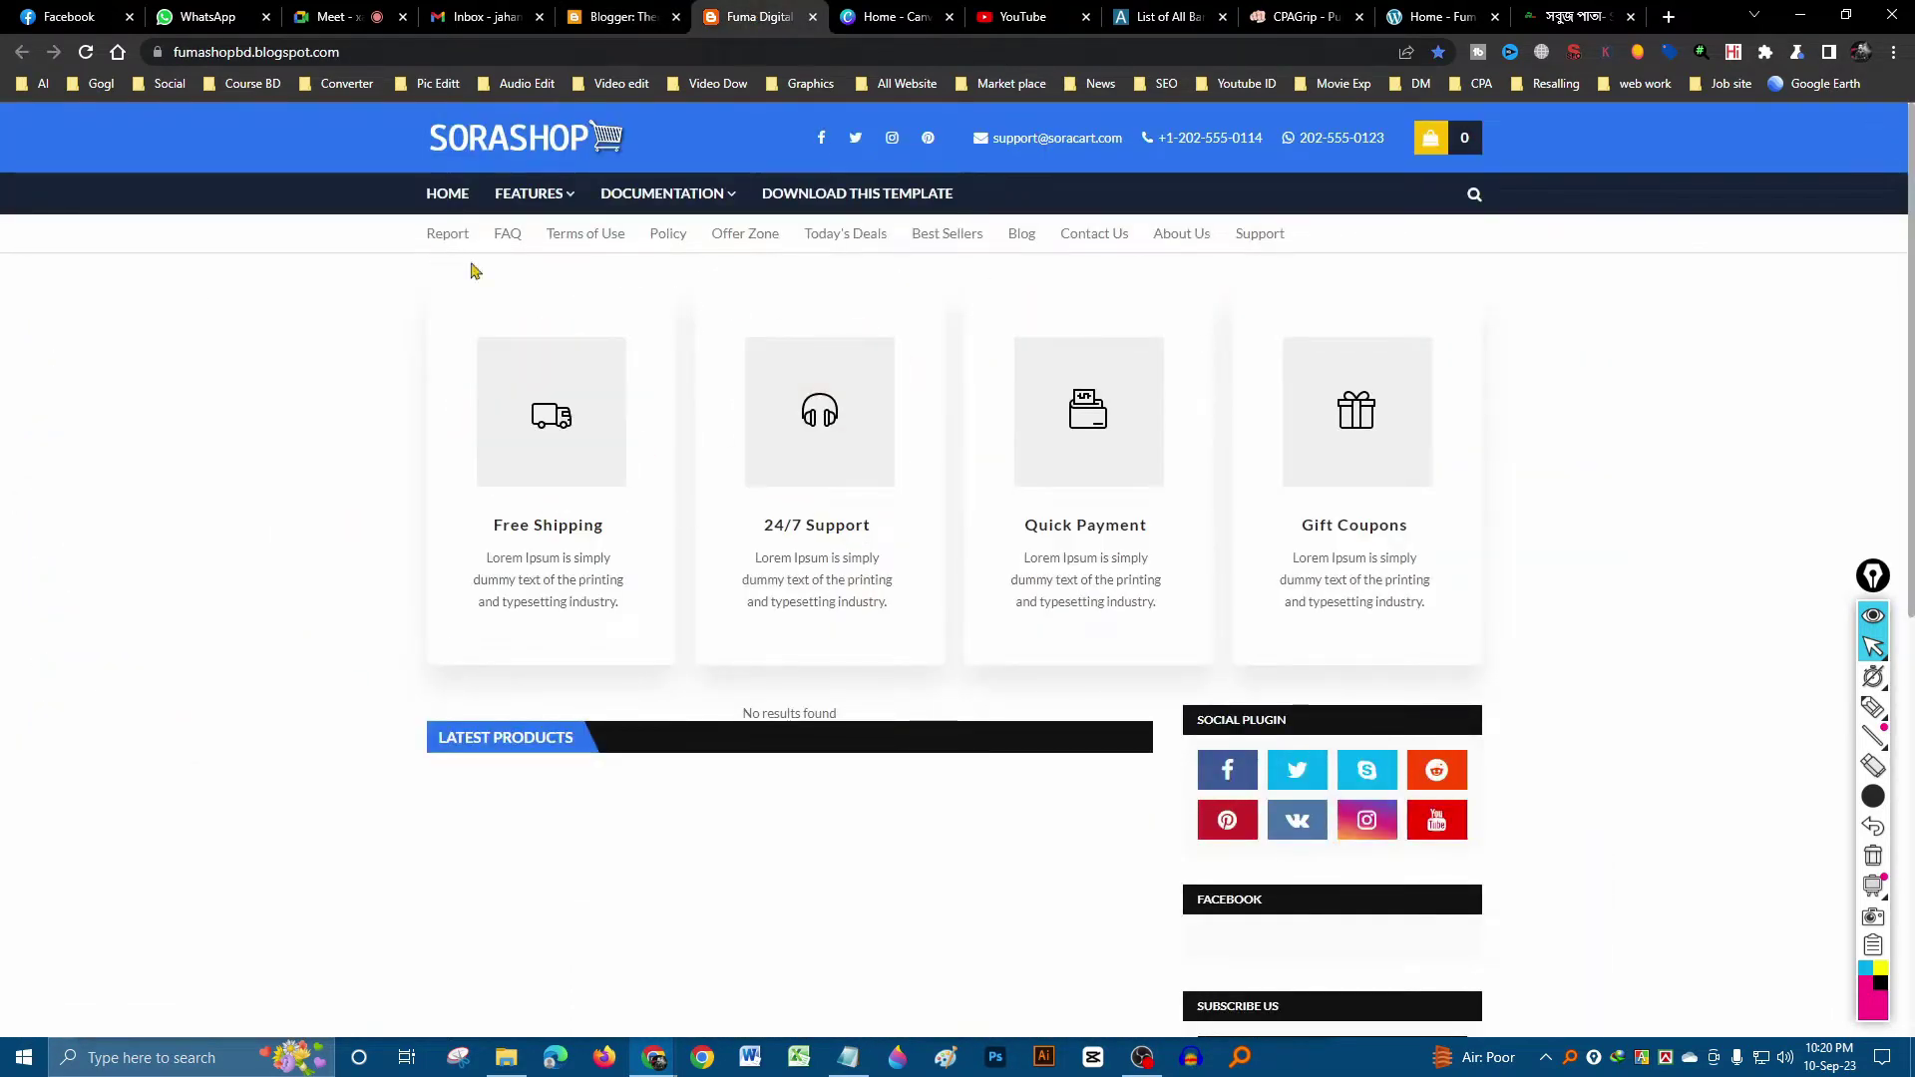
# - Open the Fuma Digital Shop blog's Layout page and look over its theme gadget sections
pyautogui.click(619, 17)
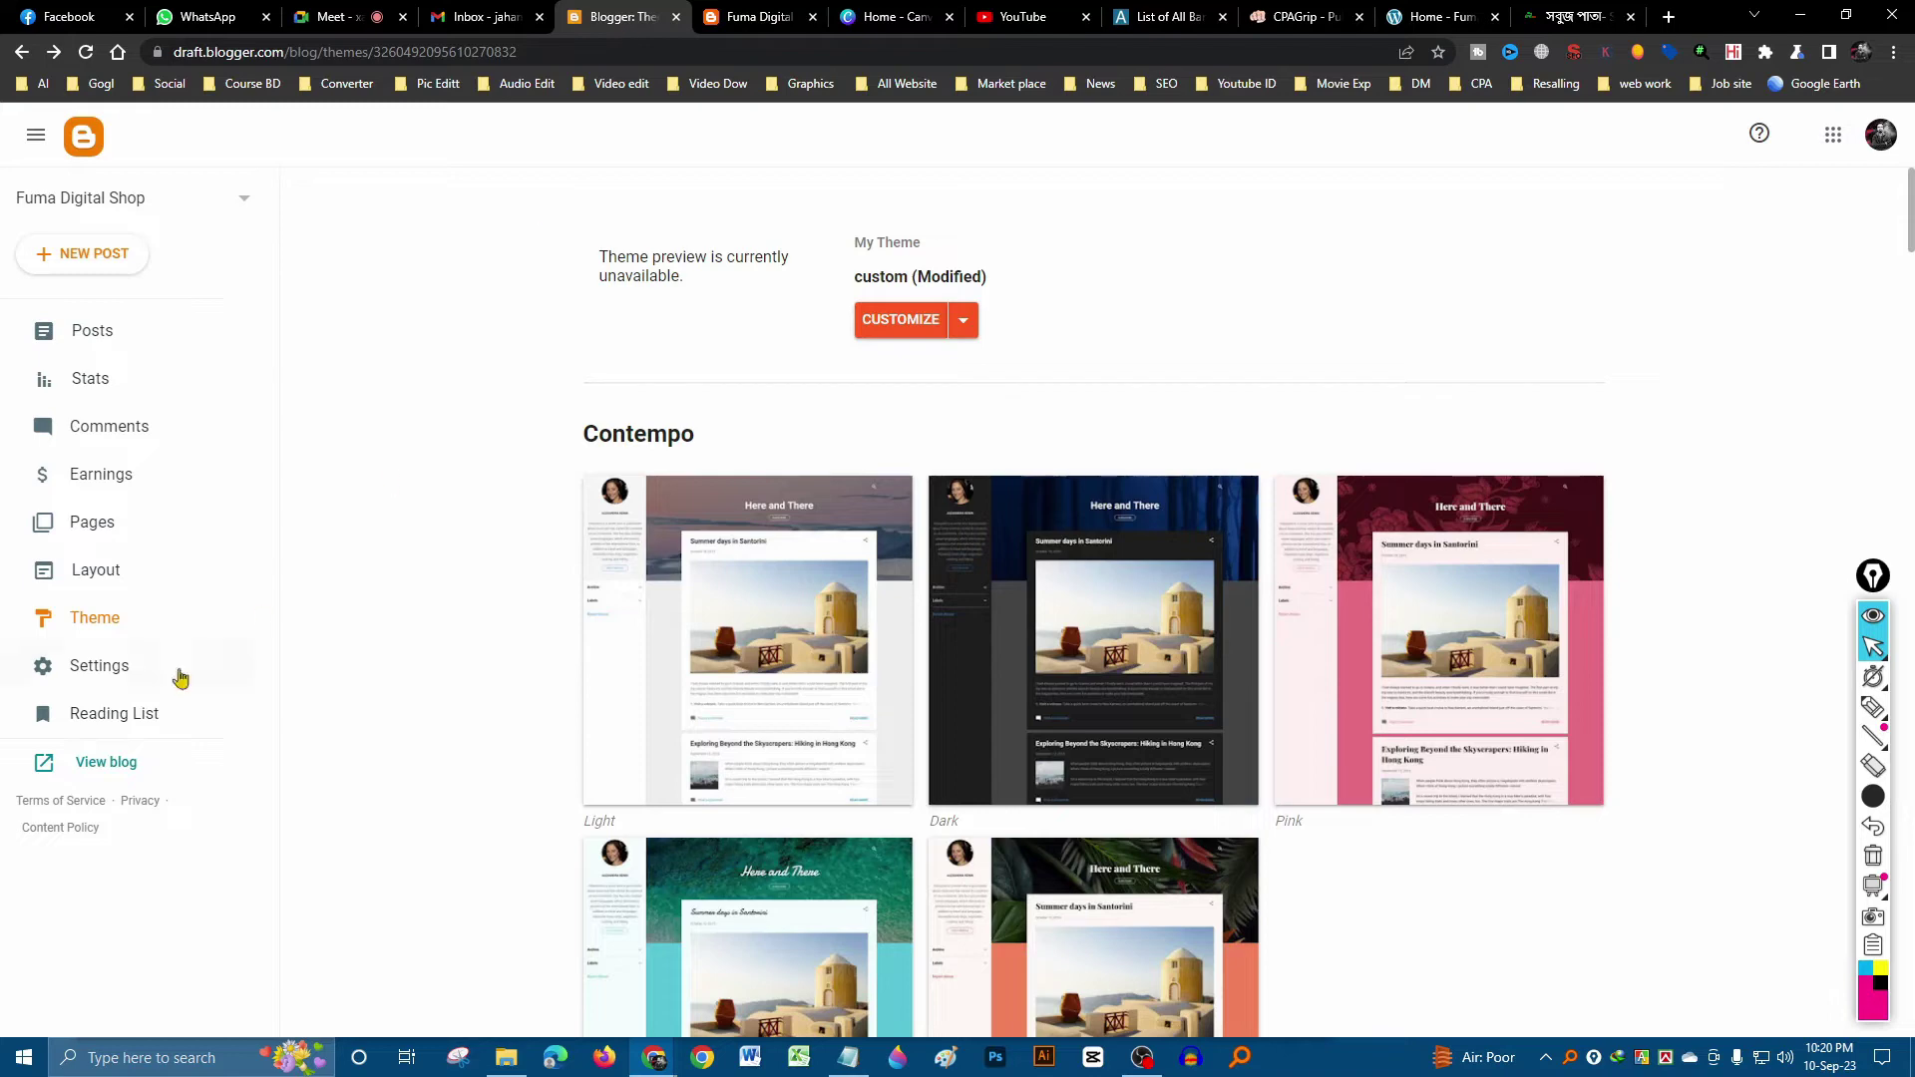
pyautogui.click(110, 579)
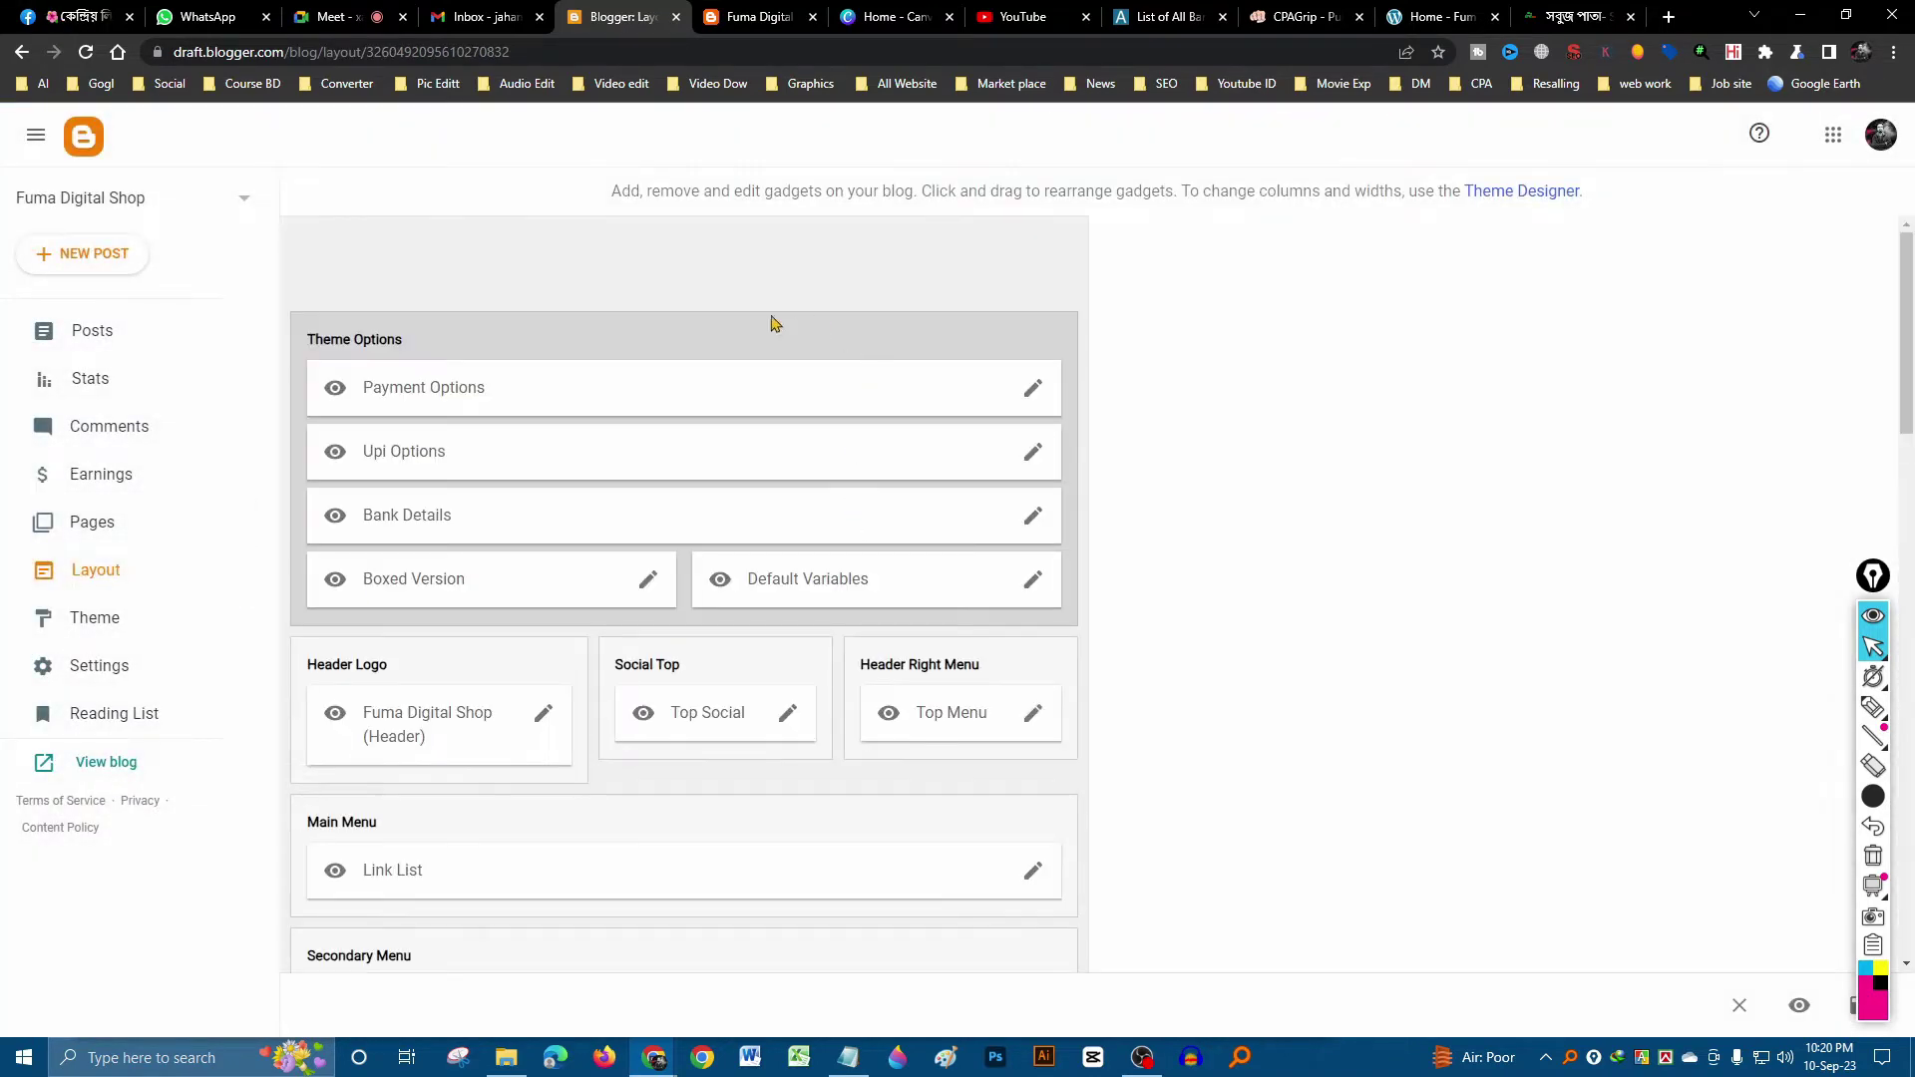
pyautogui.scroll(-5, 698, 648)
pyautogui.scroll(5, 706, 627)
# - Admit the waiting participant to the Google Meet call and return to the blog's Layout page
pyautogui.click(339, 17)
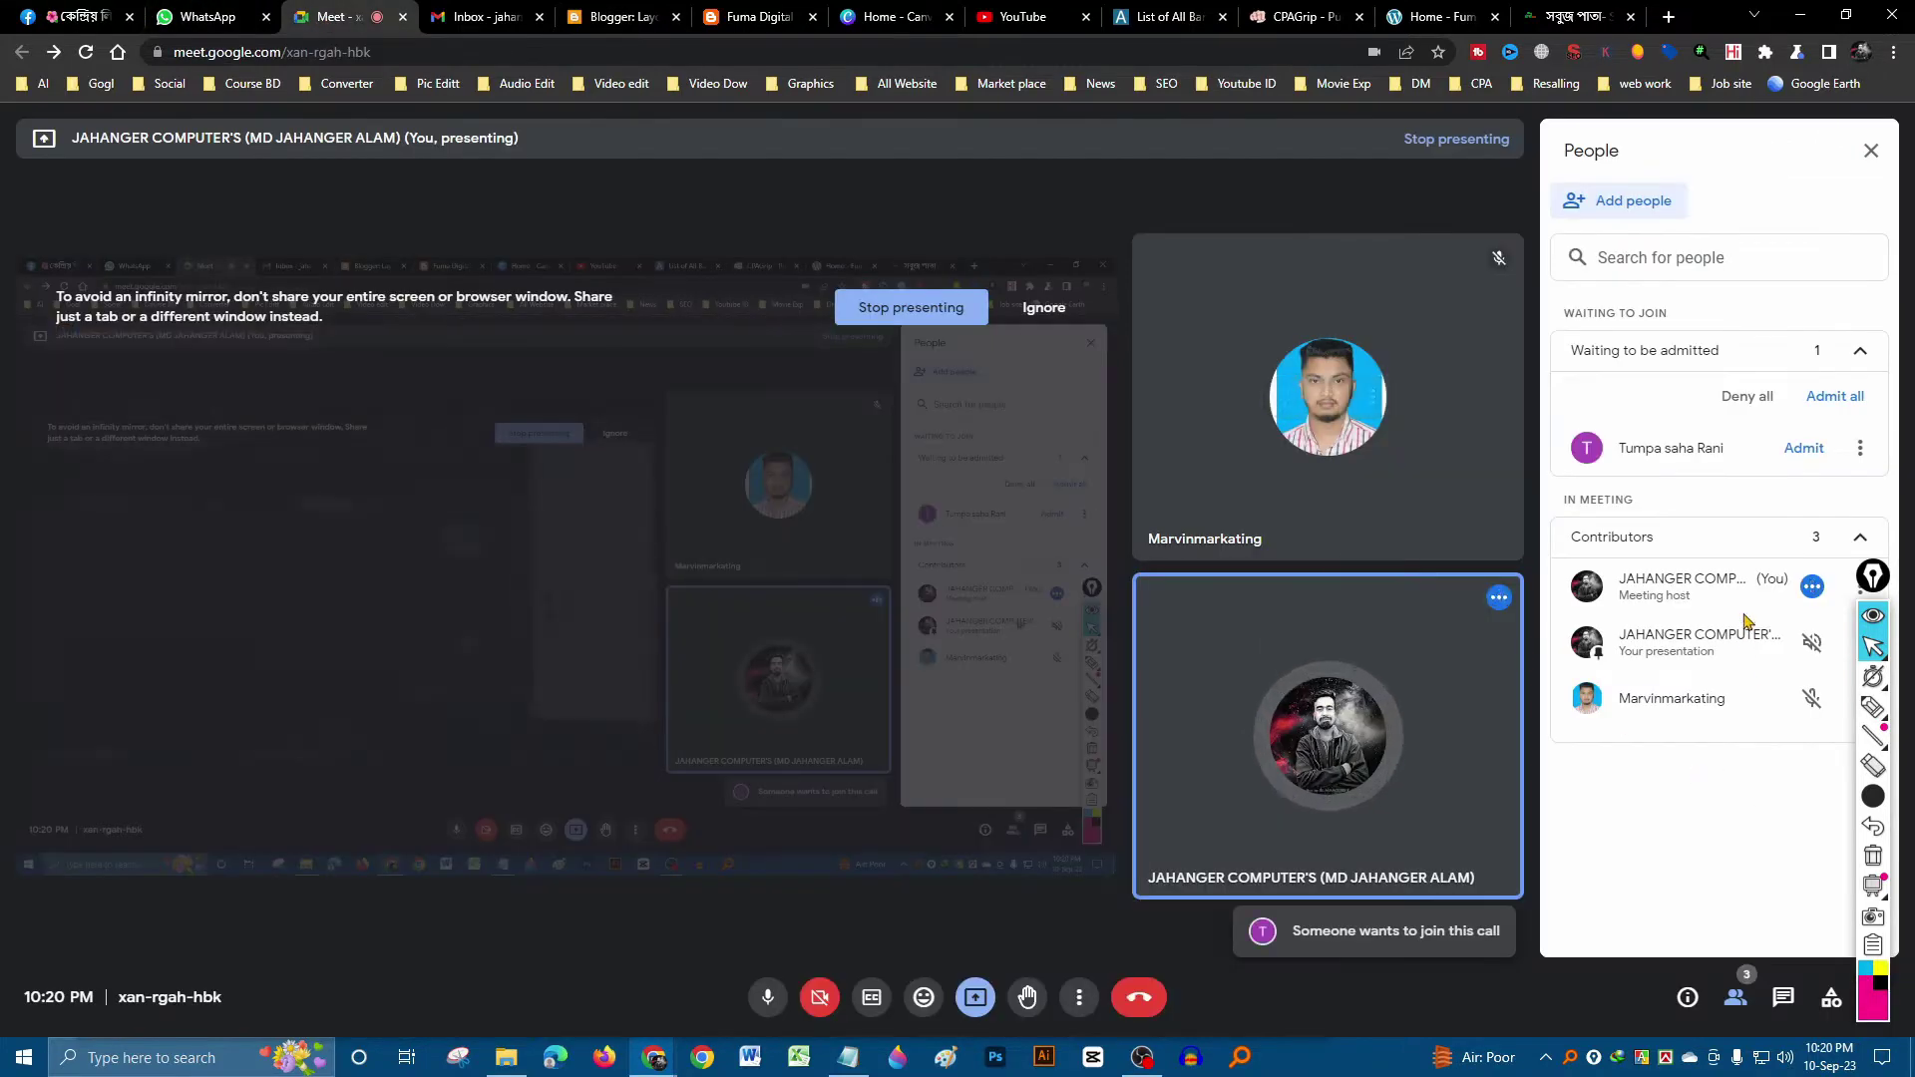
pyautogui.click(1801, 448)
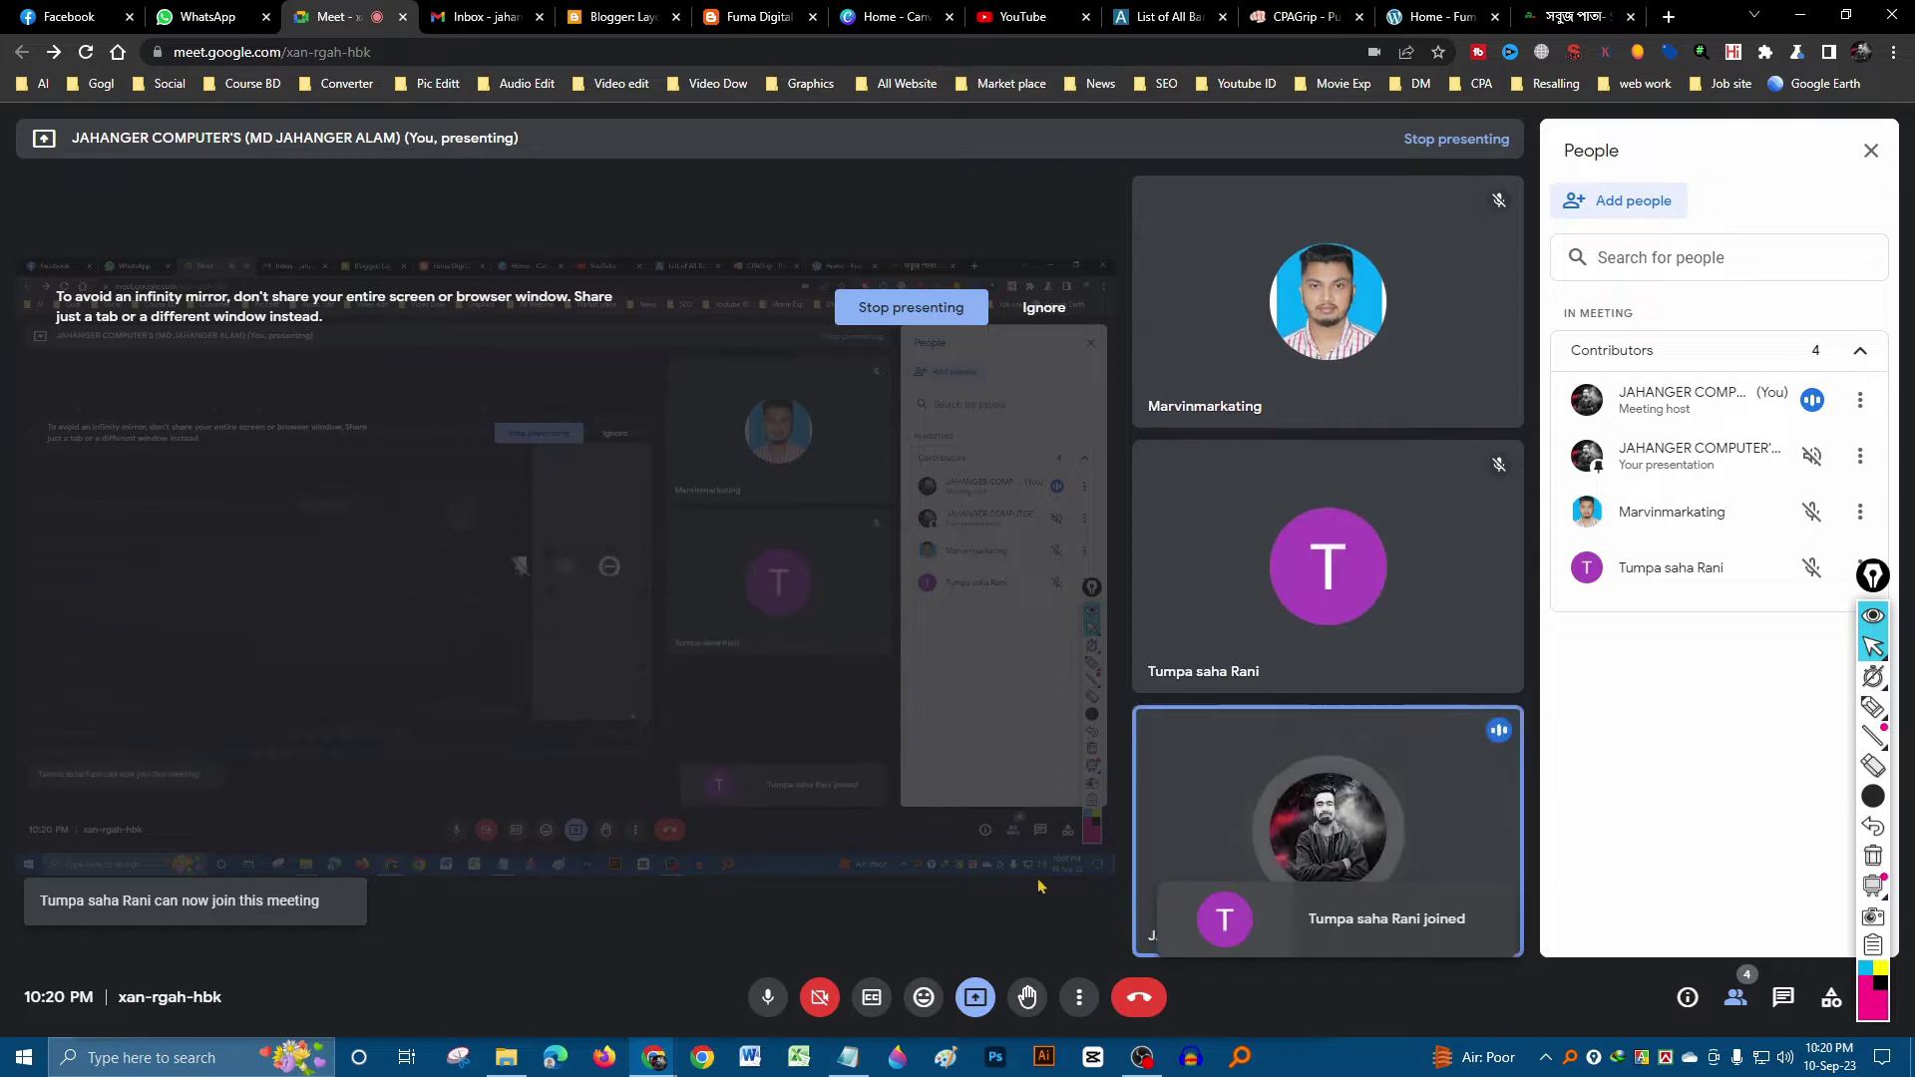
pyautogui.click(755, 17)
pyautogui.click(605, 28)
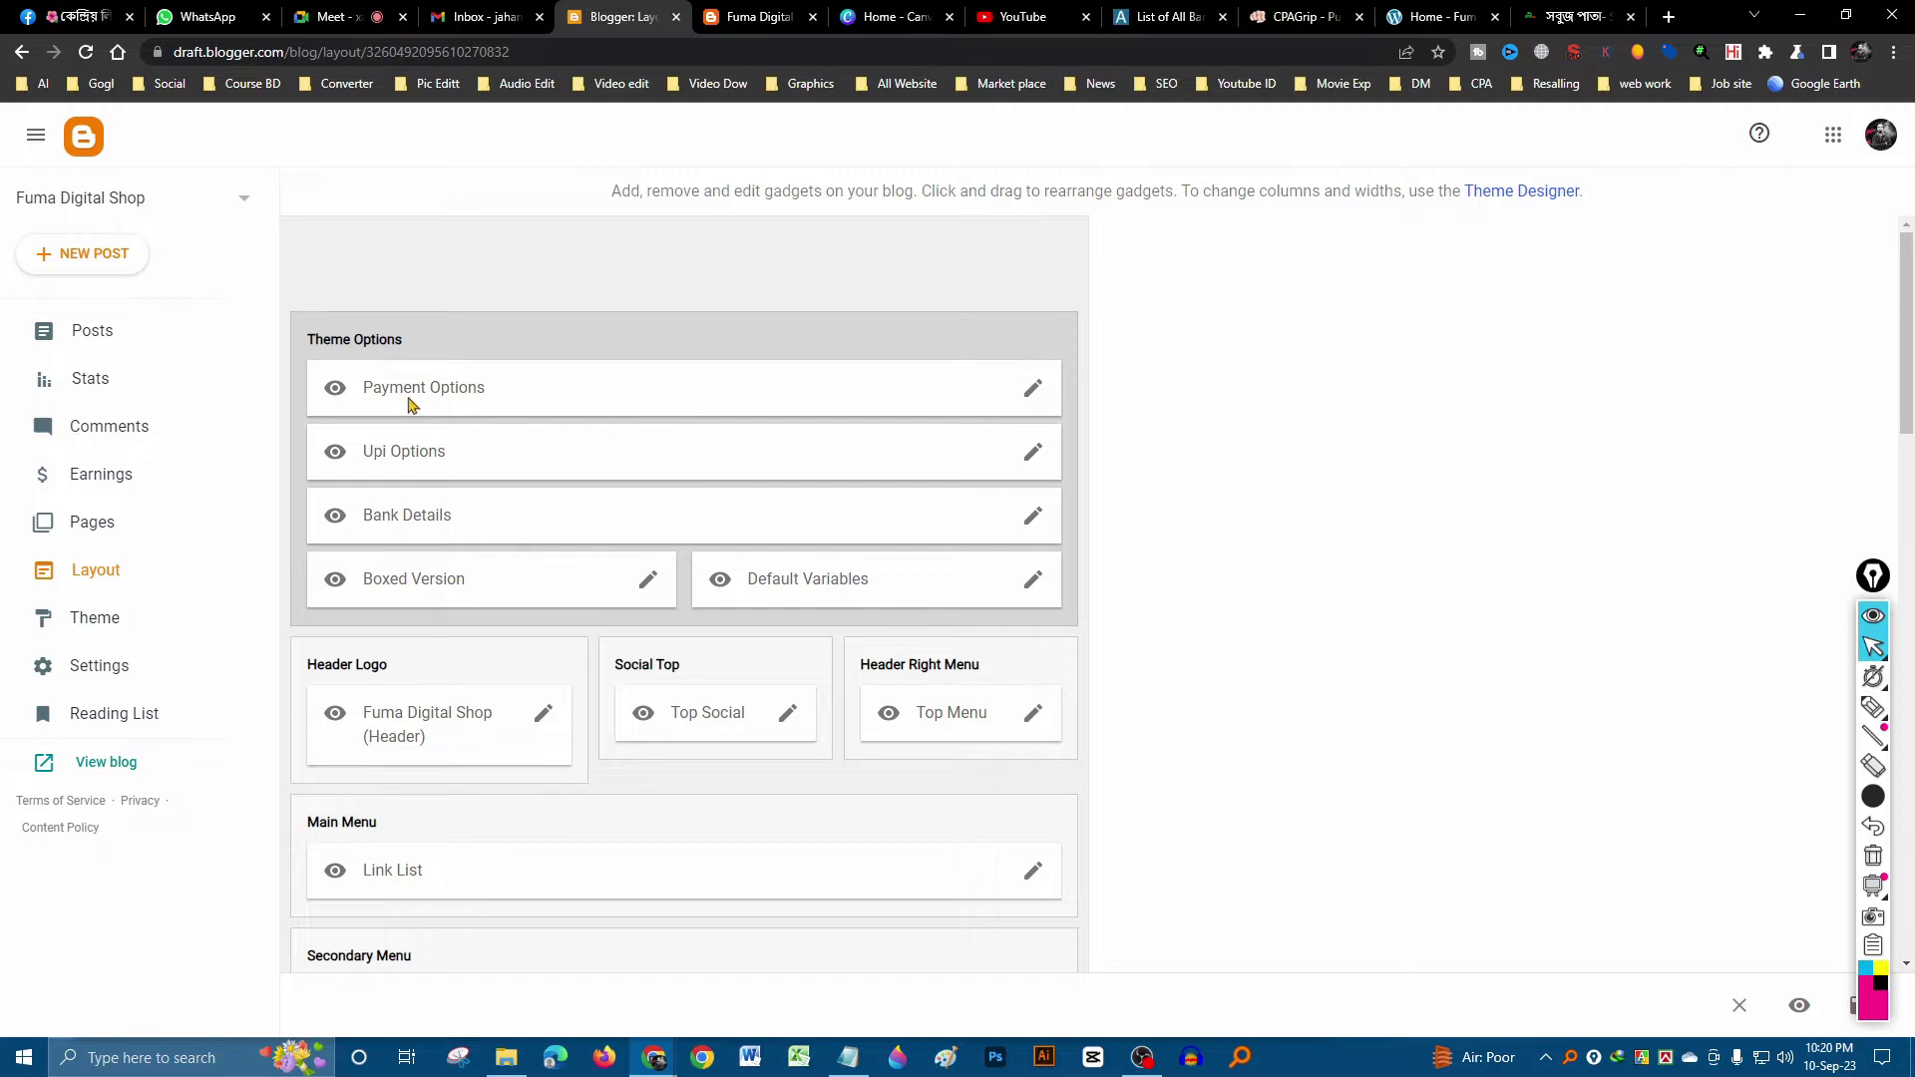
# - Compare the layout's Theme Options, Header Logo, Social Top and Header Right Menu sections with the live Fuma Digital Shop header
pyautogui.click(791, 14)
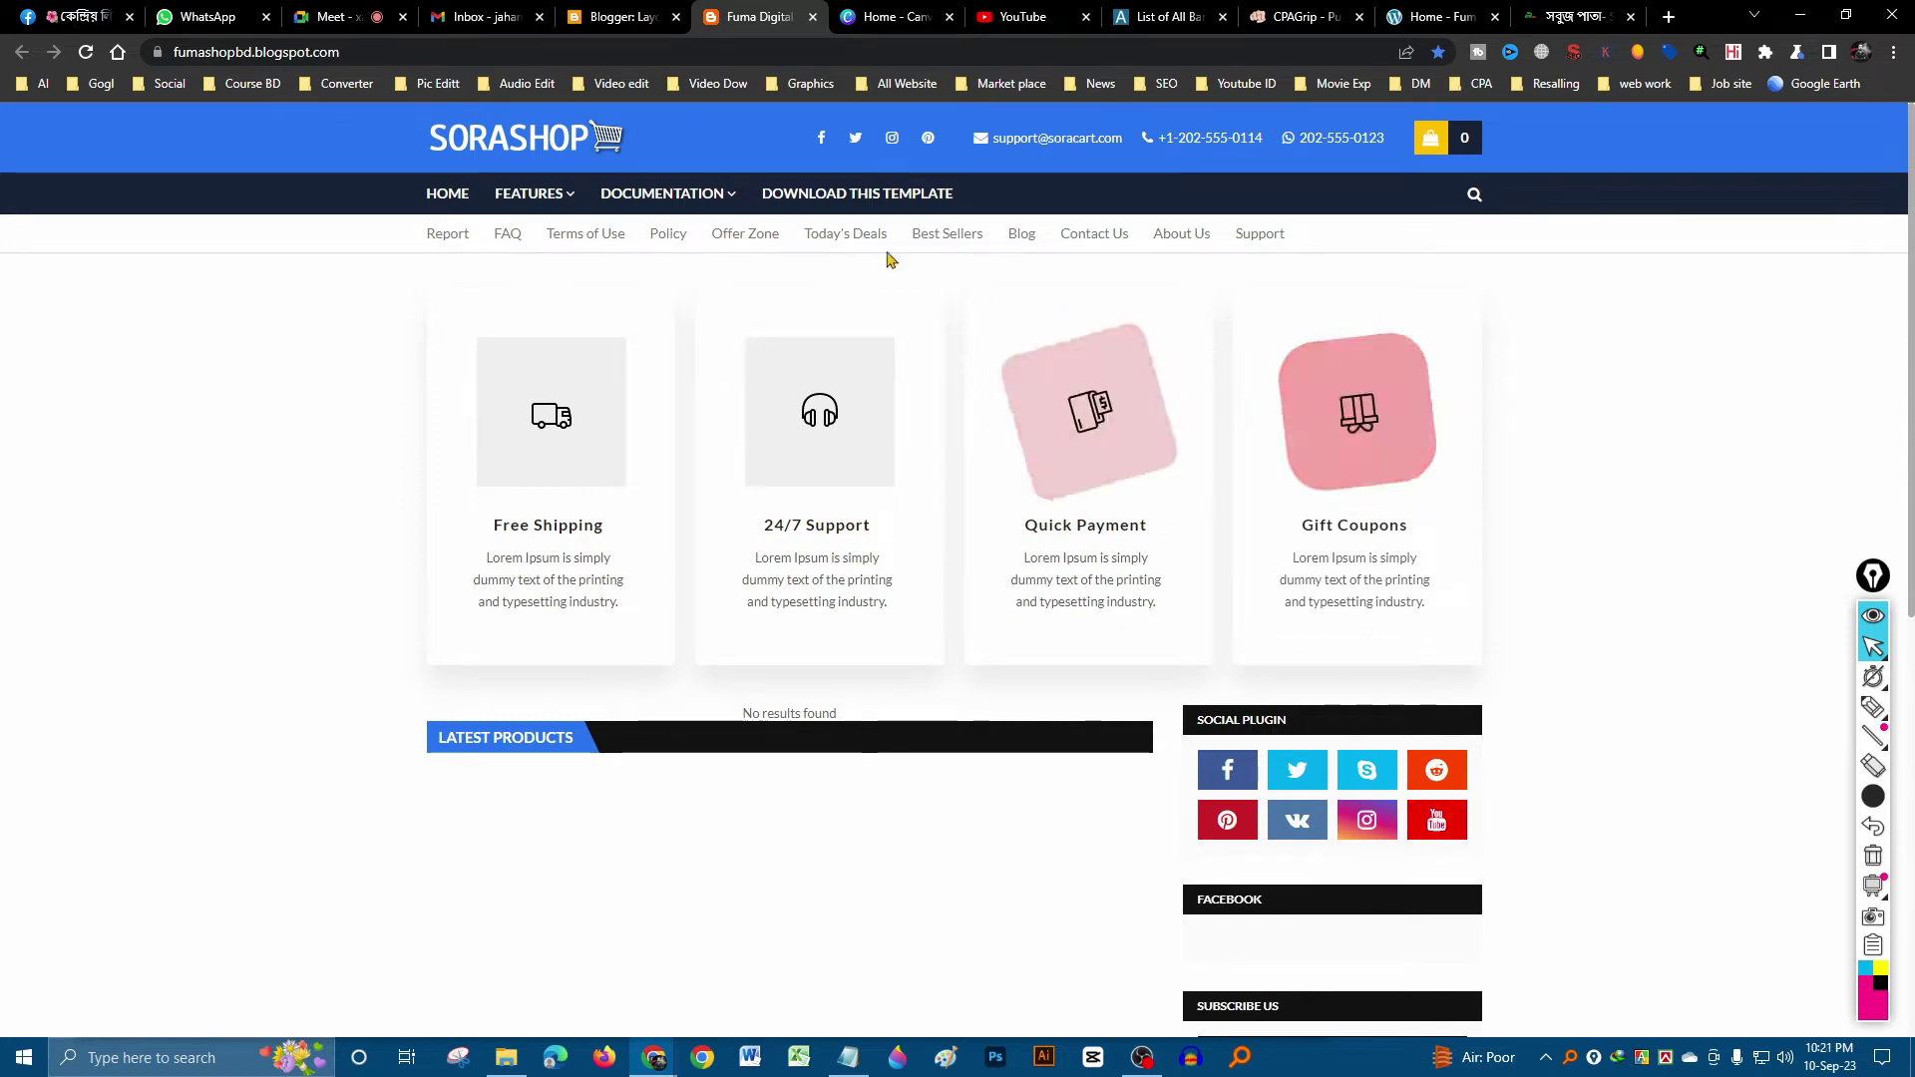
pyautogui.click(637, 17)
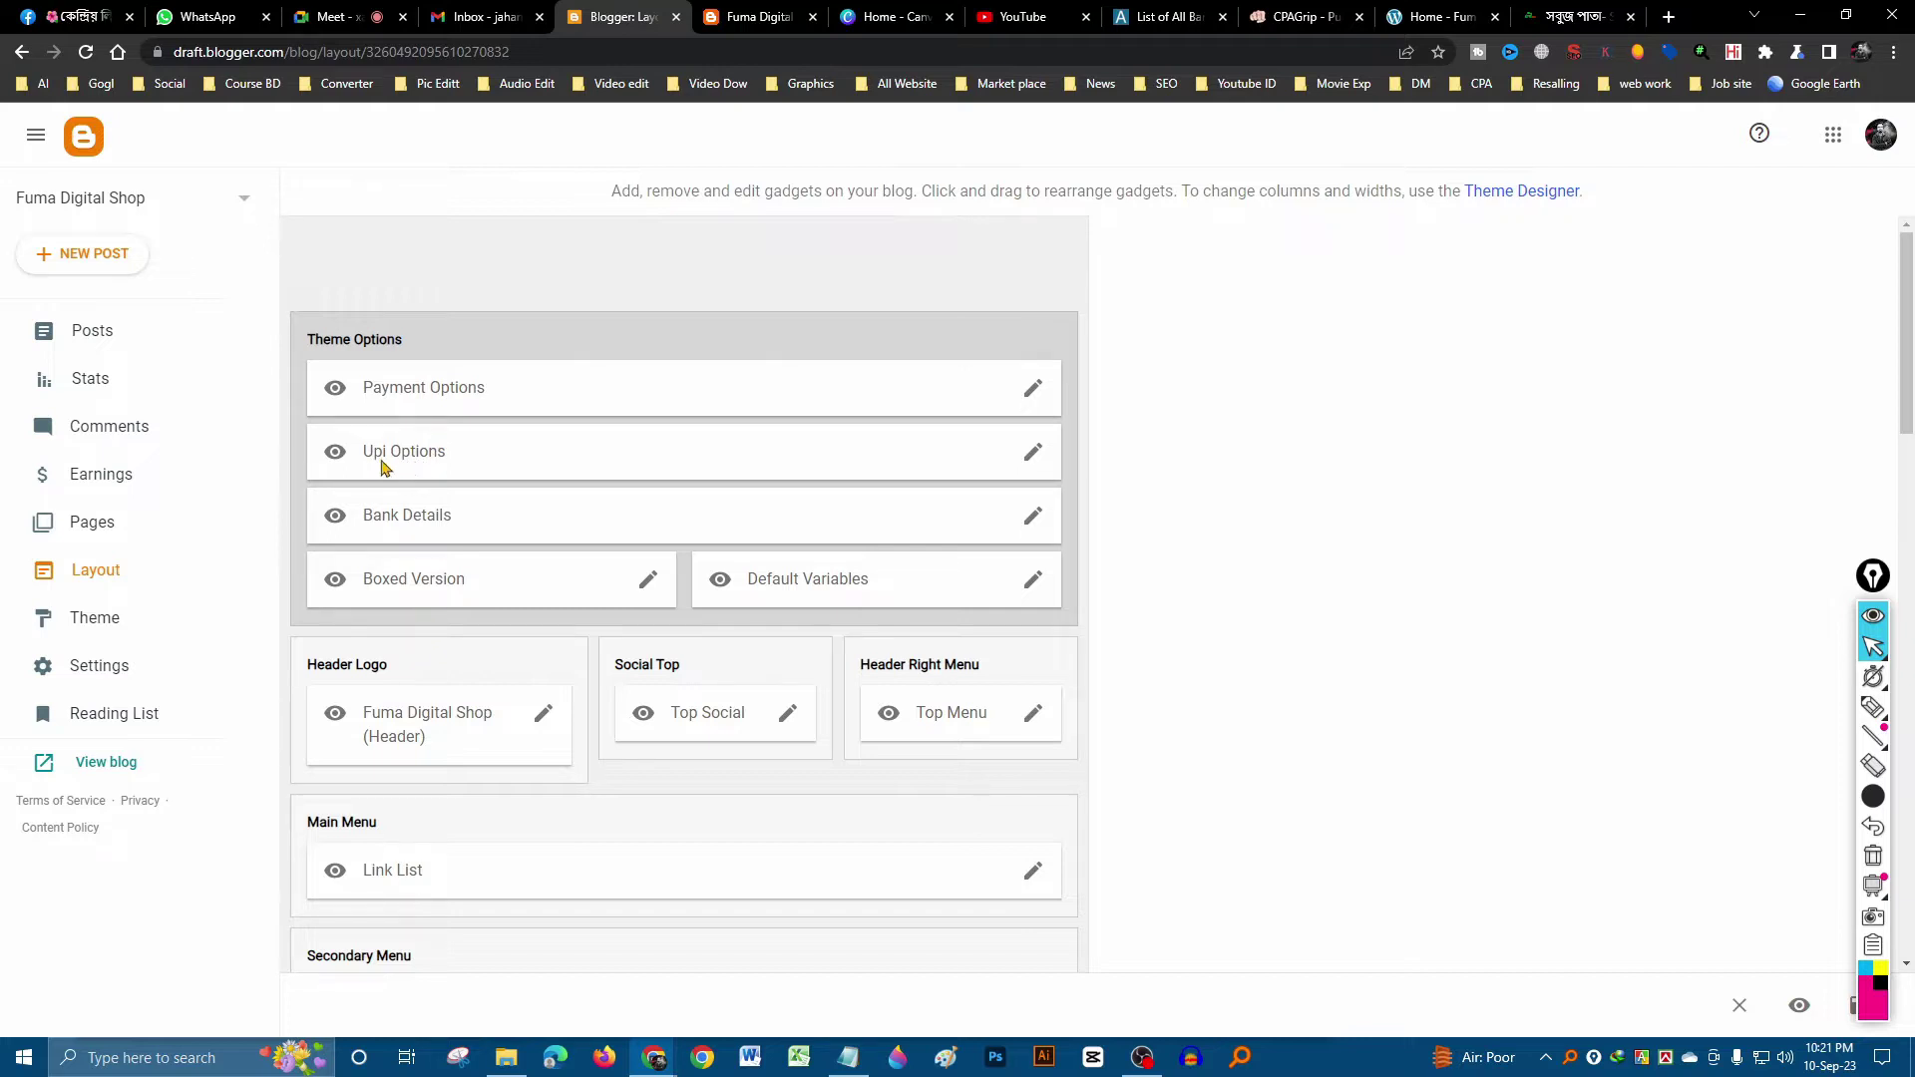
pyautogui.click(755, 17)
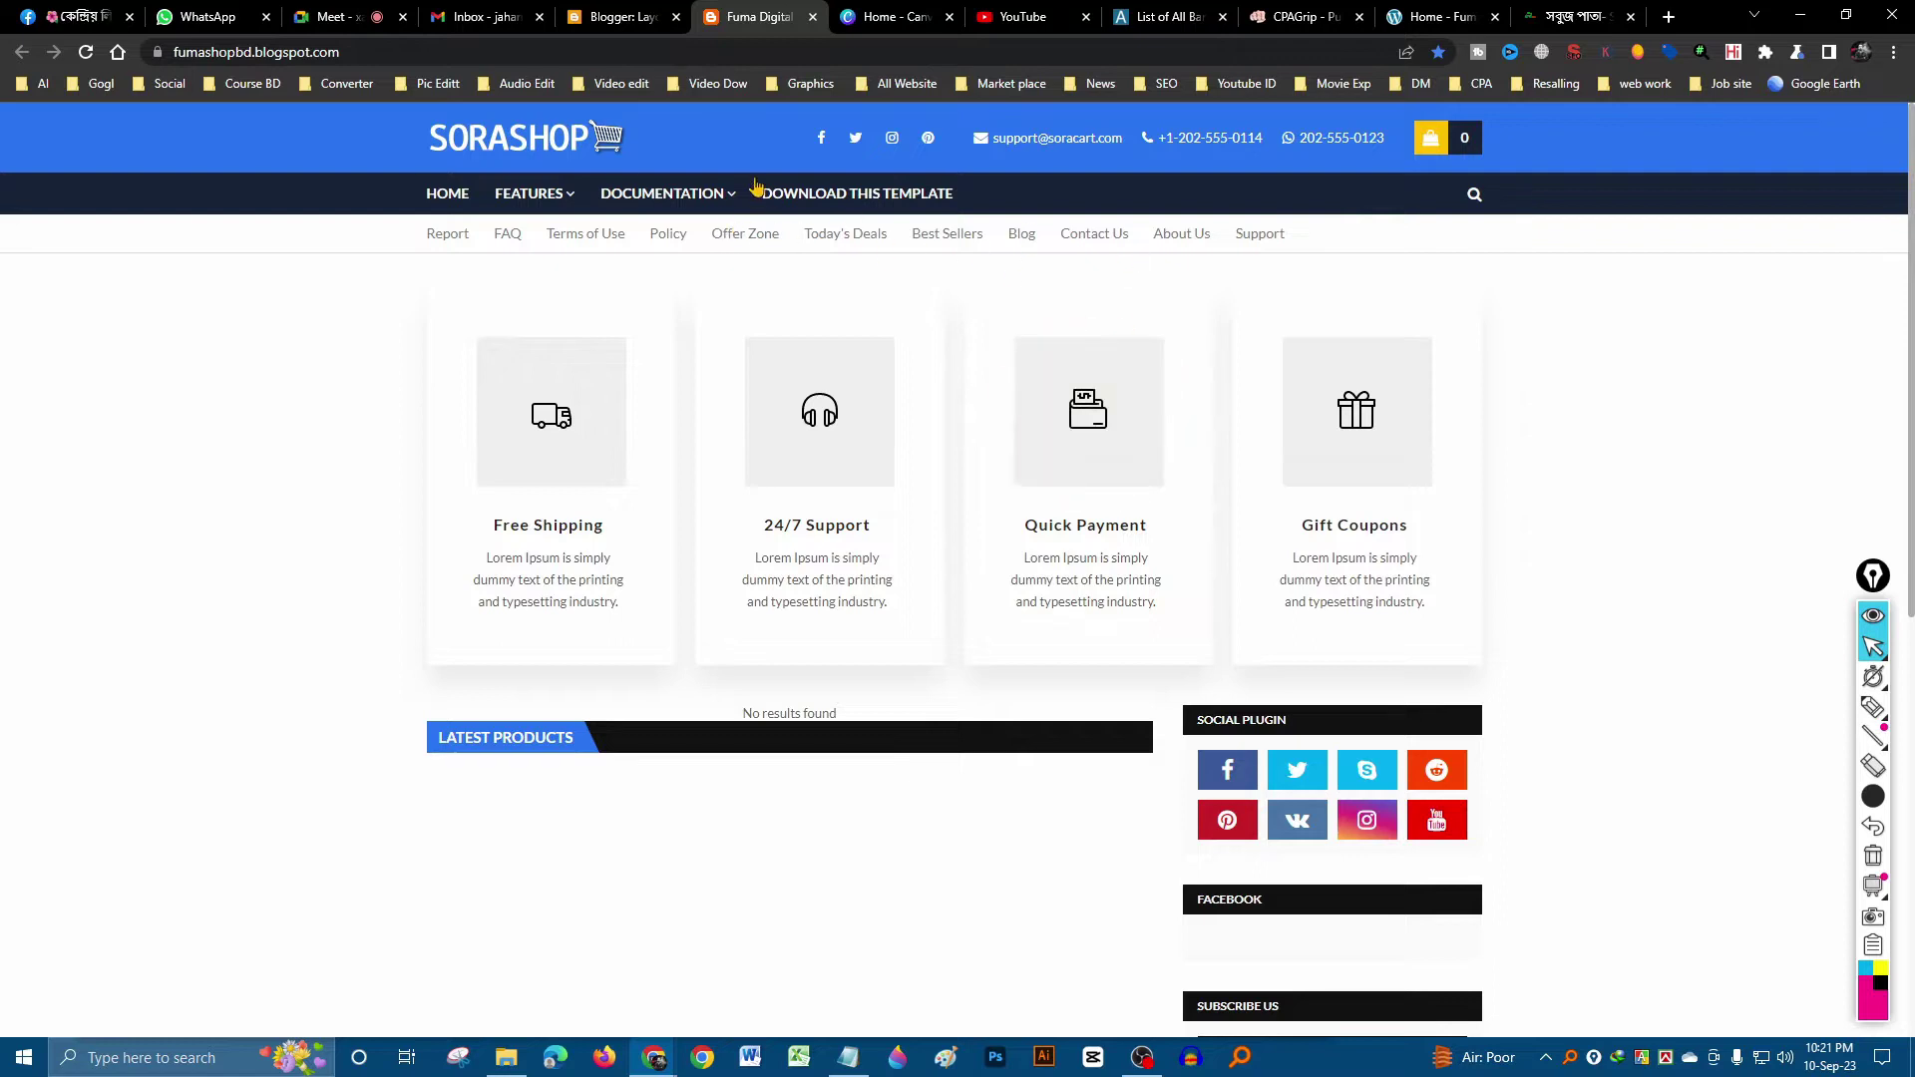
pyautogui.click(638, 12)
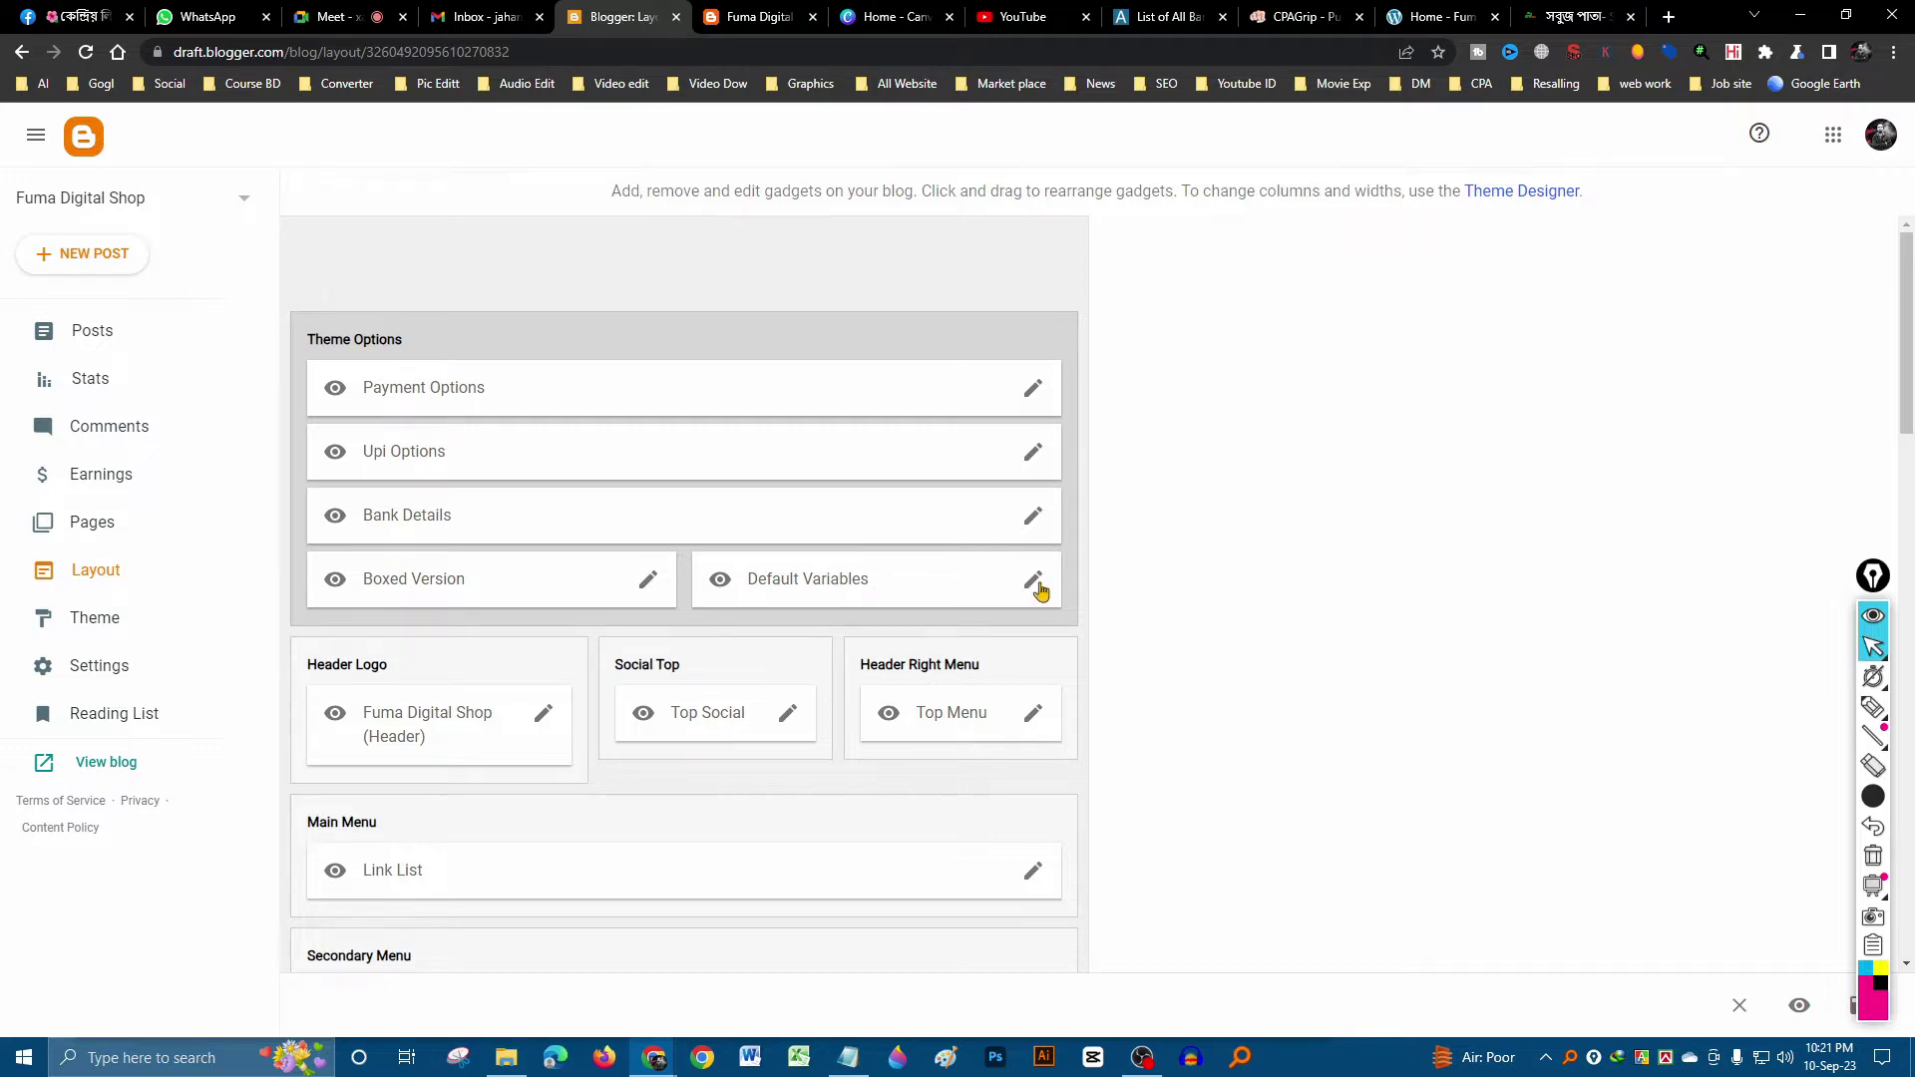
pyautogui.click(758, 16)
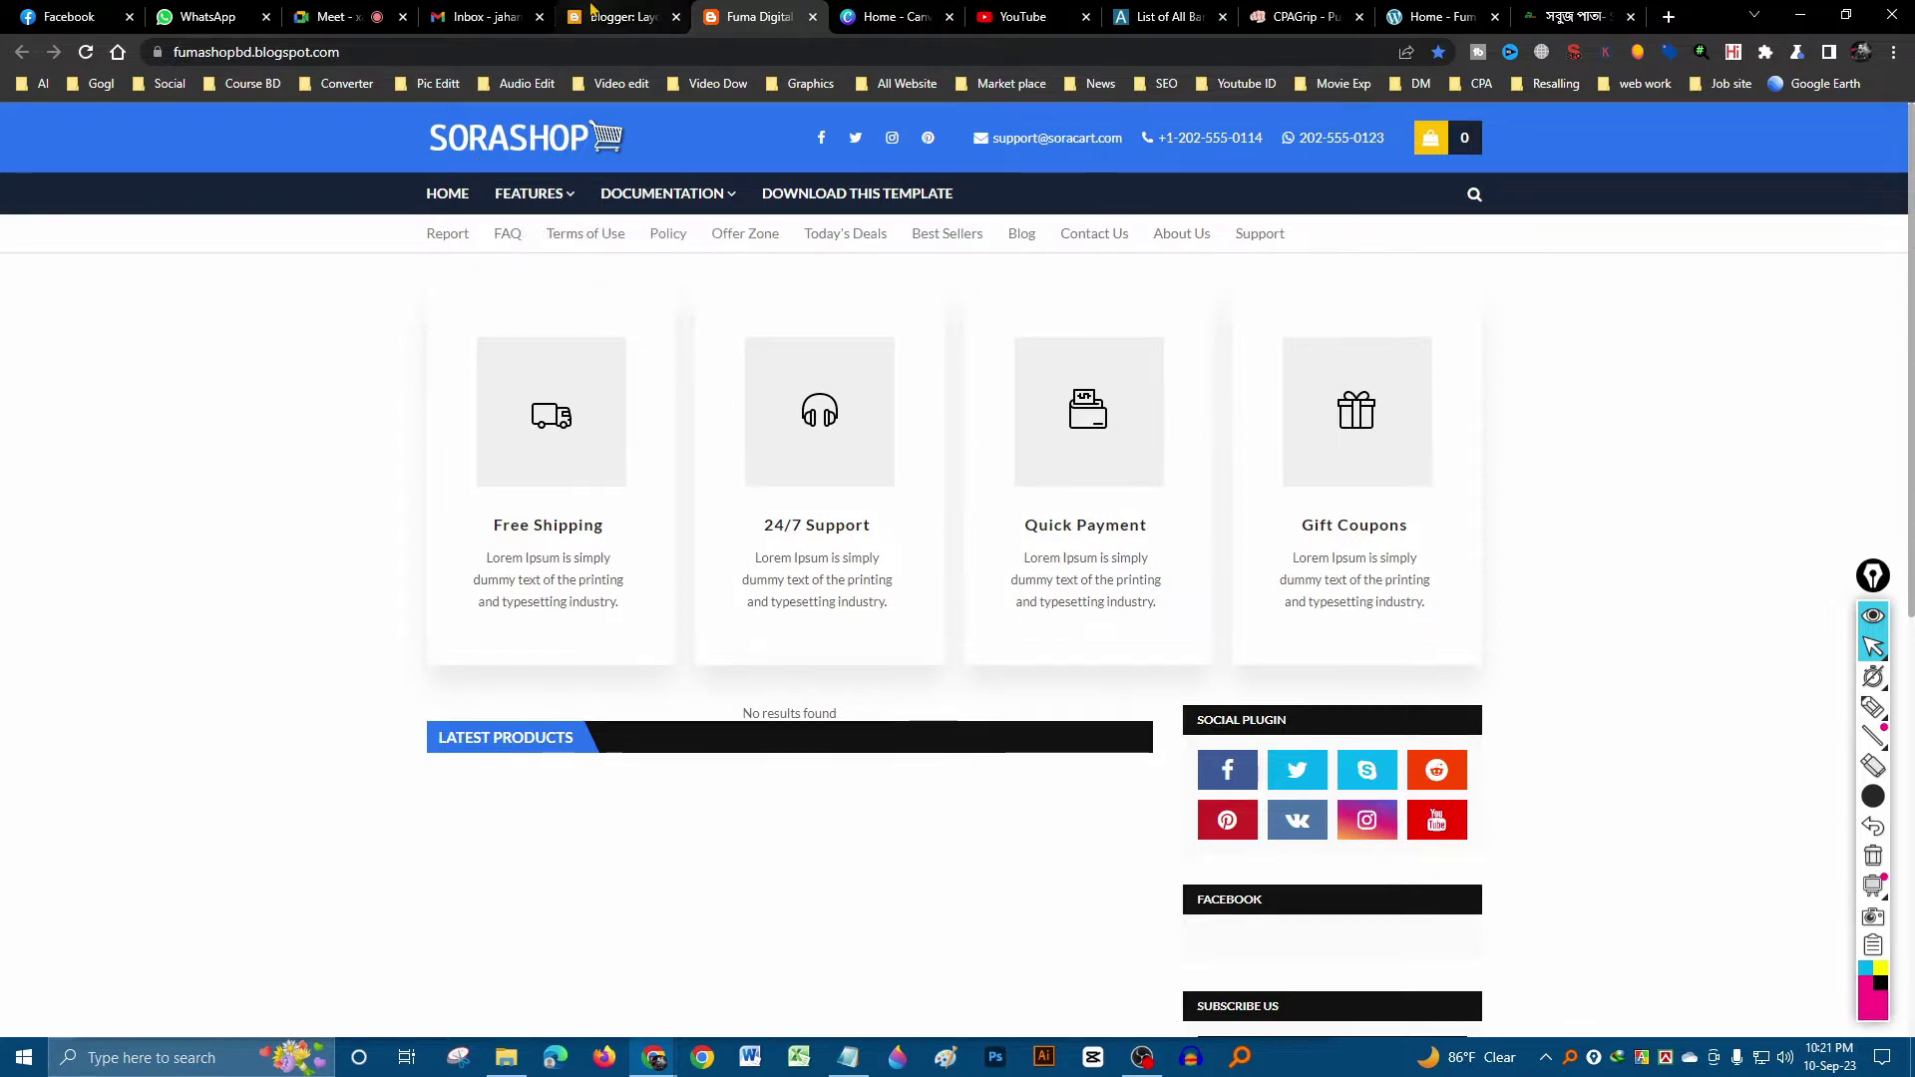
pyautogui.click(618, 16)
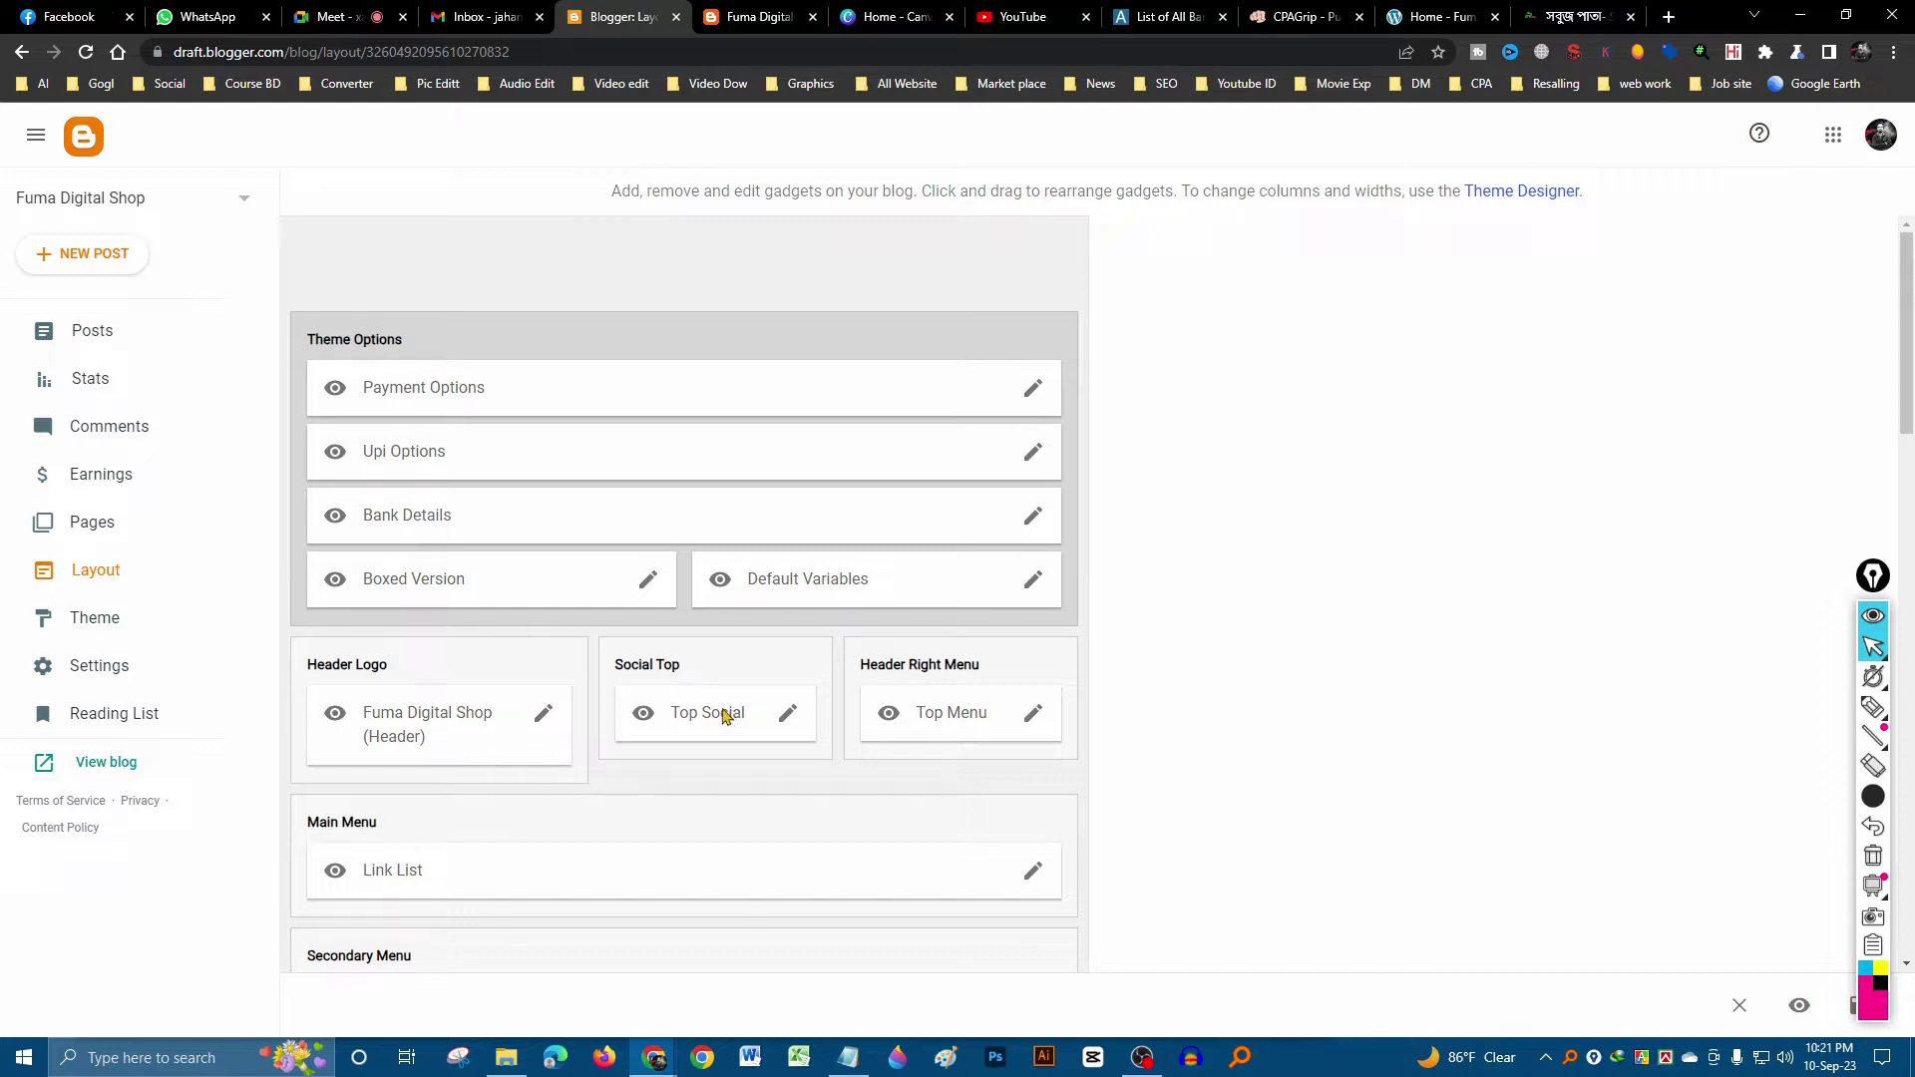
pyautogui.click(758, 16)
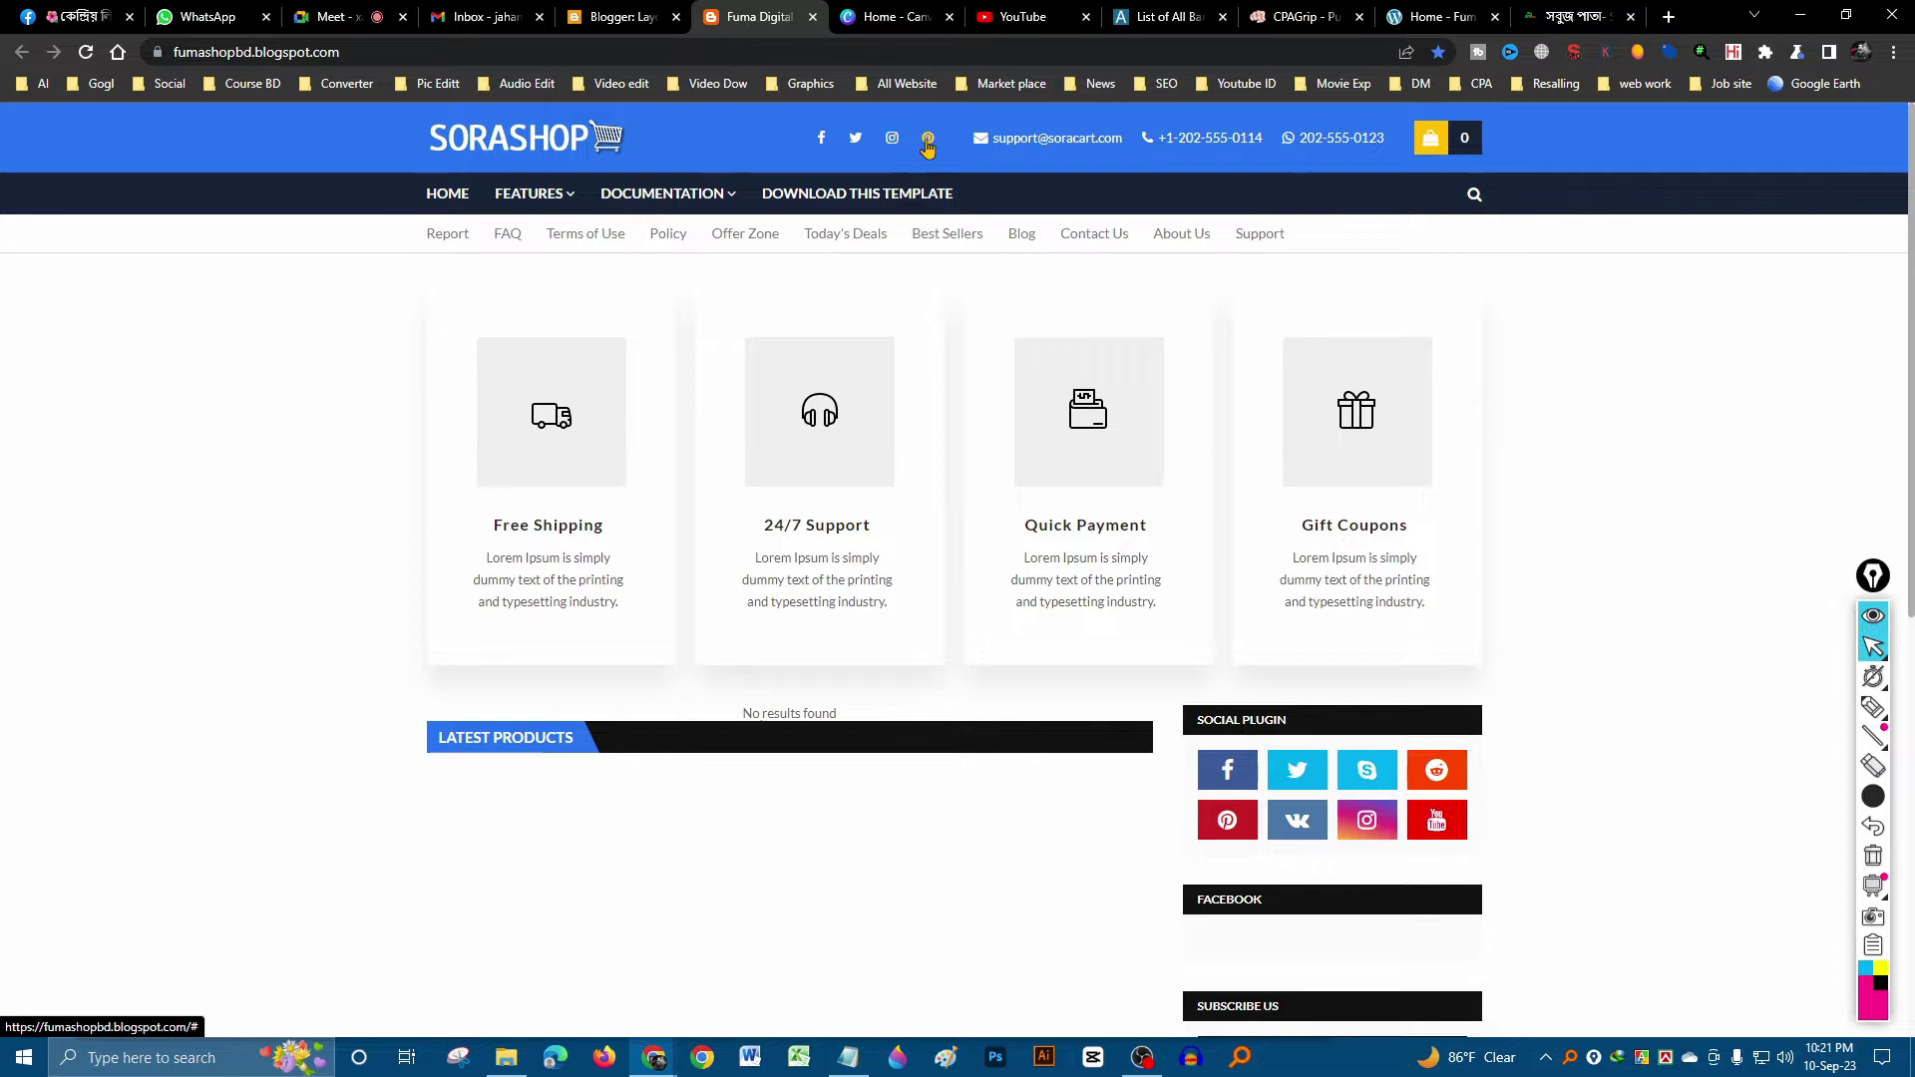
pyautogui.hotkey('ctrl', 'shift', 'Tab')
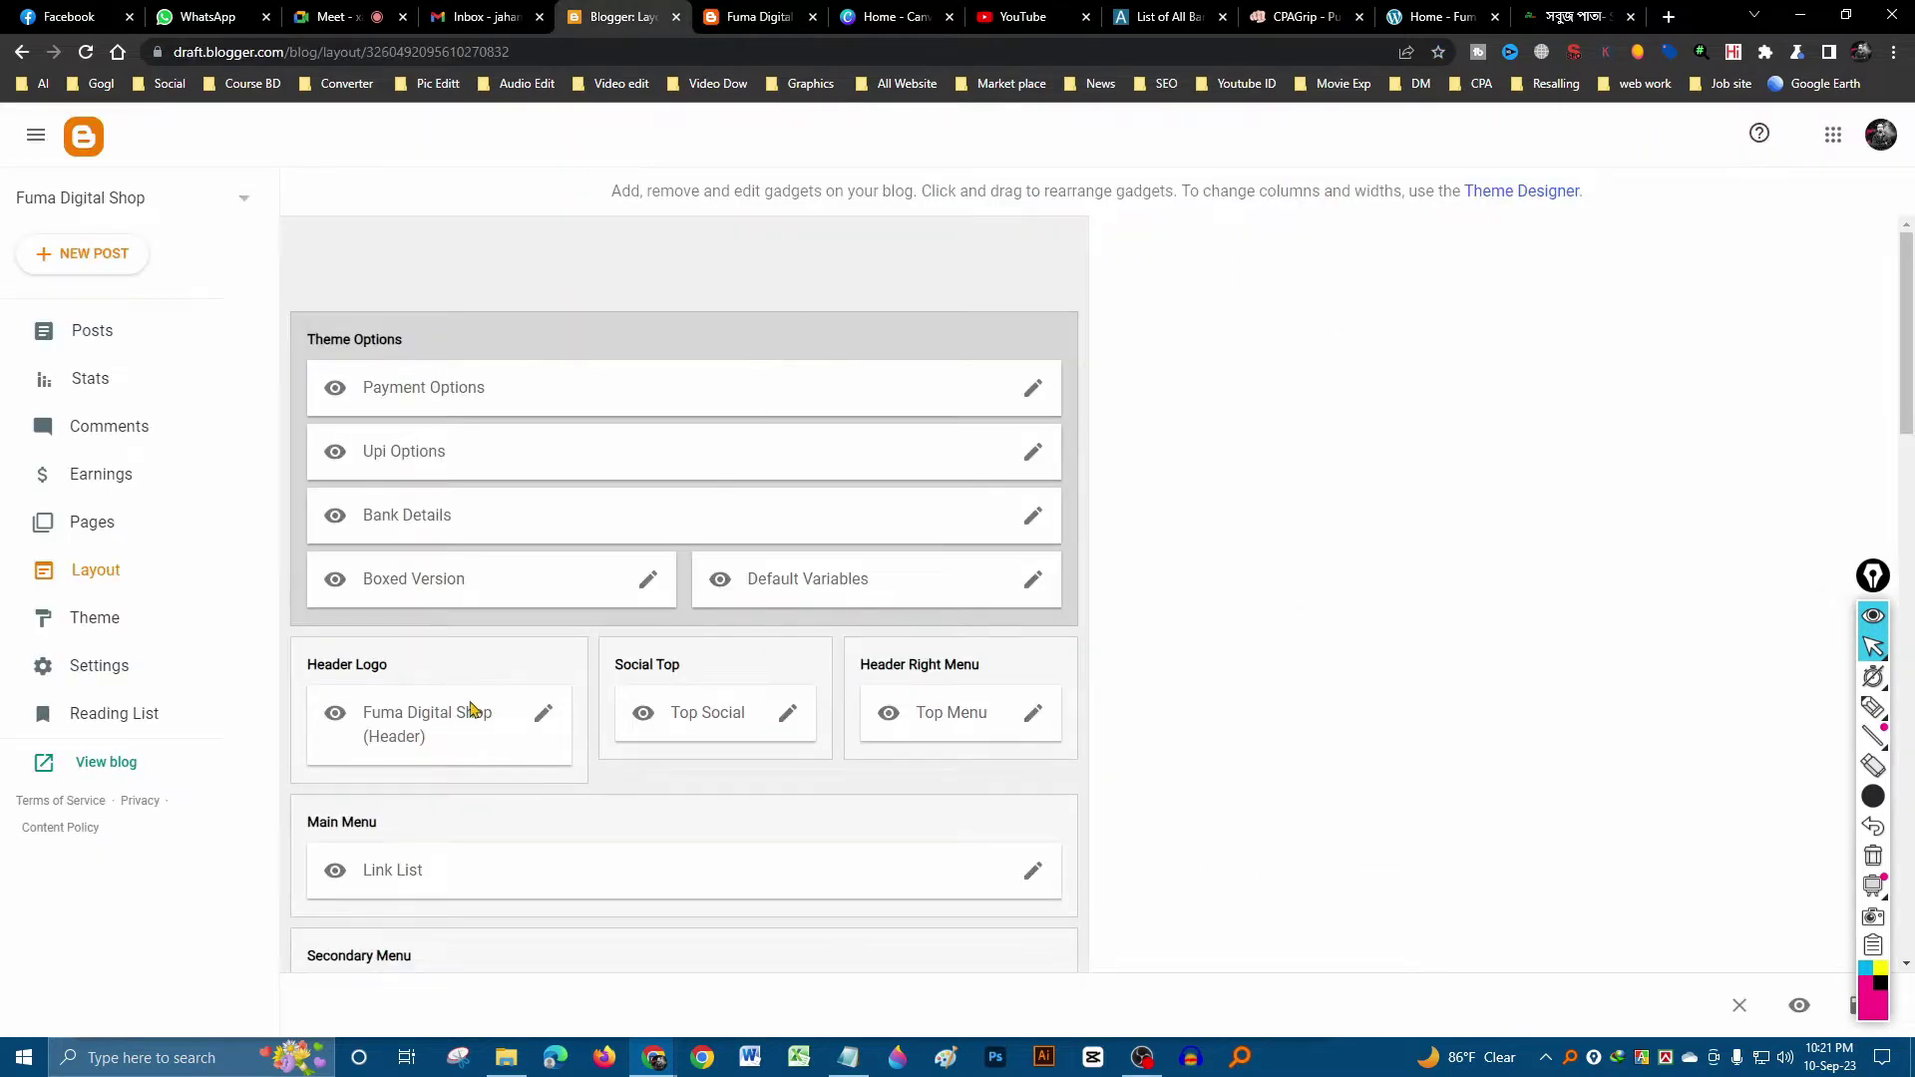
# - Compare the layout's Main Menu and Secondary Menu sections with the live shop's menus, including the Features and Documentation entries
pyautogui.scroll(-2, 533, 783)
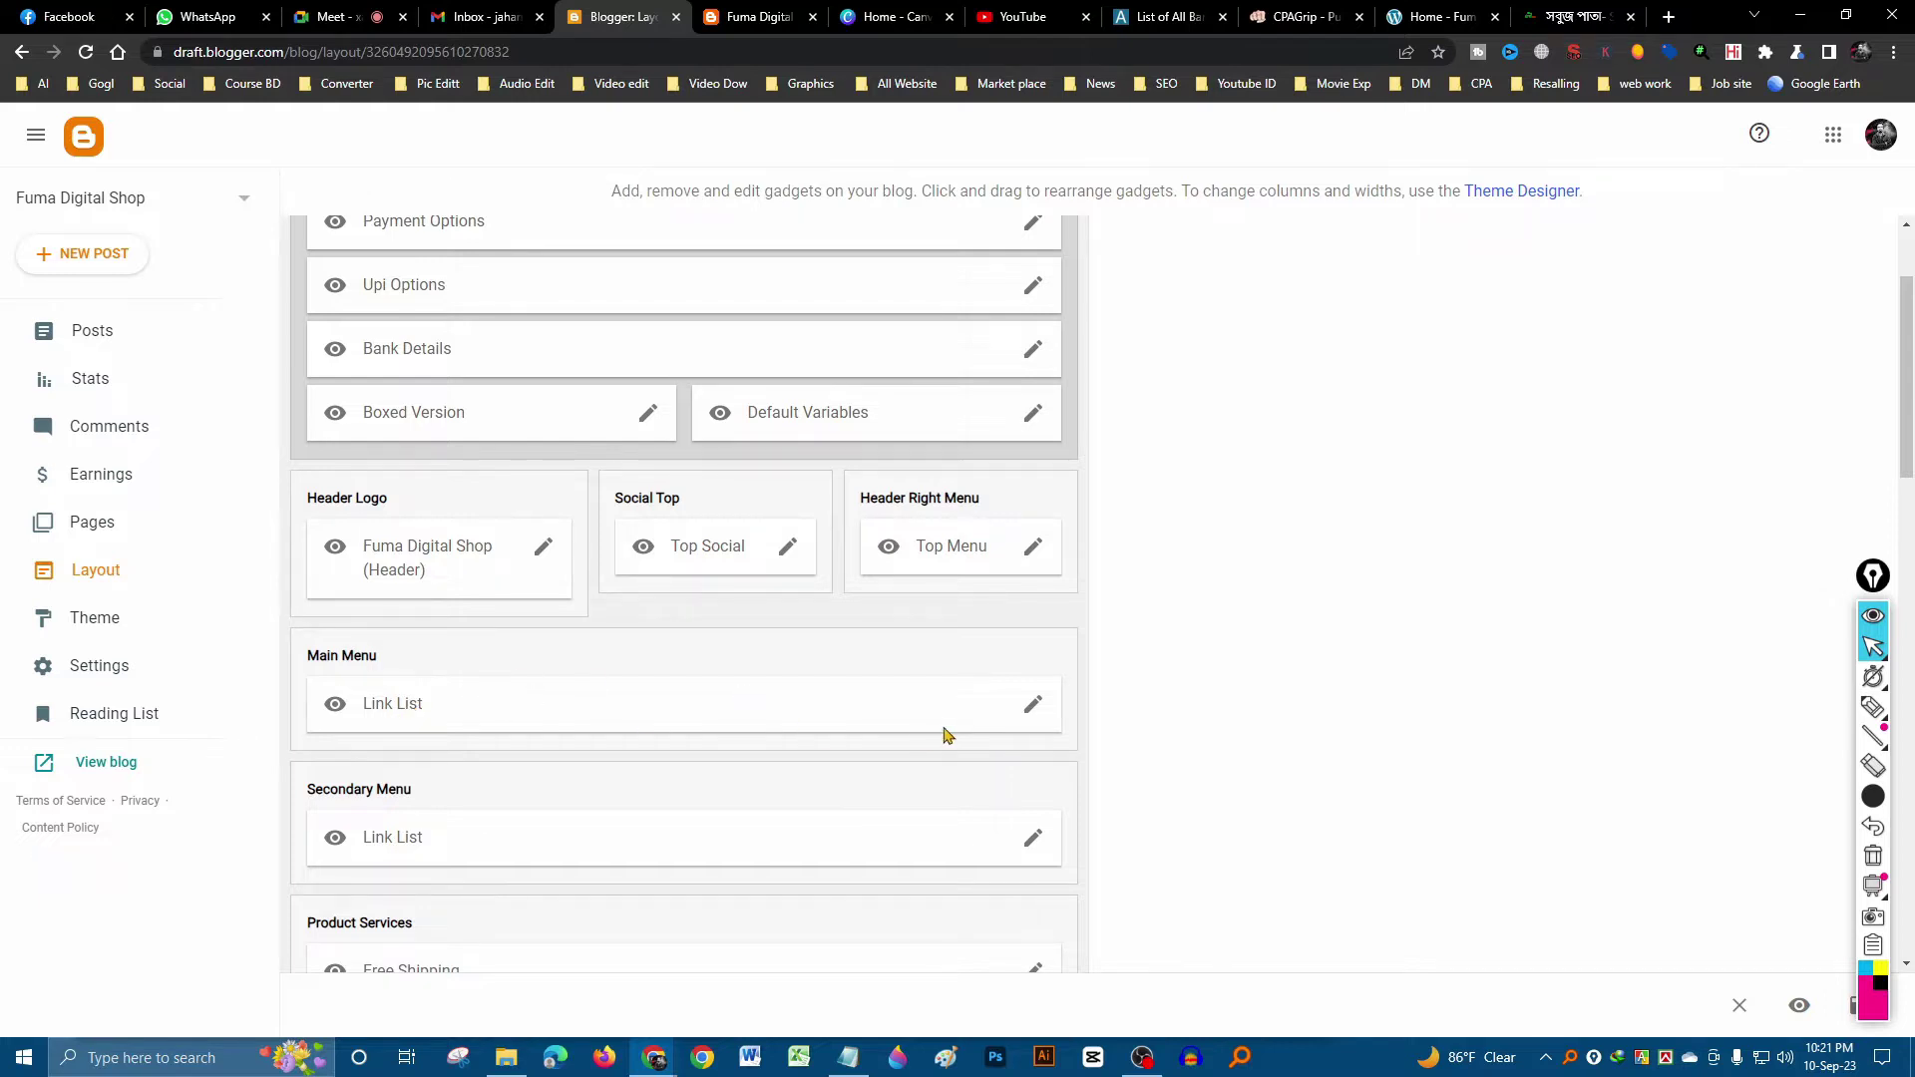
pyautogui.click(710, 22)
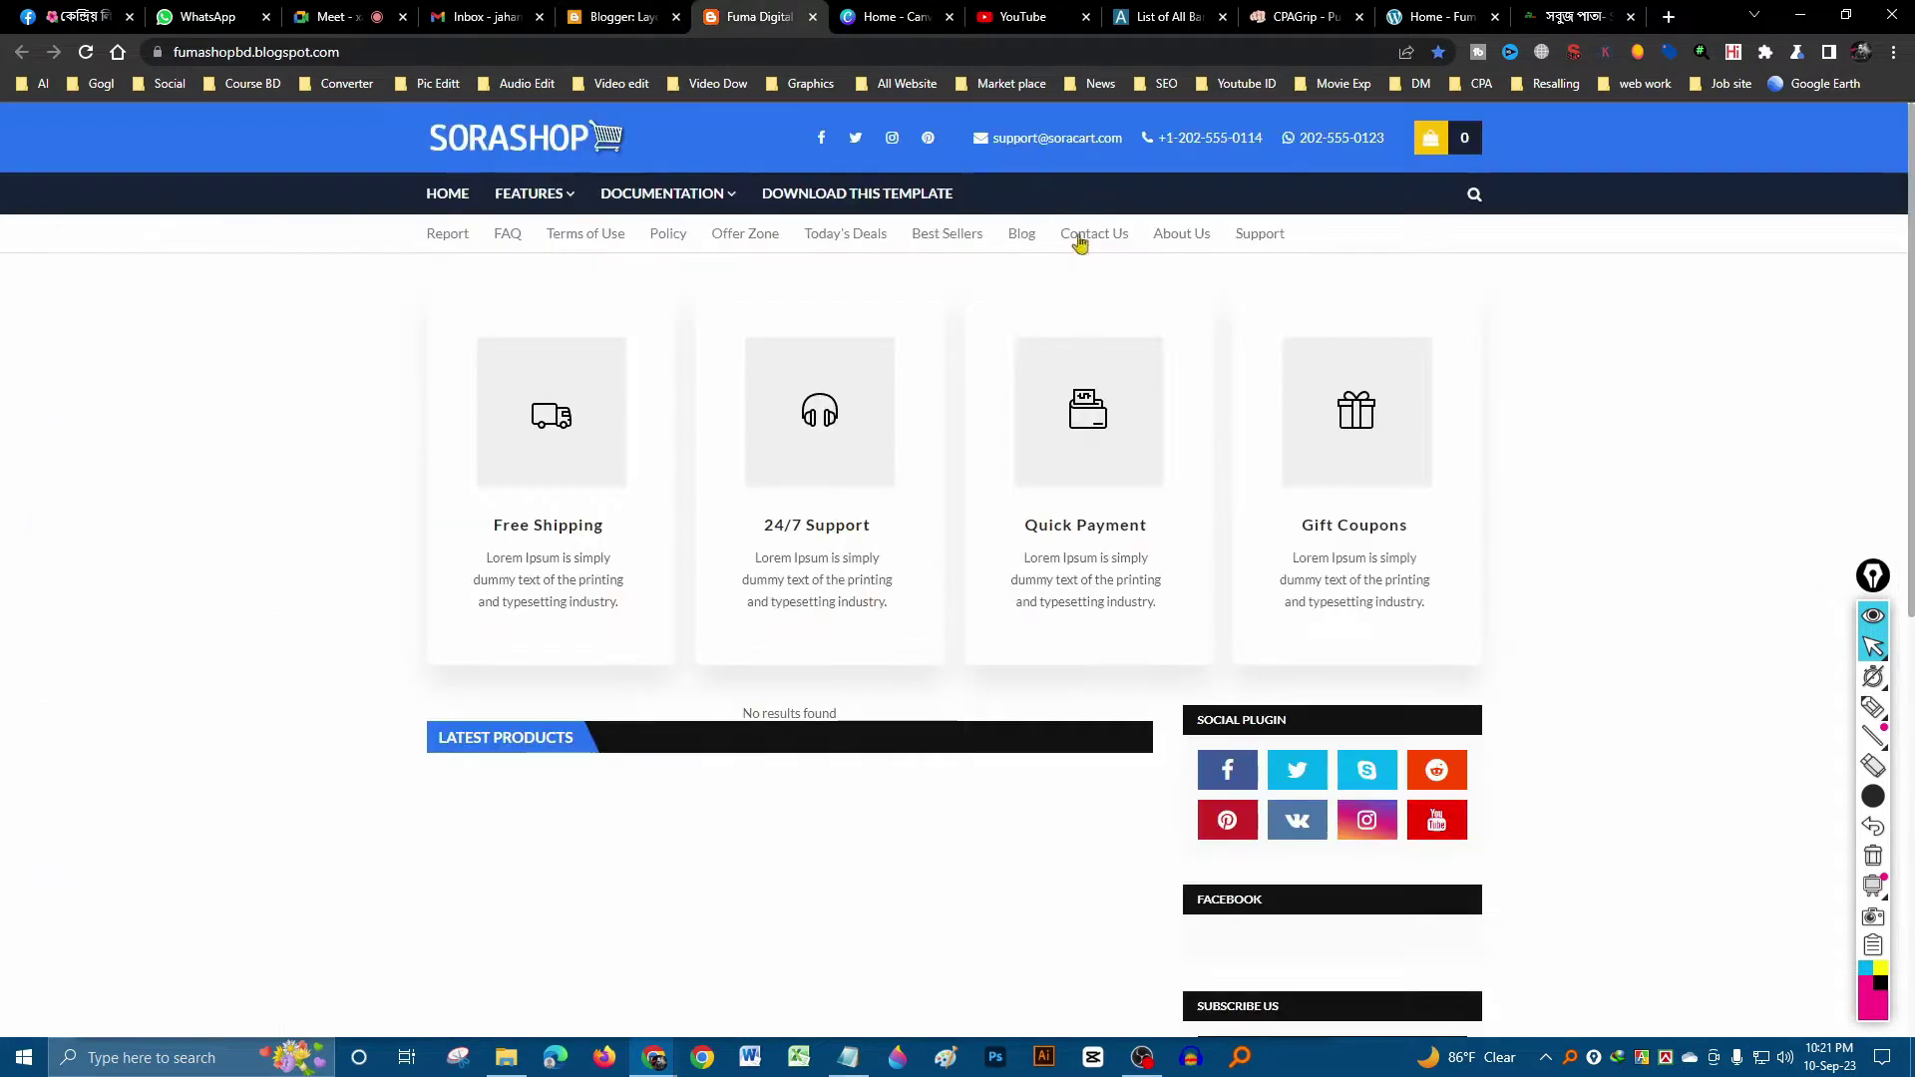
pyautogui.moveTo(518, 214)
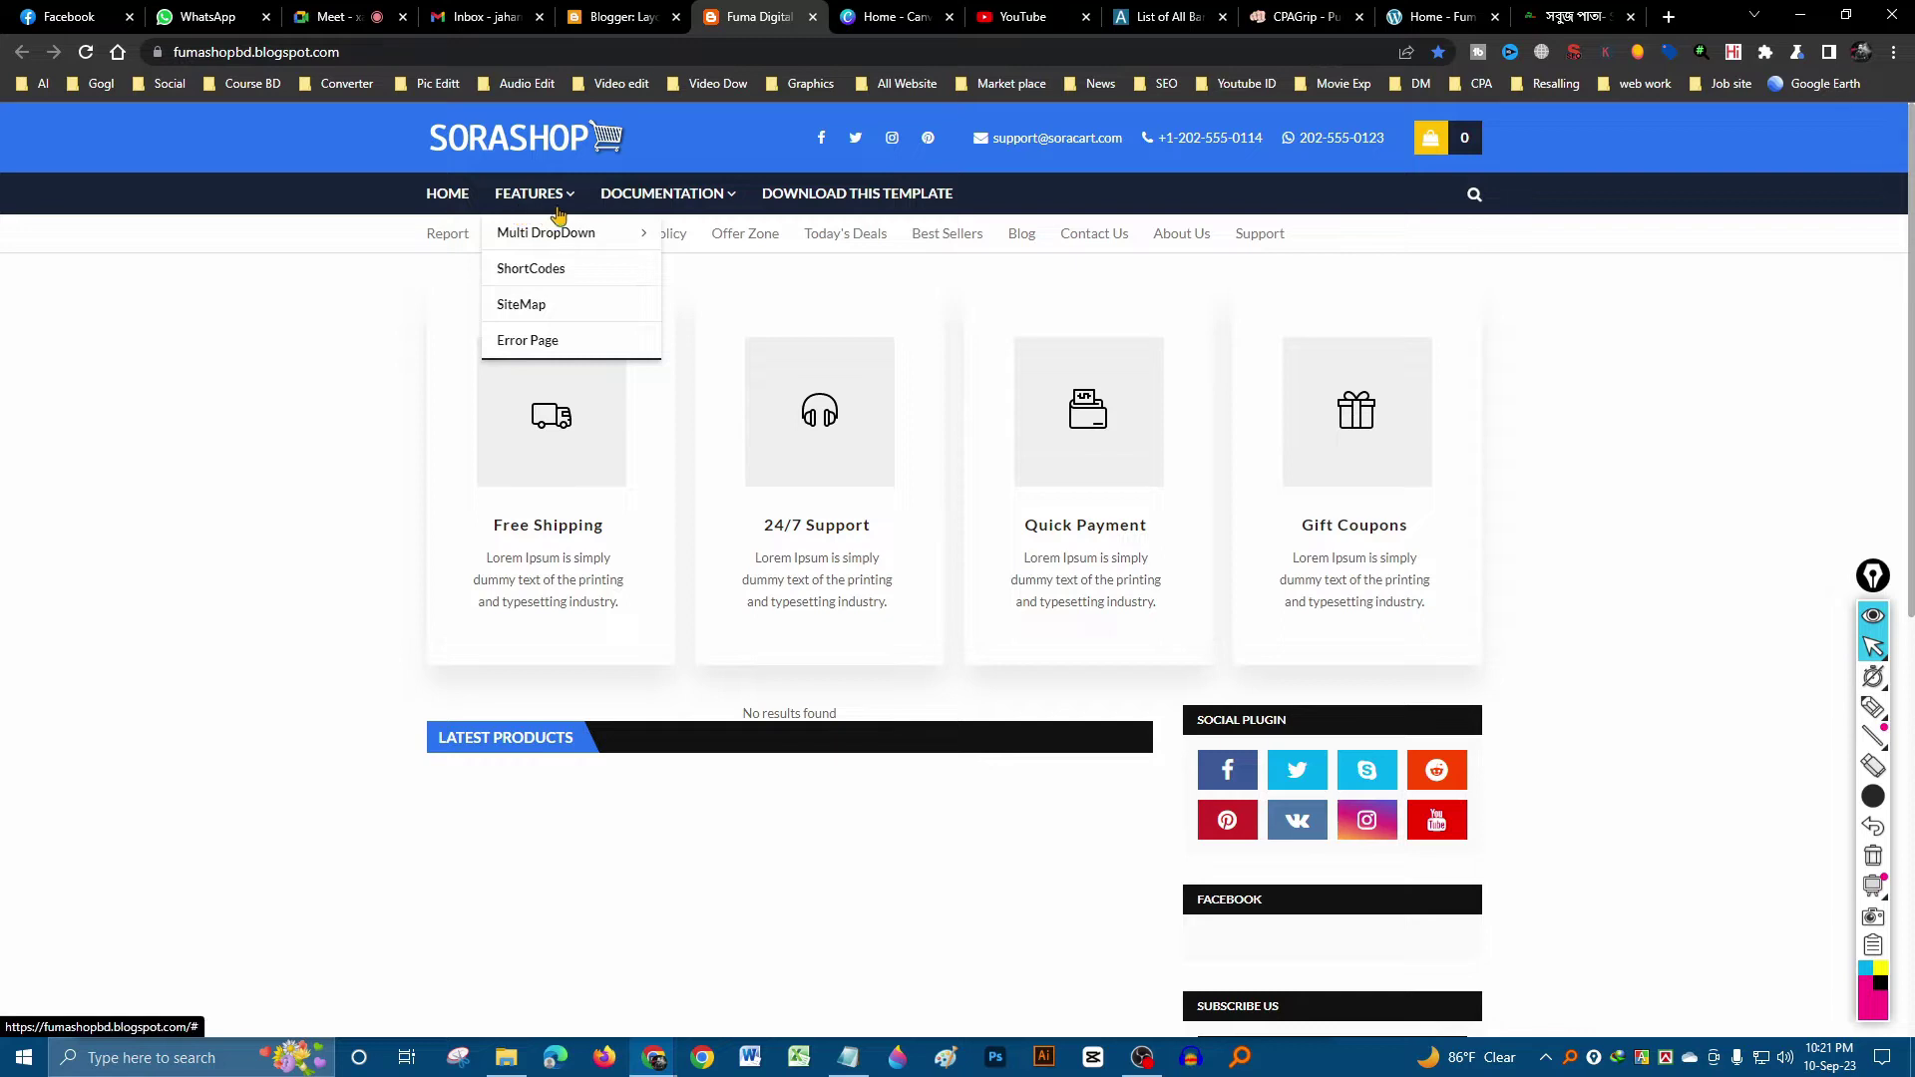
pyautogui.moveTo(657, 215)
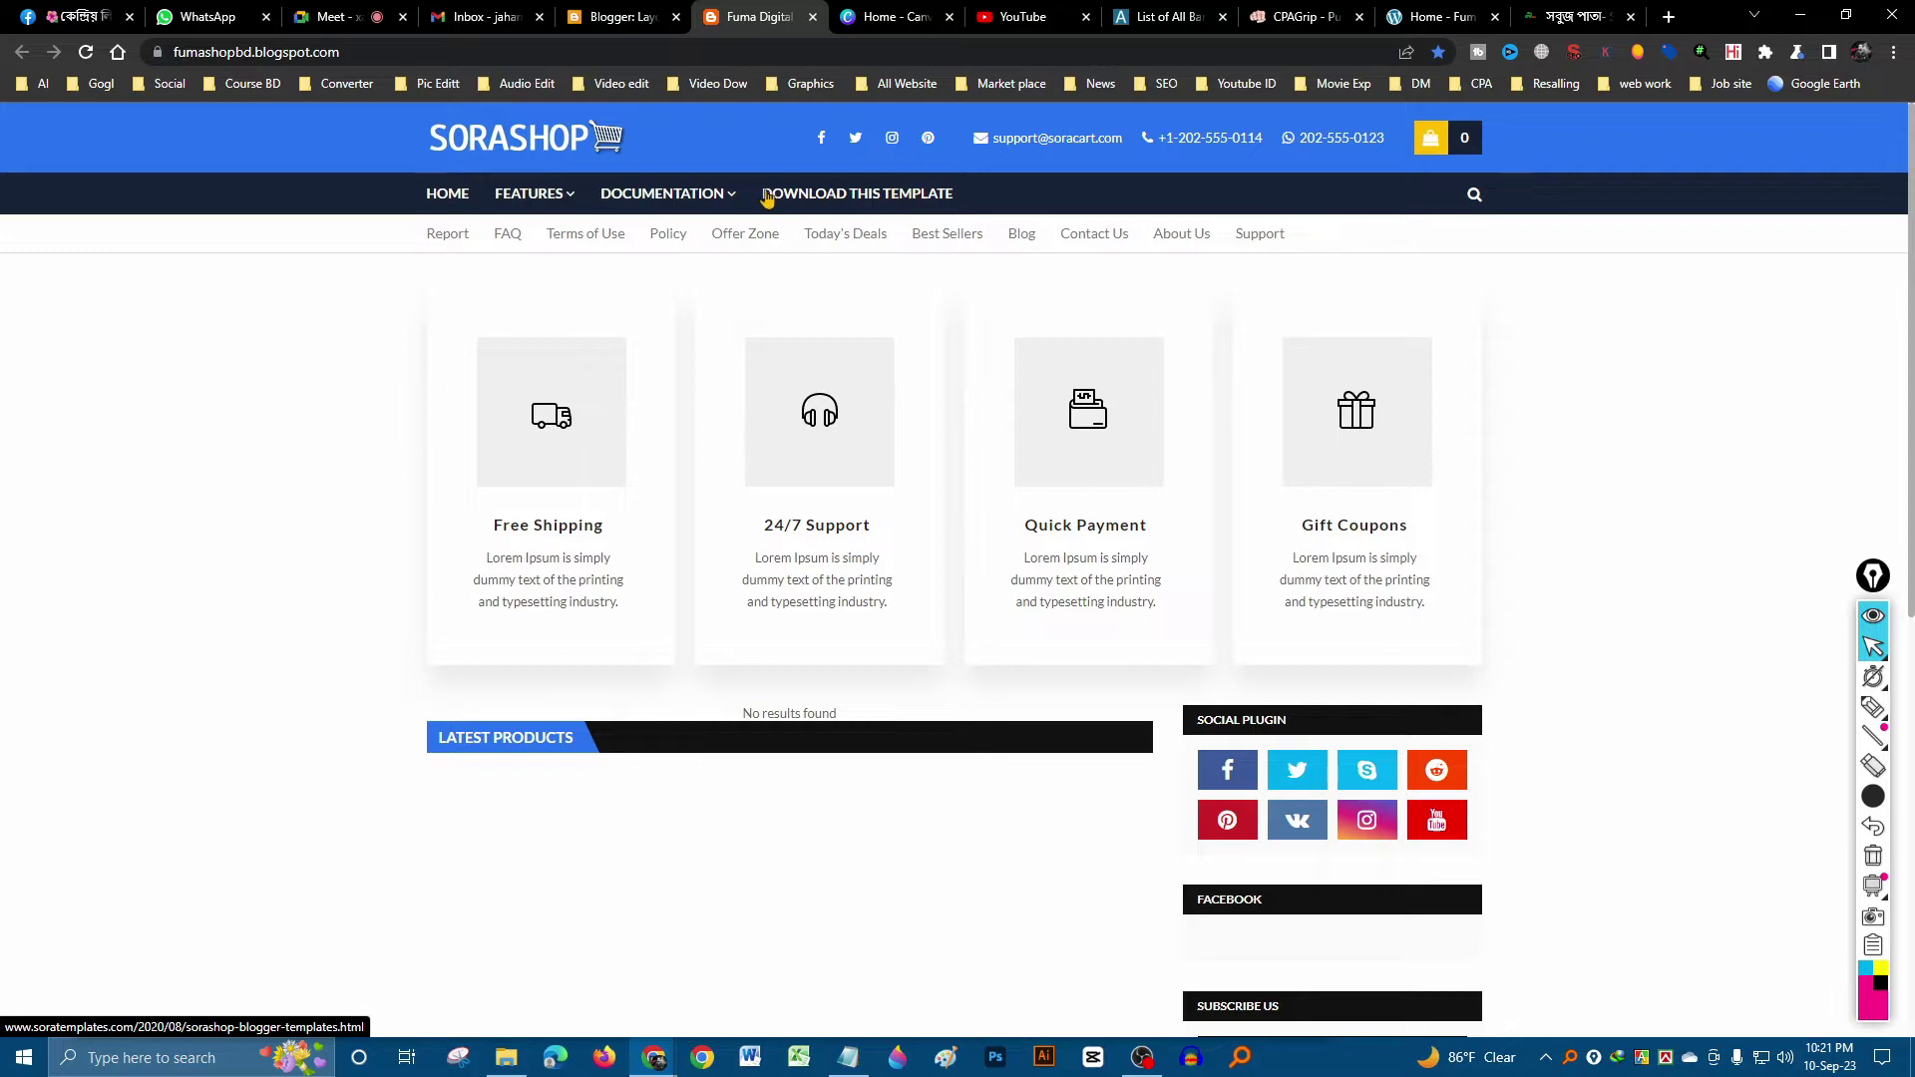
pyautogui.scroll(-4, 1107, 648)
pyautogui.scroll(4, 1154, 709)
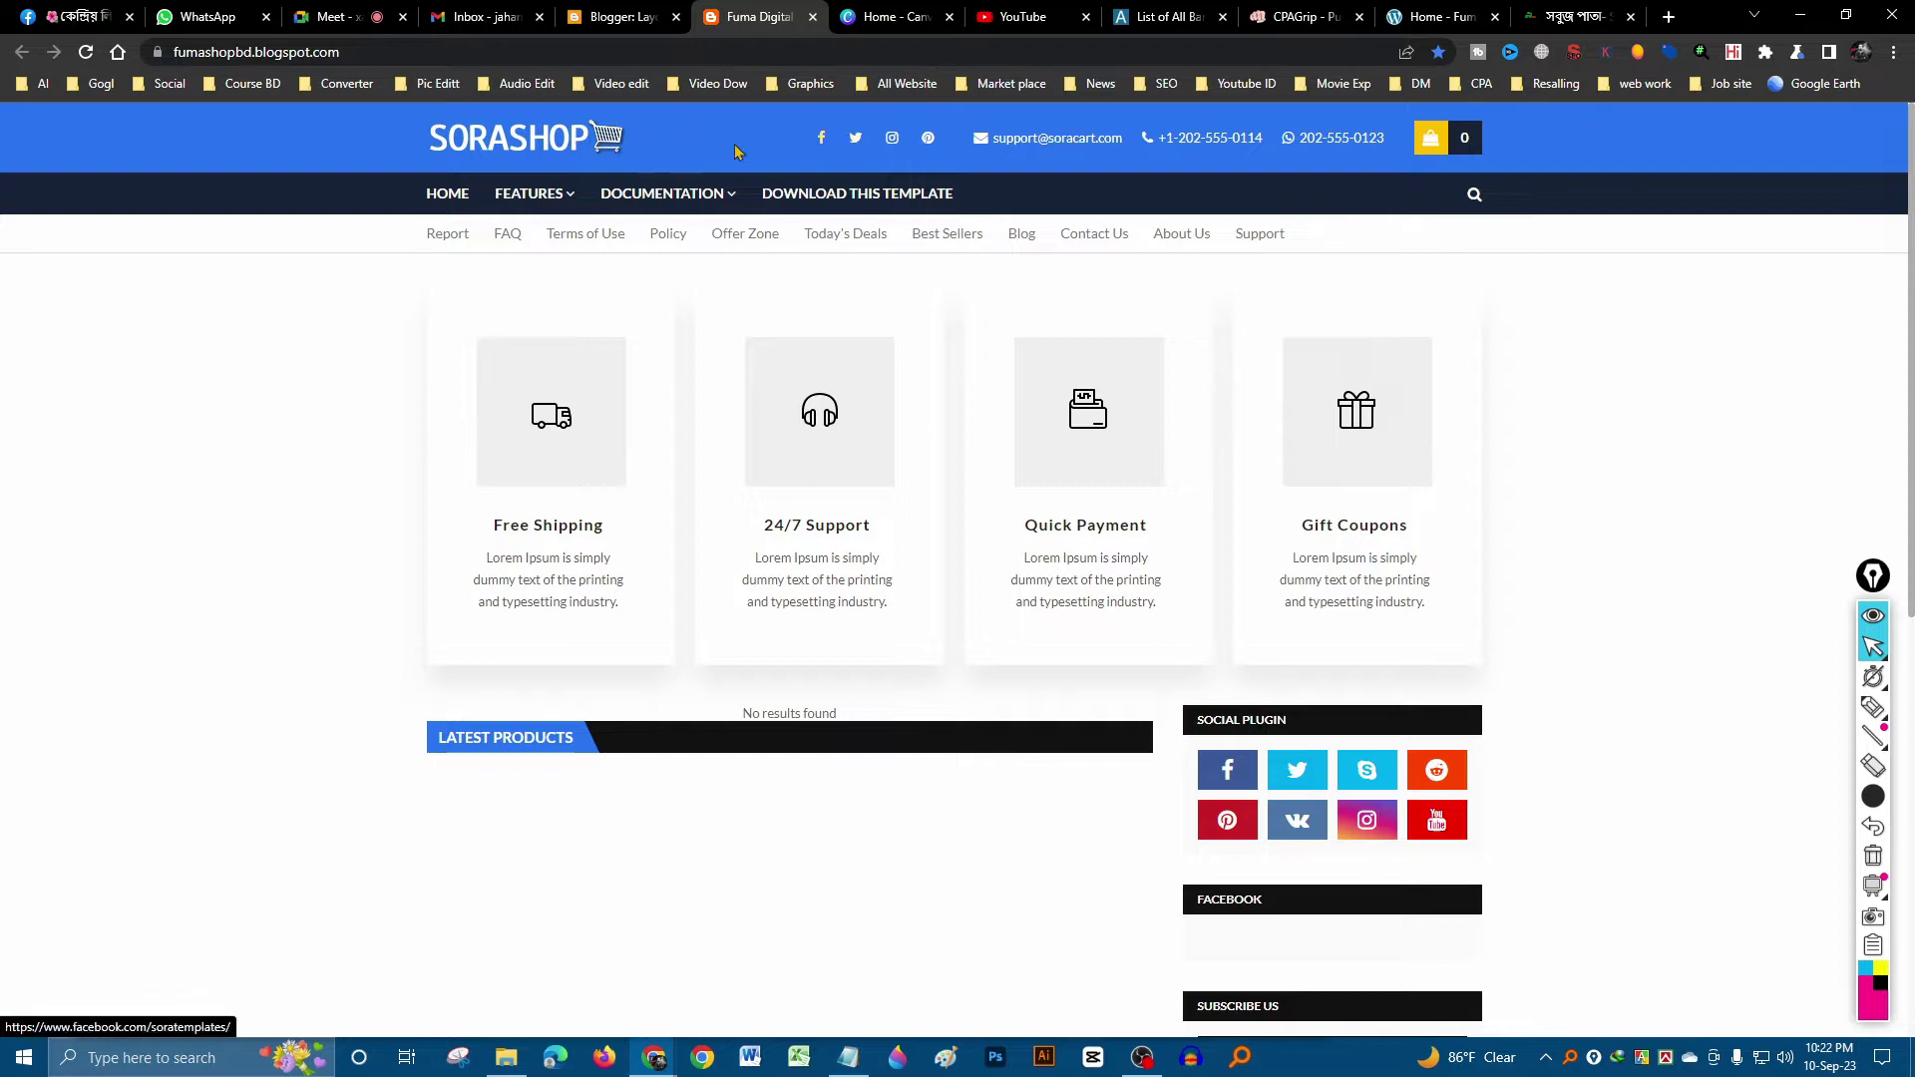
# - Check the upper Layout sections against the whole live shop home page once more and return to the layout
pyautogui.click(613, 24)
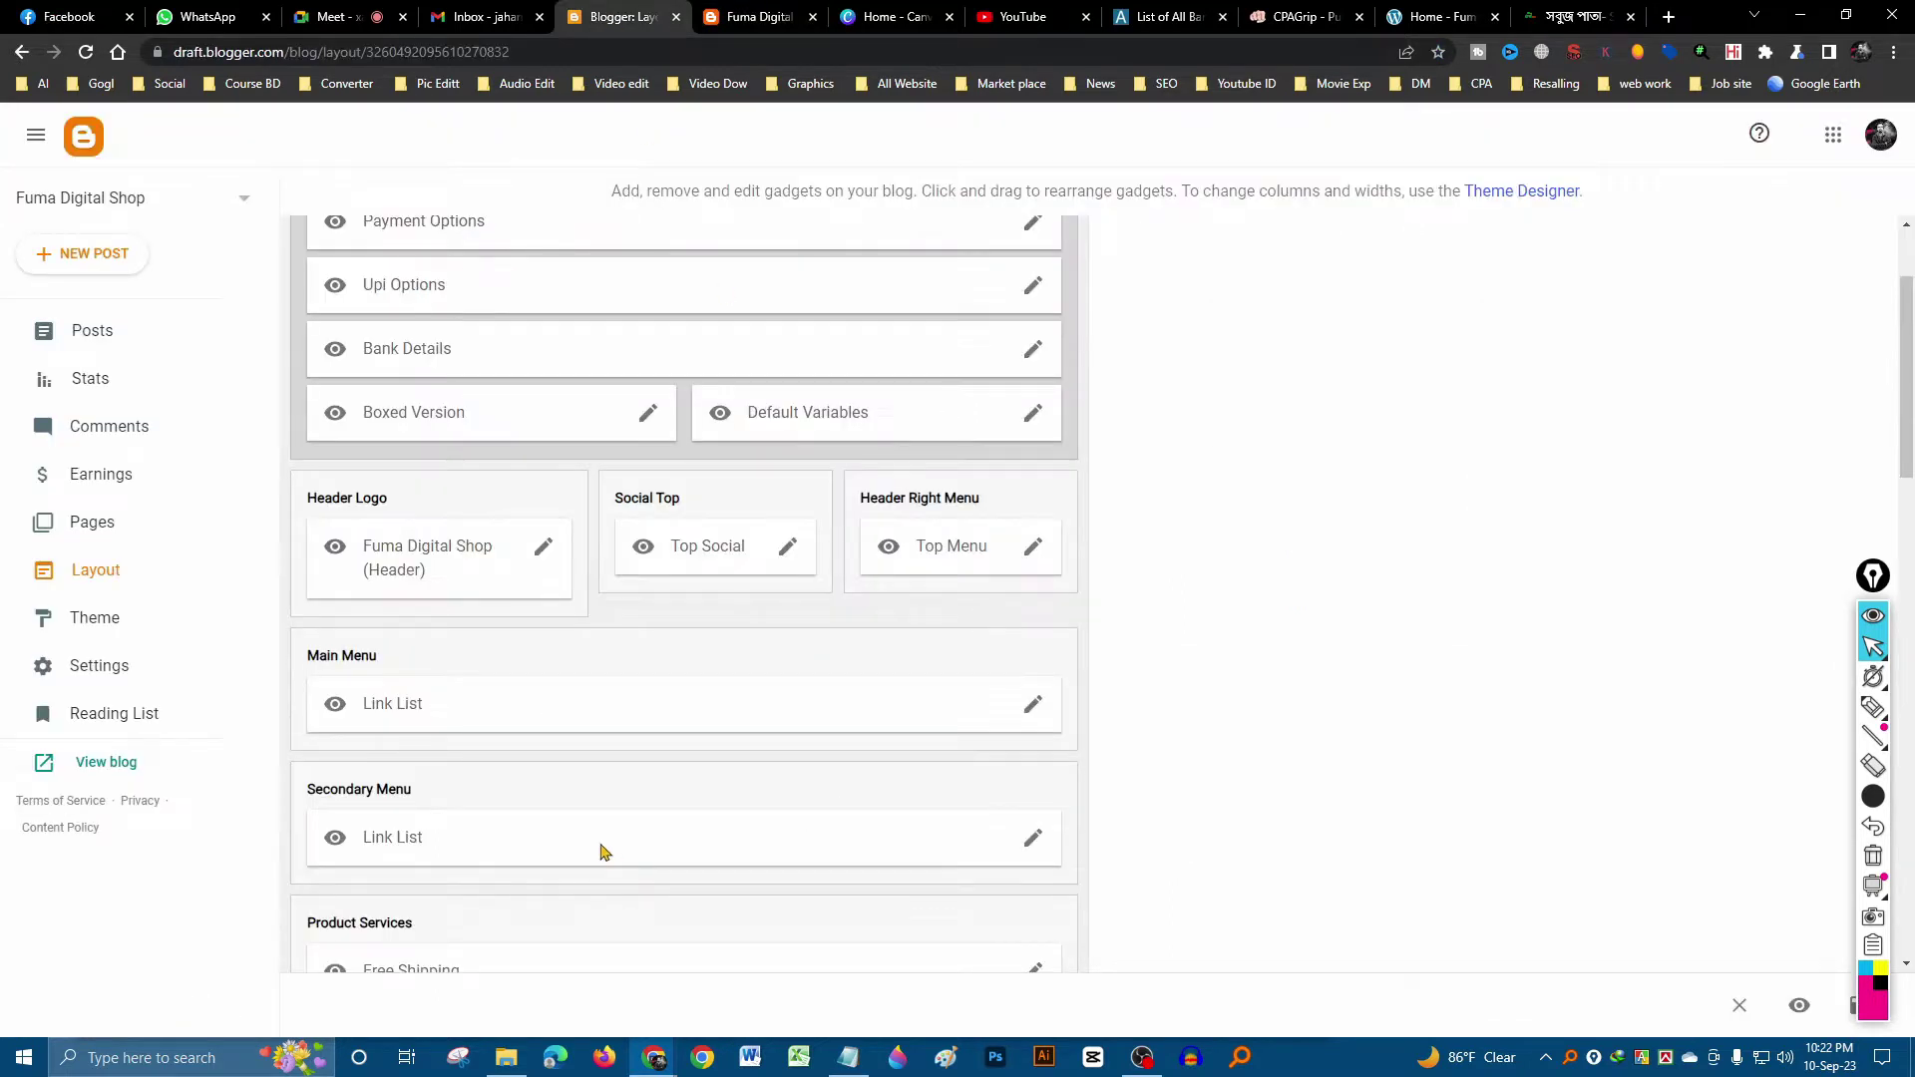
pyautogui.scroll(2, 601, 850)
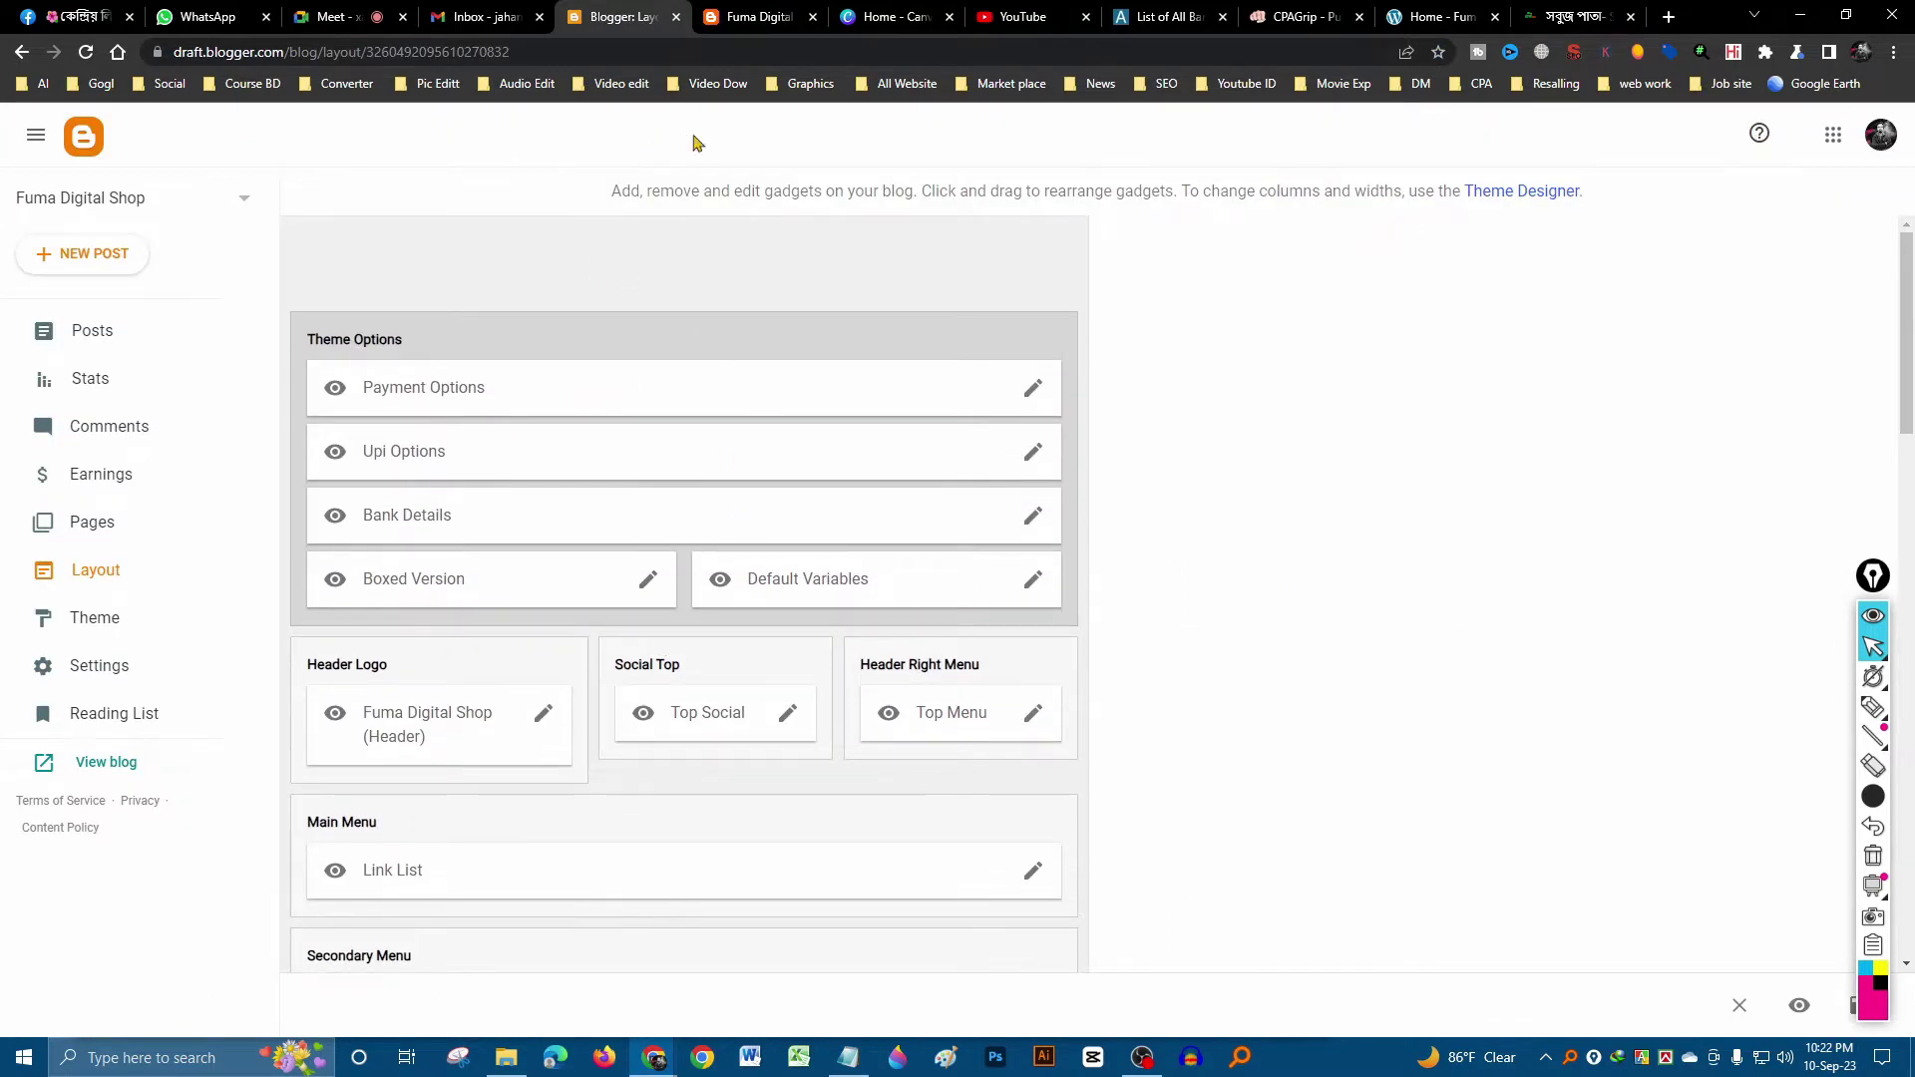
pyautogui.click(758, 17)
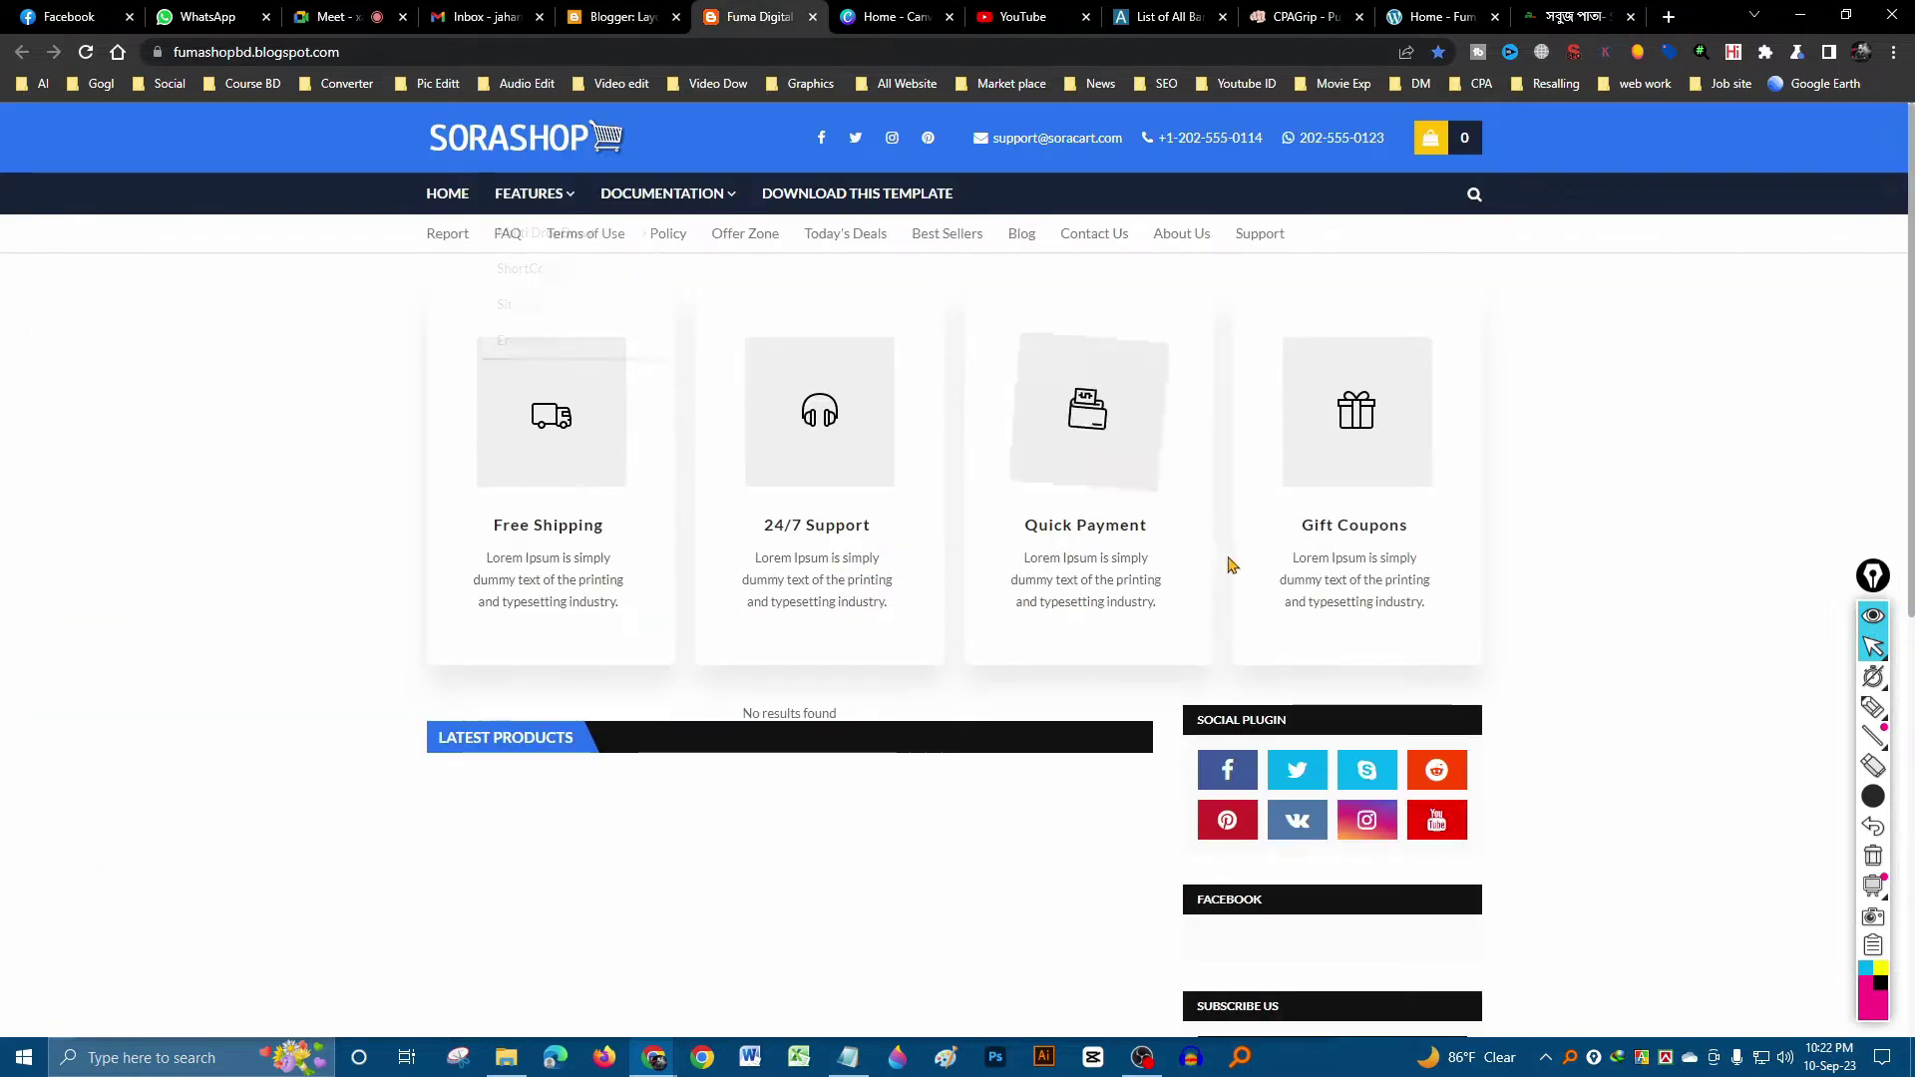
pyautogui.scroll(-5, 928, 787)
pyautogui.scroll(5, 680, 744)
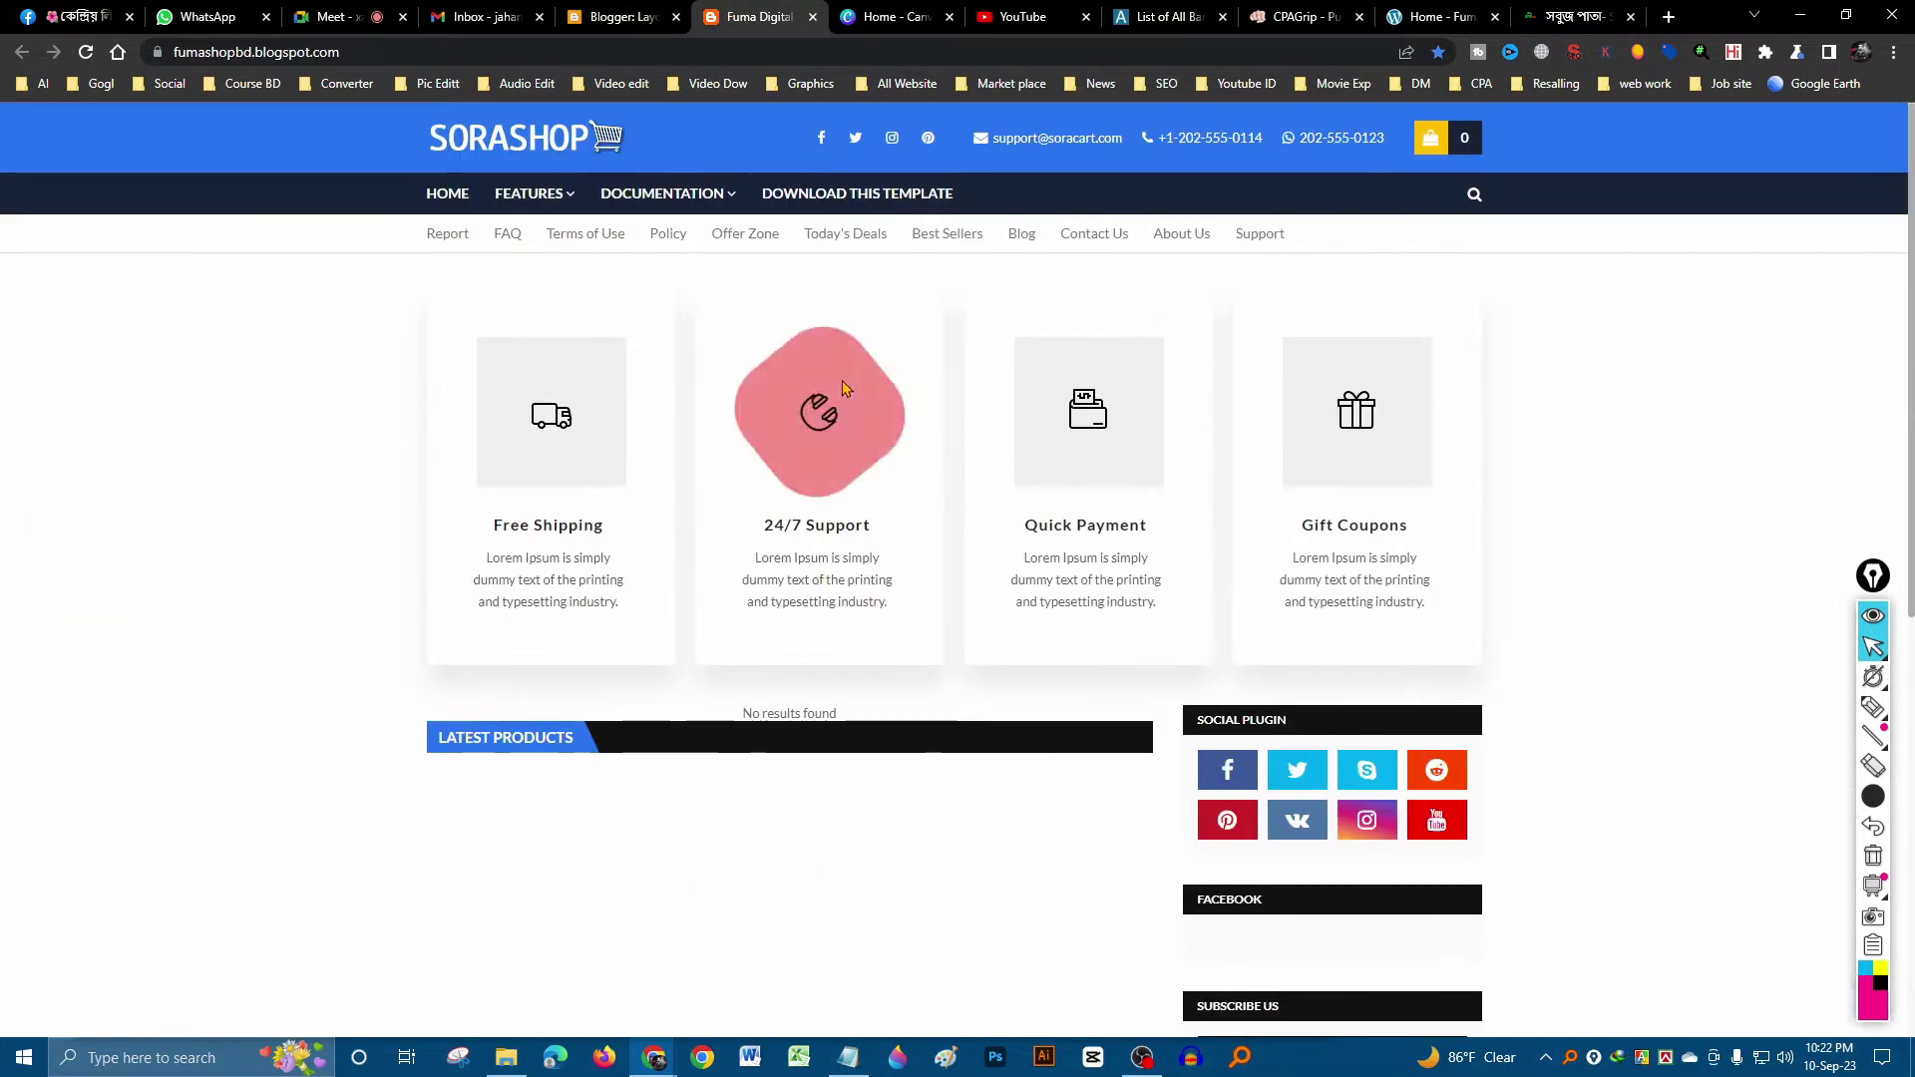
pyautogui.click(616, 17)
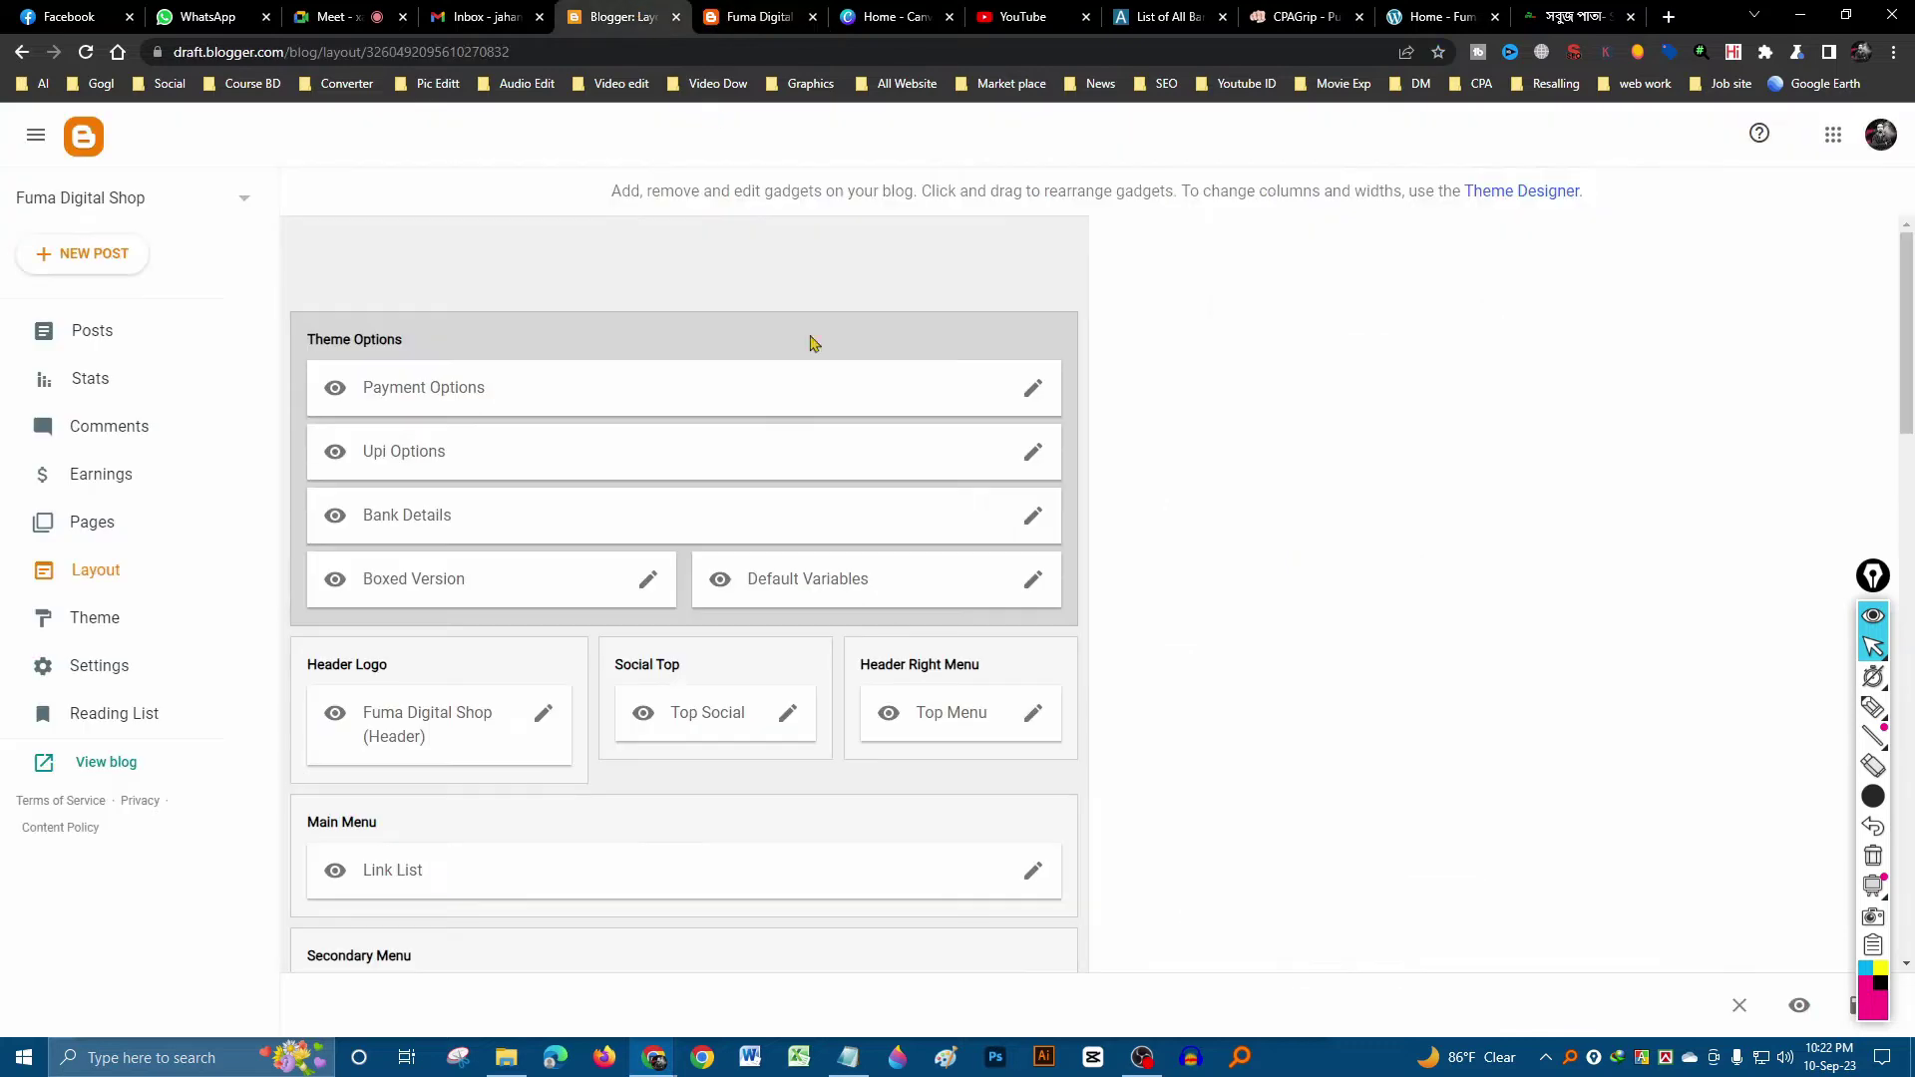
# - Open the theme customizer from the Theme page, examine its Background settings, and compare its preview with the live shop
pyautogui.click(132, 619)
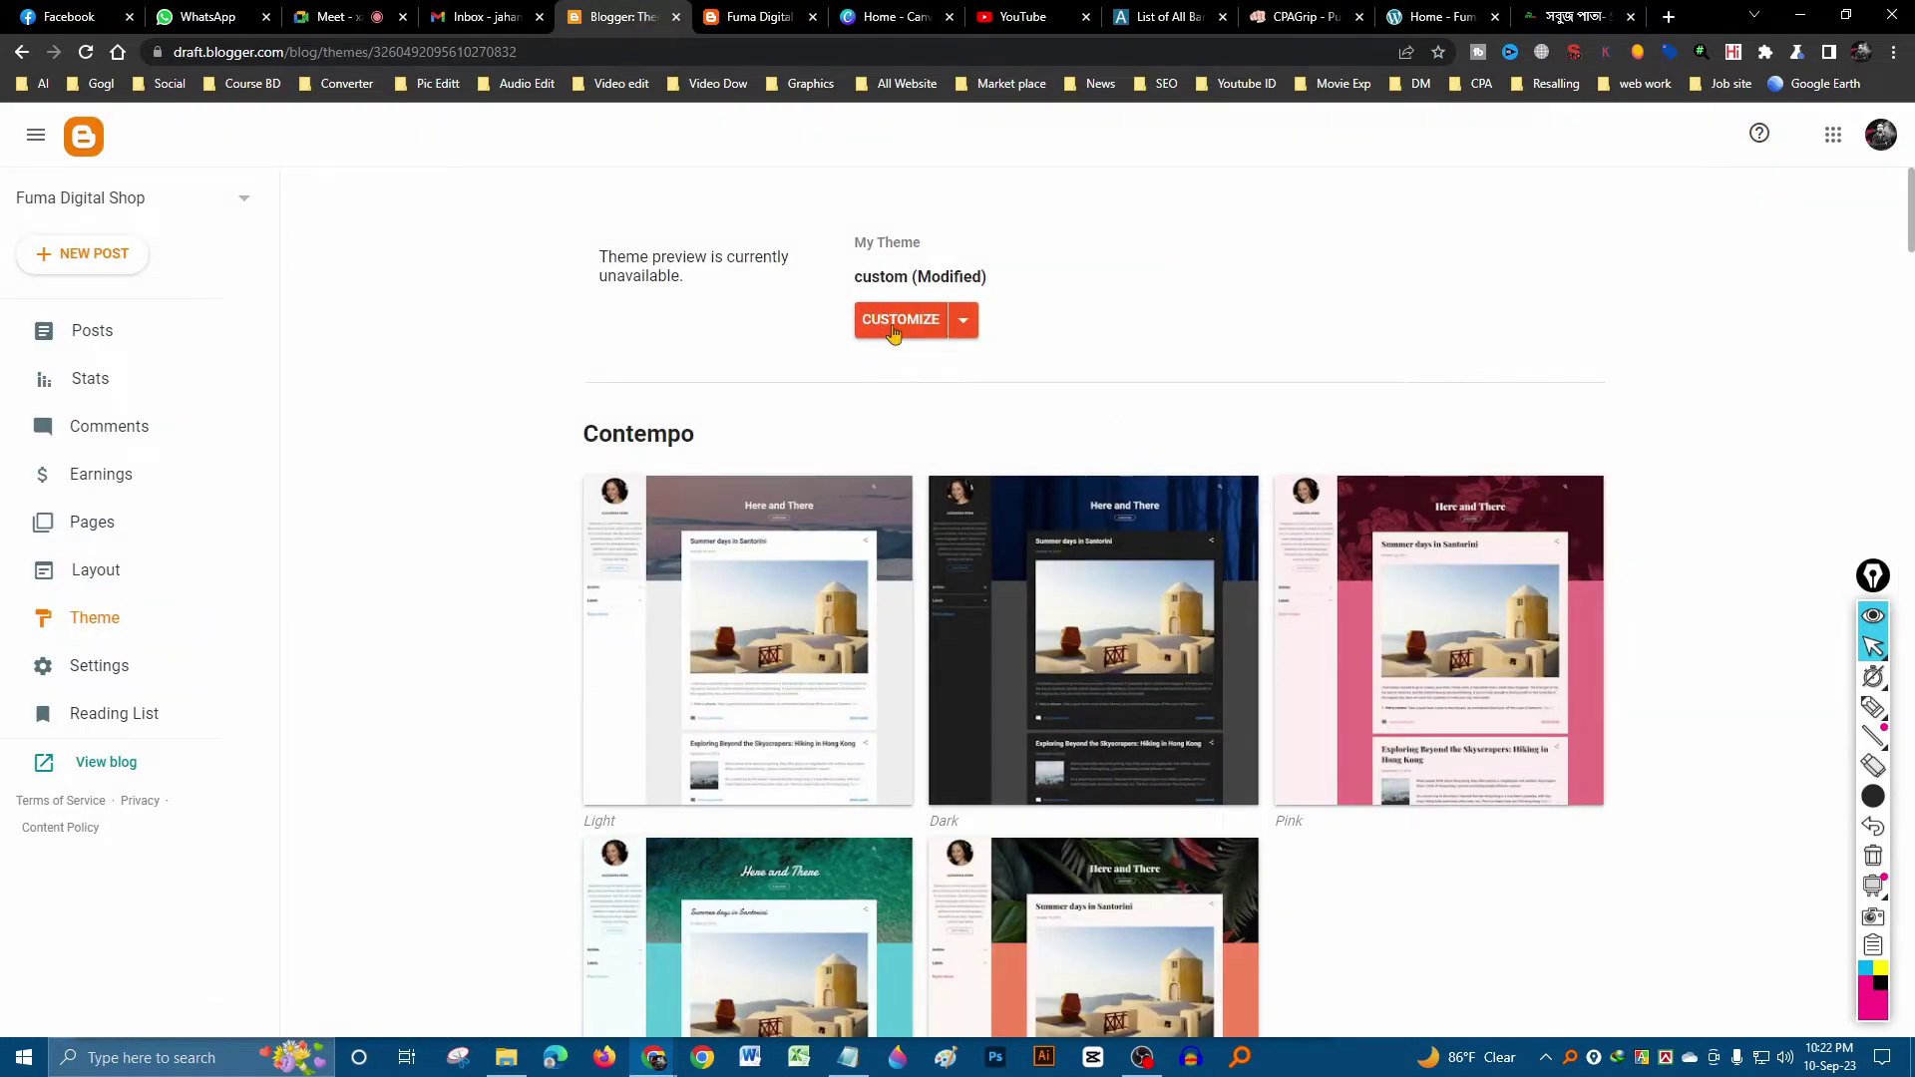
pyautogui.click(895, 320)
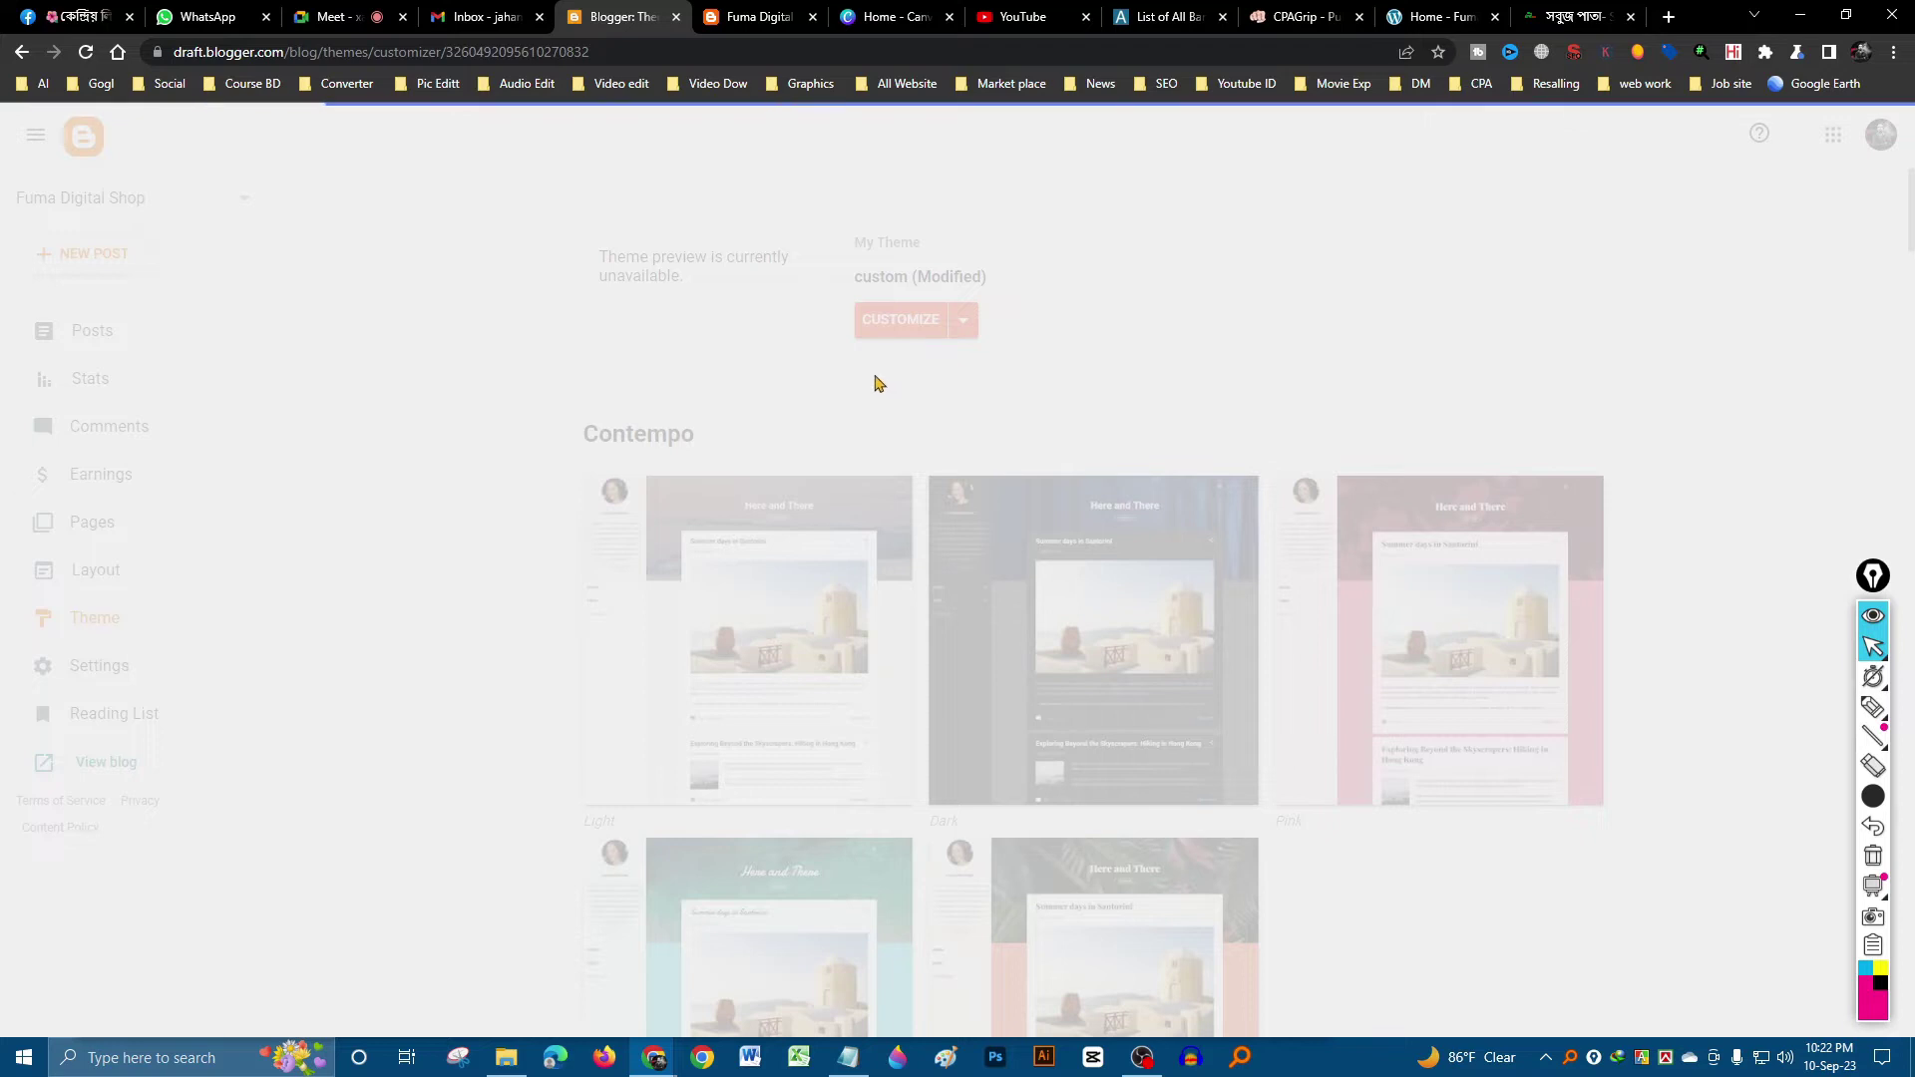
pyautogui.hotkey('ctrl', 'Tab')
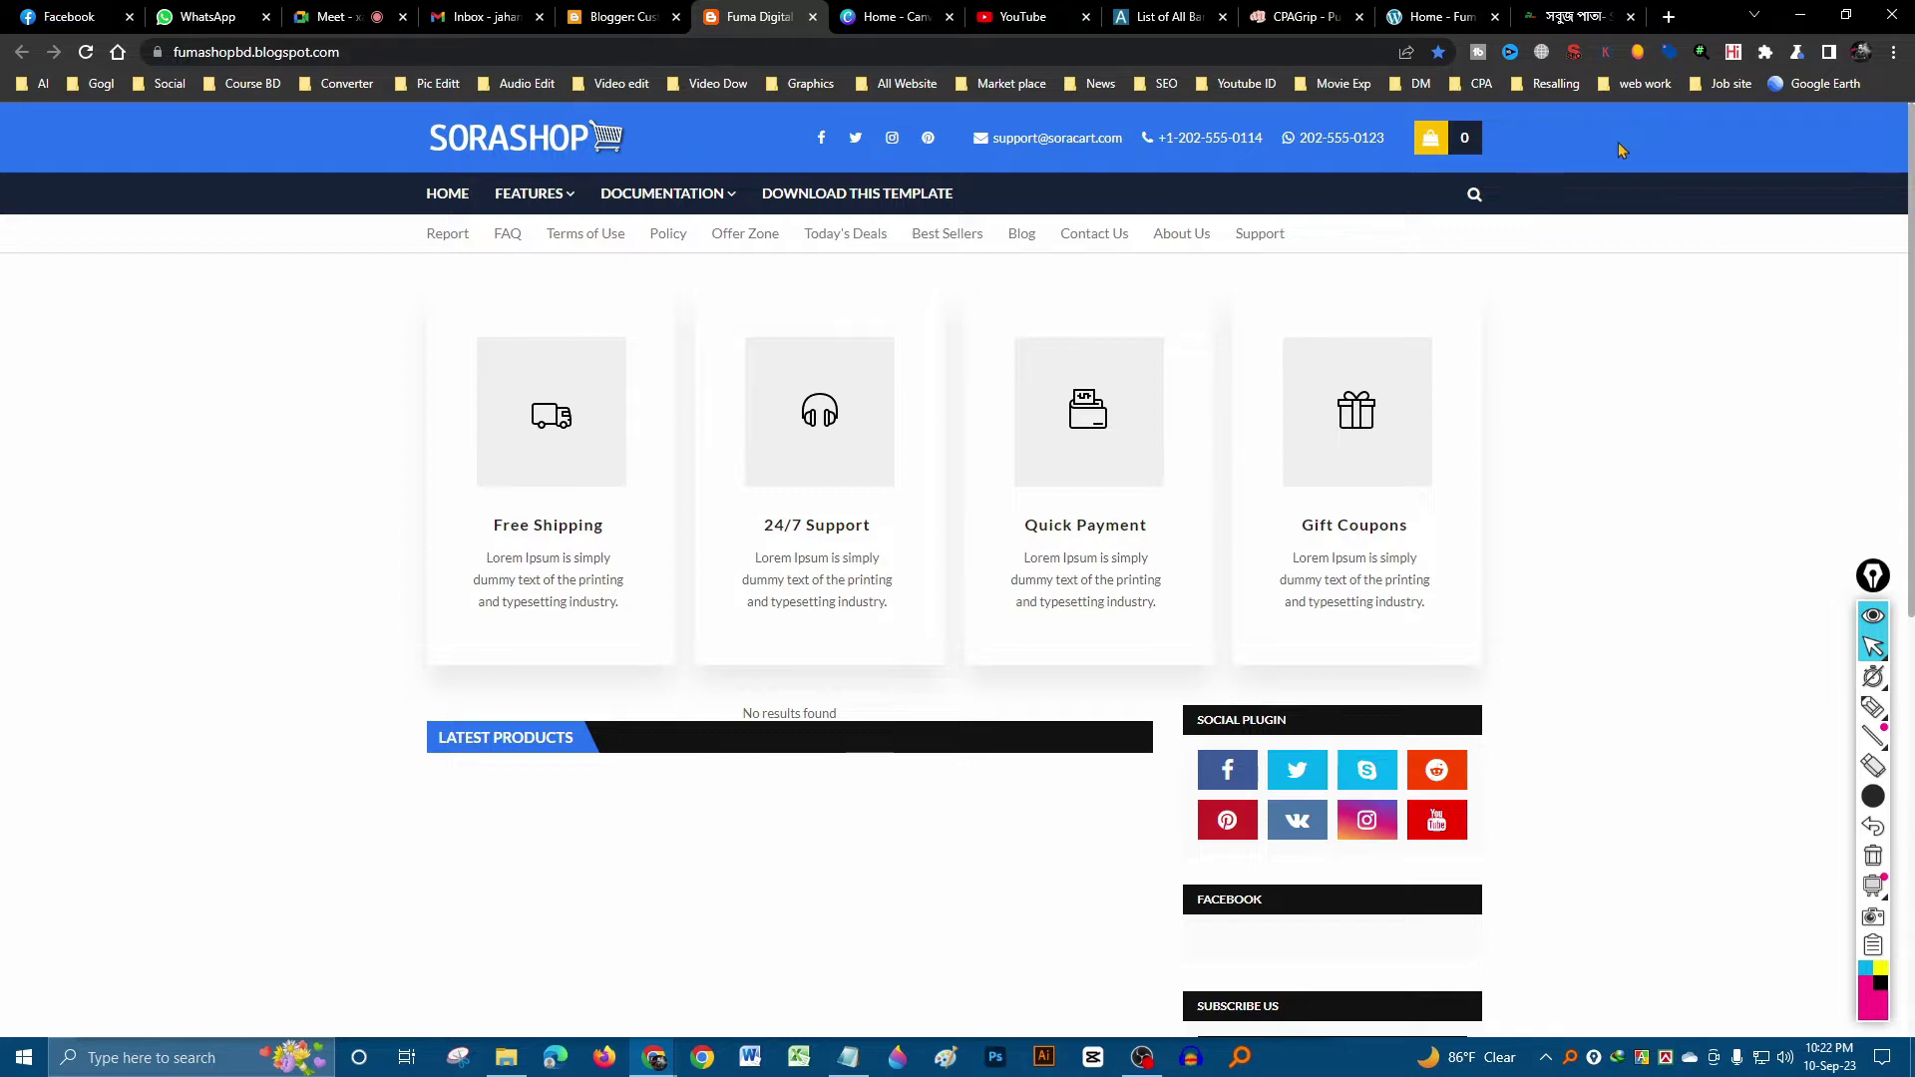
pyautogui.click(608, 16)
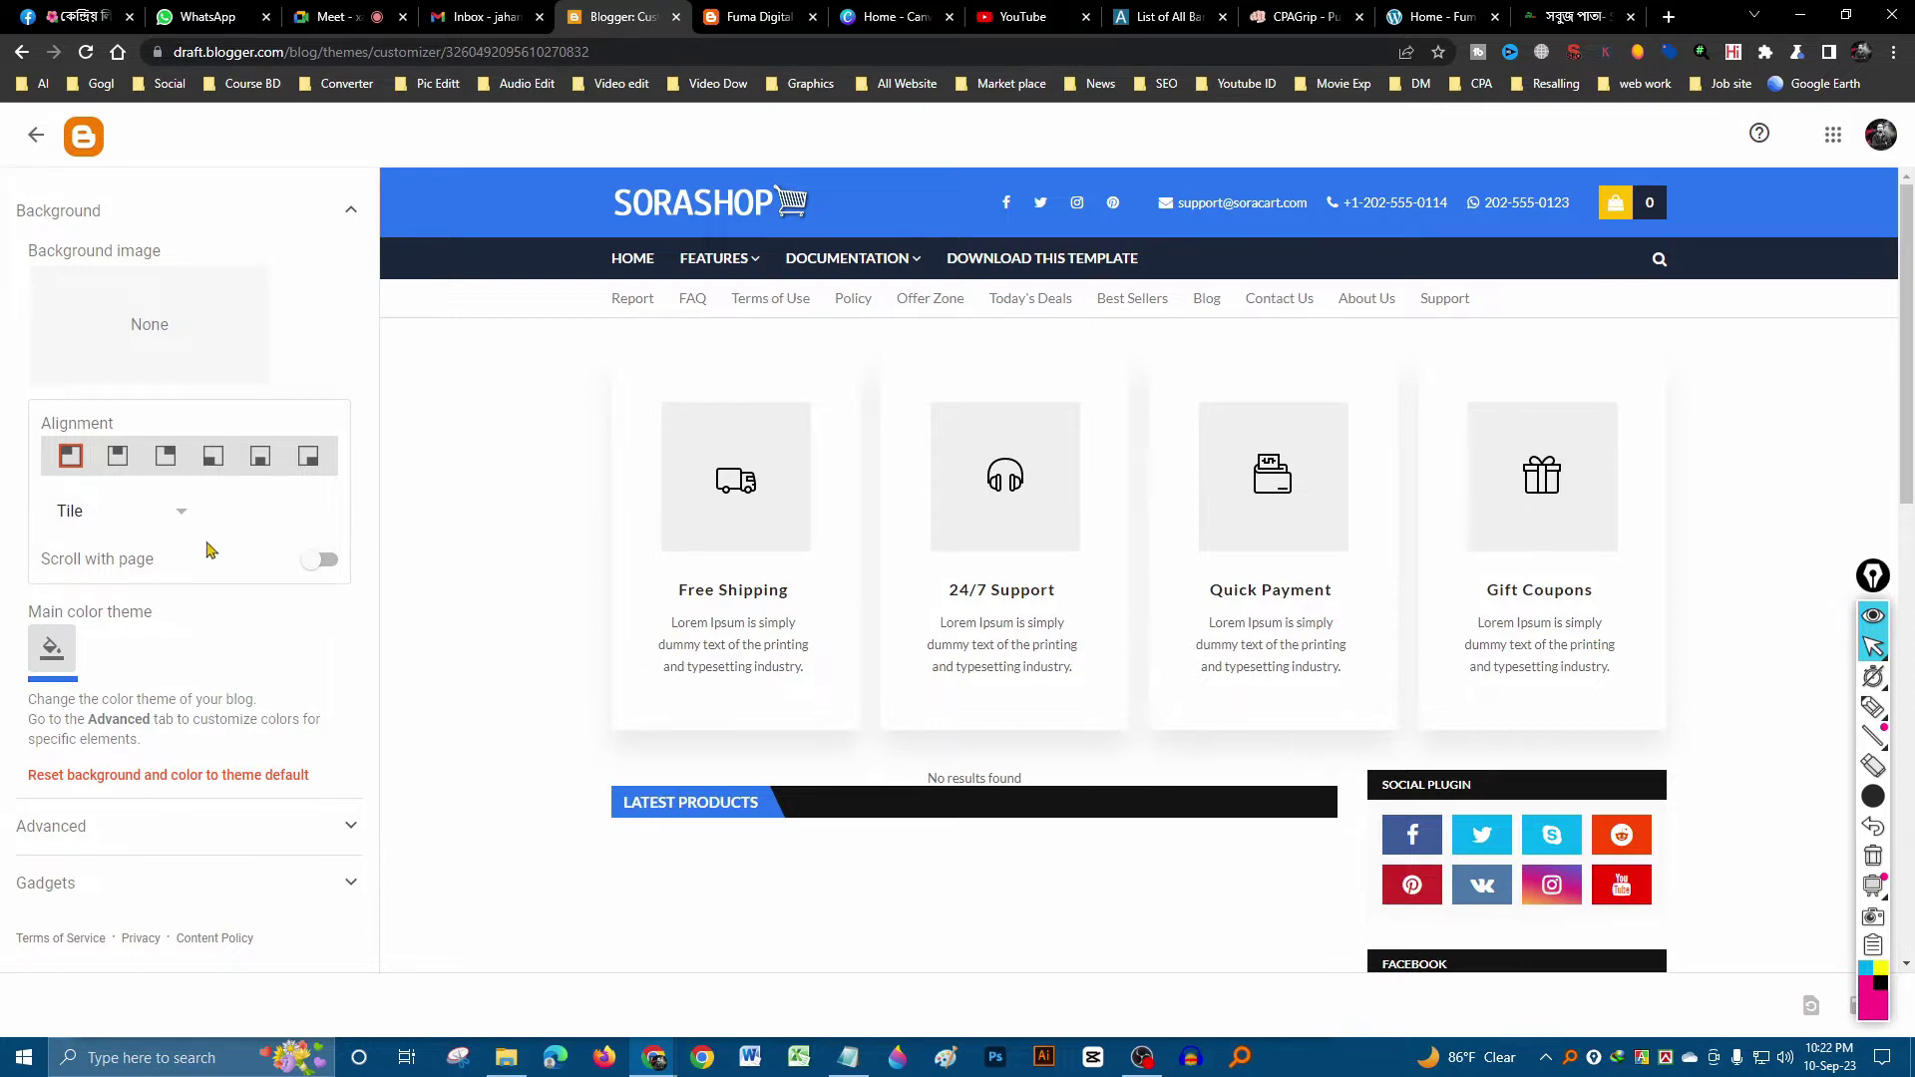
pyautogui.hotkey('ctrl', 'Tab')
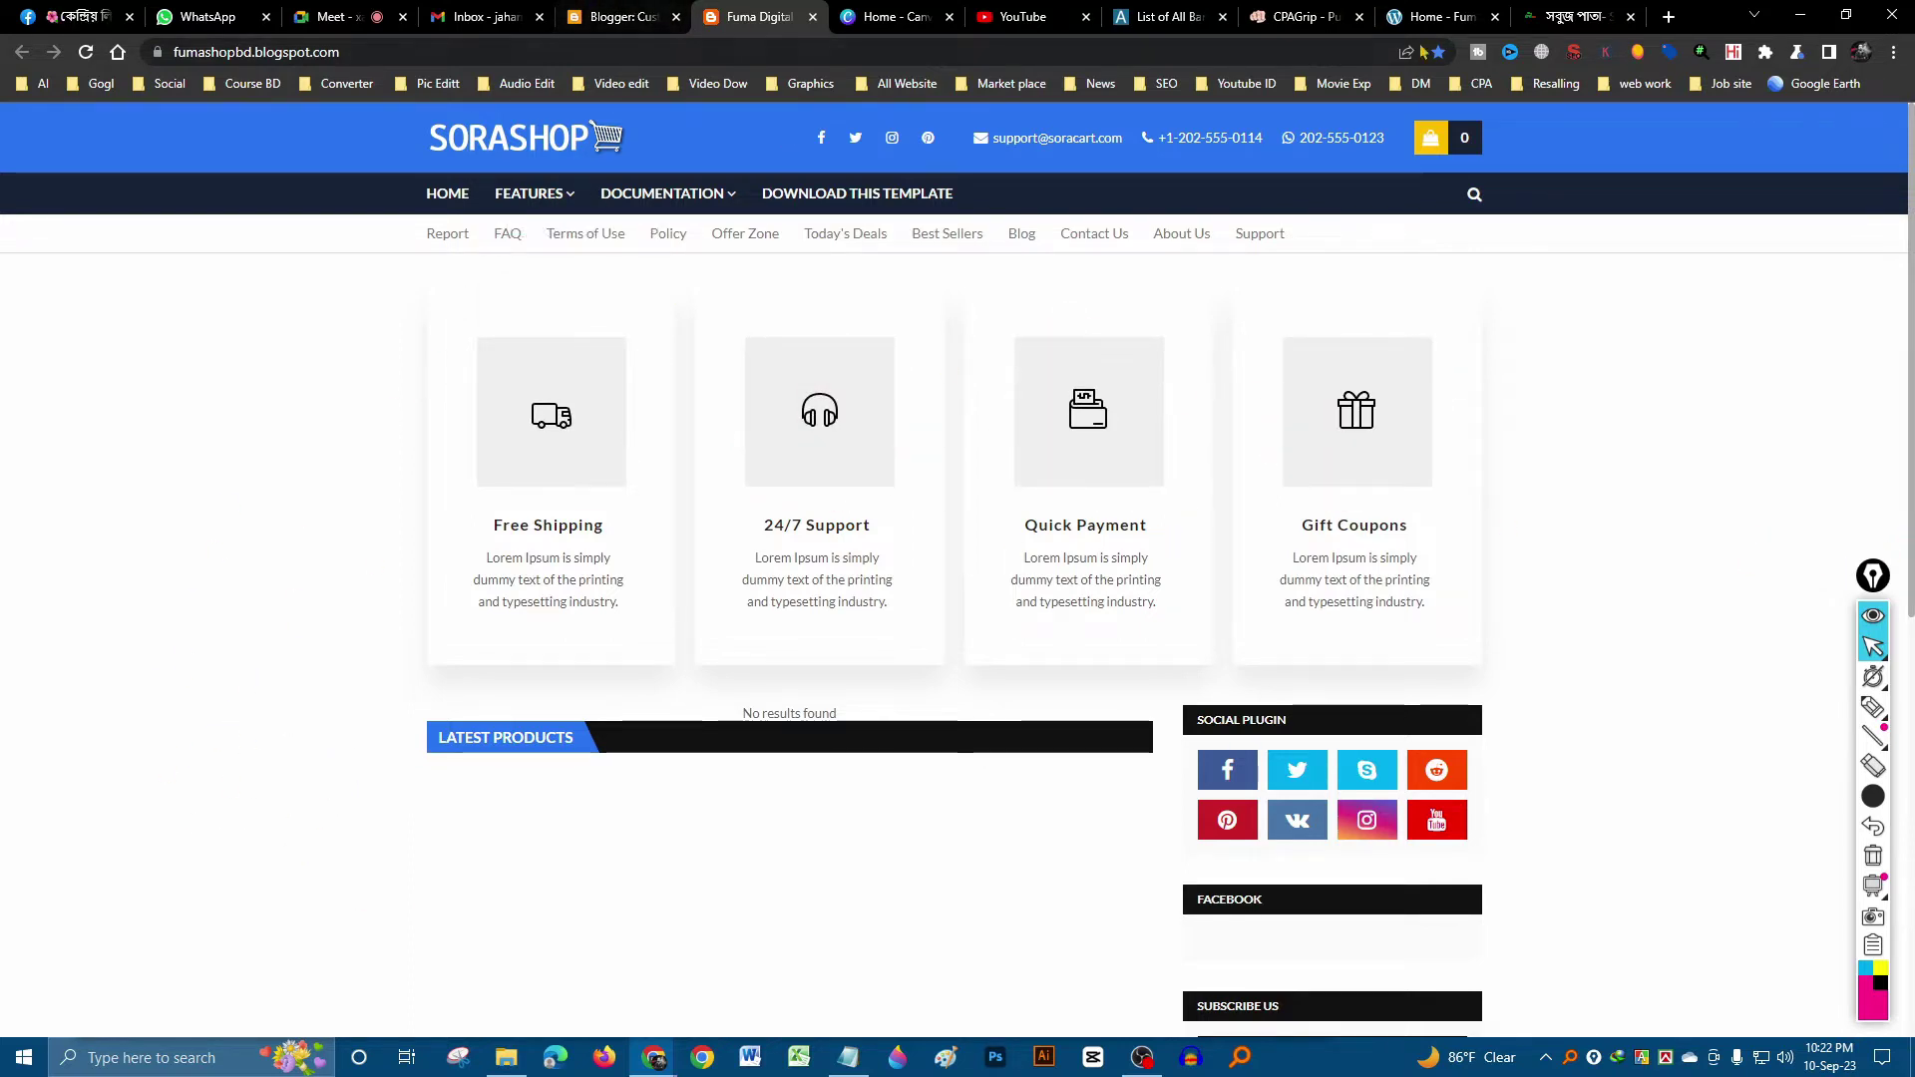
# - Search Google for daraz in a new browser tab and open the Daraz Bangladesh online shopping site
pyautogui.click(1664, 18)
pyautogui.click(968, 419)
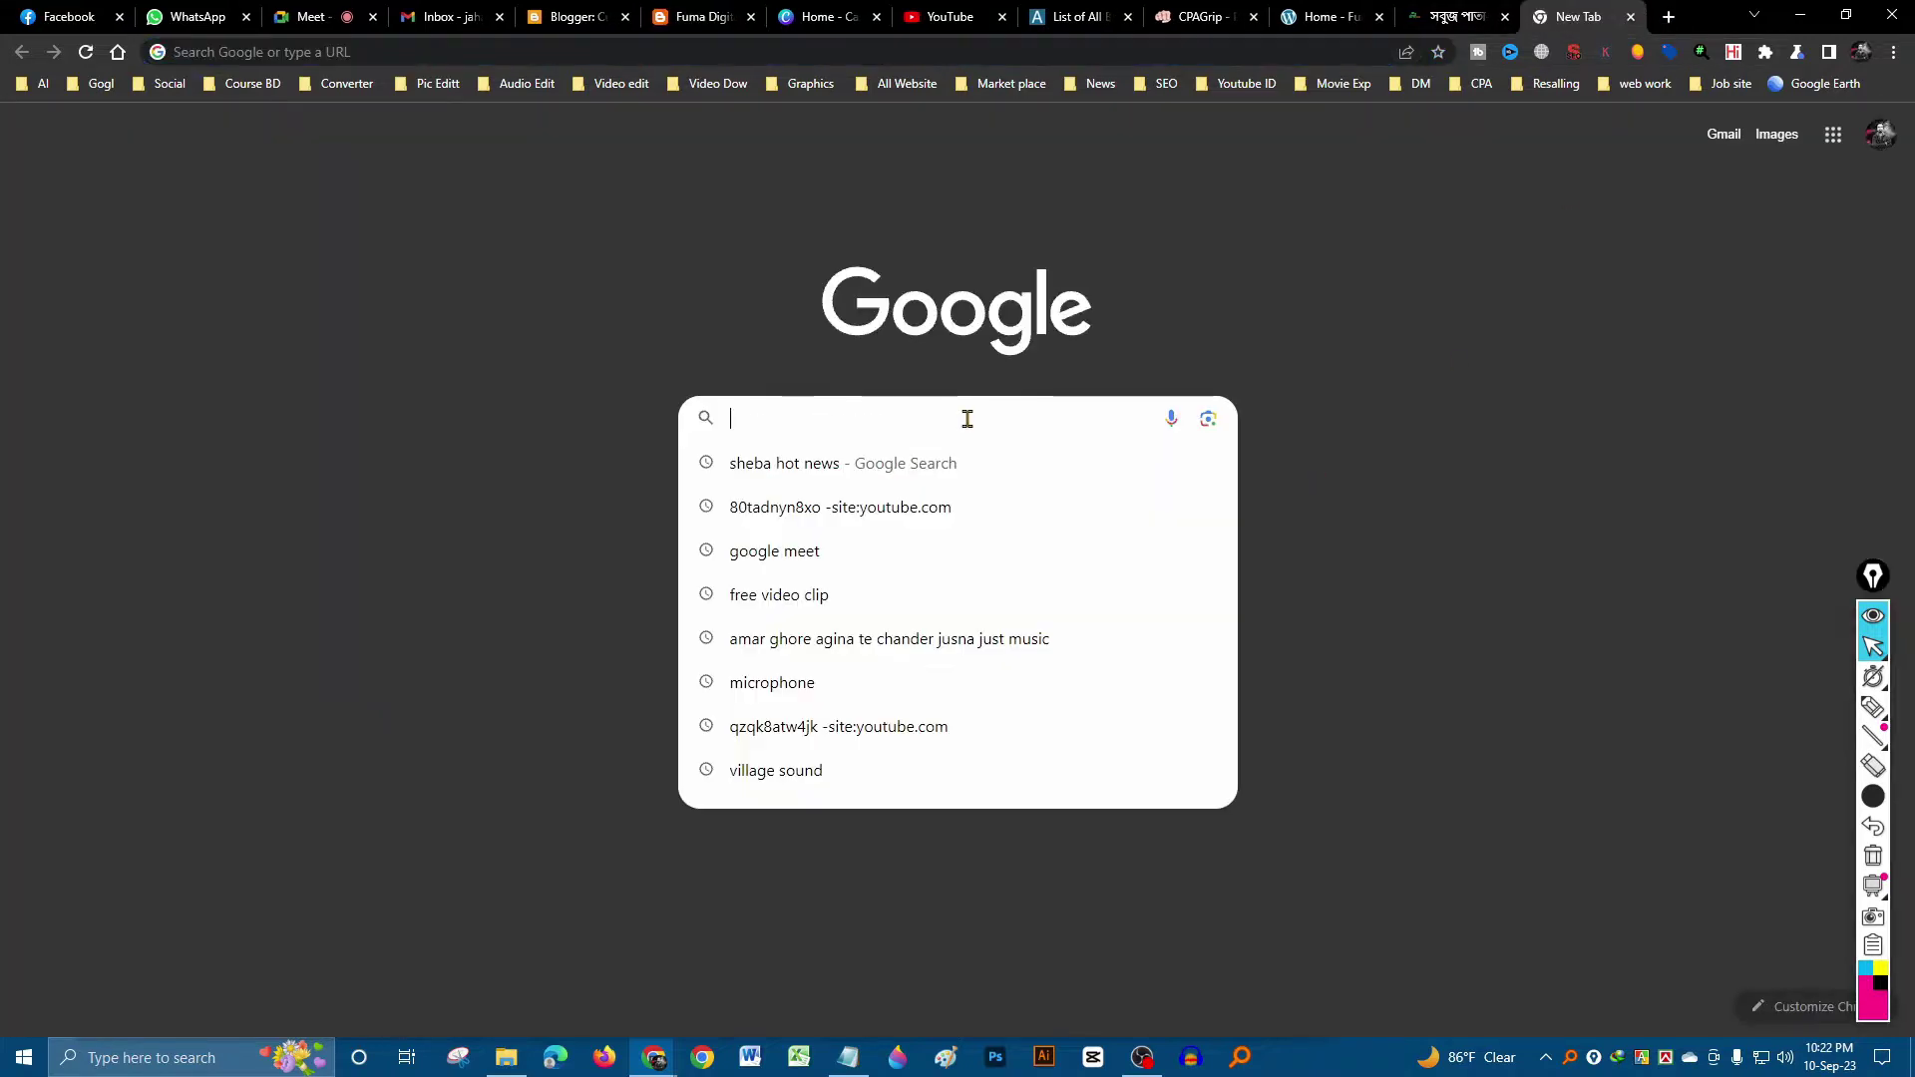
pyautogui.write('da')
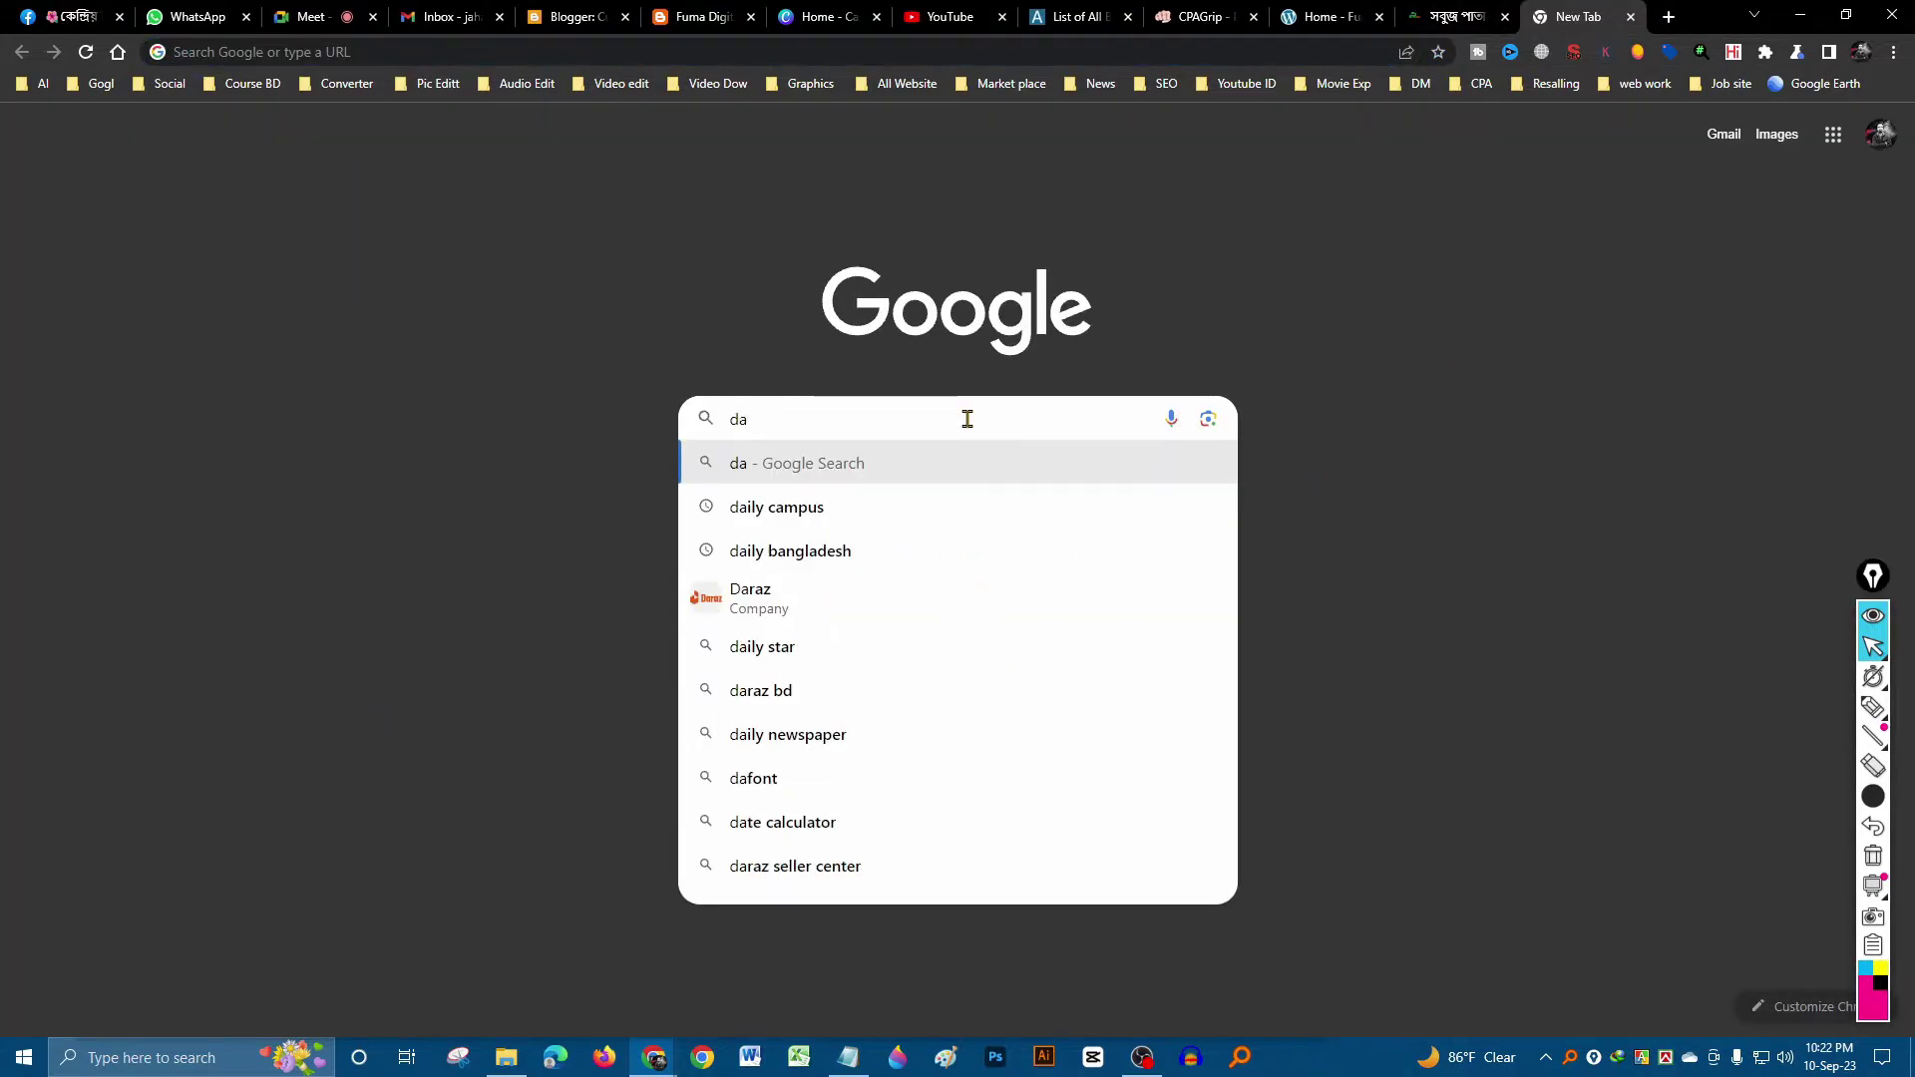
pyautogui.press('Down')
pyautogui.press('Down')
pyautogui.press('Down')
pyautogui.press('Return')
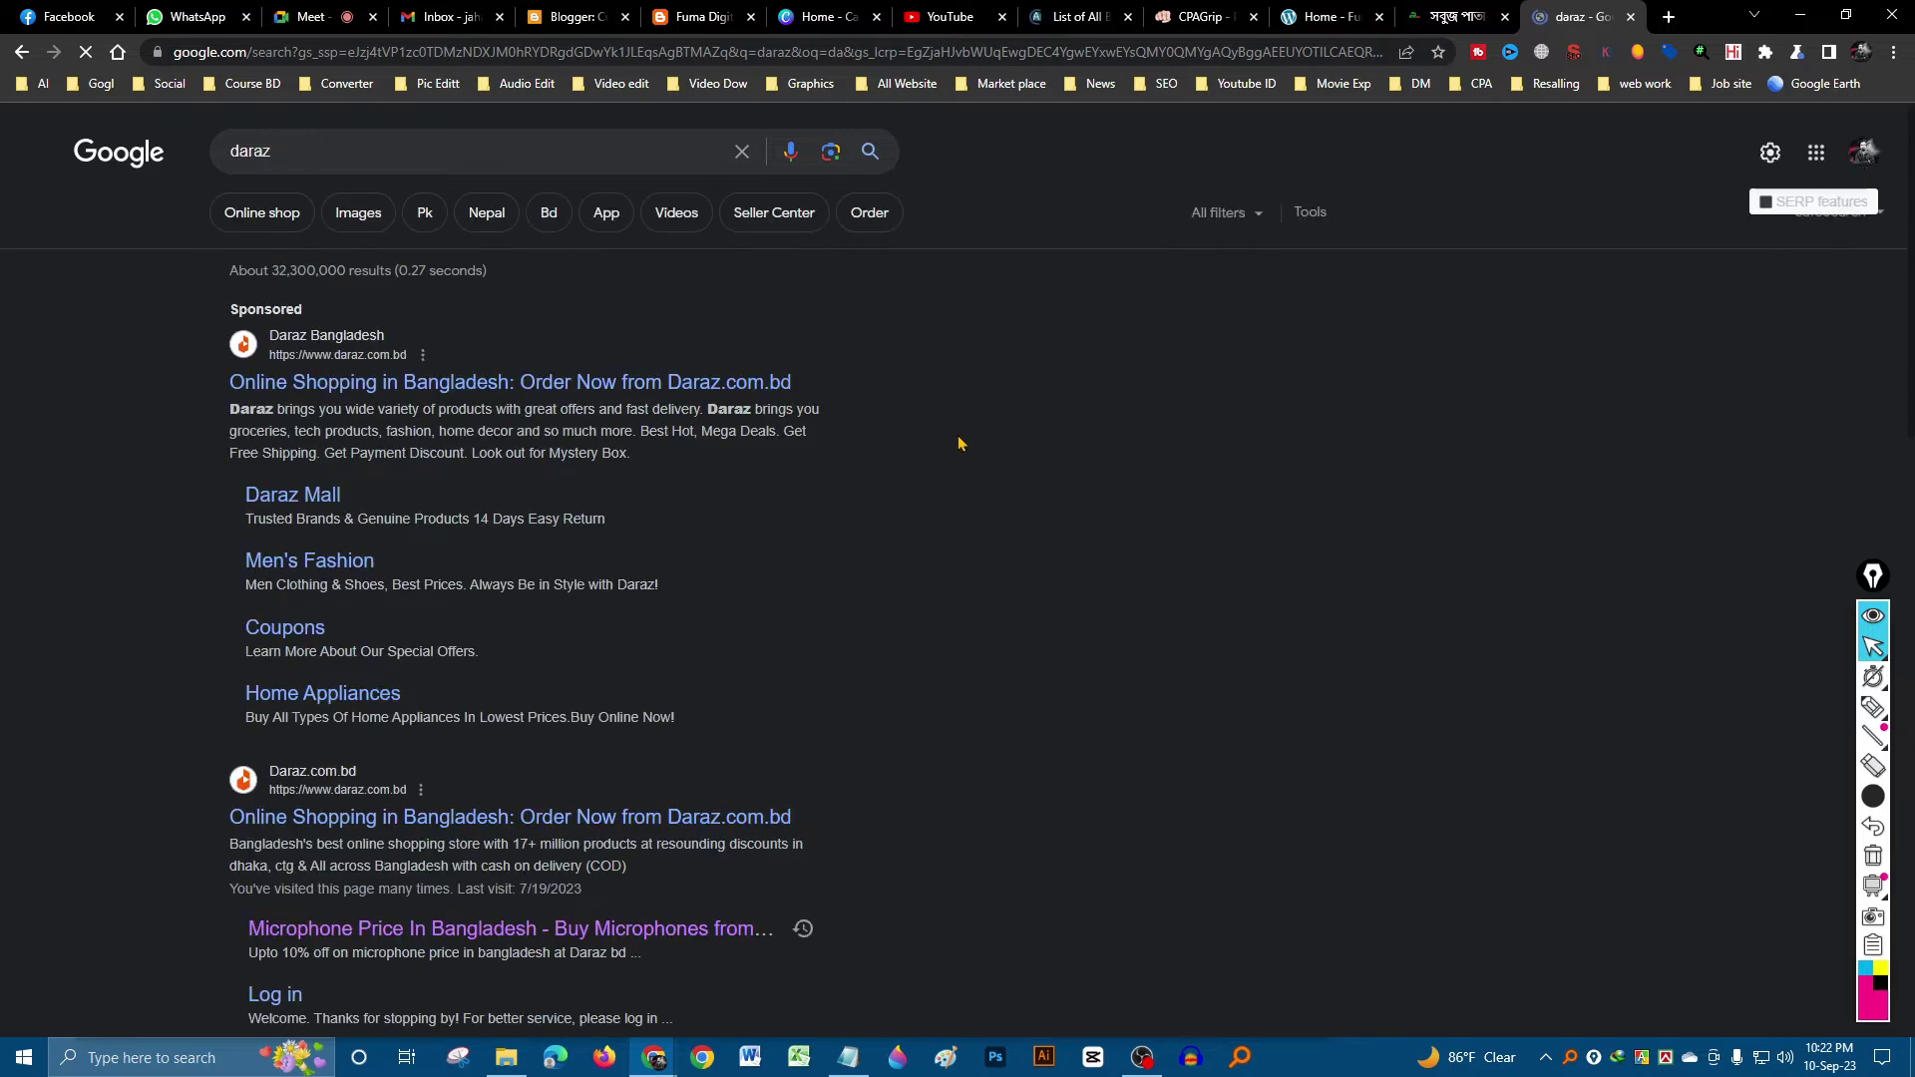
pyautogui.click(431, 383)
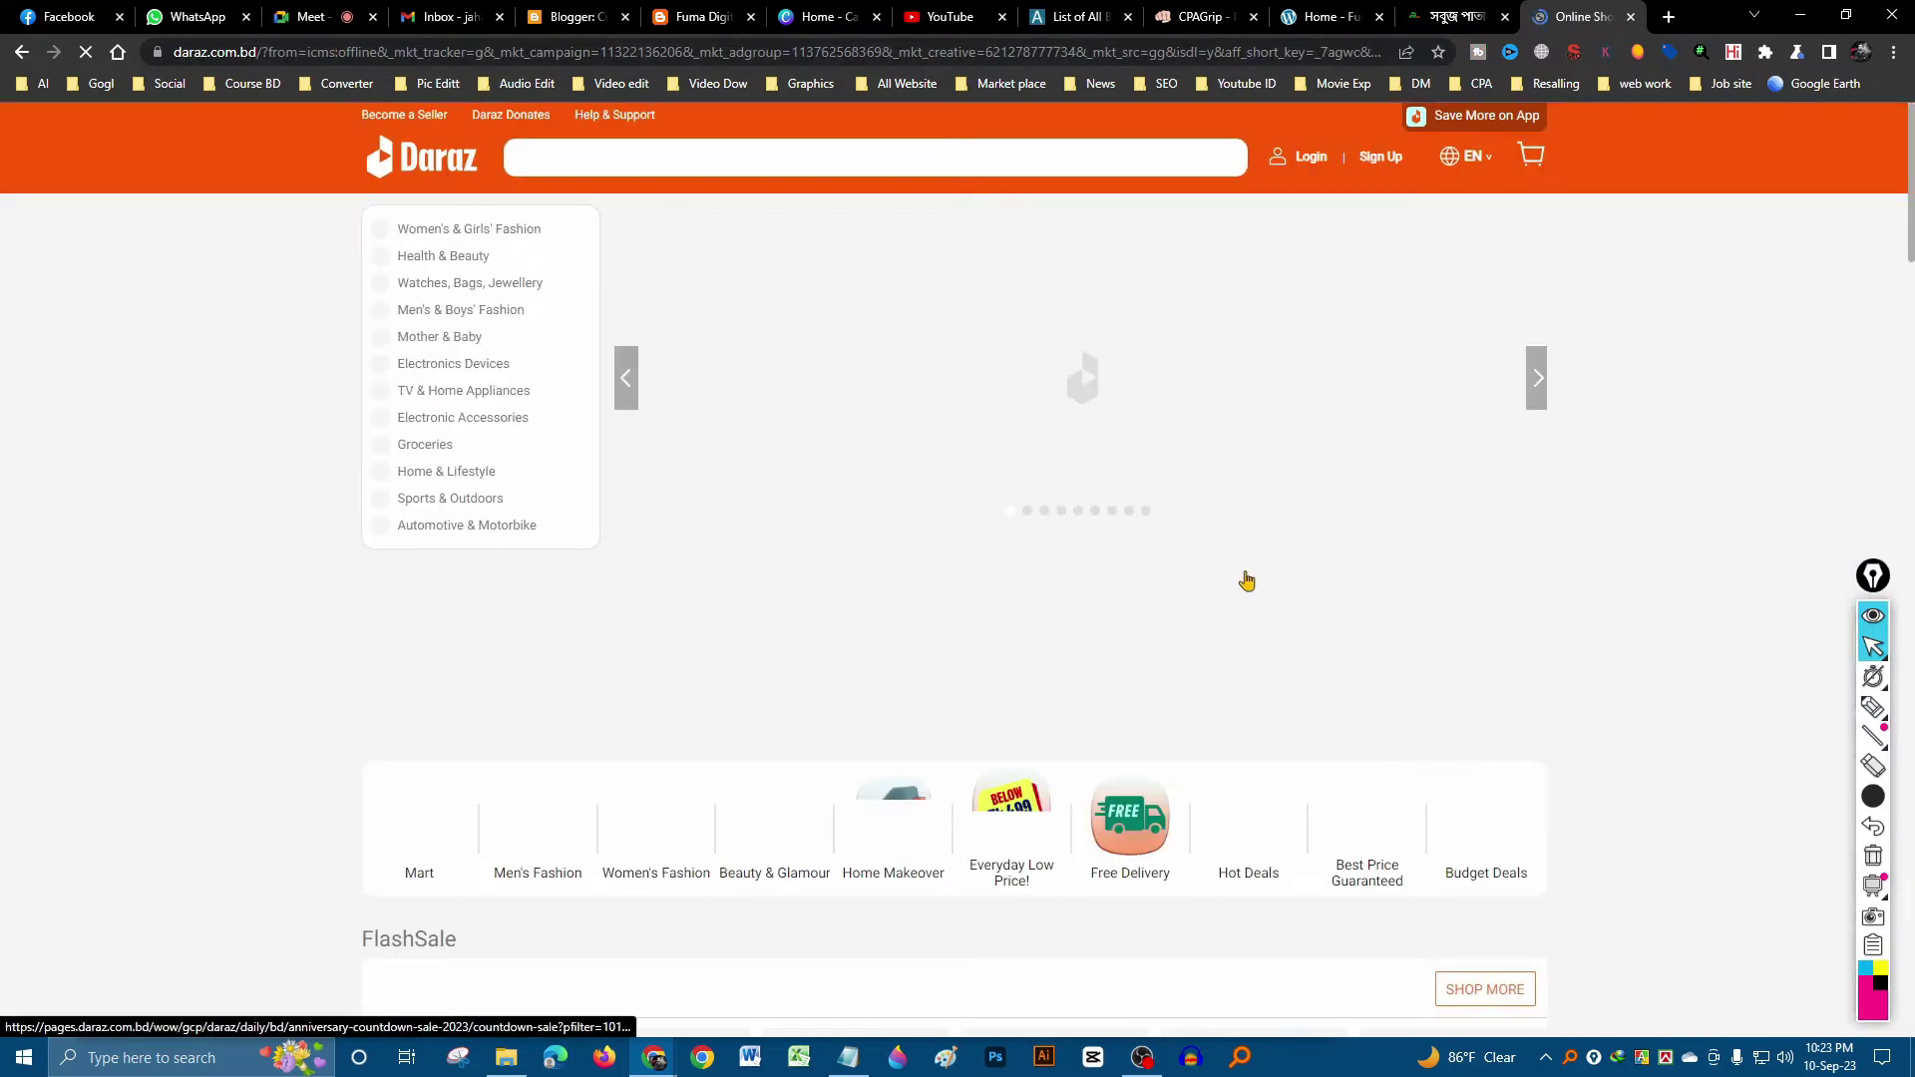
# - Look through the Daraz home page, including its banners, flash sale products and categories
pyautogui.scroll(-10, 1075, 675)
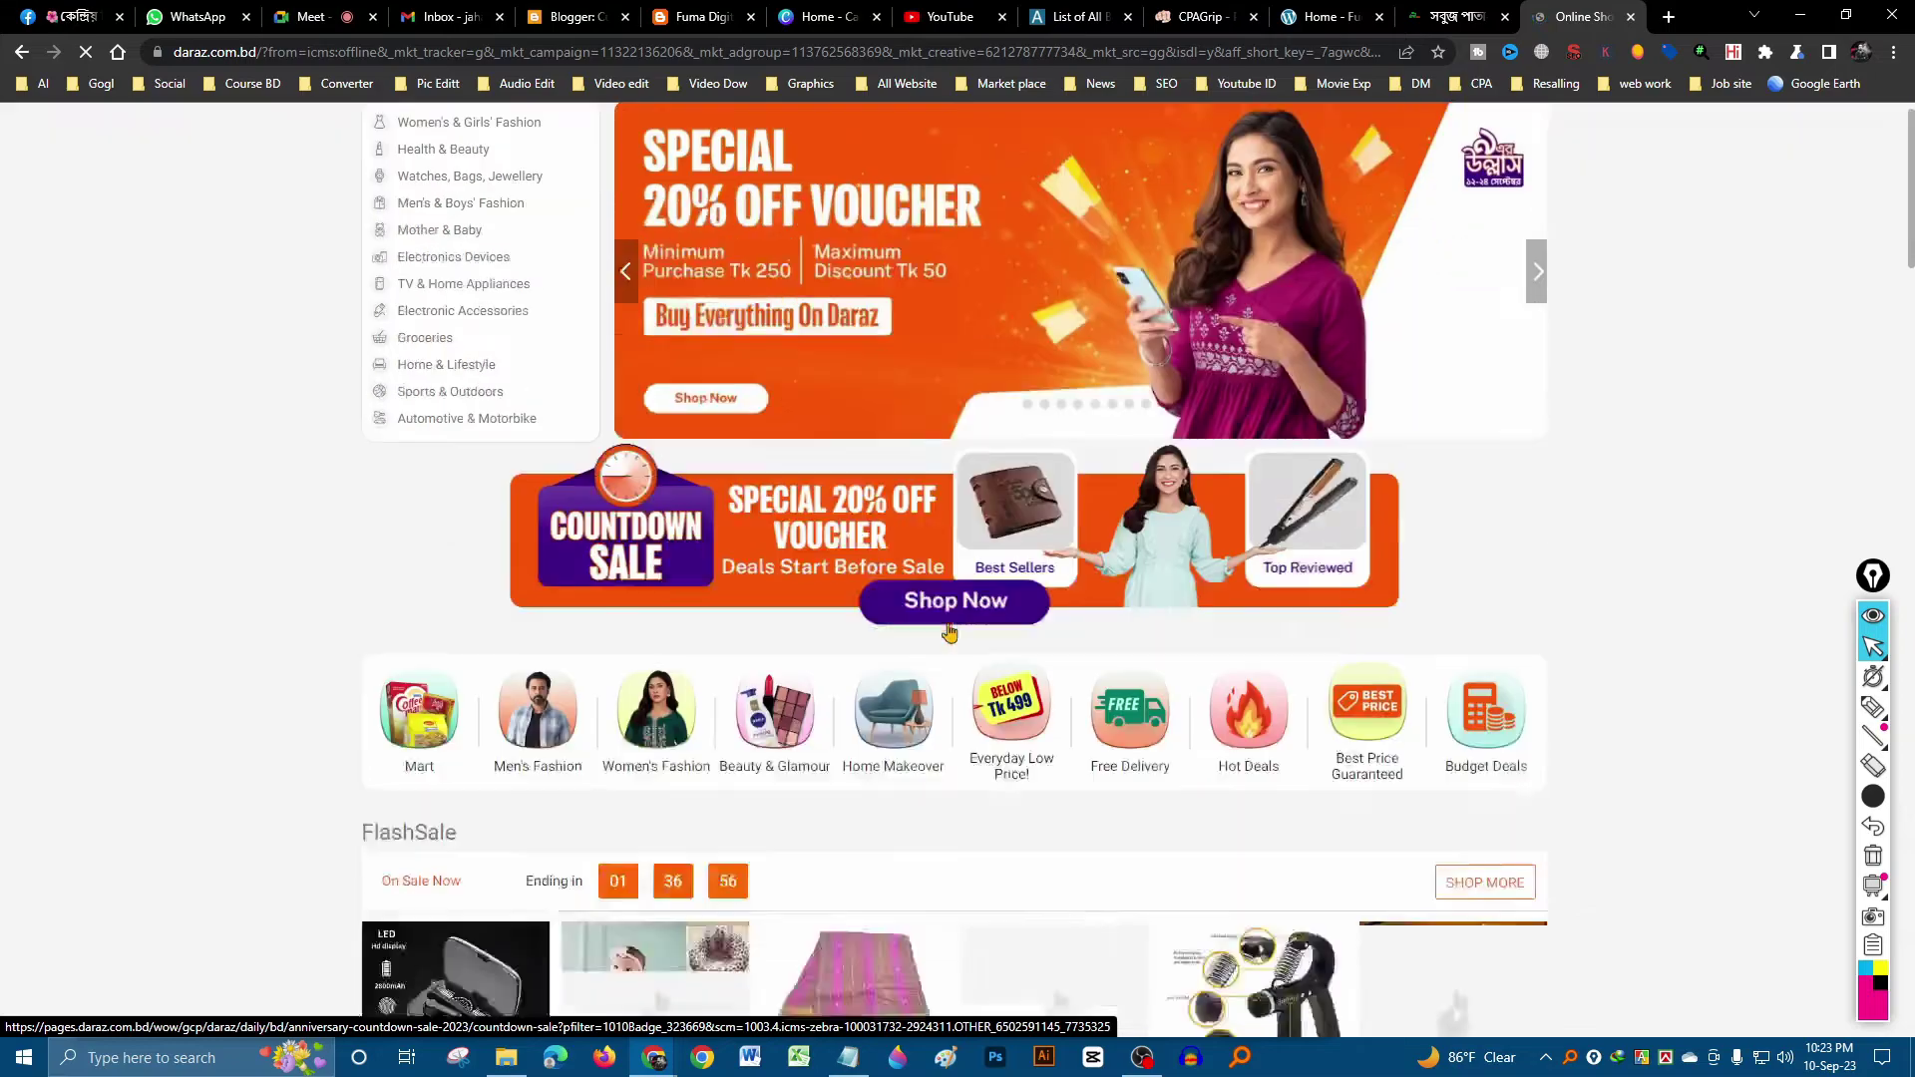
pyautogui.scroll(15, 950, 633)
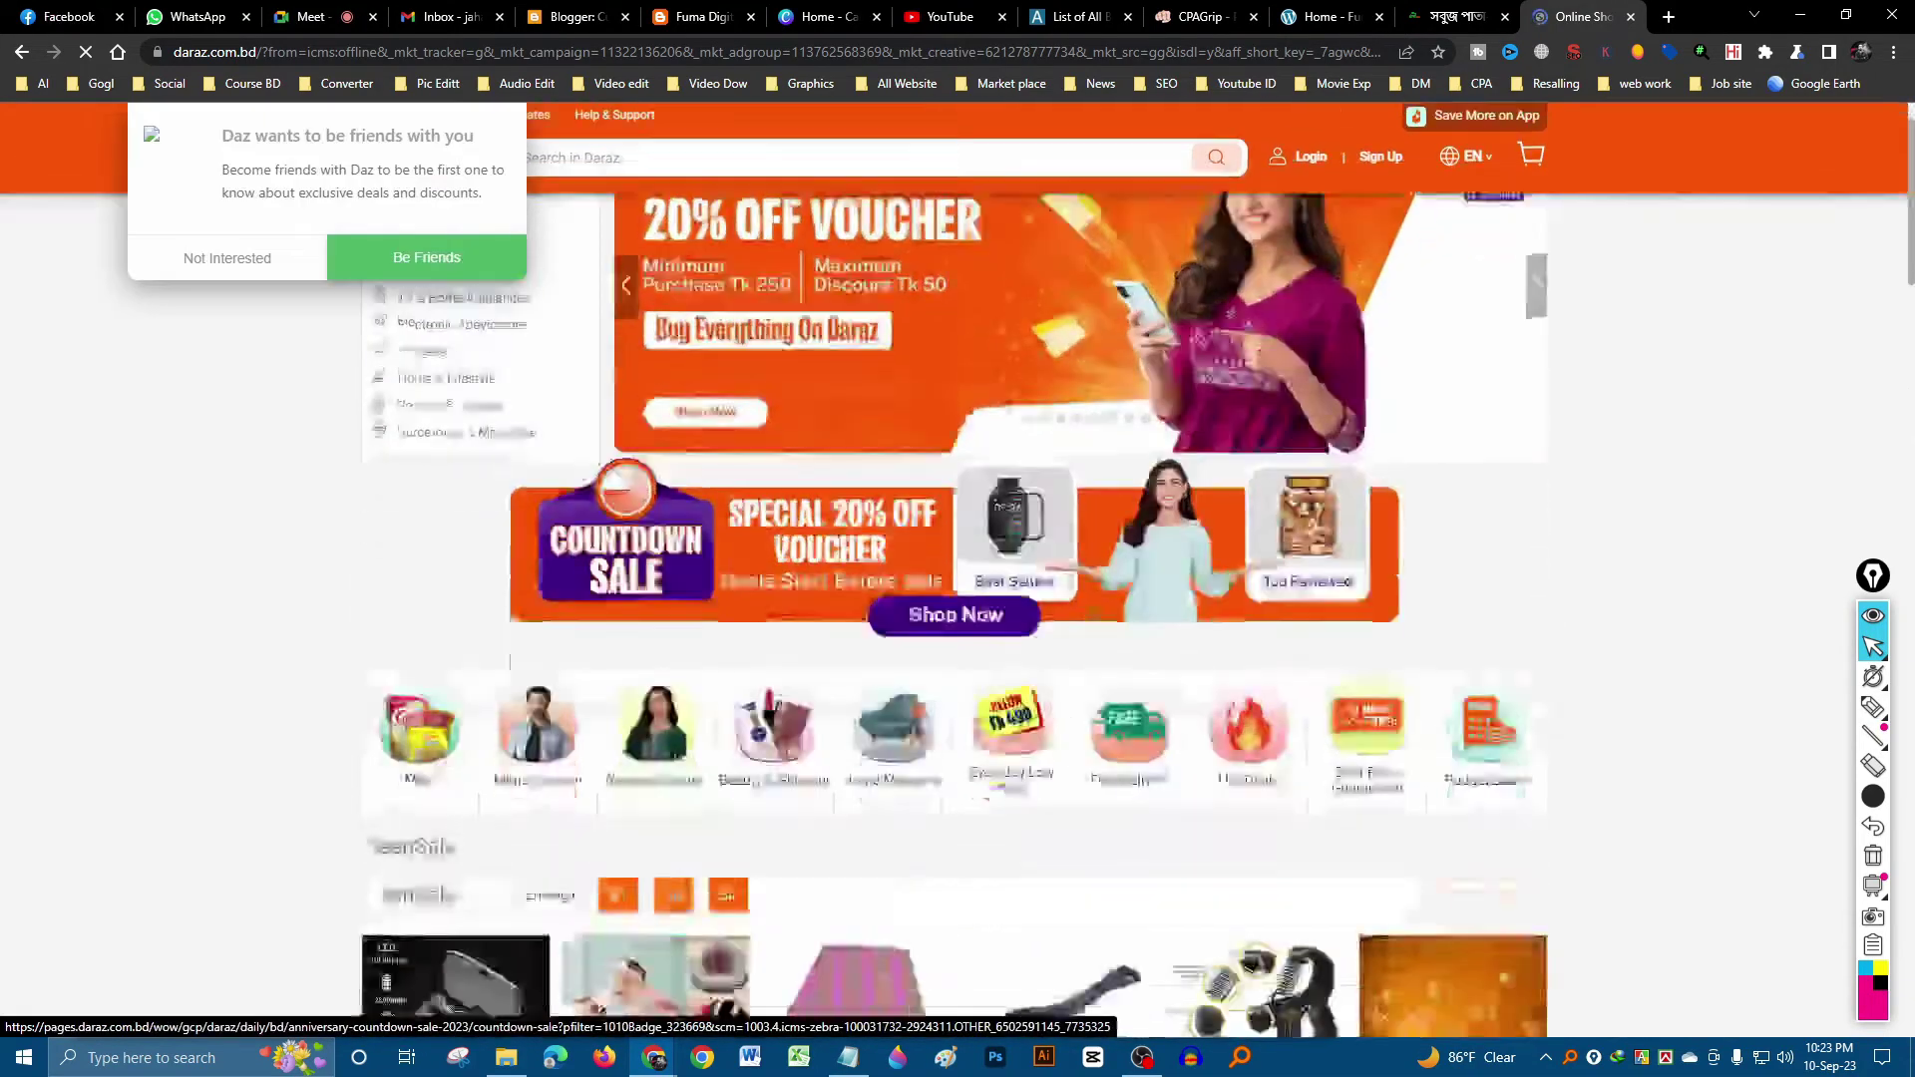
pyautogui.scroll(-10, 783, 746)
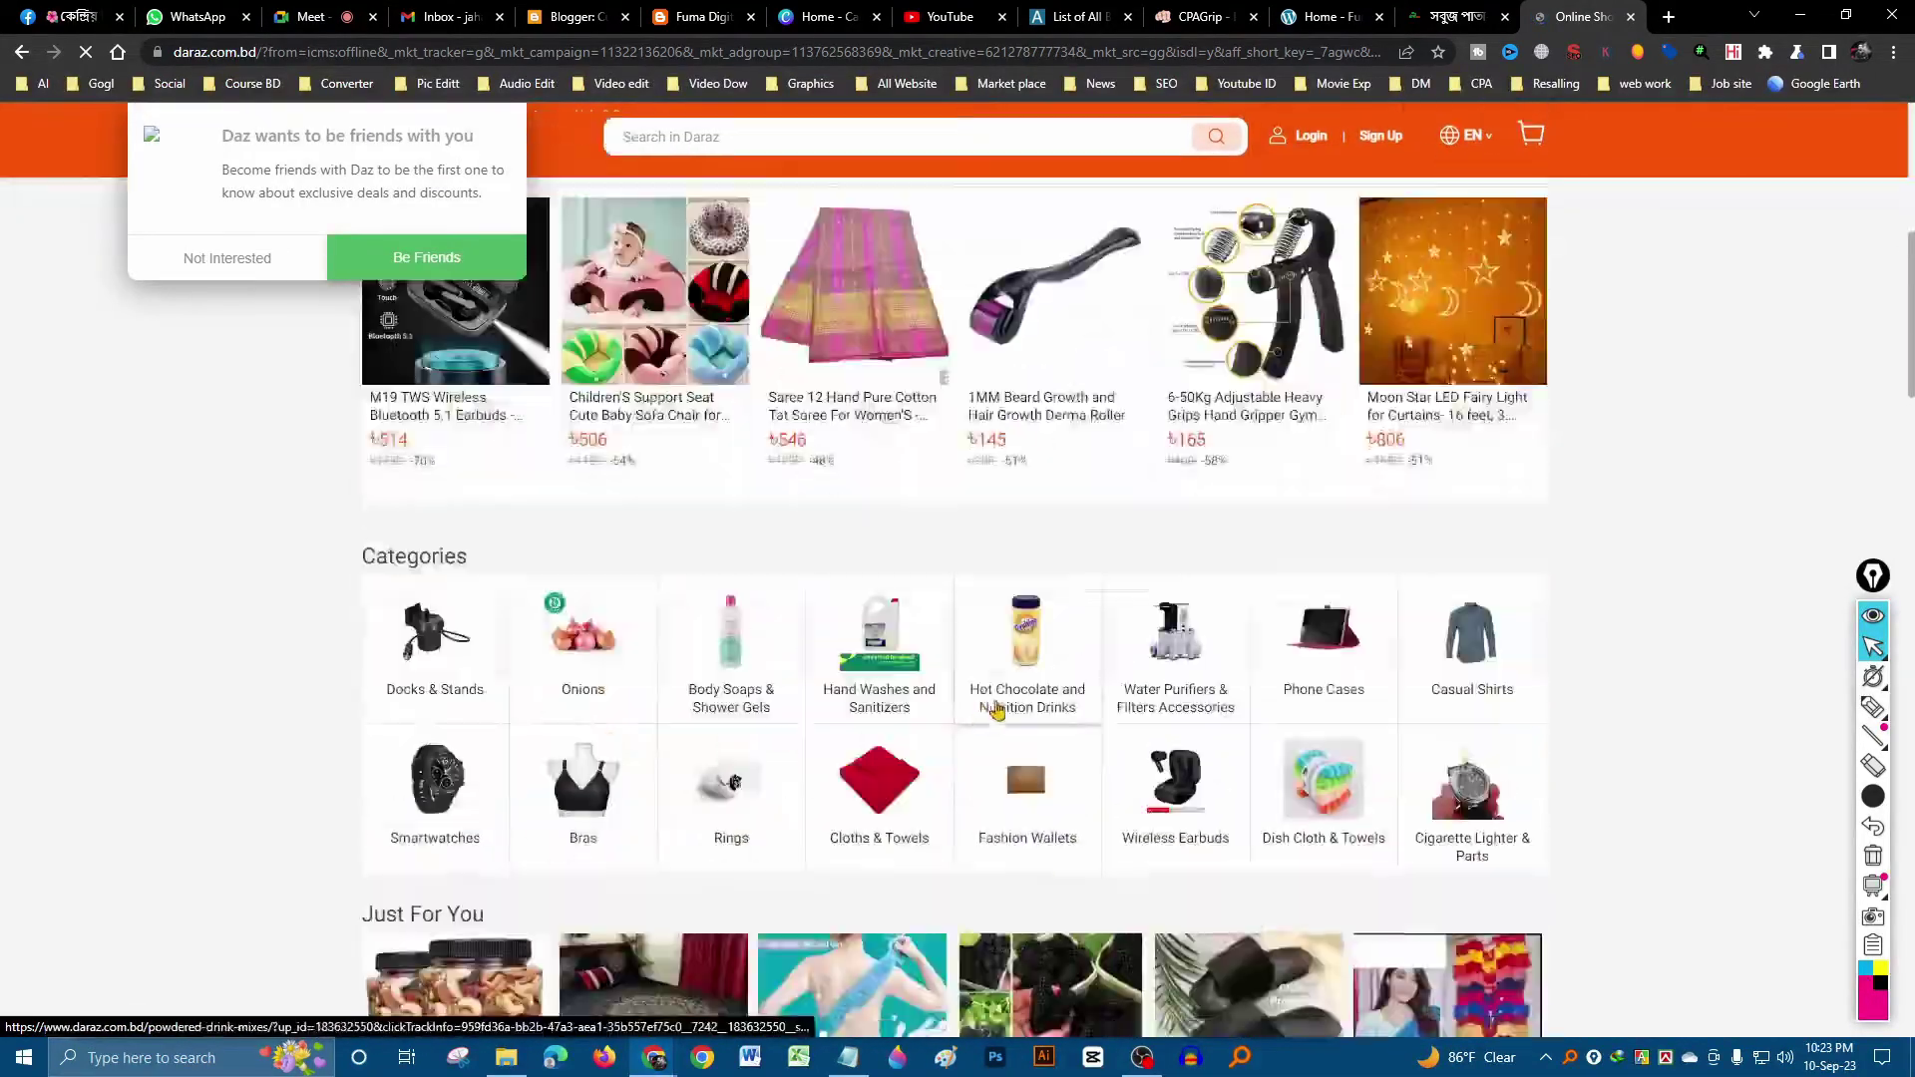
# - Decline the Daz friend request and look over the Daraz home page down to its footer links
pyautogui.scroll(10, 783, 746)
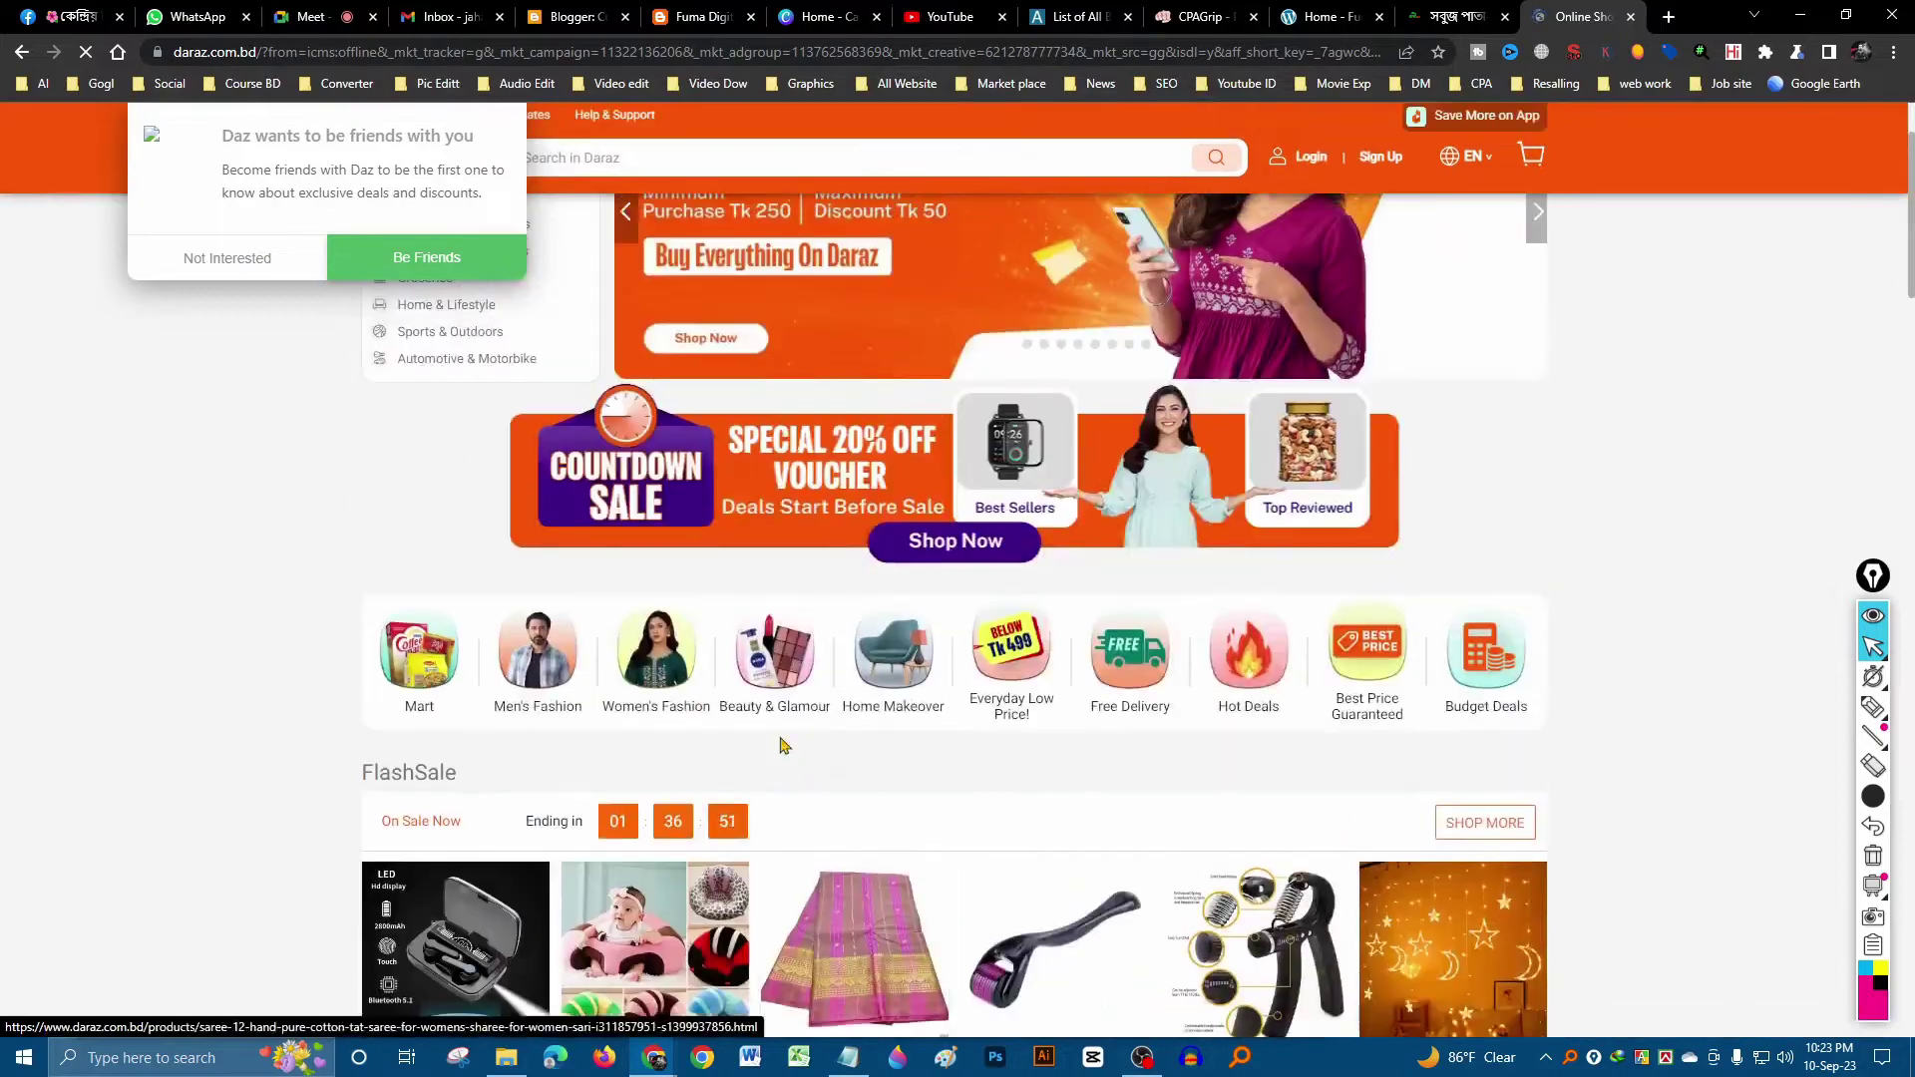
pyautogui.click(241, 261)
pyautogui.scroll(-5, 1154, 542)
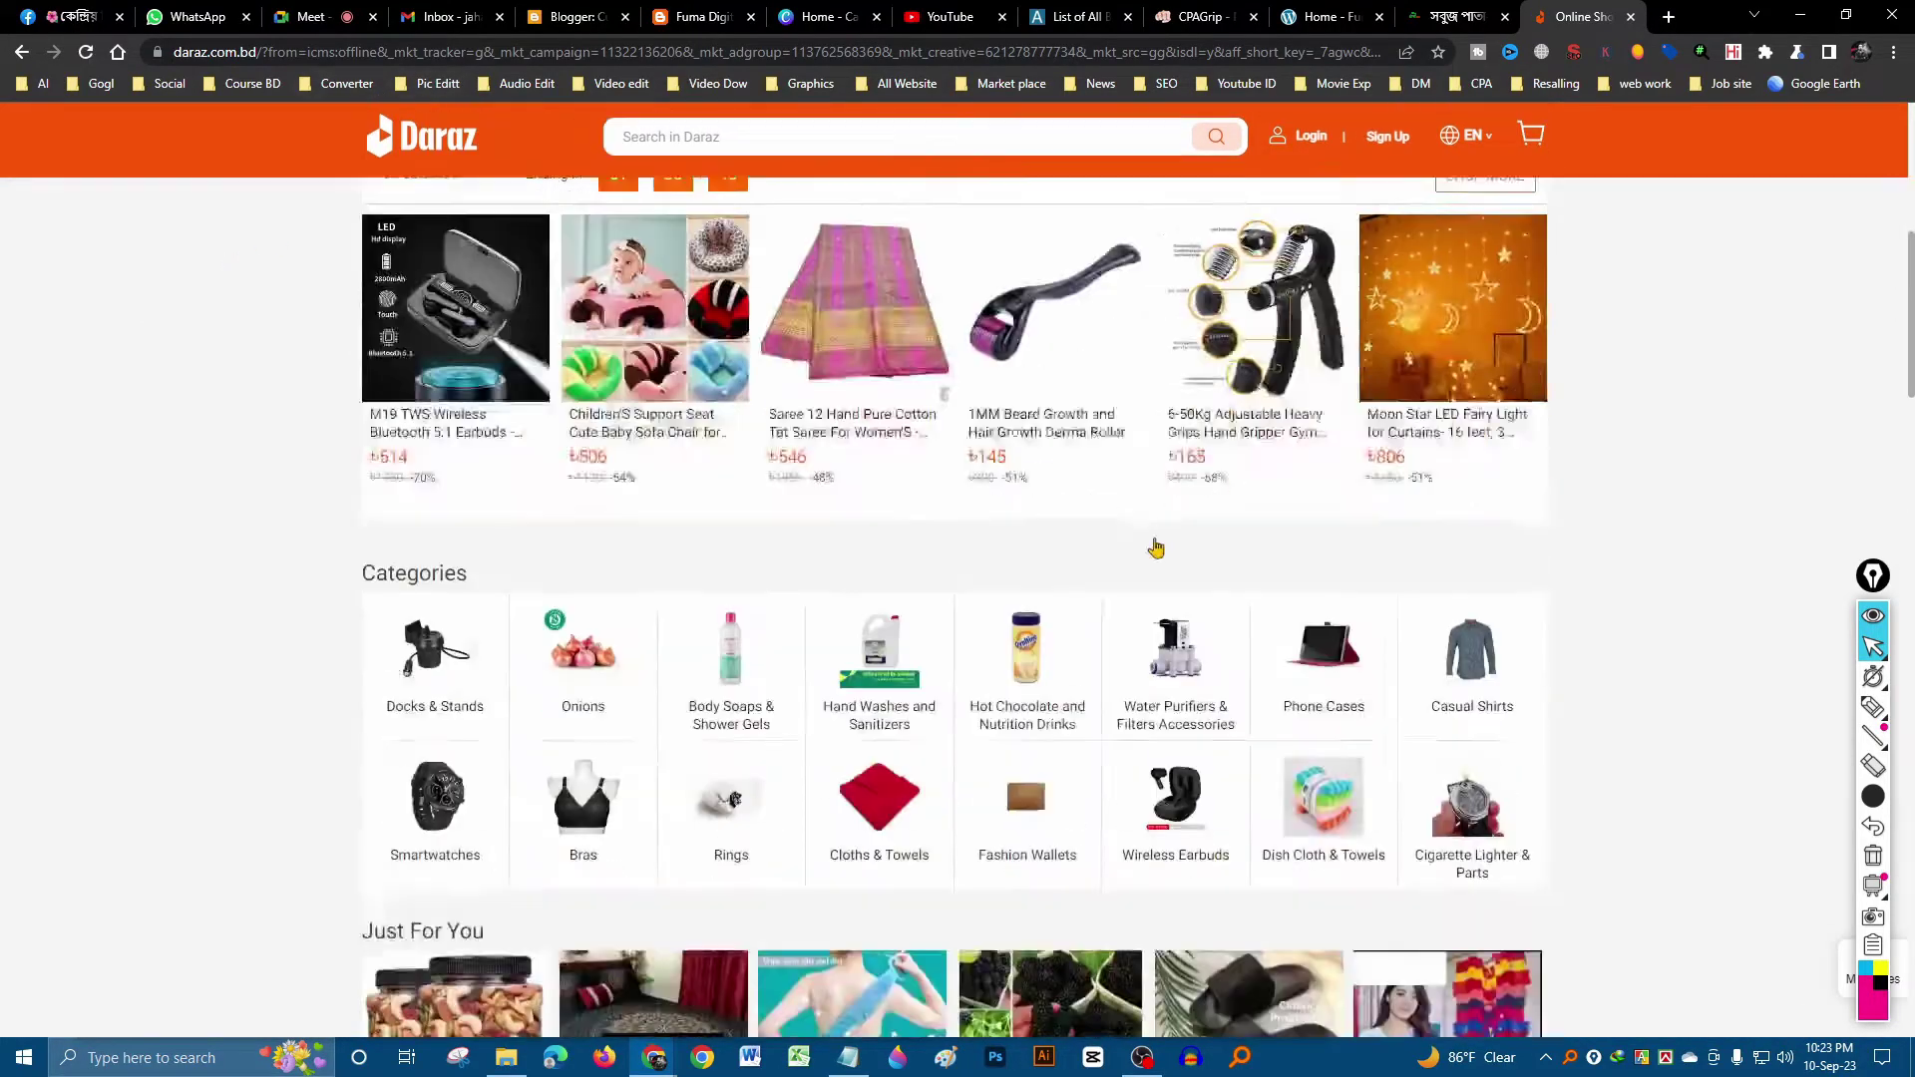
pyautogui.scroll(6, 883, 394)
pyautogui.scroll(-20, 884, 394)
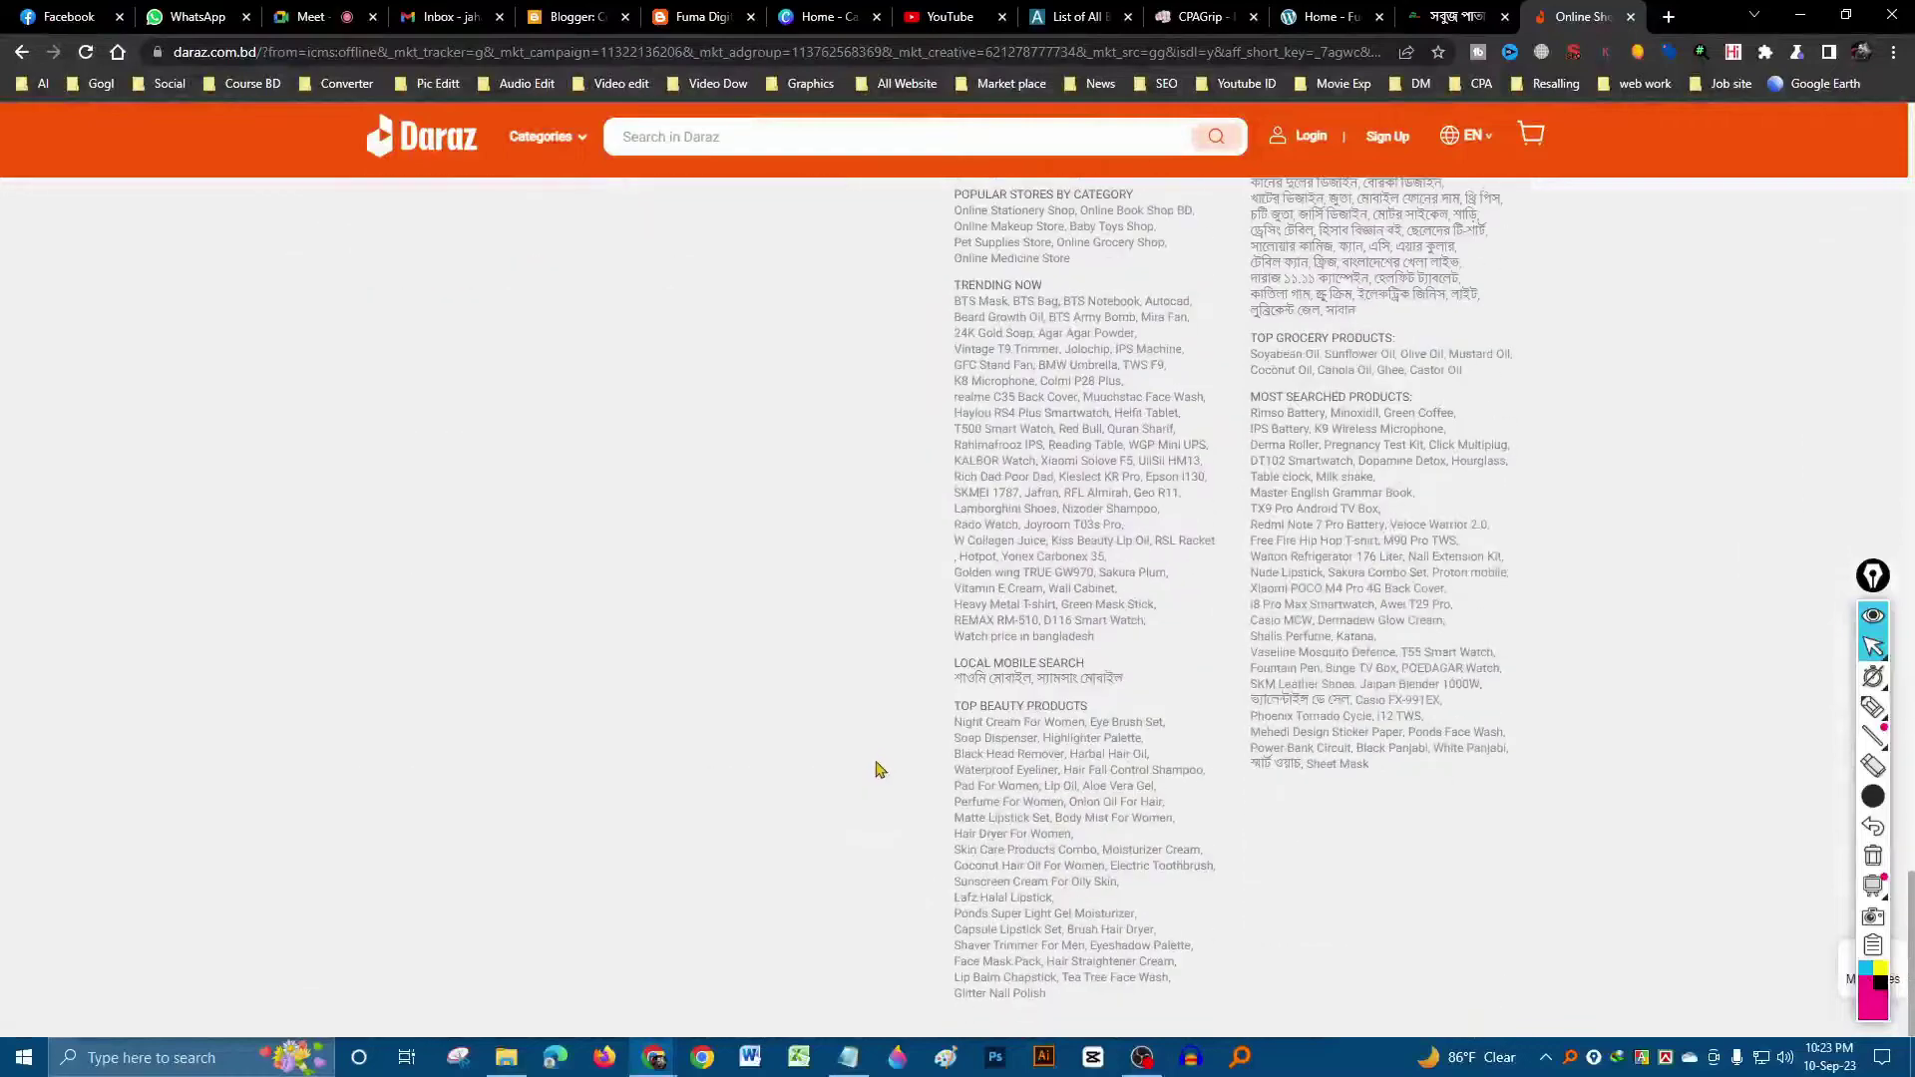
pyautogui.scroll(20, 874, 768)
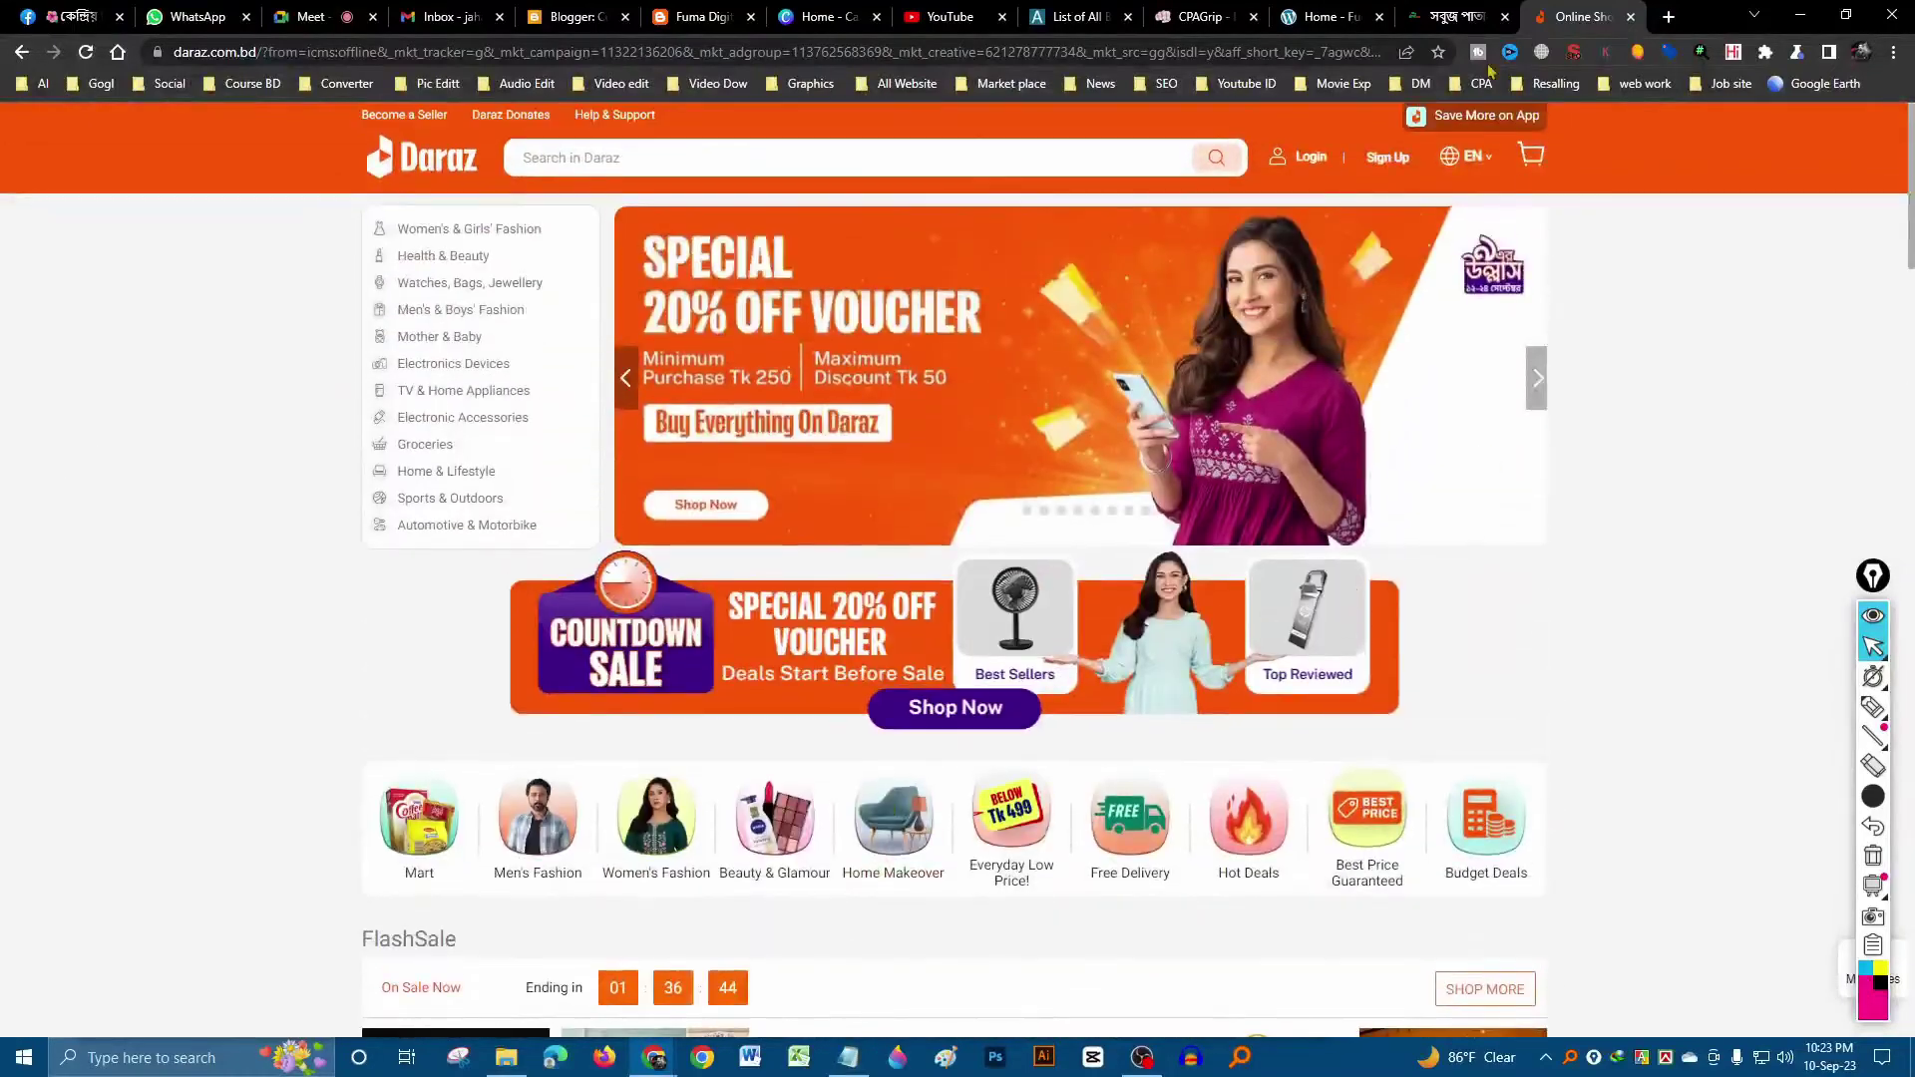
pyautogui.click(1668, 16)
pyautogui.click(1024, 423)
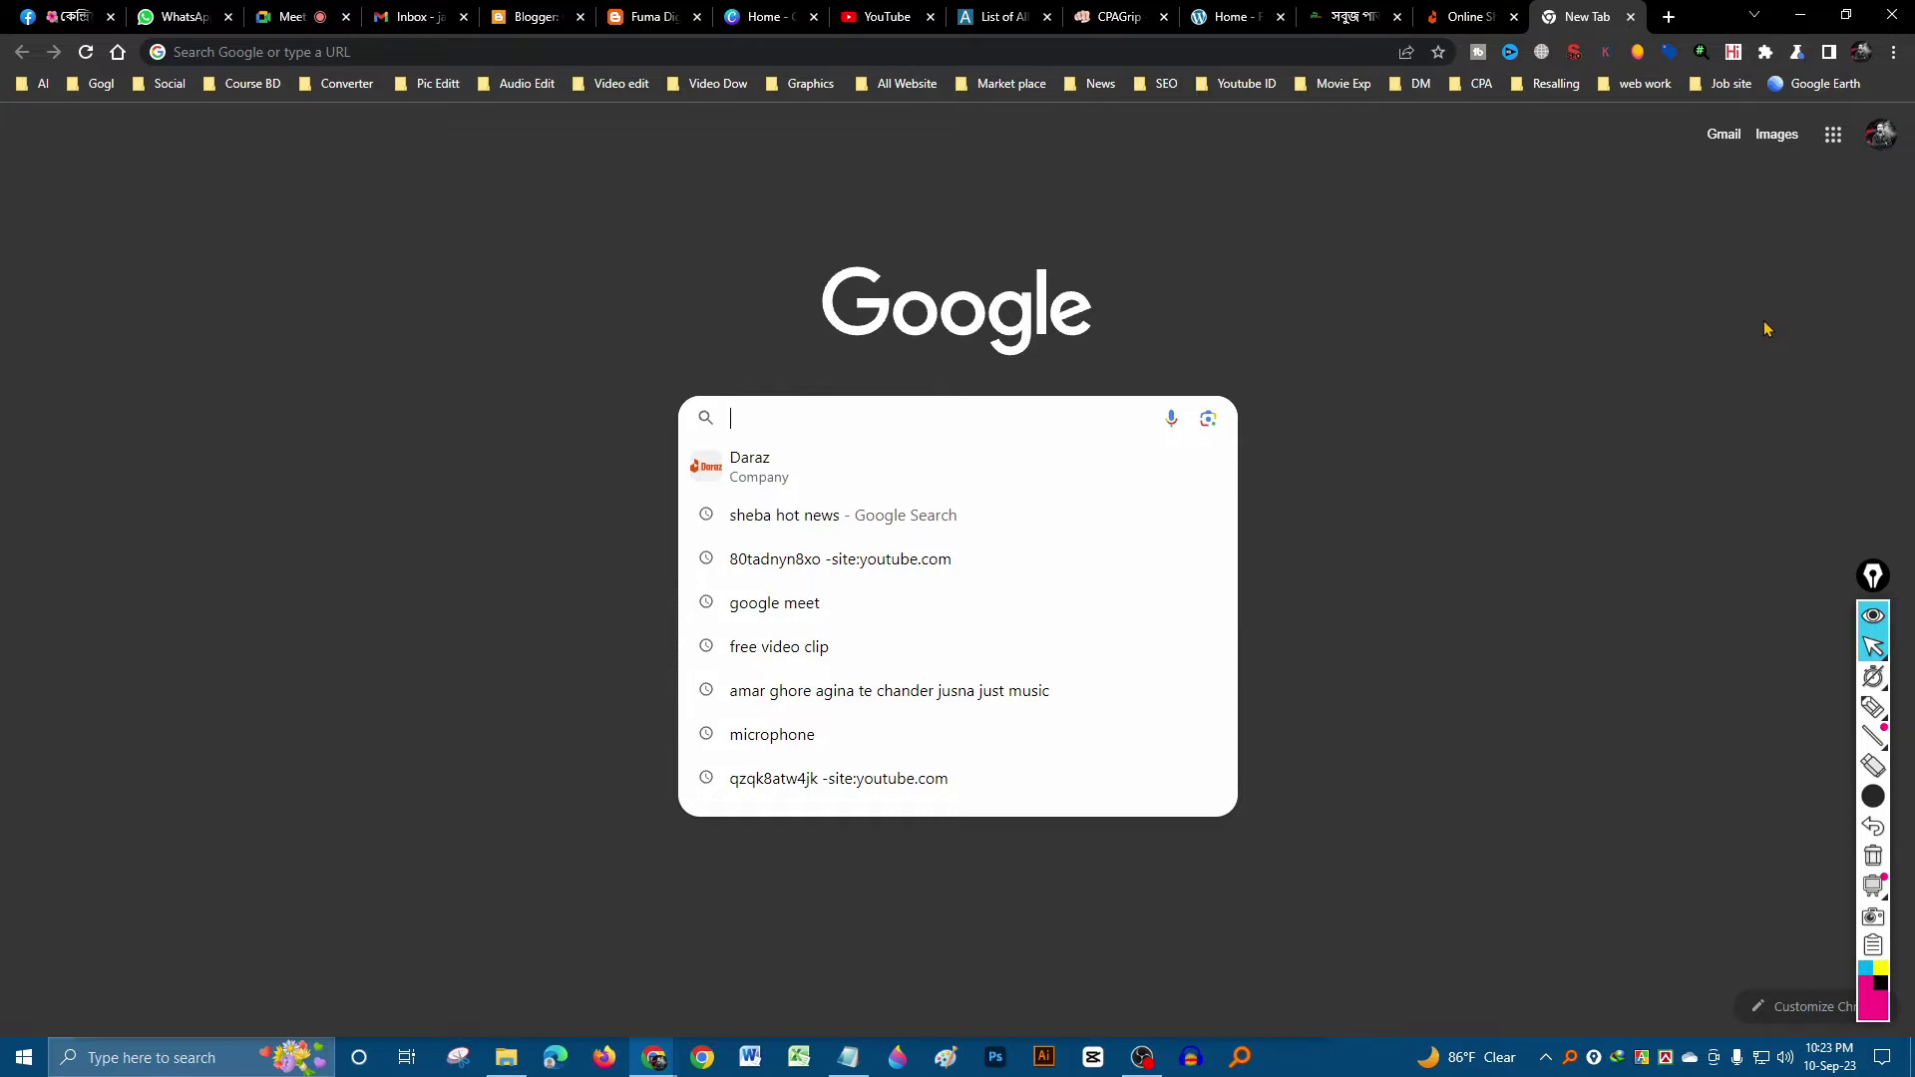
pyautogui.write('d')
pyautogui.press('BackSpace')
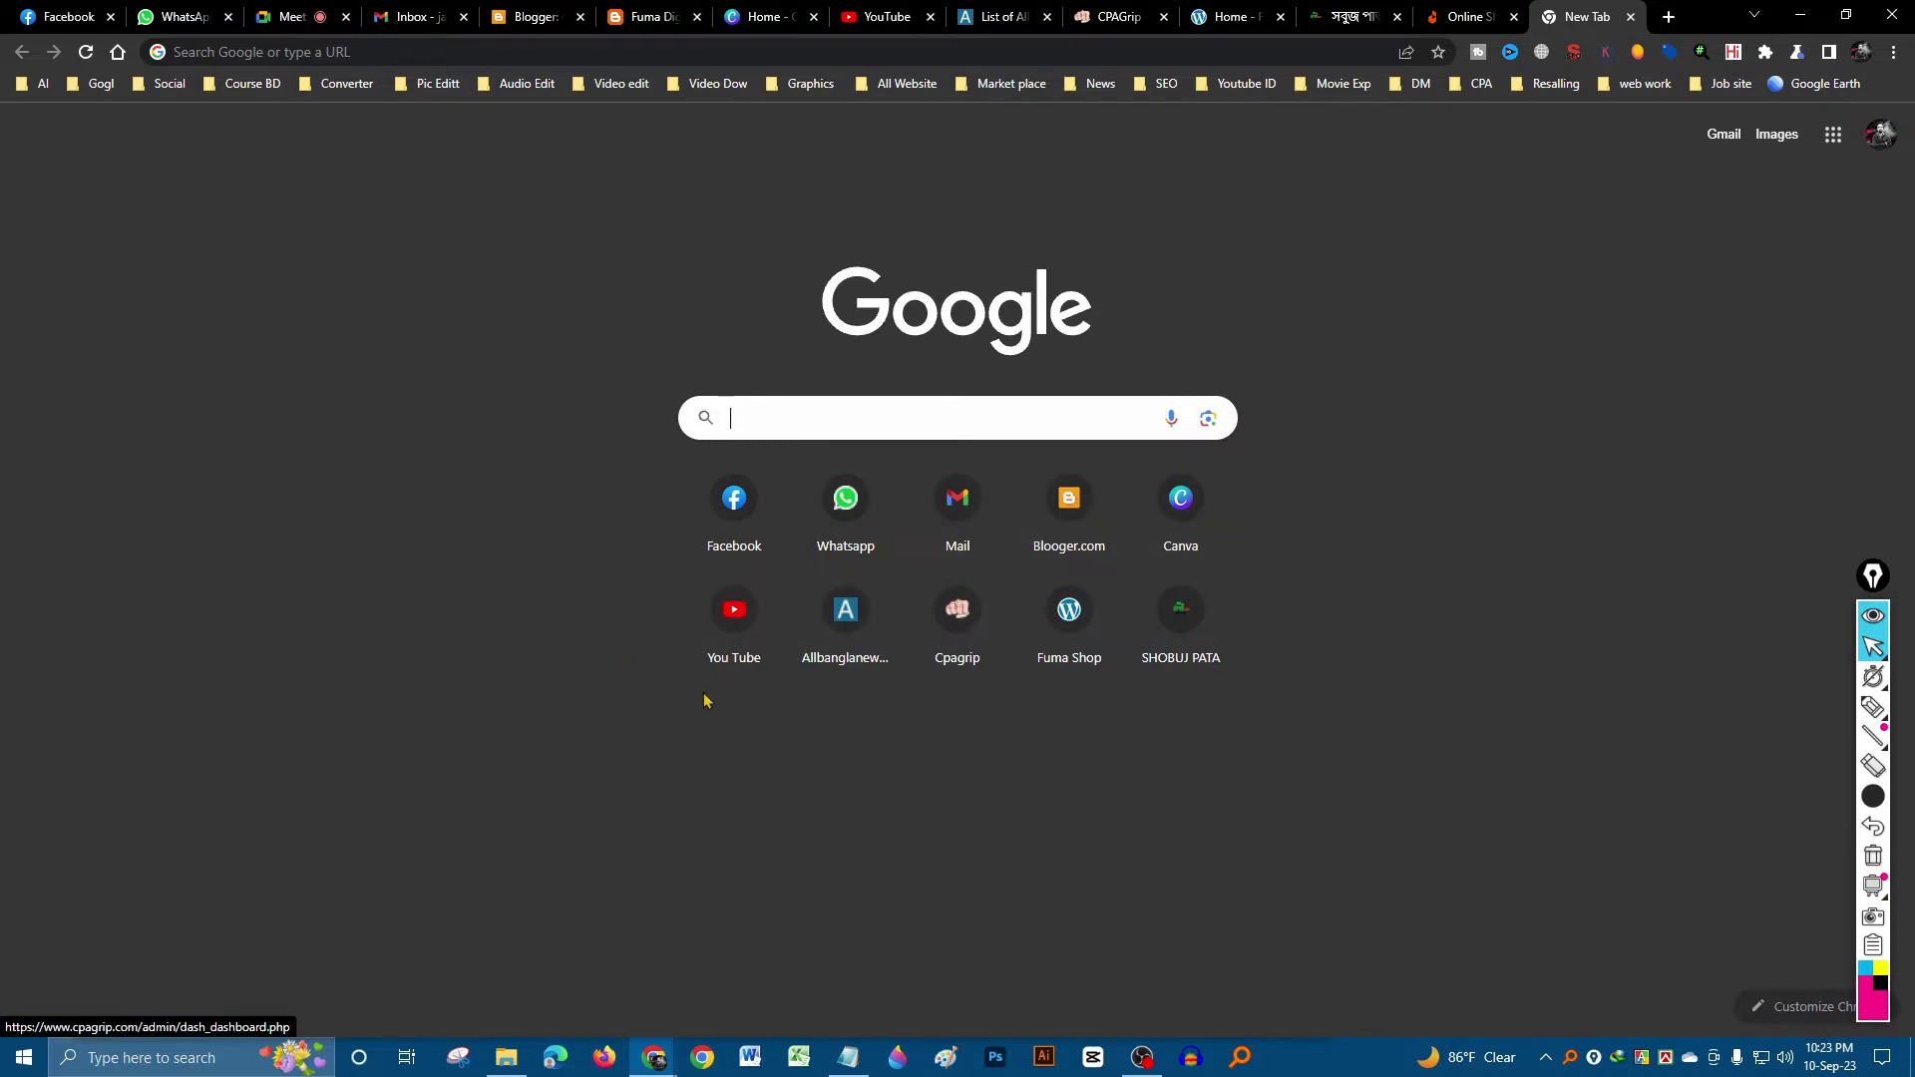
pyautogui.click(1185, 308)
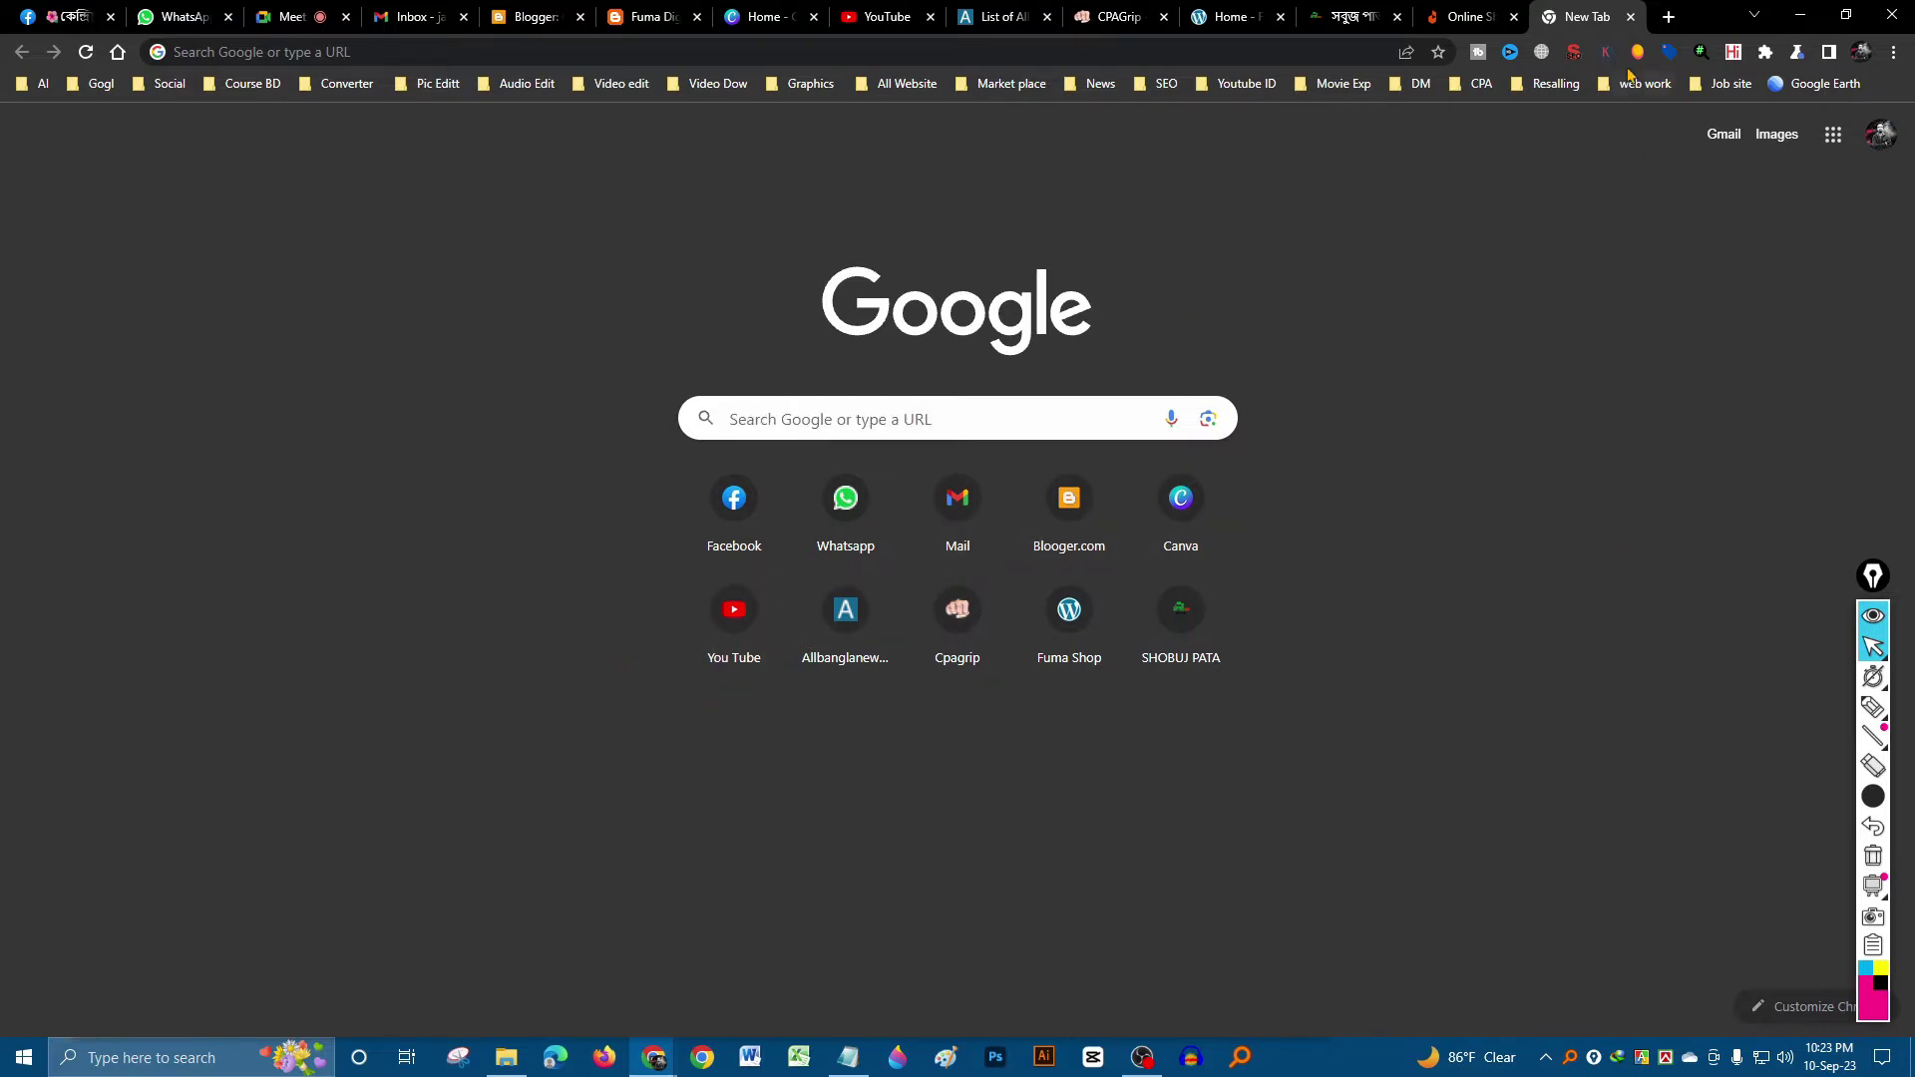
# - Open the bookmarked National University admission site in a new browser tab and continue past the insecure connection warning
pyautogui.click(1669, 16)
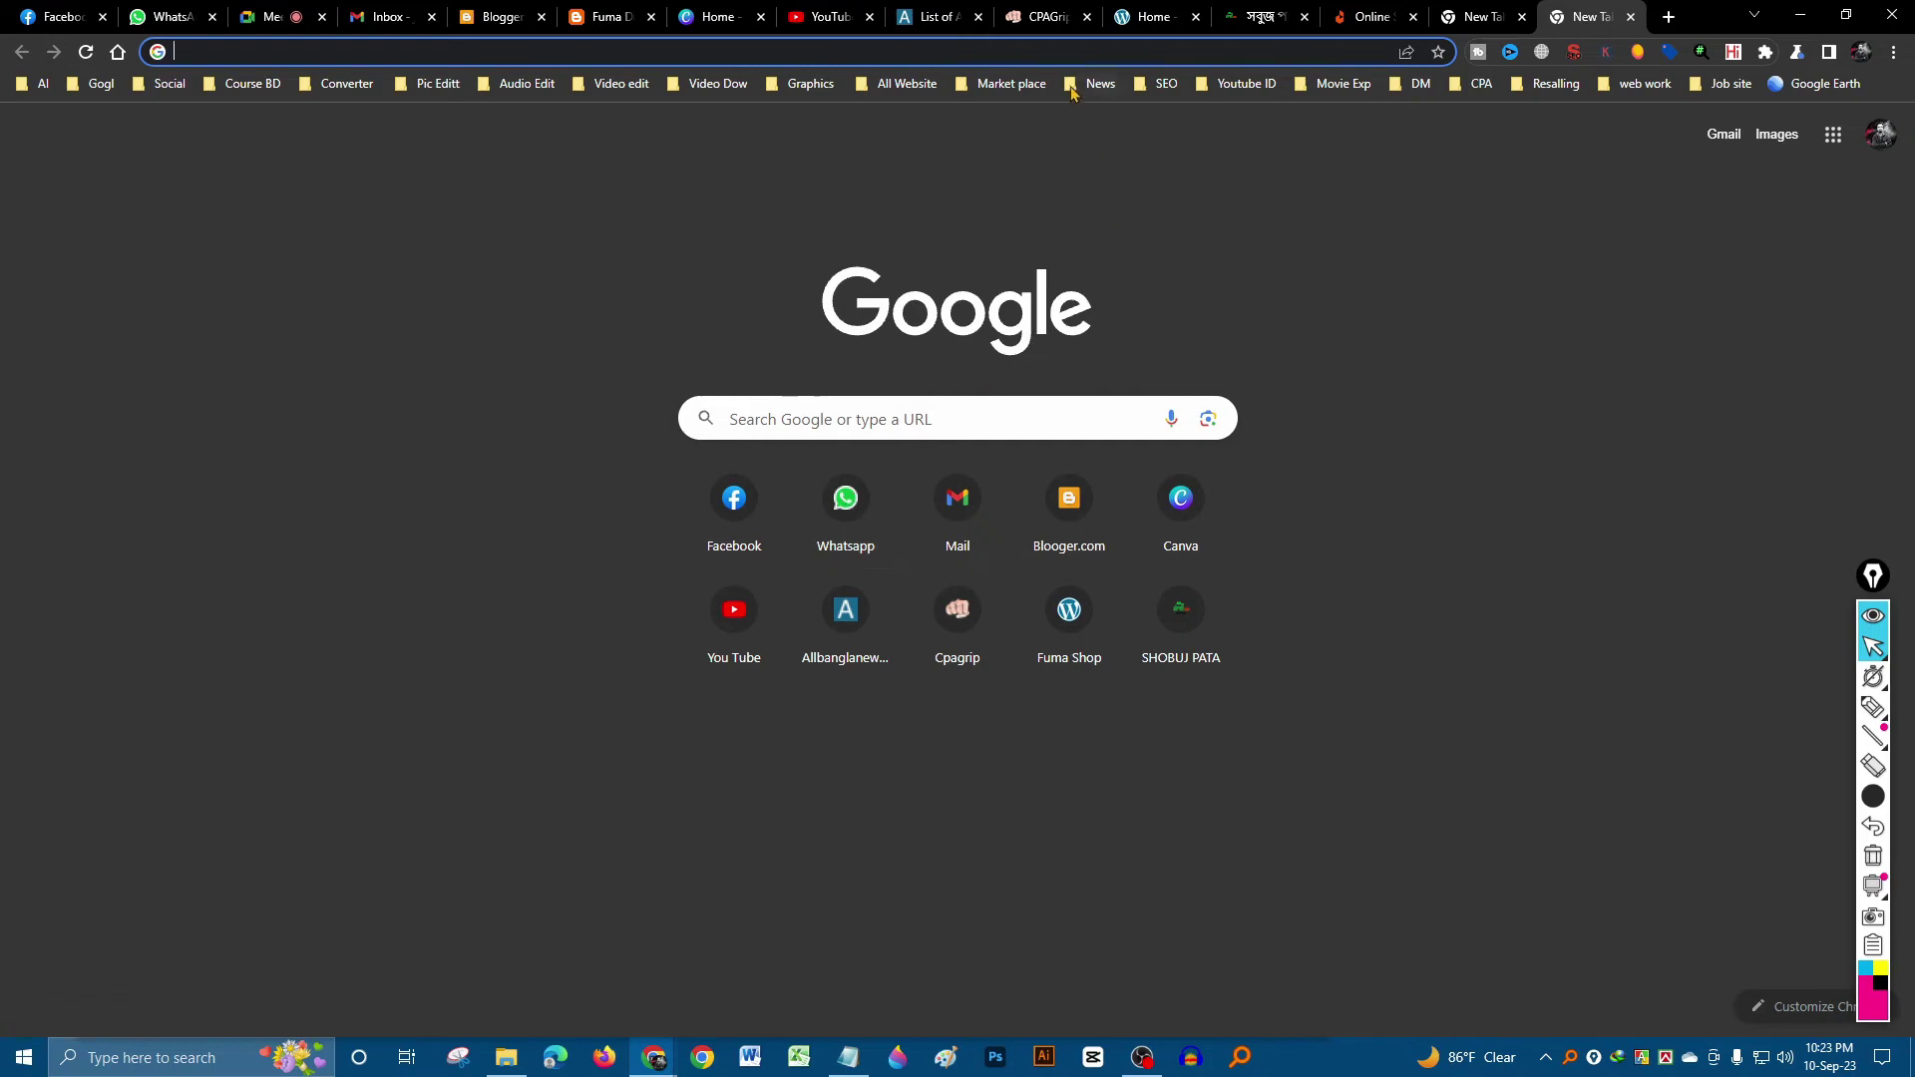
pyautogui.click(1335, 84)
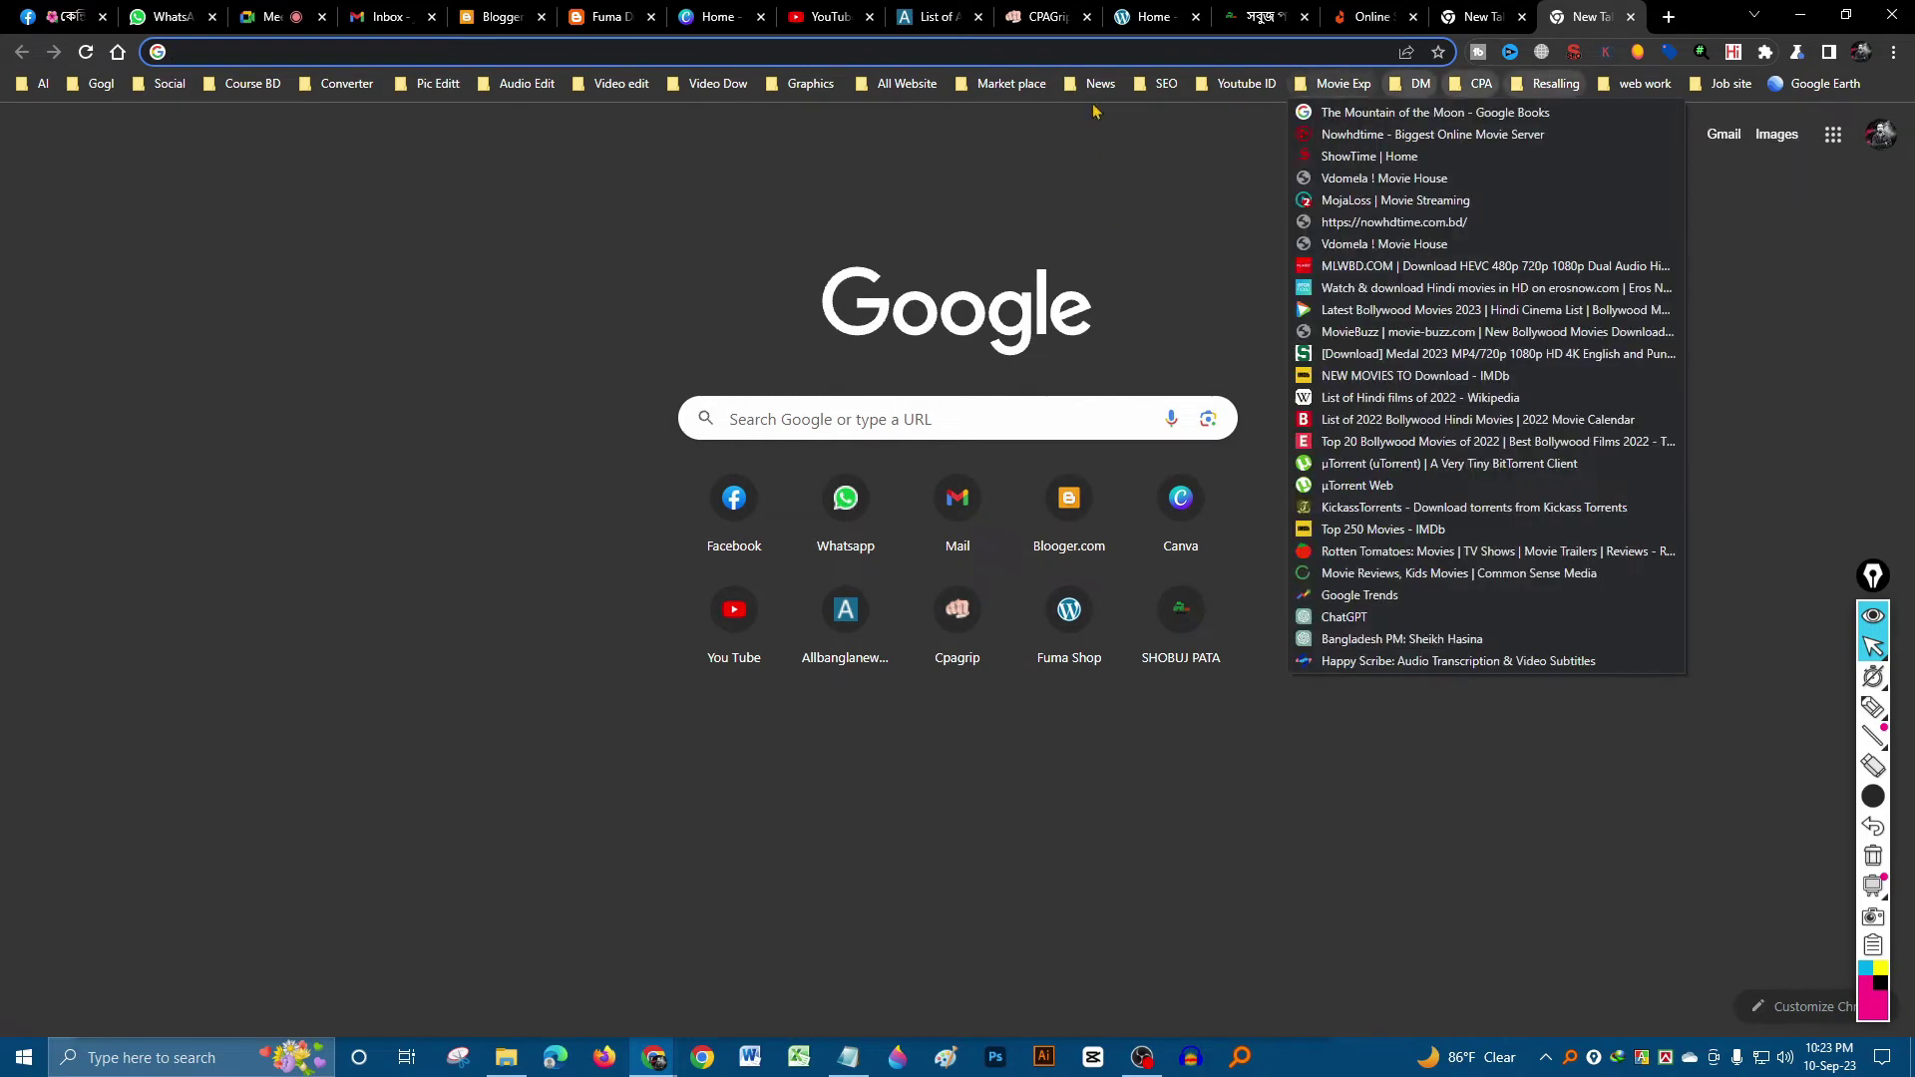
pyautogui.moveTo(959, 88)
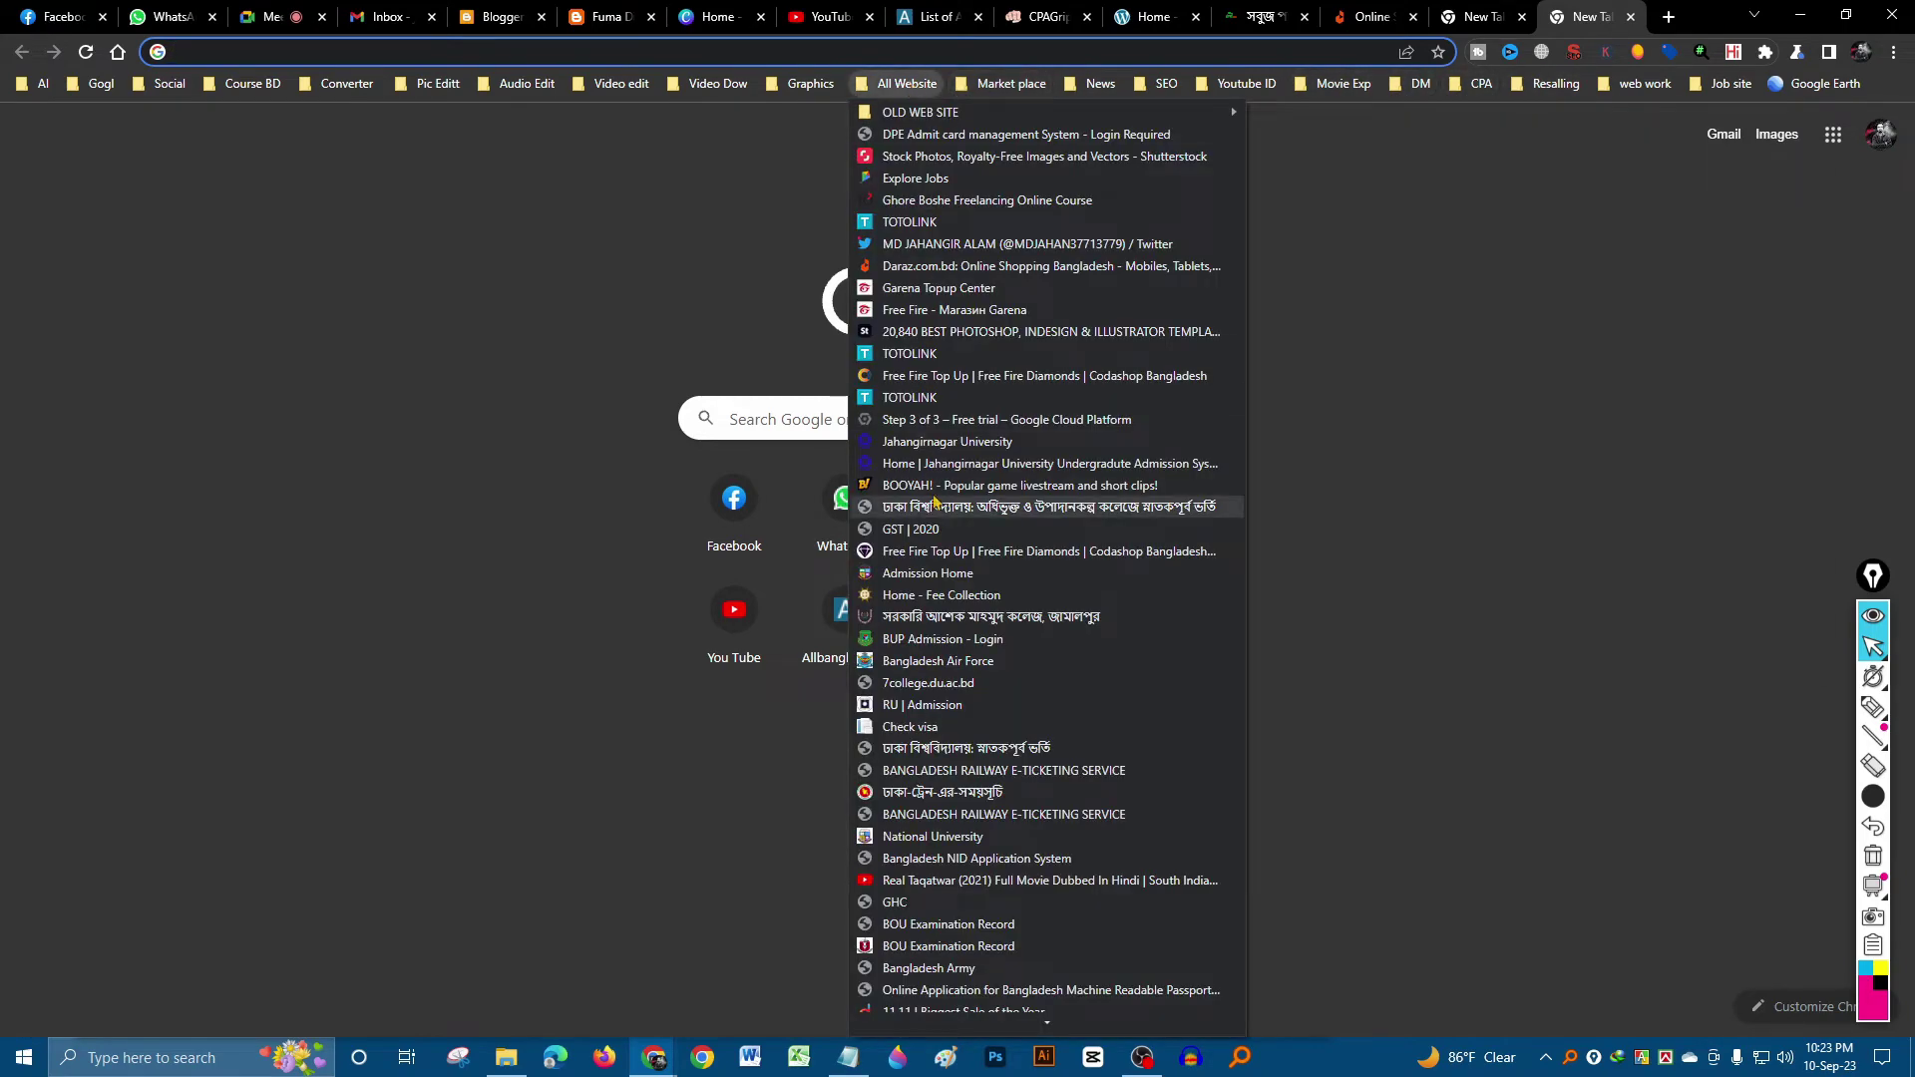
pyautogui.click(958, 574)
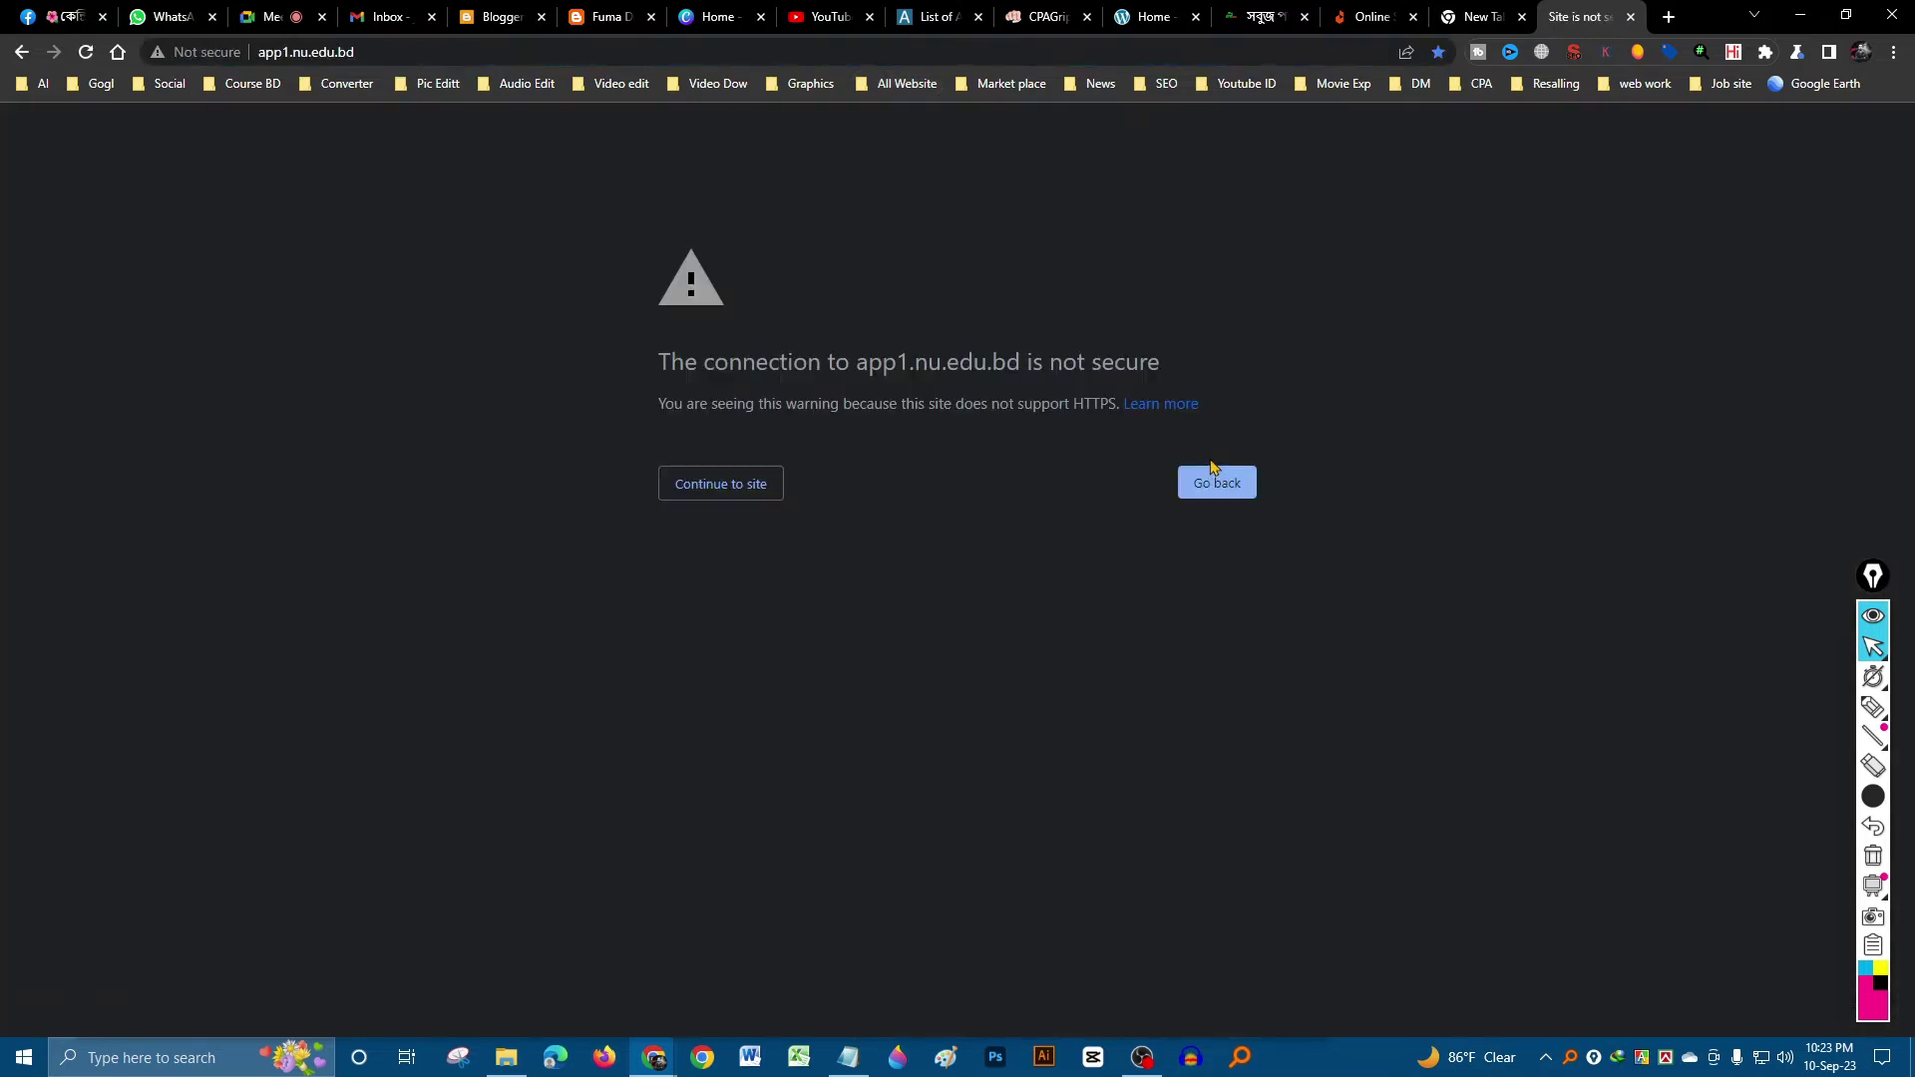
pyautogui.click(697, 483)
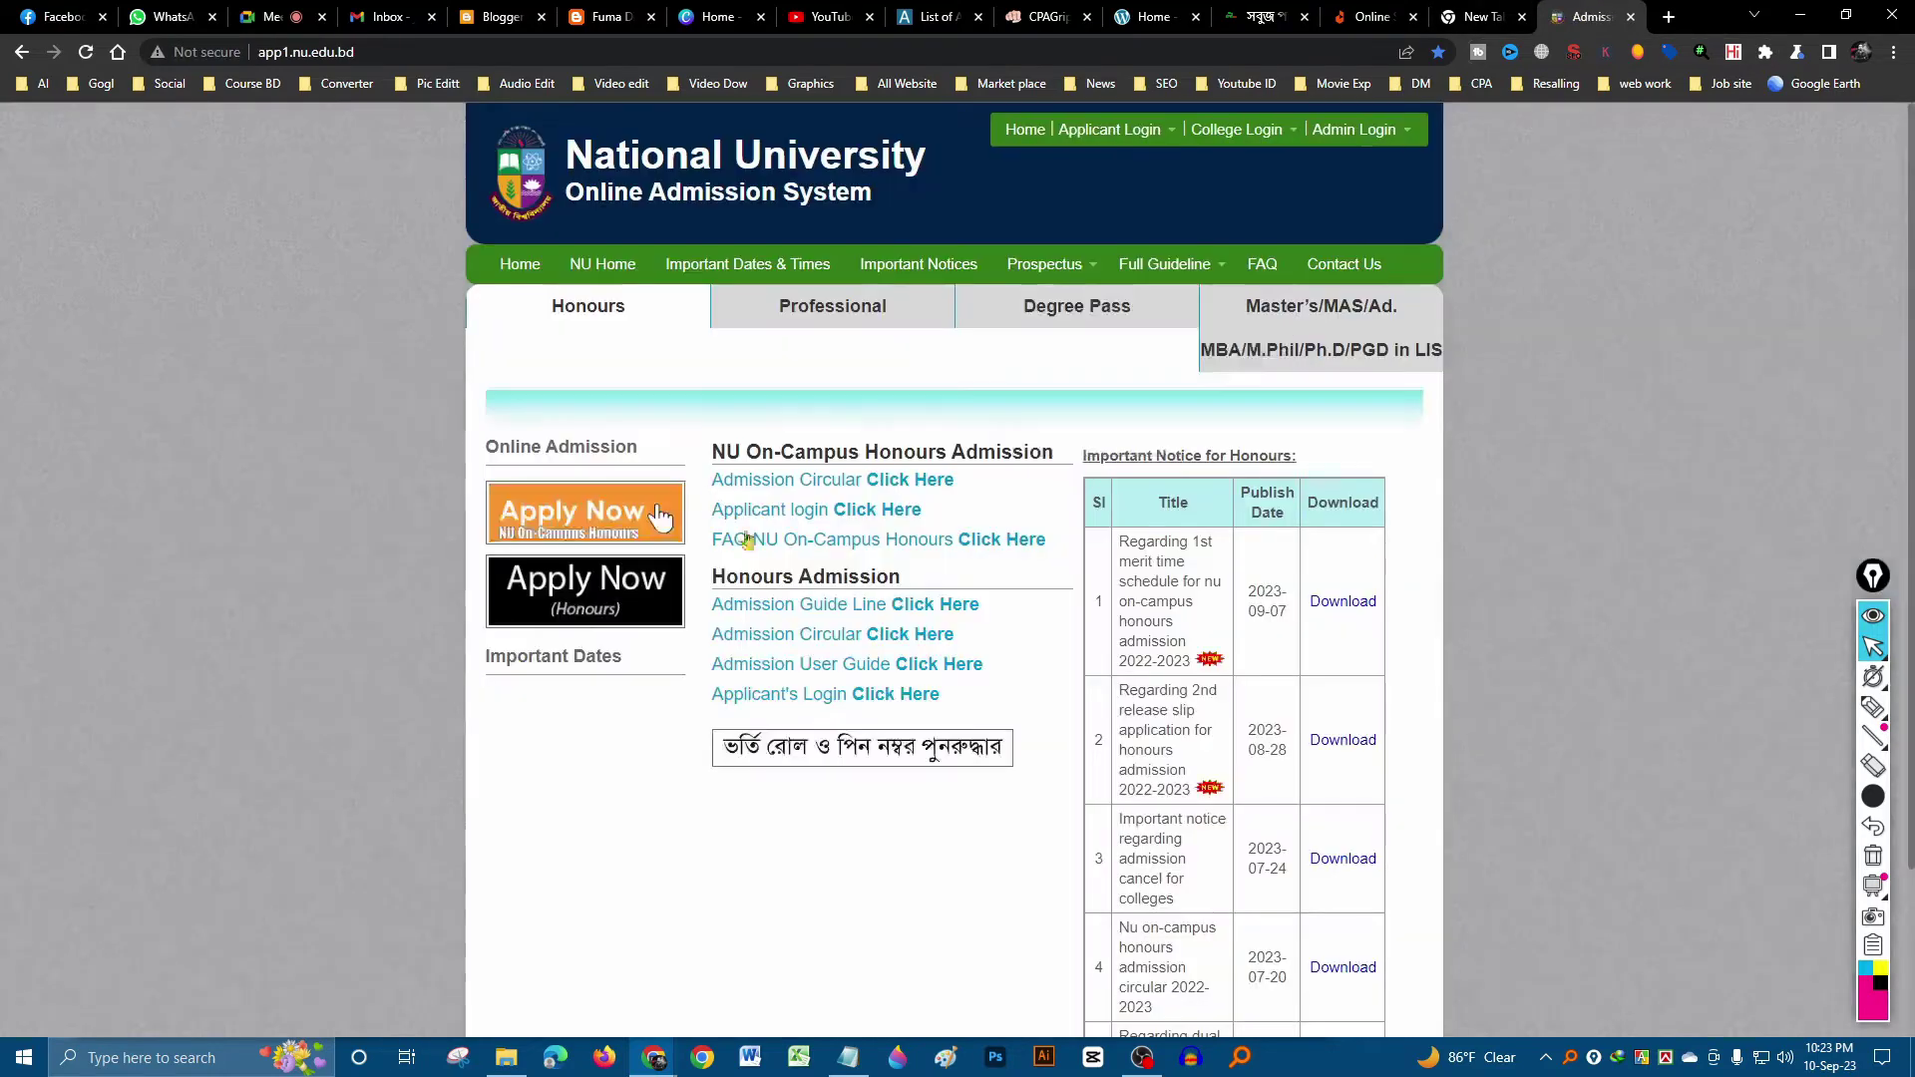
# - Look through the National University admission home page, including its side margins, admission links and notices
pyautogui.scroll(-2, 883, 678)
pyautogui.scroll(2, 883, 678)
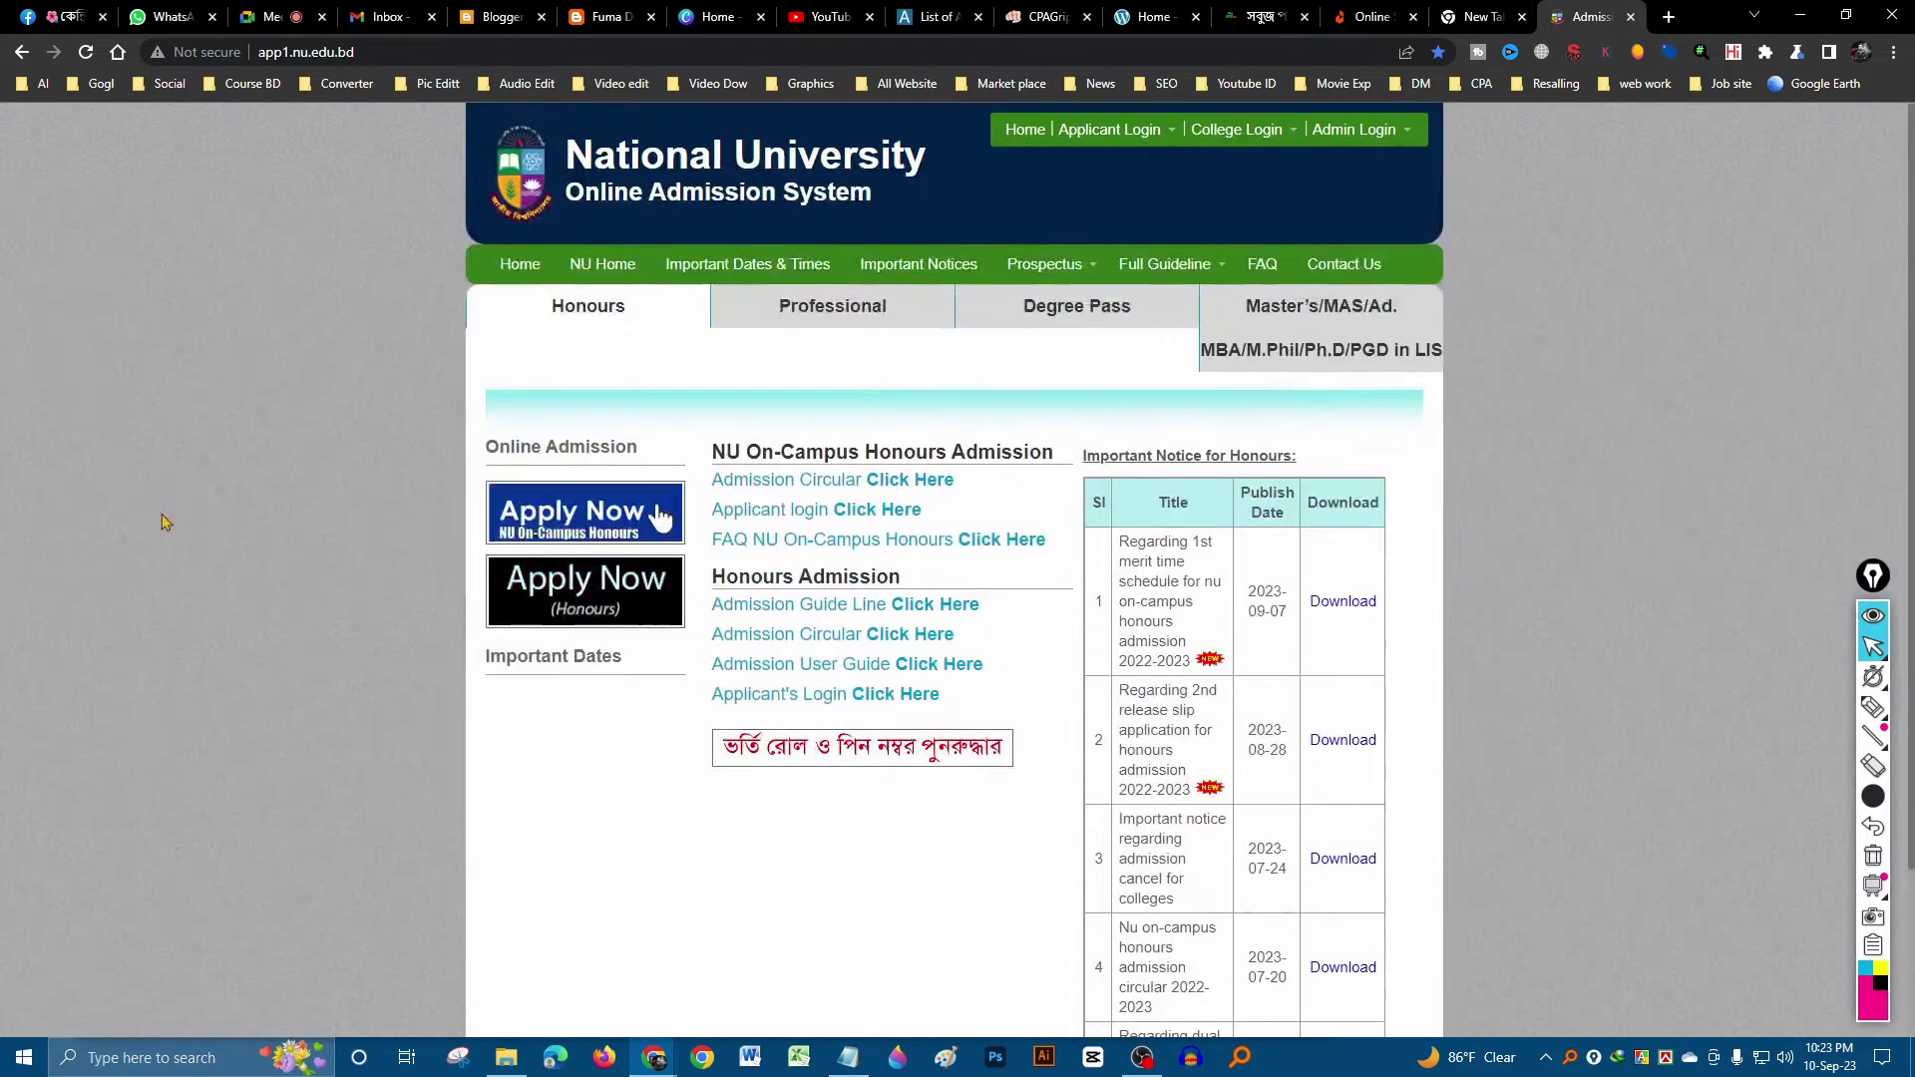
pyautogui.scroll(-2, 171, 582)
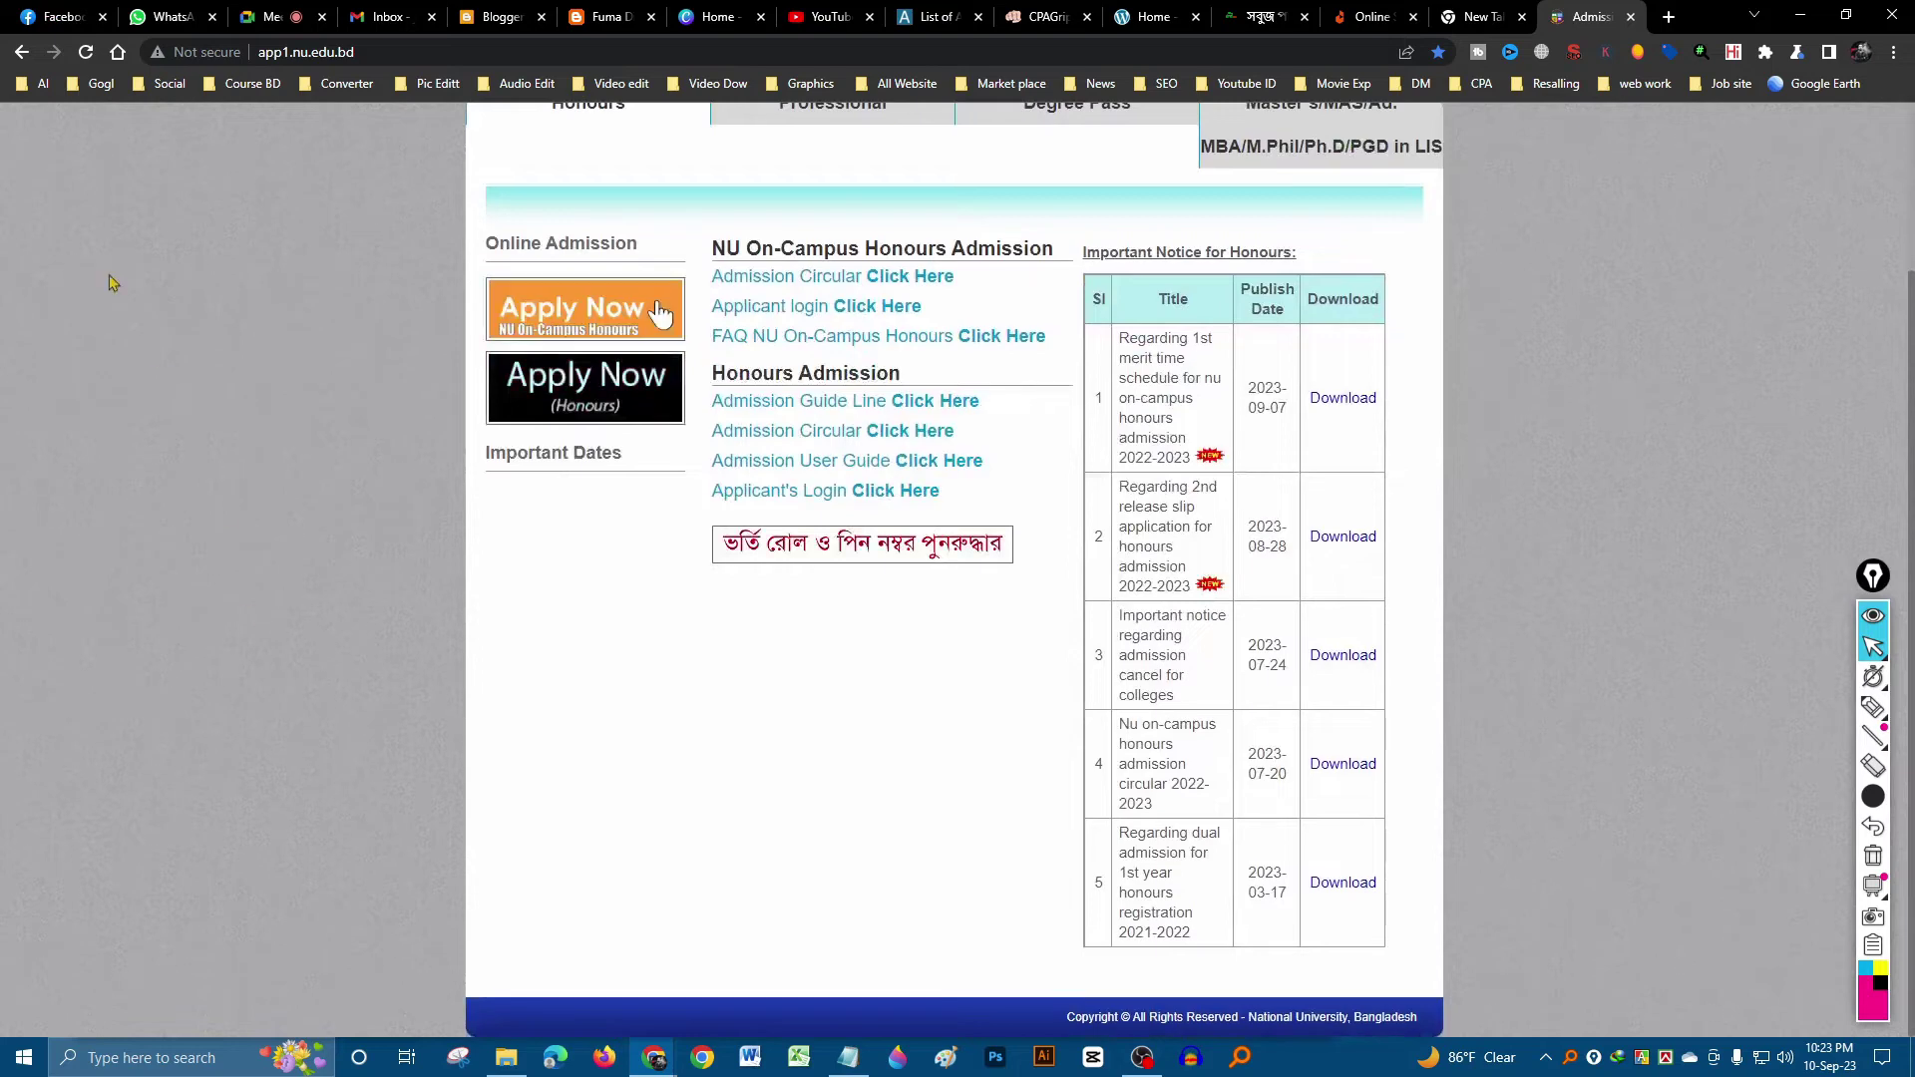
pyautogui.scroll(2, 240, 419)
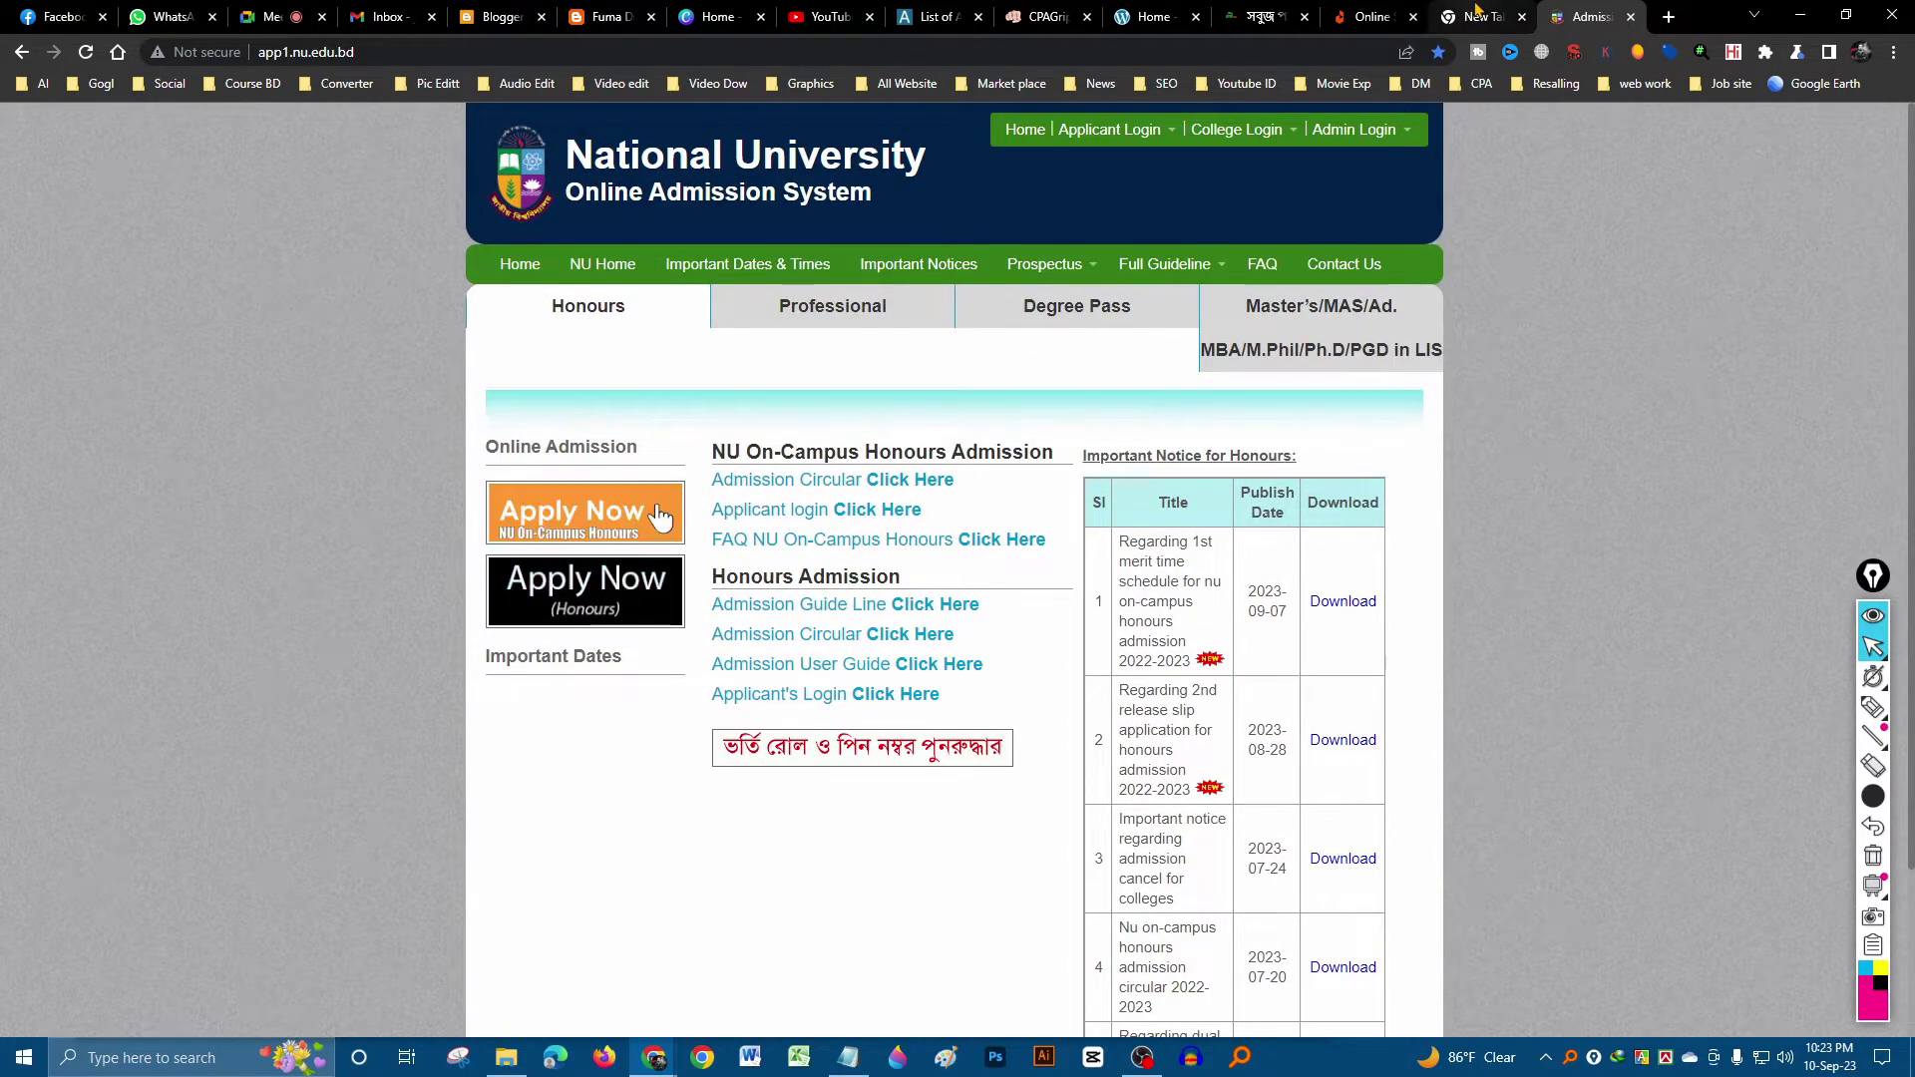
pyautogui.click(1481, 16)
pyautogui.click(1591, 16)
# - Set the background alignment to top centre in the Blogger theme customizer and open the background image selection
pyautogui.click(493, 15)
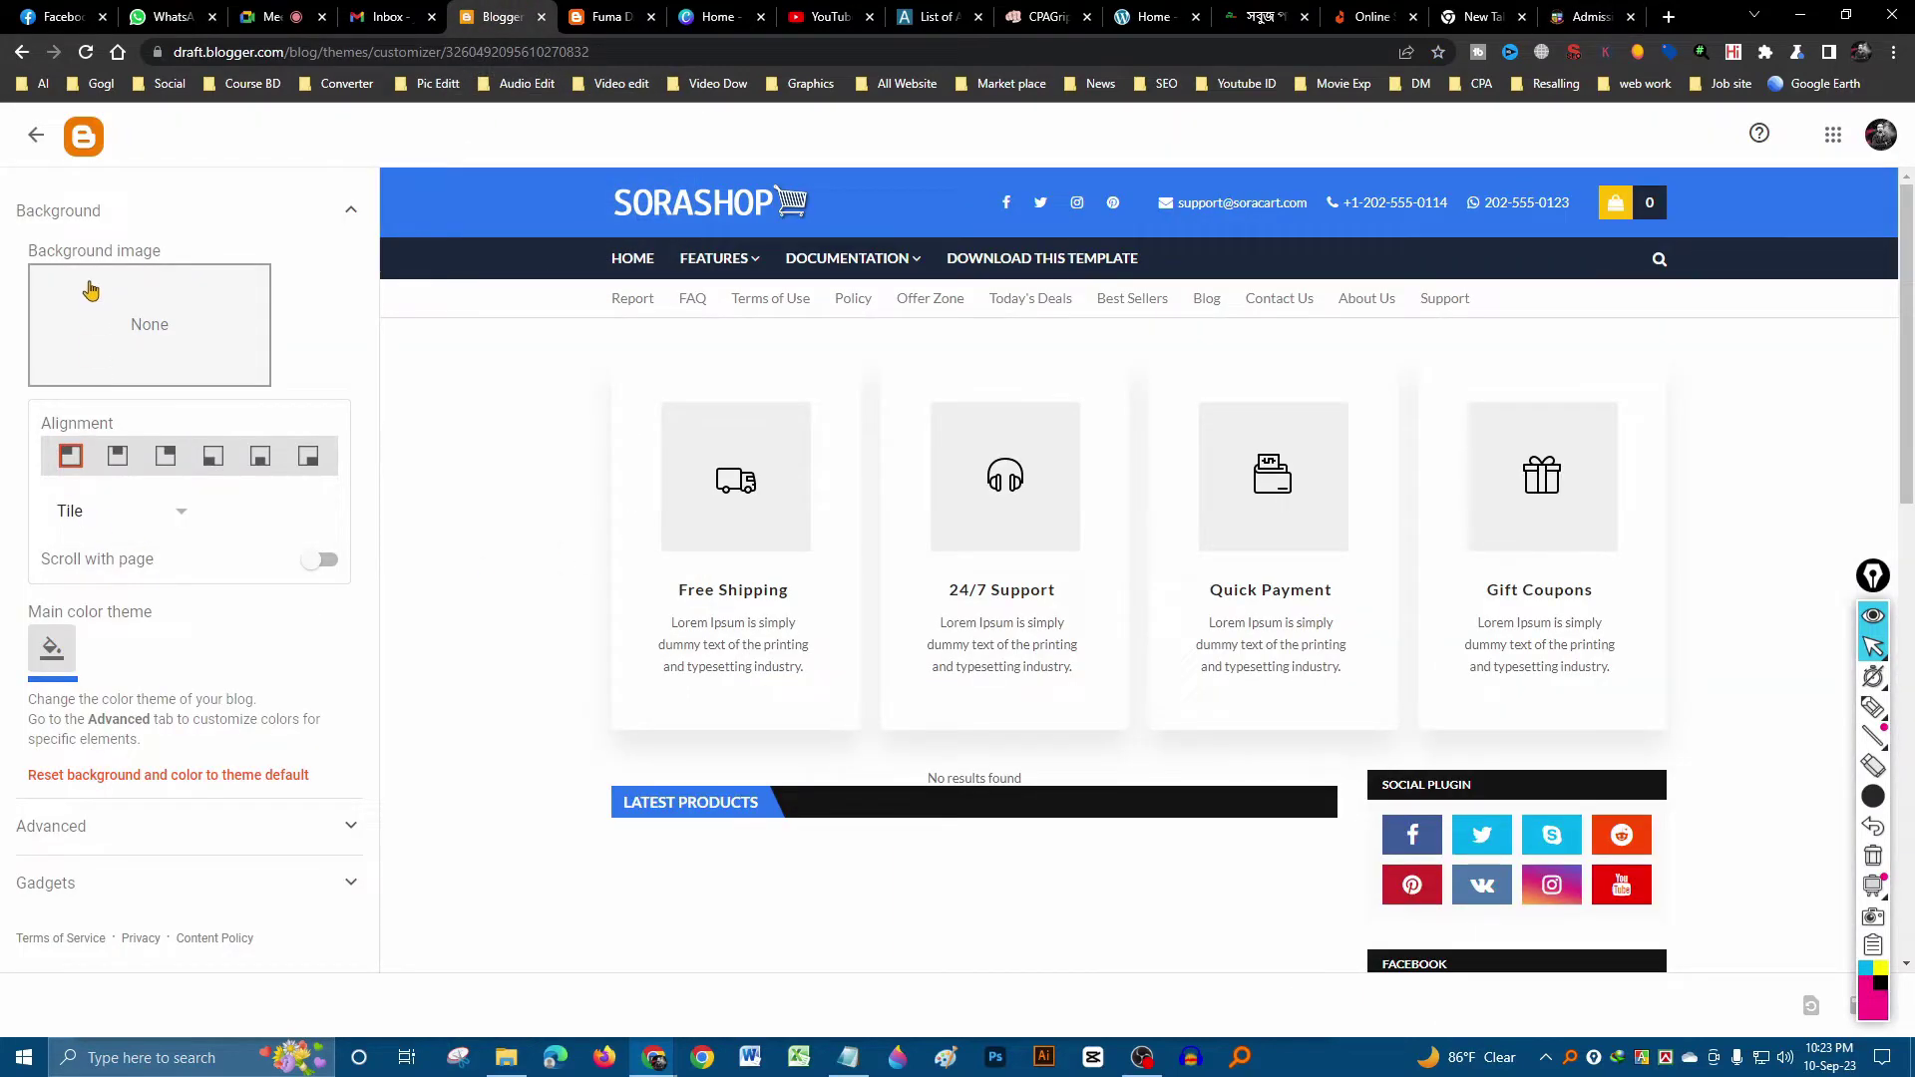
pyautogui.click(119, 459)
pyautogui.click(158, 363)
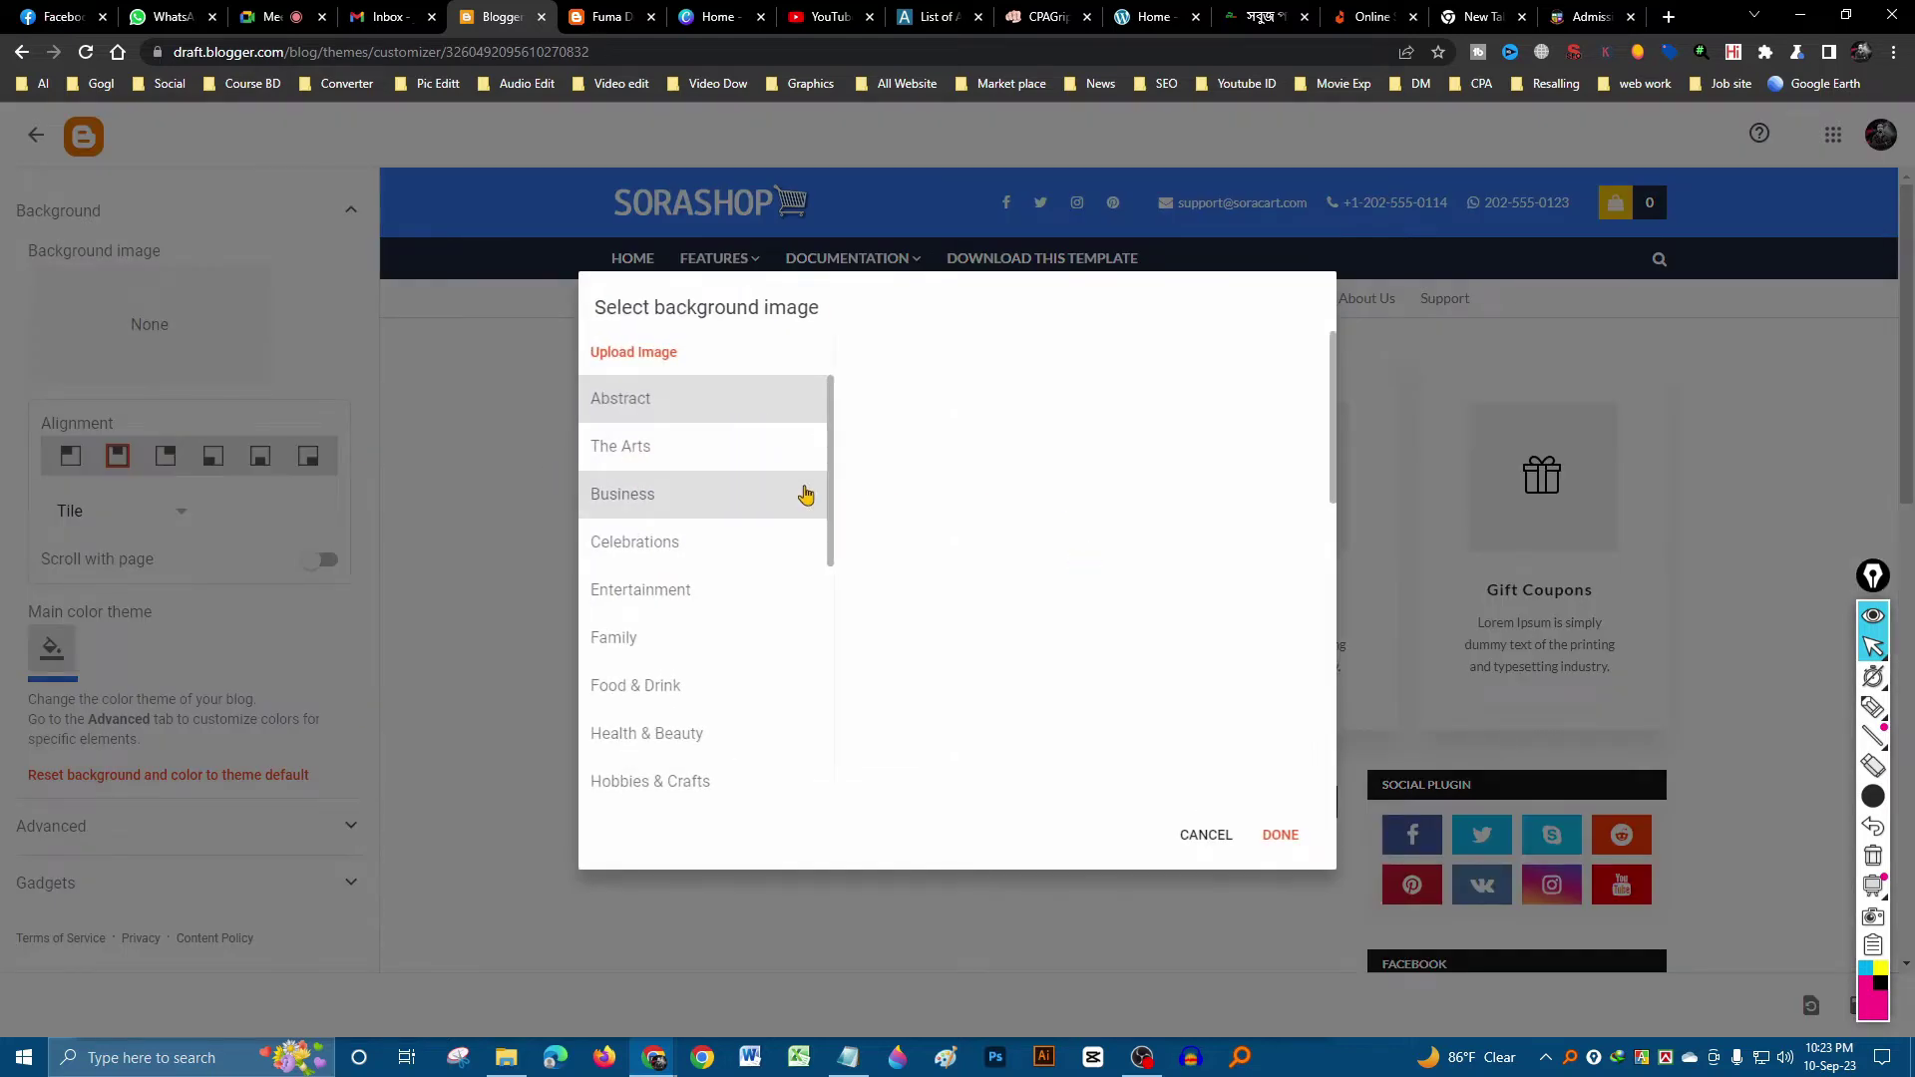
# - Look through the background image categories and the images in the Abstract gallery
pyautogui.scroll(-5, 740, 554)
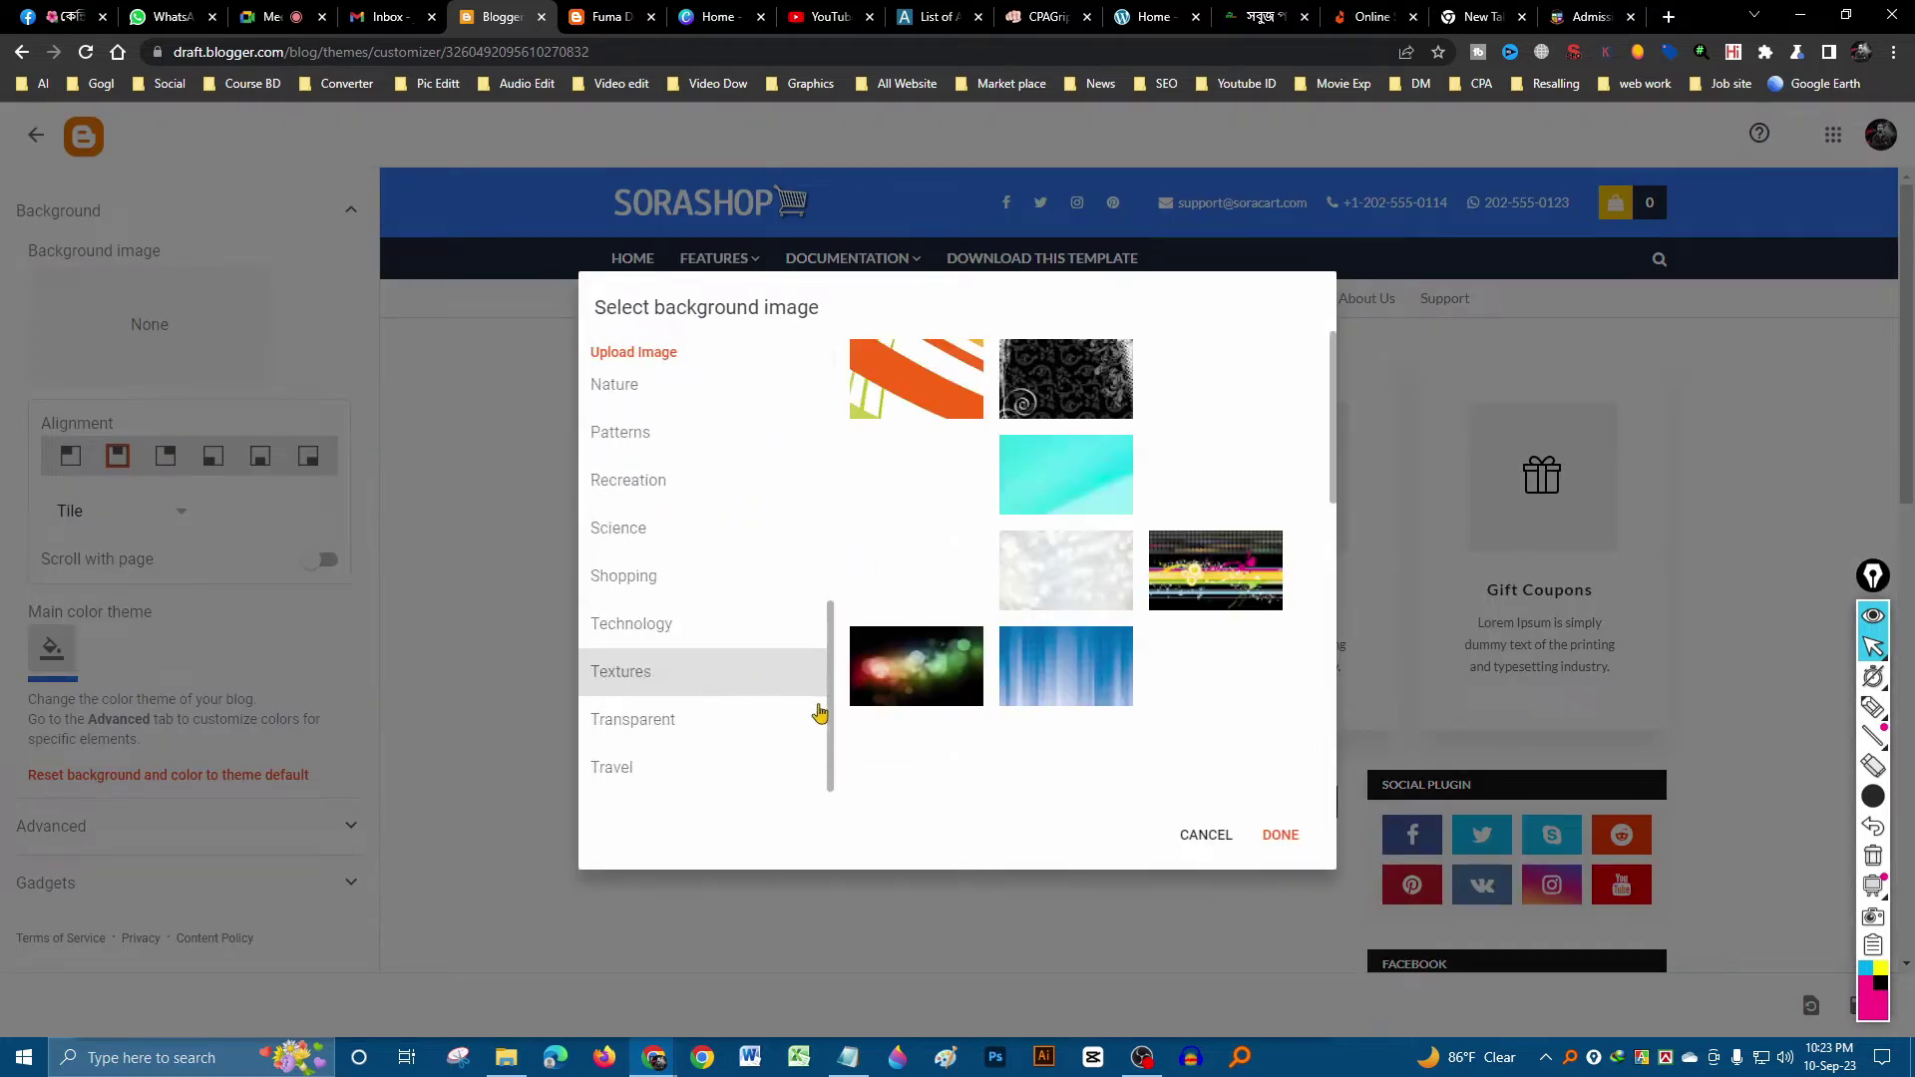
pyautogui.scroll(3, 673, 593)
pyautogui.scroll(-3, 1059, 631)
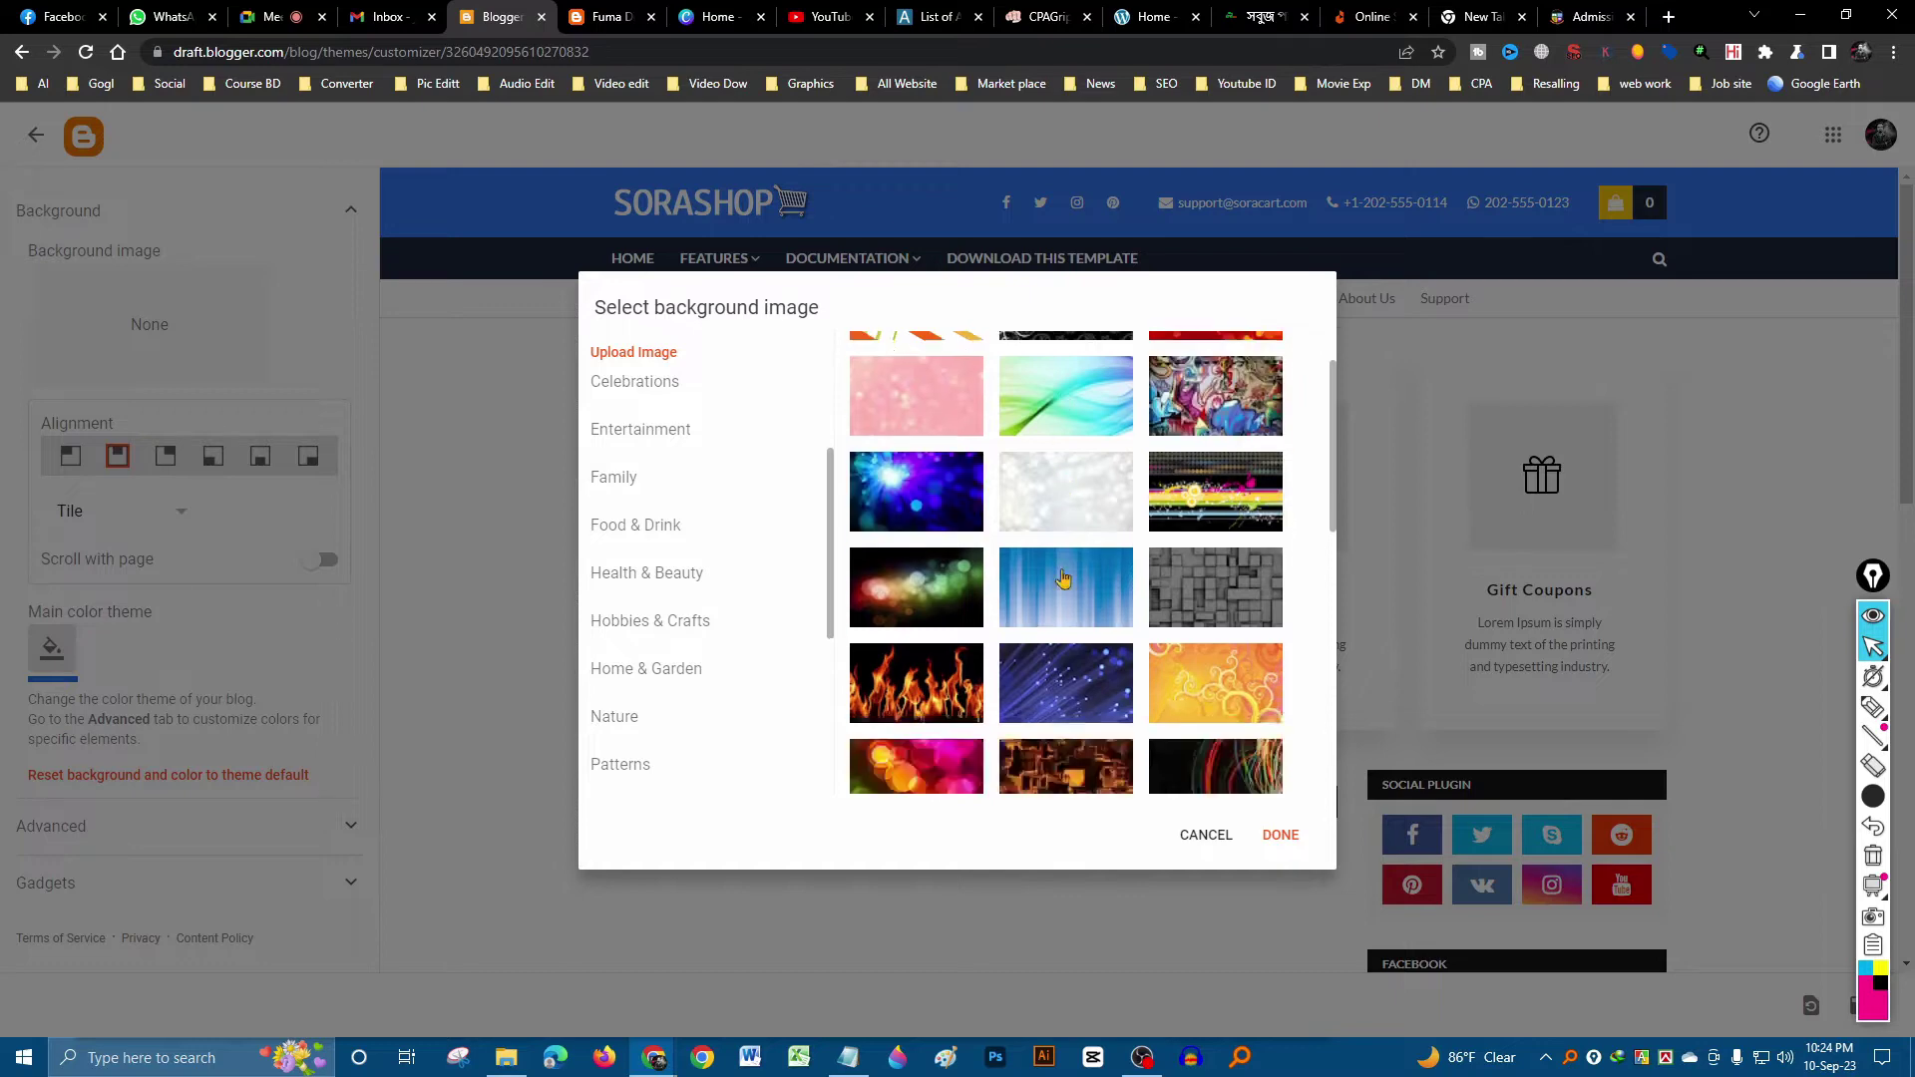
pyautogui.scroll(5, 1060, 630)
pyautogui.scroll(-5, 1077, 628)
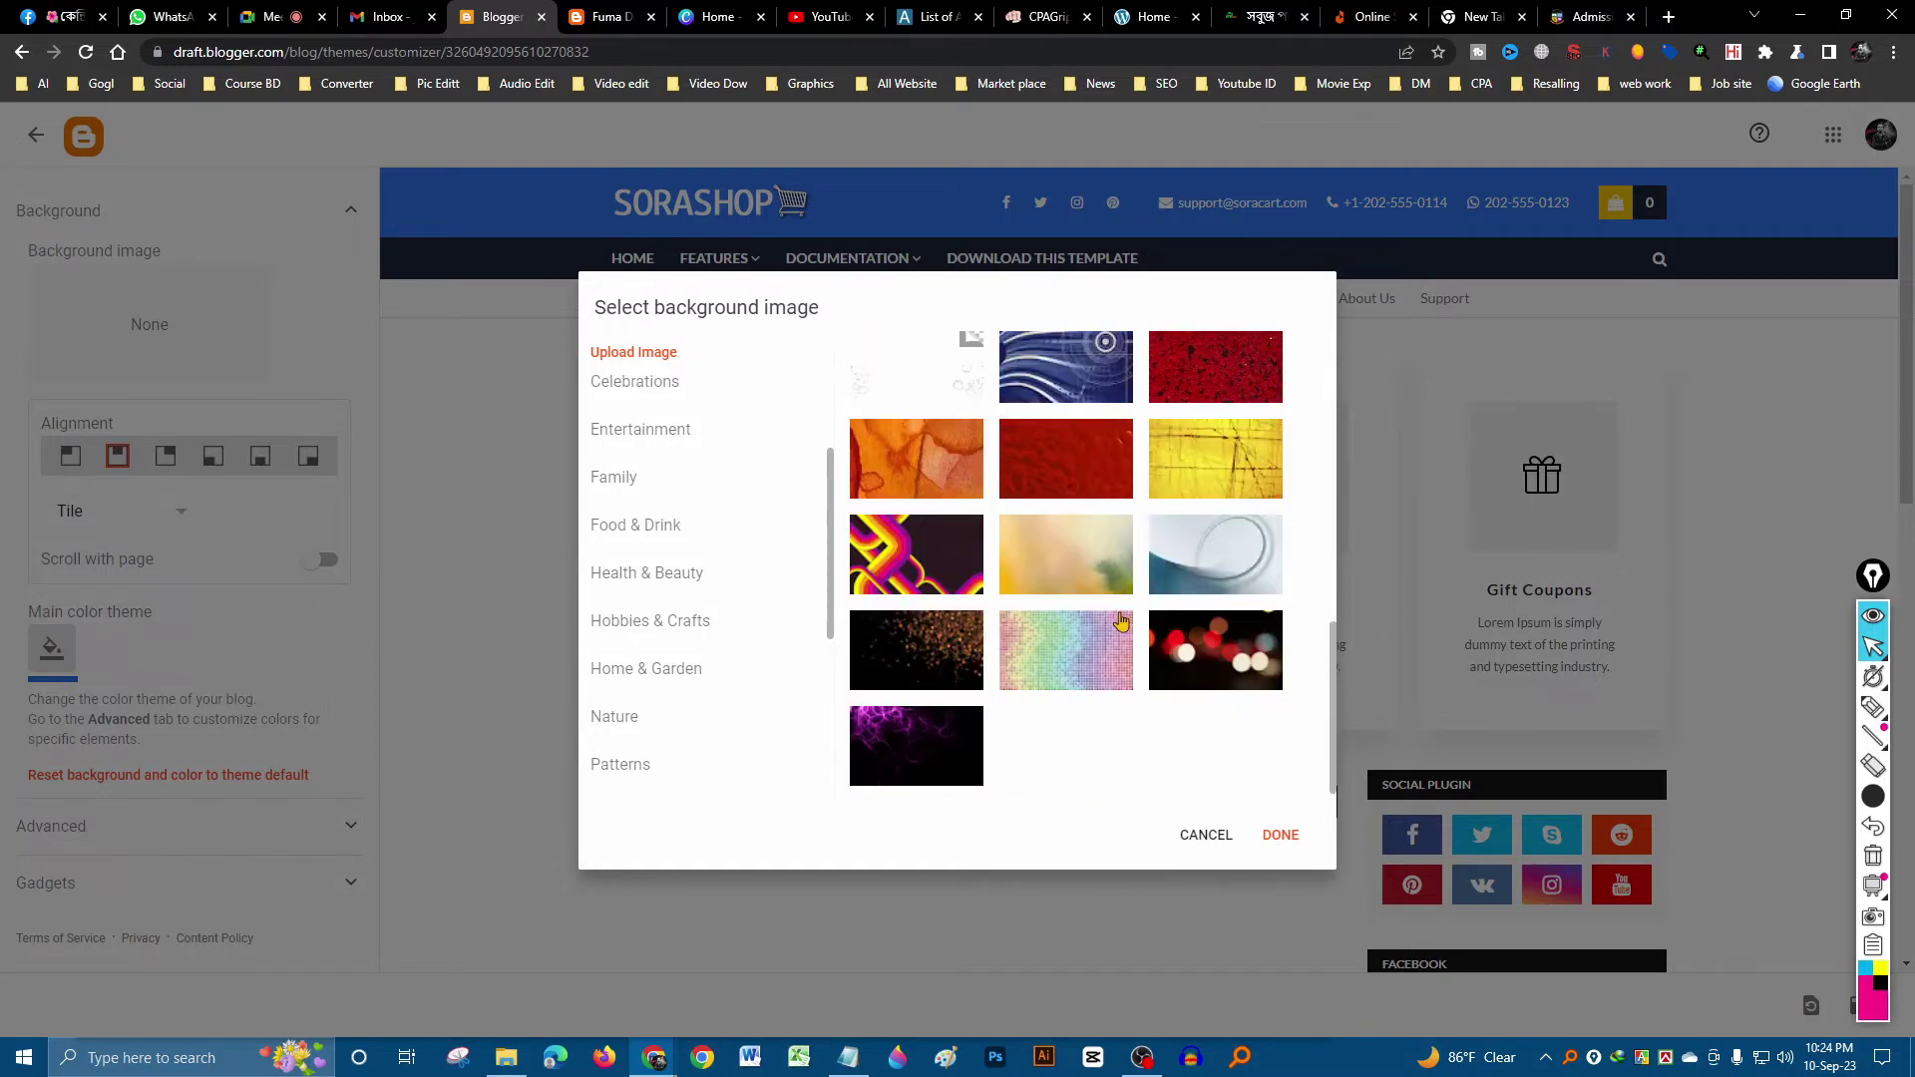
pyautogui.scroll(5, 1123, 620)
pyautogui.scroll(3, 671, 379)
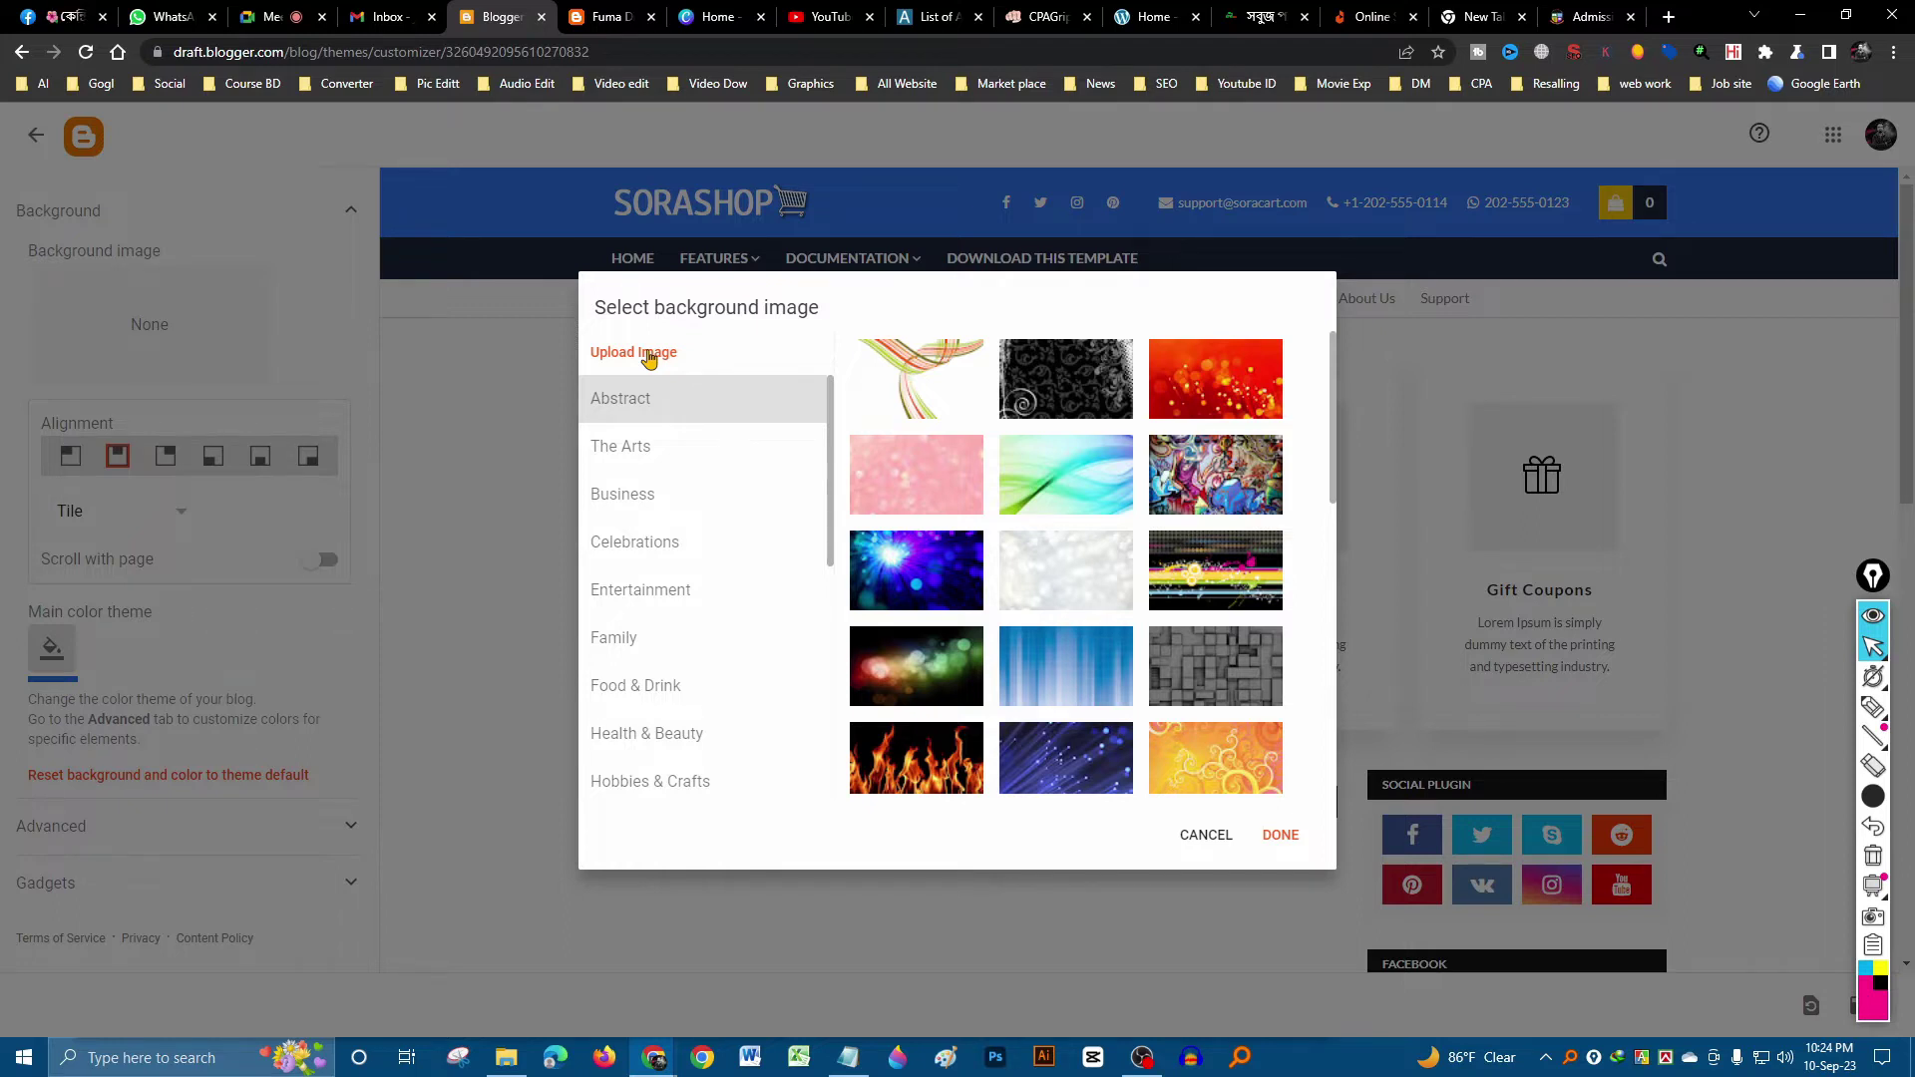
# - Start uploading a custom background image and open the Photo Labe folder on the D: drive
pyautogui.click(650, 355)
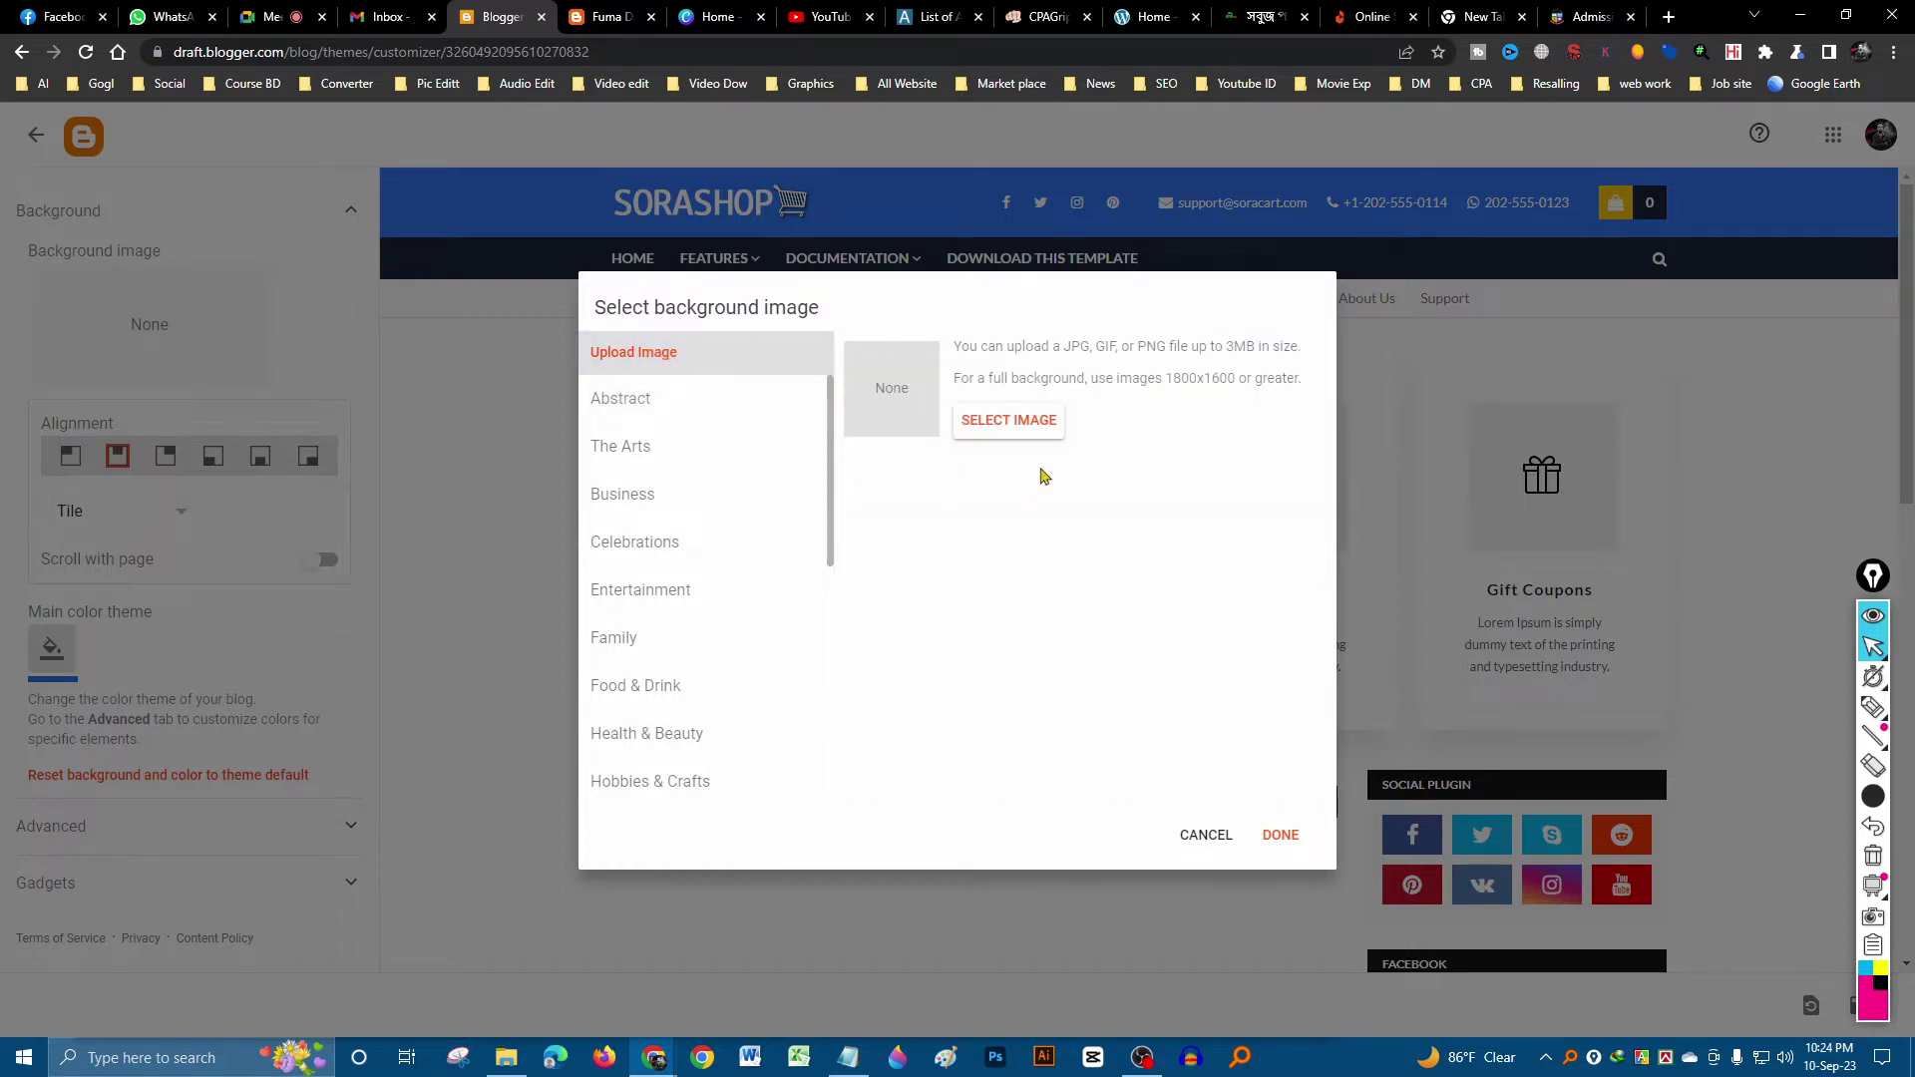
pyautogui.click(1009, 420)
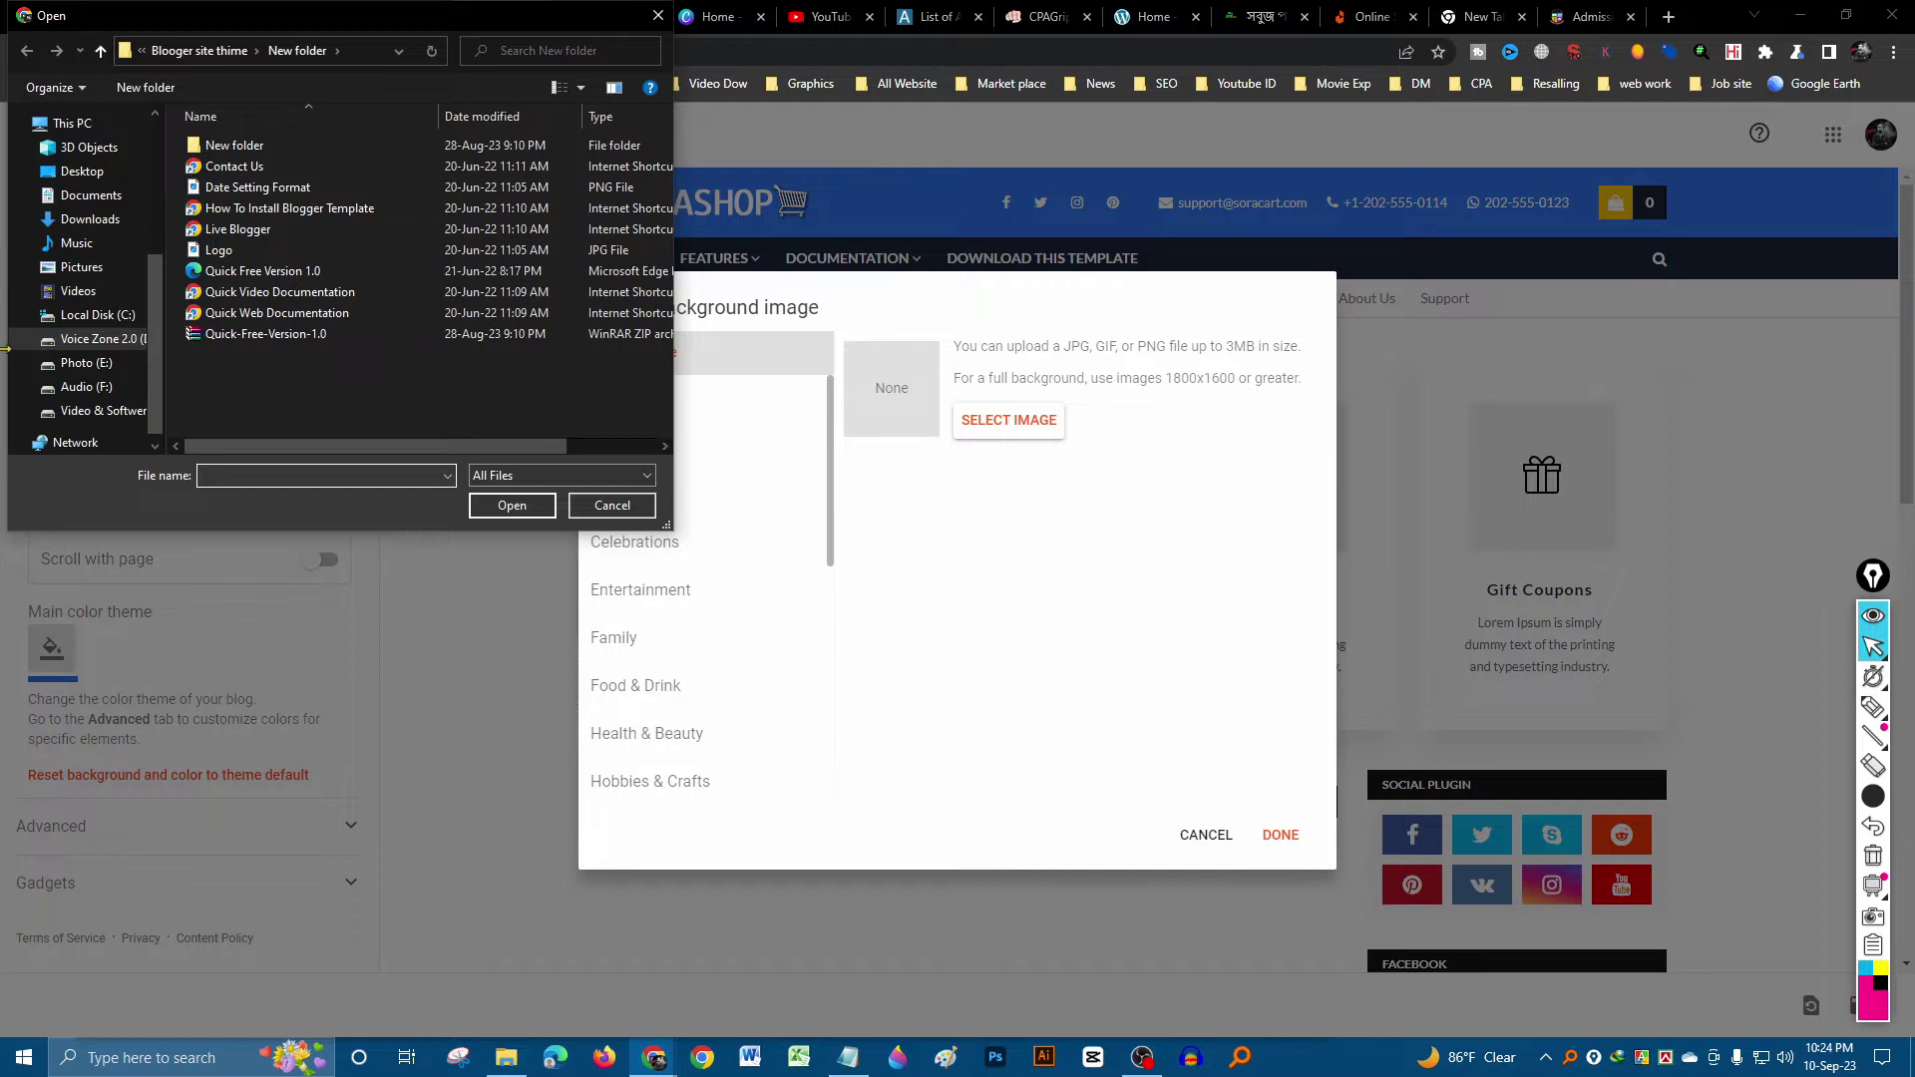
pyautogui.click(95, 340)
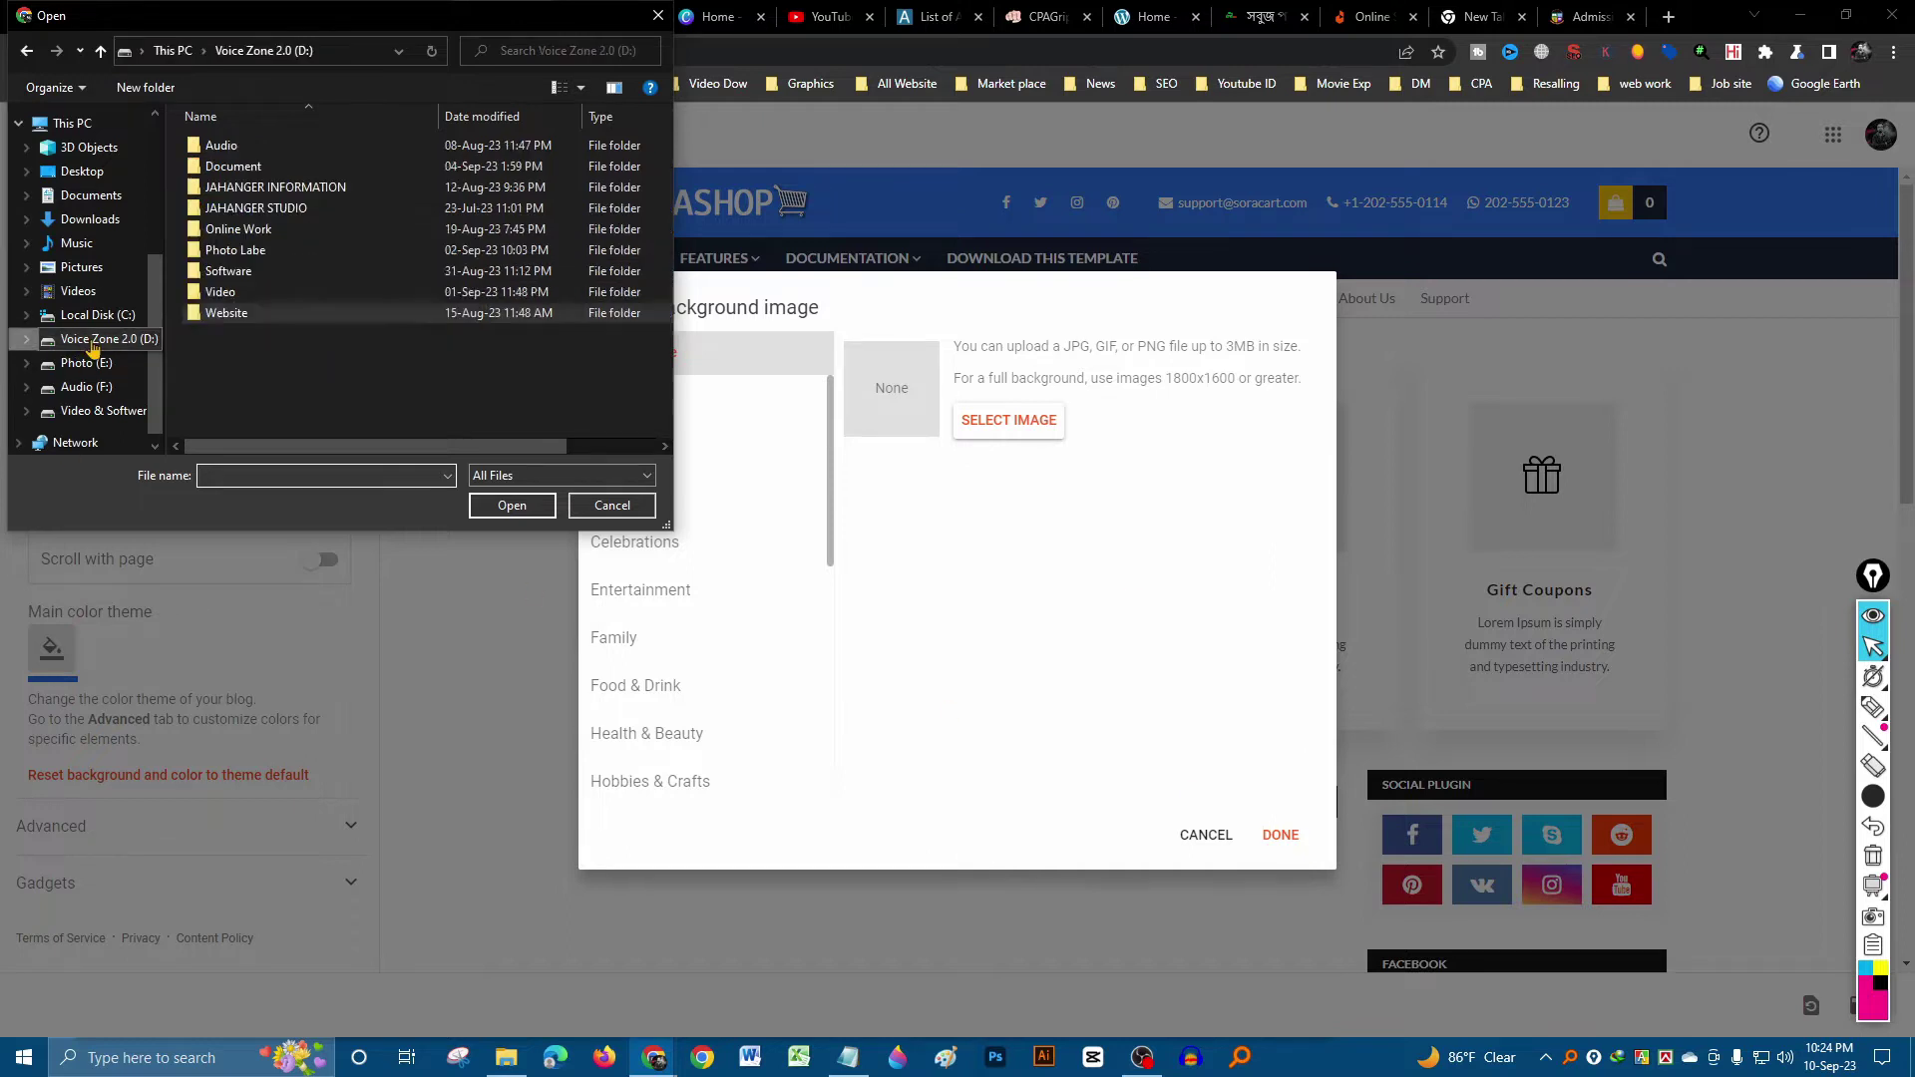
pyautogui.doubleClick(276, 251)
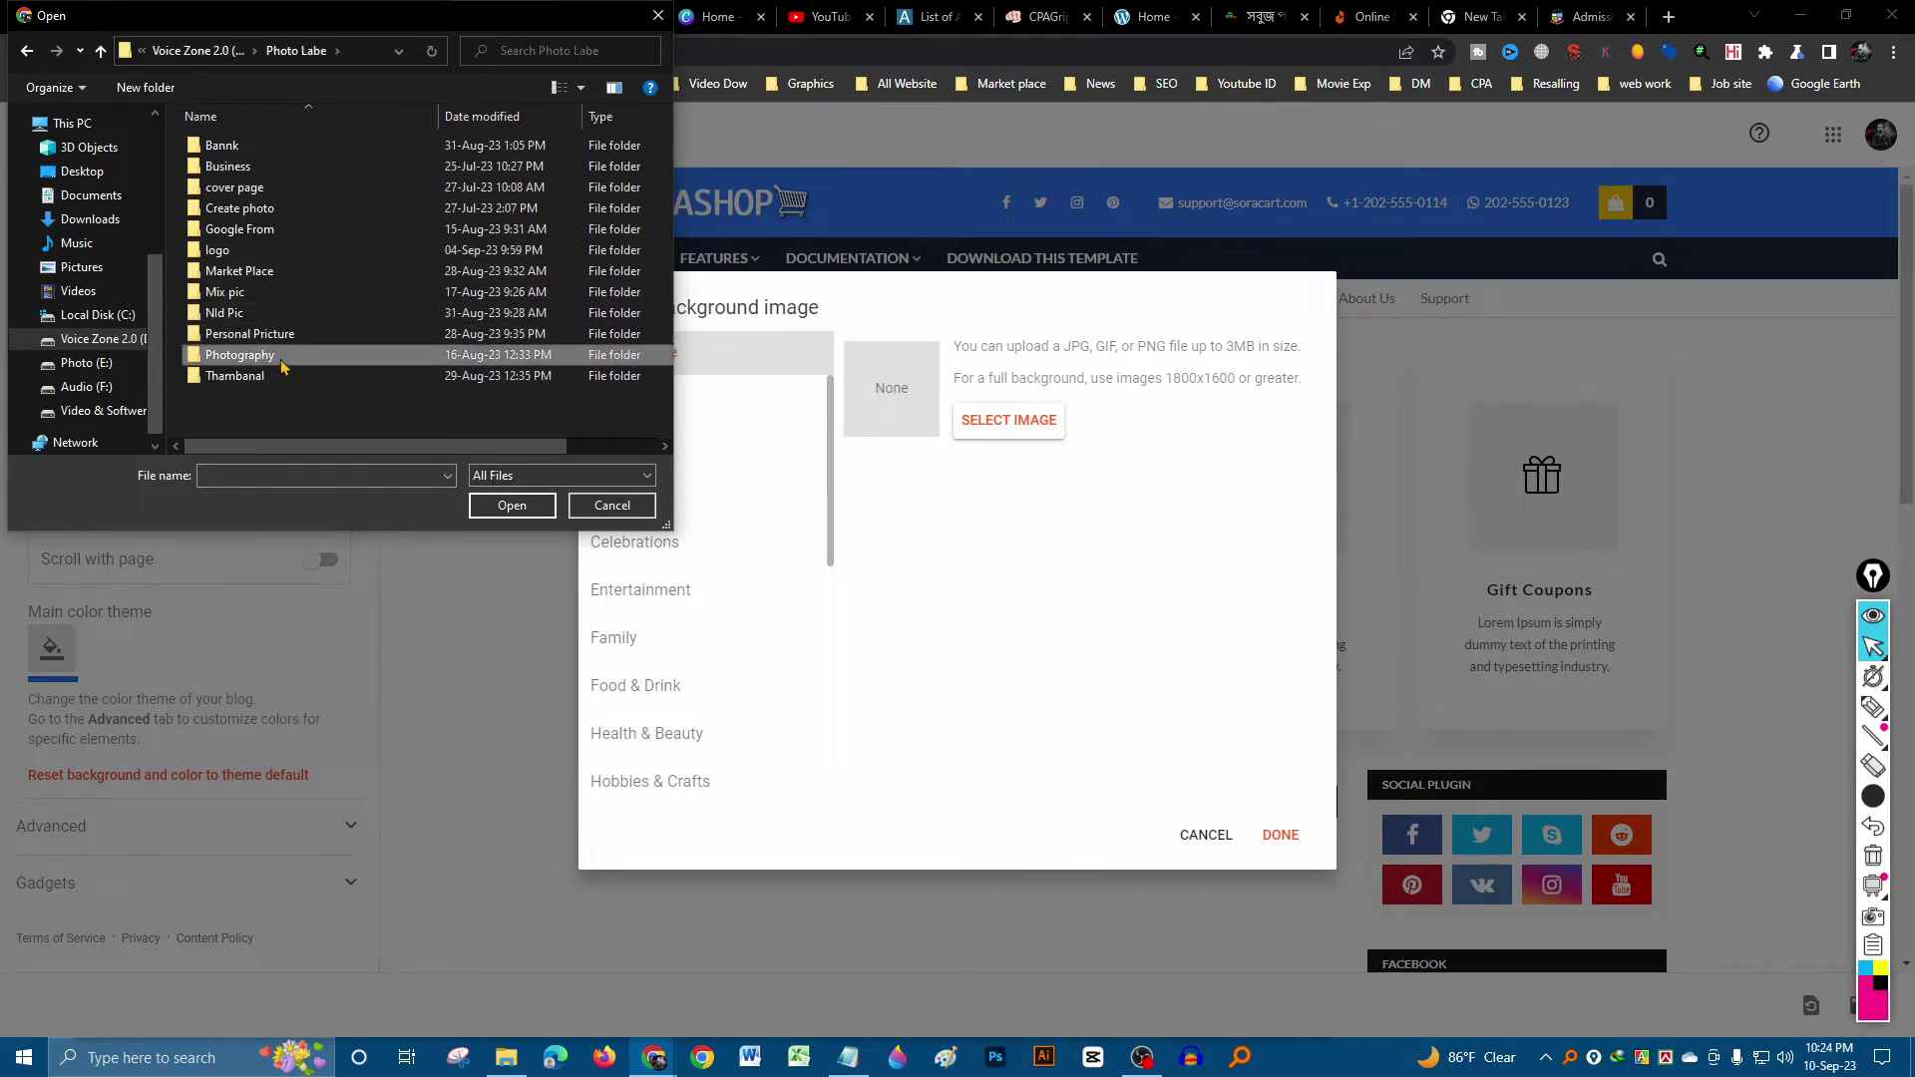
pyautogui.click(351, 364)
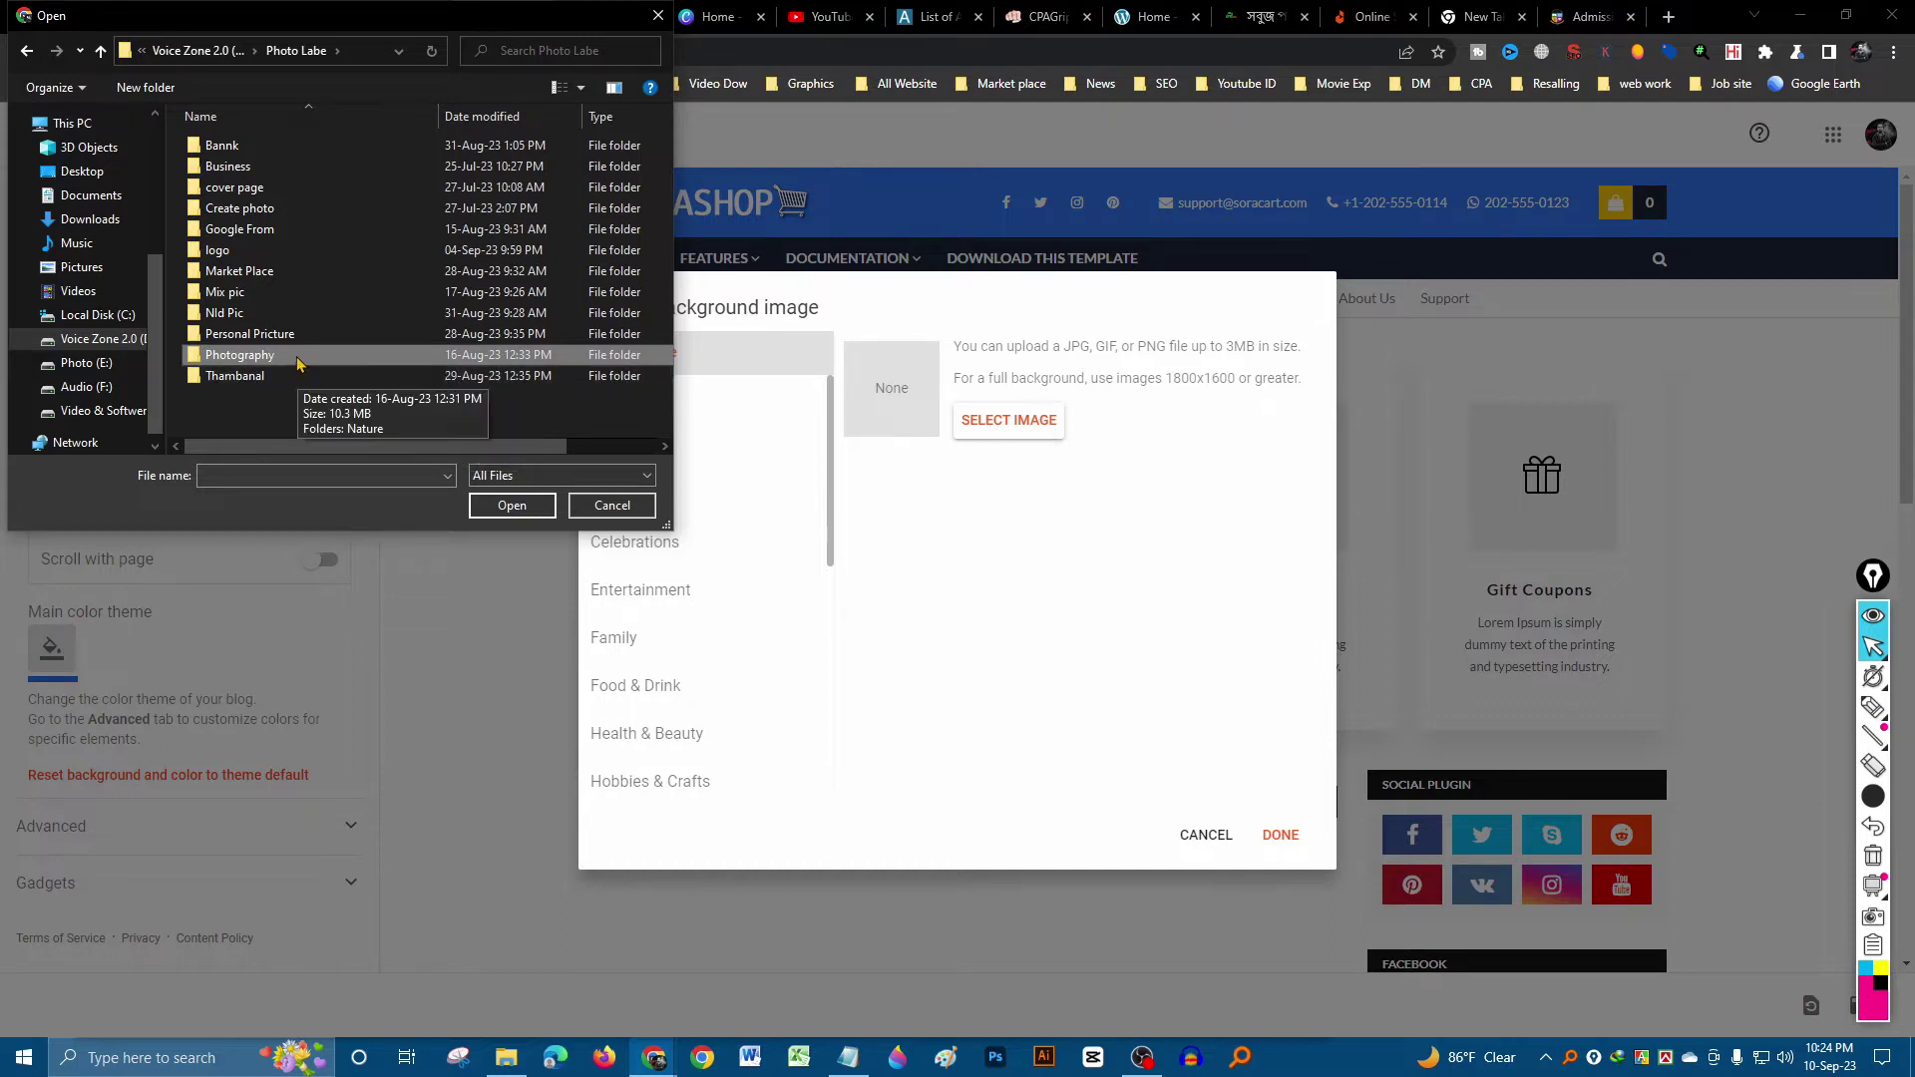
pyautogui.doubleClick(306, 364)
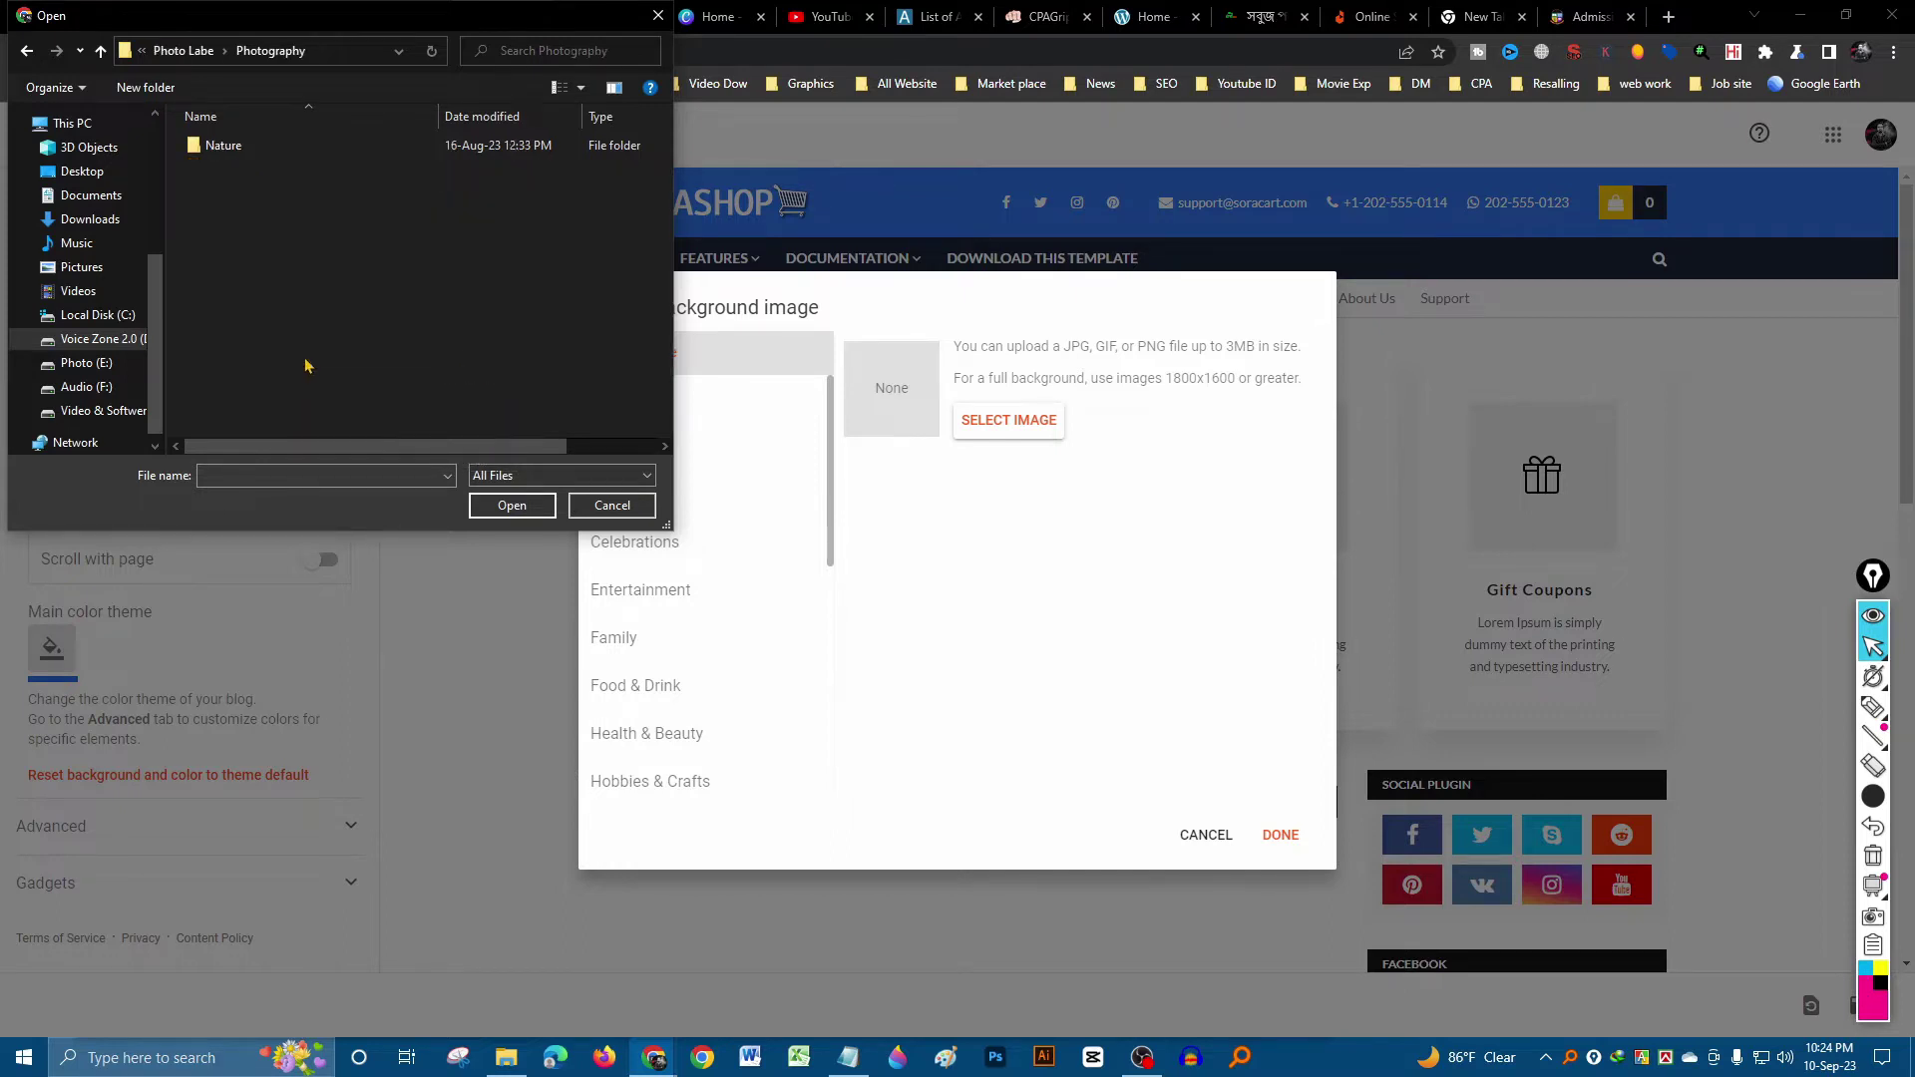
pyautogui.click(101, 52)
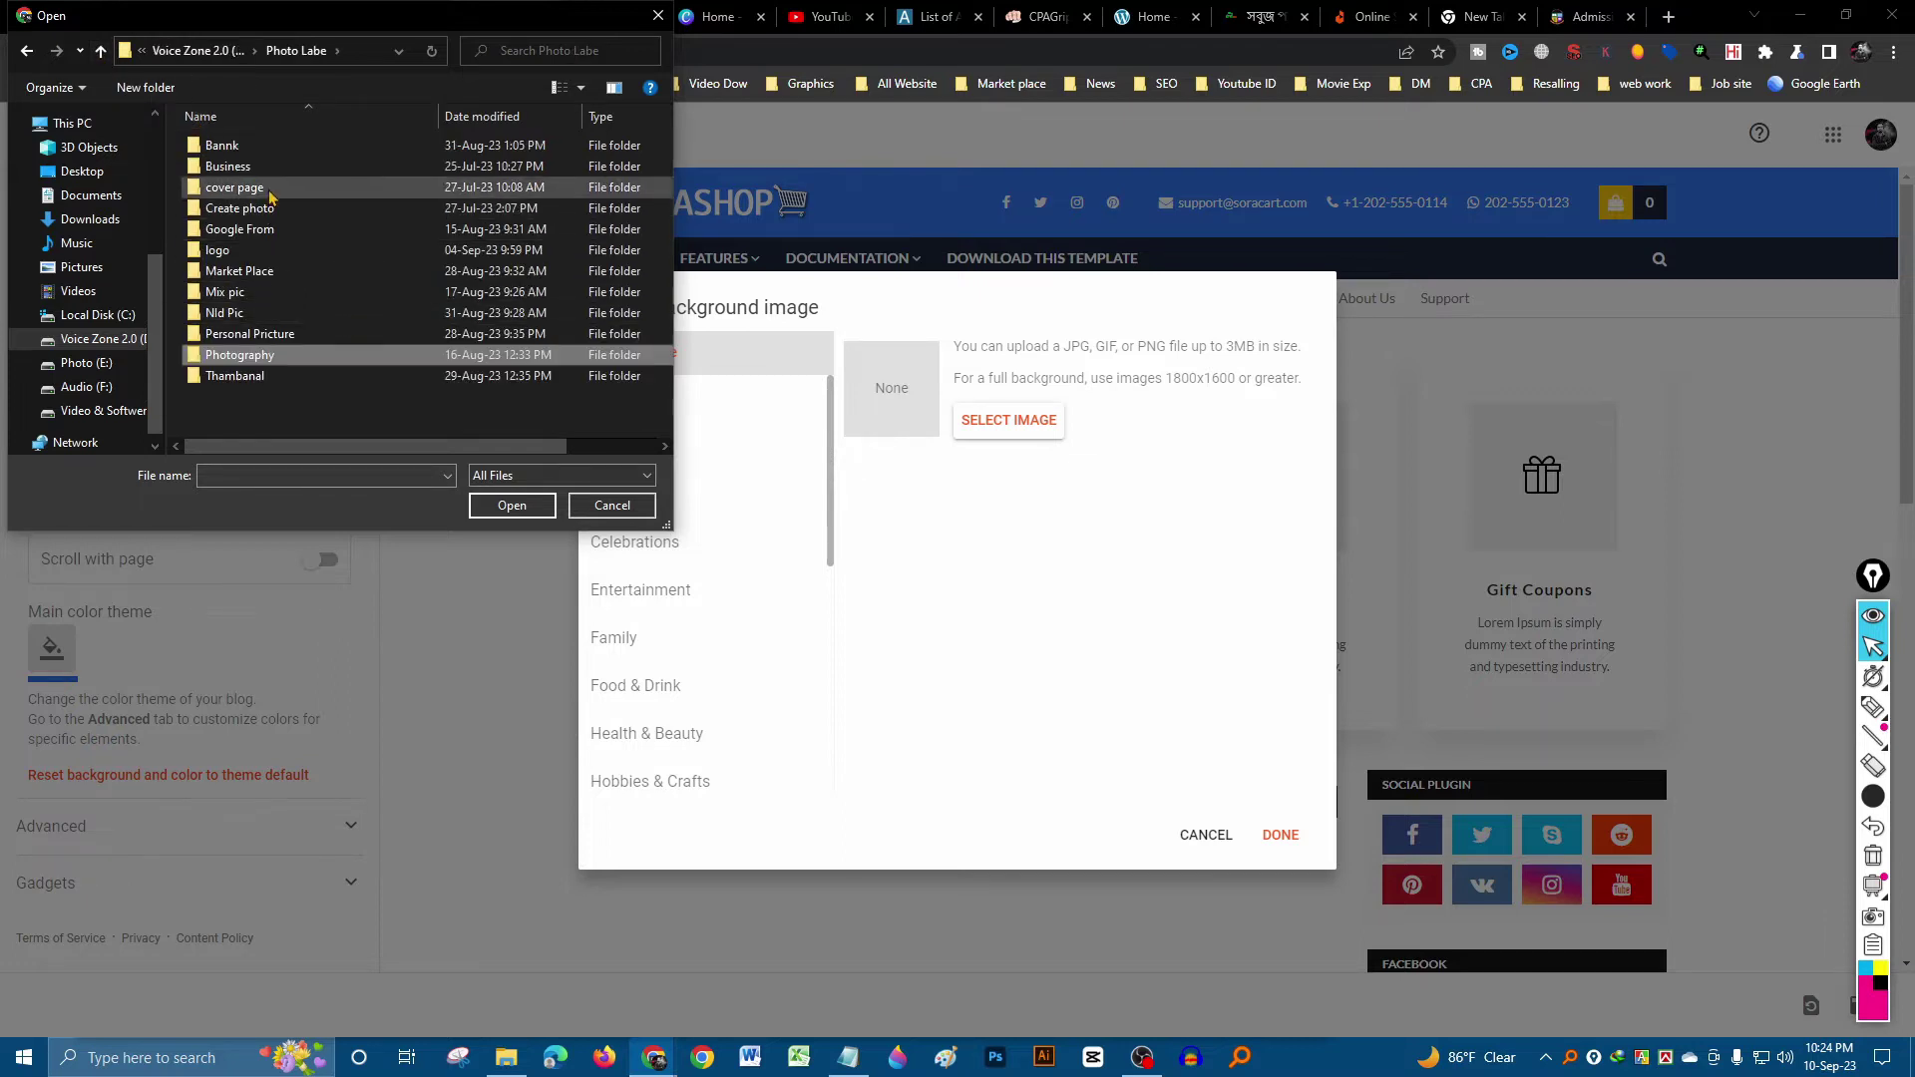
# - Upload the Thambanailnewnews 01 image from the Thambanal folder and apply it as the background image
pyautogui.doubleClick(239, 376)
pyautogui.click(336, 200)
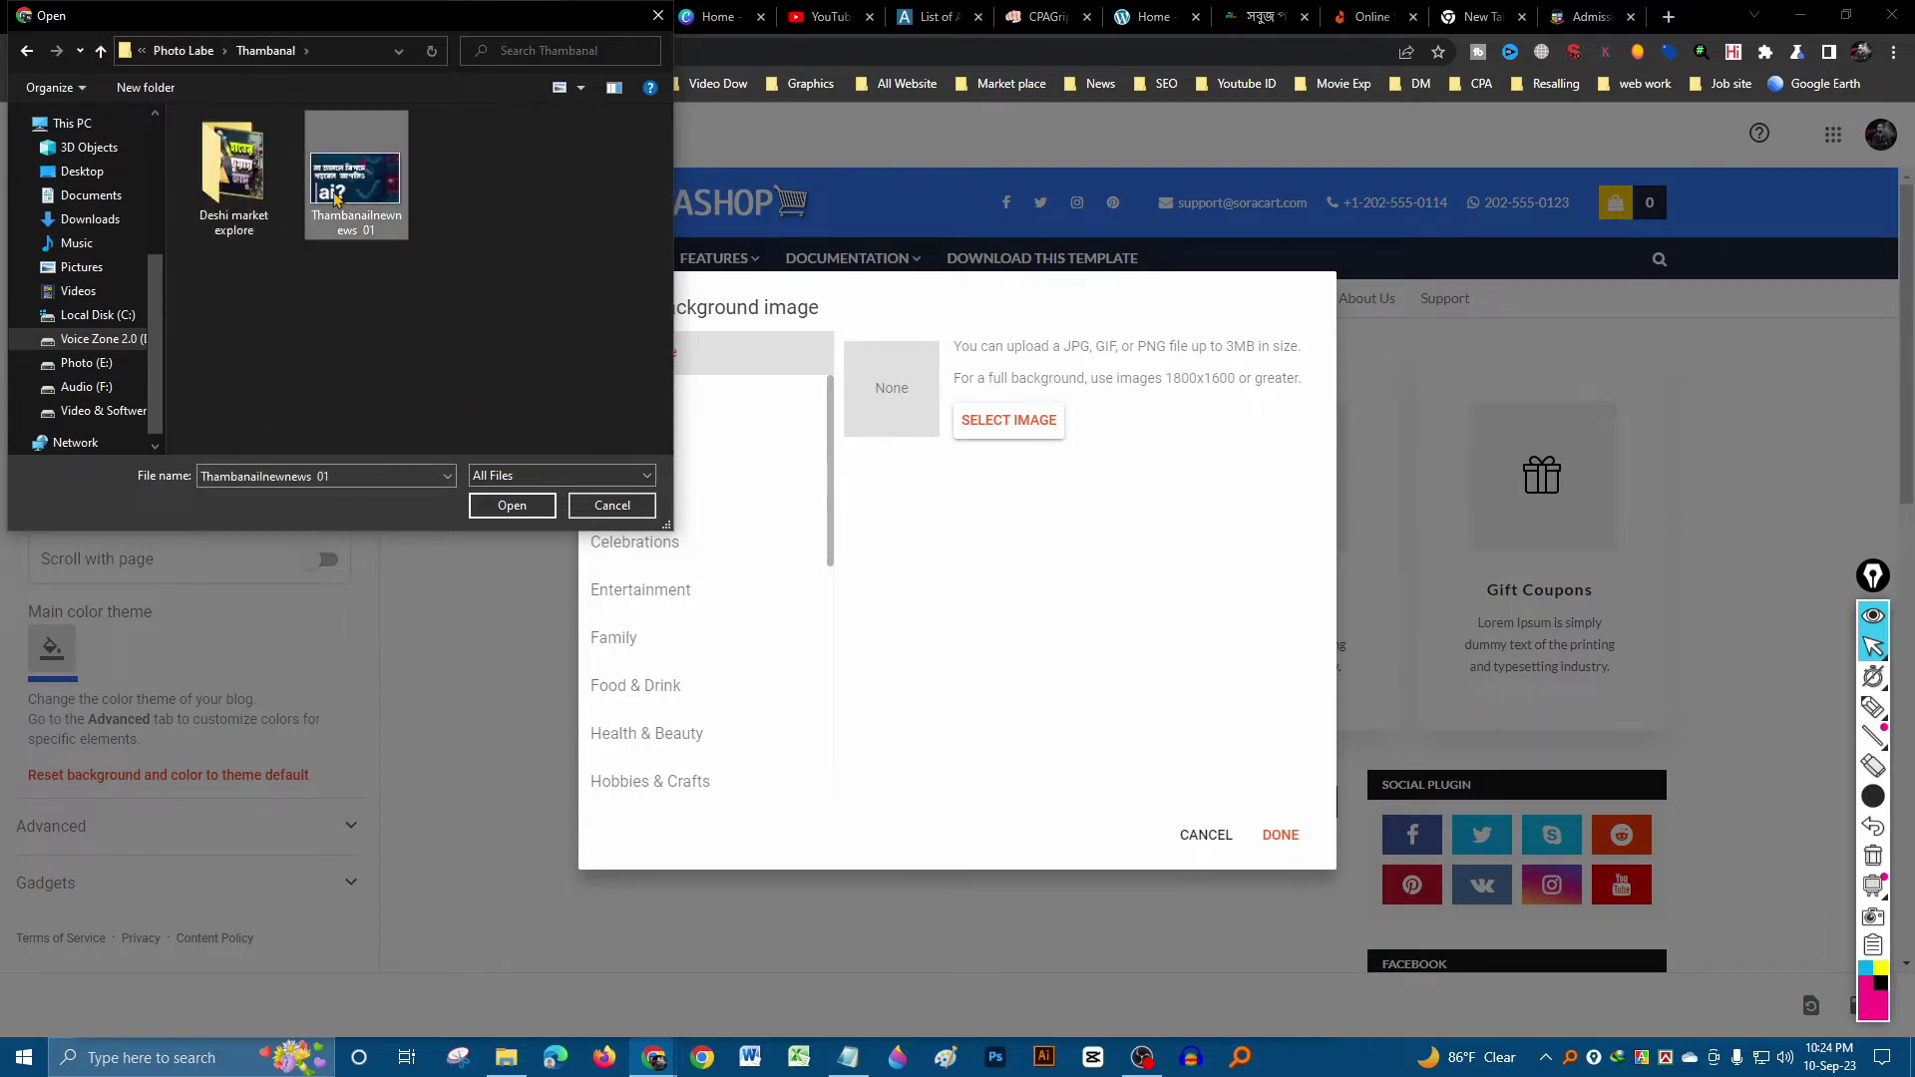
pyautogui.doubleClick(351, 193)
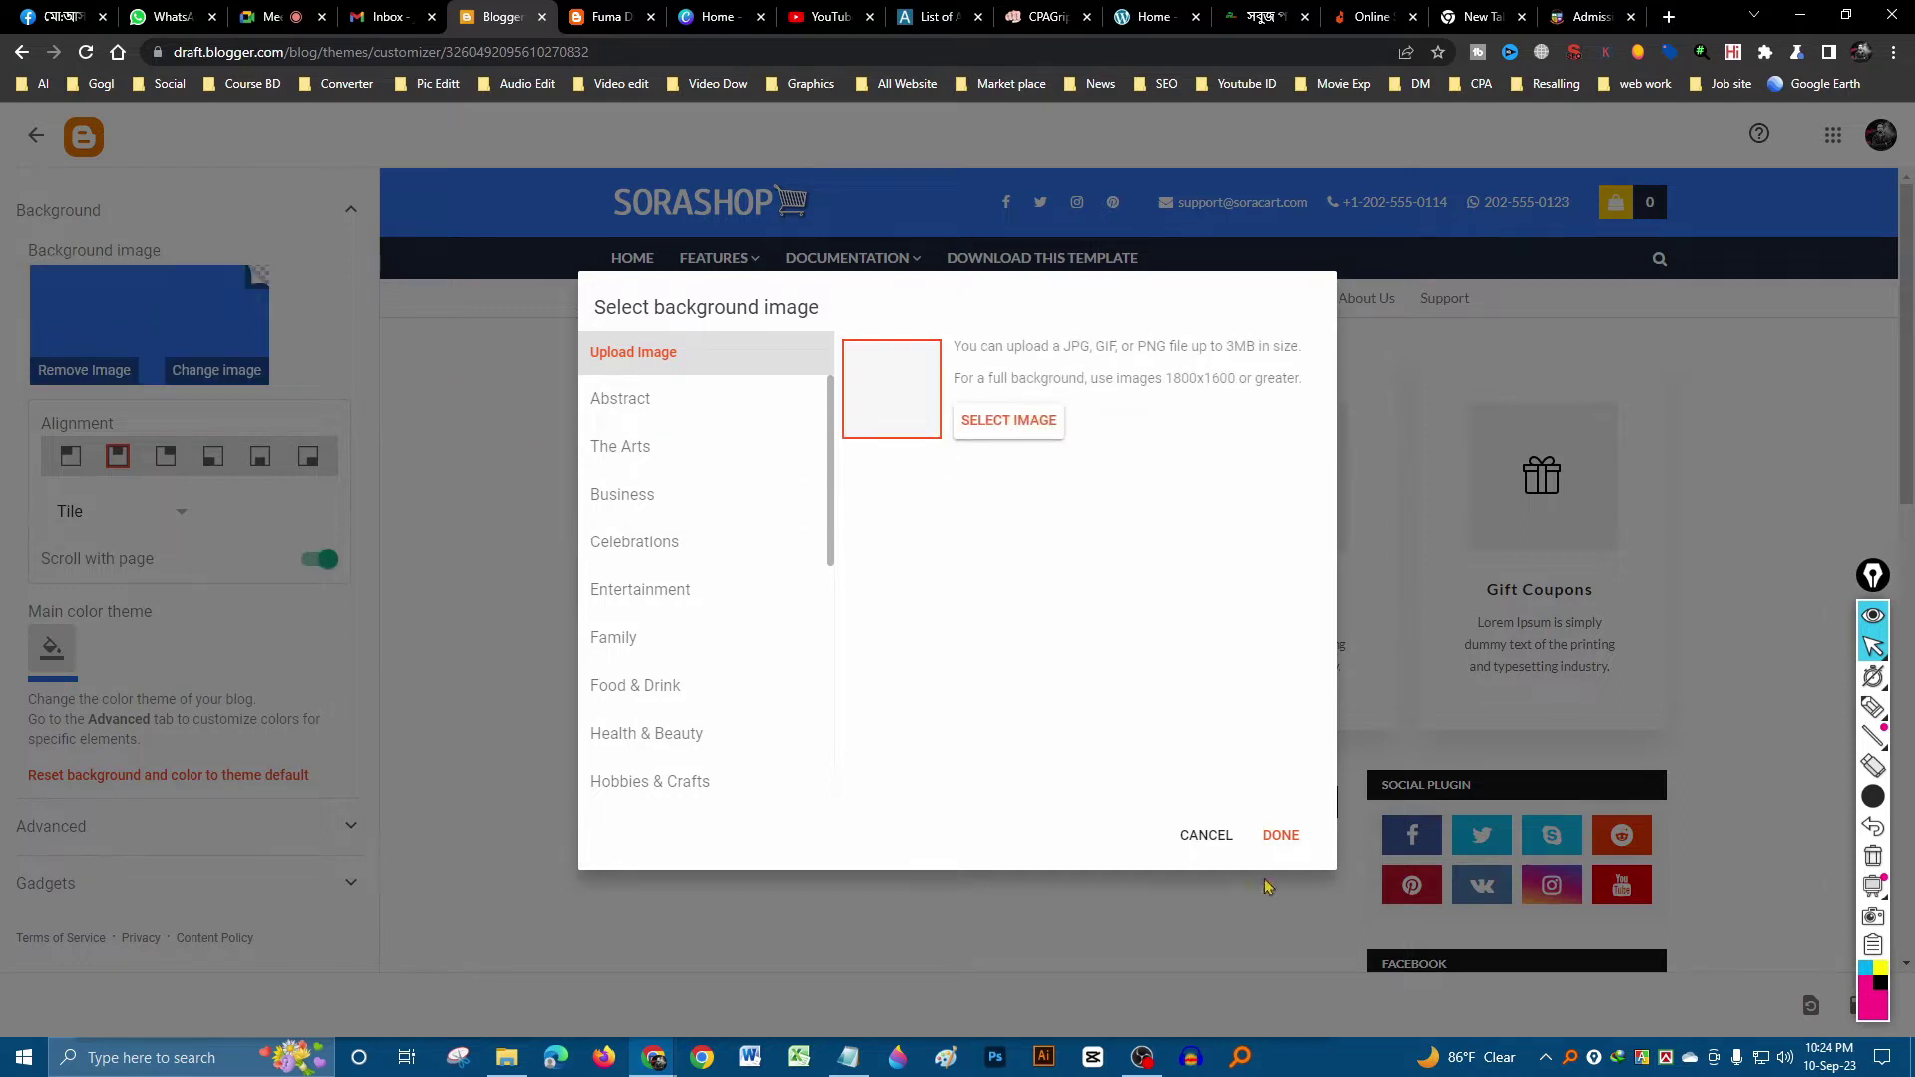
pyautogui.click(1282, 836)
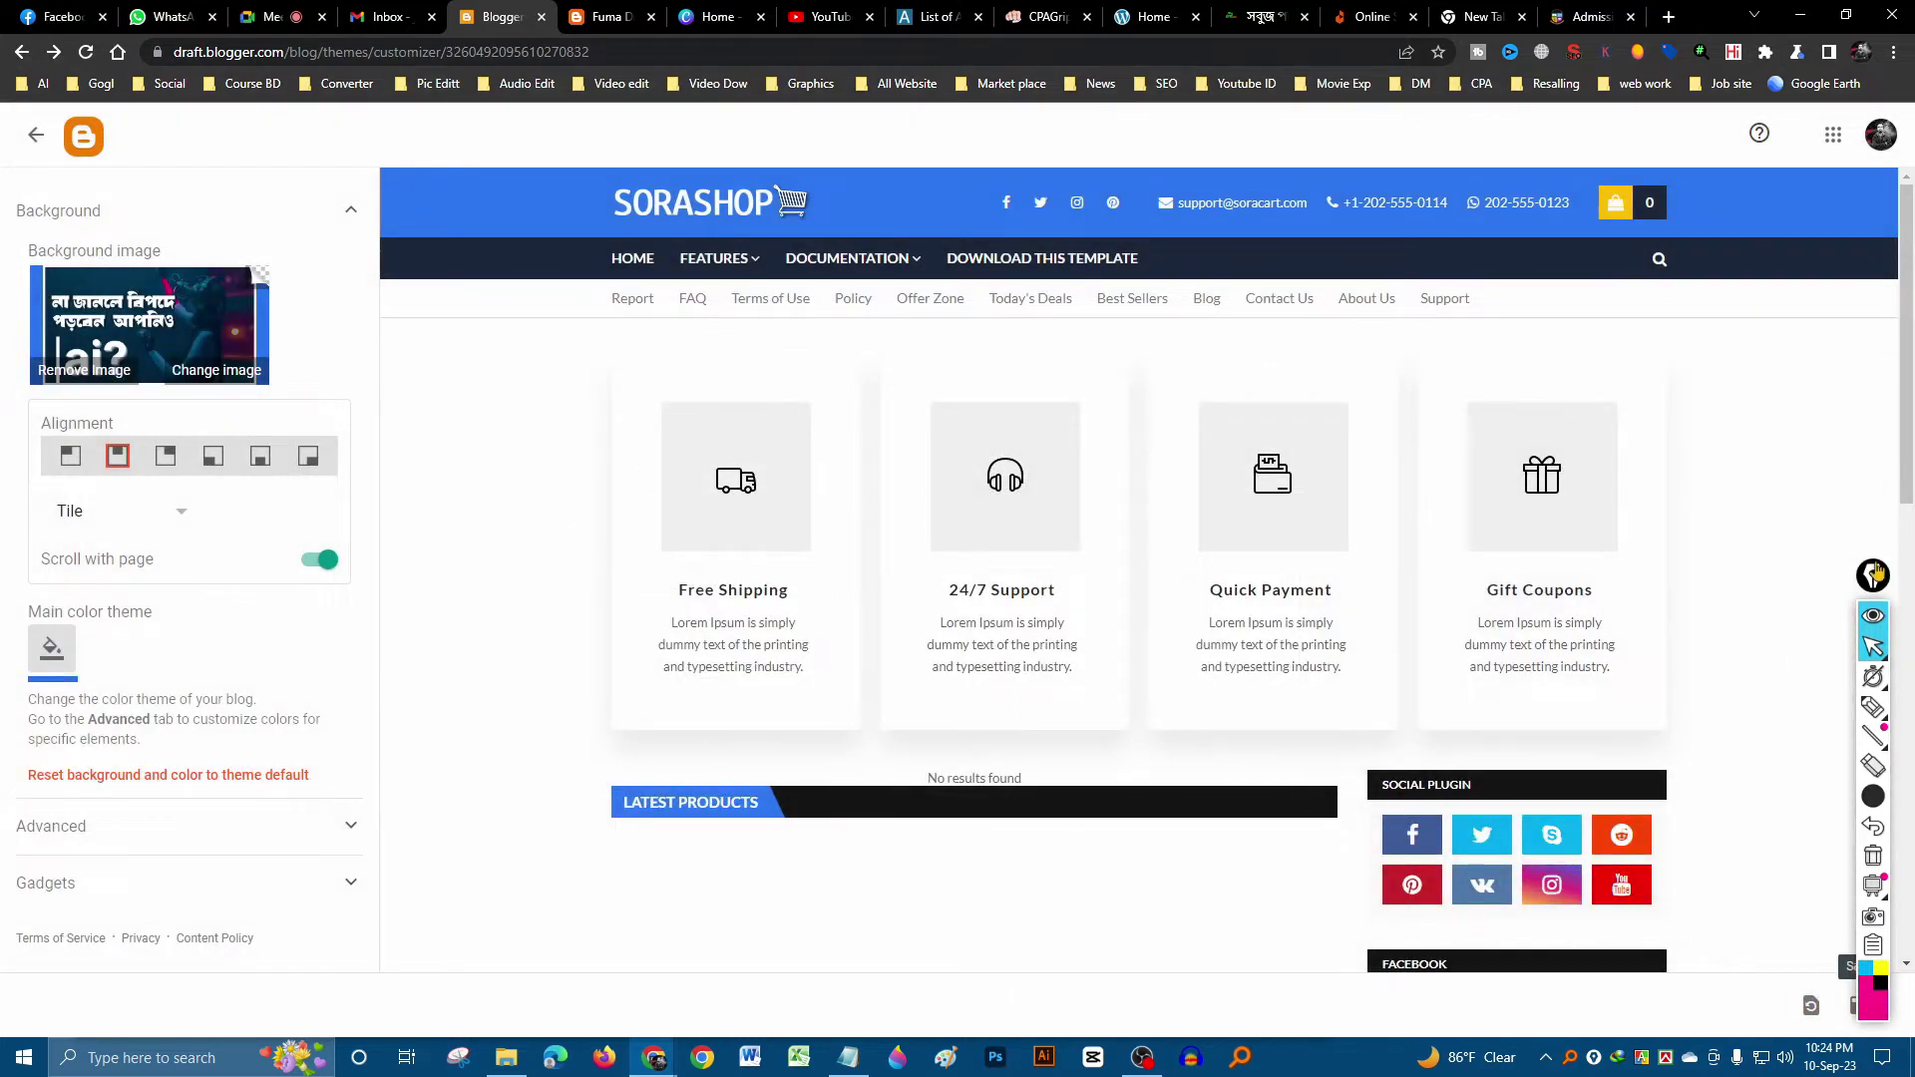
# - Move the floating annotation toolbar out of the way and save the theme customization
pyautogui.moveTo(1877, 582); pyautogui.dragTo(1851, 504)
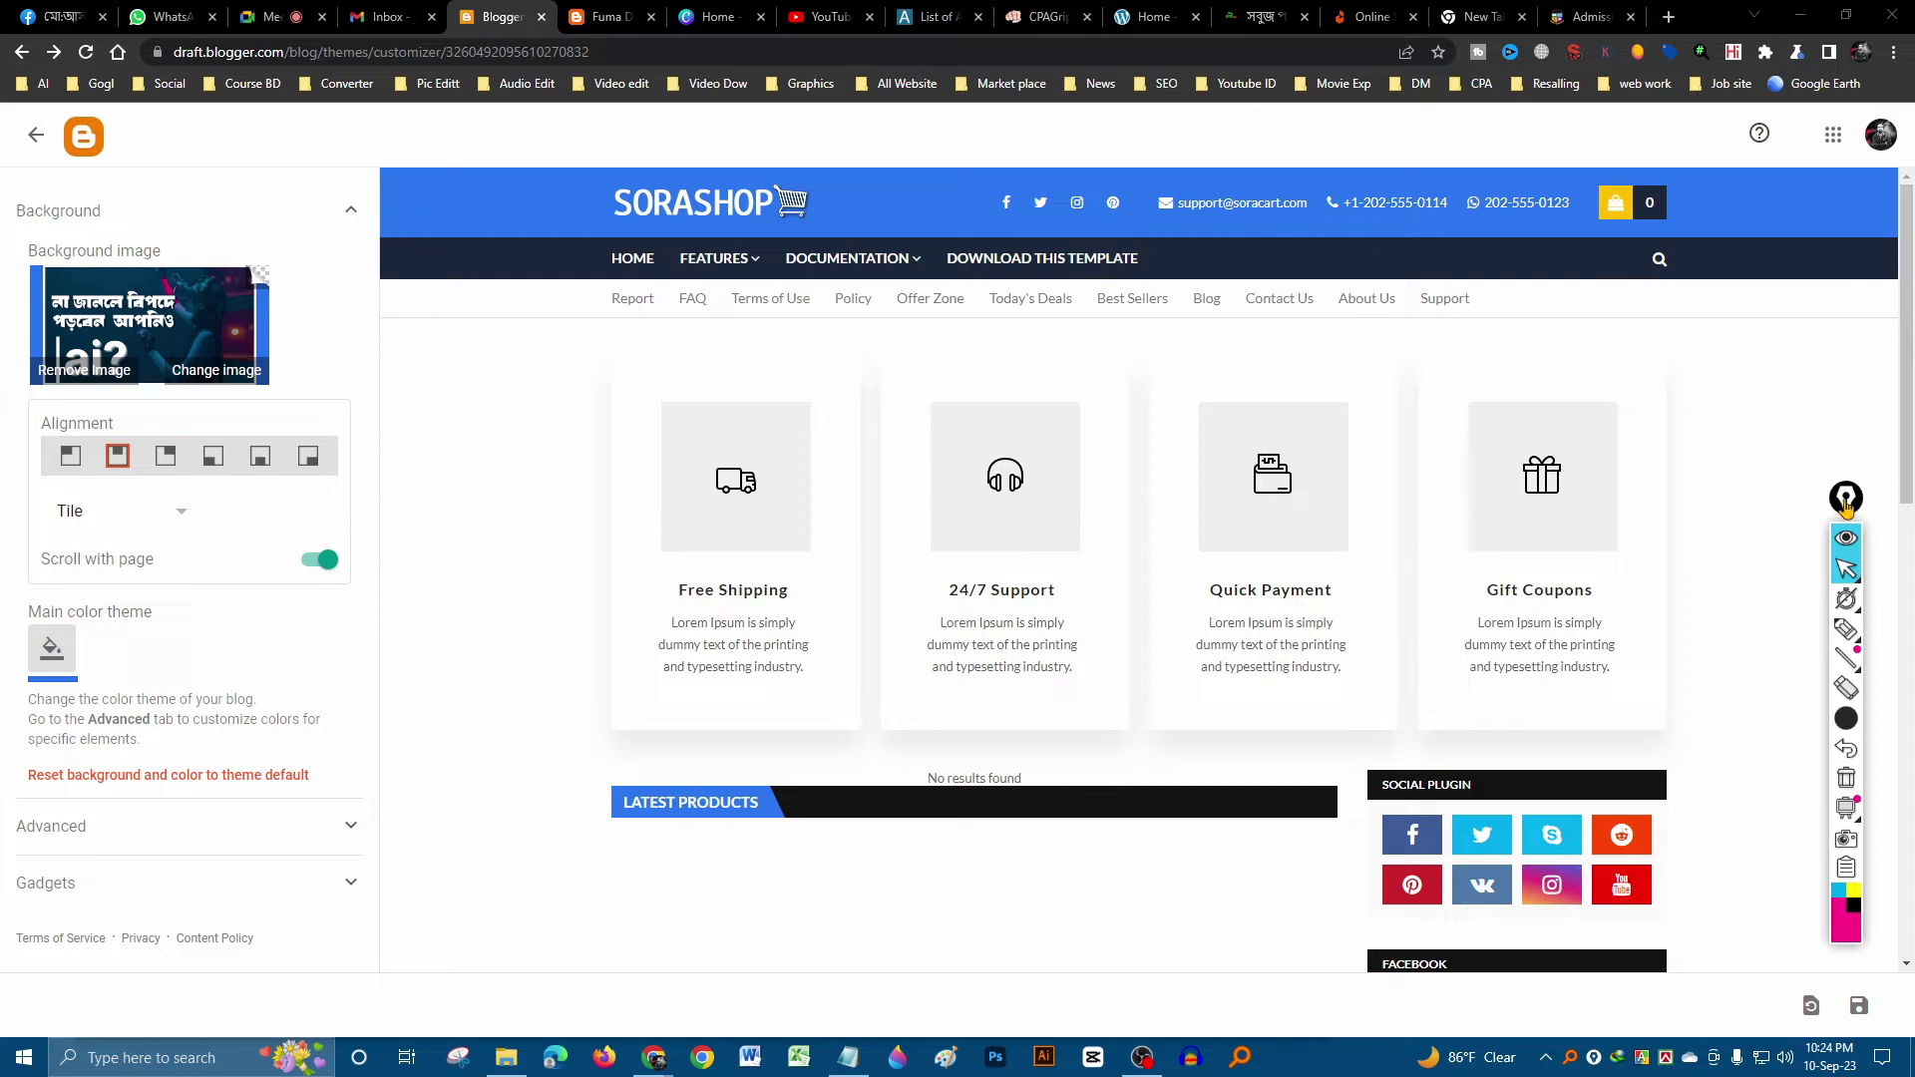
pyautogui.moveTo(1847, 504); pyautogui.dragTo(1842, 425)
pyautogui.click(1858, 1006)
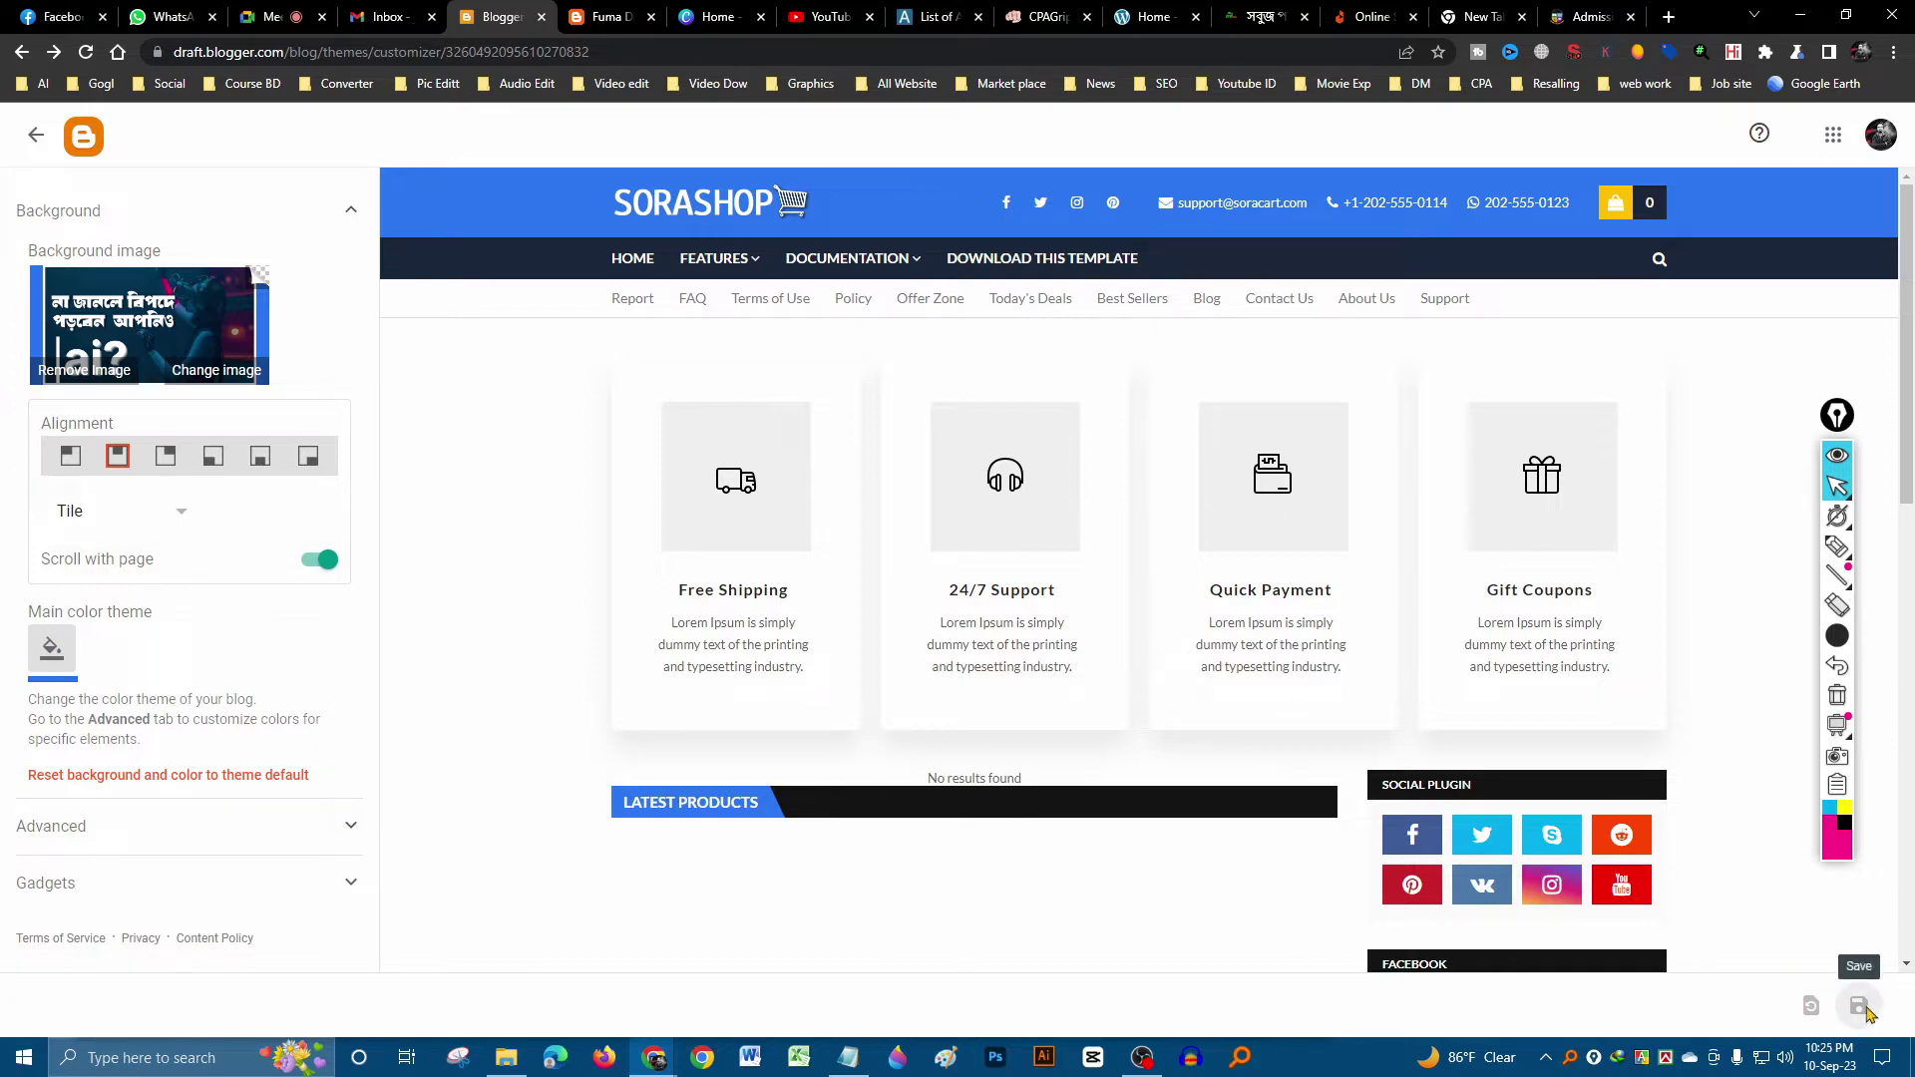
# - Reload the live shop, check its page background, and return to the theme customizer
pyautogui.click(606, 17)
pyautogui.click(86, 55)
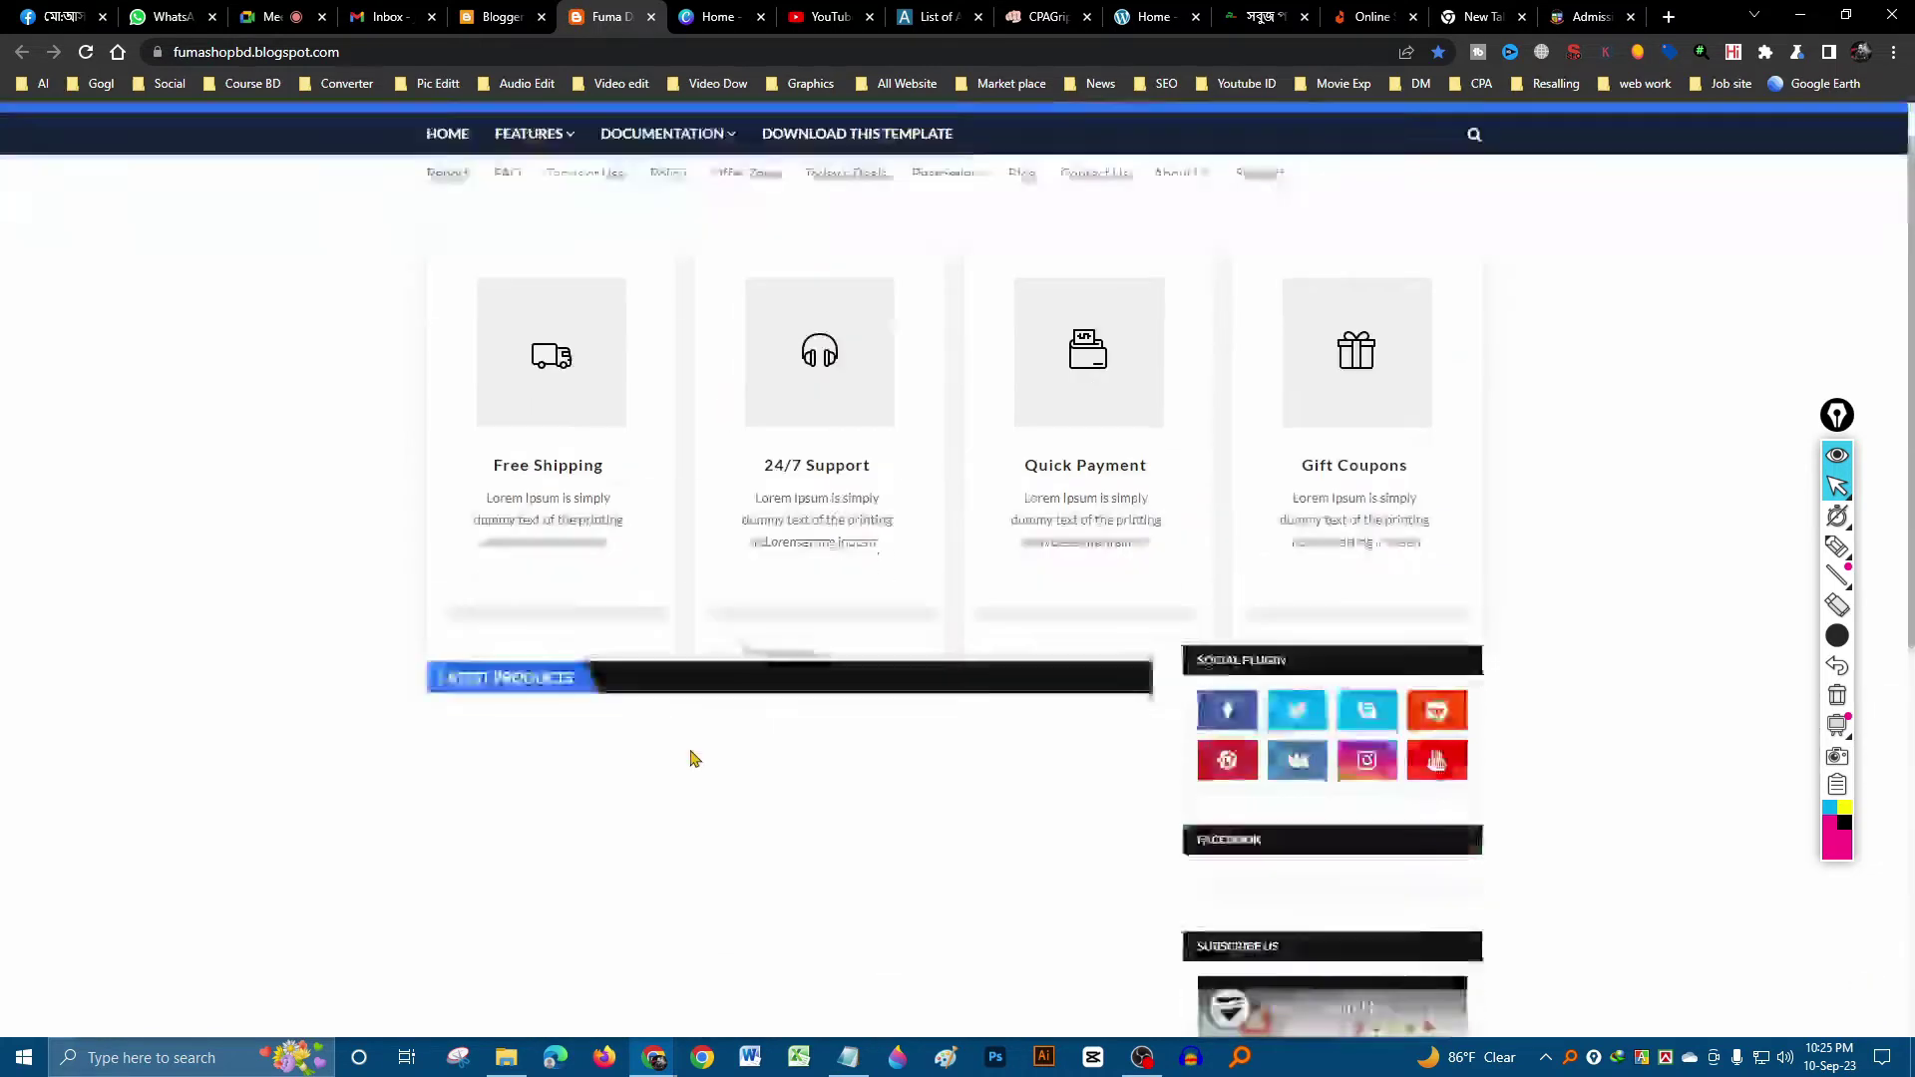
pyautogui.hotkey('ctrl', 'shift', 'Tab')
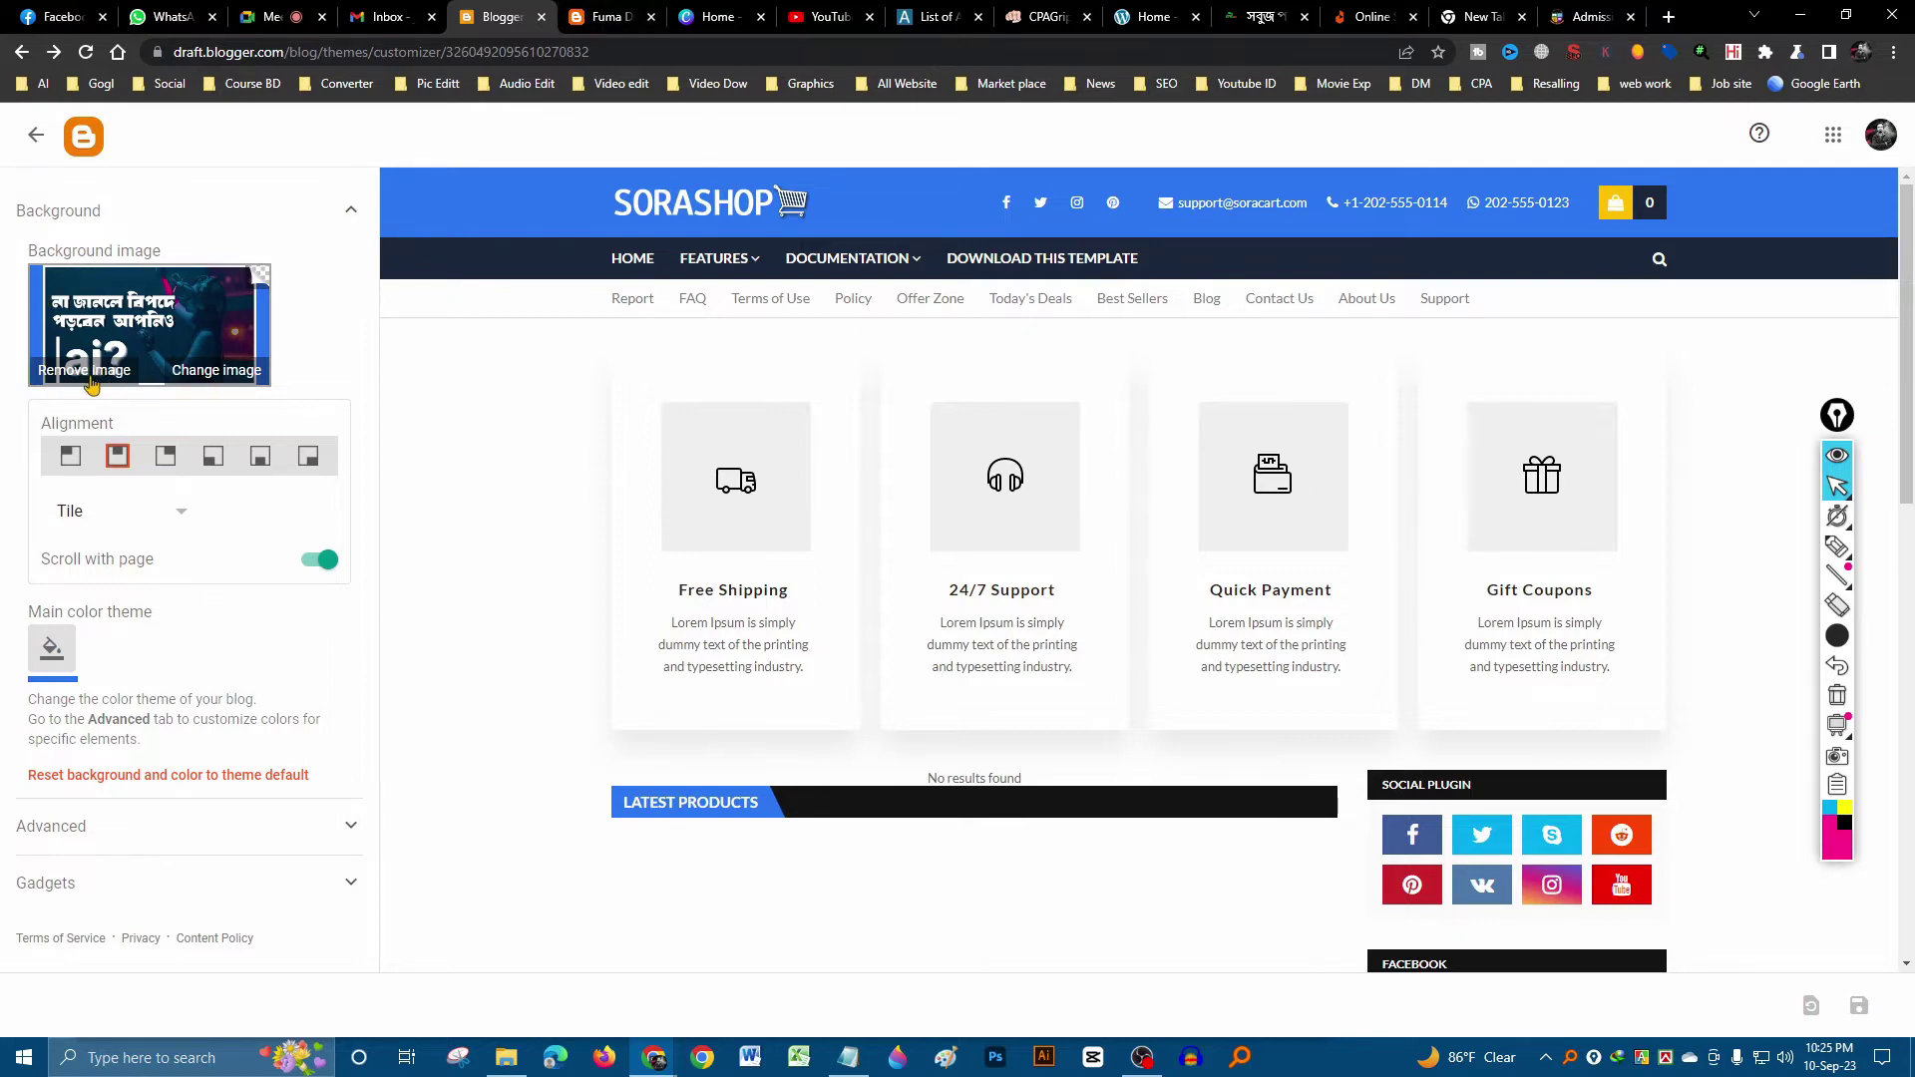
# - Remove the custom background image from the theme and confirm its removal
pyautogui.click(90, 371)
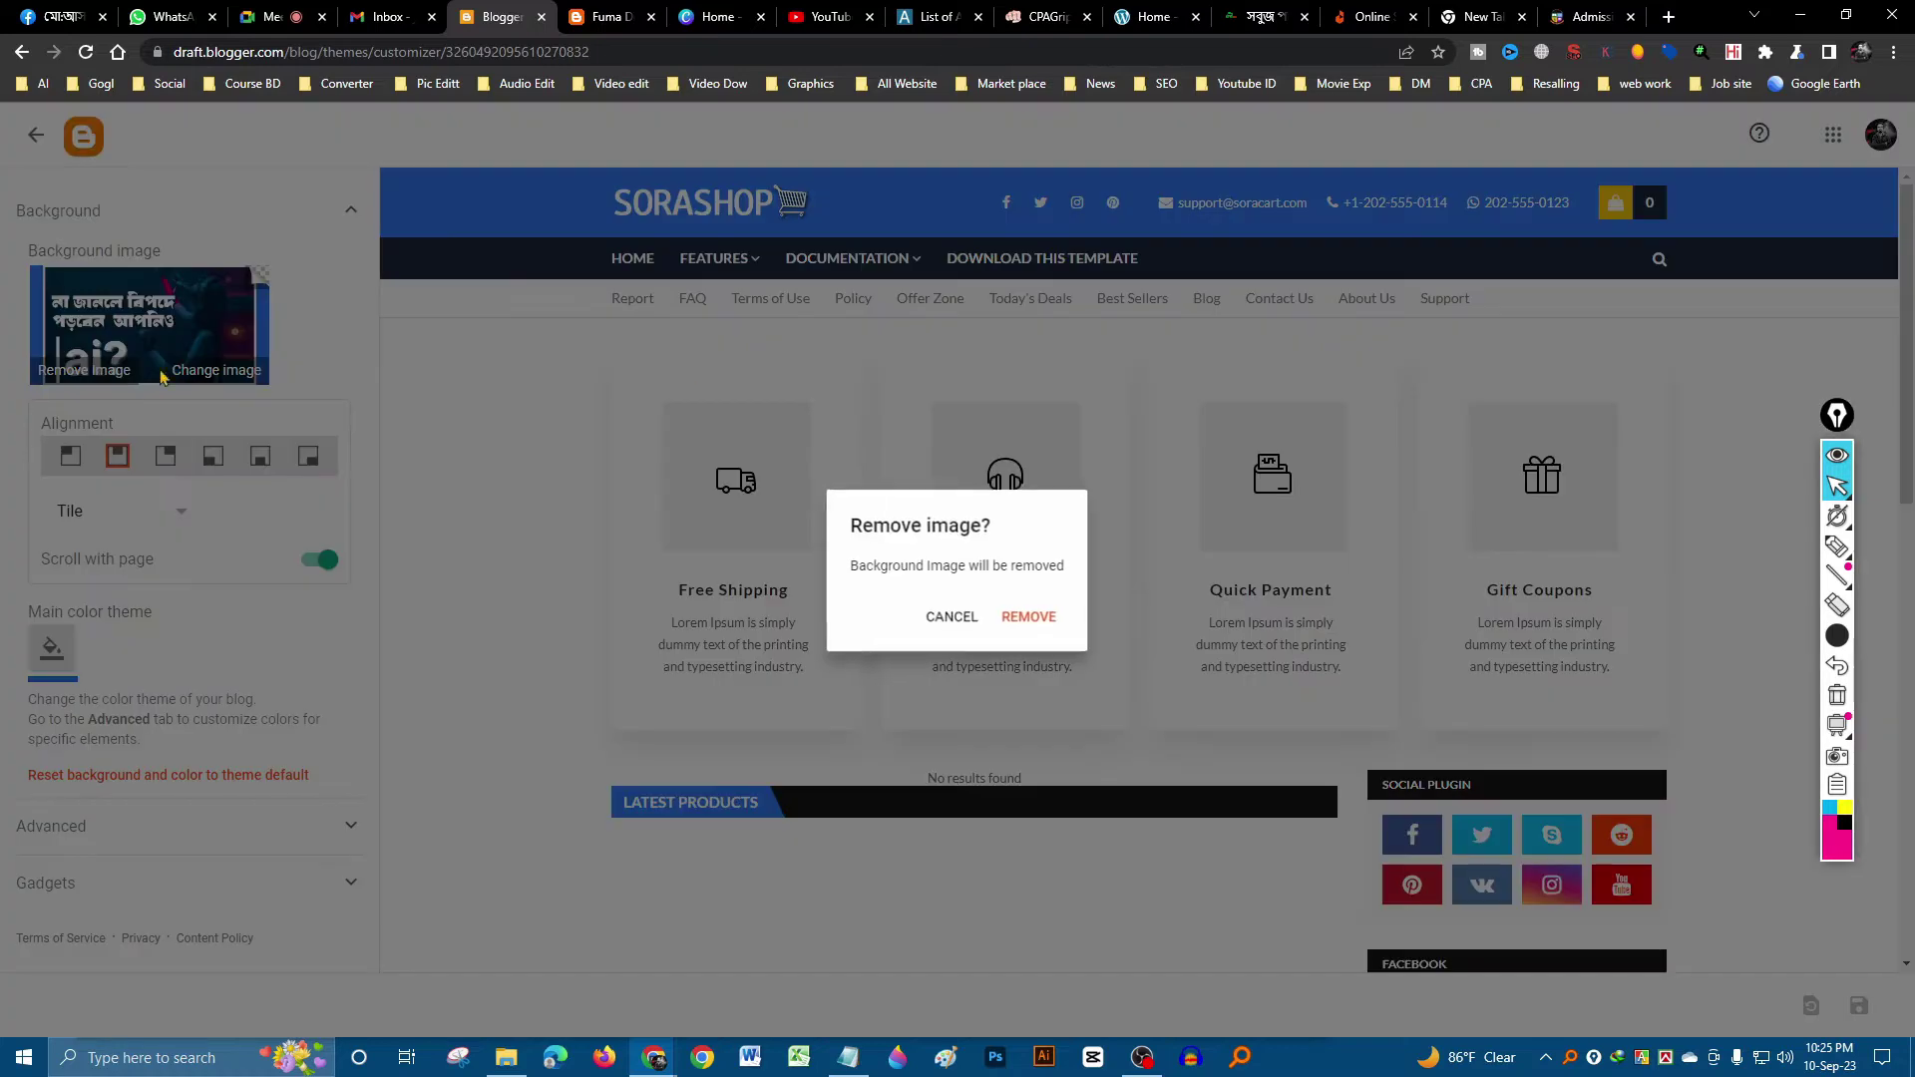
pyautogui.click(1036, 617)
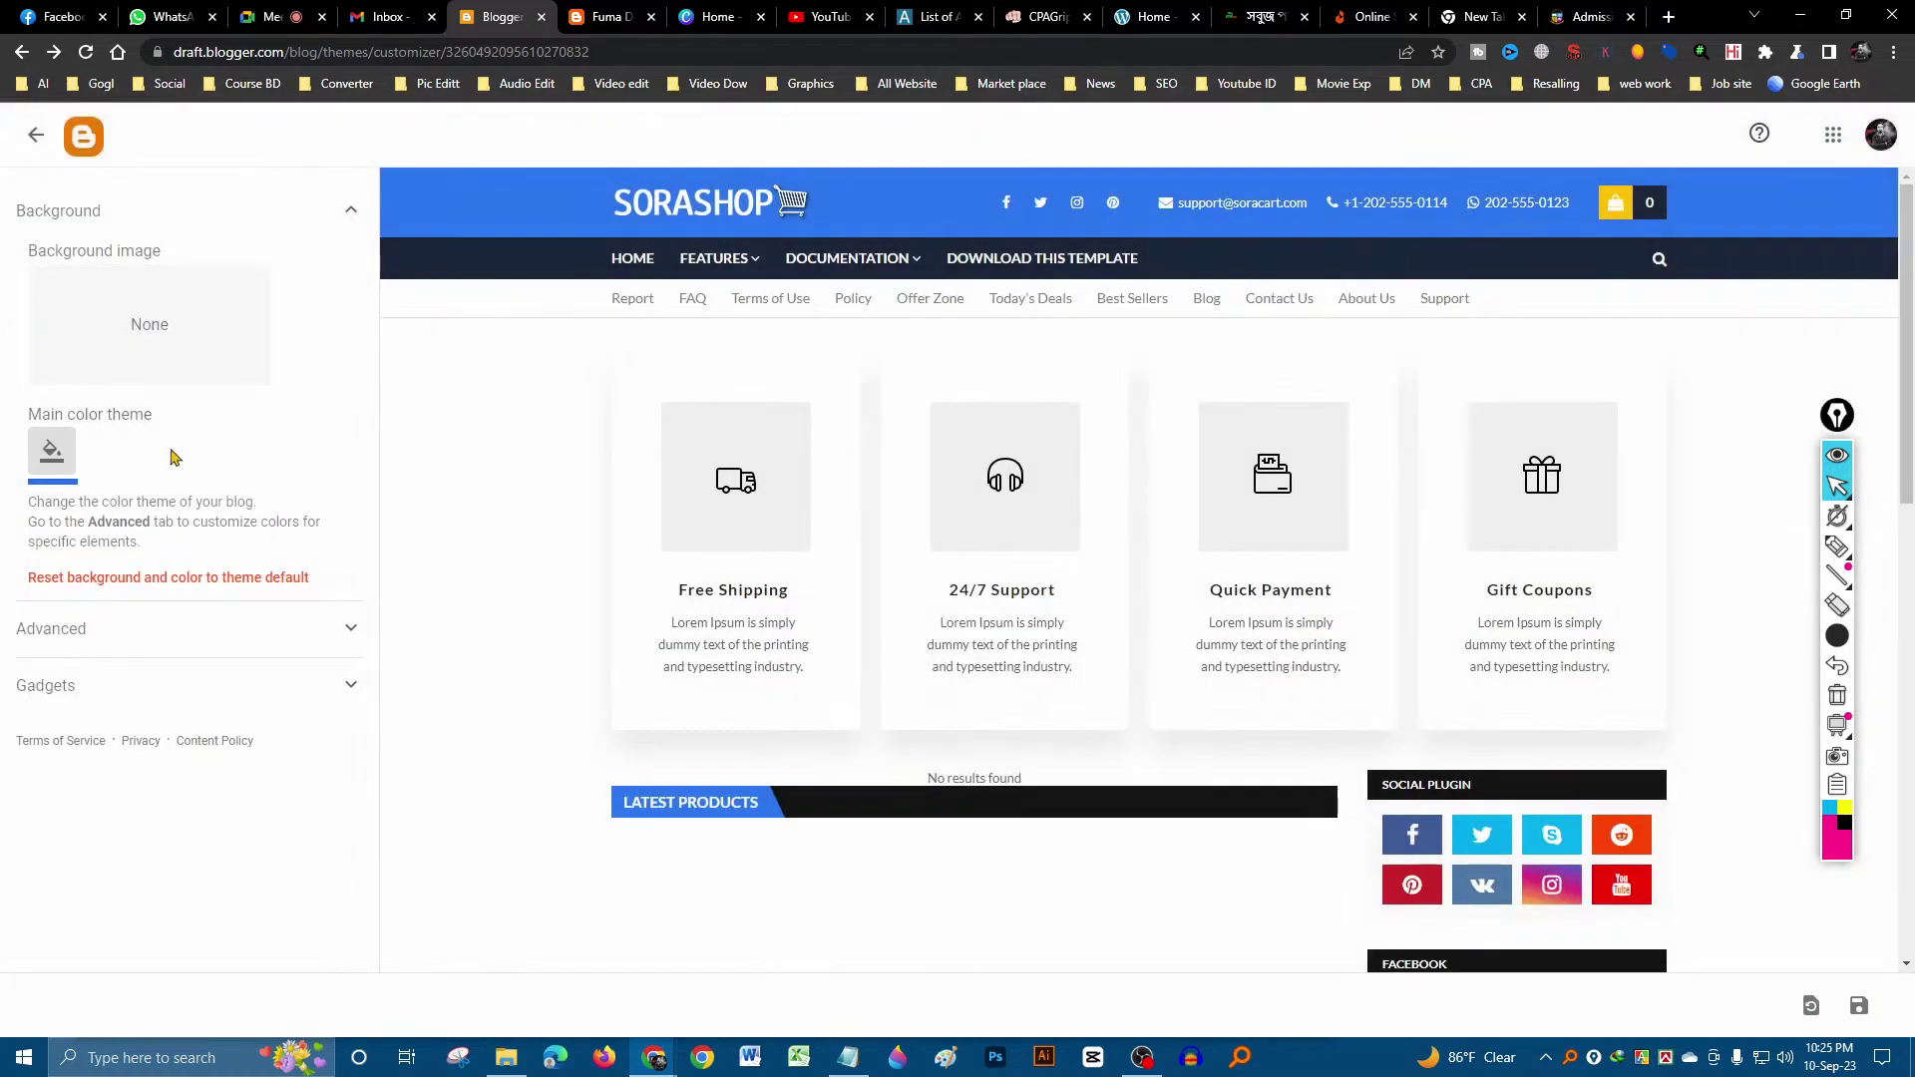
# - Try blue-violet, pink and bright red one after another as the main color theme
pyautogui.click(45, 451)
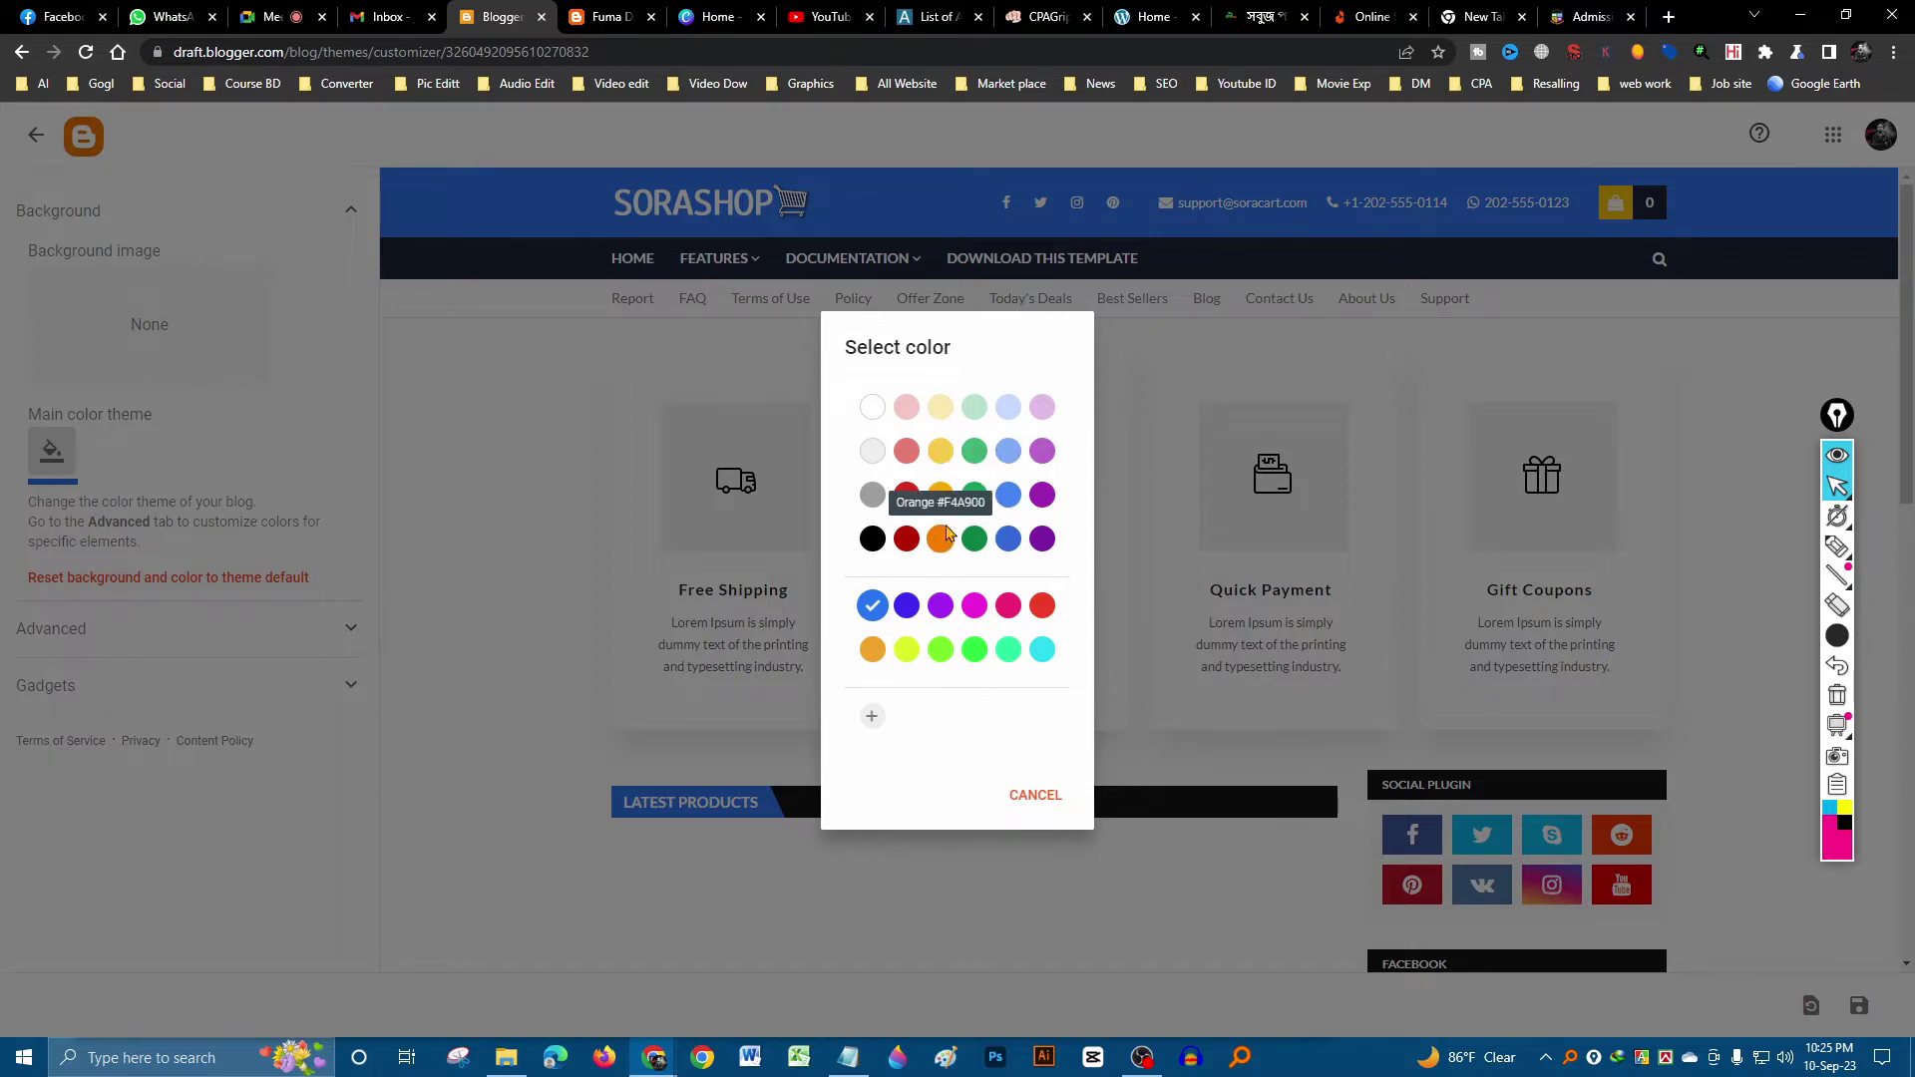
pyautogui.click(905, 607)
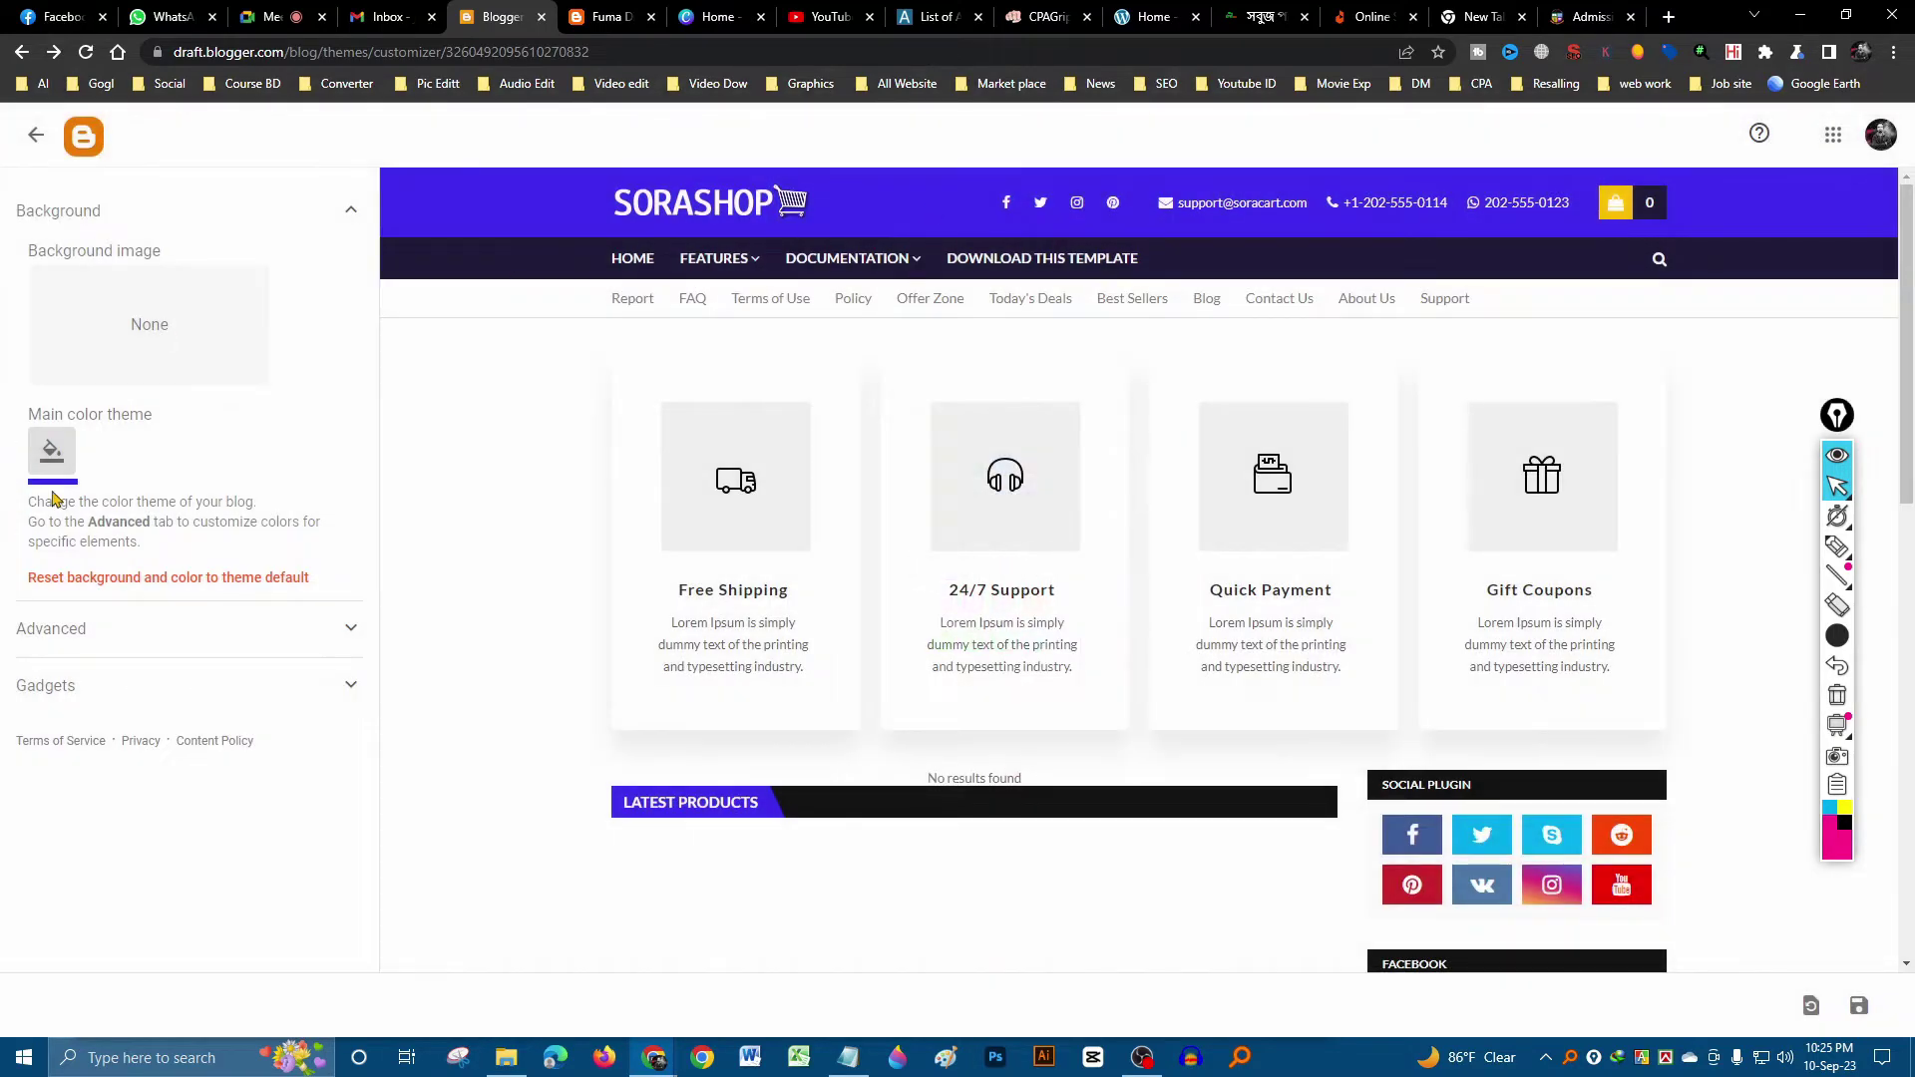
pyautogui.click(52, 451)
pyautogui.click(990, 607)
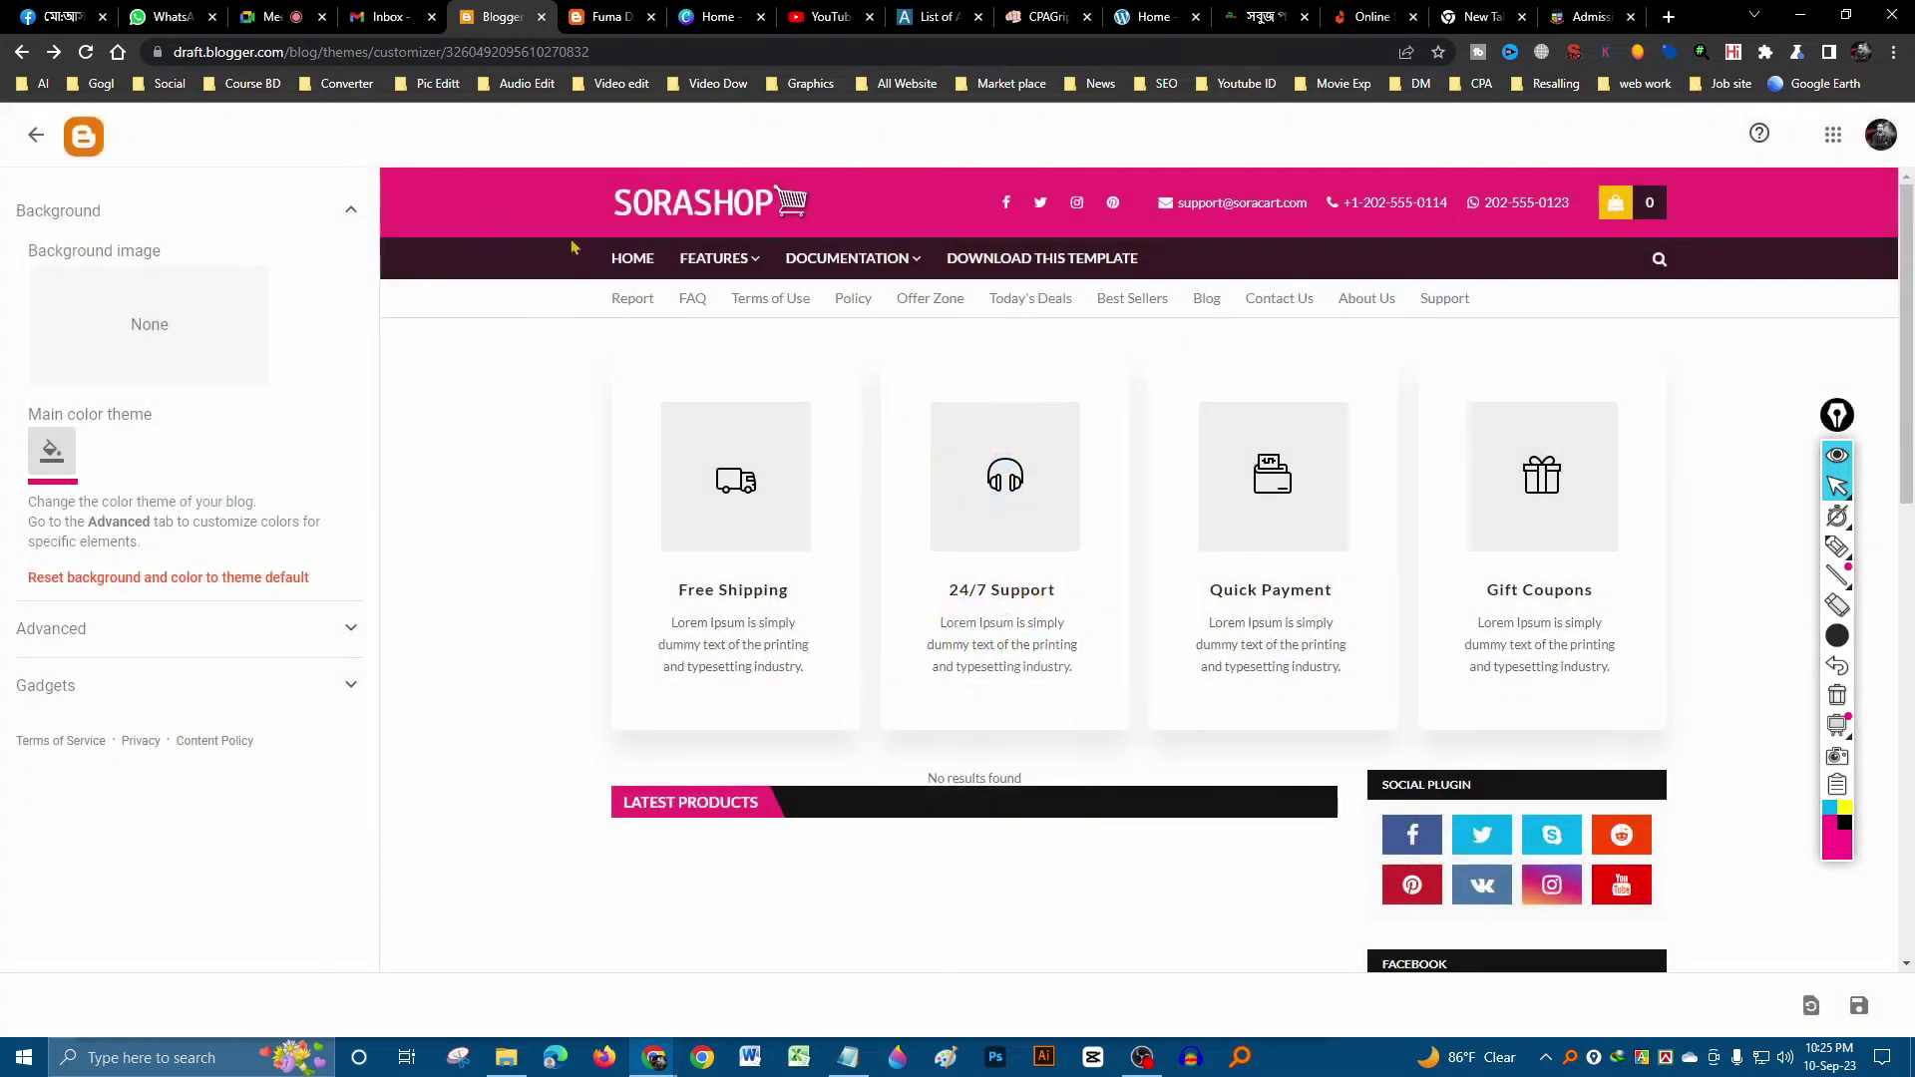
pyautogui.click(52, 451)
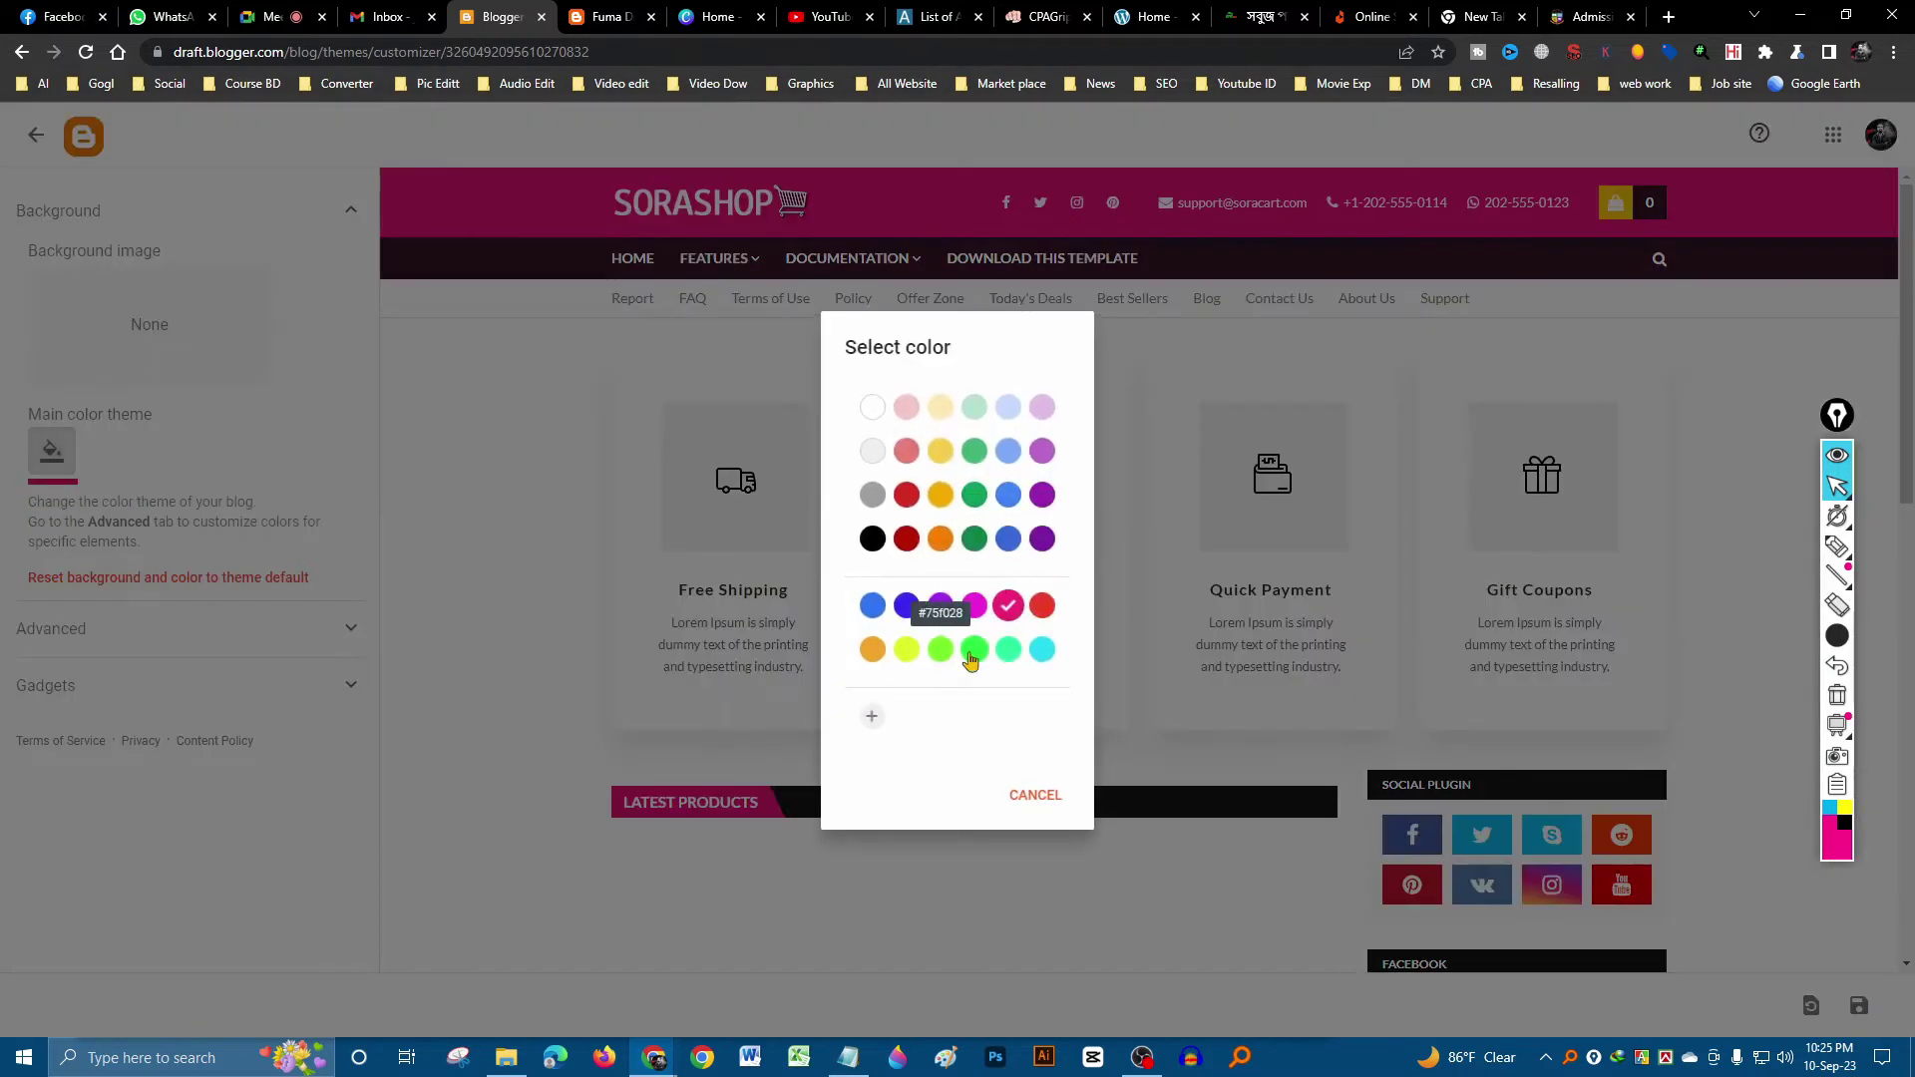
pyautogui.click(1042, 608)
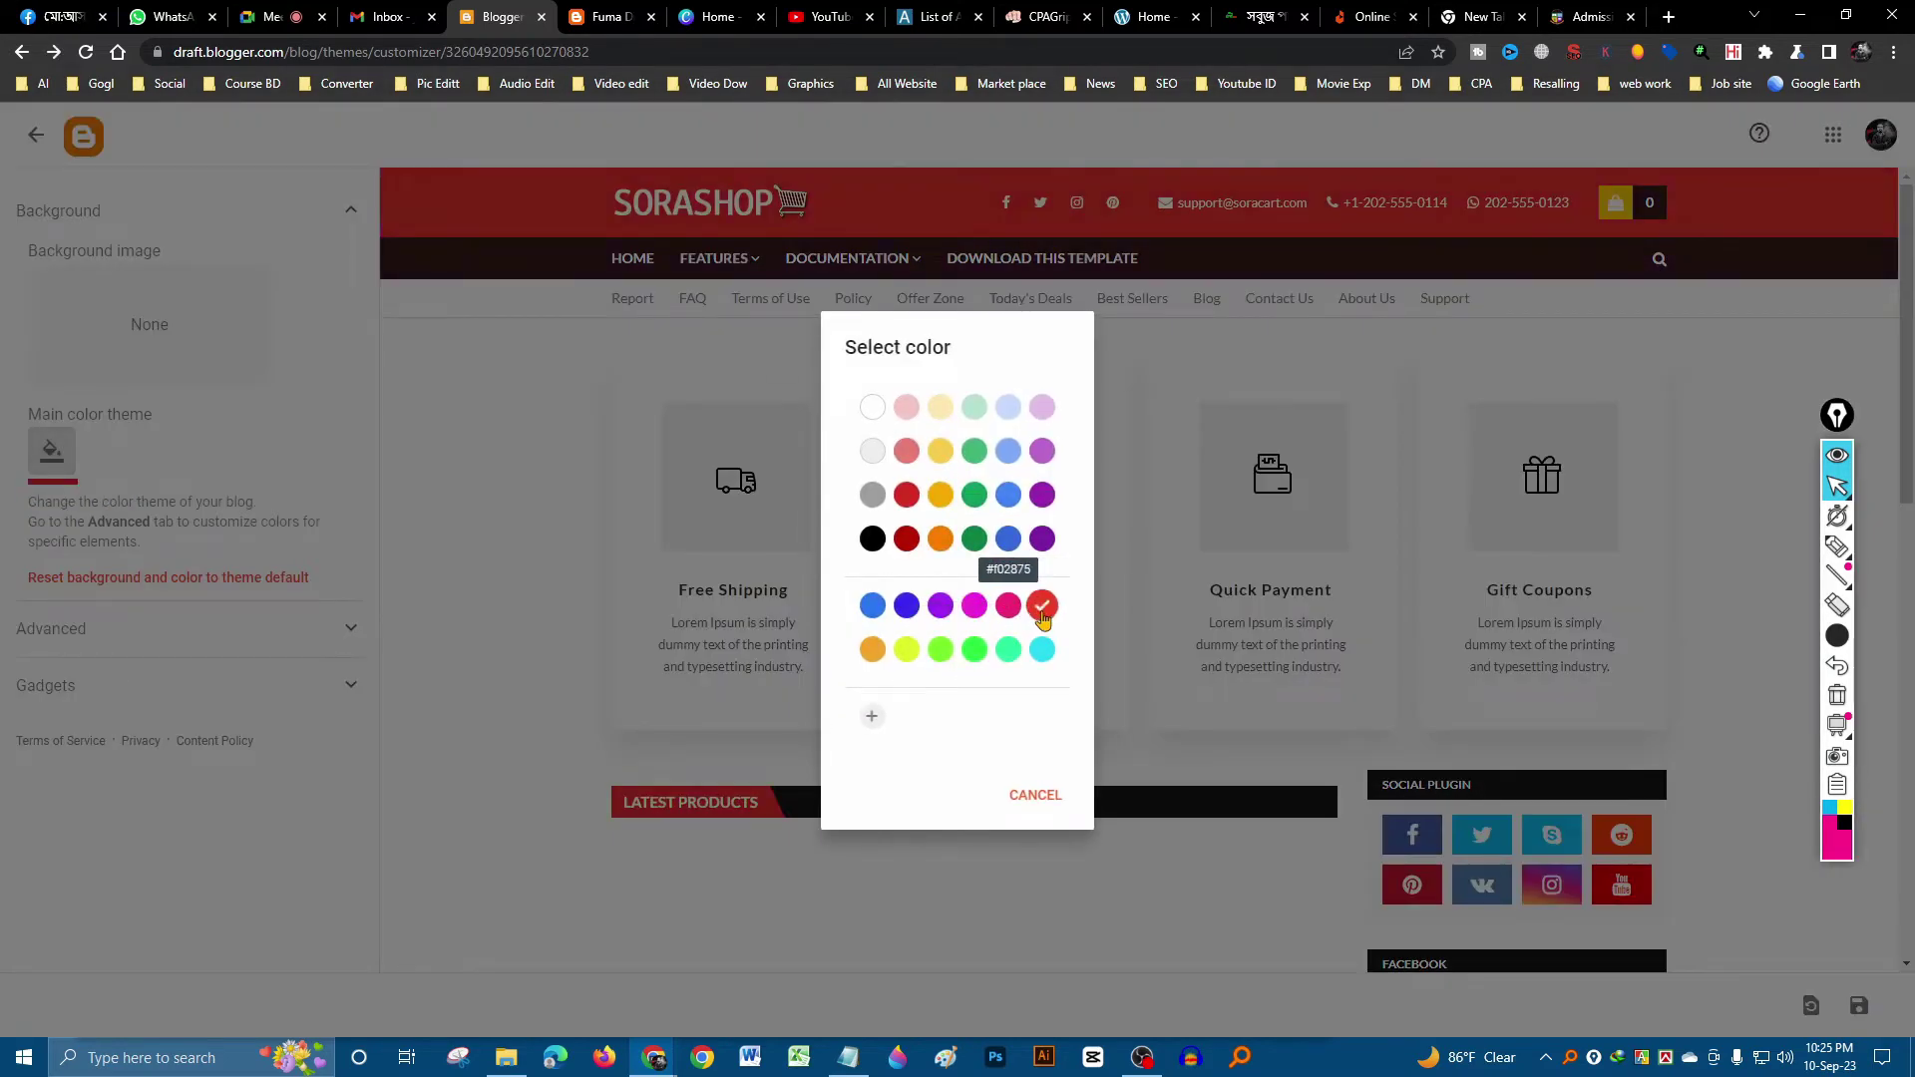
# - Try red, black and green one after another as the main color theme
pyautogui.click(52, 454)
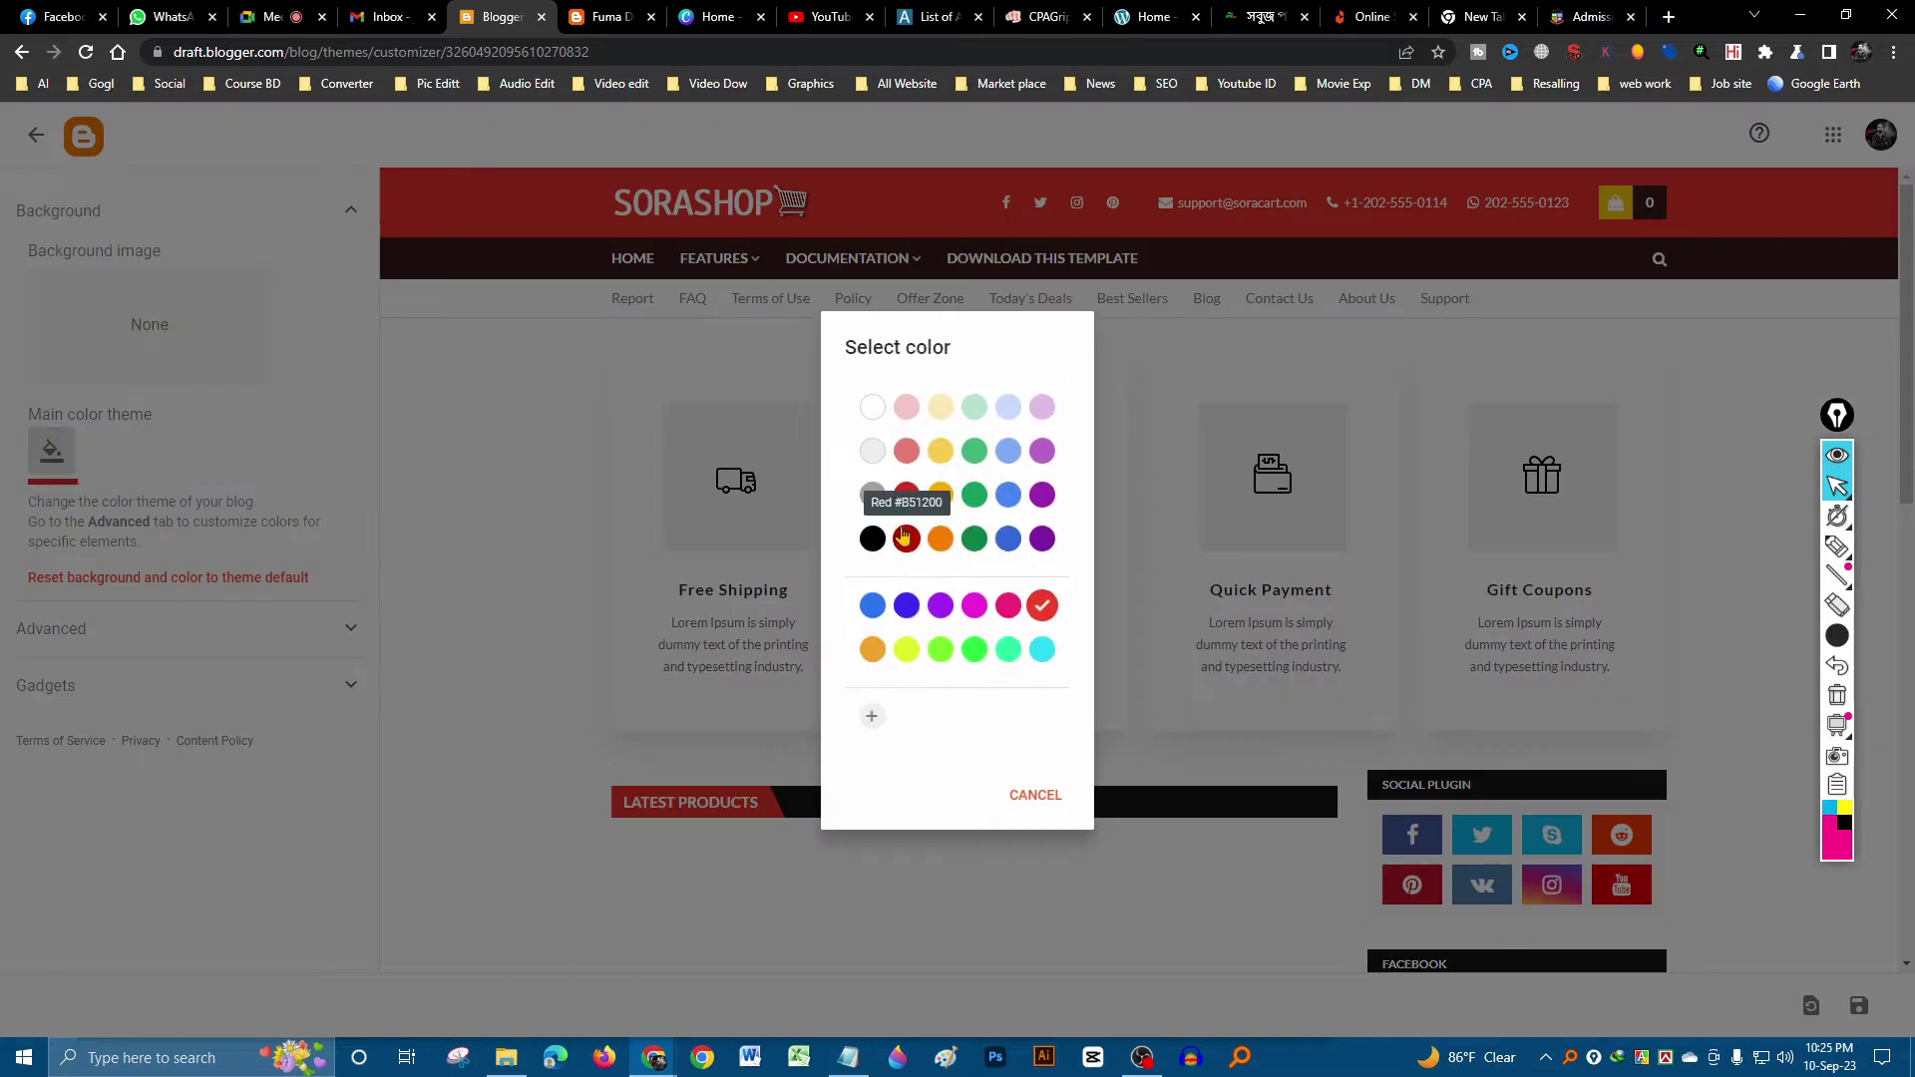
pyautogui.click(867, 545)
pyautogui.click(51, 452)
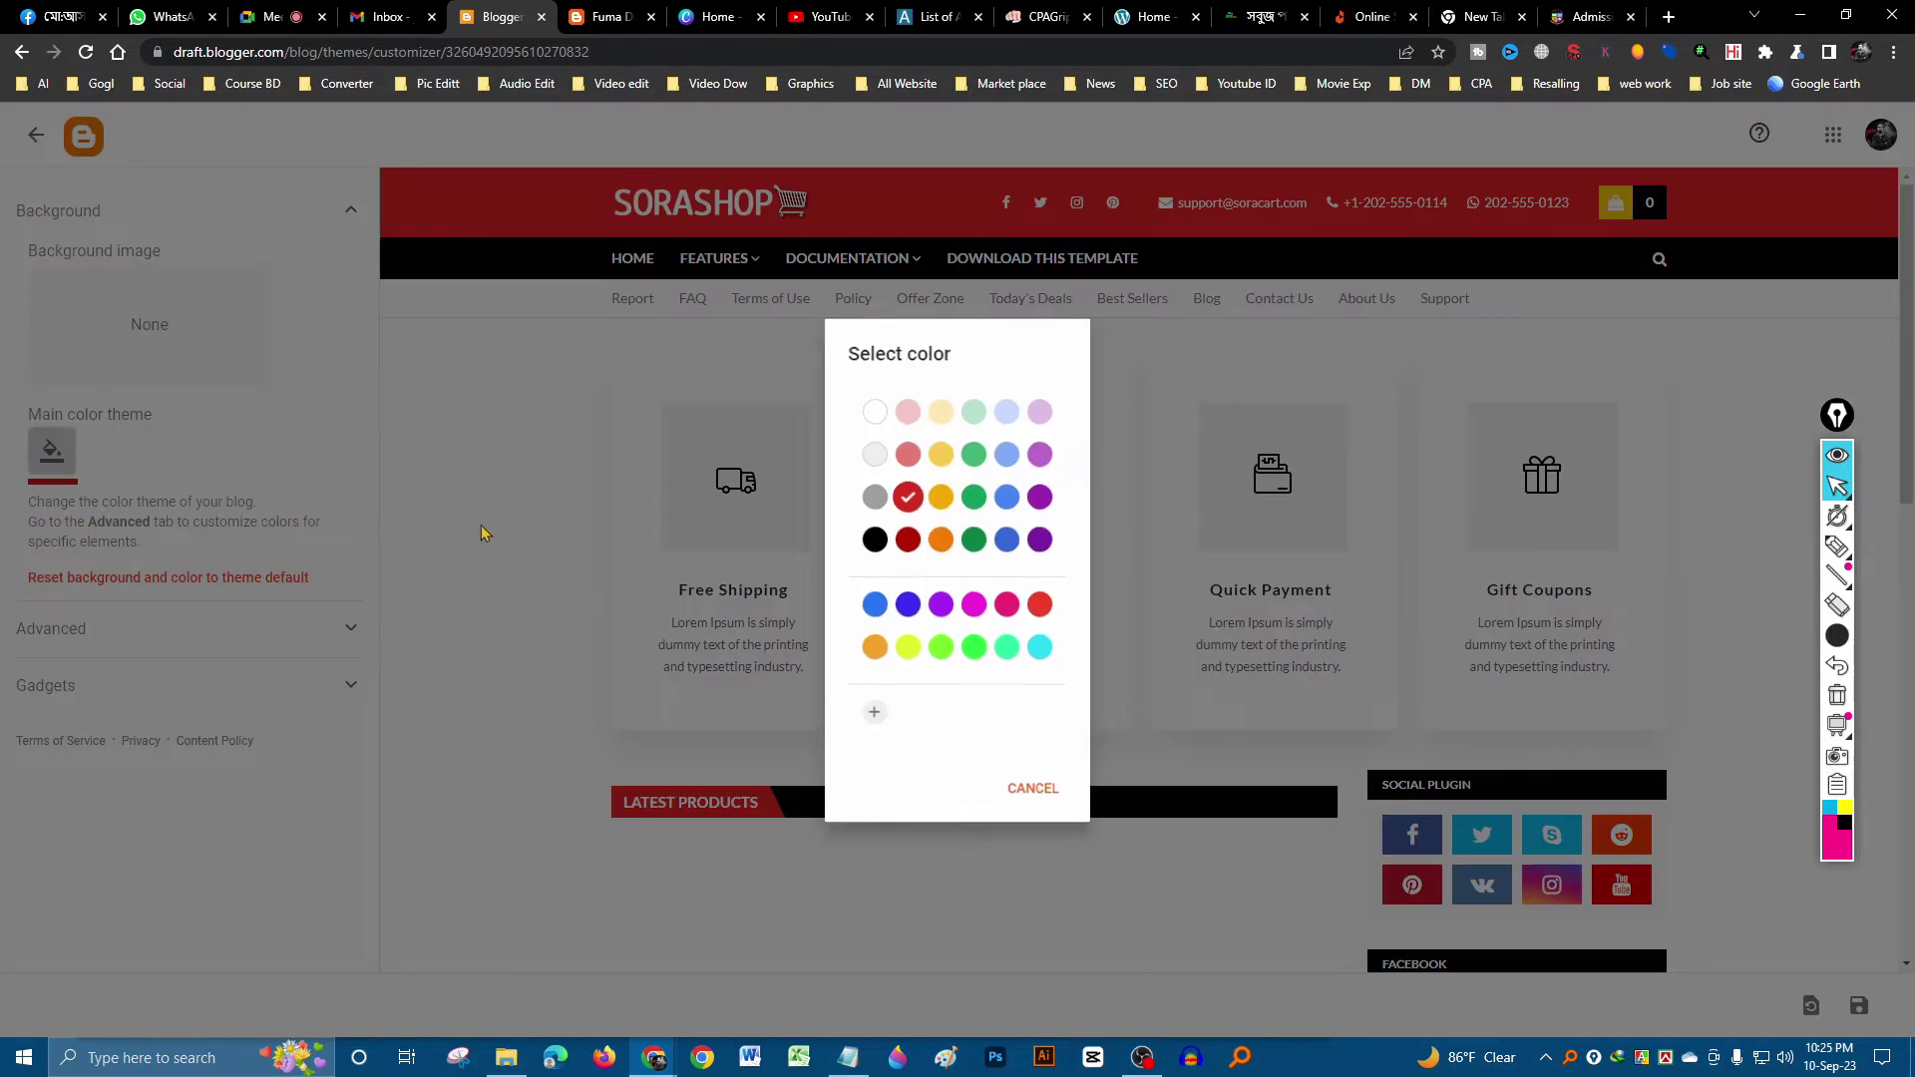
pyautogui.click(869, 541)
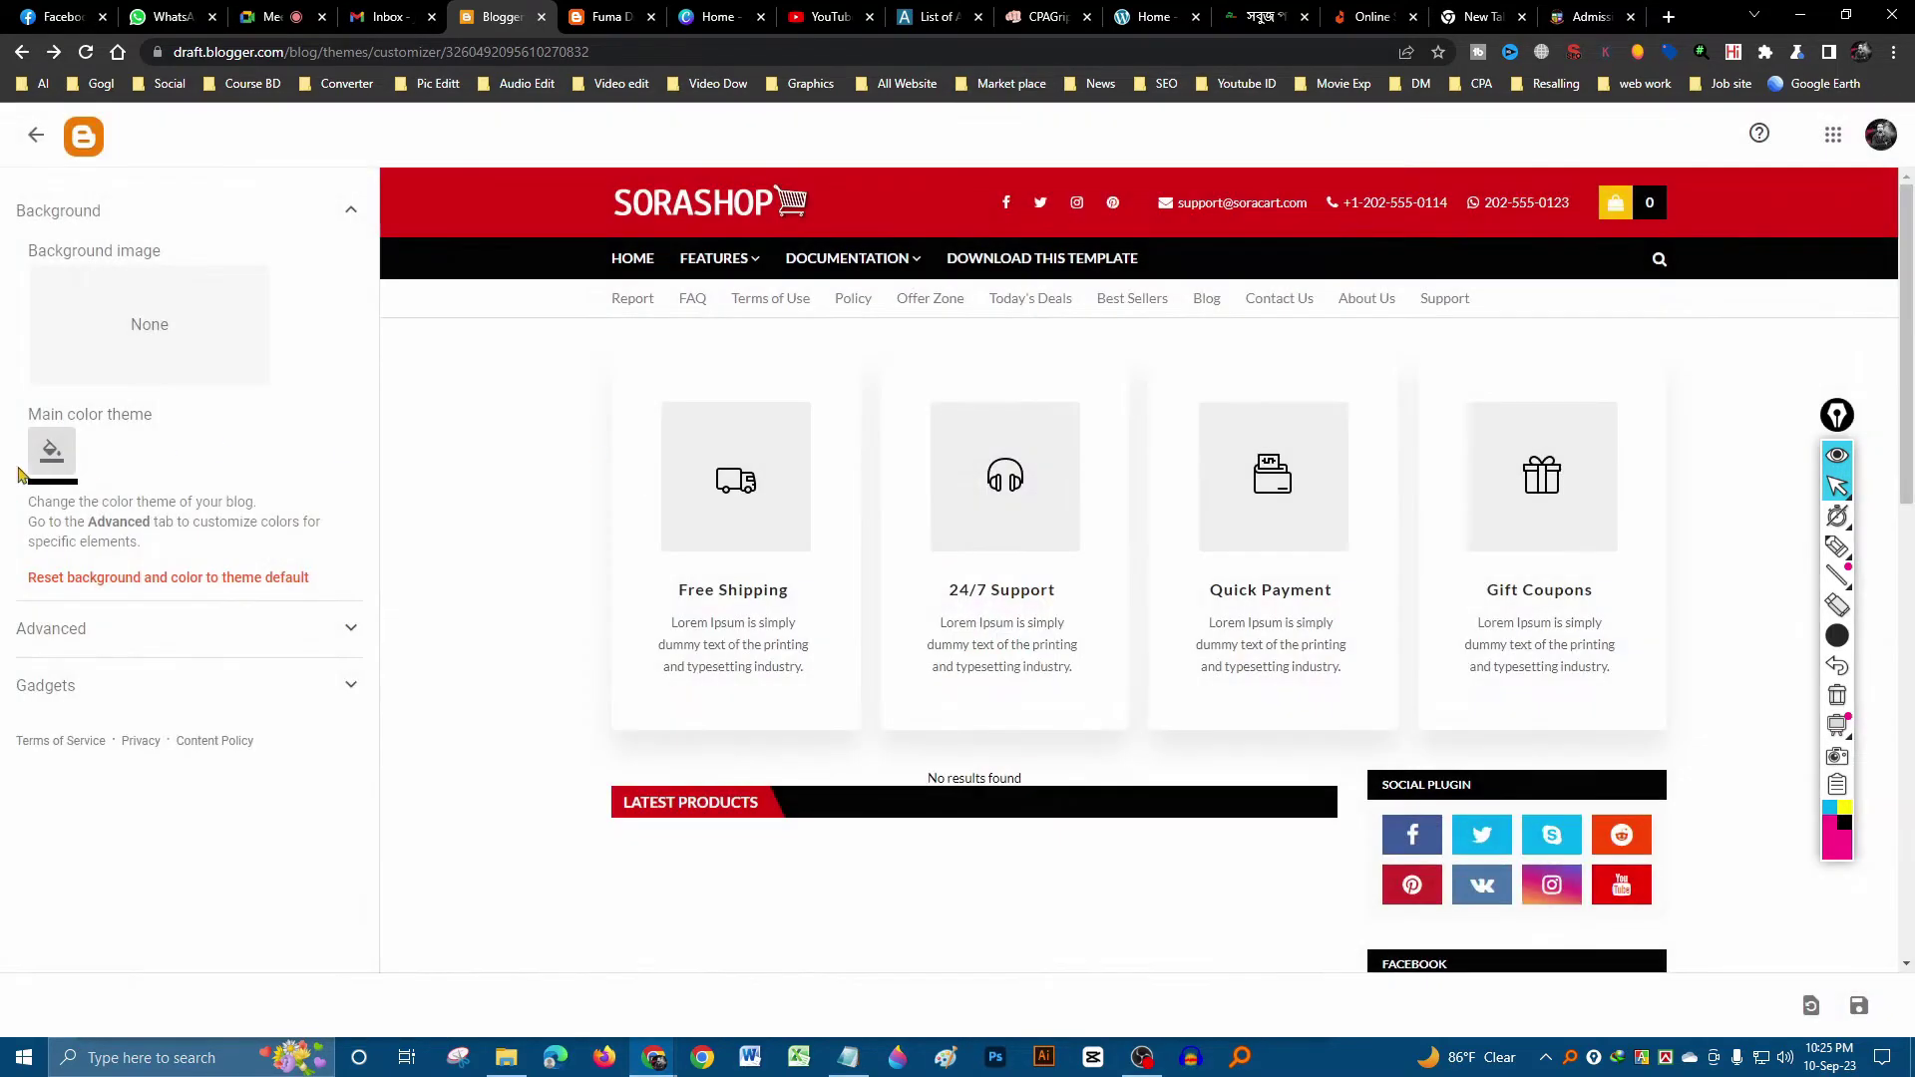
pyautogui.click(51, 452)
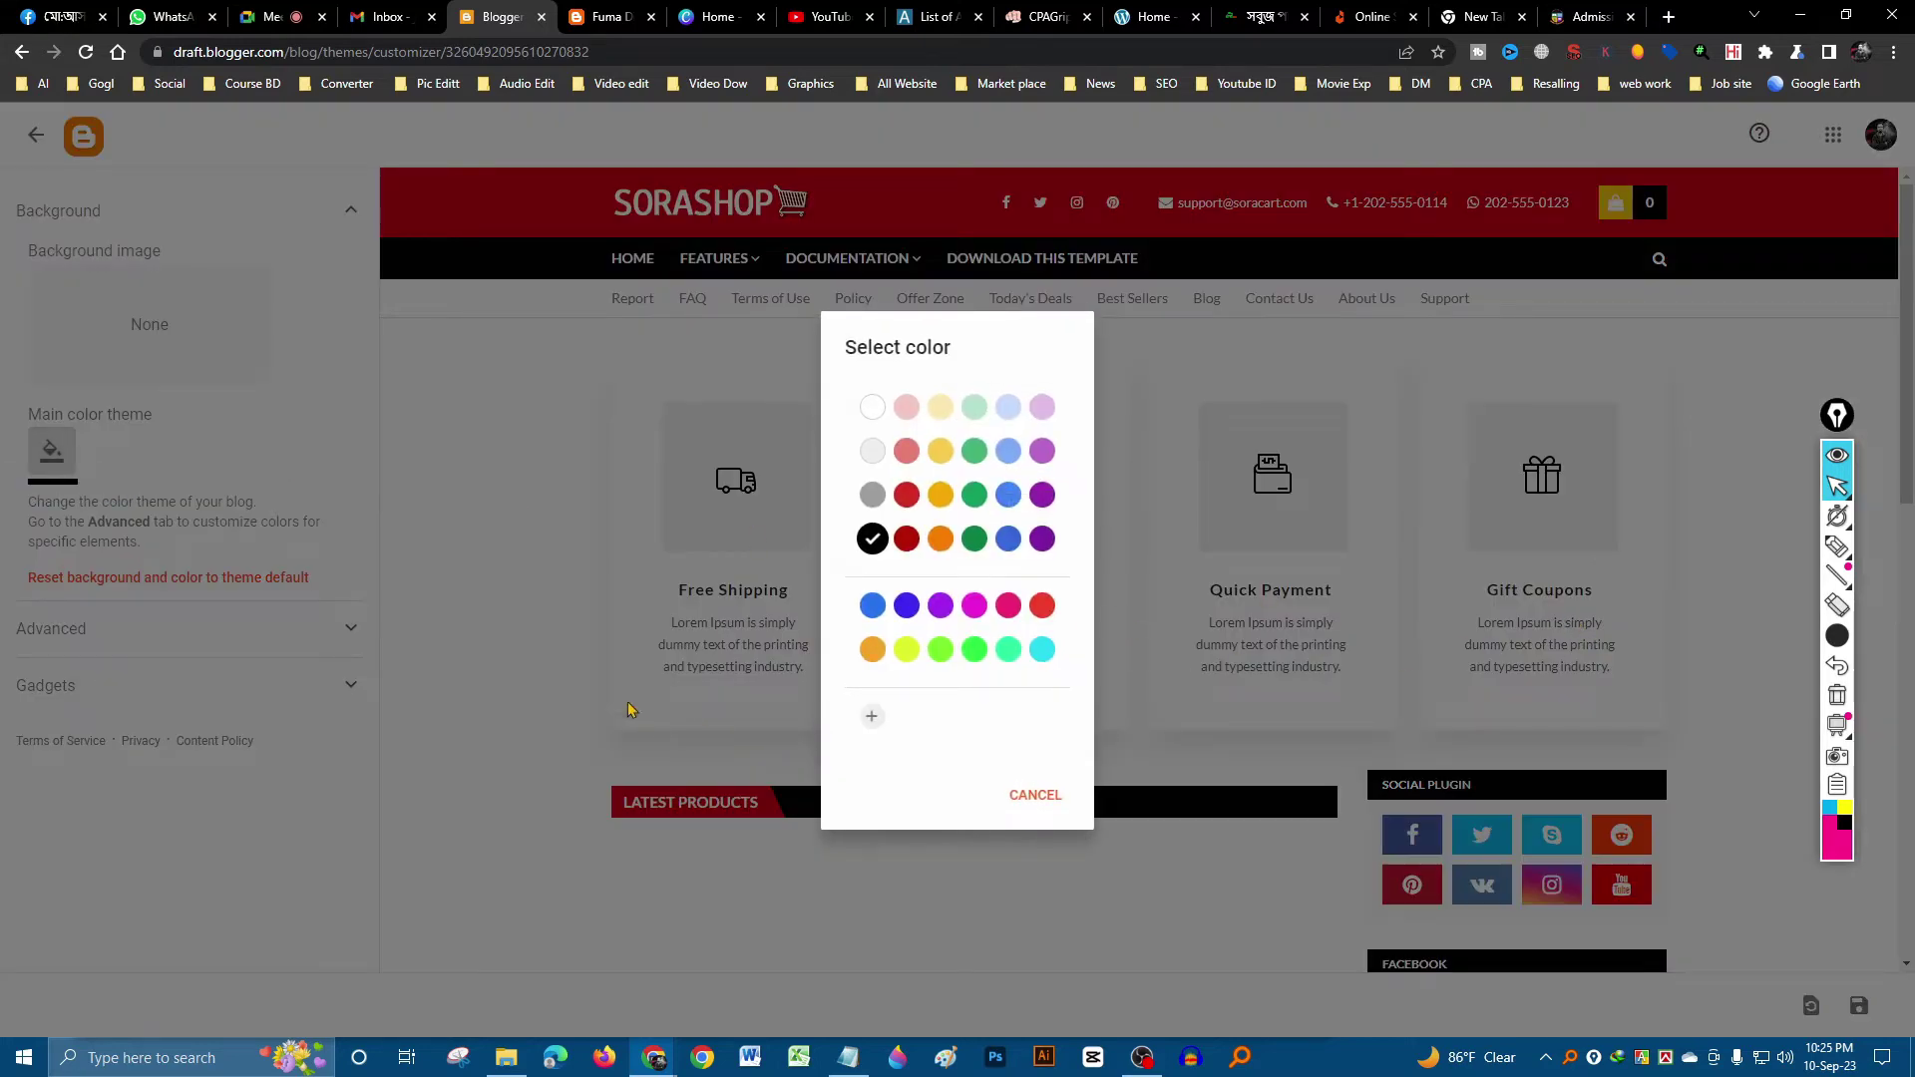
pyautogui.click(975, 538)
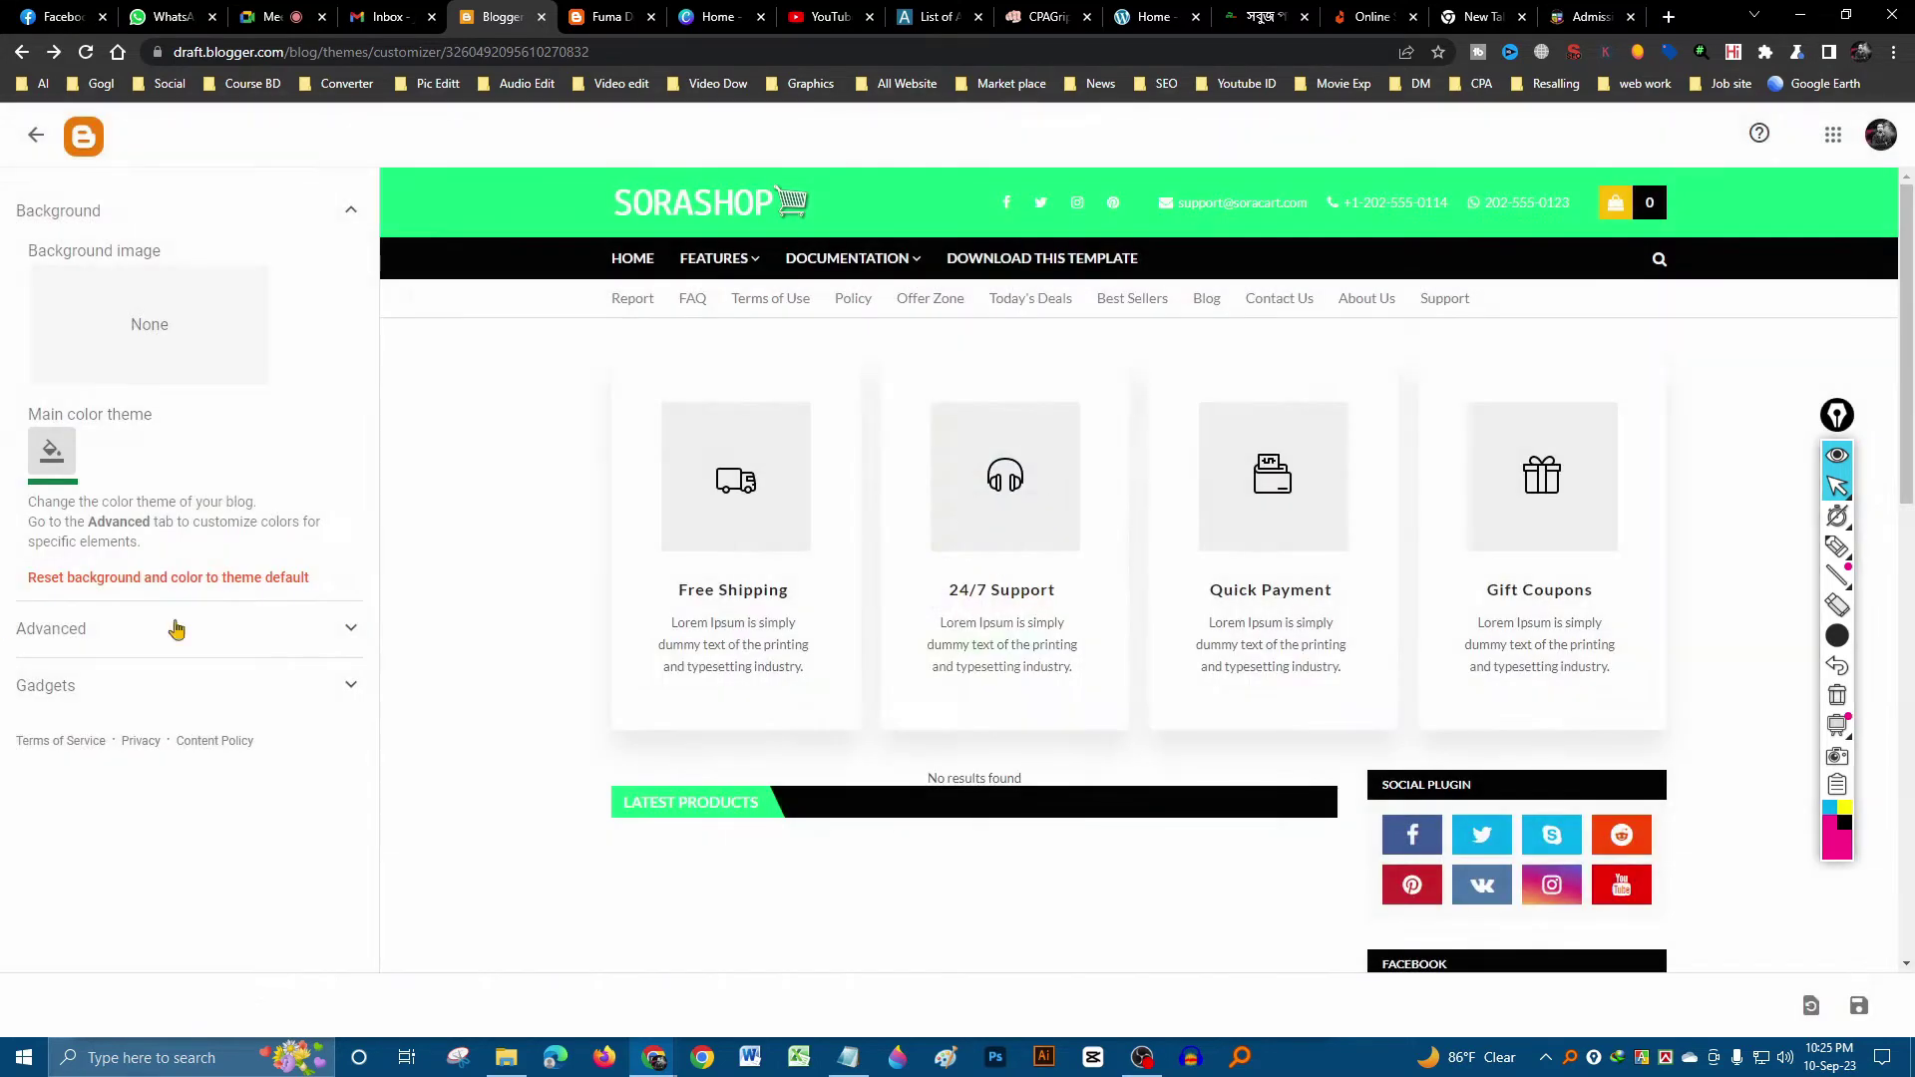
# - Try dark red as the main color theme and inspect the shop preview from header to footer
pyautogui.click(50, 452)
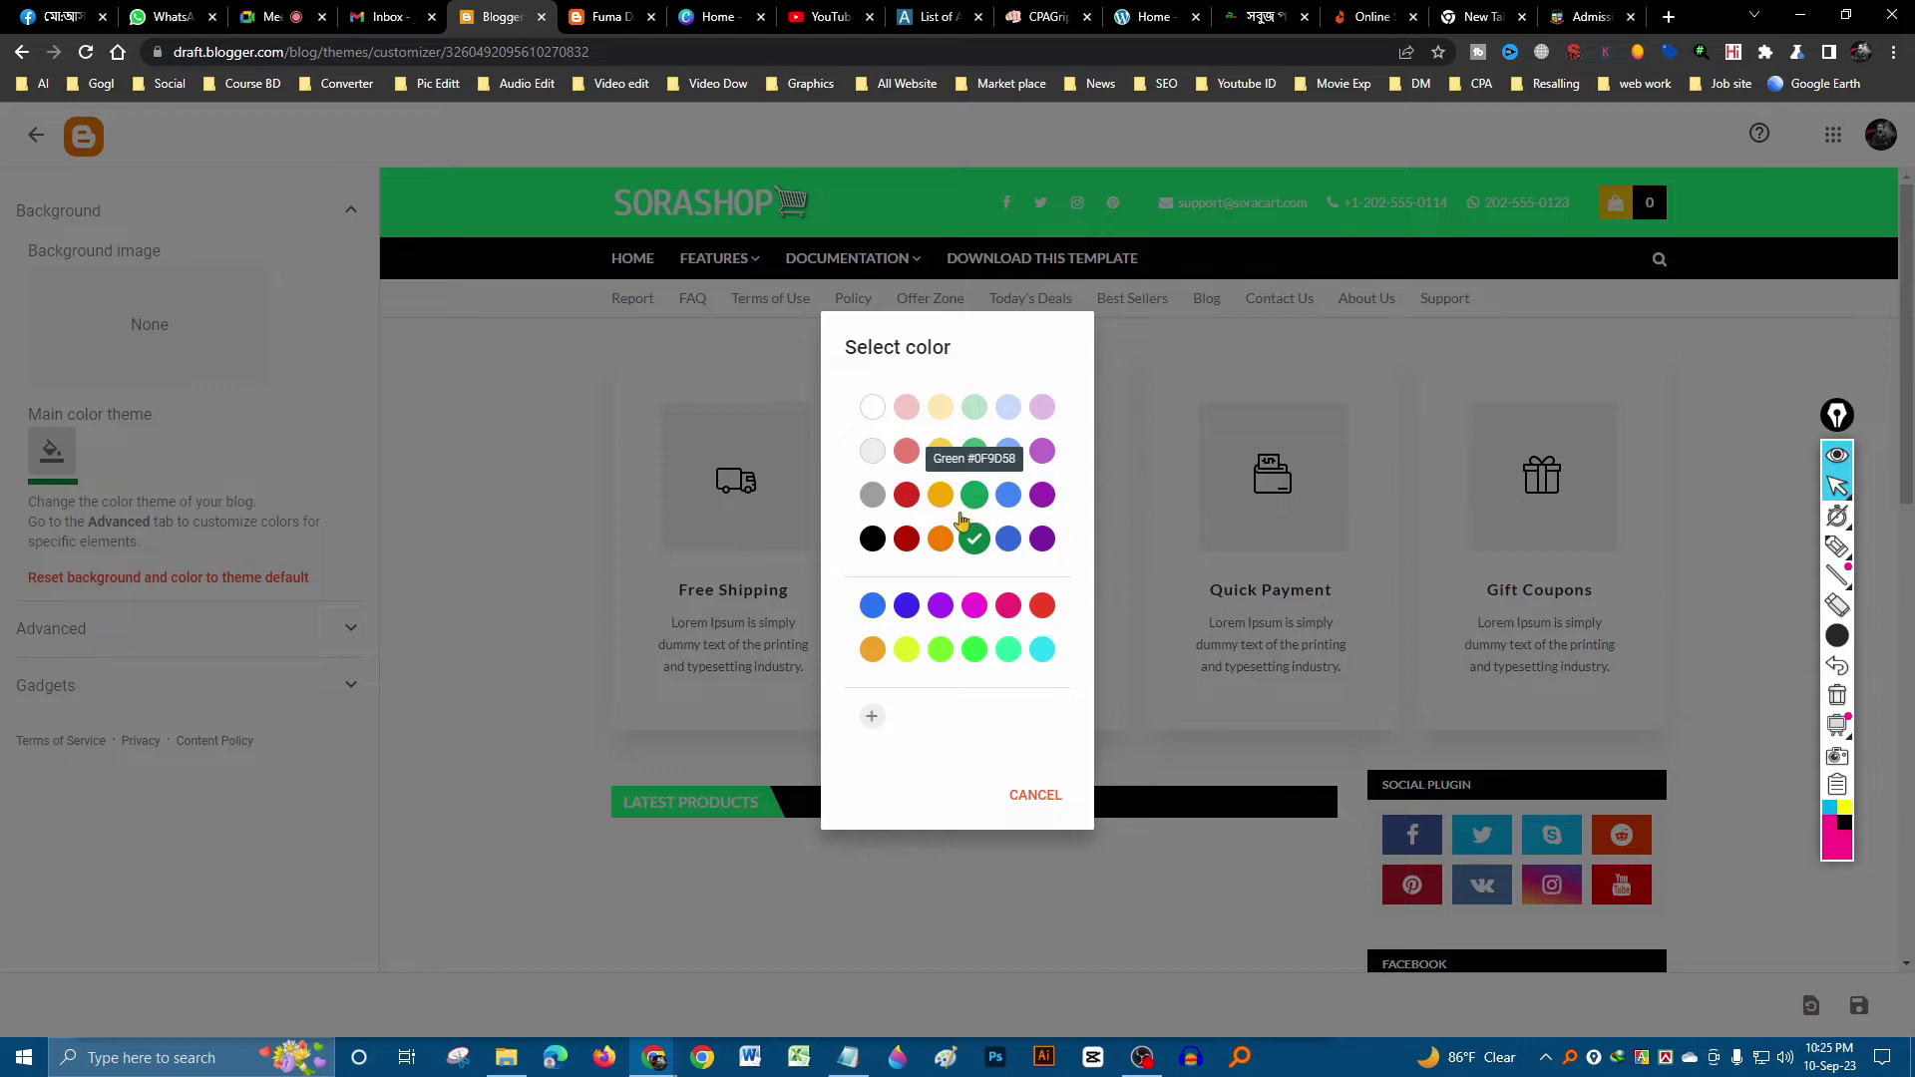
pyautogui.click(907, 539)
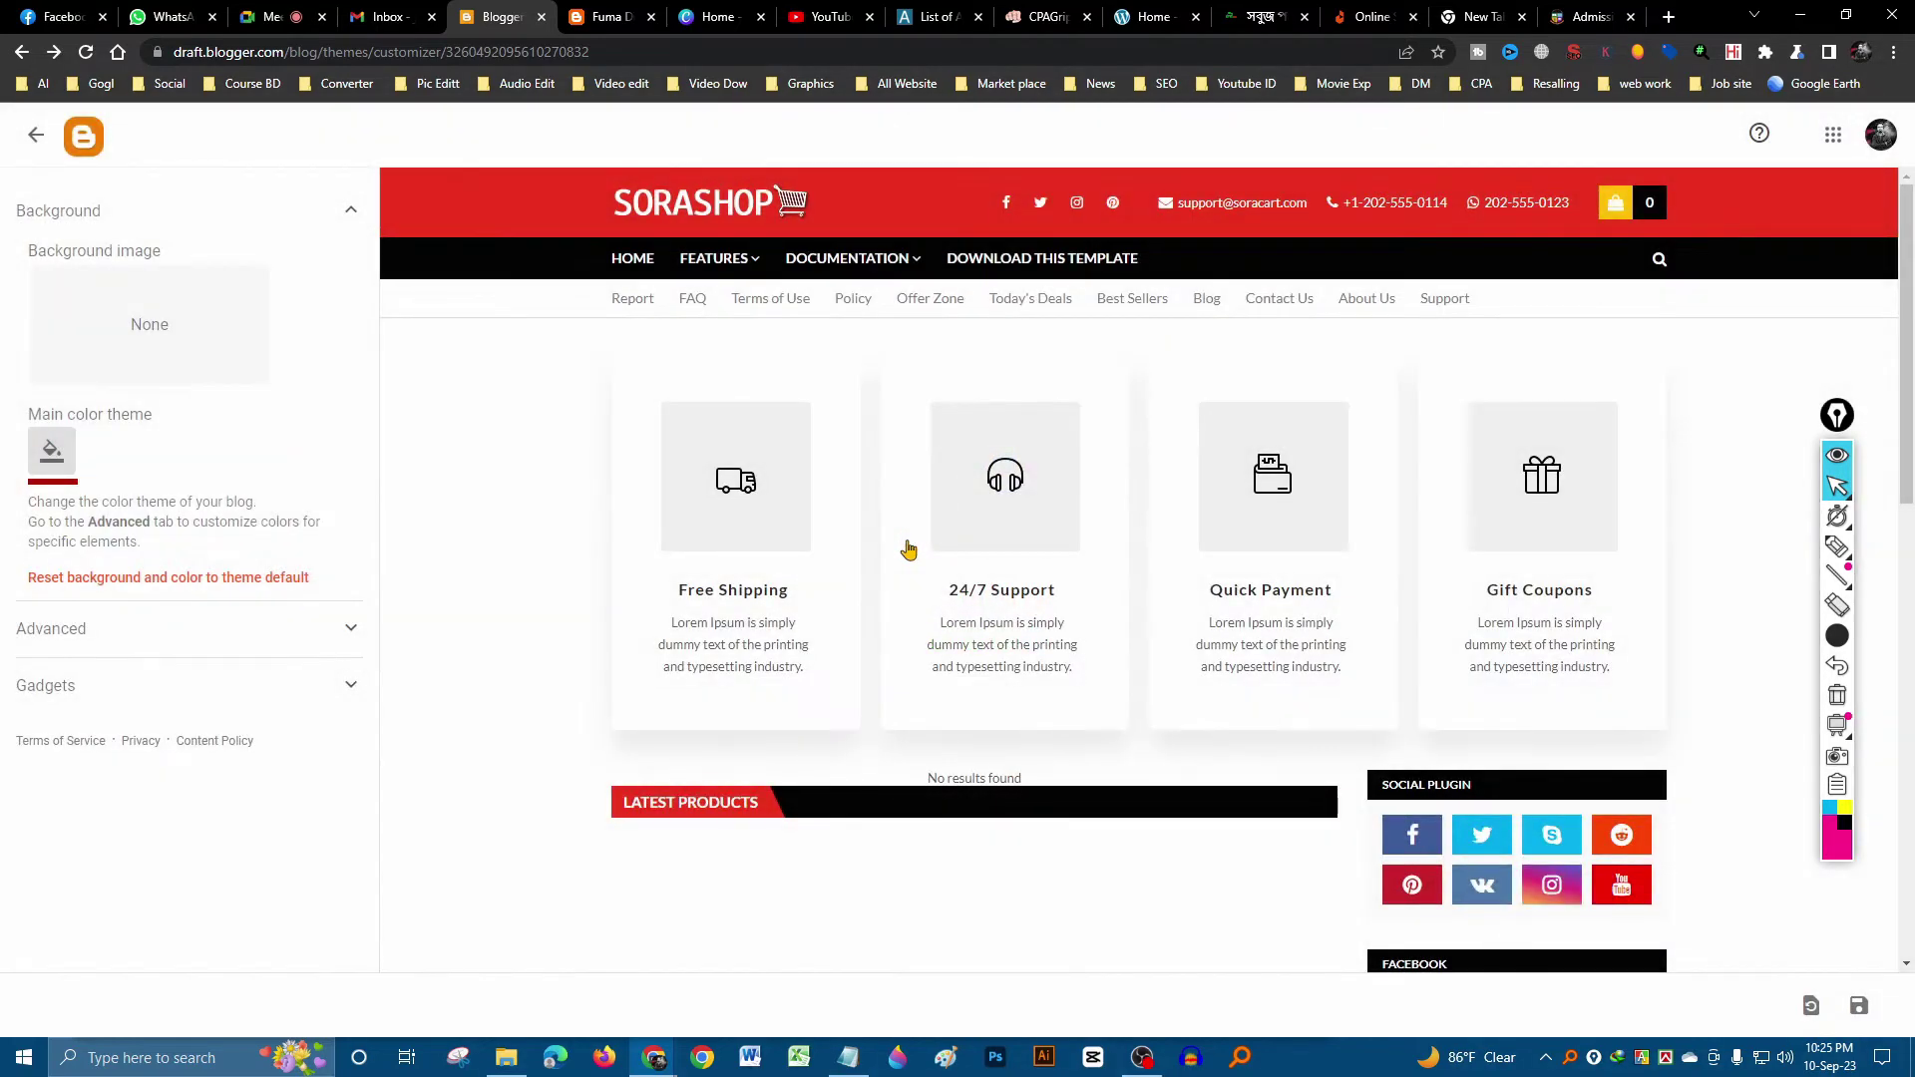
pyautogui.scroll(-5, 1241, 692)
pyautogui.scroll(4, 1055, 676)
pyautogui.scroll(-4, 897, 718)
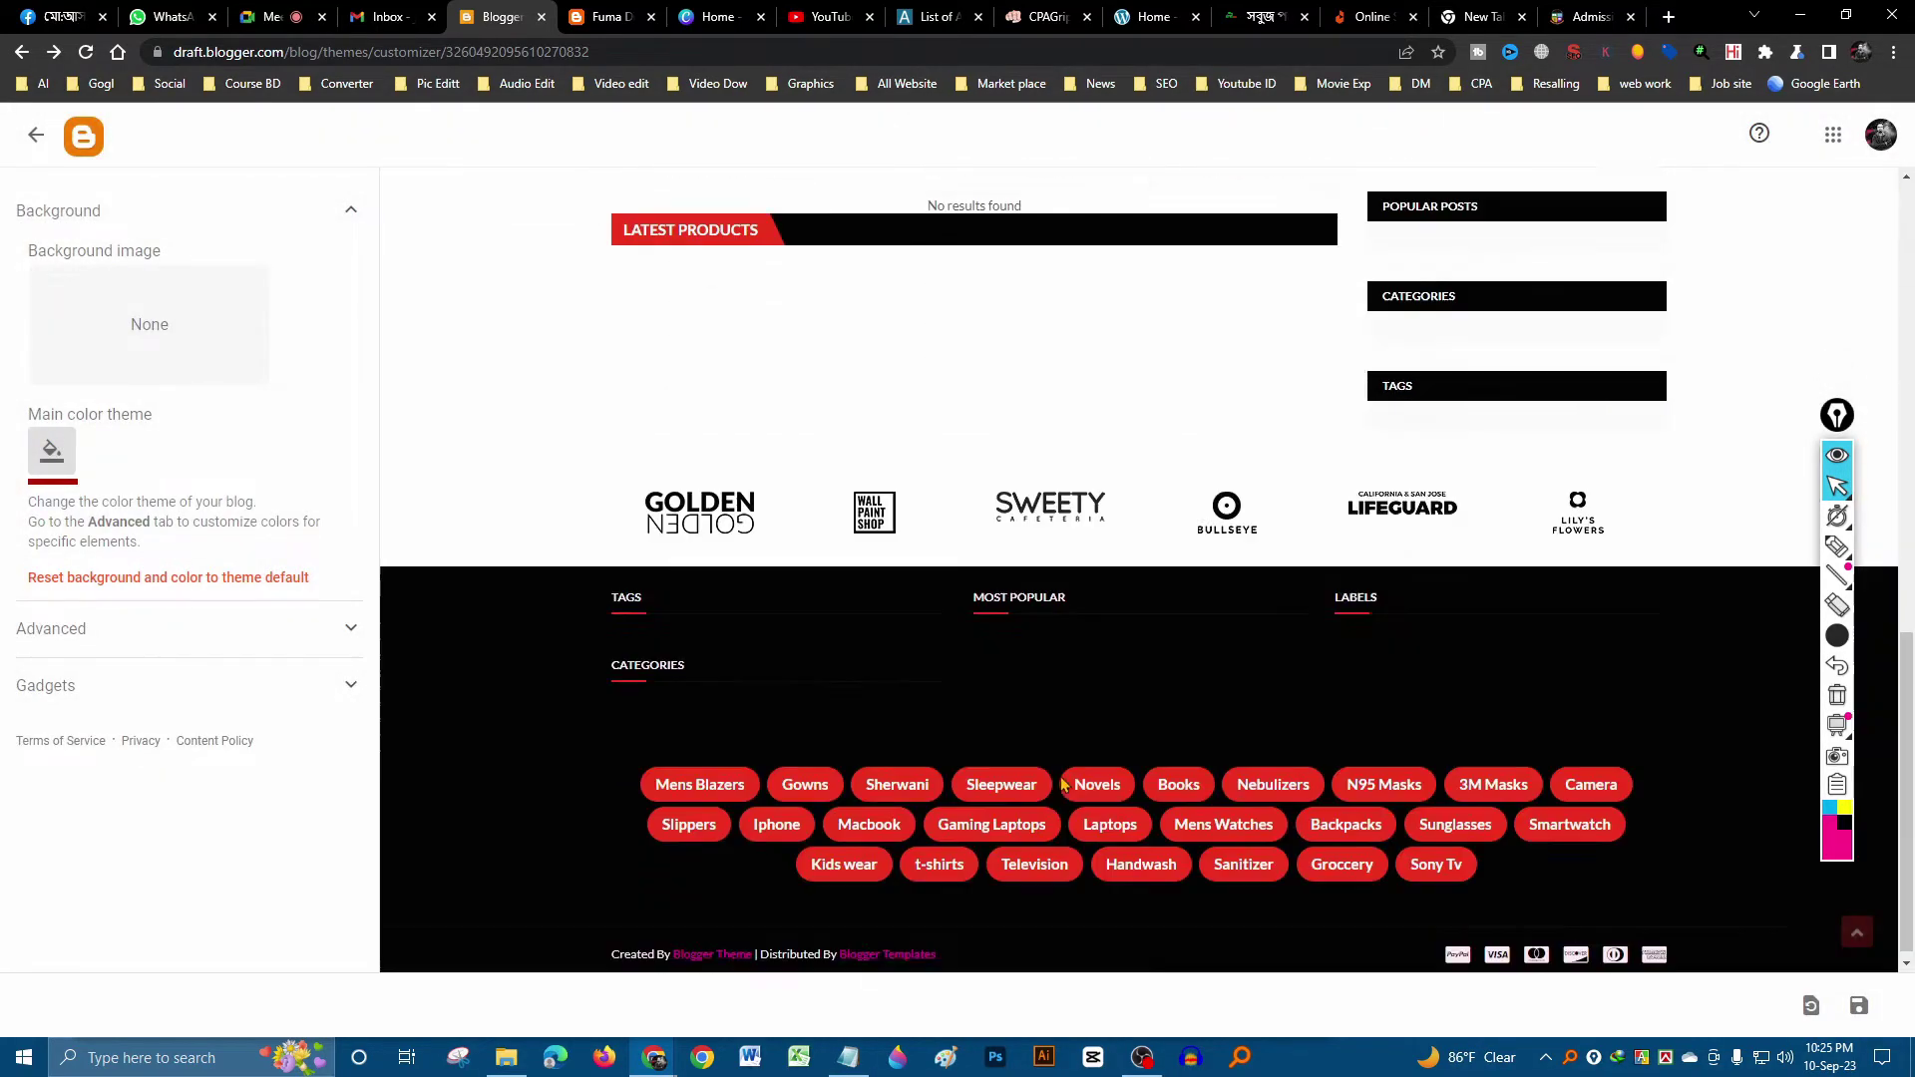
pyautogui.scroll(3, 1075, 844)
pyautogui.scroll(-3, 1076, 844)
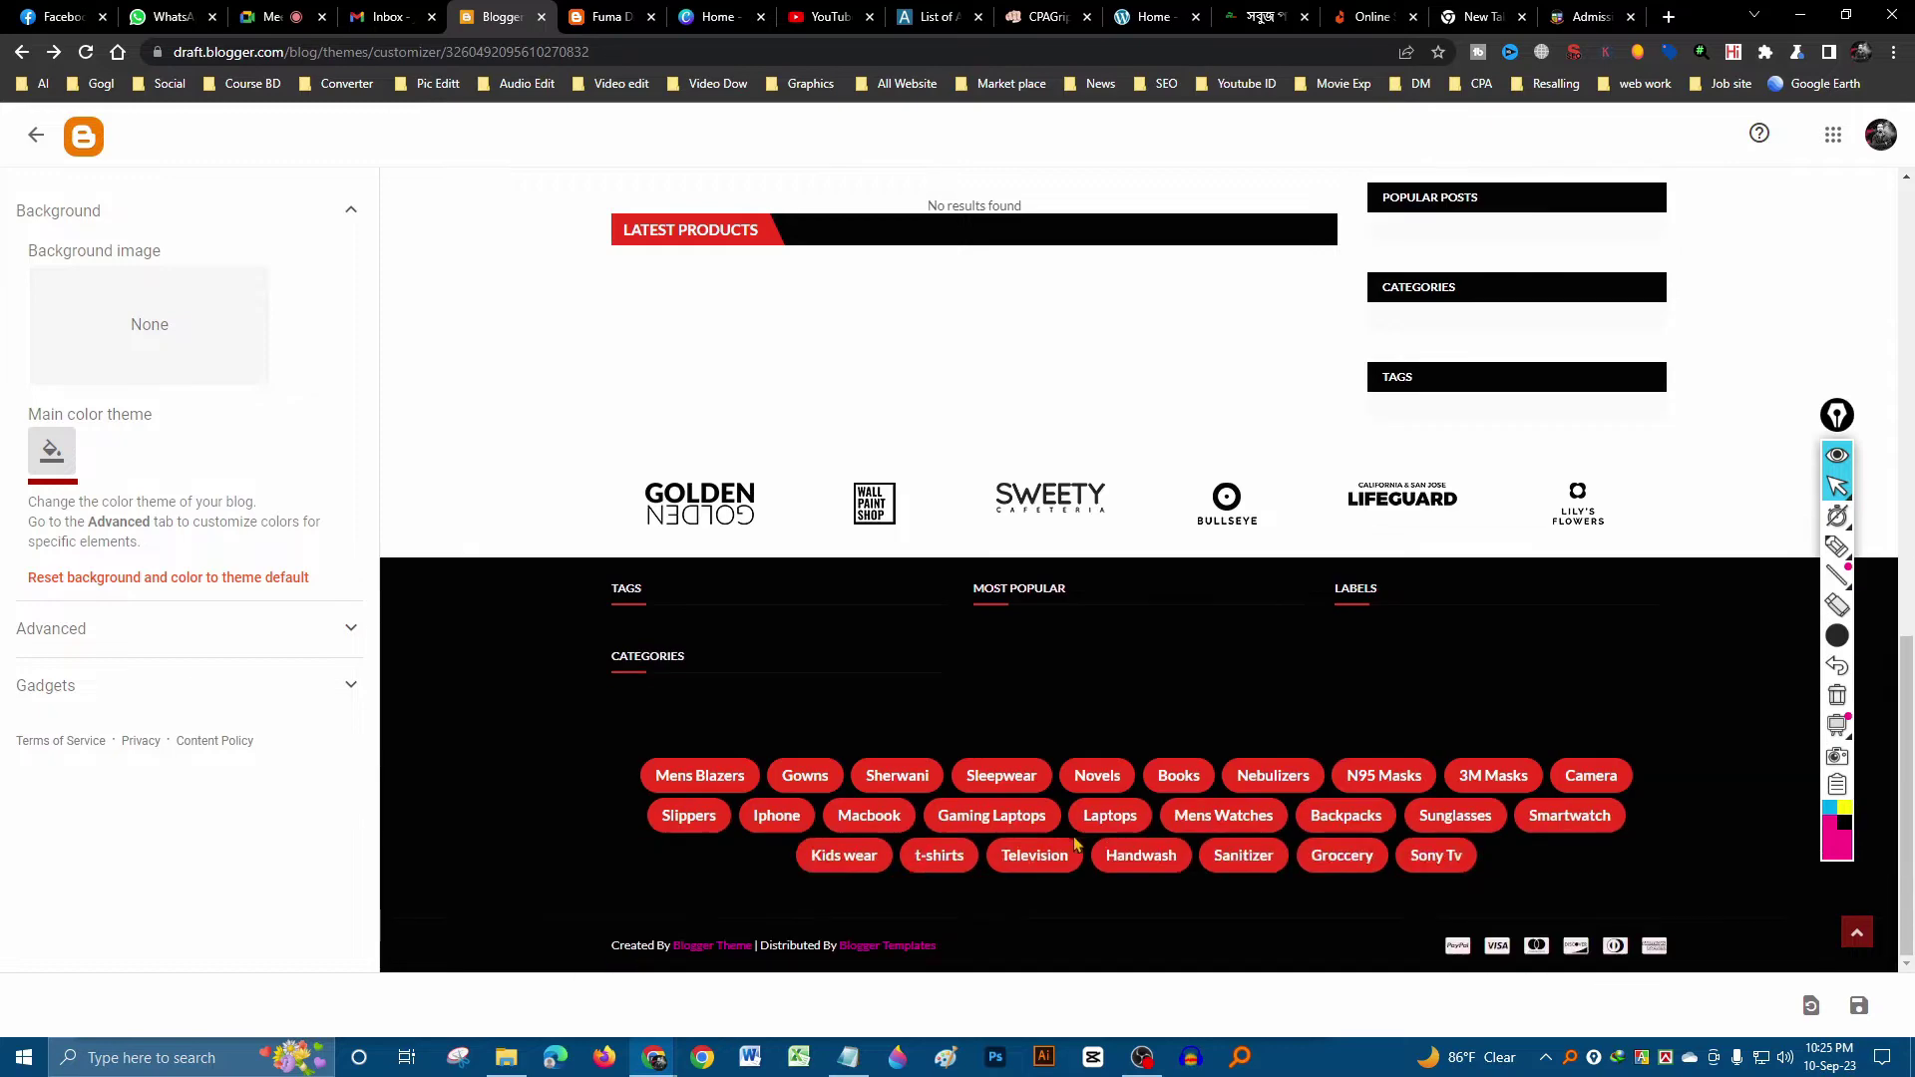
pyautogui.scroll(5, 1076, 844)
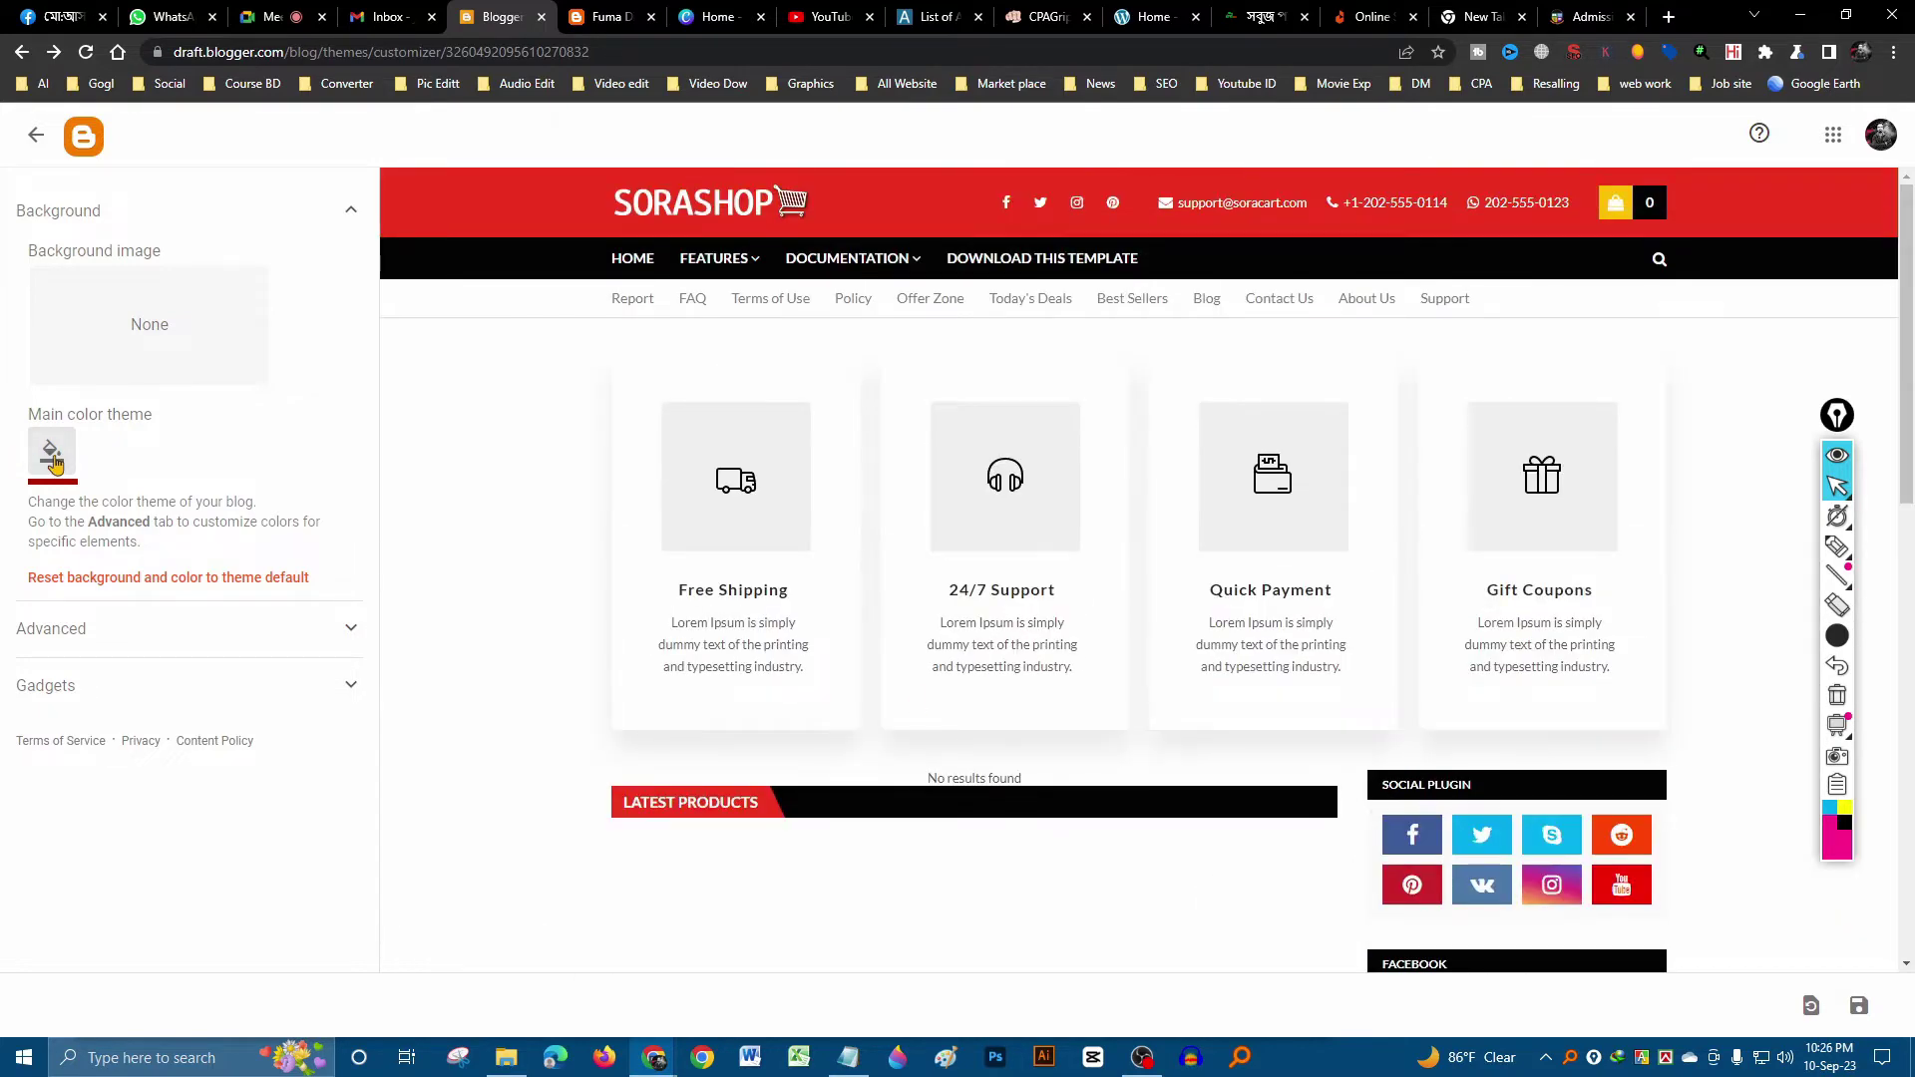
# - Try orange as the main color theme and inspect the header, section titles and footer tags in the preview
pyautogui.click(52, 451)
pyautogui.click(941, 539)
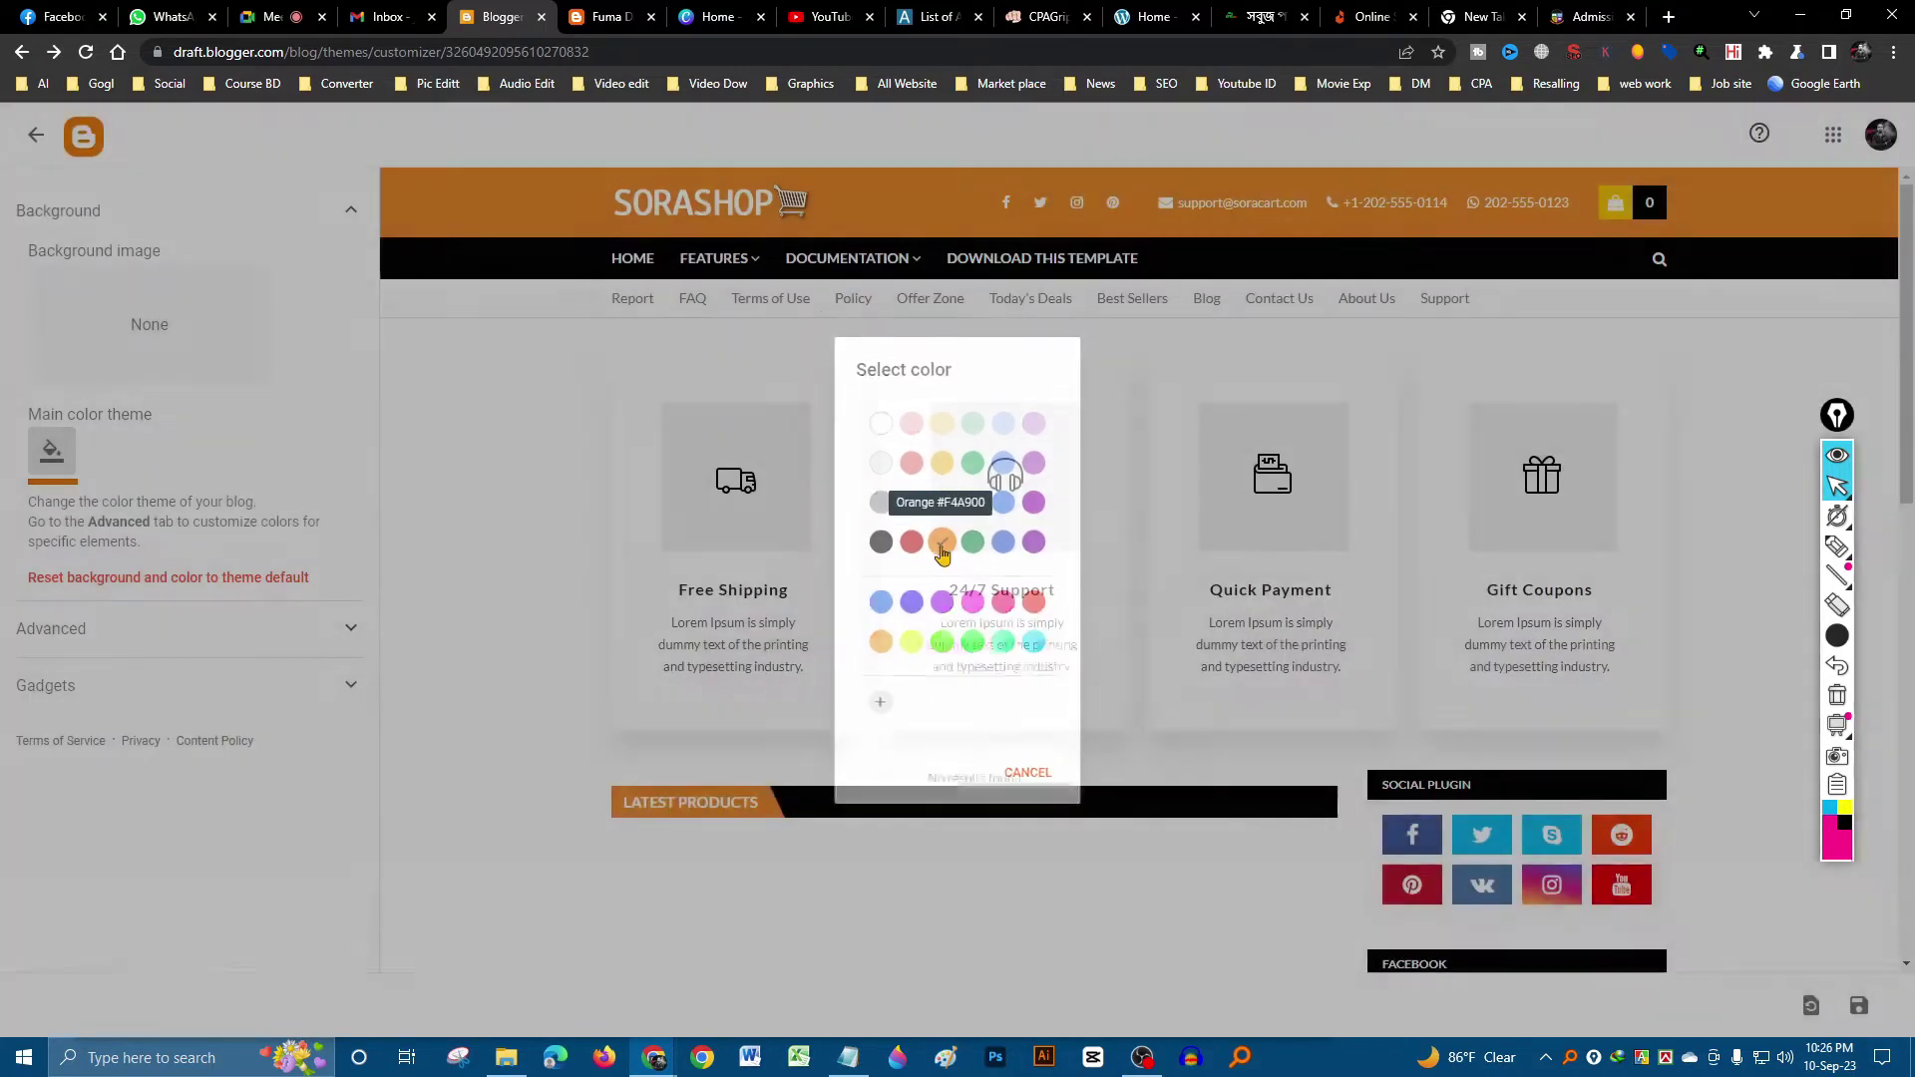
pyautogui.scroll(-5, 1147, 688)
pyautogui.scroll(-5, 1147, 689)
pyautogui.scroll(5, 1142, 688)
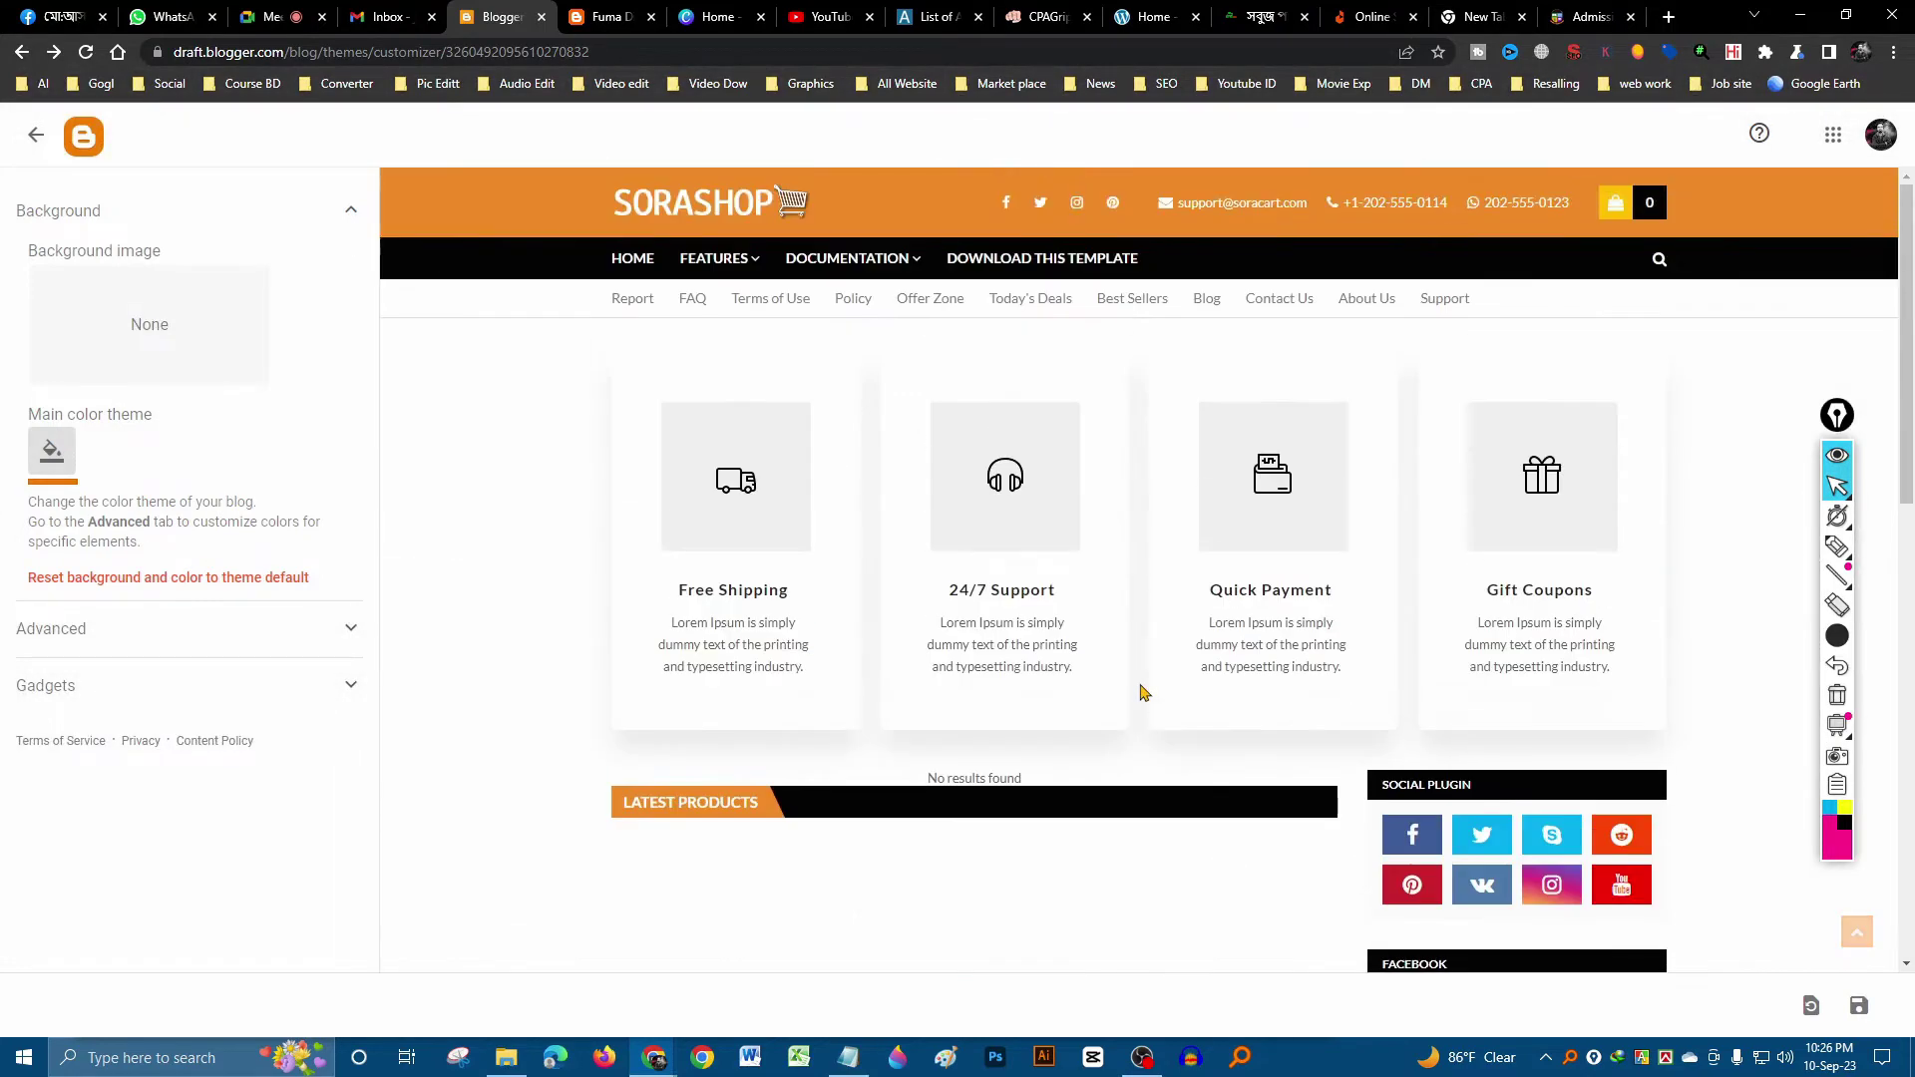
pyautogui.scroll(-5, 1132, 673)
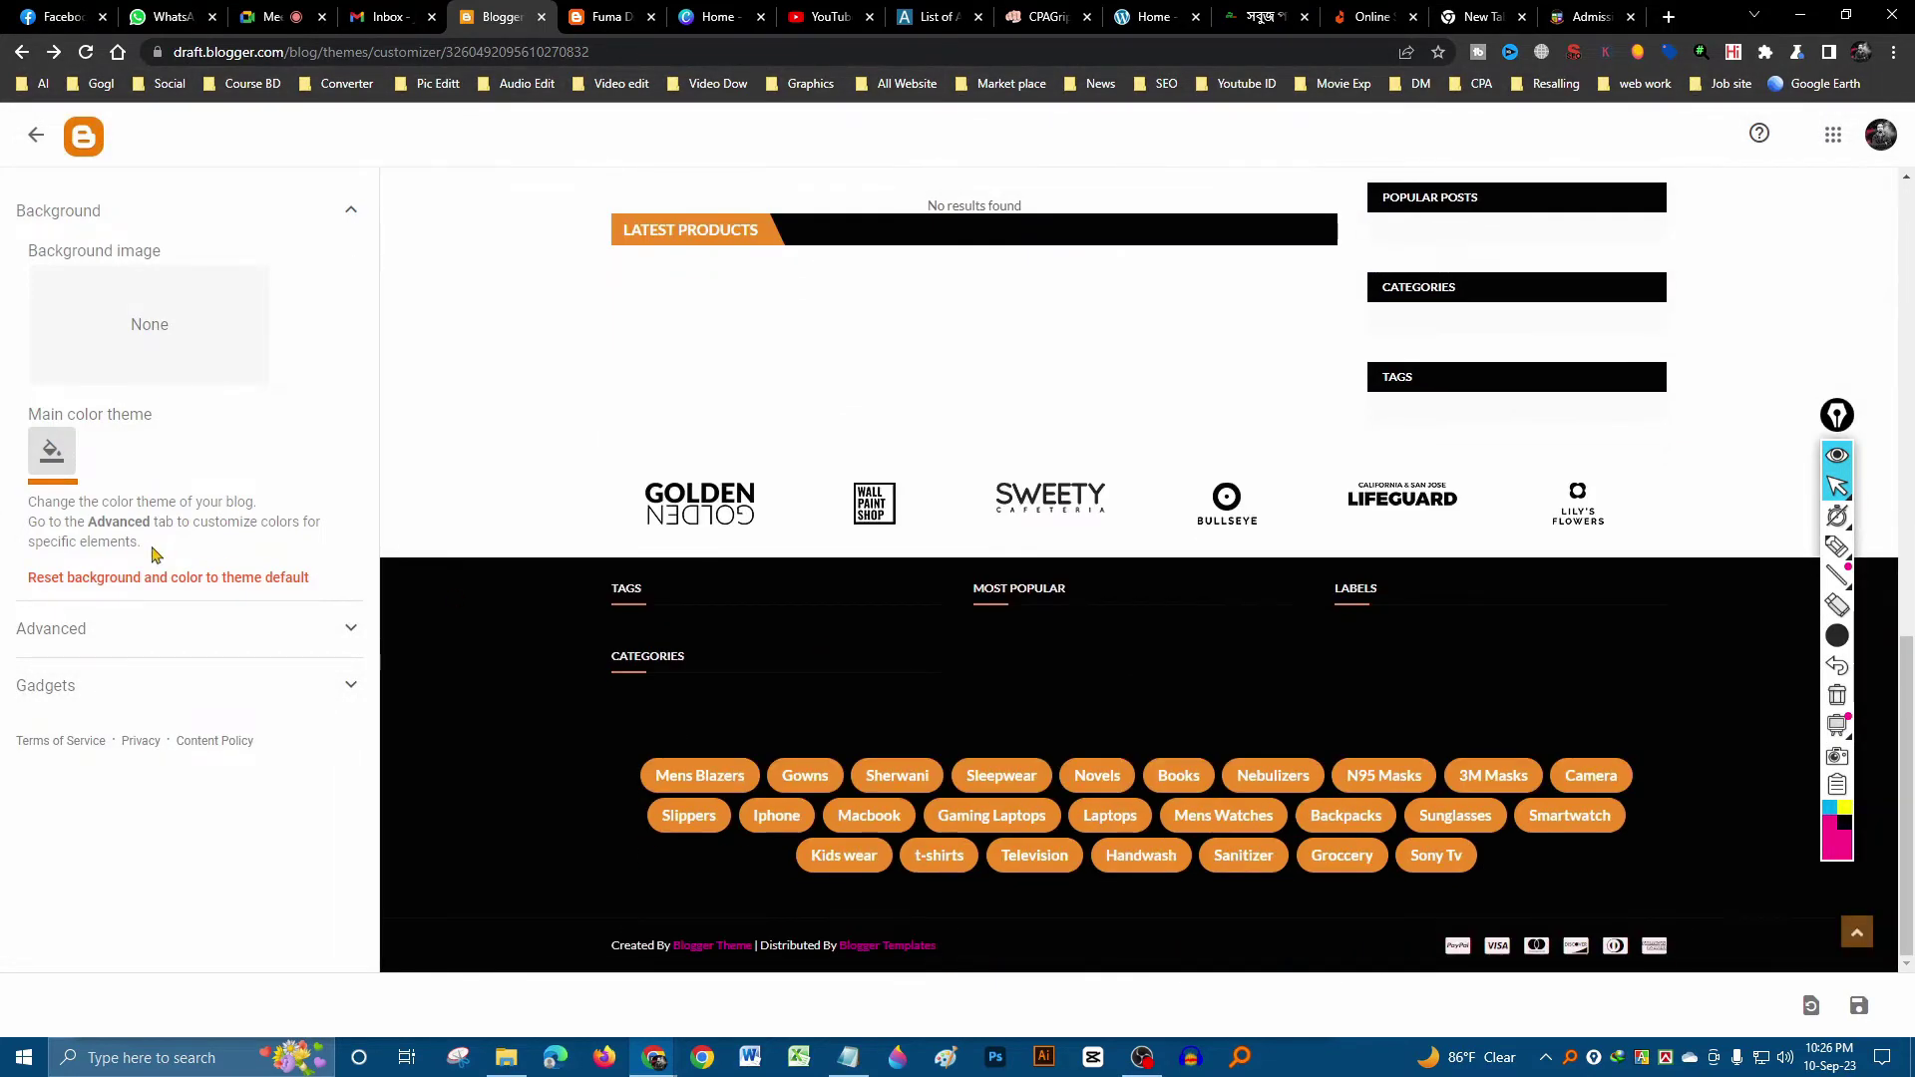
# - Try yellow as the main color theme, compare it down the preview, and switch back to orange
pyautogui.click(62, 461)
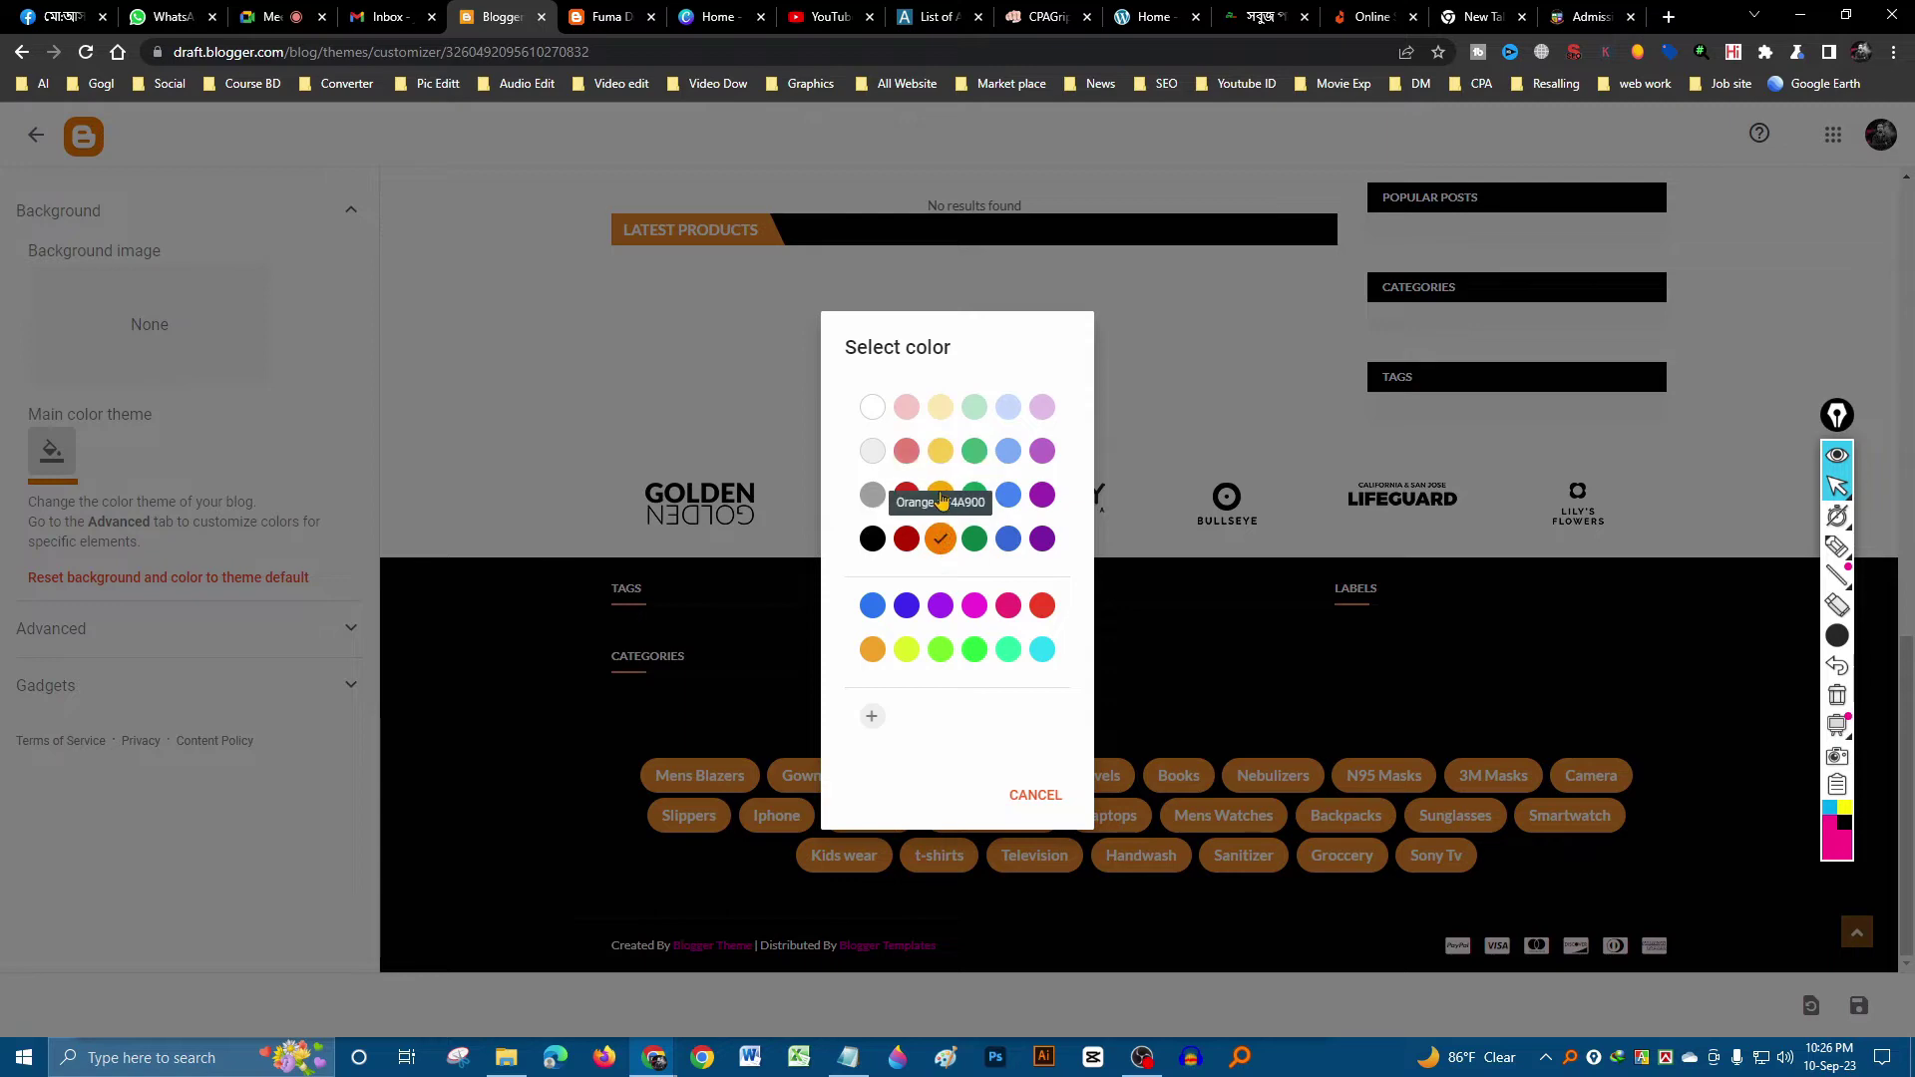
pyautogui.click(940, 495)
pyautogui.scroll(10, 962, 603)
pyautogui.scroll(-6, 962, 603)
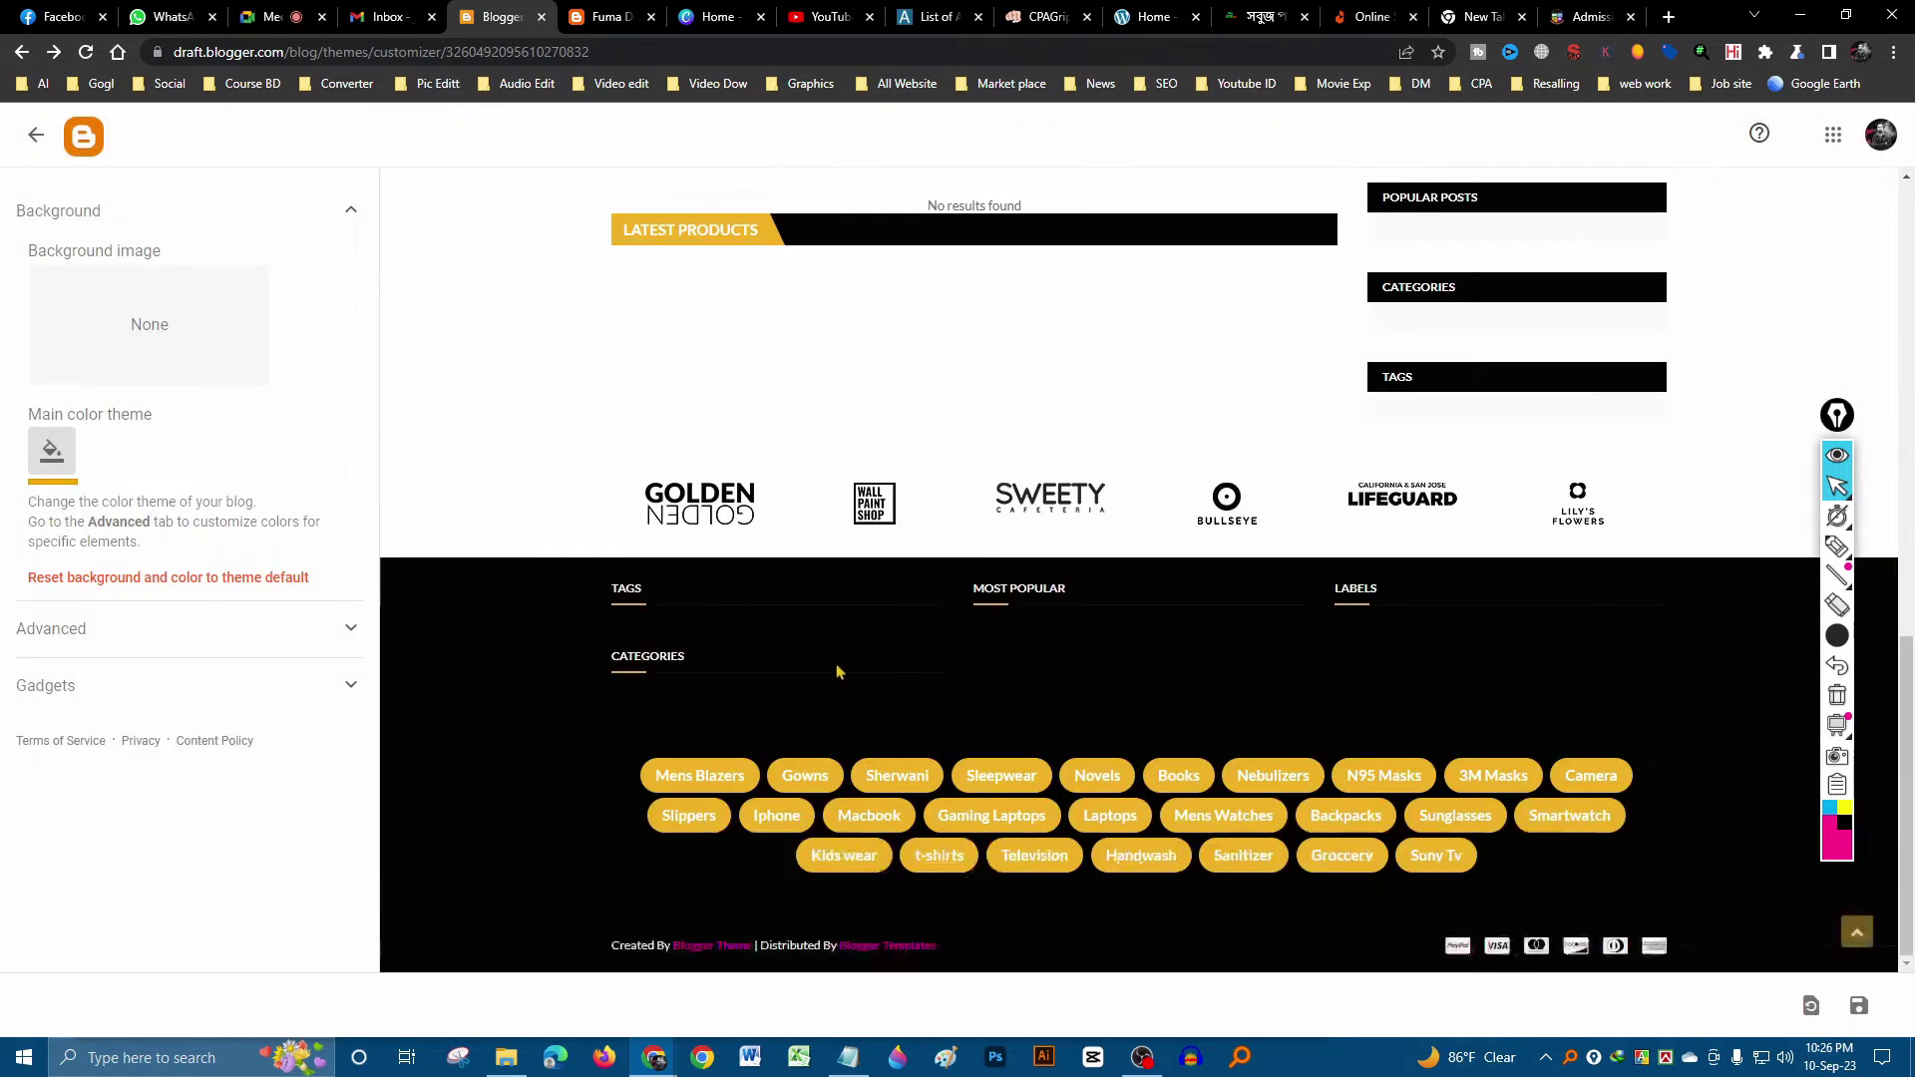
pyautogui.click(40, 454)
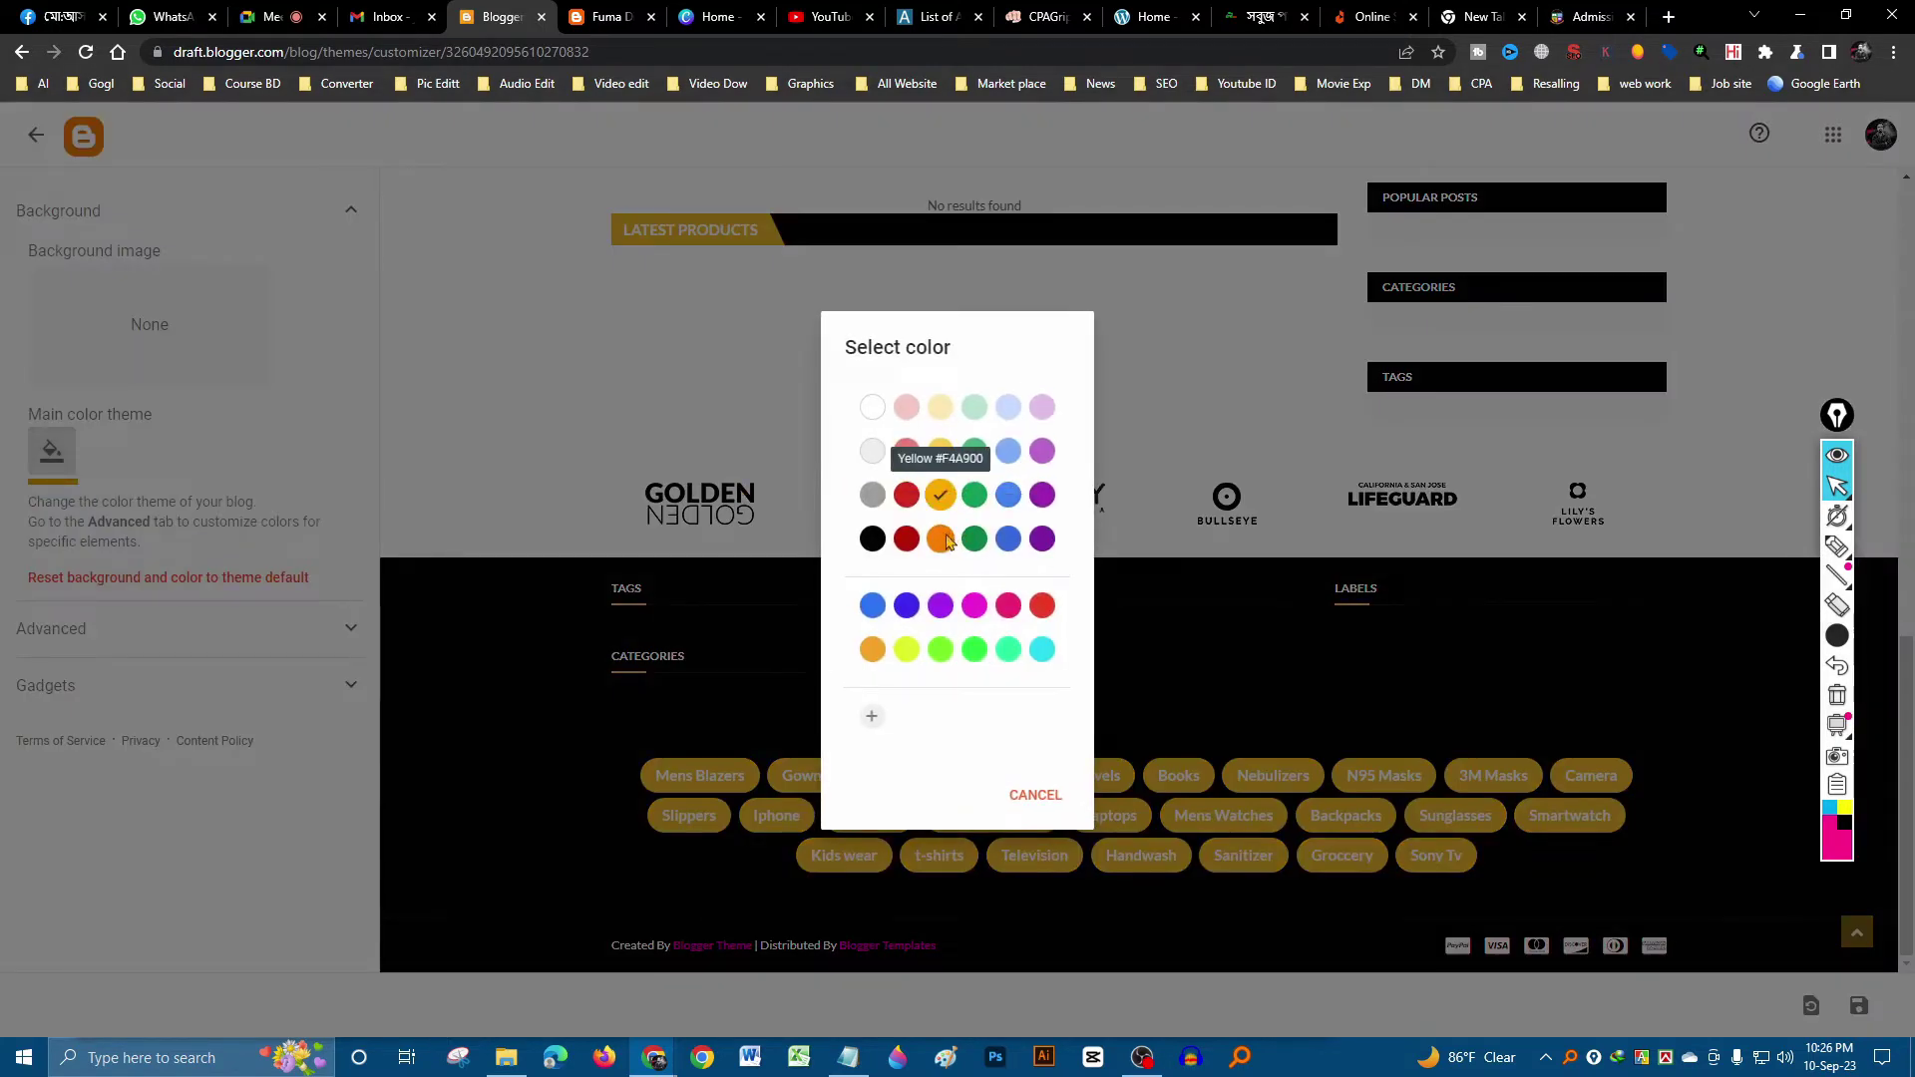
pyautogui.click(936, 492)
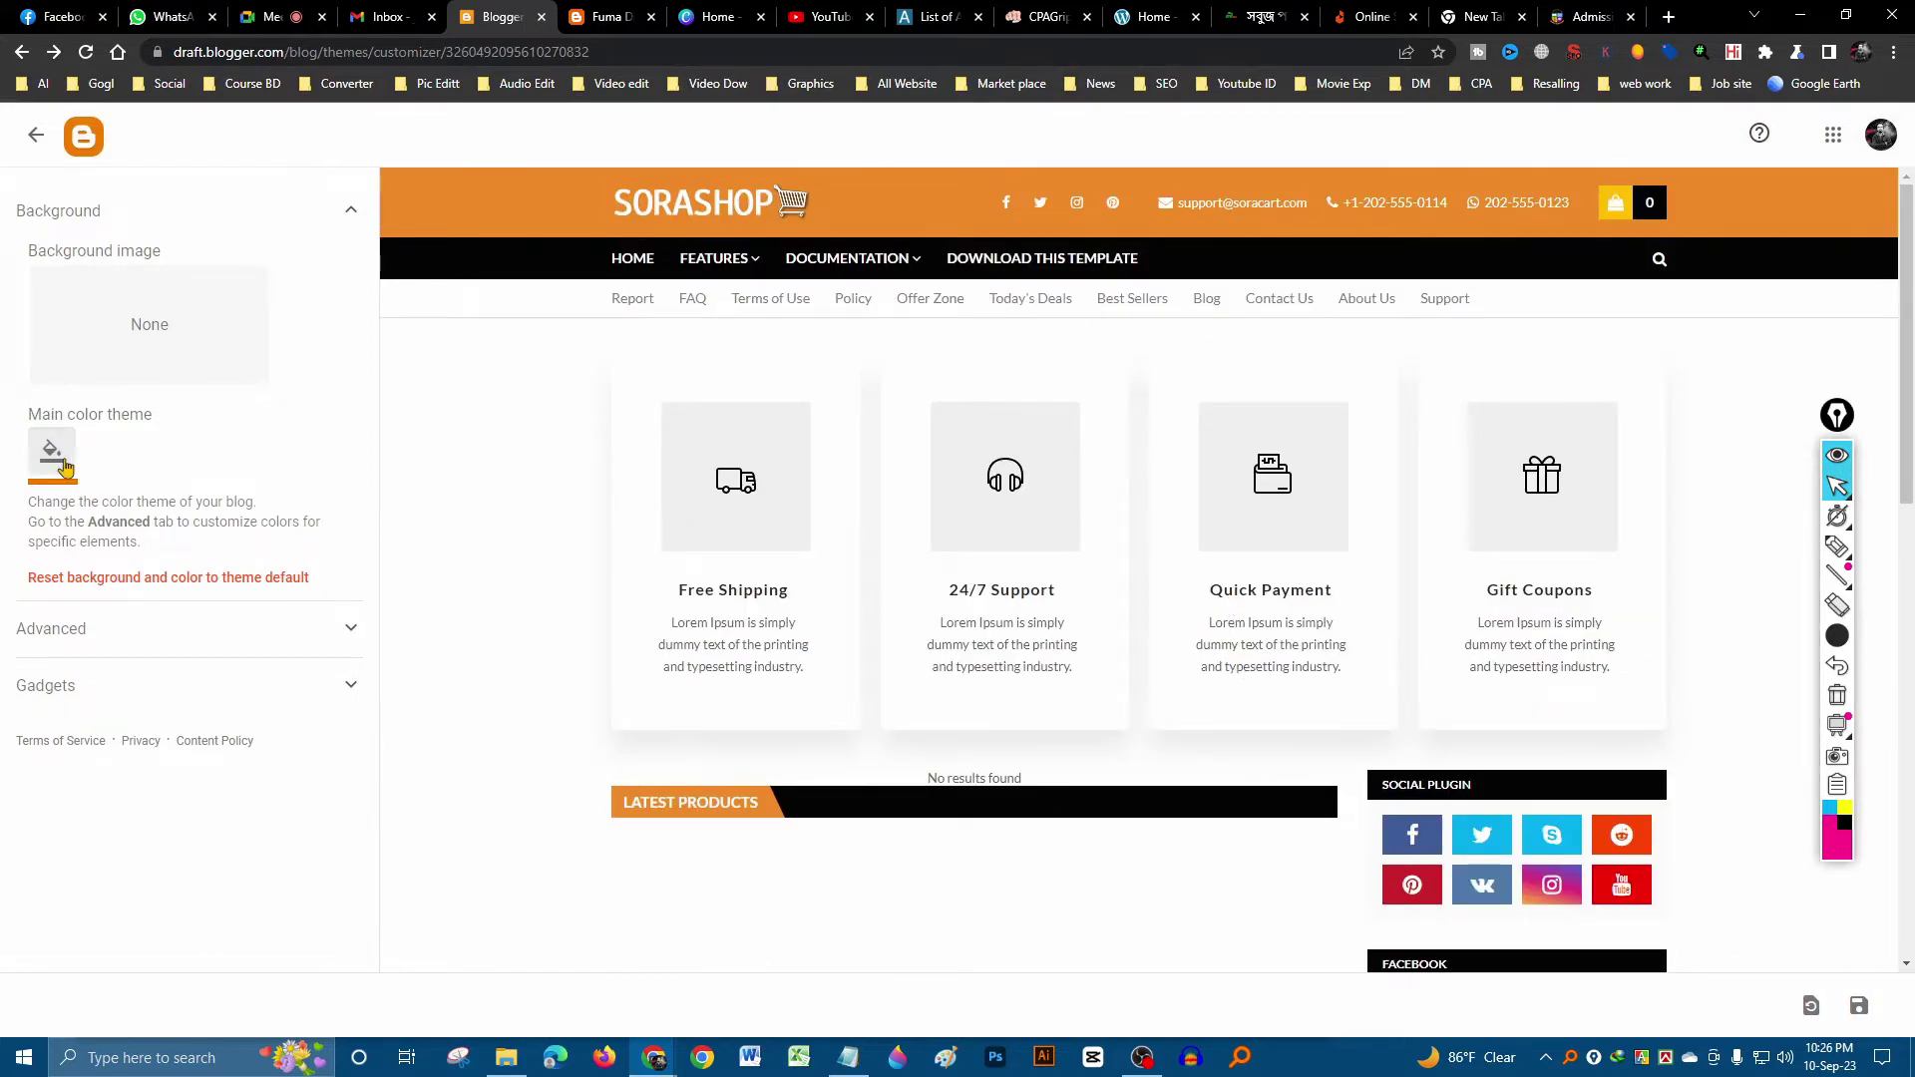
pyautogui.scroll(-6, 1032, 605)
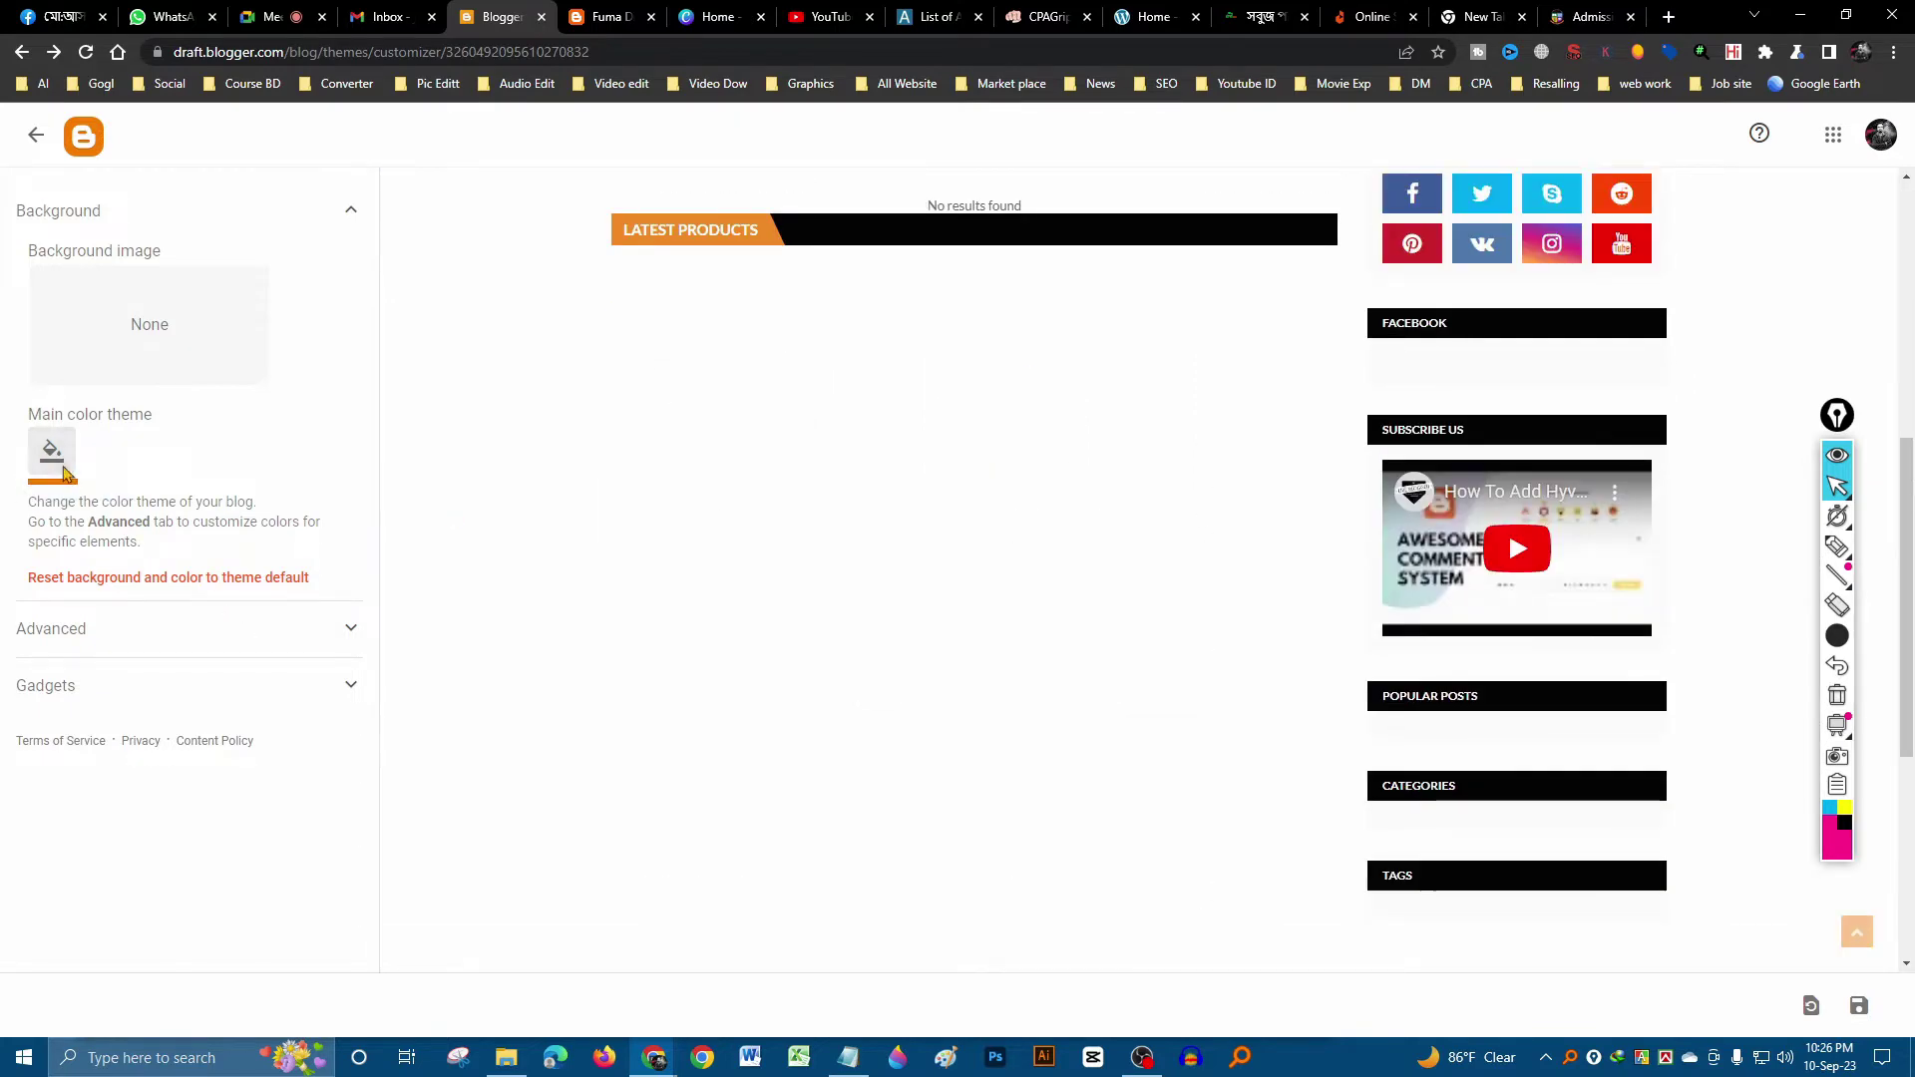
# - Try magenta, pink and bright red one after another as the main color theme
pyautogui.click(51, 452)
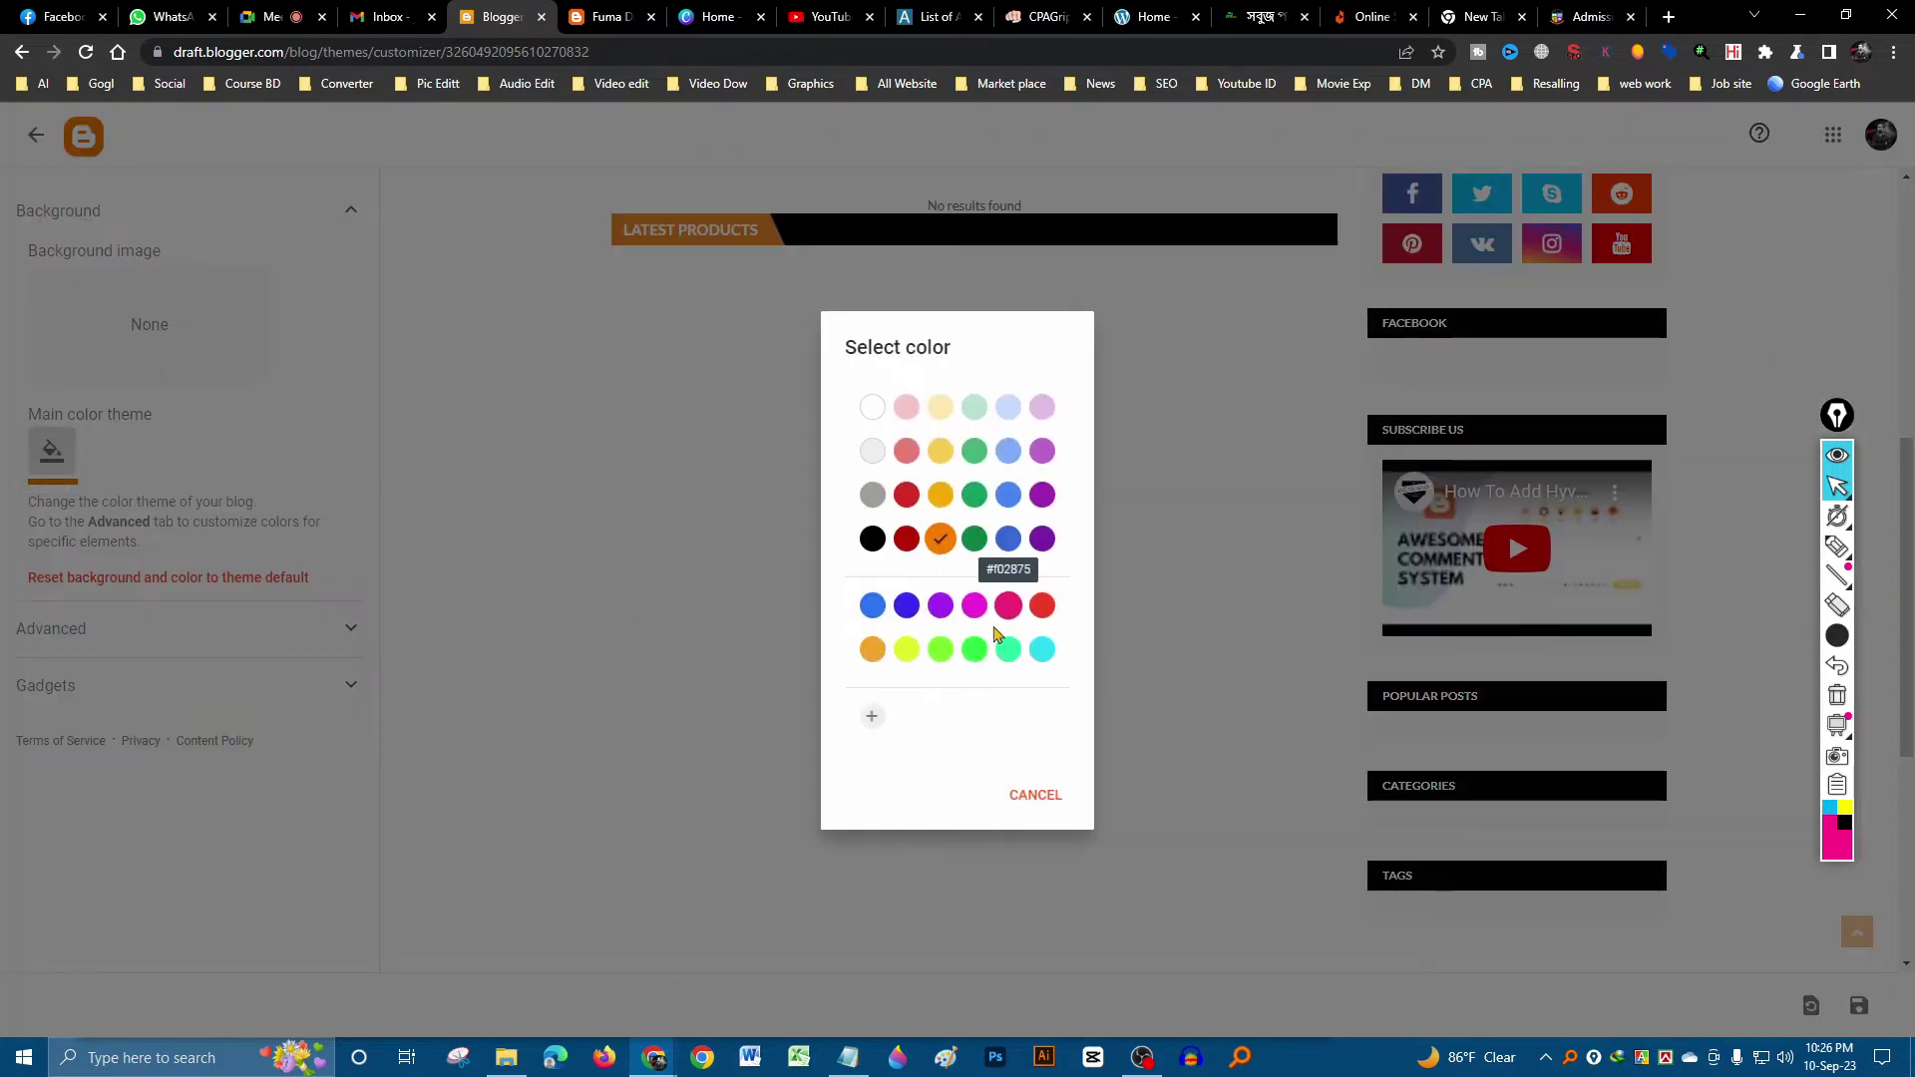
pyautogui.click(975, 606)
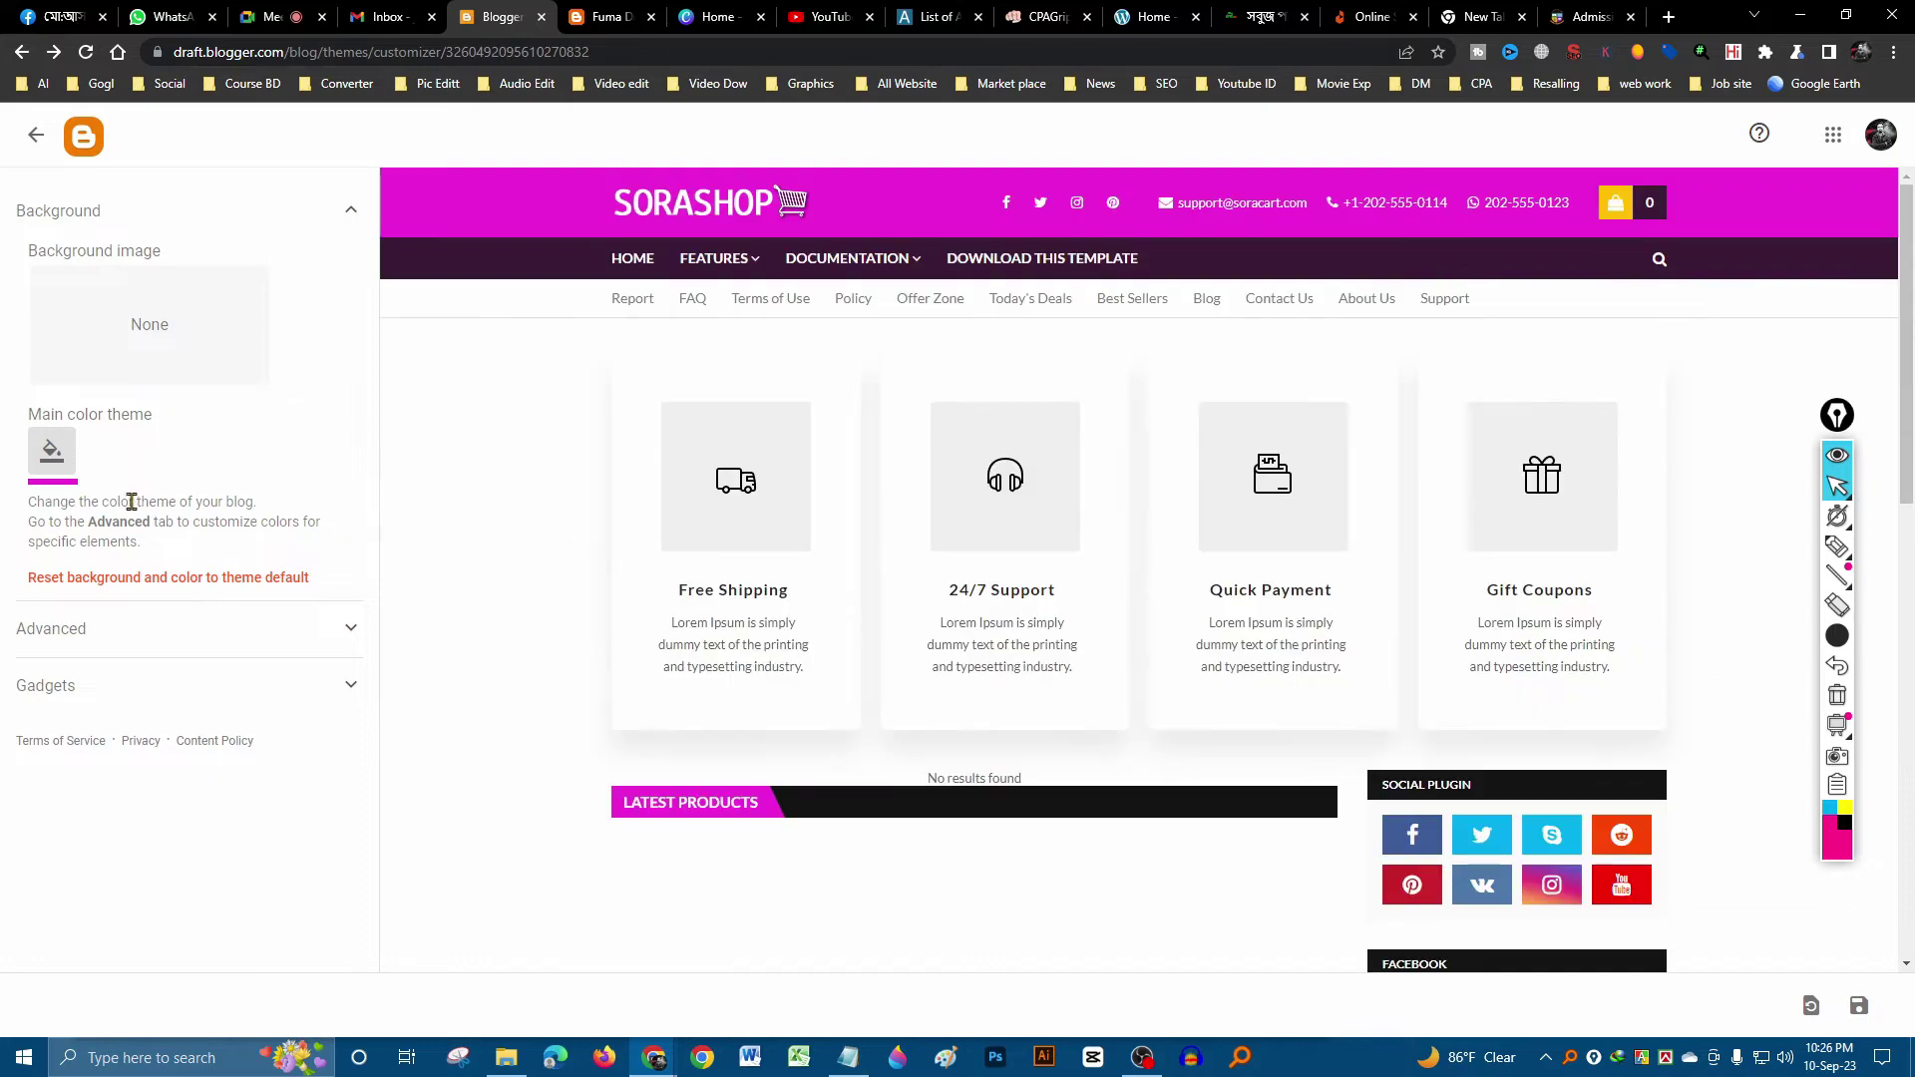
pyautogui.click(53, 454)
pyautogui.click(1008, 605)
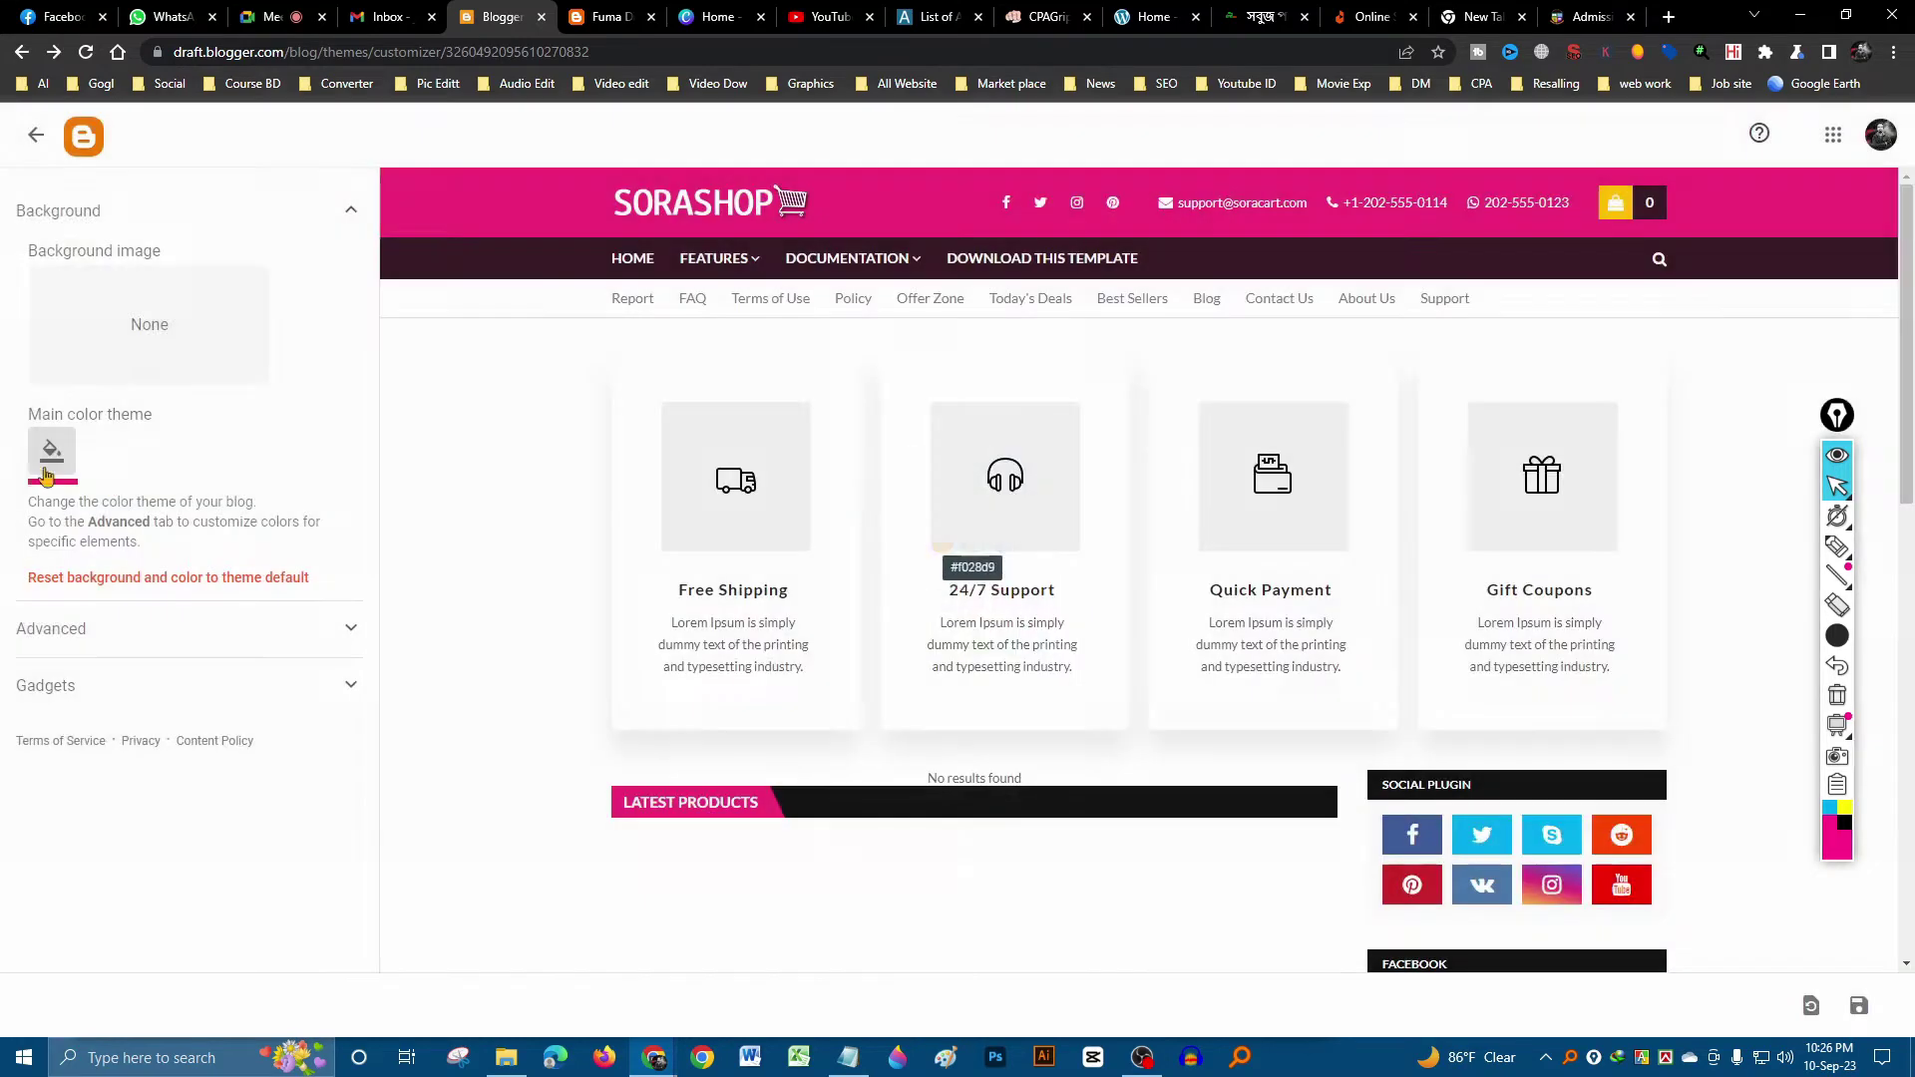
pyautogui.click(52, 453)
pyautogui.click(1044, 608)
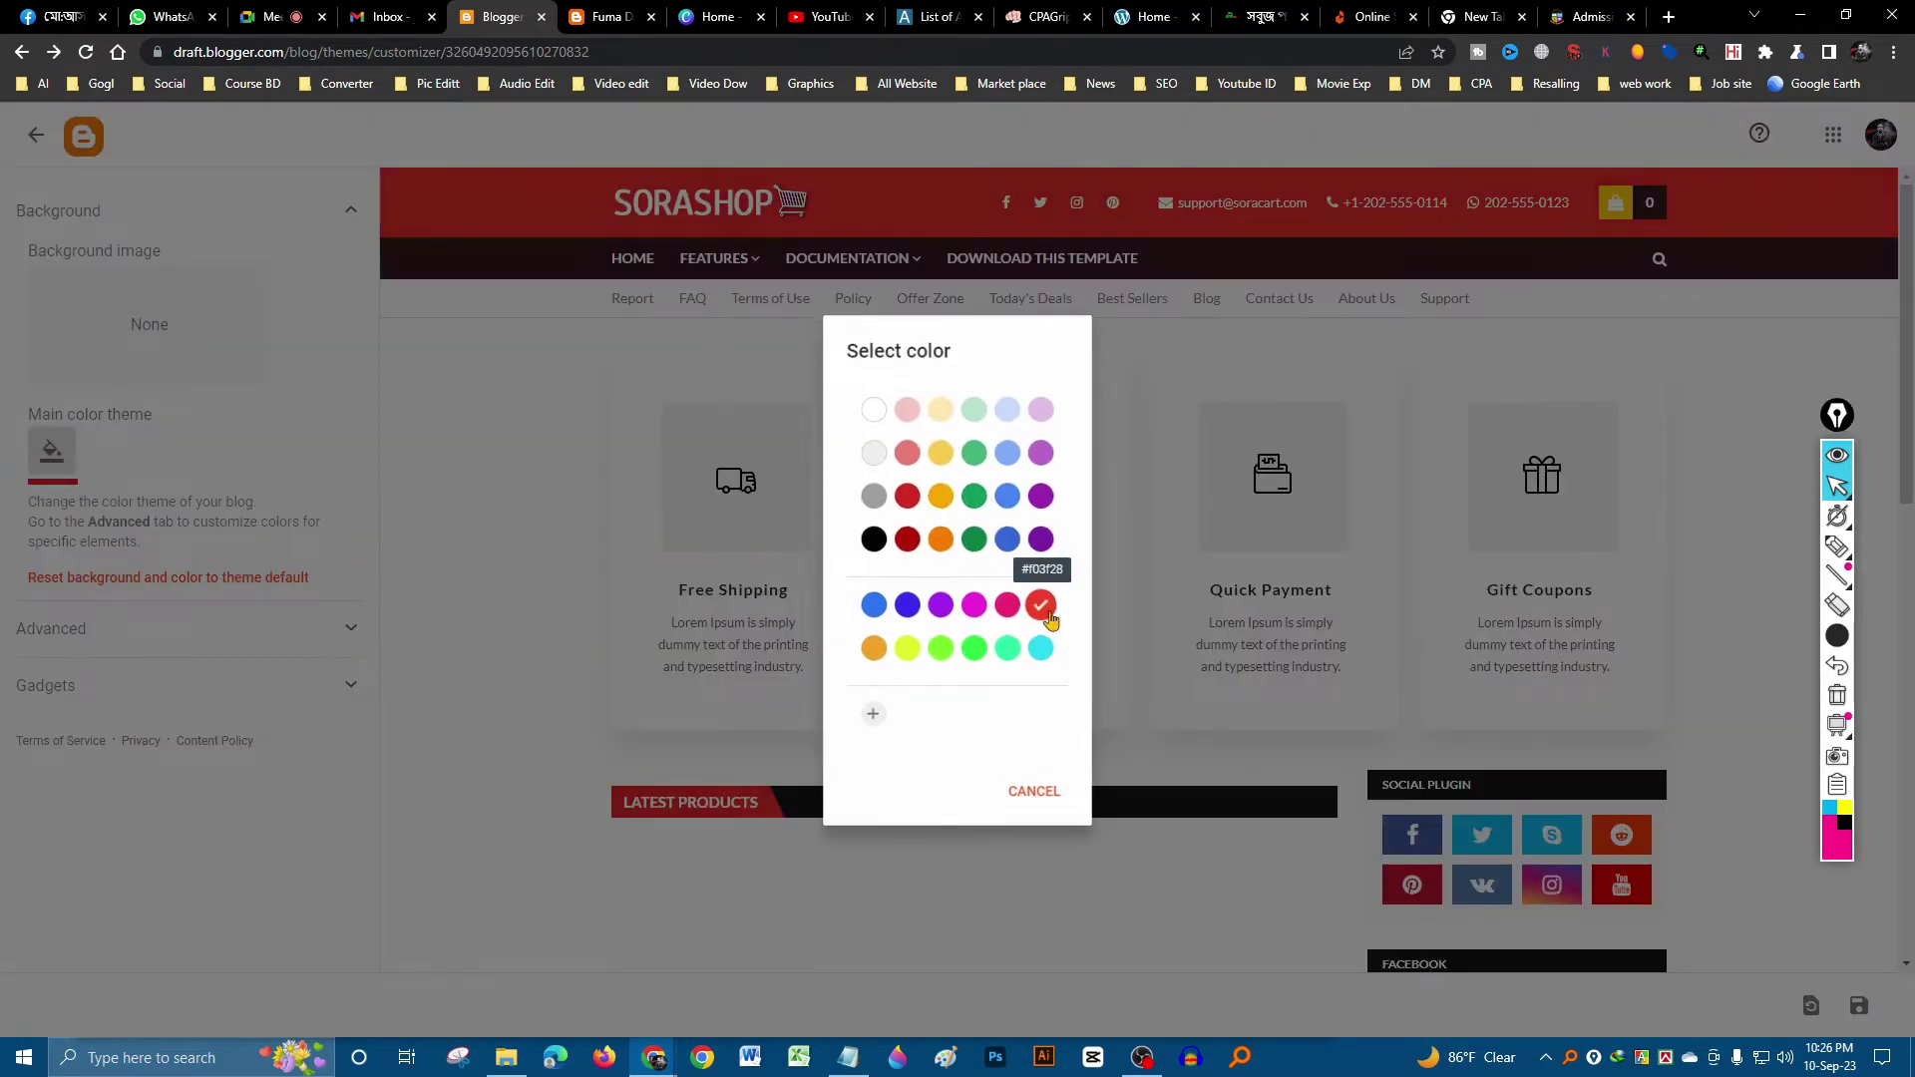
# - Set the main color theme to orange and save the theme customization
pyautogui.click(52, 454)
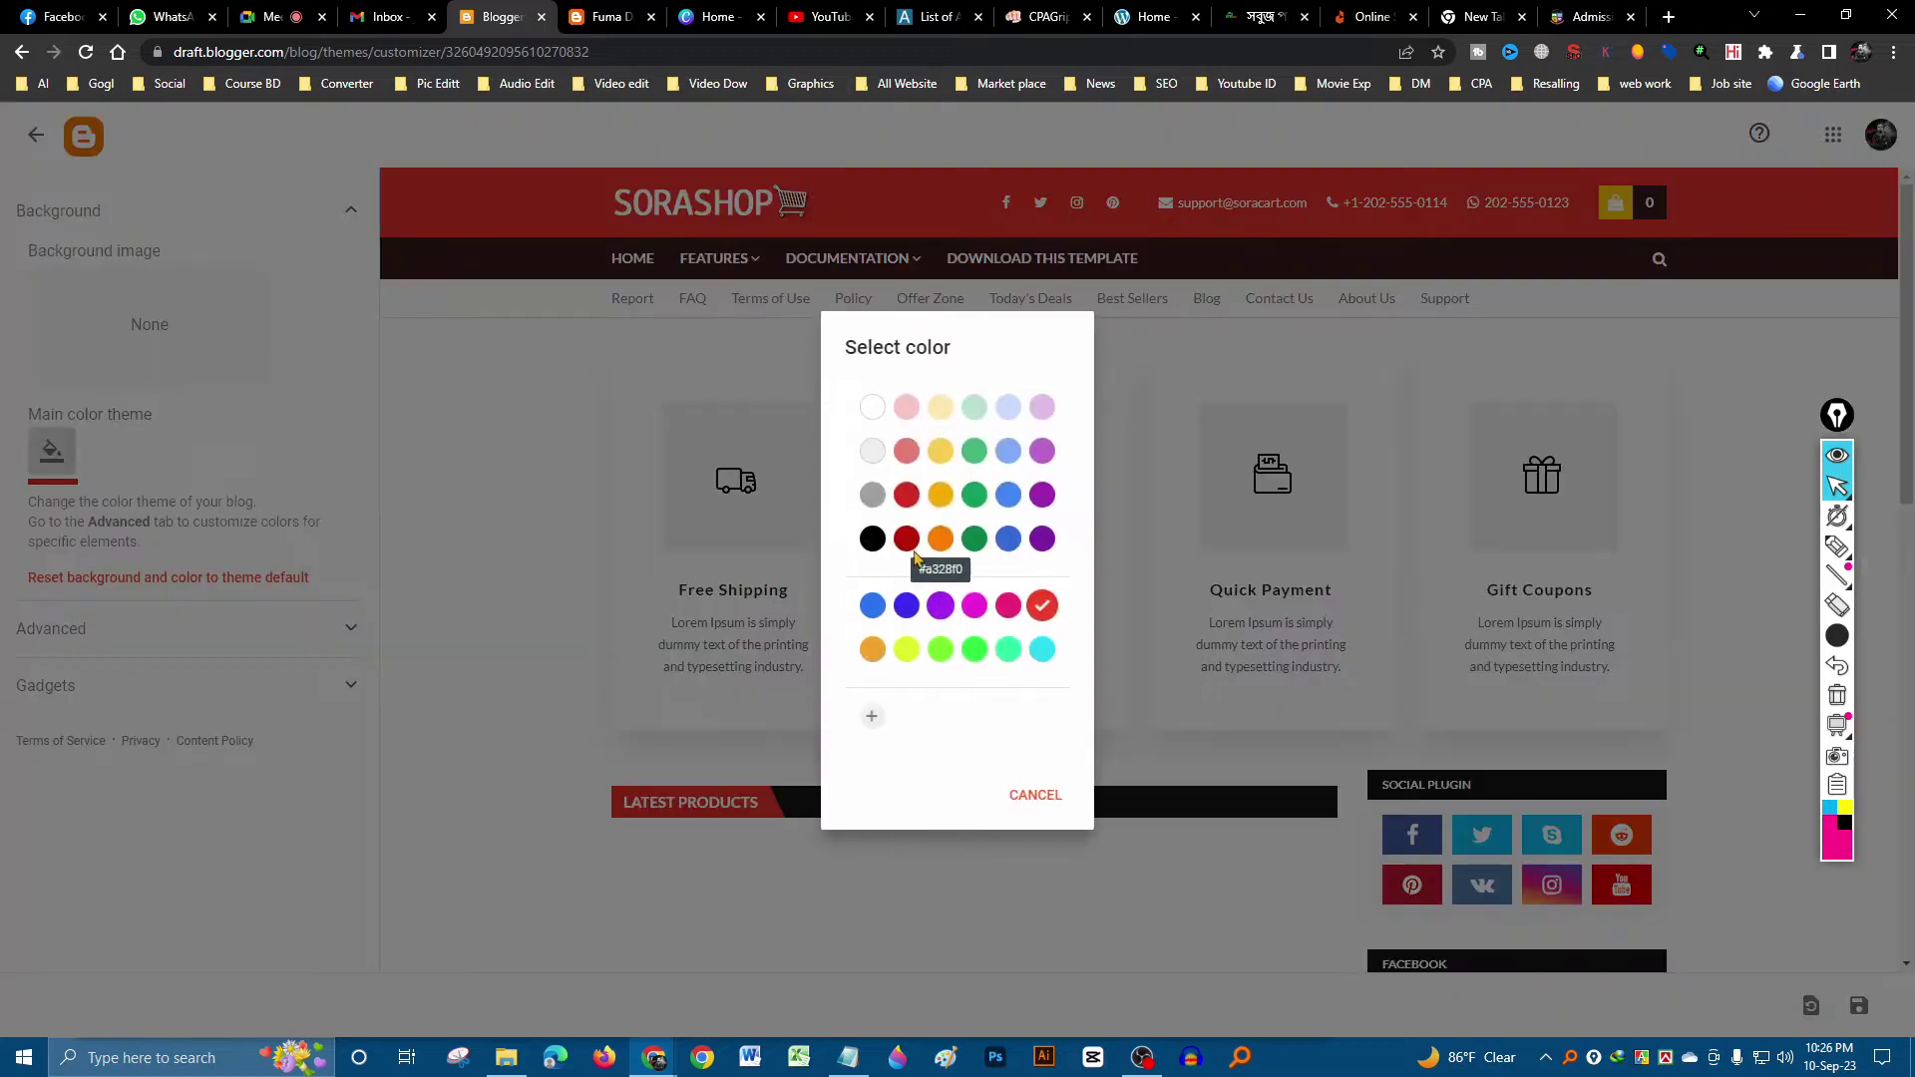
pyautogui.click(936, 539)
pyautogui.click(1858, 1005)
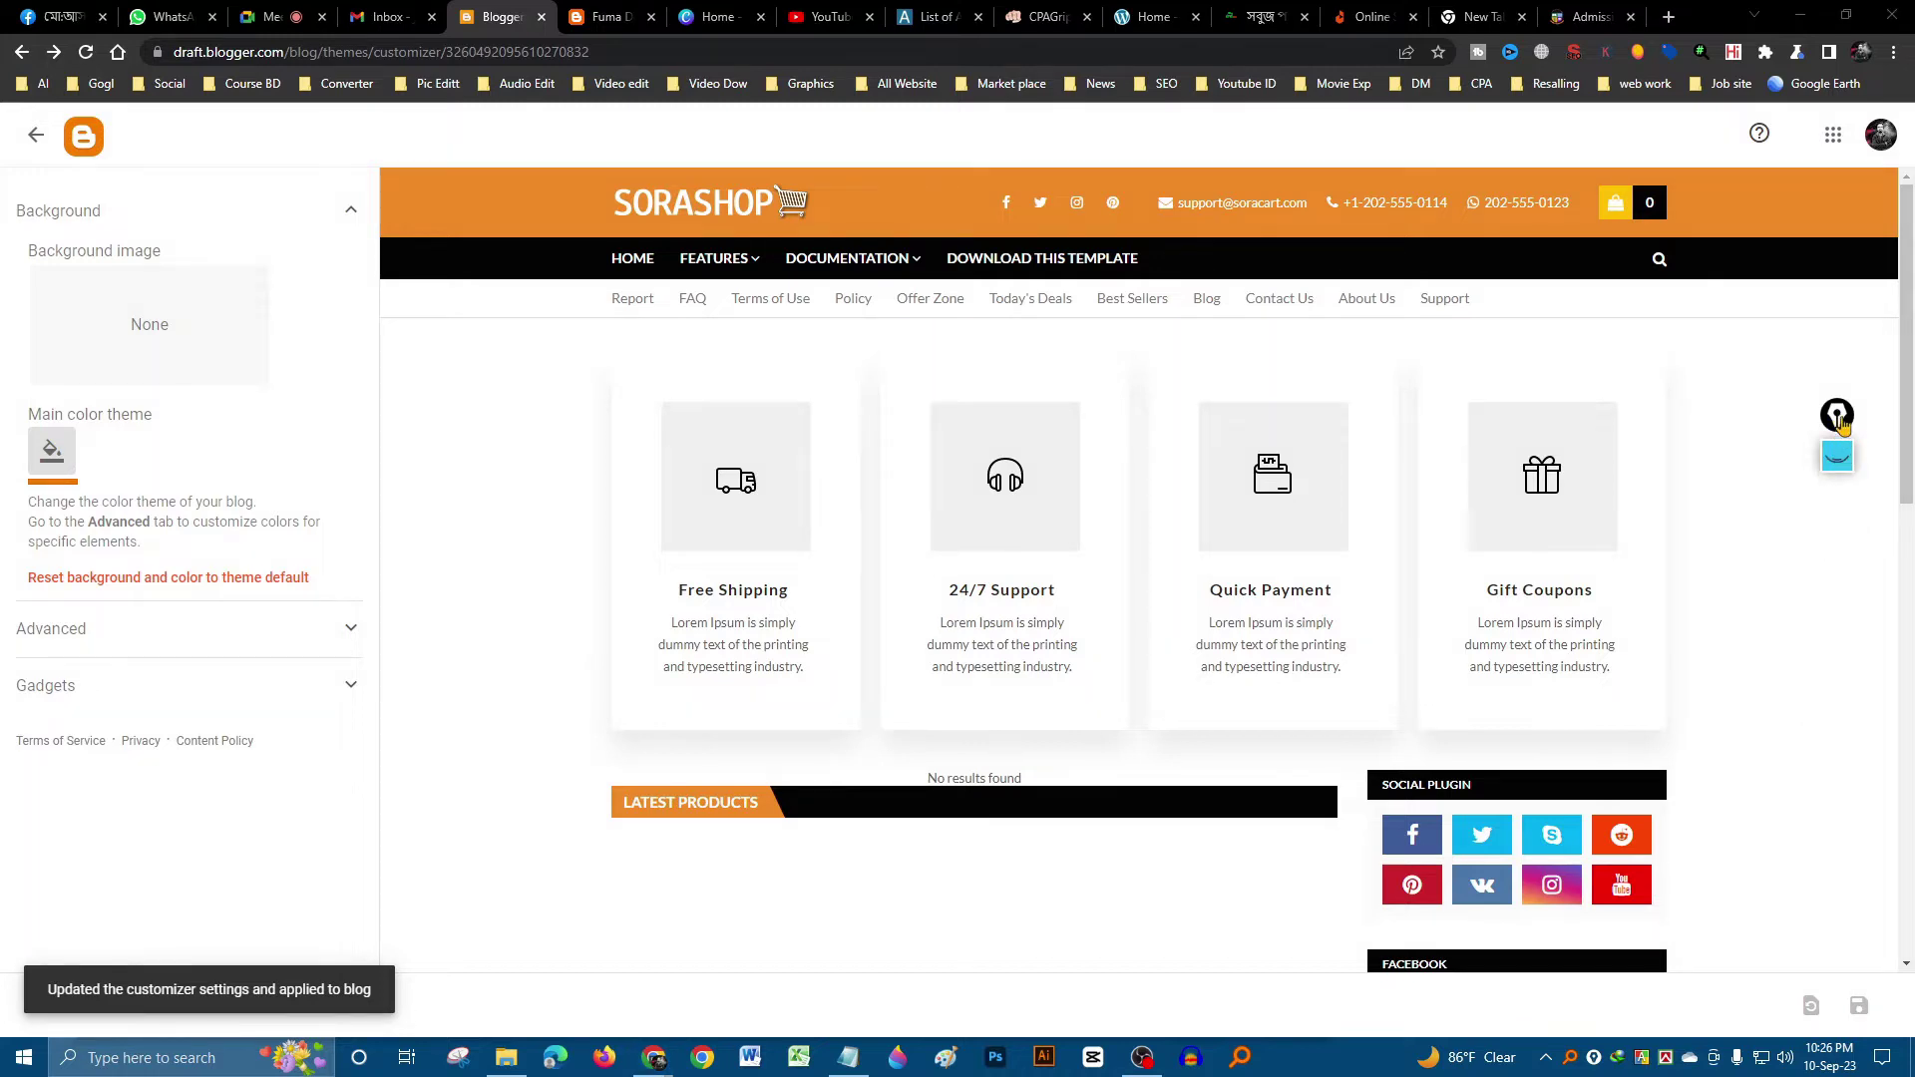
# - Move the floating annotation toolbar lower, and reopen the theme customizer to look over the saved shop preview
pyautogui.moveTo(1838, 409); pyautogui.dragTo(1850, 810)
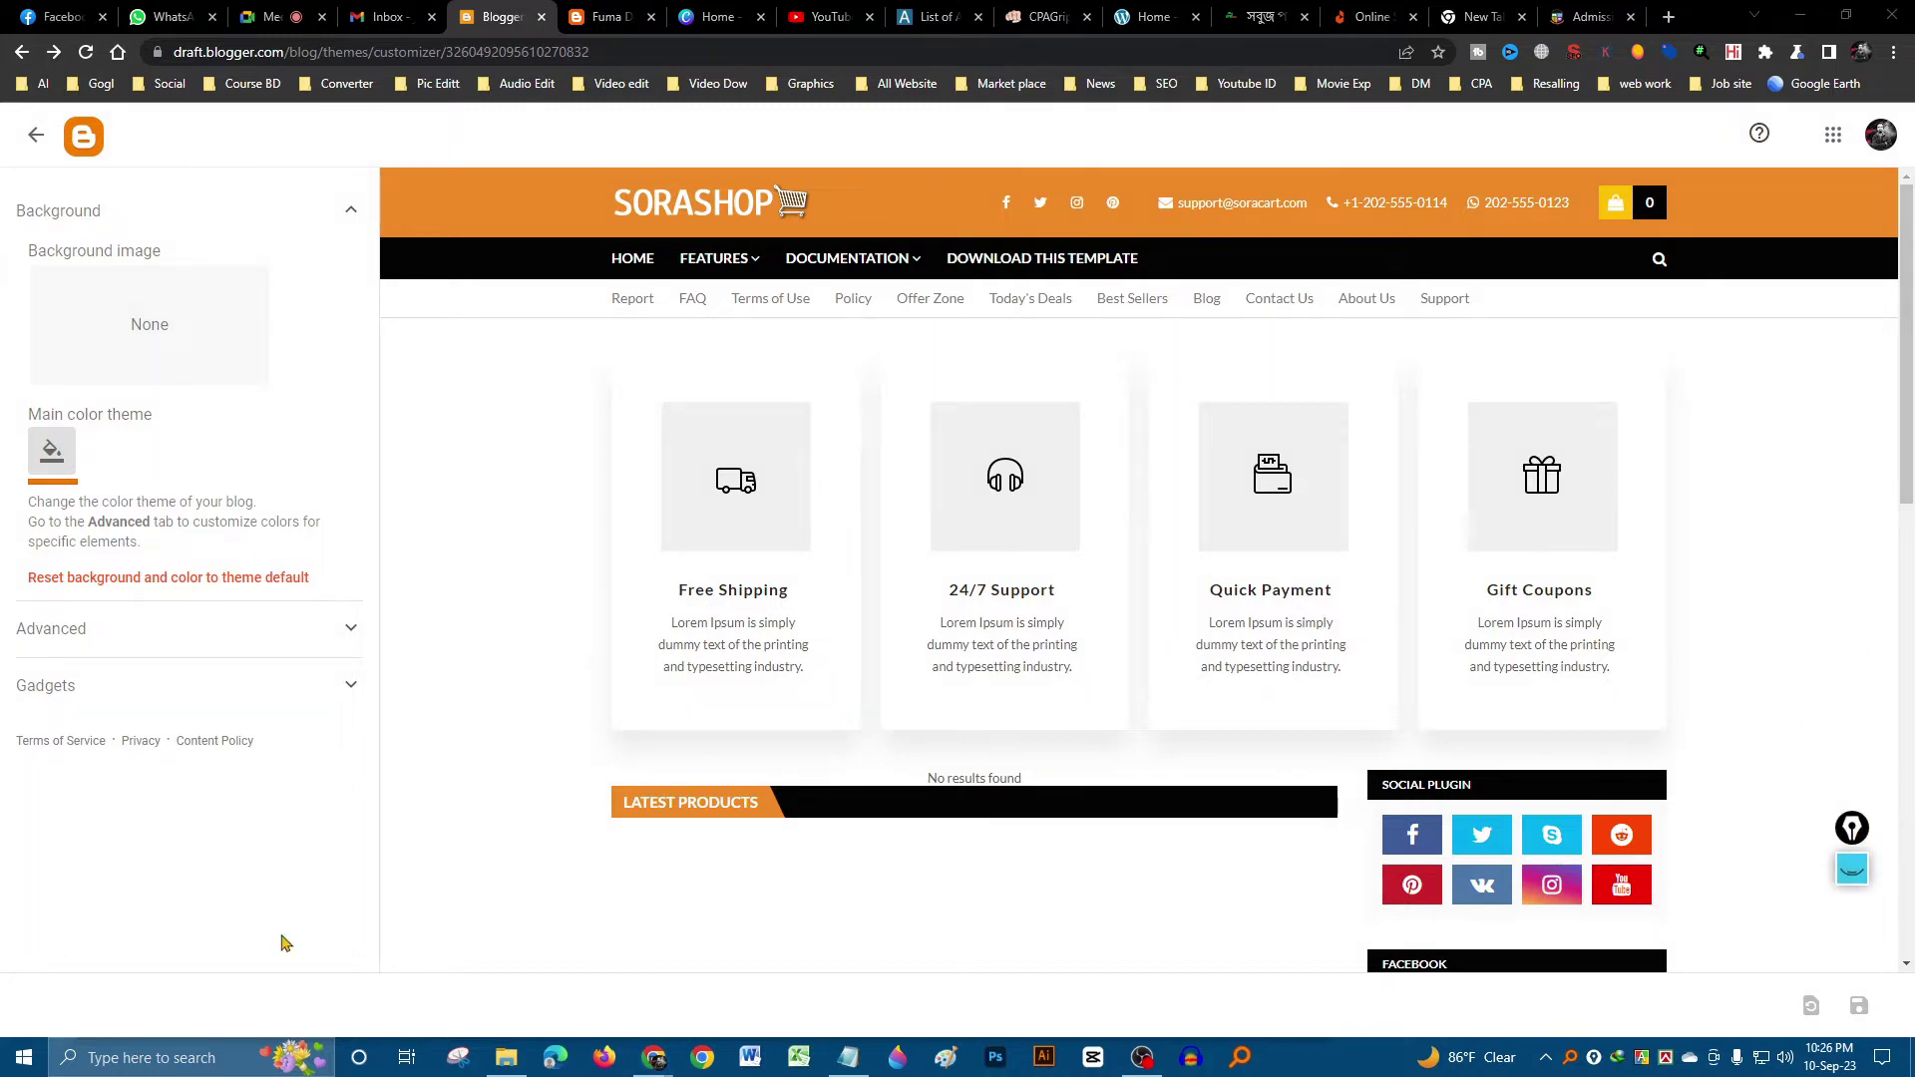
pyautogui.click(36, 135)
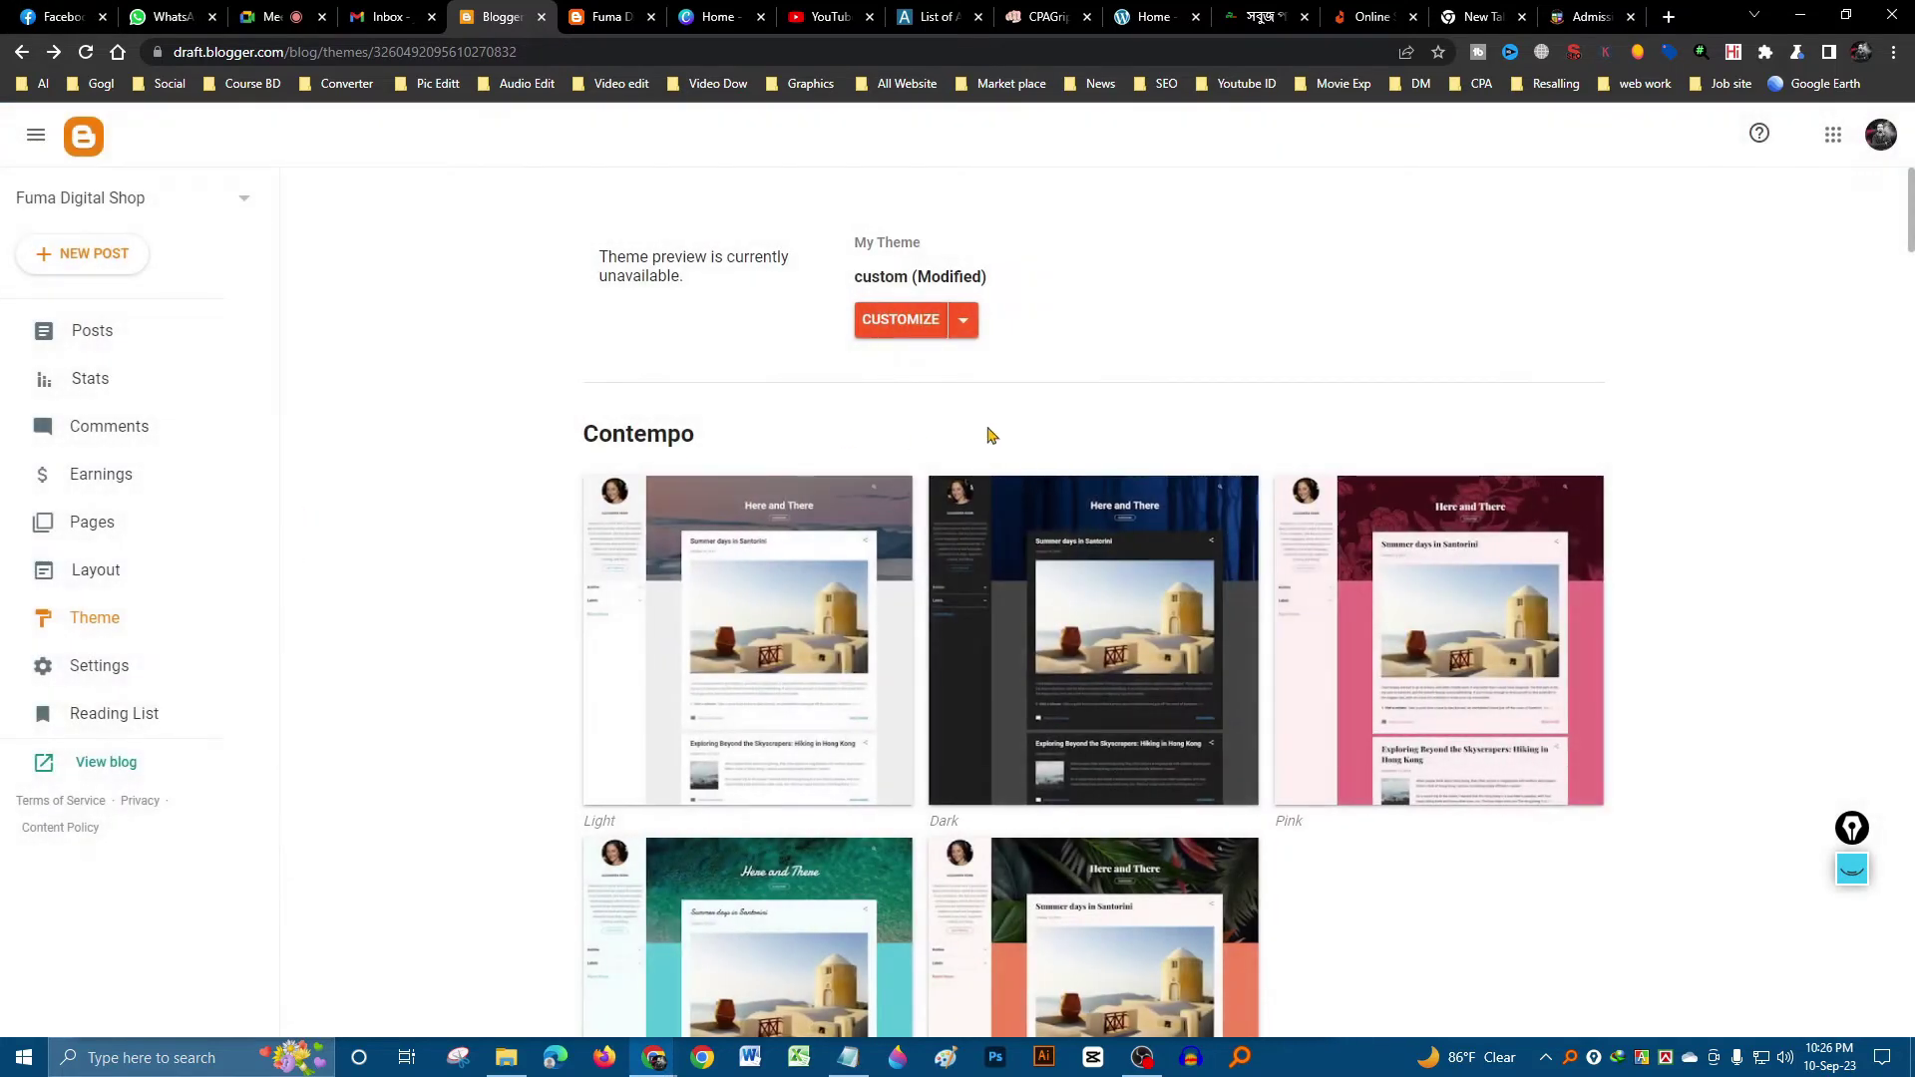
pyautogui.click(901, 320)
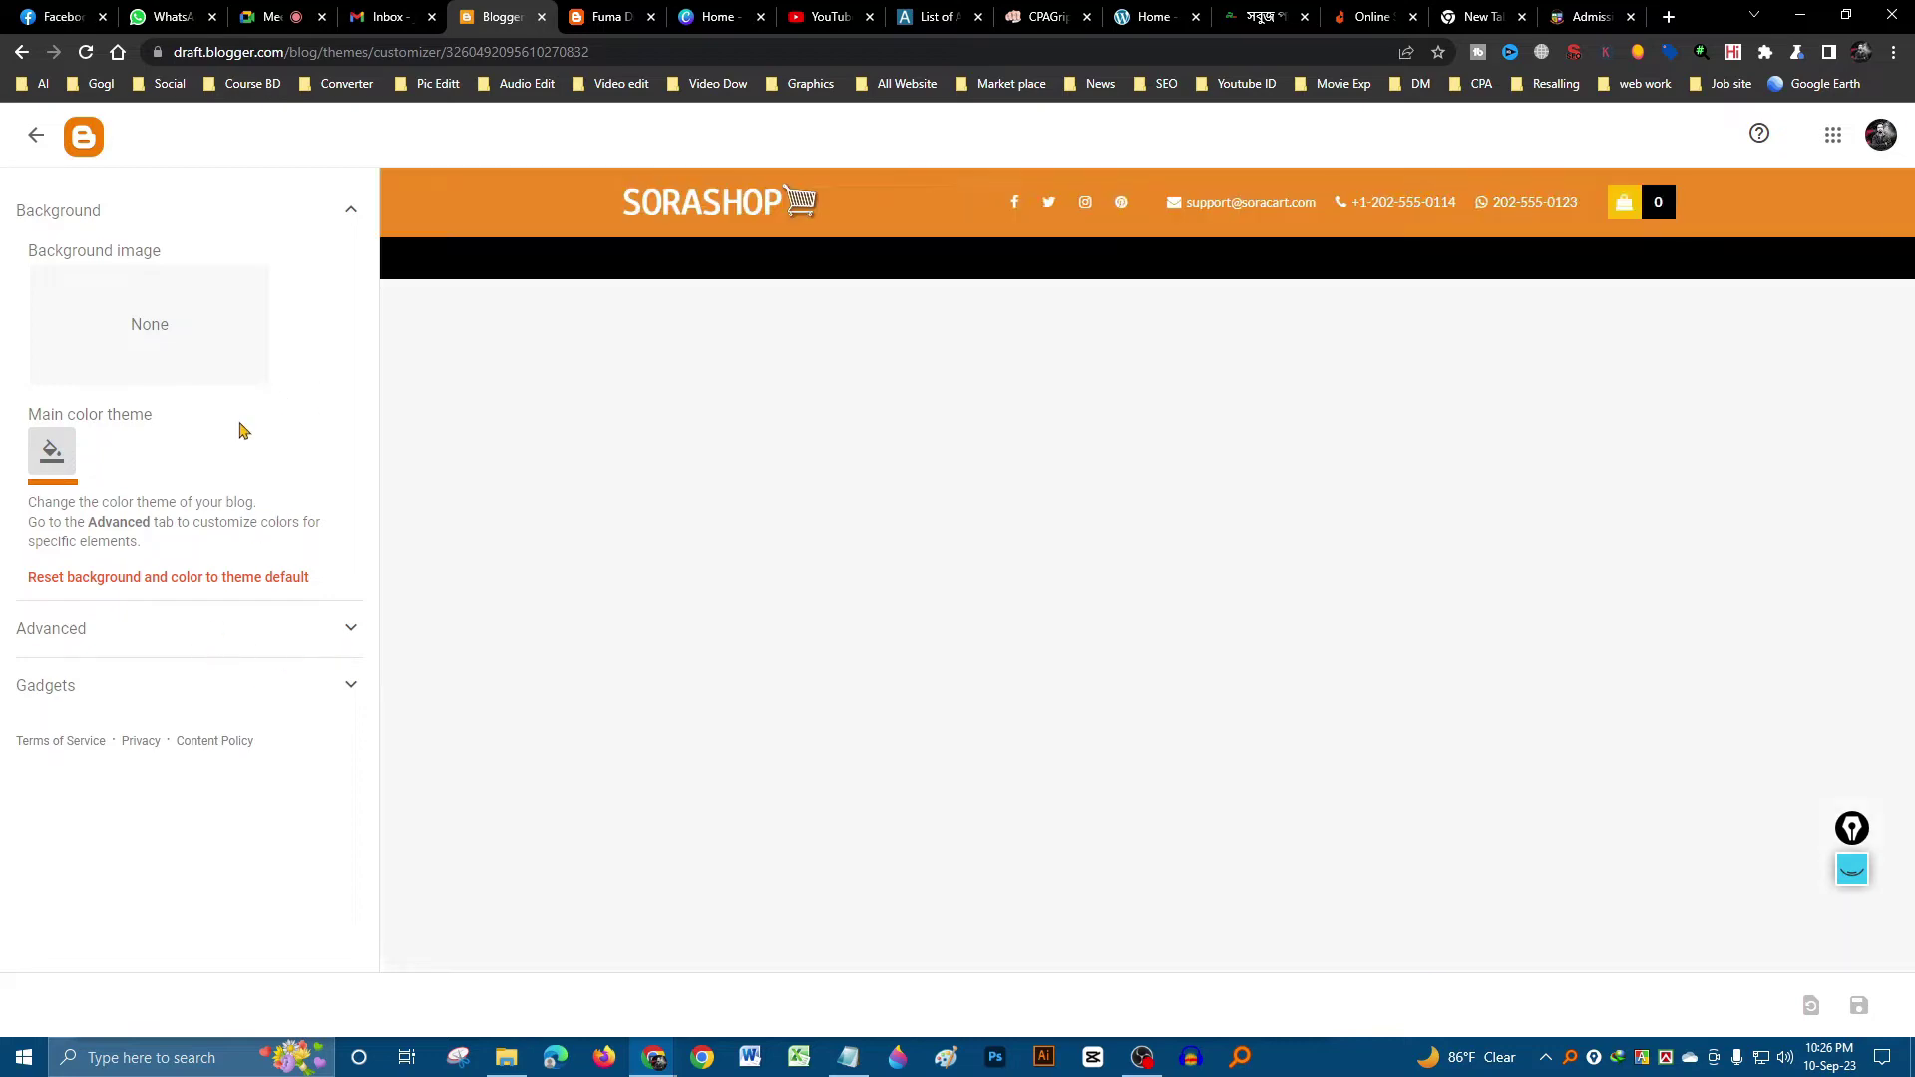
pyautogui.scroll(-15, 1219, 598)
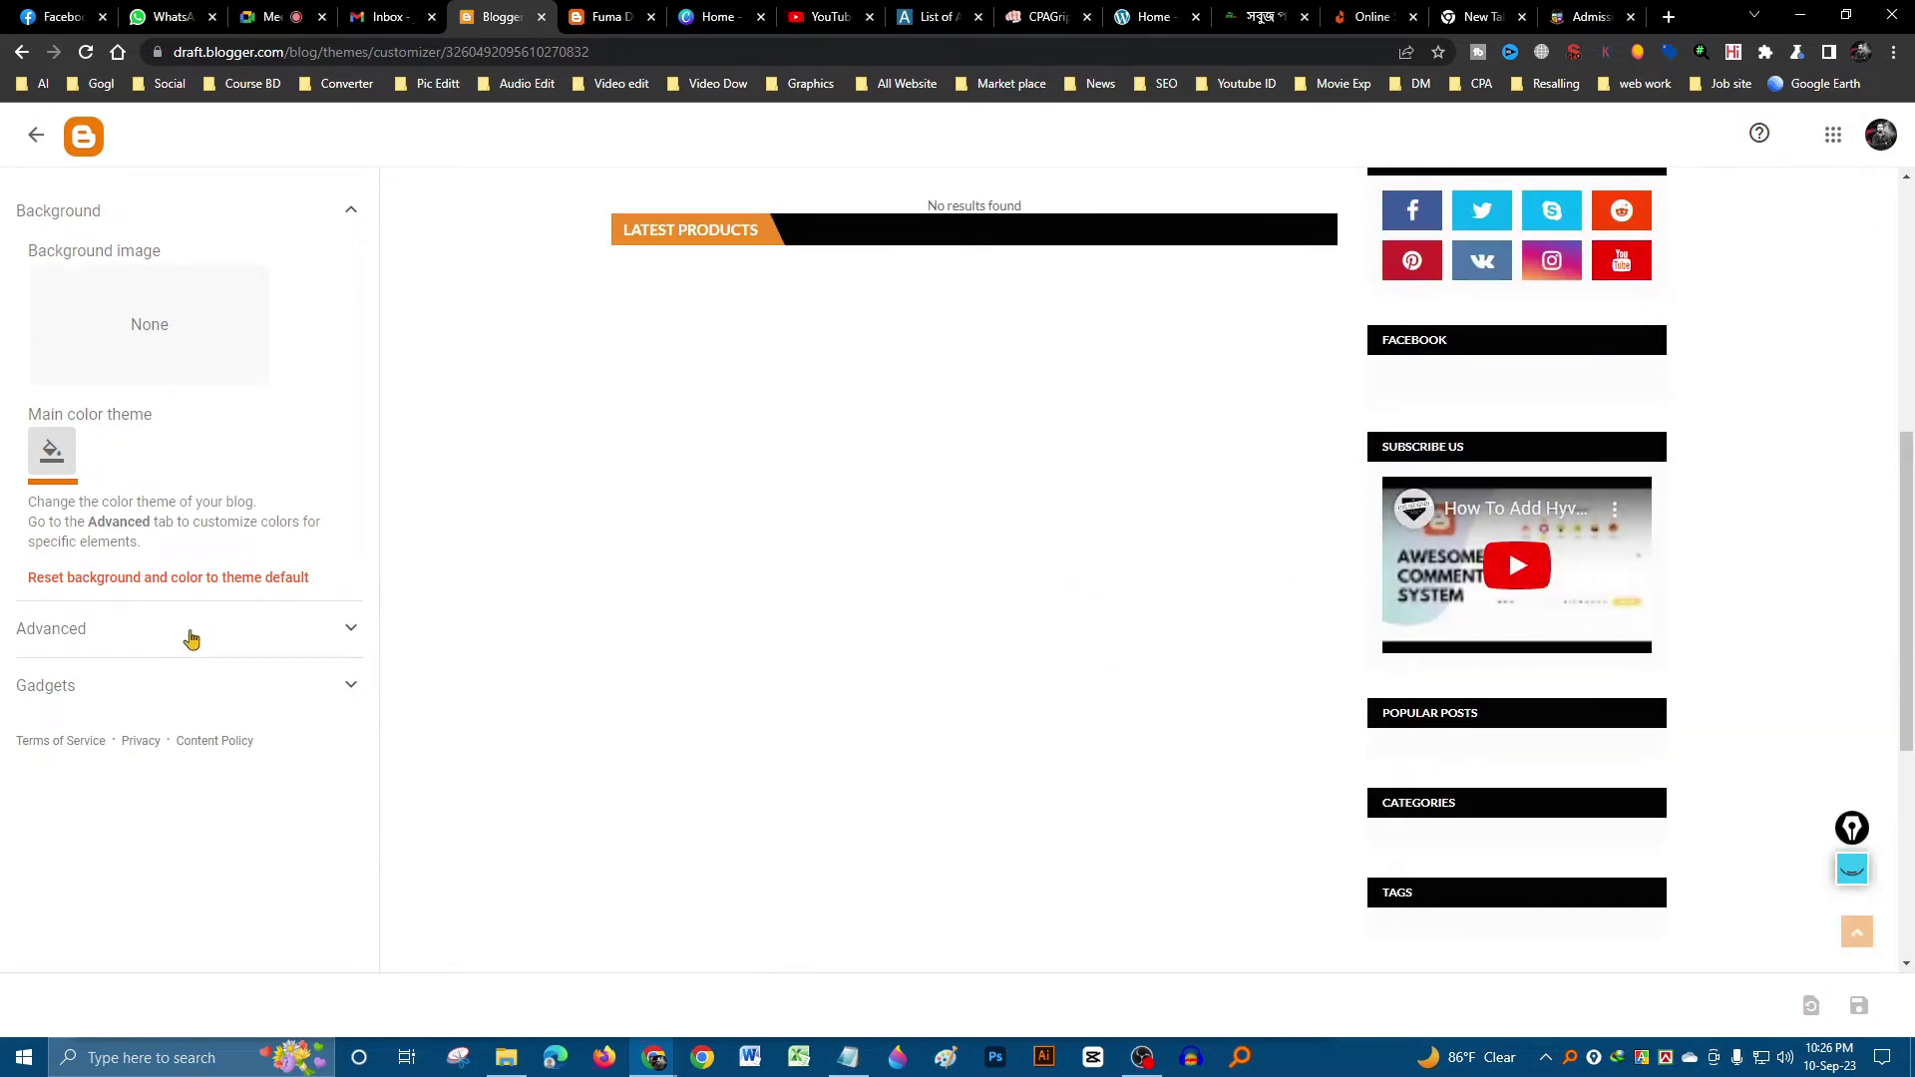
# - Open the advanced Theme Colors settings and look over the shop preview
pyautogui.click(192, 639)
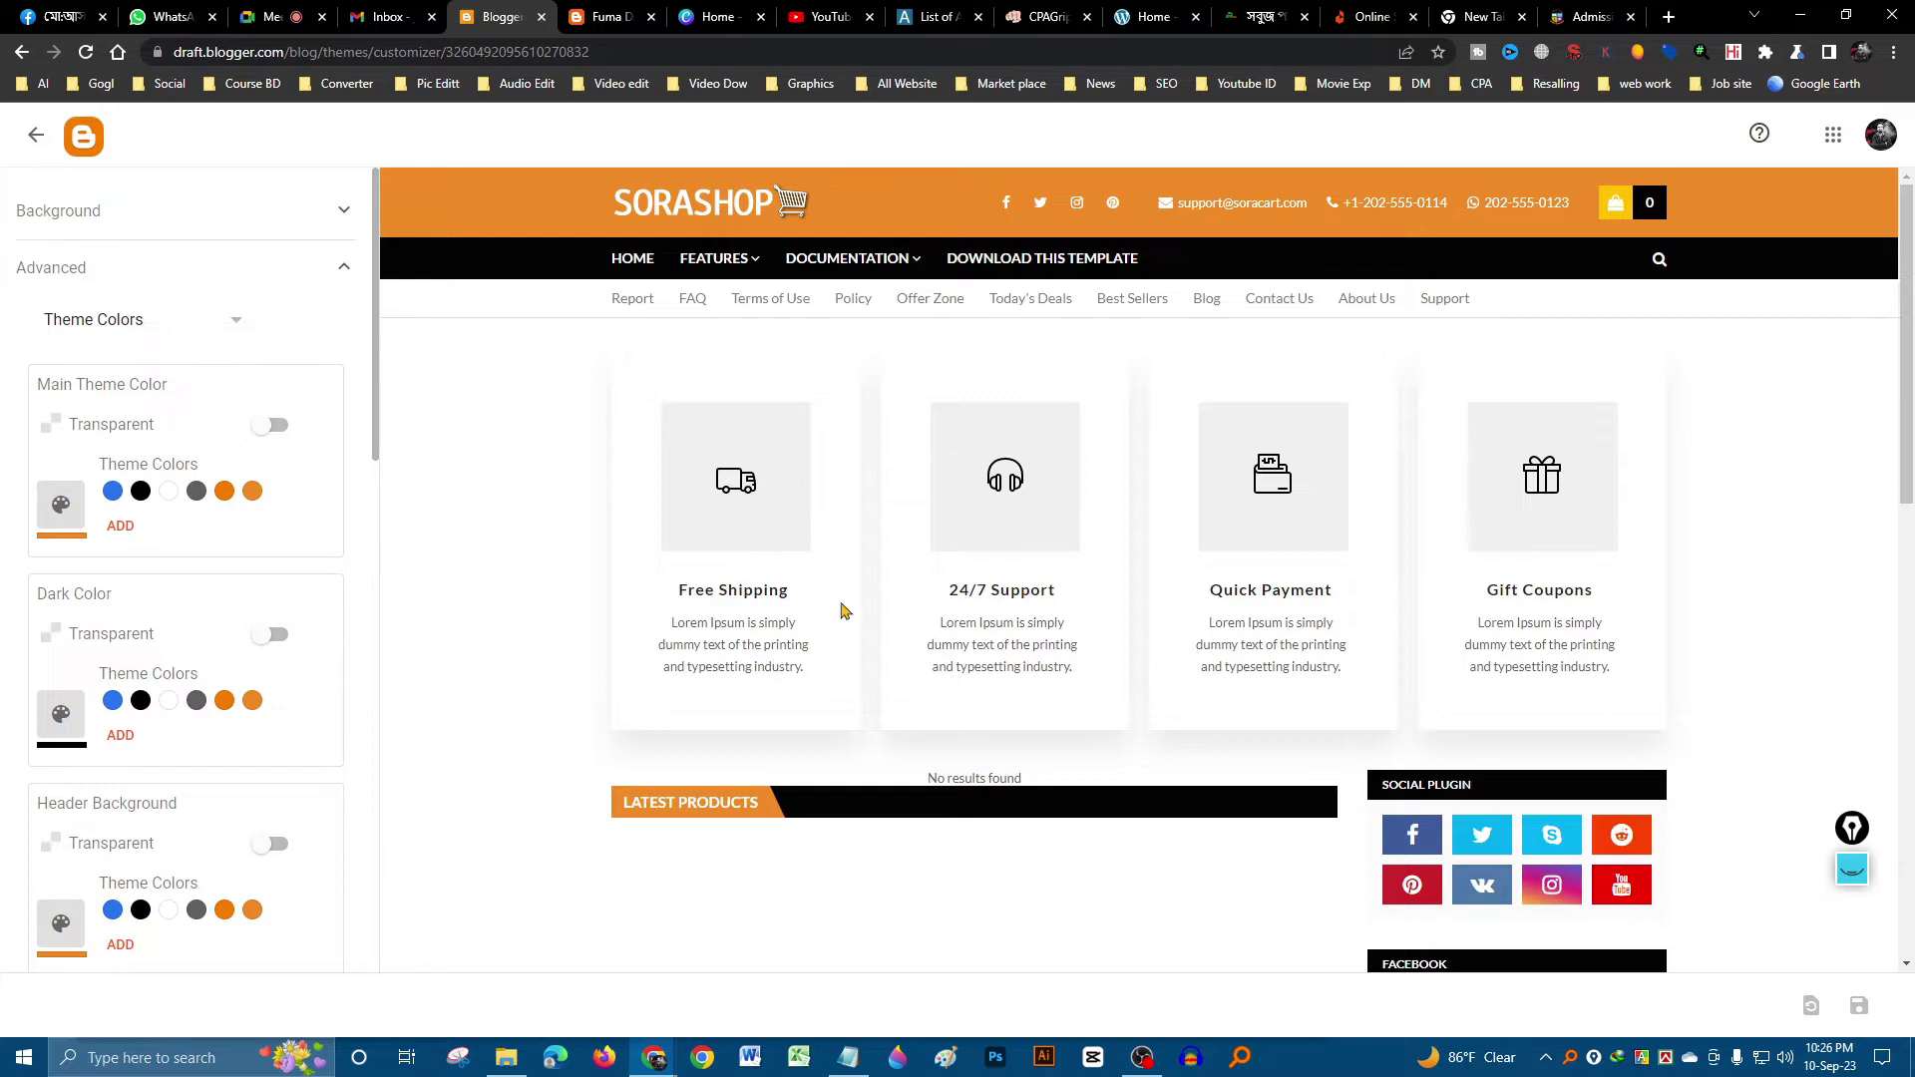
pyautogui.scroll(-6, 998, 658)
pyautogui.scroll(4, 1244, 709)
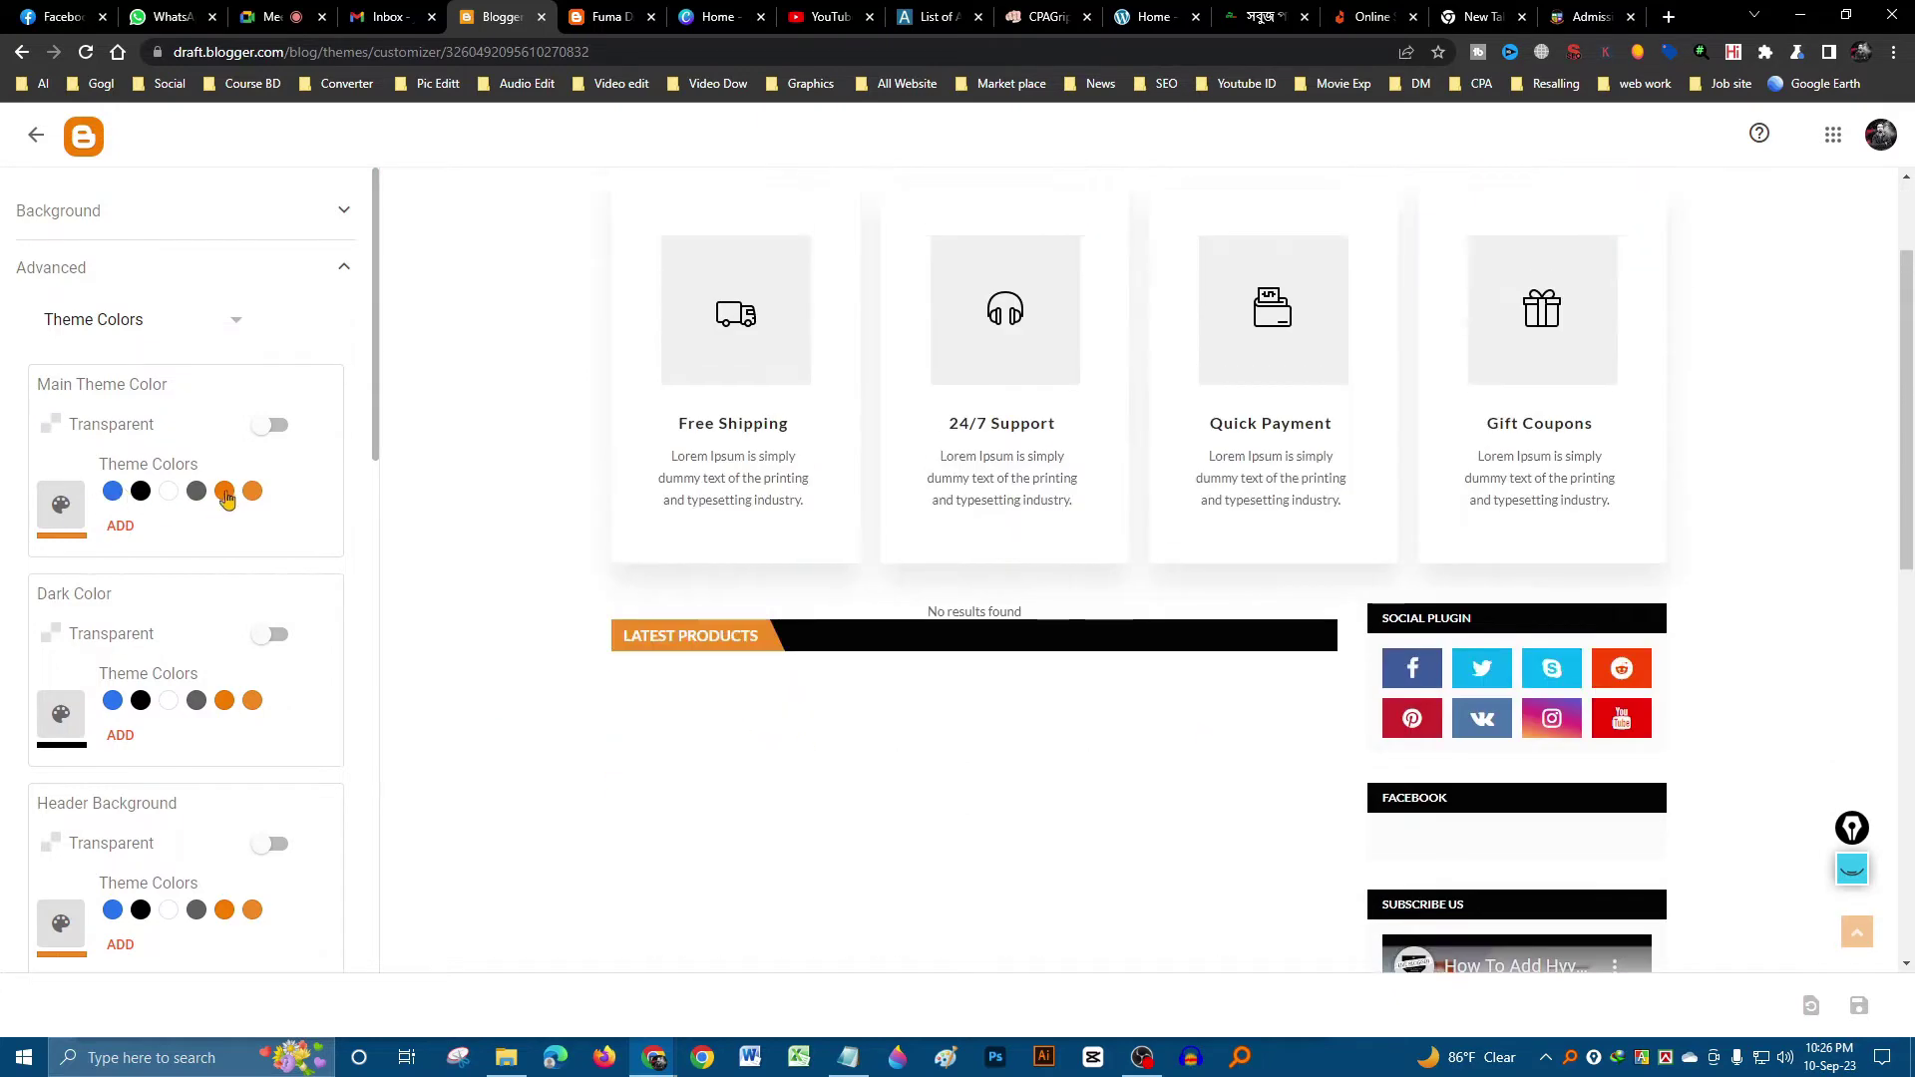
pyautogui.scroll(2, 524, 547)
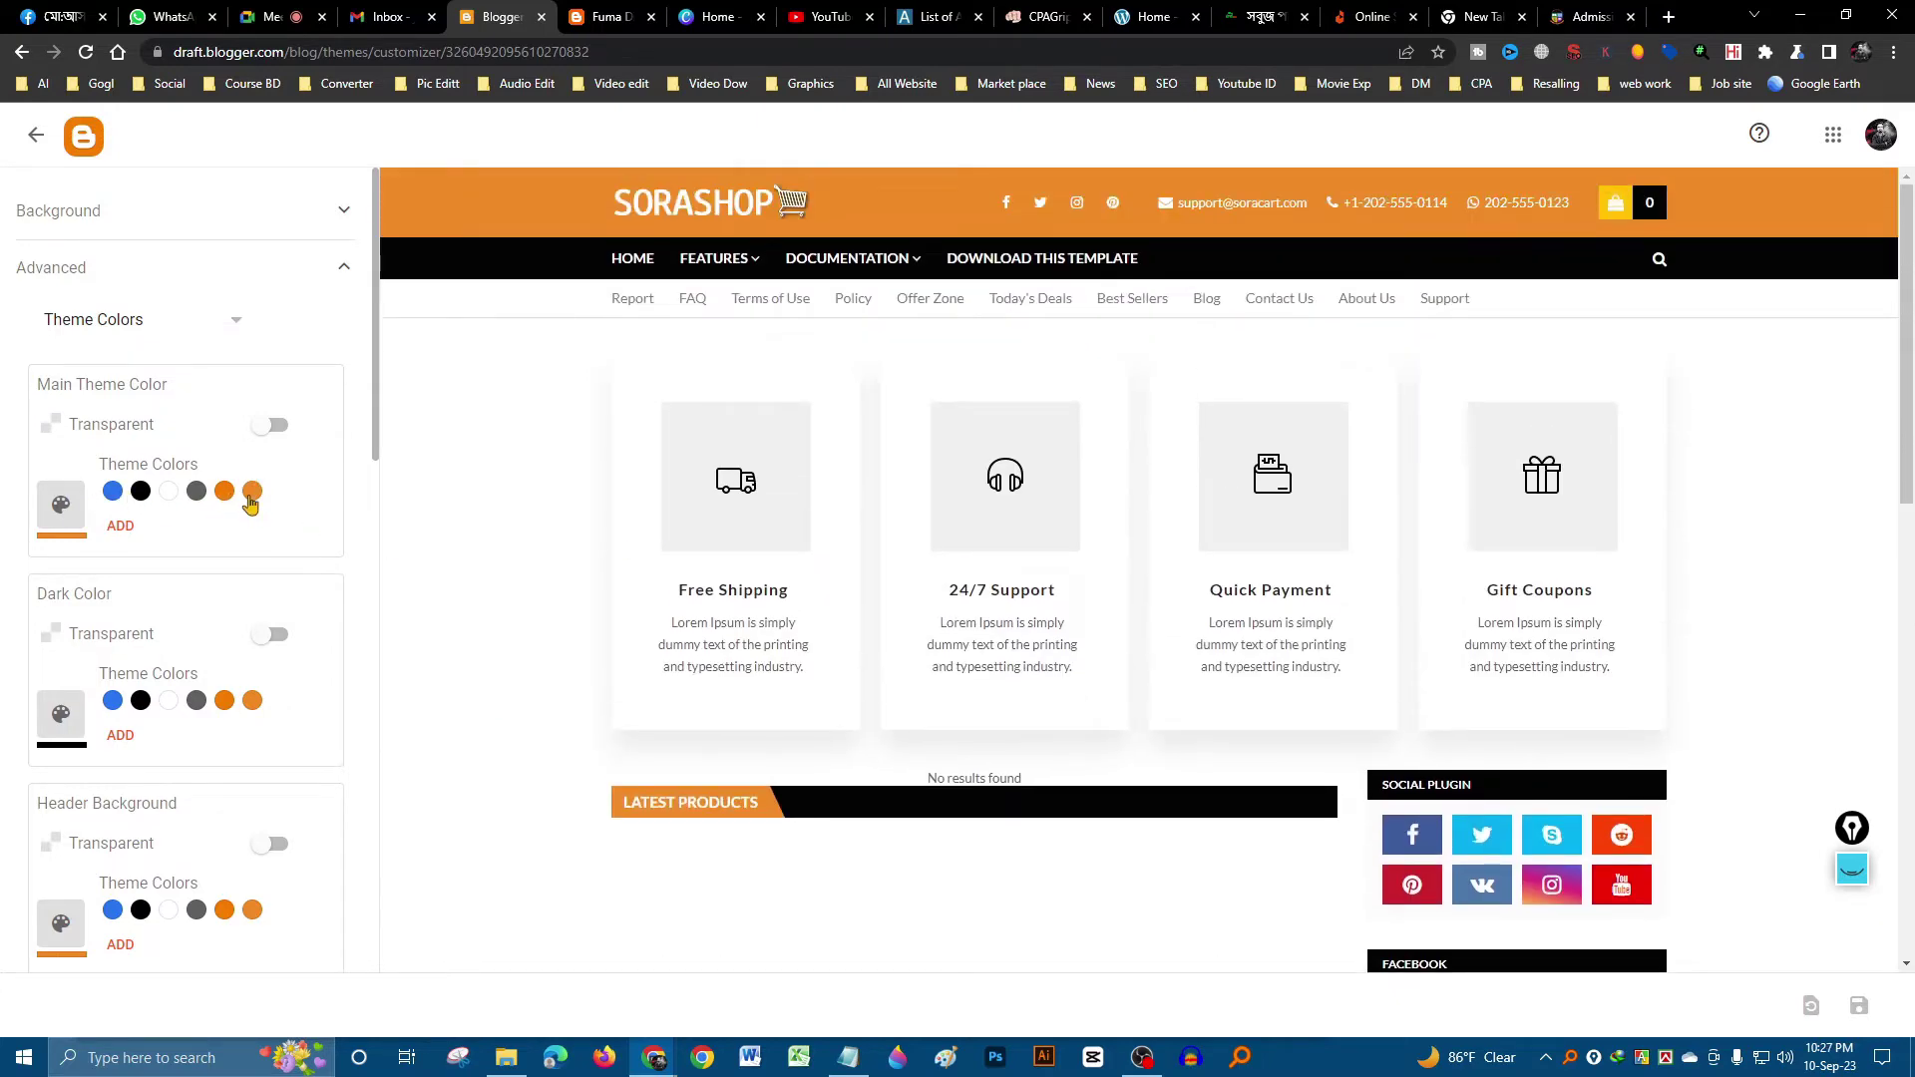
# - Try darker orange, white and gray as the Main Theme Color, and check gray throughout the shop preview
pyautogui.click(224, 492)
pyautogui.click(166, 495)
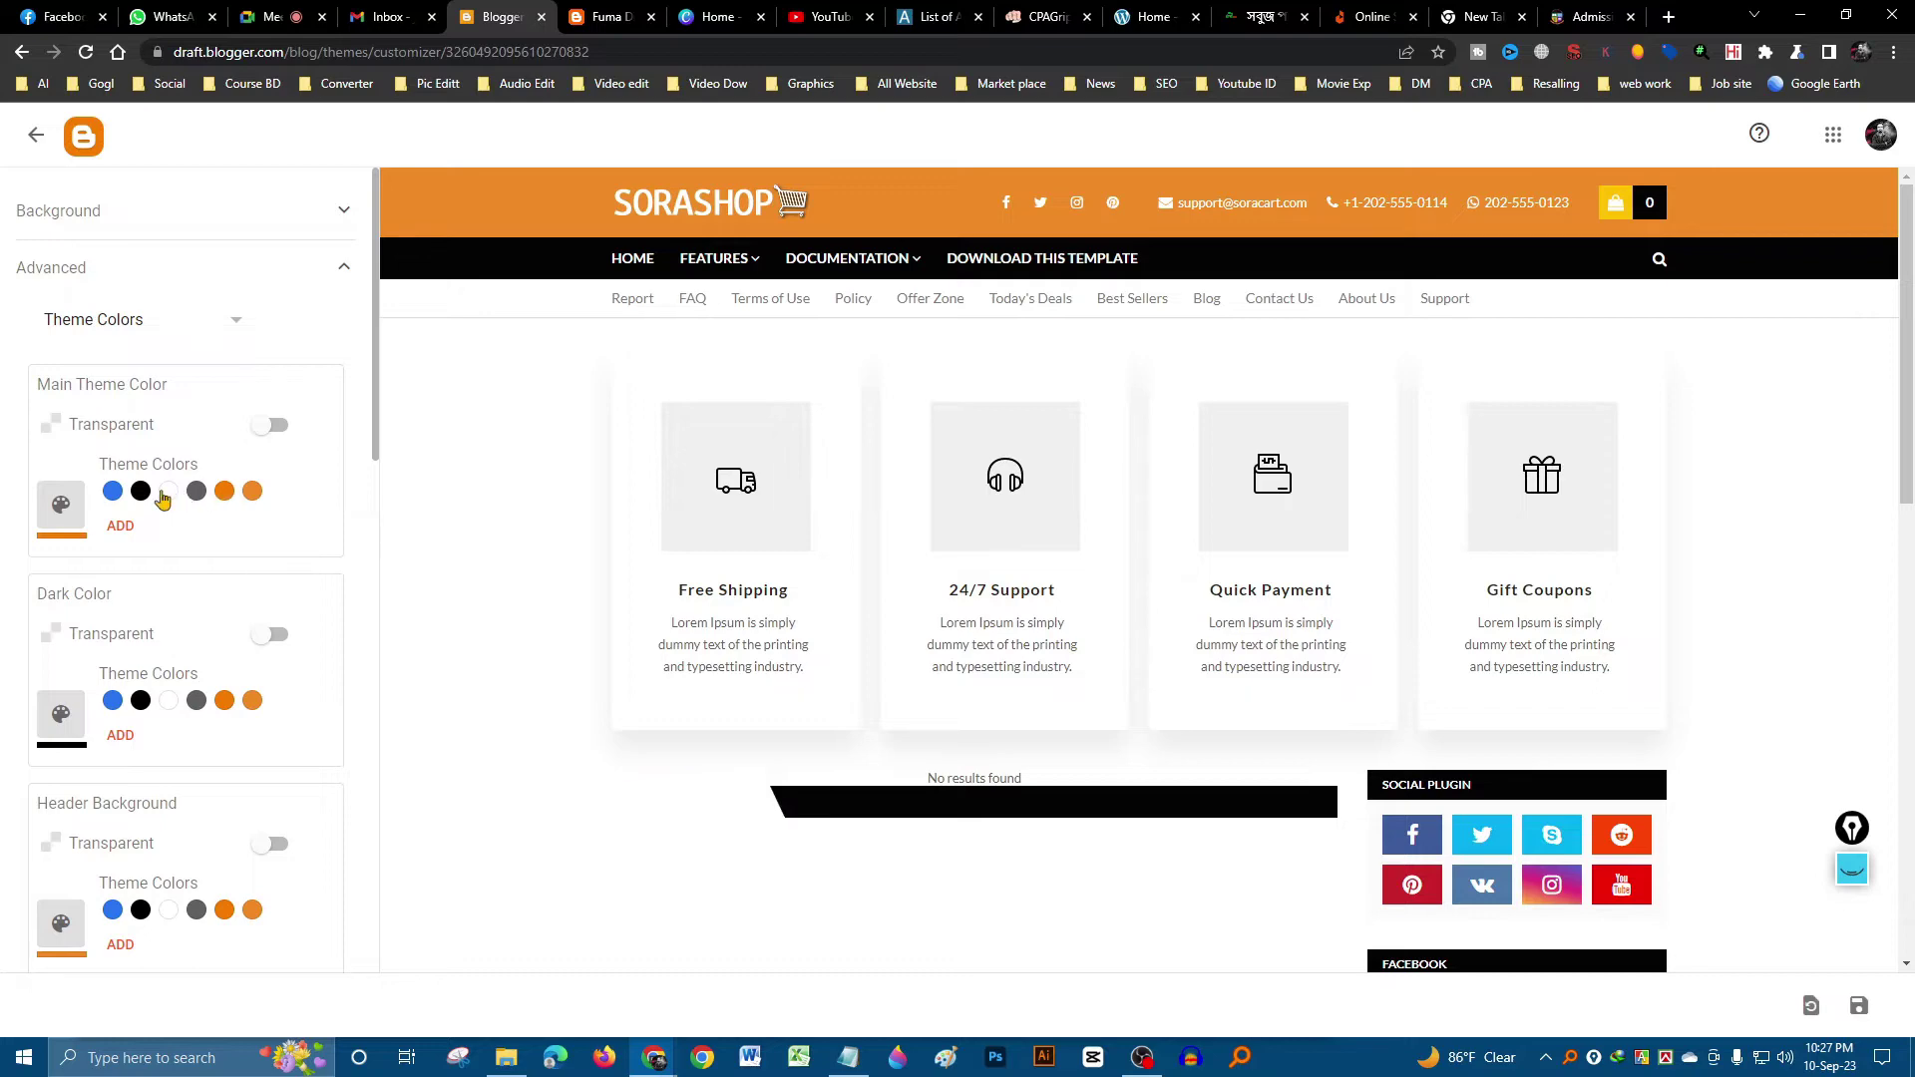
pyautogui.click(196, 493)
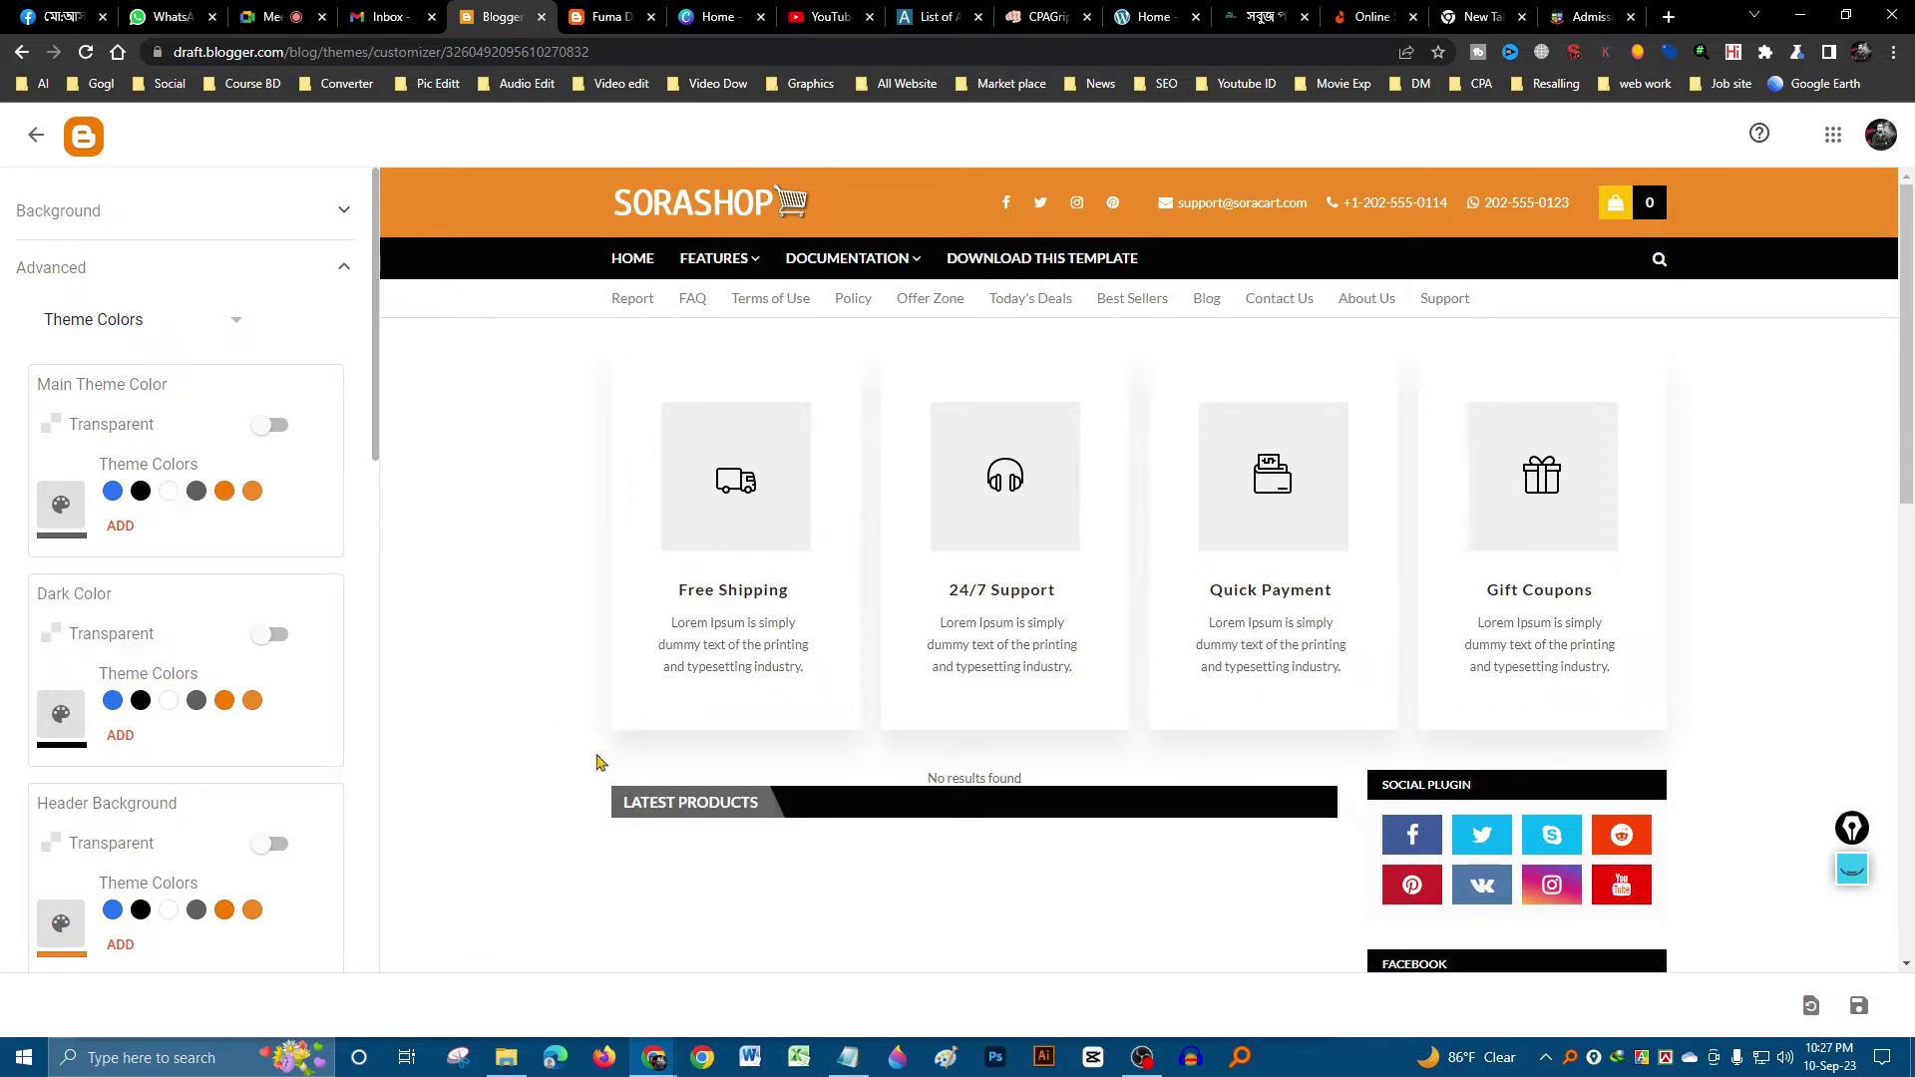
pyautogui.scroll(-10, 810, 830)
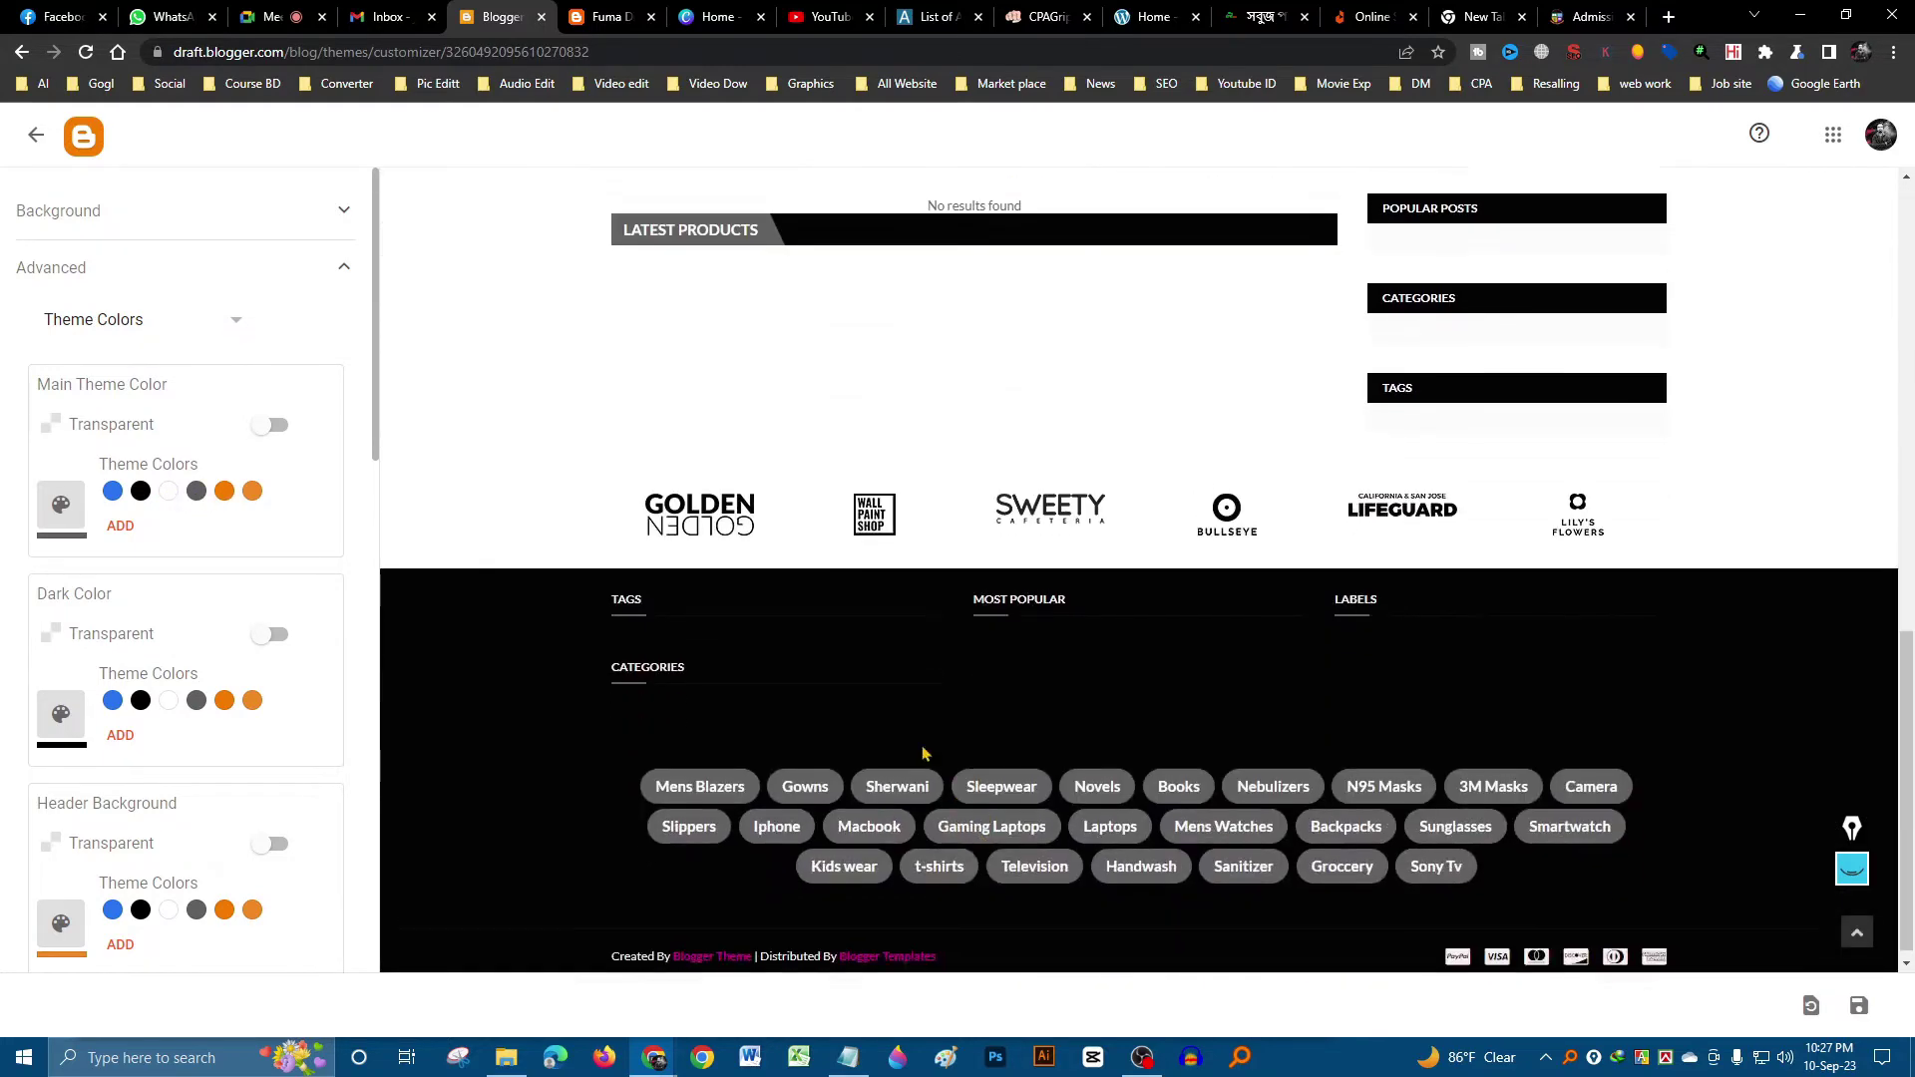
pyautogui.scroll(10, 928, 753)
pyautogui.scroll(-5, 920, 750)
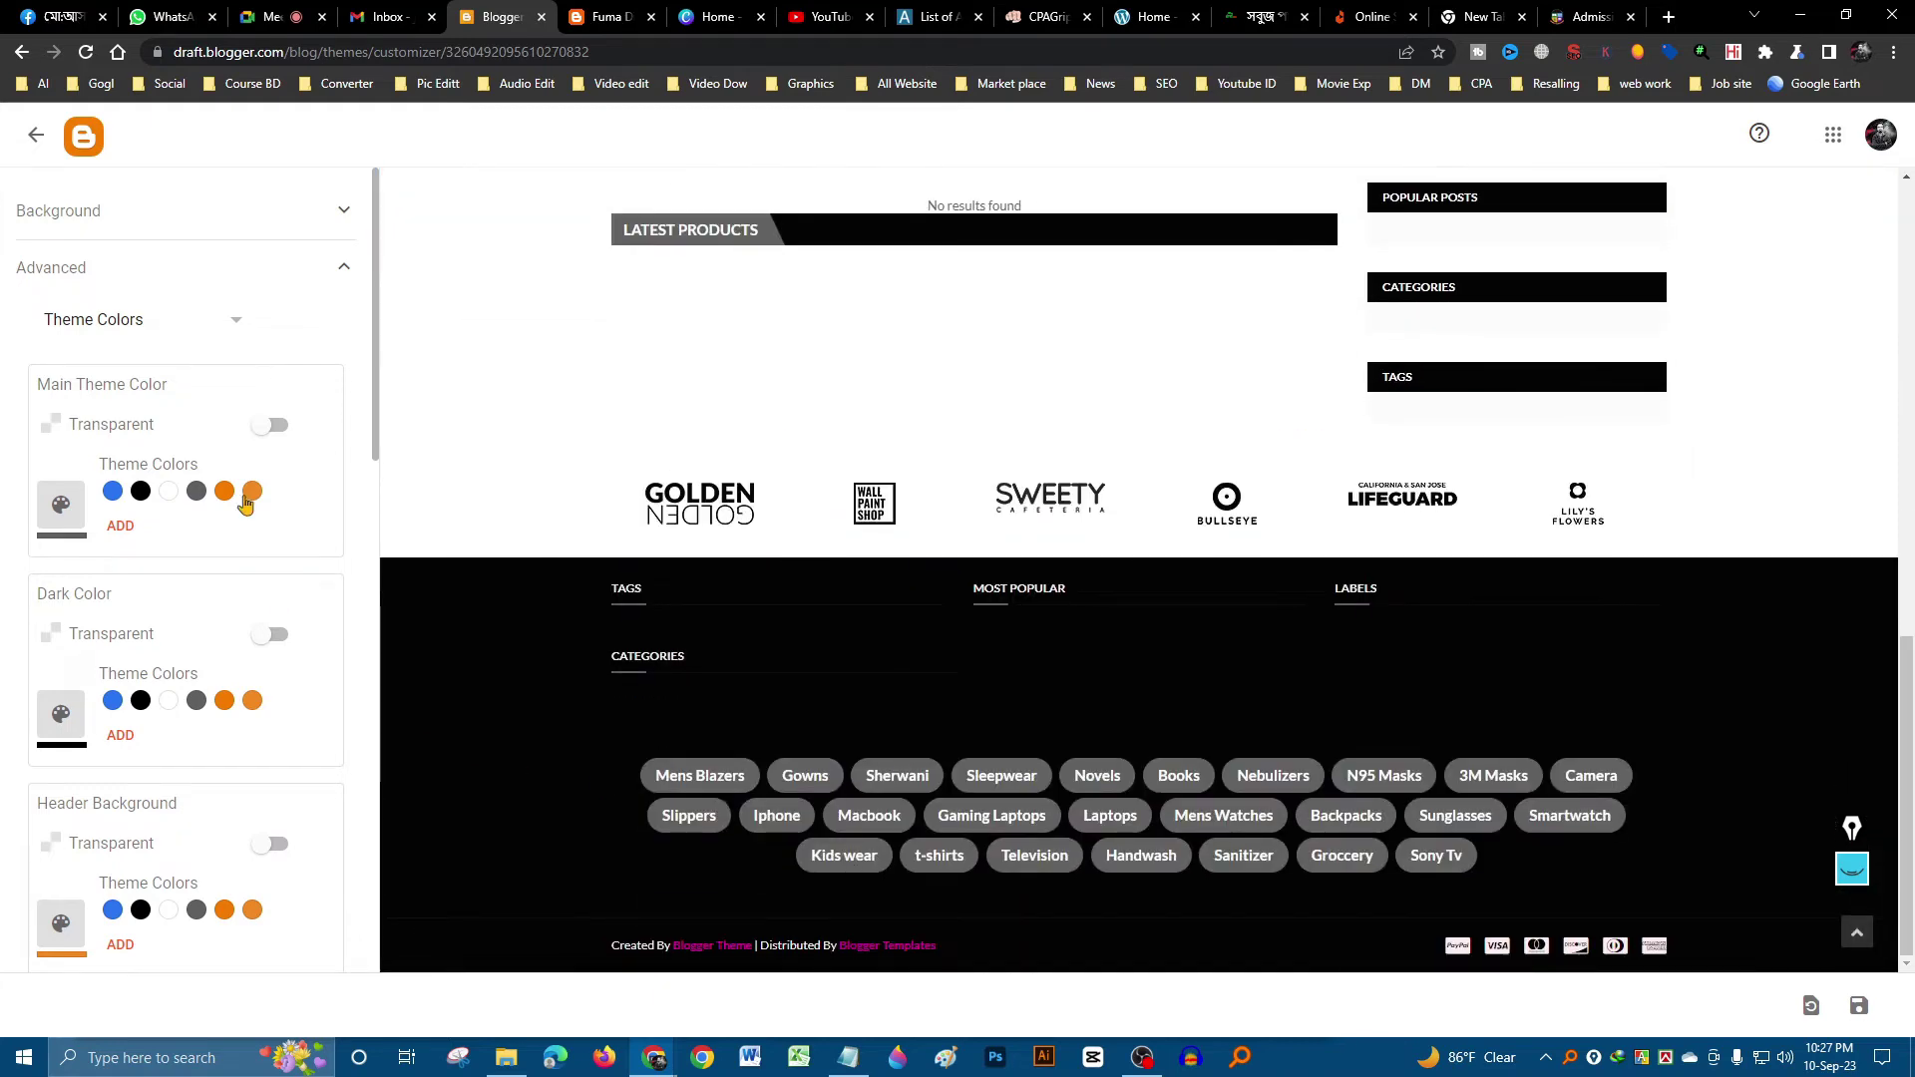
# - Try darker orange, black and gray as the Main Theme Color, and switch back to the lighter orange
pyautogui.click(250, 492)
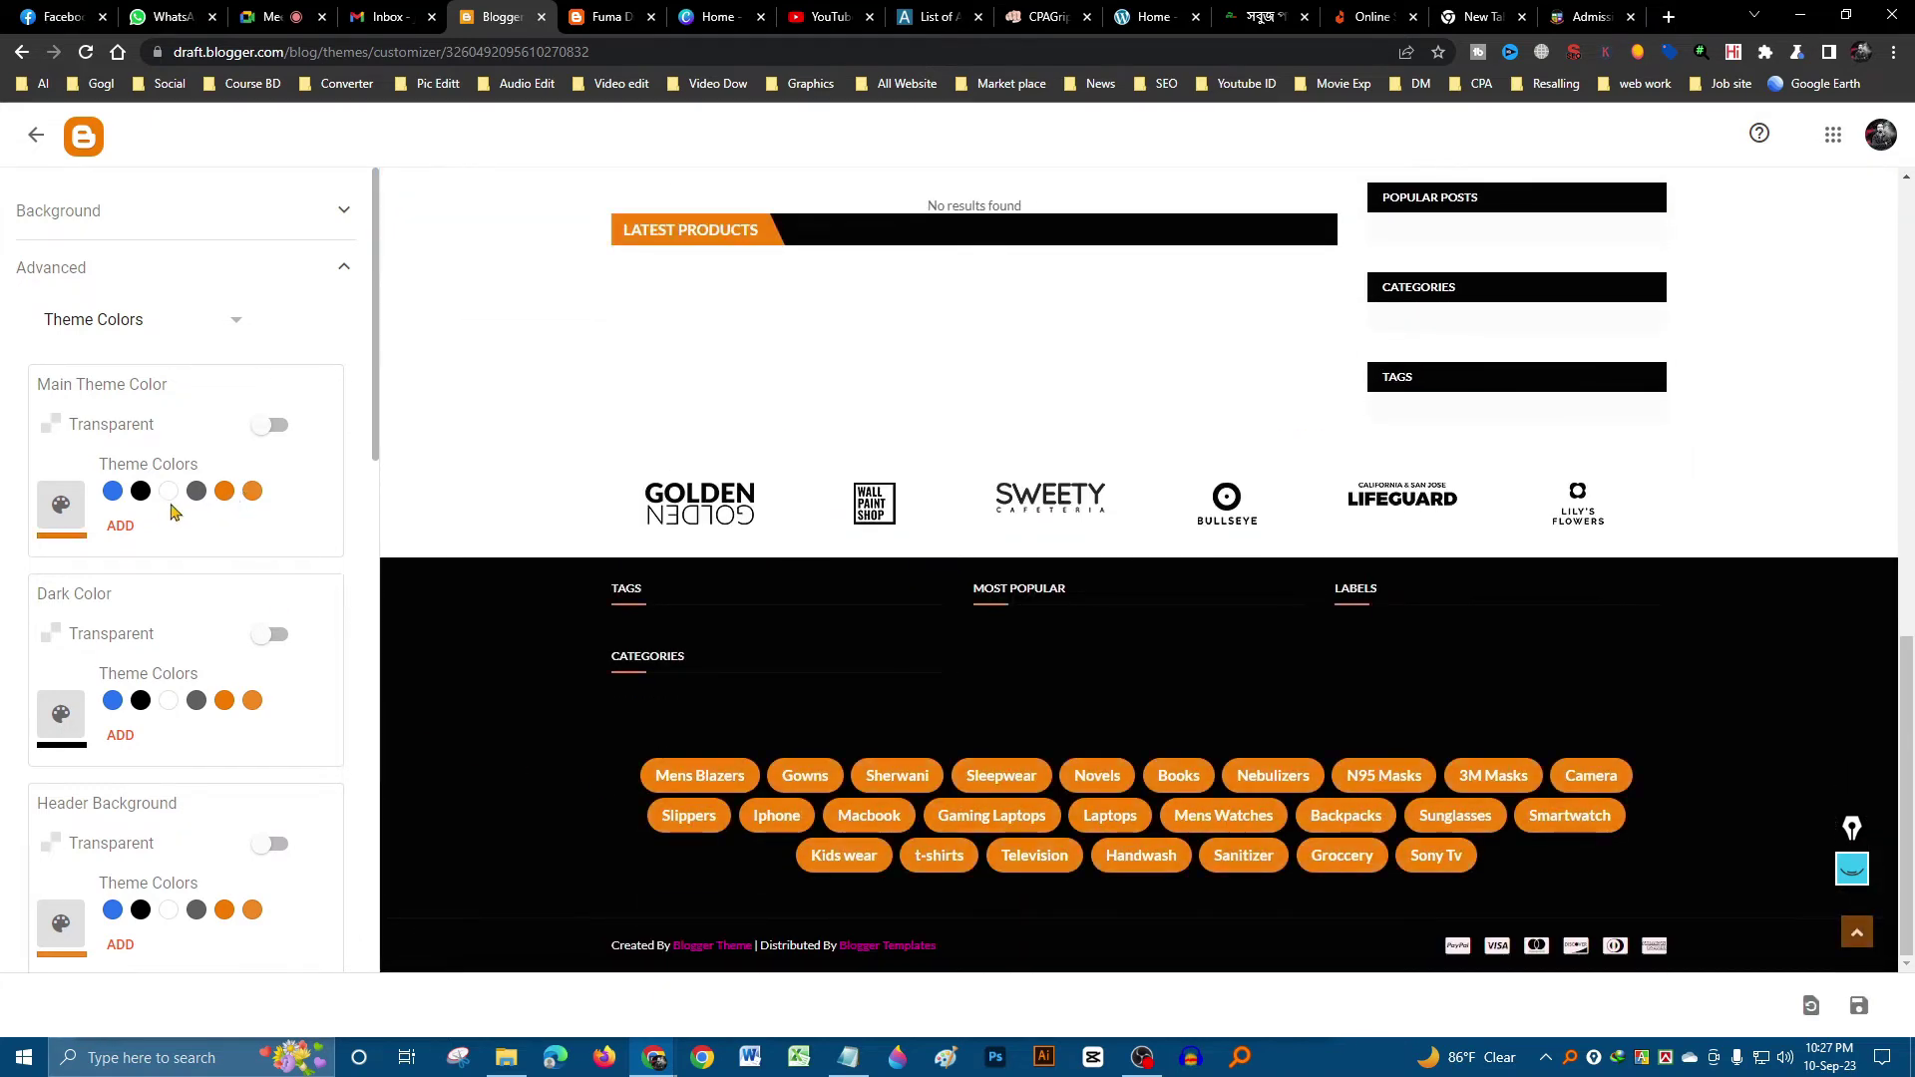
pyautogui.click(142, 494)
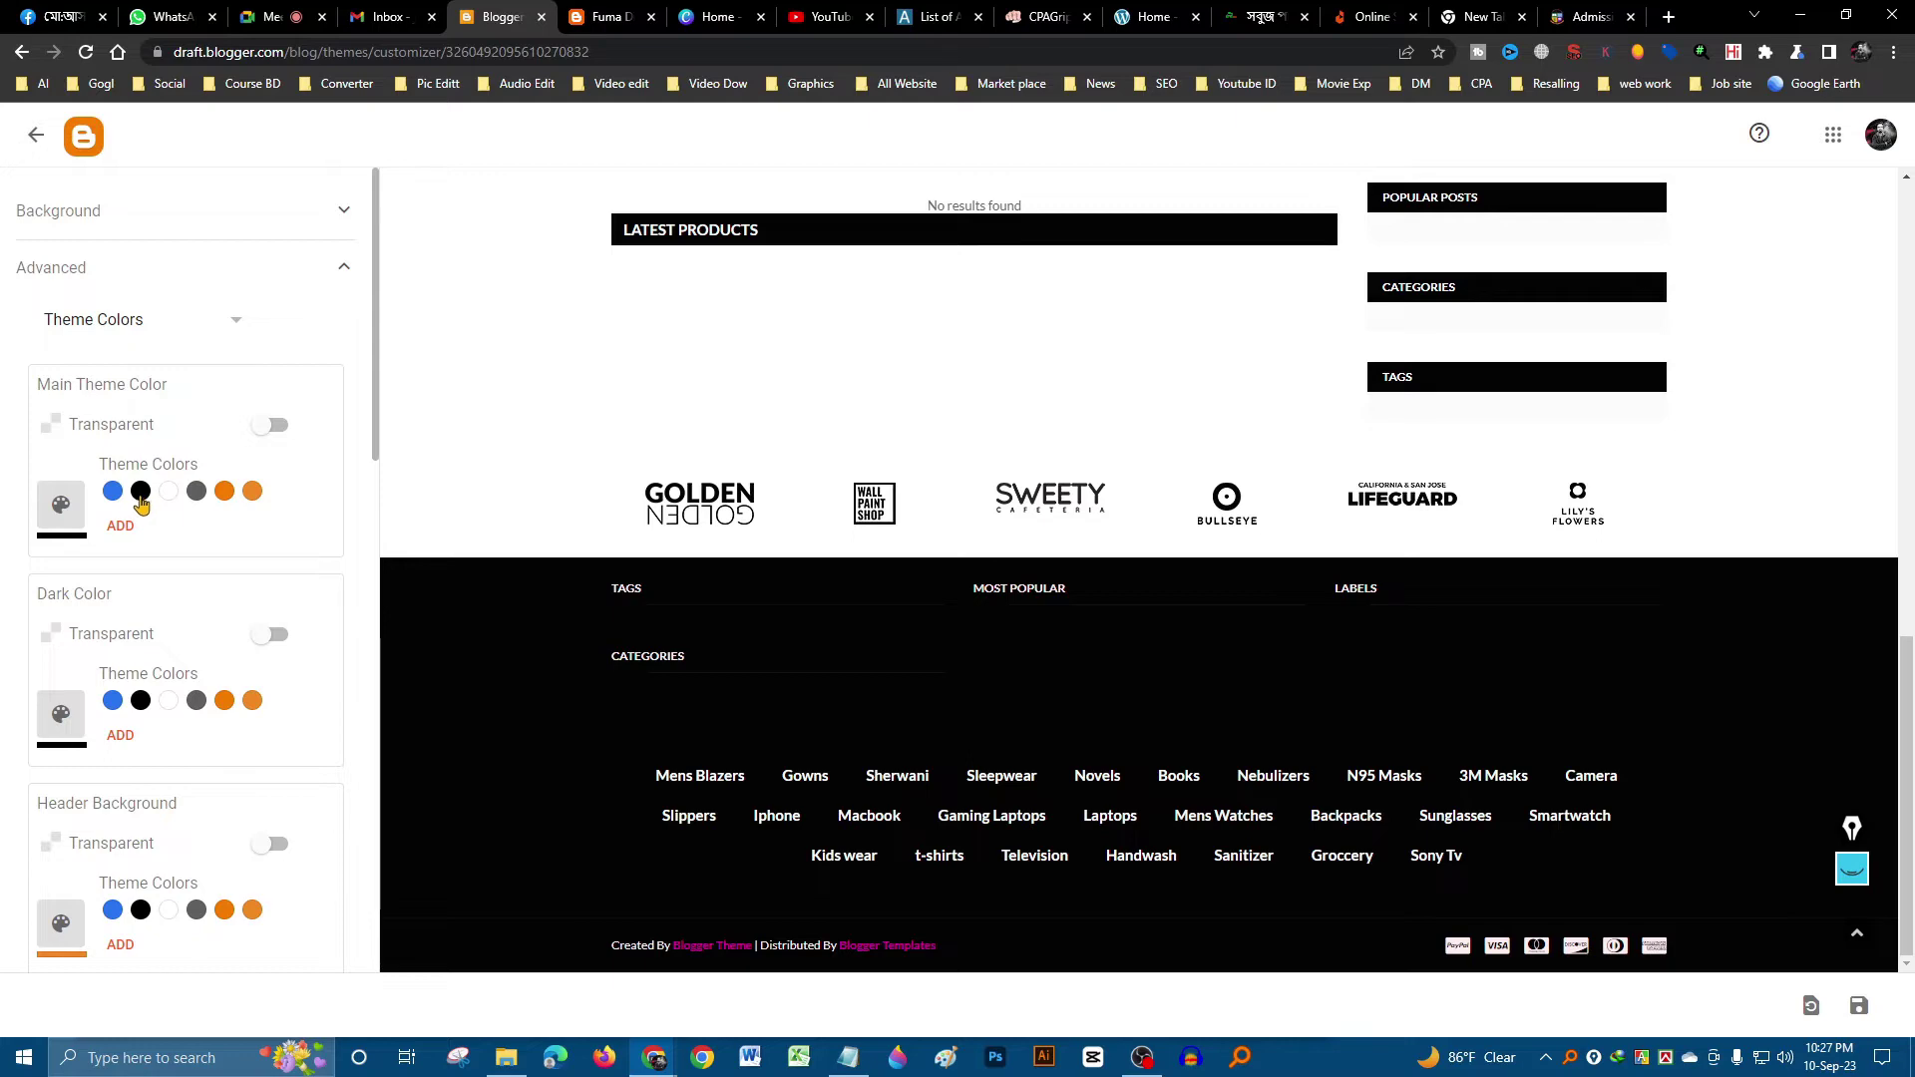
pyautogui.click(196, 493)
pyautogui.click(251, 493)
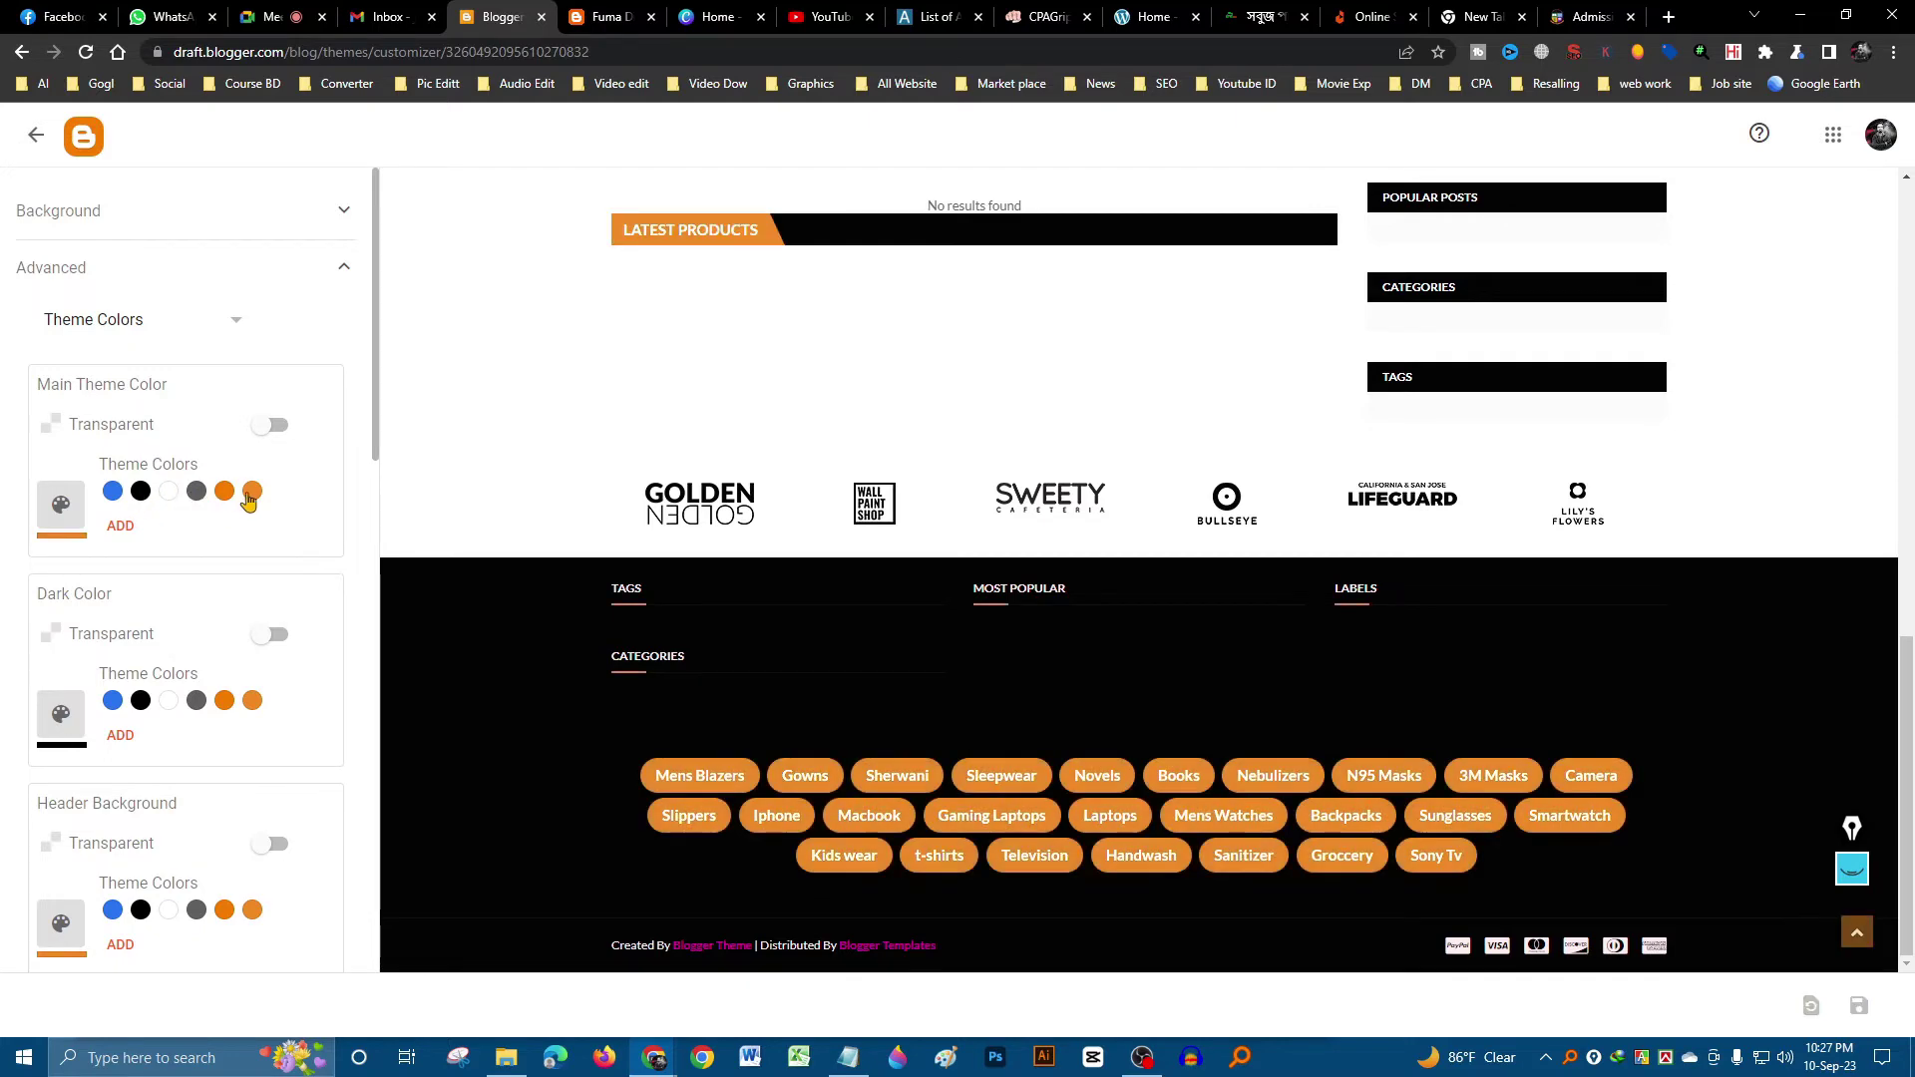
# - Try a custom dark blue as the Main Theme Color, and set it to the darker orange swatch instead
pyautogui.click(61, 505)
pyautogui.click(975, 582)
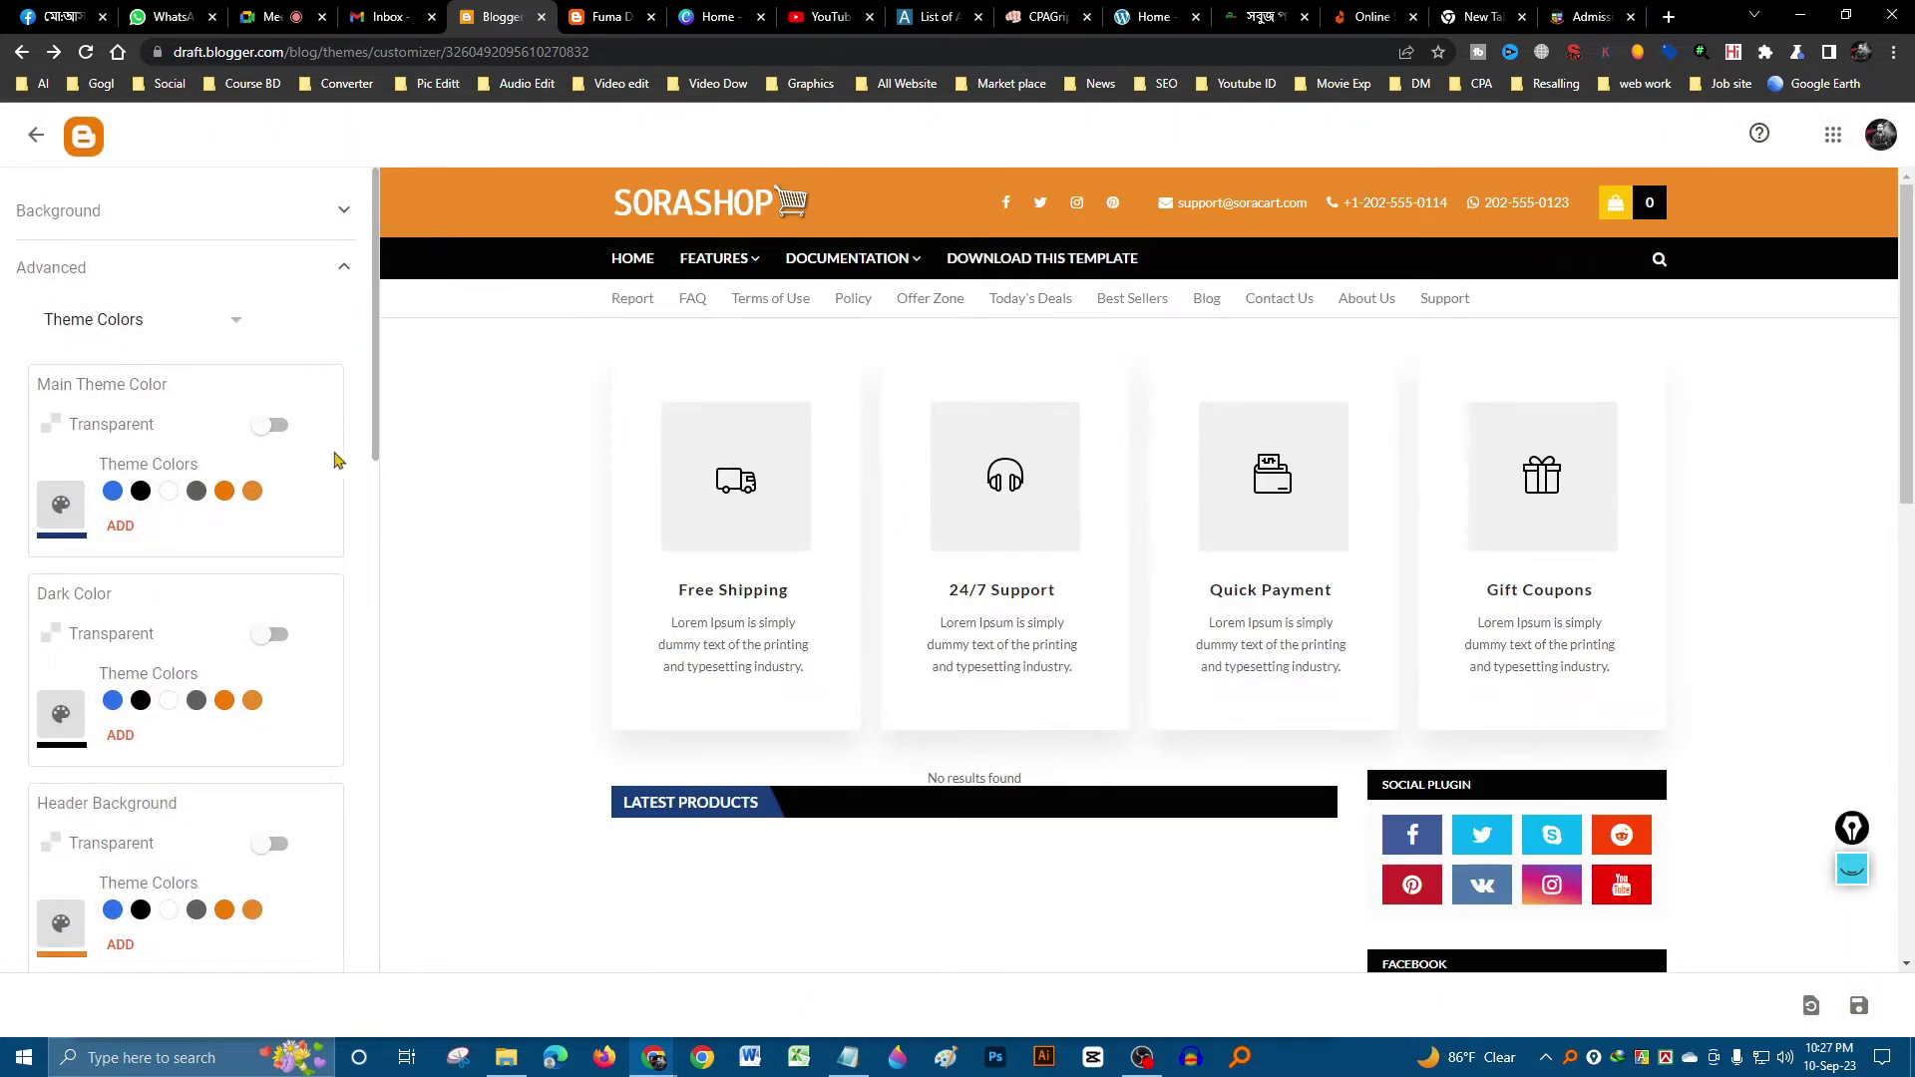
pyautogui.click(224, 491)
pyautogui.scroll(-5, 1090, 697)
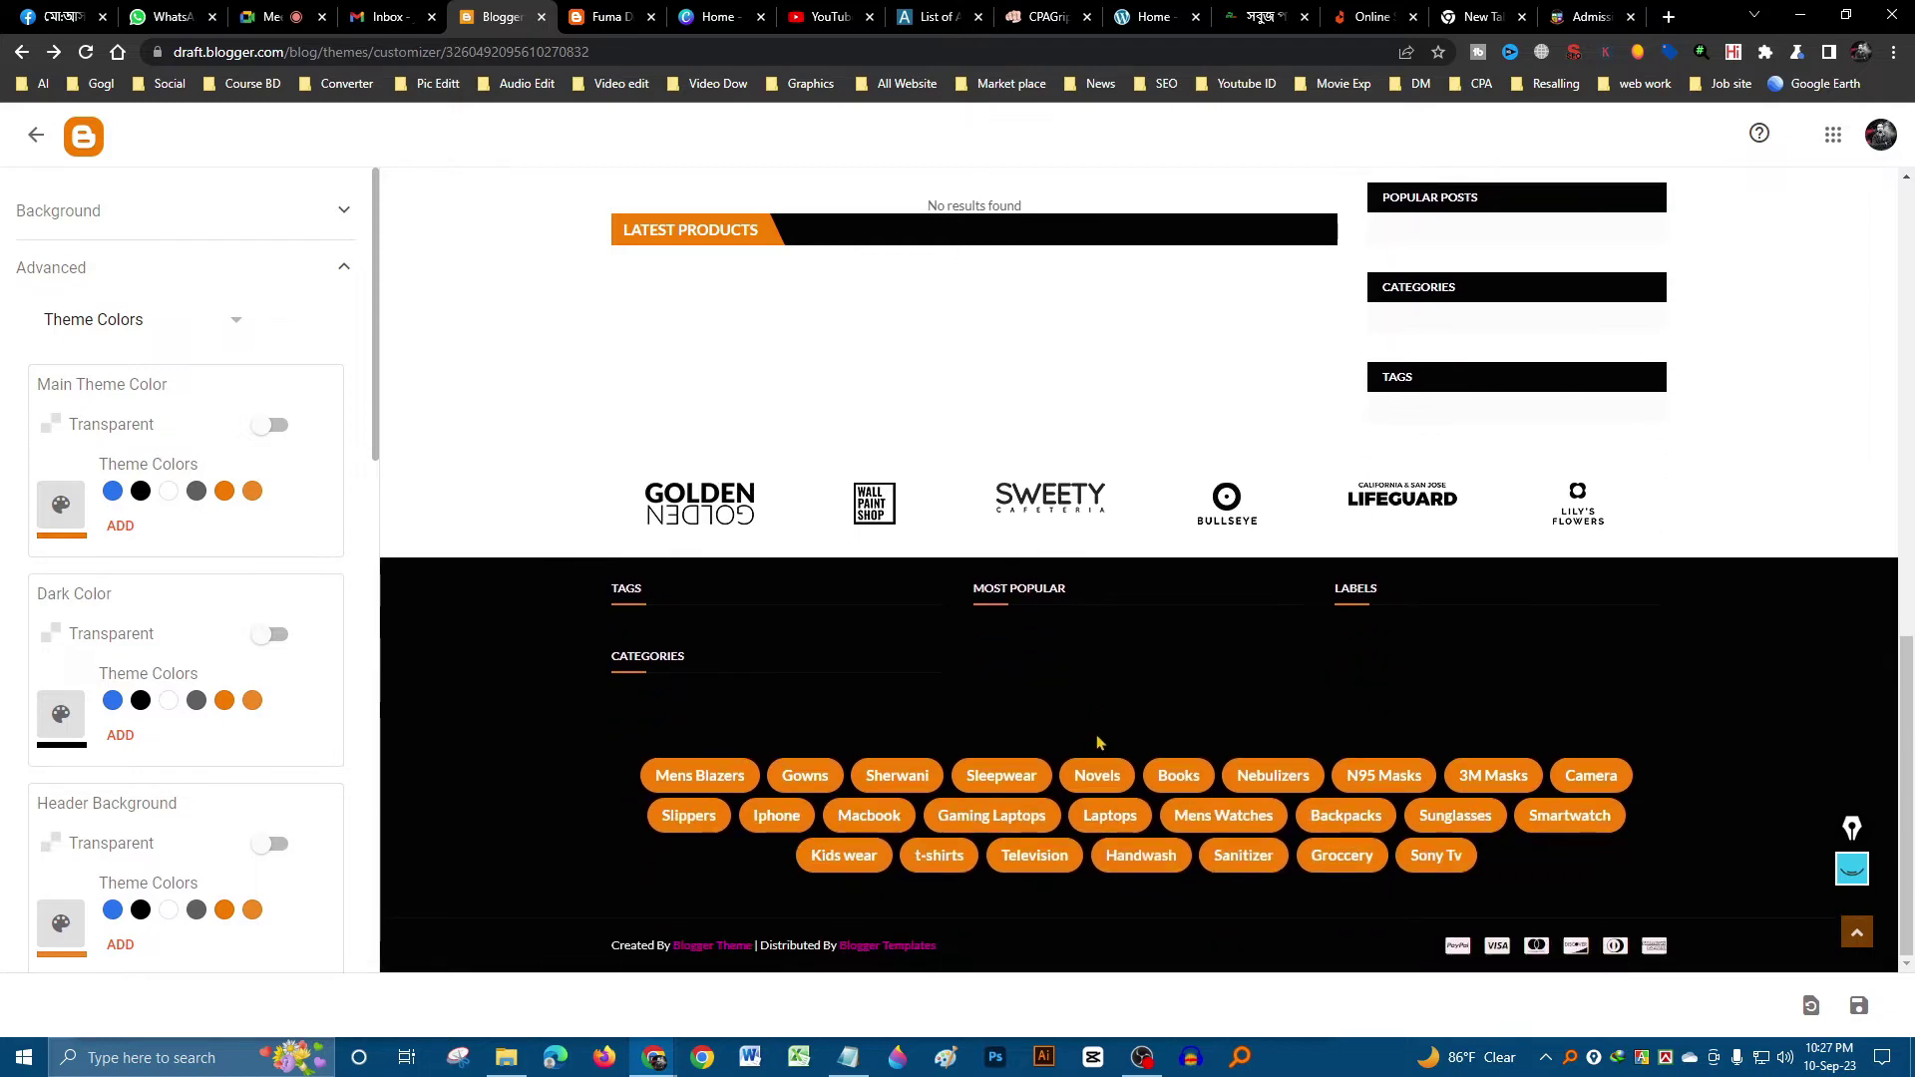
# - Examine the Dark Color, header and menu color settings against the matching areas of the shop preview
pyautogui.scroll(-3, 78, 423)
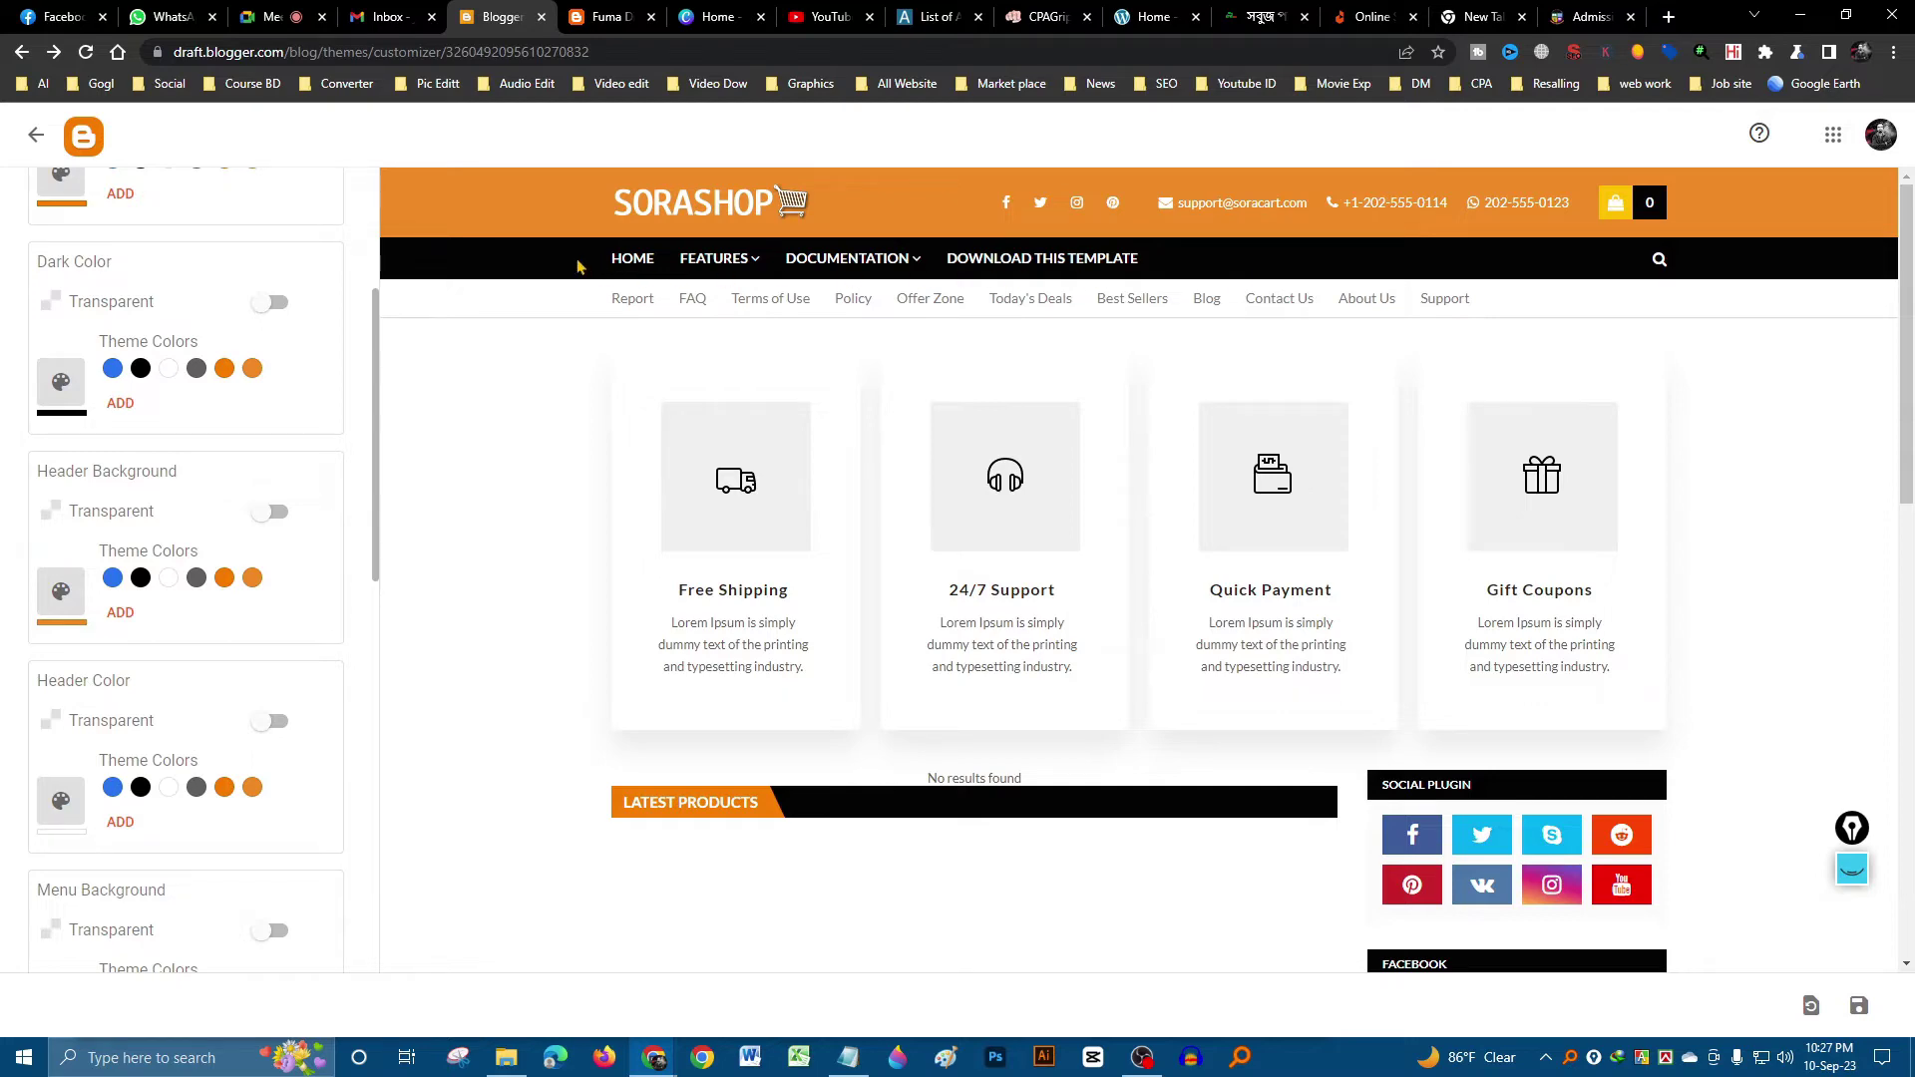
pyautogui.scroll(-5, 1261, 588)
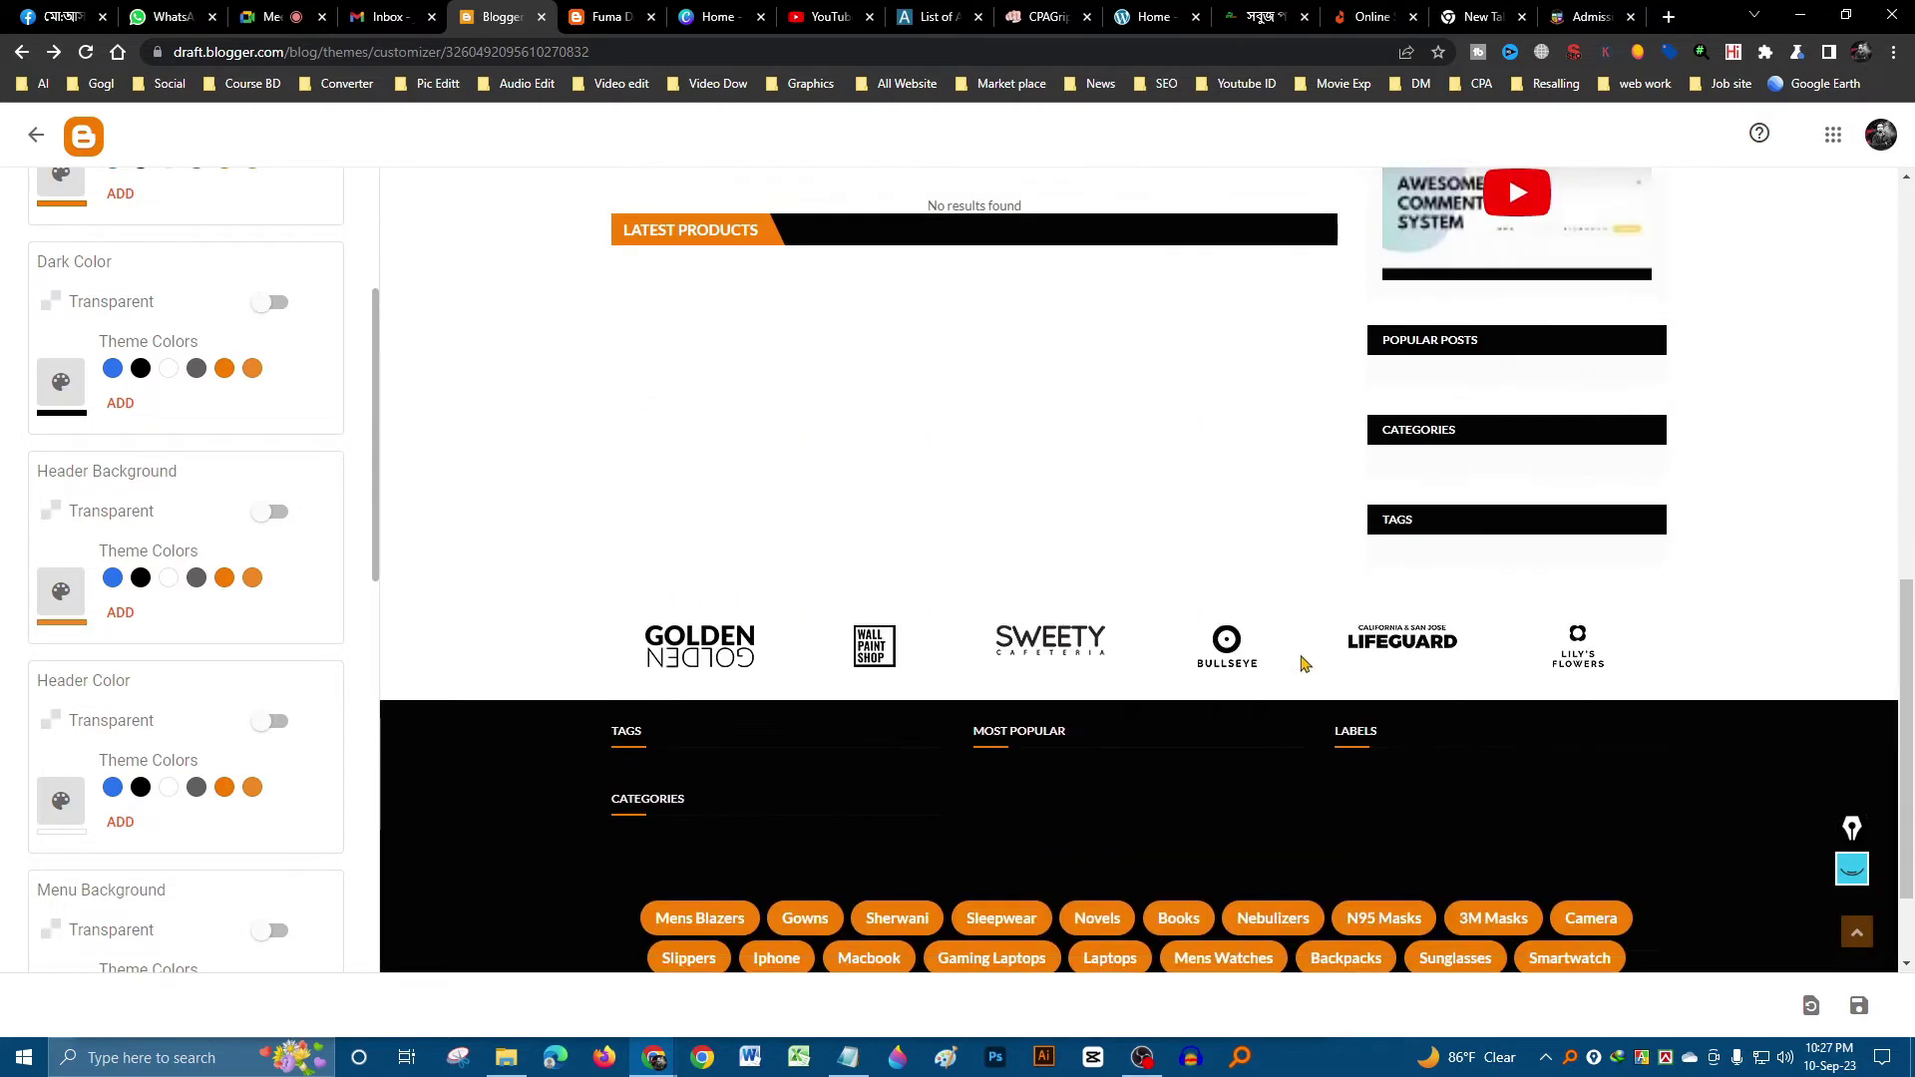
pyautogui.scroll(3, 1304, 662)
pyautogui.scroll(3, 393, 387)
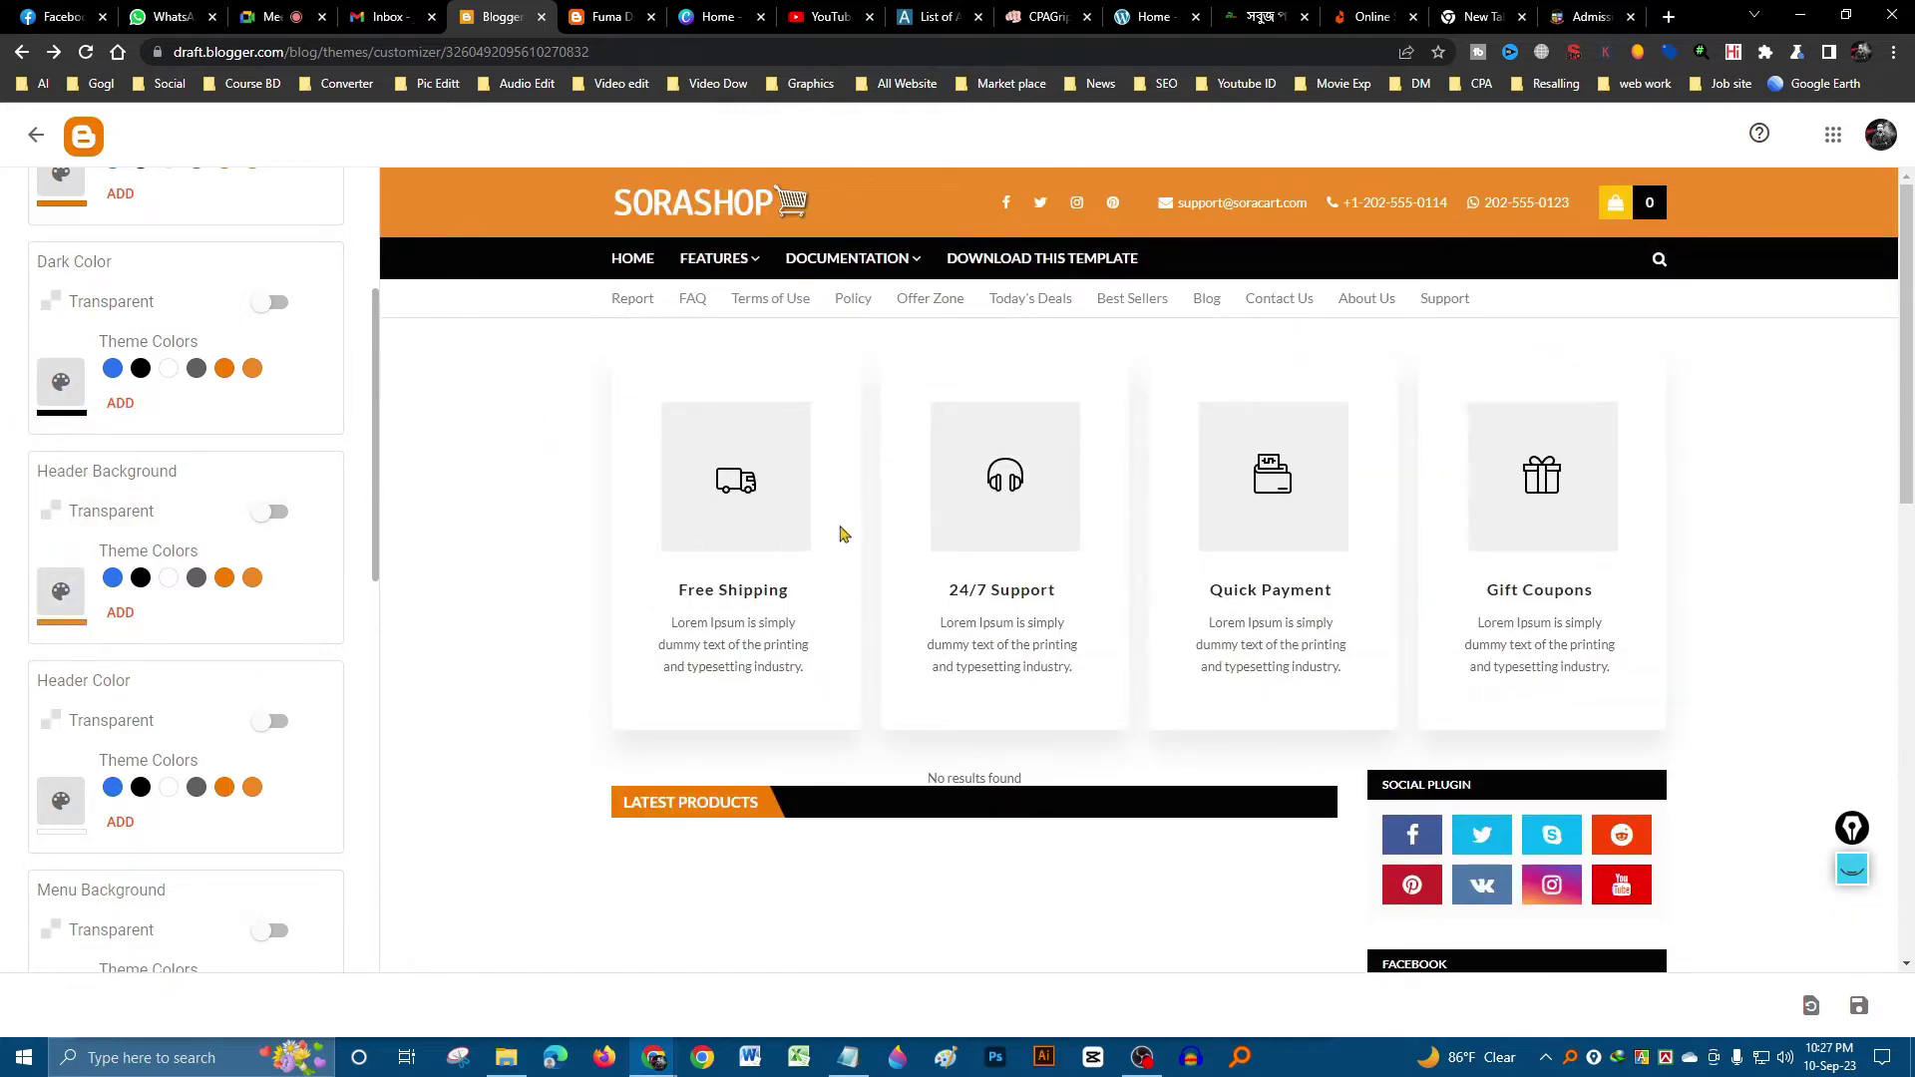
pyautogui.scroll(-2, 257, 574)
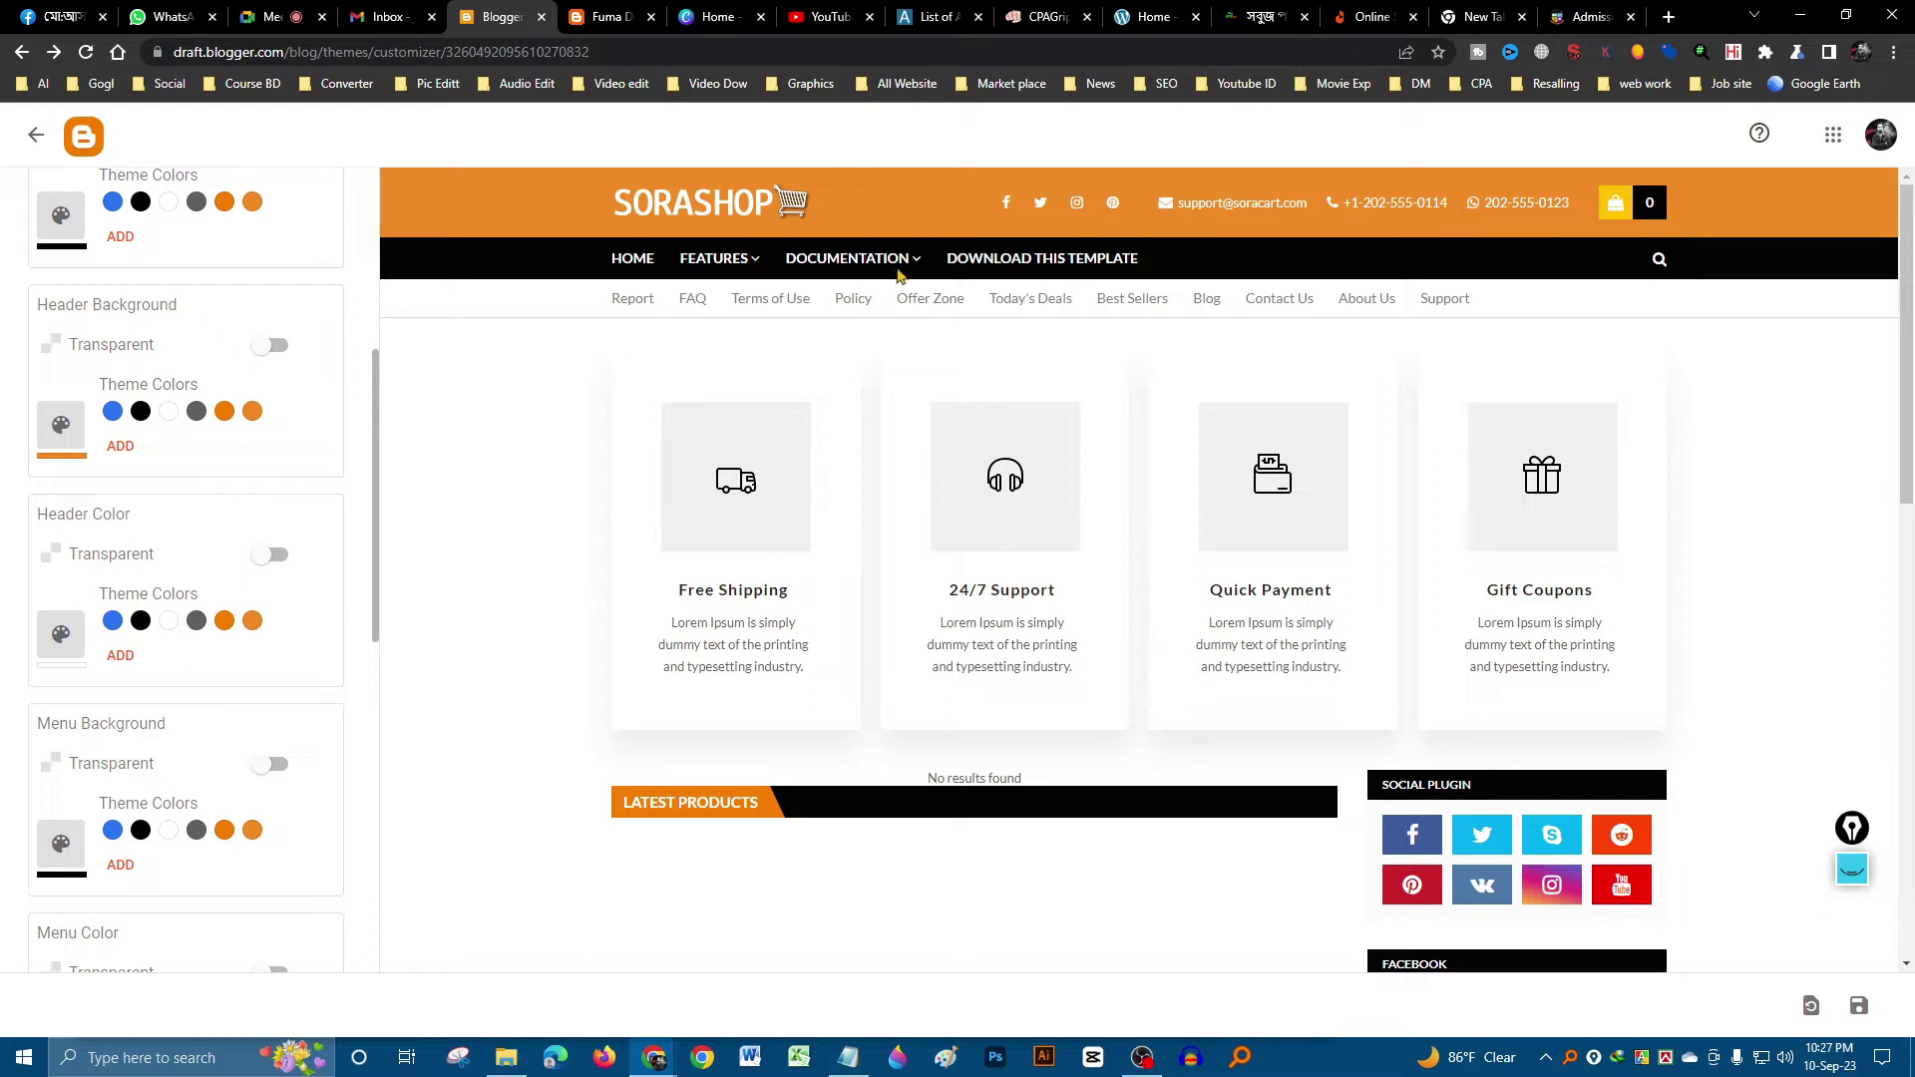
# - Compare the live shop's header and Features menu with the Header Background setting in the theme customizer
pyautogui.click(623, 10)
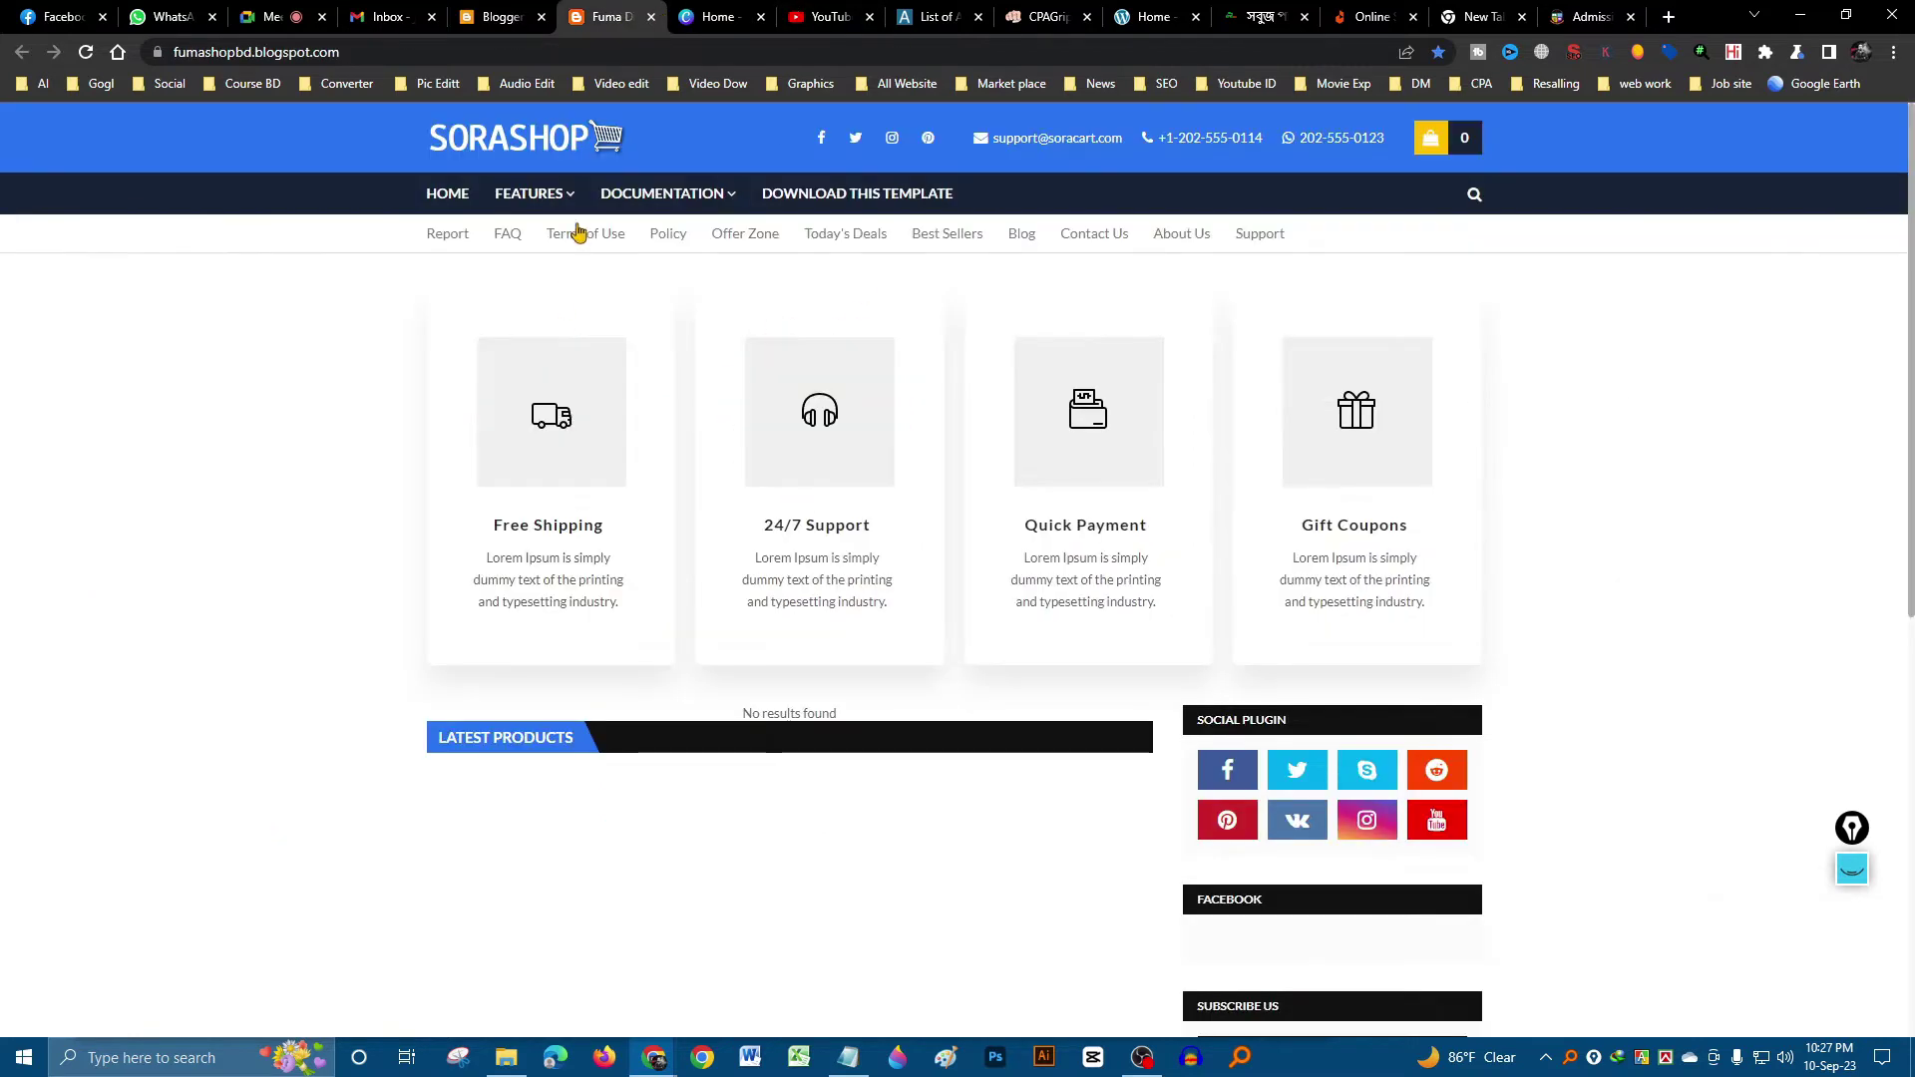
pyautogui.moveTo(560, 201)
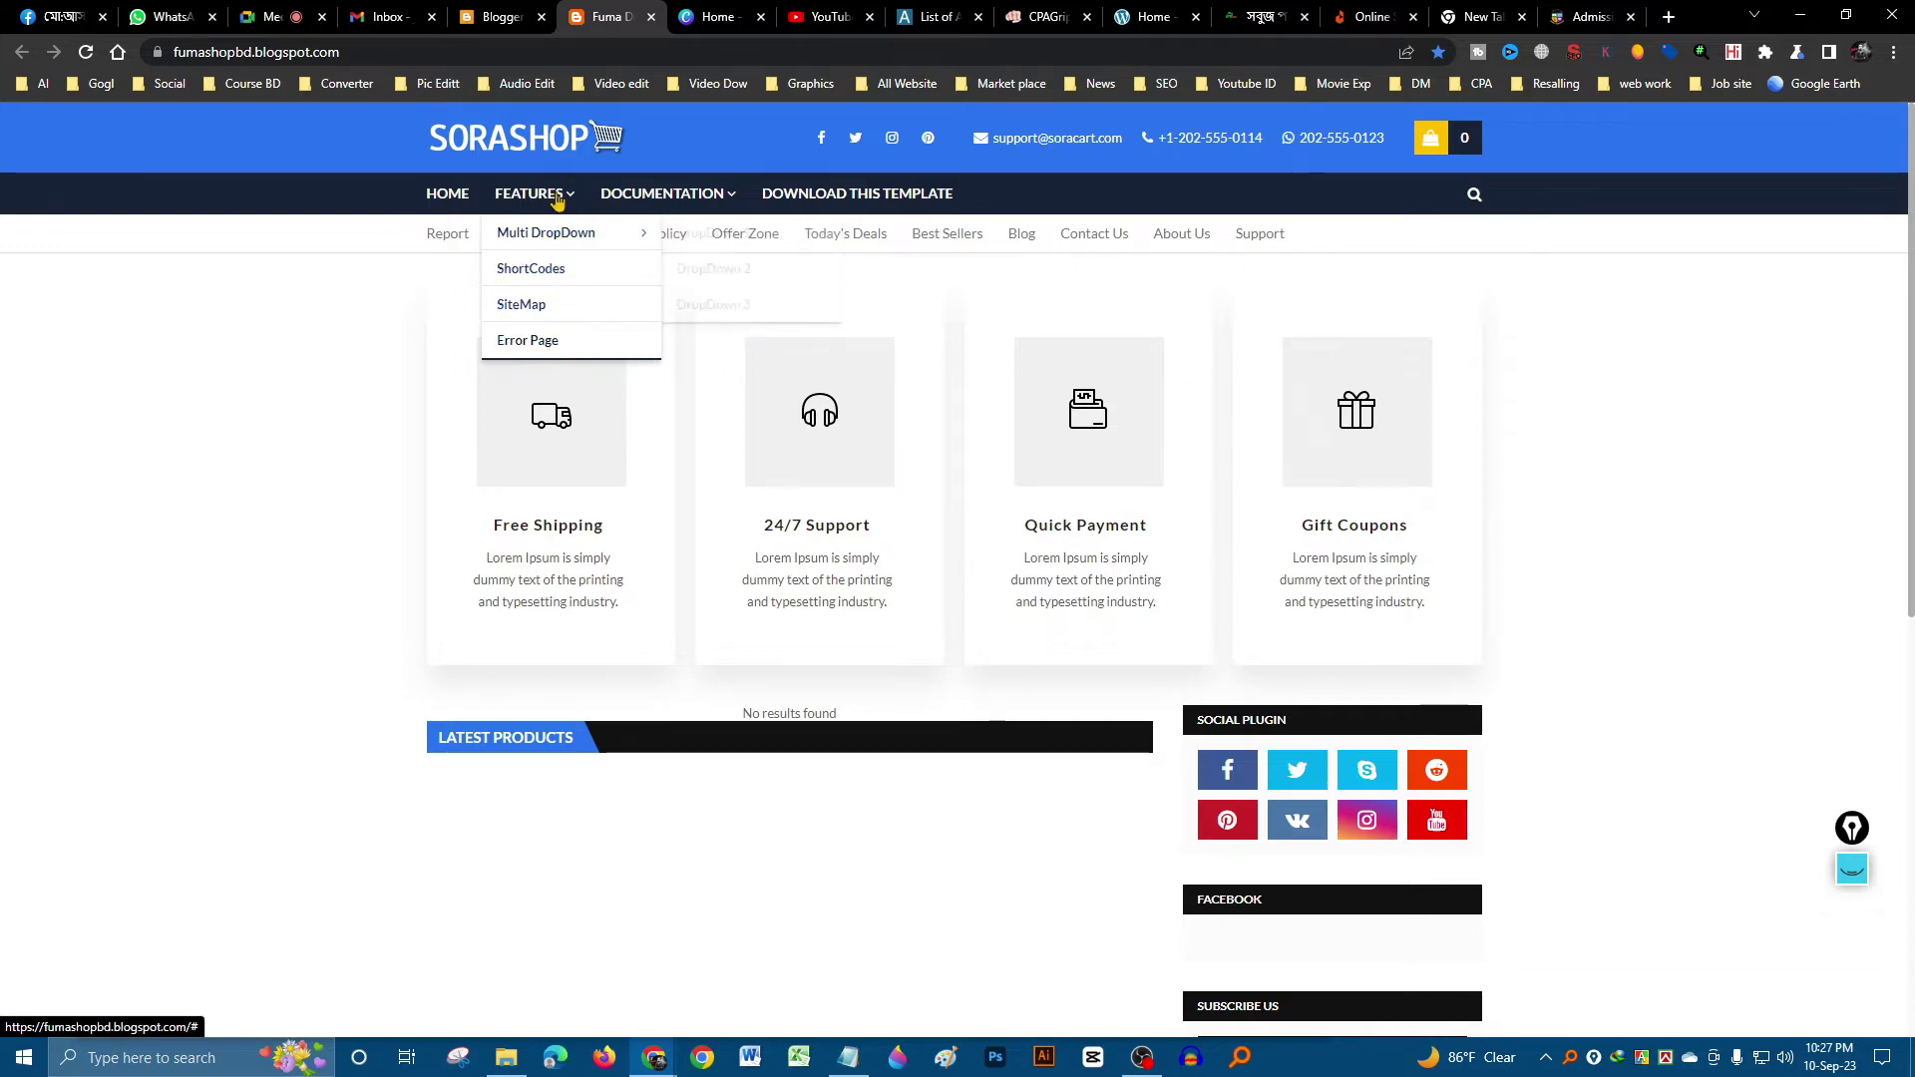
pyautogui.click(511, 12)
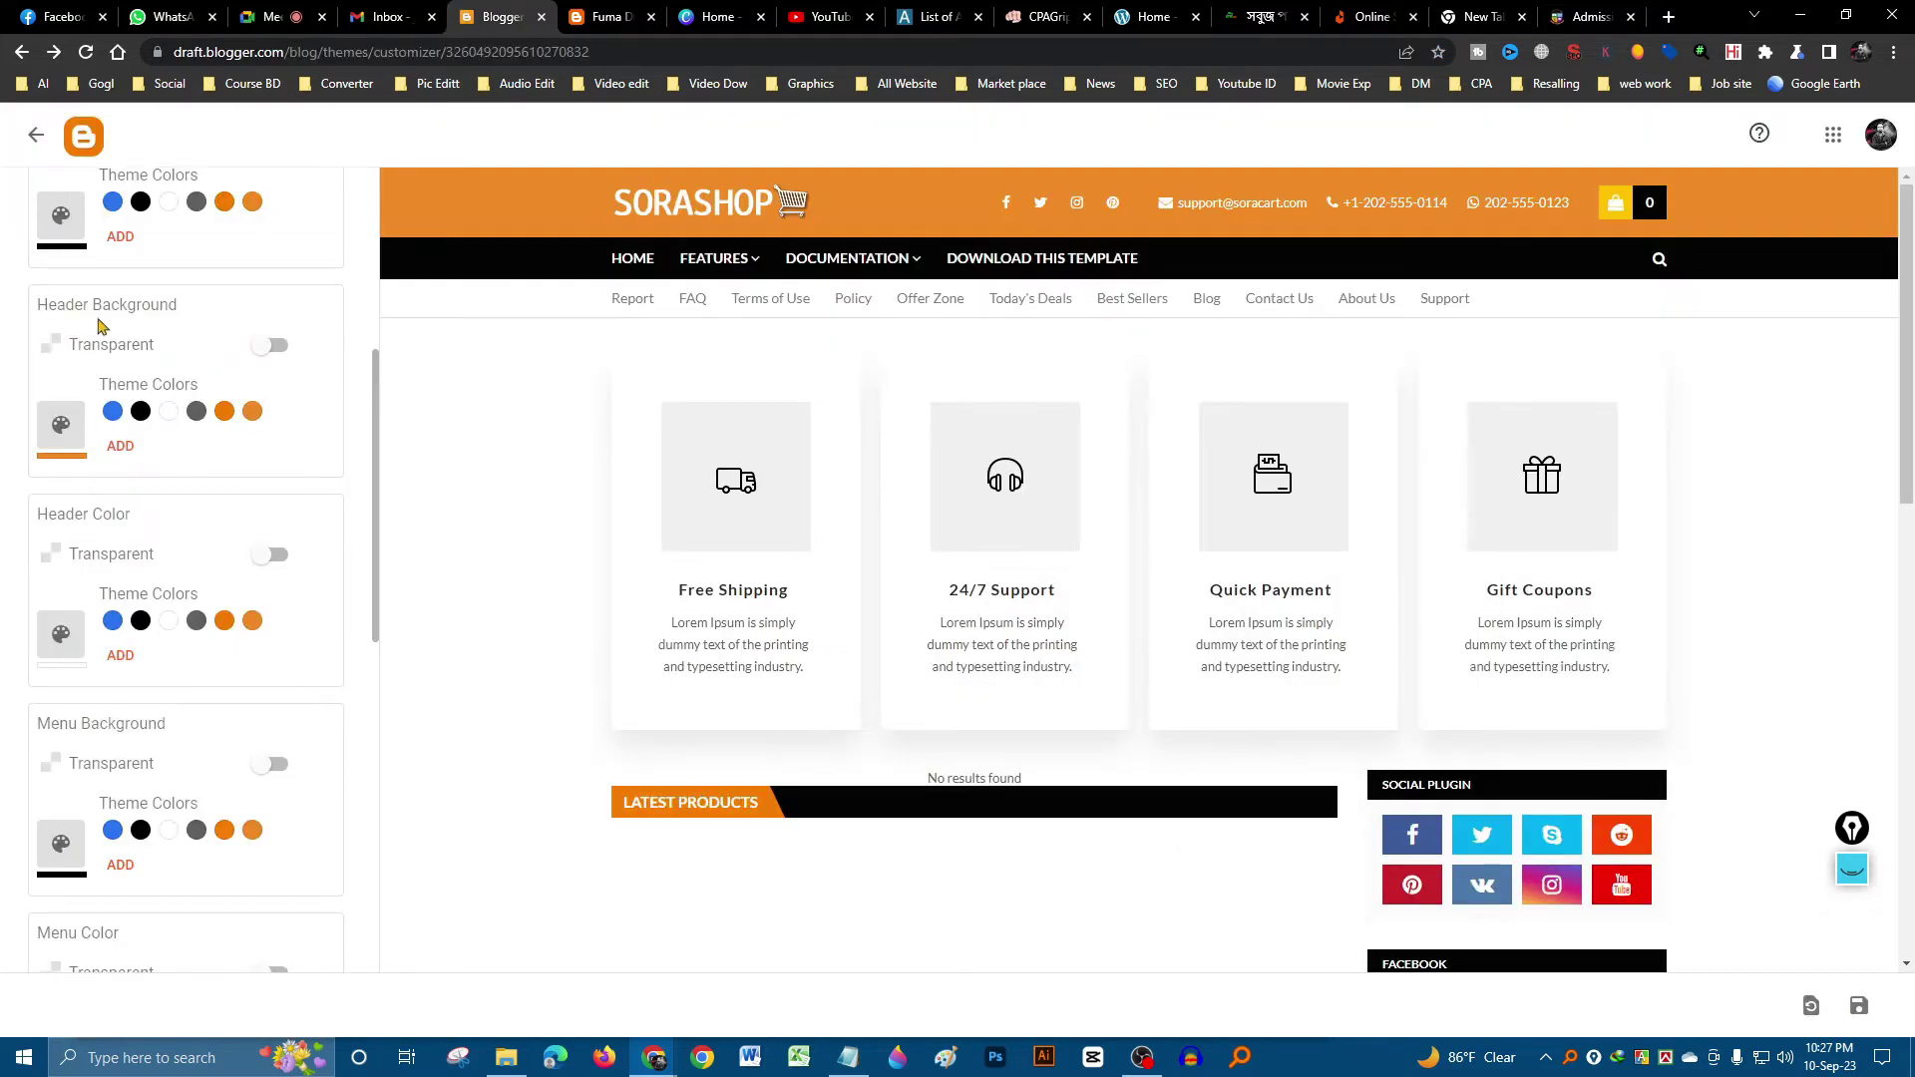
pyautogui.click(604, 16)
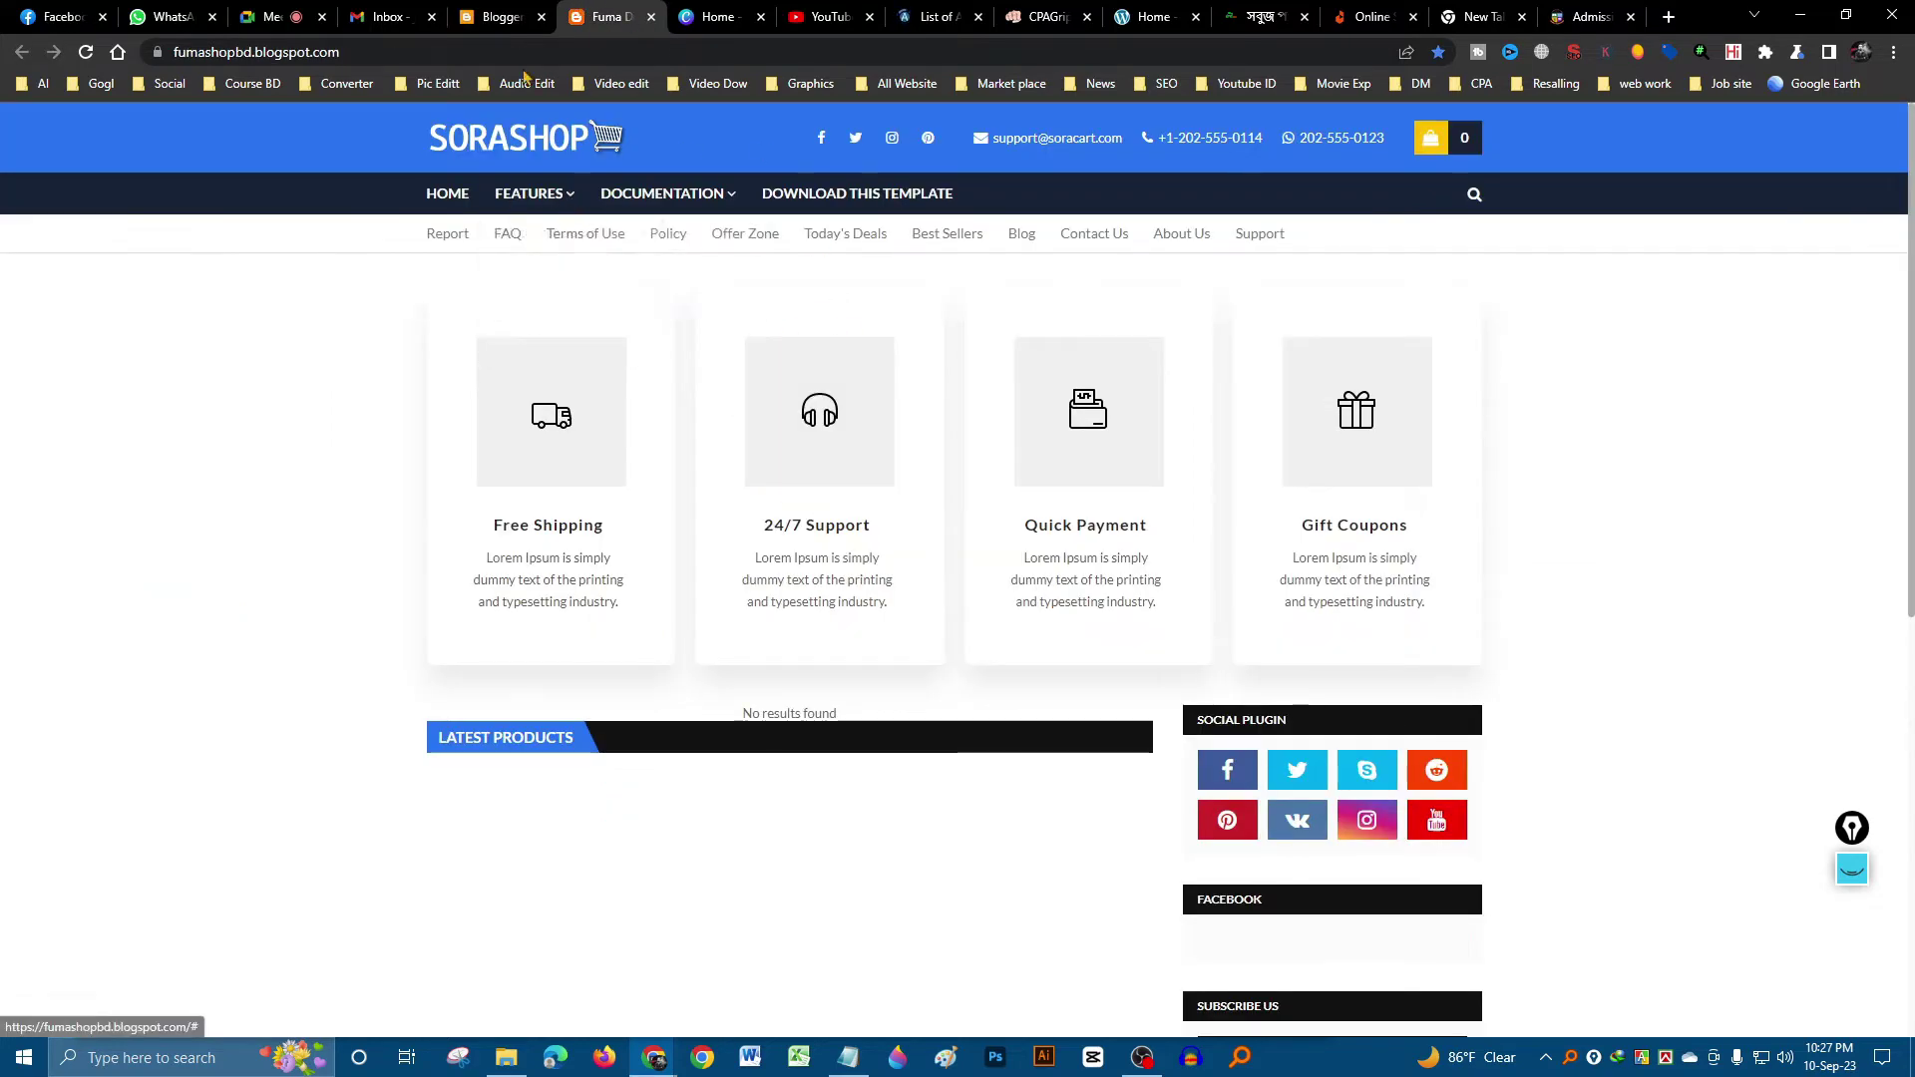
pyautogui.click(499, 16)
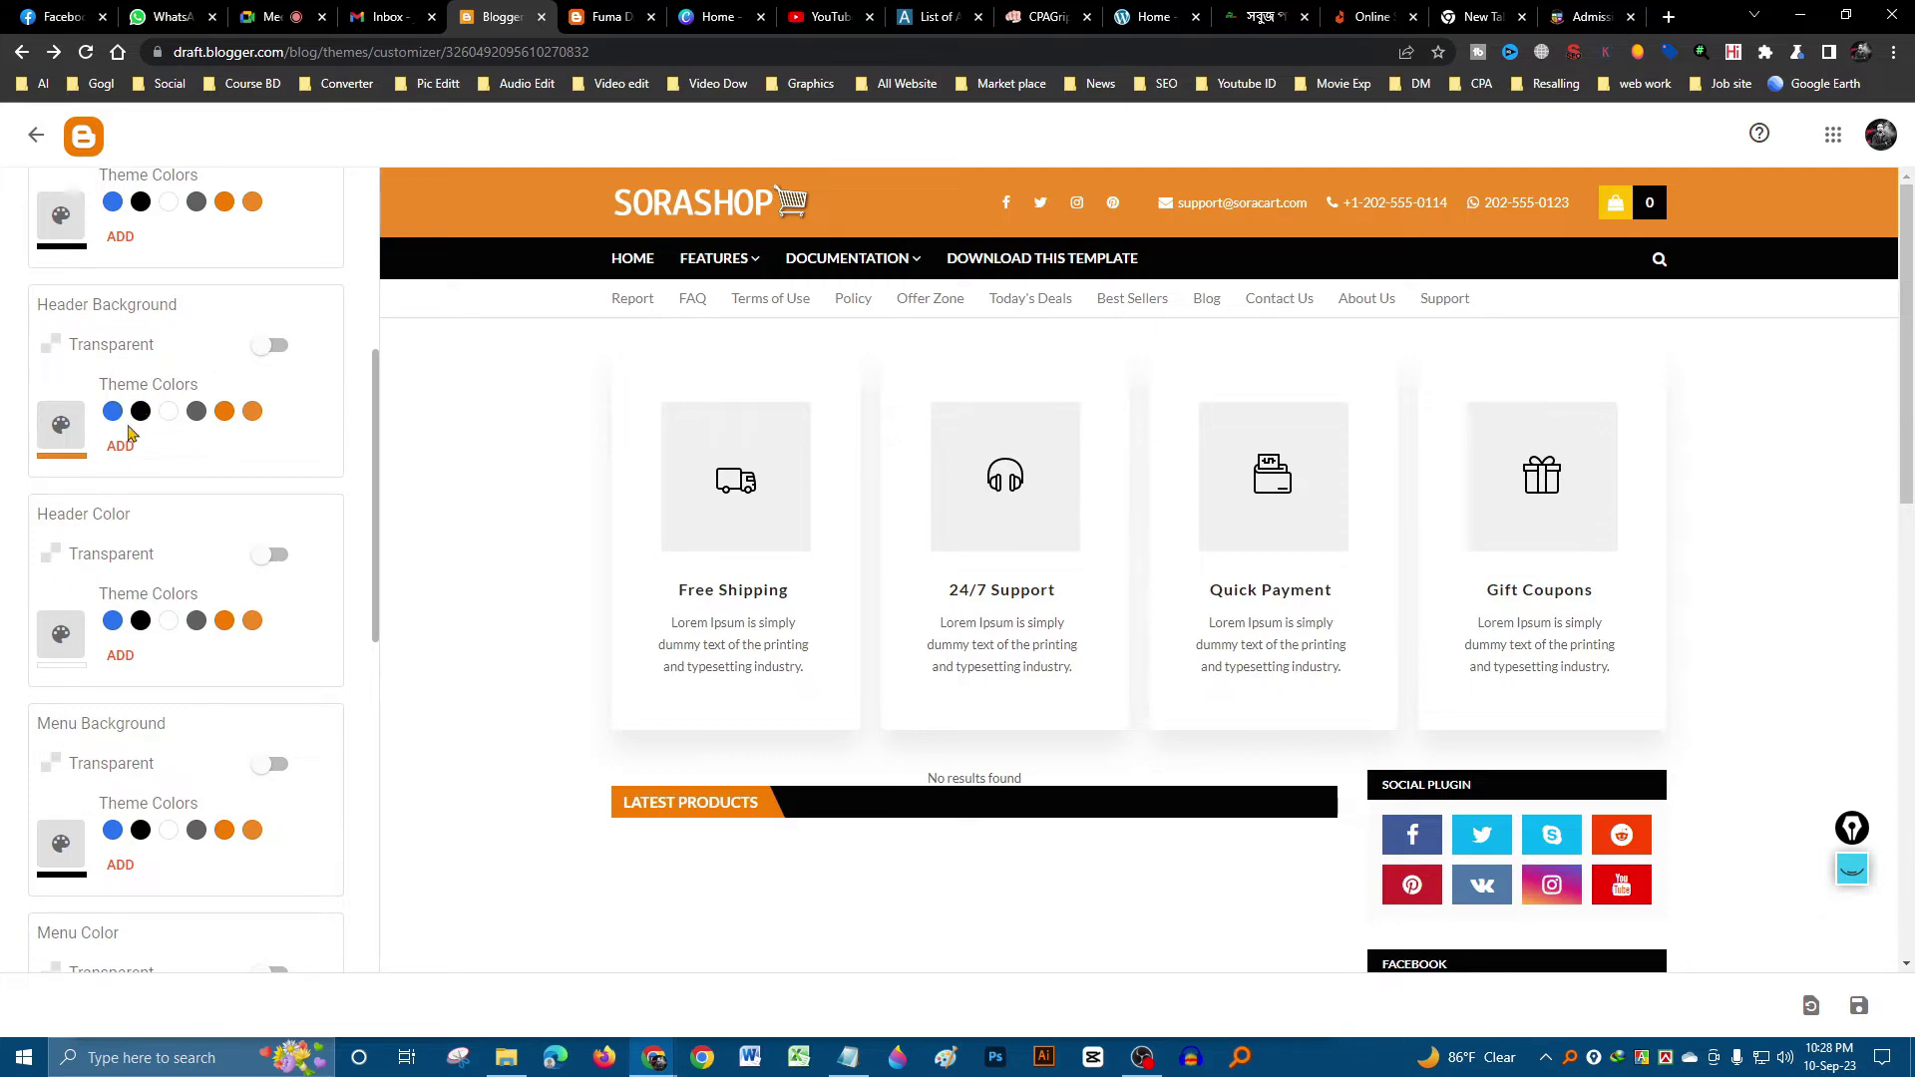
# - Try black as the Header Background, and set it to the darker orange swatch instead
pyautogui.scroll(-4, 1047, 385)
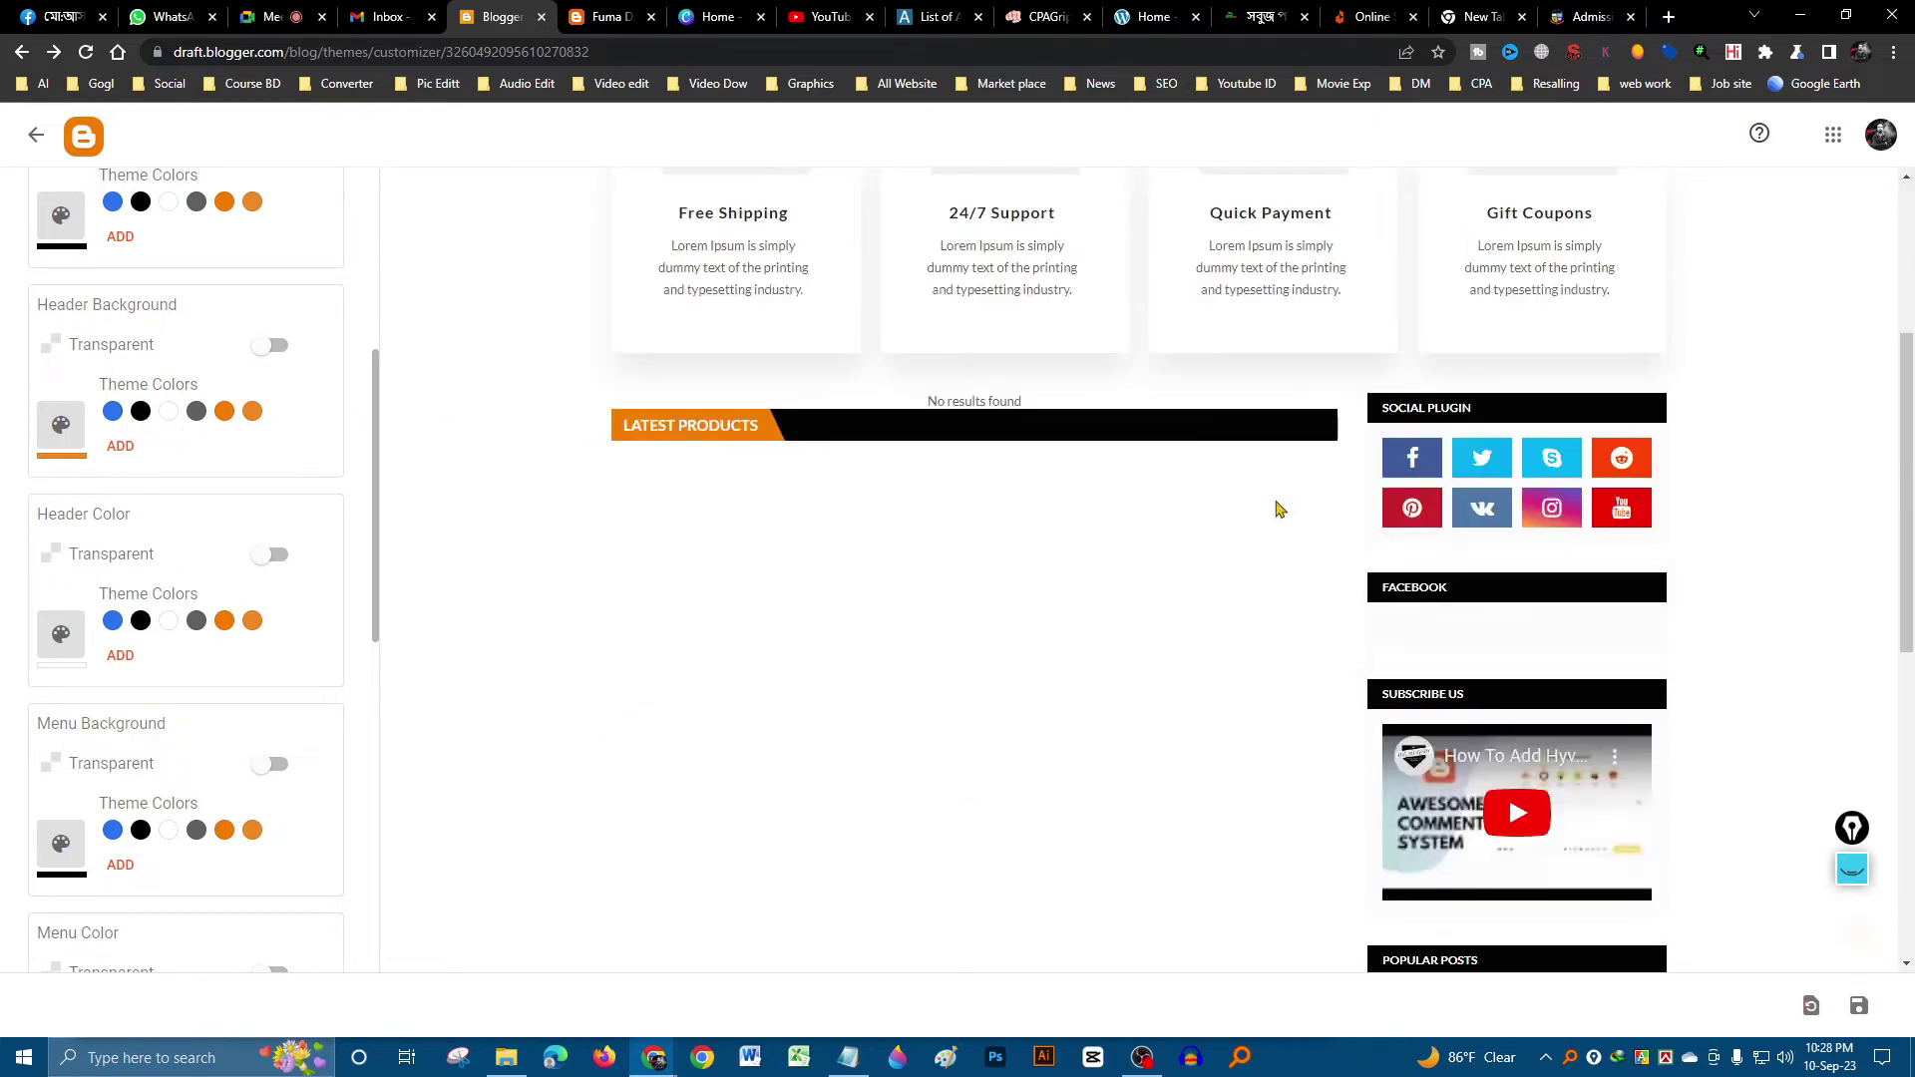
pyautogui.scroll(4, 1274, 505)
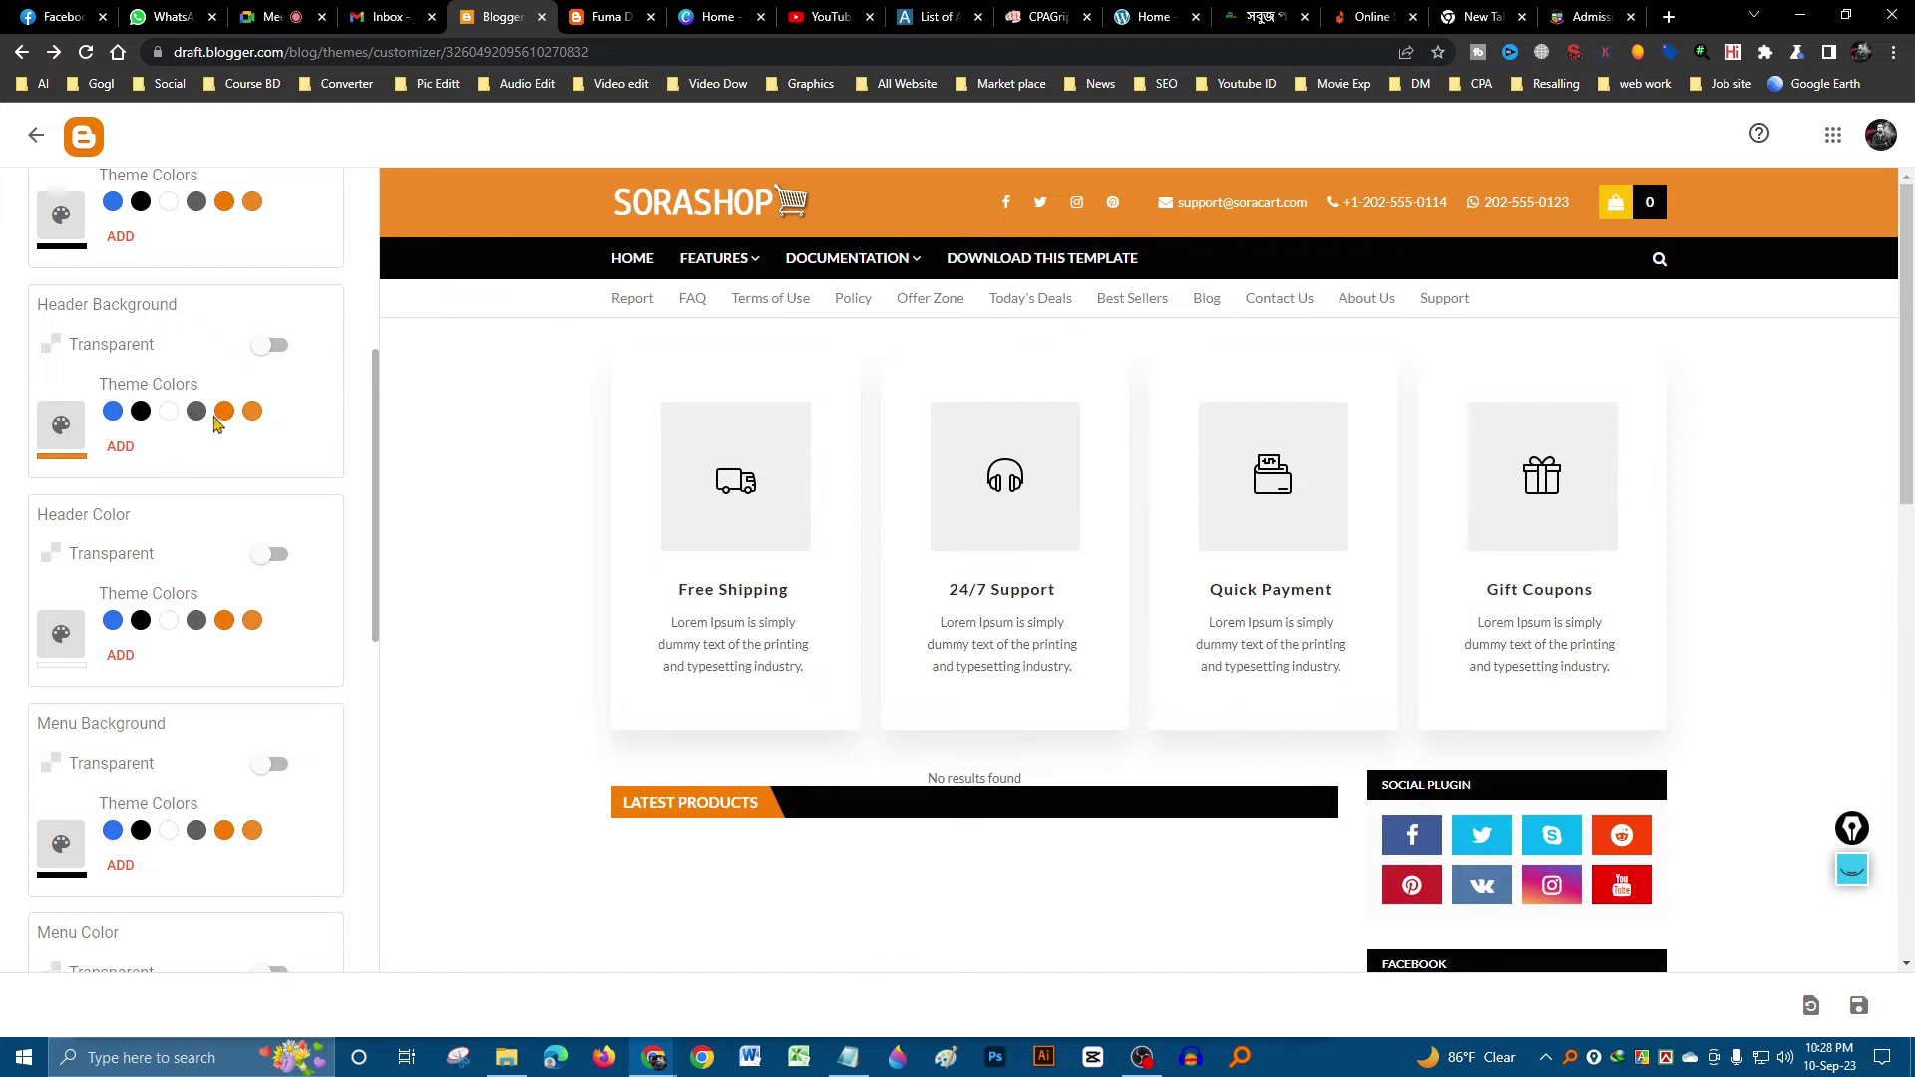
pyautogui.click(143, 419)
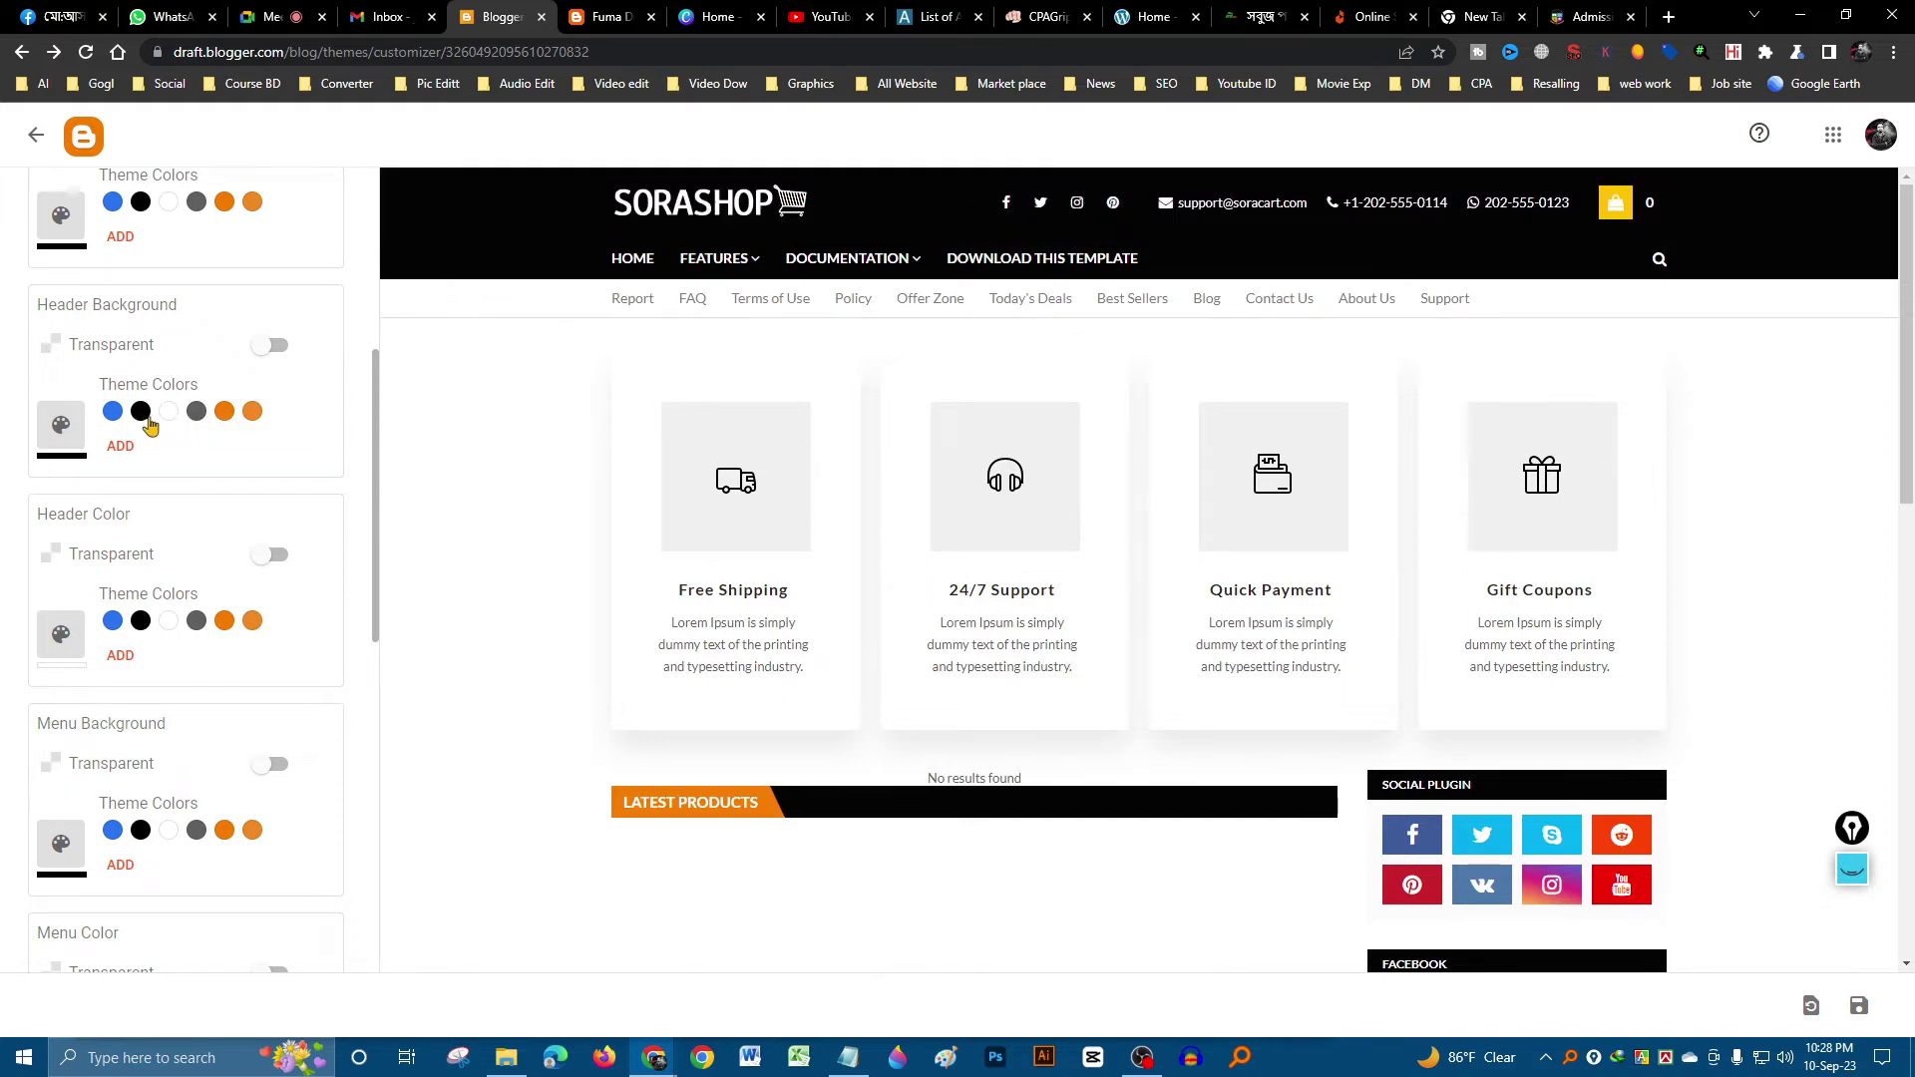
pyautogui.click(222, 413)
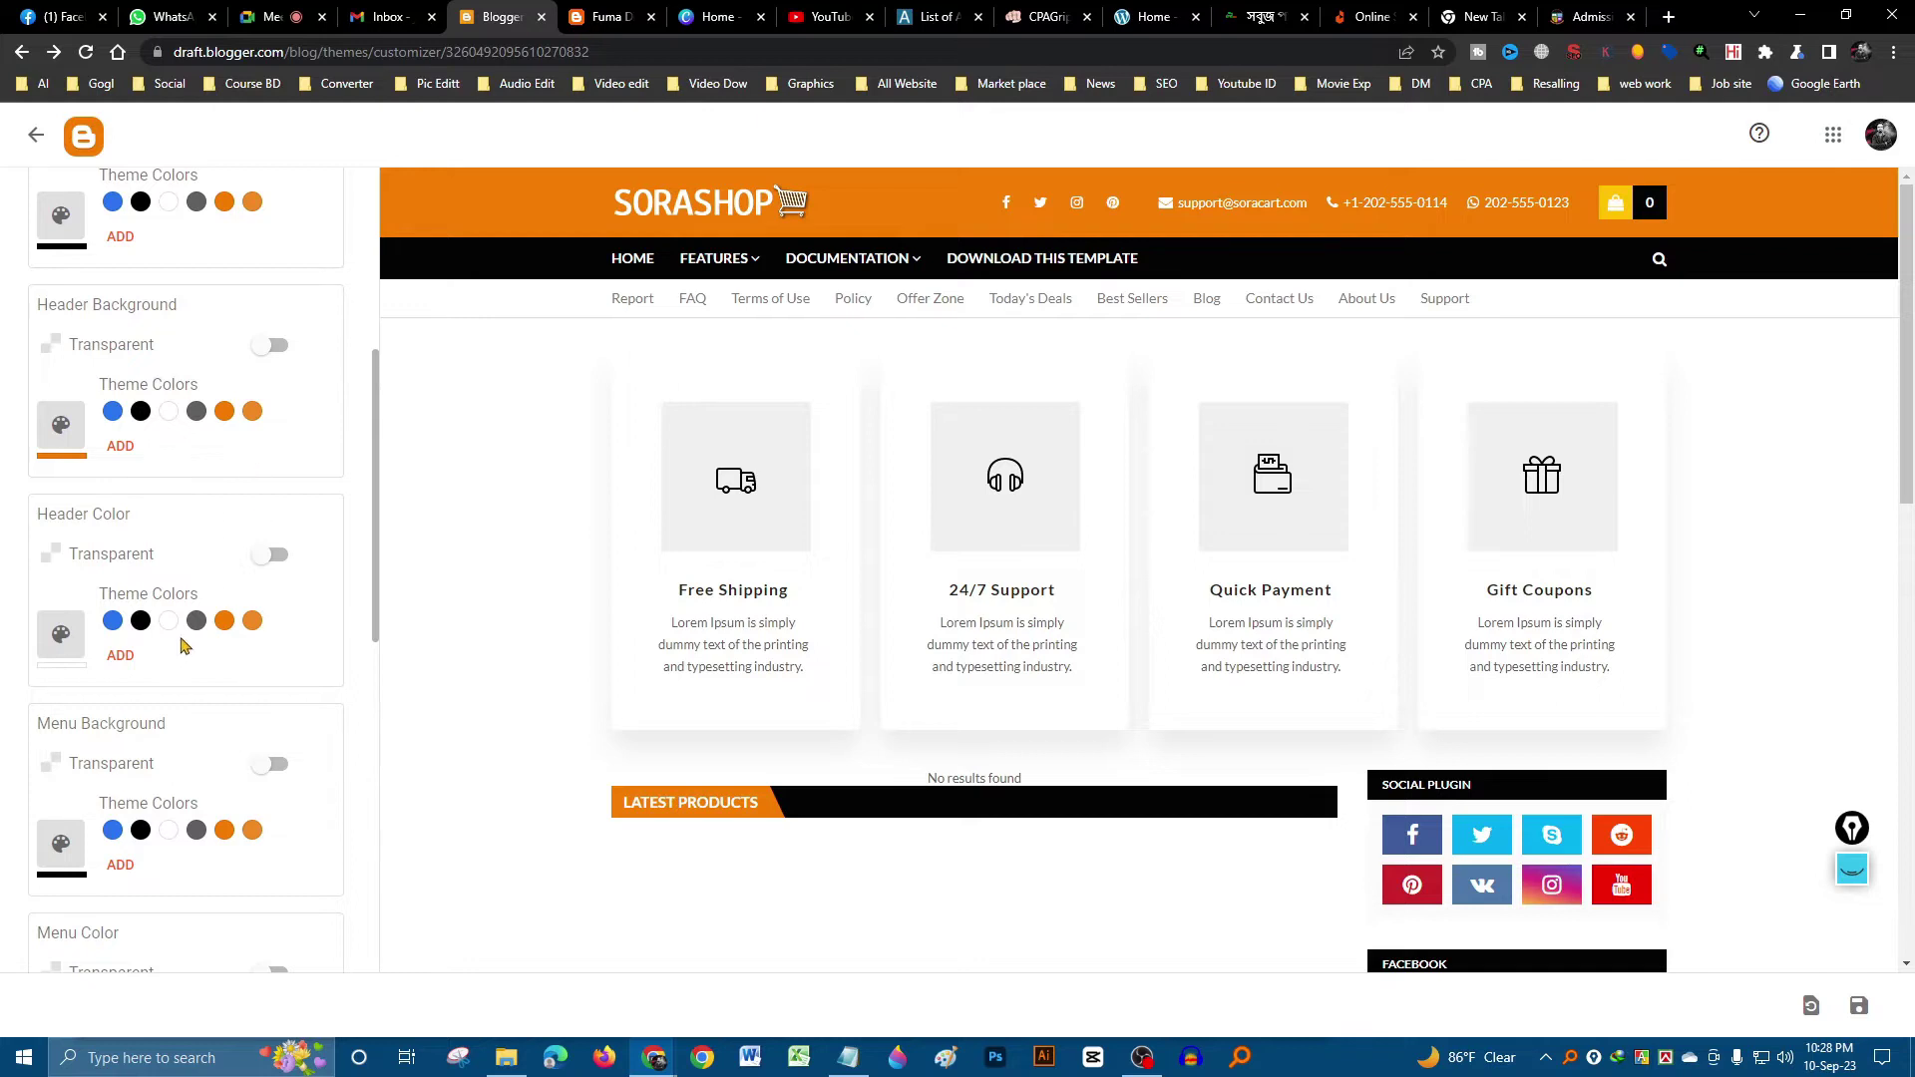
# - Try lighter orange, blue and black as the Header Color, and return it to white
pyautogui.scroll(-2, 183, 647)
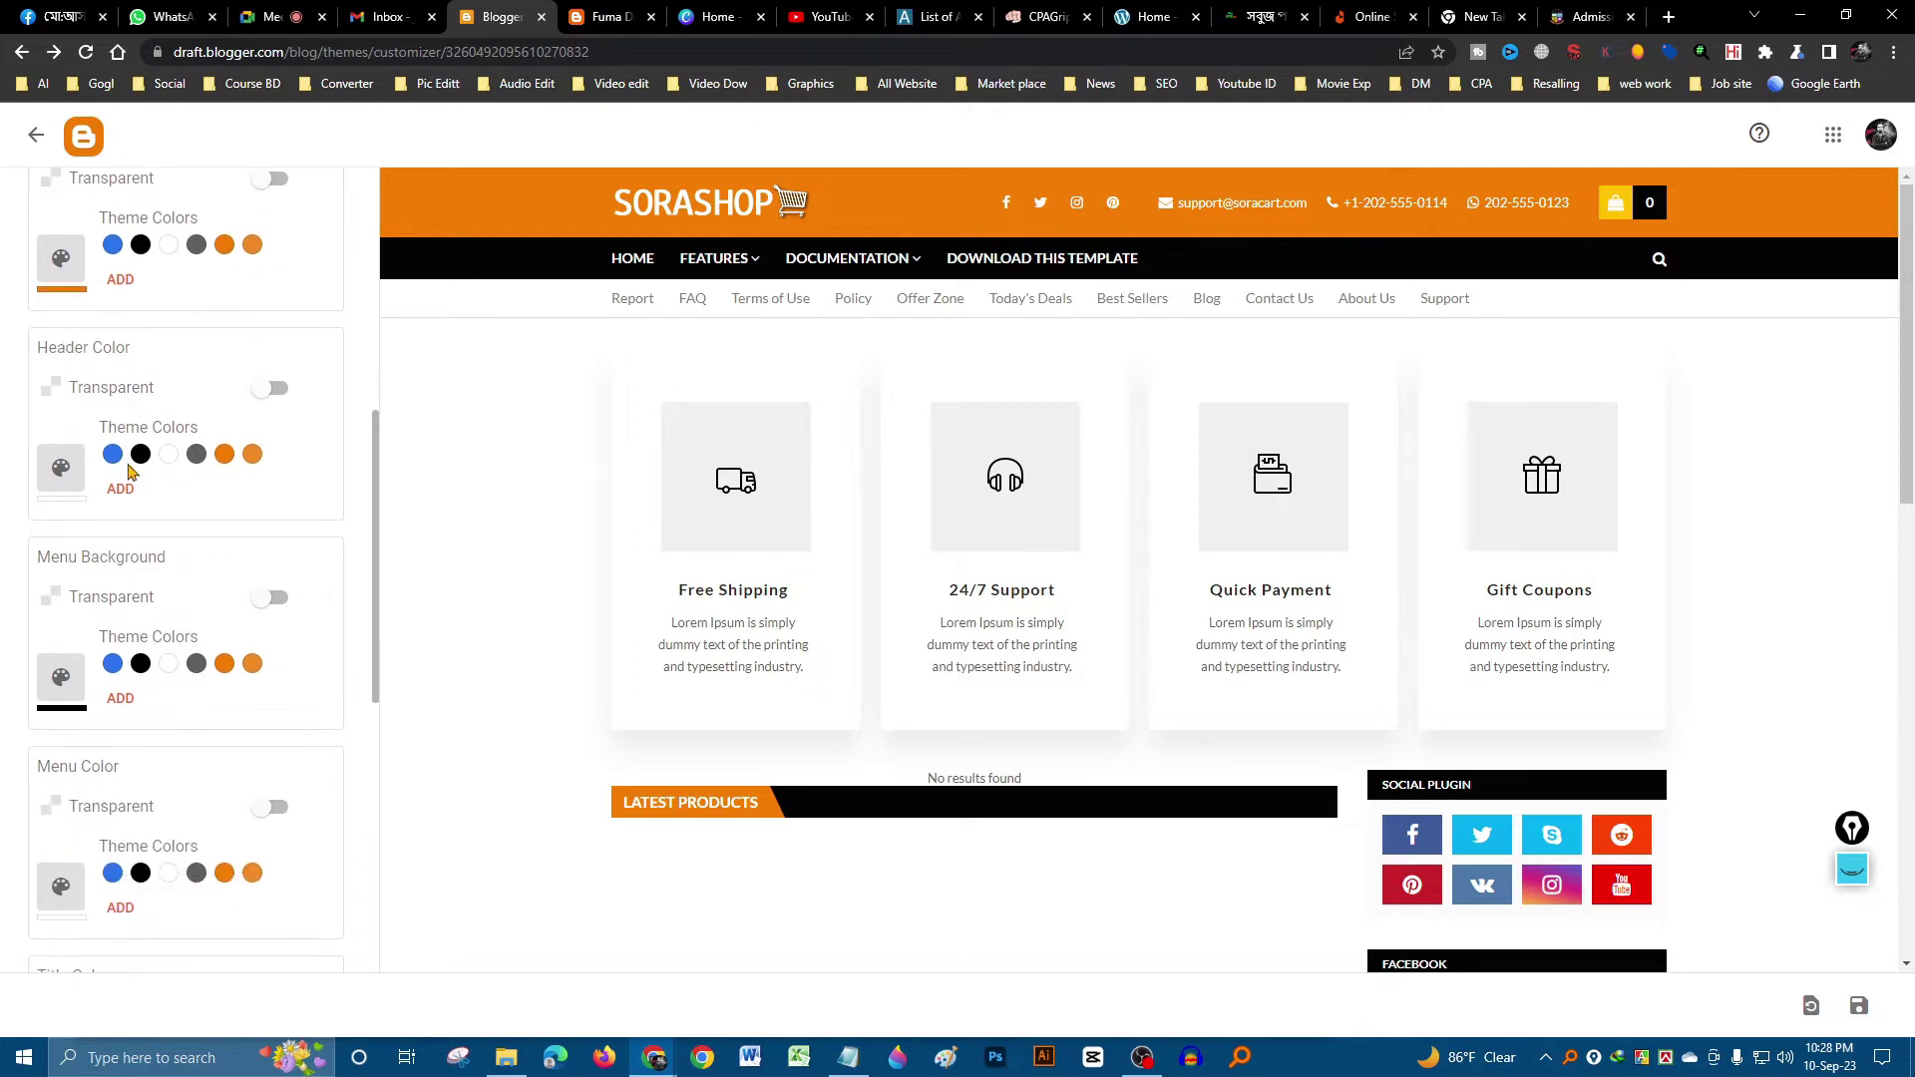
pyautogui.click(255, 462)
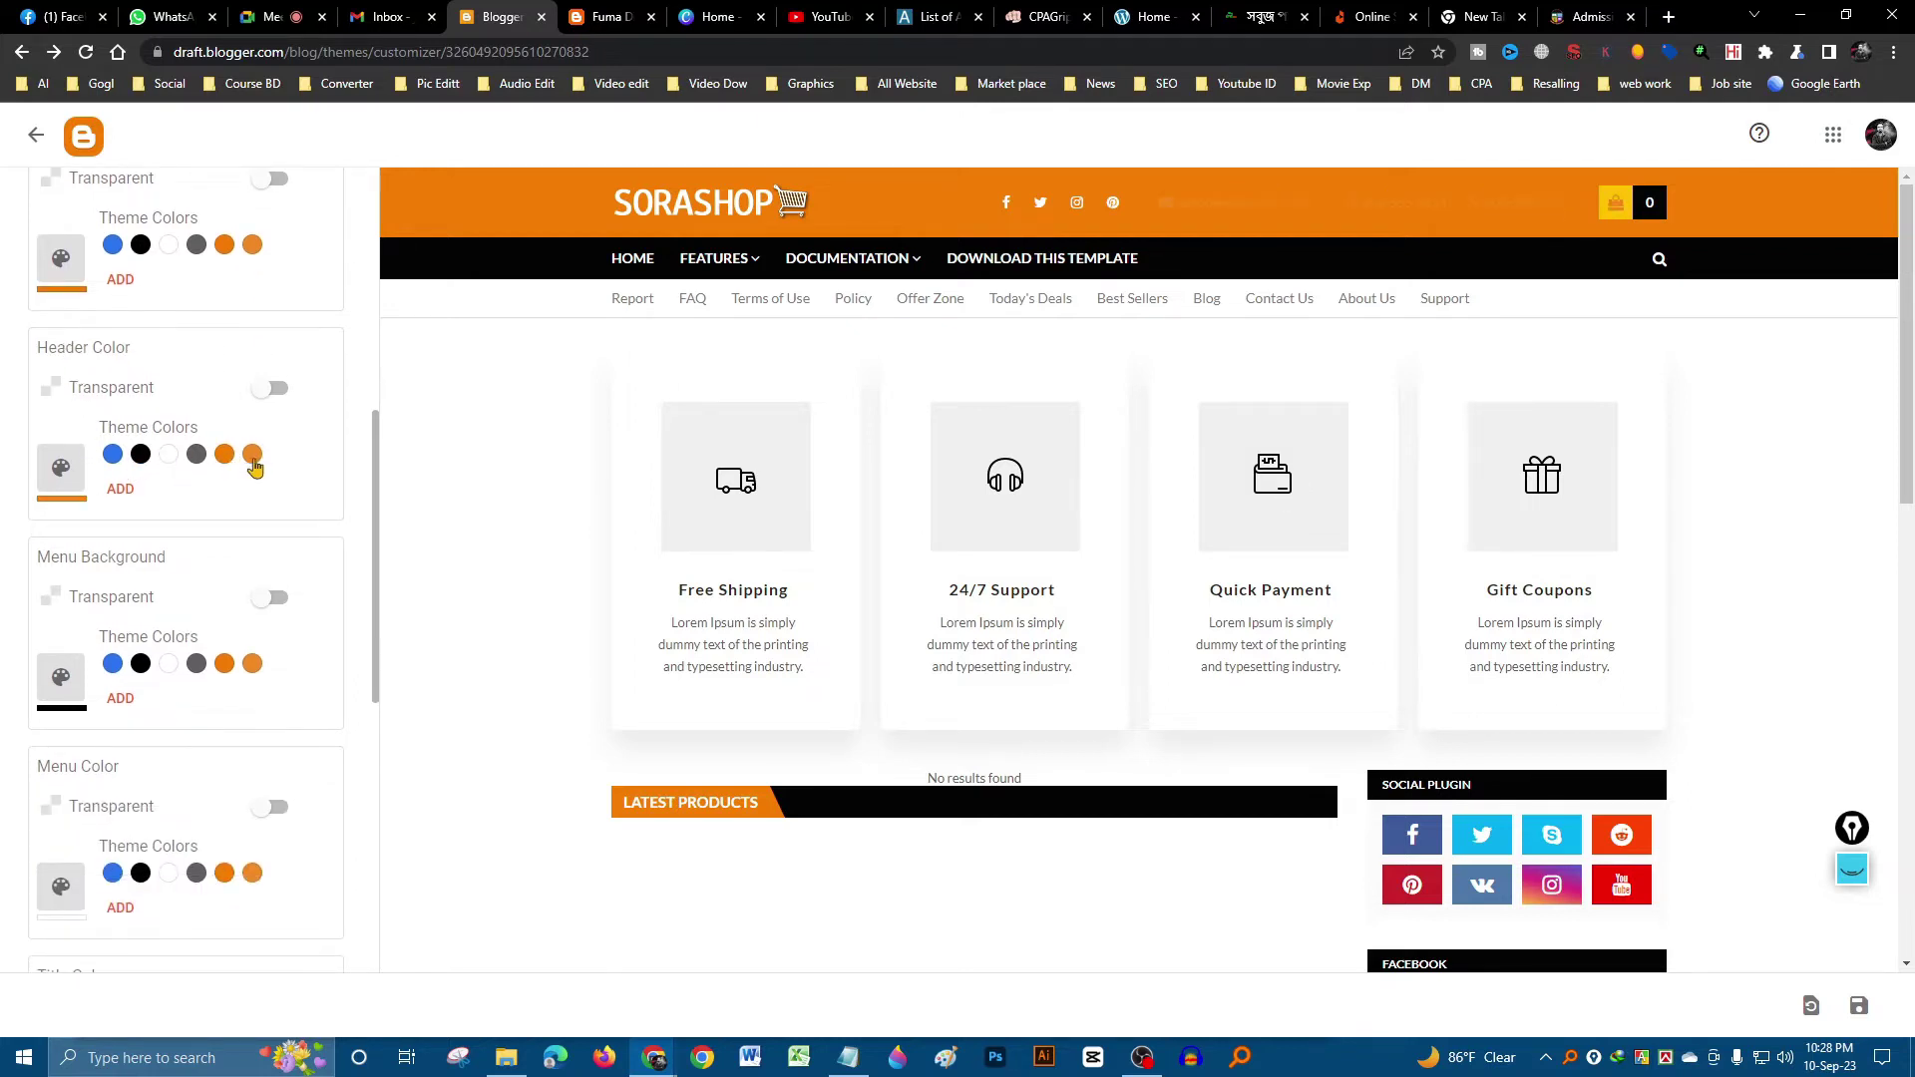
pyautogui.click(113, 453)
pyautogui.click(167, 458)
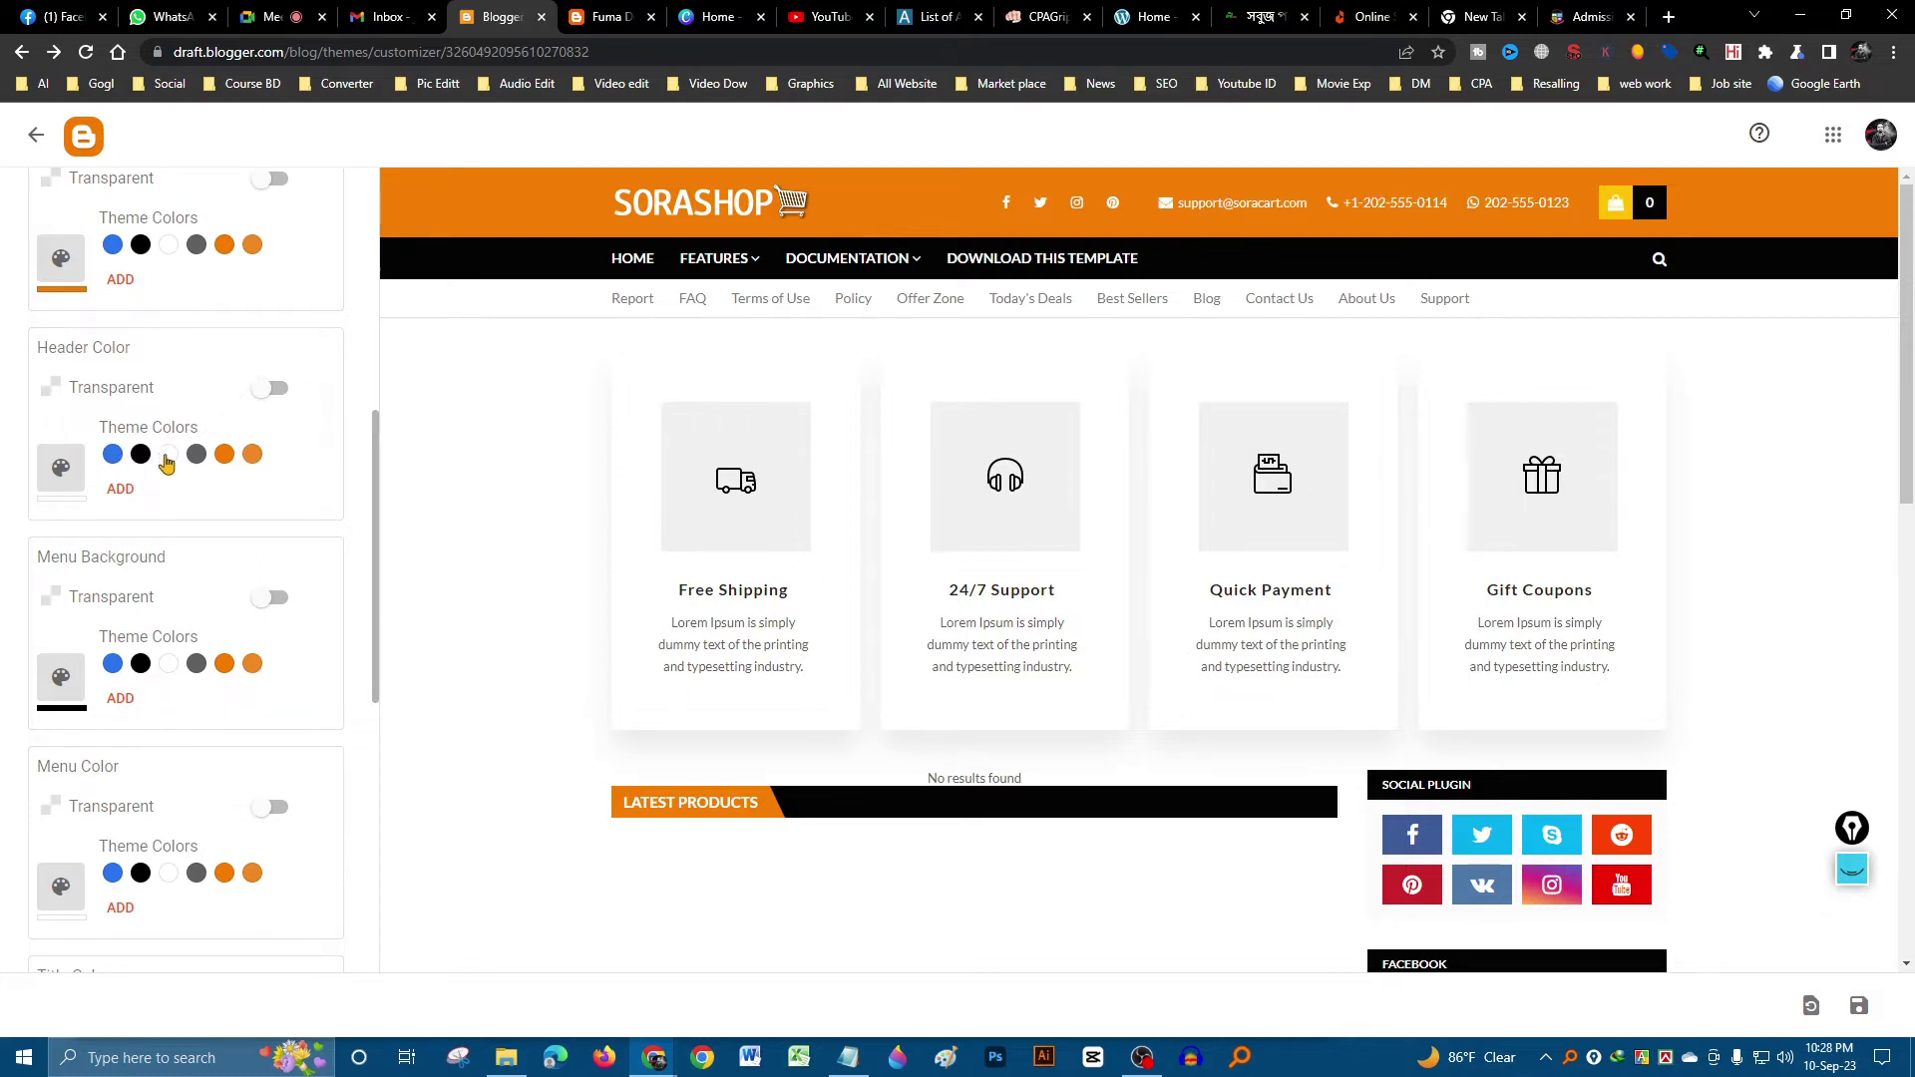
pyautogui.click(141, 455)
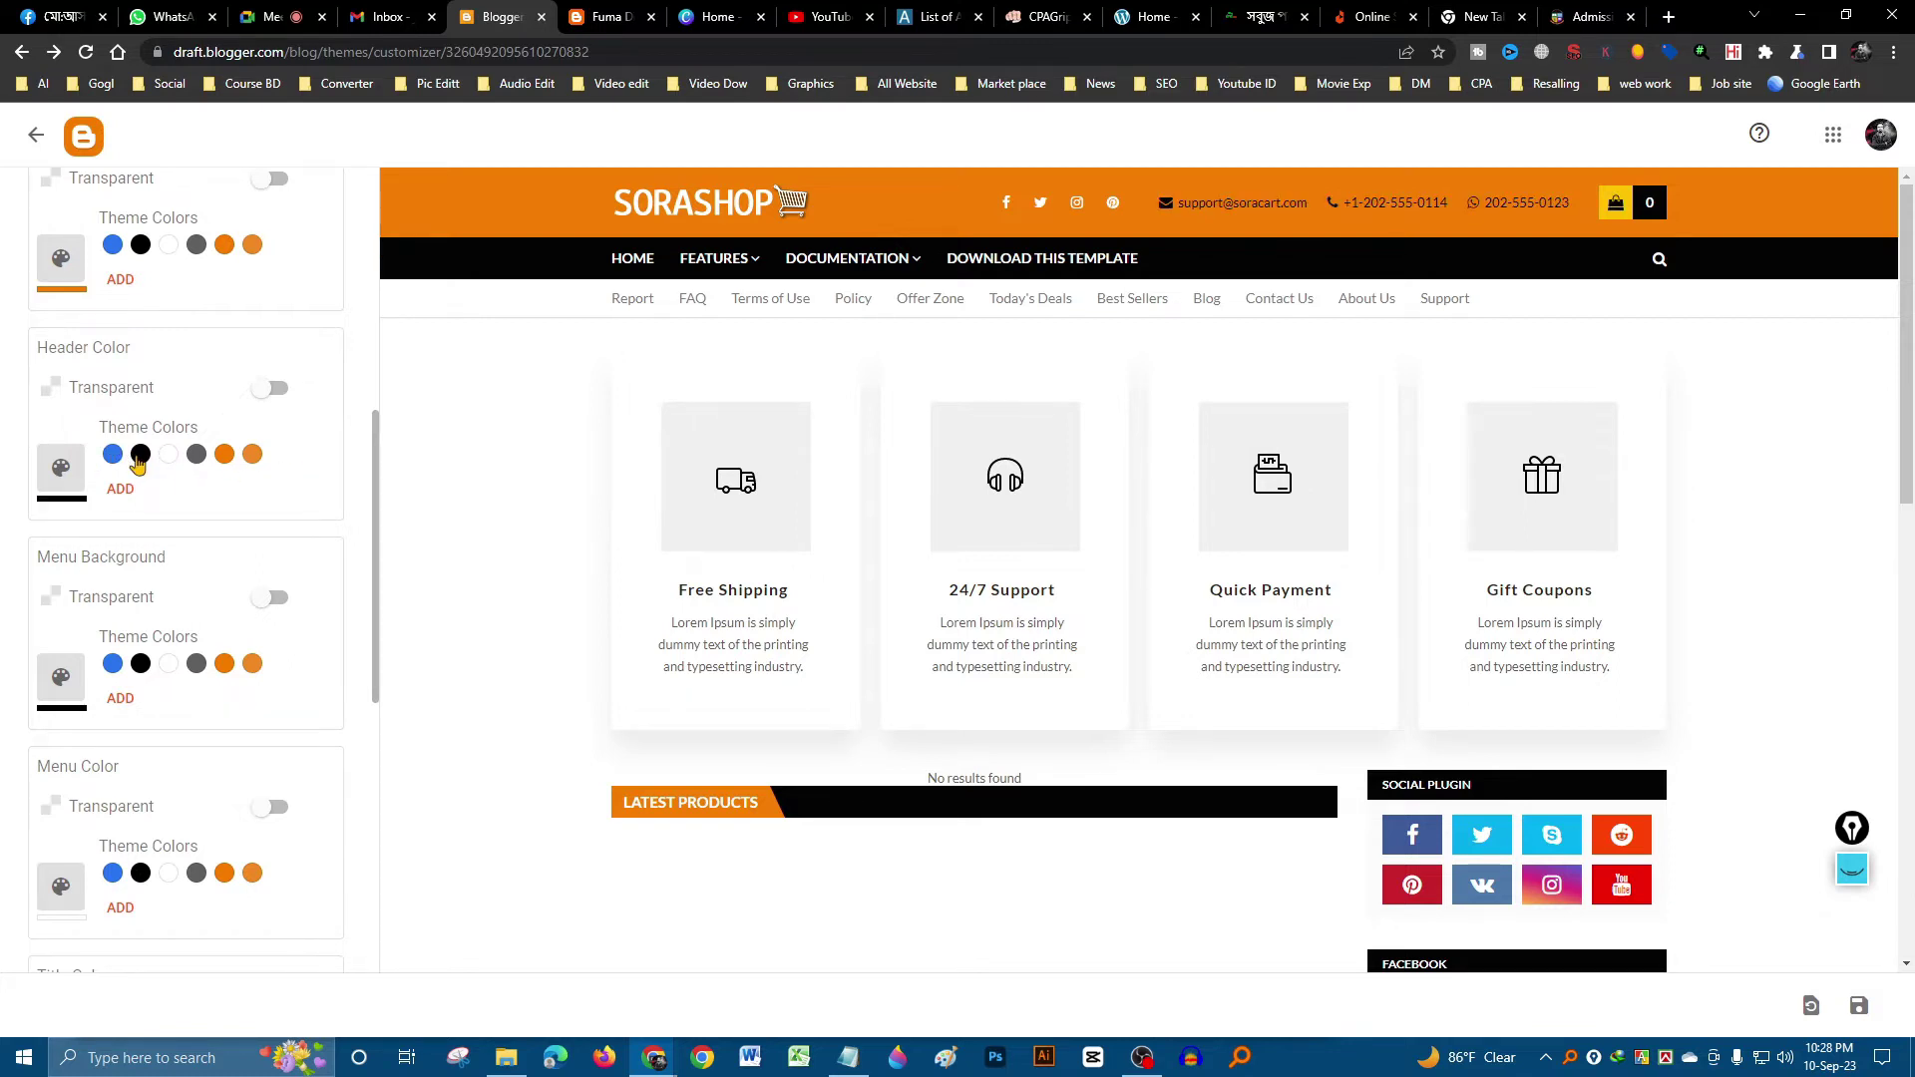
pyautogui.click(170, 457)
# - Compare the Menu Background and Menu Color settings with the navigation menu on the live shop
pyautogui.scroll(-2, 80, 429)
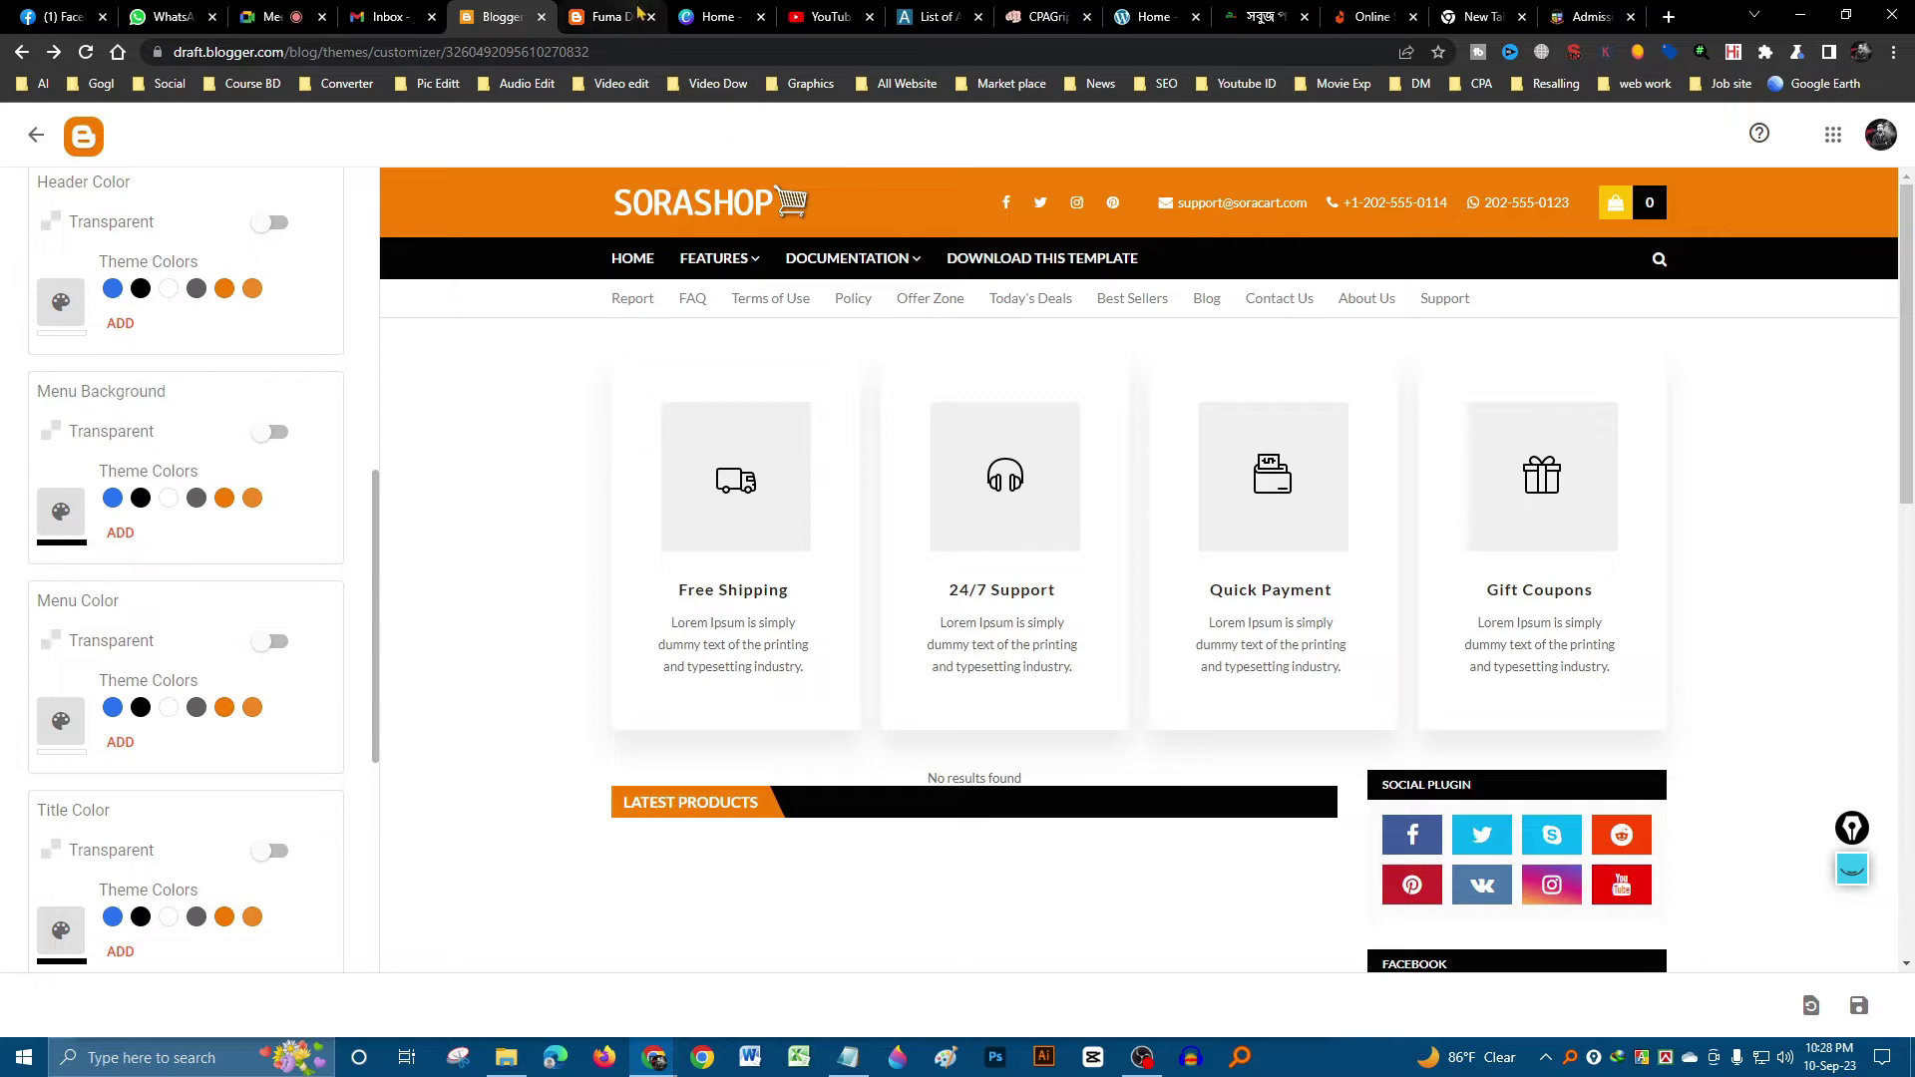
pyautogui.click(609, 16)
pyautogui.moveTo(618, 200)
pyautogui.click(499, 16)
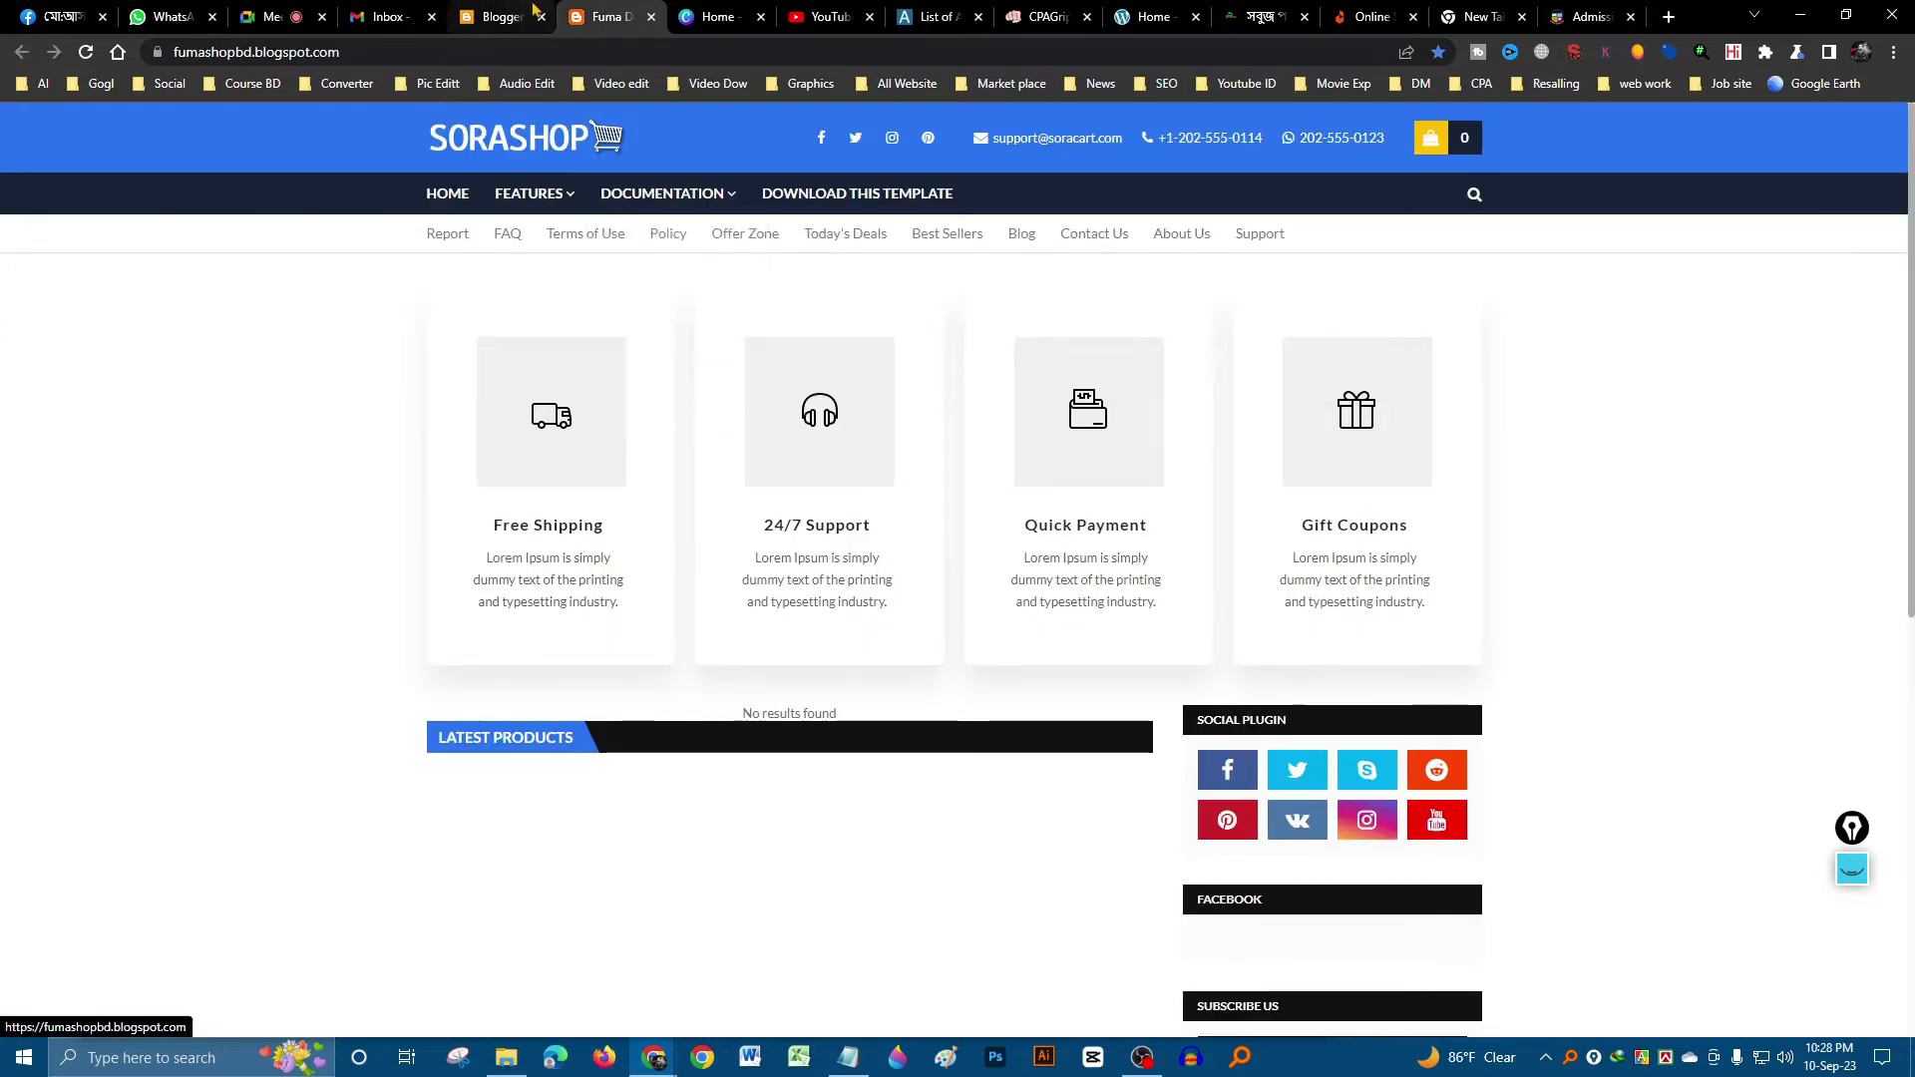
# - Look through the Menu Color, Title Color, Title Color on Hover and Footer Color settings
pyautogui.scroll(-2, 182, 659)
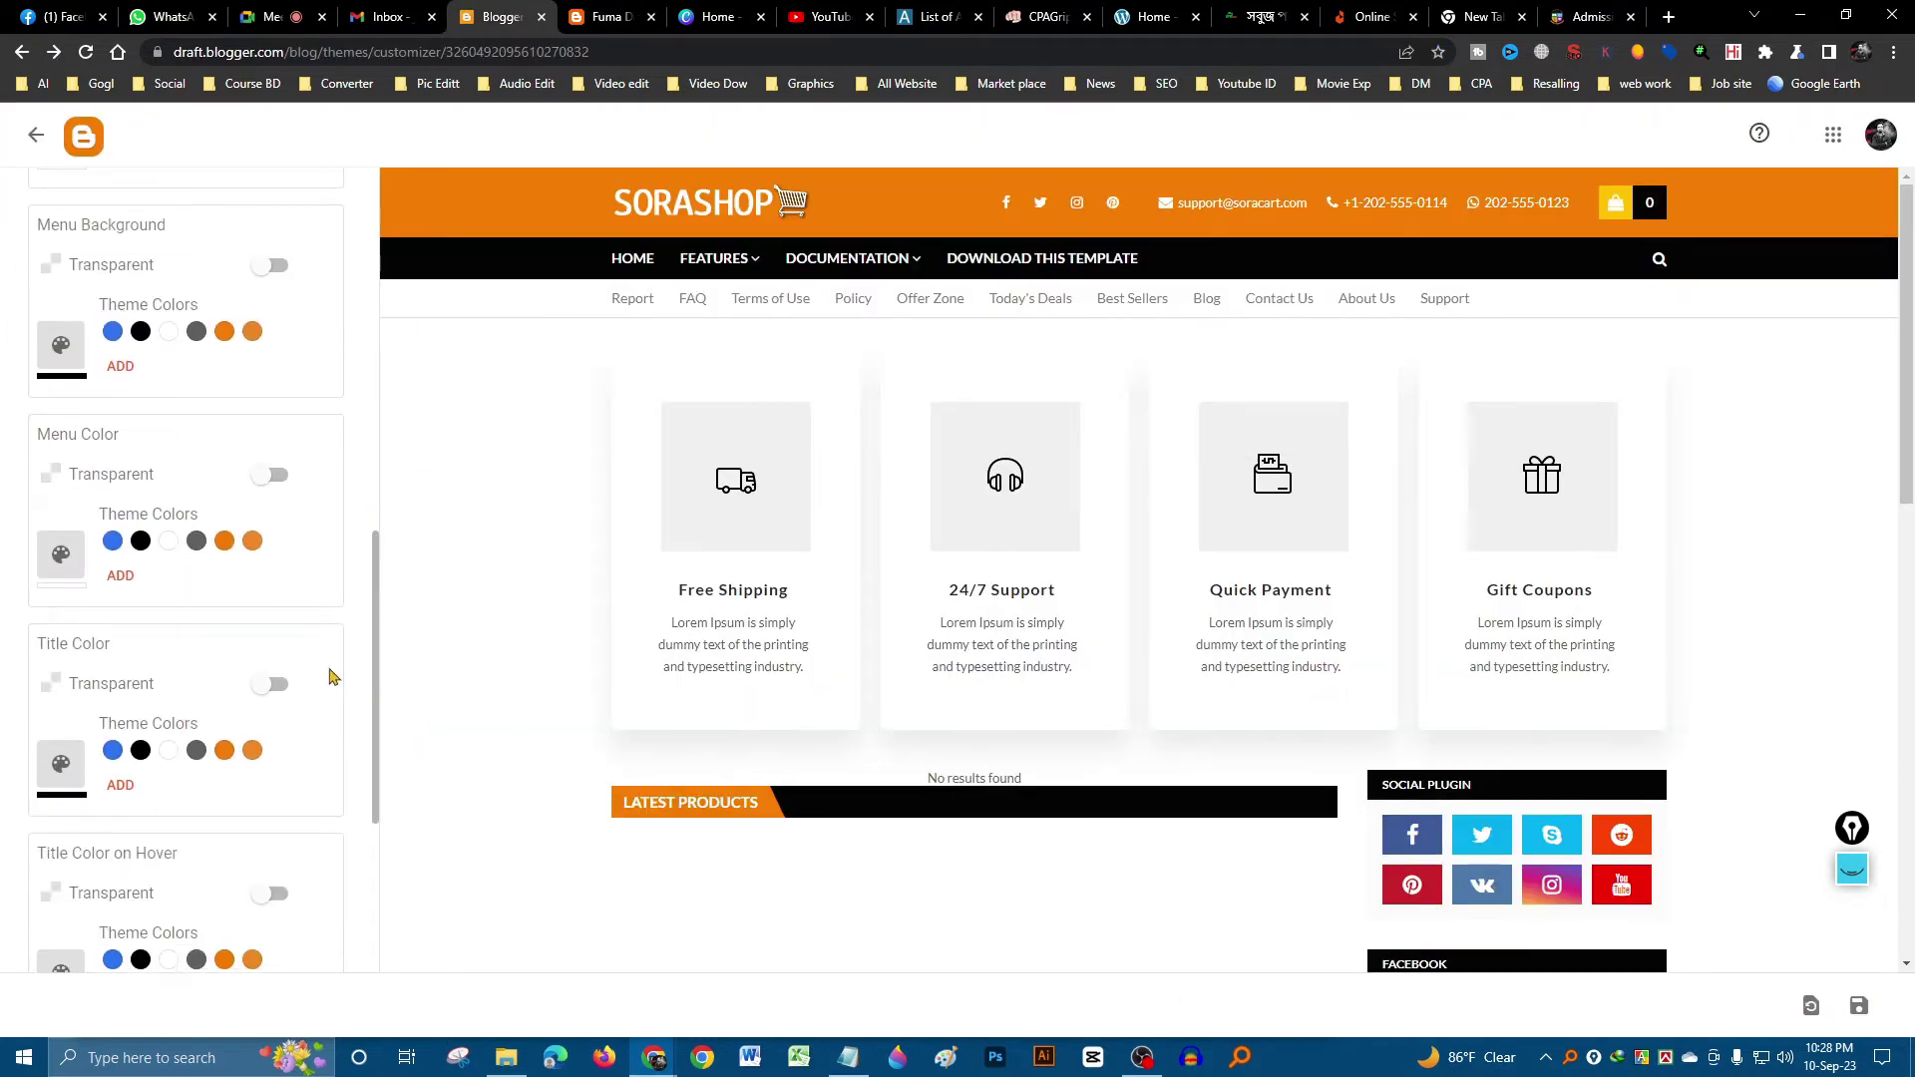
pyautogui.scroll(-2, 281, 685)
pyautogui.scroll(-2, 173, 564)
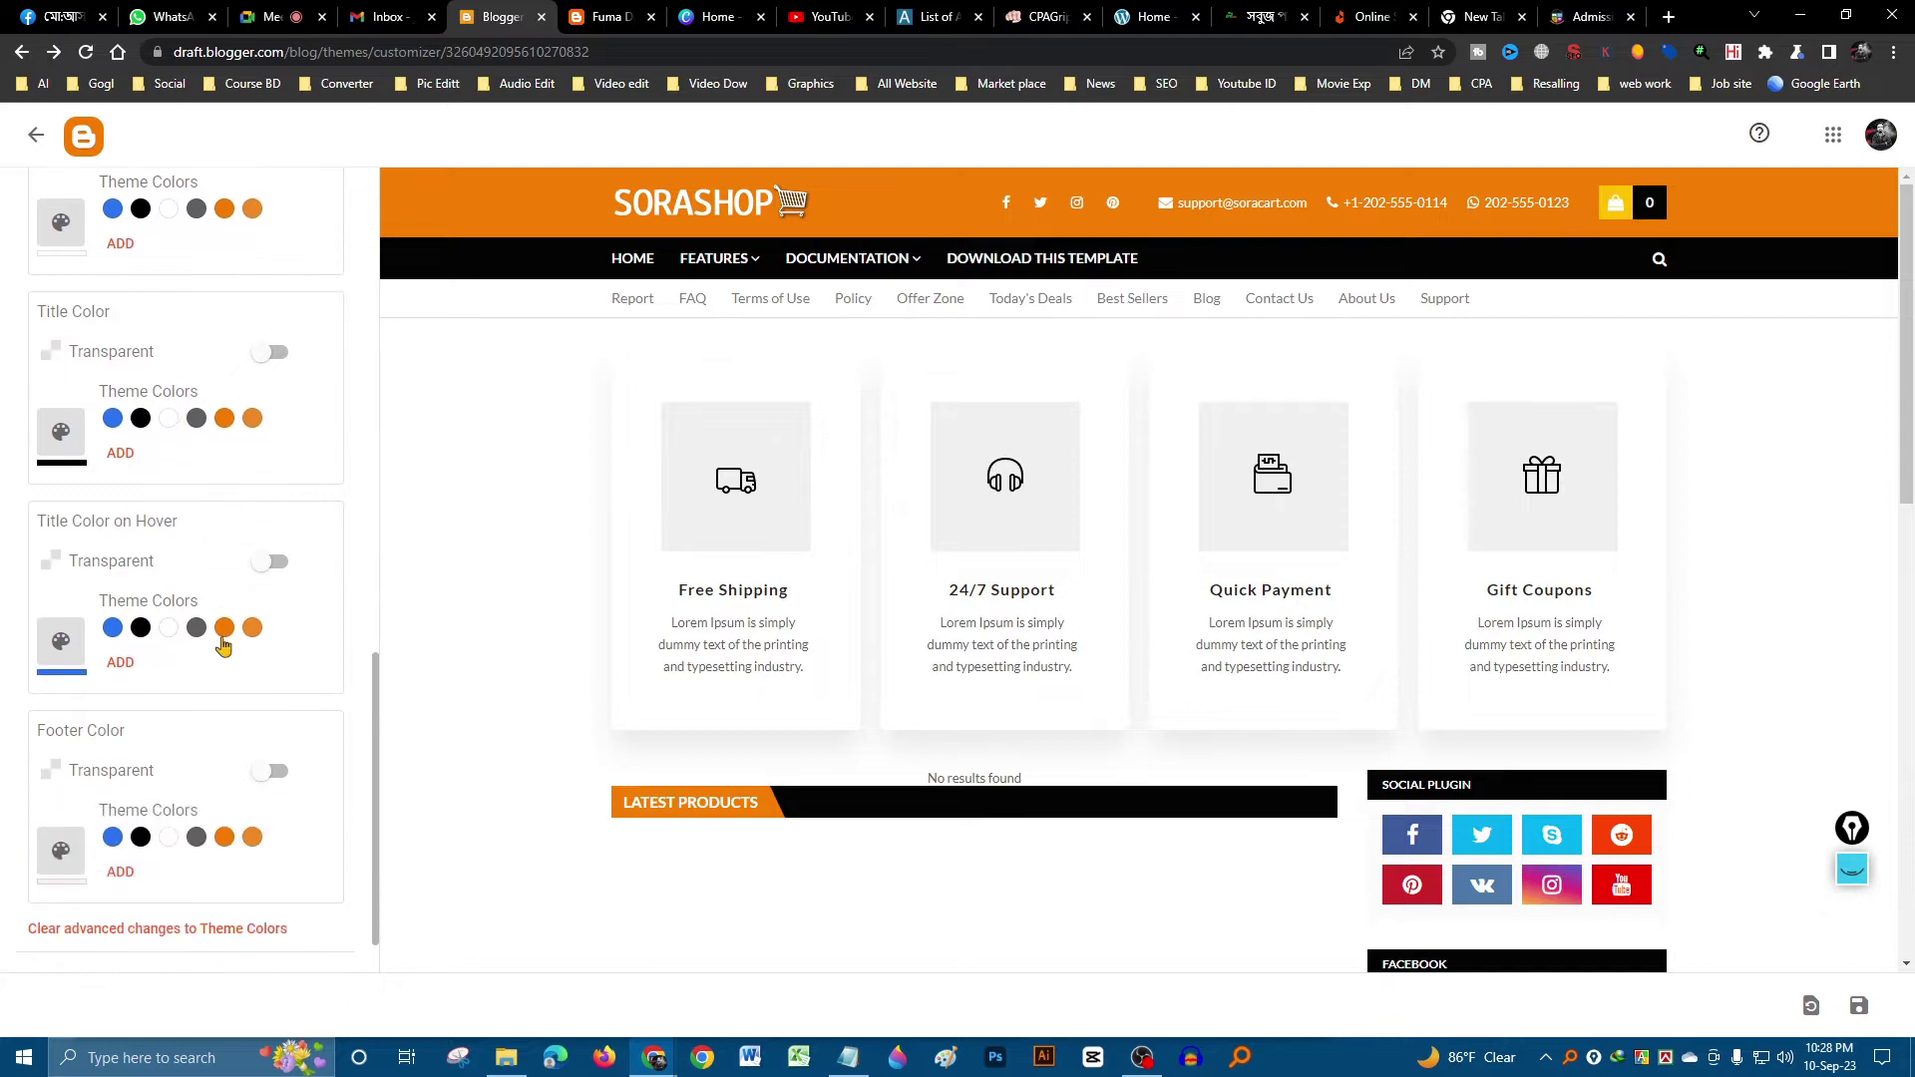
pyautogui.scroll(2, 227, 633)
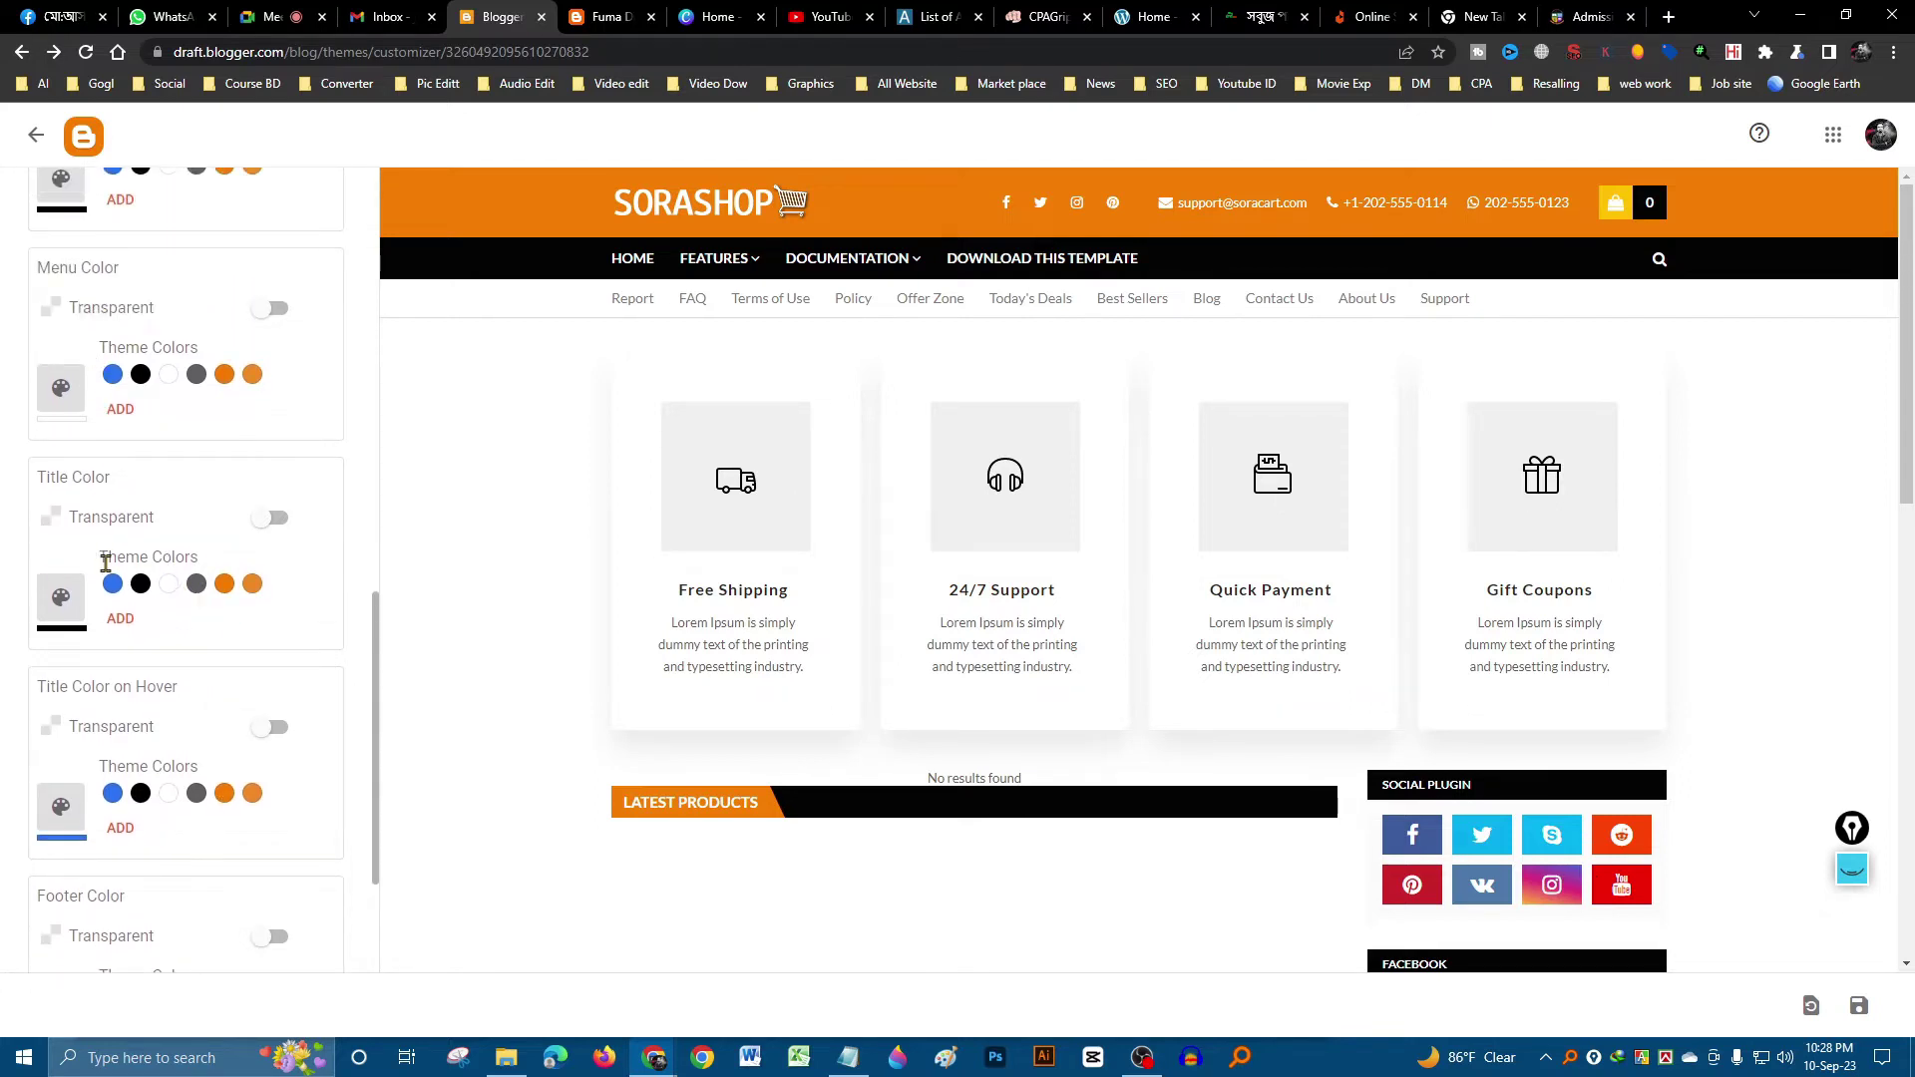
pyautogui.scroll(-2, 105, 564)
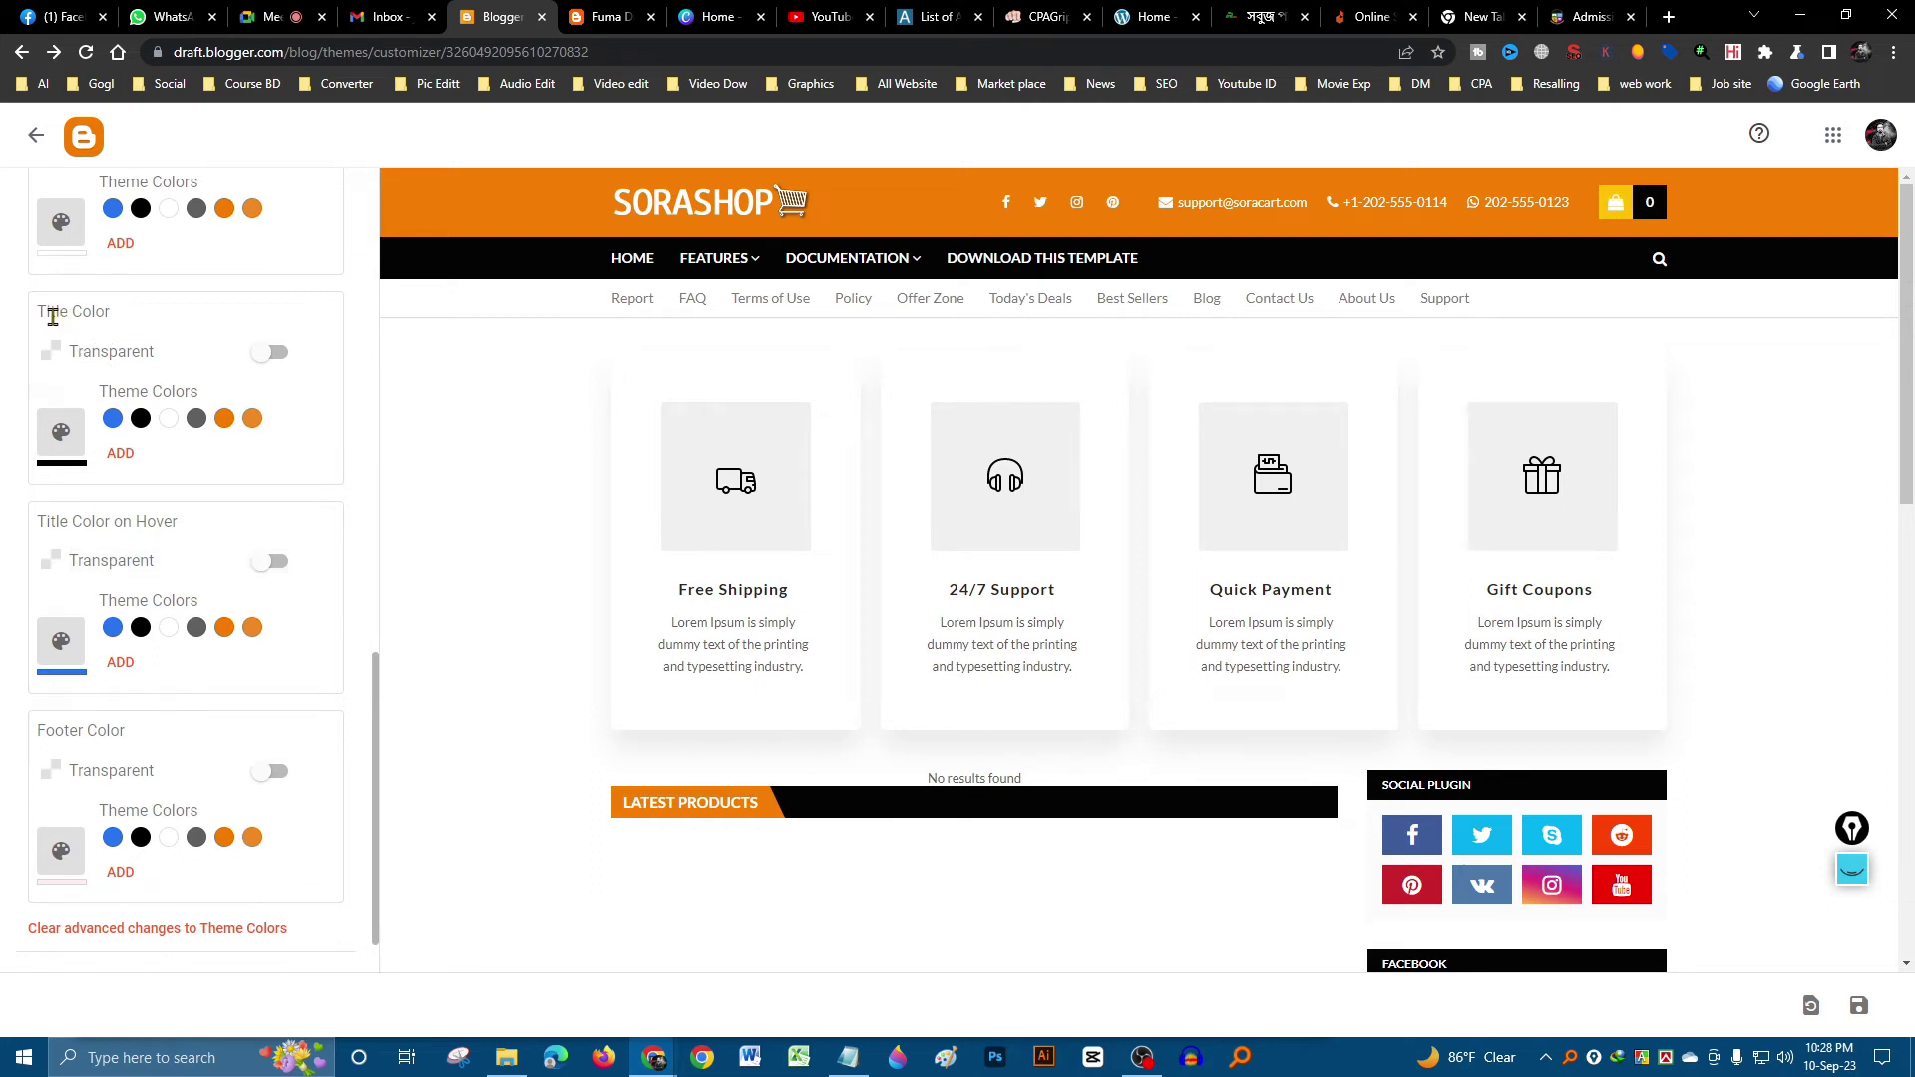
# - Compare the Title Color and Title Color on Hover settings with the post titles on the sobujpatanews blog and the live shop
pyautogui.moveTo(51, 313); pyautogui.dragTo(139, 325)
pyautogui.click(1262, 16)
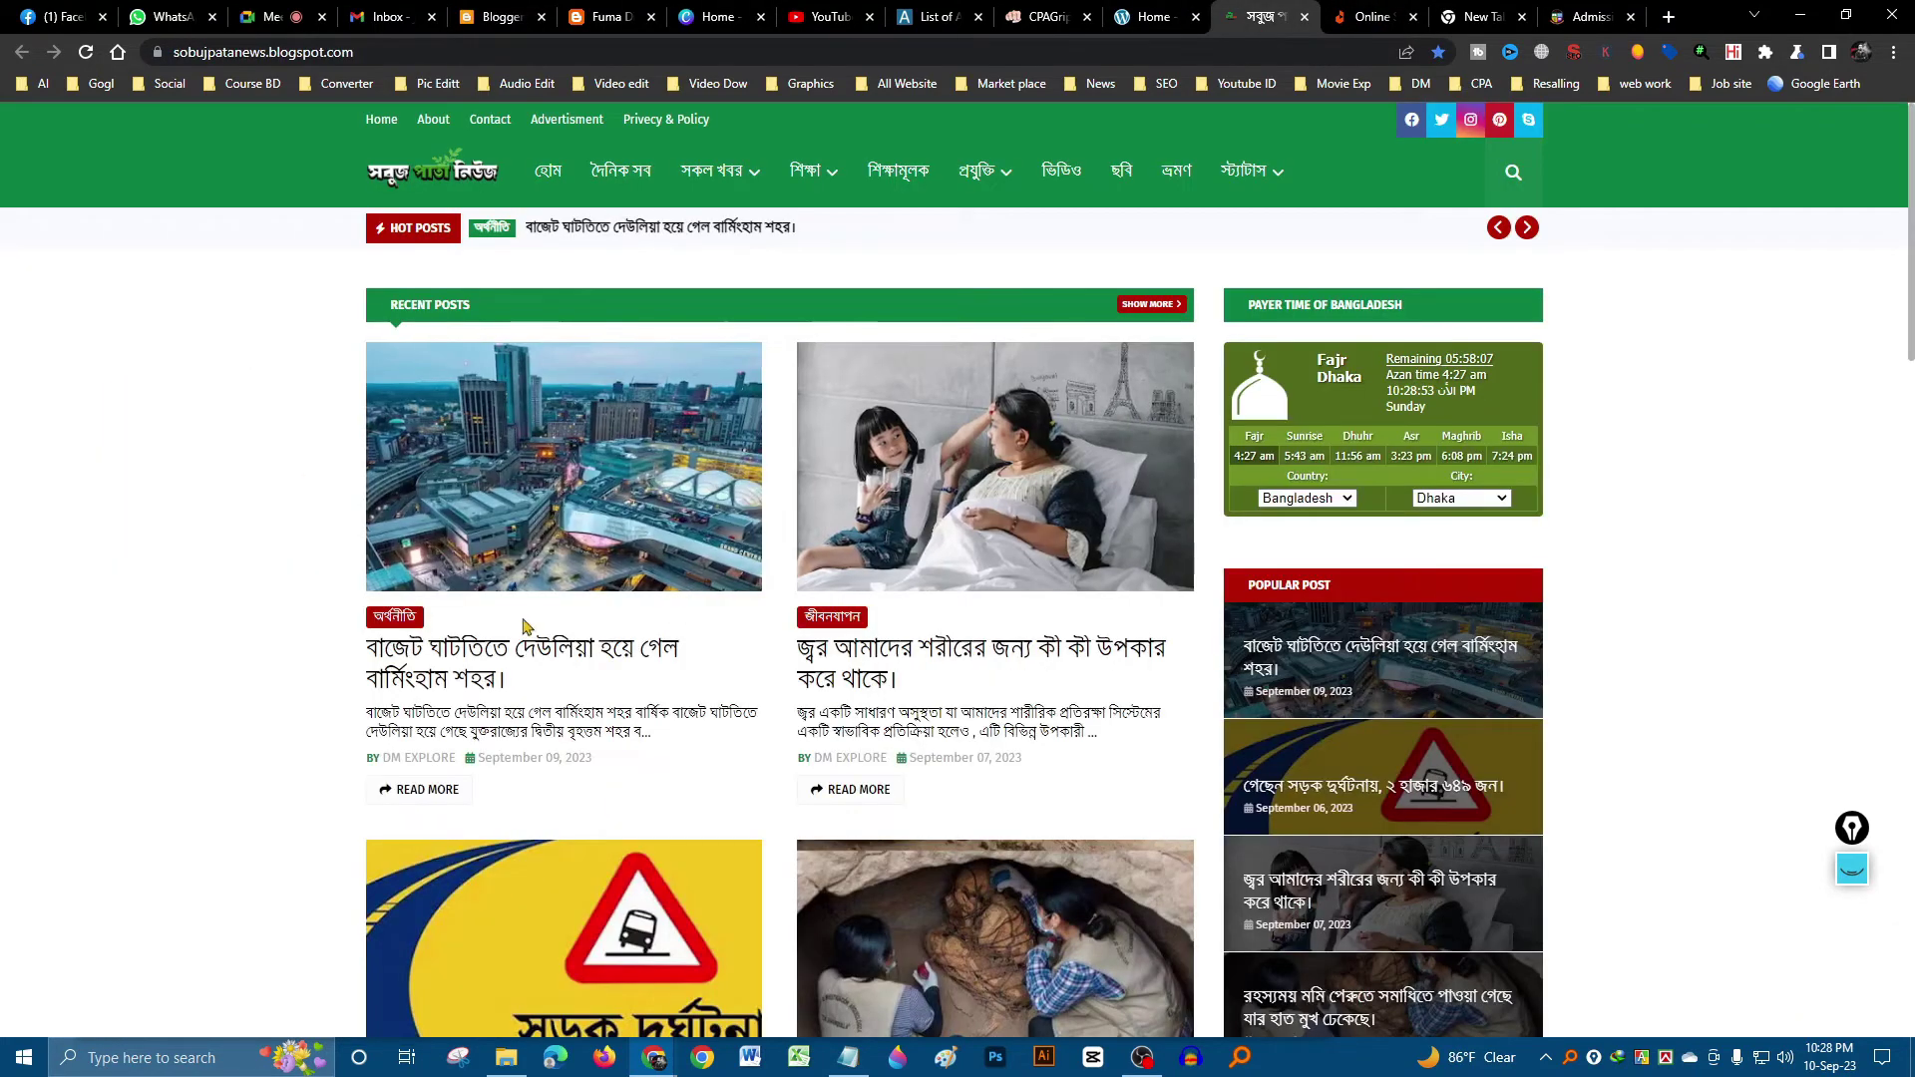
pyautogui.moveTo(365, 646); pyautogui.dragTo(507, 688)
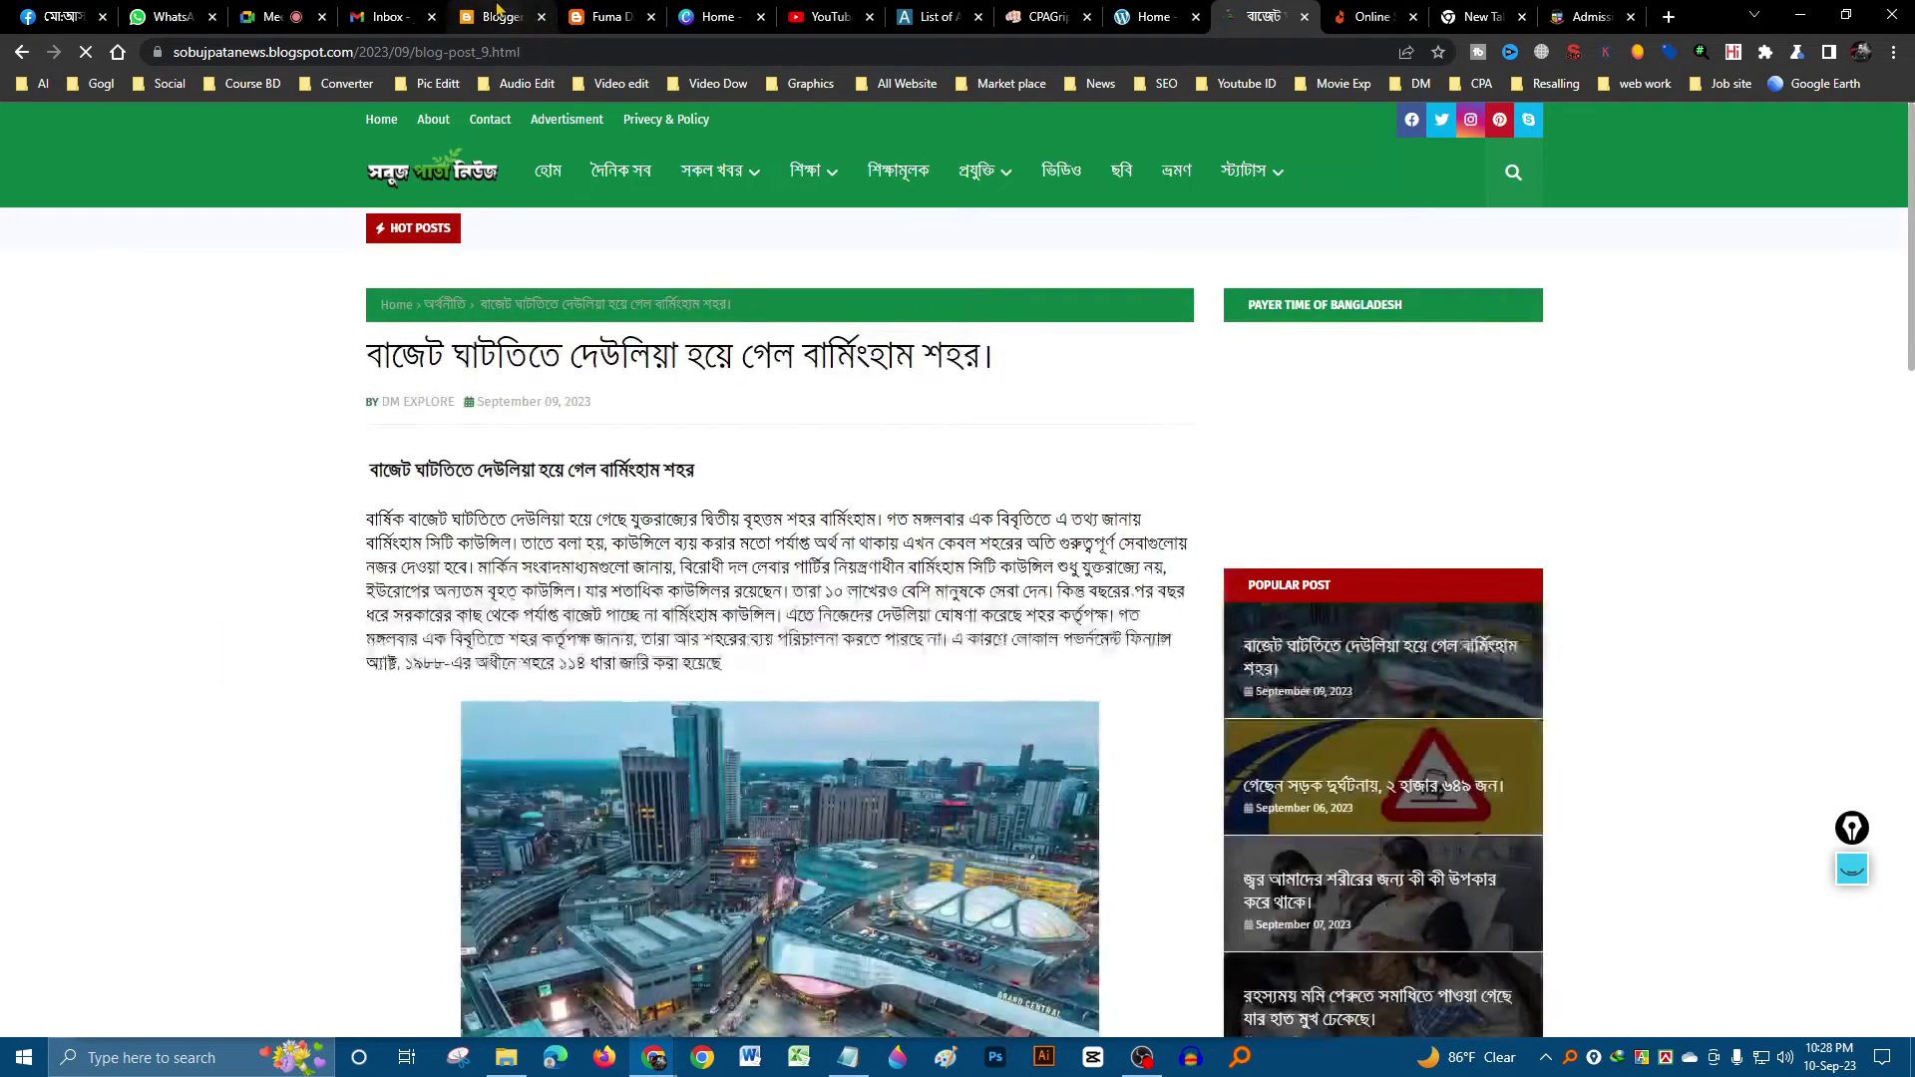
pyautogui.click(607, 16)
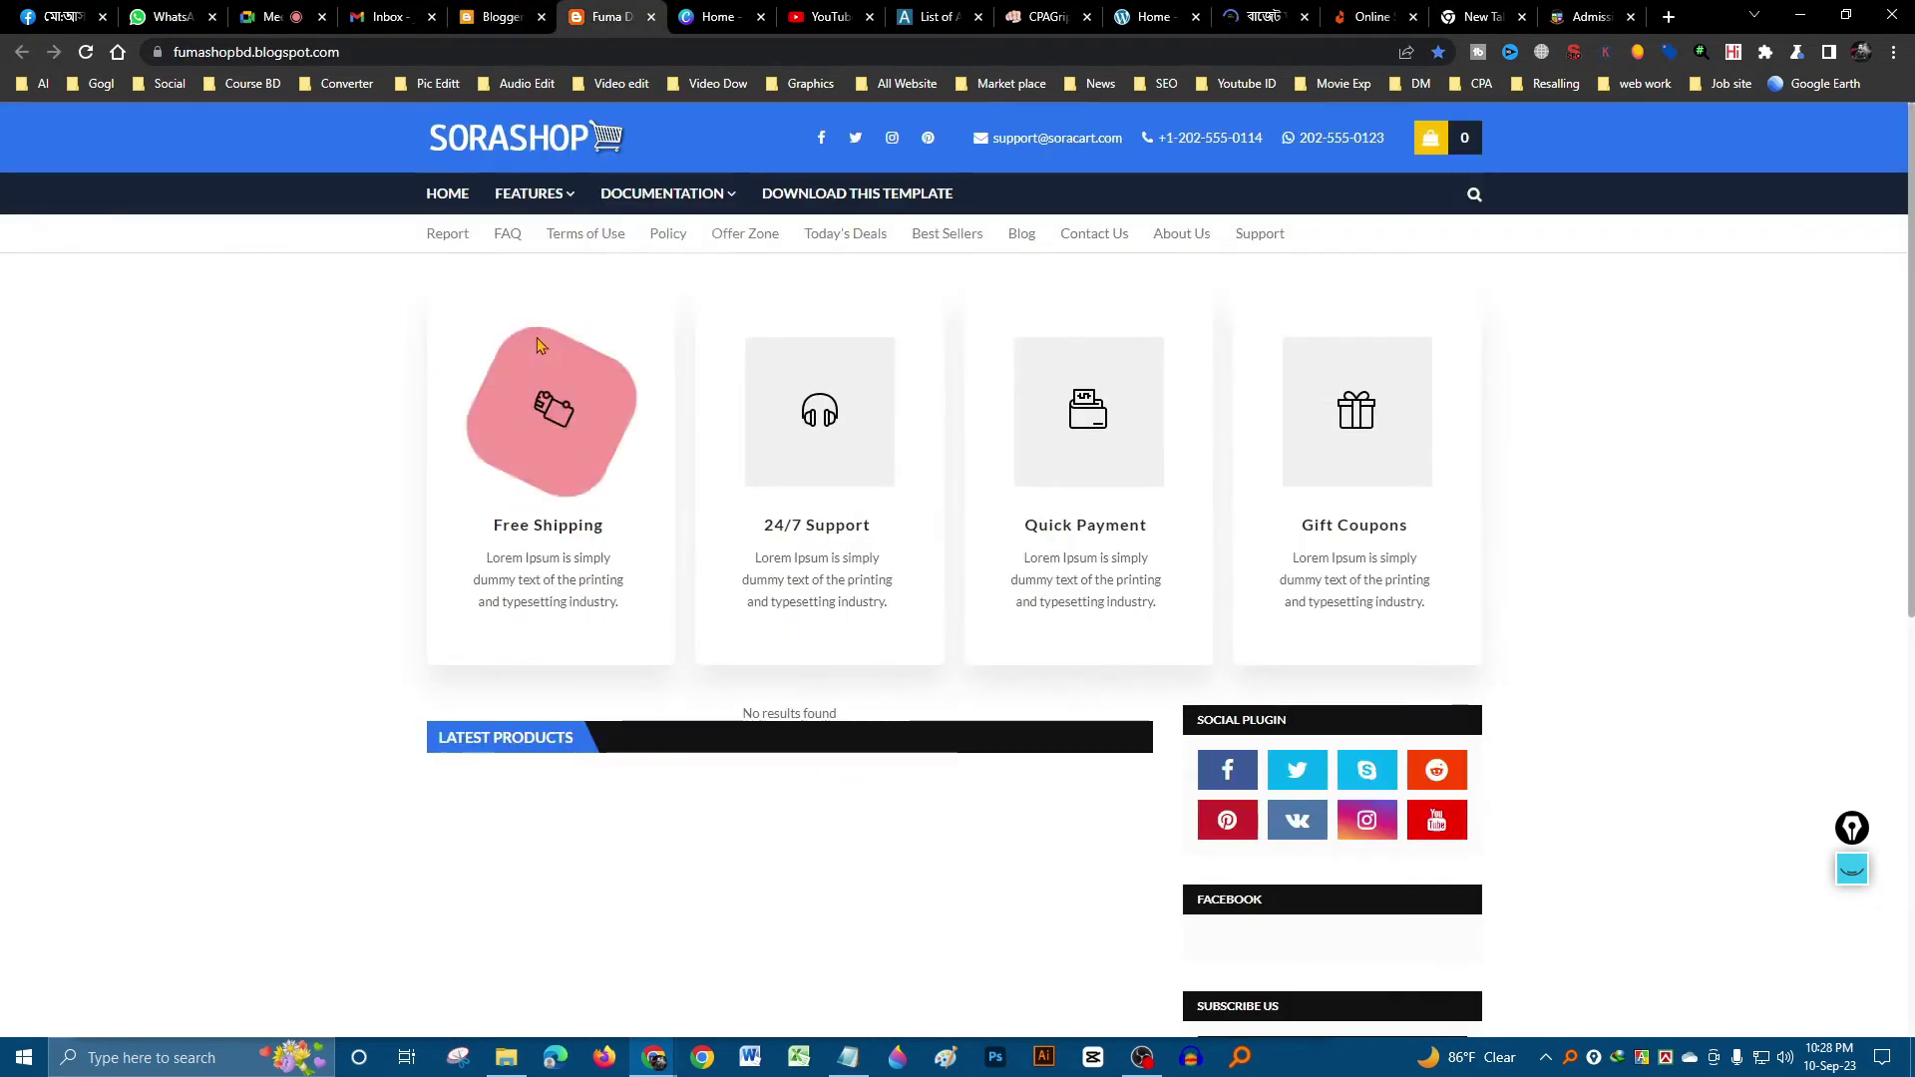
pyautogui.click(504, 16)
pyautogui.scroll(-1, 117, 591)
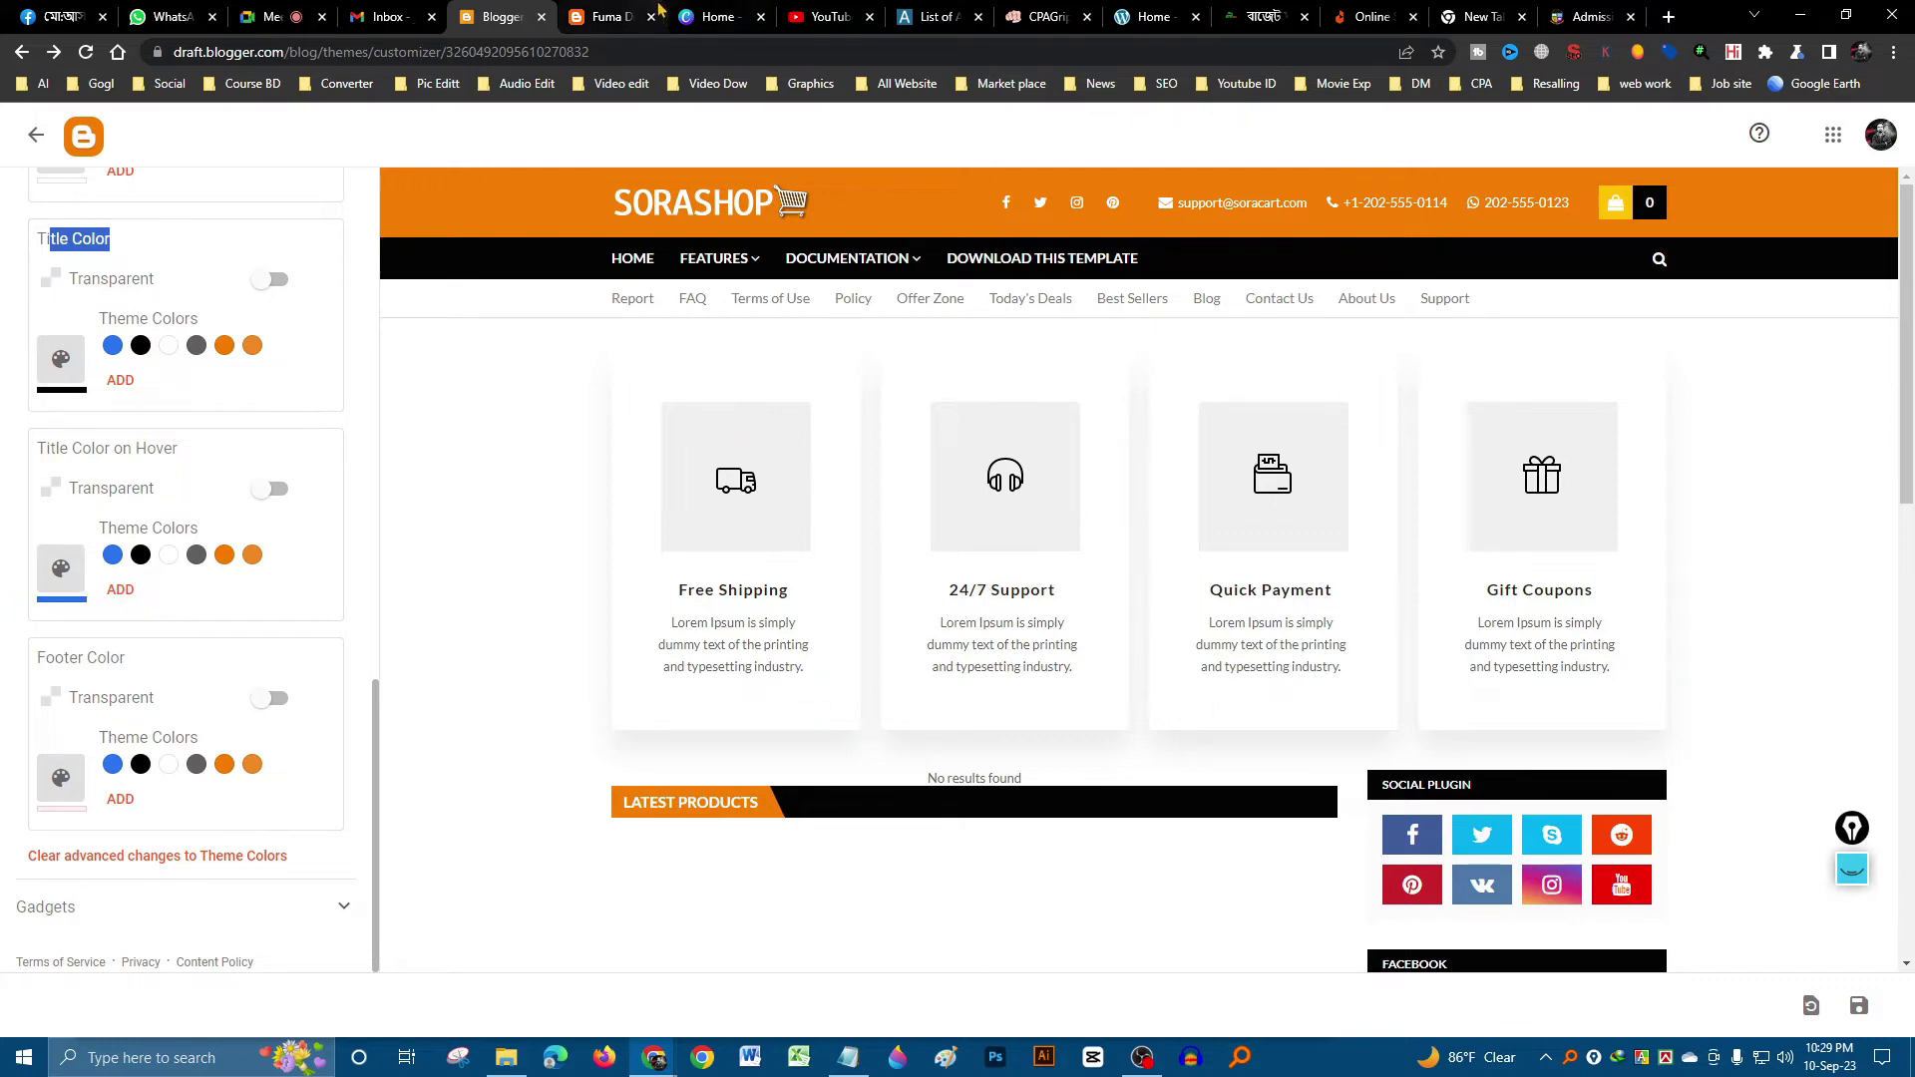
pyautogui.click(604, 16)
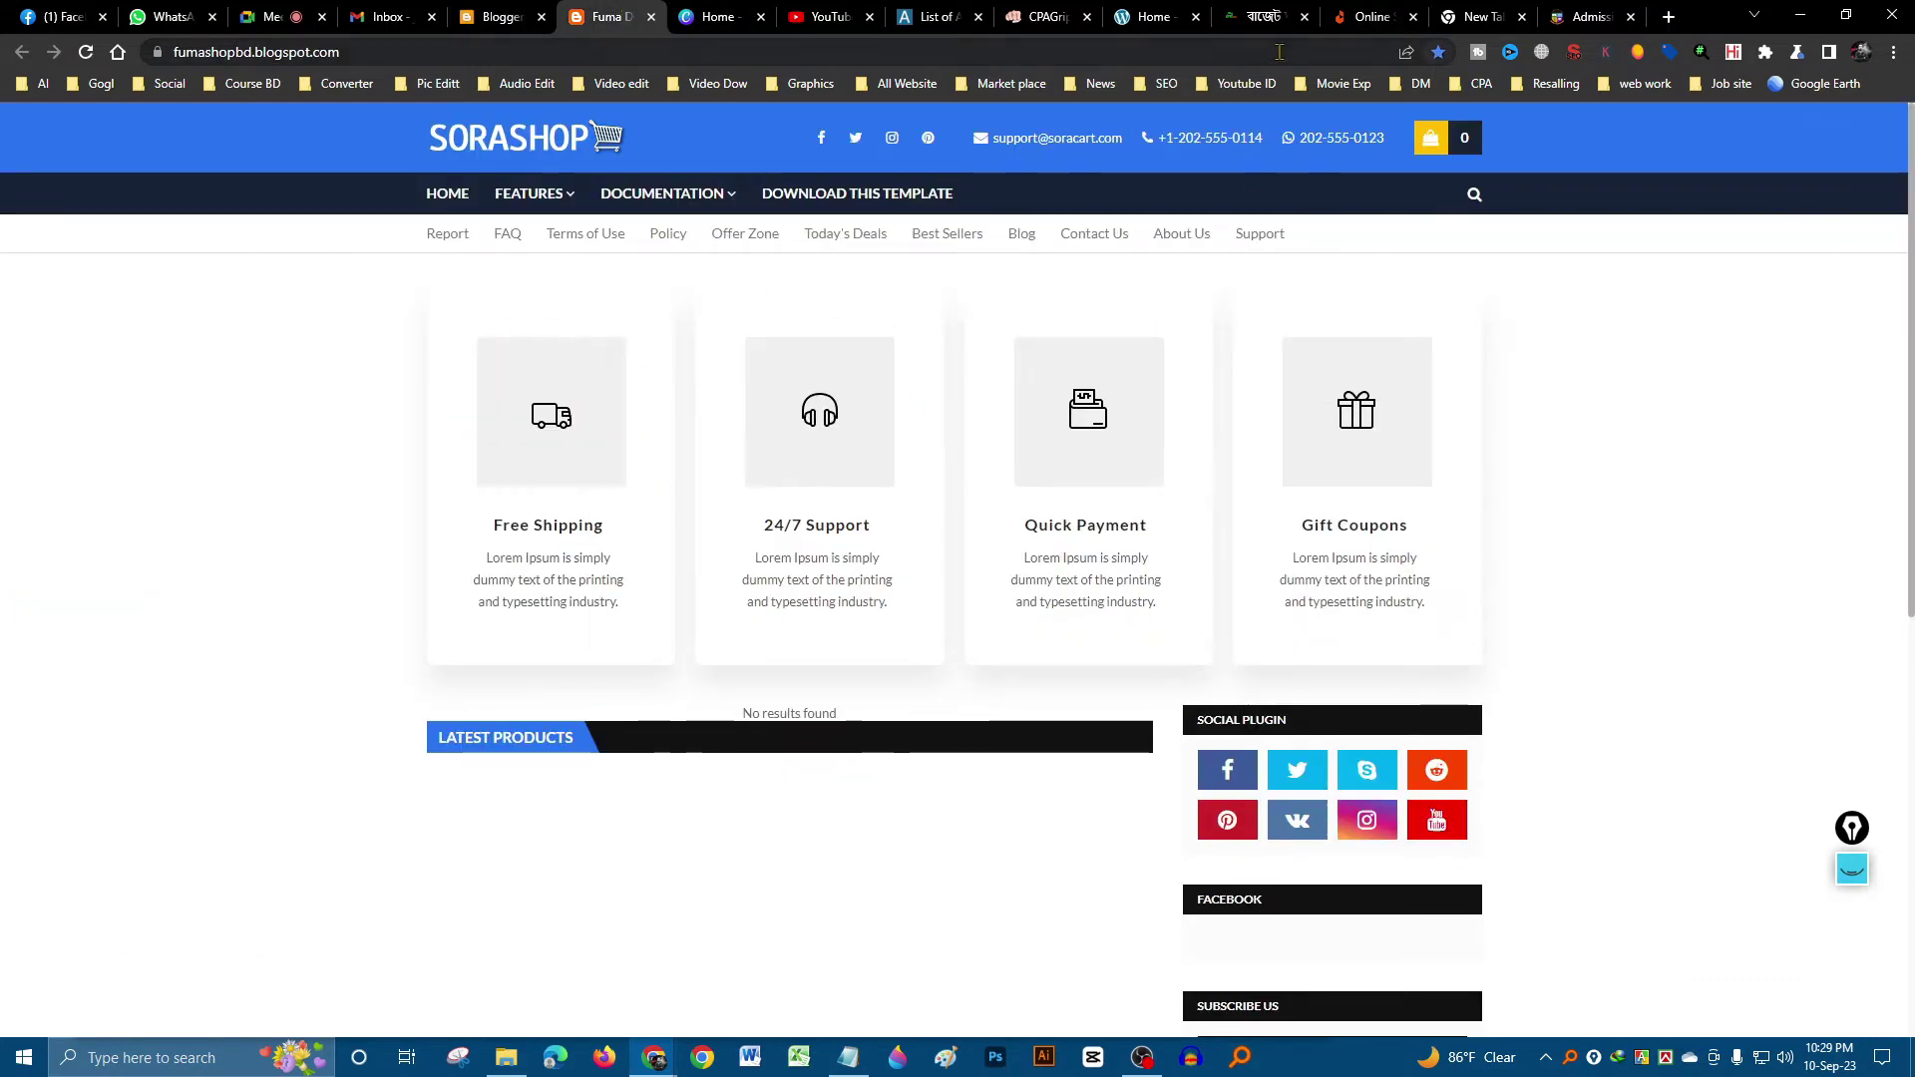
pyautogui.click(1262, 16)
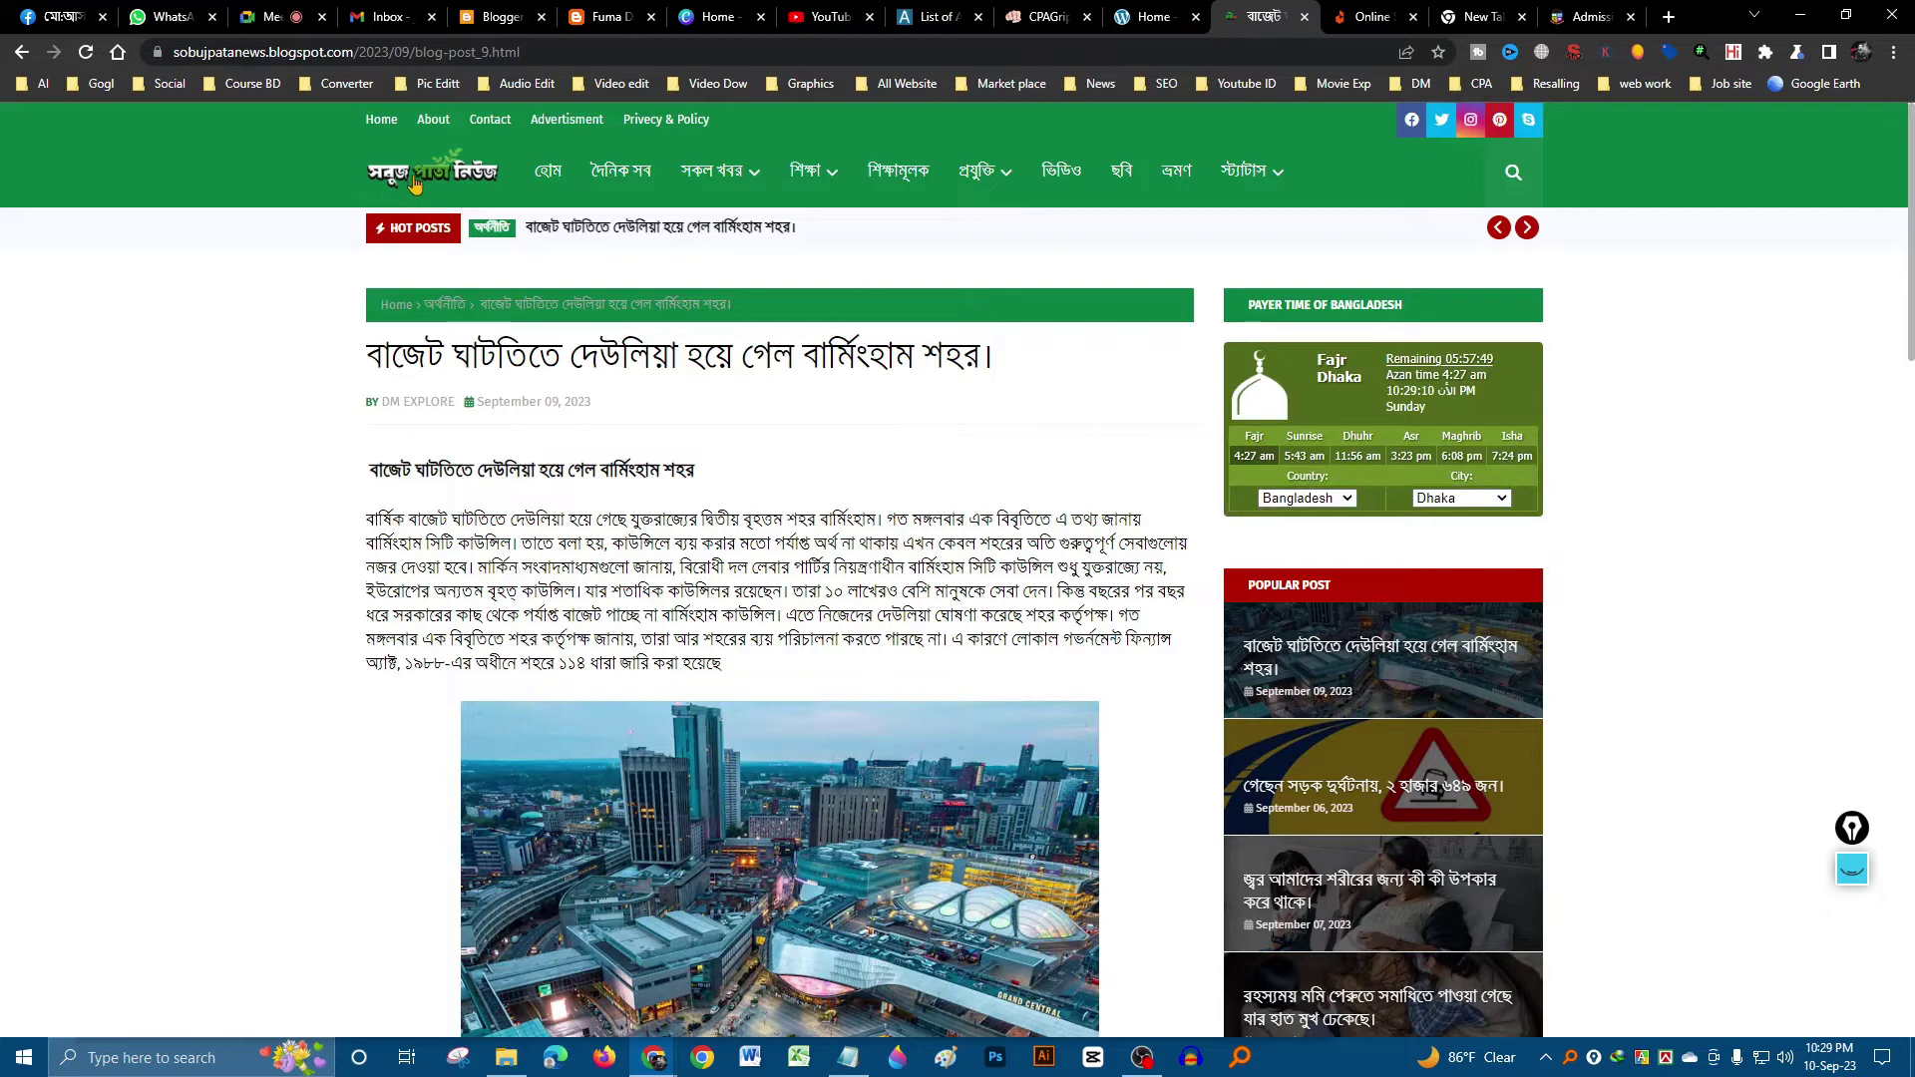
pyautogui.click(413, 180)
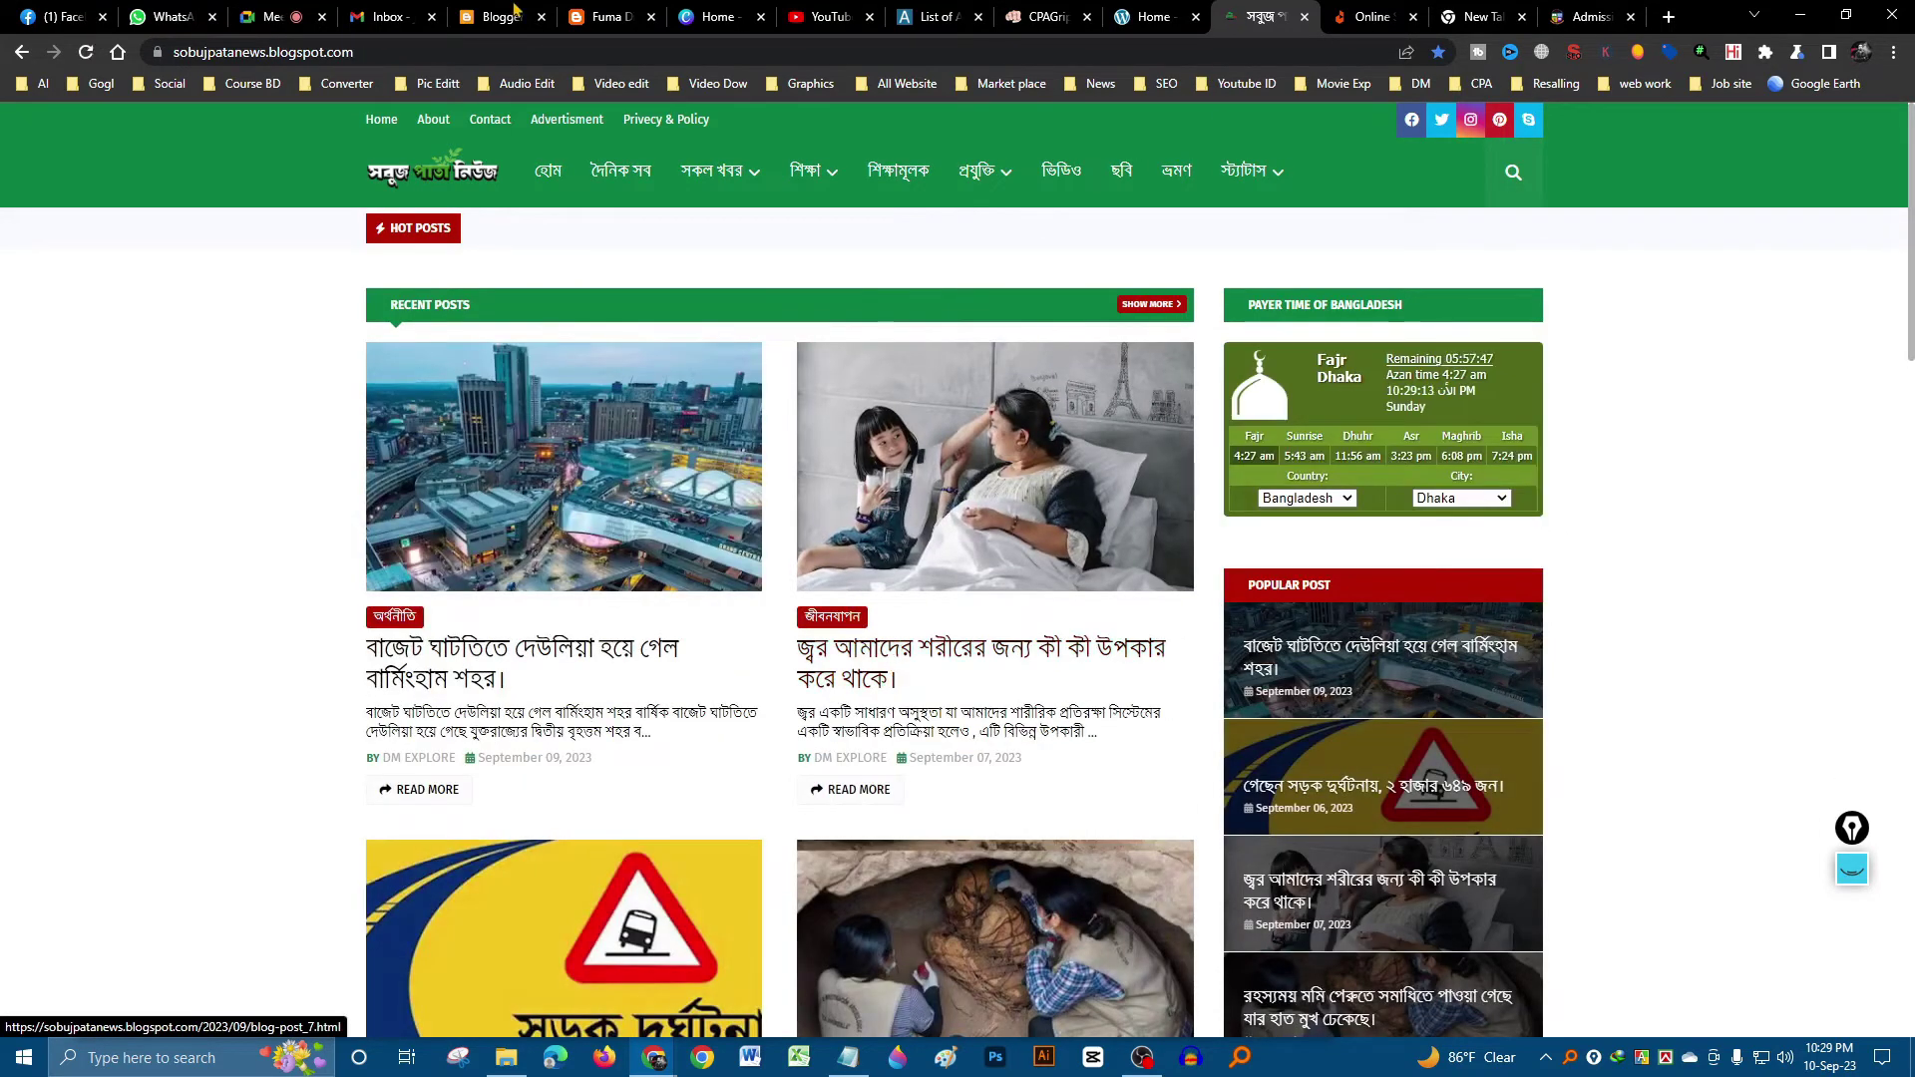
pyautogui.click(601, 16)
# - Set the Title Color on Hover to Red #B51200 in the theme customizer
pyautogui.click(494, 14)
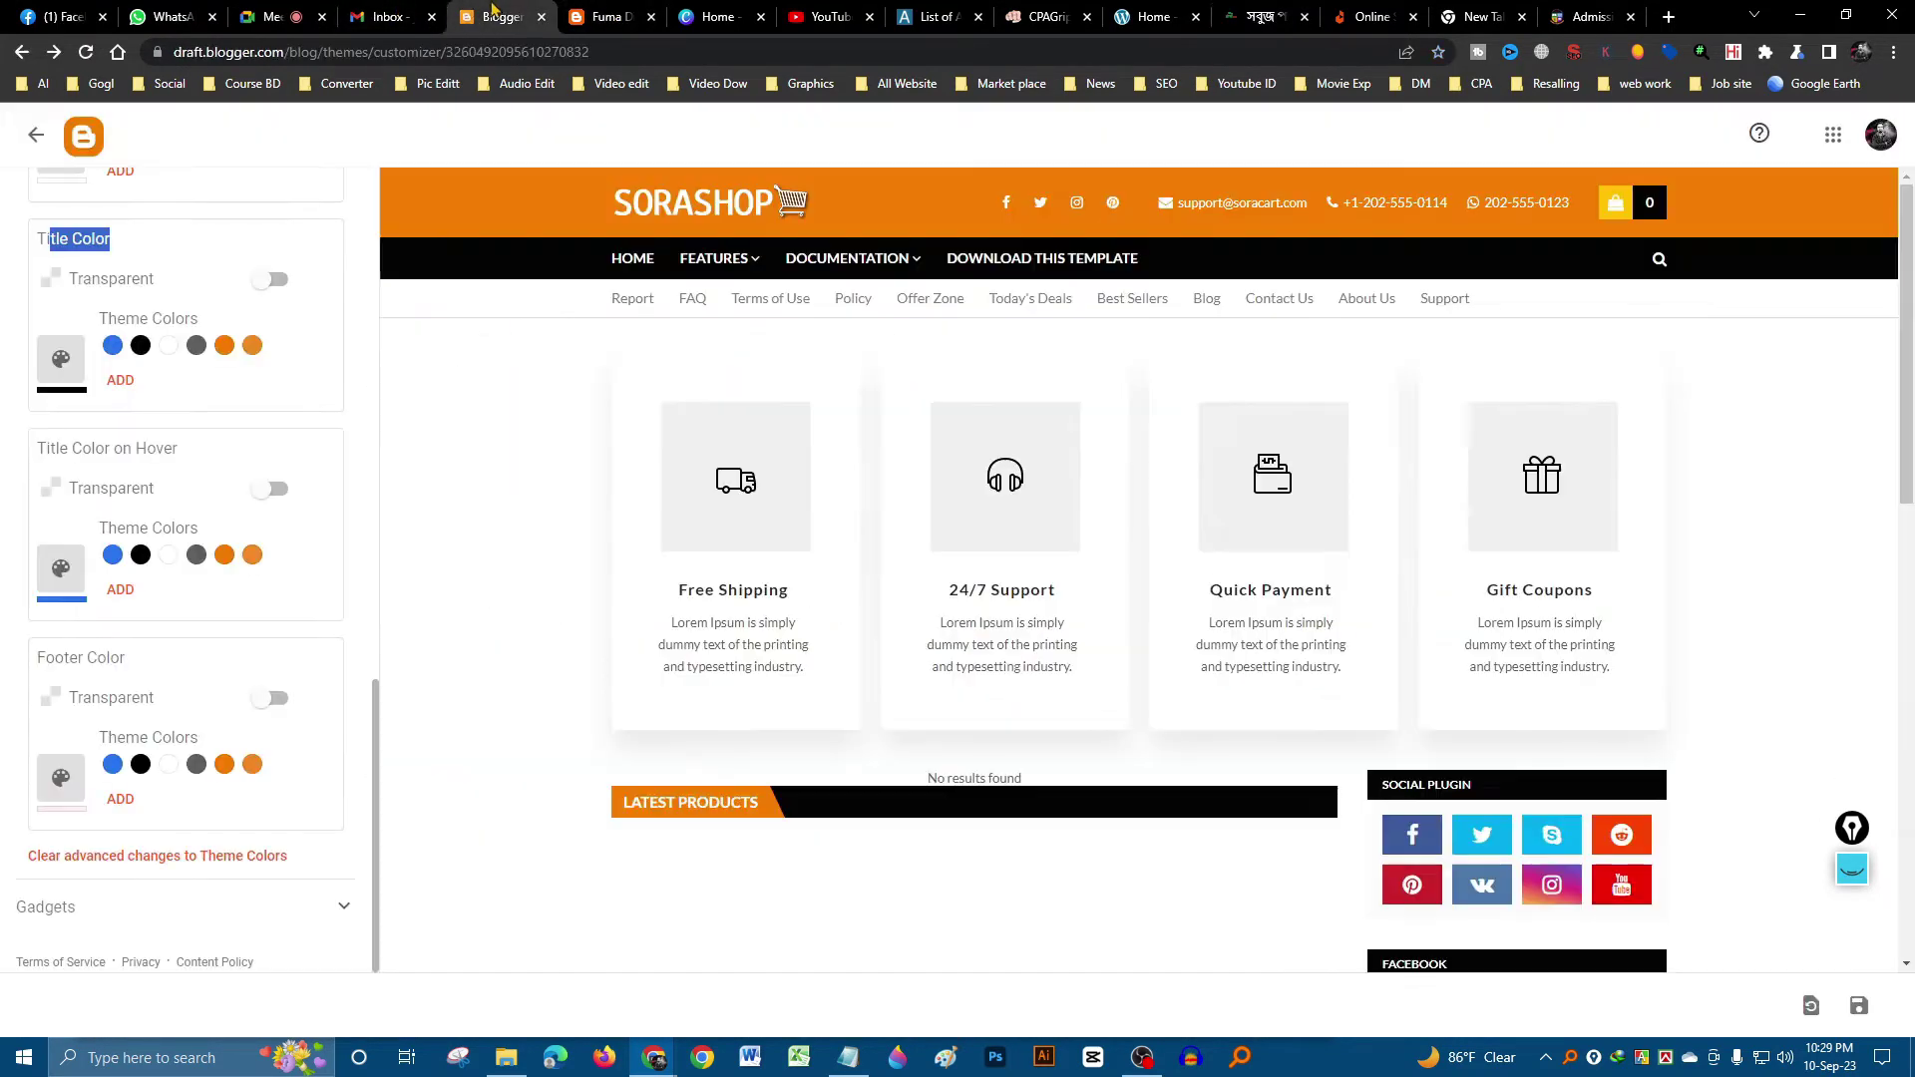
pyautogui.click(75, 583)
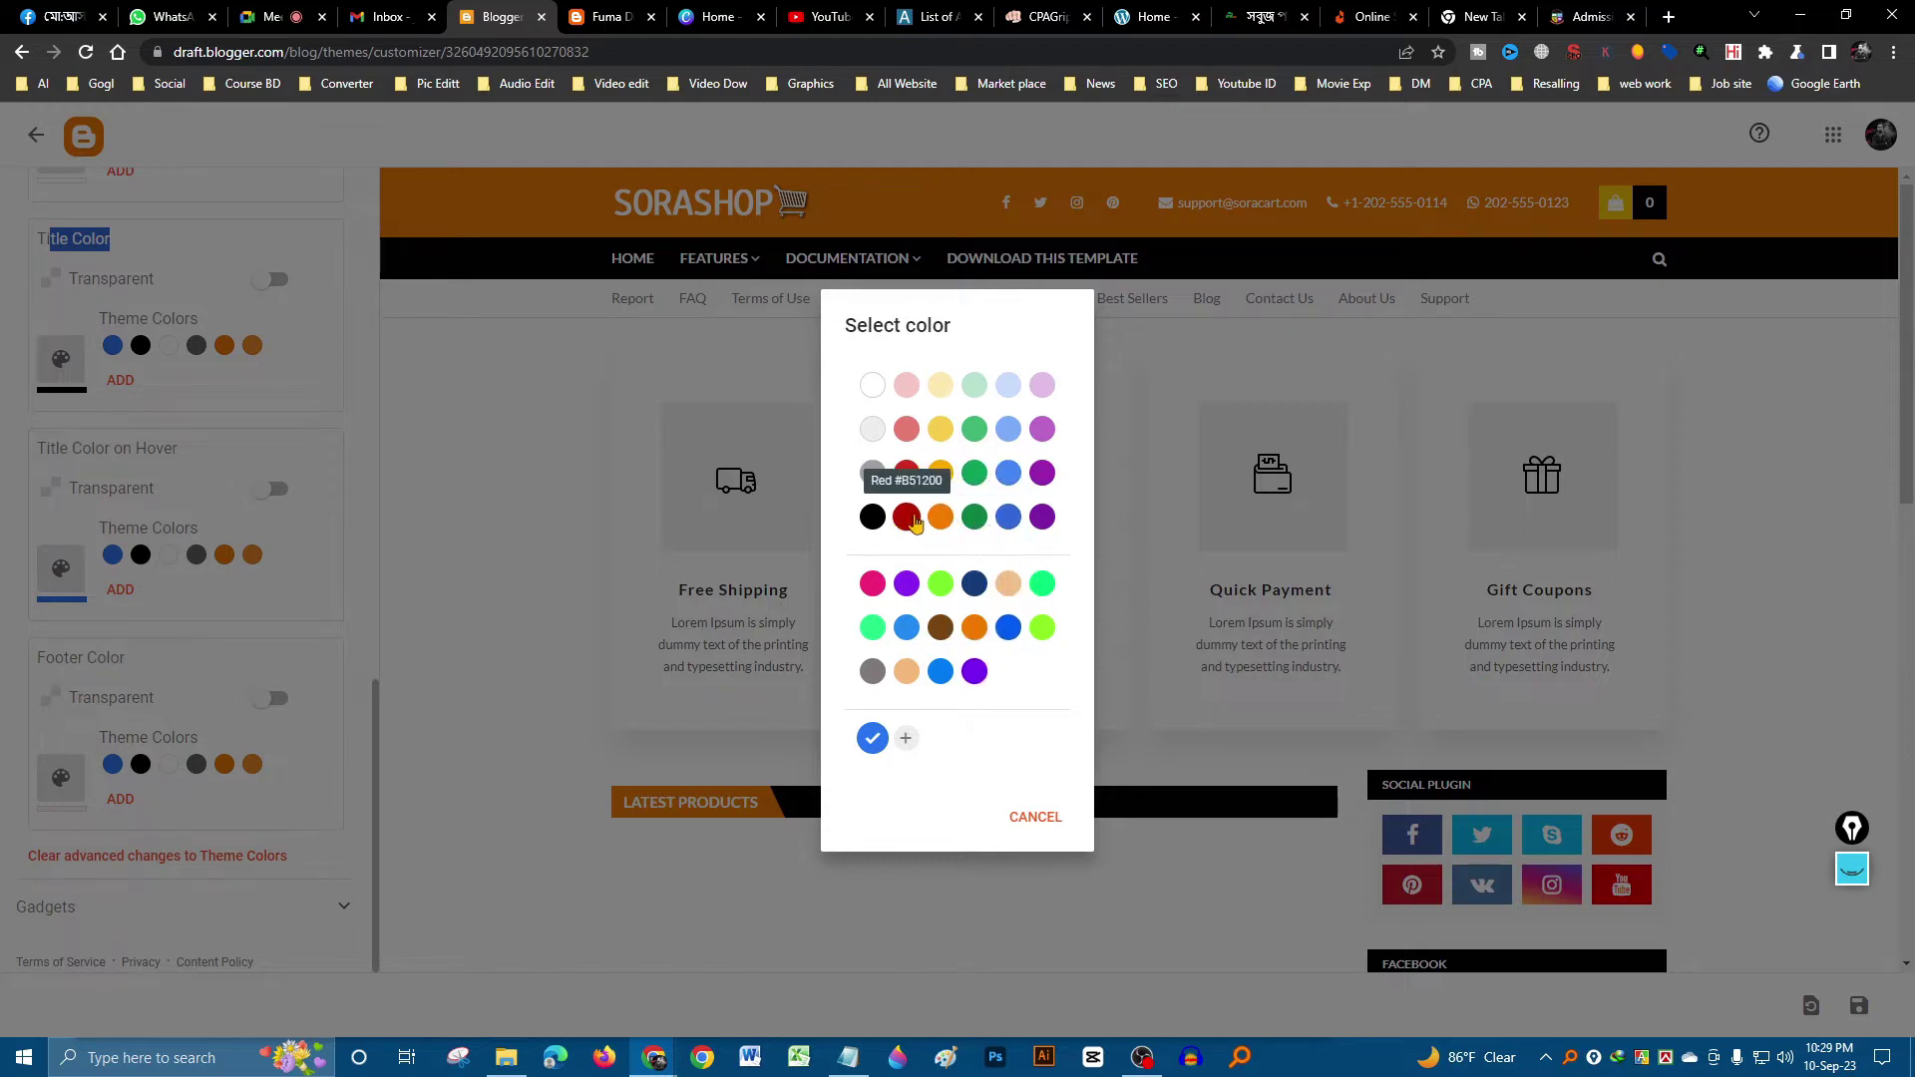
pyautogui.click(907, 517)
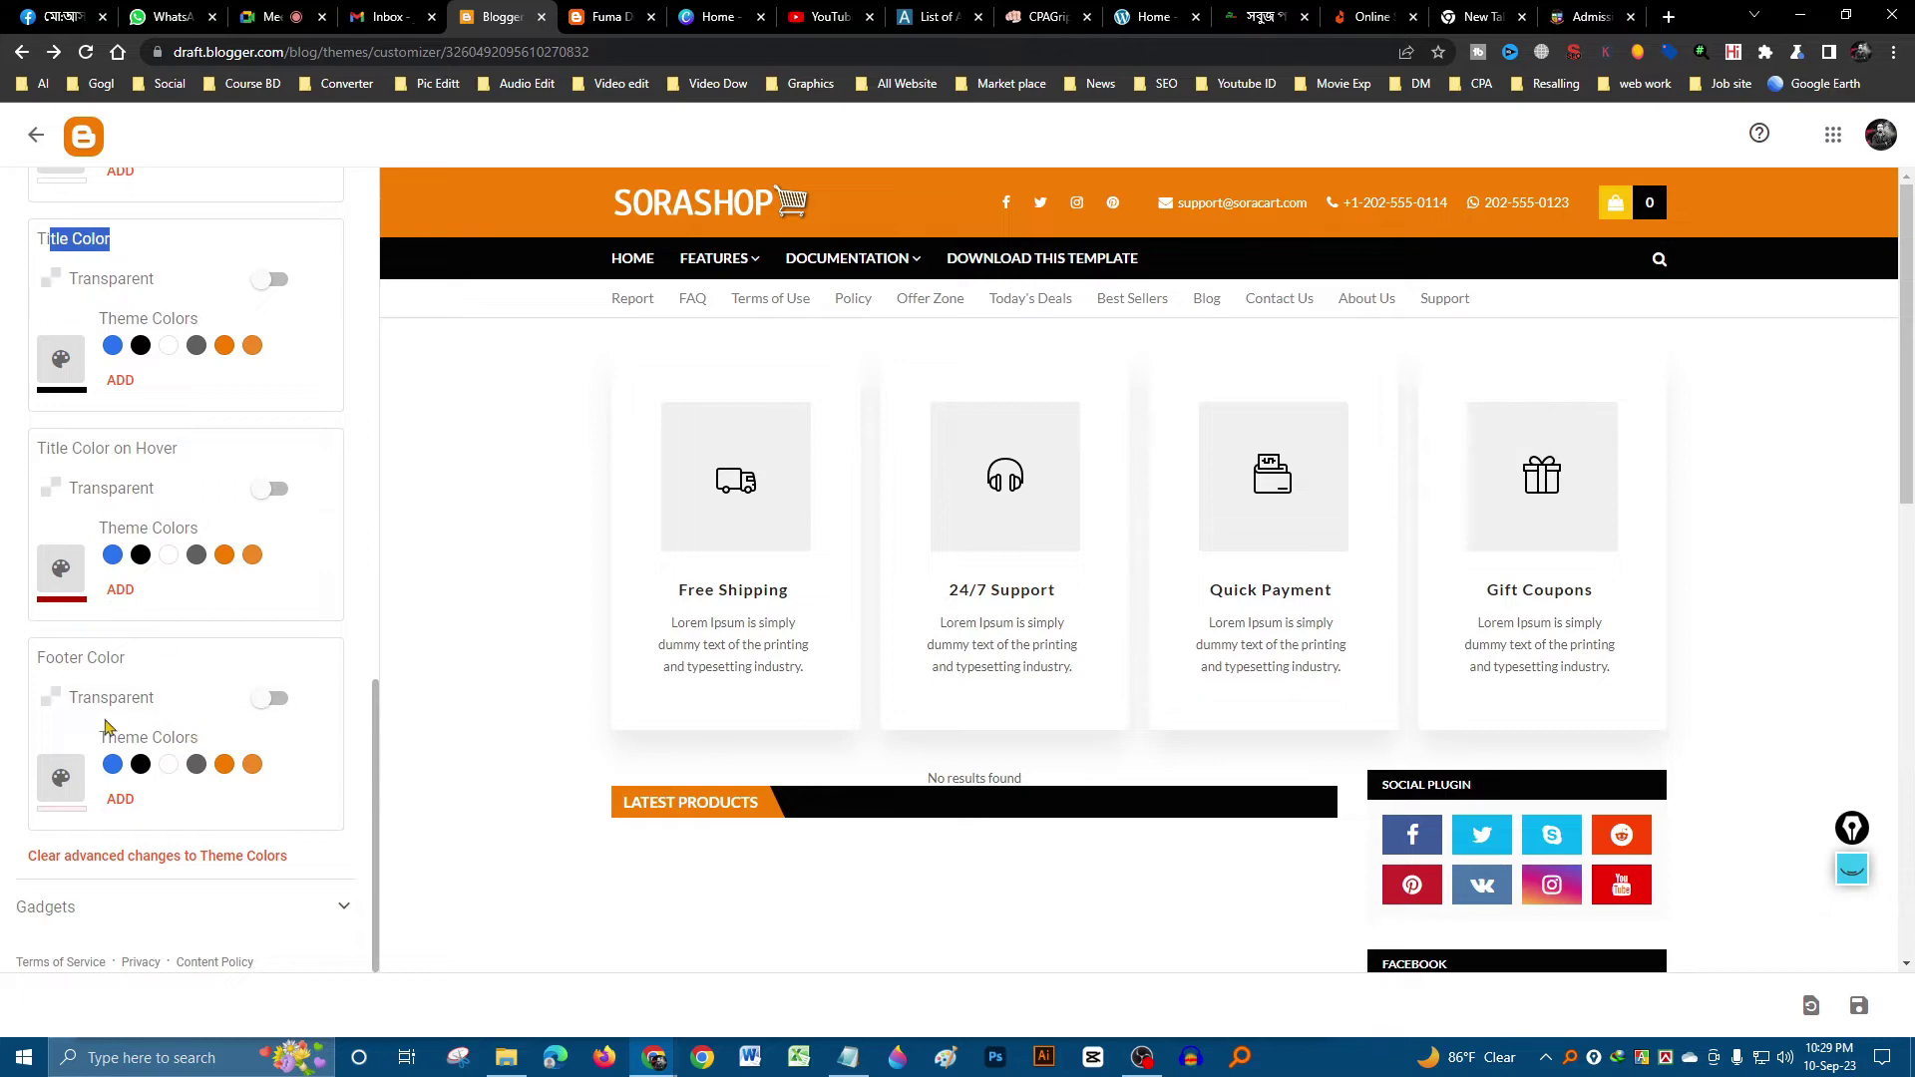
# - Try grey, black and blue as the Footer Color while viewing the footer preview, and set it to white
pyautogui.scroll(-6, 1223, 875)
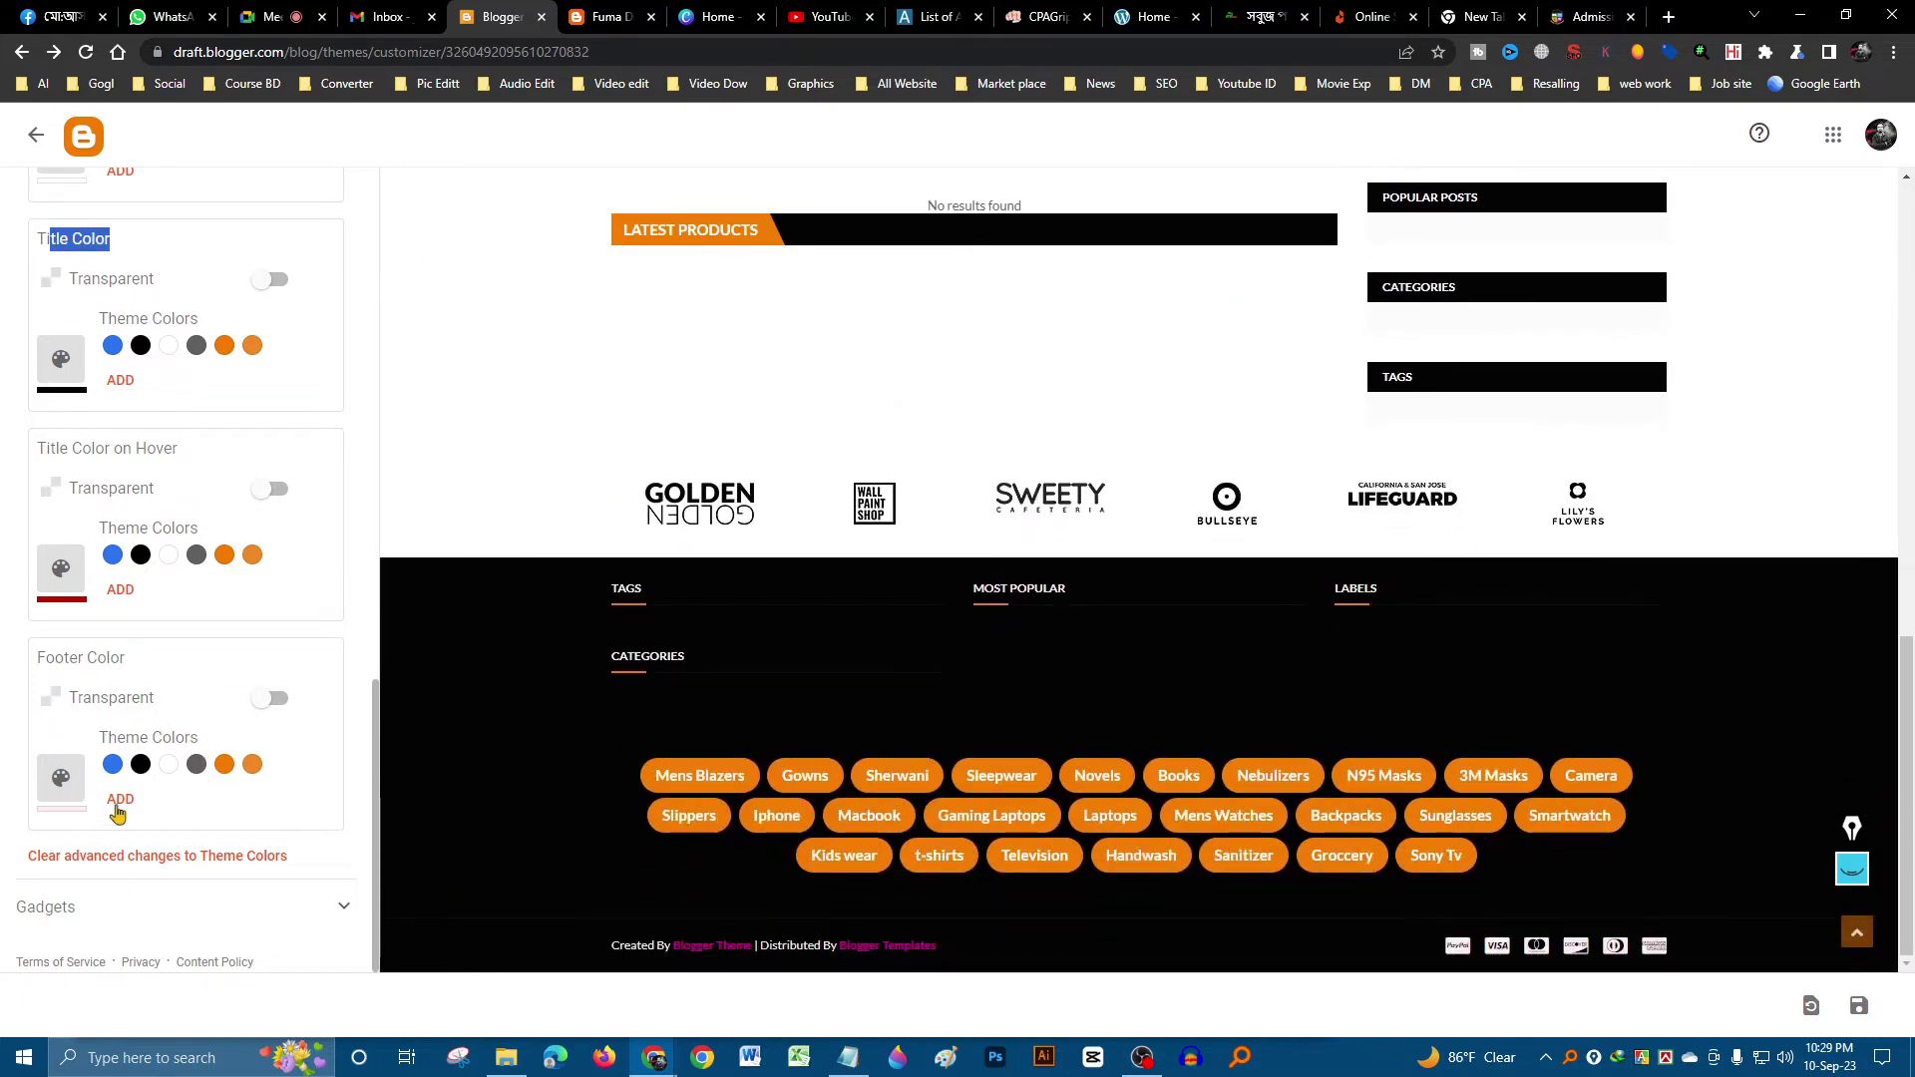
pyautogui.click(196, 766)
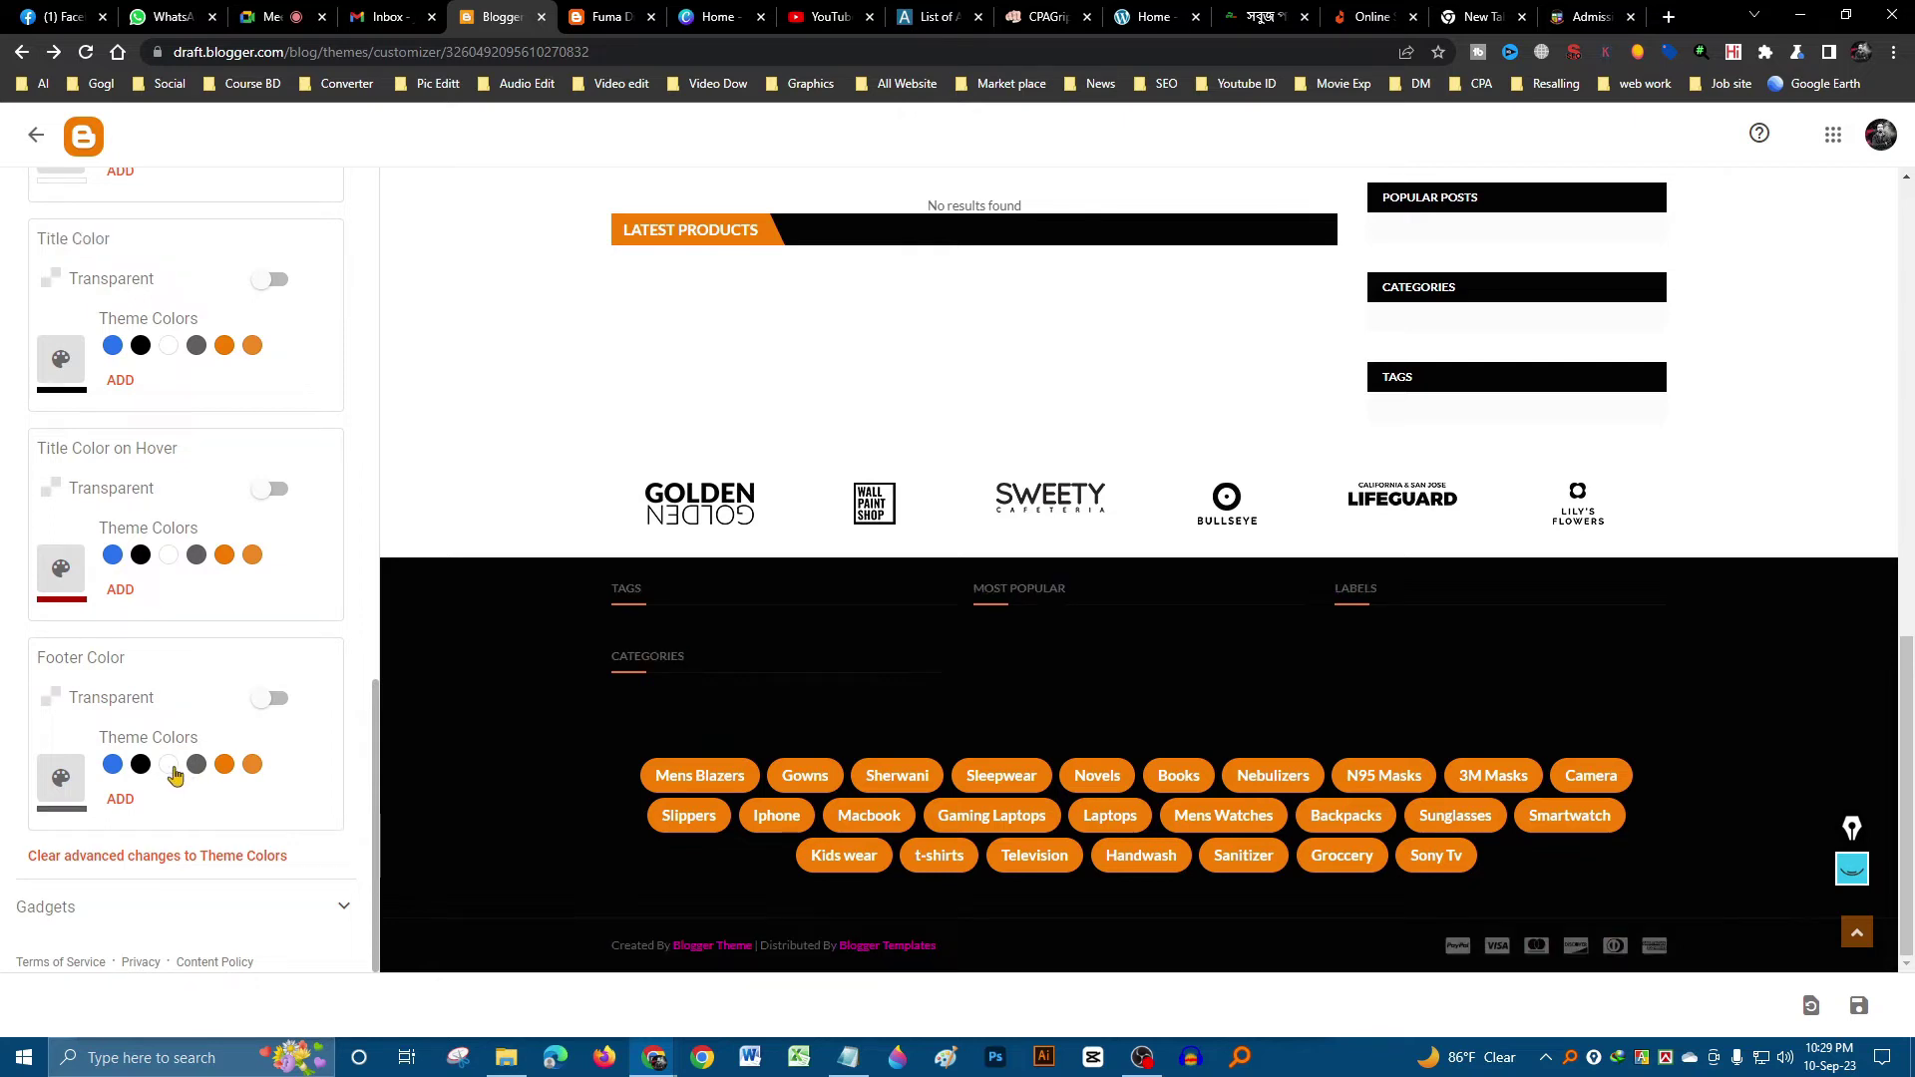
pyautogui.click(142, 766)
pyautogui.click(113, 765)
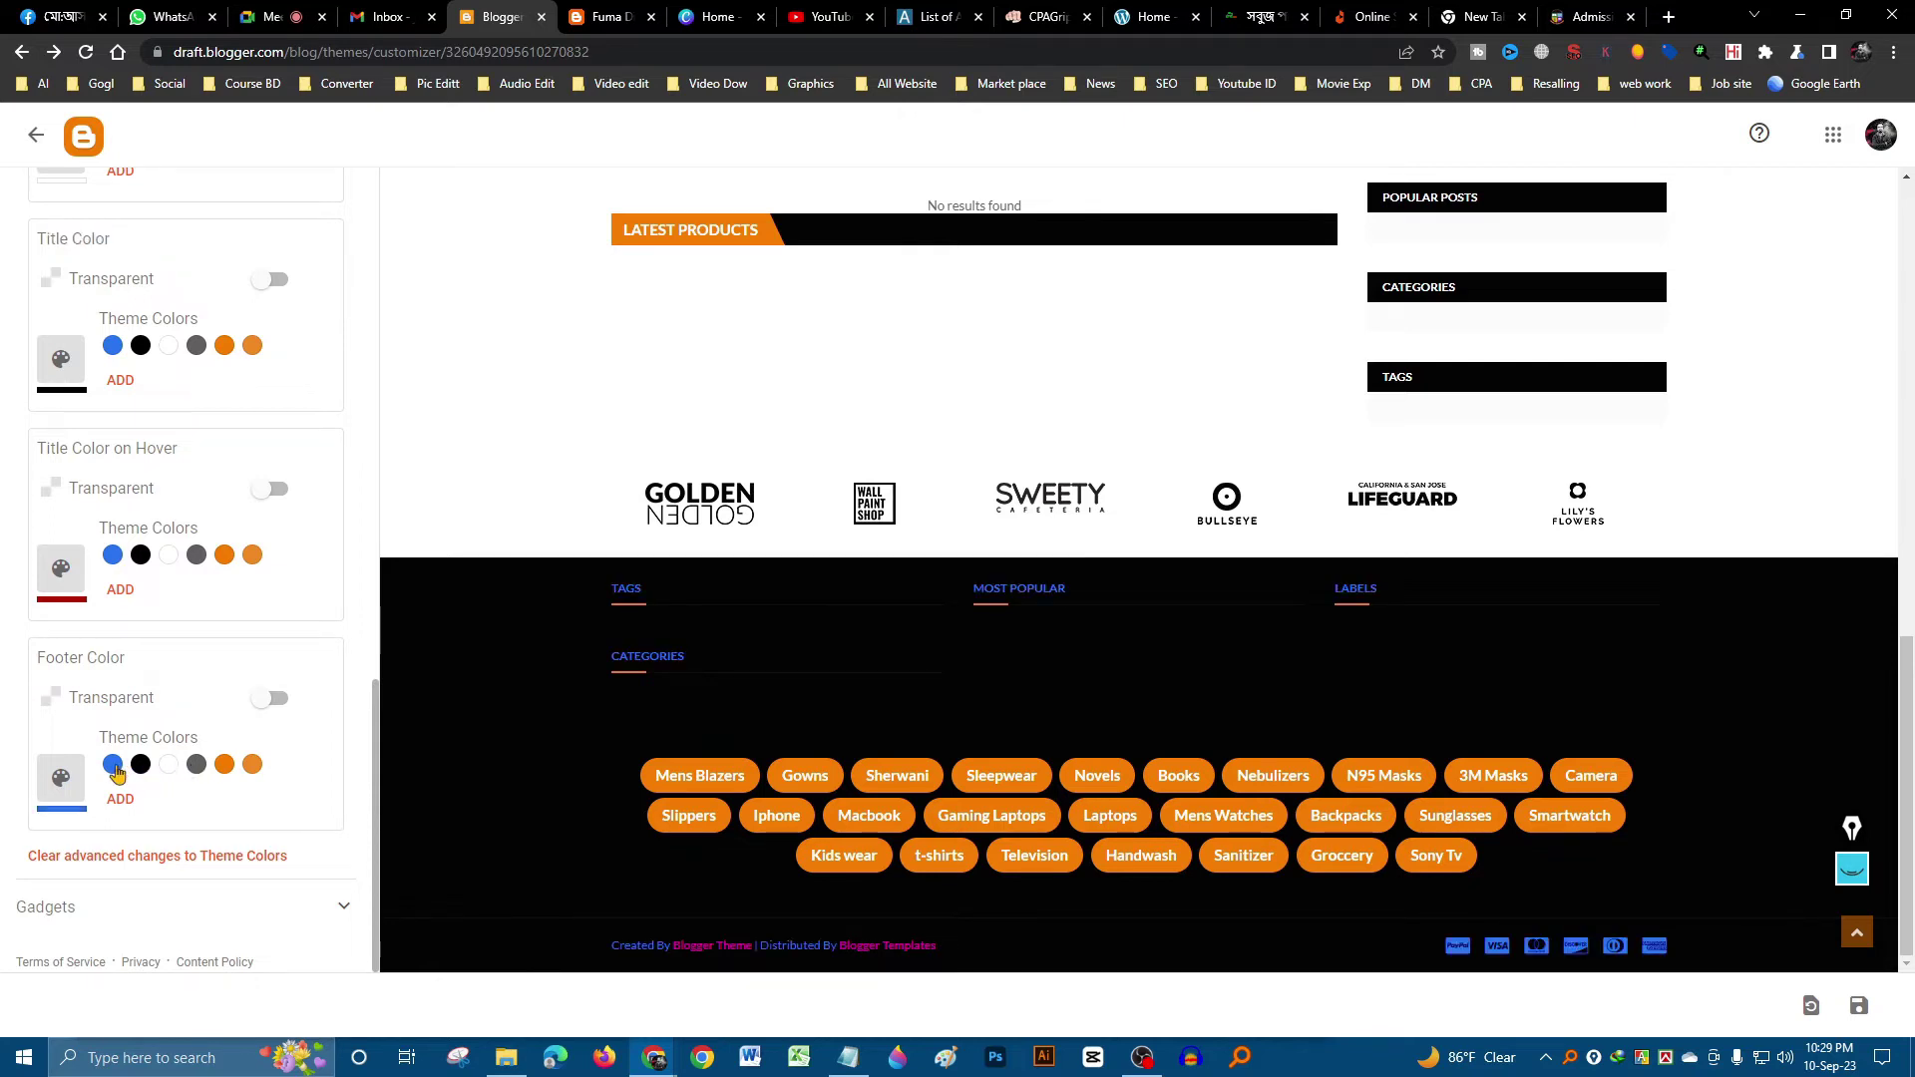
pyautogui.click(168, 764)
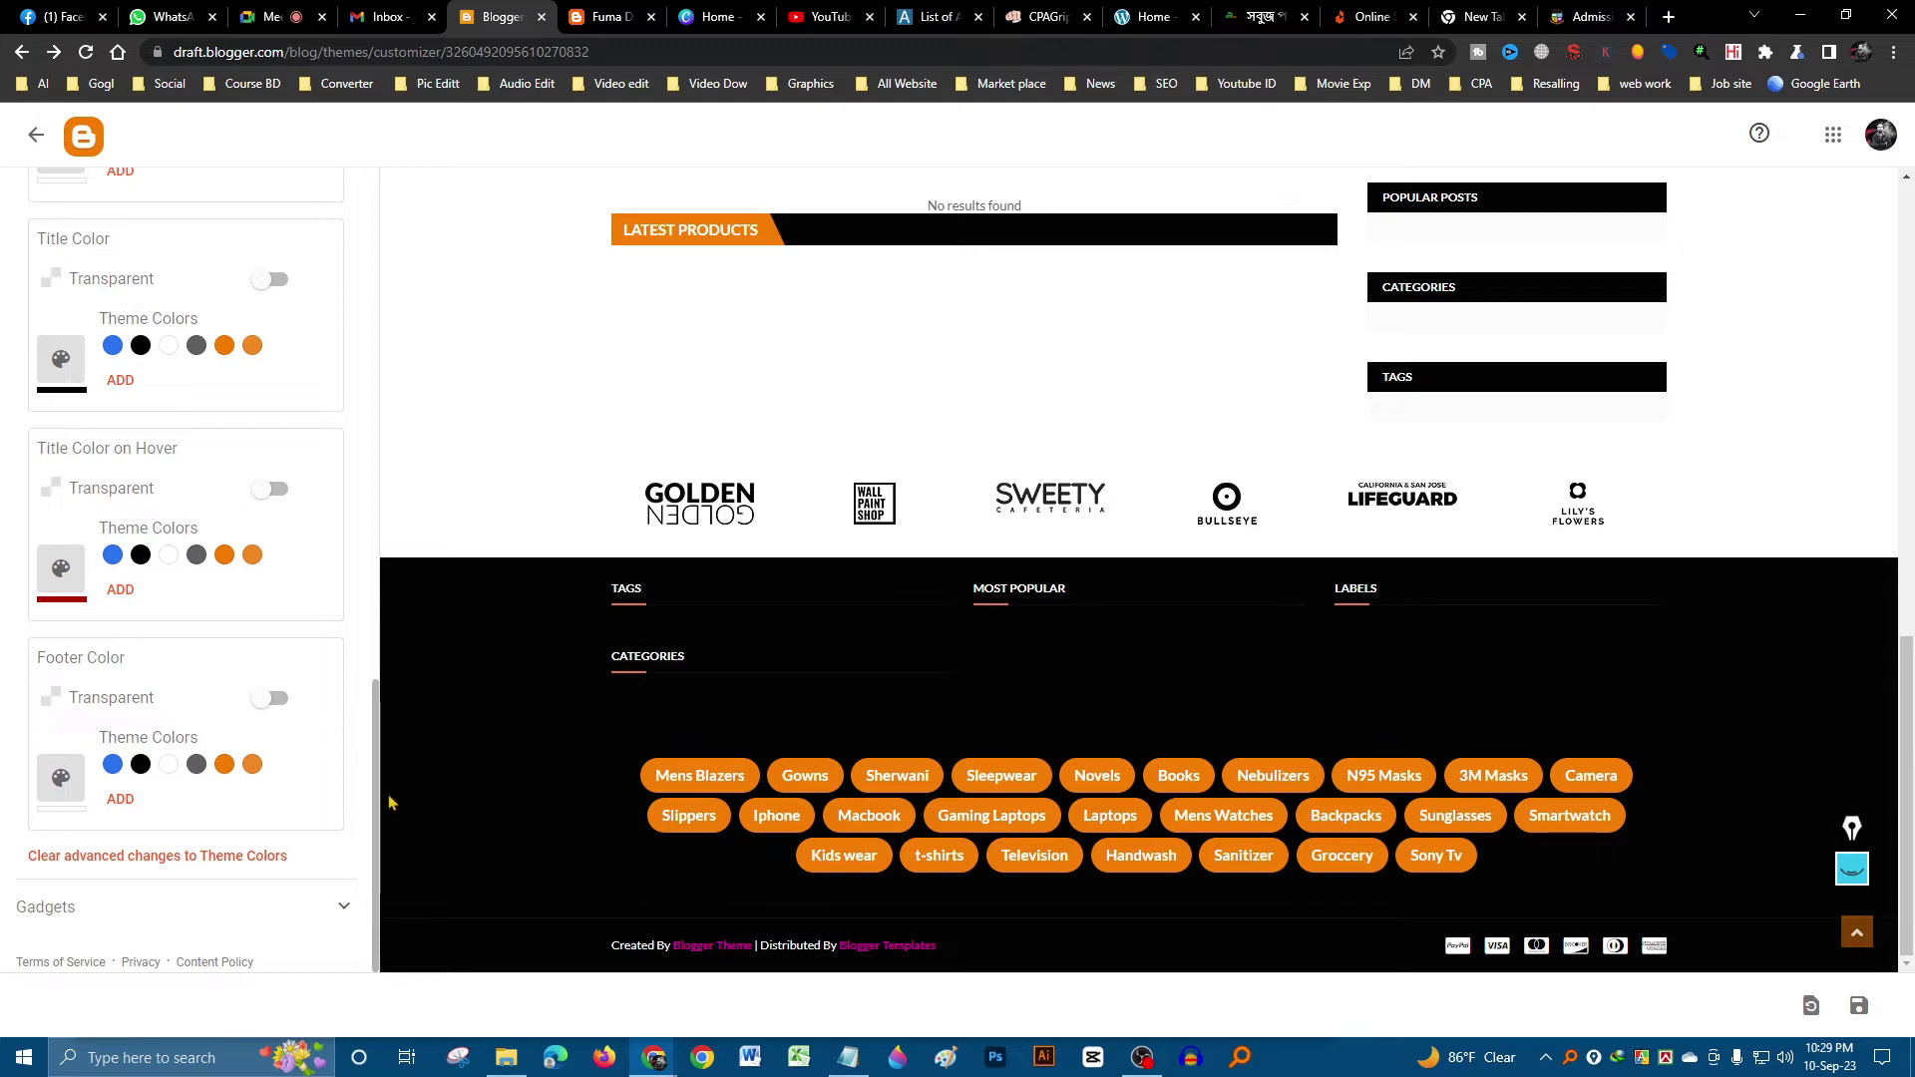
# - Look over the Gadgets list with Categories left selected, and save the theme customizations
pyautogui.click(336, 906)
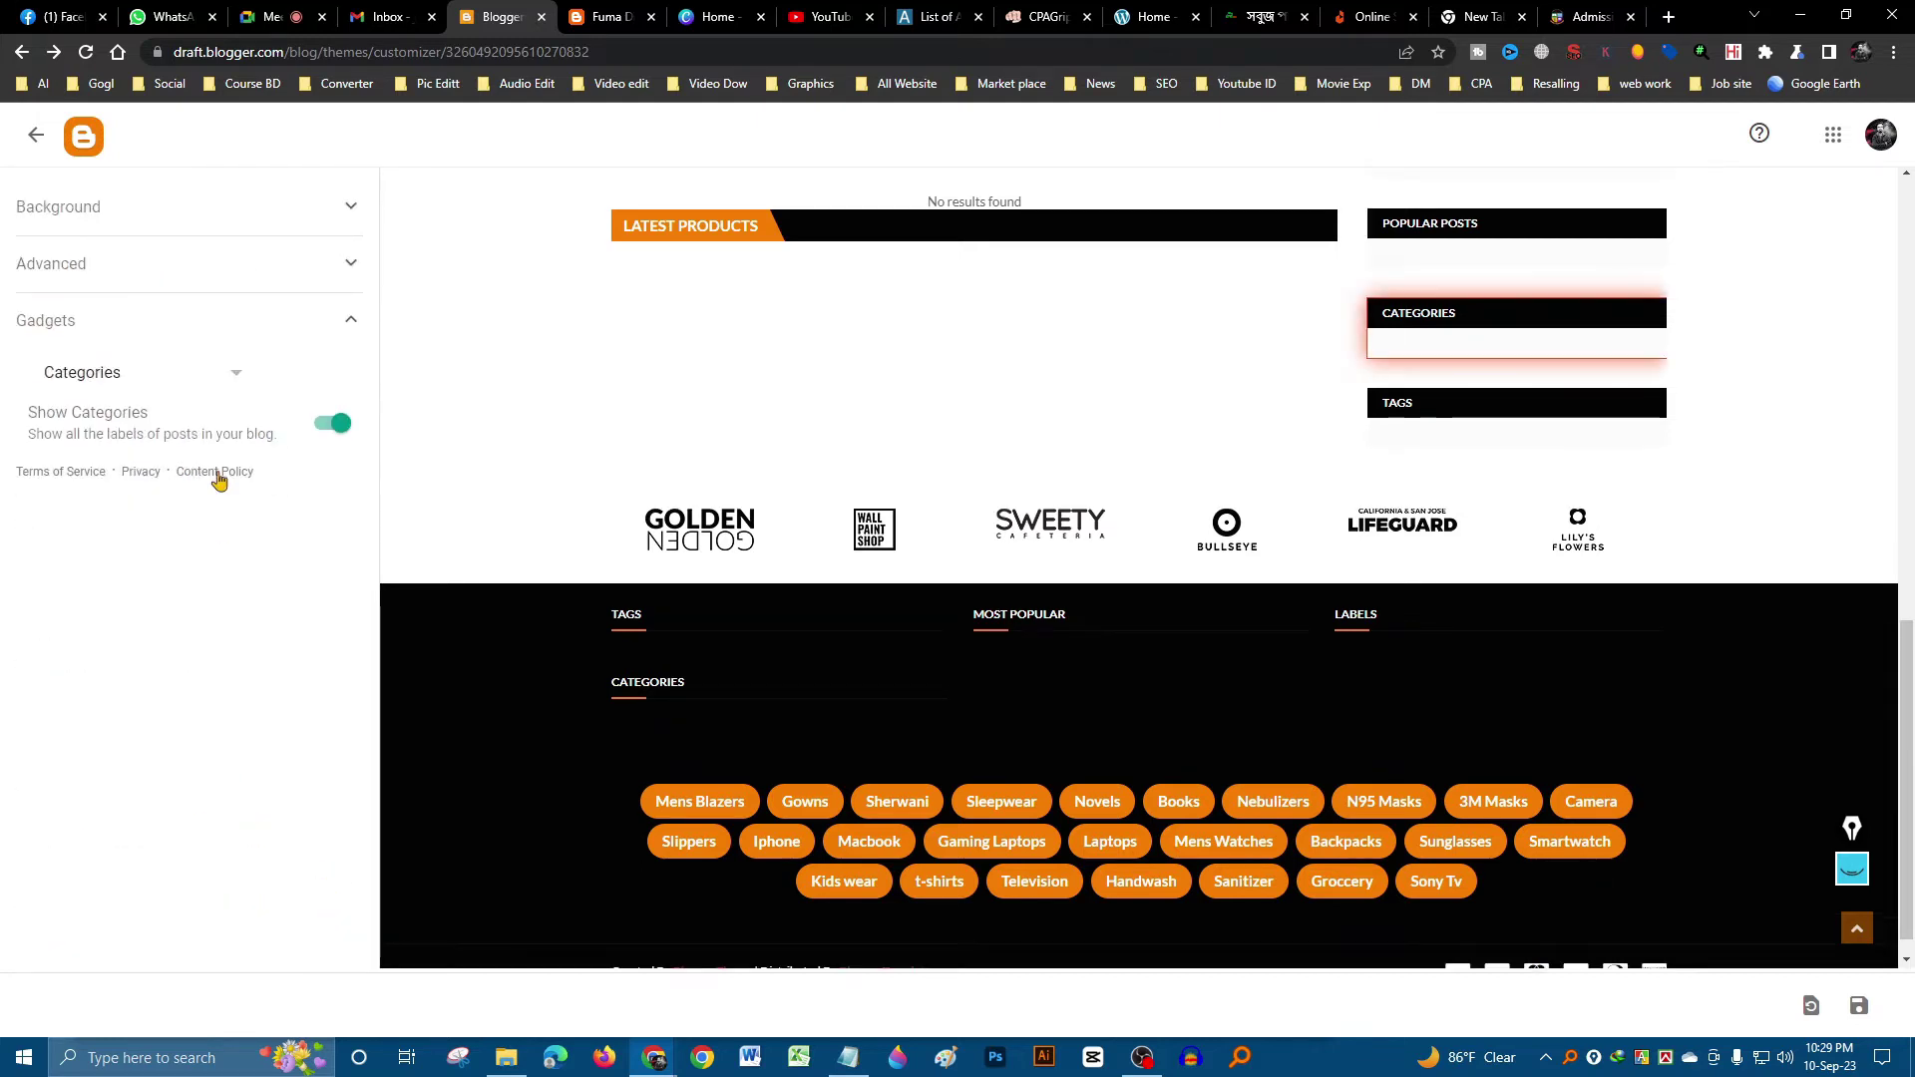
pyautogui.click(228, 374)
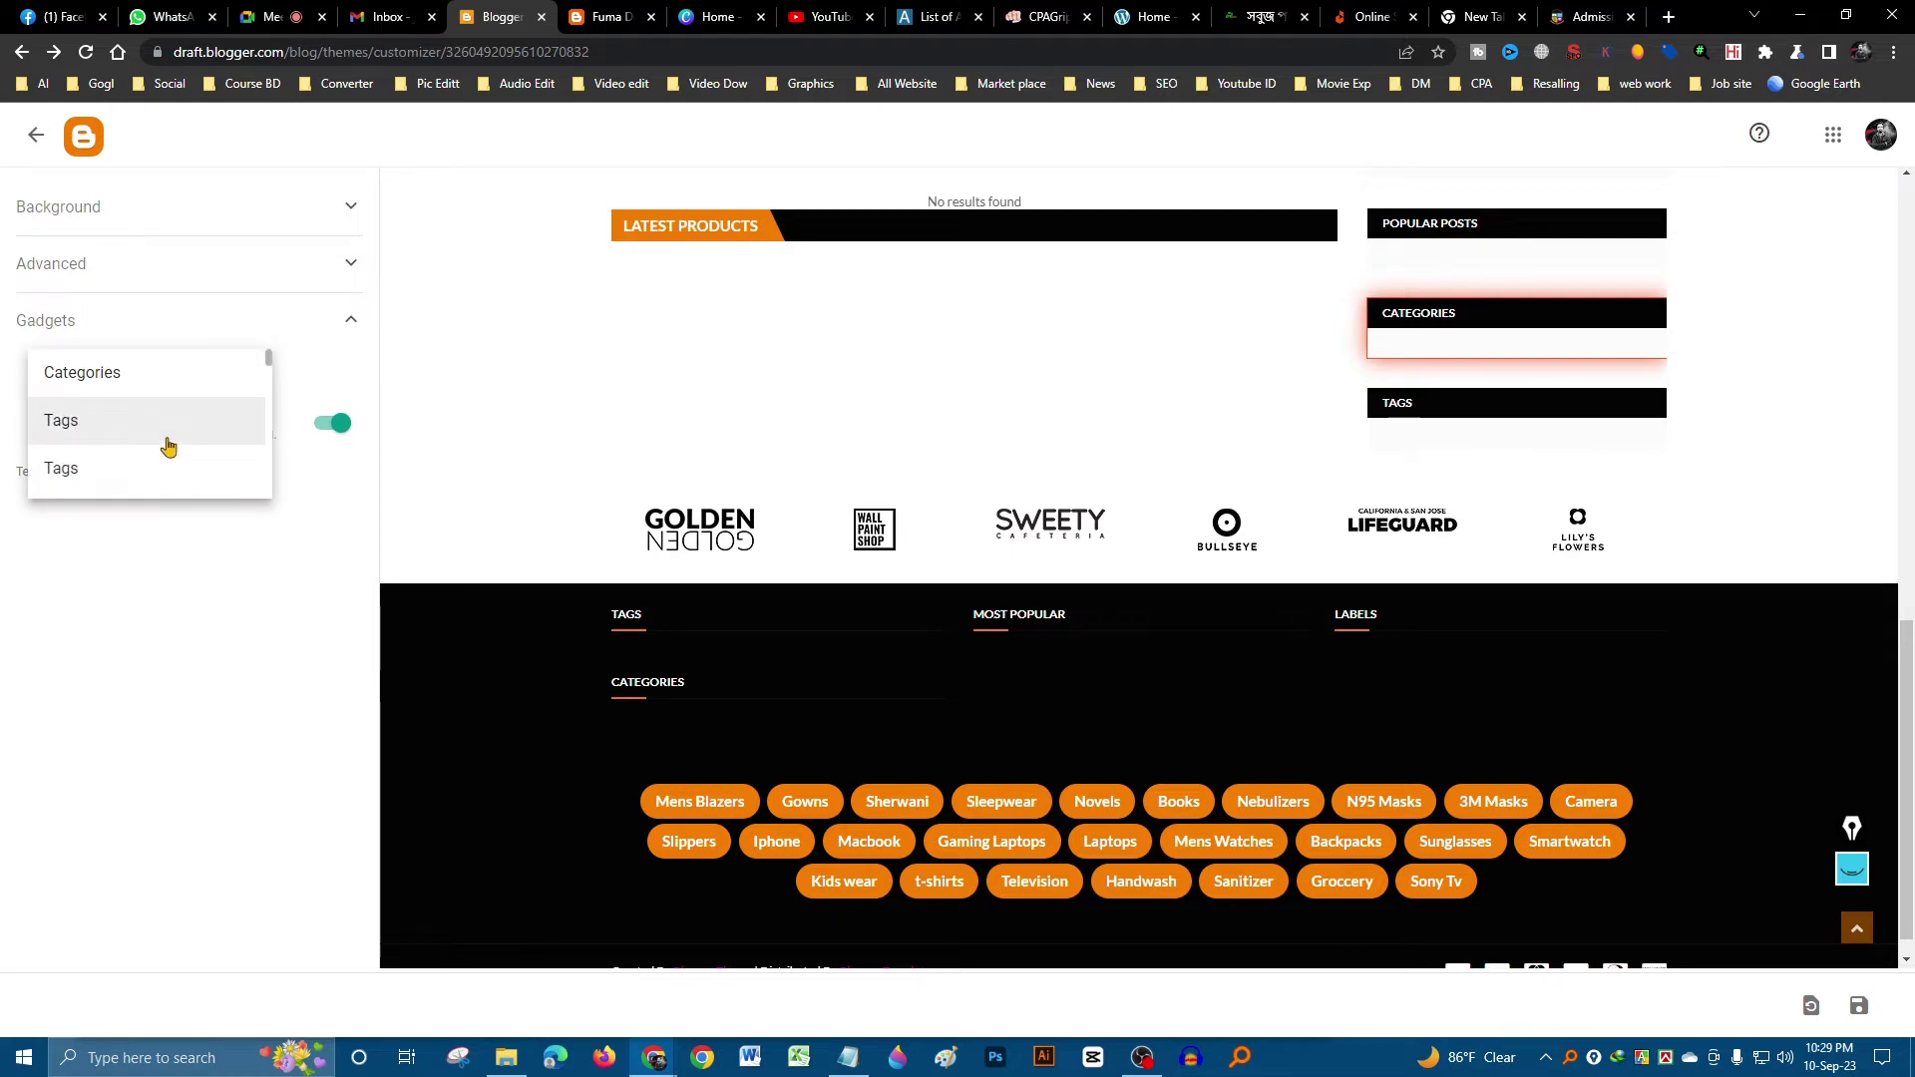
pyautogui.click(201, 589)
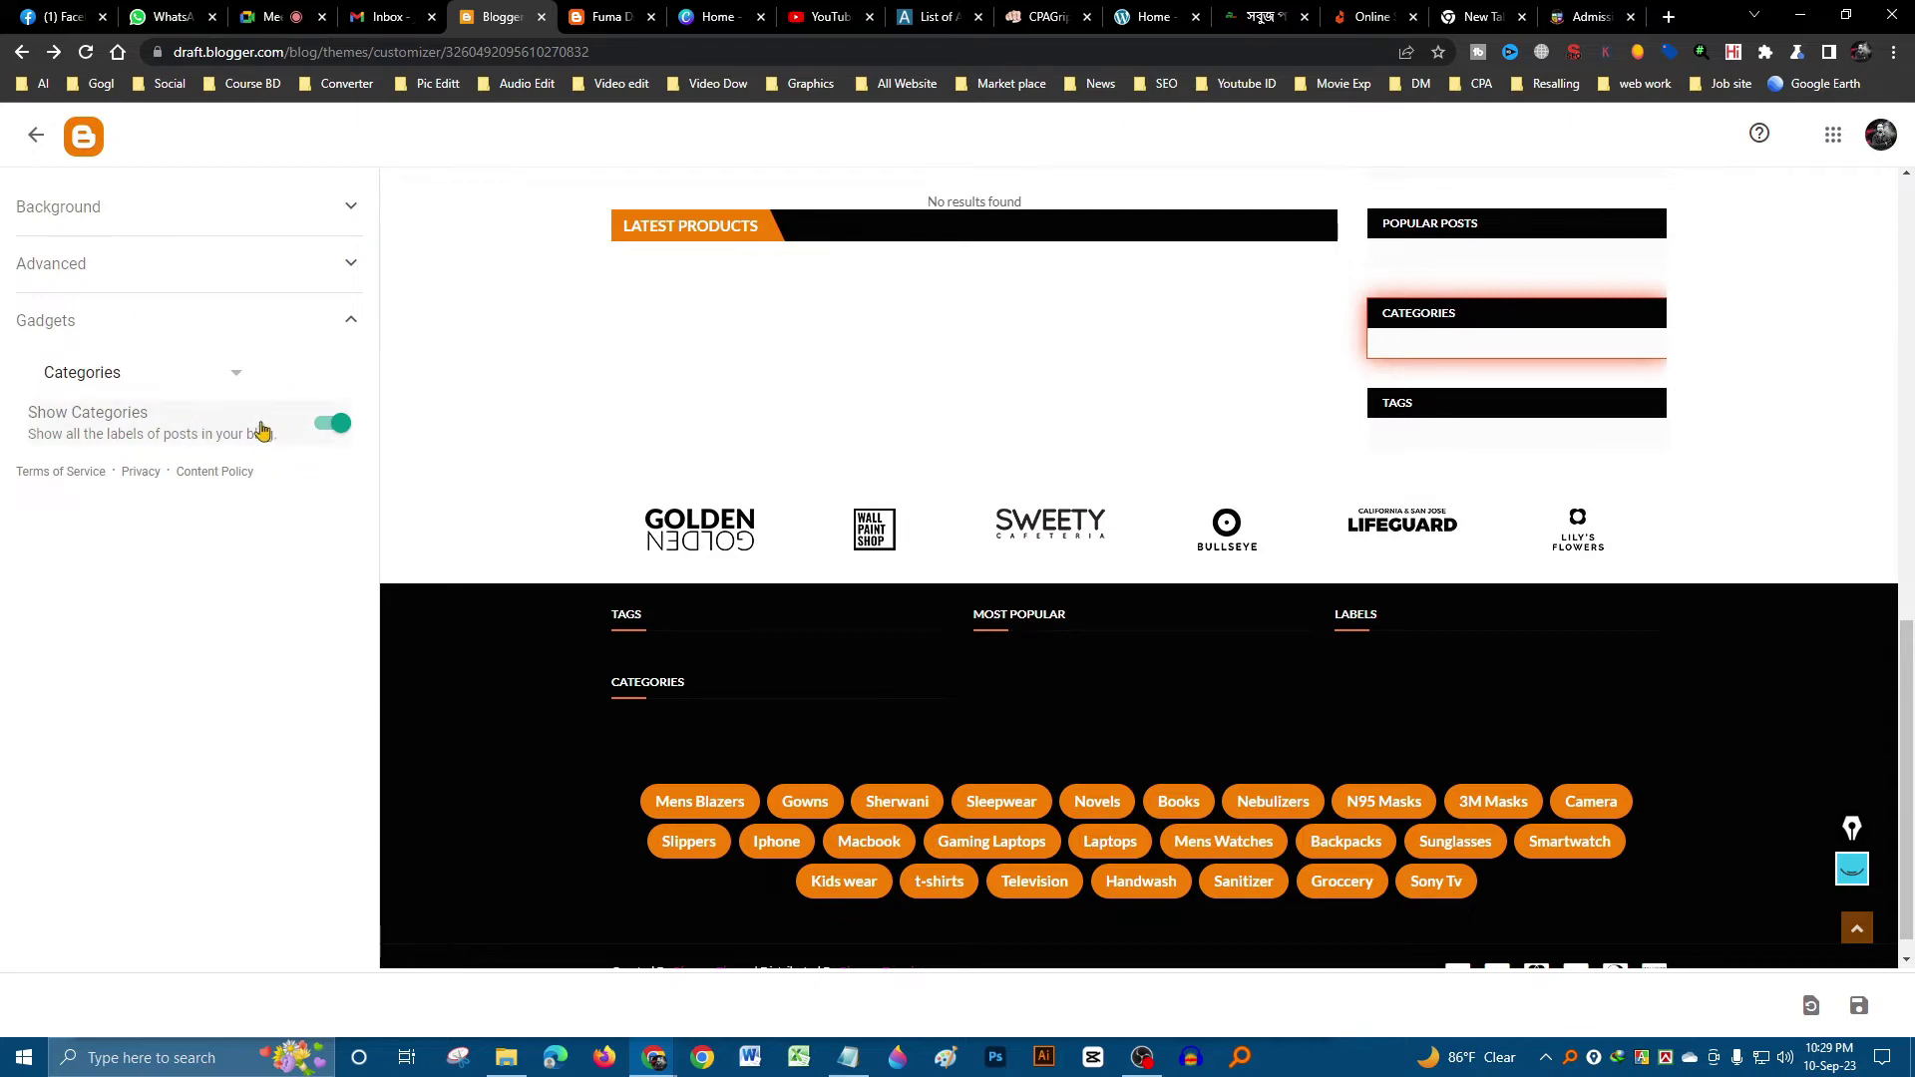
pyautogui.click(1858, 1005)
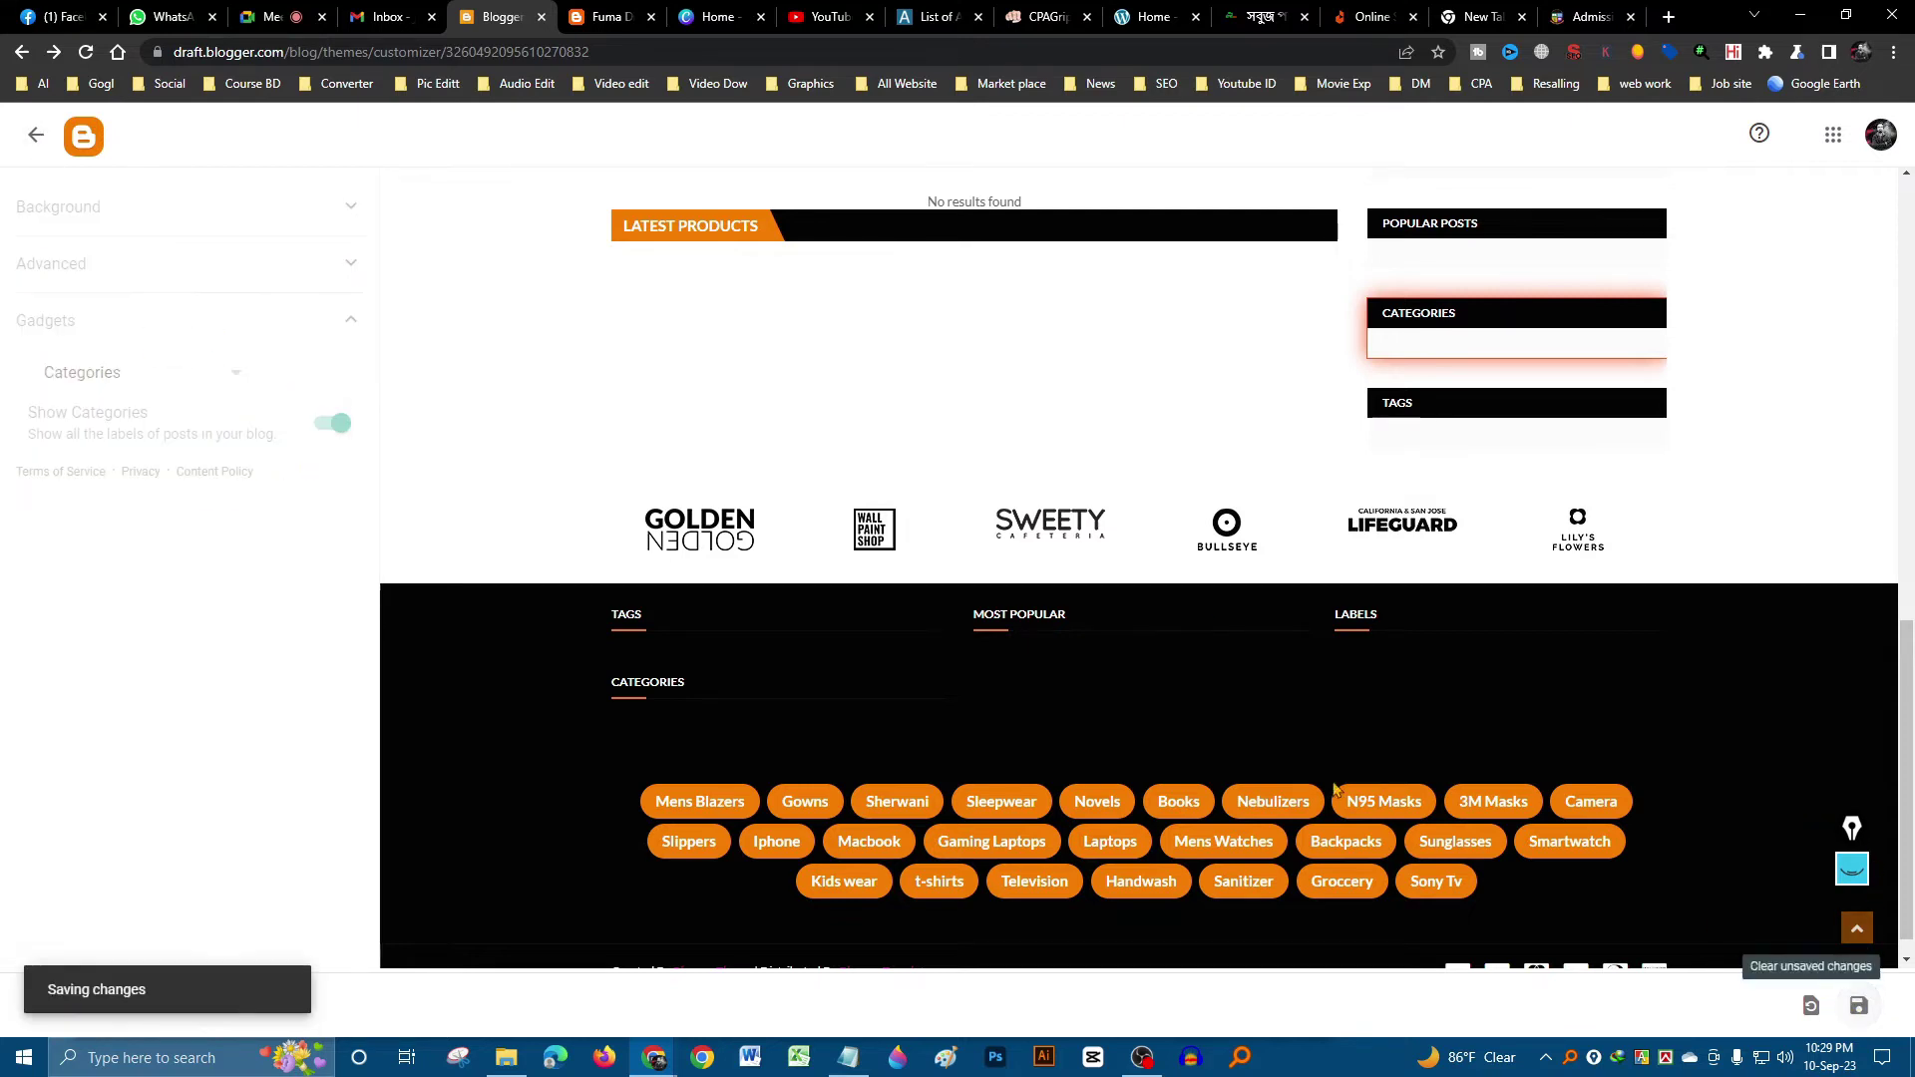
# - Leave the customizer for the blog's Layout, and compare its header gadgets with the header of the live shop
pyautogui.click(36, 135)
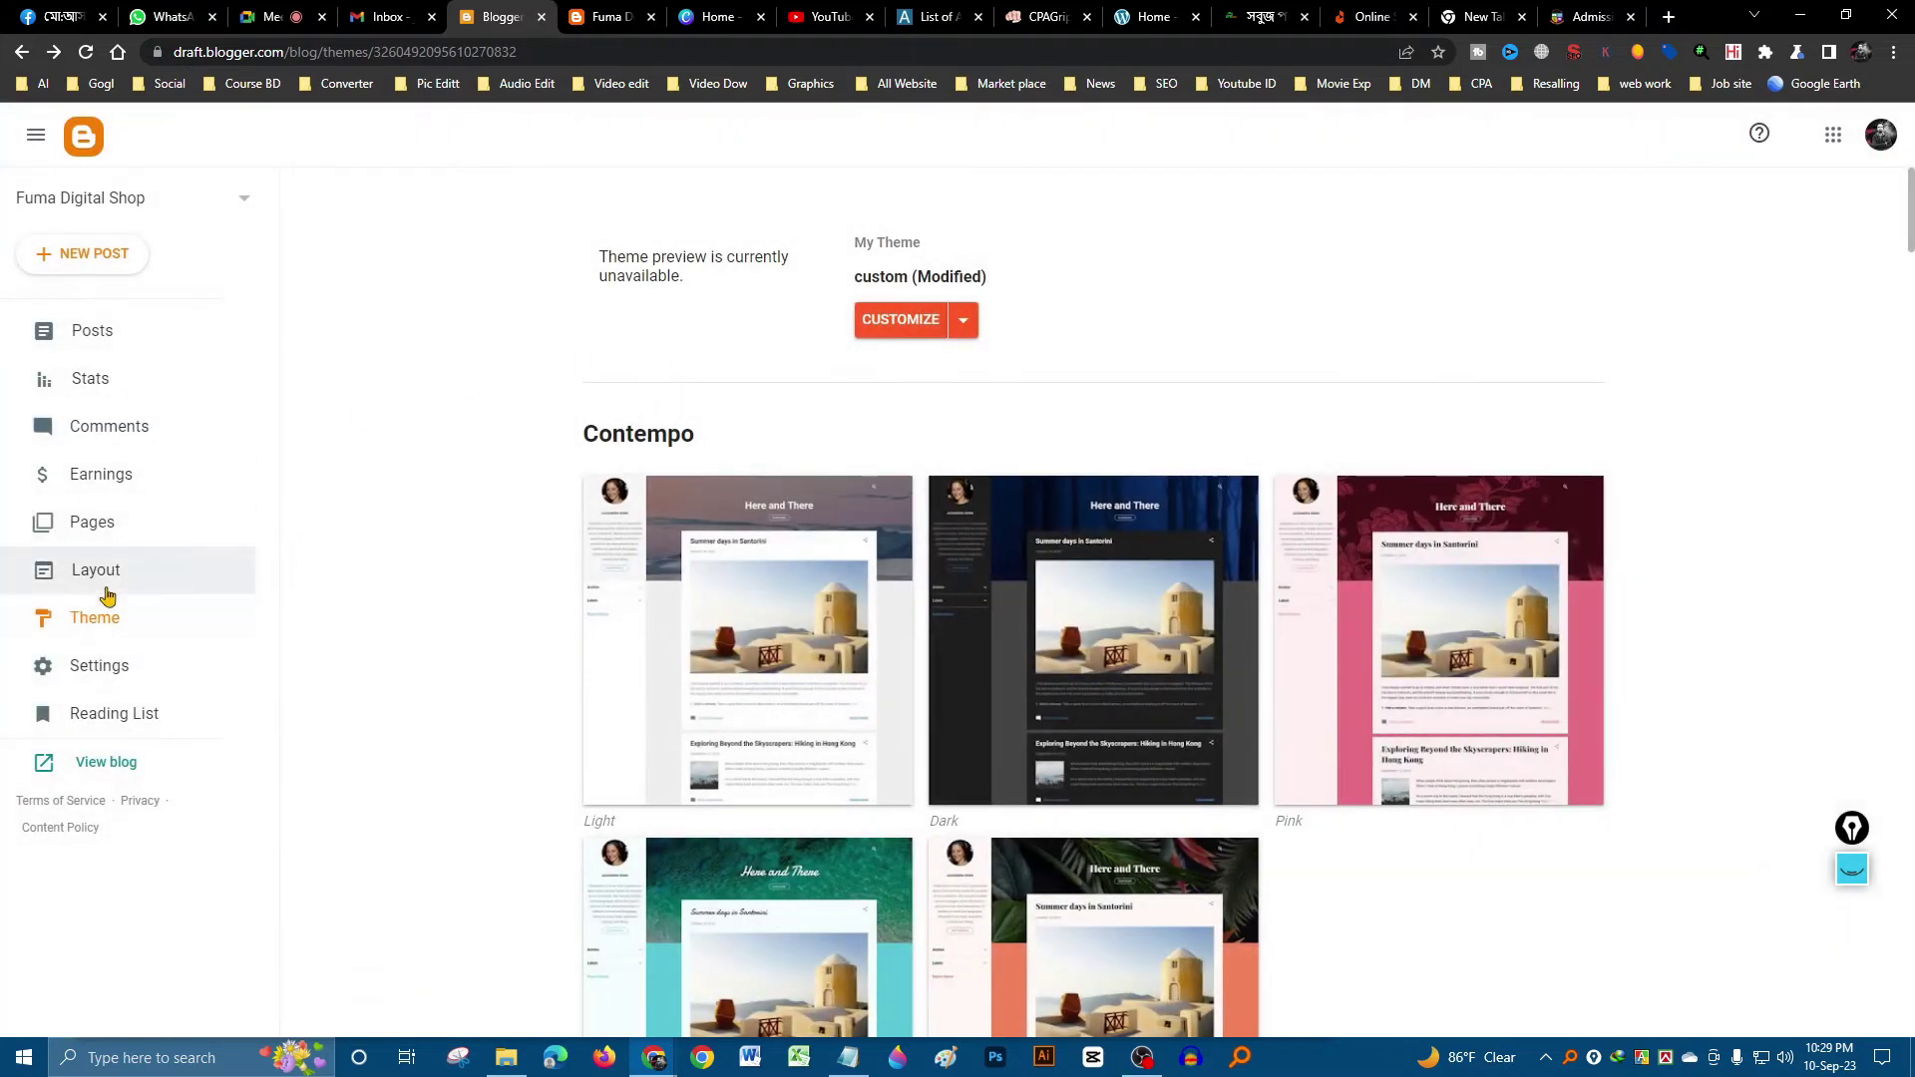
pyautogui.click(100, 571)
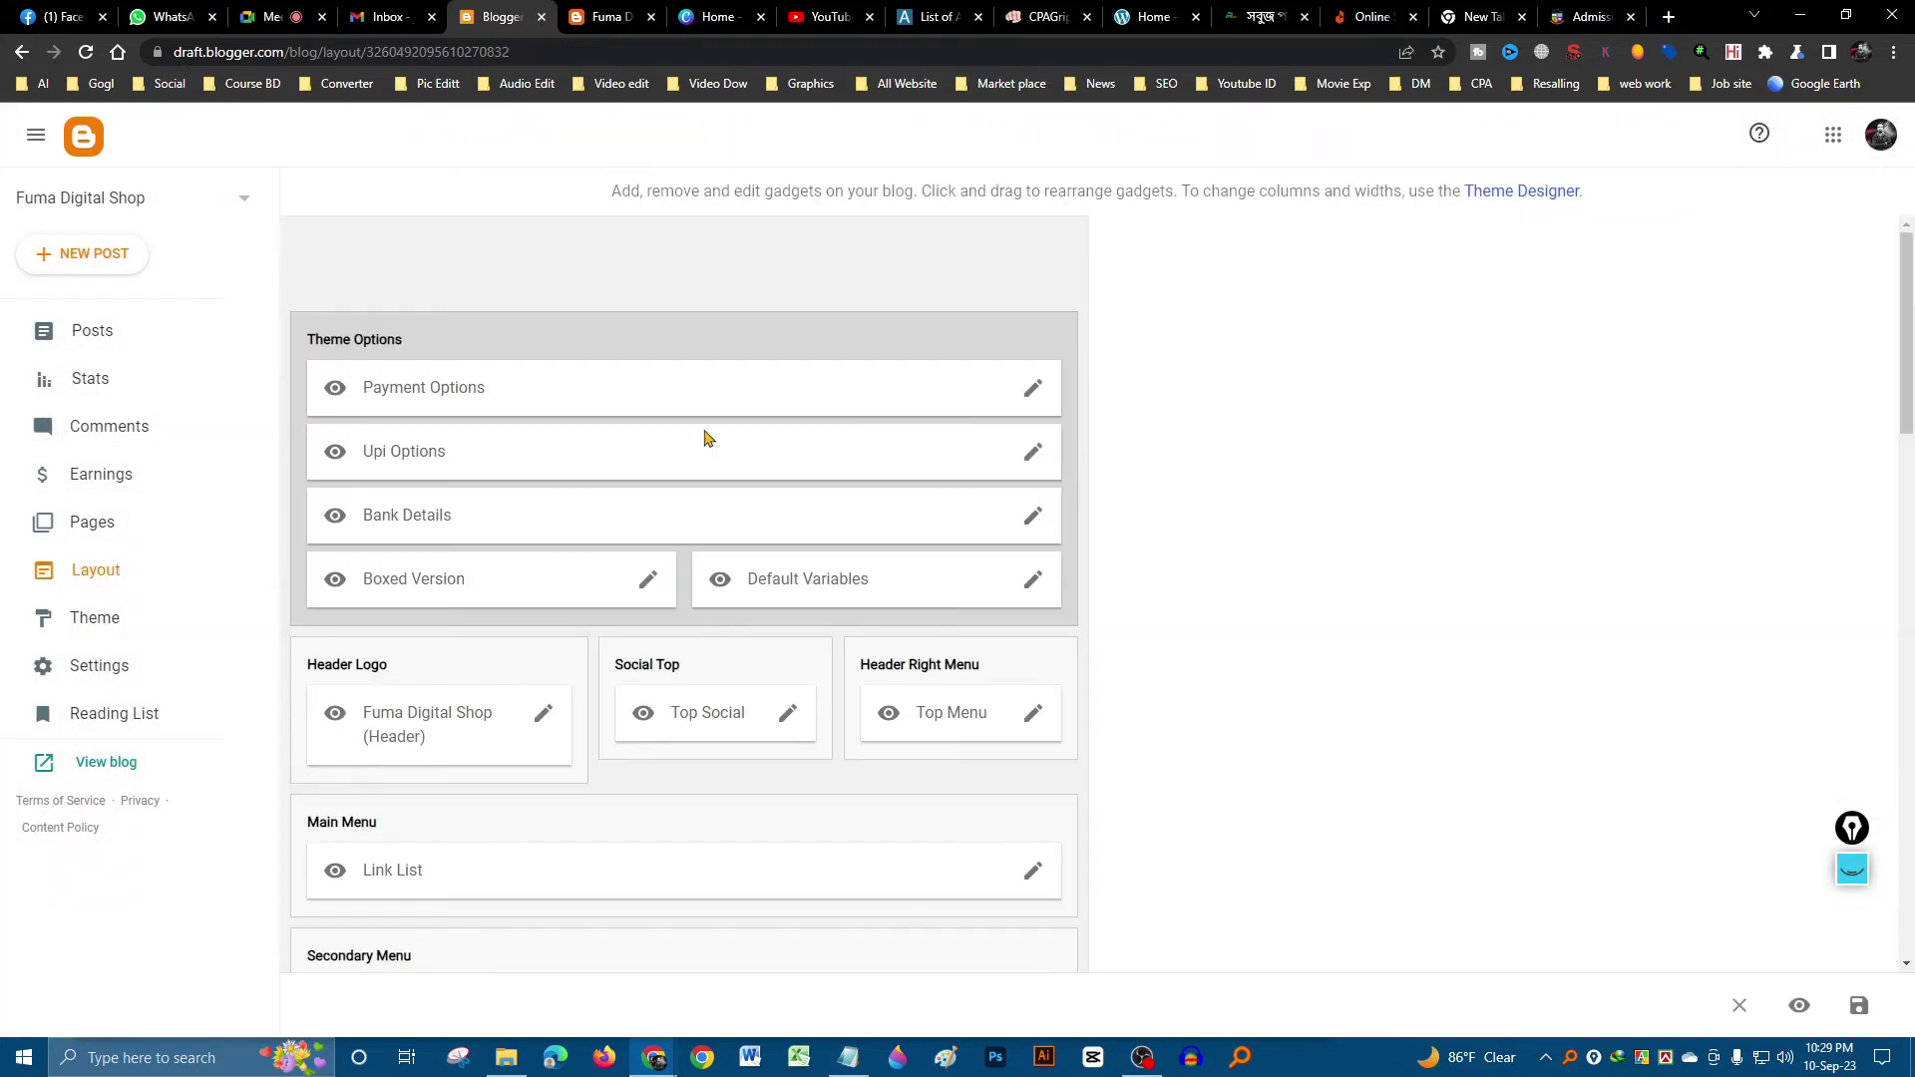
pyautogui.click(603, 16)
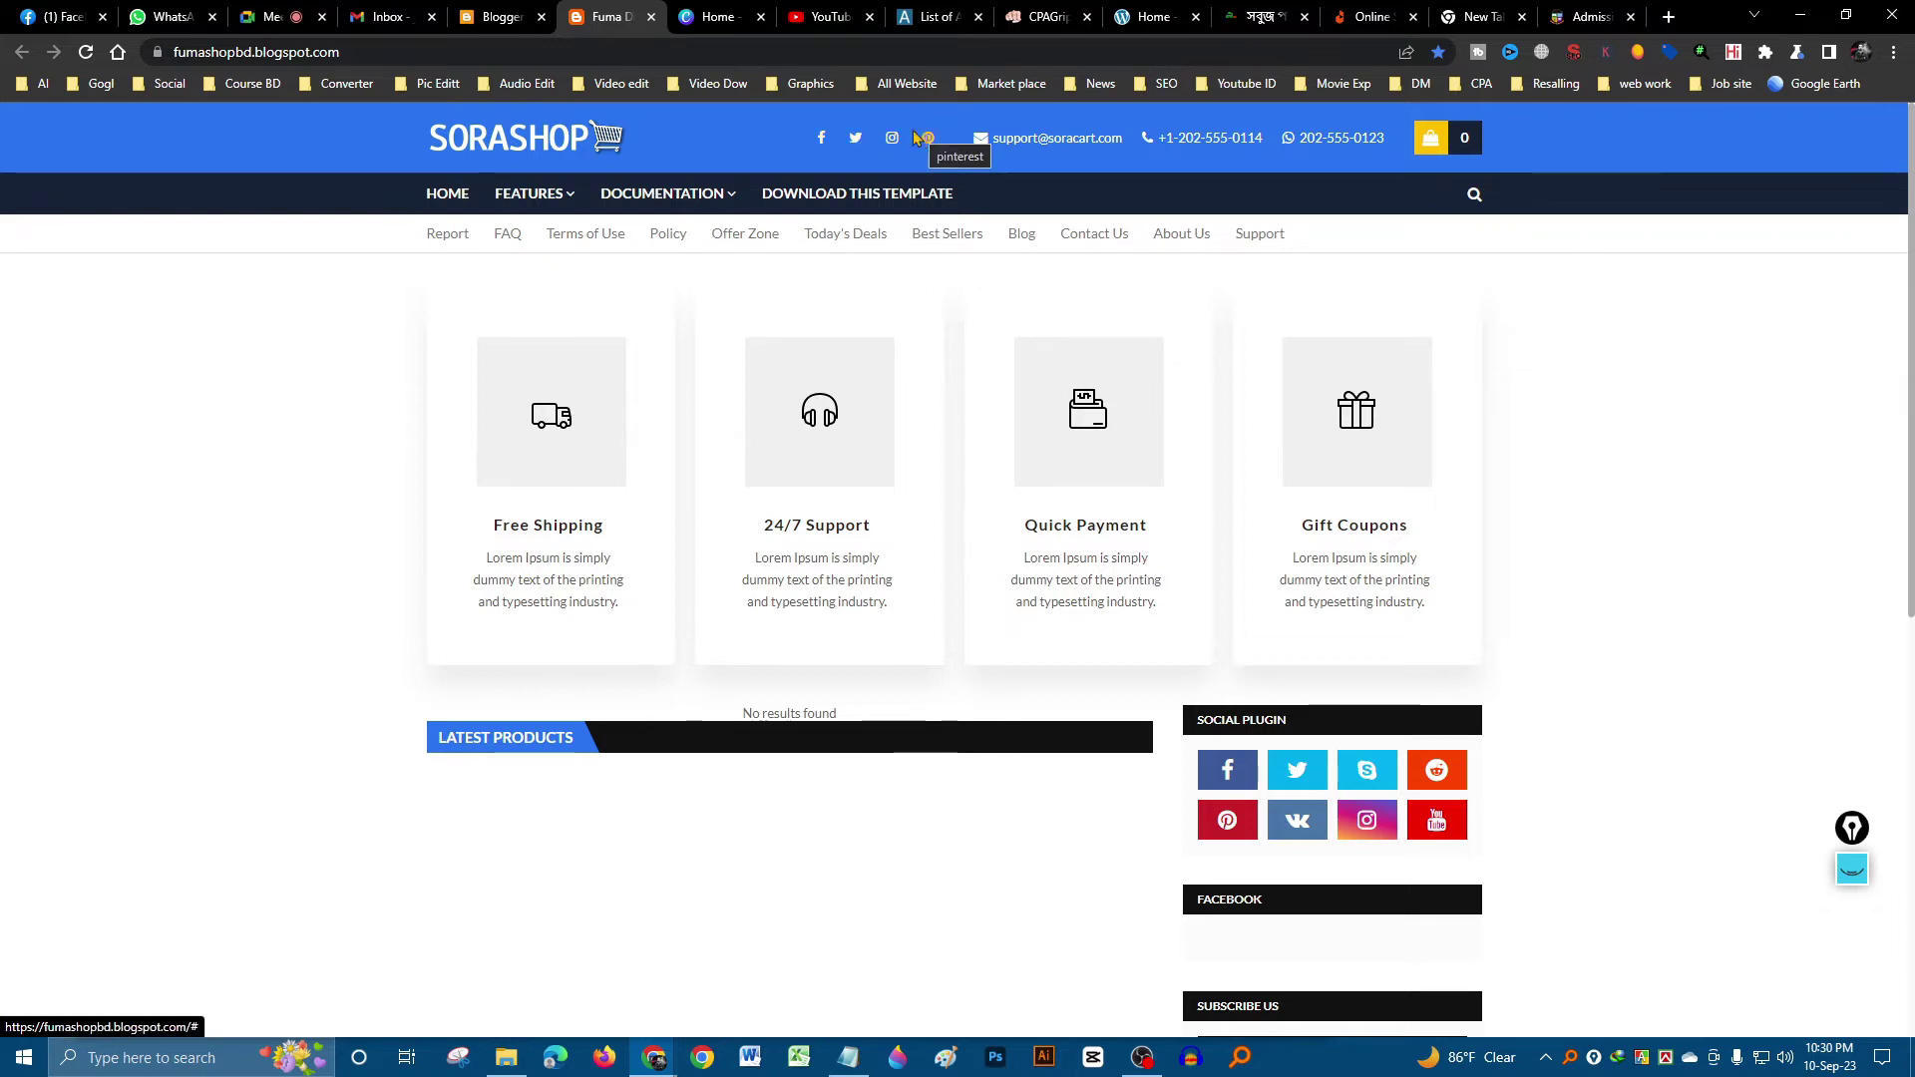
pyautogui.click(506, 12)
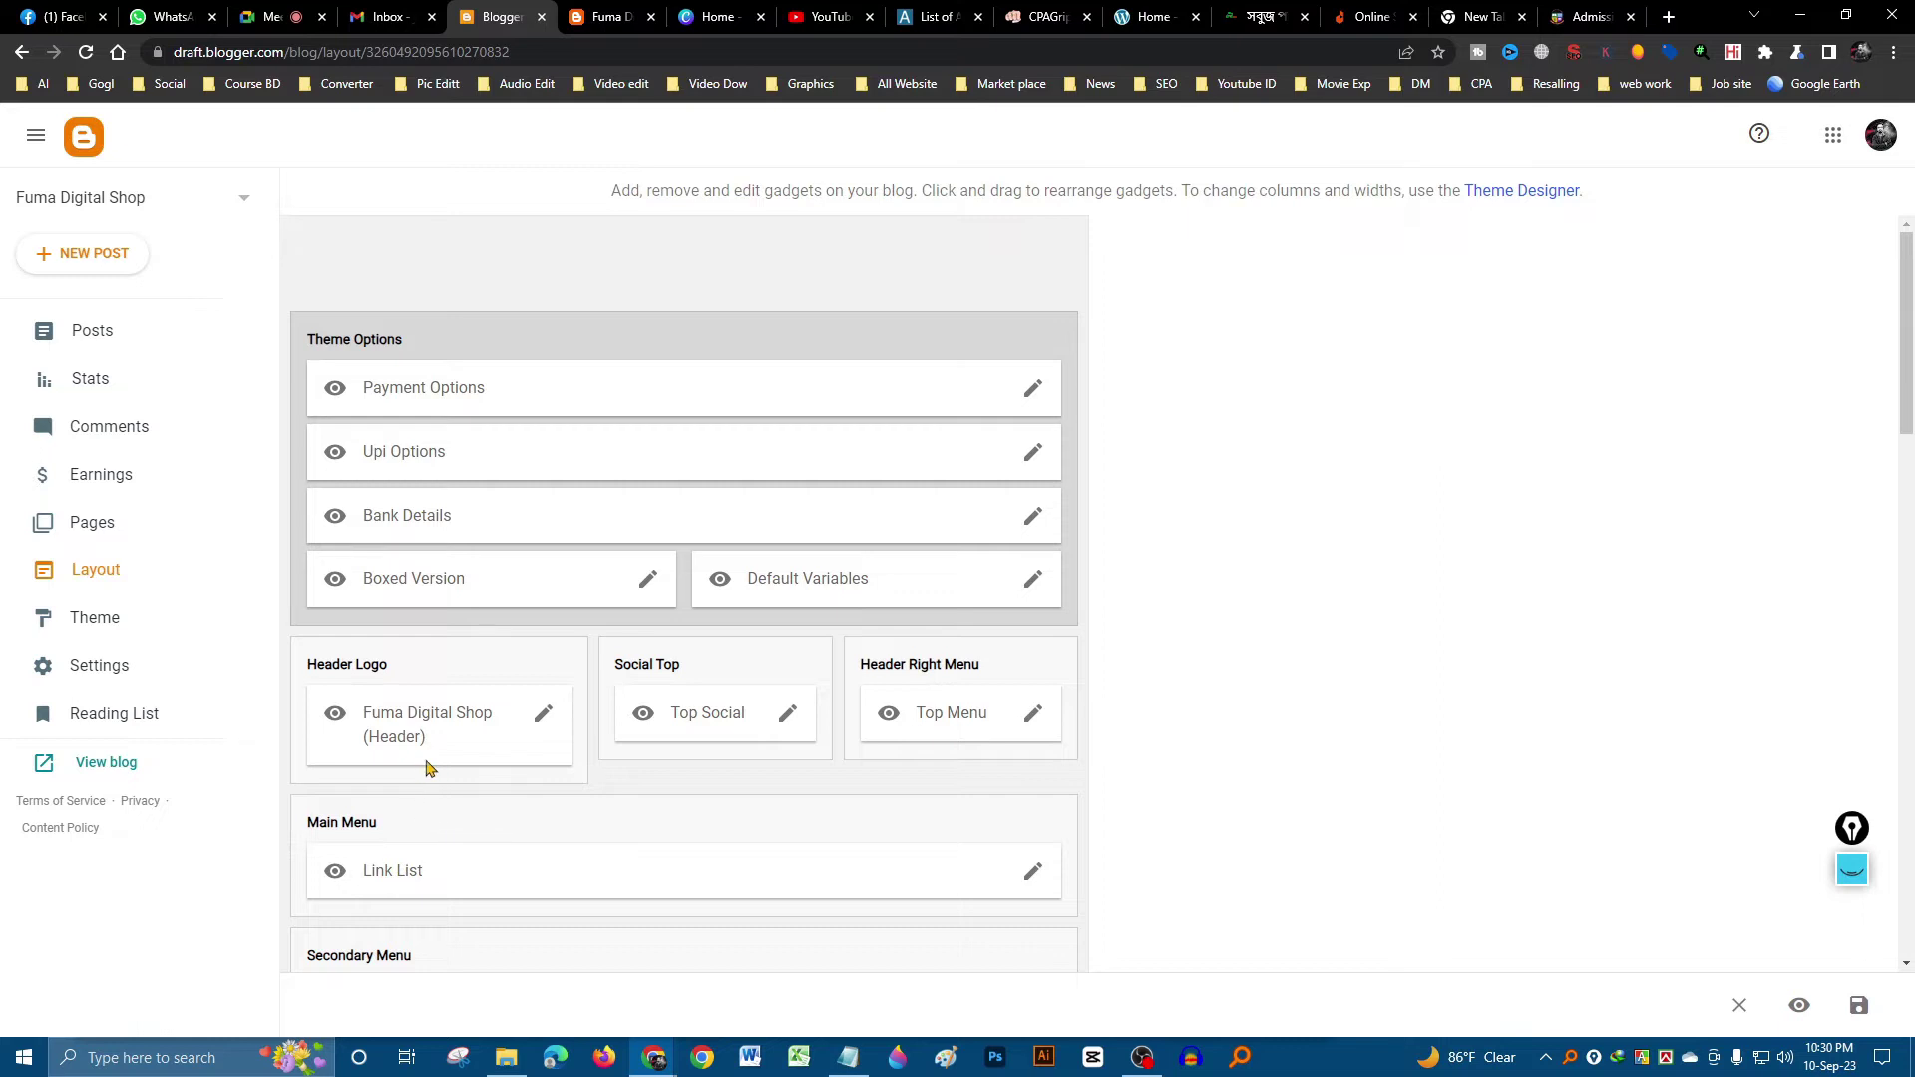
# - Open the Header Logo gadget's configuration, review its title, description and image options, and choose to upload the image from the computer
pyautogui.scroll(-2, 427, 766)
pyautogui.click(543, 557)
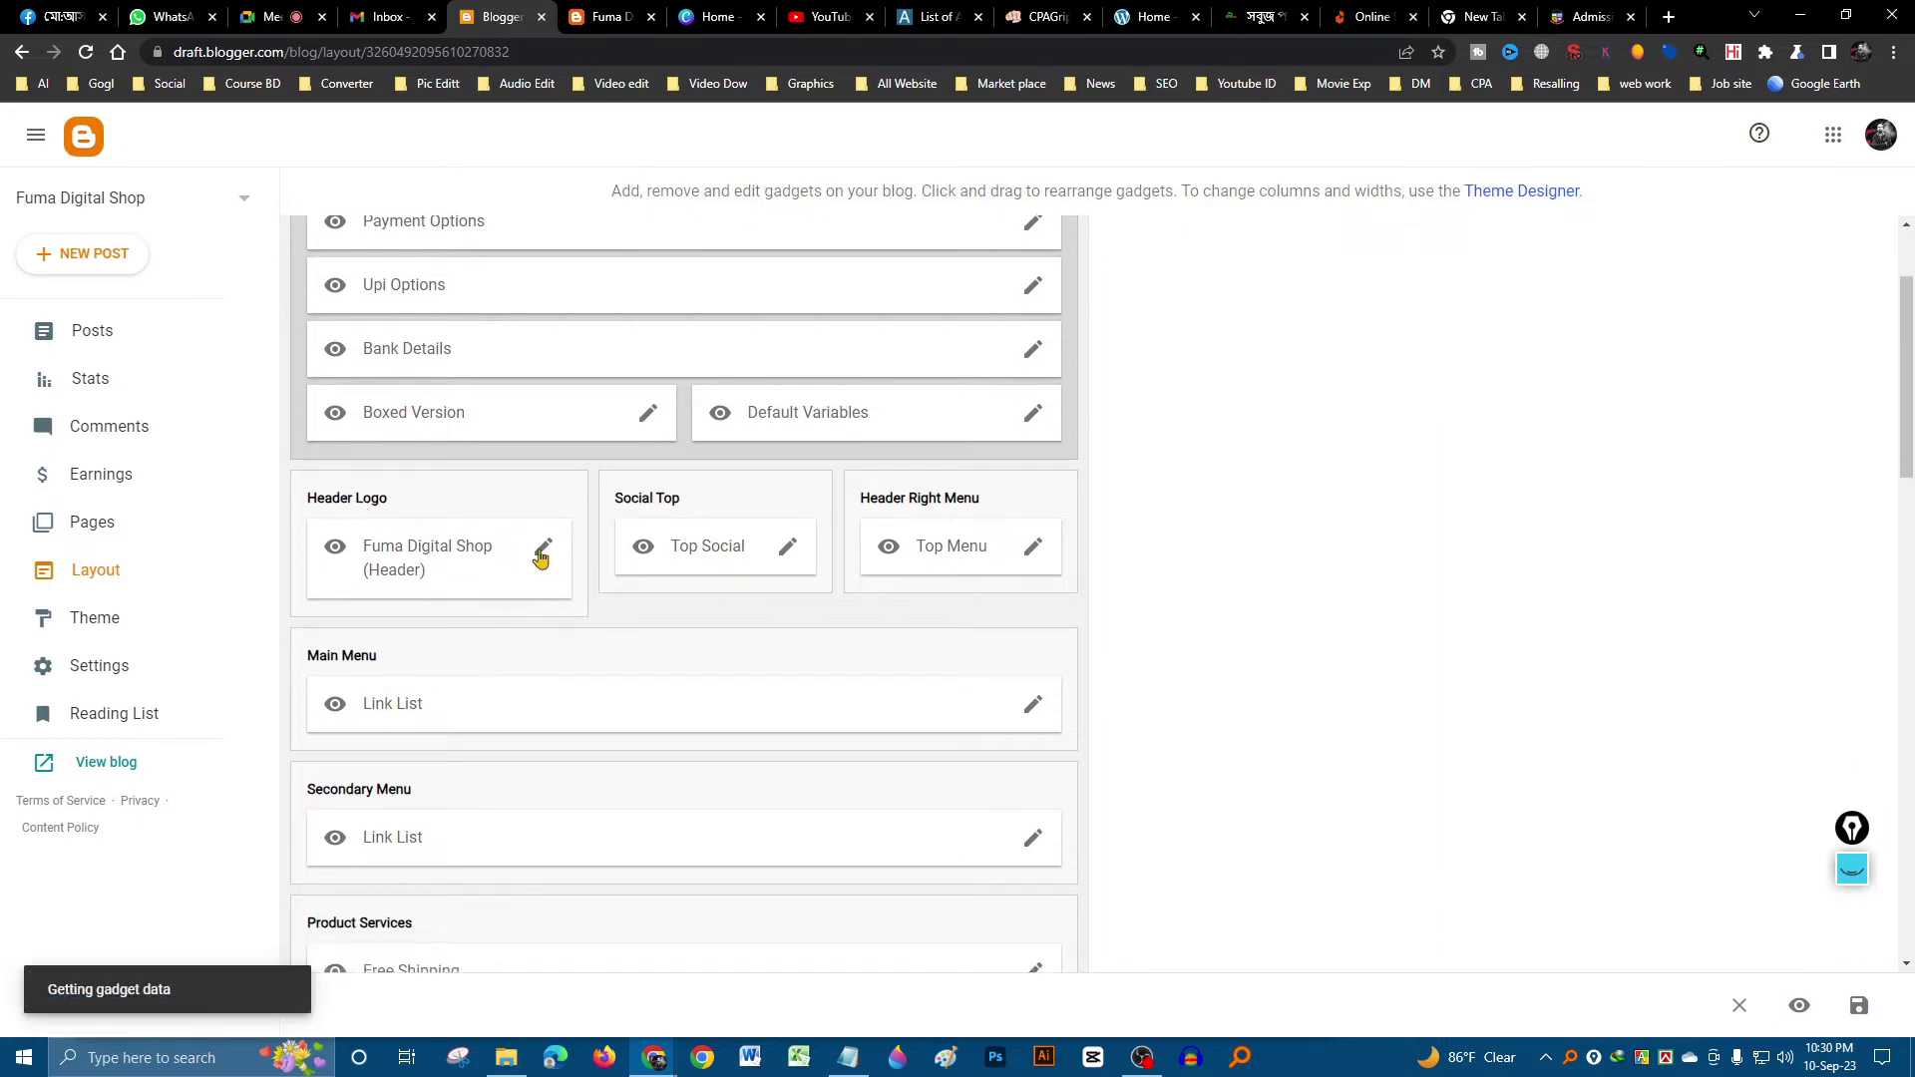
pyautogui.moveTo(909, 431); pyautogui.dragTo(775, 429)
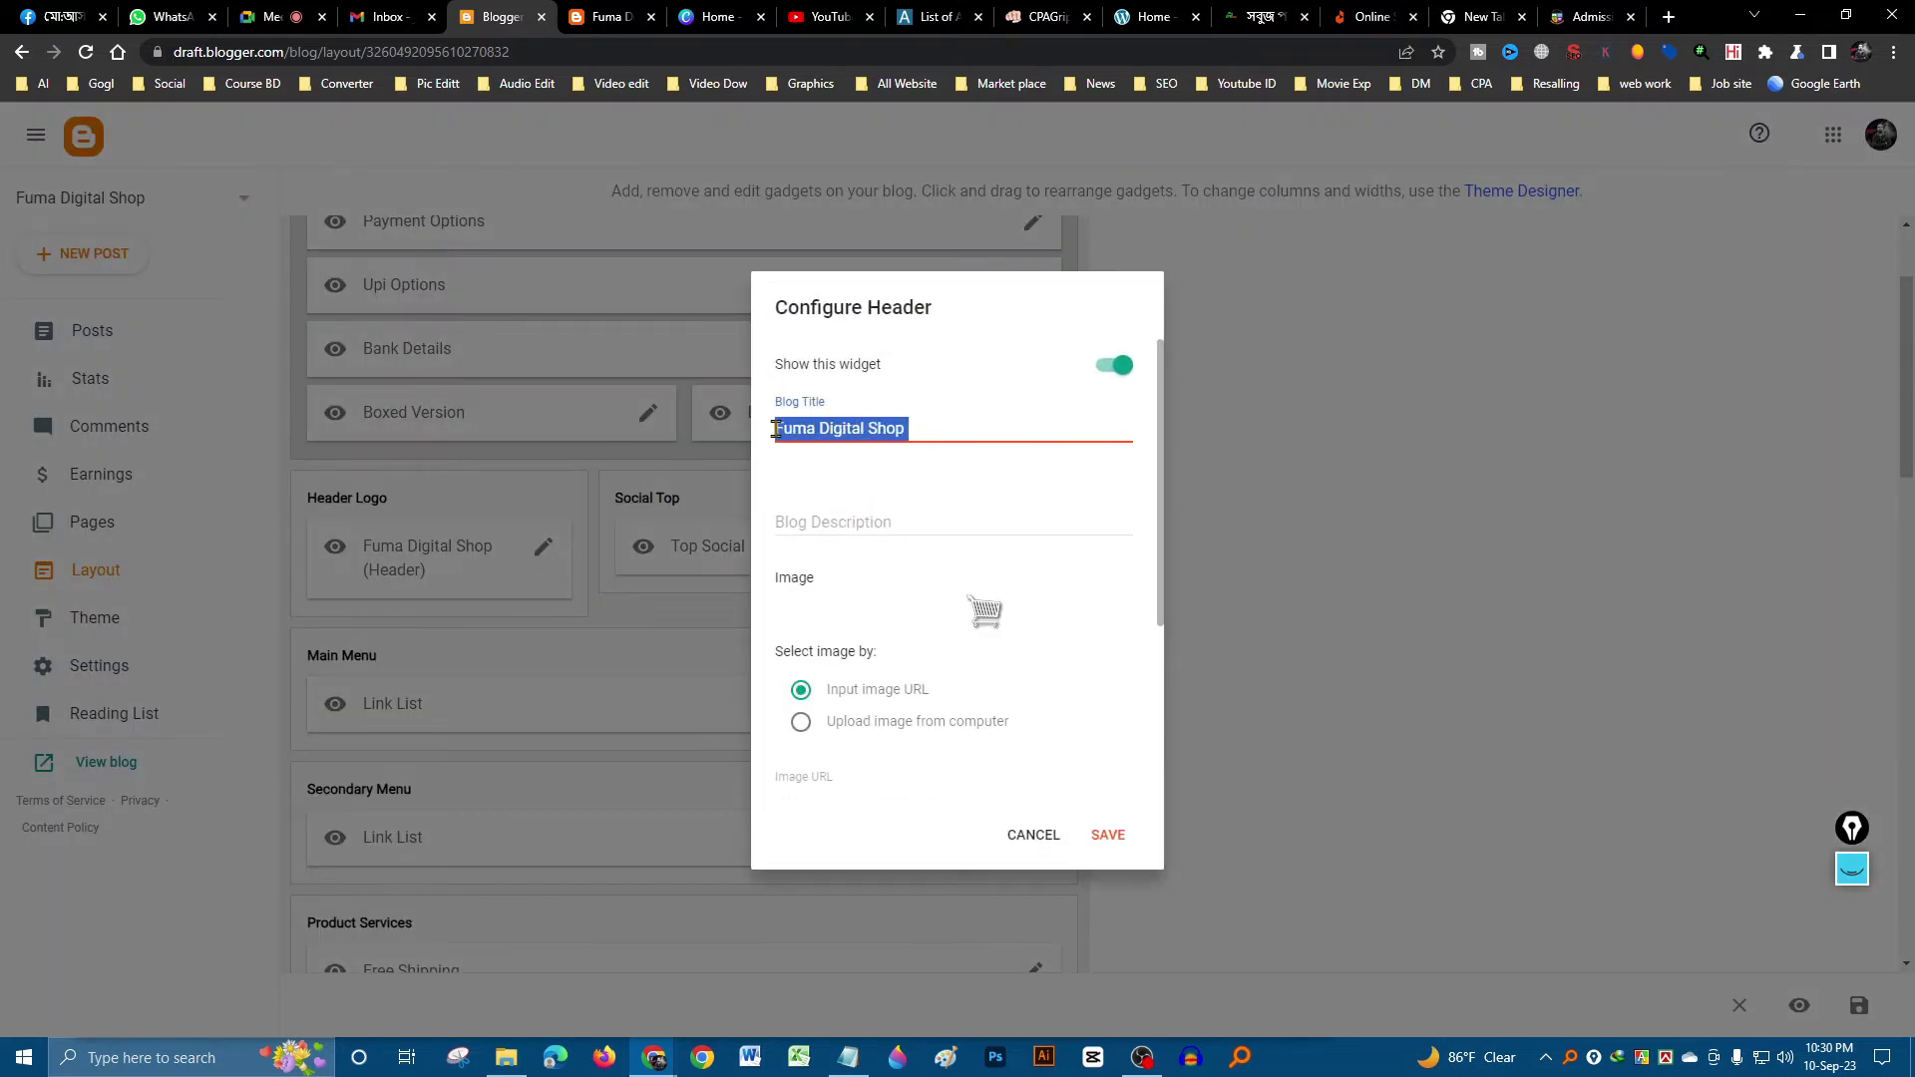
pyautogui.click(862, 525)
pyautogui.scroll(-3, 923, 599)
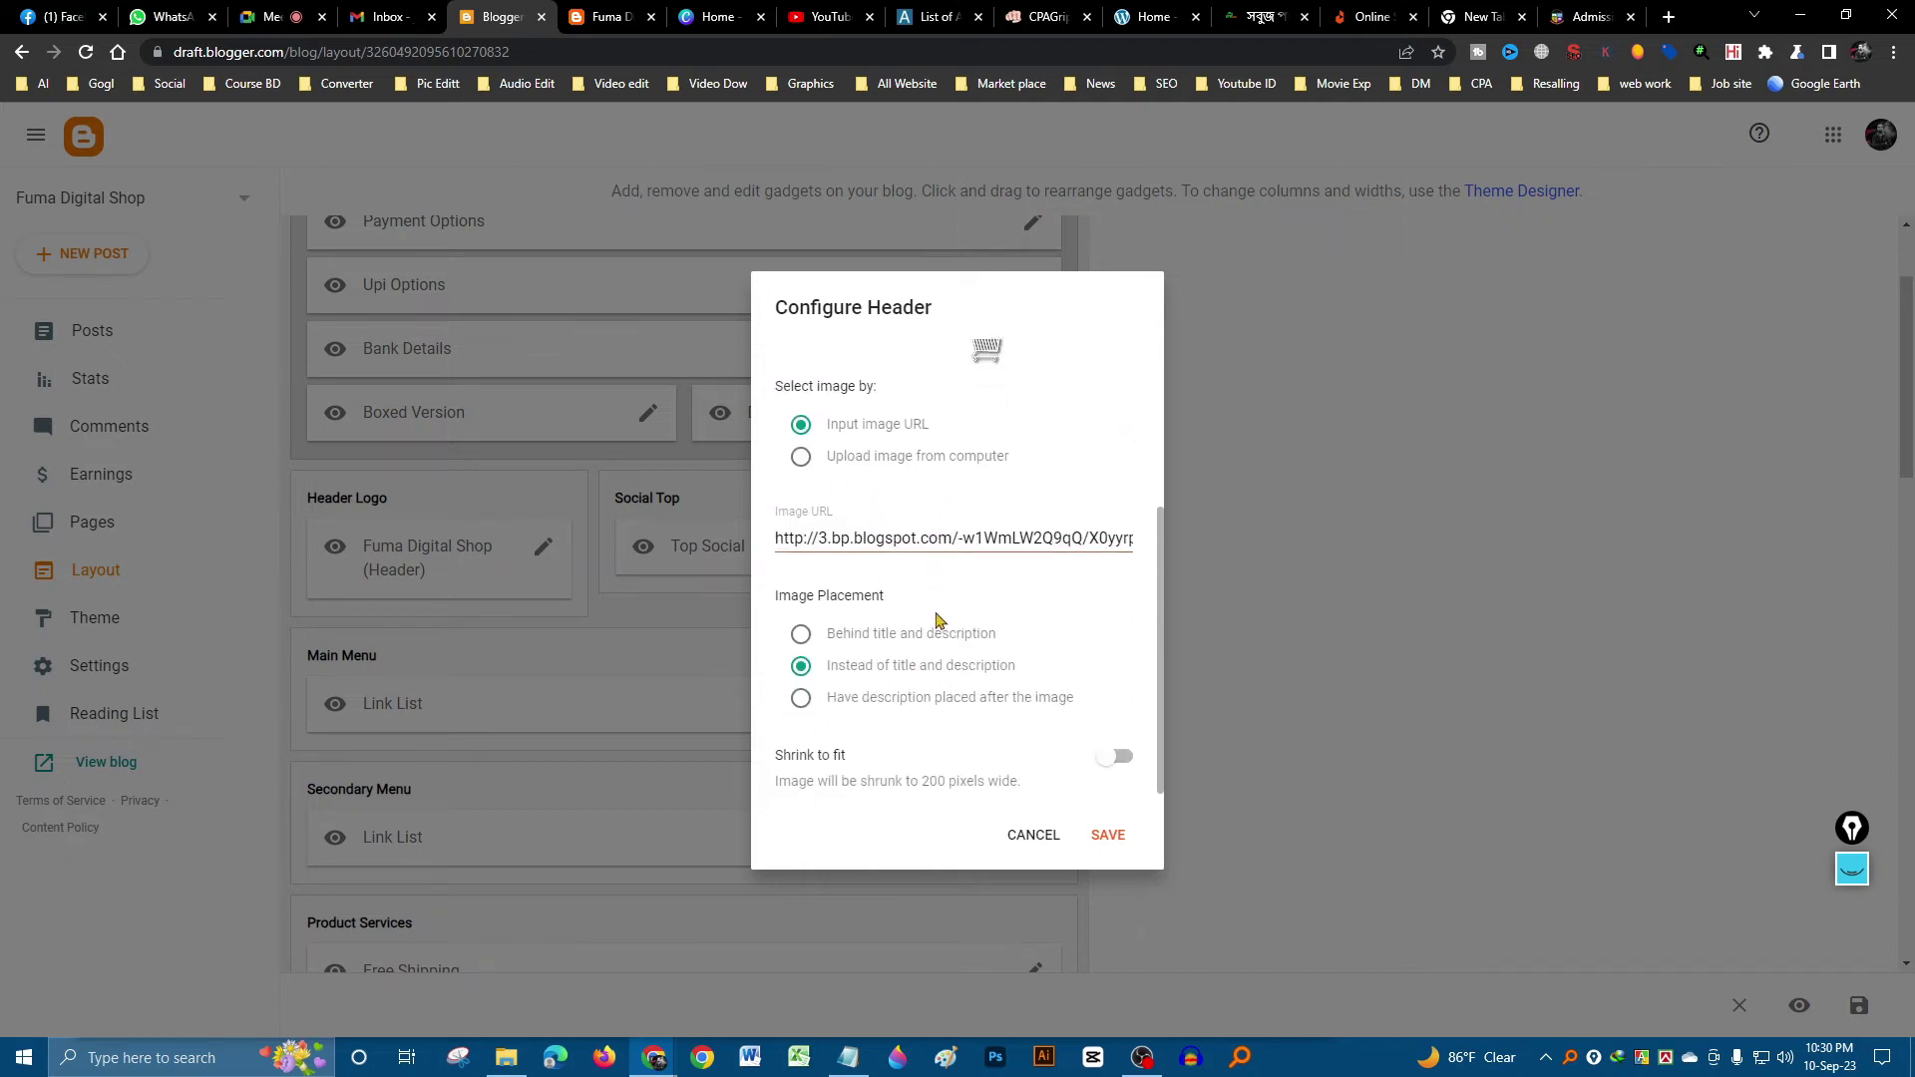
pyautogui.scroll(2, 918, 513)
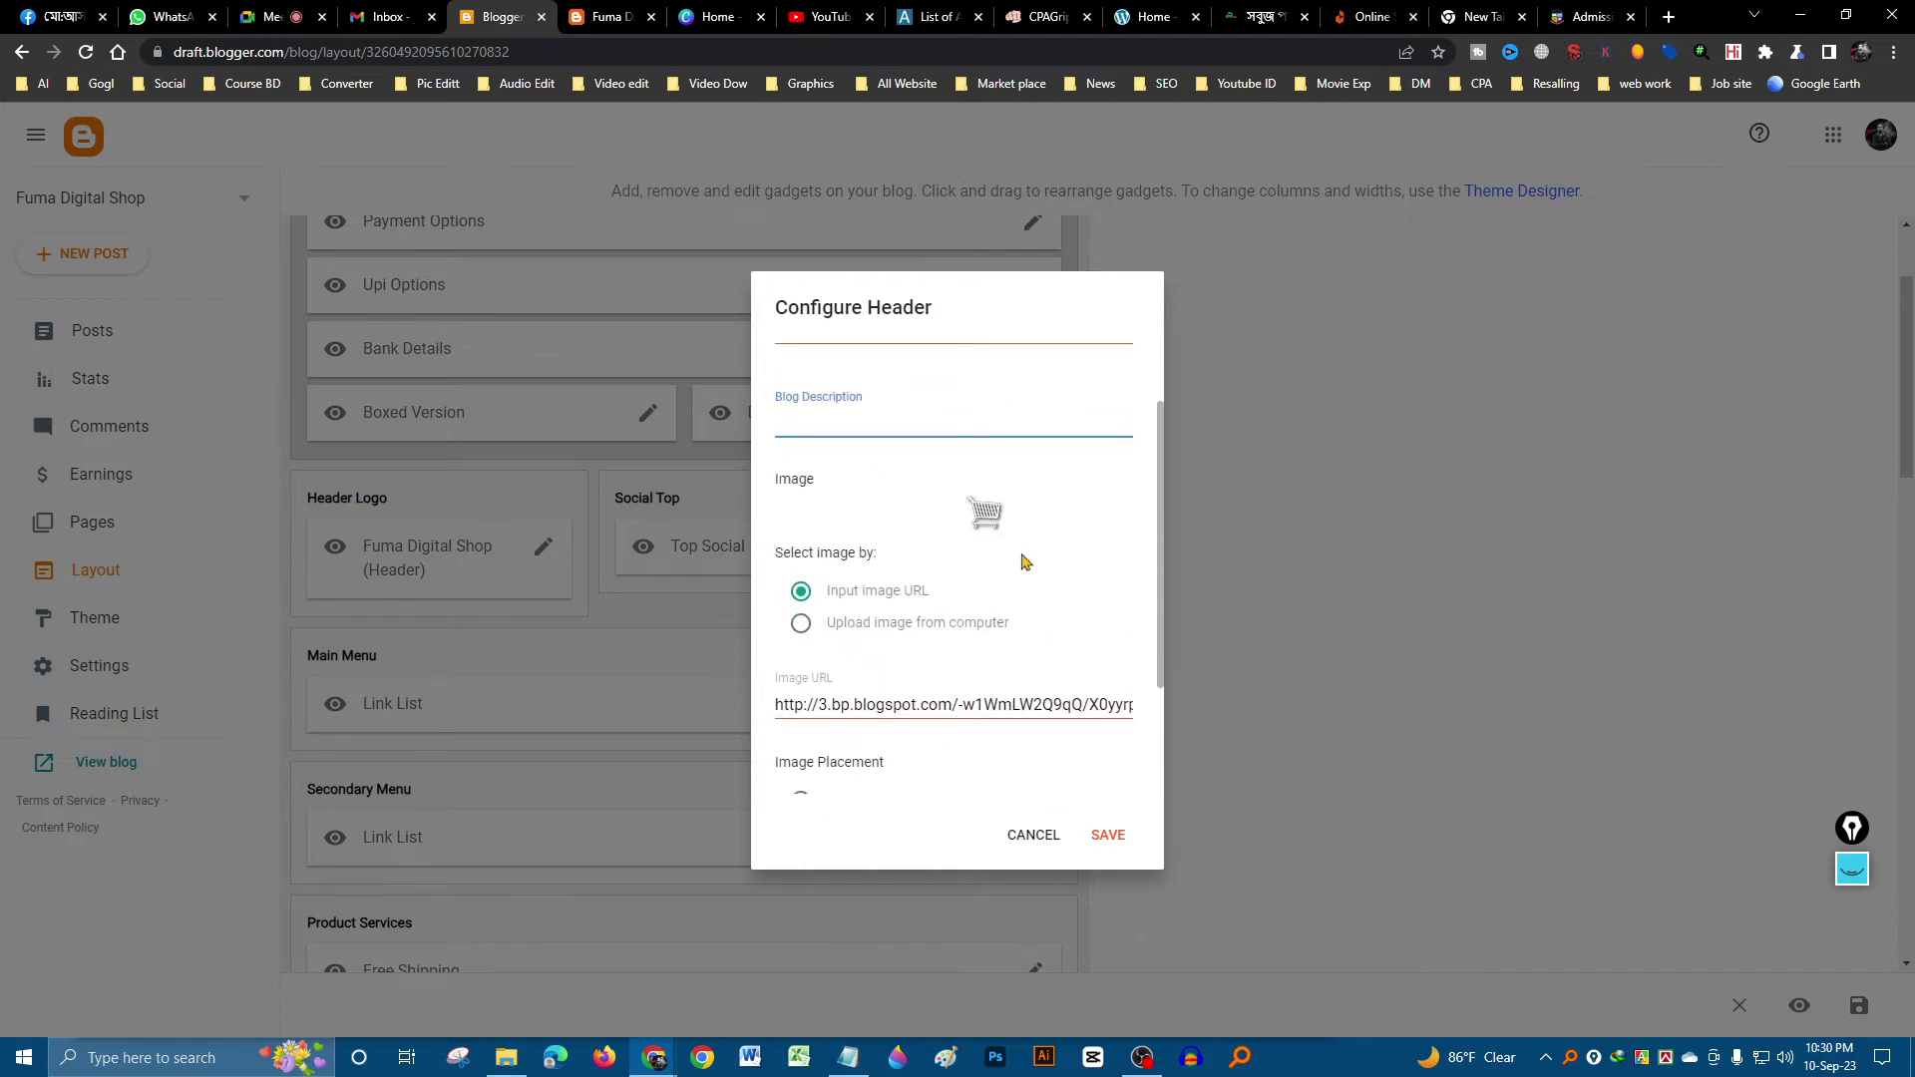
pyautogui.click(803, 626)
pyautogui.scroll(-2, 881, 632)
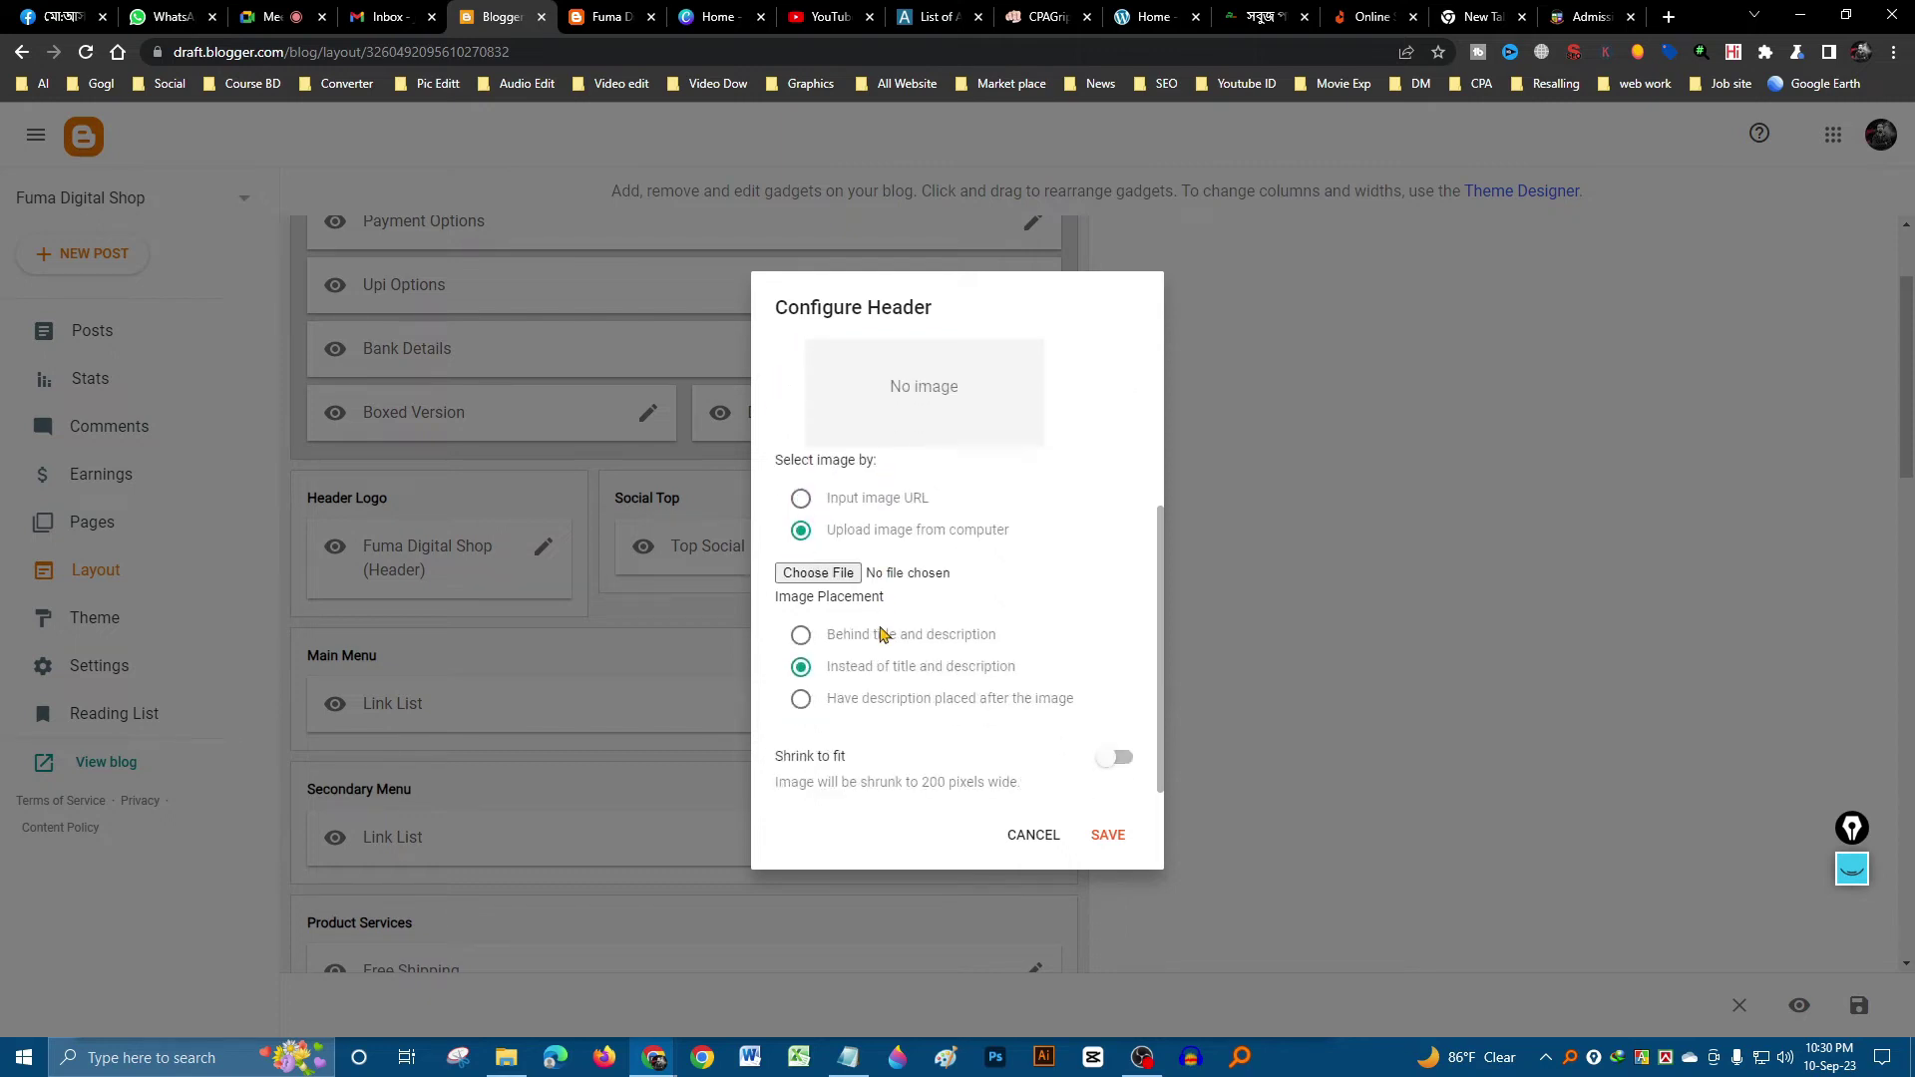
# - Open Canva in a new tab and search its templates for "logo"
pyautogui.click(1671, 14)
pyautogui.click(1180, 504)
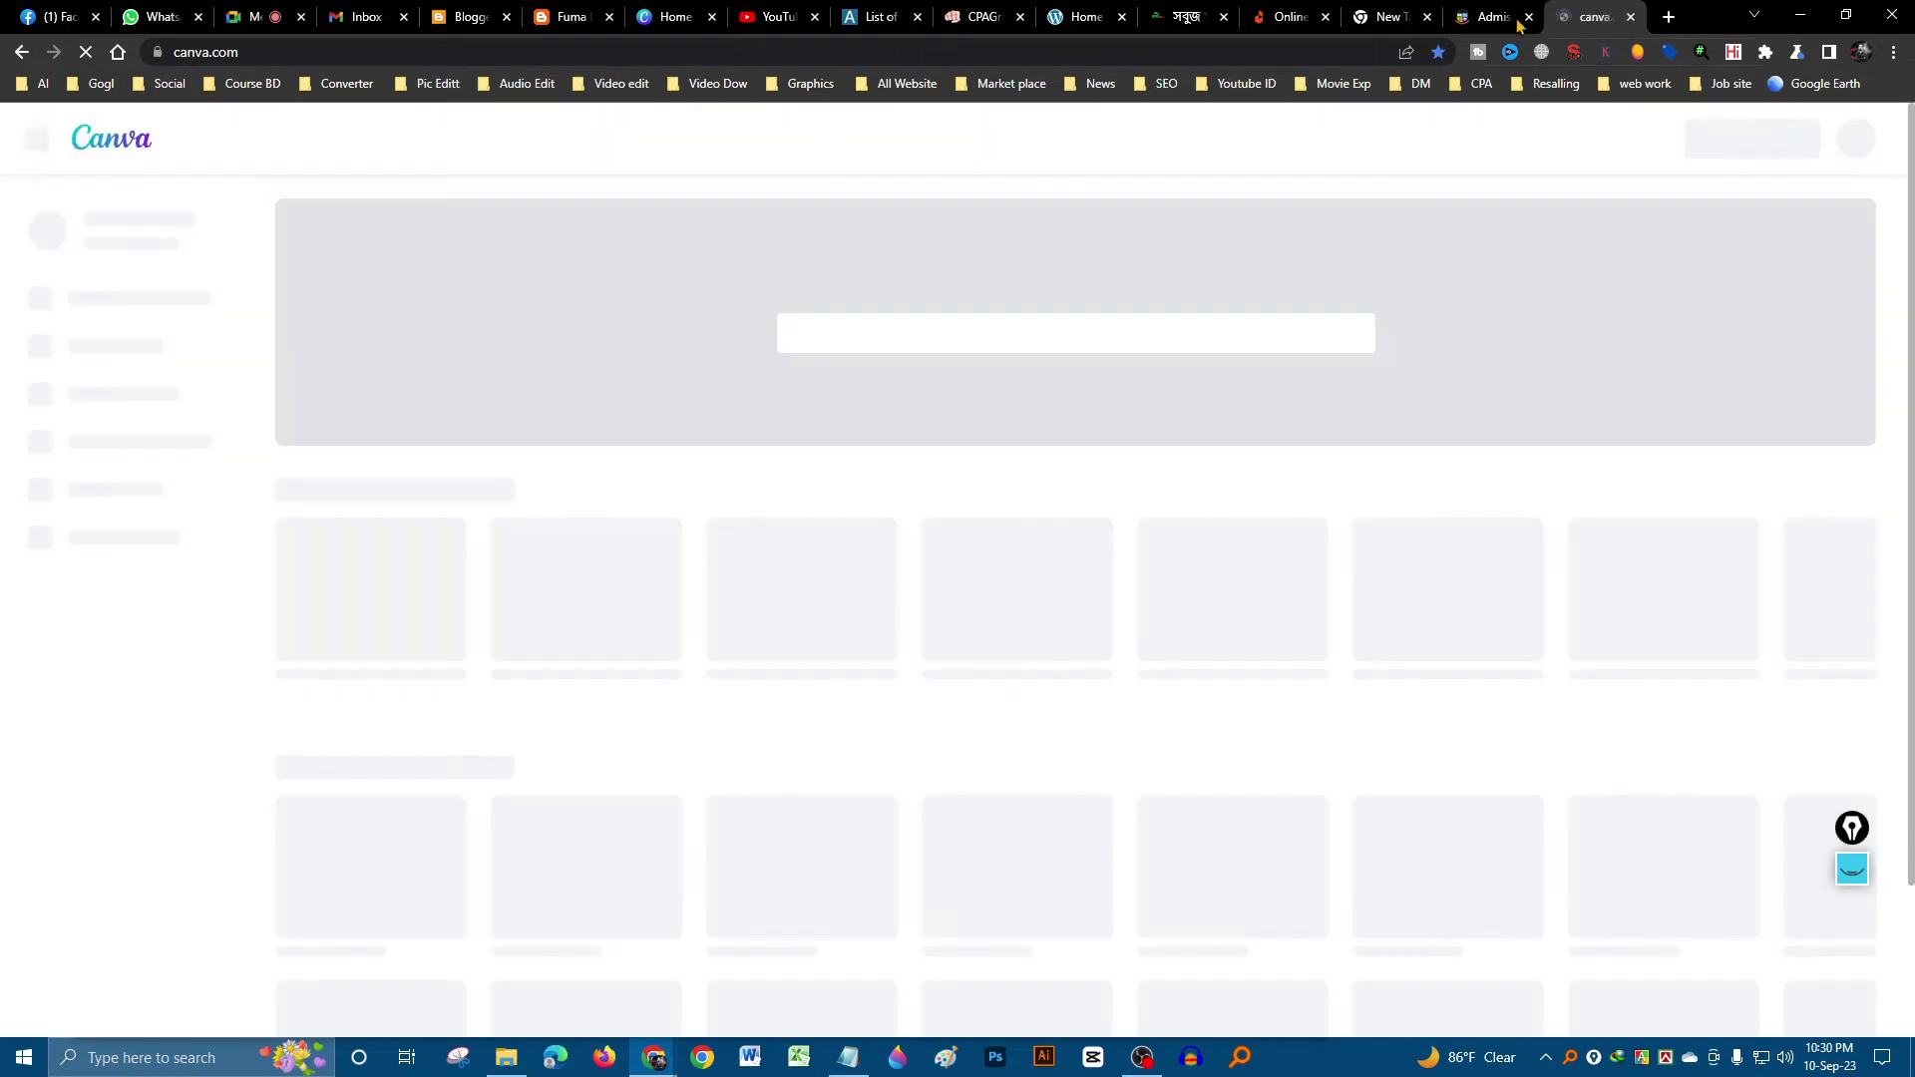
pyautogui.click(1514, 20)
pyautogui.click(1594, 17)
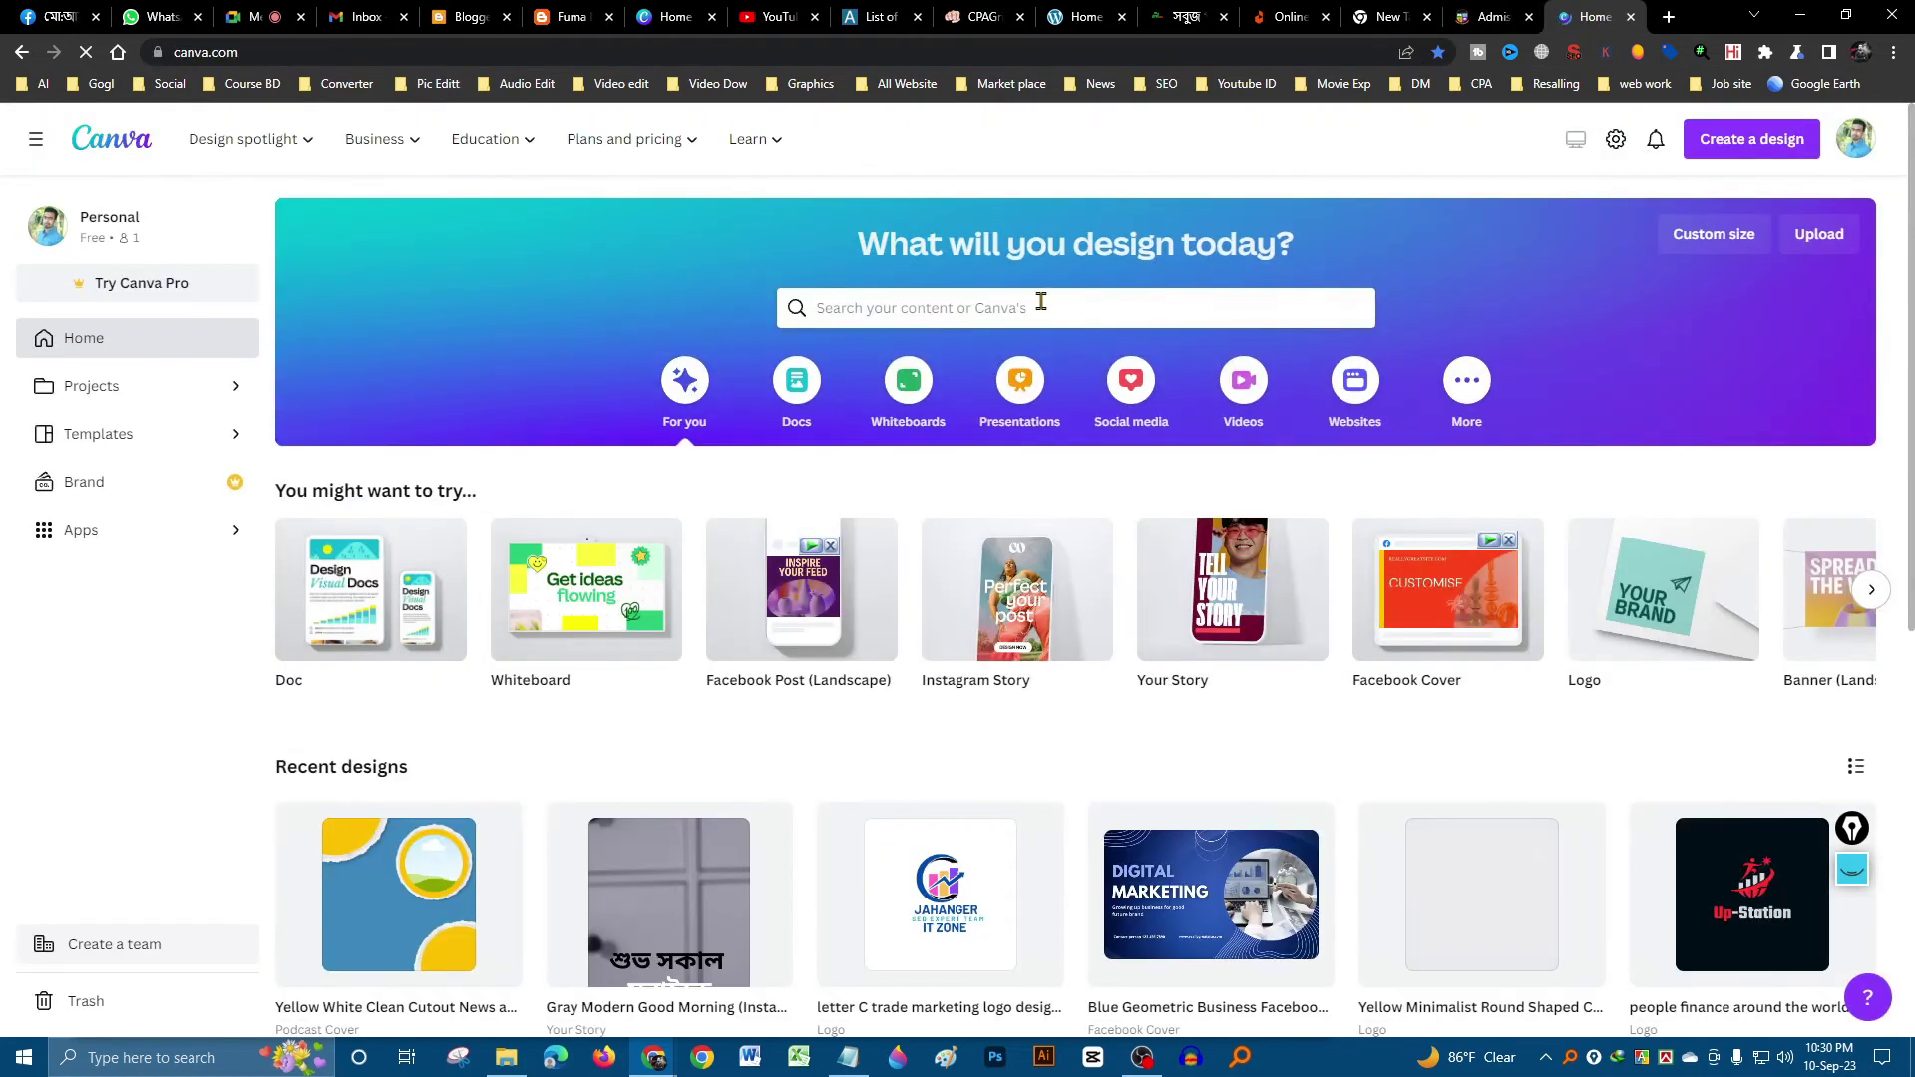
pyautogui.click(1040, 305)
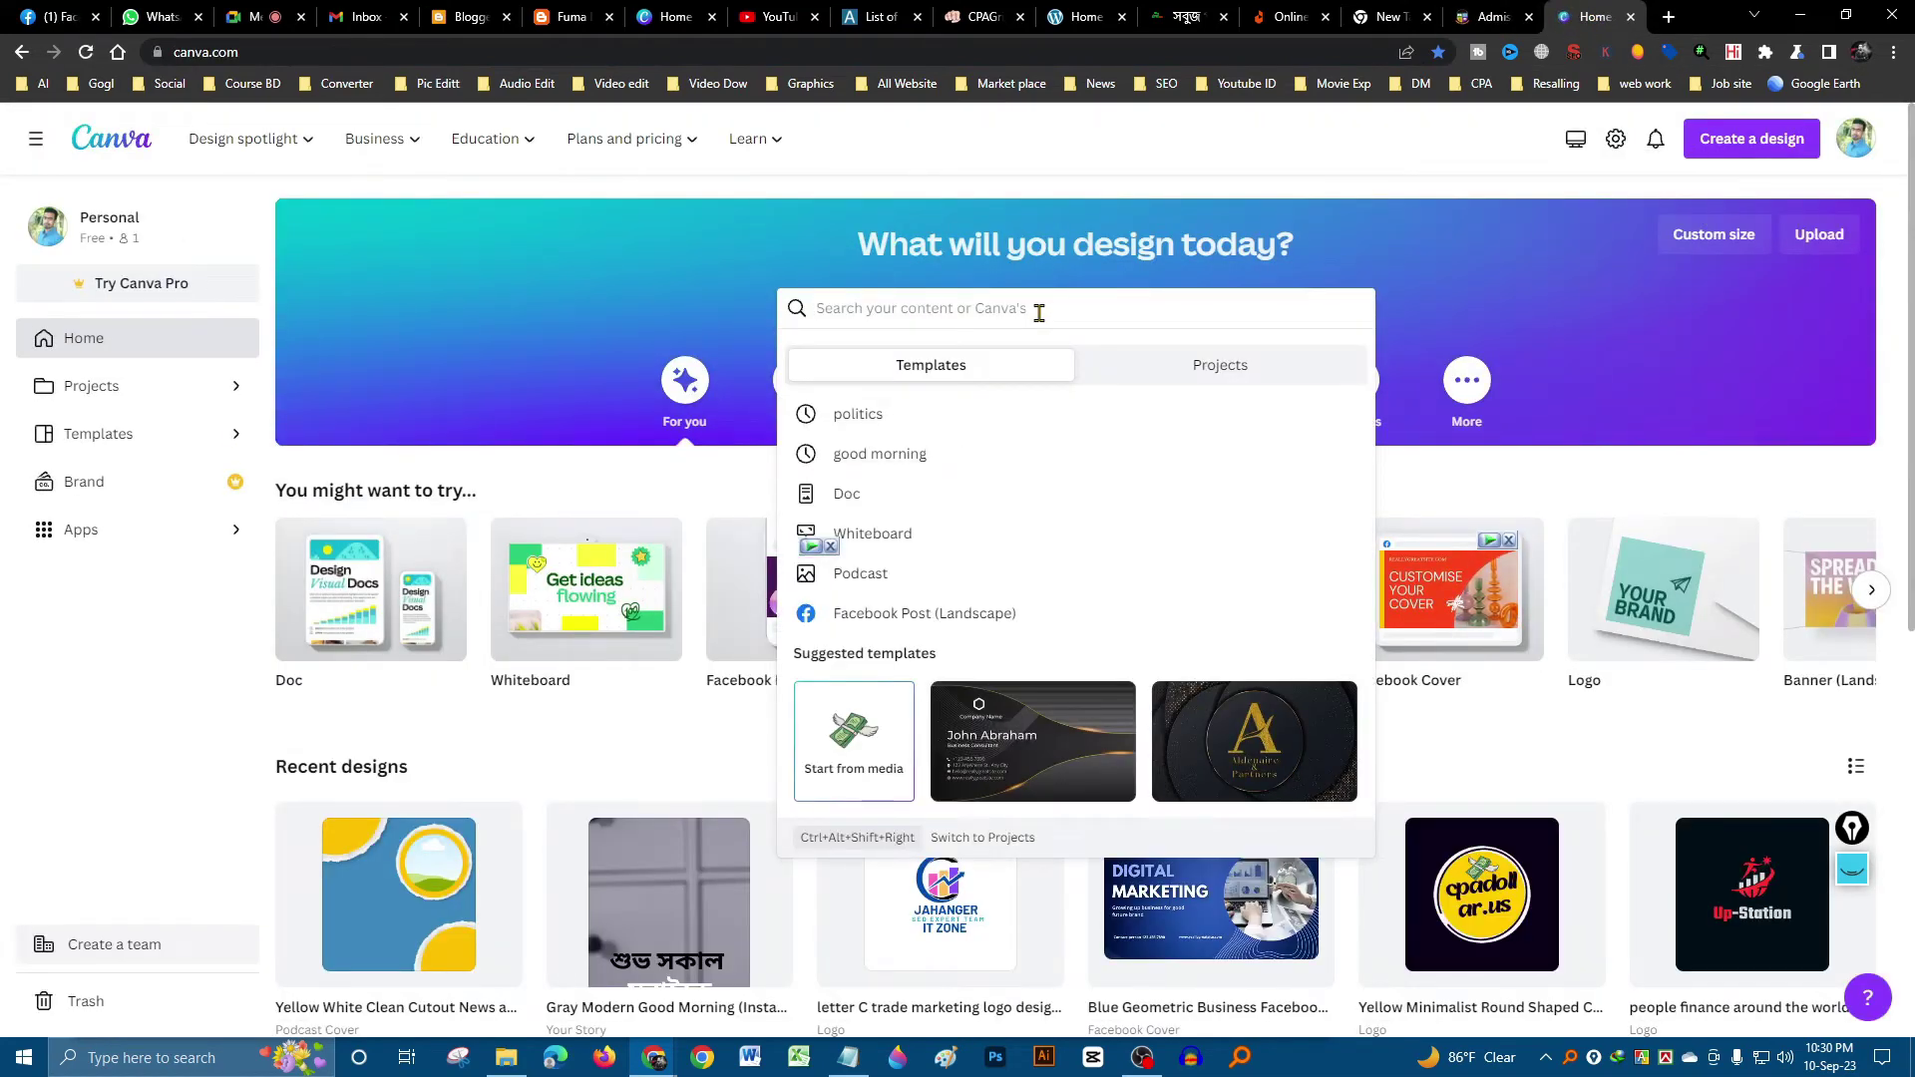
pyautogui.write('logo')
pyautogui.press('Return')
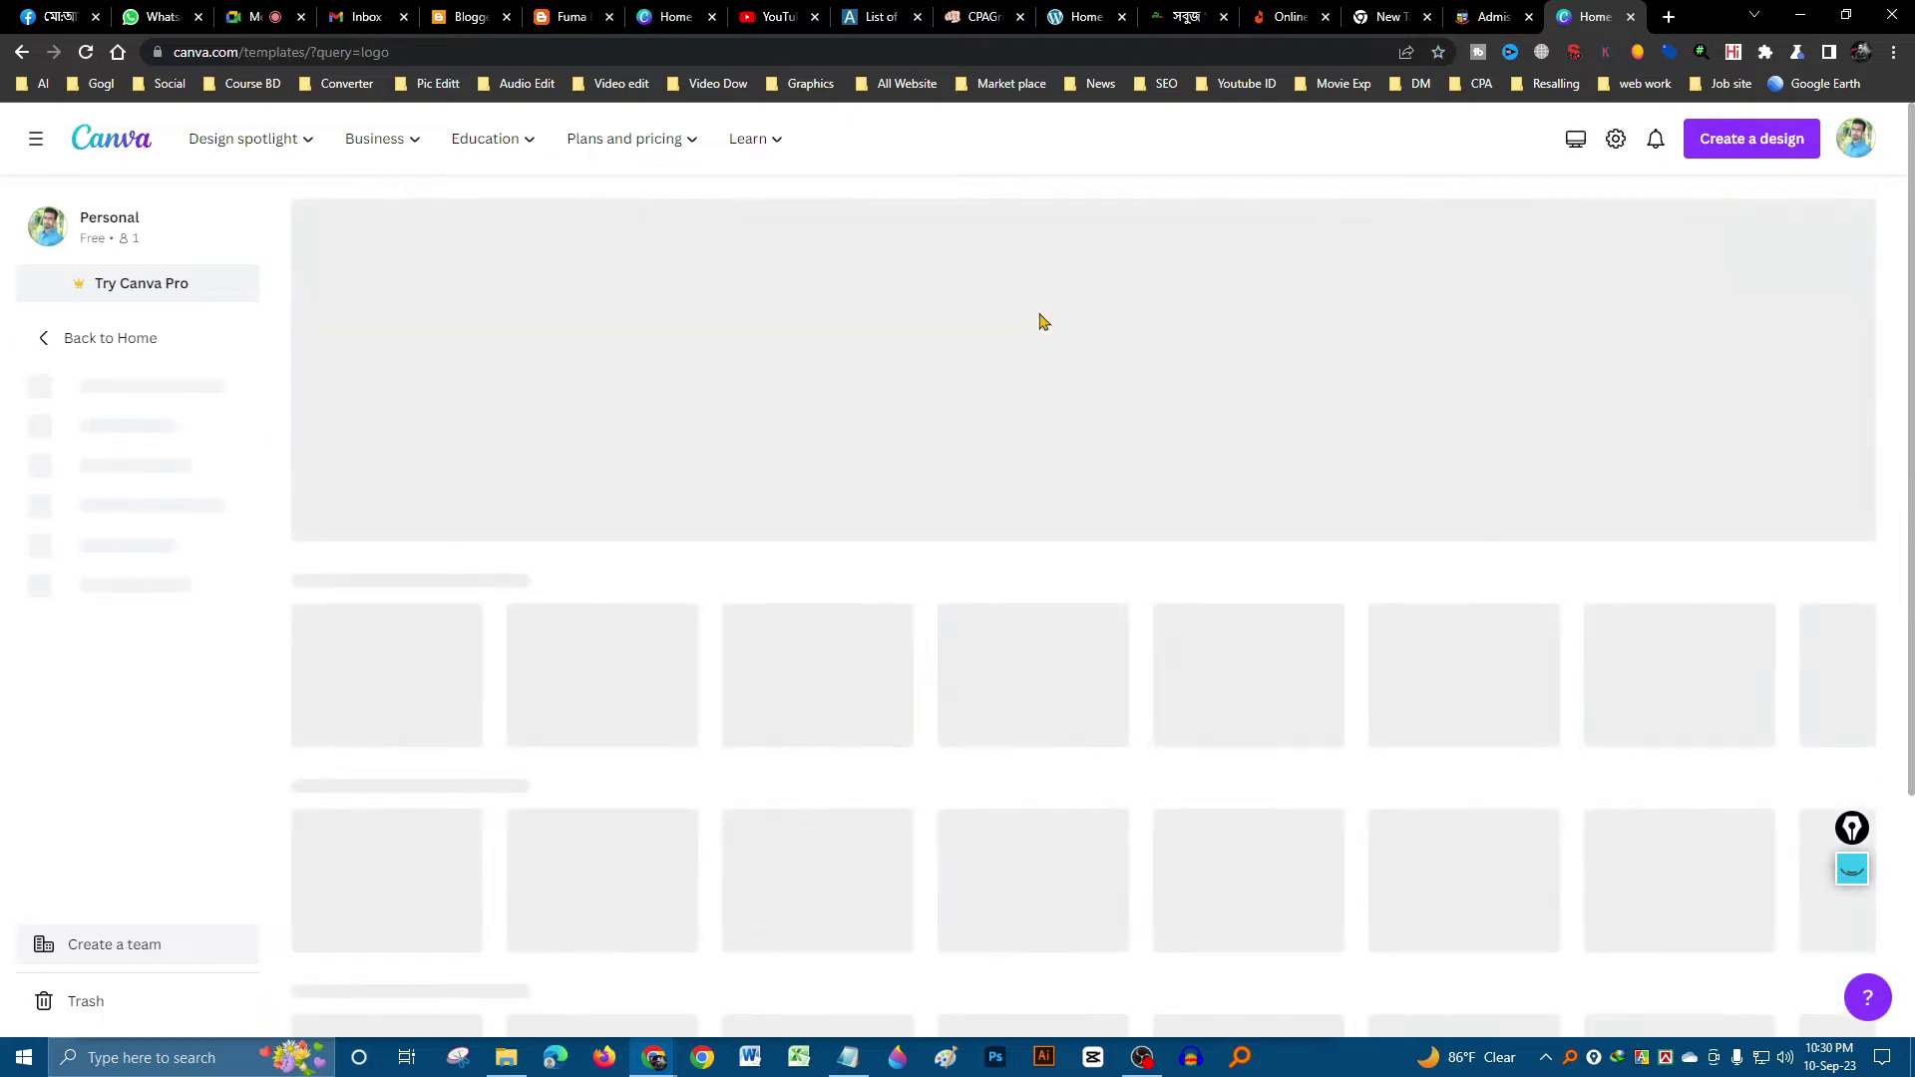
# - Browse the logo templates for header logo ideas, and go back to the live shop to view its current logo
pyautogui.scroll(-3, 1177, 598)
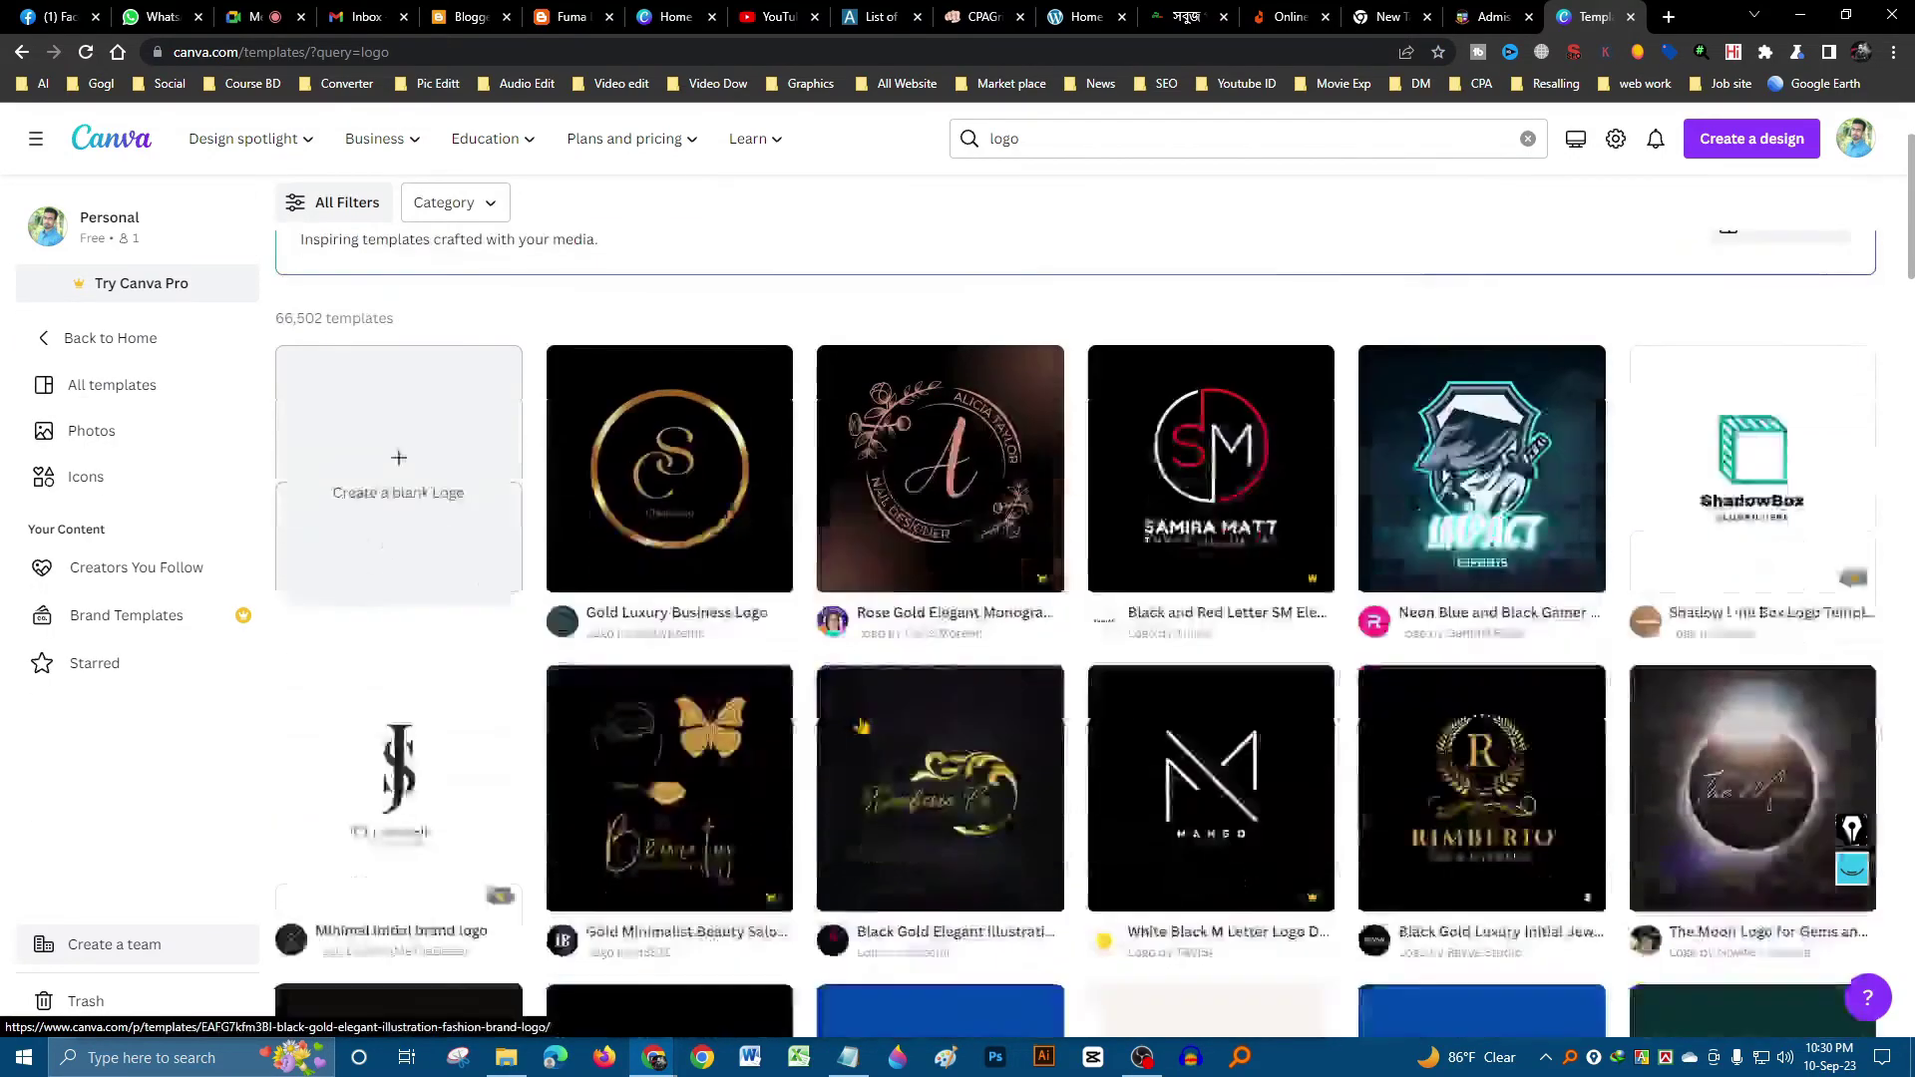
pyautogui.scroll(-3, 1185, 551)
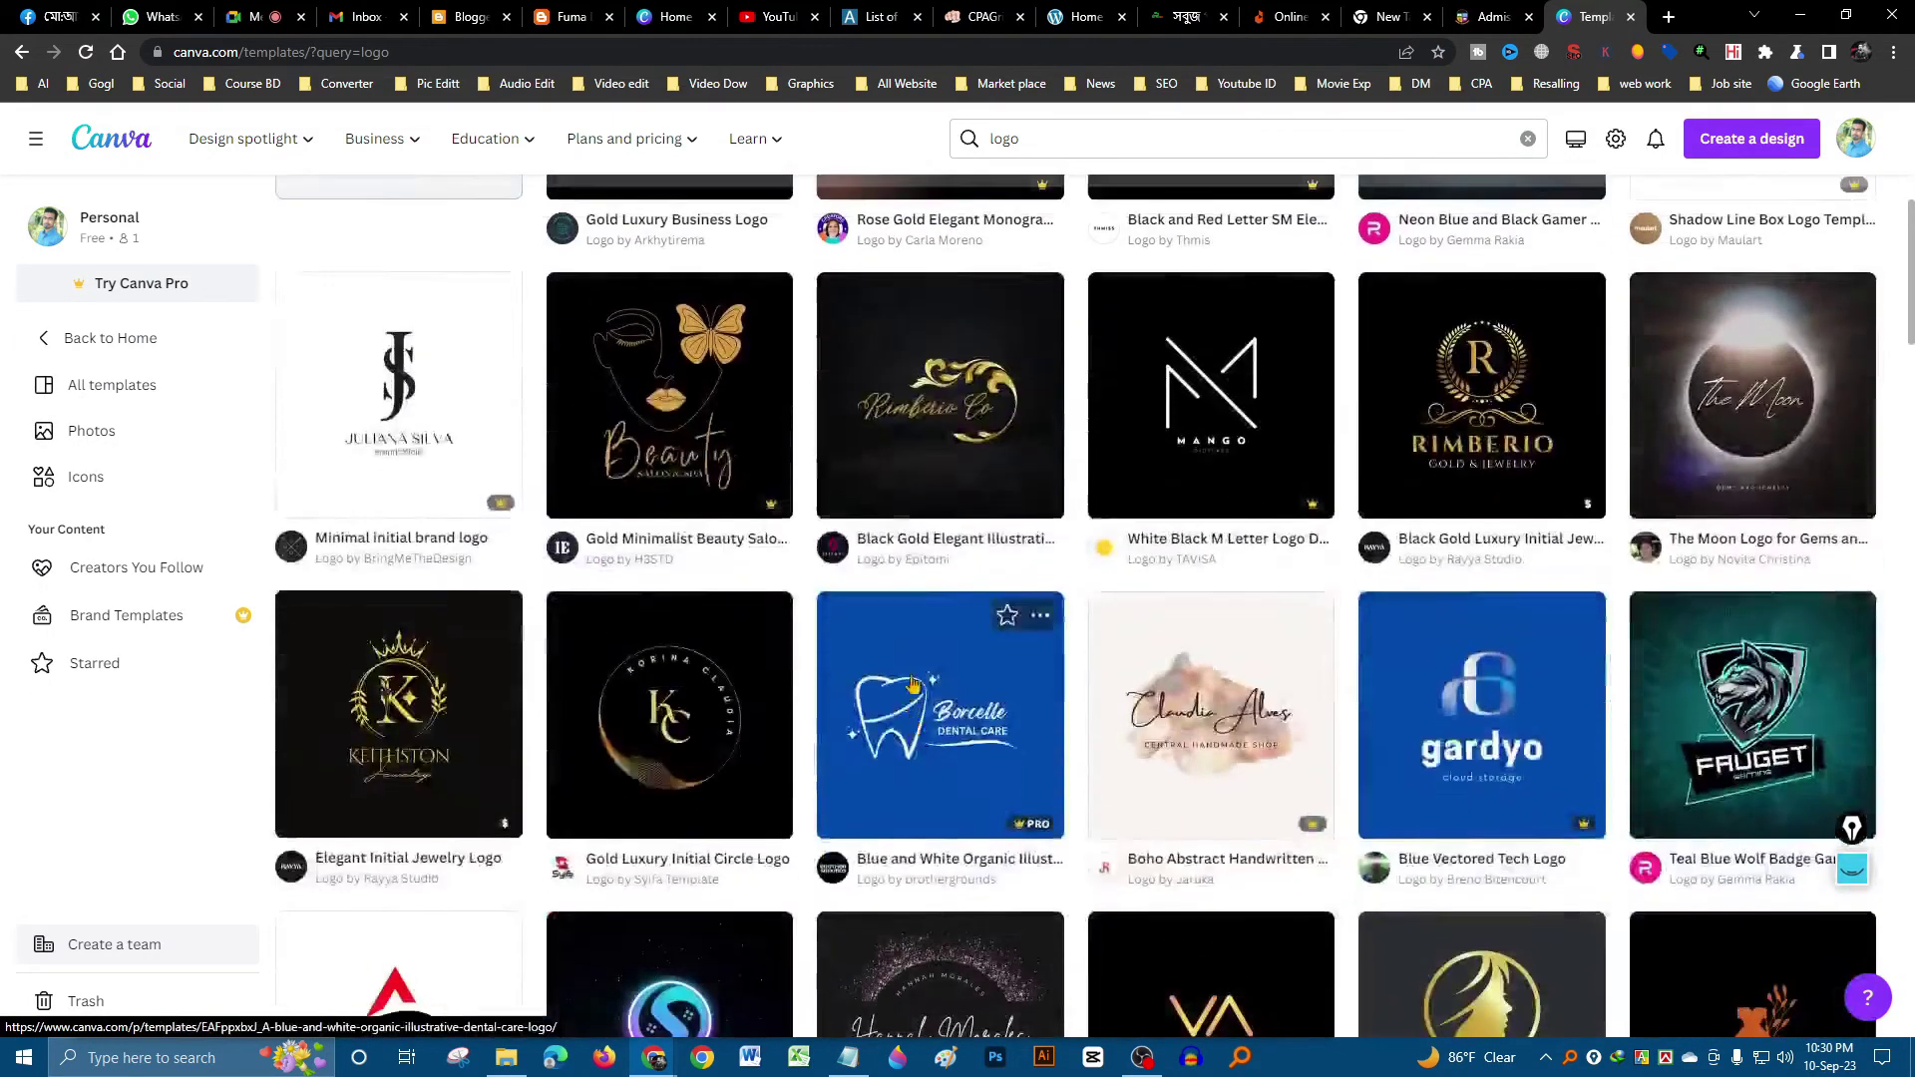
pyautogui.scroll(5, 1185, 550)
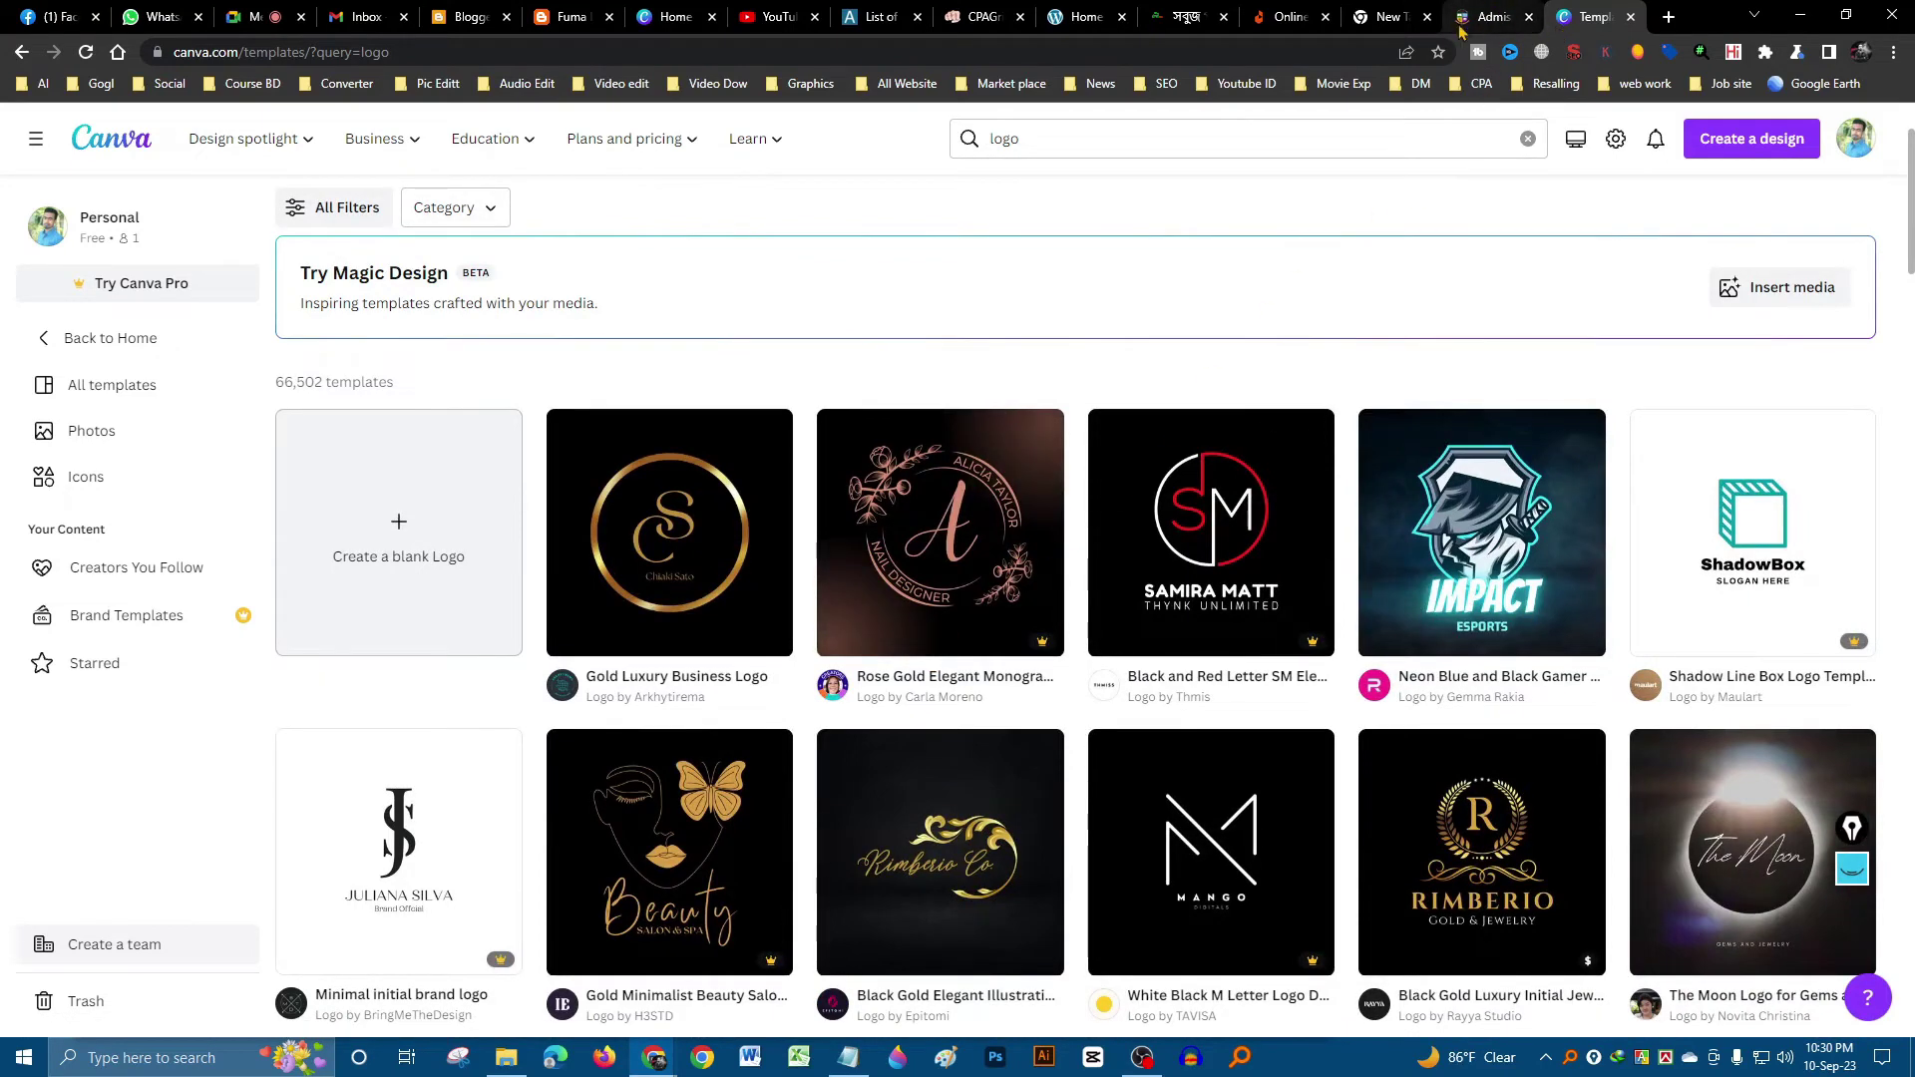
pyautogui.click(568, 17)
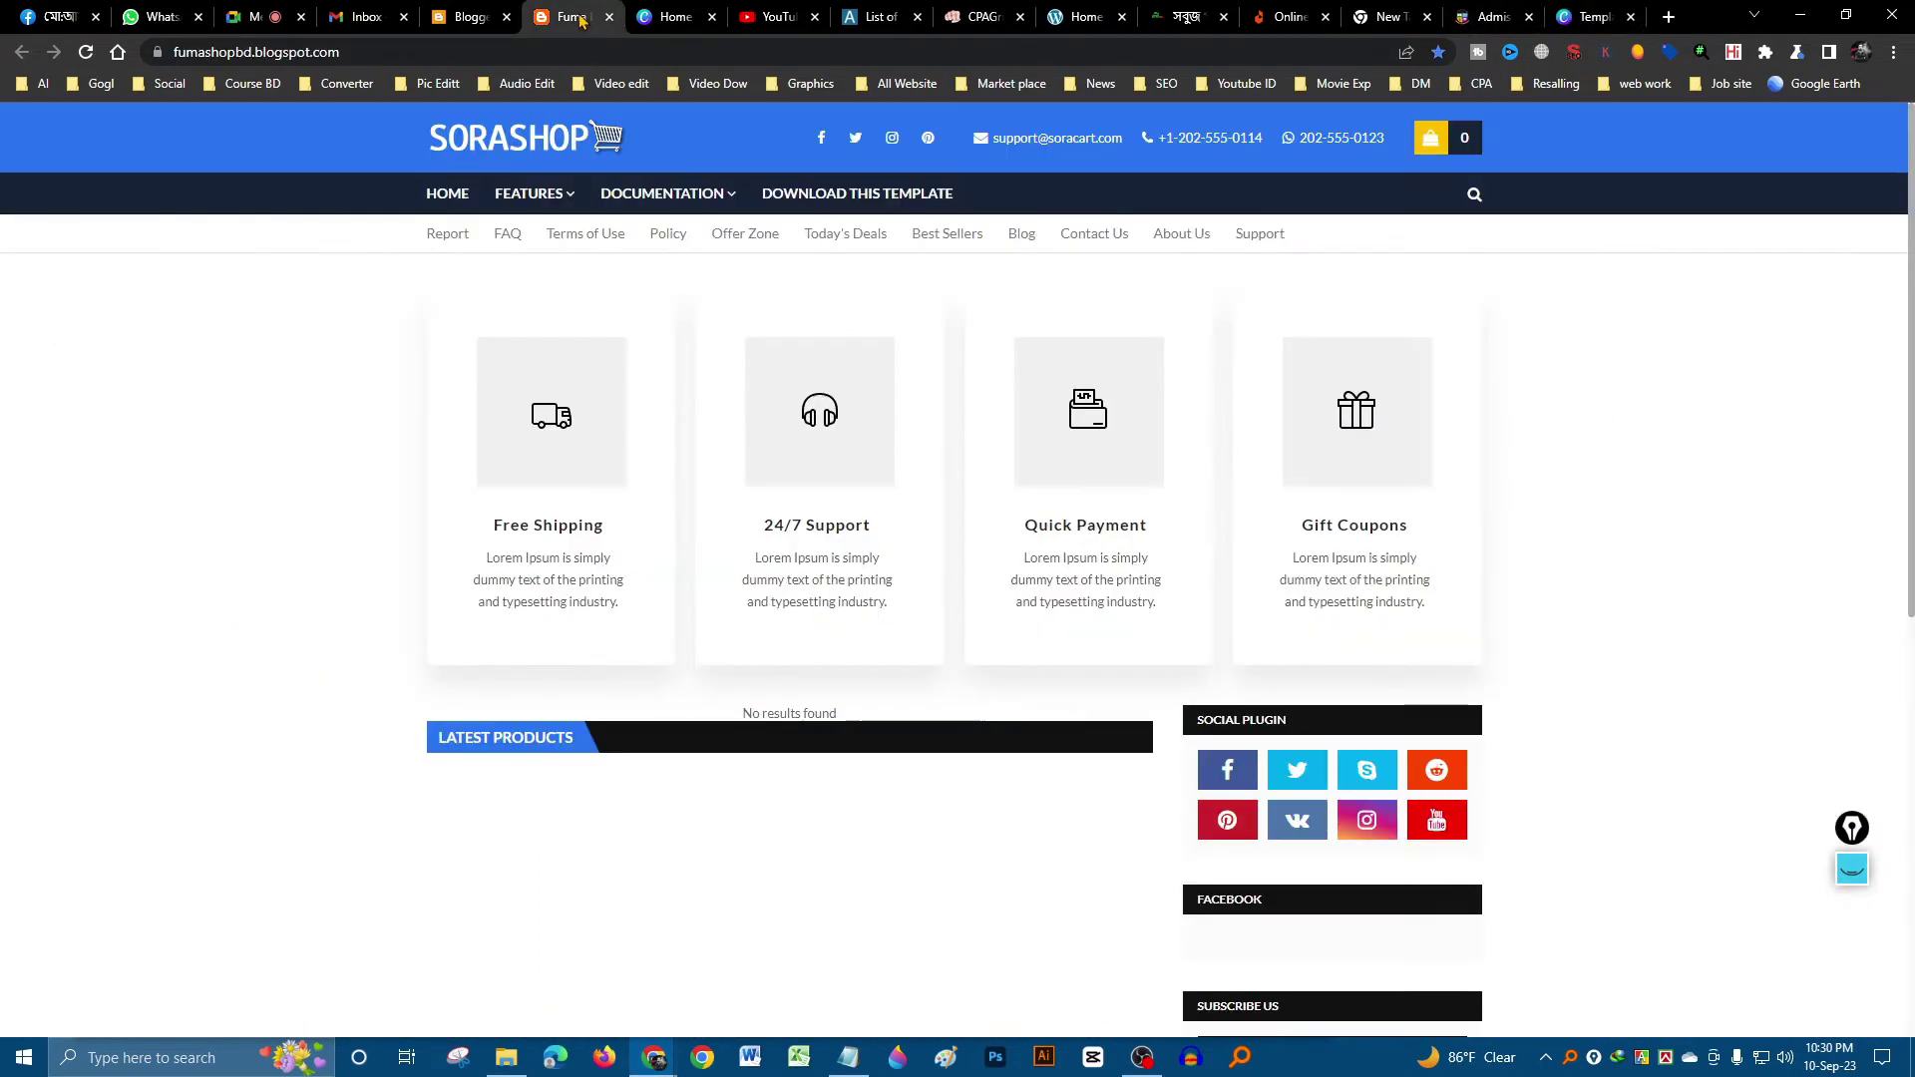
# - Return to the Header gadget's configuration in Blogger, start choosing an image file, and browse to the Photo Labe > logo folder on drive D
pyautogui.click(469, 17)
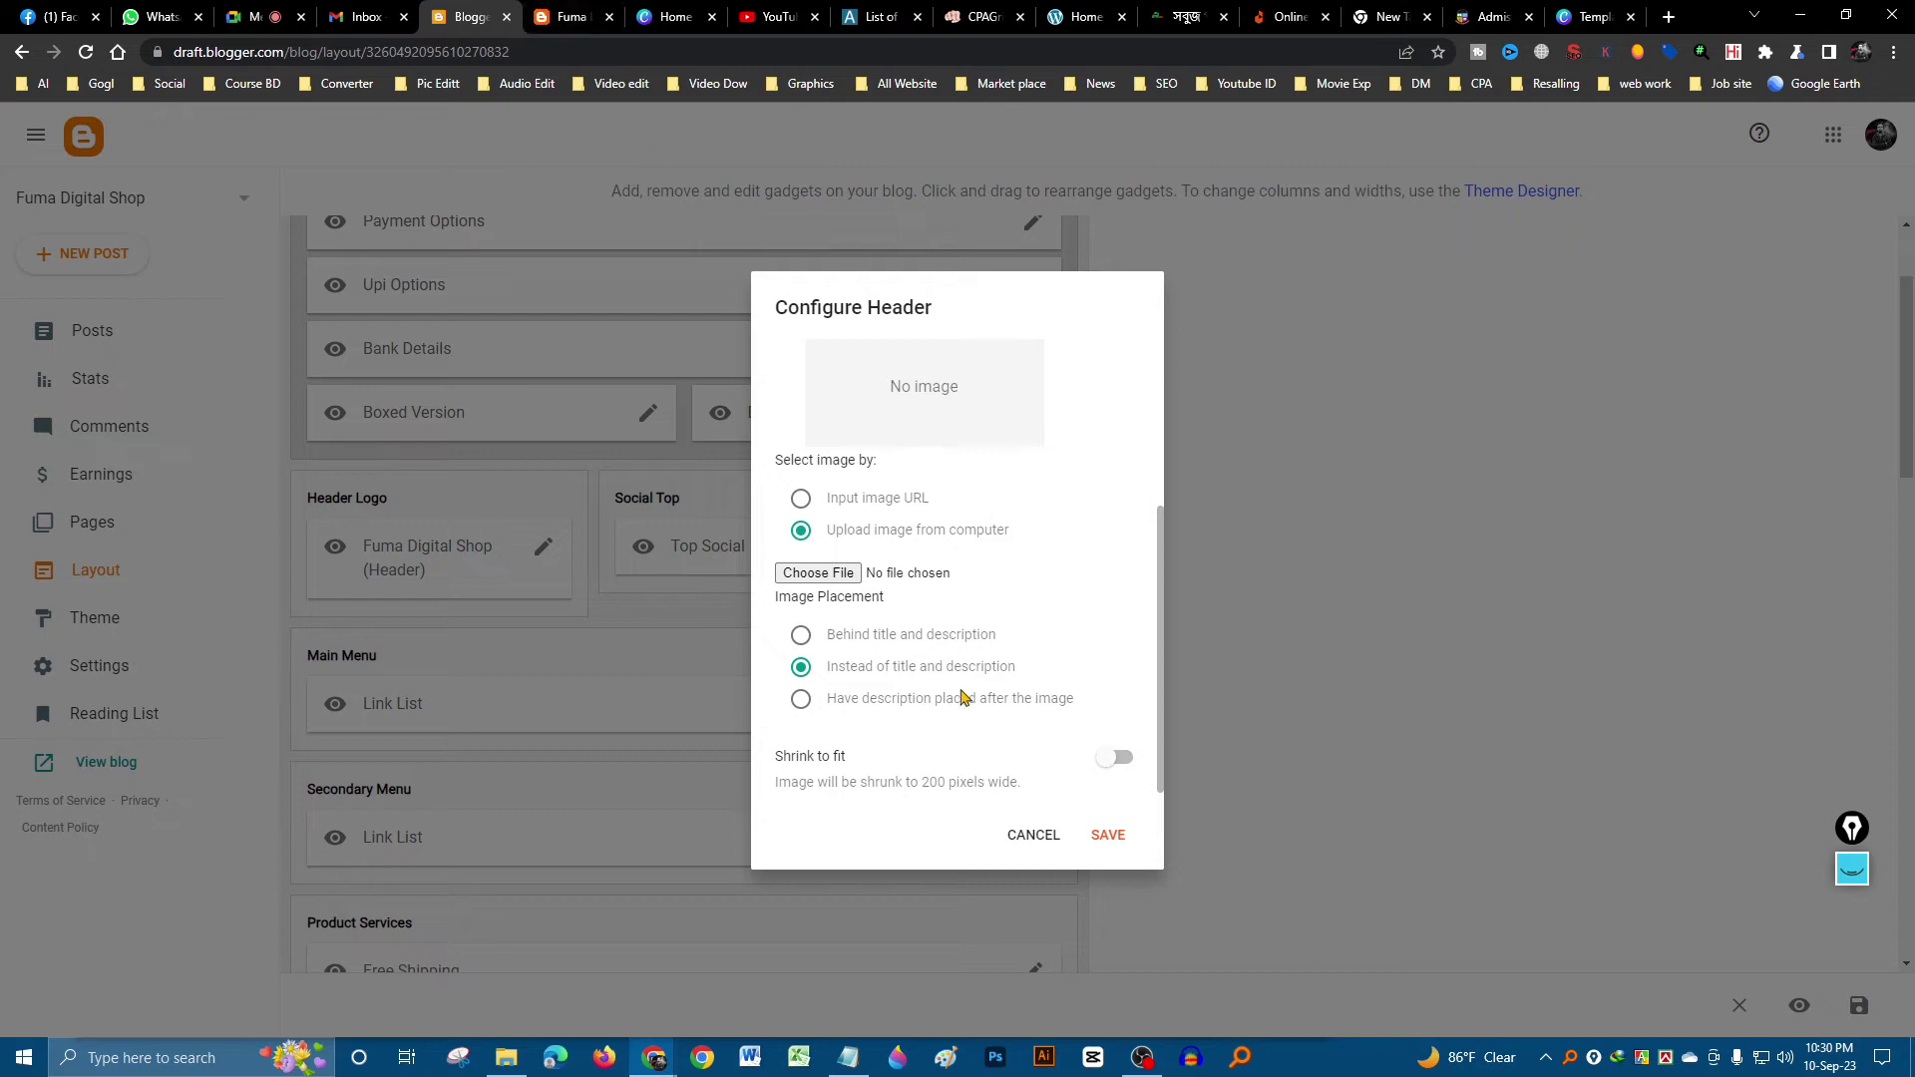
pyautogui.scroll(2, 927, 648)
pyautogui.scroll(-2, 948, 623)
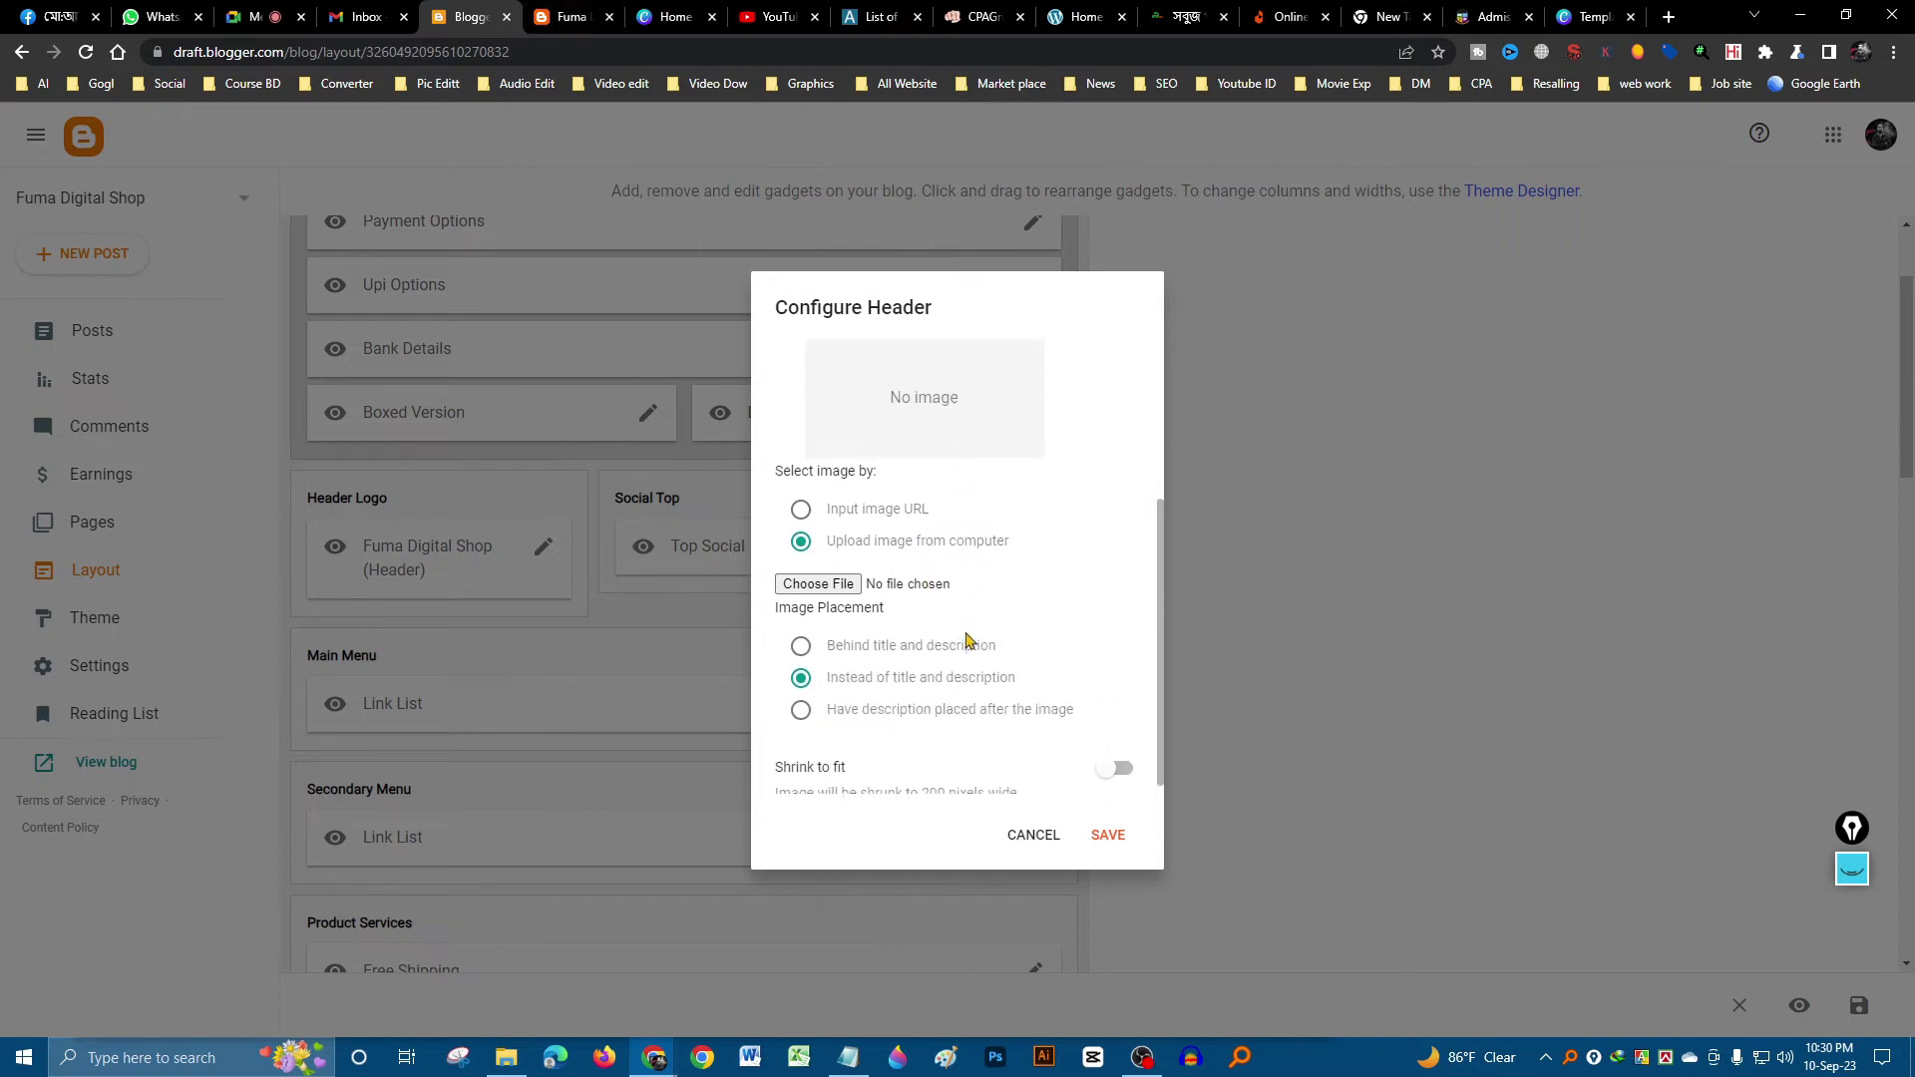
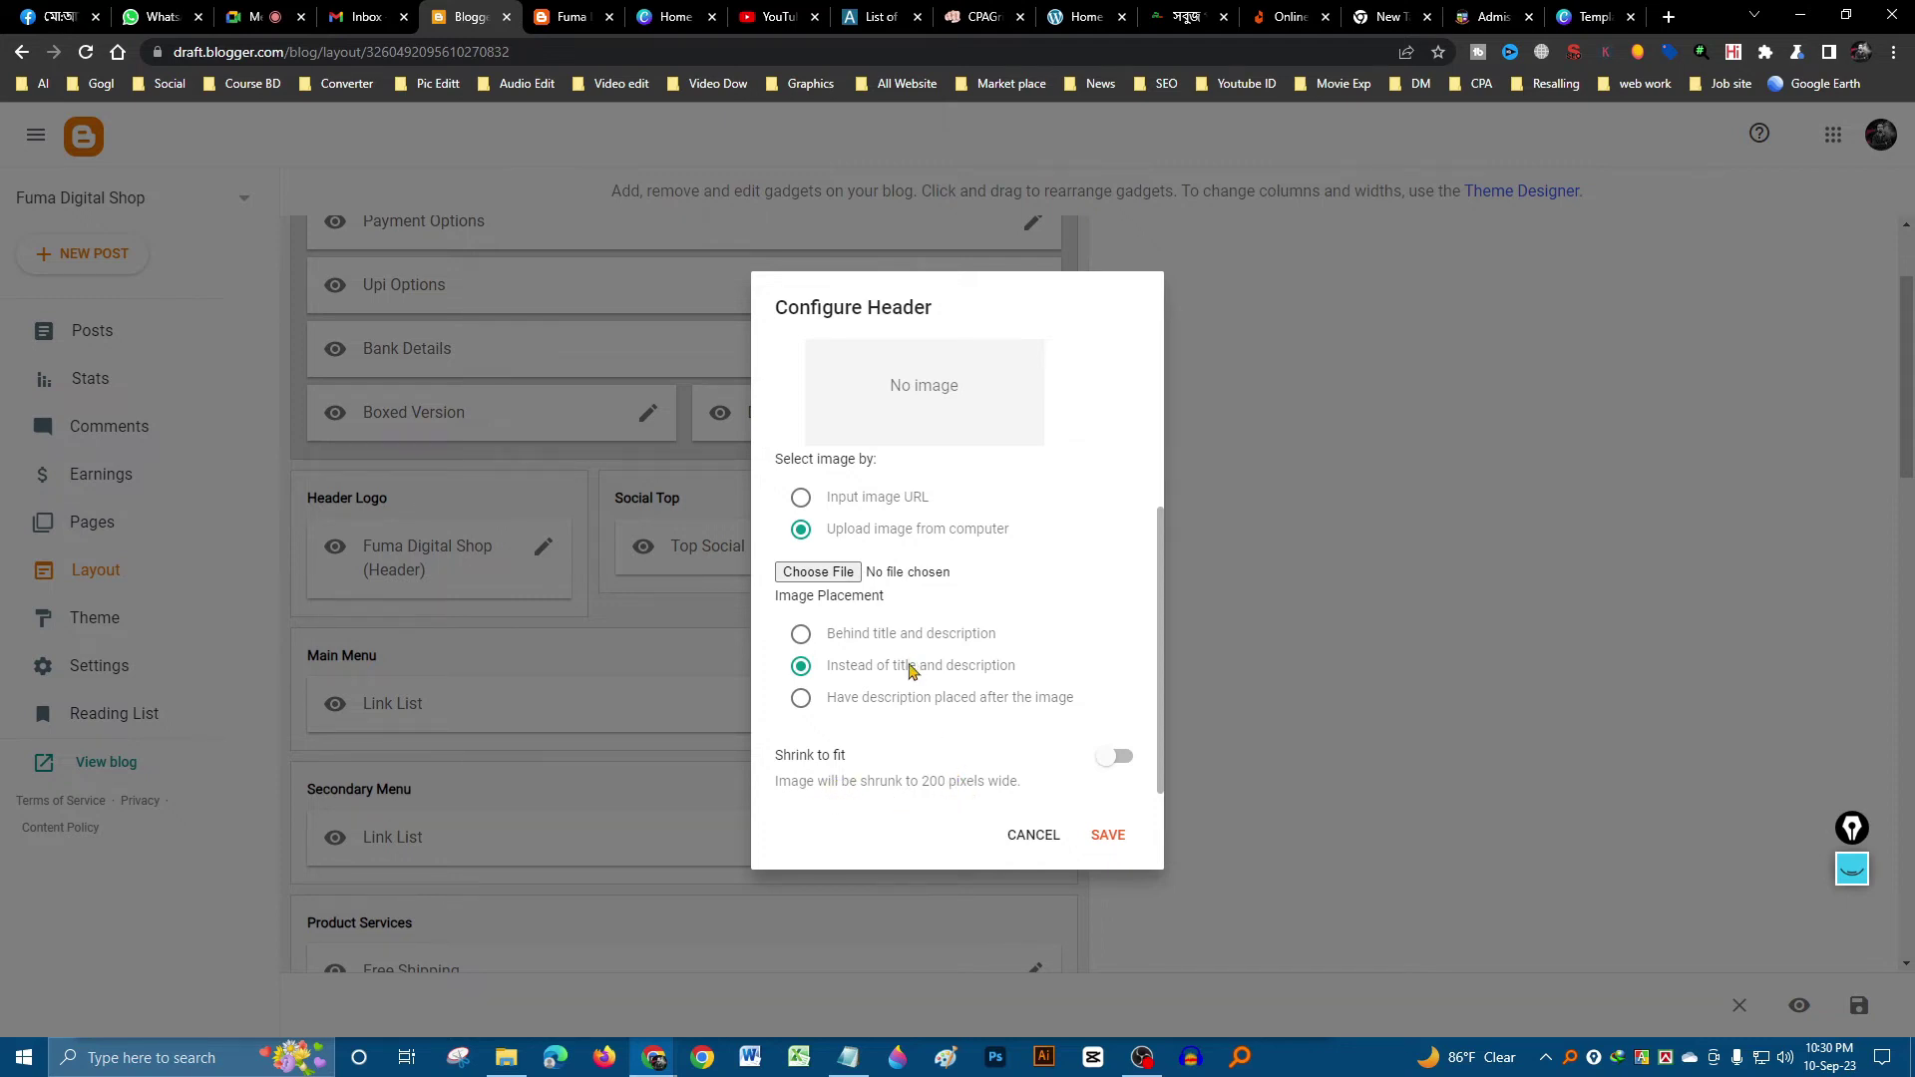
pyautogui.click(820, 575)
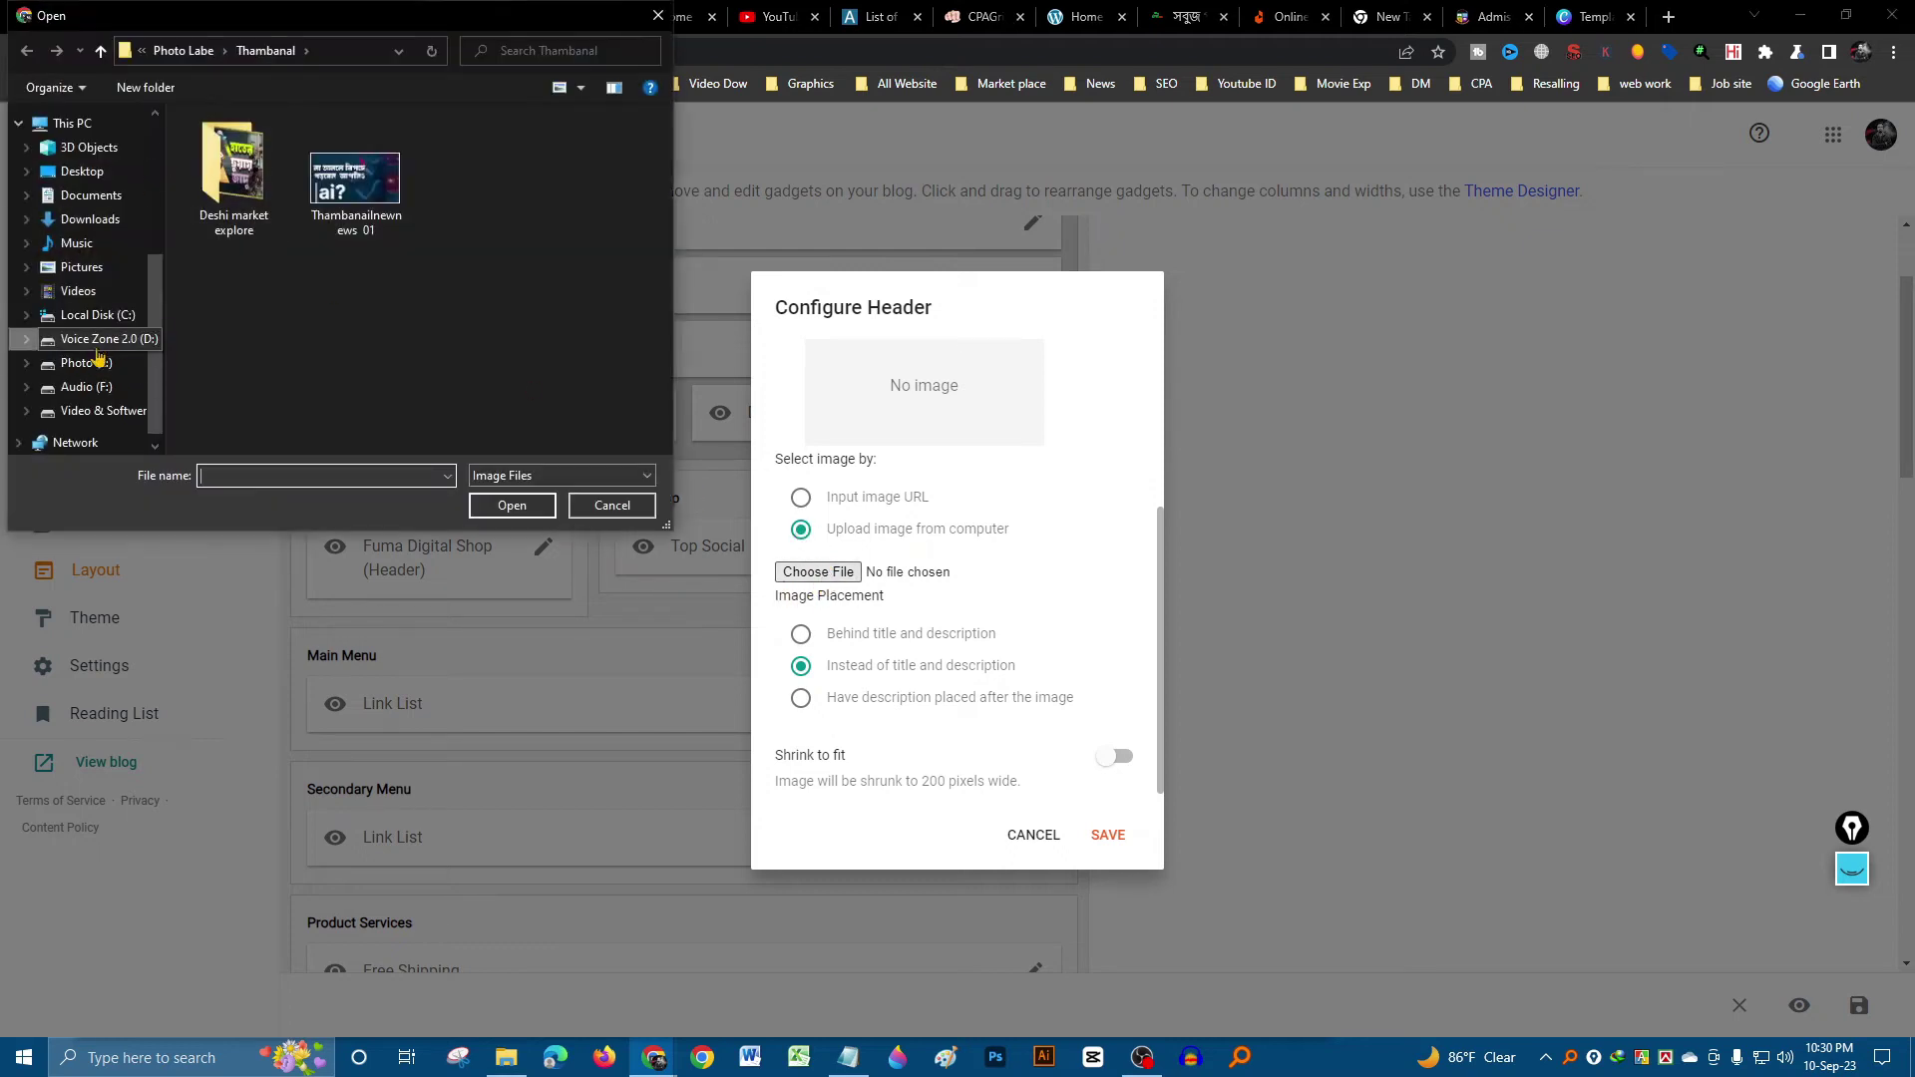
pyautogui.click(100, 339)
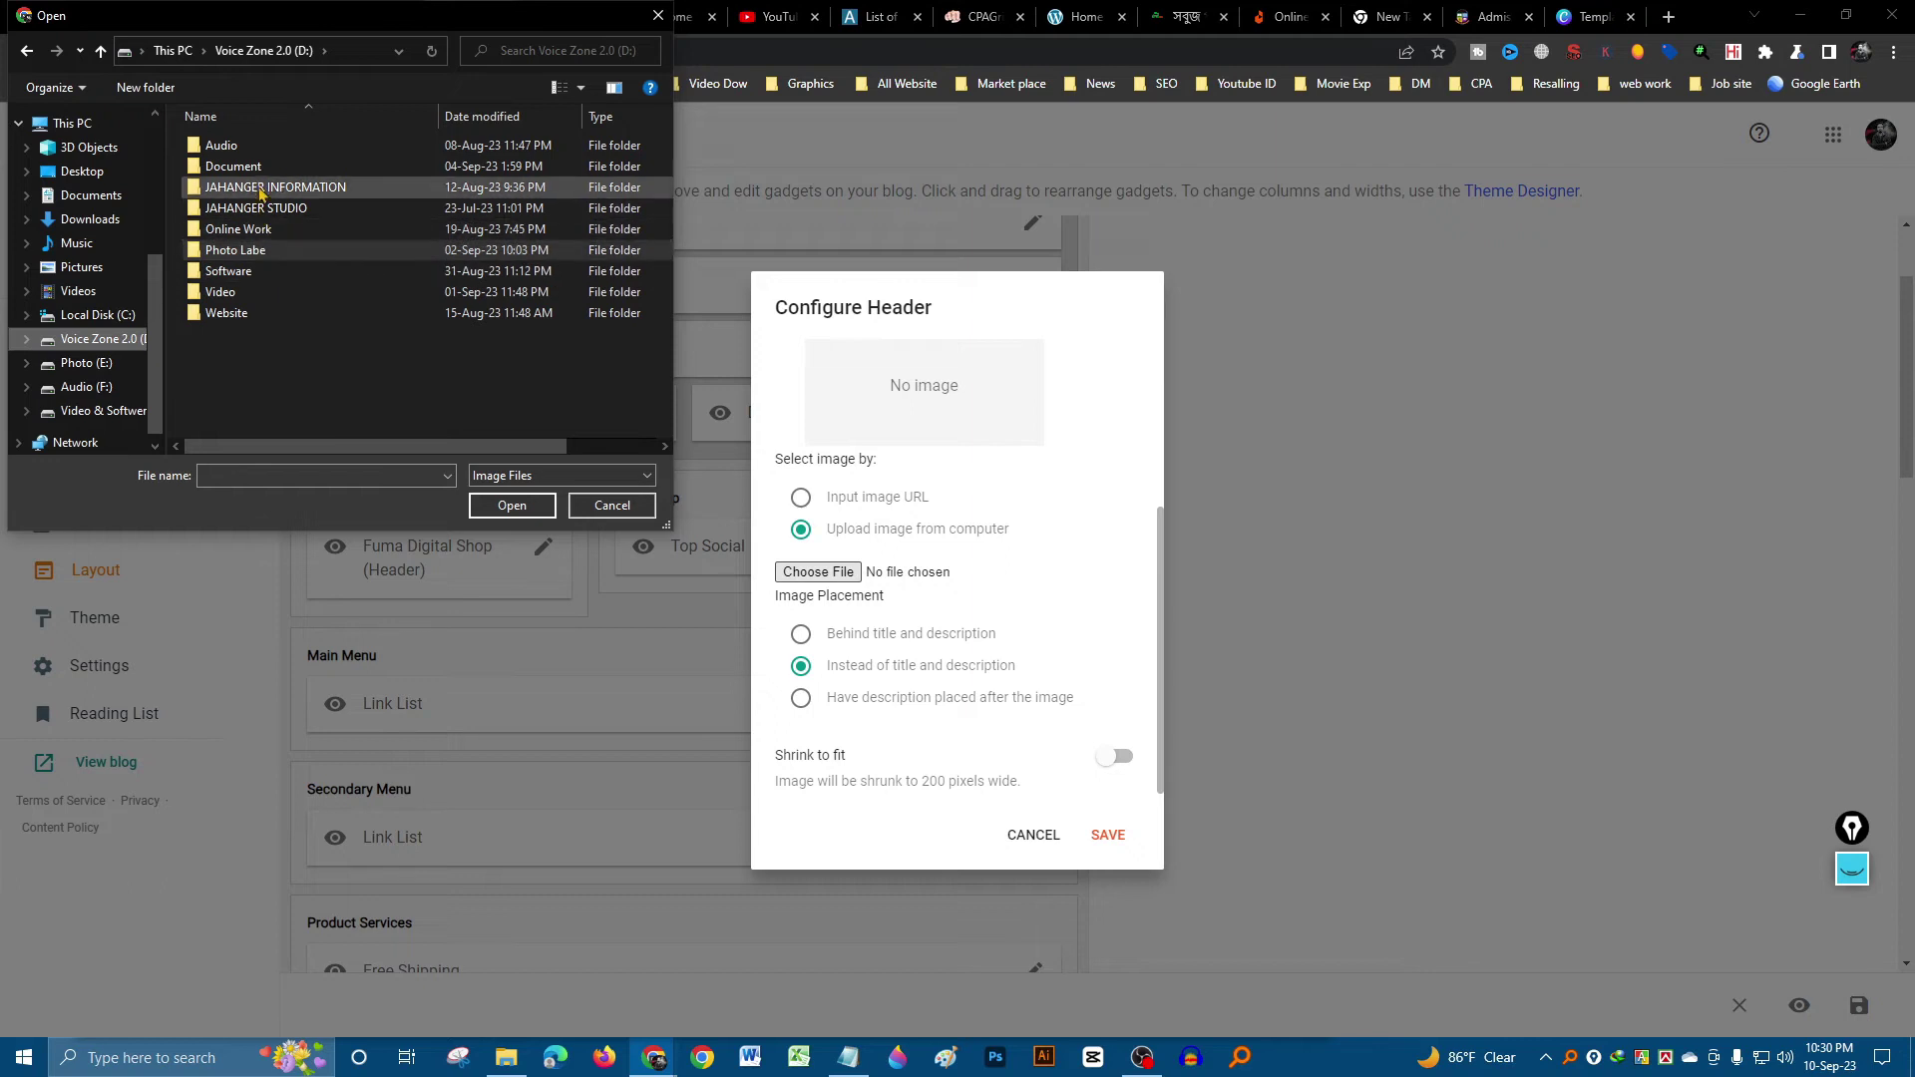
pyautogui.click(275, 252)
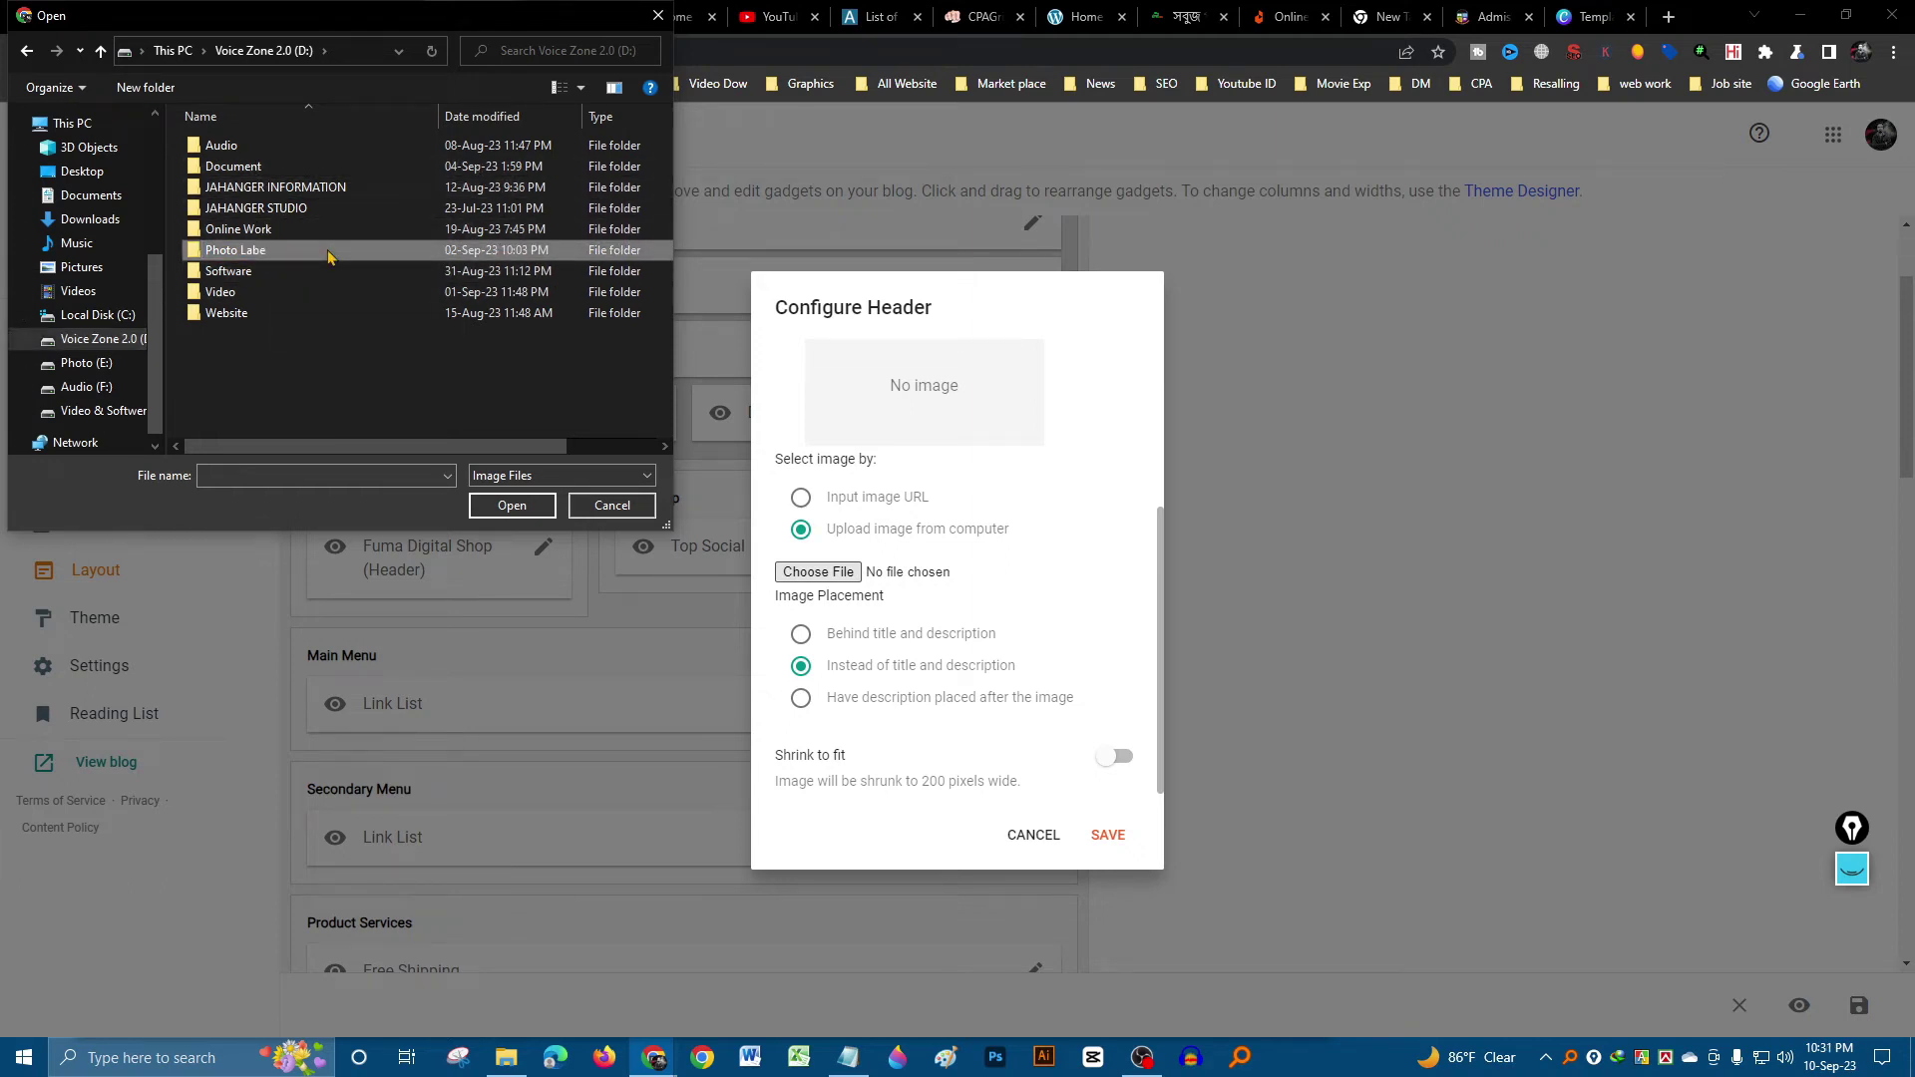
pyautogui.doubleClick(330, 255)
pyautogui.doubleClick(329, 262)
pyautogui.click(397, 314)
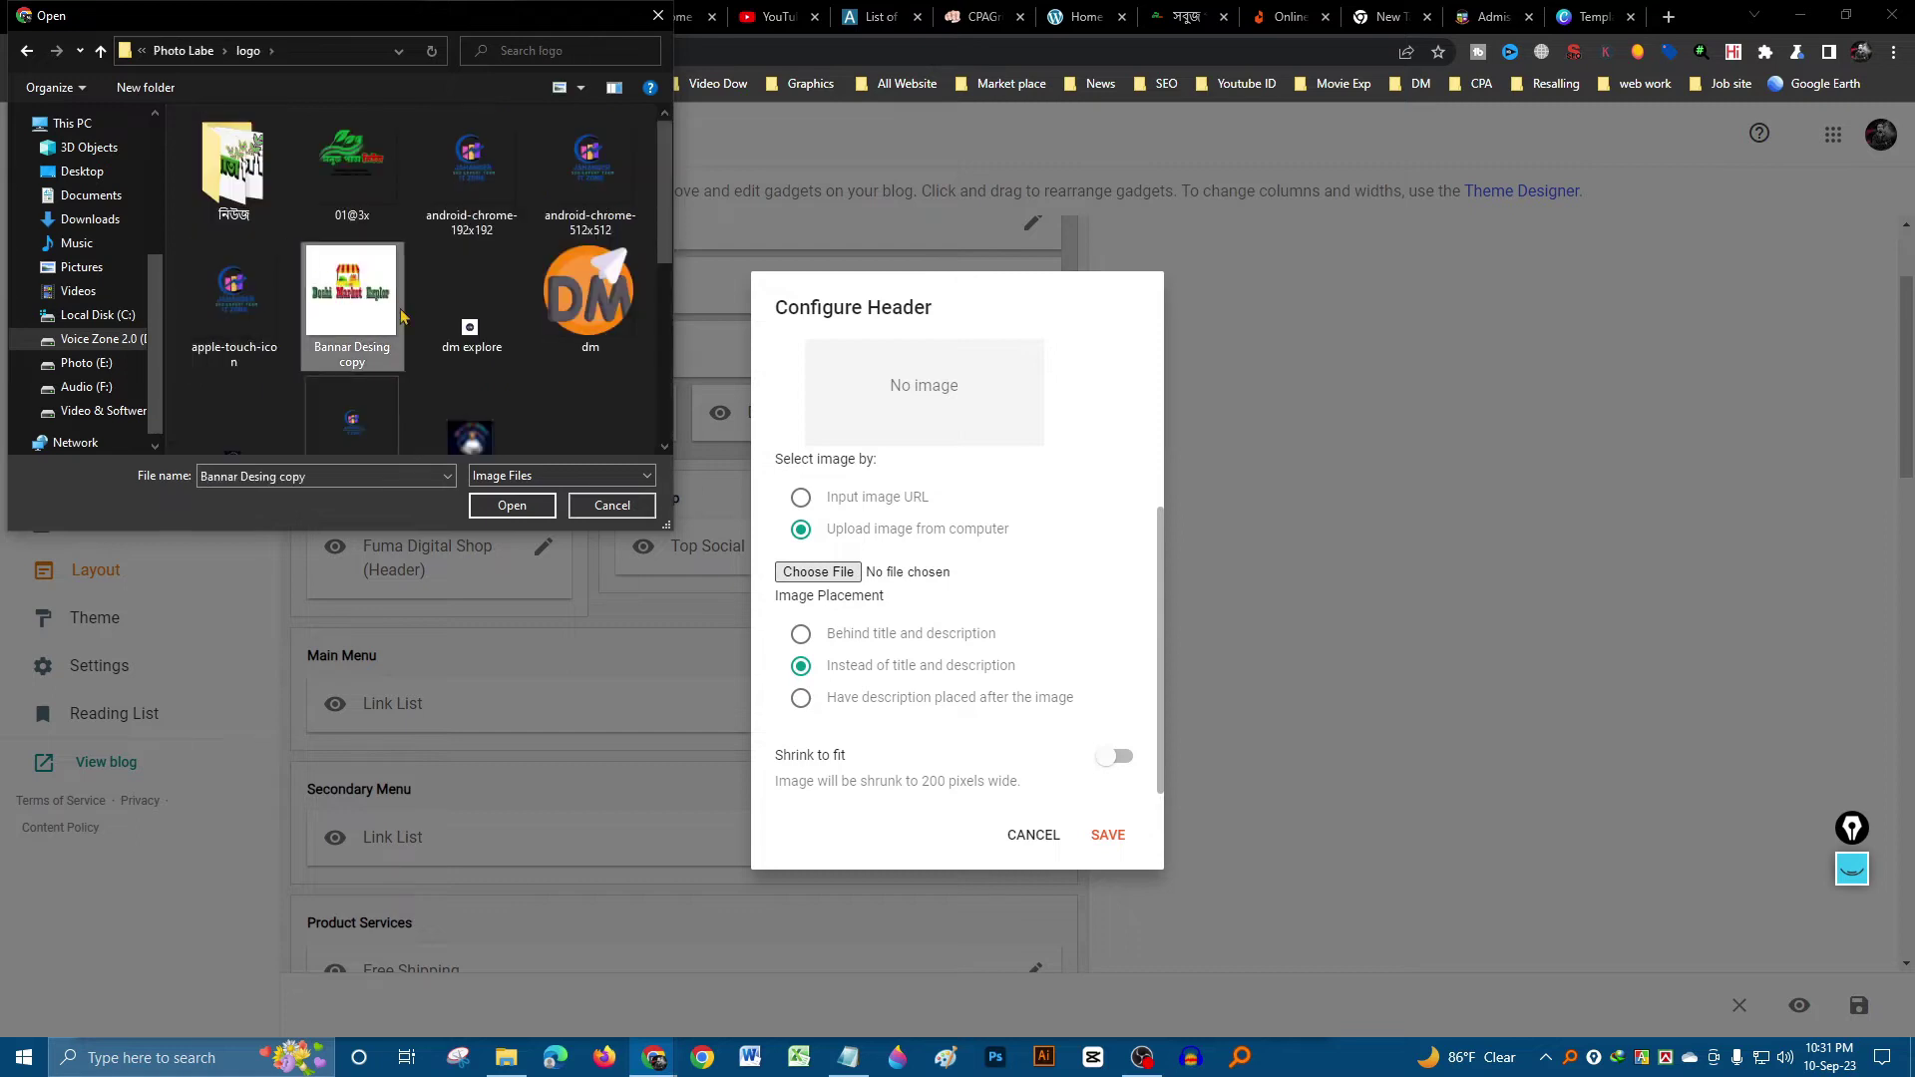
# - Look through the logo folder's images and its নিউজ subfolder for a suitable header logo, and return to the logo folder
pyautogui.scroll(-5, 444, 339)
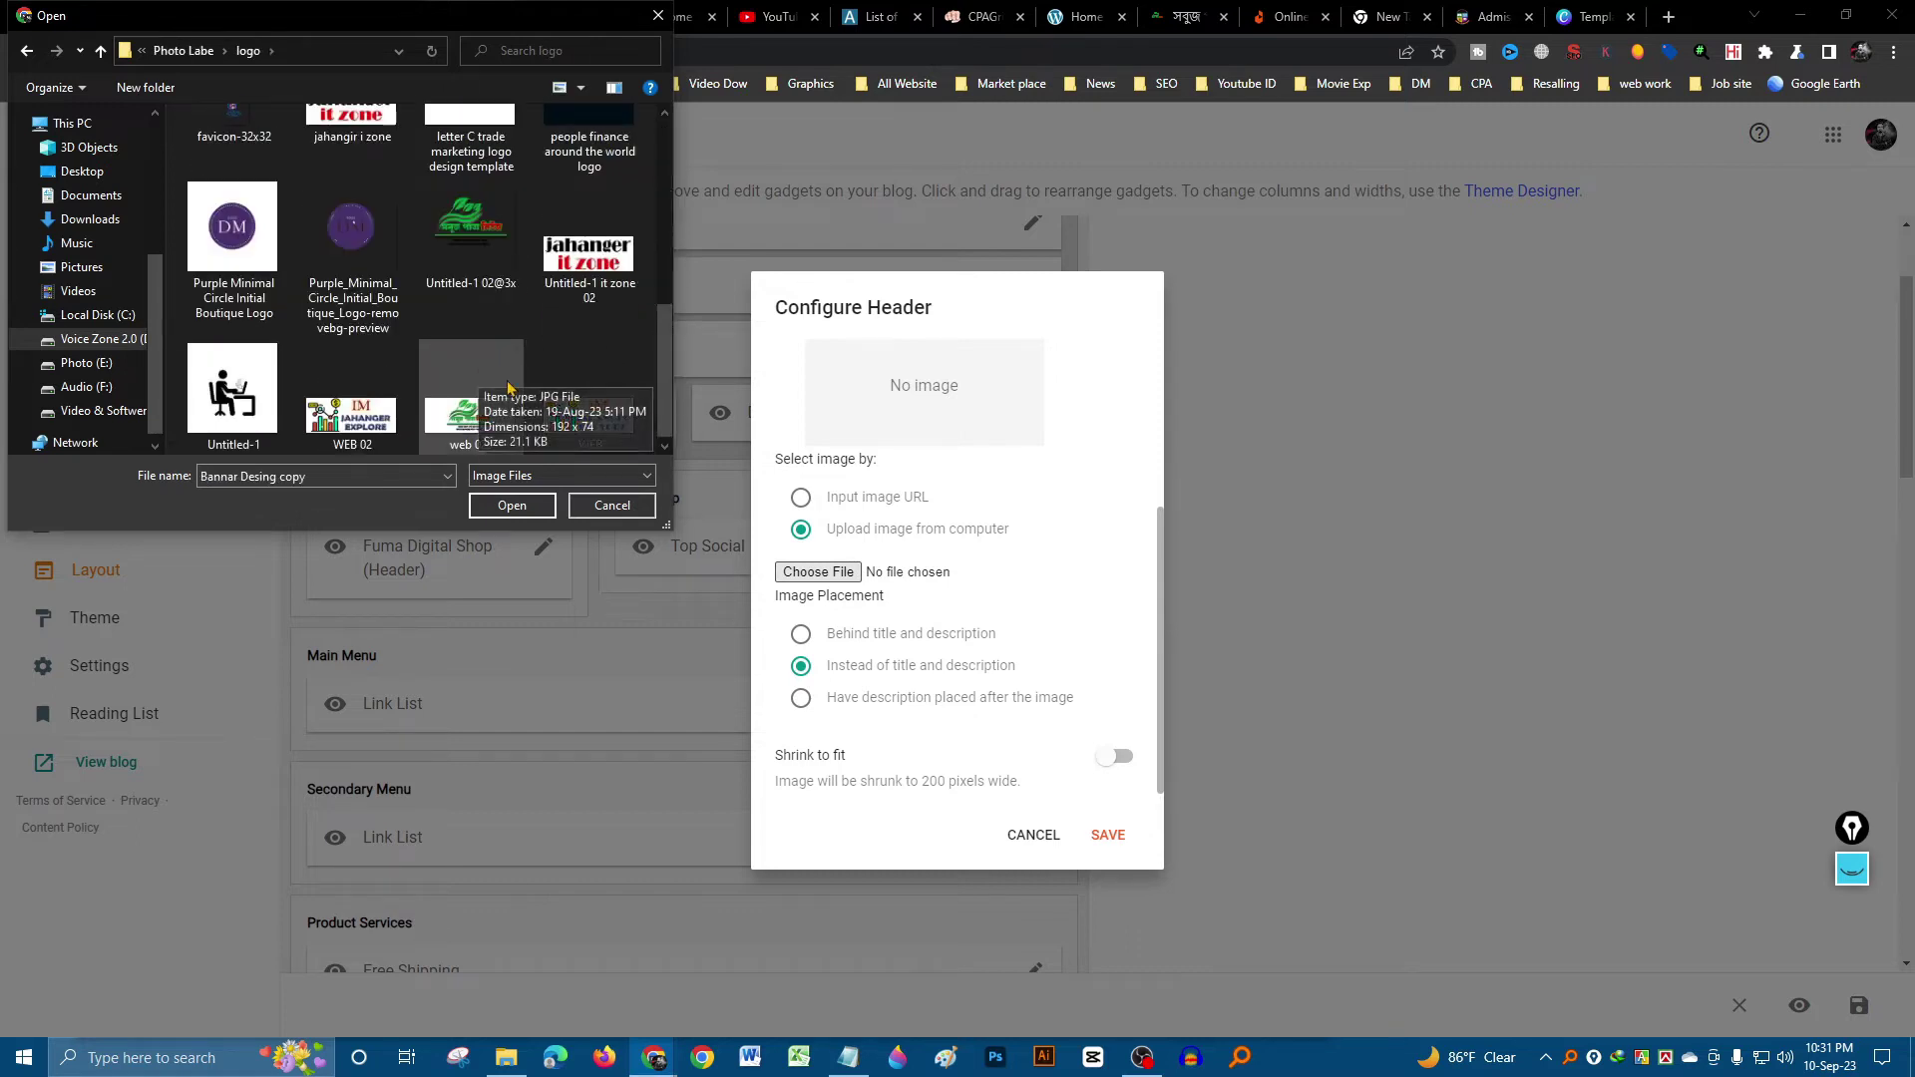
pyautogui.click(384, 419)
pyautogui.click(474, 422)
pyautogui.click(543, 419)
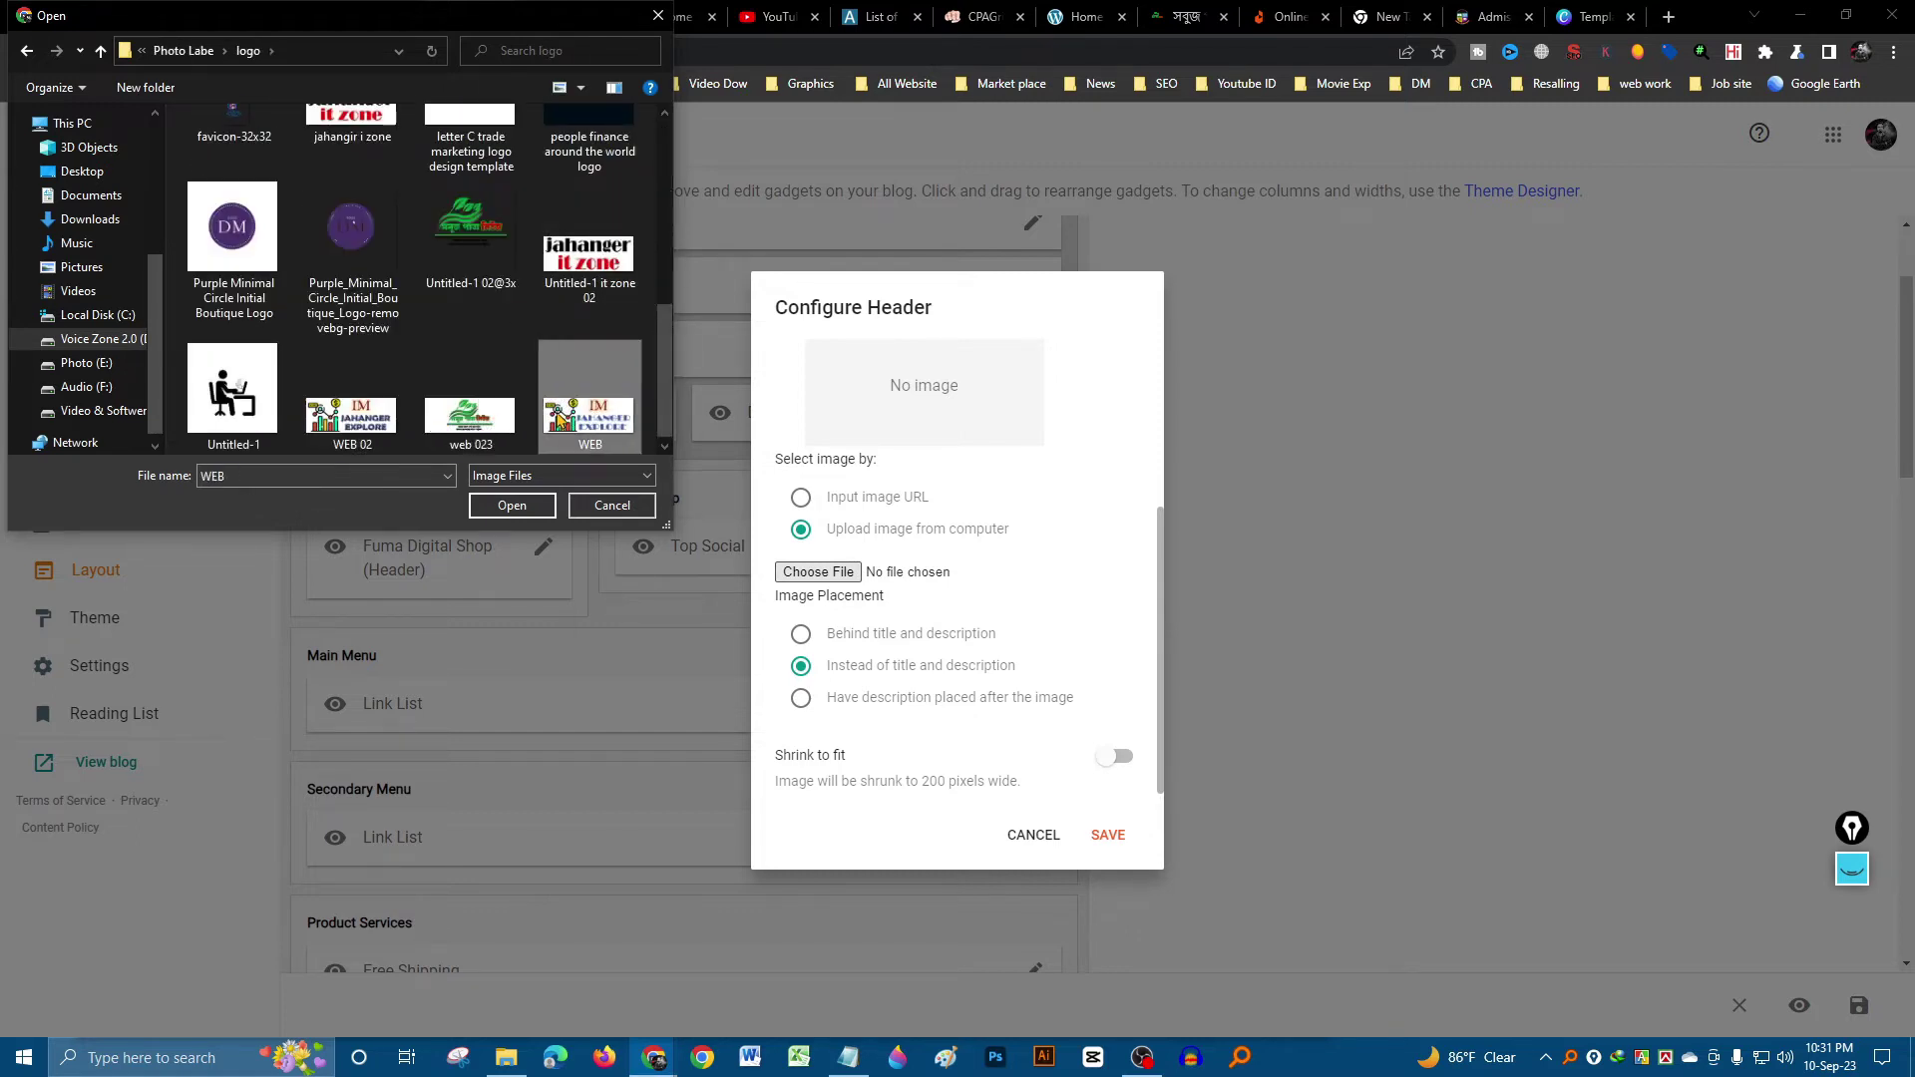
pyautogui.click(240, 406)
pyautogui.scroll(5, 241, 406)
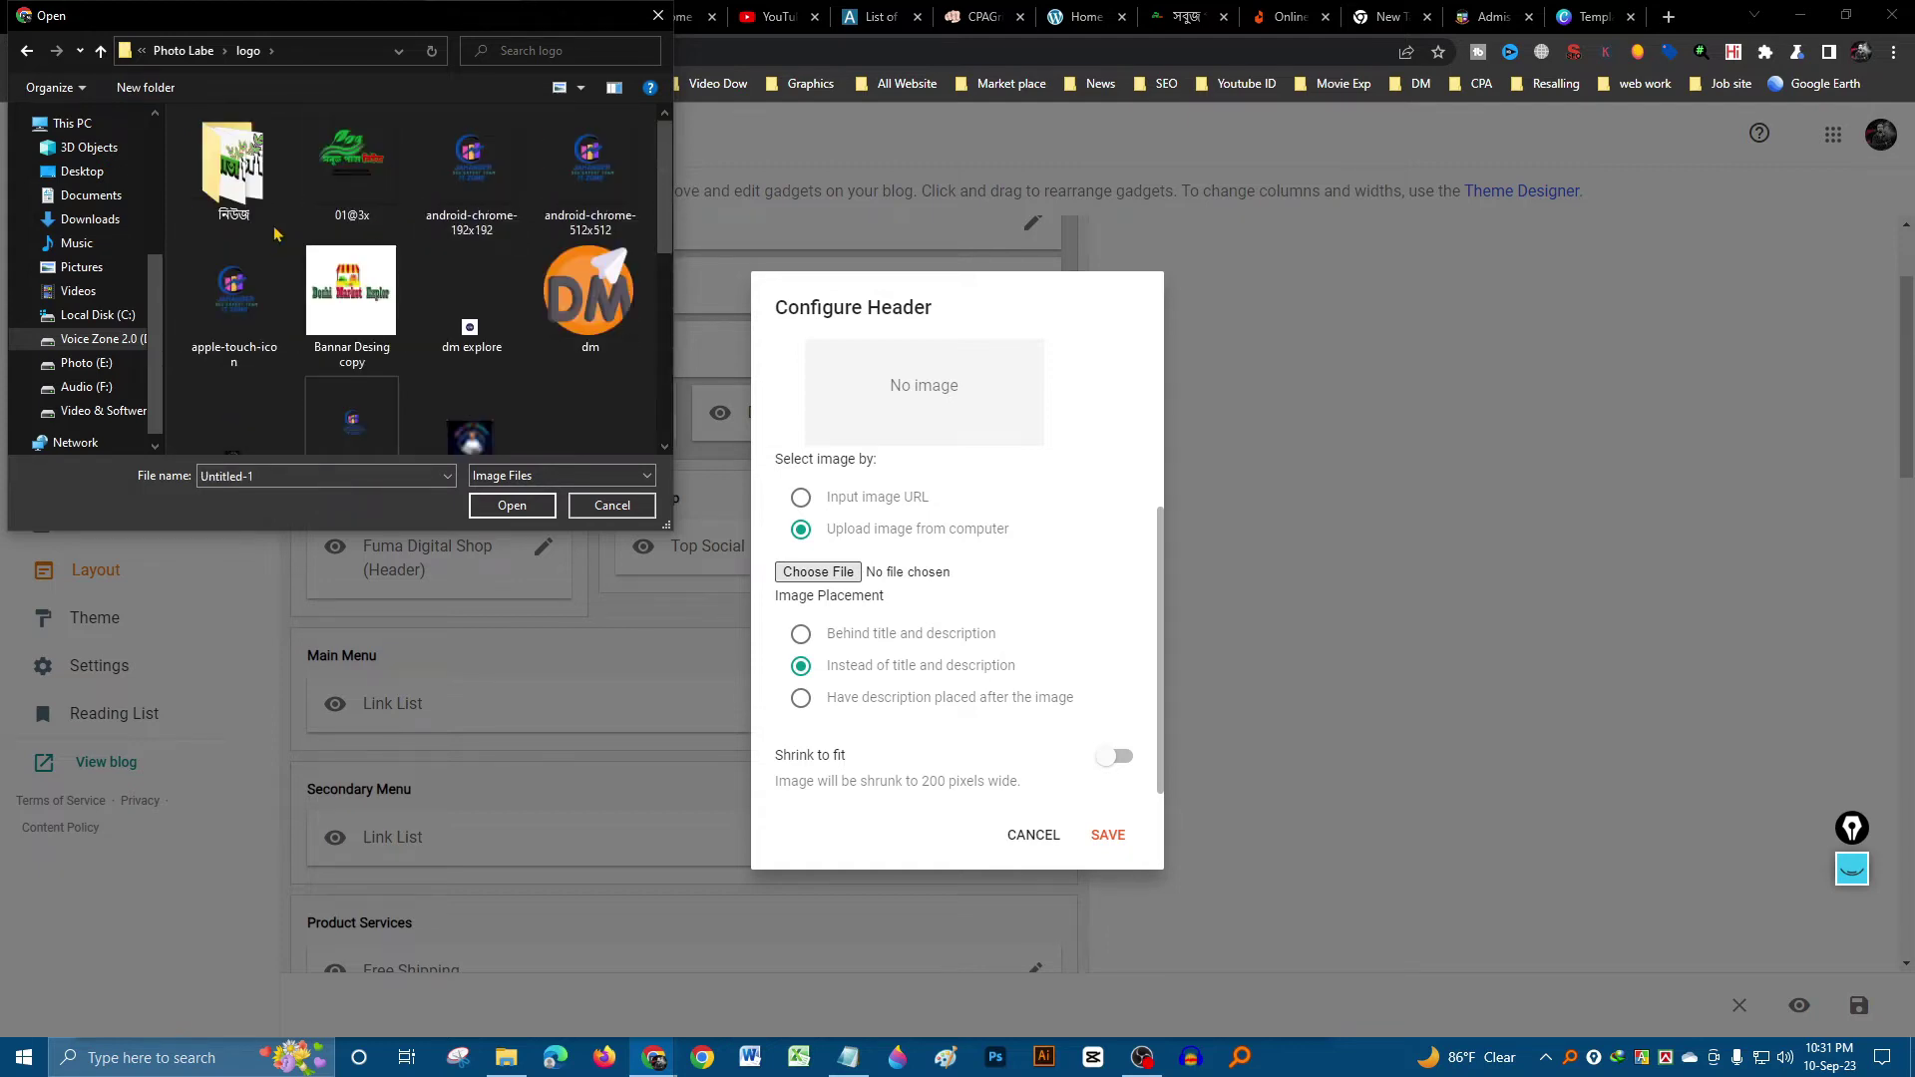
pyautogui.doubleClick(234, 170)
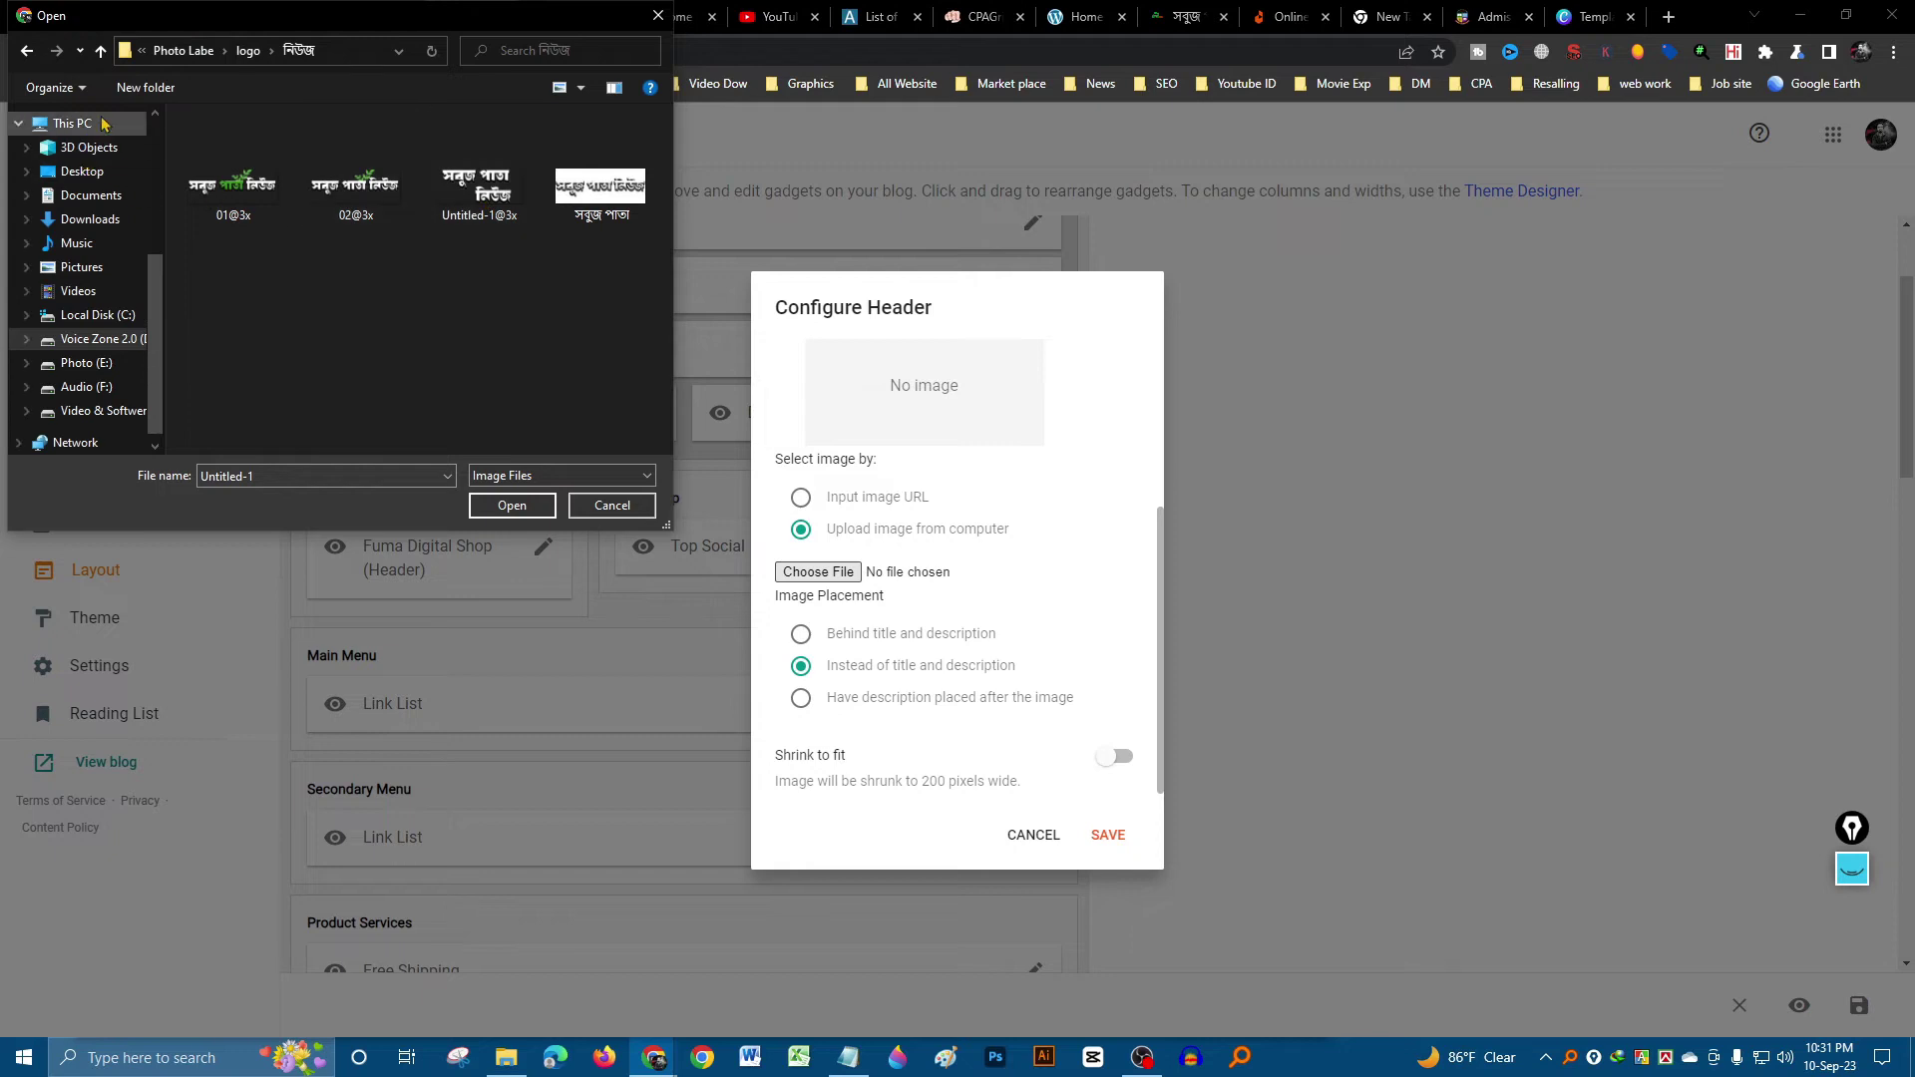
pyautogui.click(101, 50)
# - Compare the candidate logo images in the folder, including Untitled-1, WEB, WEB 02 and web 023
pyautogui.click(465, 171)
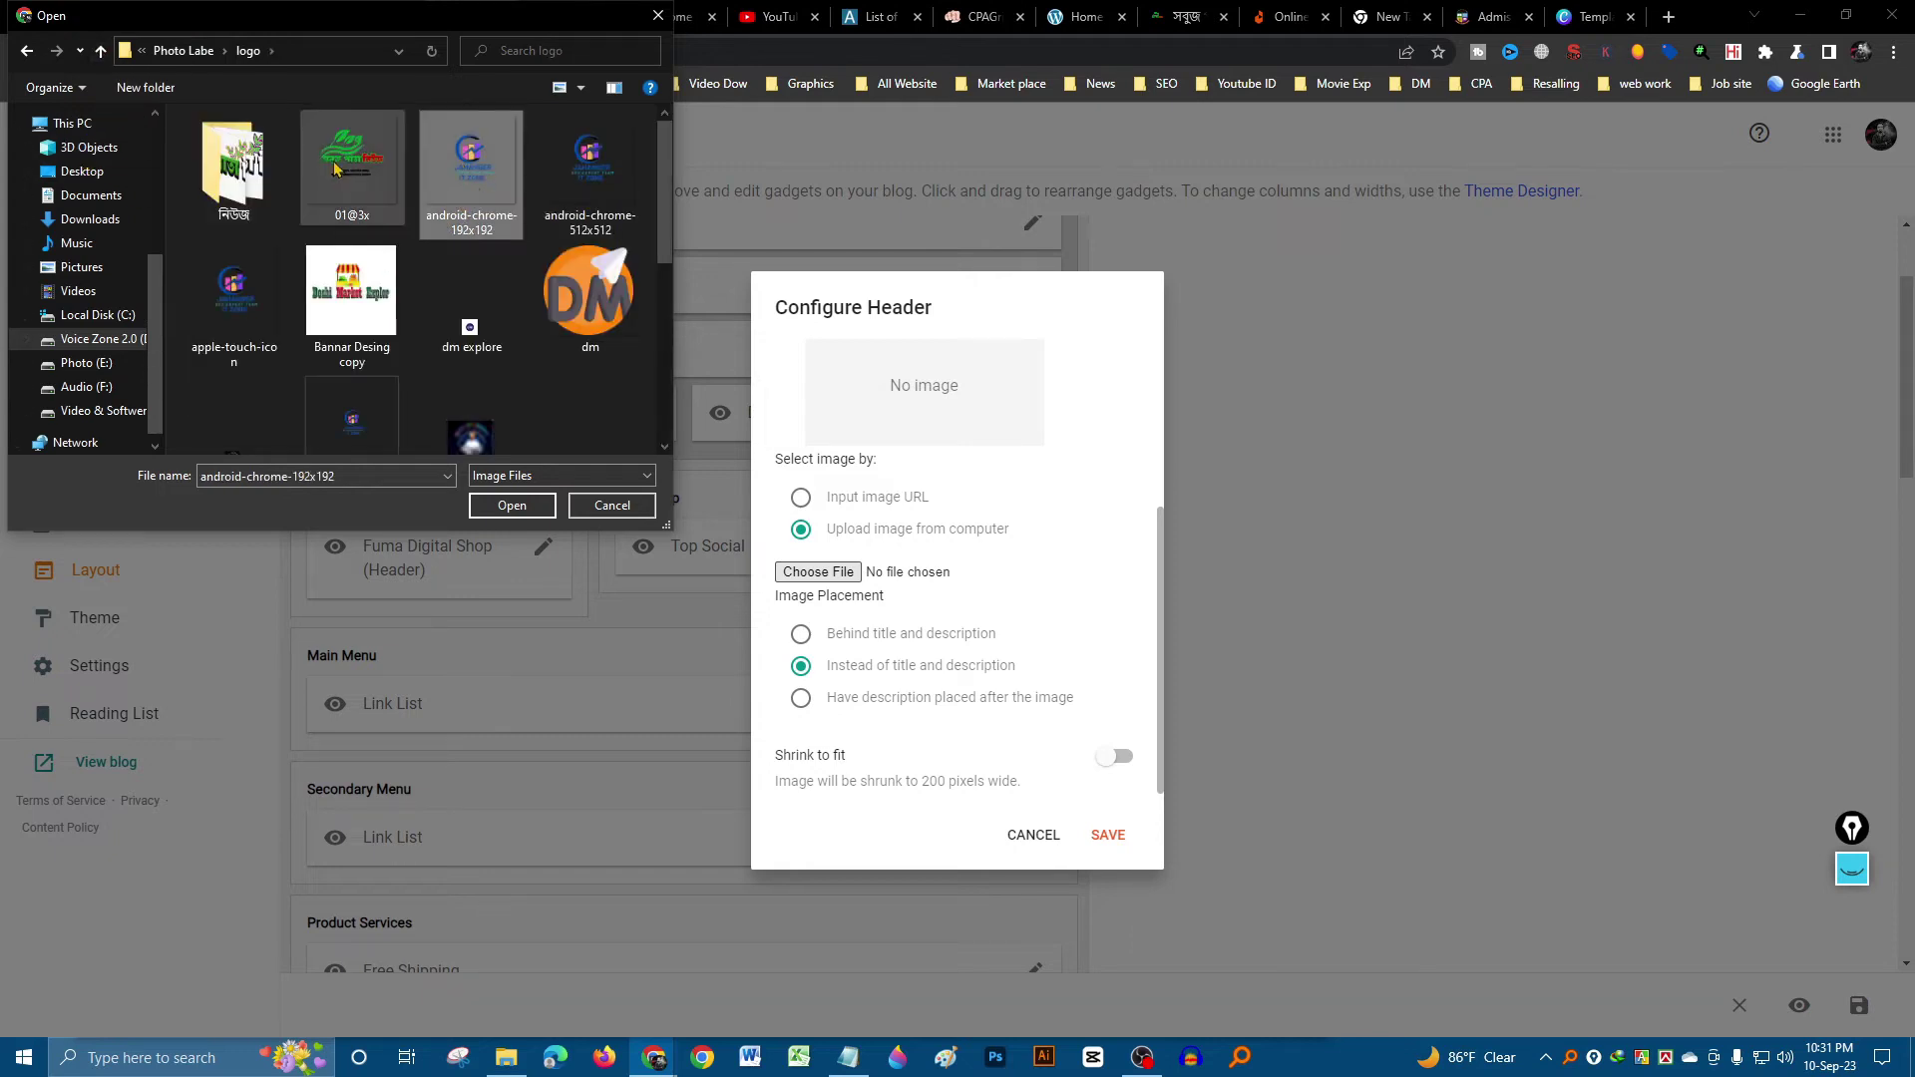
pyautogui.click(352, 164)
pyautogui.scroll(-5, 475, 350)
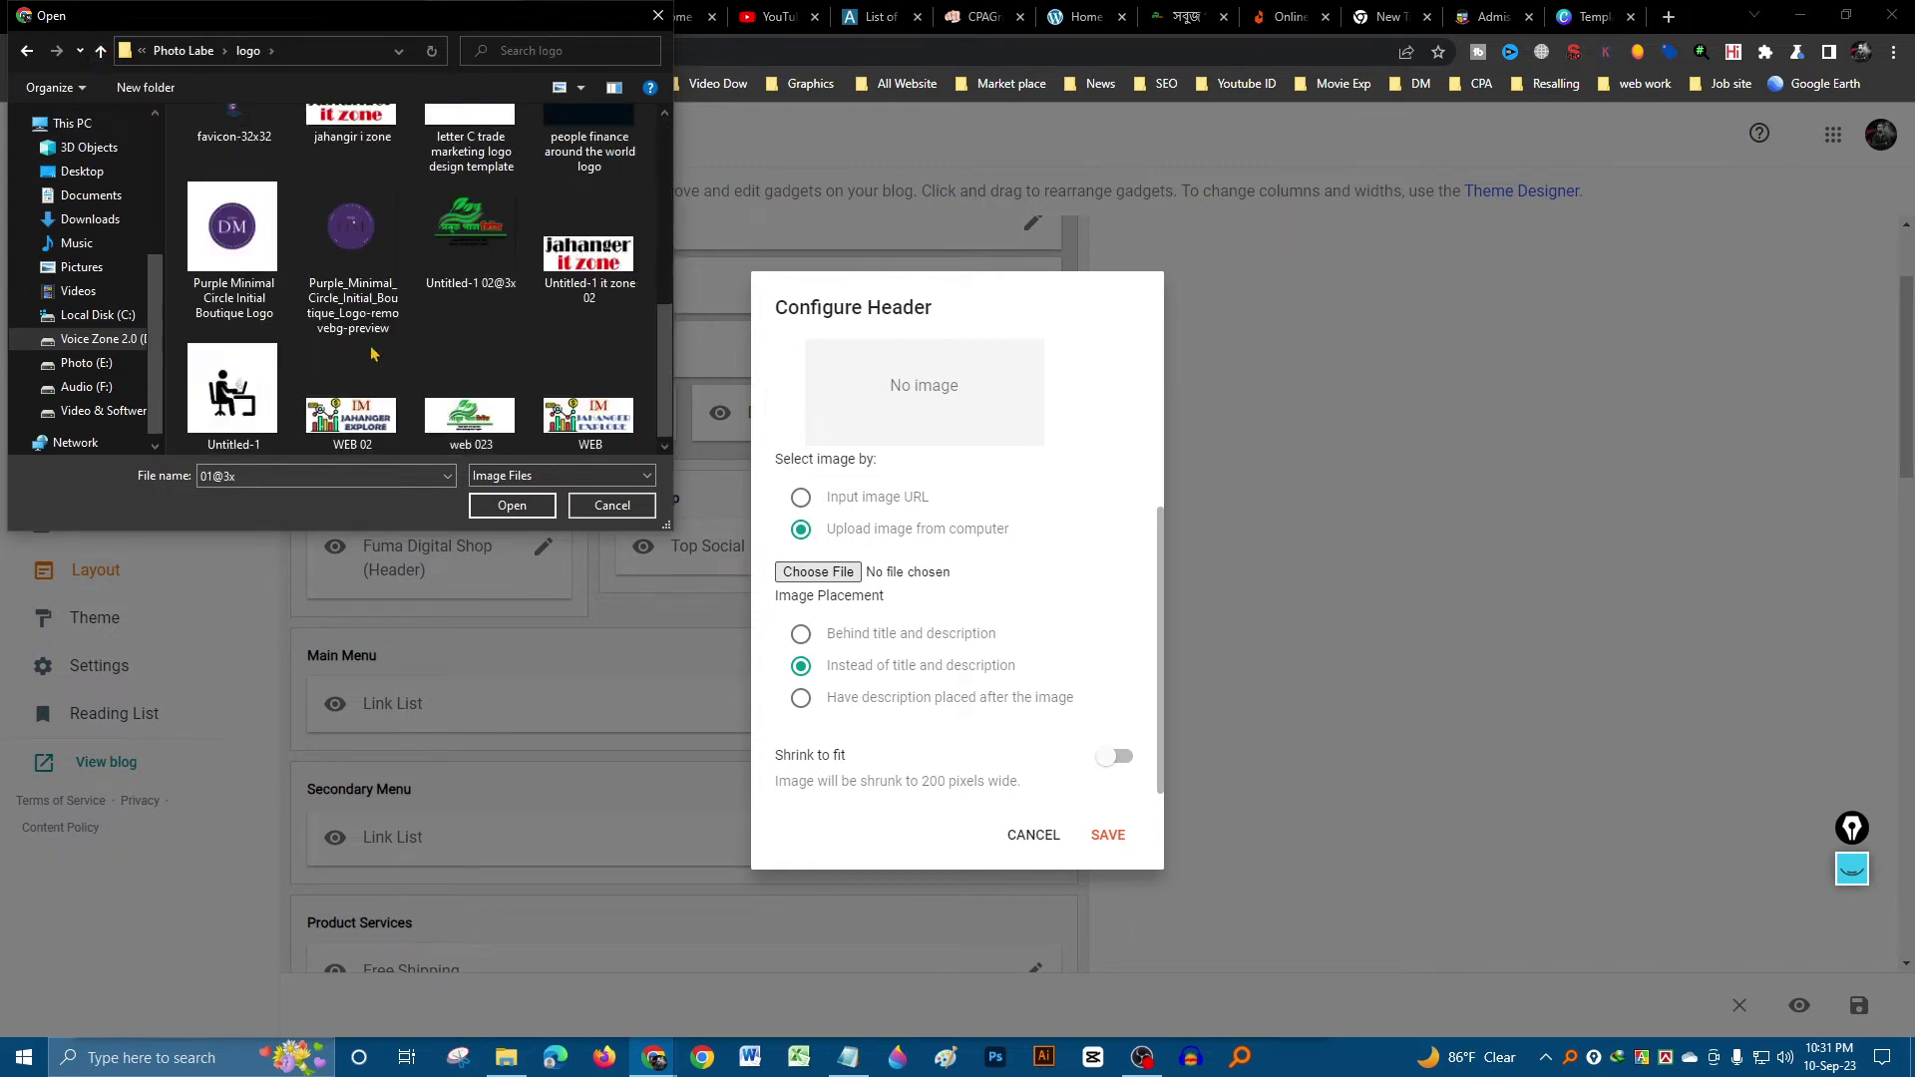
pyautogui.click(196, 374)
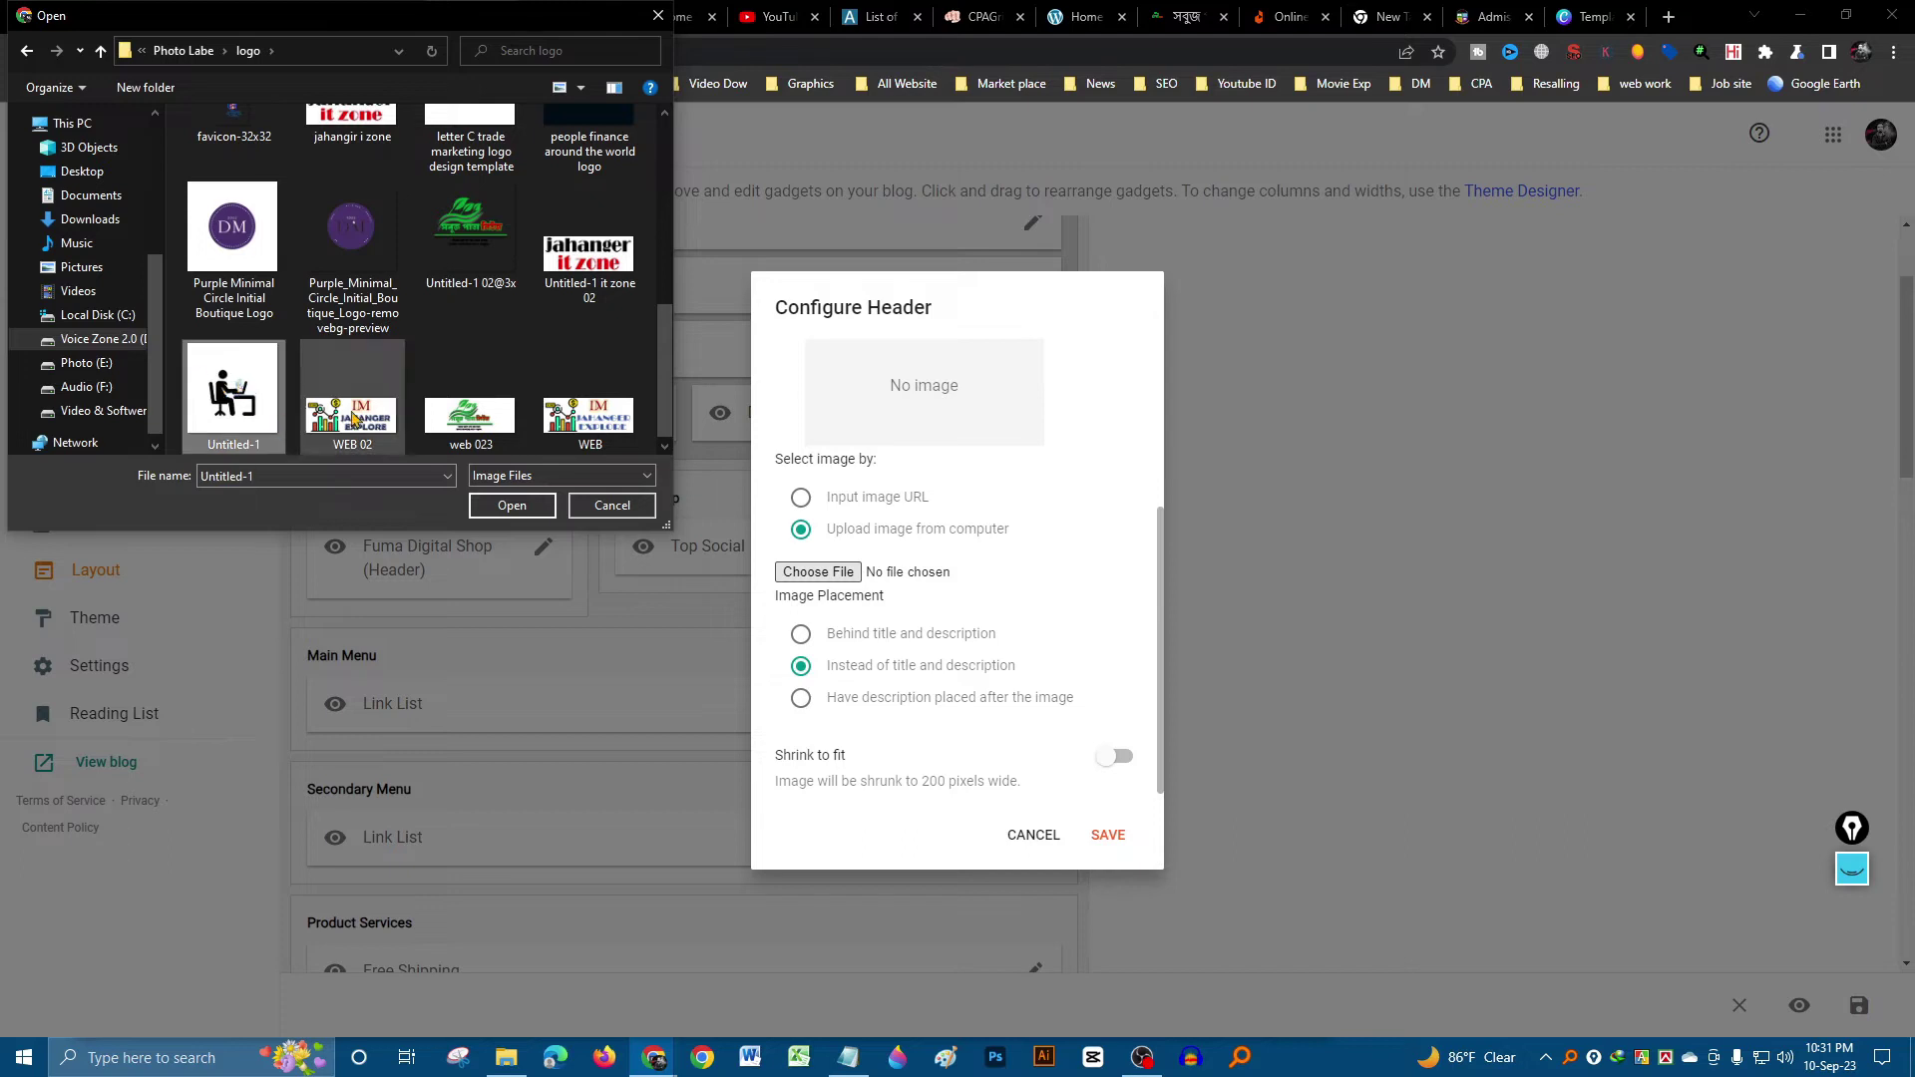
pyautogui.click(487, 429)
pyautogui.click(598, 419)
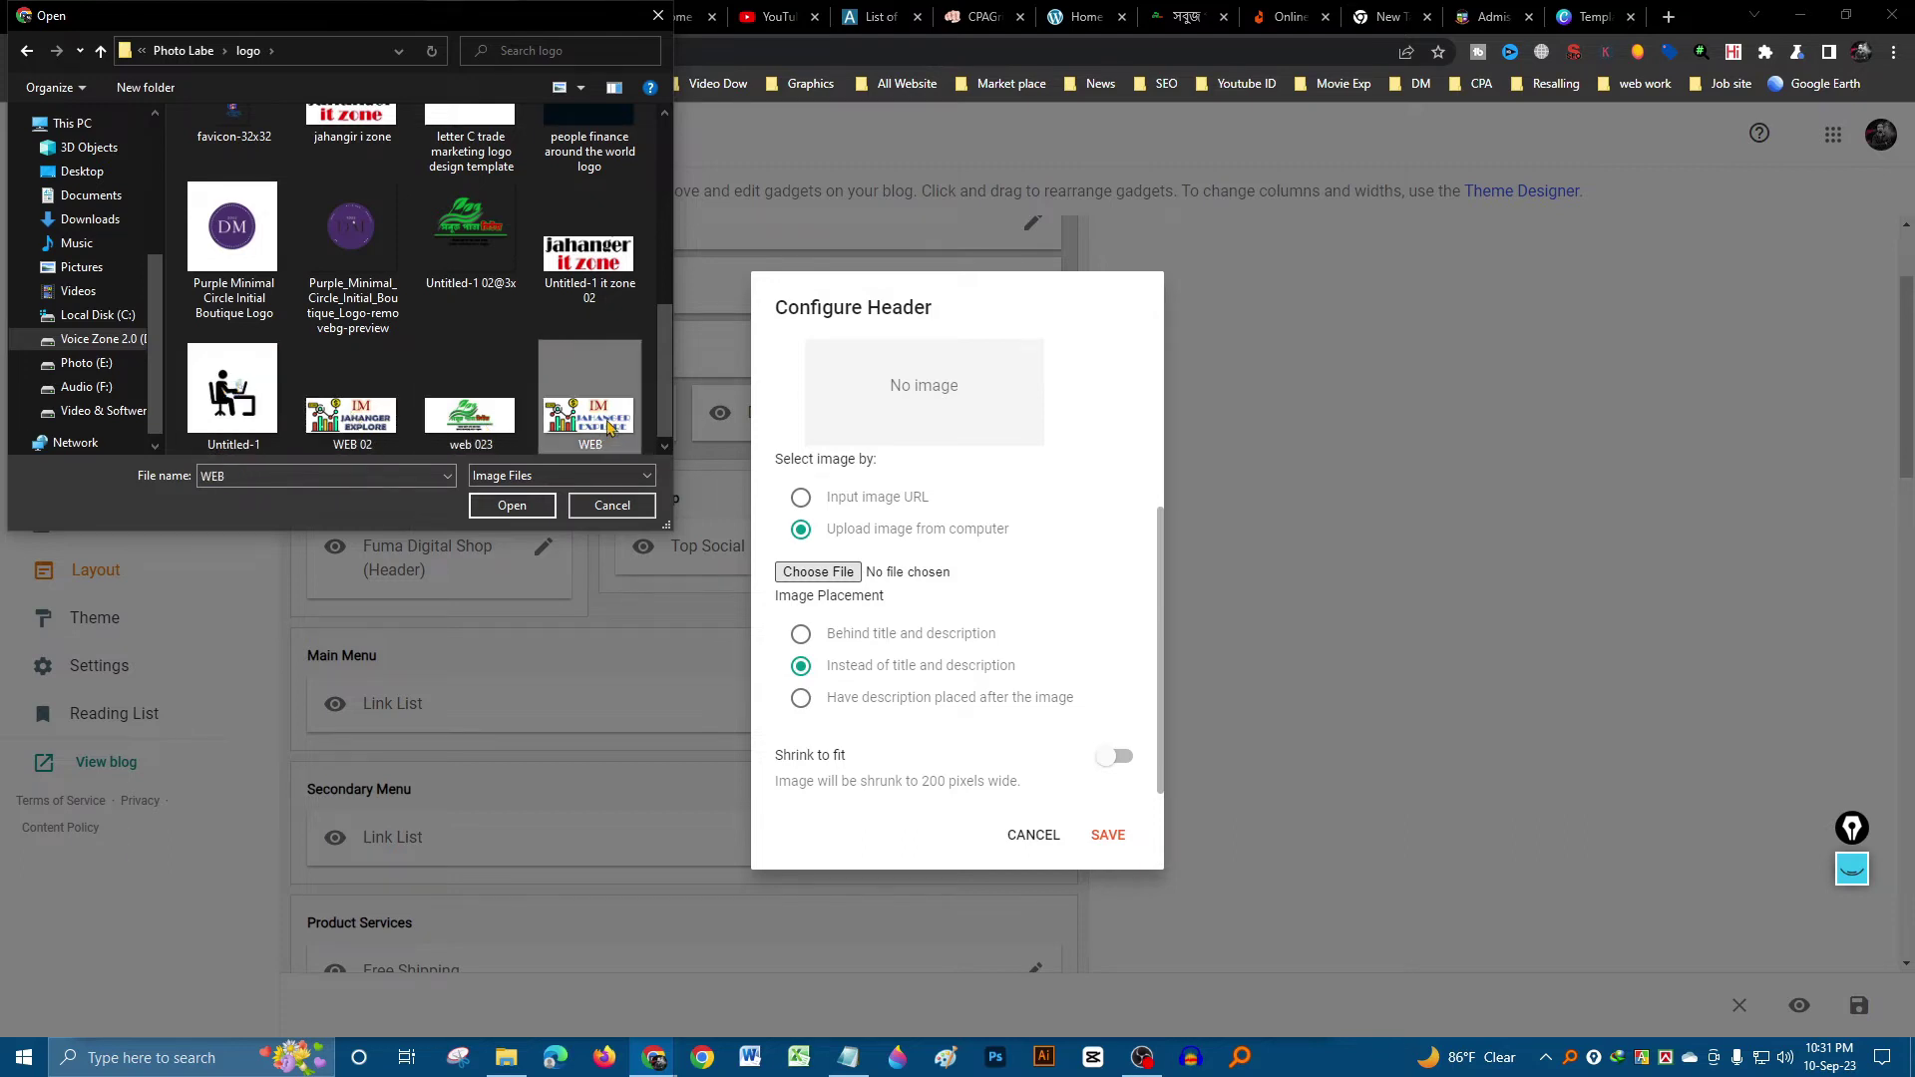
pyautogui.click(387, 427)
pyautogui.click(443, 423)
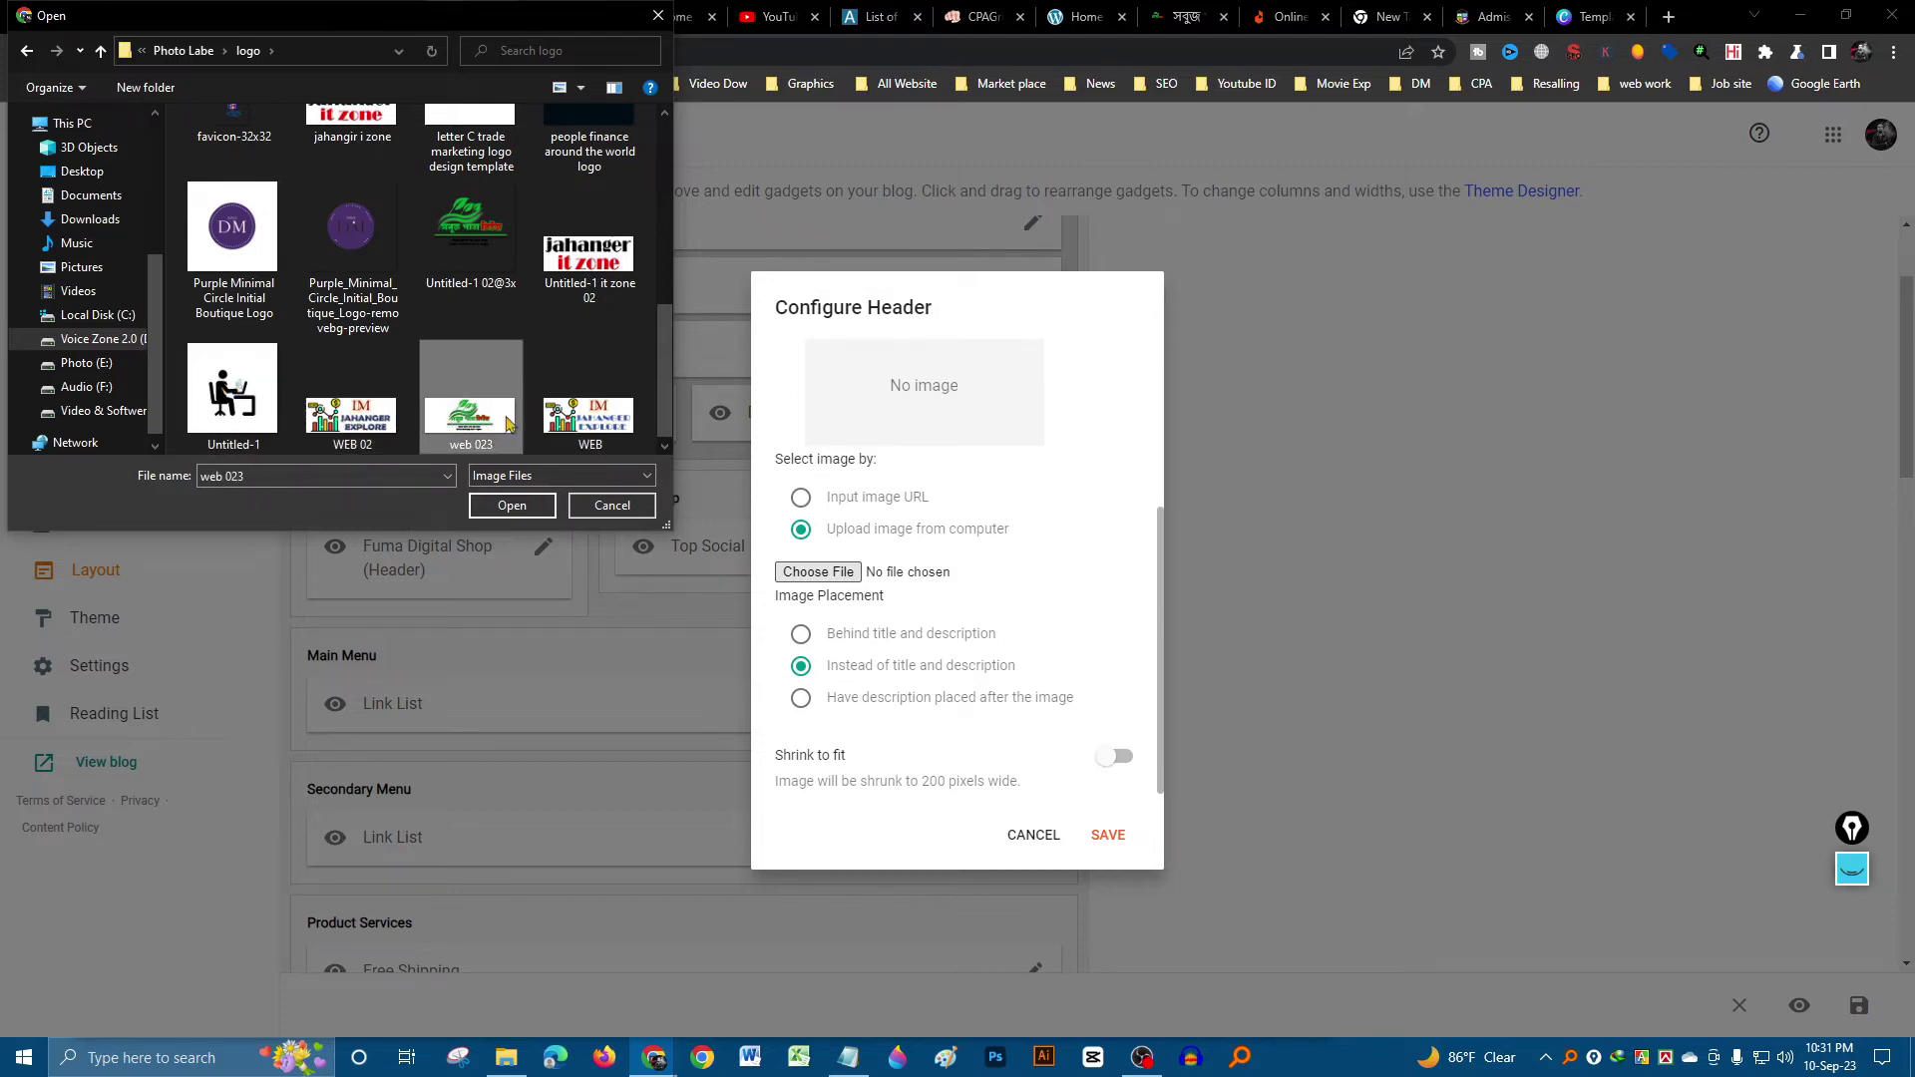
pyautogui.click(554, 424)
pyautogui.click(429, 422)
pyautogui.click(375, 420)
pyautogui.click(448, 421)
pyautogui.click(347, 420)
# - Check the pixel dimensions of the WEB 02 image in its file details, and close the file chooser without picking an image
pyautogui.rightClick(389, 420)
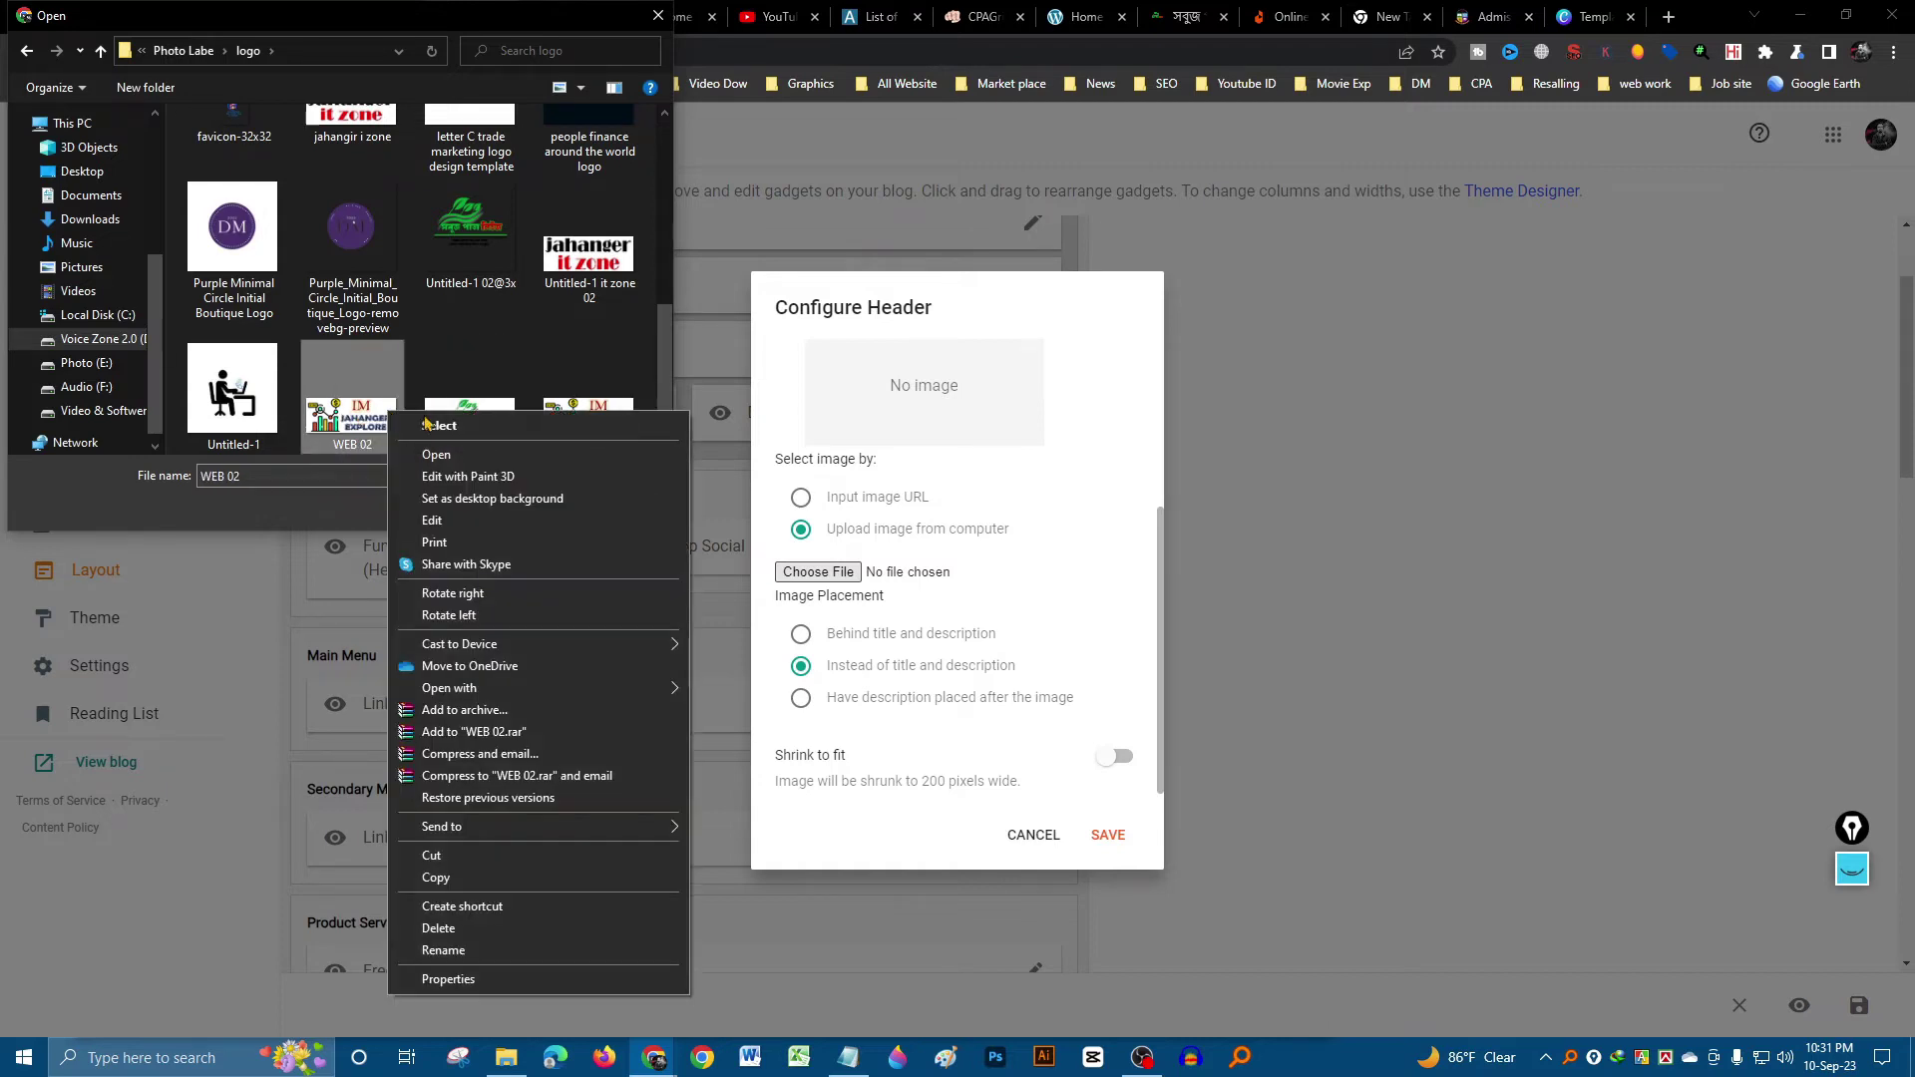
pyautogui.click(448, 979)
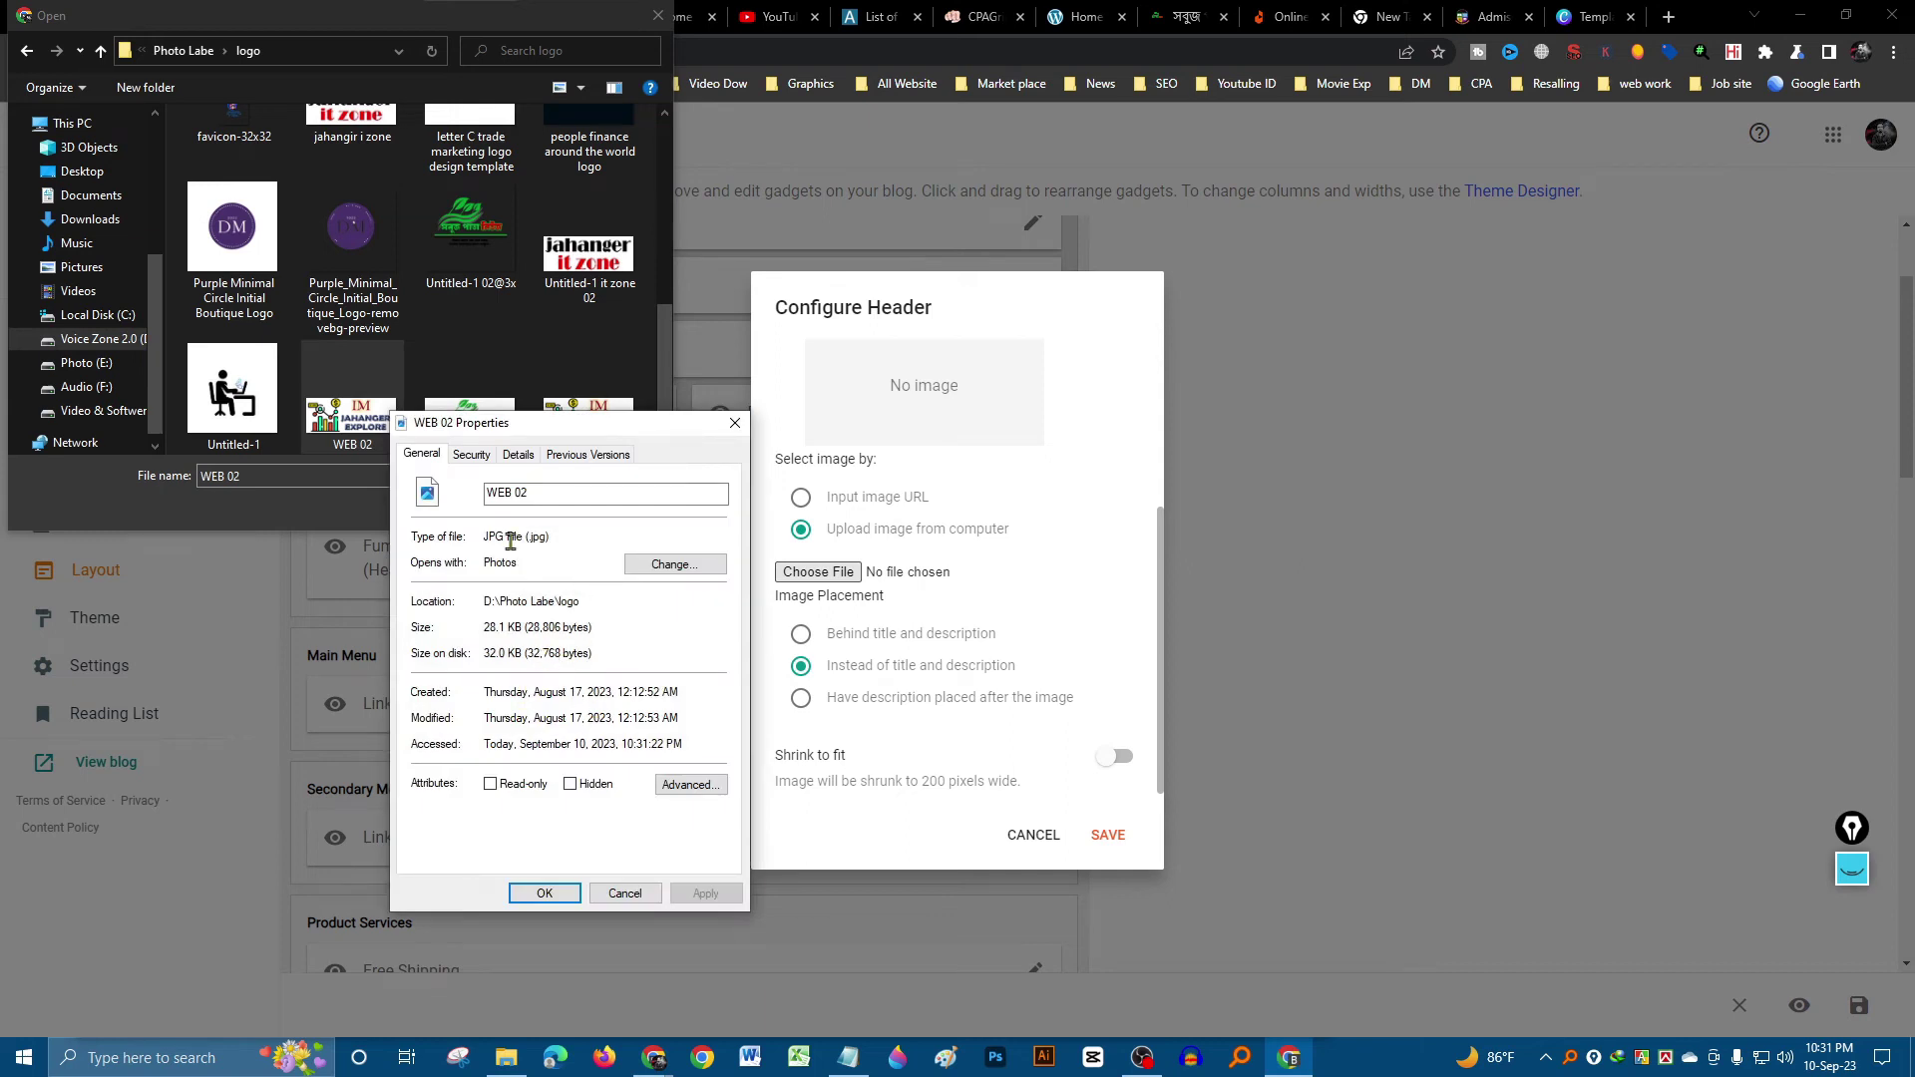
pyautogui.click(517, 455)
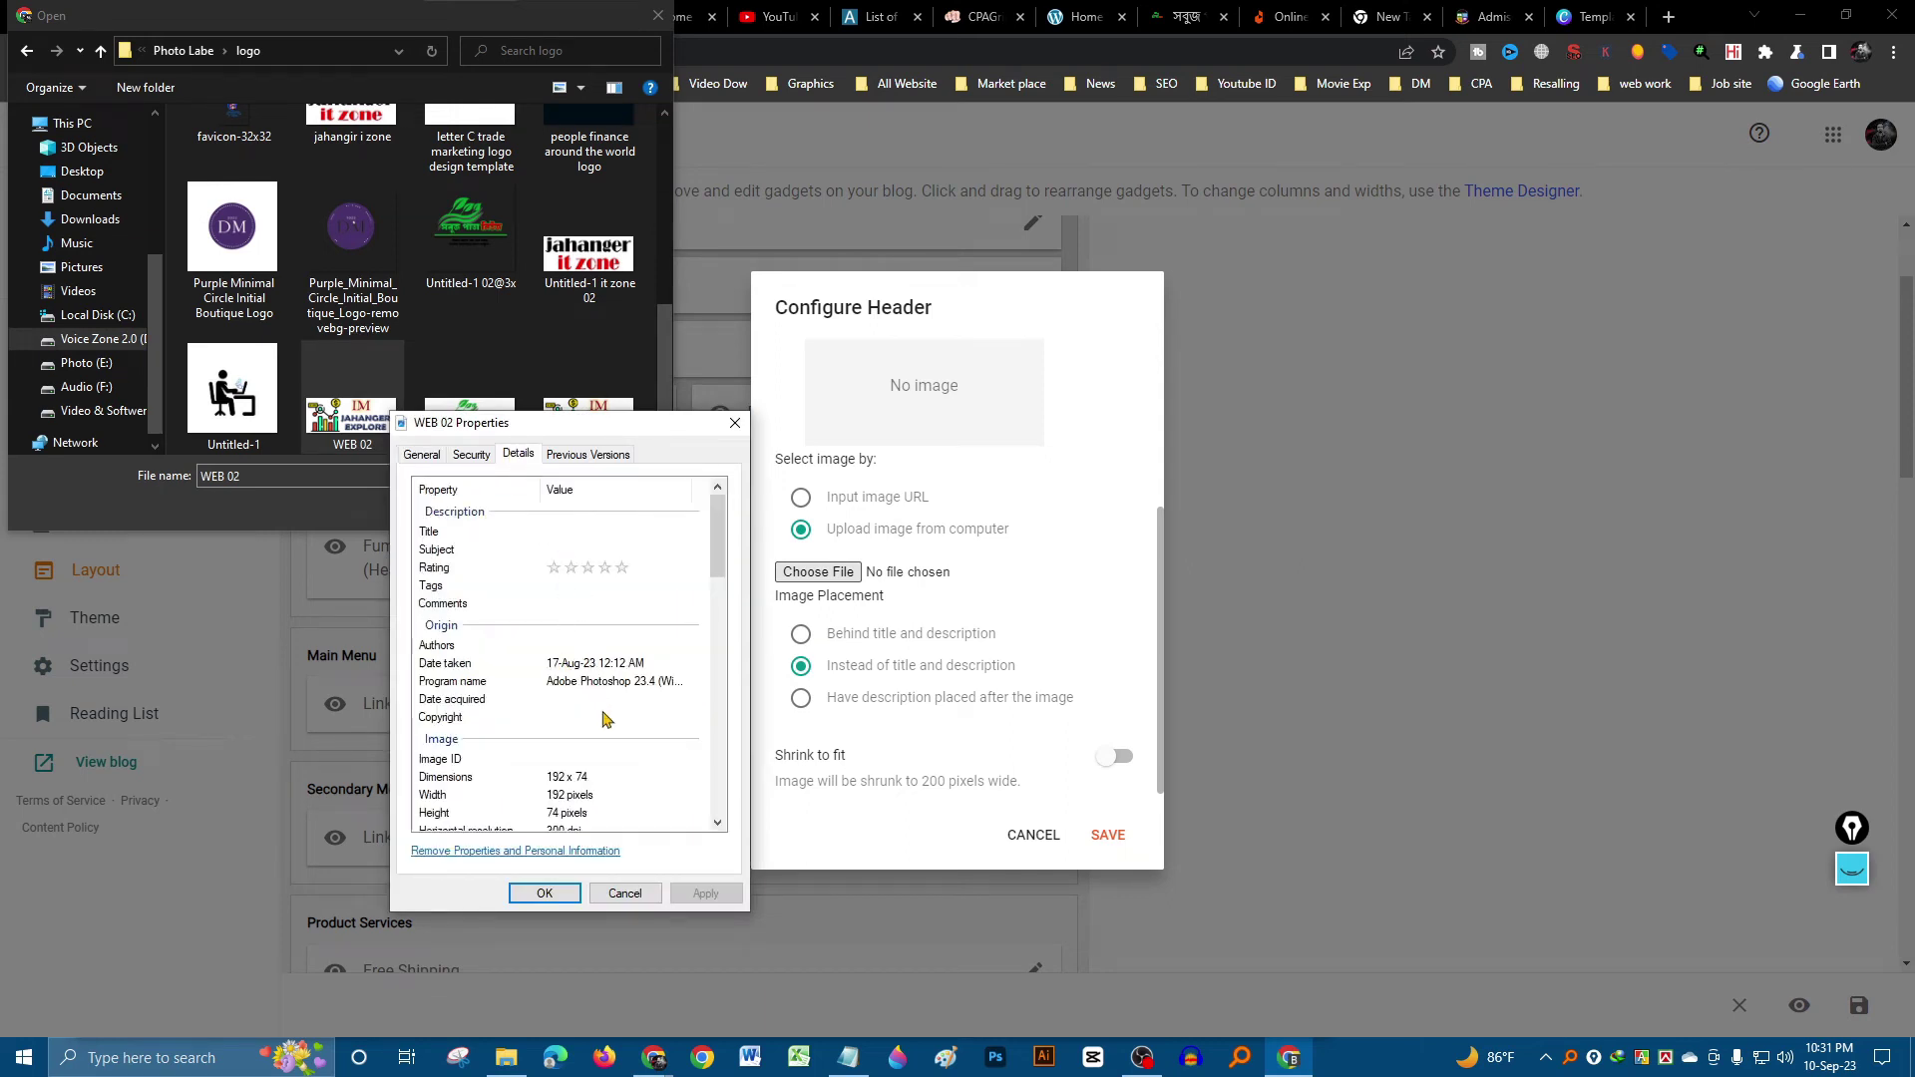
pyautogui.scroll(-1, 606, 720)
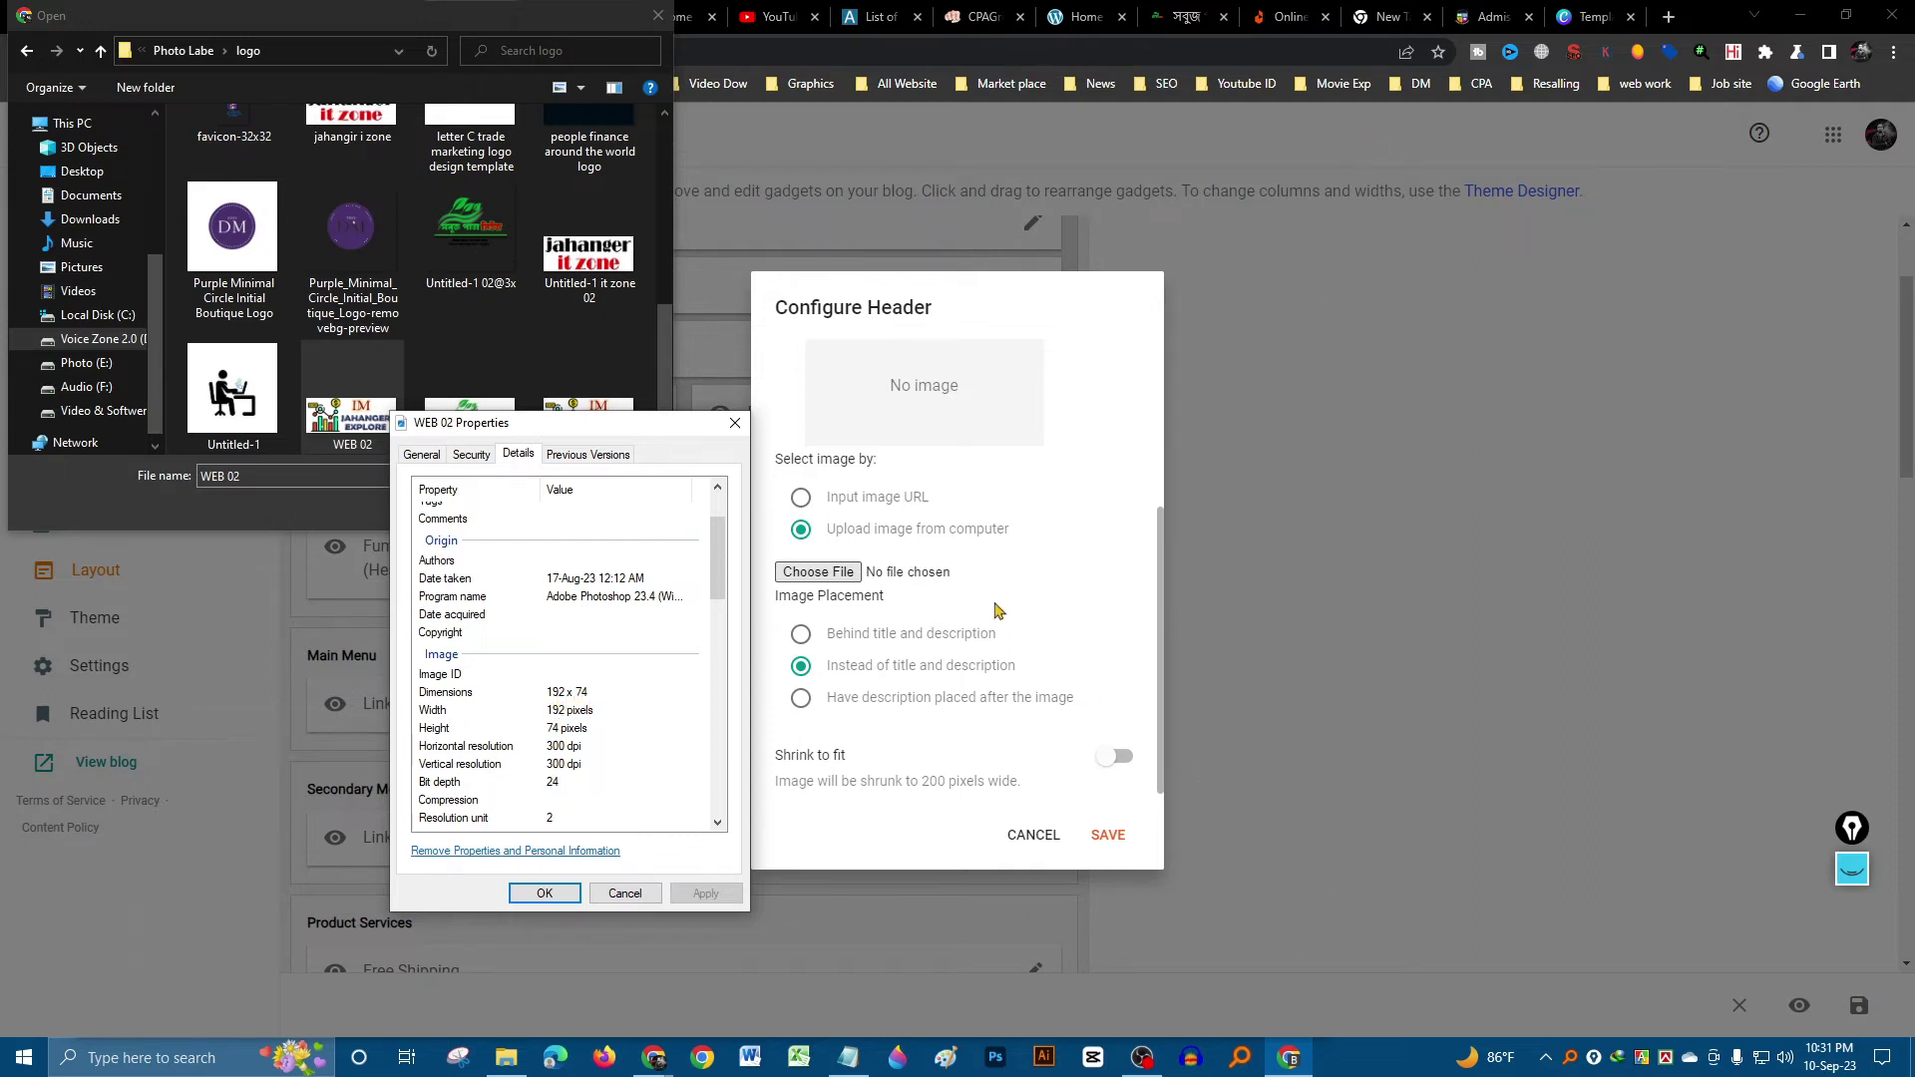
pyautogui.click(735, 423)
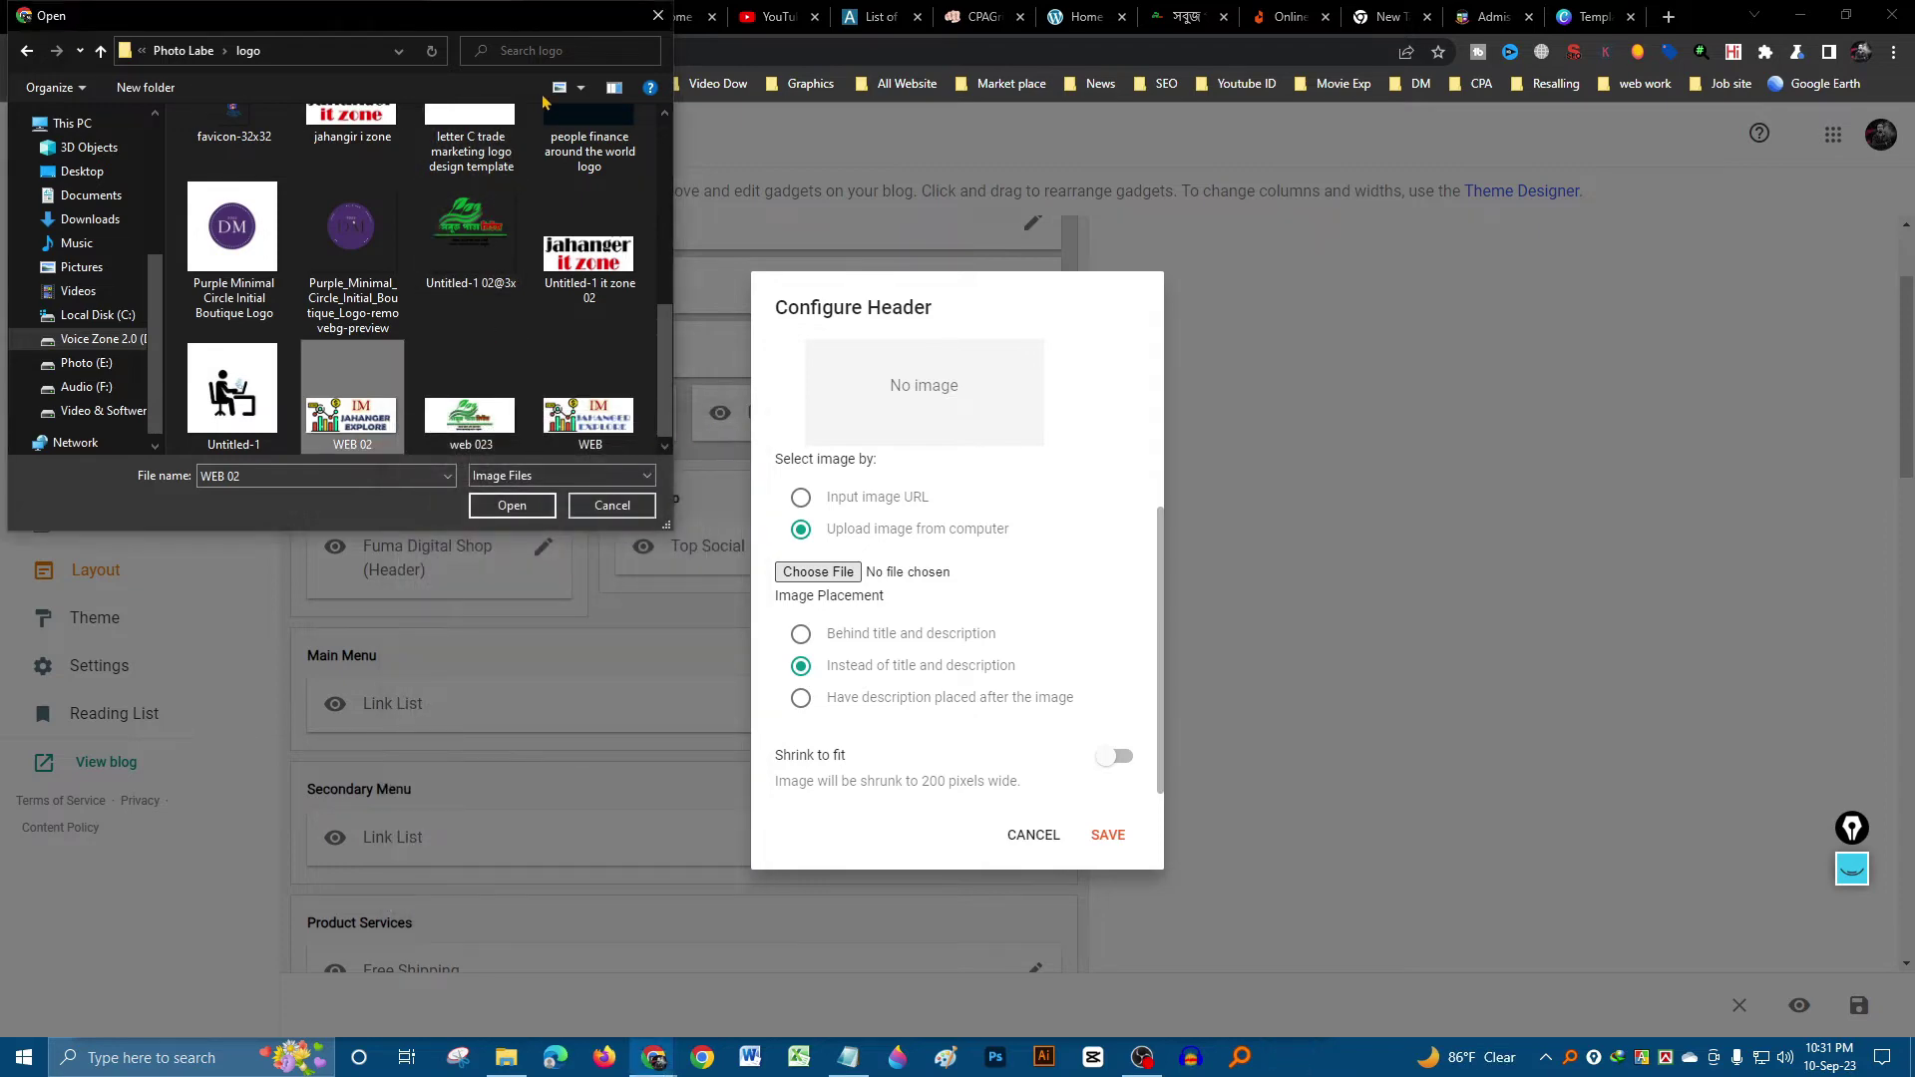
pyautogui.click(657, 16)
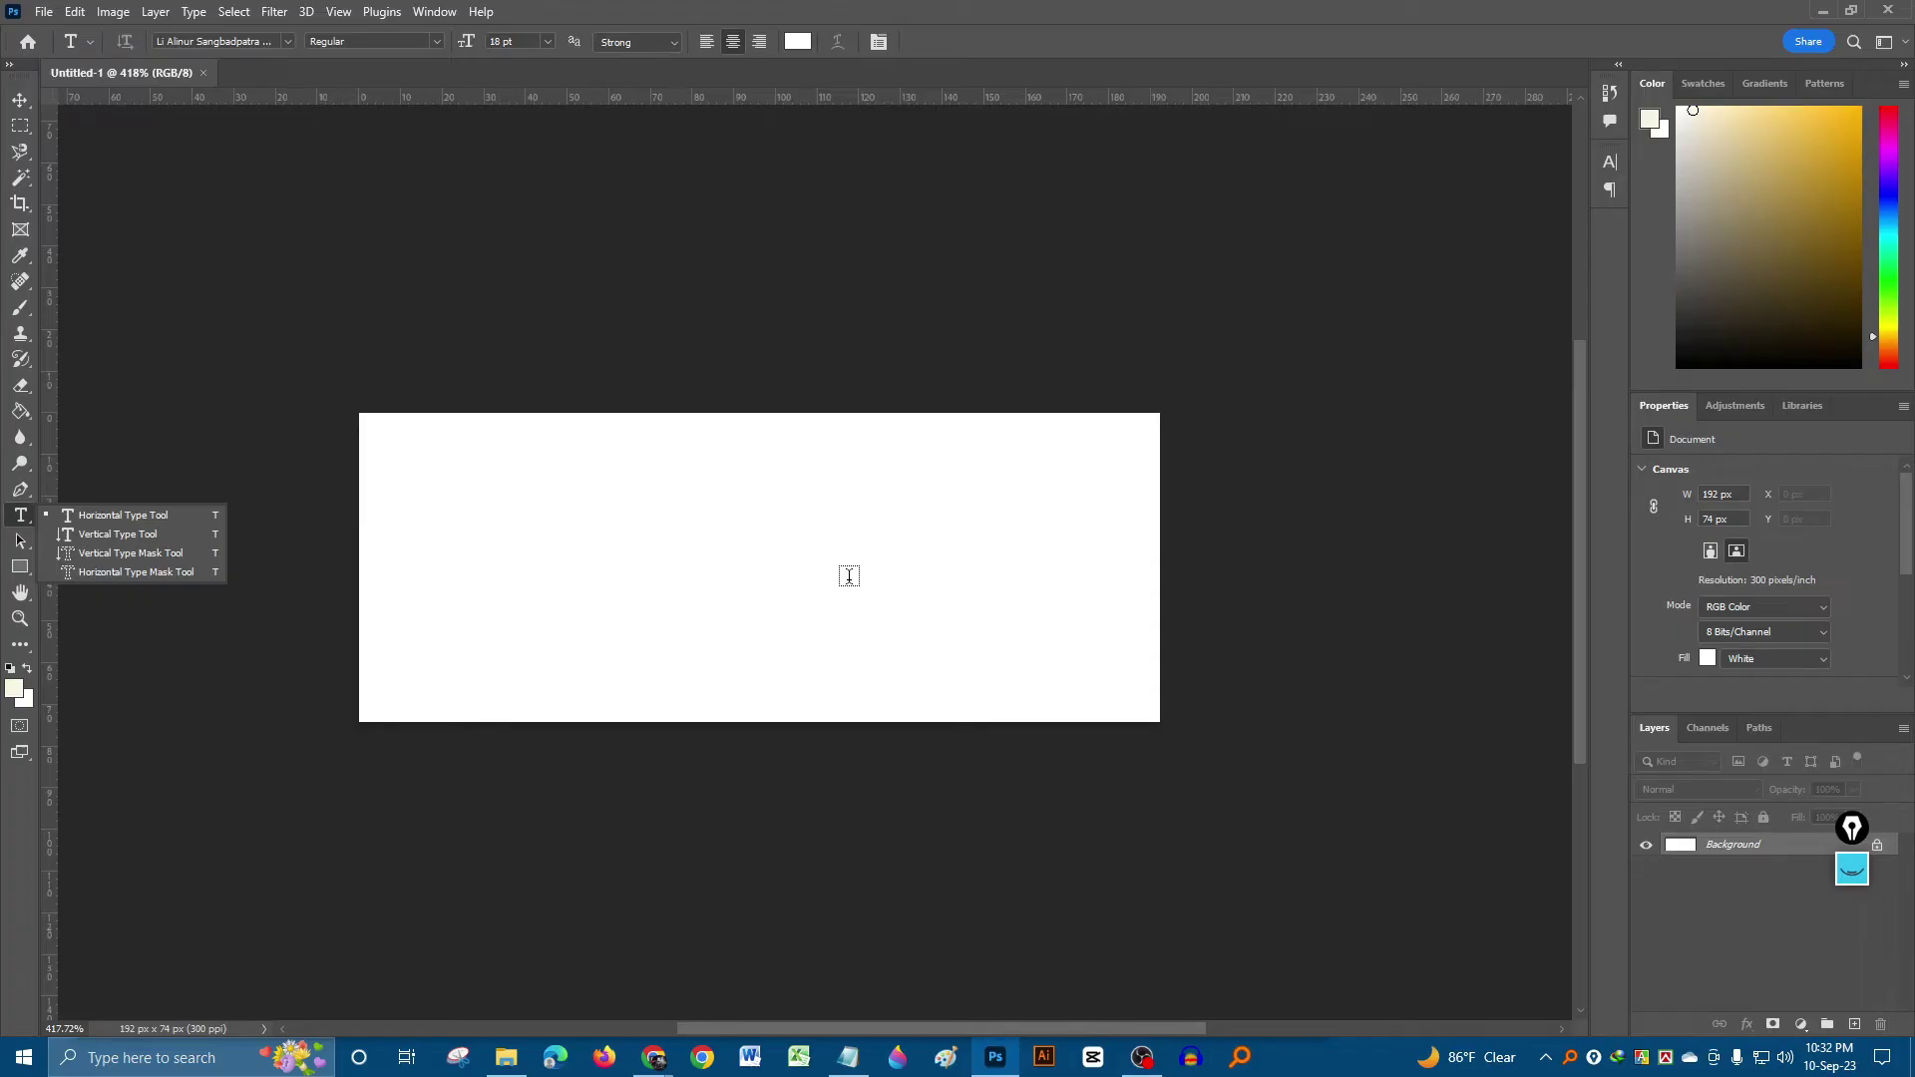
# - In Photoshop, add the text "fuma" in black (000000) to the blank 192 x 74 px canvas
pyautogui.click(919, 567)
pyautogui.press('BackSpace')
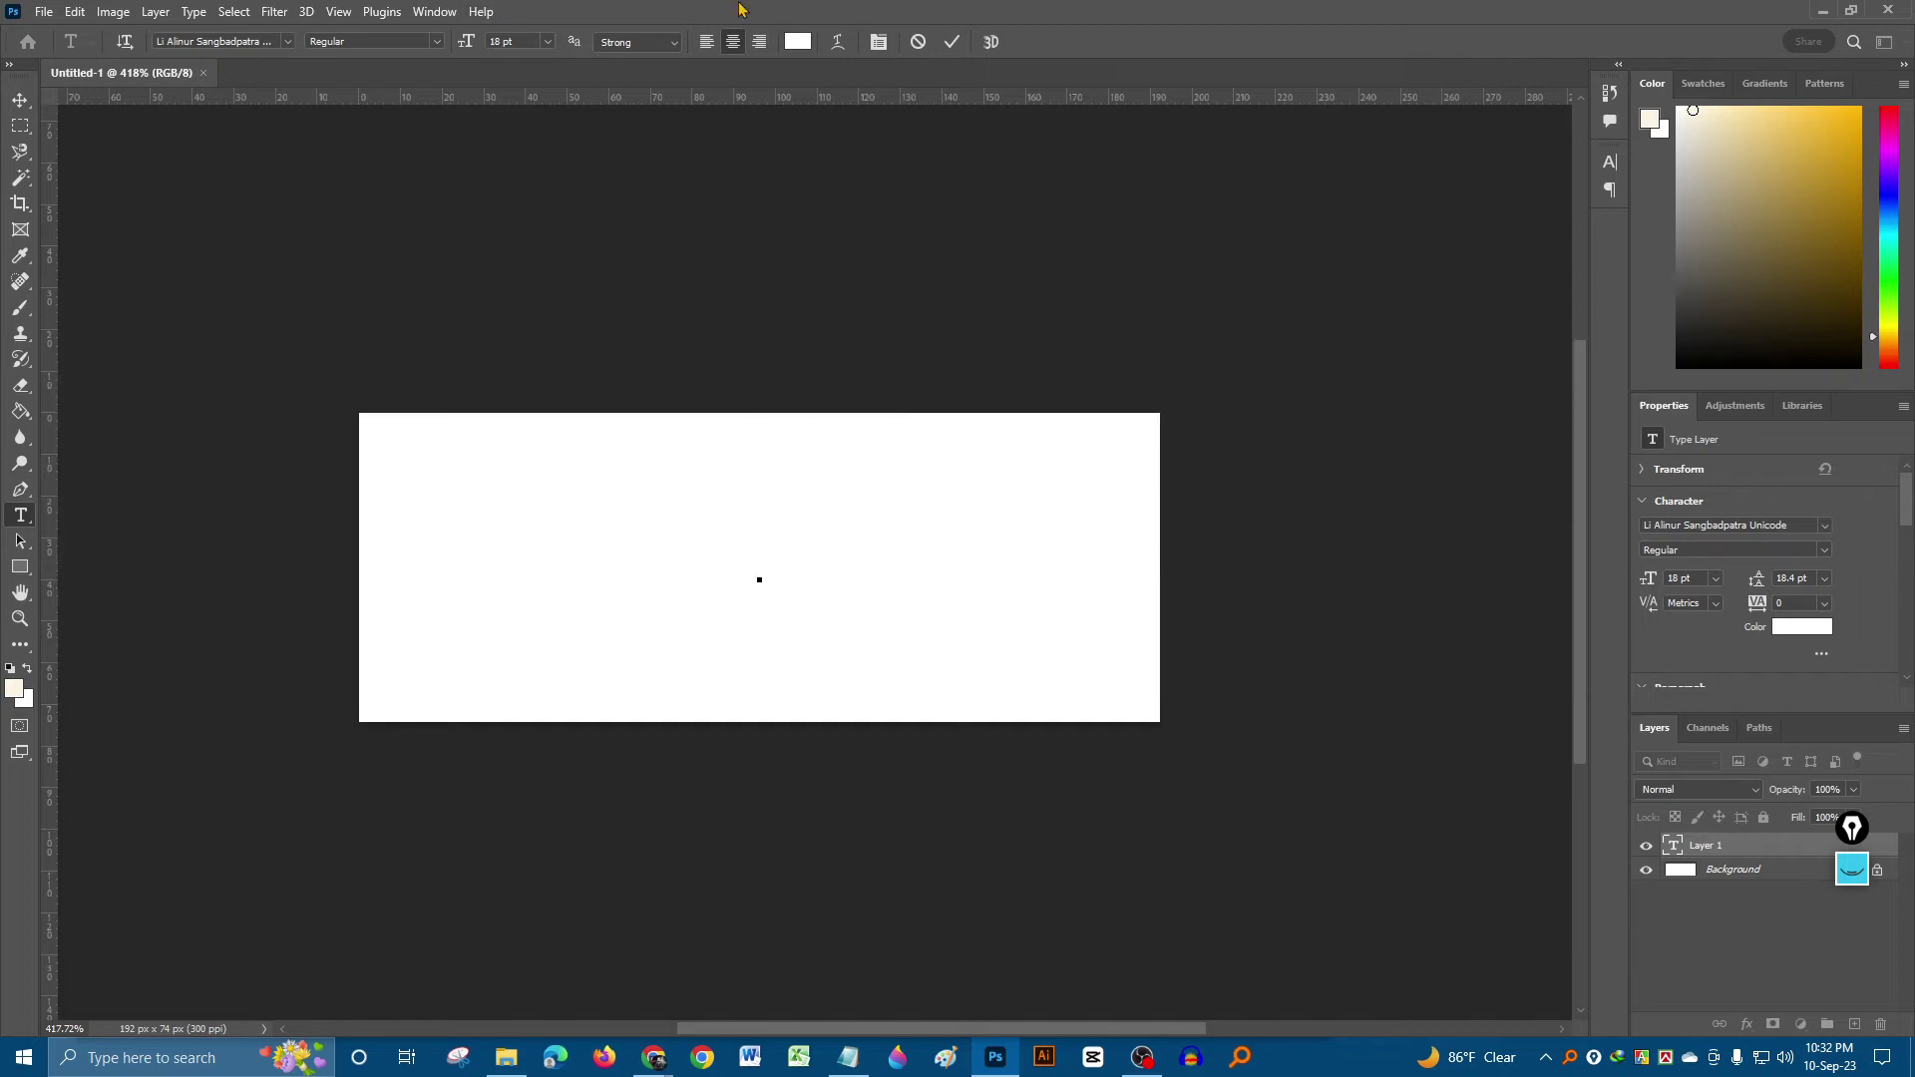
pyautogui.click(798, 41)
pyautogui.write('000000')
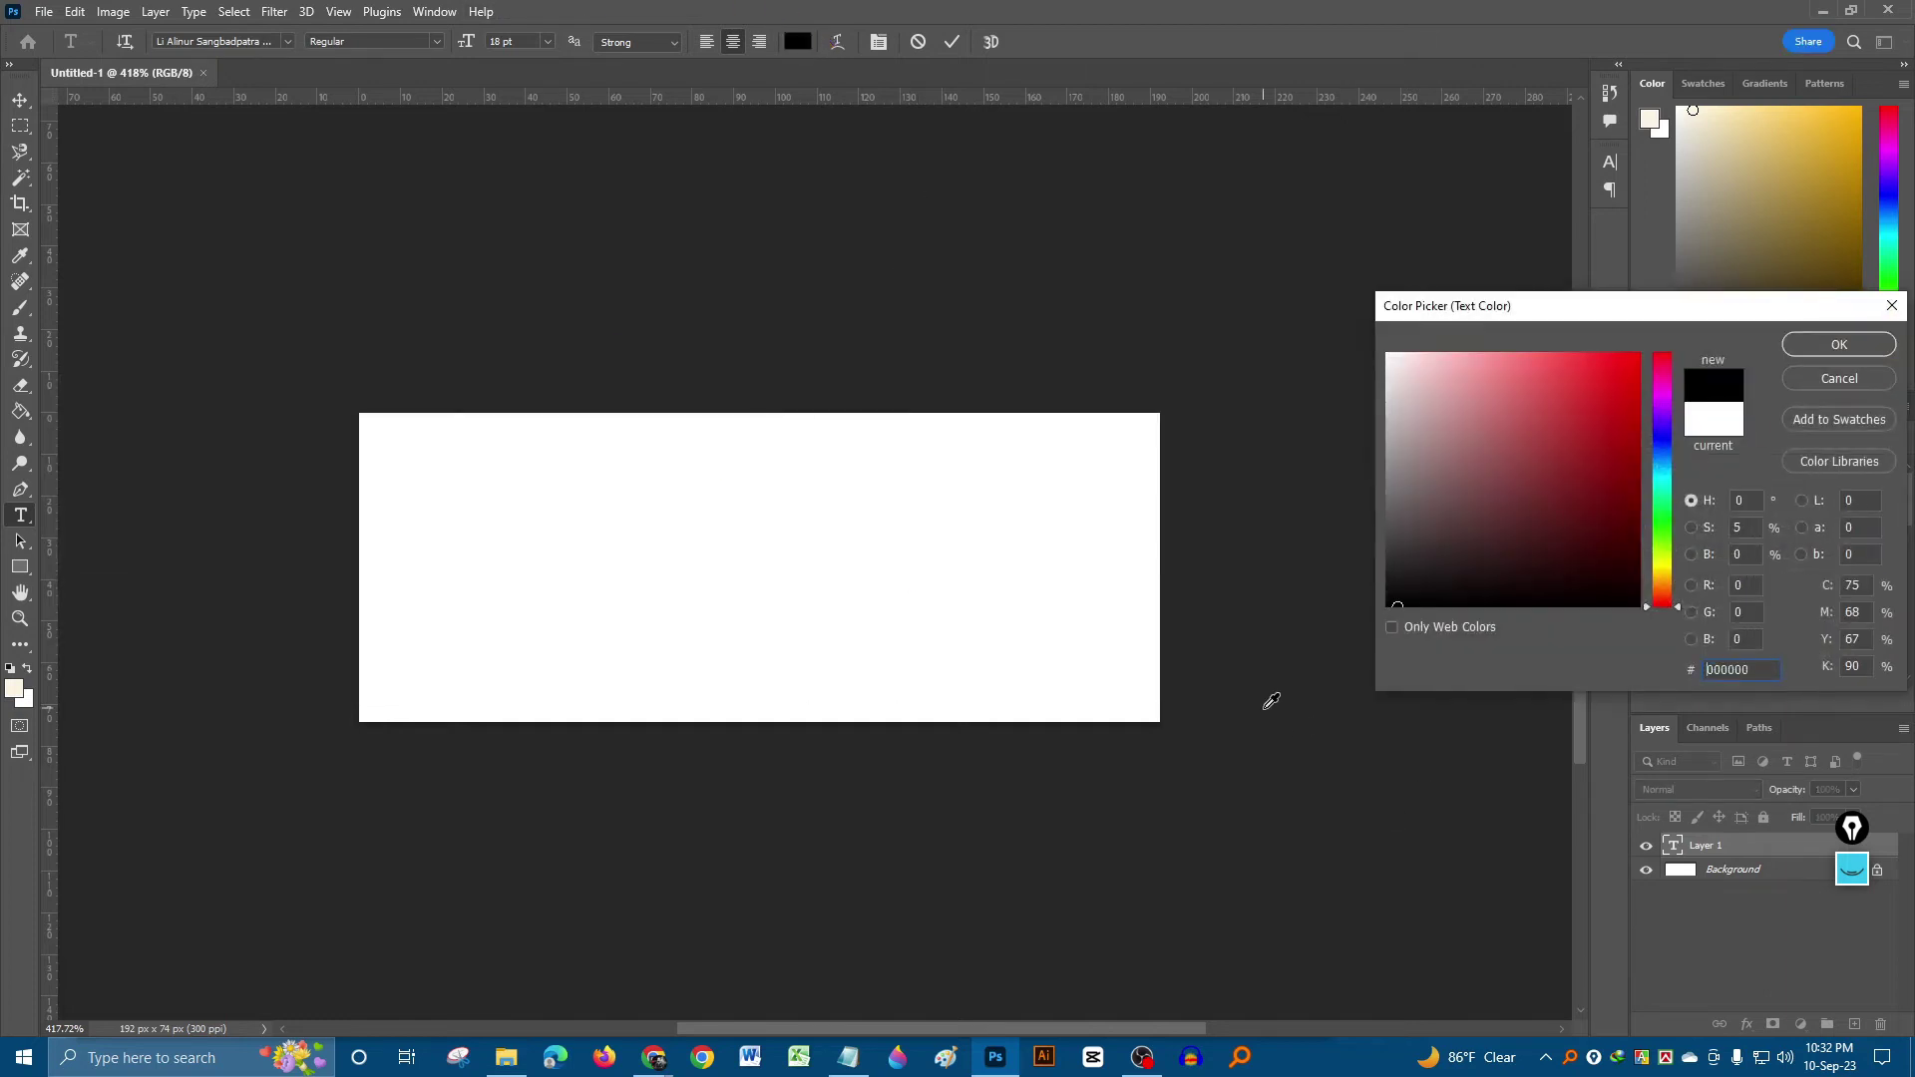
pyautogui.press('Return')
pyautogui.write('fo')
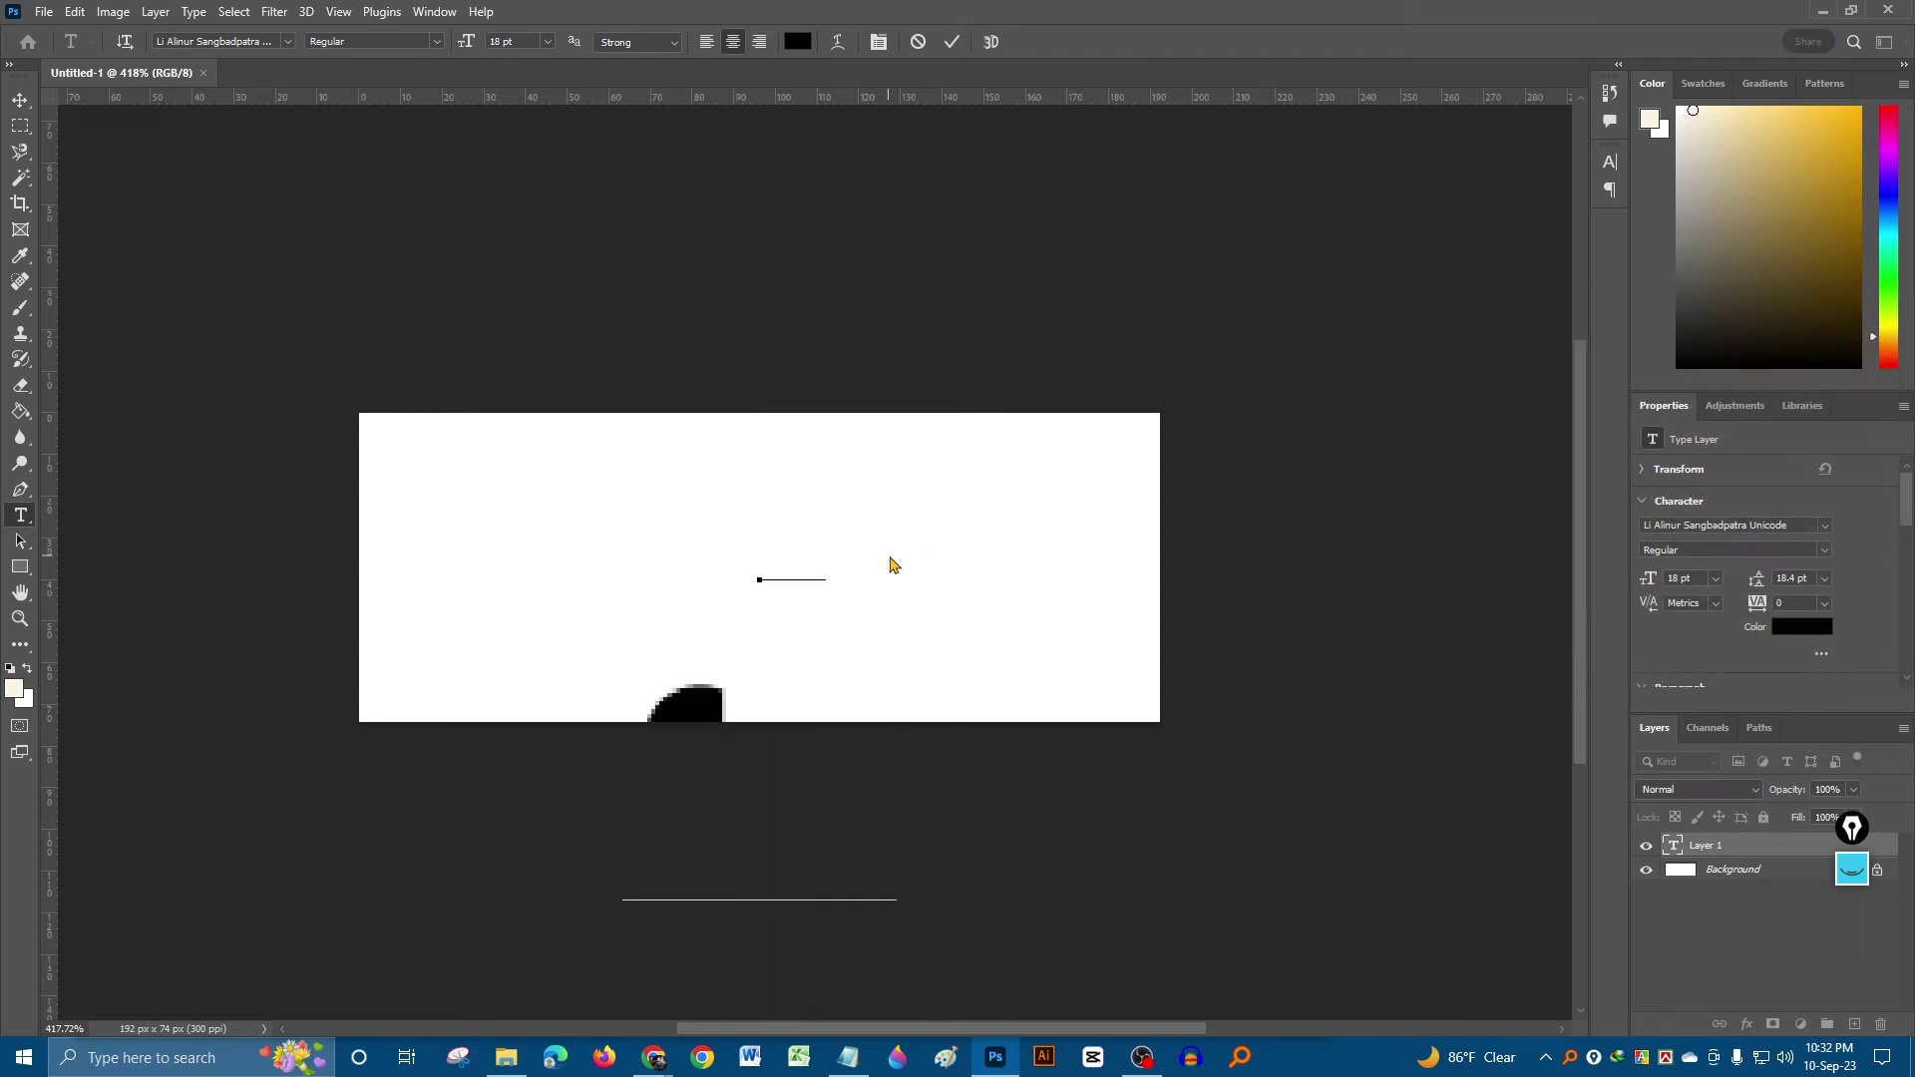
pyautogui.write('me')
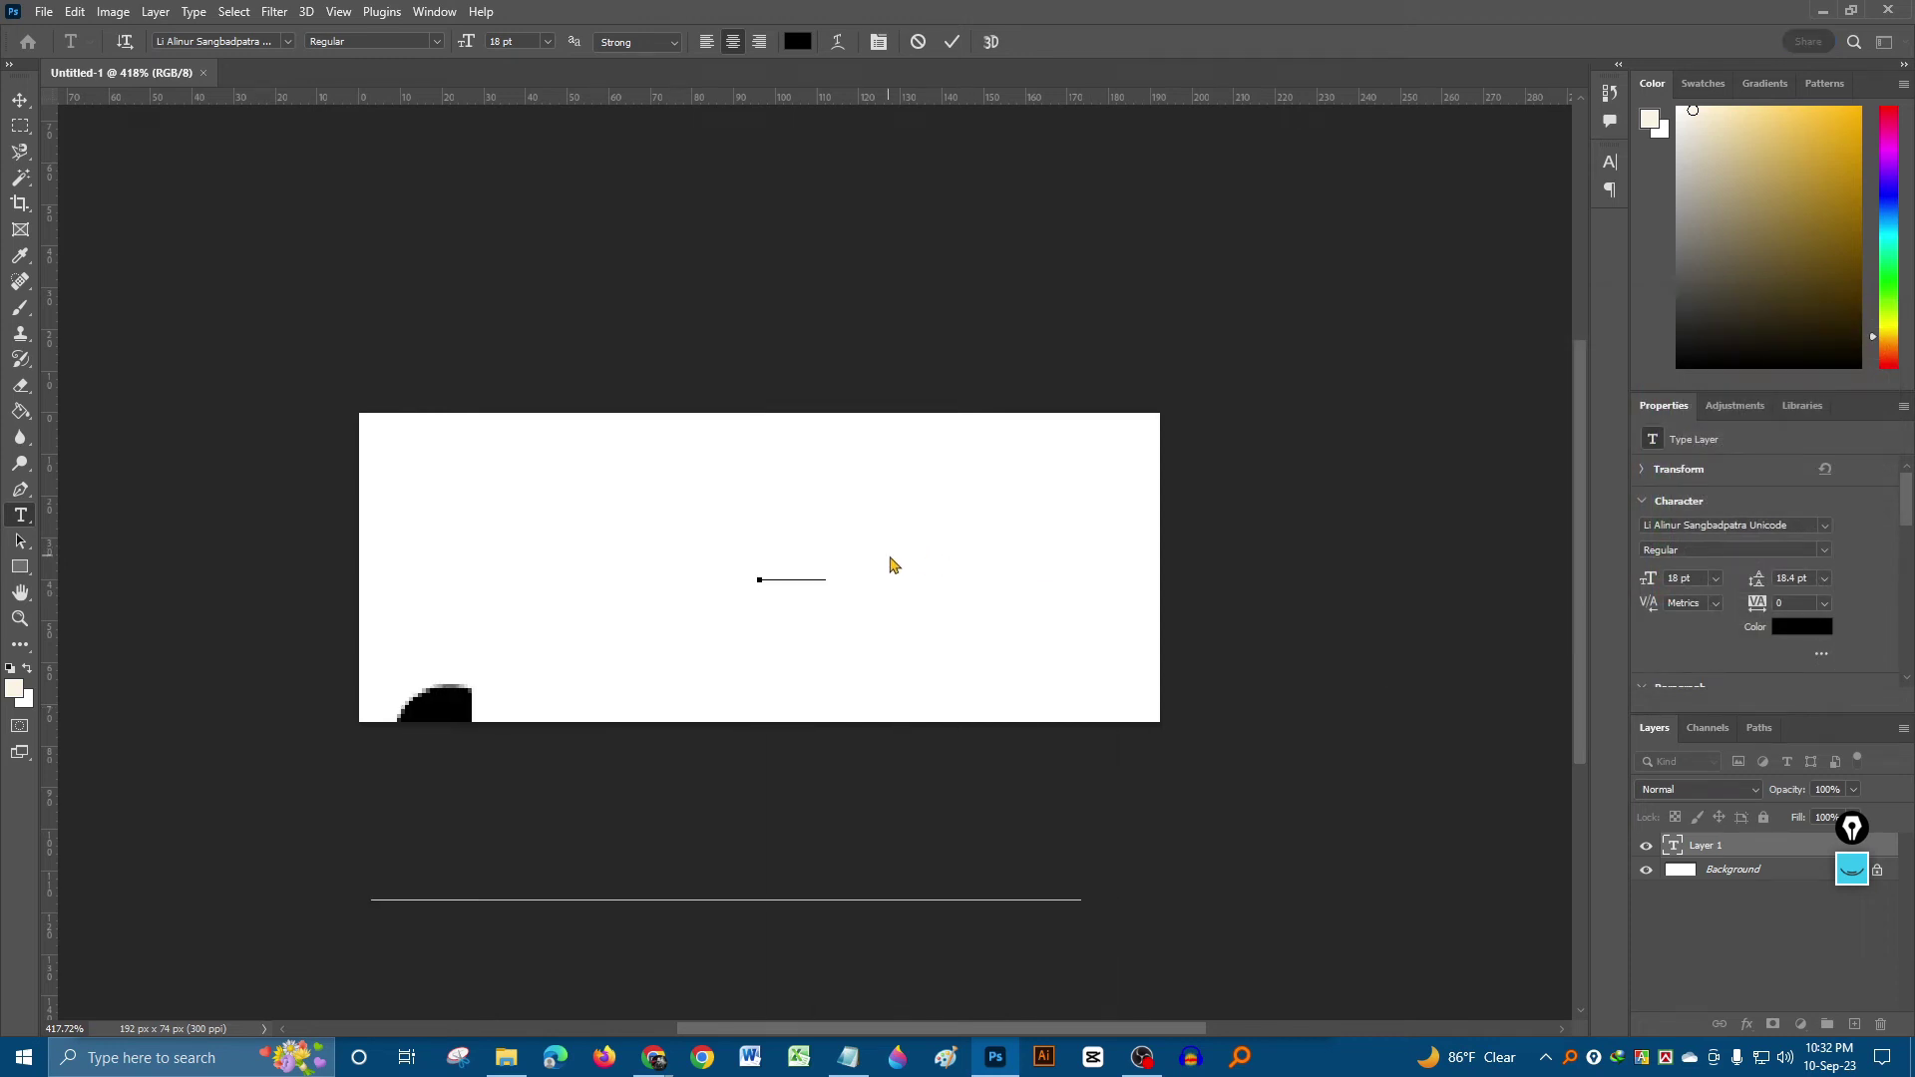
# - Scale the "fuma" text down to about 28% and move it fully inside the canvas
pyautogui.click(20, 114)
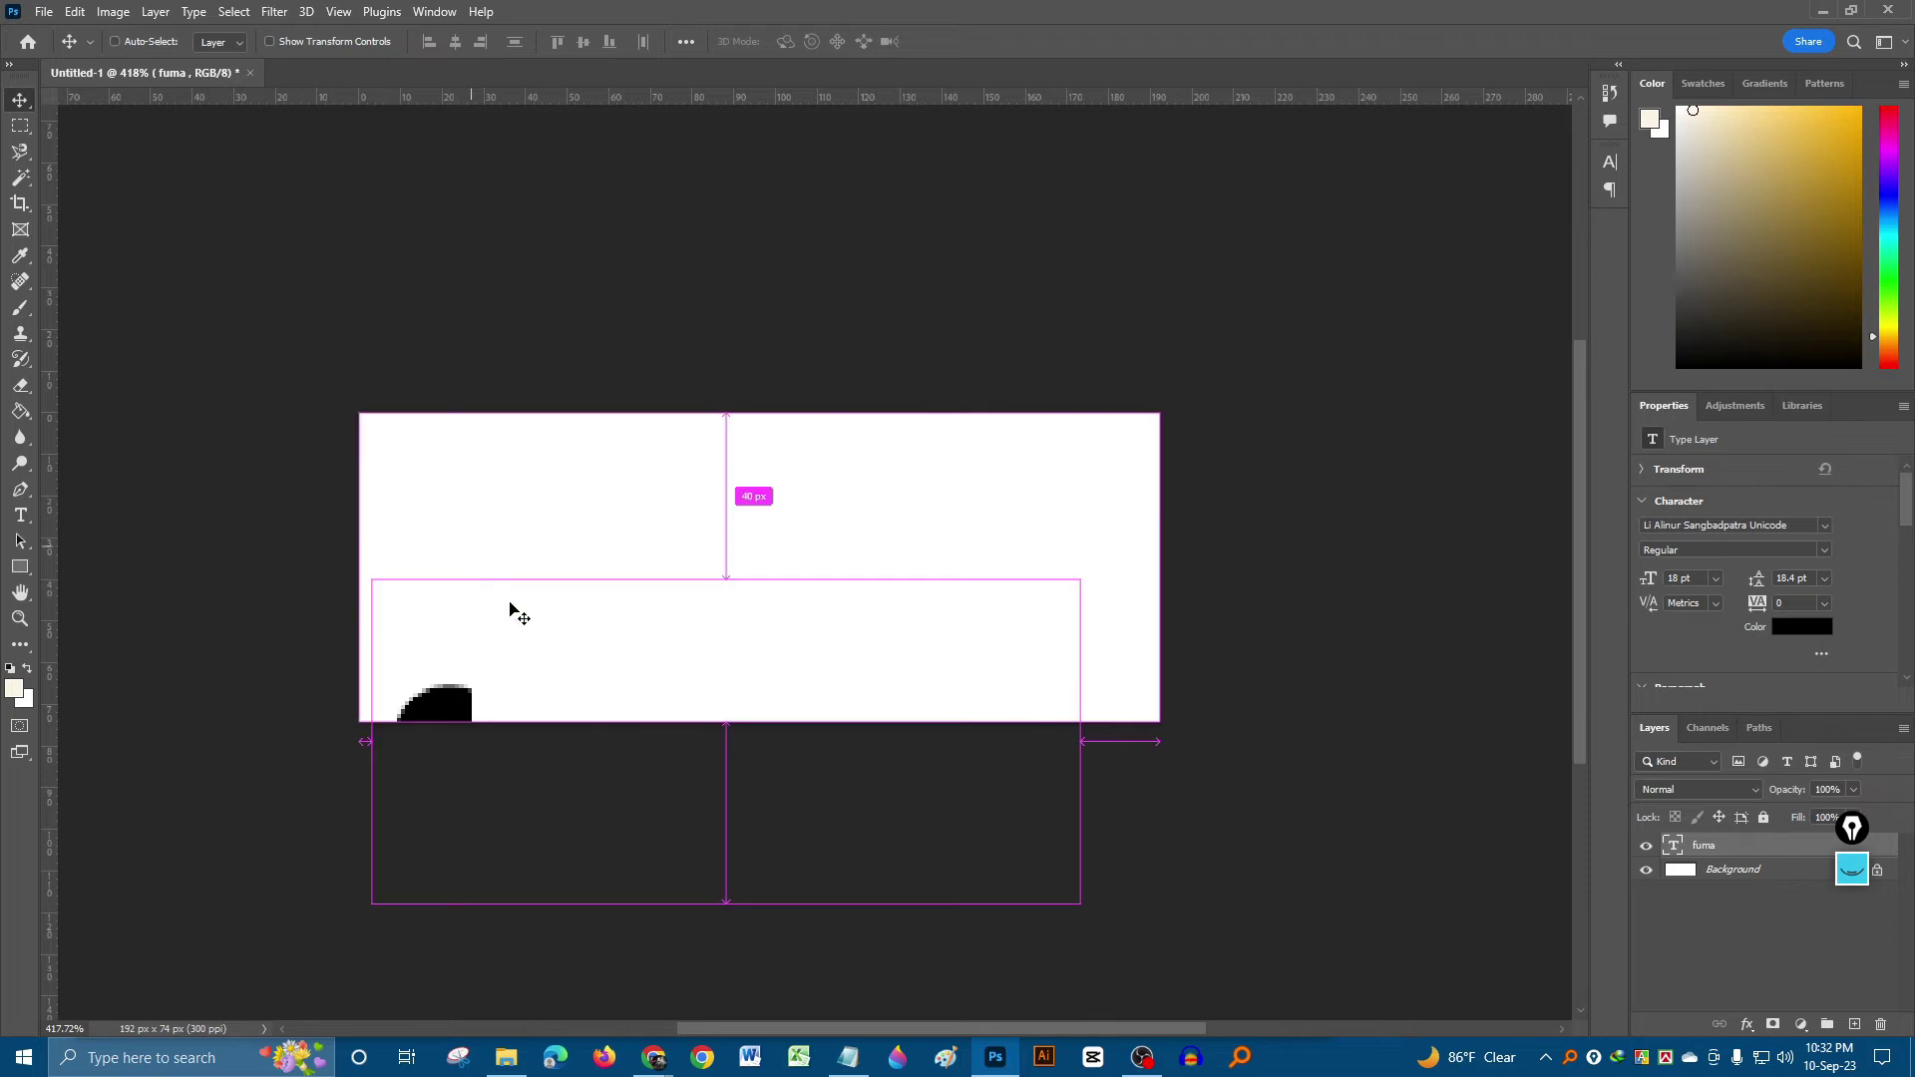
pyautogui.hotkey('ctrl', 't')
pyautogui.moveTo(761, 325); pyautogui.dragTo(790, 825)
pyautogui.moveTo(752, 984); pyautogui.dragTo(612, 603)
pyautogui.press('Return')
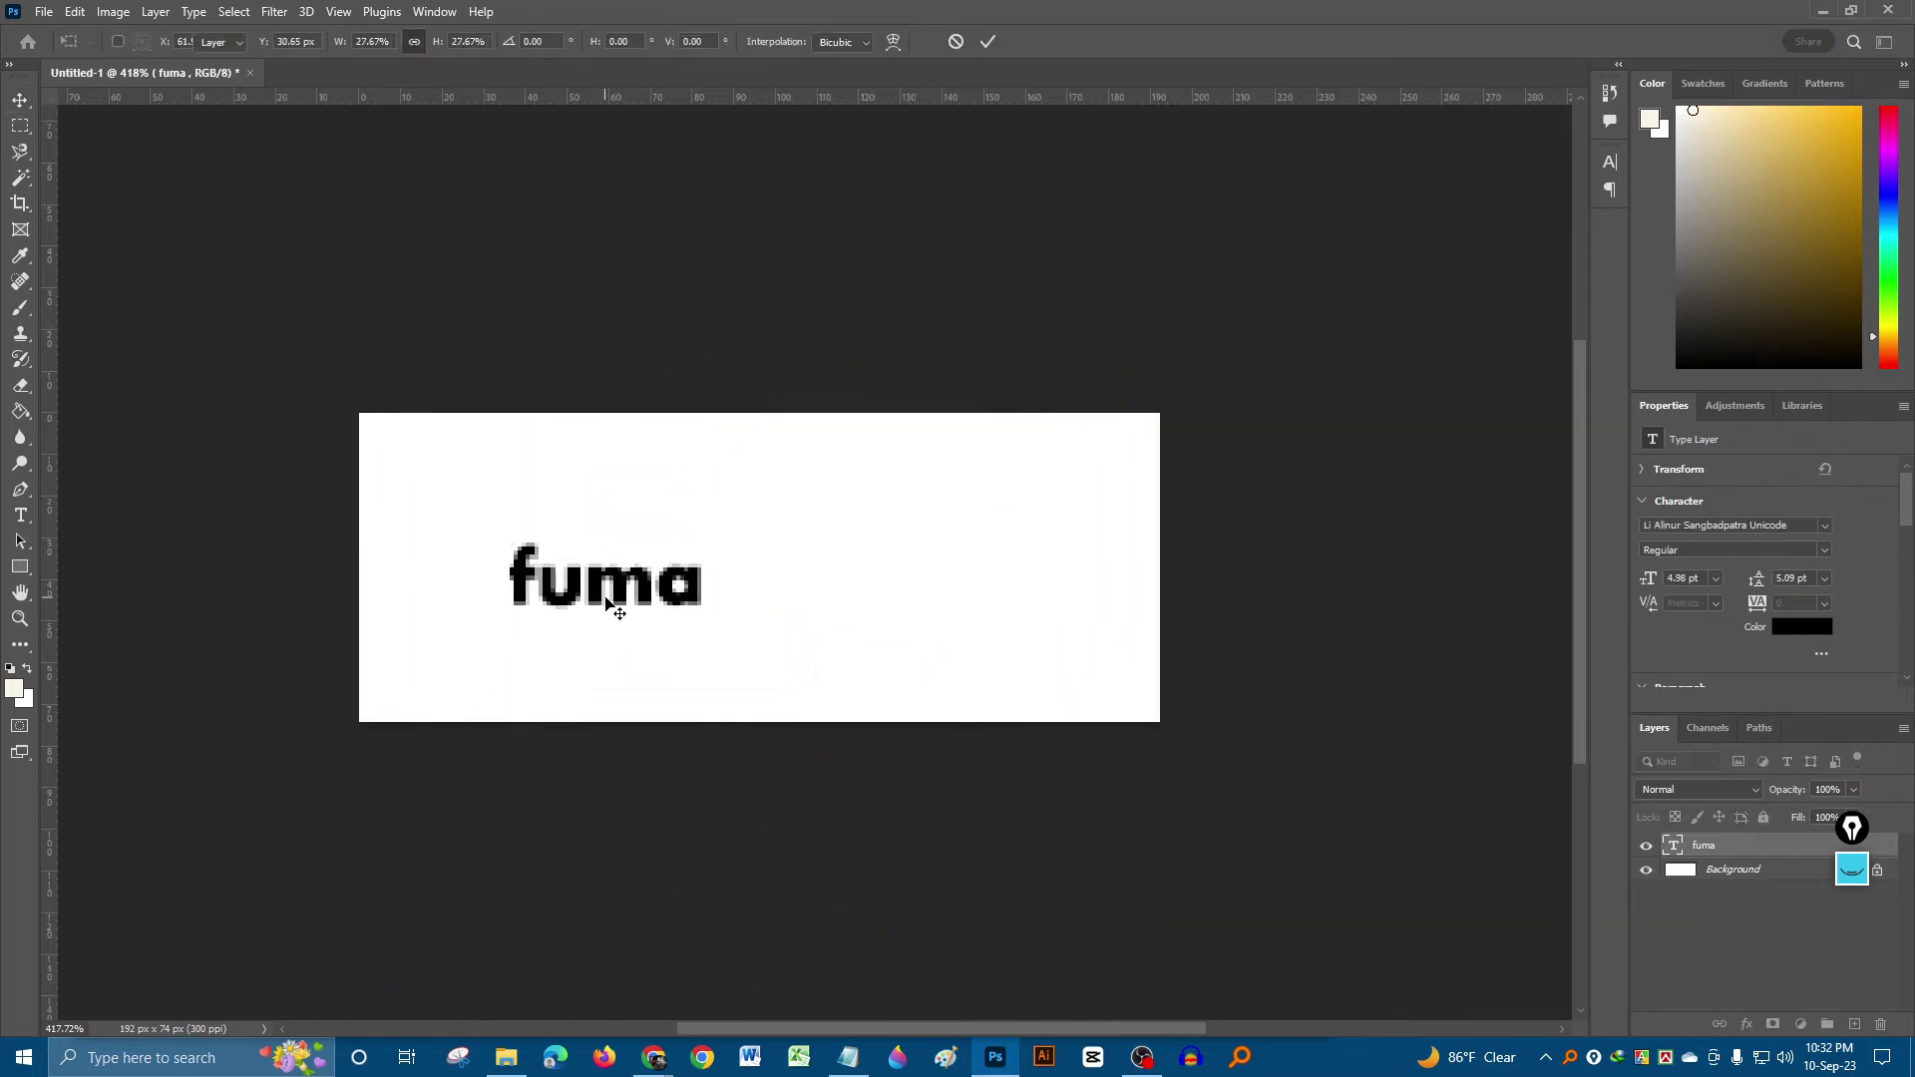
# - Extend the text so that it reads "fuma Digital shop"
pyautogui.press('t')
pyautogui.doubleClick(611, 603)
pyautogui.press('Right')
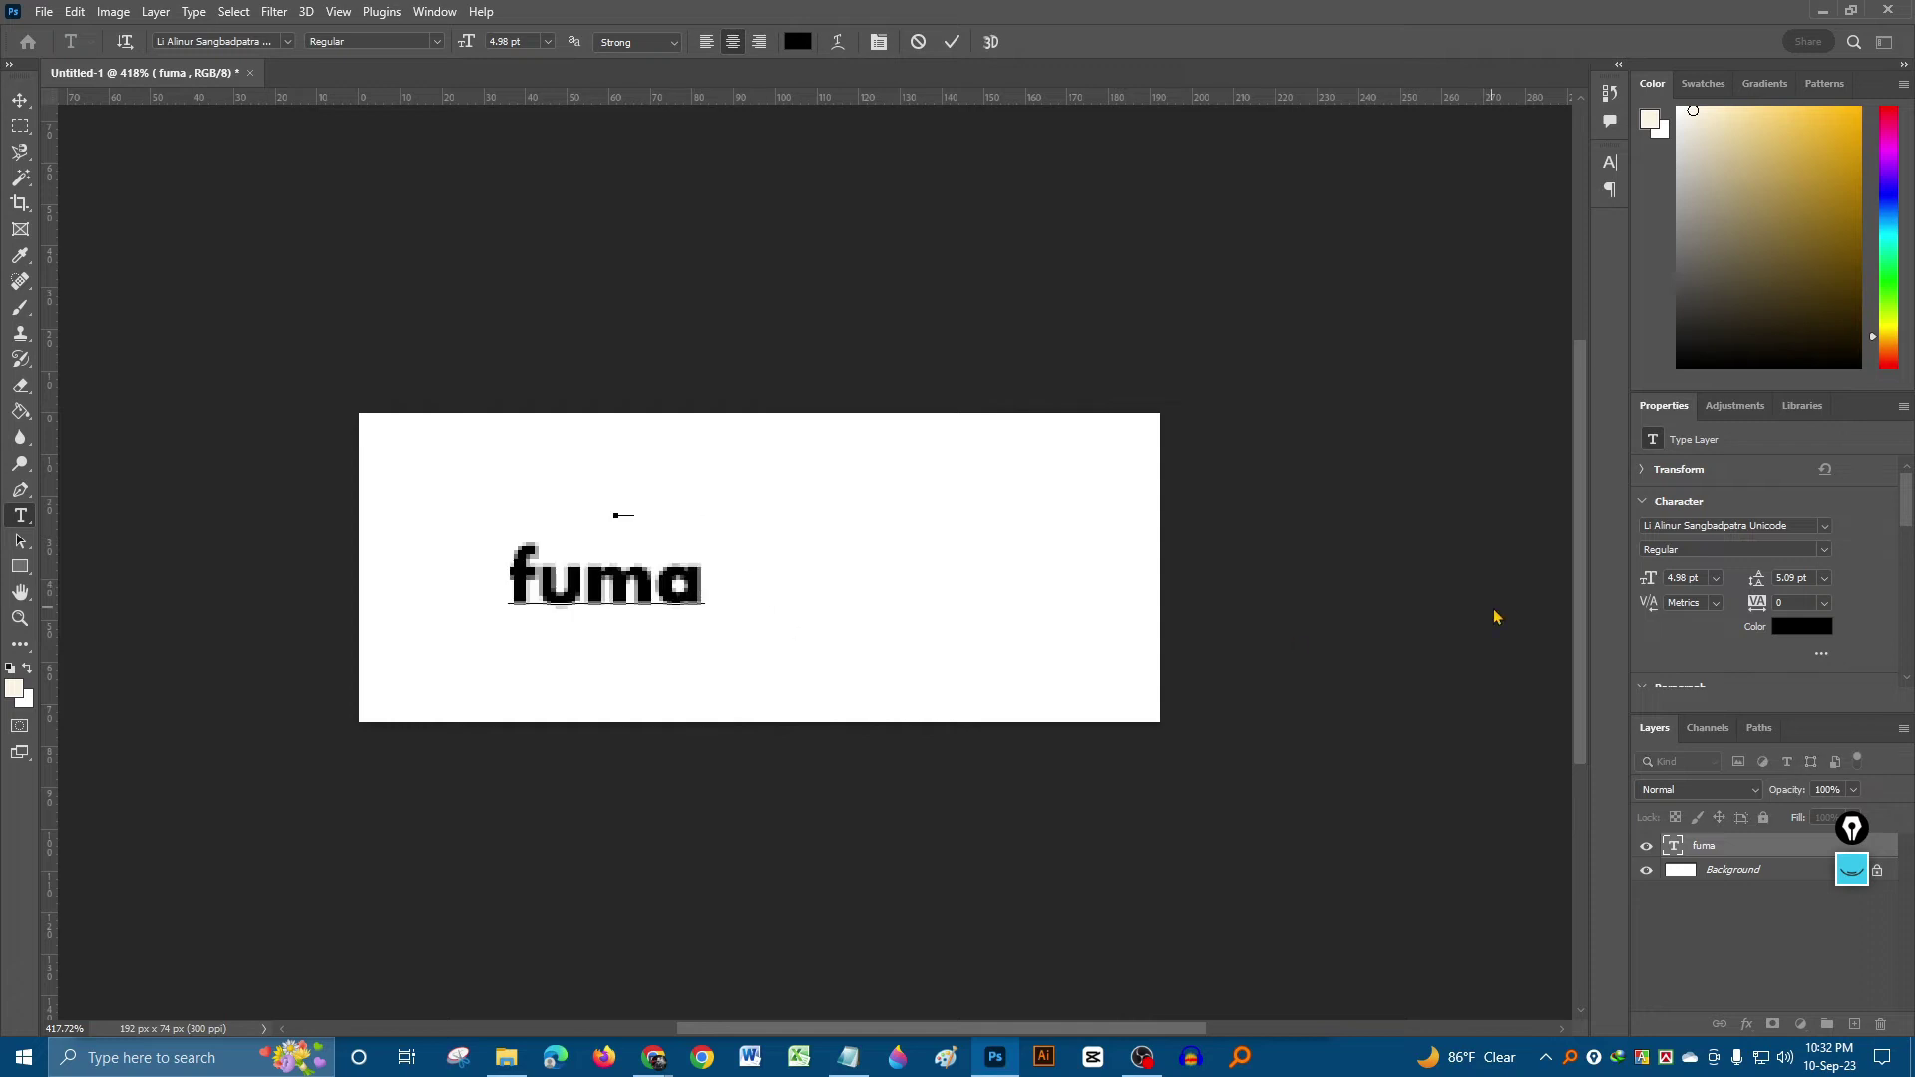
pyautogui.write('Digit')
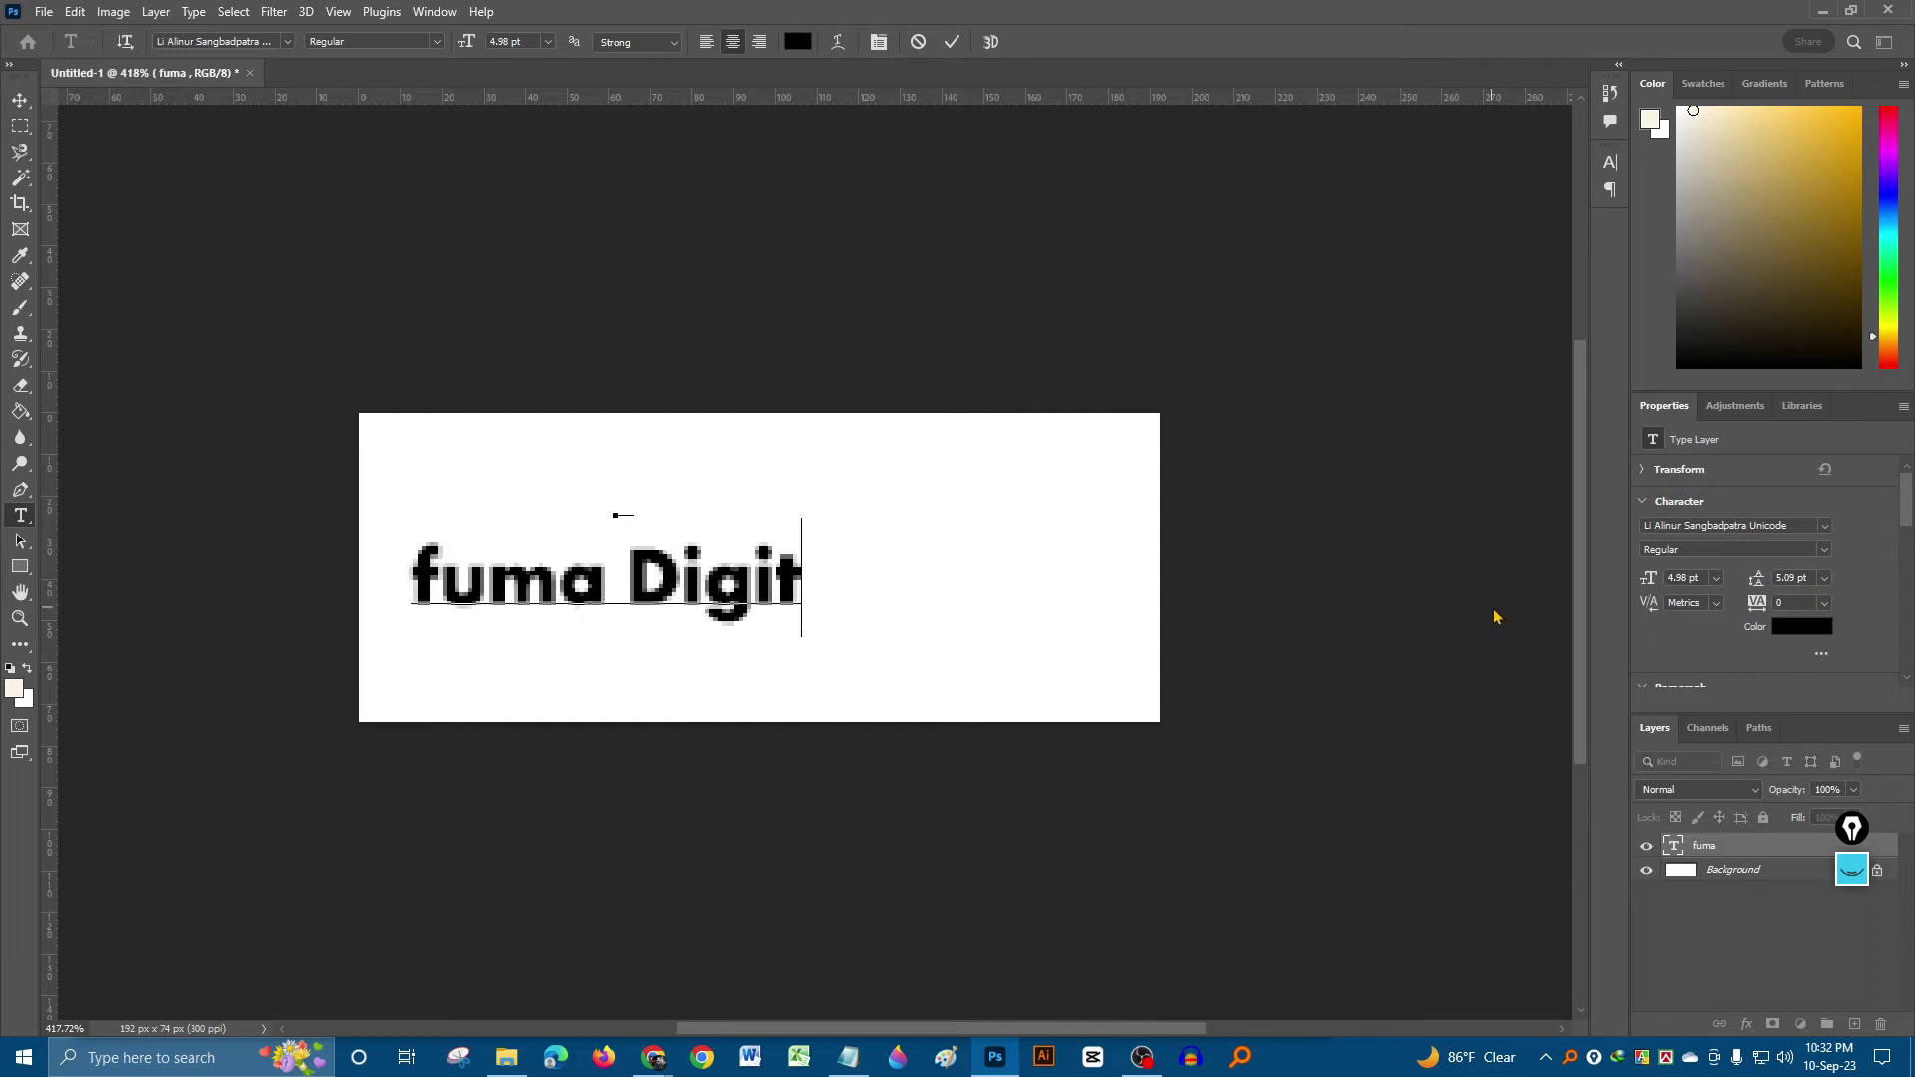
pyautogui.write('al shop')
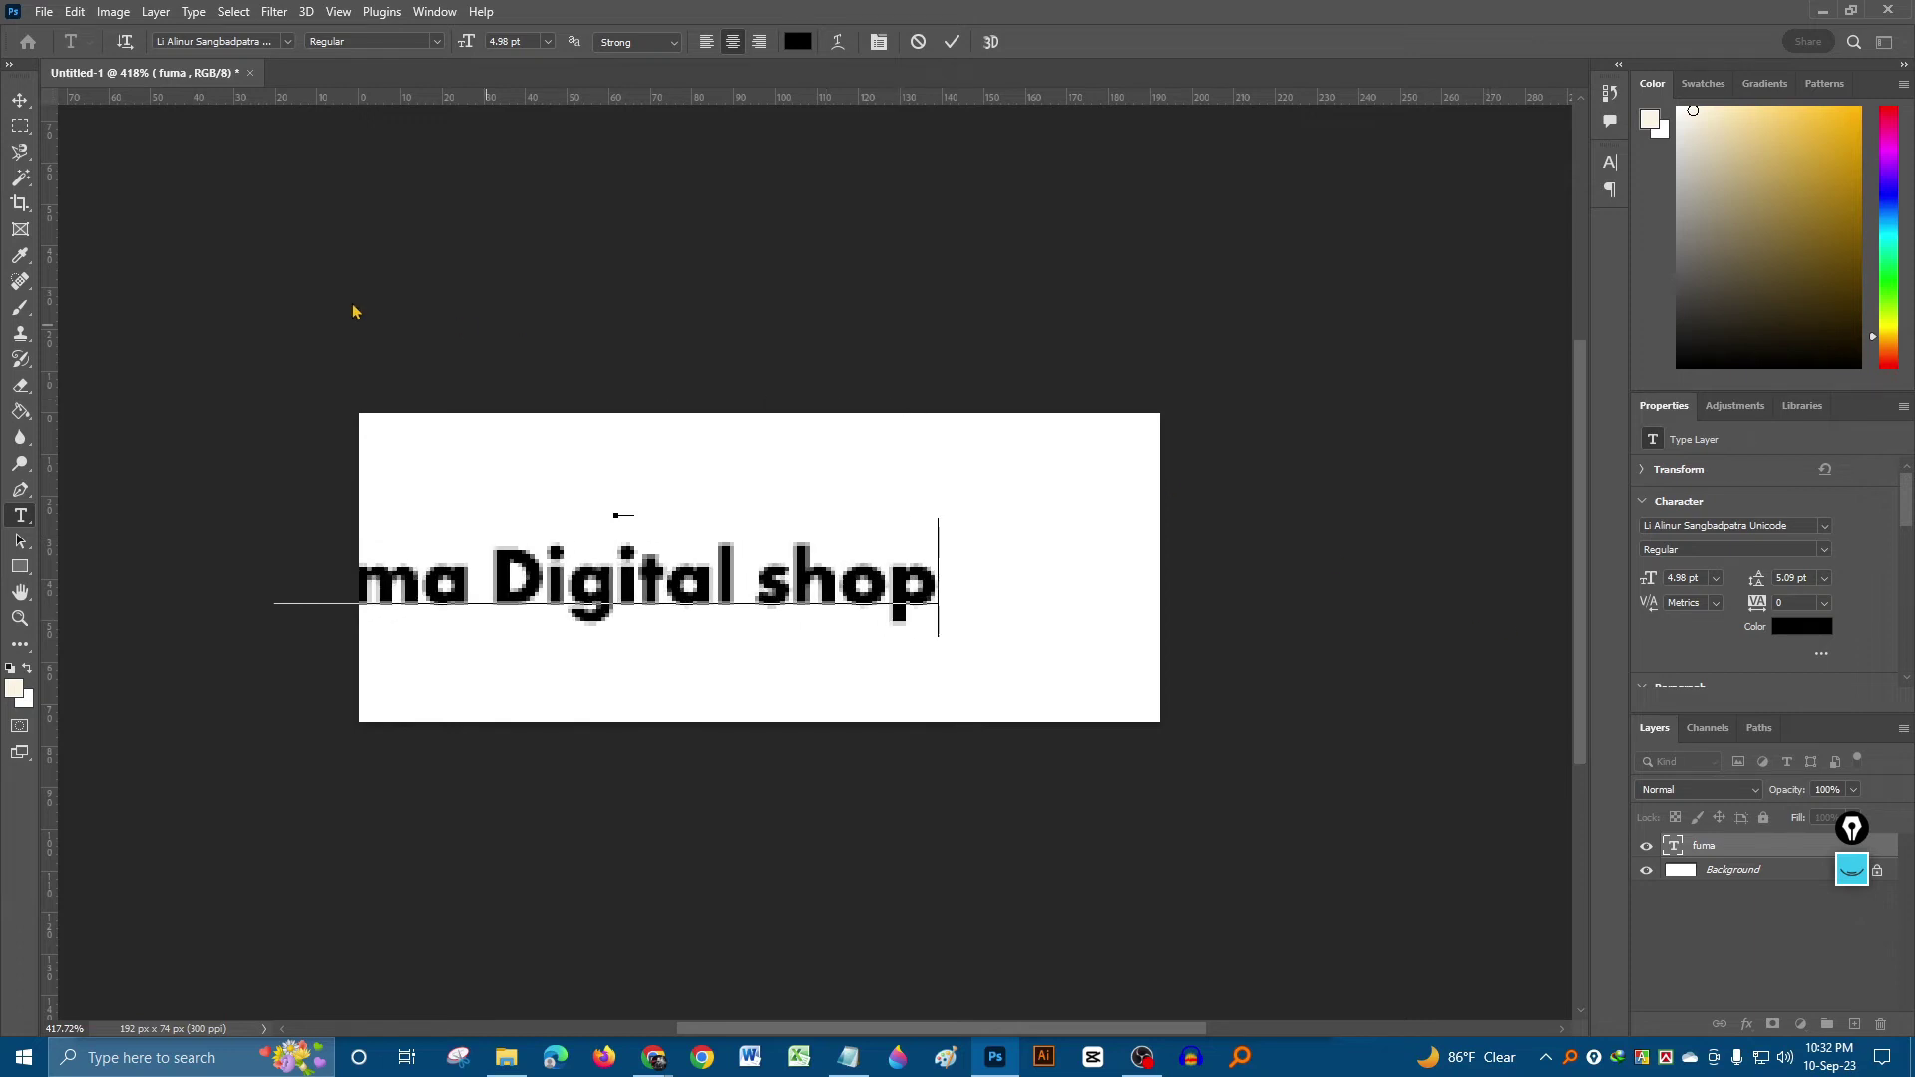
pyautogui.hotkey('ctrl', 'Return')
# - Move the "fuma Digital shop" text onto the canvas and enlarge it to about 121% so it spans the full width
pyautogui.press('v')
pyautogui.moveTo(761, 614); pyautogui.dragTo(922, 590)
pyautogui.hotkey('ctrl', 't')
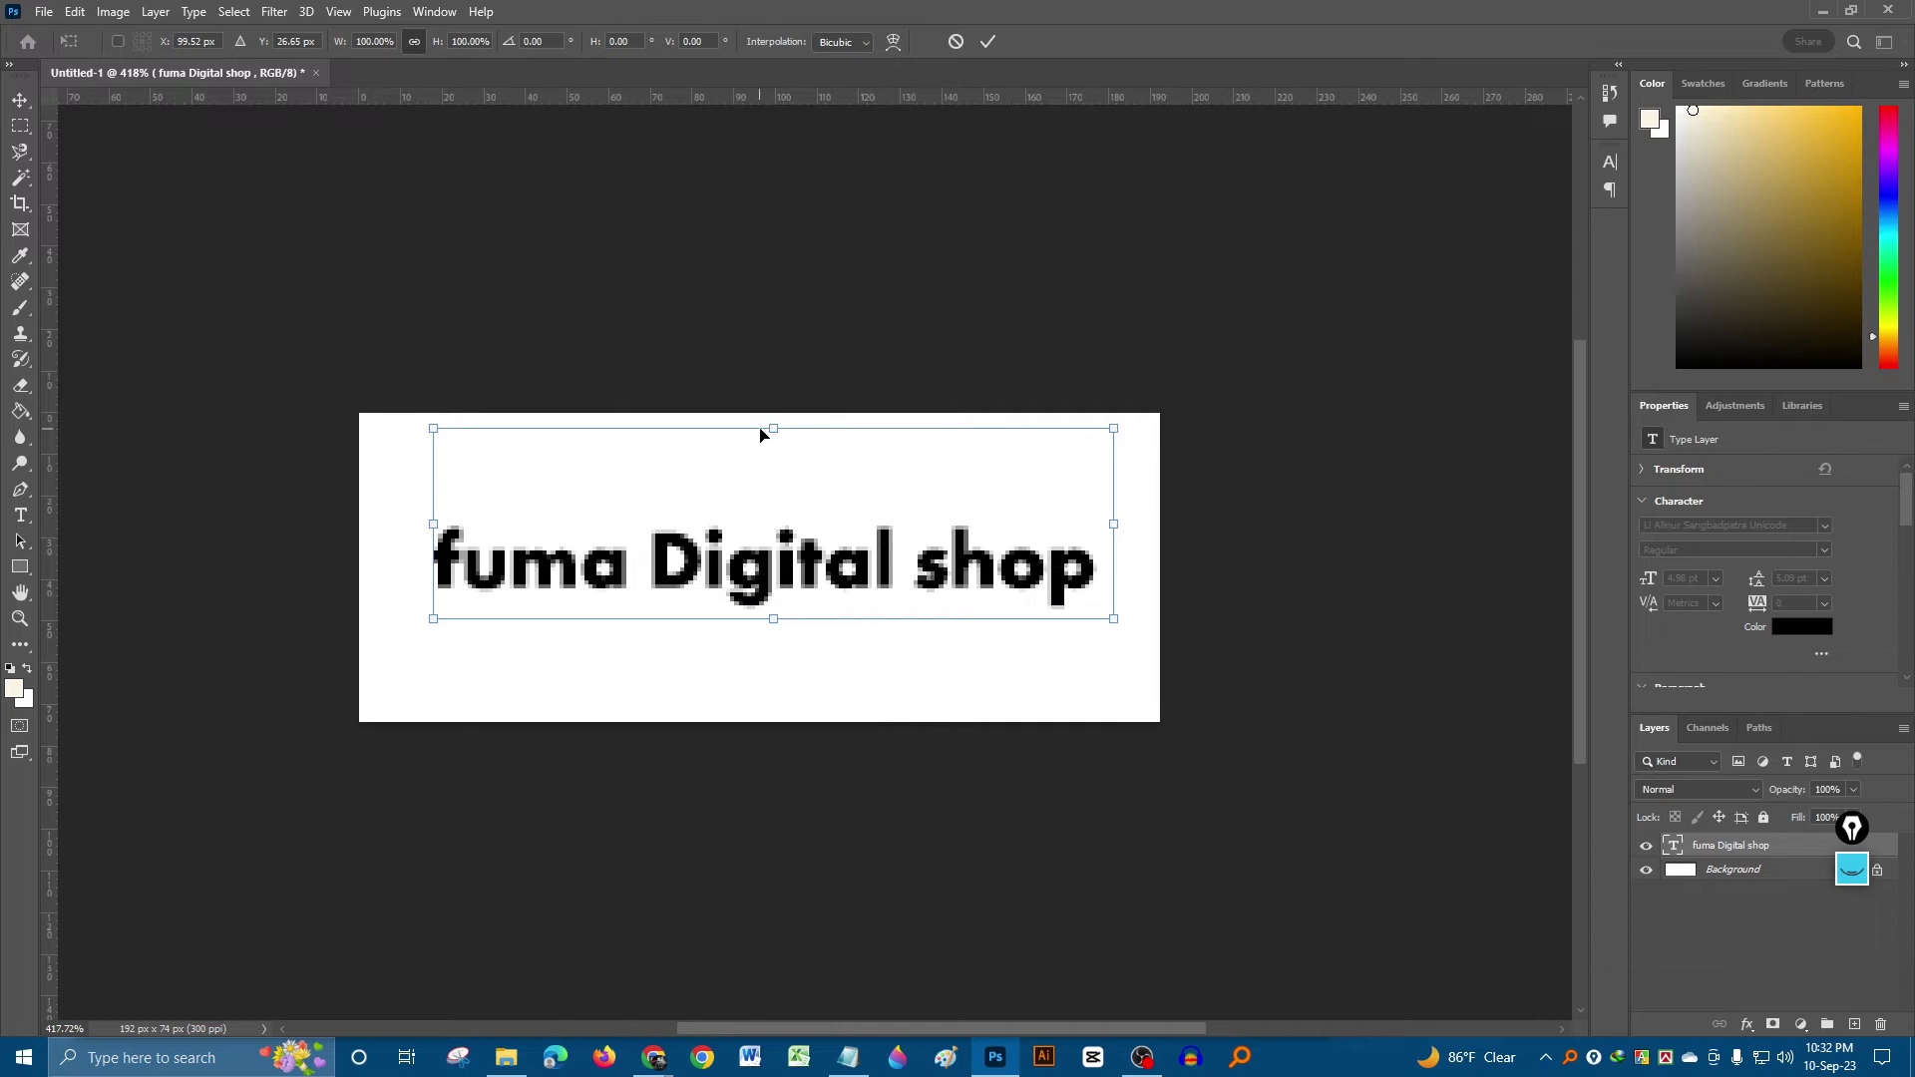
pyautogui.moveTo(760, 434); pyautogui.dragTo(795, 400)
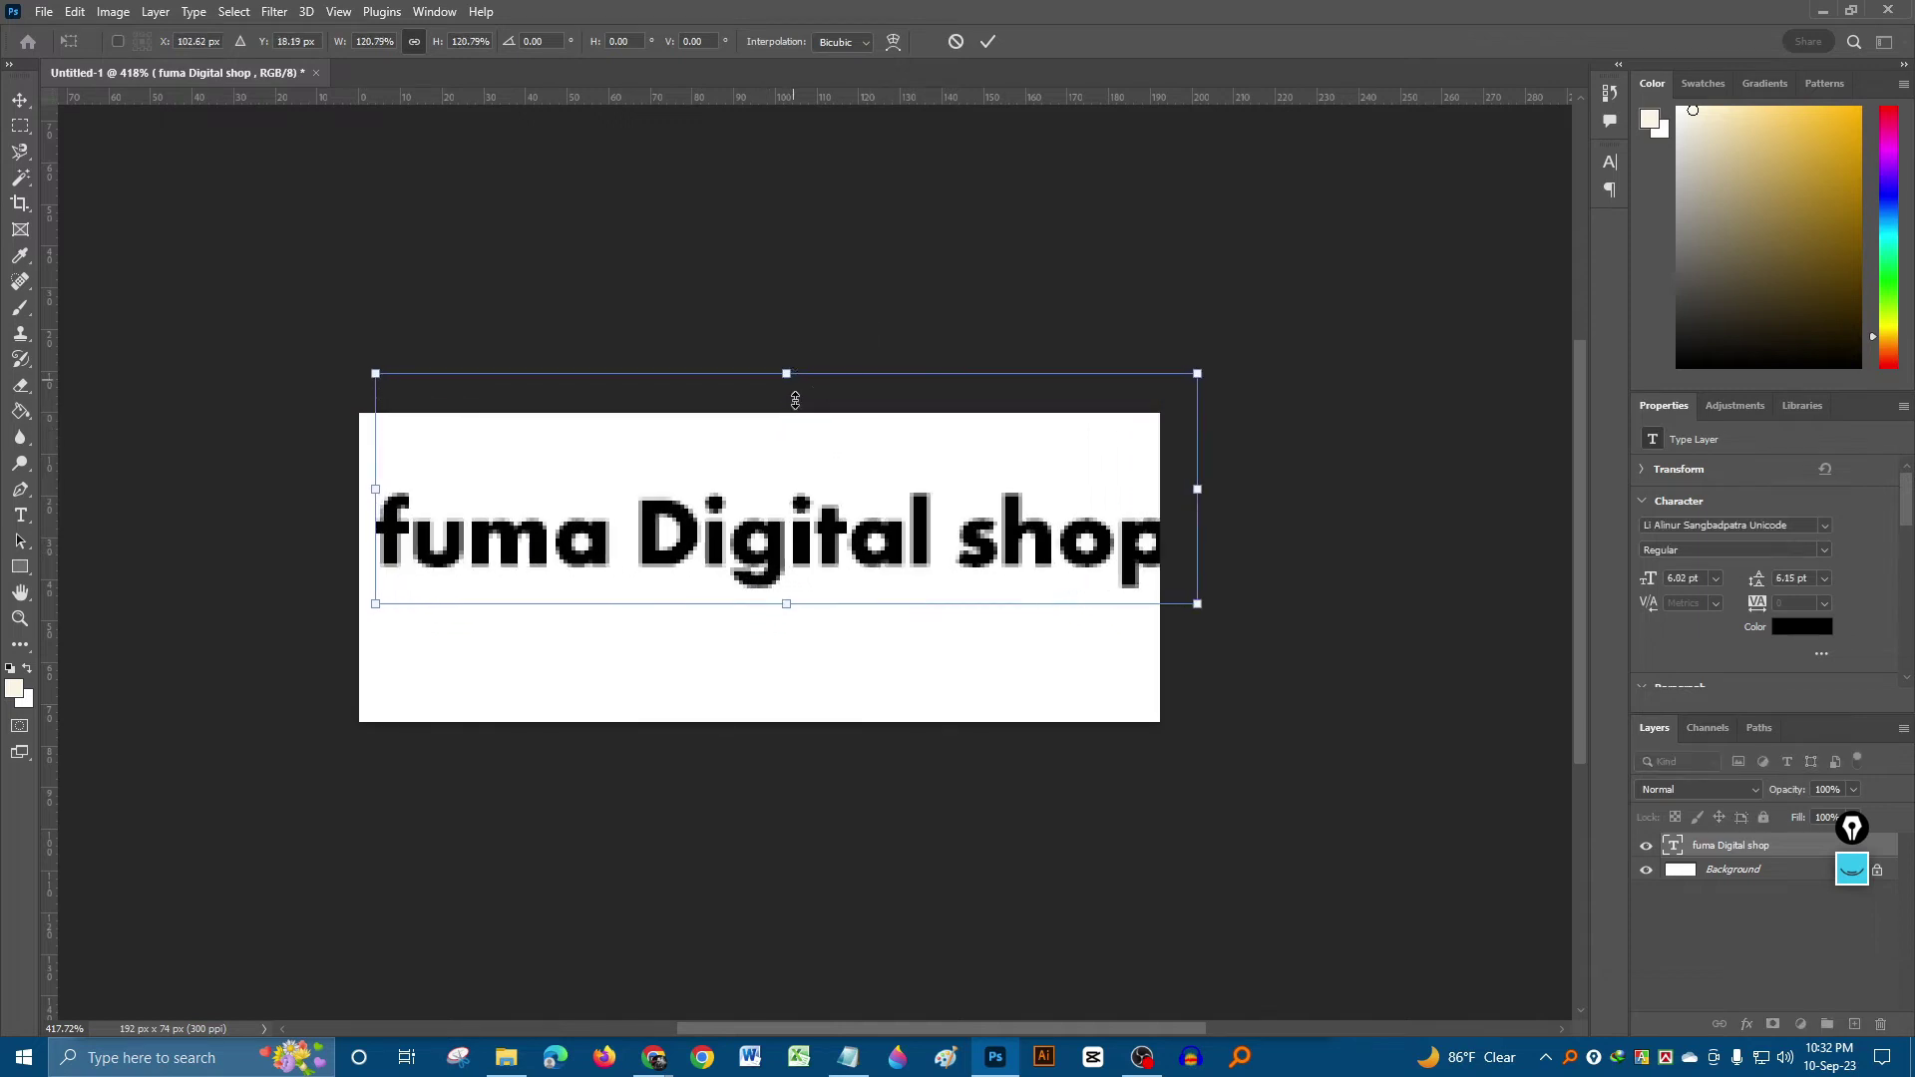
pyautogui.moveTo(848, 553); pyautogui.dragTo(832, 560)
pyautogui.press('Return')
# - Break the text into three lines, with "fuma", "Digital" and "shop" each on its own line
pyautogui.doubleClick(810, 552)
pyautogui.click(924, 564)
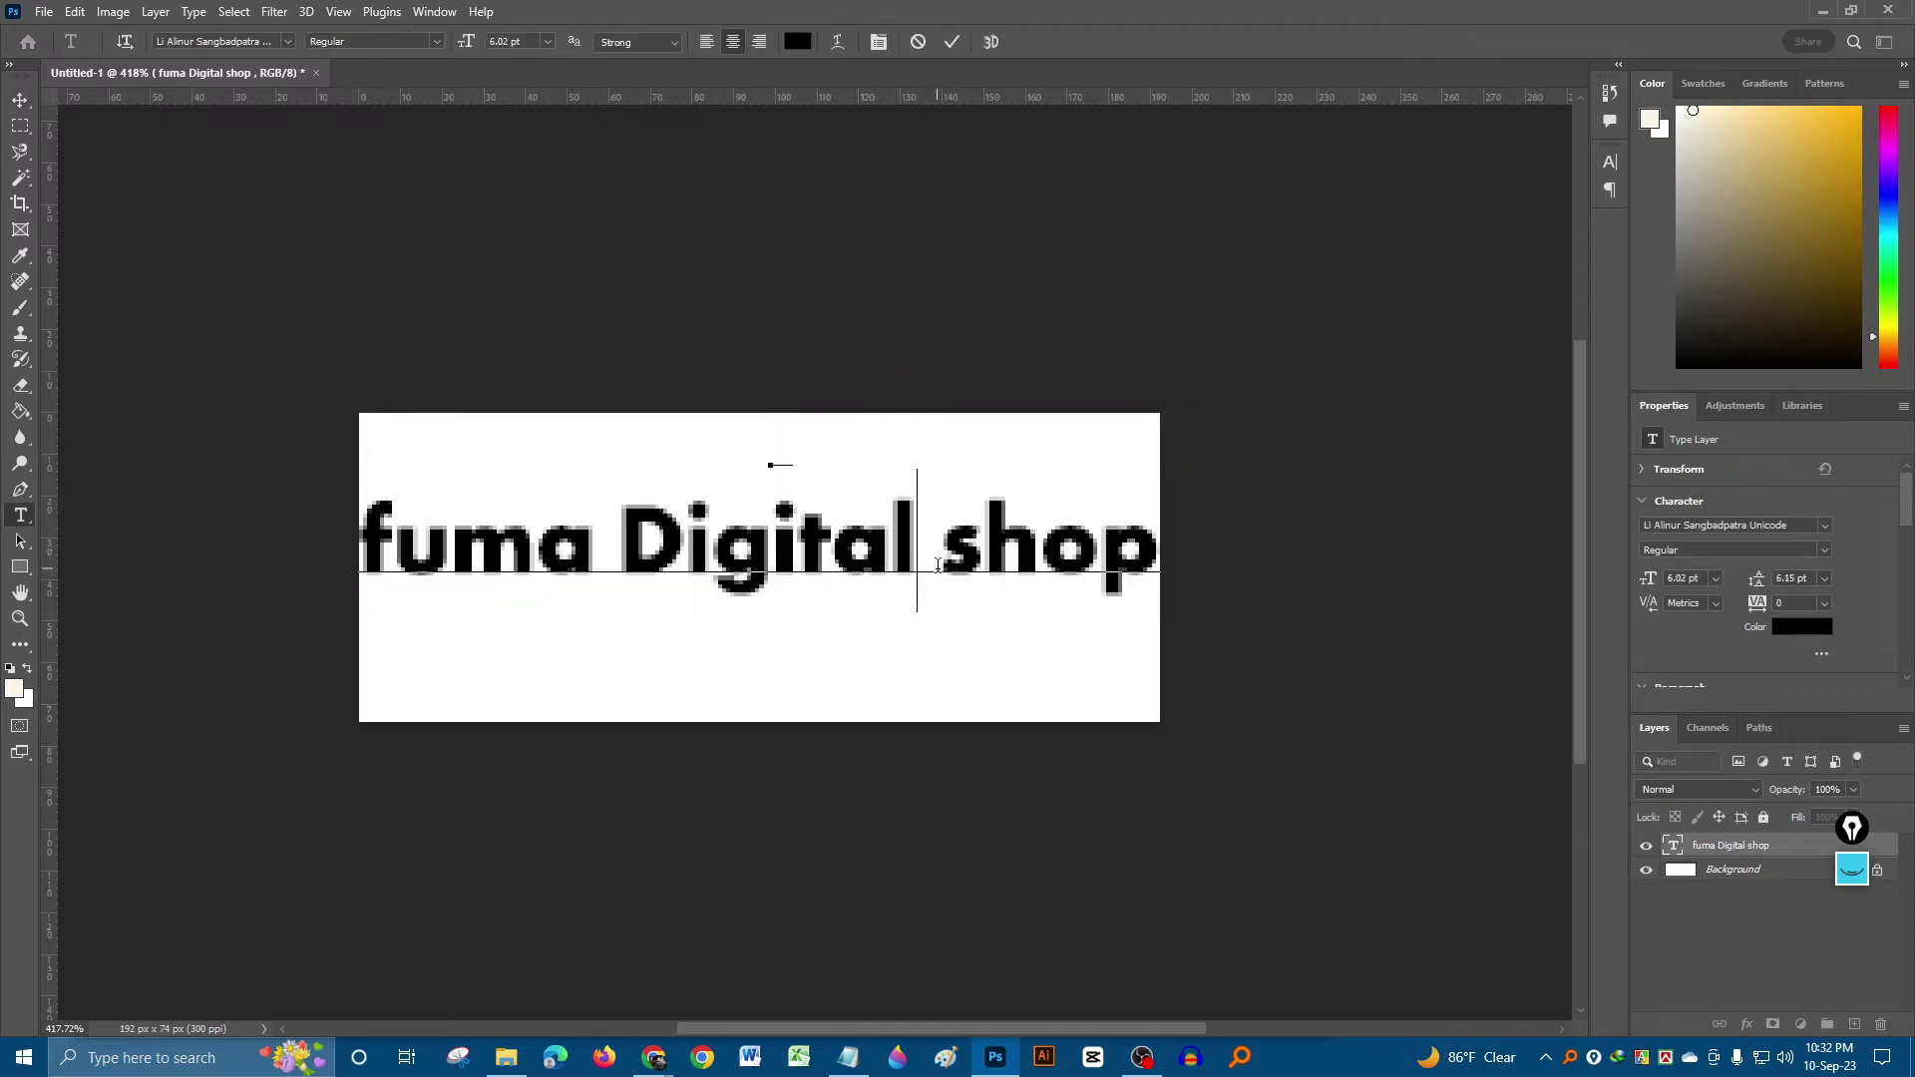
pyautogui.press('Return')
pyautogui.press('Return')
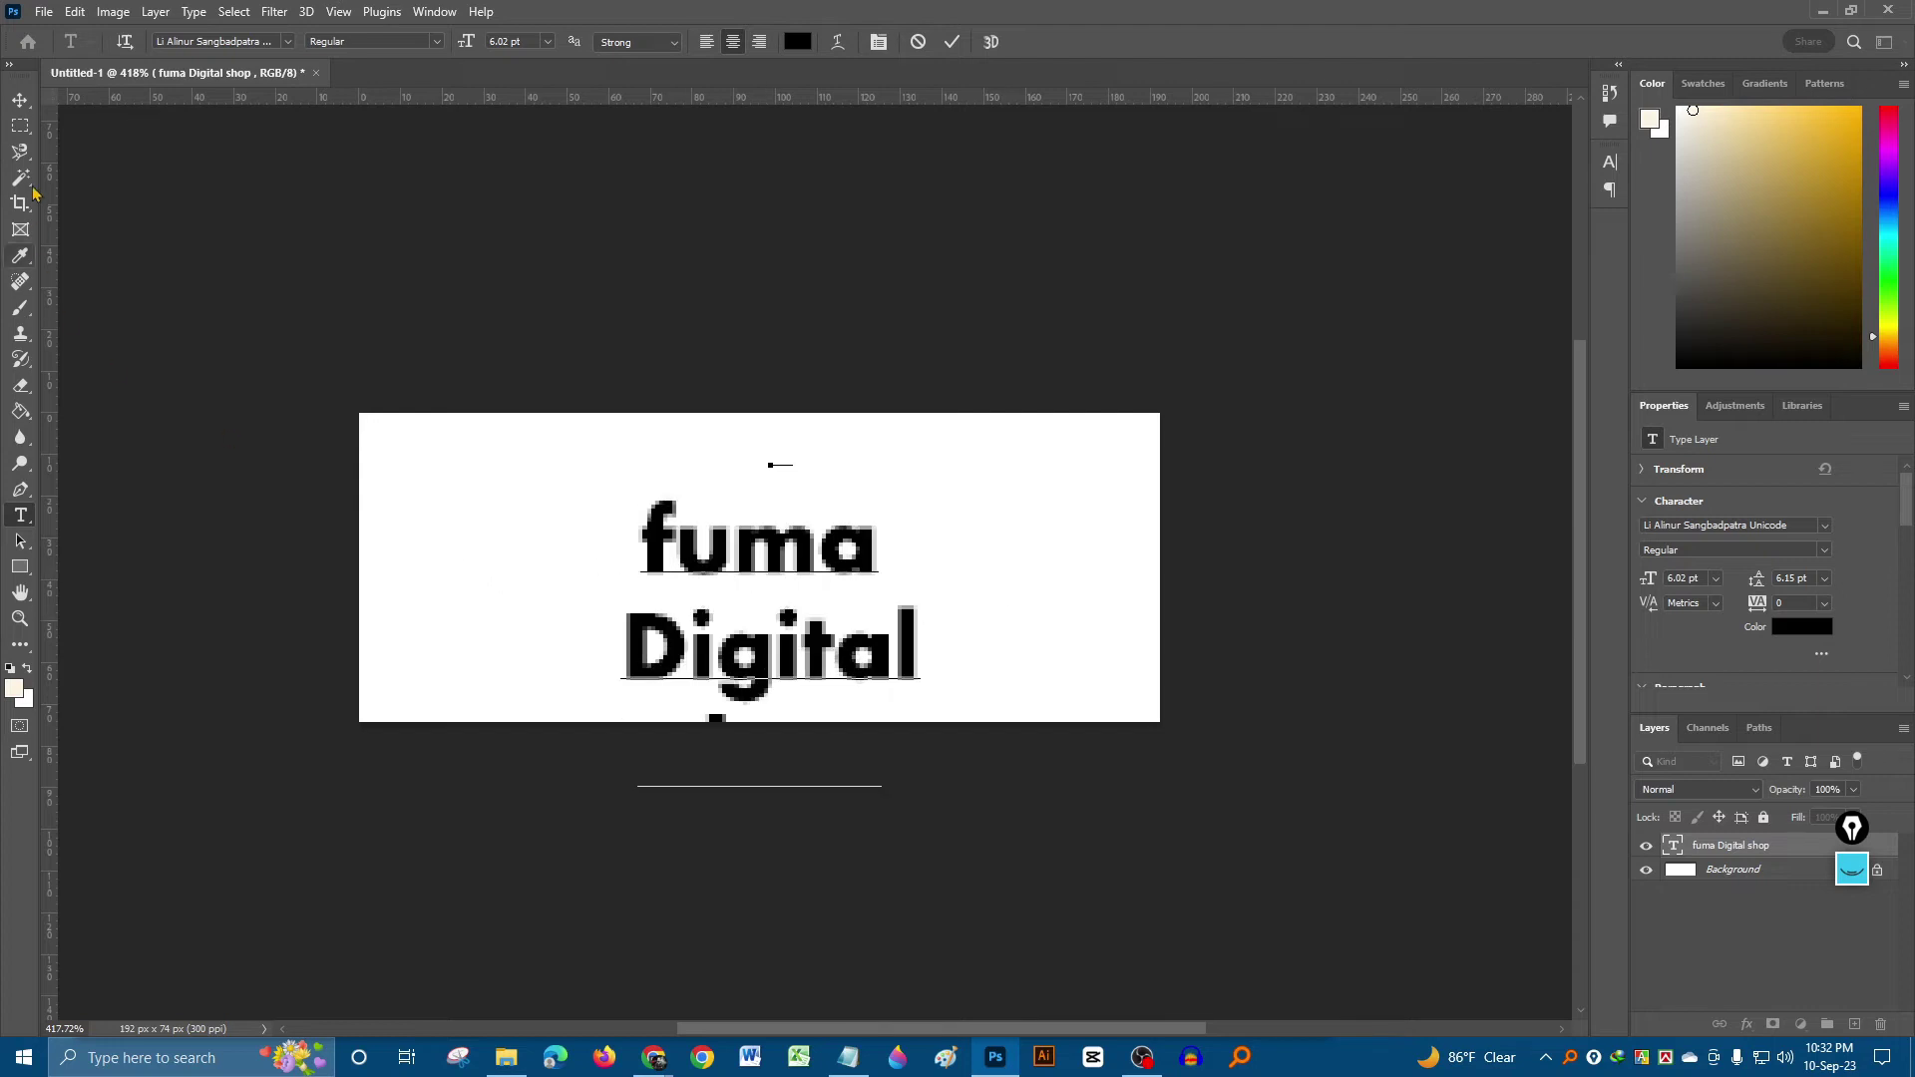
# - Join the three lines of text back into the single line "fuma Digital shop"
pyautogui.press('BackSpace')
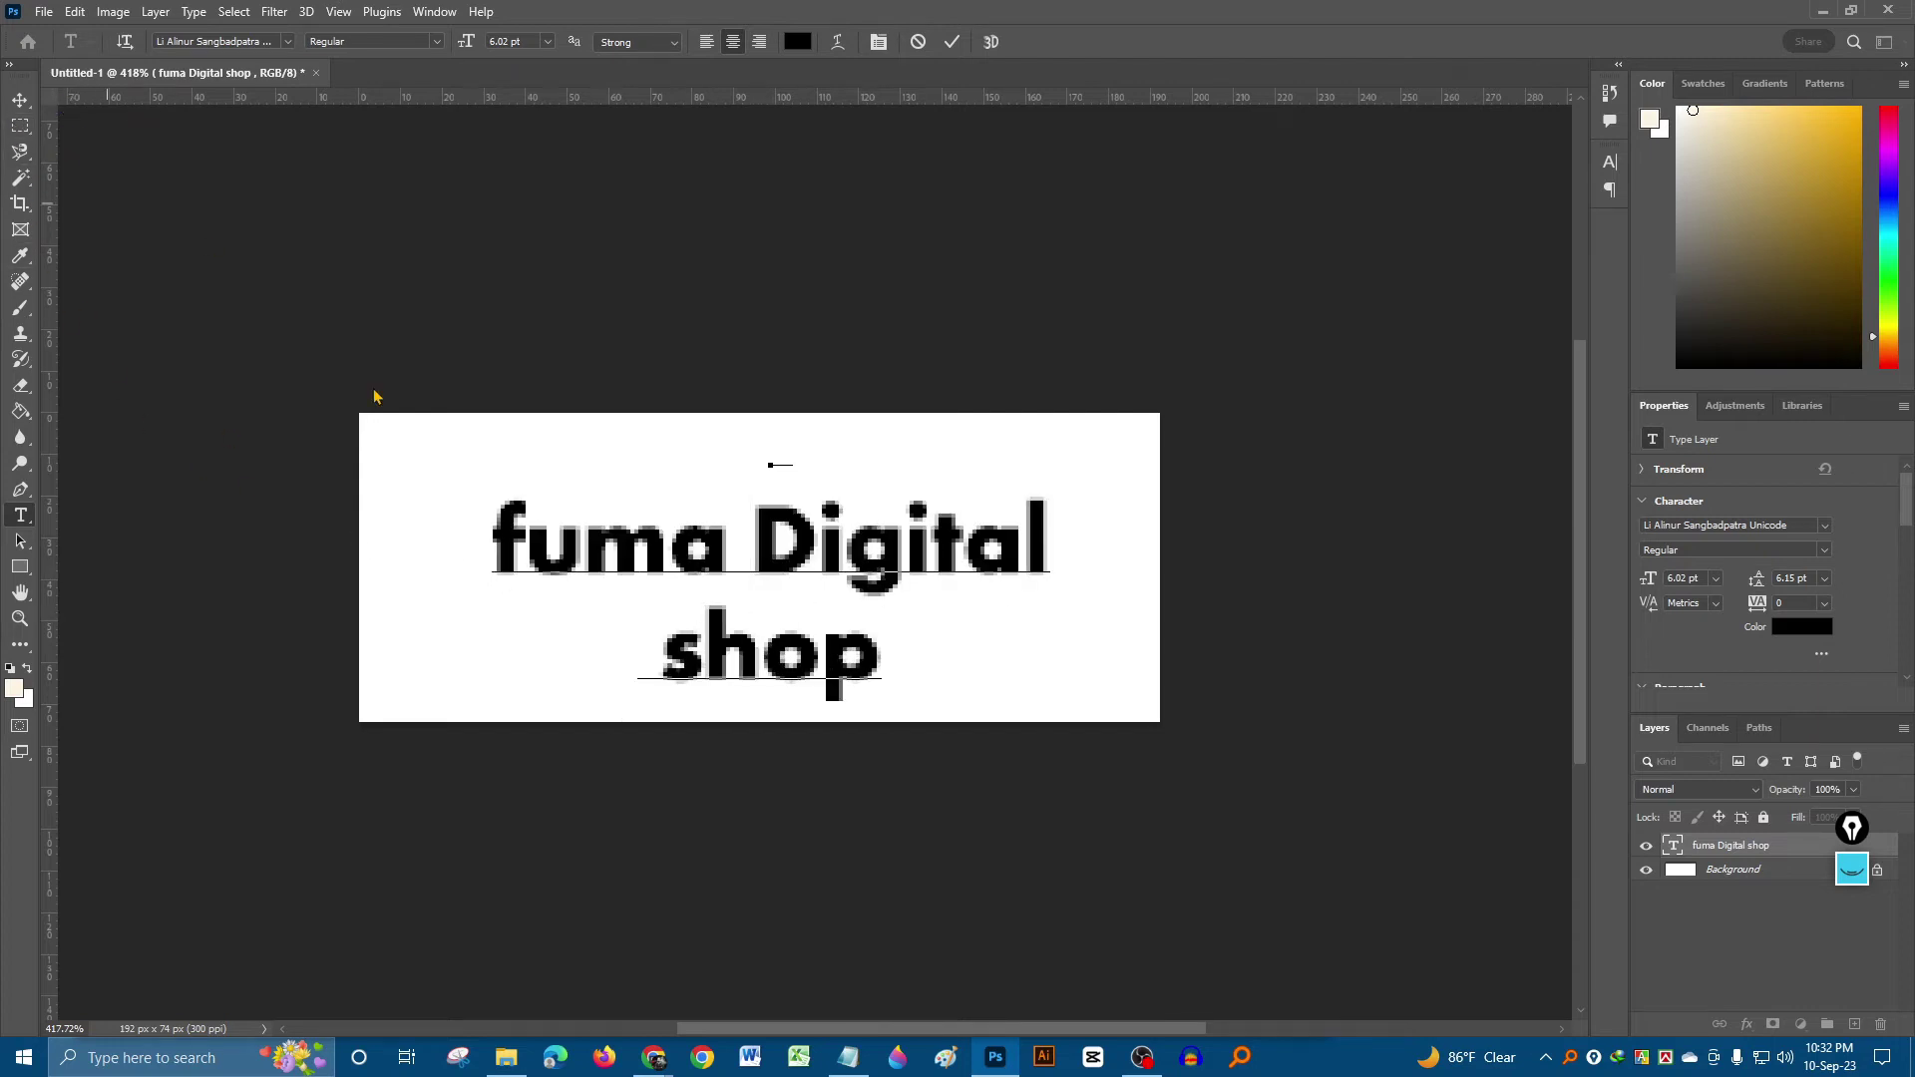
pyautogui.press('BackSpace')
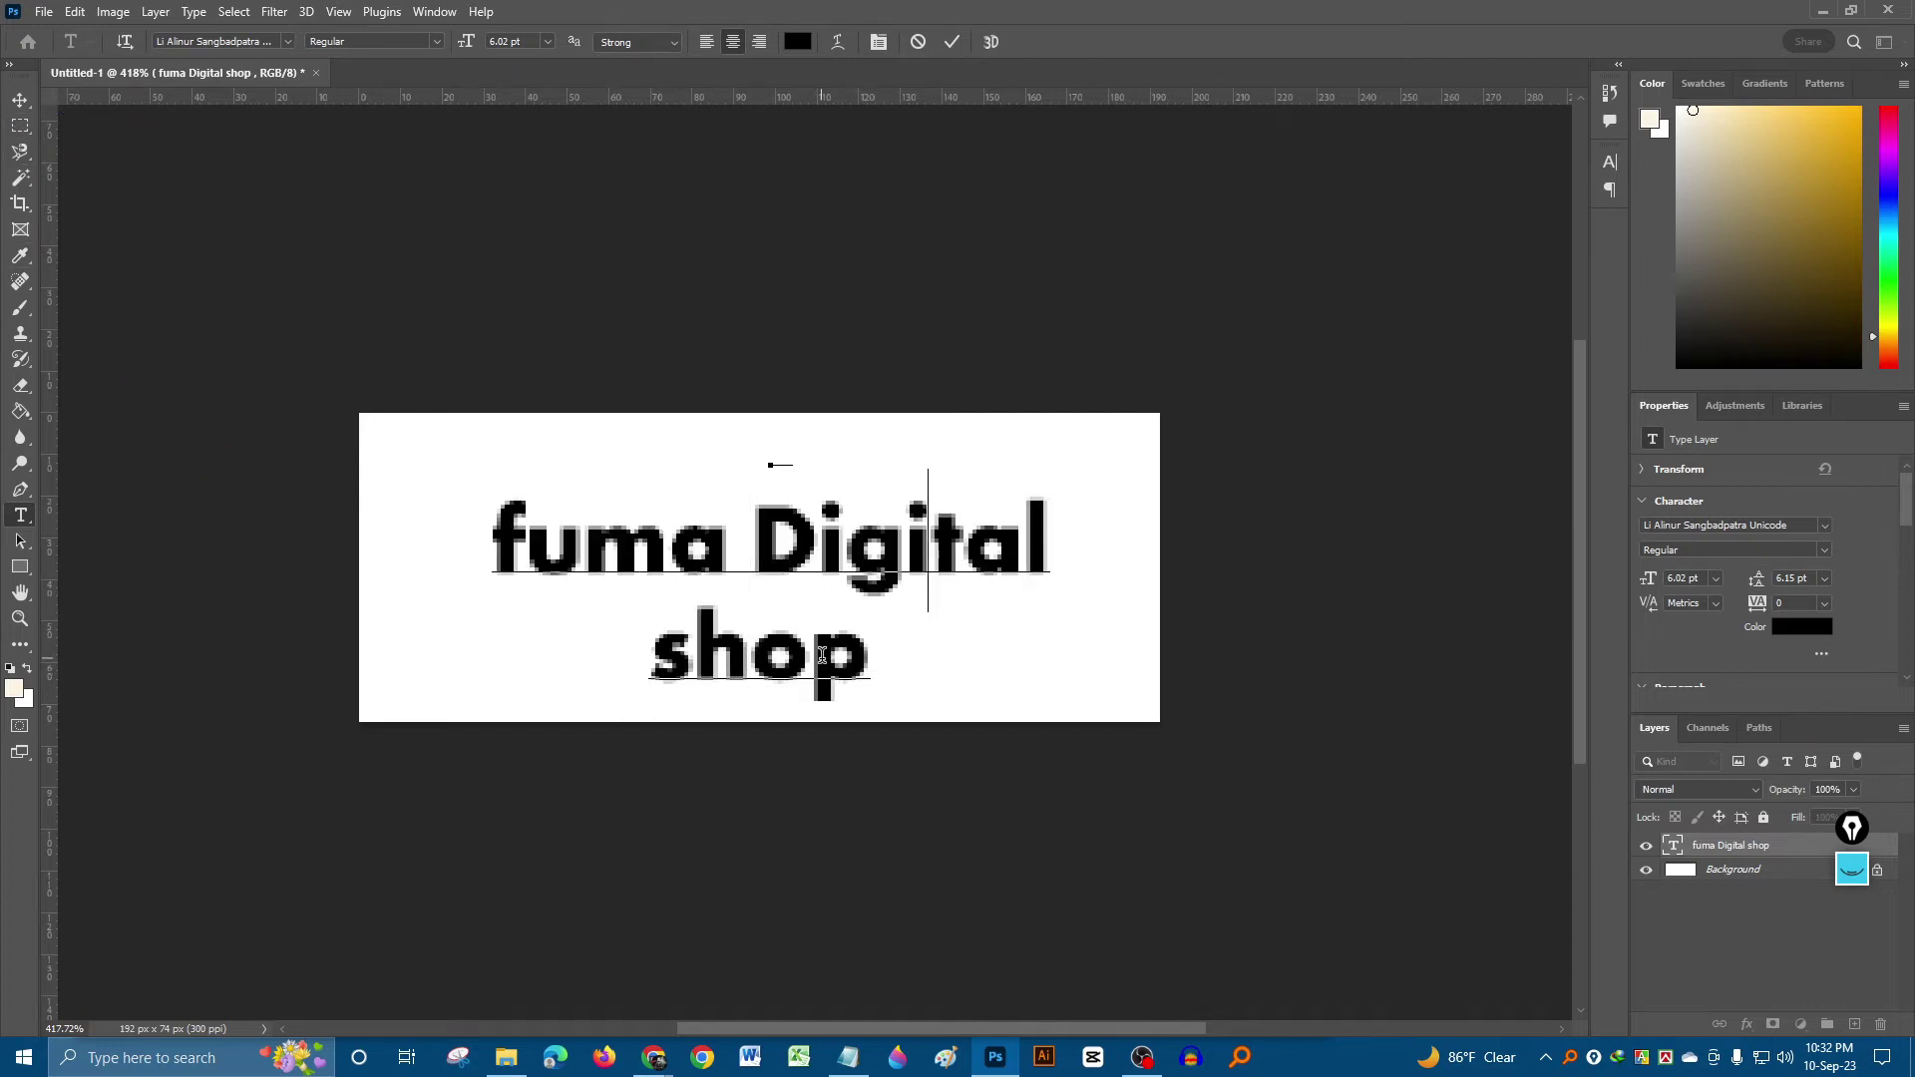
pyautogui.press('BackSpace')
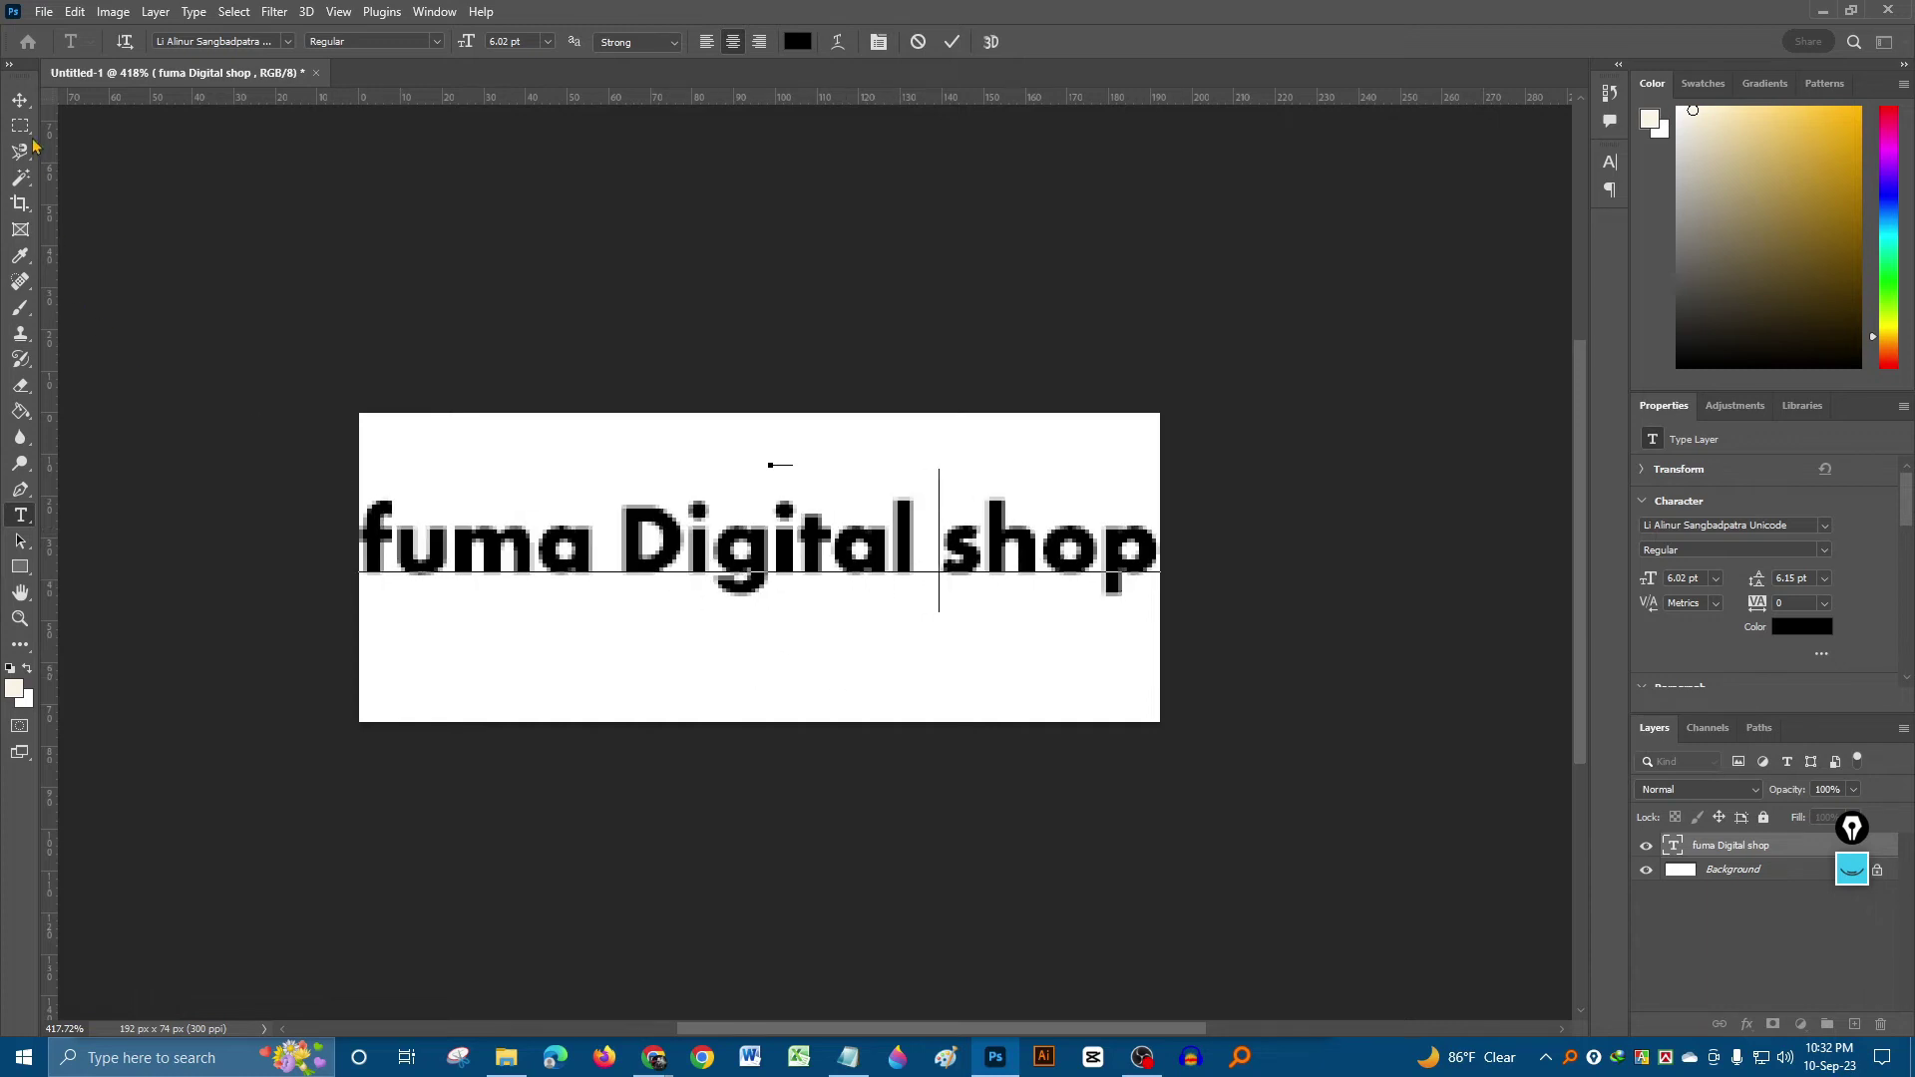
# - Start saving a JPEG copy in the Photo Labe > logo folder, declining to replace the existing Untitled-1 file
pyautogui.hotkey('ctrl', 'alt', 's')
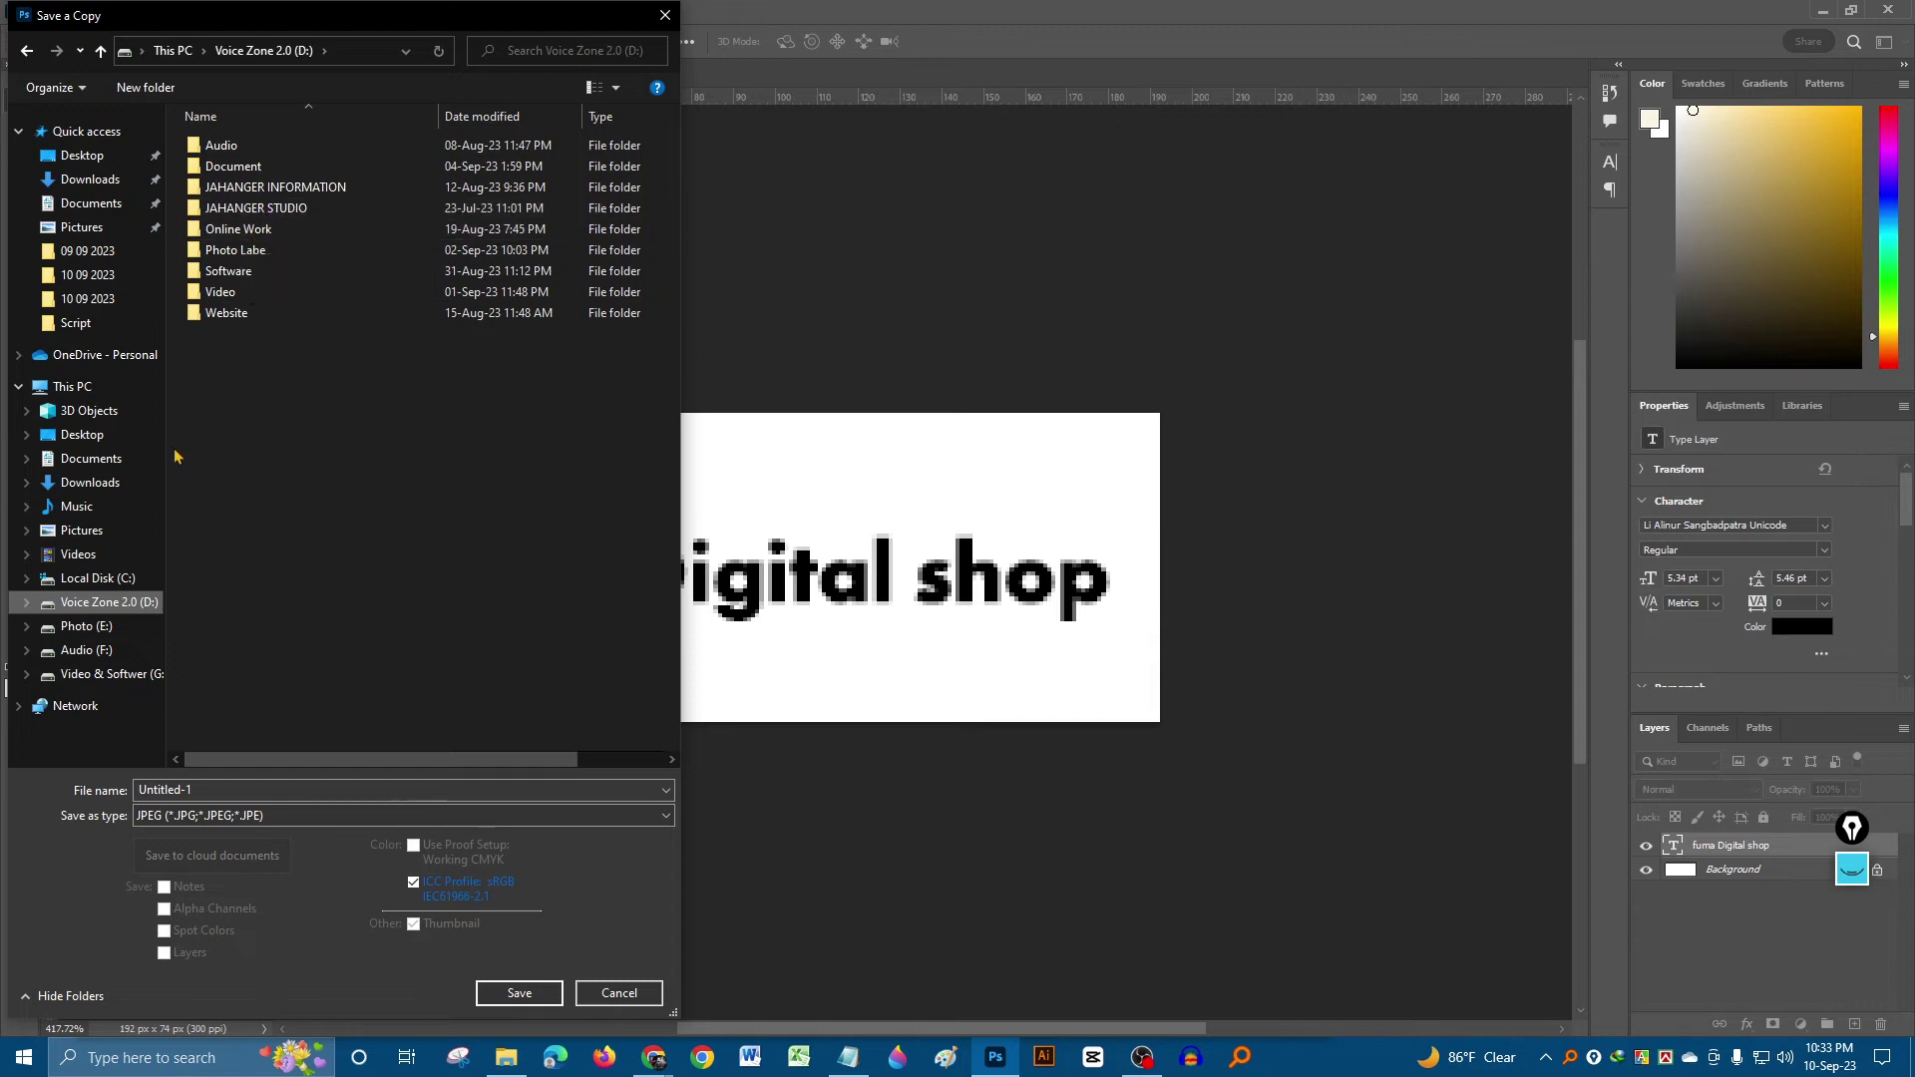
pyautogui.doubleClick(269, 249)
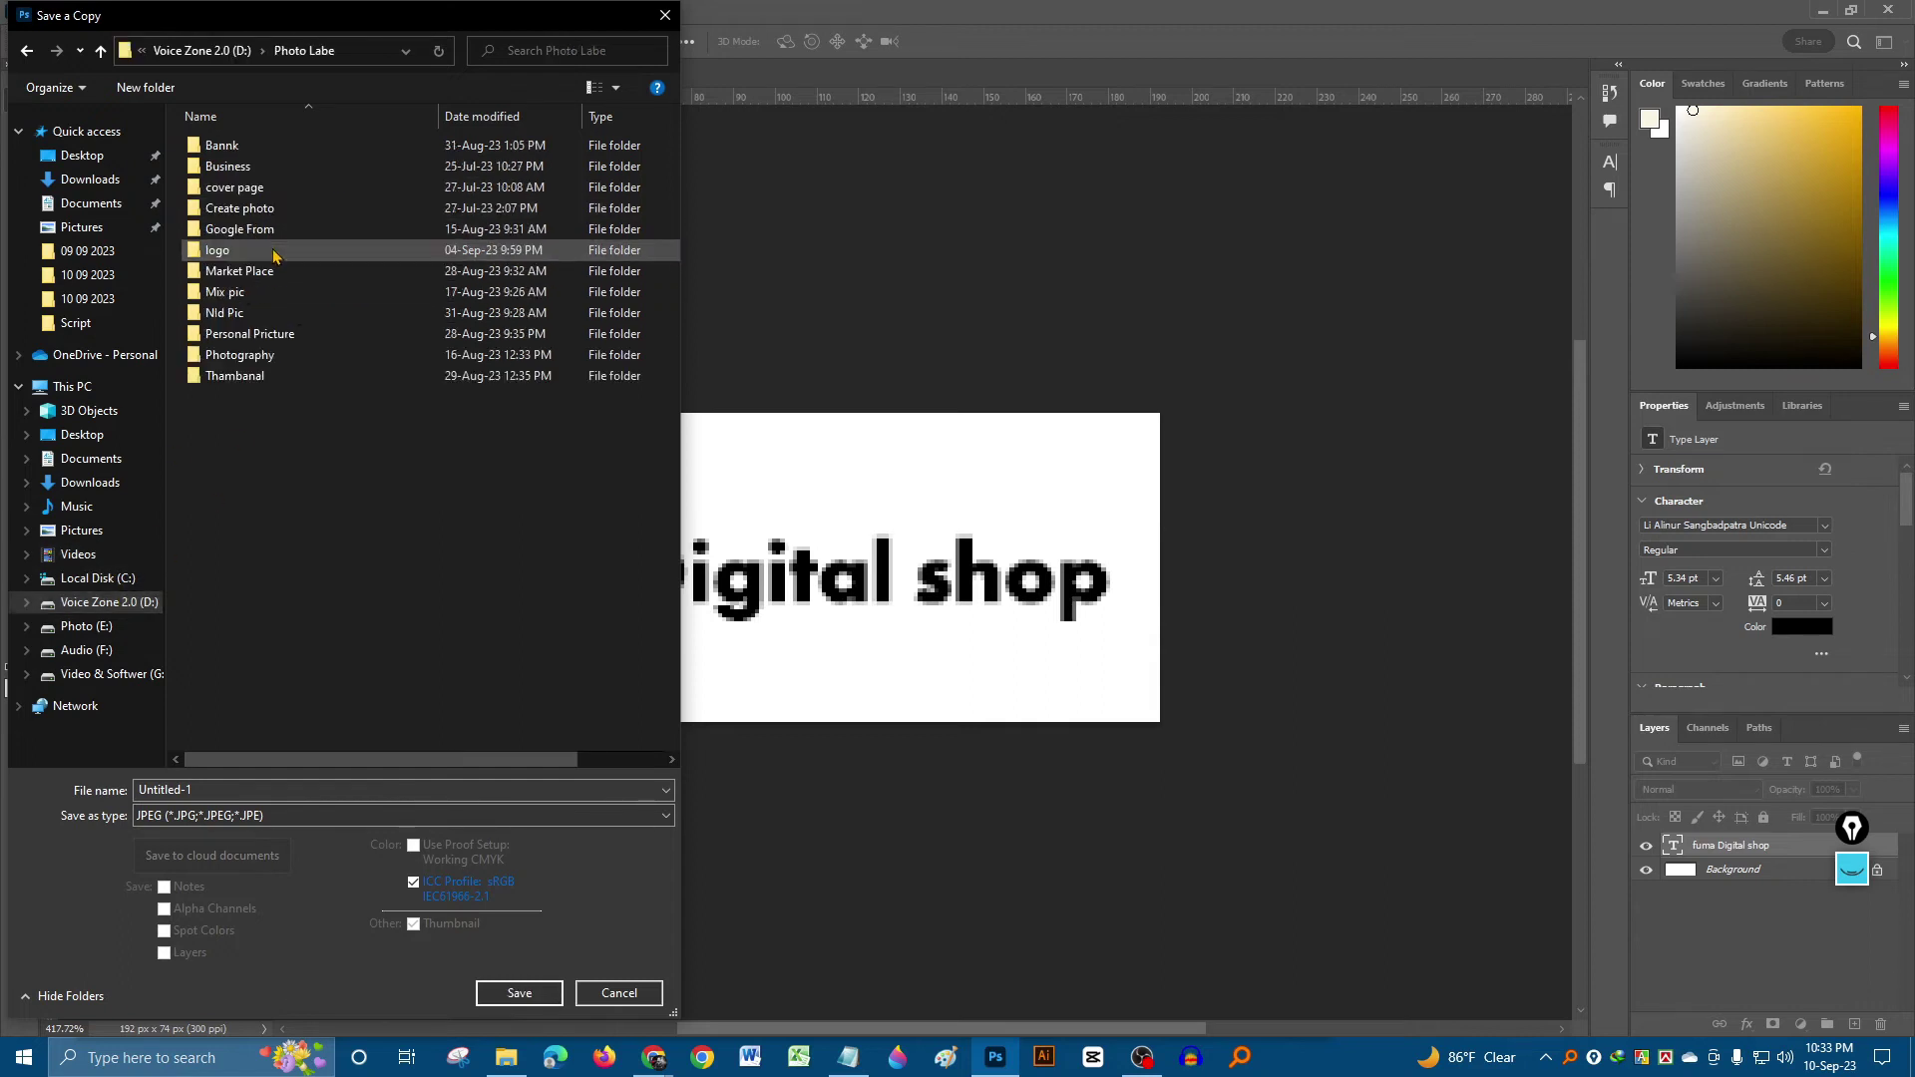
pyautogui.doubleClick(279, 246)
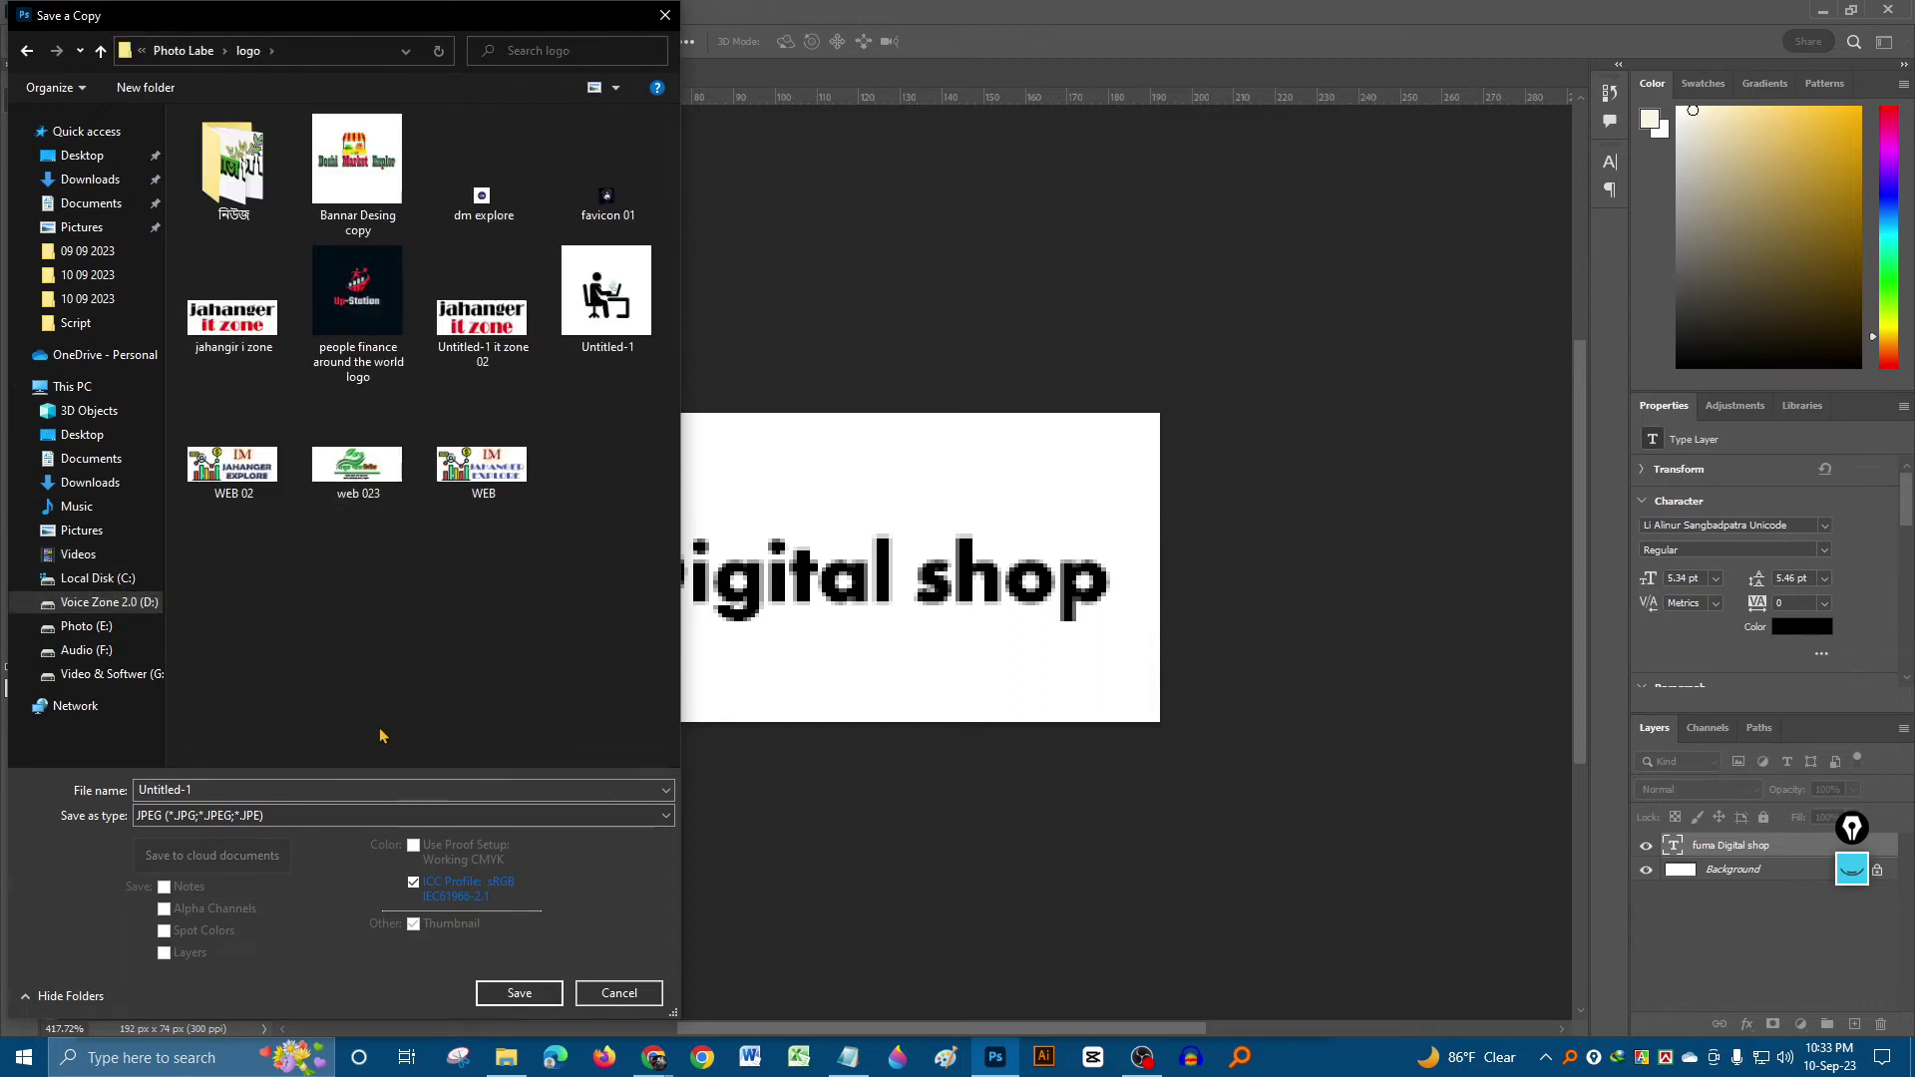
pyautogui.click(514, 993)
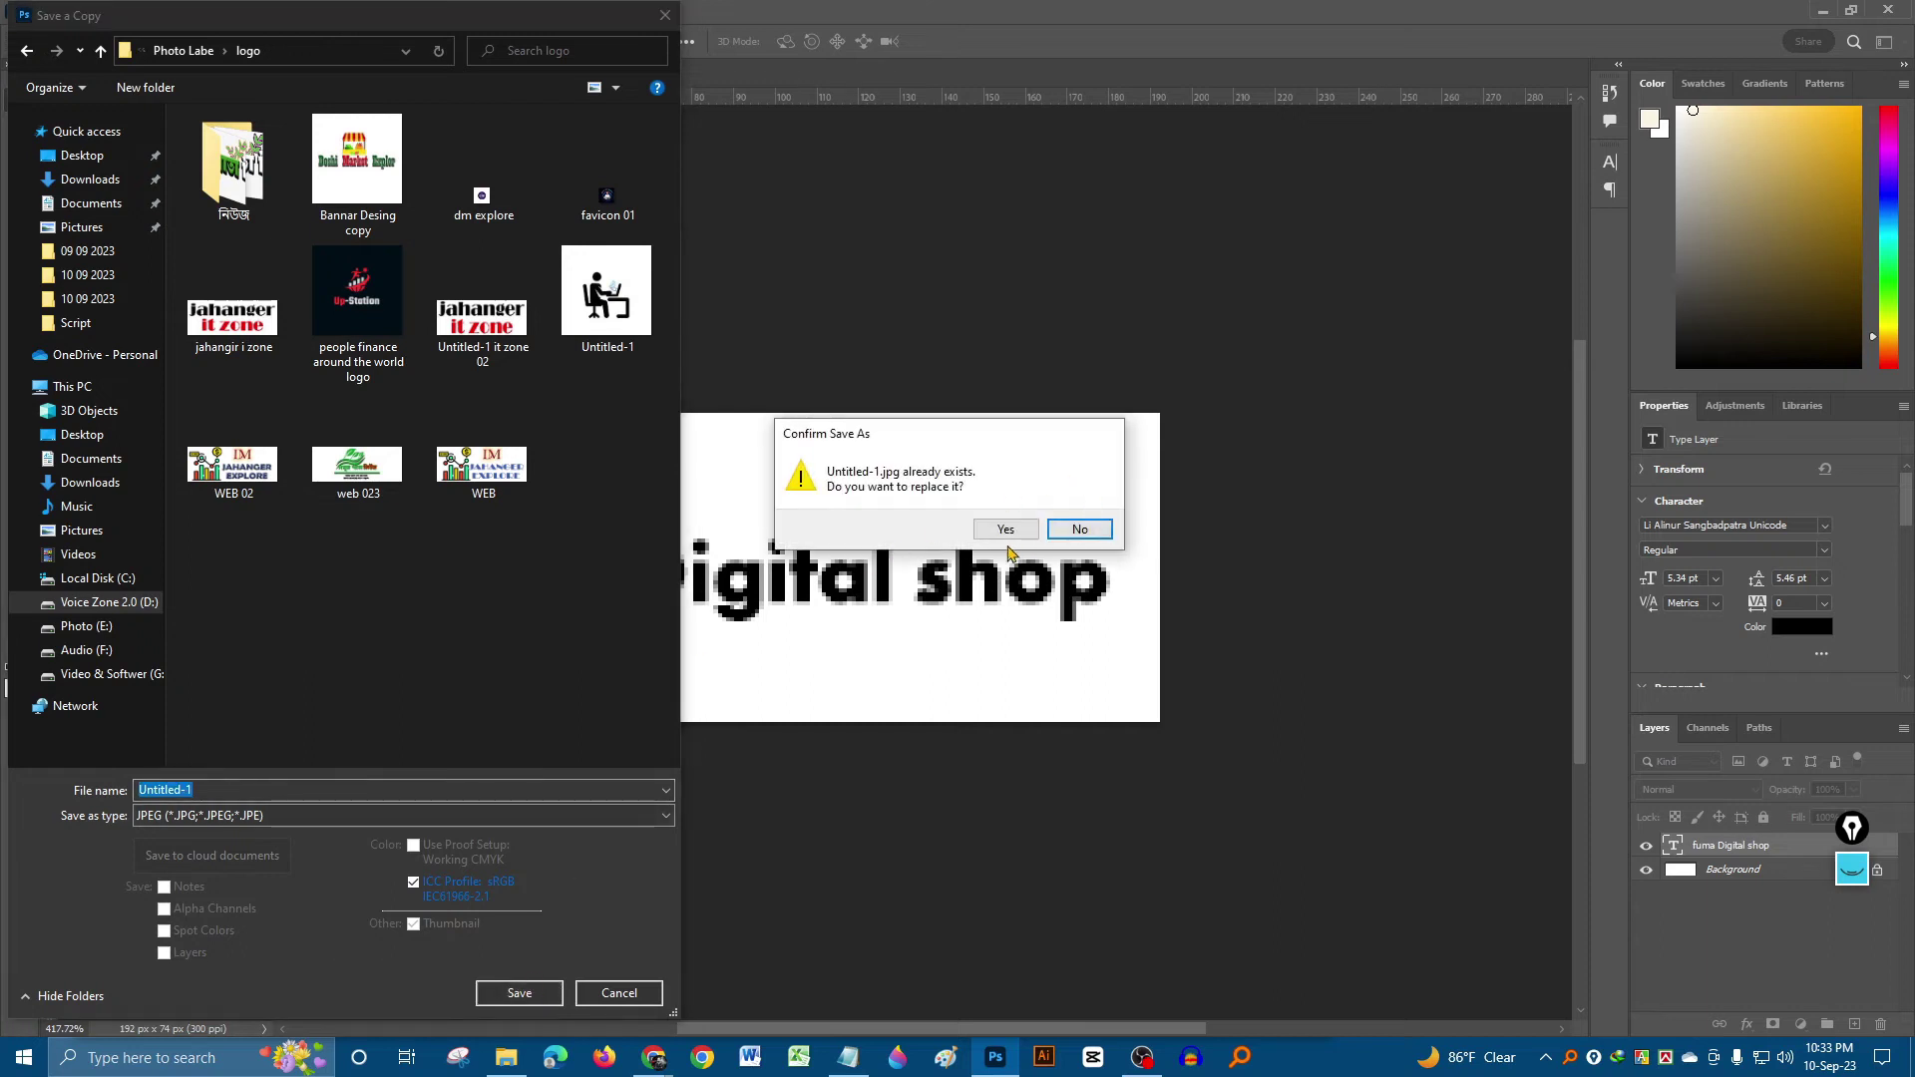
pyautogui.click(1071, 535)
# - Name the copy "fuma 01" and save it as a progressive JPEG with quality 10
pyautogui.click(295, 795)
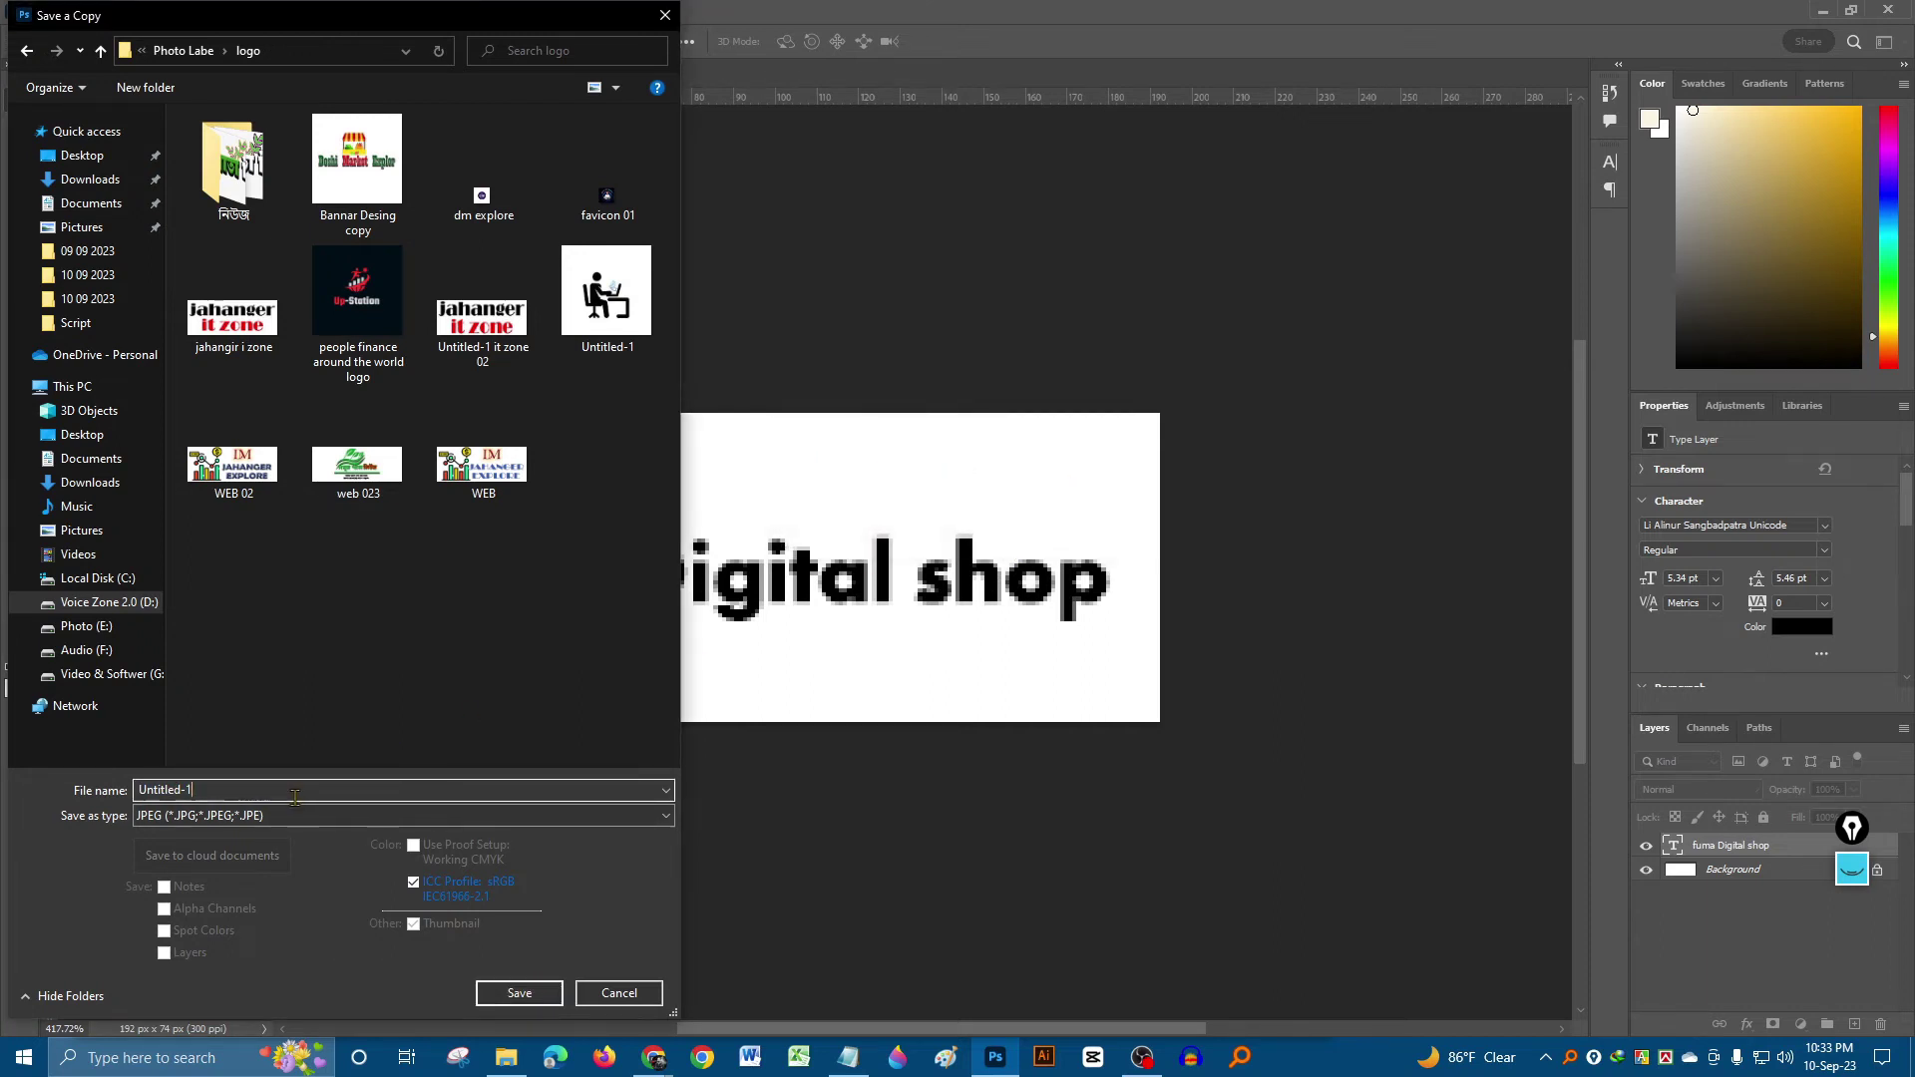
pyautogui.press('BackSpace')
pyautogui.press('BackSpace')
pyautogui.press('BackSpace')
pyautogui.write('fuma 01')
pyautogui.click(519, 992)
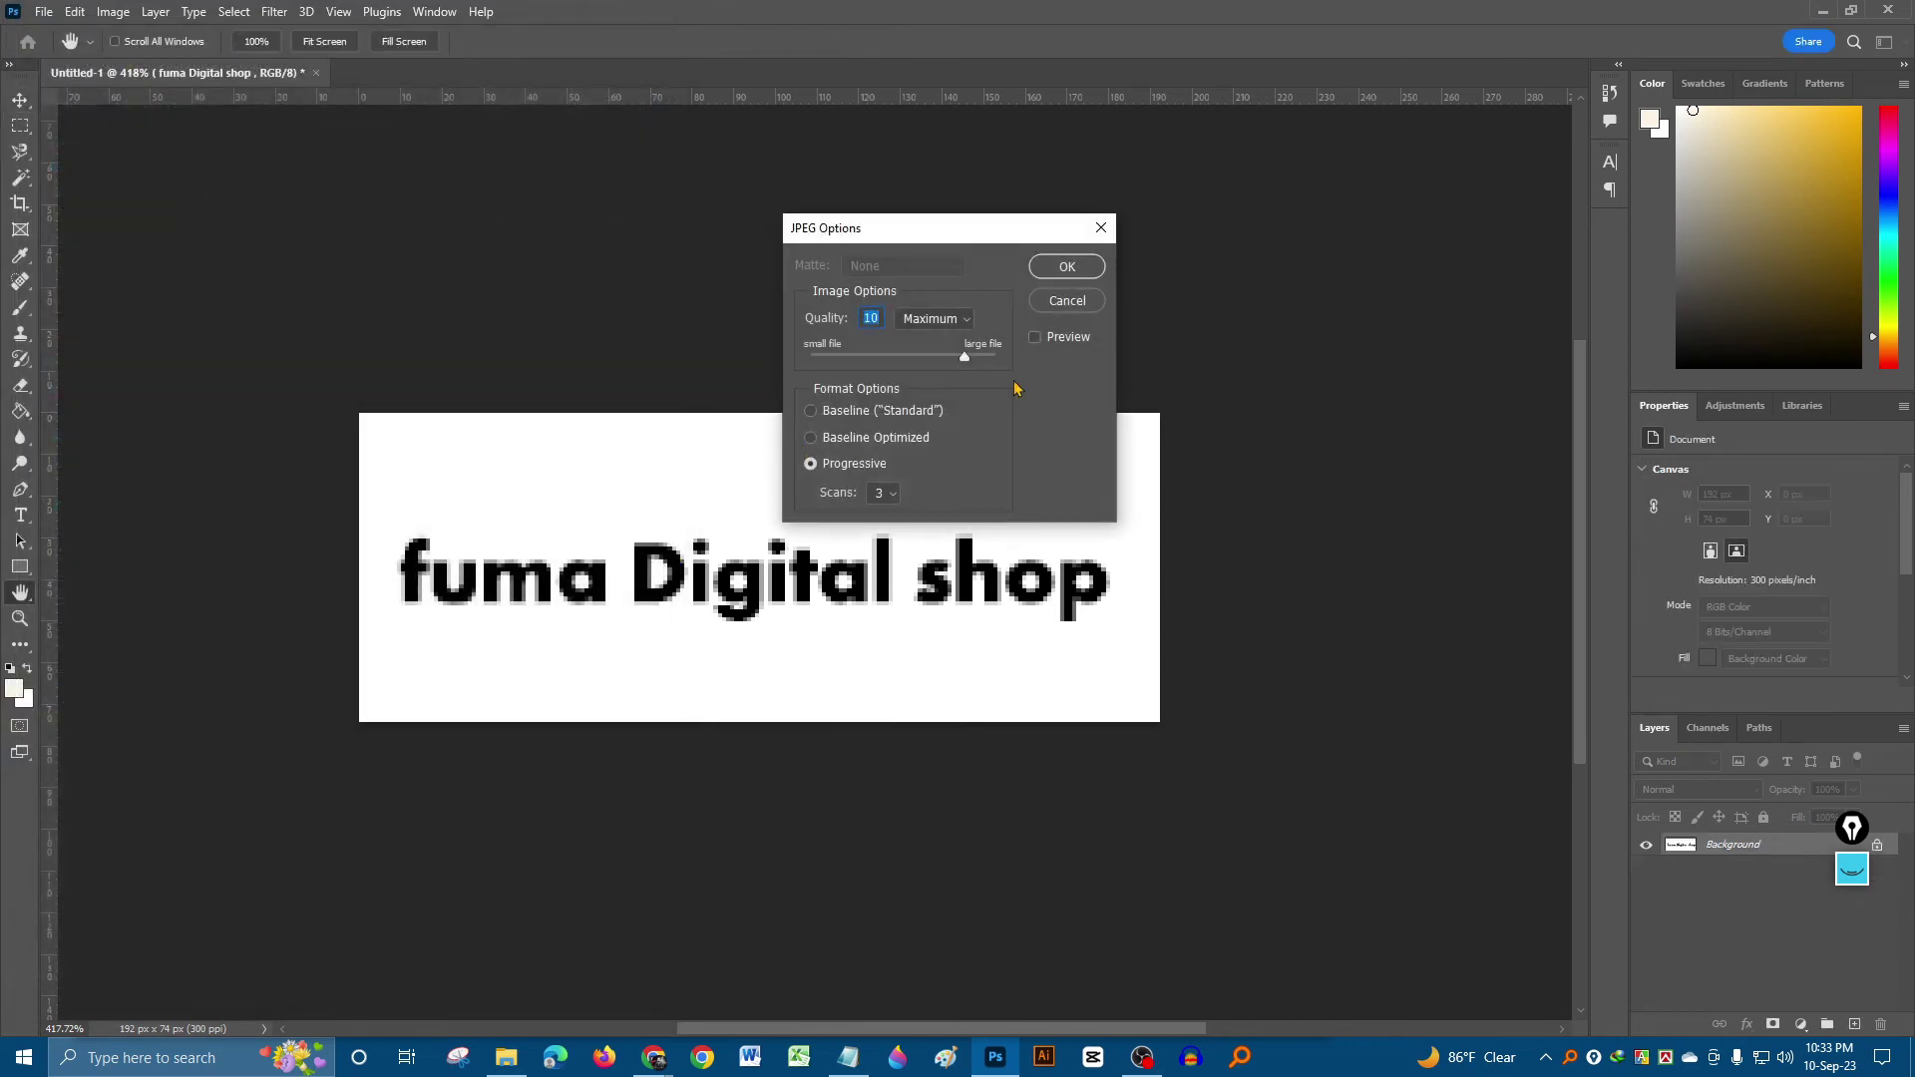
pyautogui.press('Return')
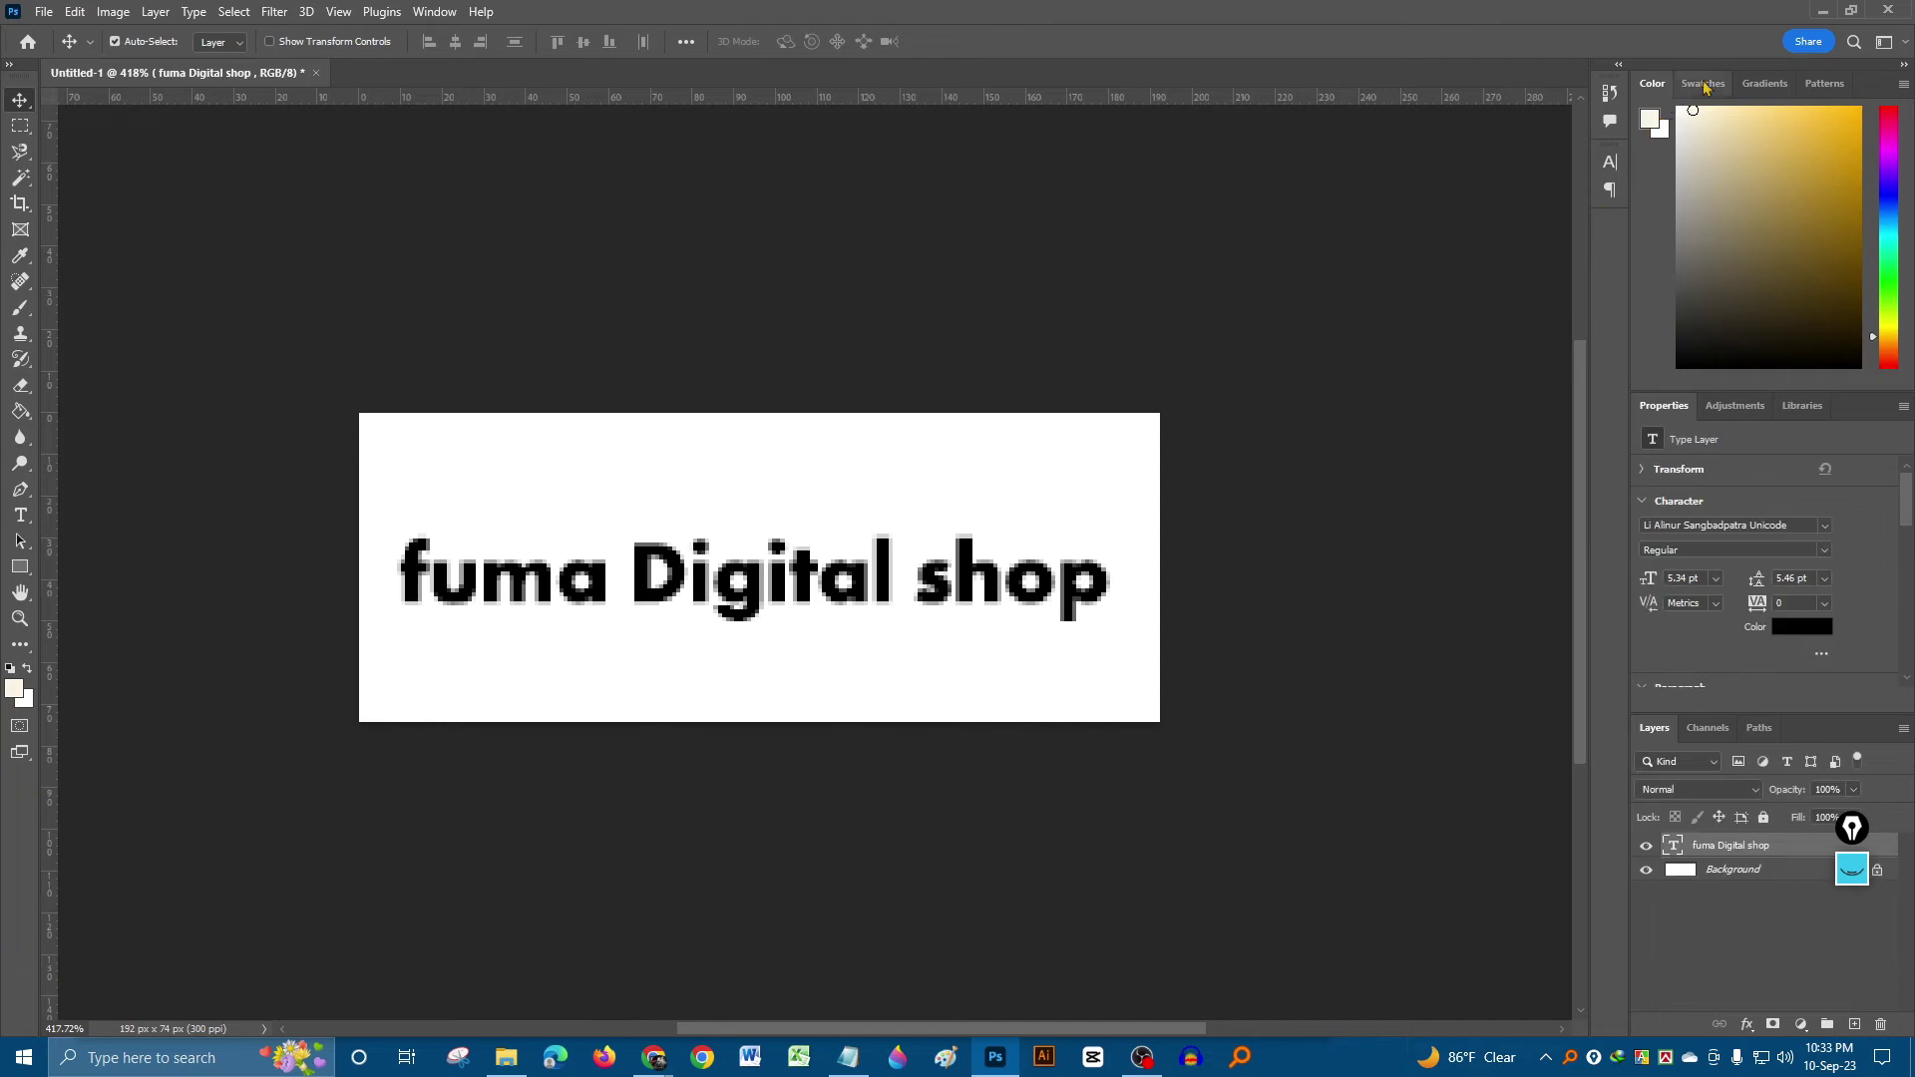
# - Quit Photoshop without saving the Untitled-1 document and dismiss the Creative Cloud error dialog
pyautogui.click(1888, 10)
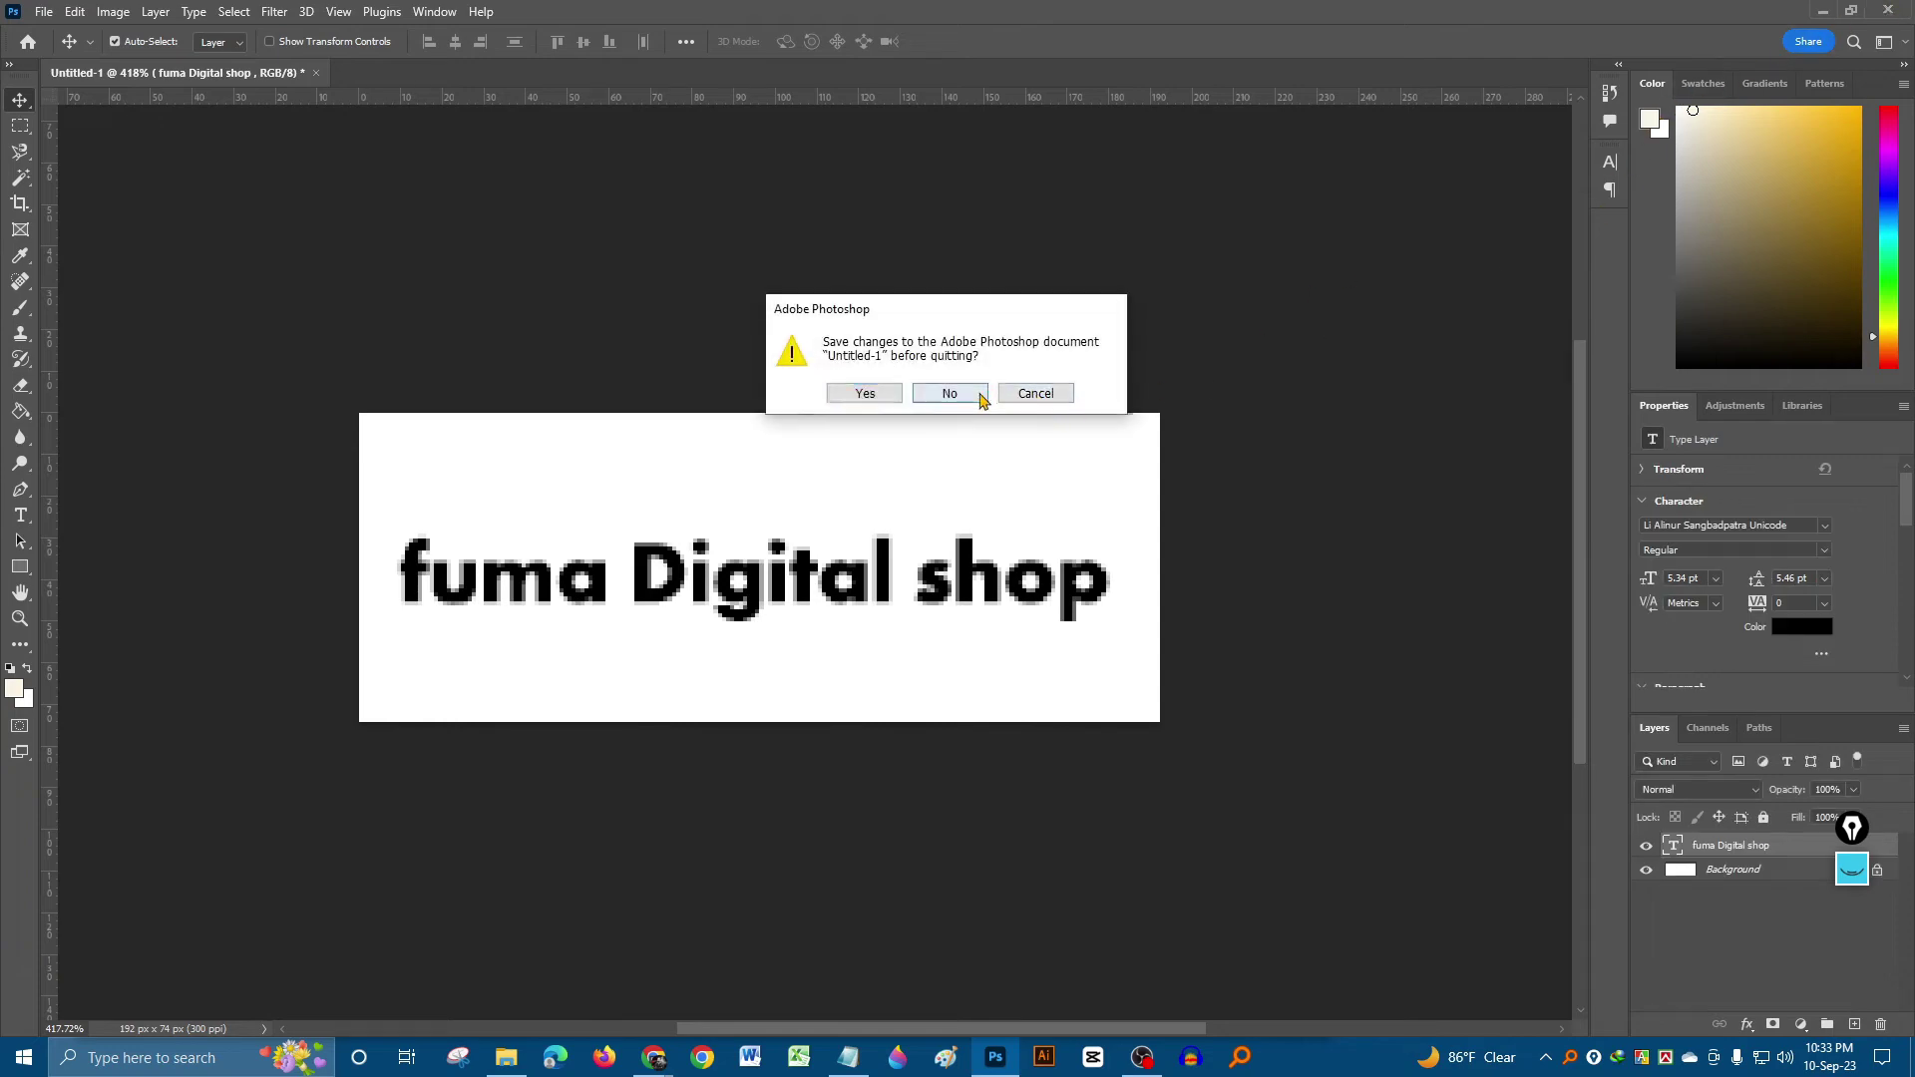
pyautogui.click(977, 394)
pyautogui.click(1062, 569)
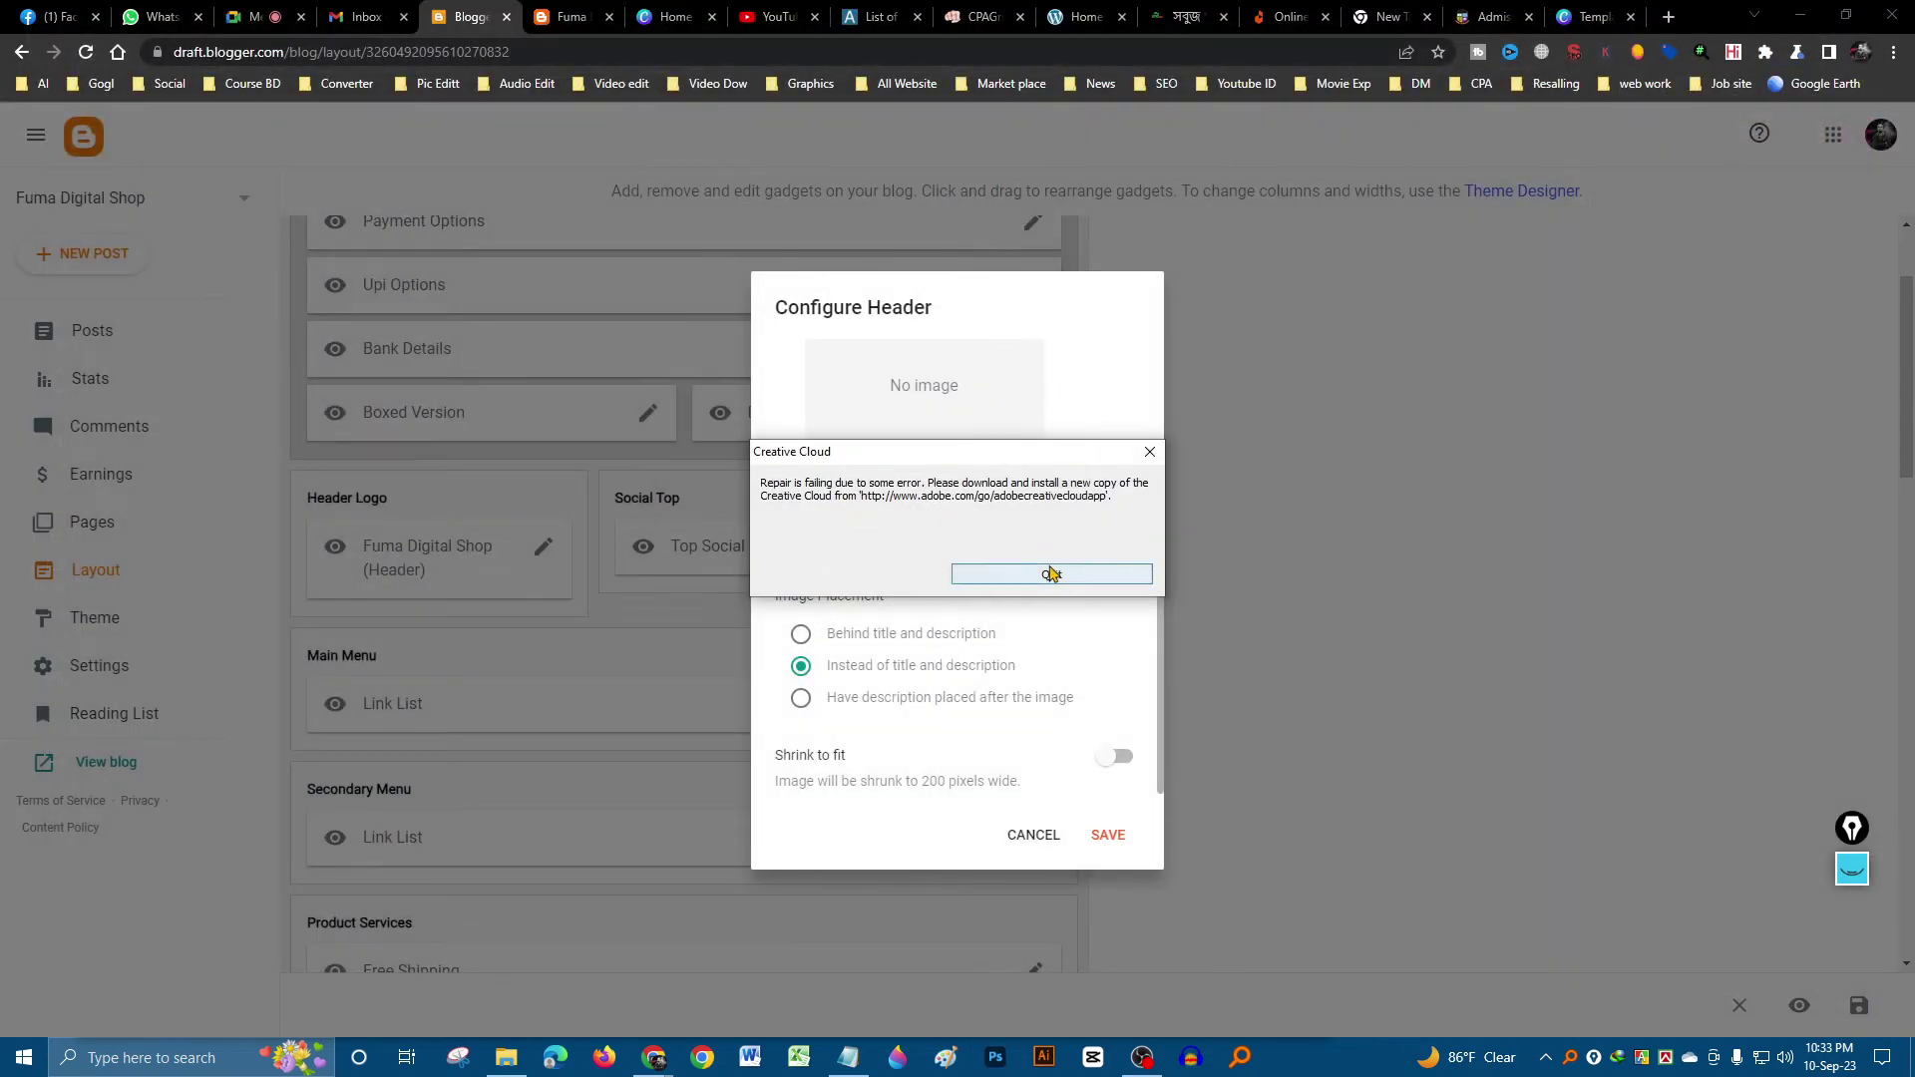
pyautogui.click(1149, 450)
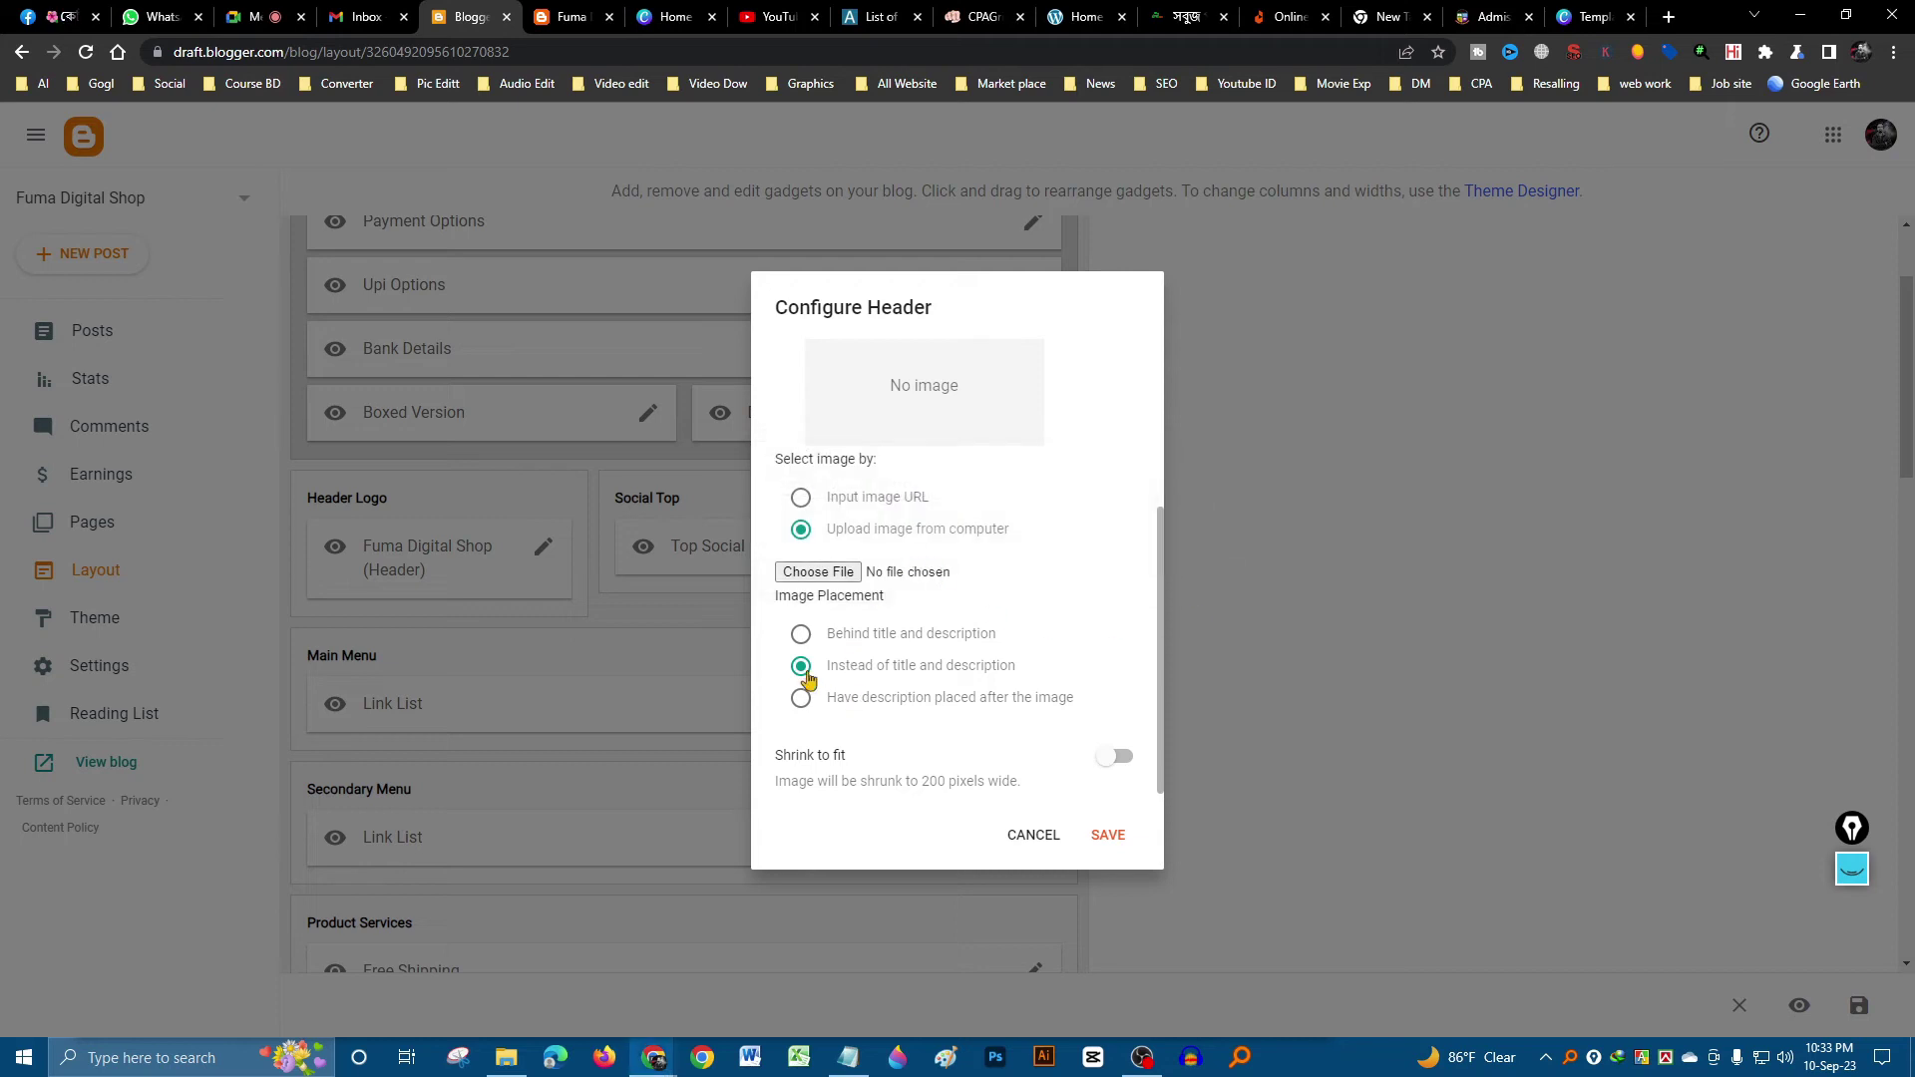
# - Browse for the header image file in the Photo Labe > logo folder on the D: drive
pyautogui.click(816, 570)
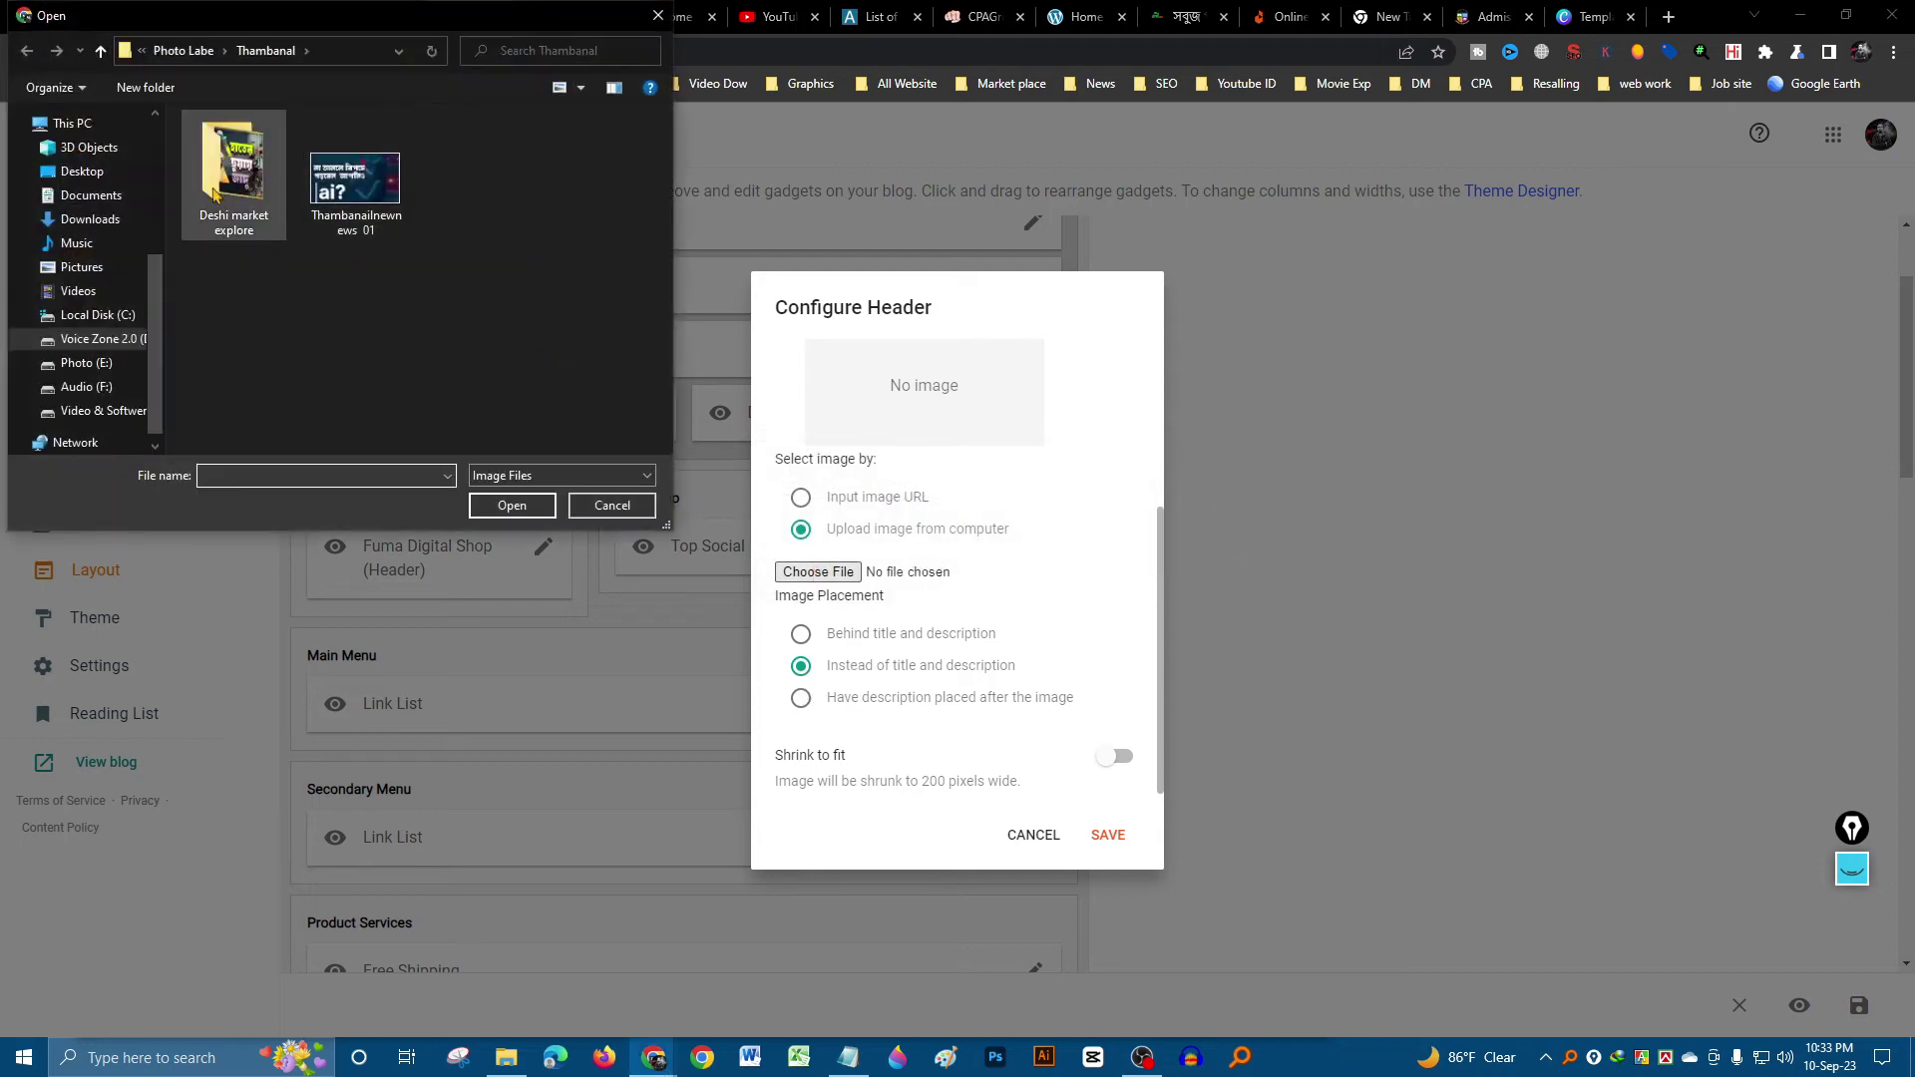
pyautogui.click(98, 339)
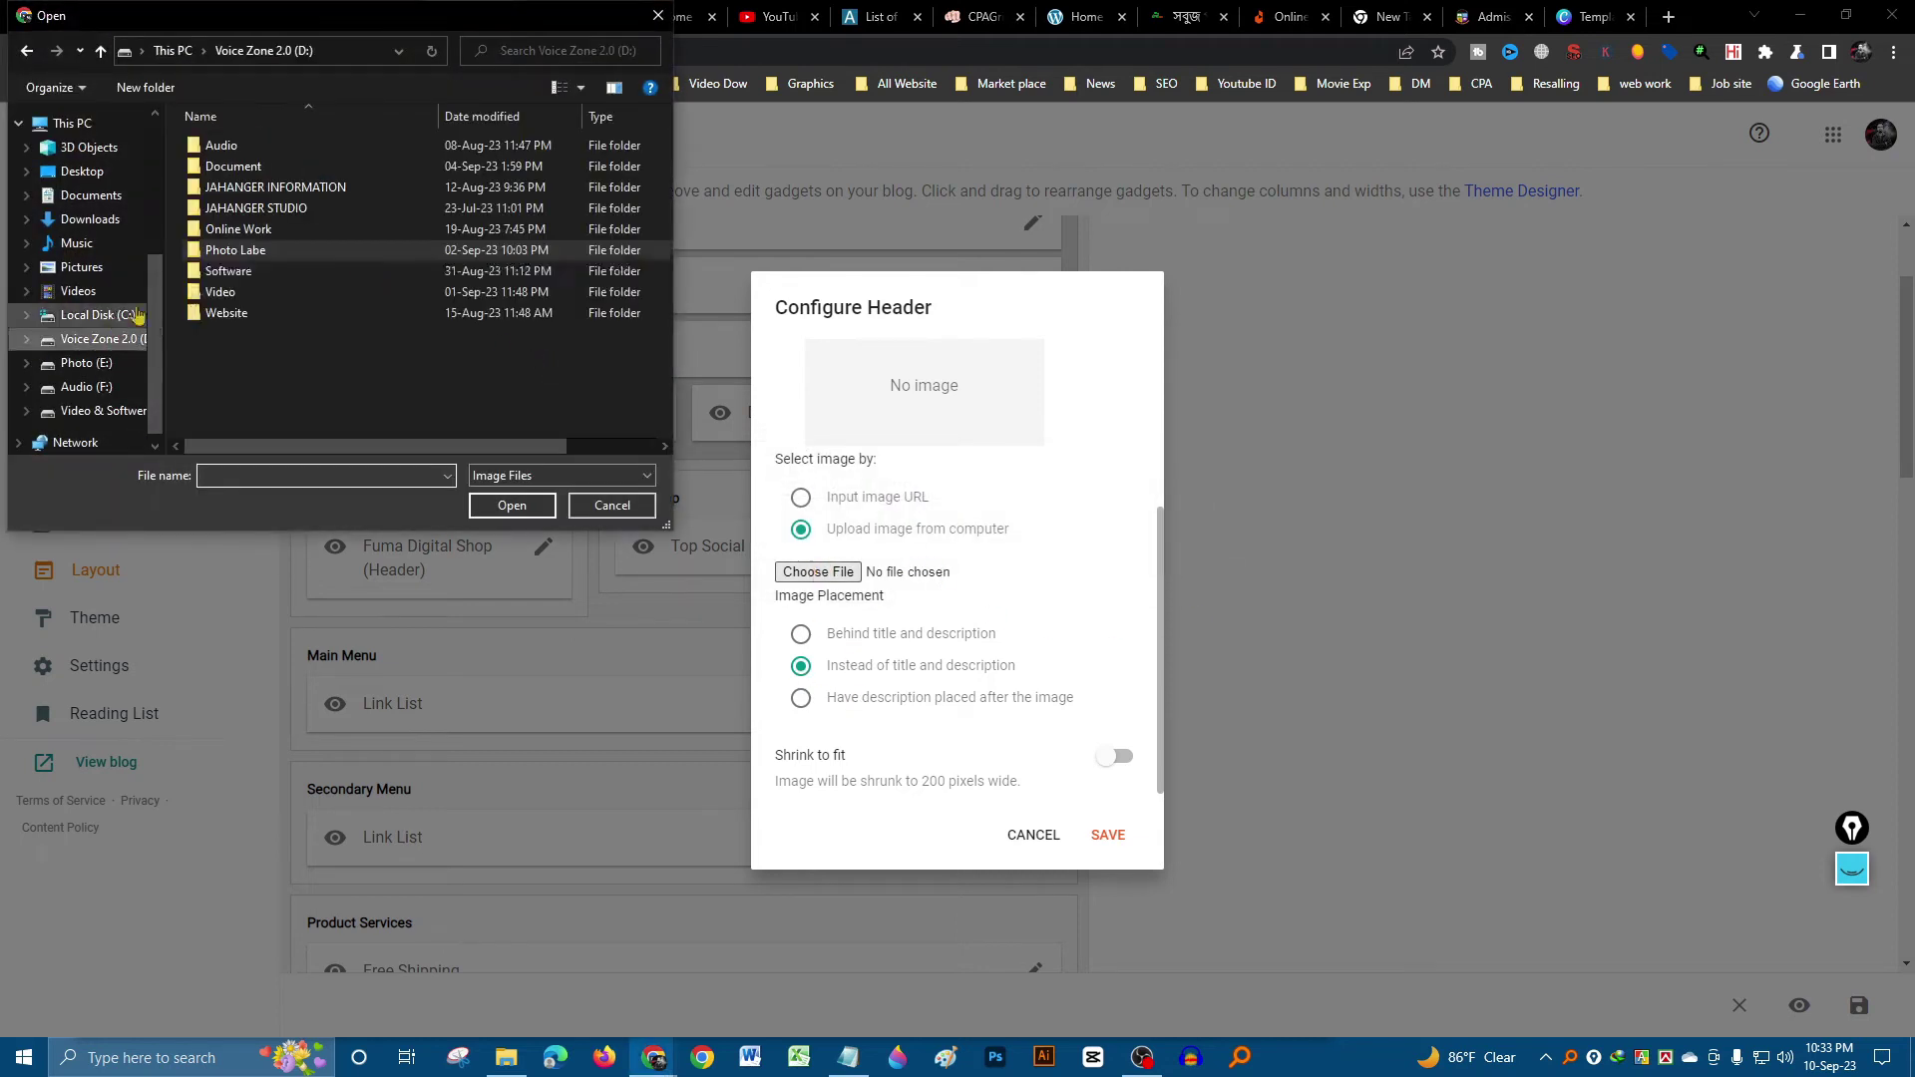
pyautogui.doubleClick(235, 251)
pyautogui.doubleClick(244, 263)
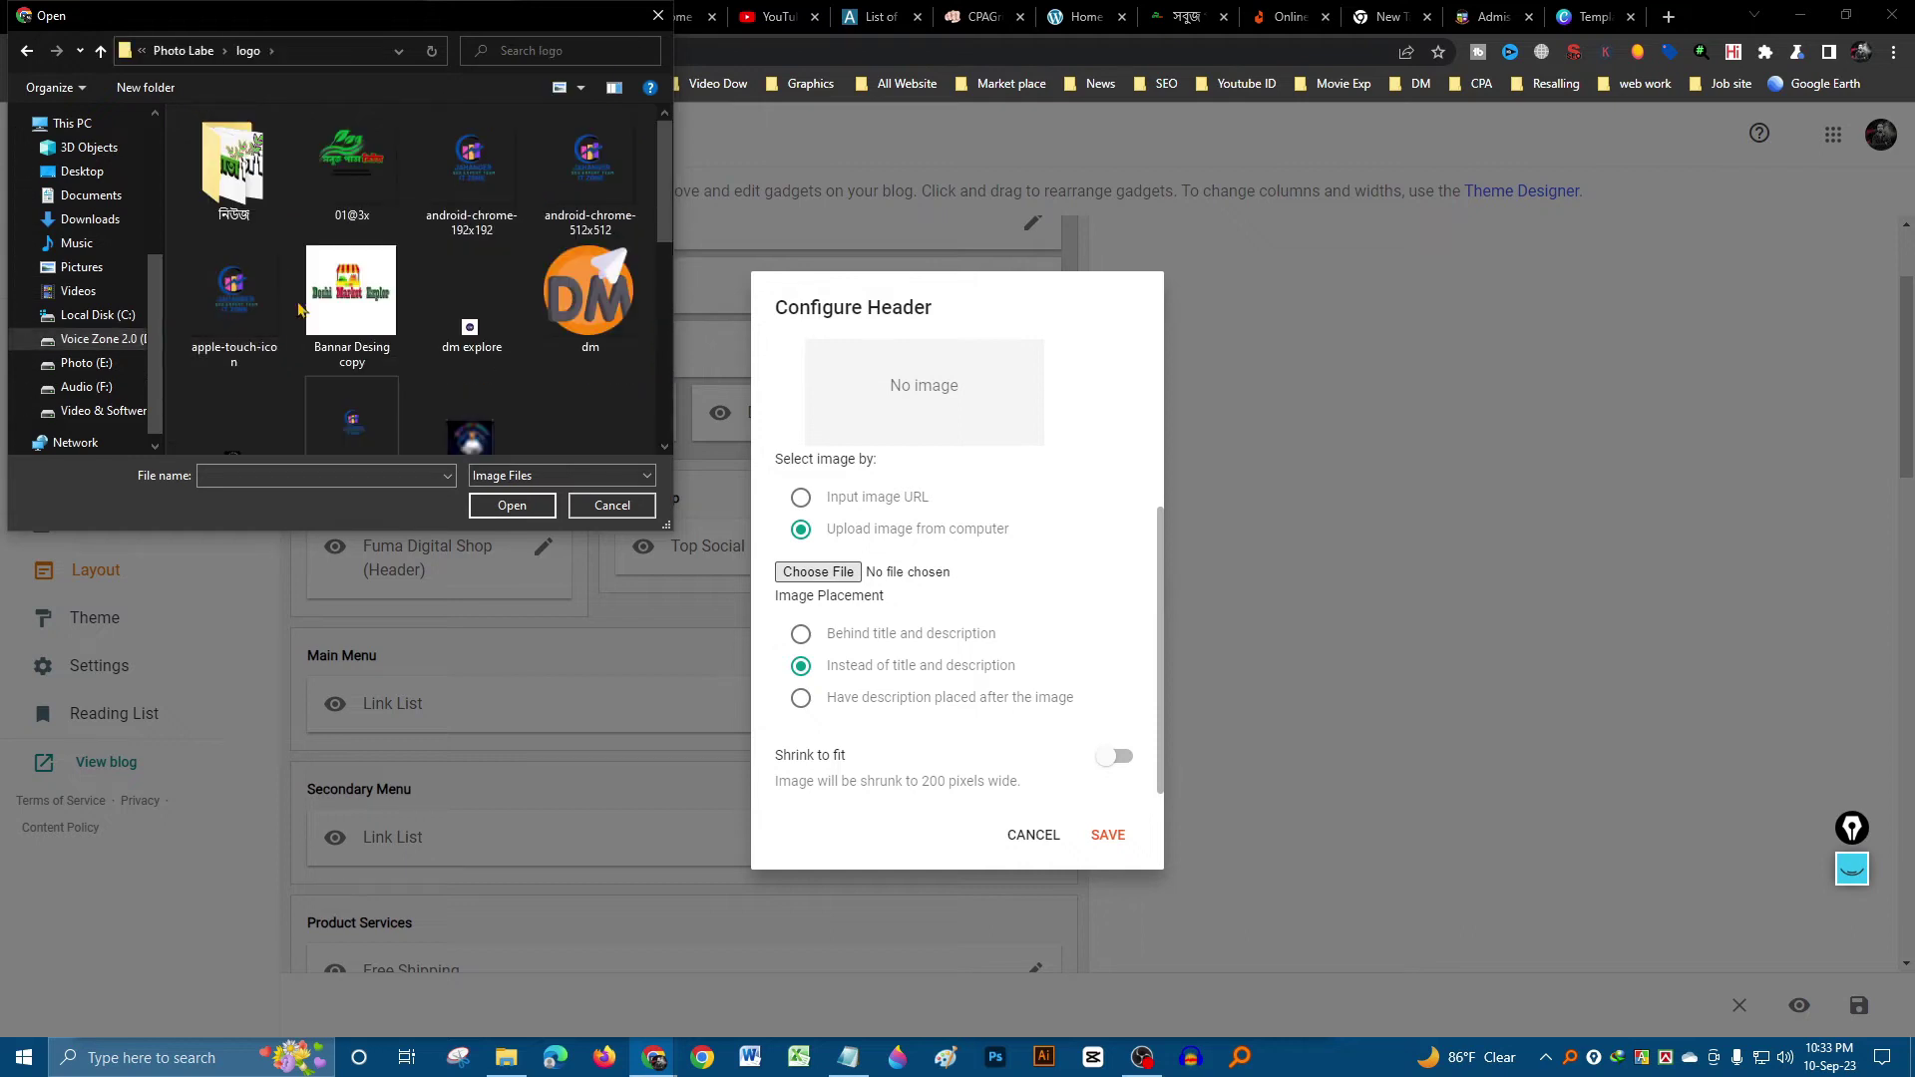
# - Choose "fuma 01" as the header image and save the header configuration
pyautogui.scroll(-5, 419, 394)
pyautogui.click(257, 411)
pyautogui.click(544, 262)
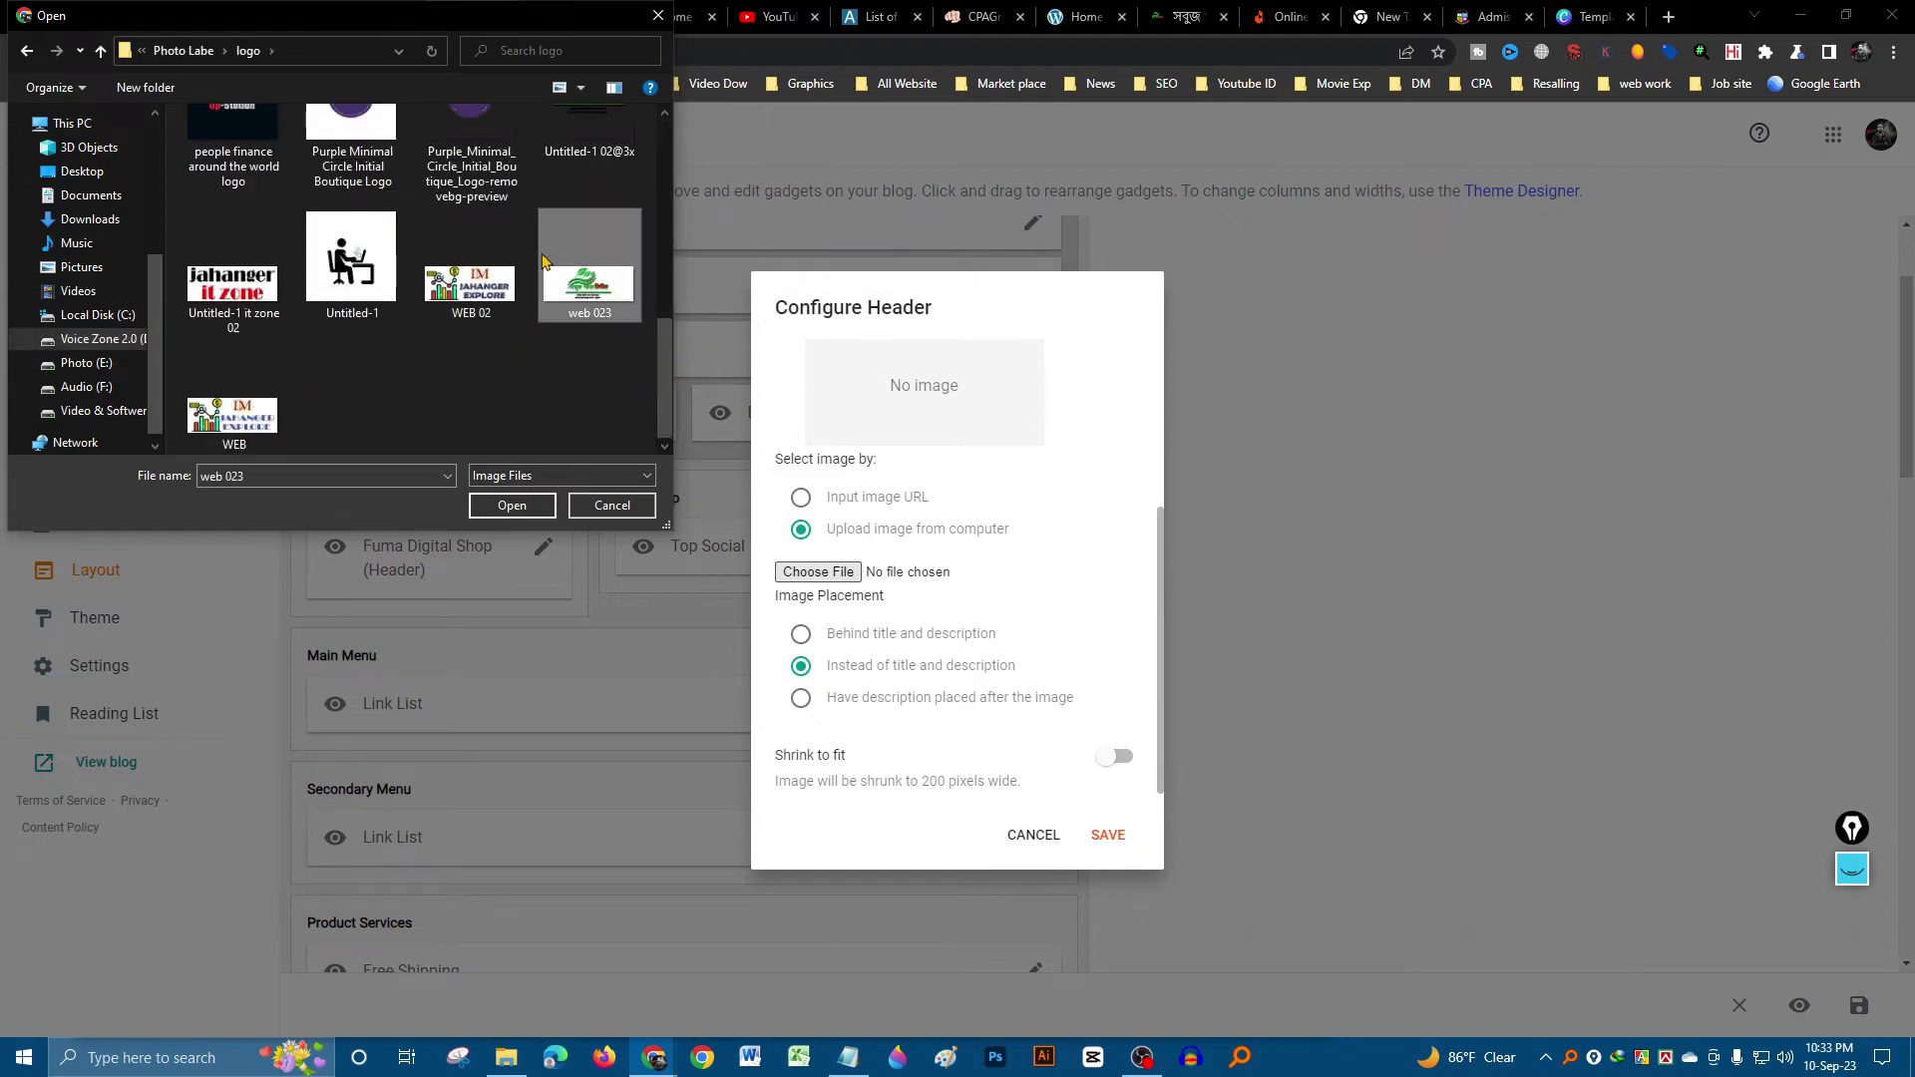
pyautogui.click(379, 279)
pyautogui.scroll(1, 547, 281)
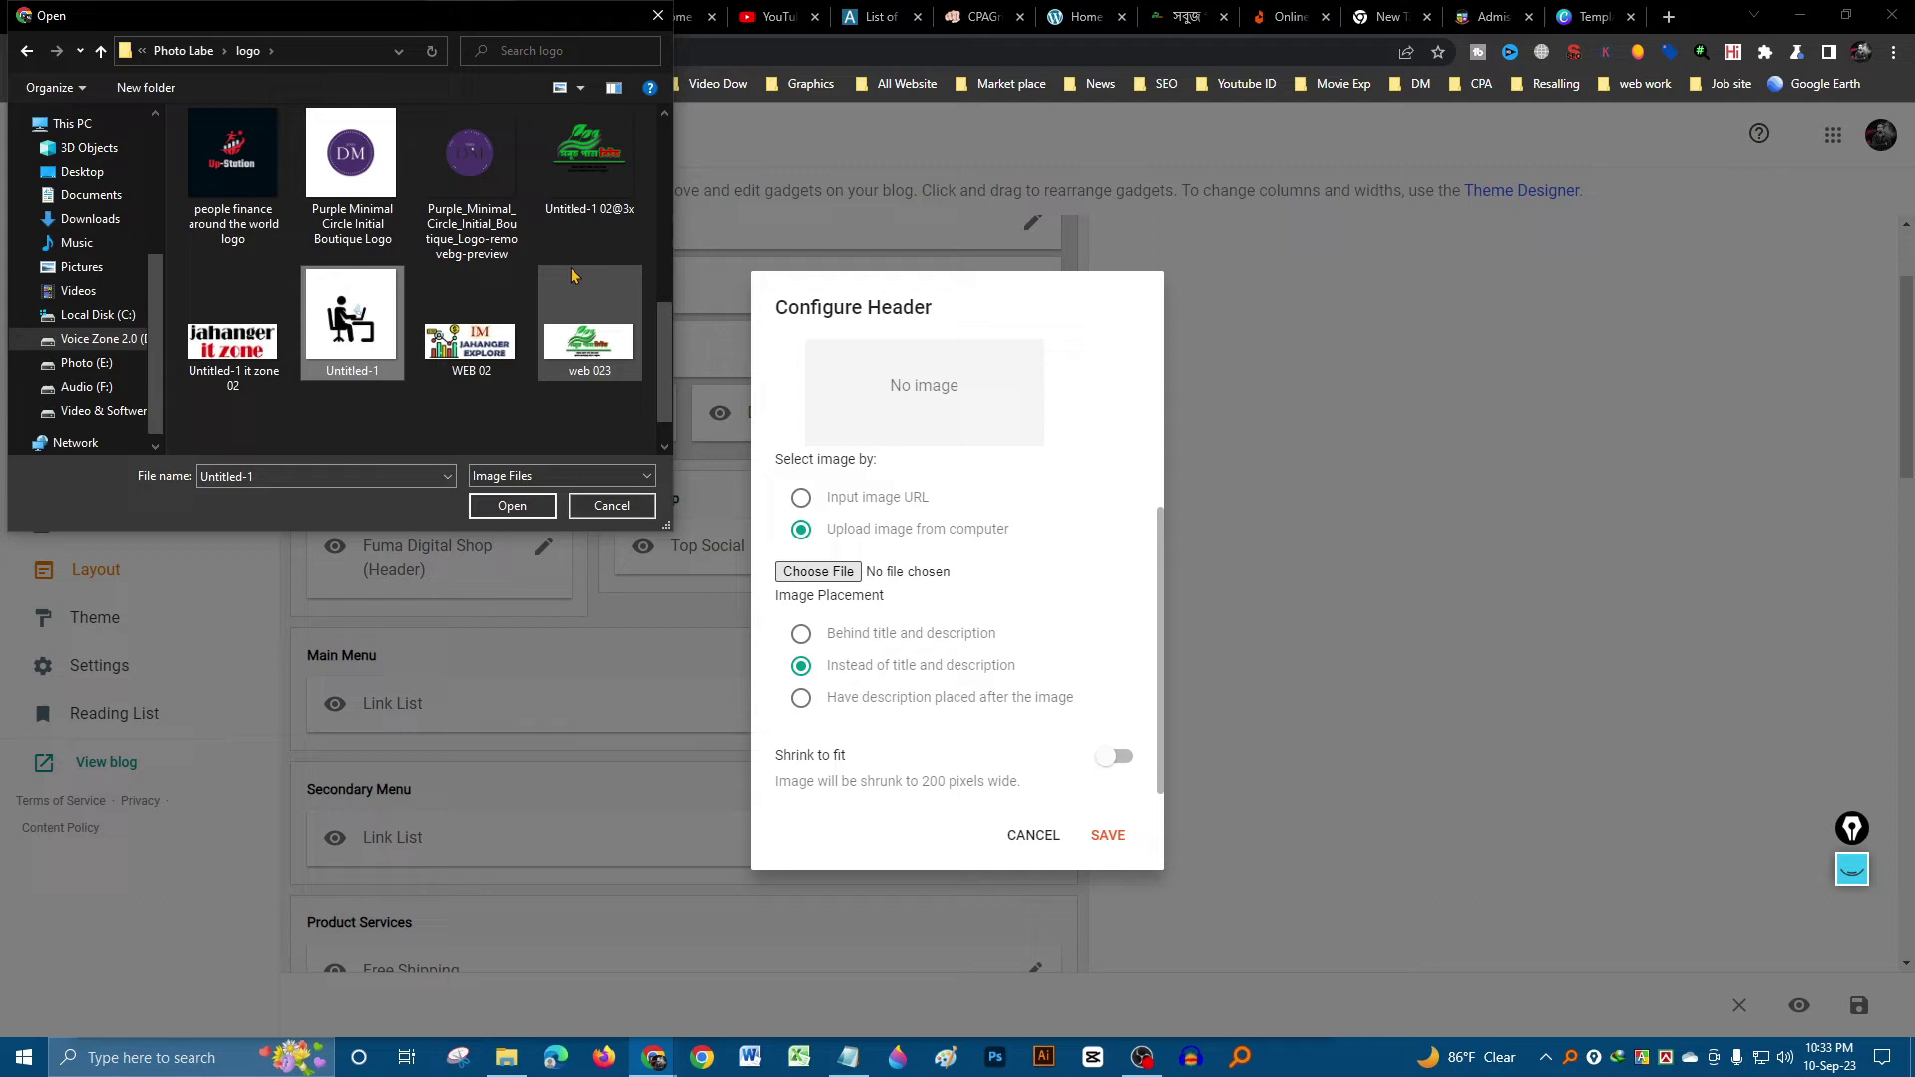
pyautogui.click(590, 155)
pyautogui.scroll(3, 369, 377)
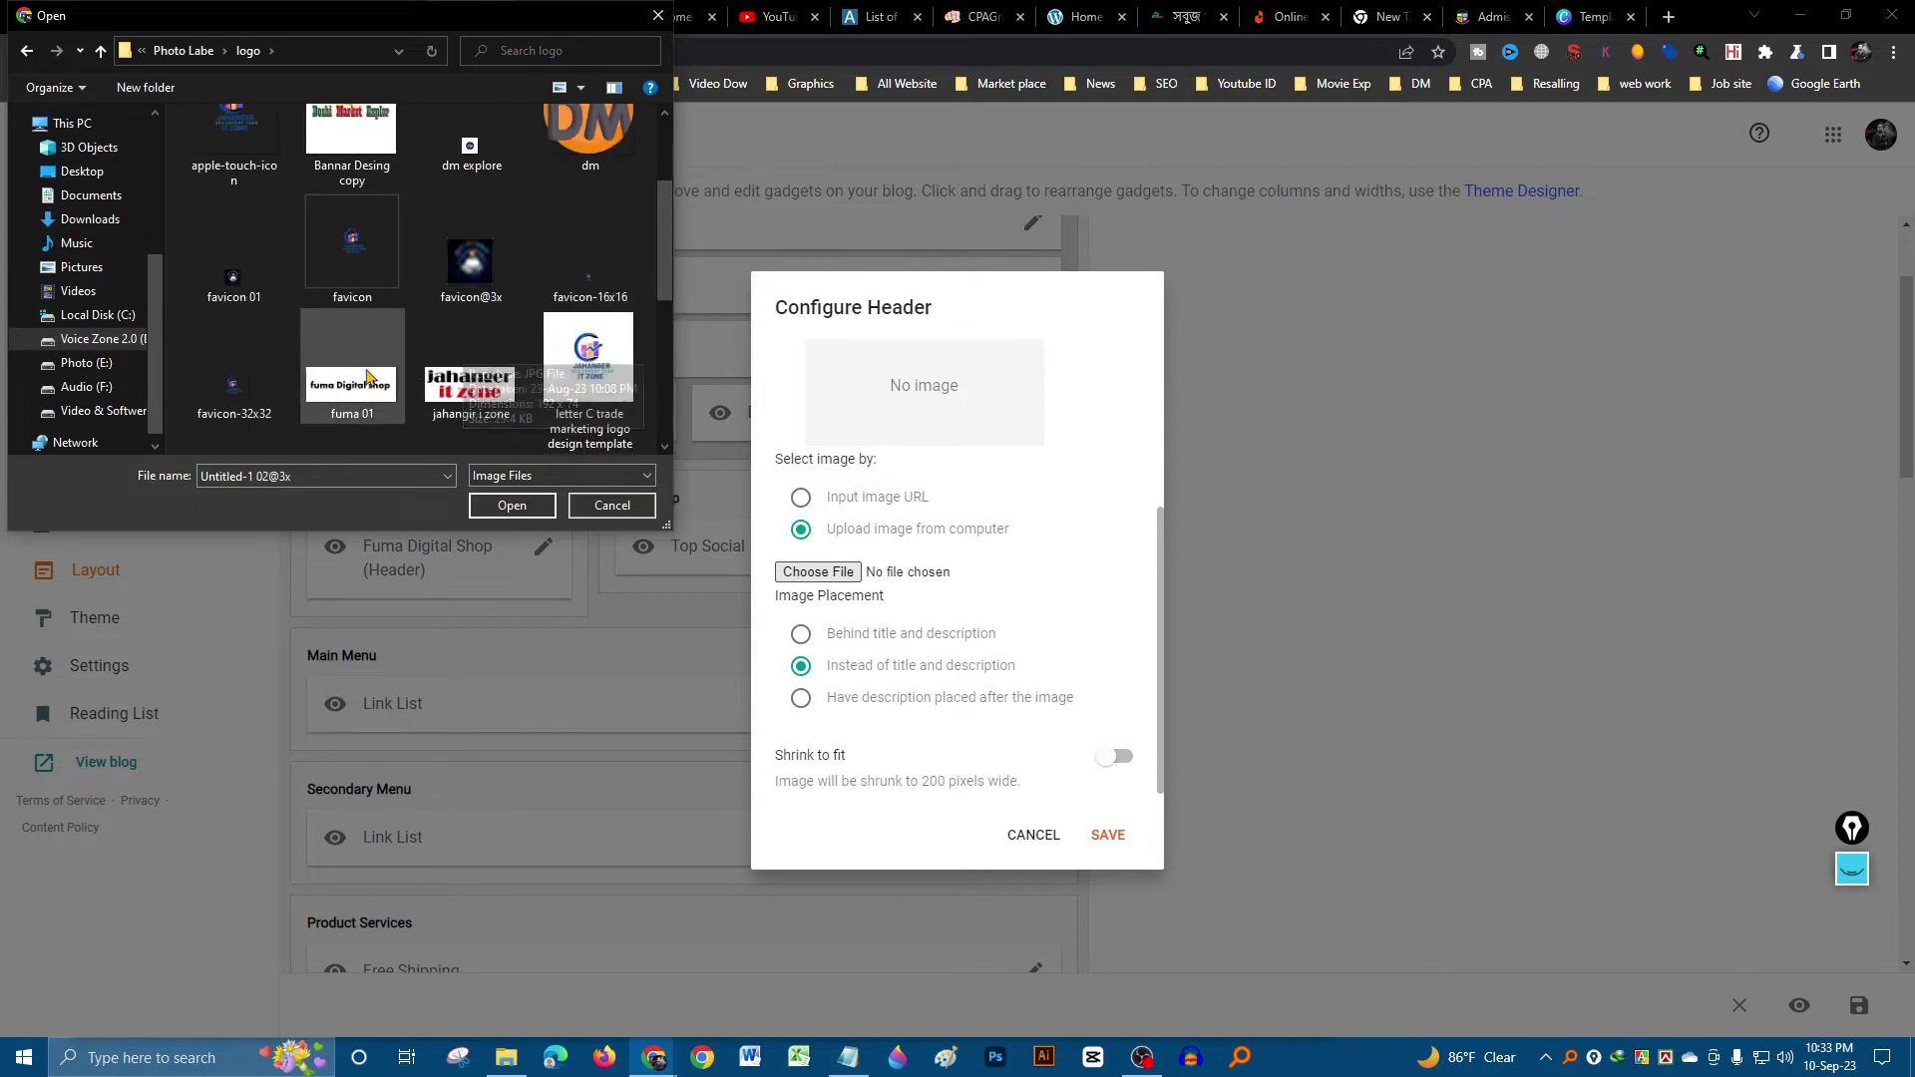
pyautogui.click(367, 378)
pyautogui.click(512, 506)
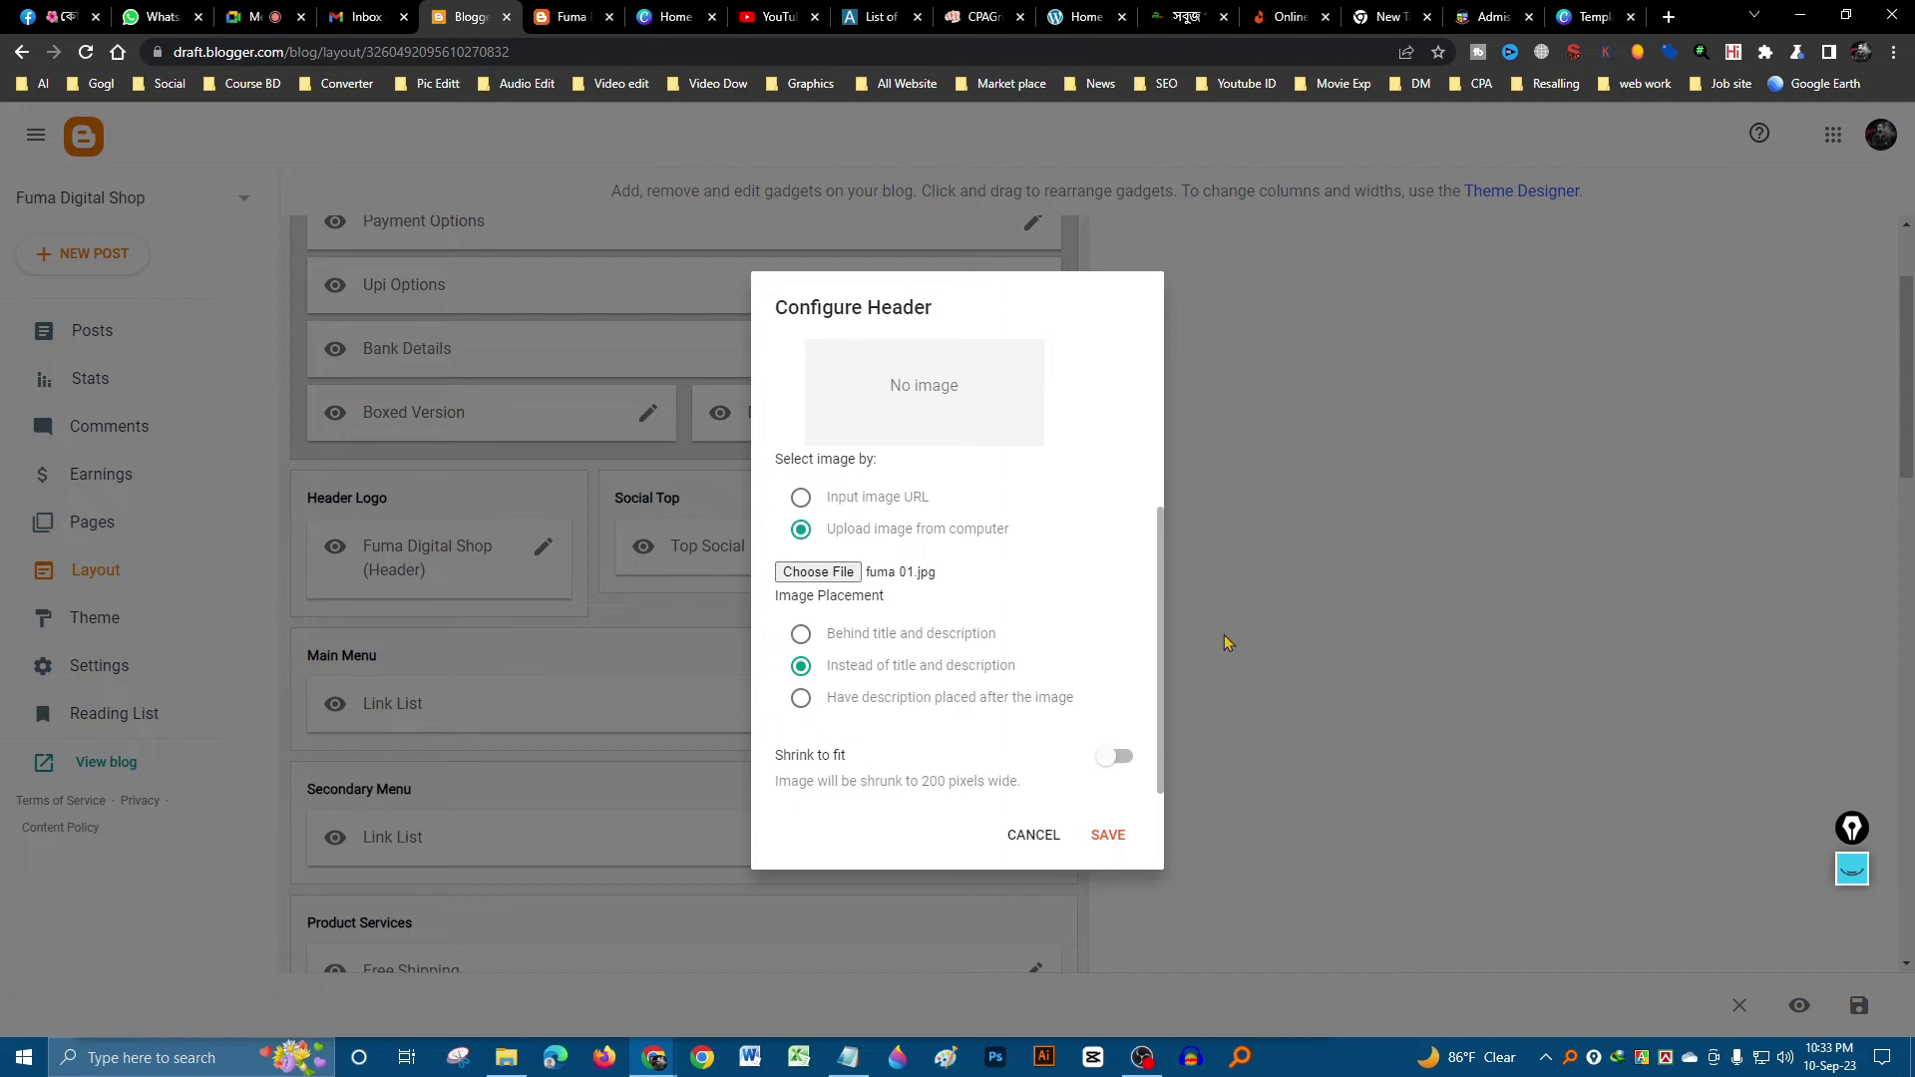
pyautogui.click(1118, 843)
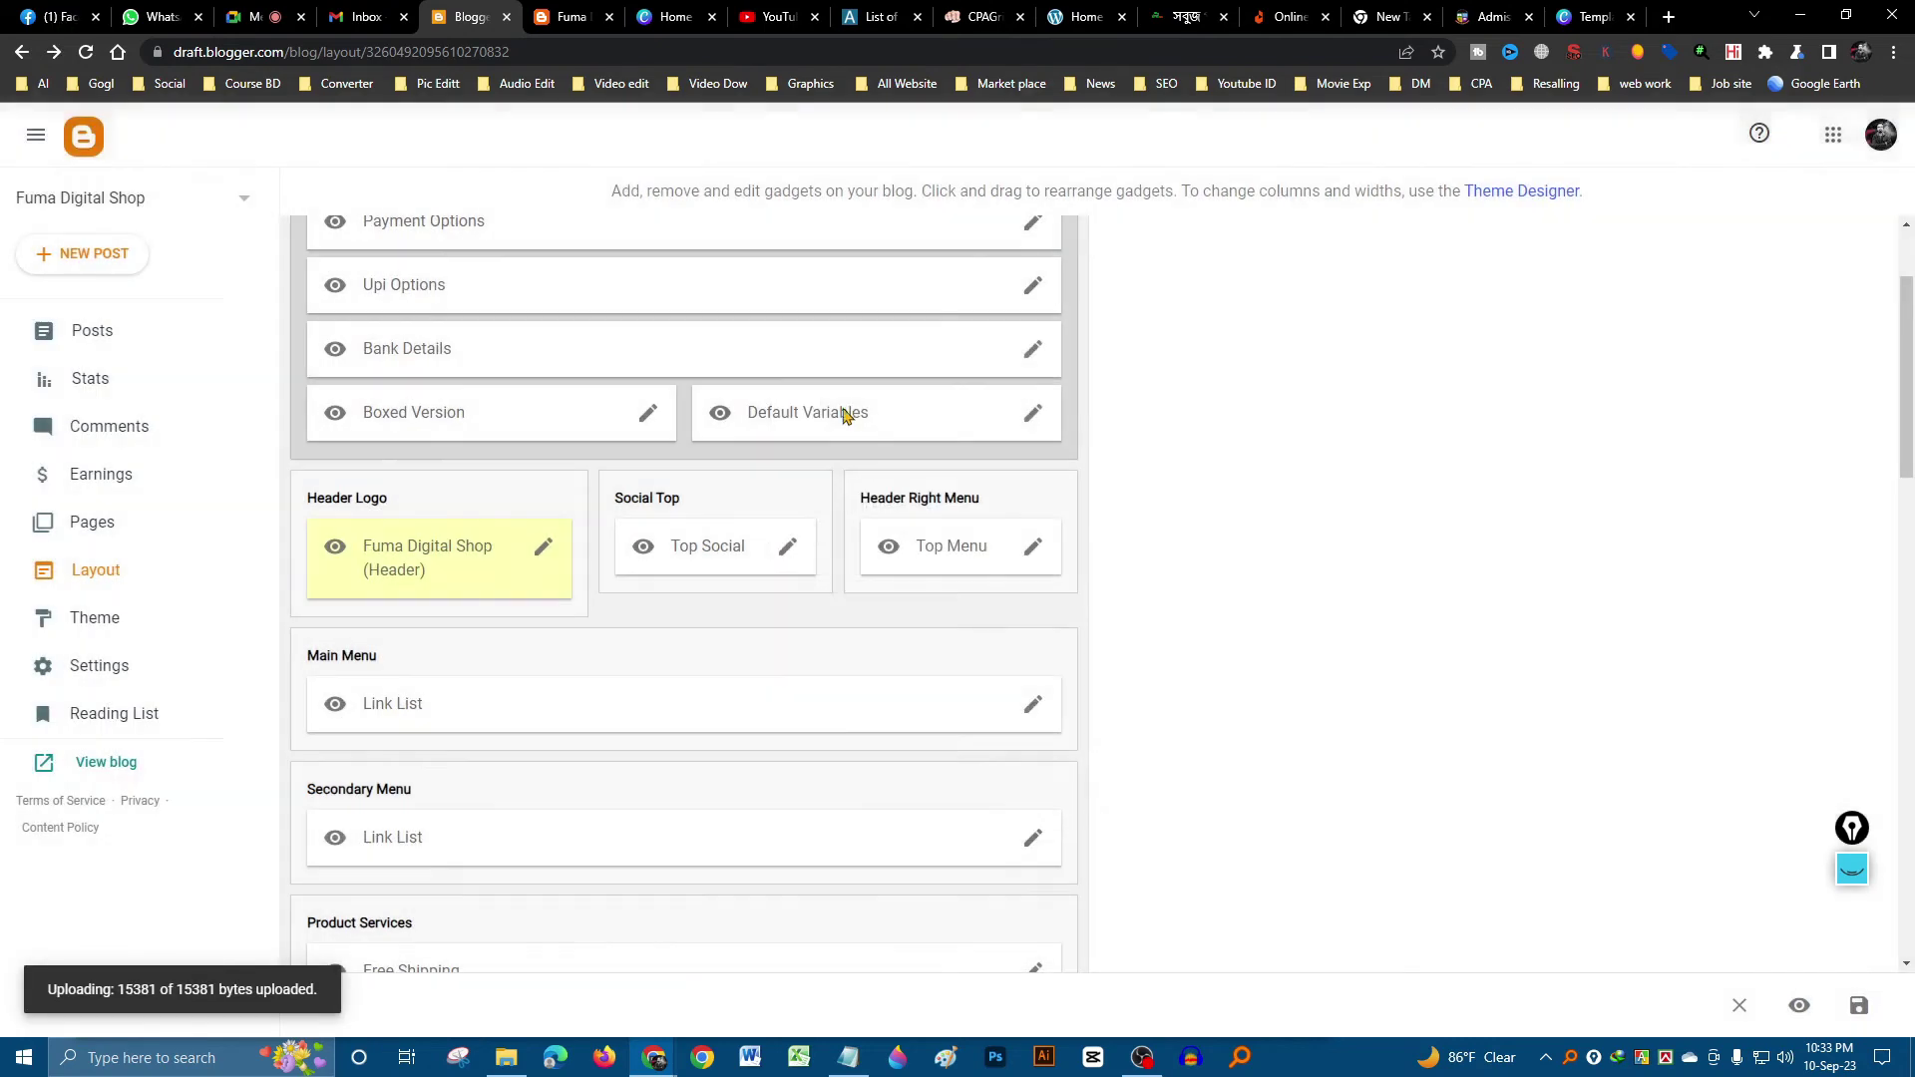
# - Look over the live shop page from the header down to the footer area and return to the Blogger layout
pyautogui.click(573, 16)
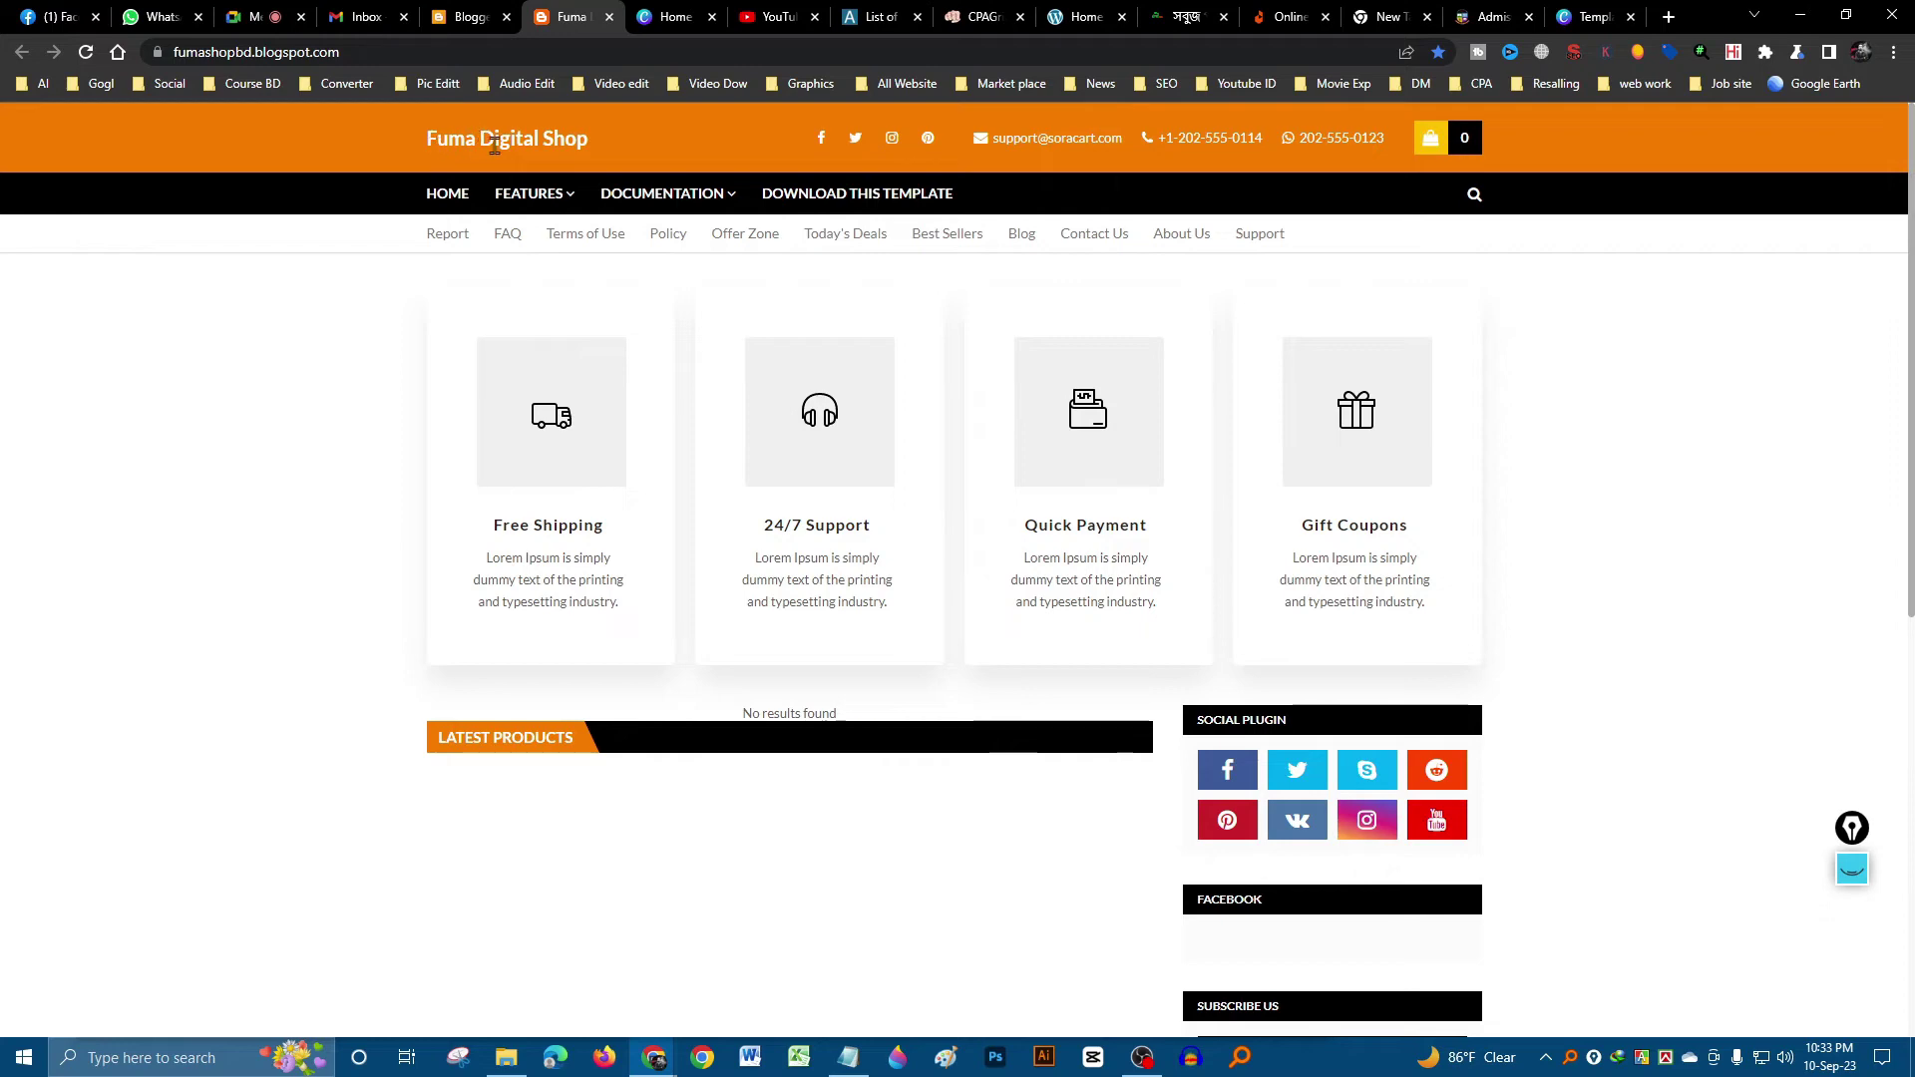
pyautogui.scroll(-6, 919, 346)
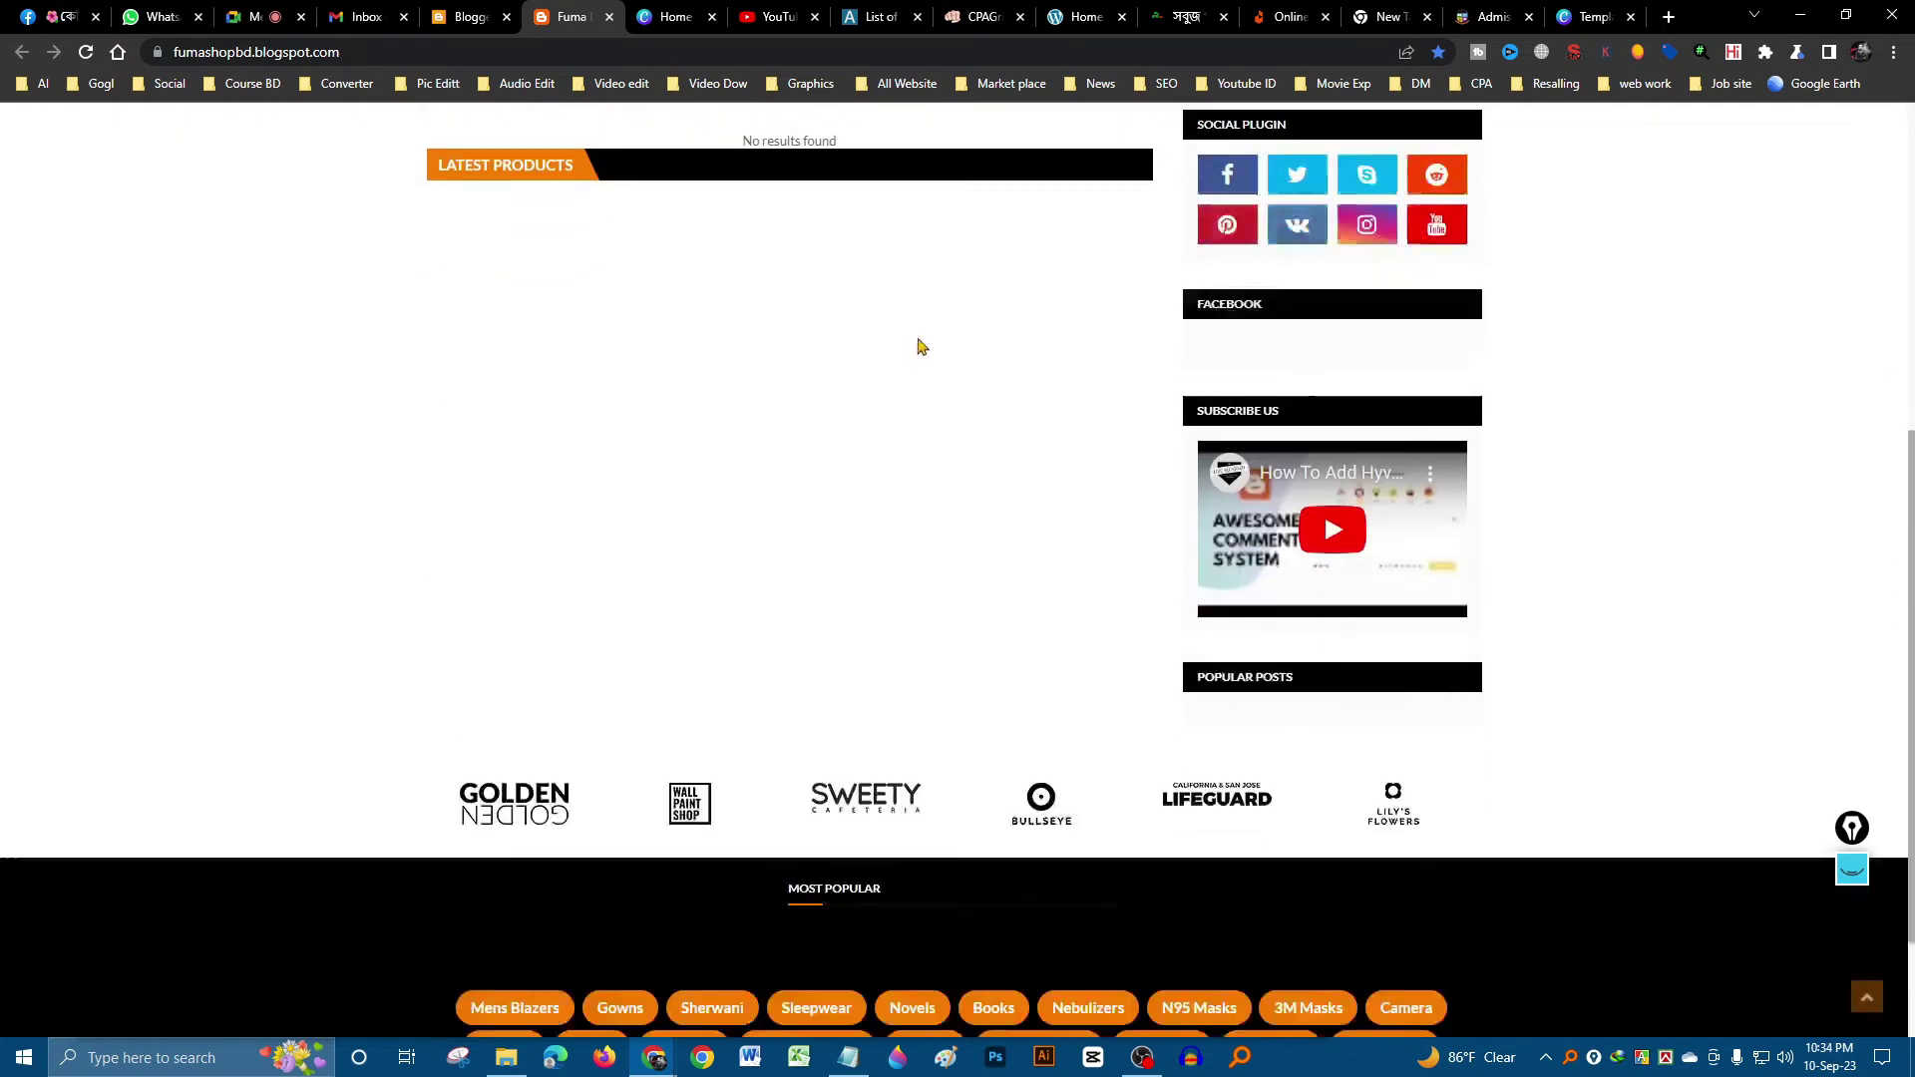
pyautogui.scroll(6, 928, 380)
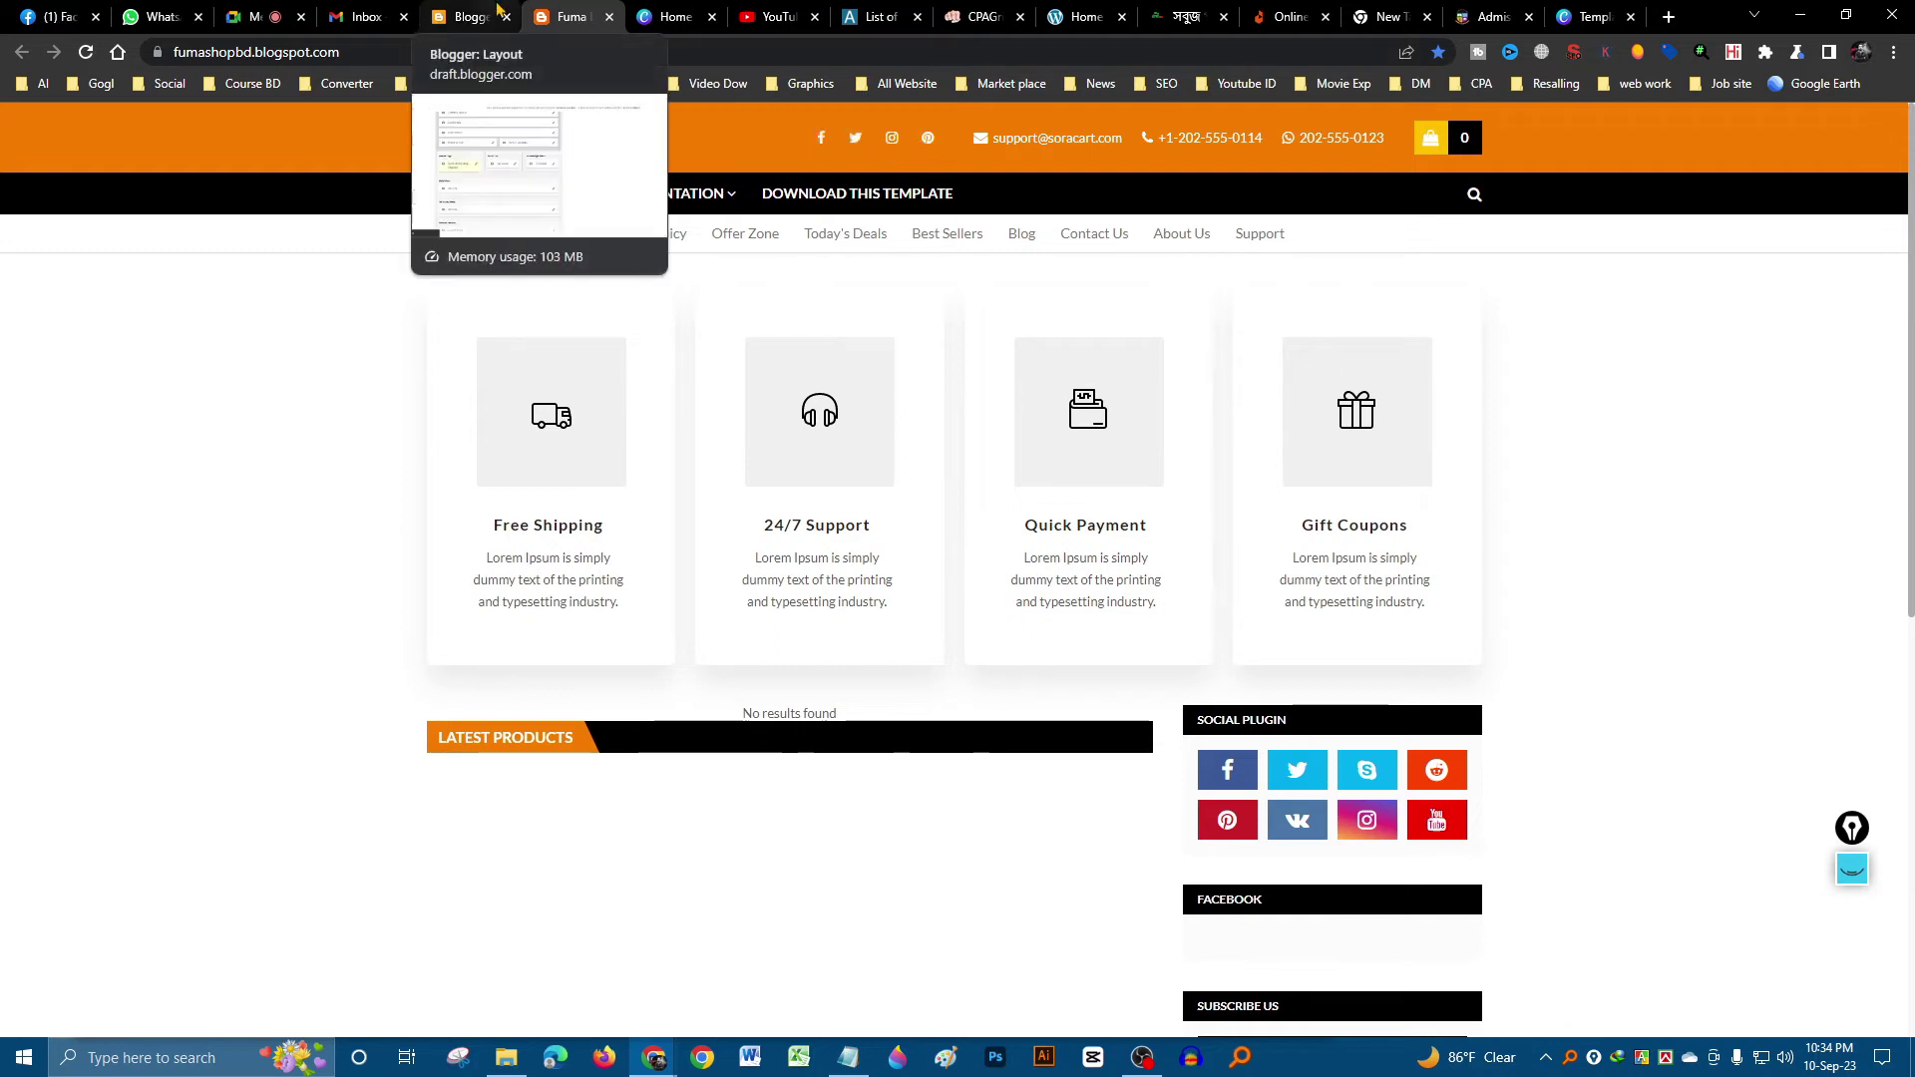
pyautogui.hotkey('ctrl', 'shift', 'Tab')
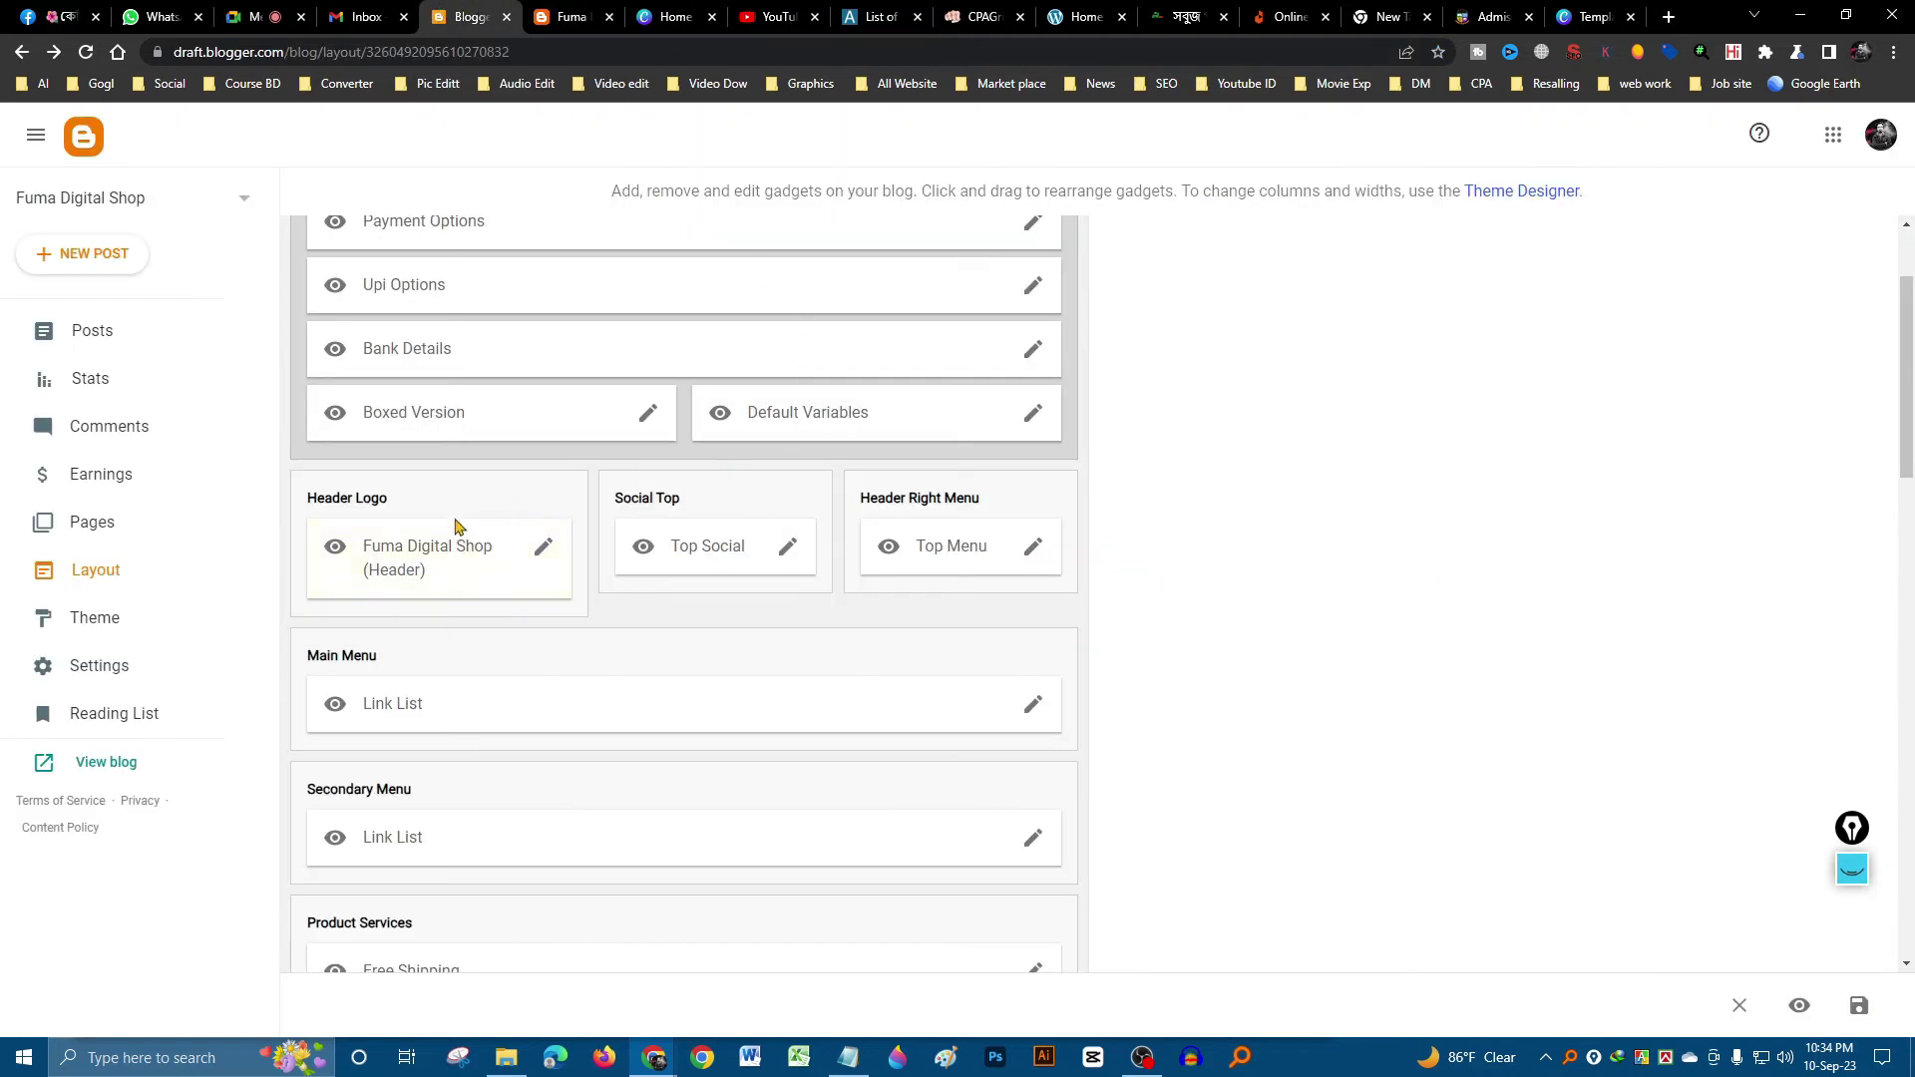
pyautogui.scroll(2, 704, 464)
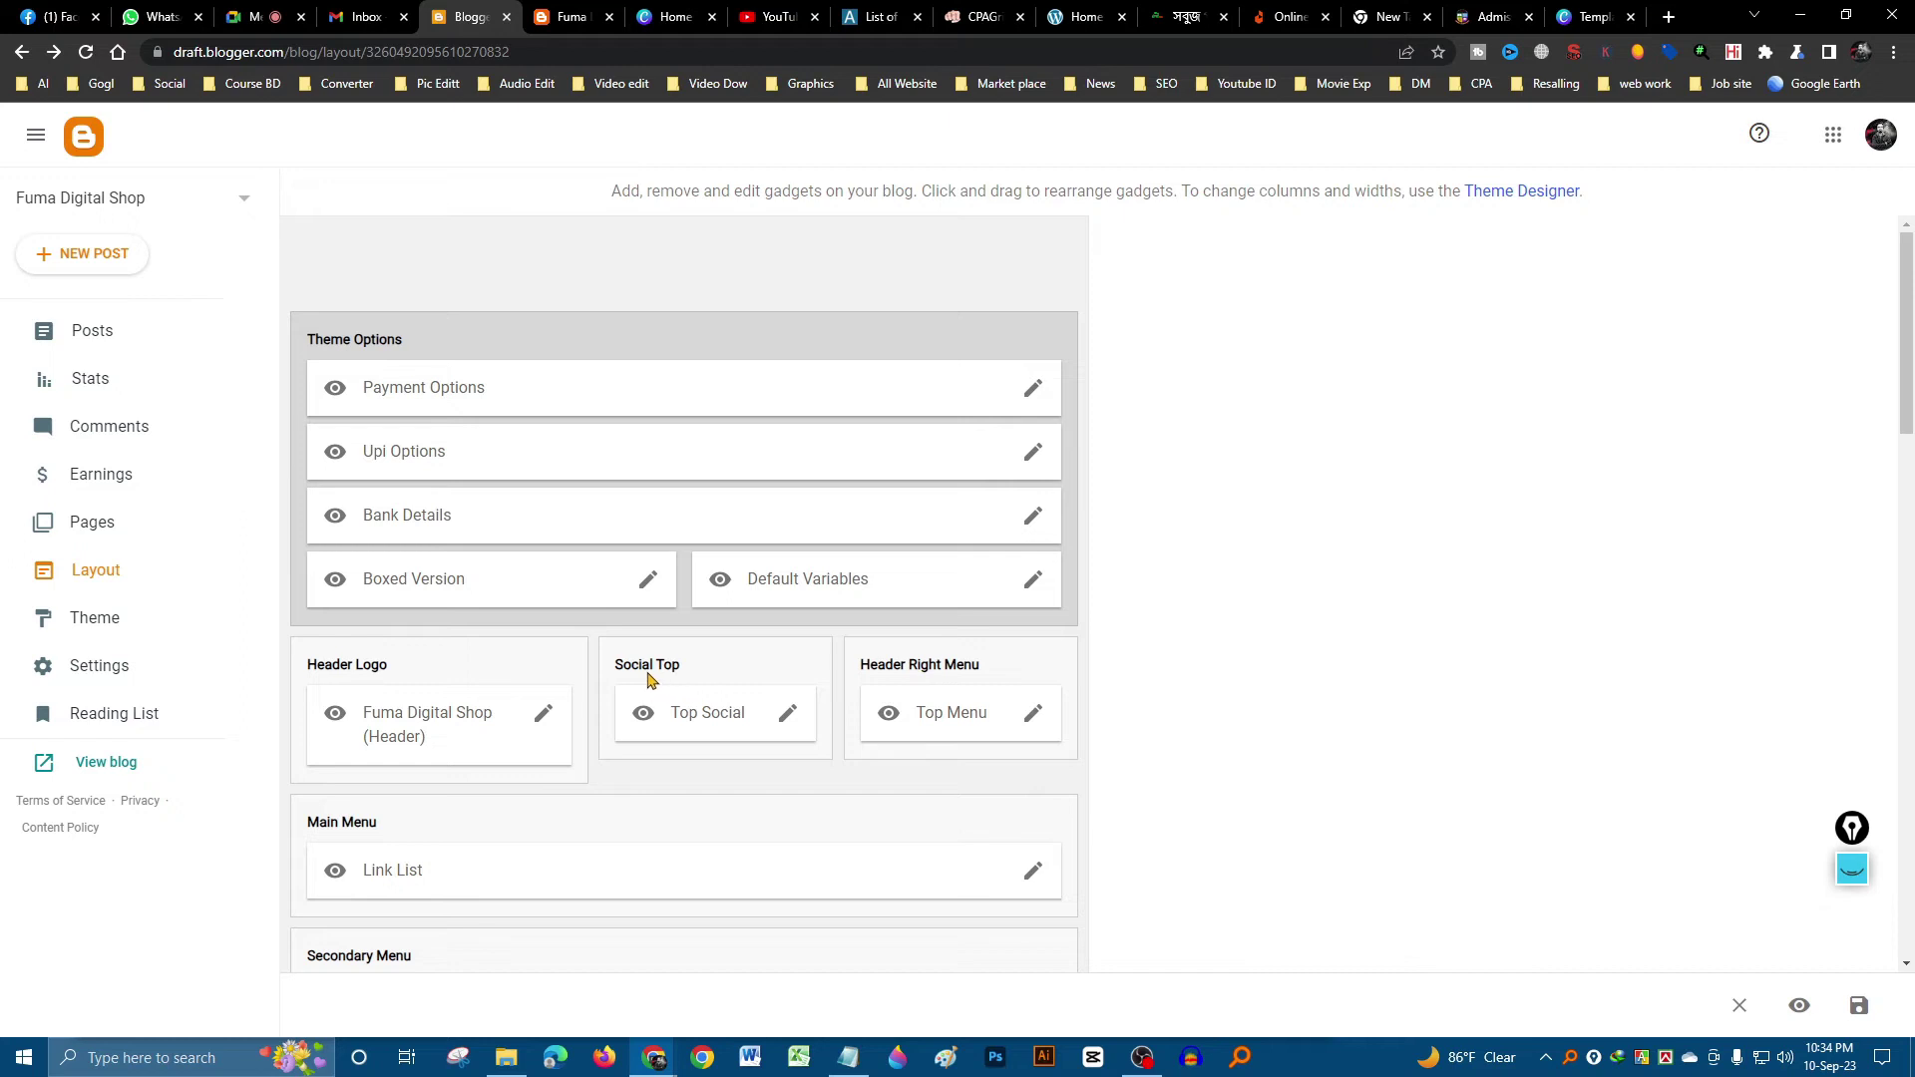
# - Try to delete the facebook, twitter, instagram and pinterest links from the Top Social gadget
pyautogui.click(787, 718)
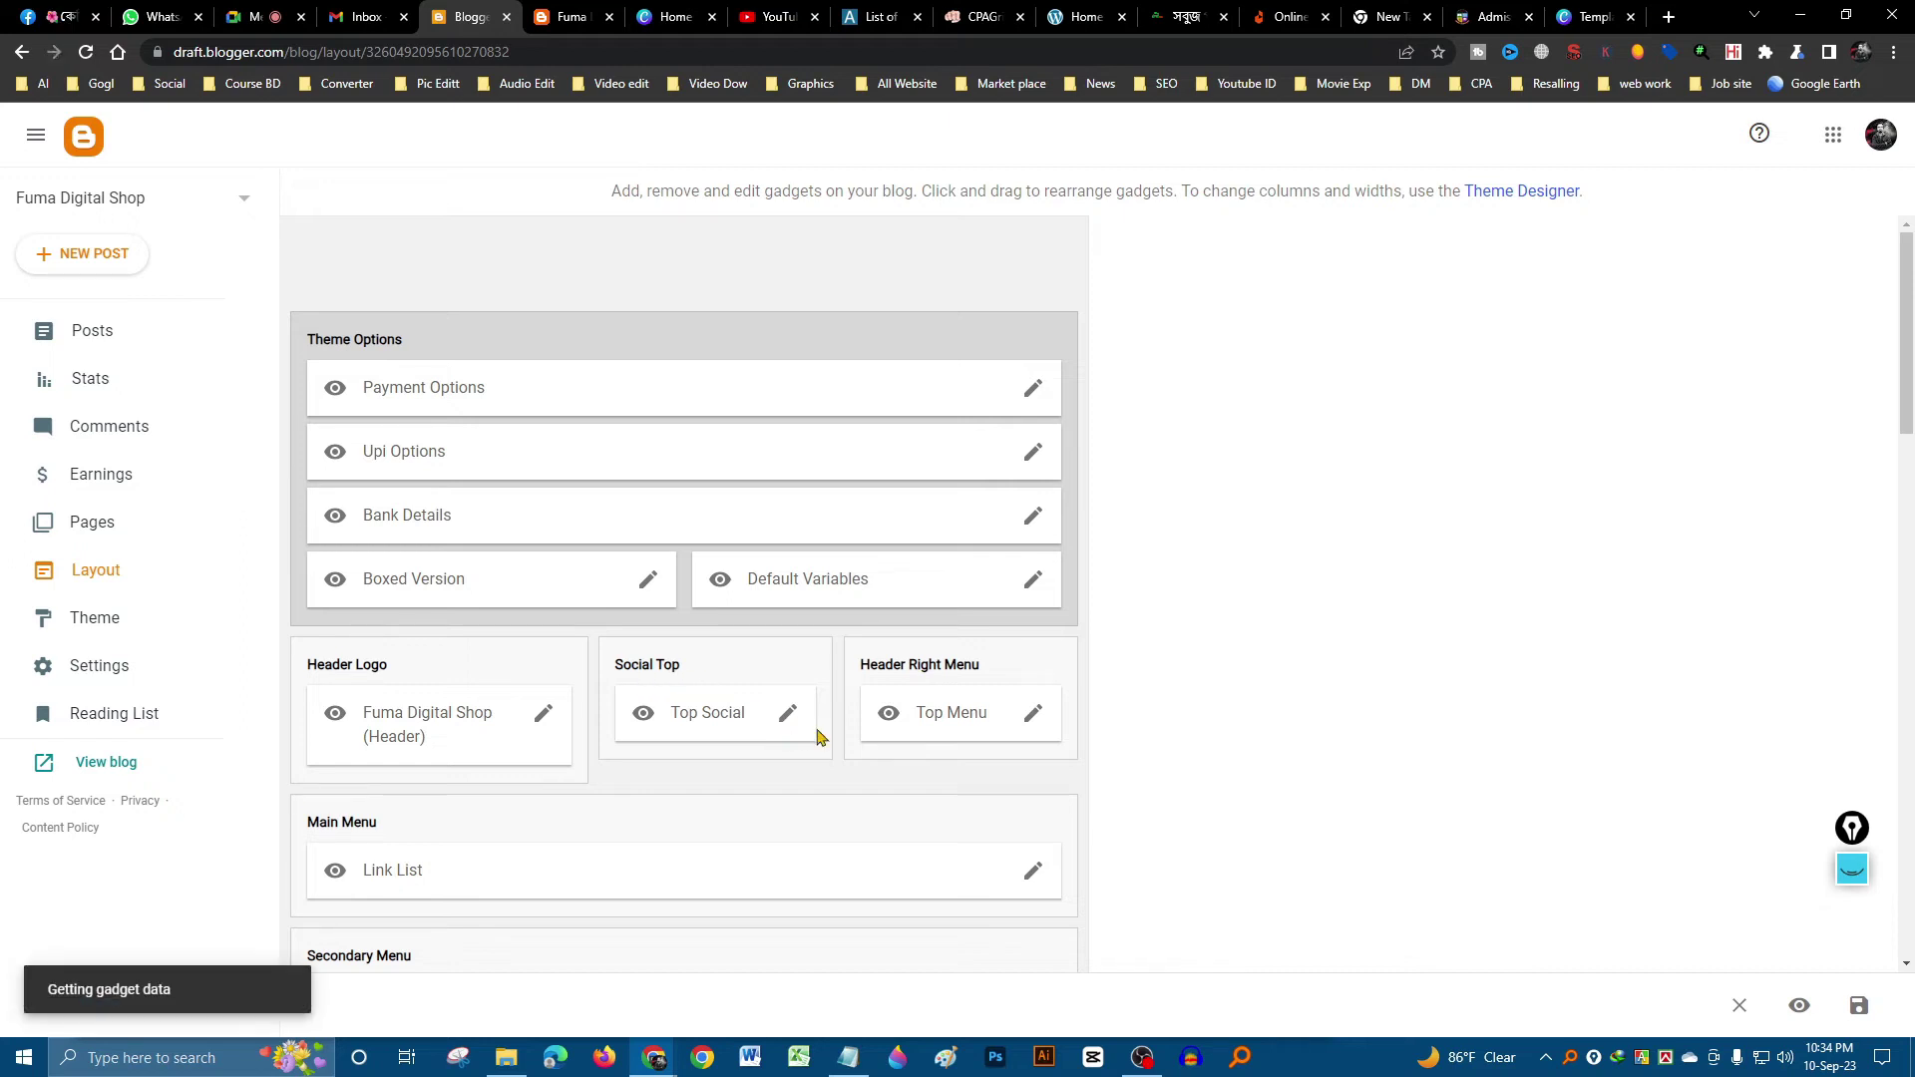
pyautogui.scroll(-3, 836, 698)
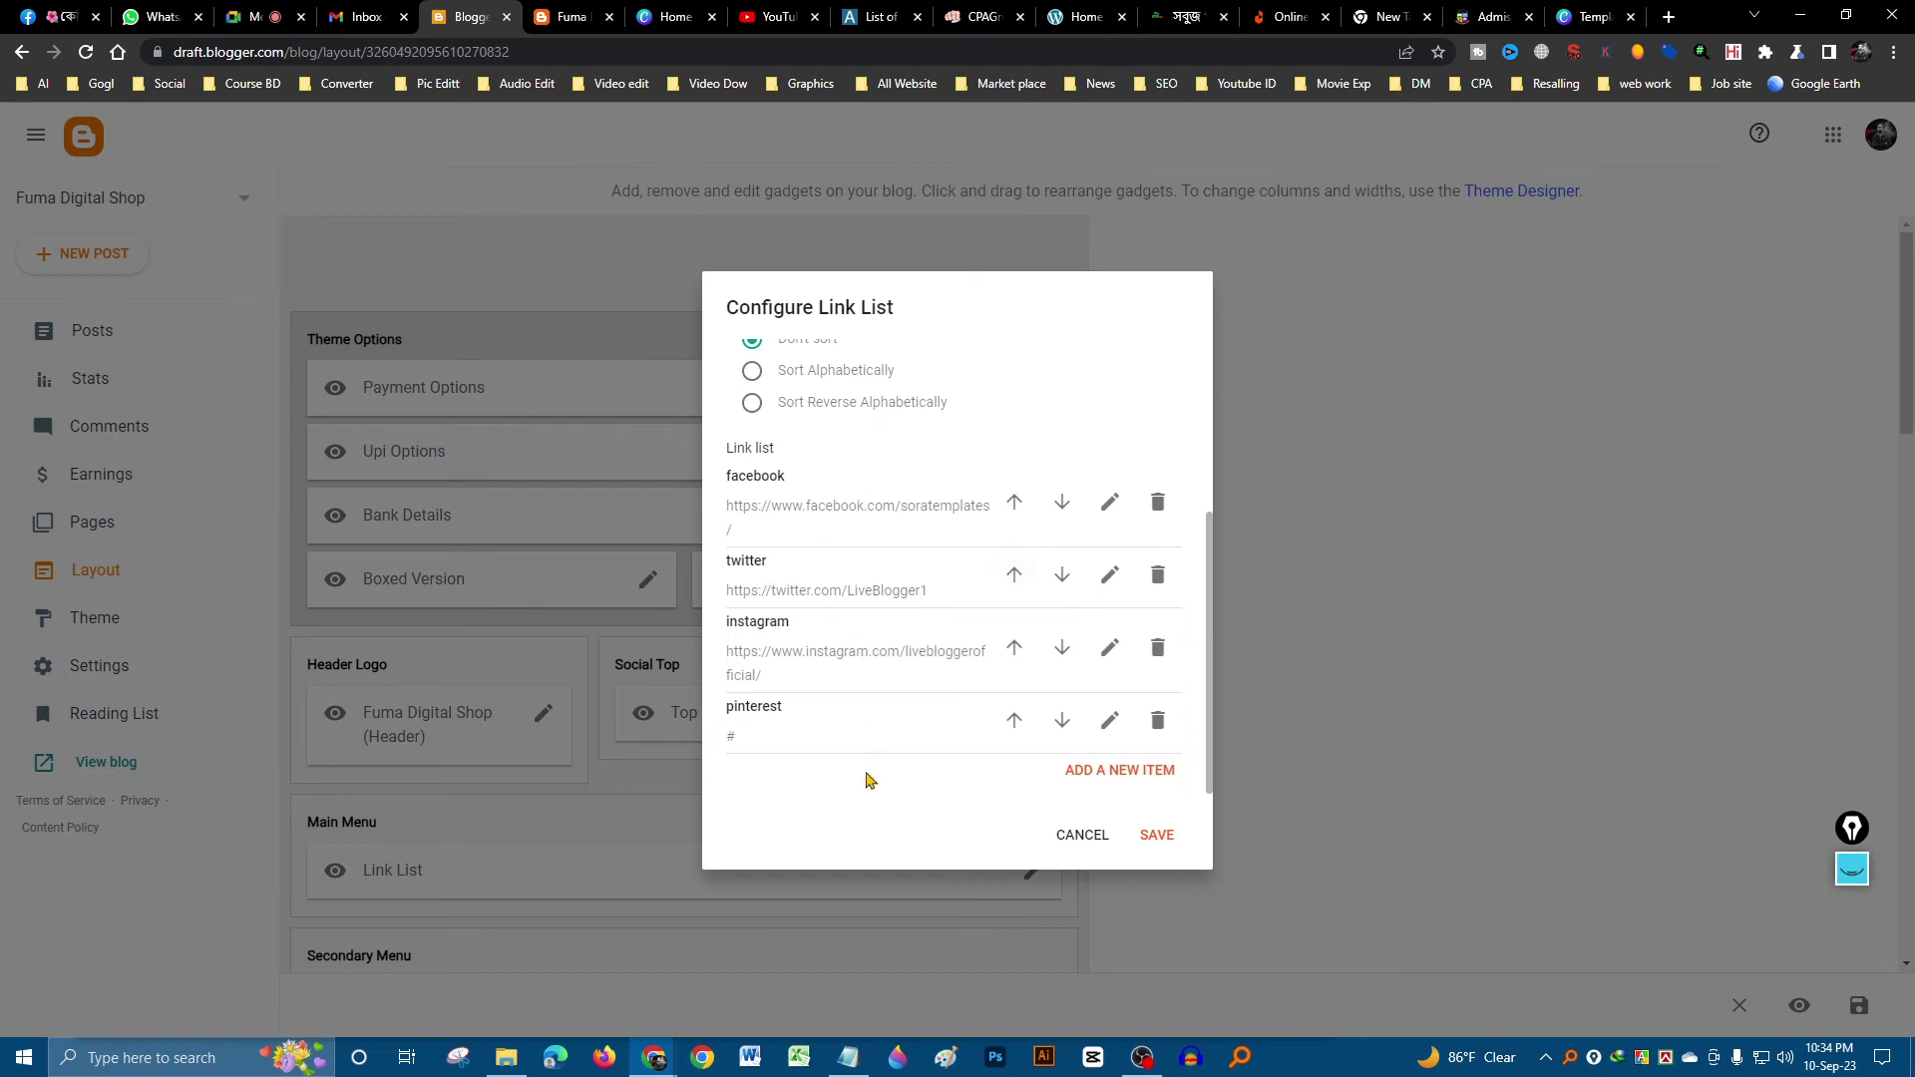
pyautogui.click(1157, 509)
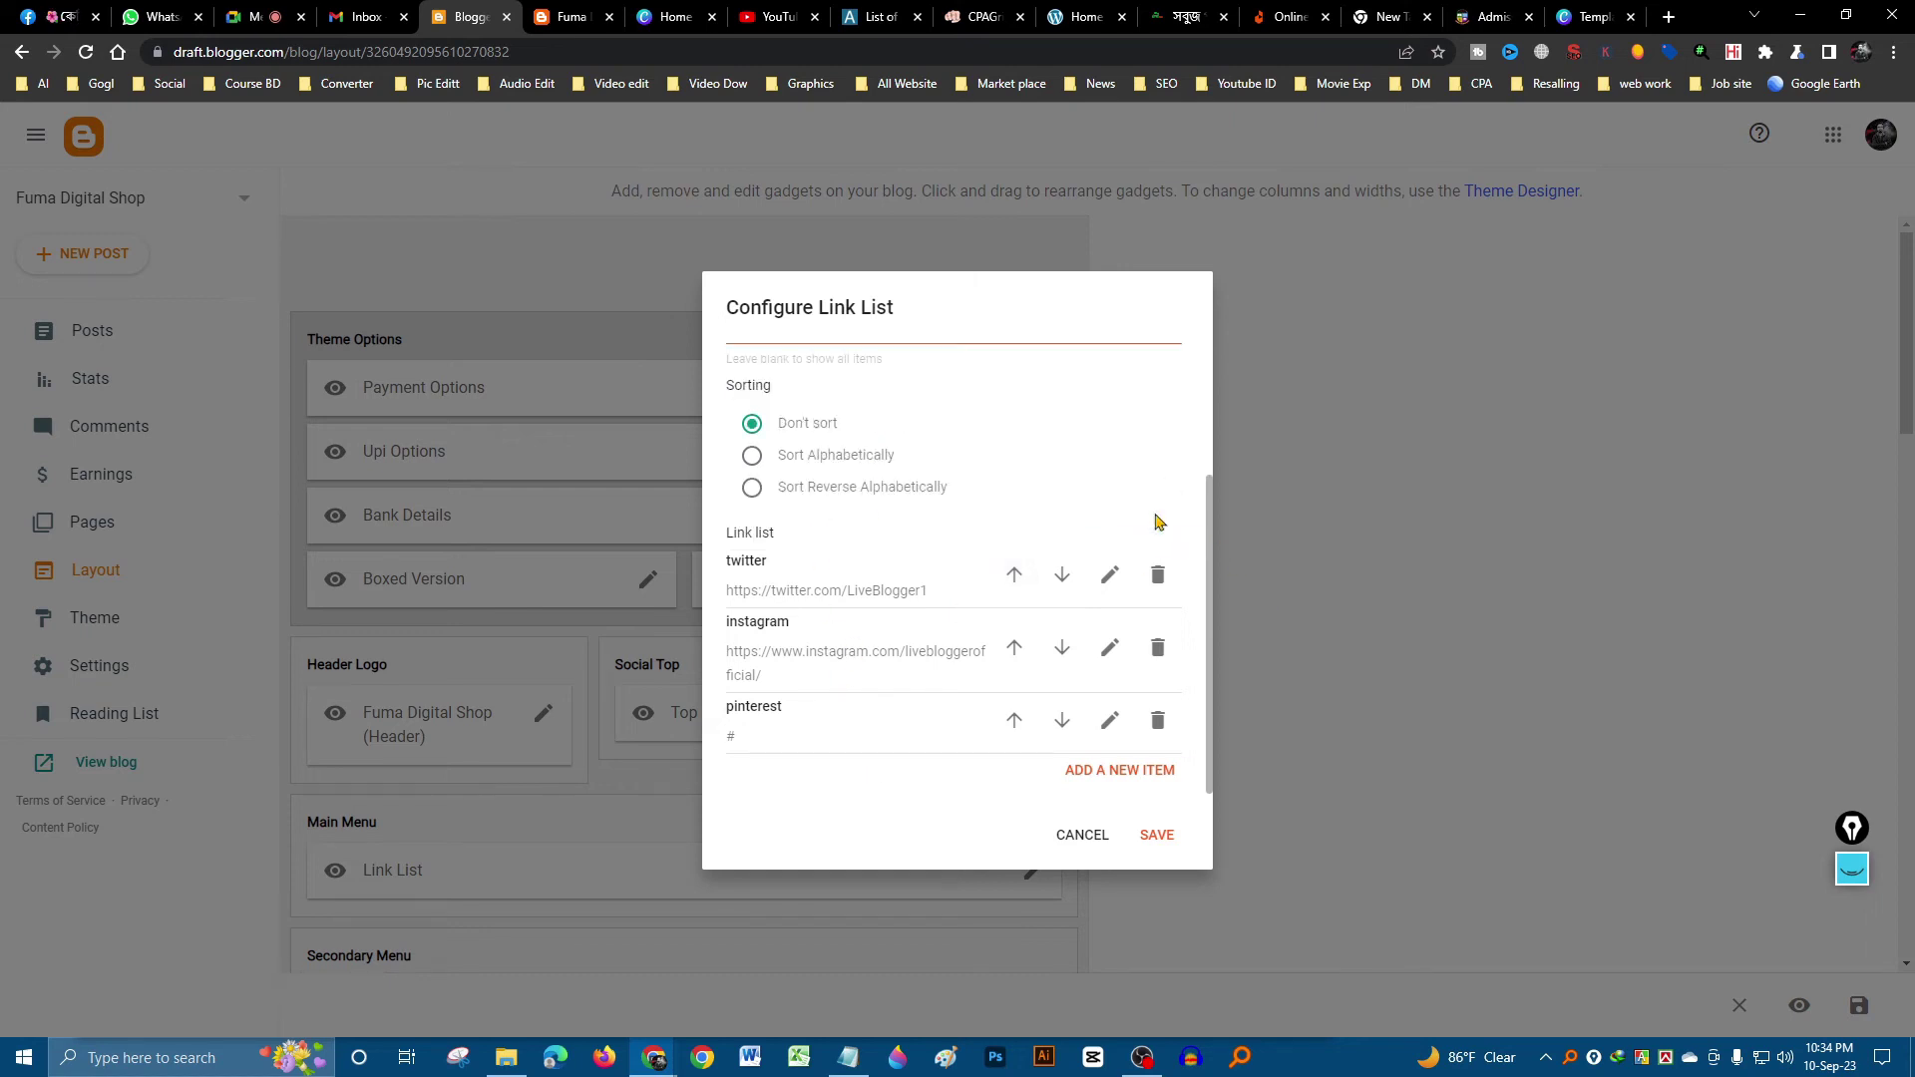
pyautogui.click(1157, 575)
pyautogui.click(1159, 647)
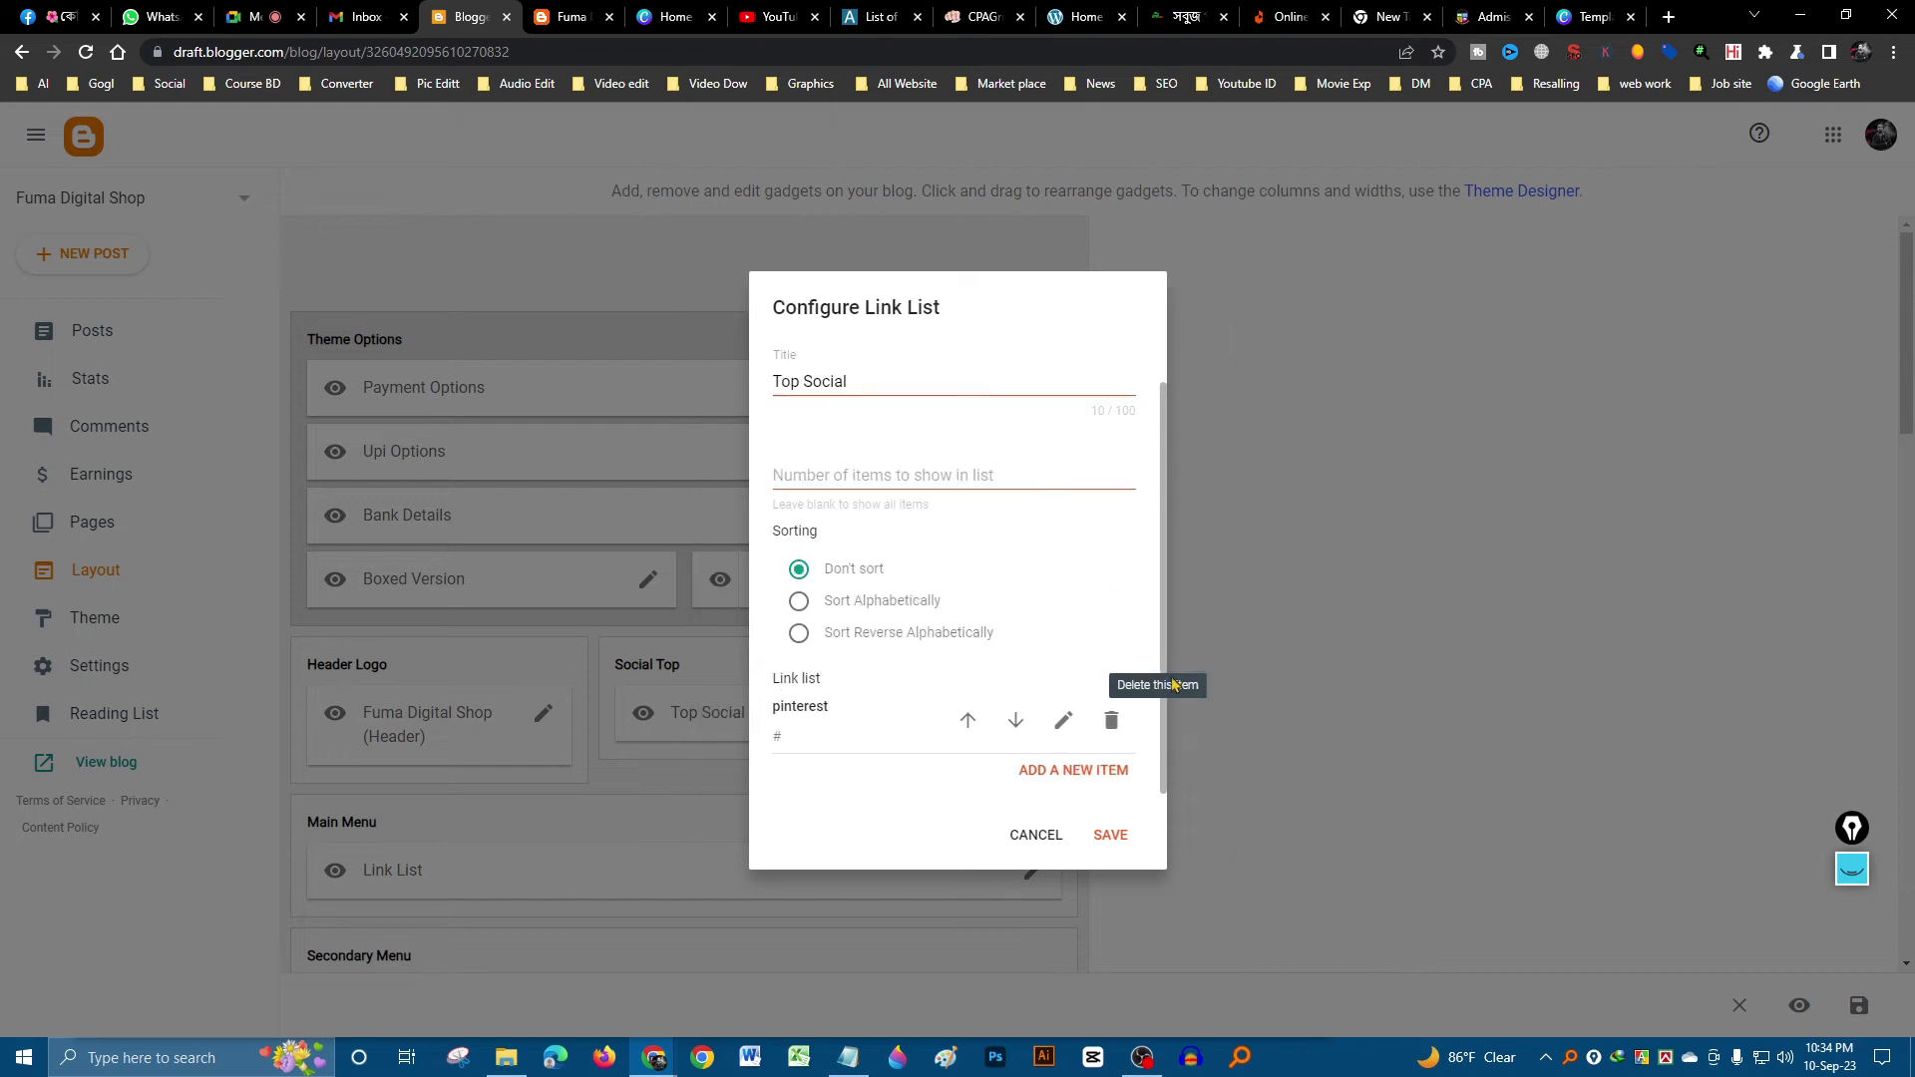
pyautogui.click(1111, 720)
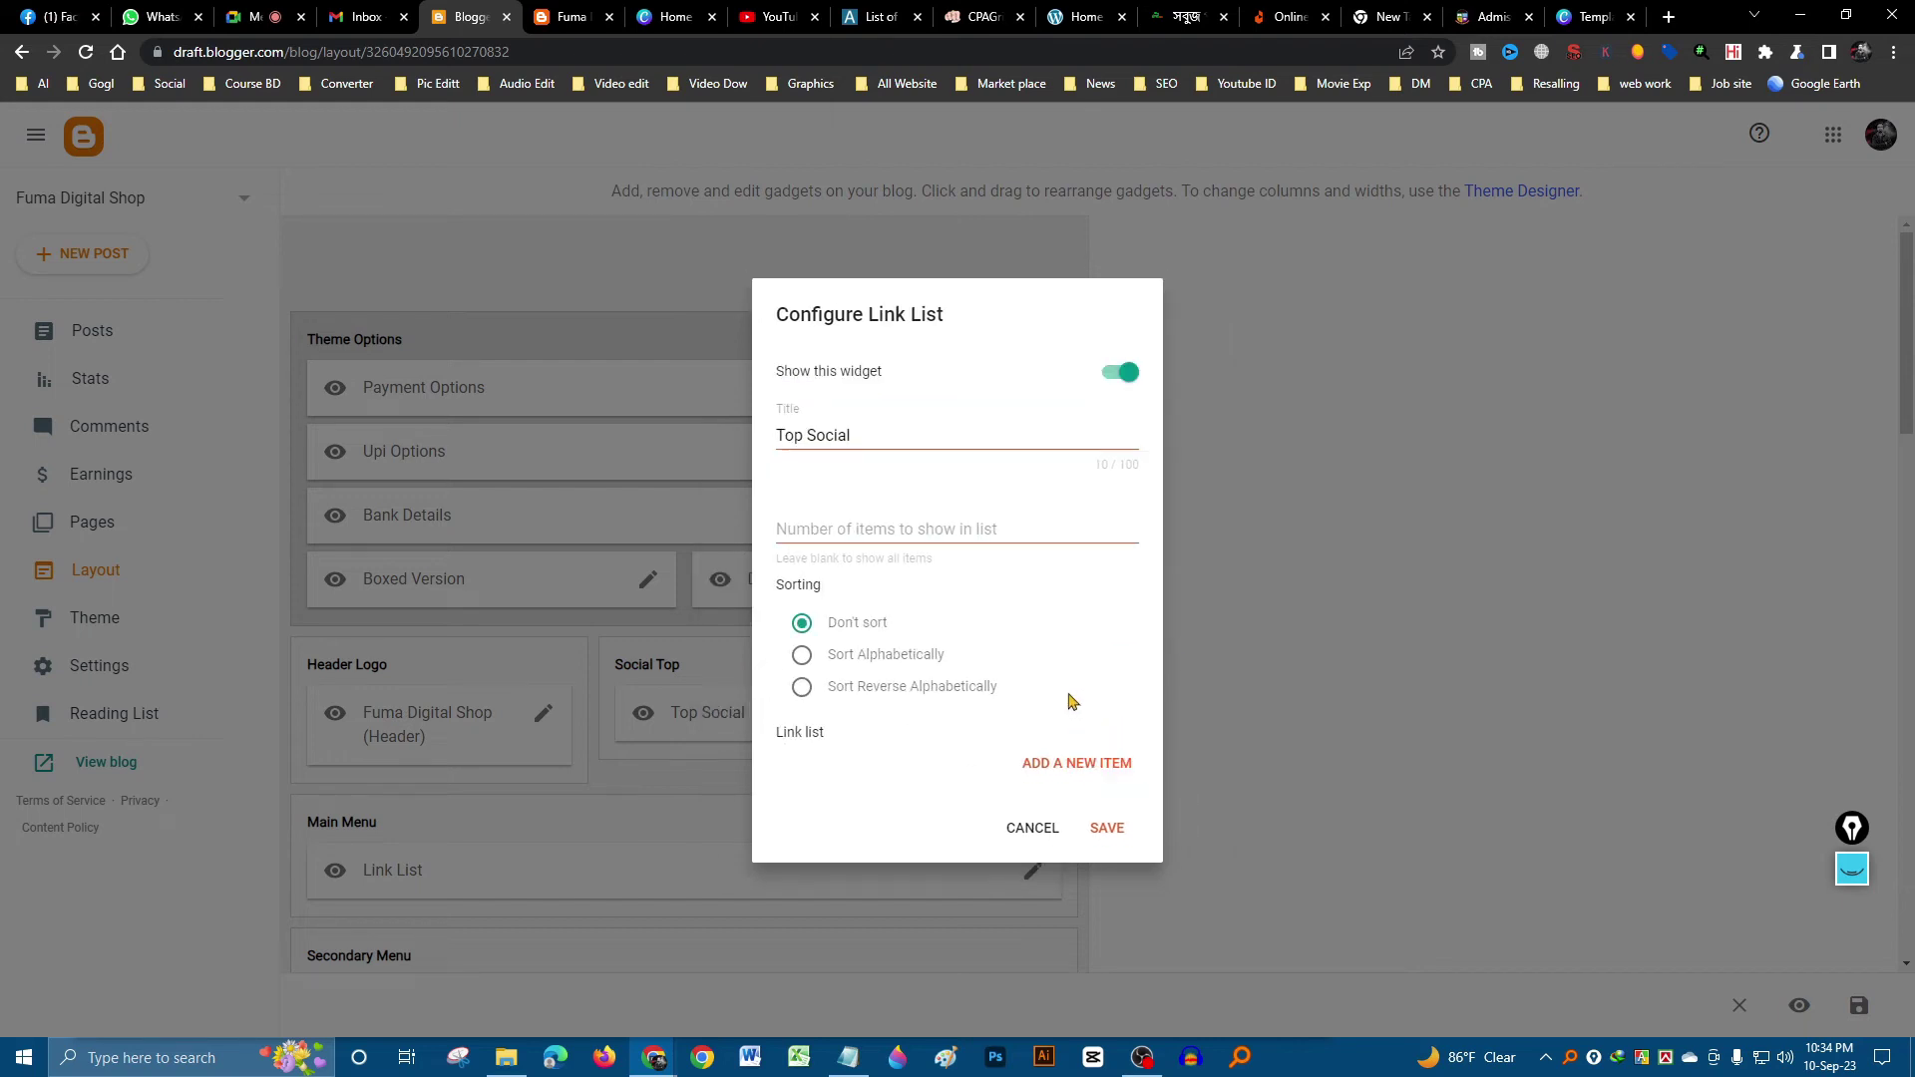
# - Start a new link item in the Top Social gadget and discard all changes to the gadget
pyautogui.click(1087, 766)
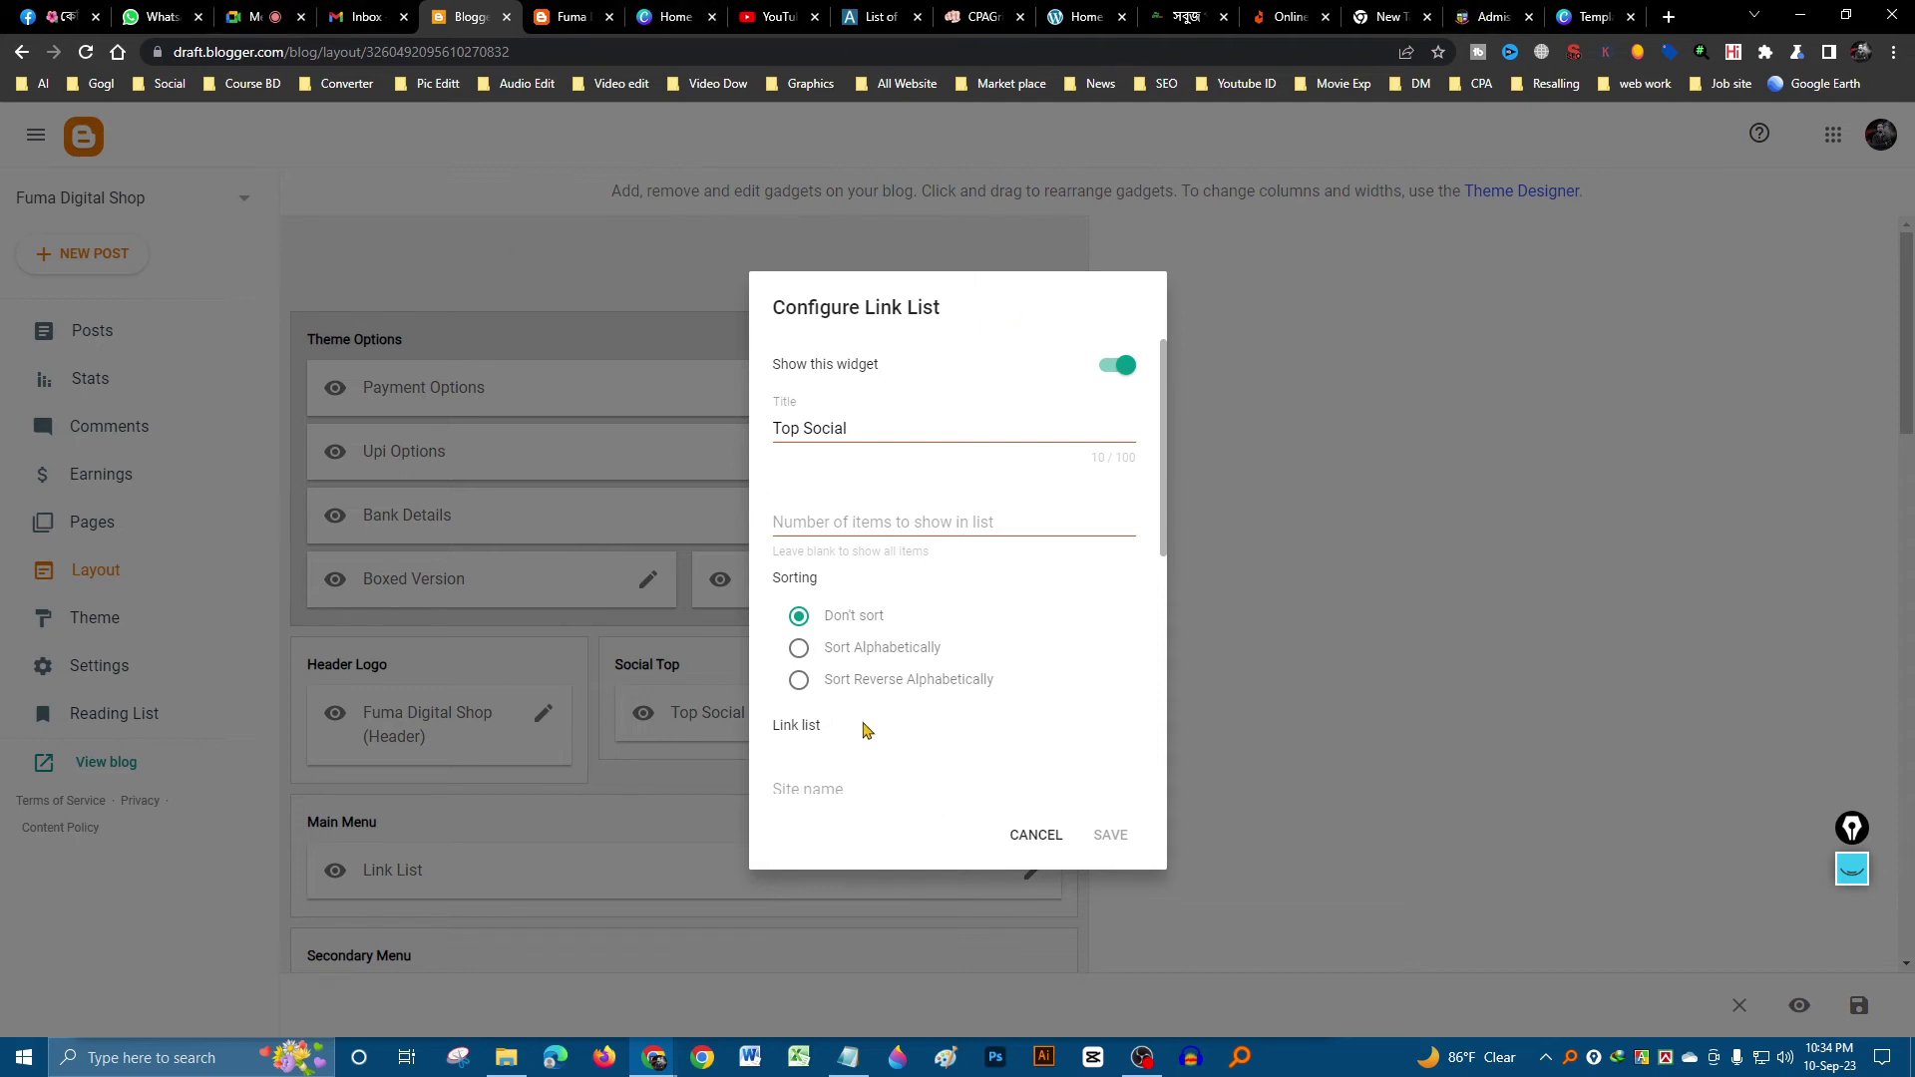
pyautogui.scroll(-3, 864, 730)
pyautogui.click(856, 457)
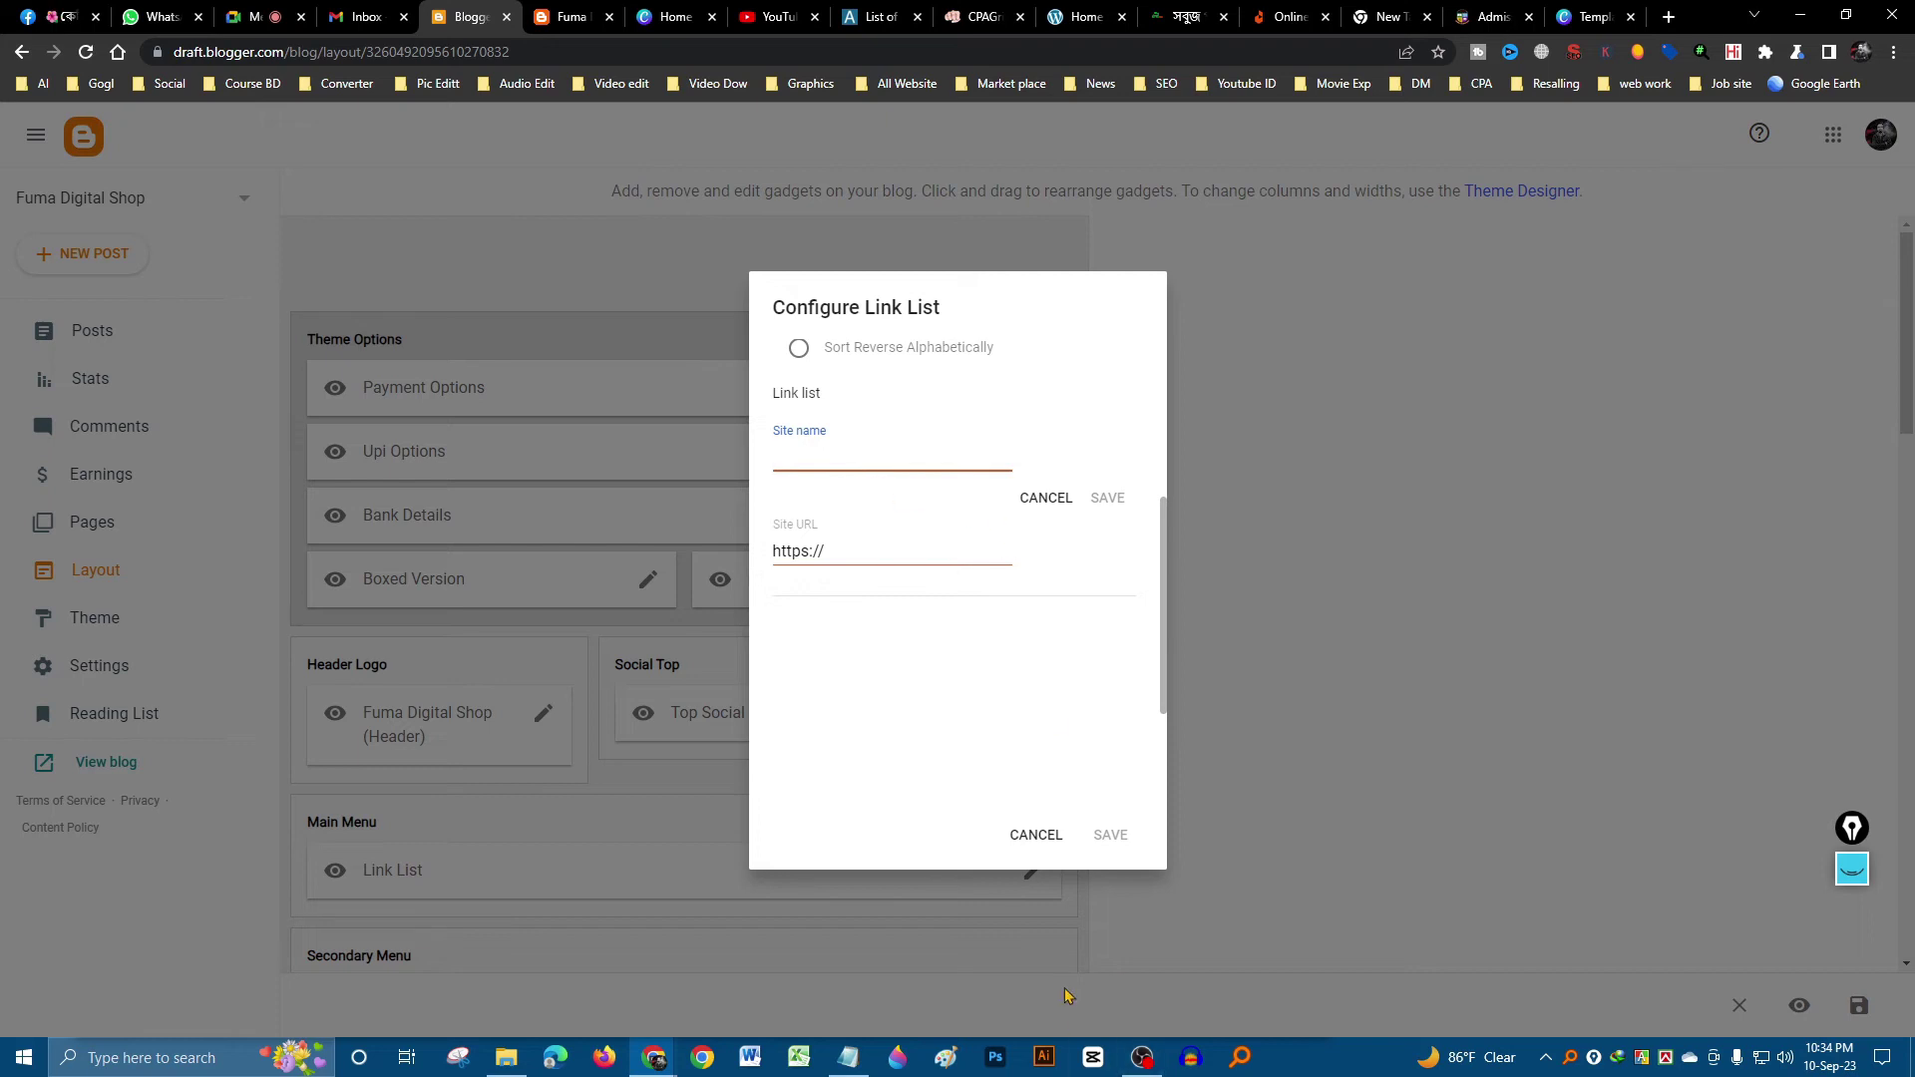
pyautogui.click(1029, 836)
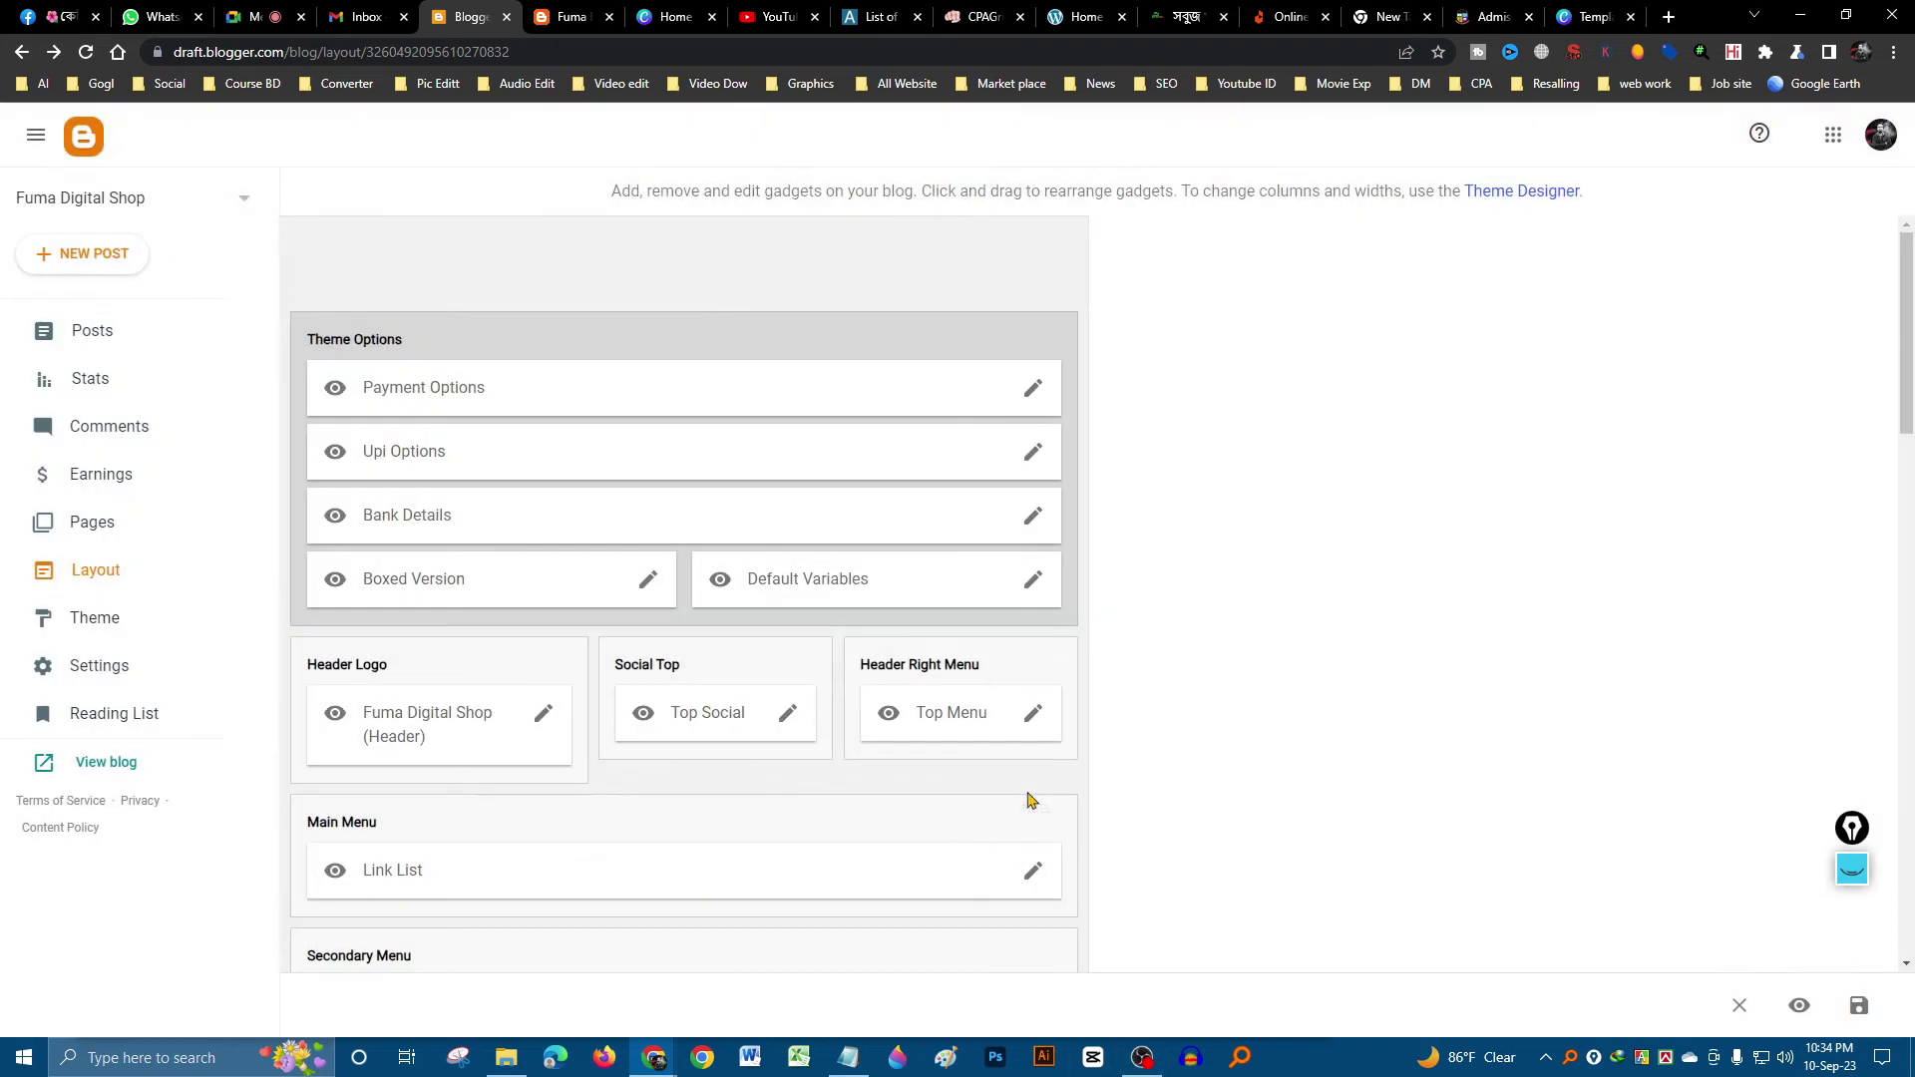
# - Open the Top Social gadget's configuration and clear the site URL of its facebook link
pyautogui.click(781, 715)
pyautogui.scroll(-4, 1017, 547)
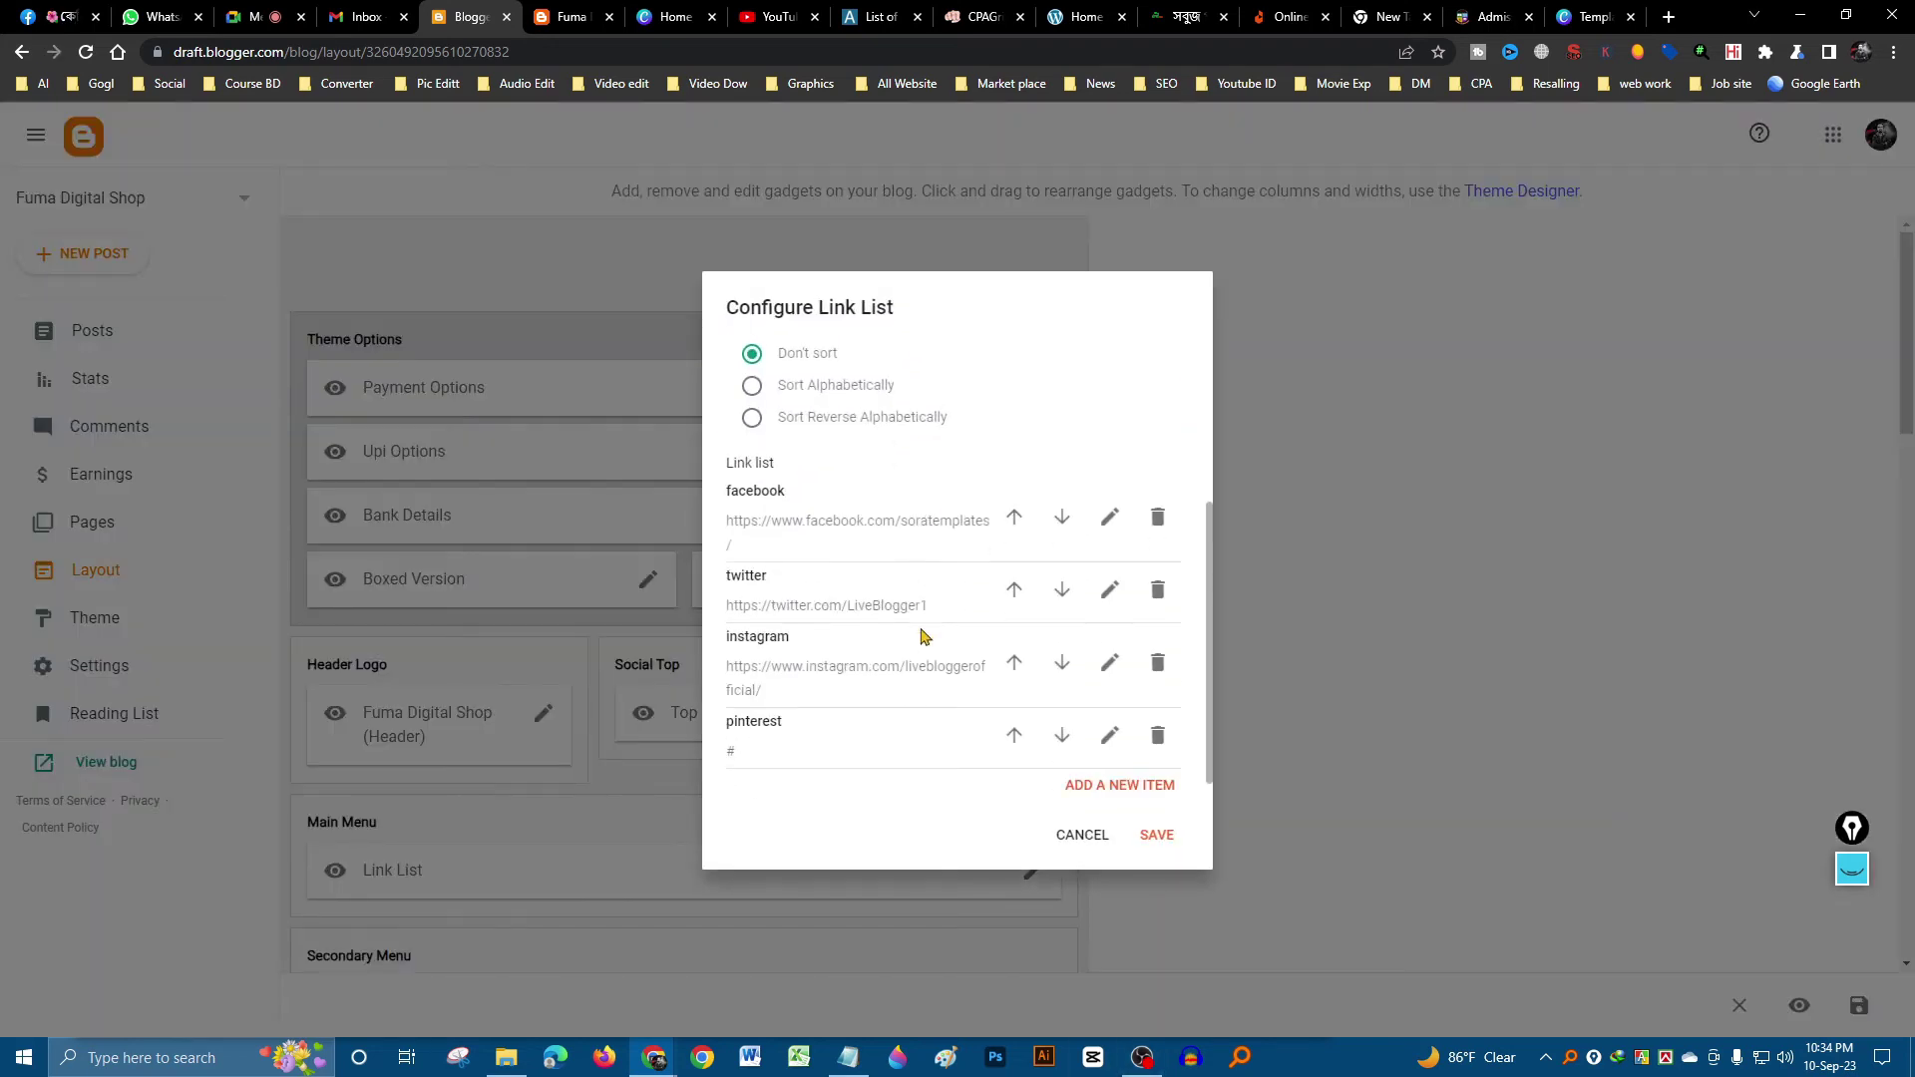
pyautogui.click(1110, 503)
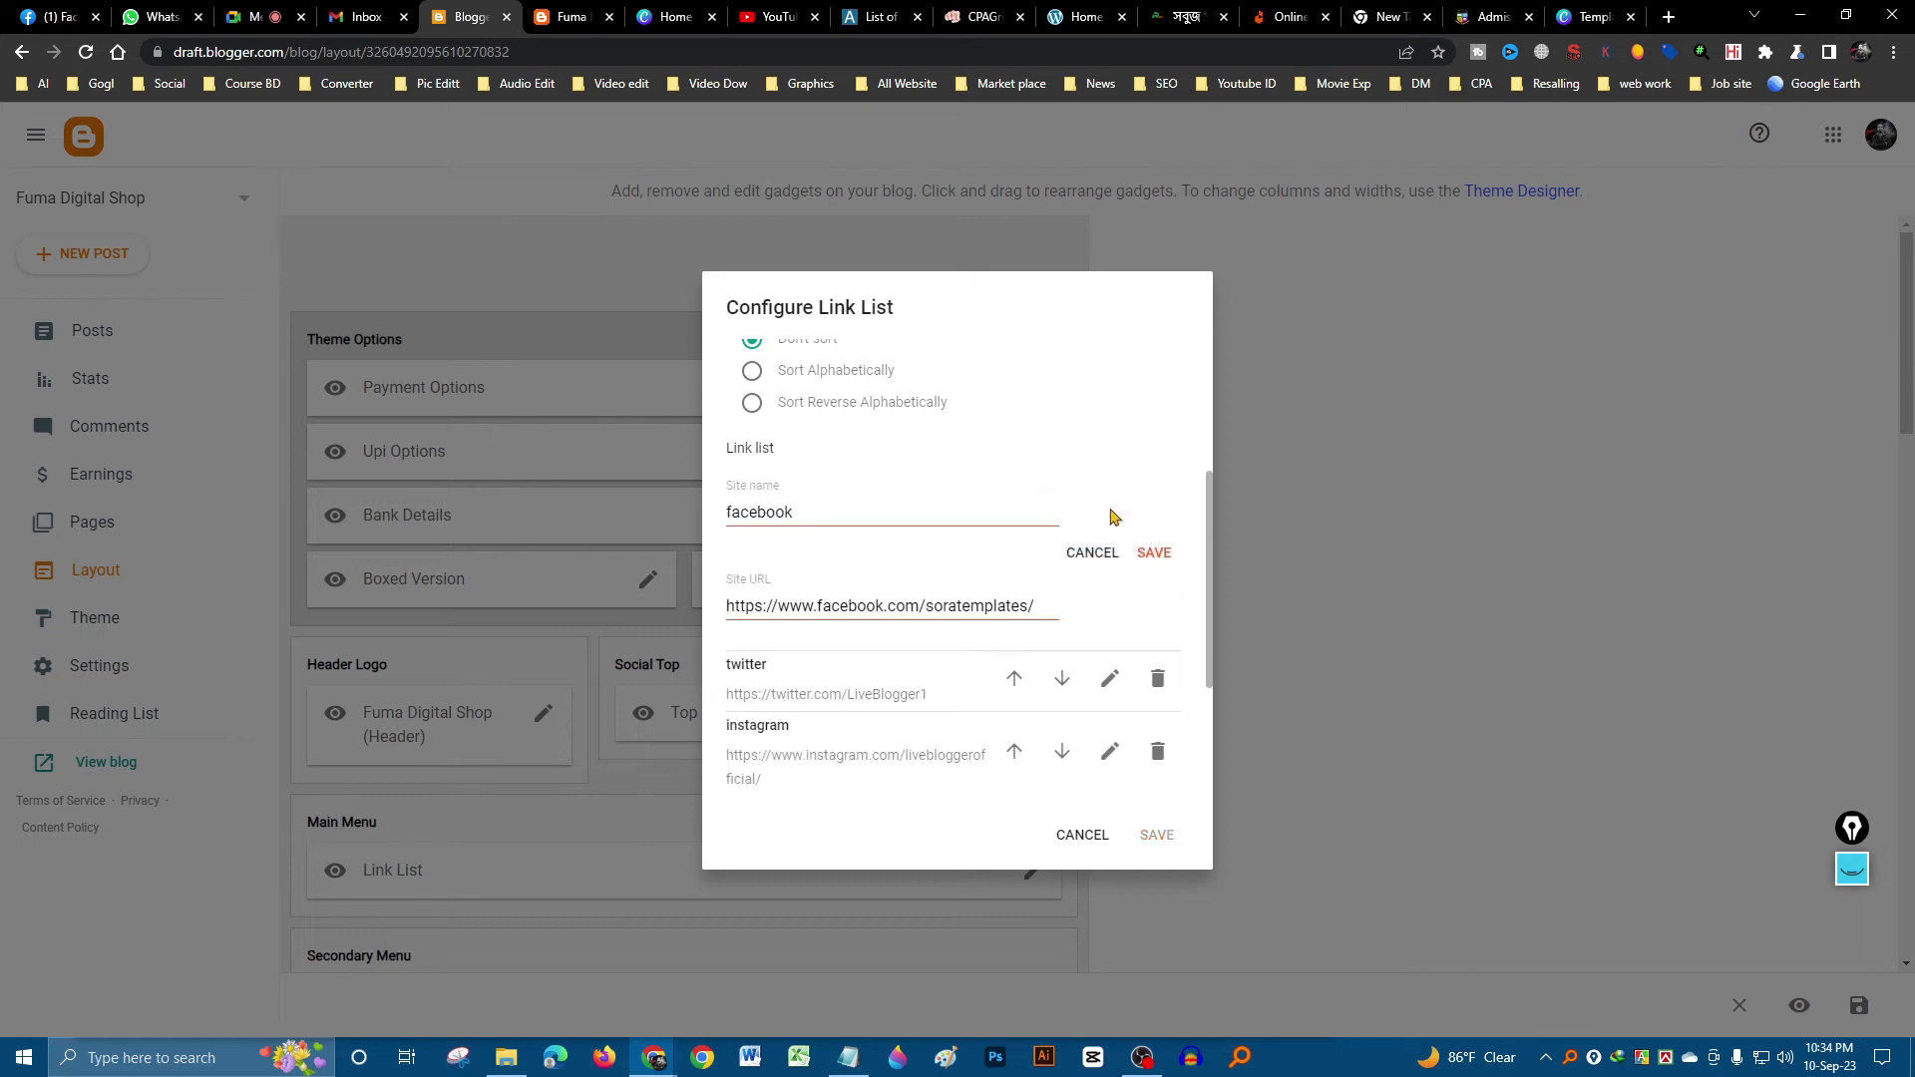
pyautogui.tripleClick(943, 605)
pyautogui.press('BackSpace')
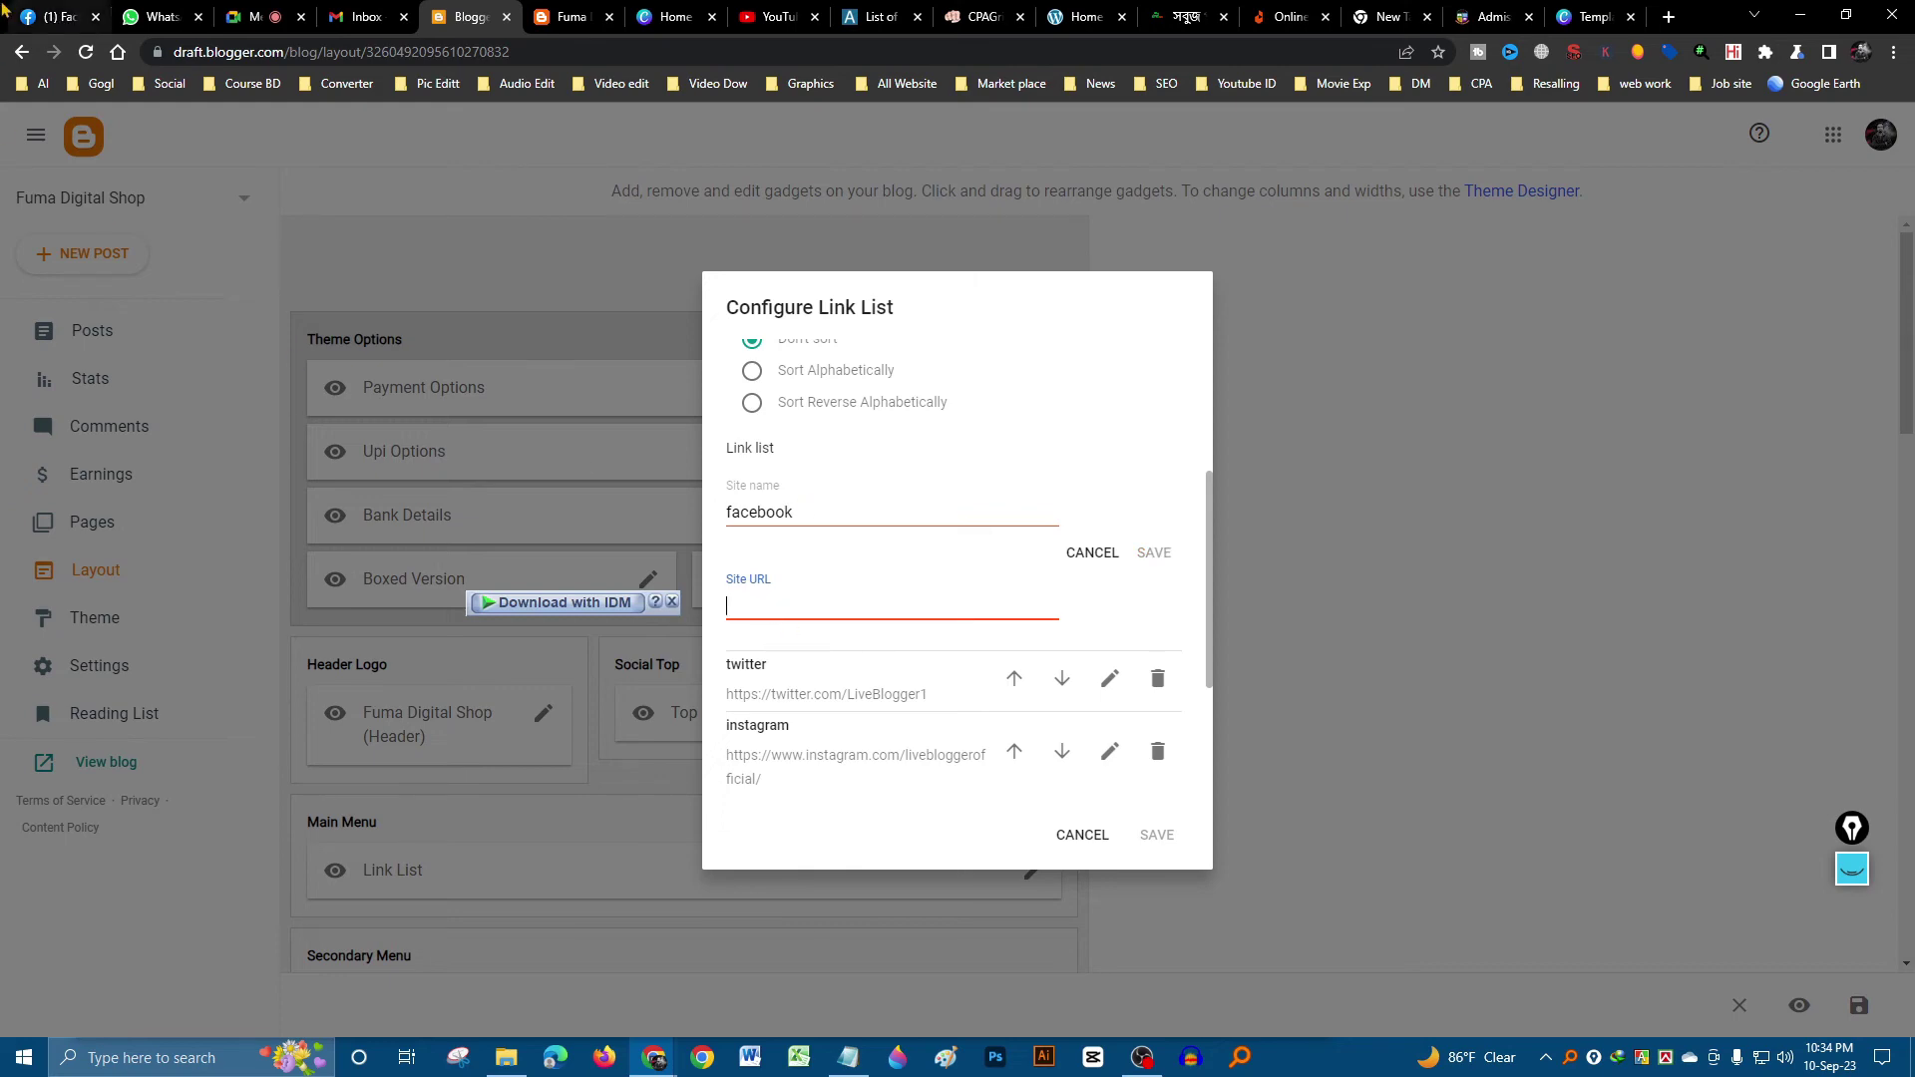
# - Switch to Facebook and change the active profile to the FUMA Digital Shop page
pyautogui.click(55, 16)
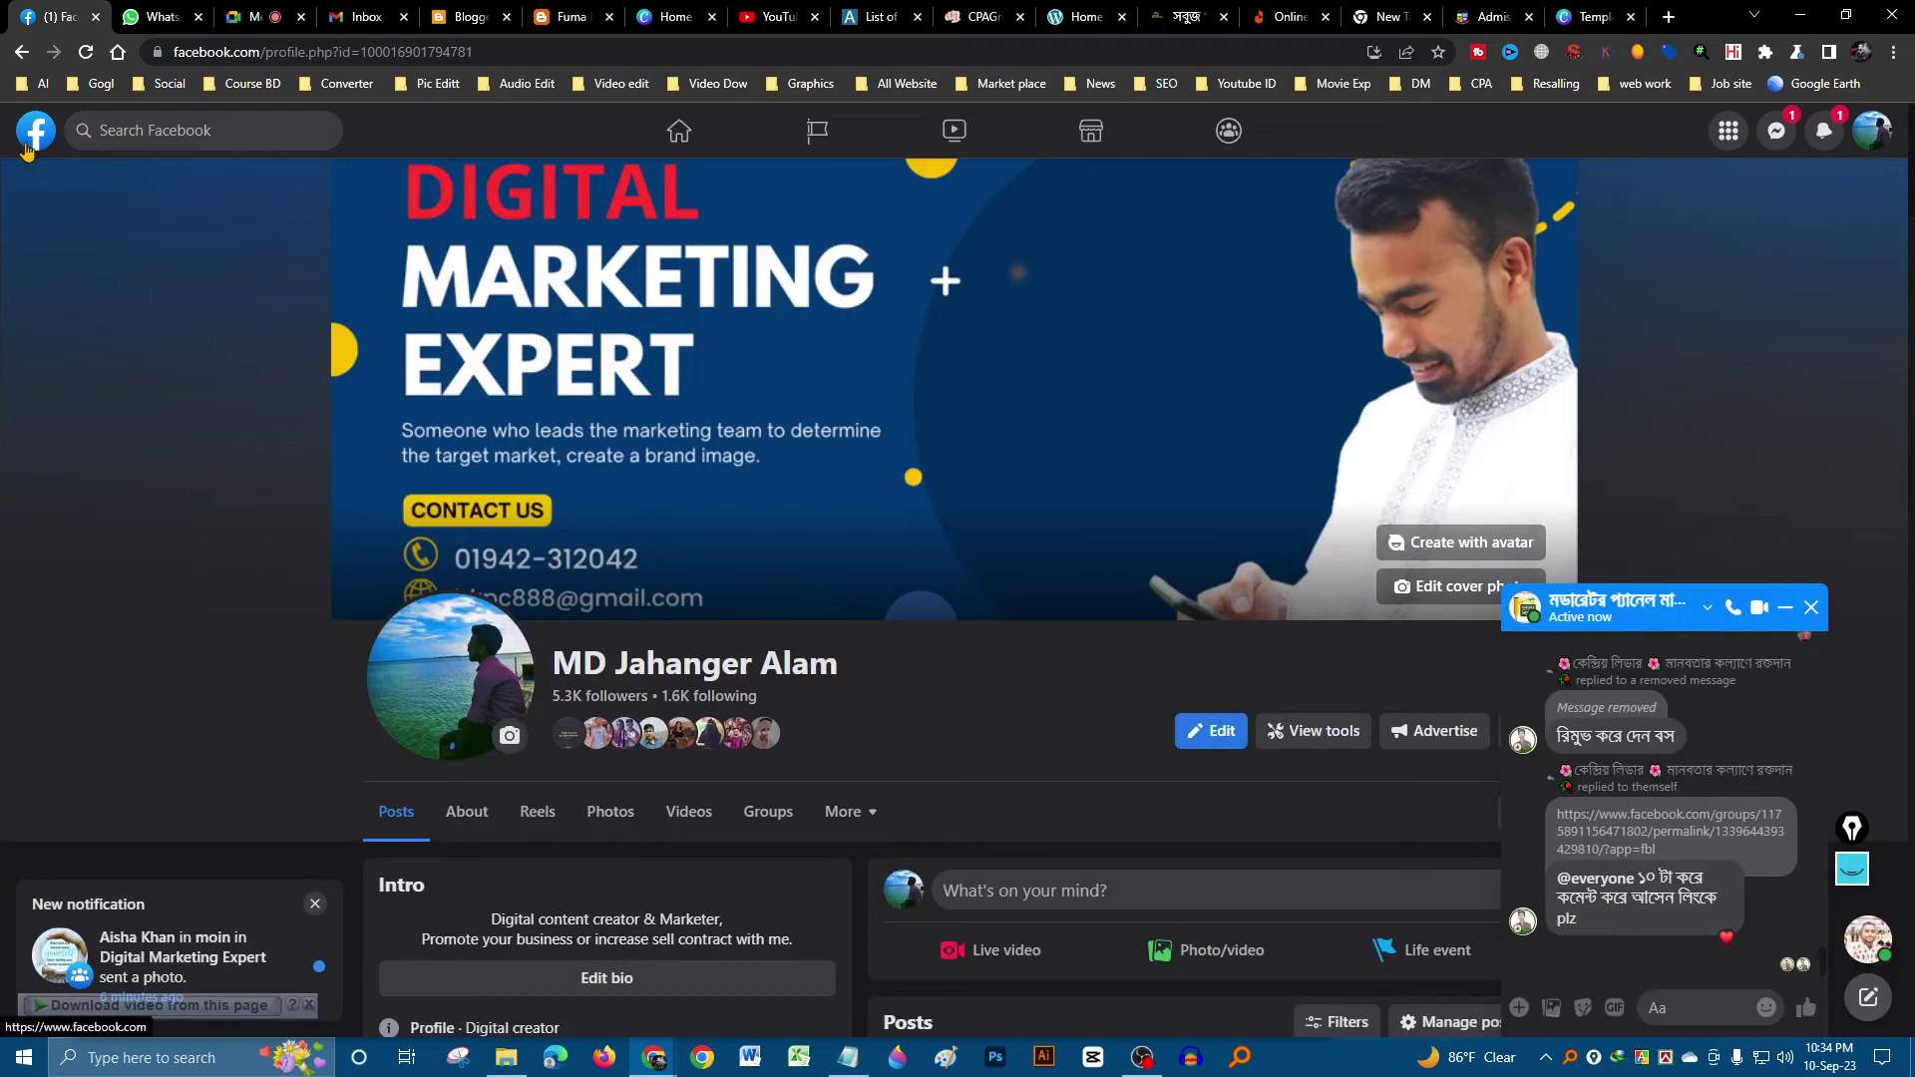
pyautogui.click(35, 131)
pyautogui.click(1867, 137)
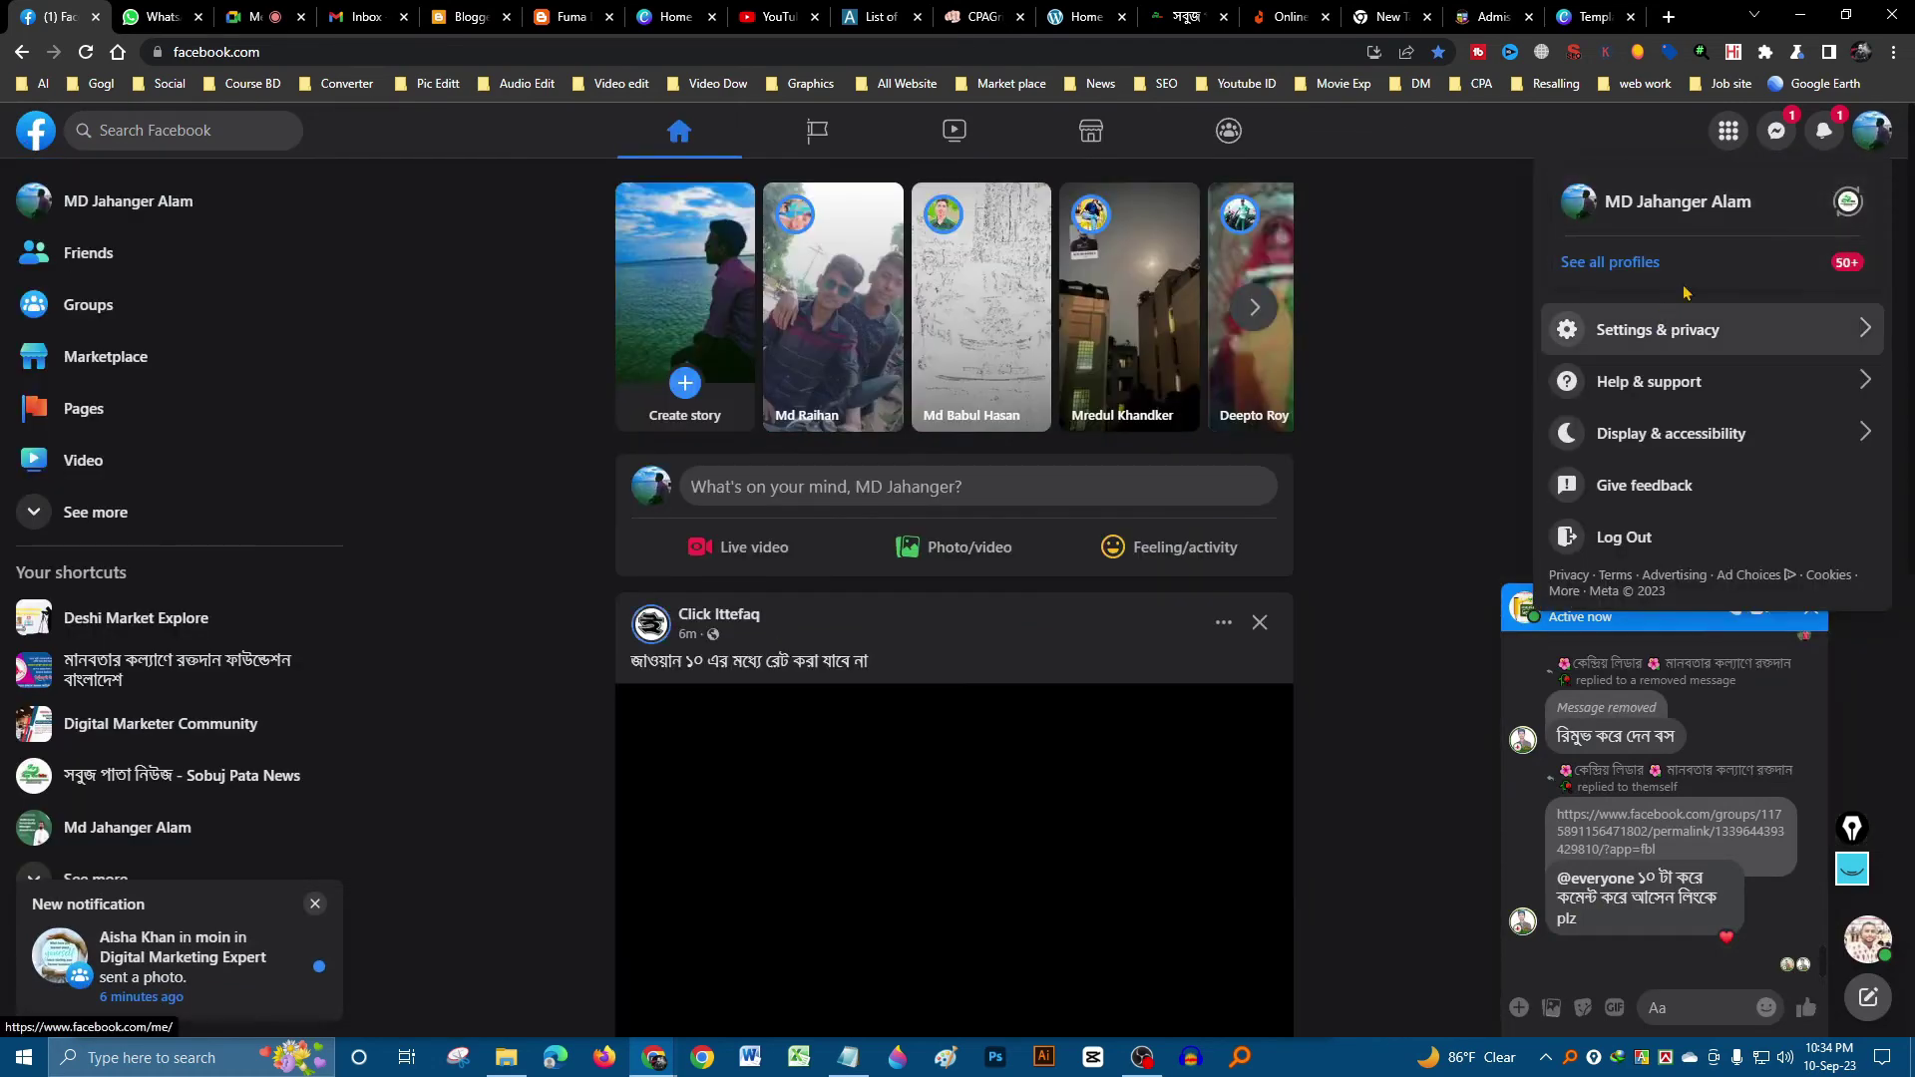
pyautogui.click(1610, 262)
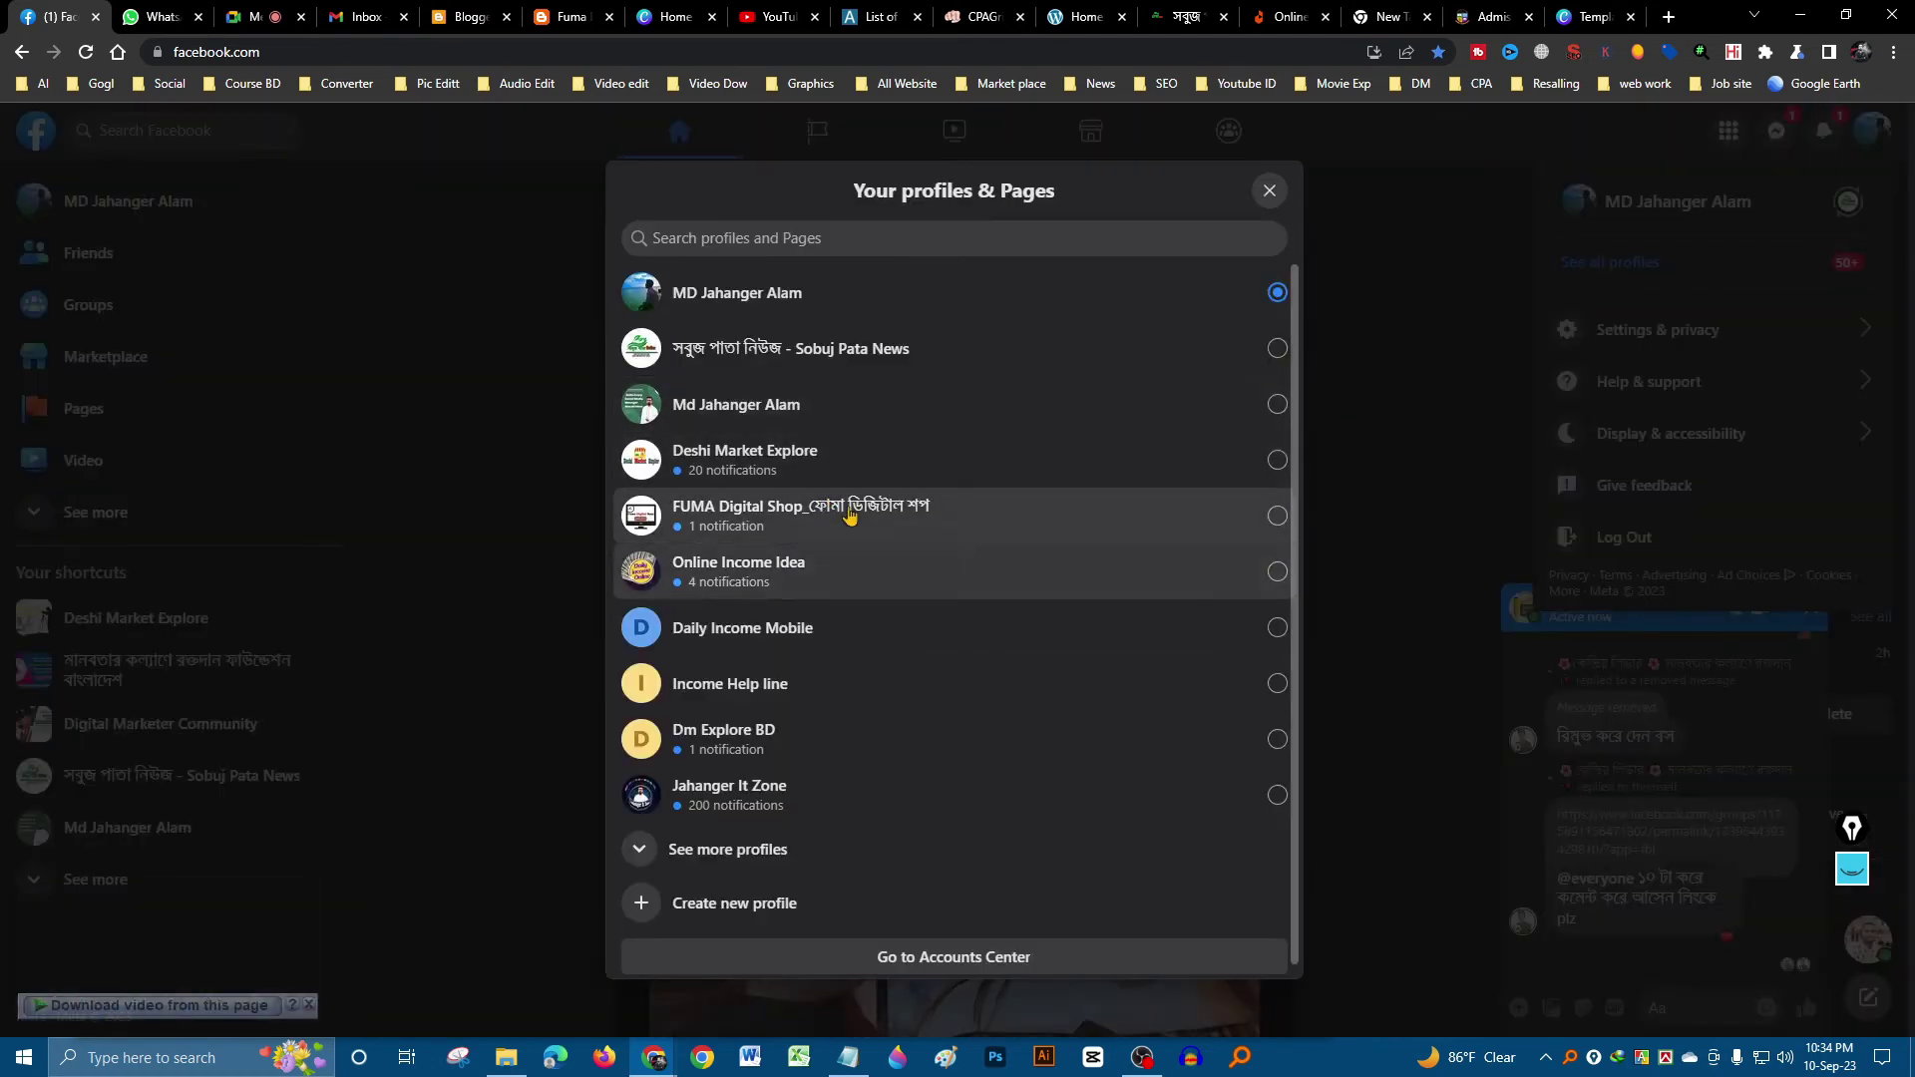
pyautogui.click(851, 515)
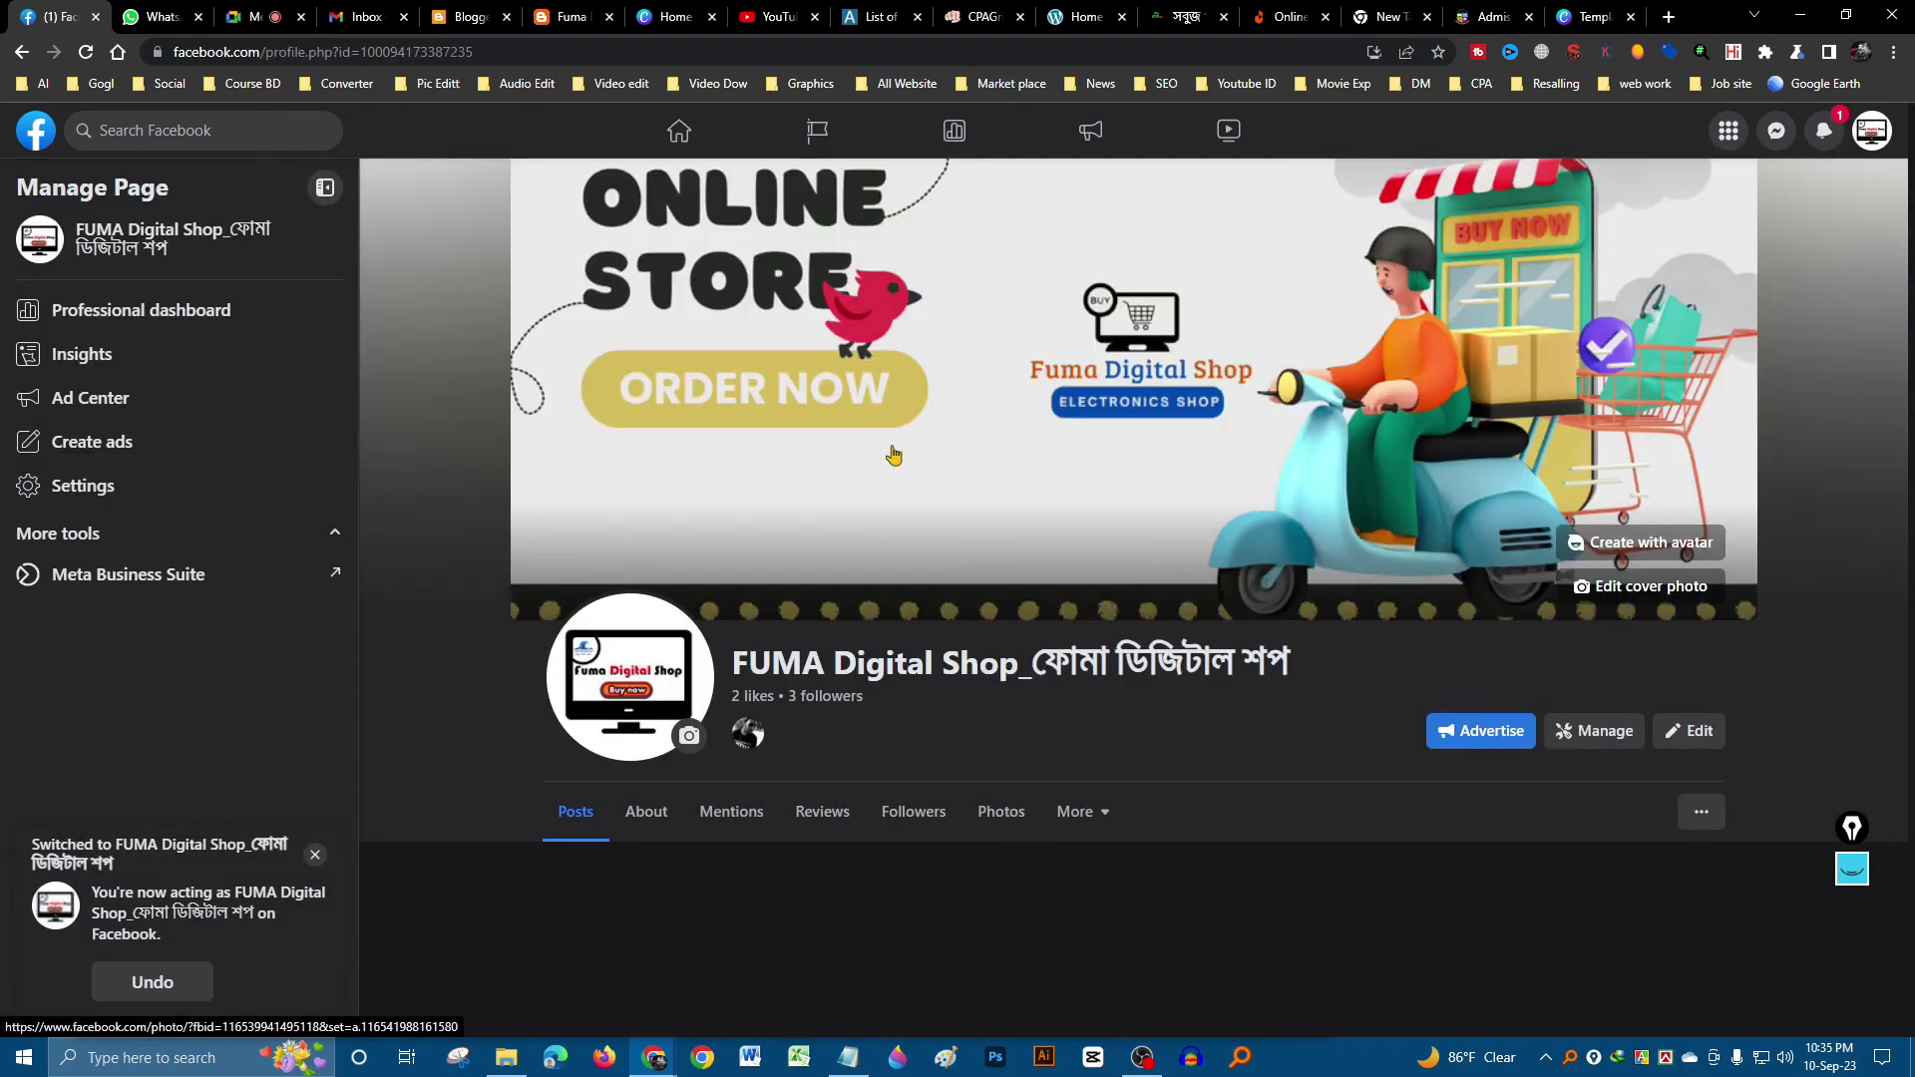
# - Look over the FUMA Digital Shop page and copy its web address
pyautogui.scroll(-5, 898, 548)
pyautogui.scroll(3, 925, 622)
pyautogui.scroll(3, 924, 622)
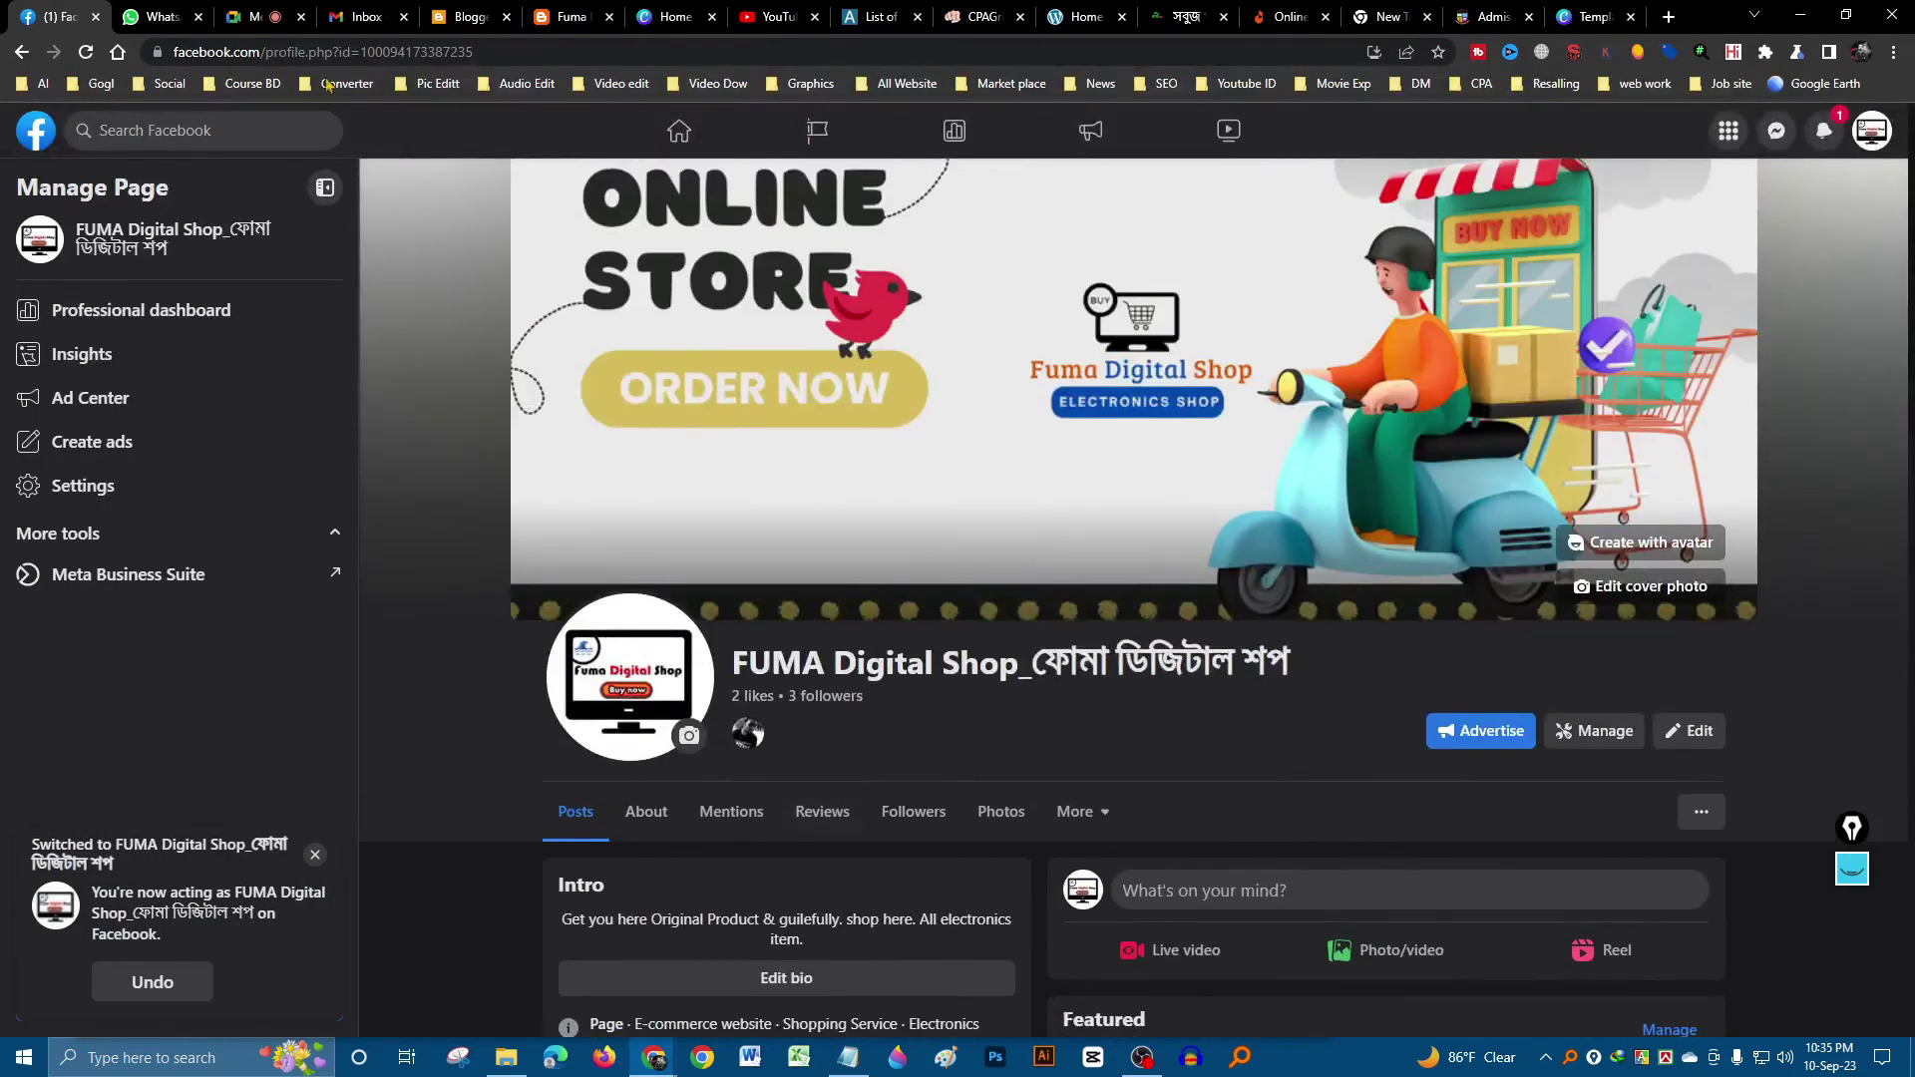
pyautogui.click(490, 58)
pyautogui.hotkey('ctrl', 'c')
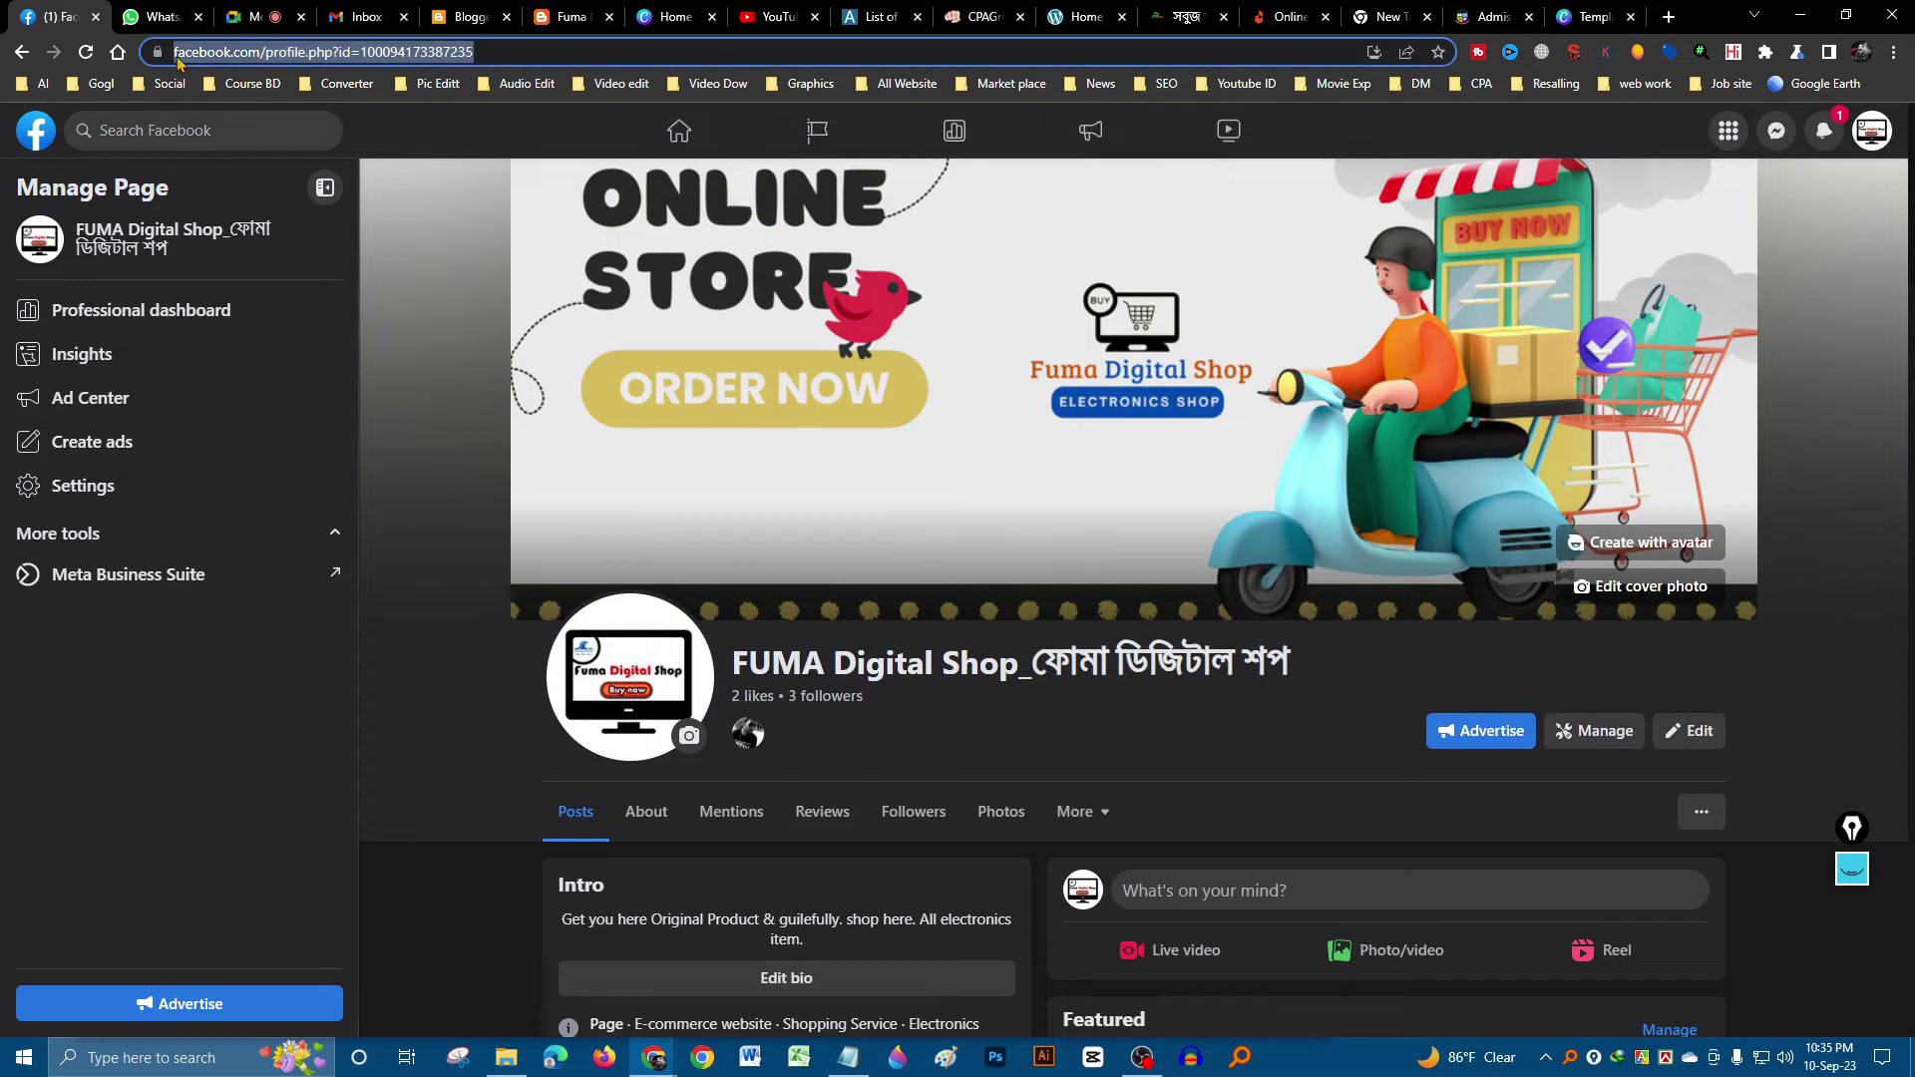
# - Return to the Blogger layout, paste the copied page address as the facebook link's site URL and save the item
pyautogui.click(469, 16)
pyautogui.click(913, 610)
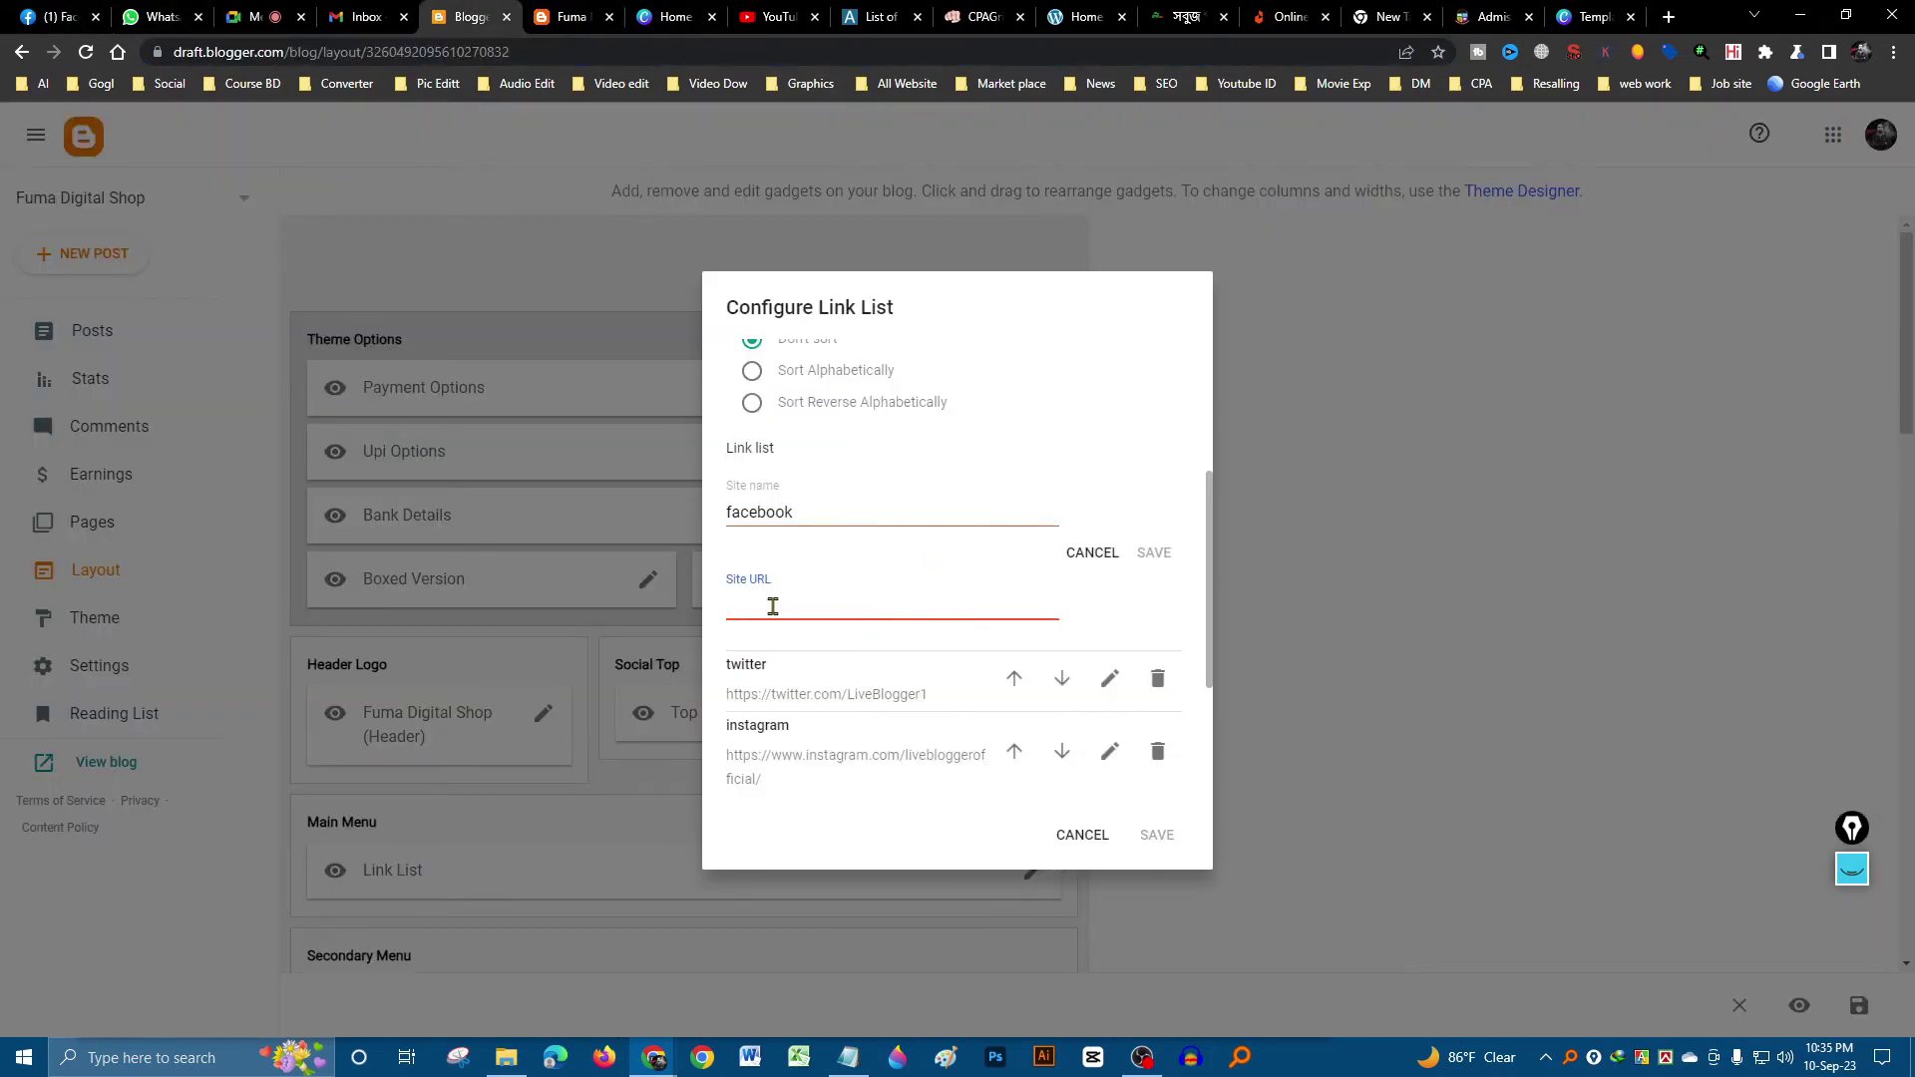
pyautogui.hotkey('ctrl', 'v')
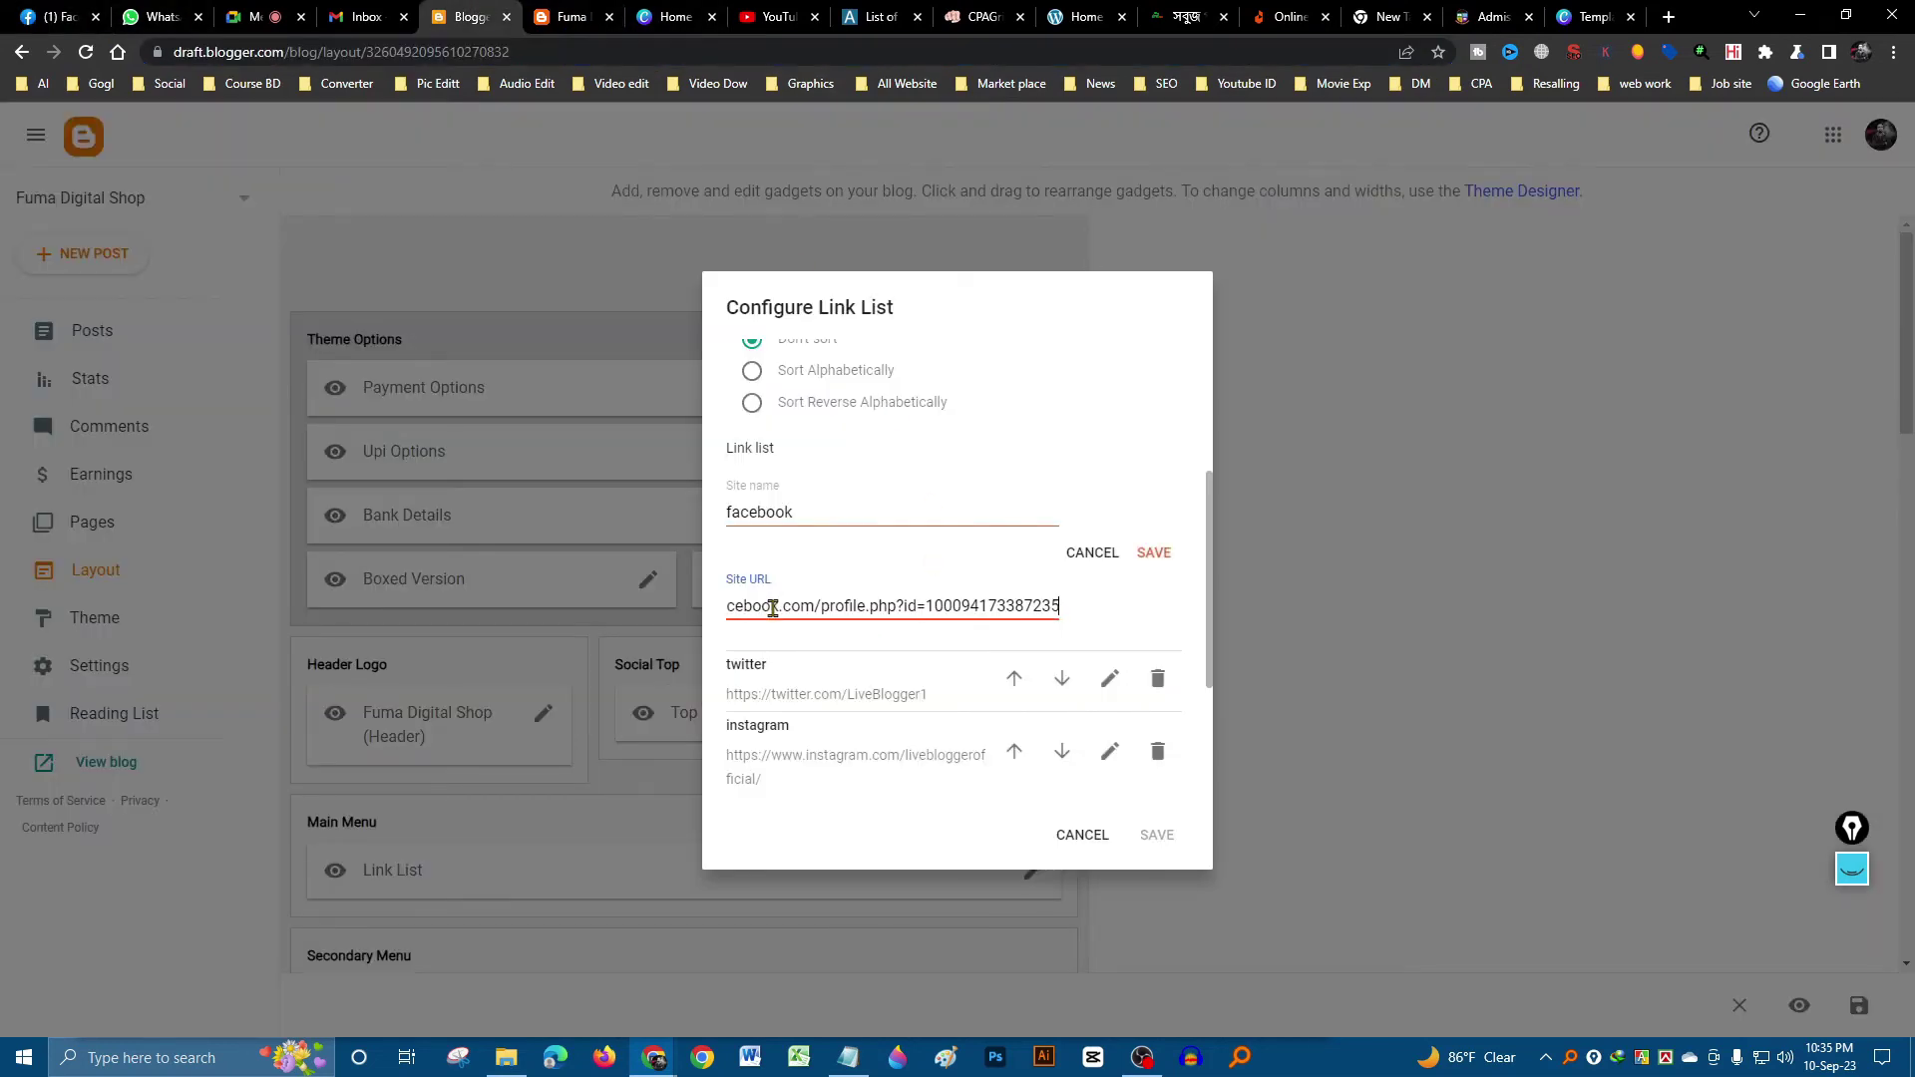
pyautogui.click(1152, 557)
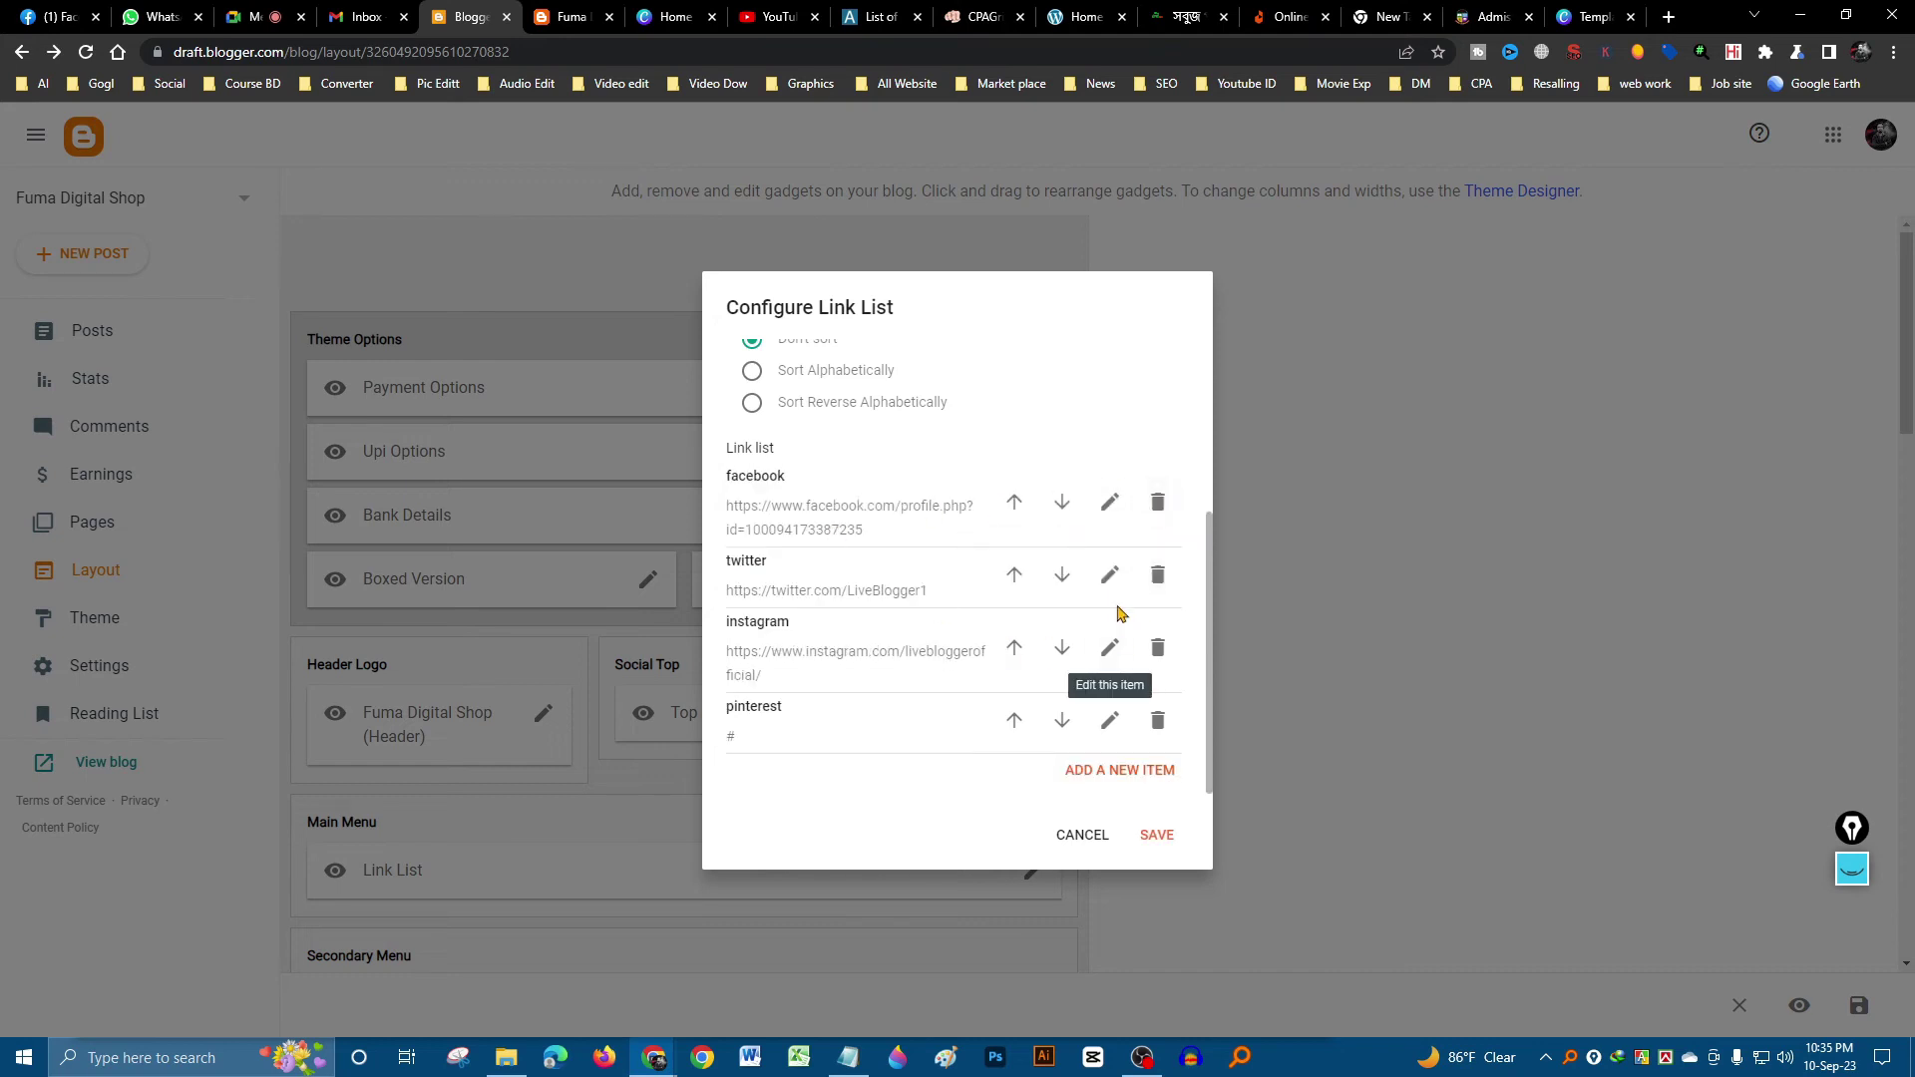
# - Open the twitter item of the Top Social link list for editing and clear its site URL
pyautogui.click(1109, 577)
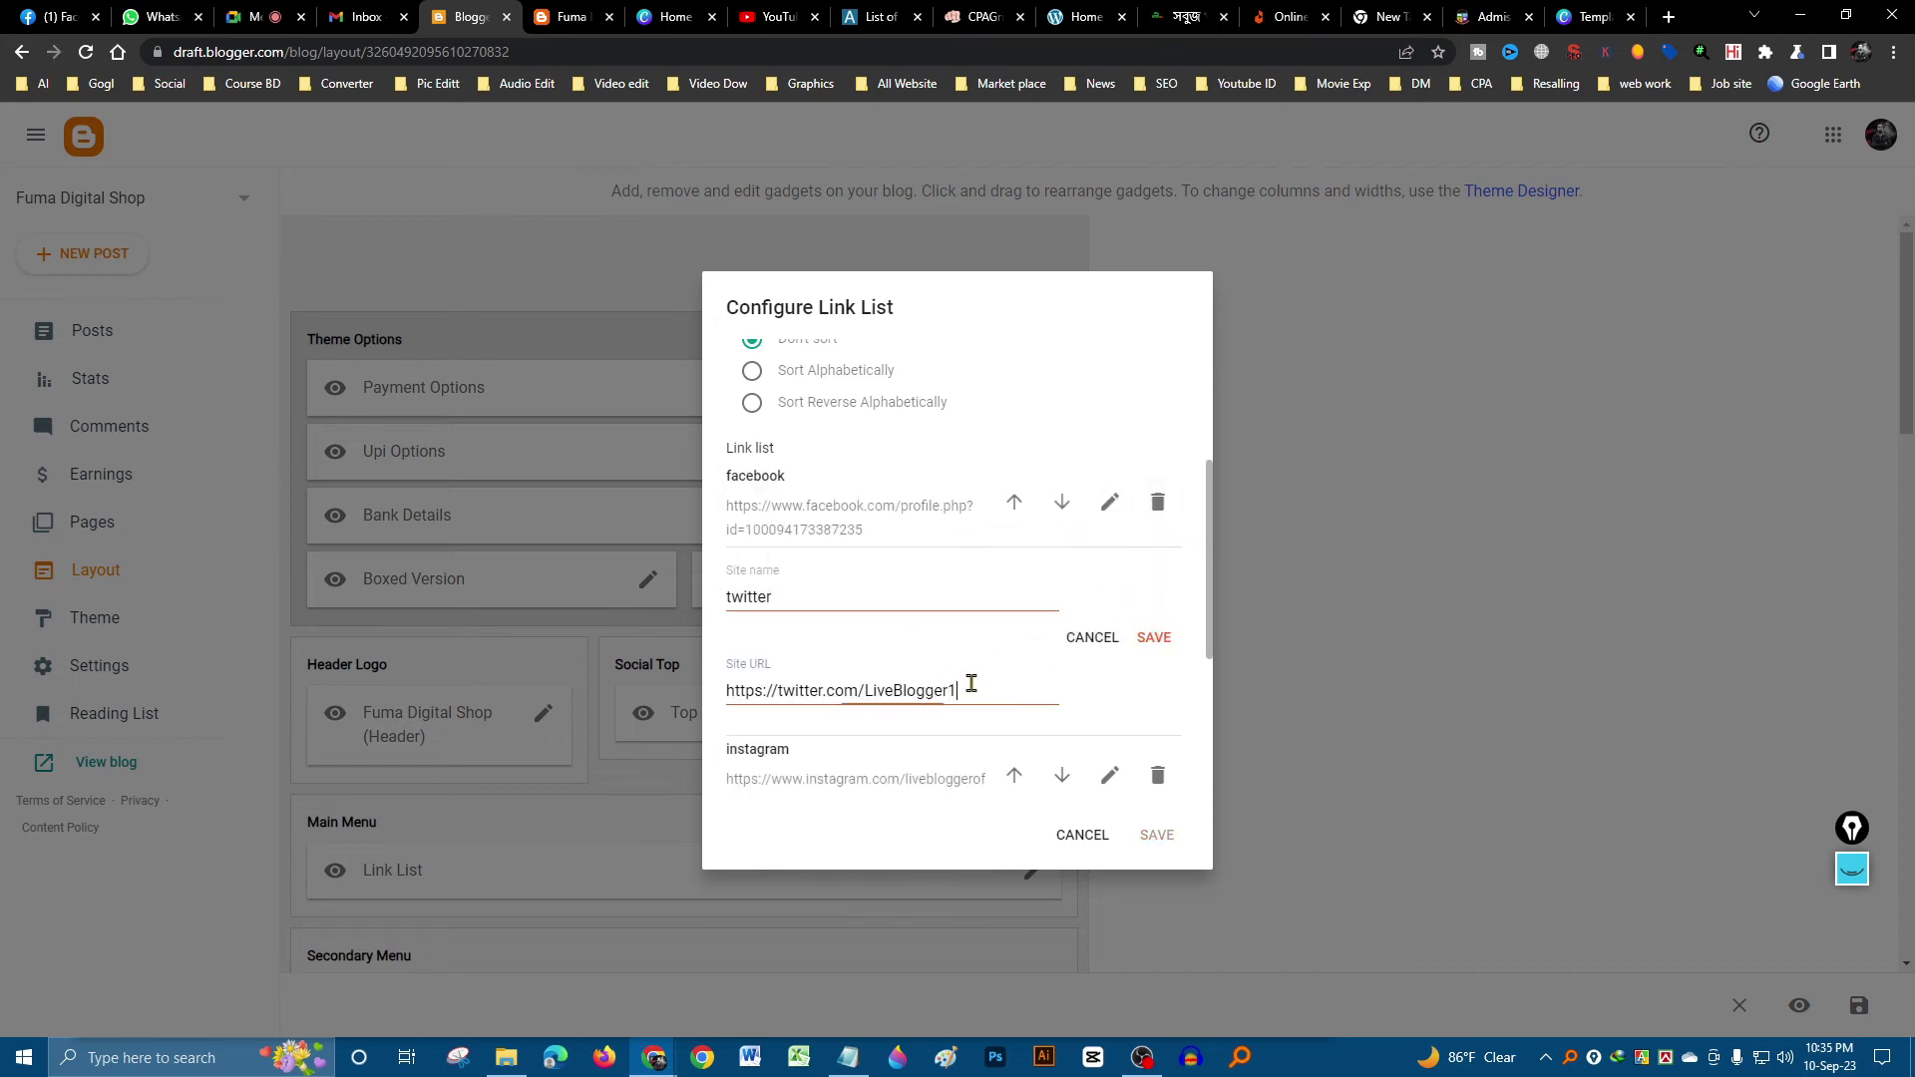
pyautogui.moveTo(971, 683); pyautogui.dragTo(704, 696)
pyautogui.press('BackSpace')
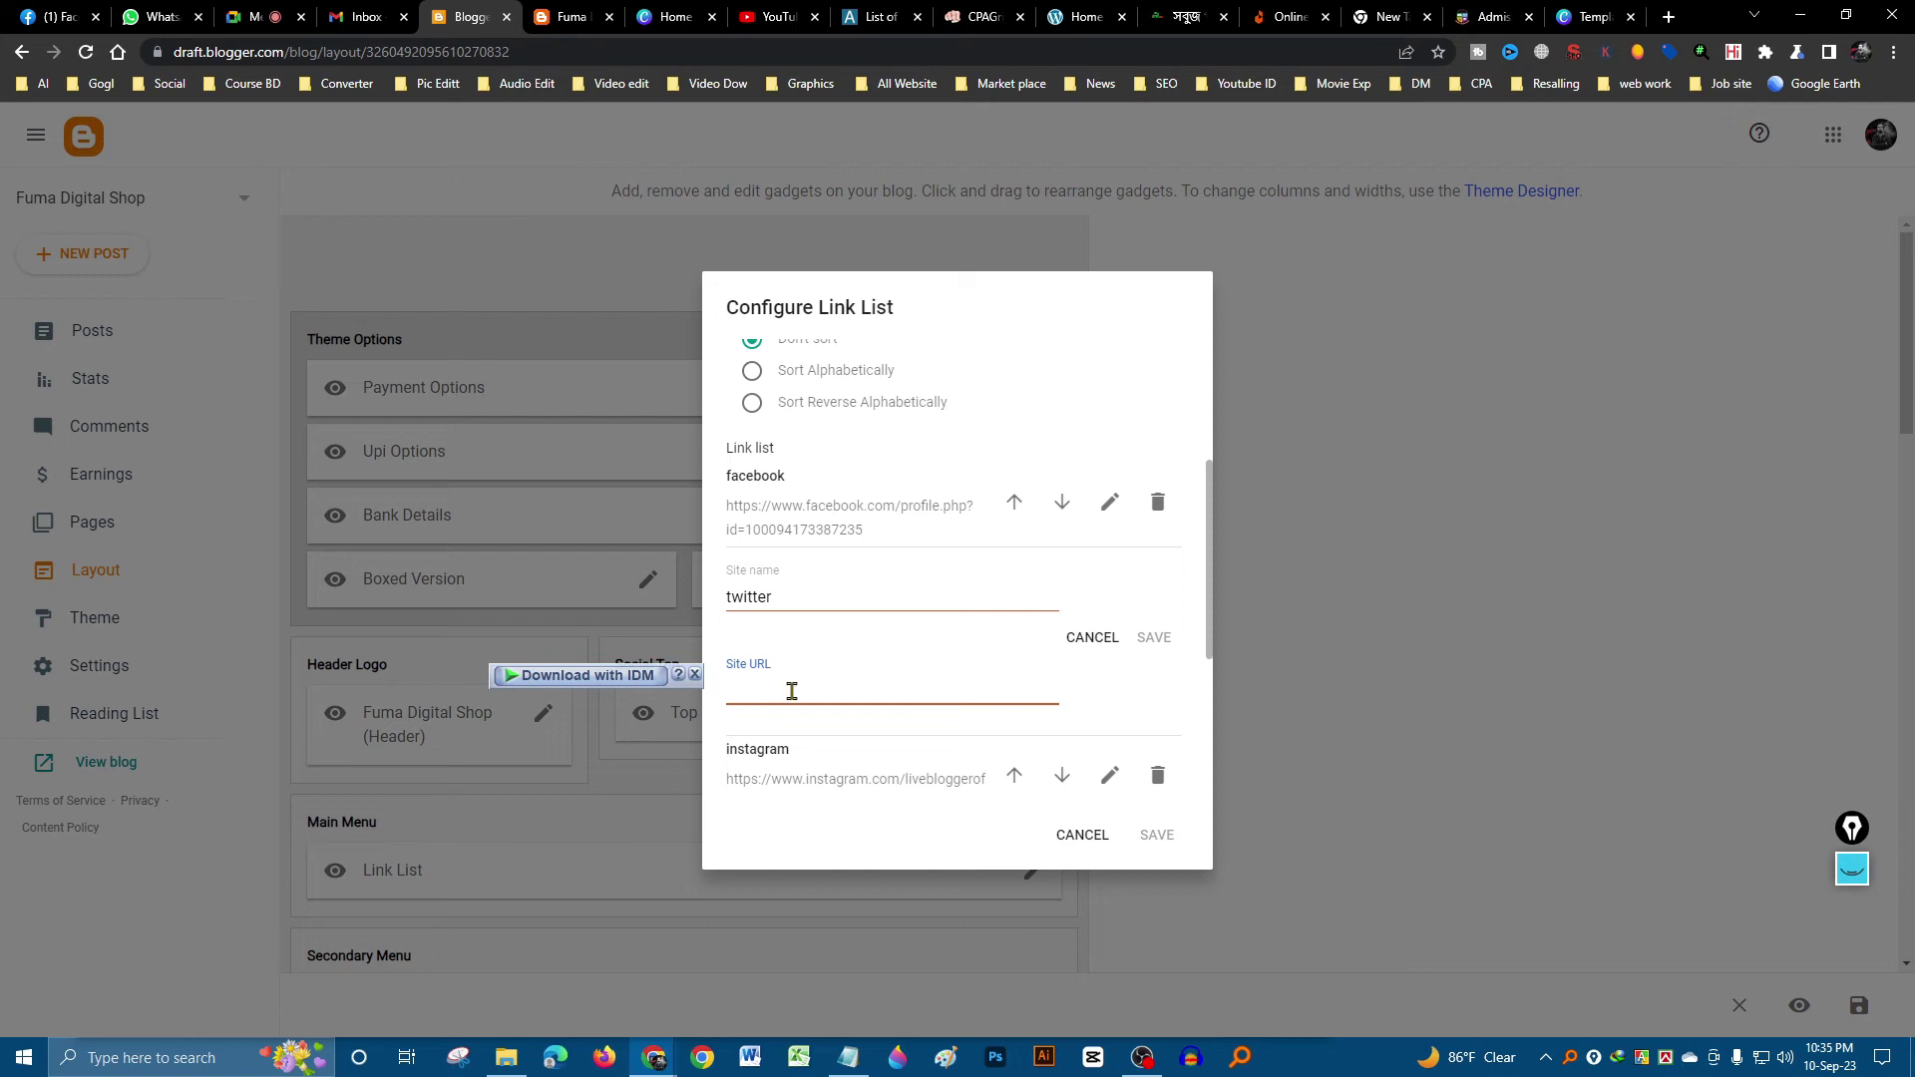
# - Open Twitter in a new browser tab from the Social bookmarks and sign in with the suggested Google account
pyautogui.click(1669, 16)
pyautogui.click(167, 85)
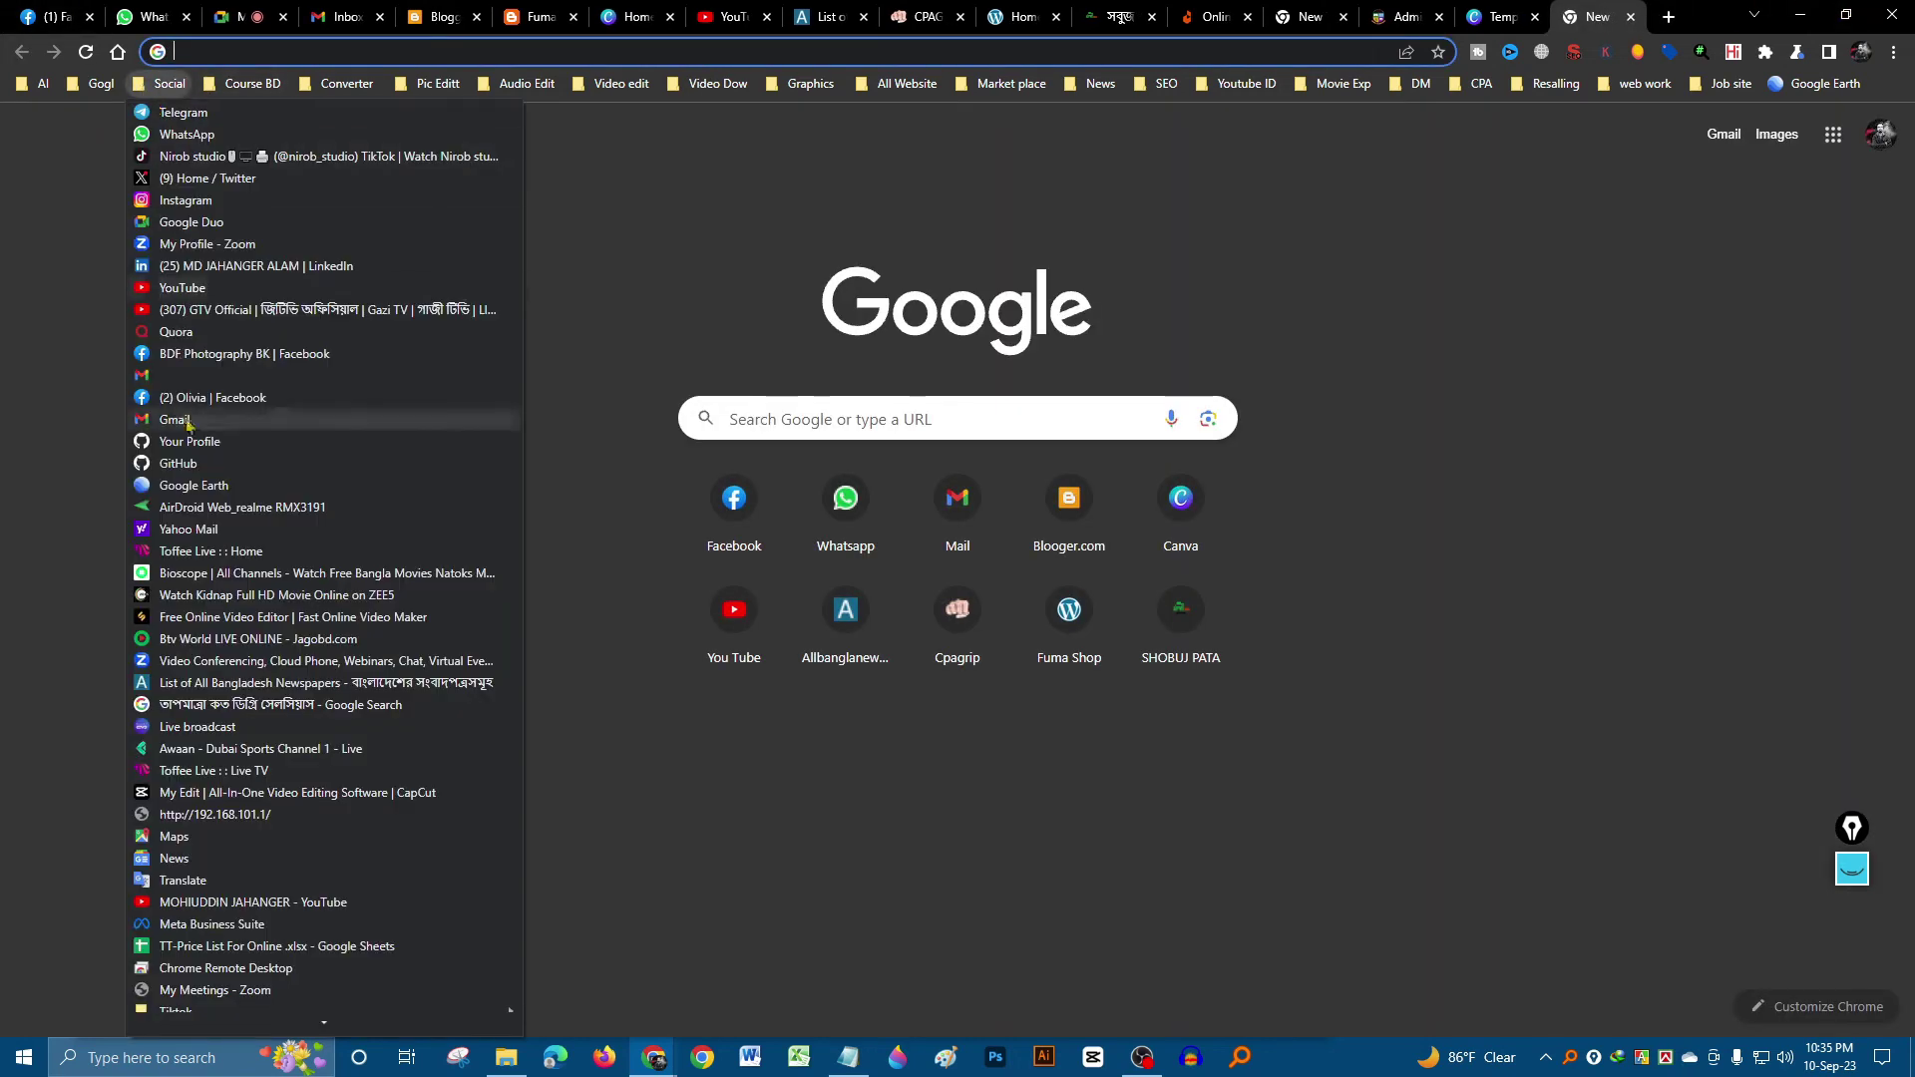
pyautogui.click(192, 177)
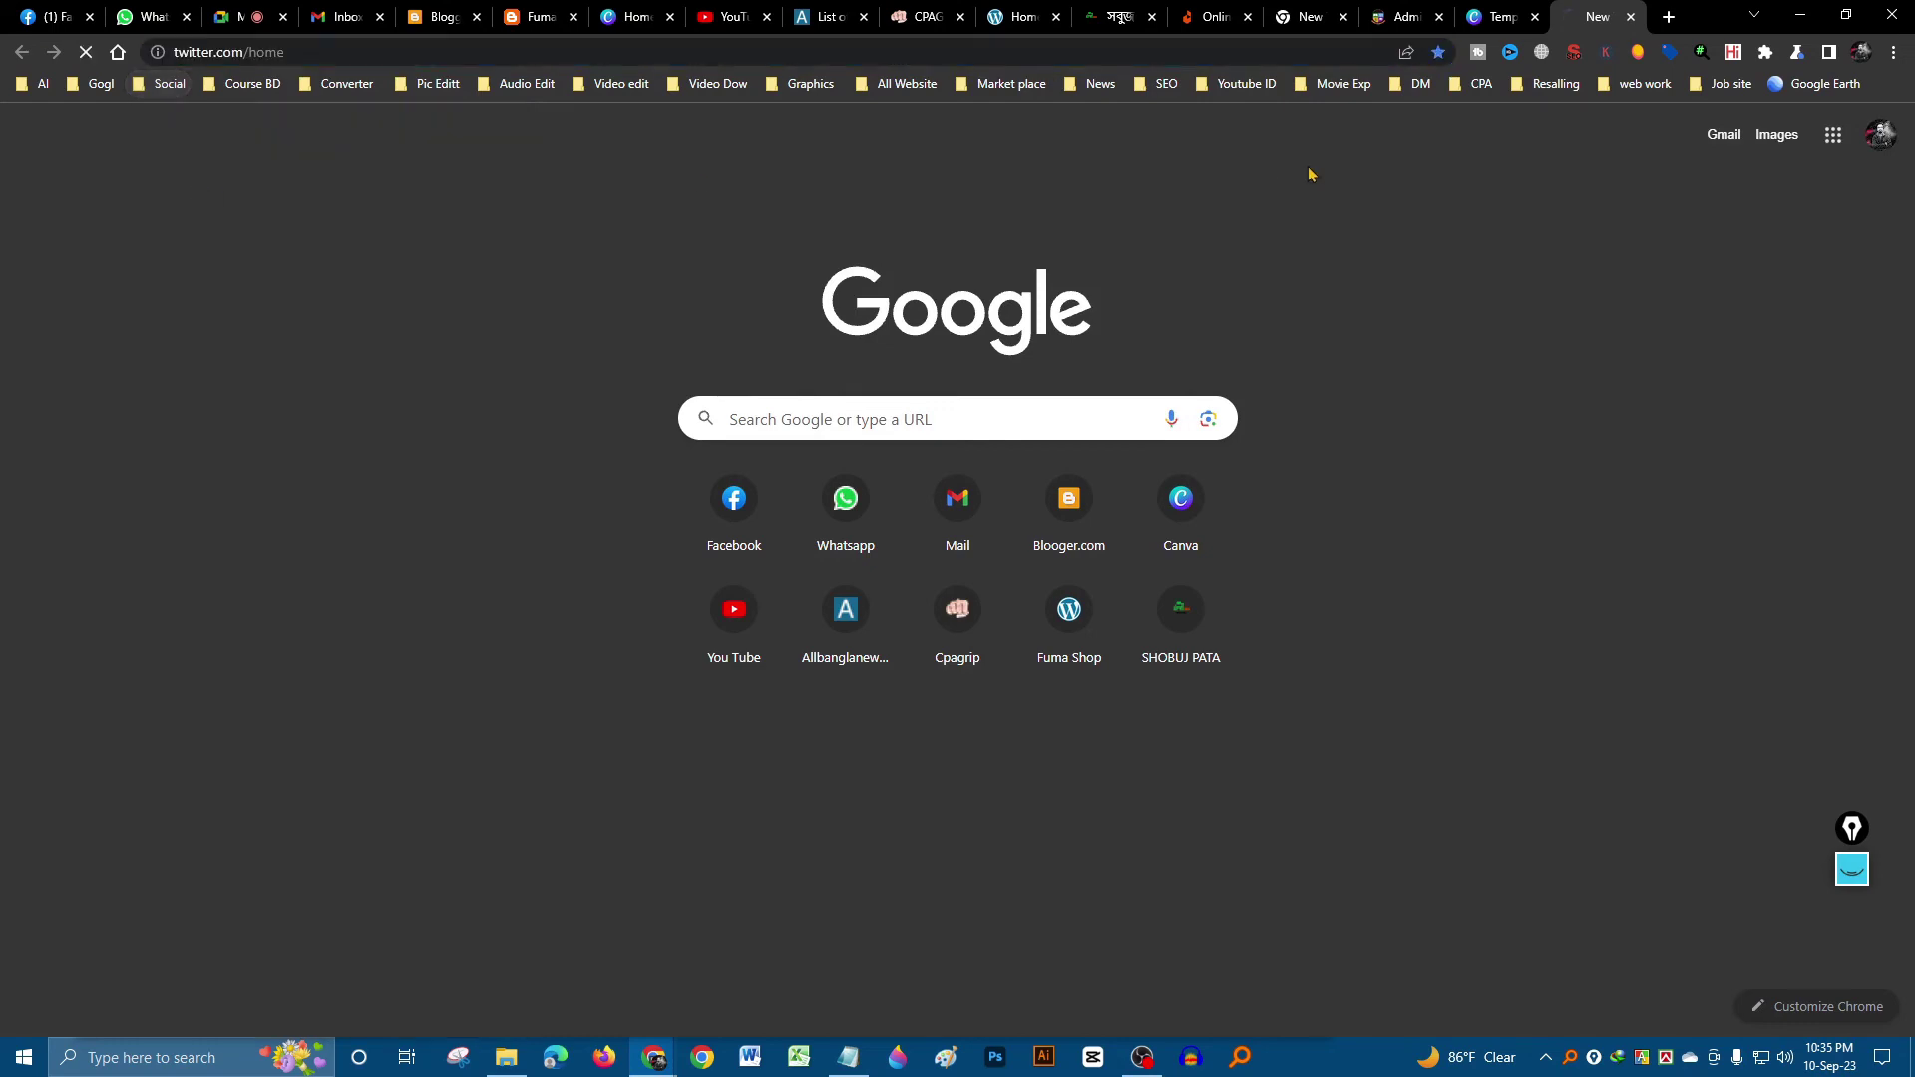
pyautogui.click(1496, 17)
pyautogui.click(1570, 22)
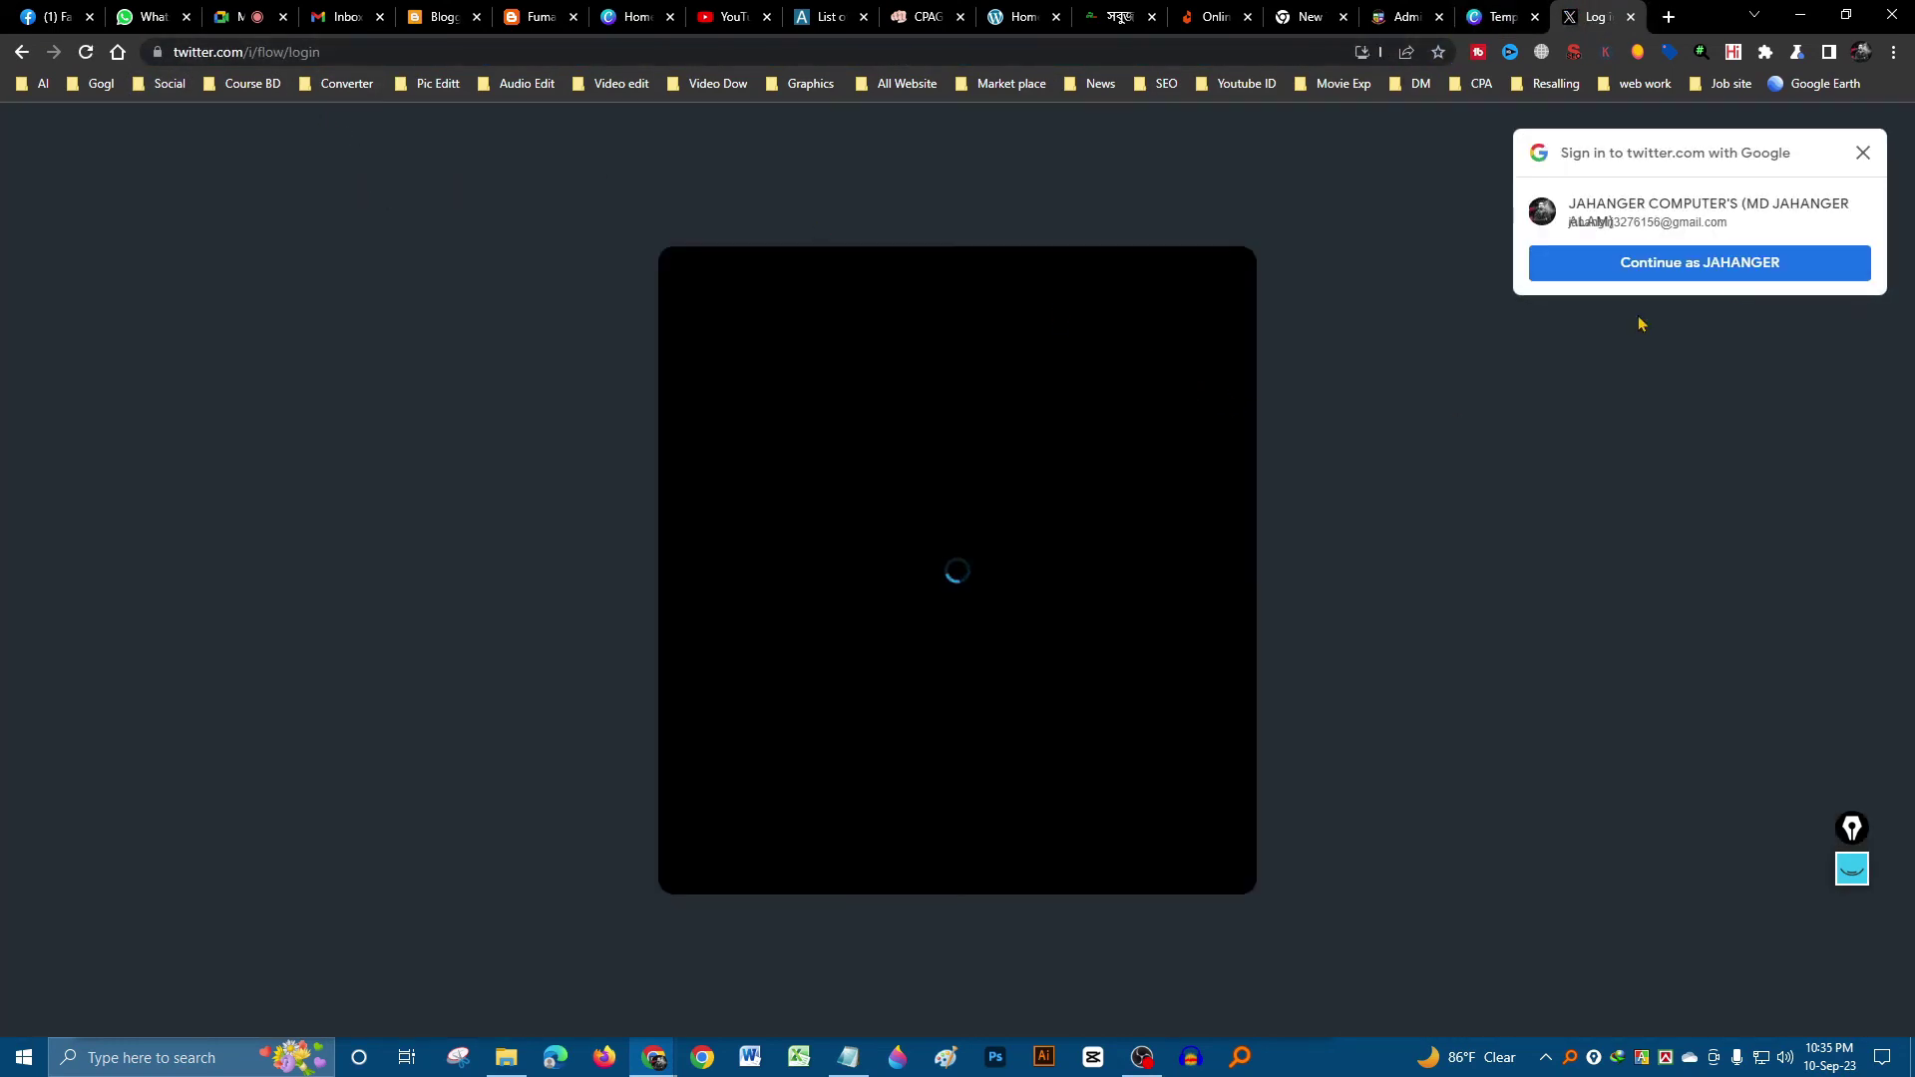
pyautogui.click(1740, 268)
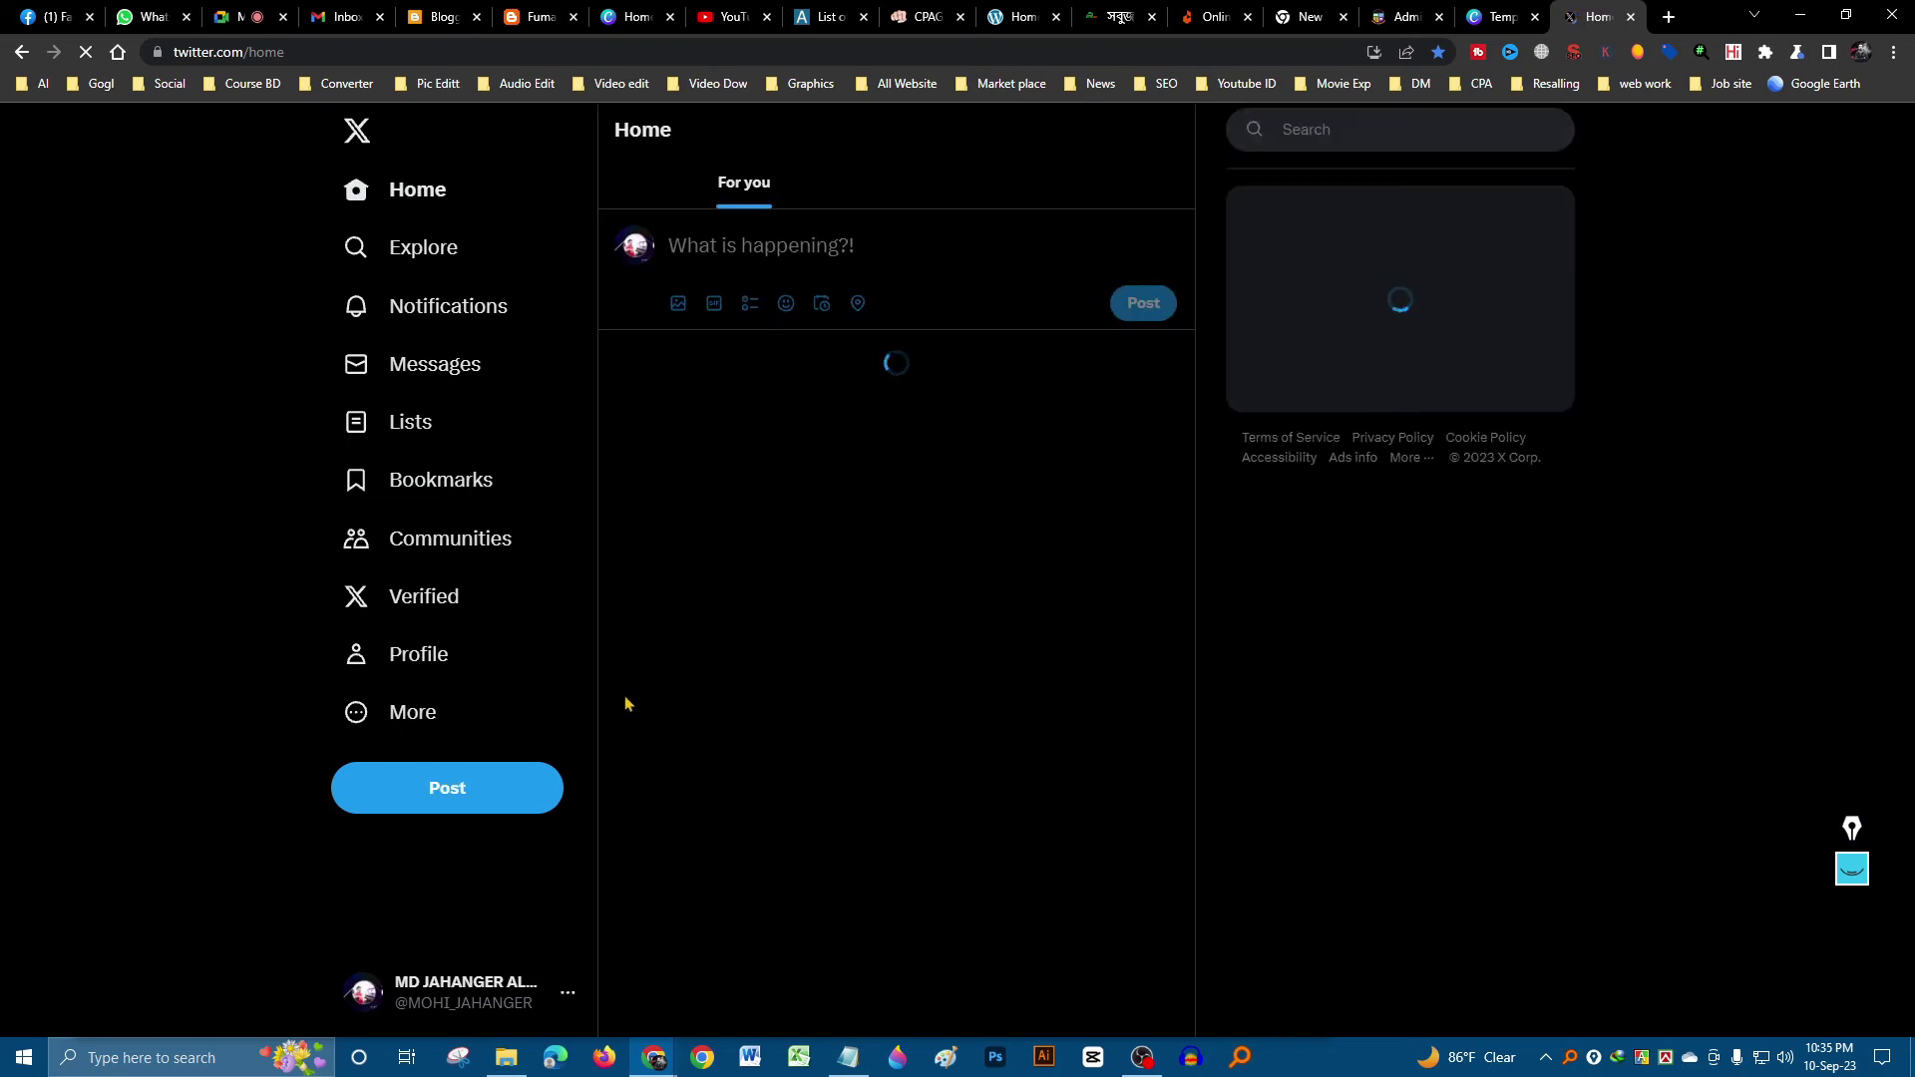
# - Open the account's own Twitter profile and copy its web address
pyautogui.click(424, 658)
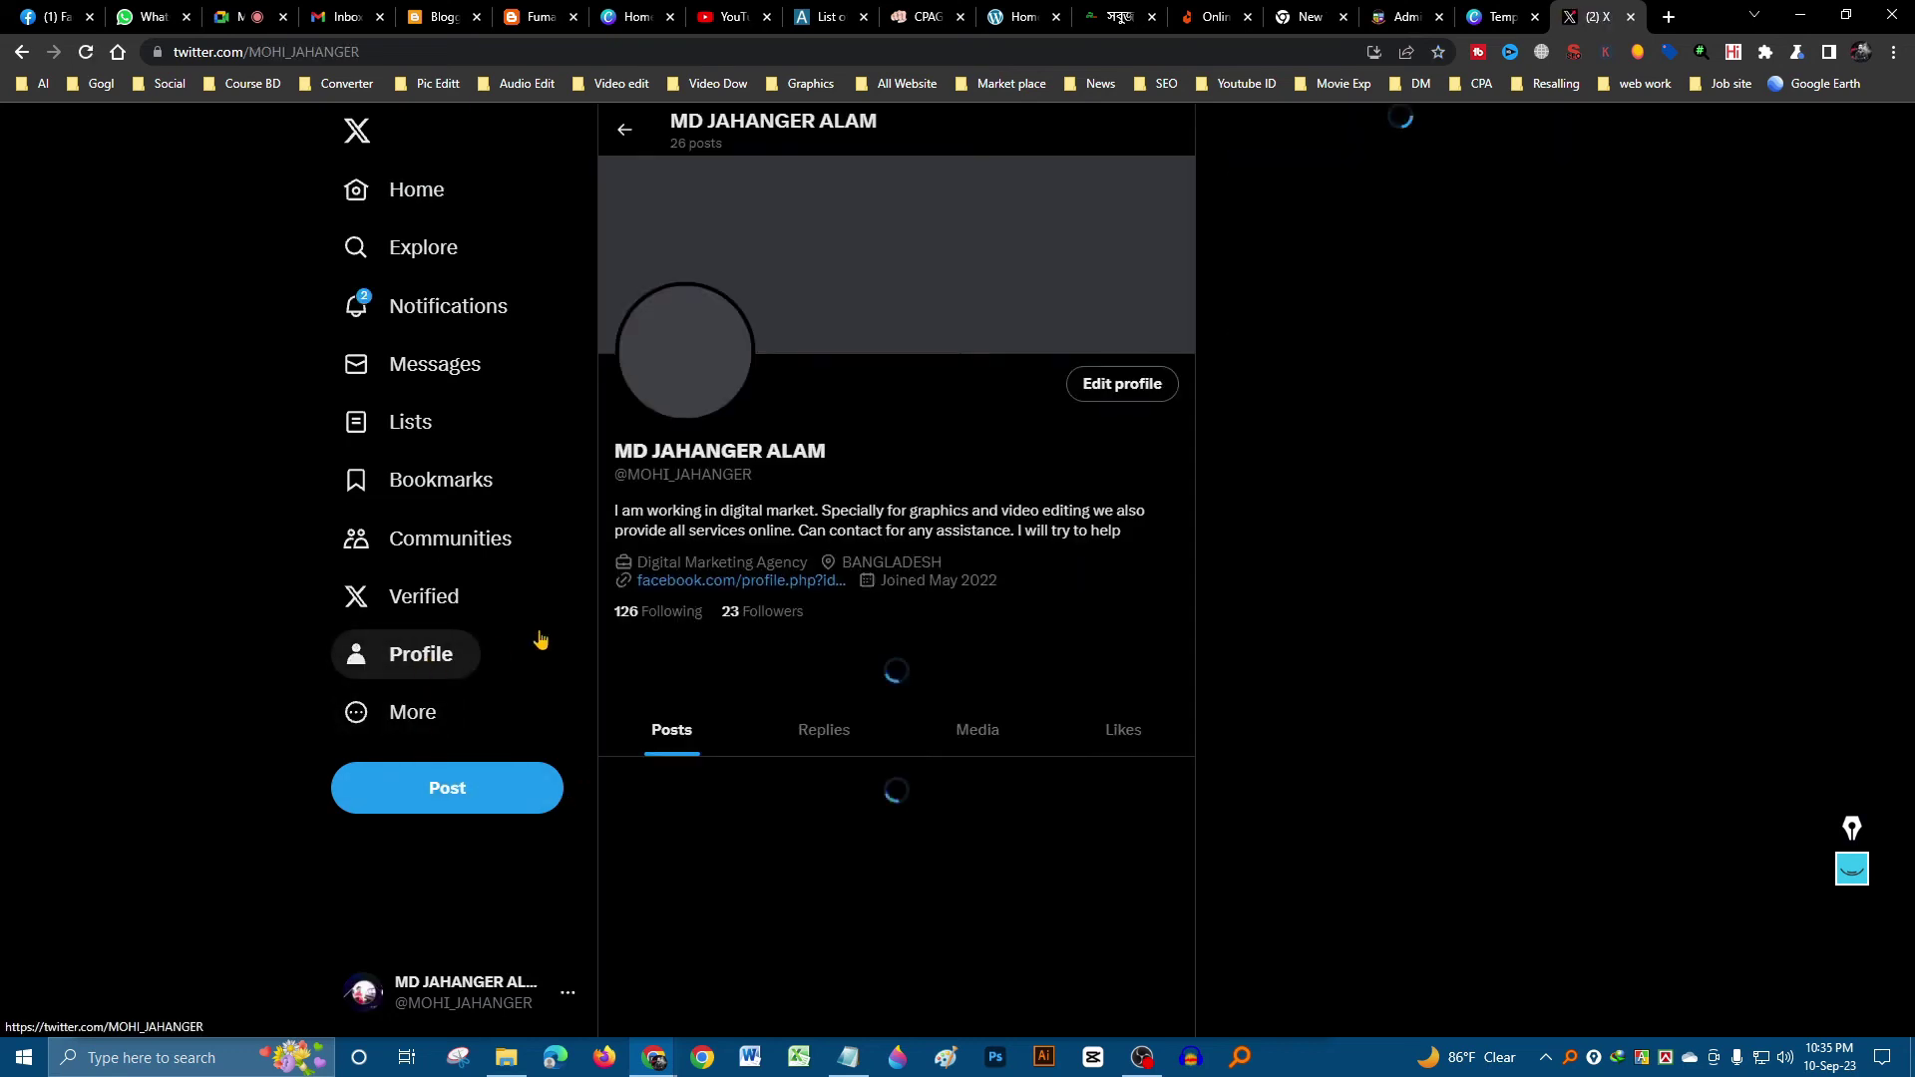
pyautogui.click(404, 52)
pyautogui.hotkey('ctrl', 'c')
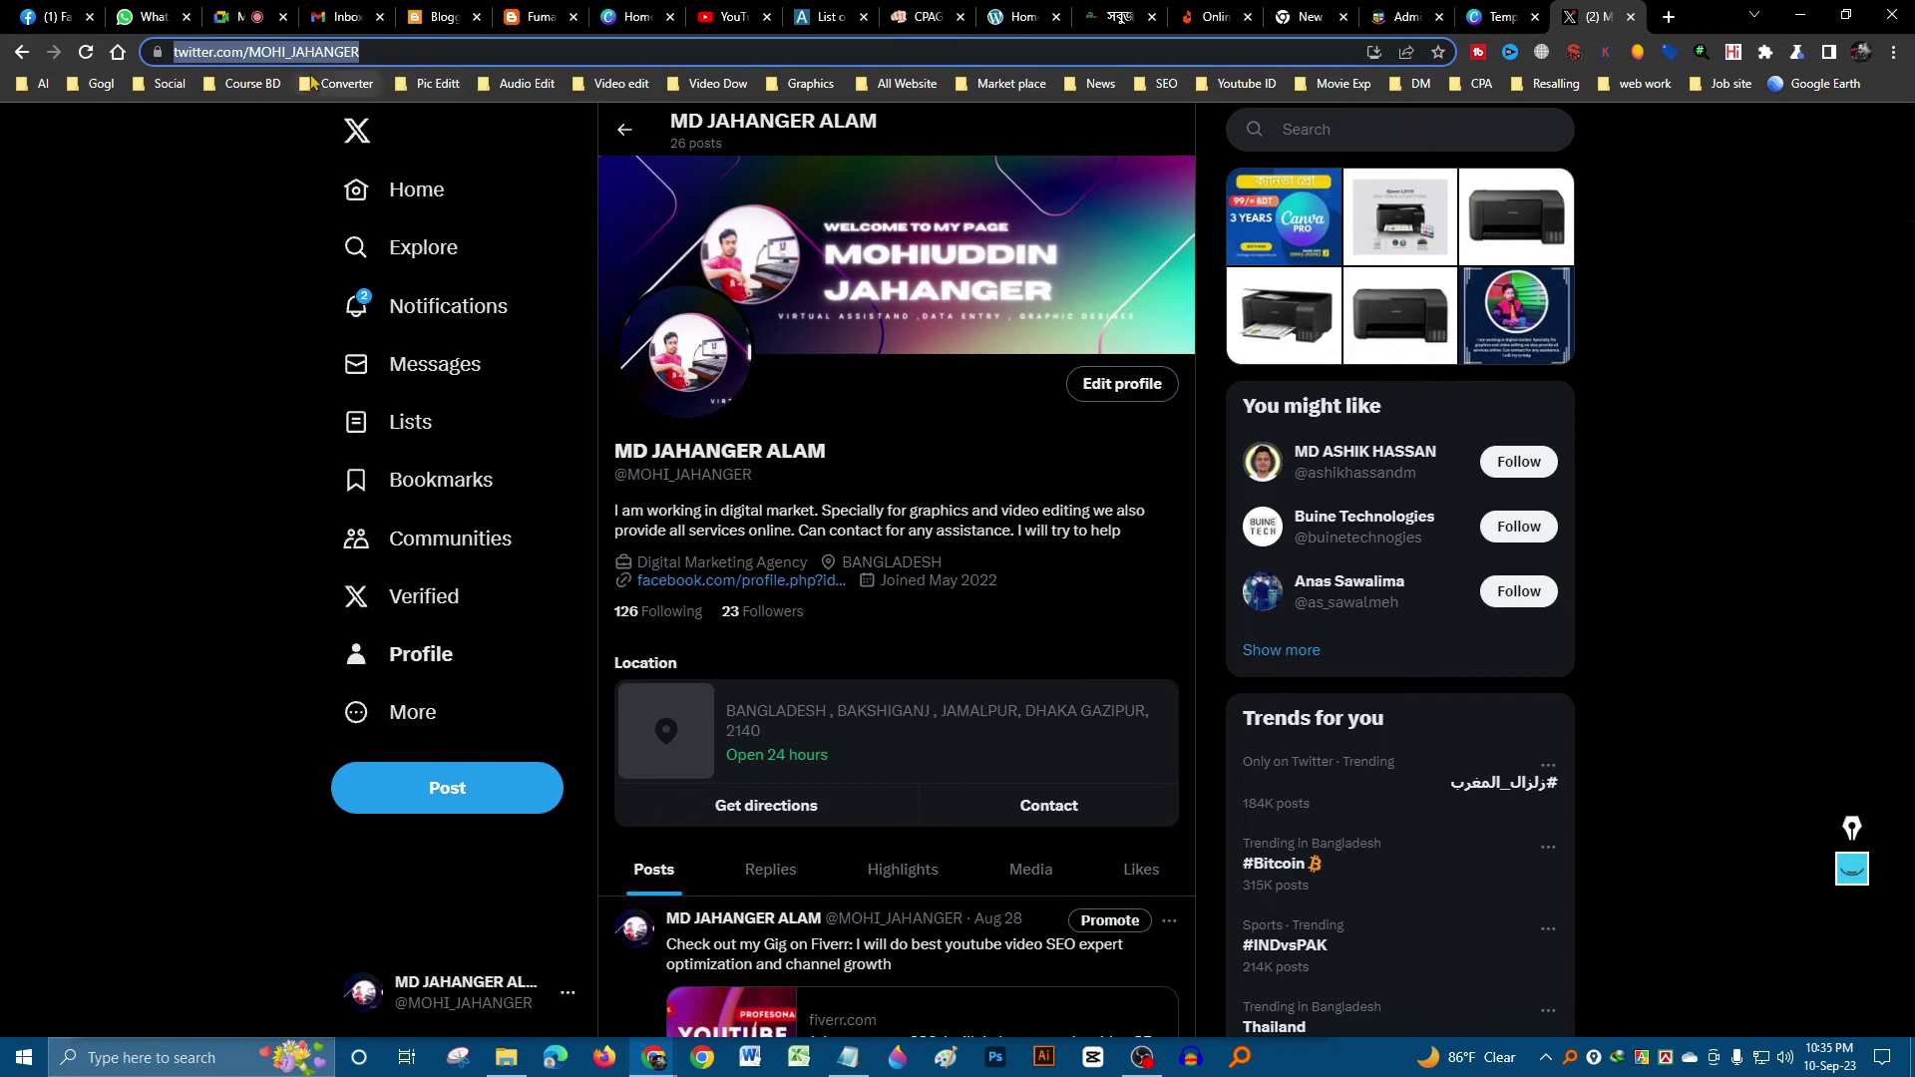
# - Go back to the Blogger layout, paste the Twitter profile address as the twitter link's site URL and save the item
pyautogui.click(439, 17)
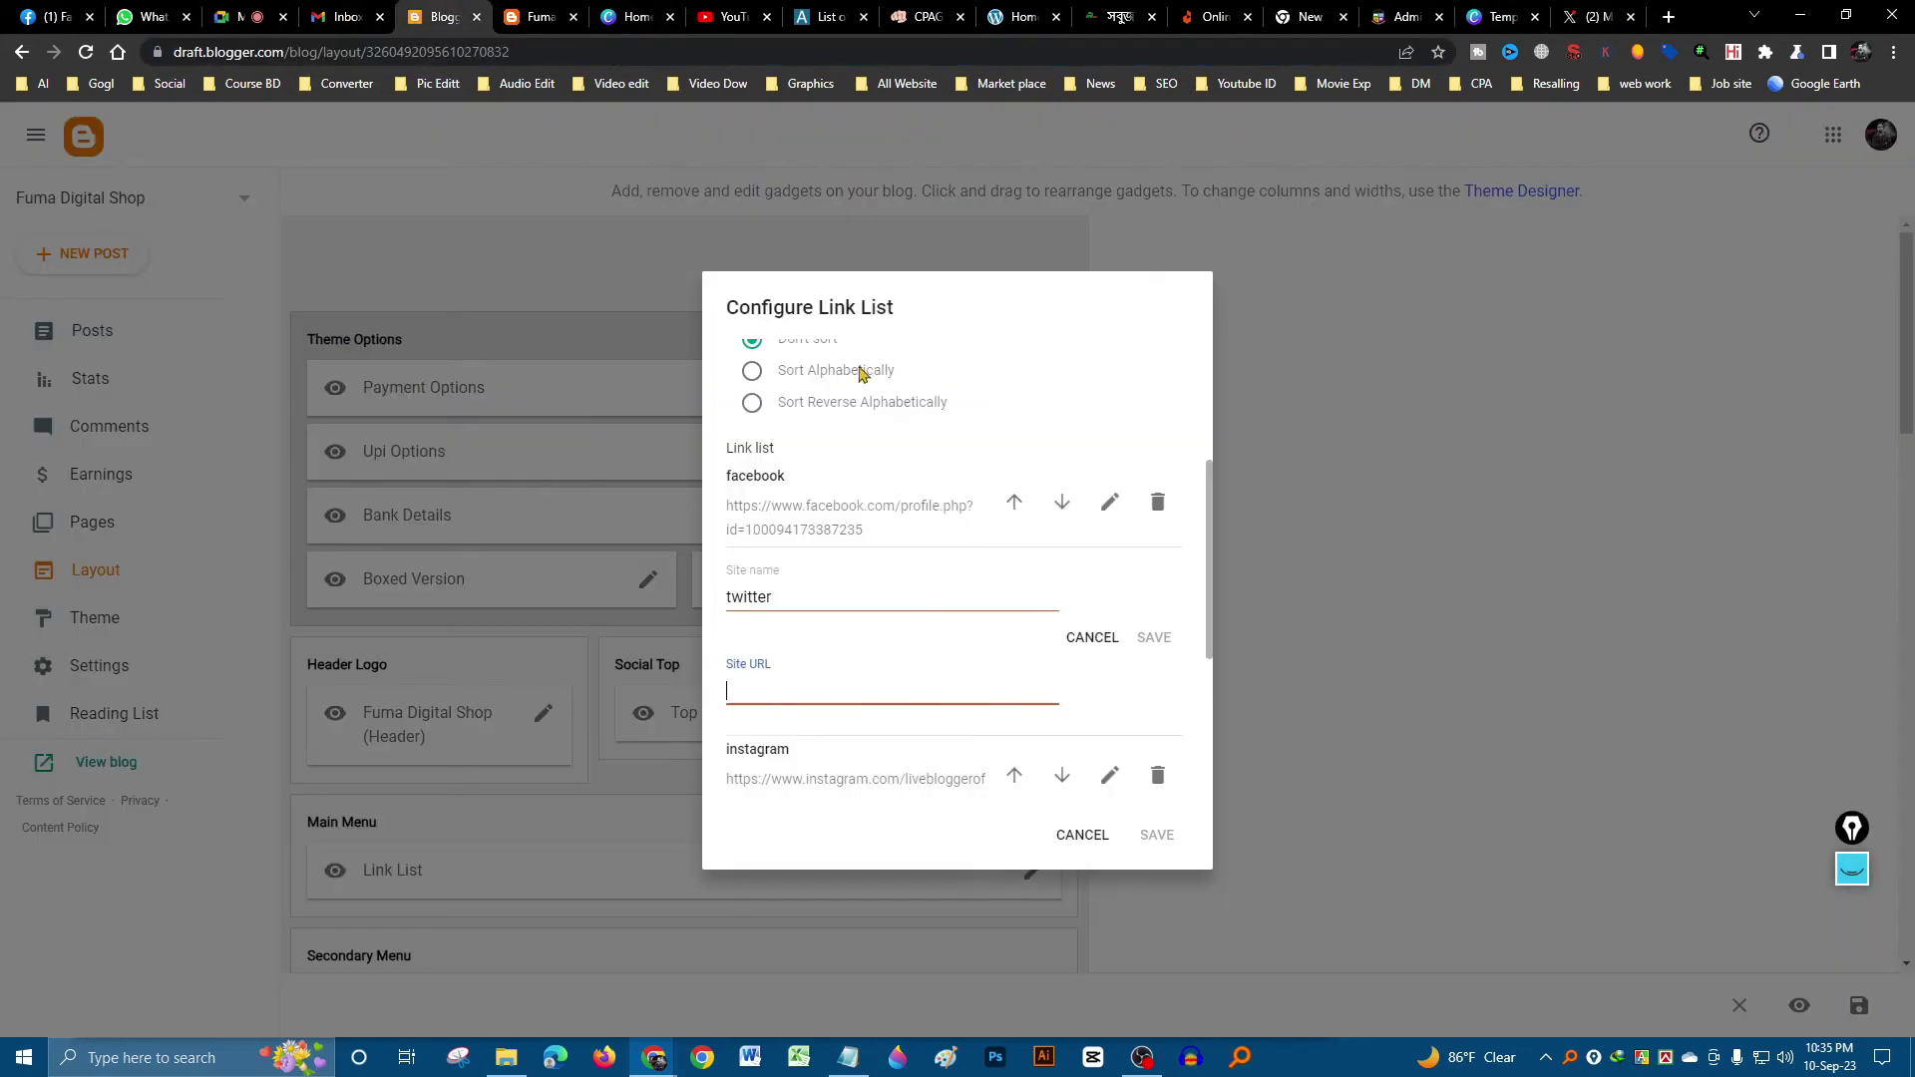
pyautogui.hotkey('ctrl', 'v')
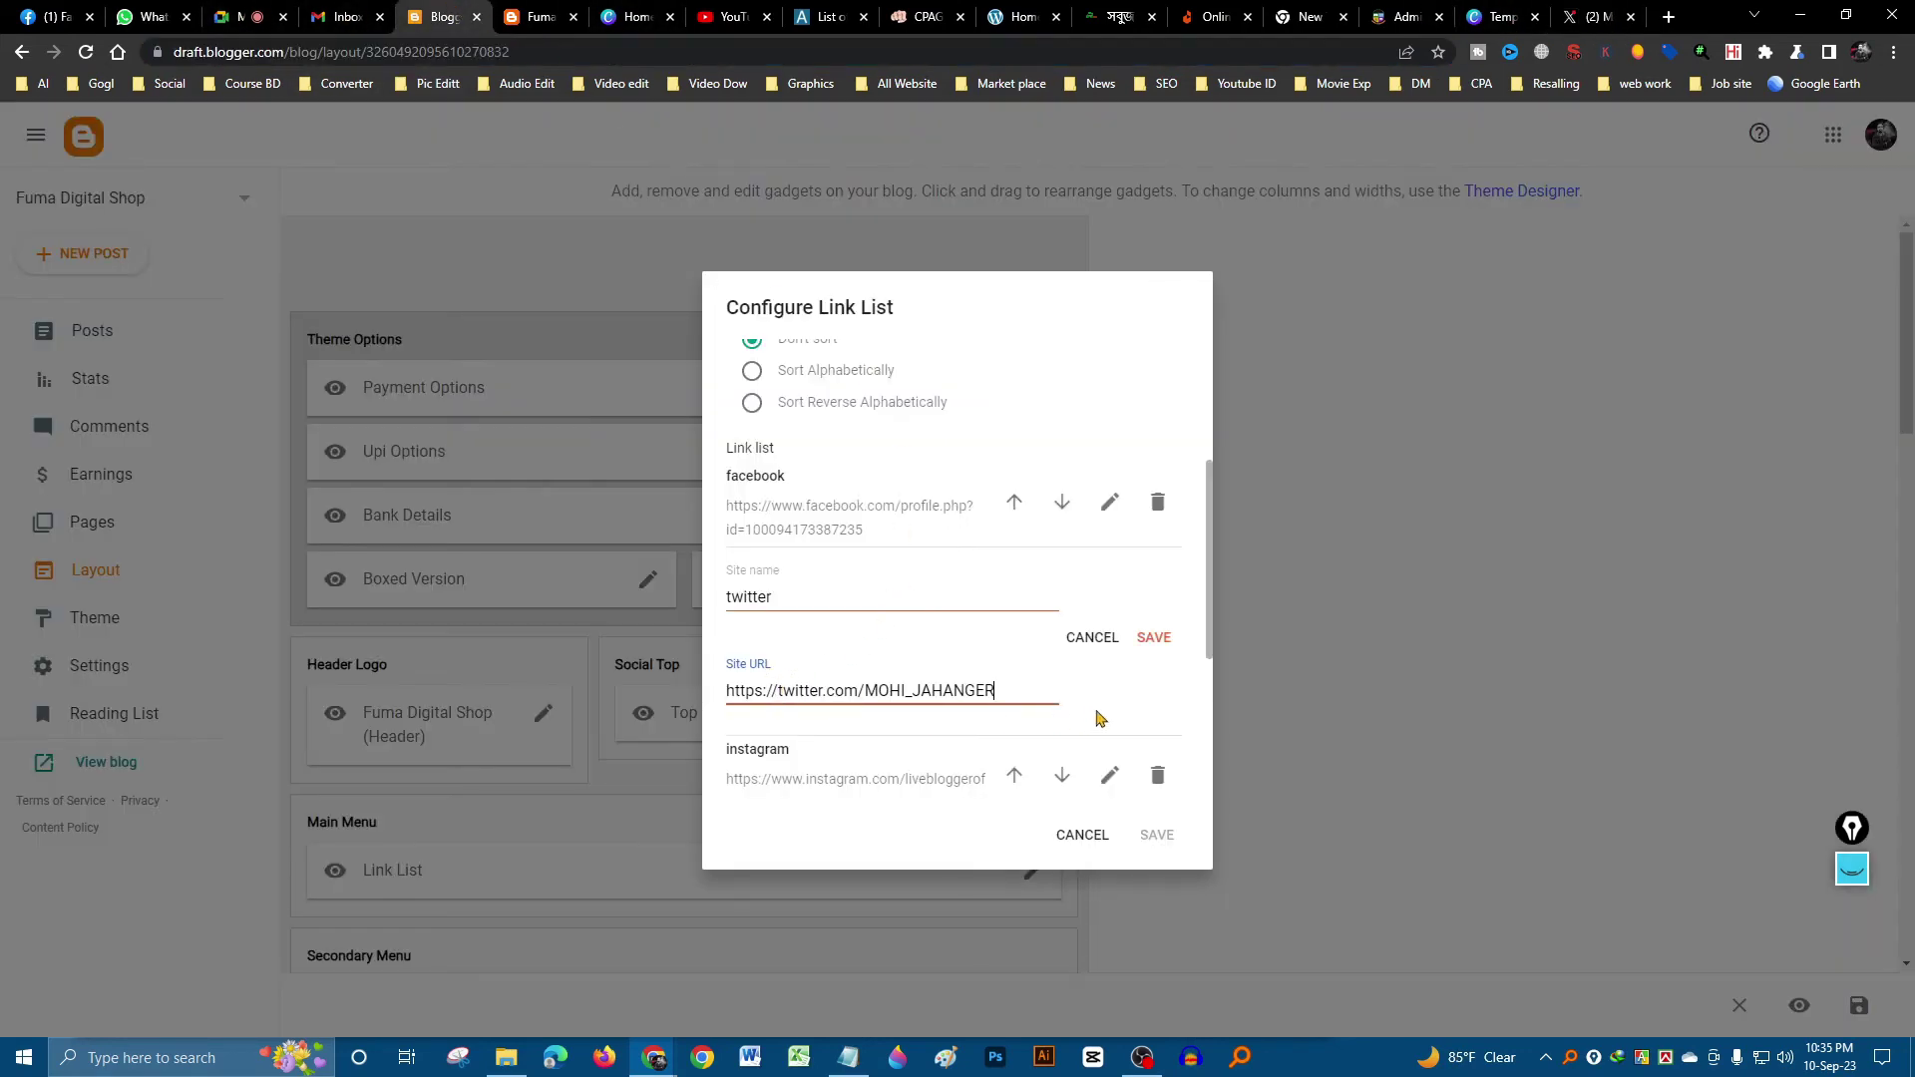
pyautogui.click(1153, 638)
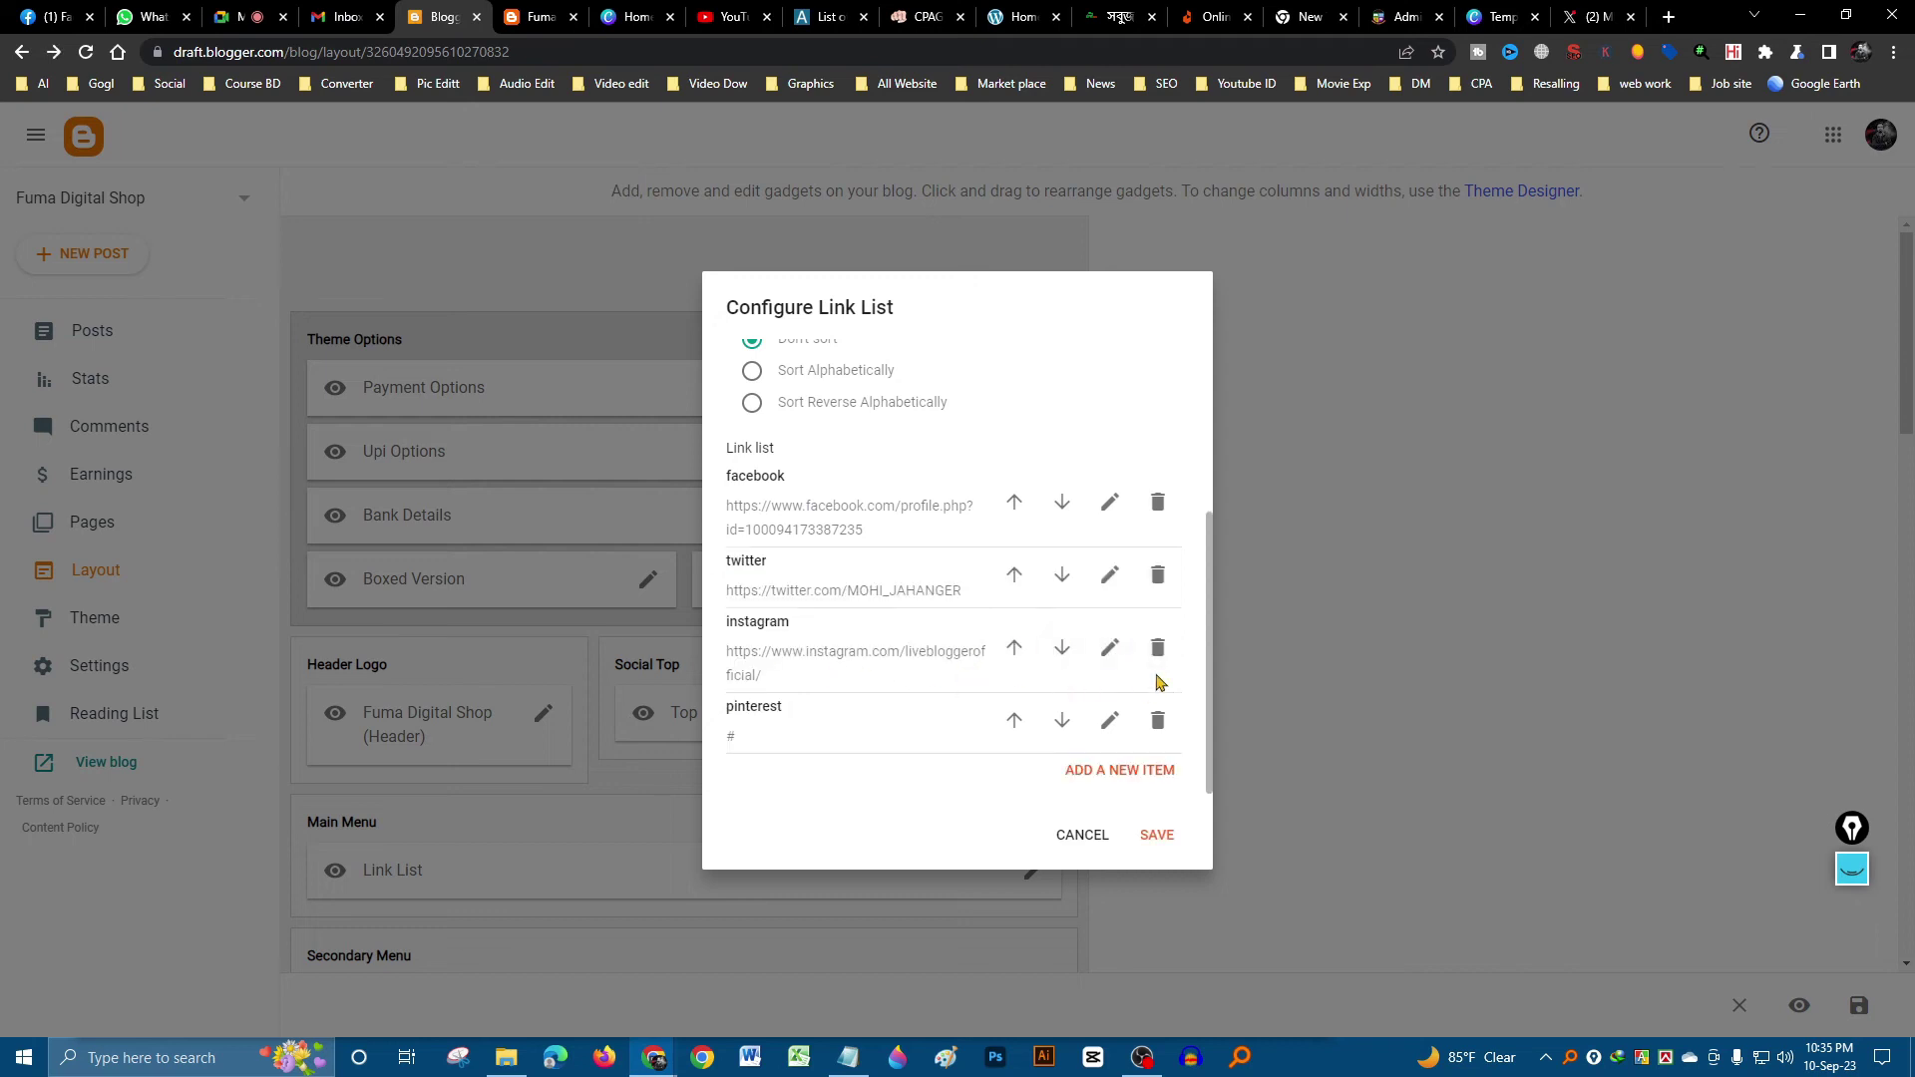
# - Open the instagram link item for editing, then open the account's Instagram profile in a new browser tab and copy its web address
pyautogui.click(1109, 649)
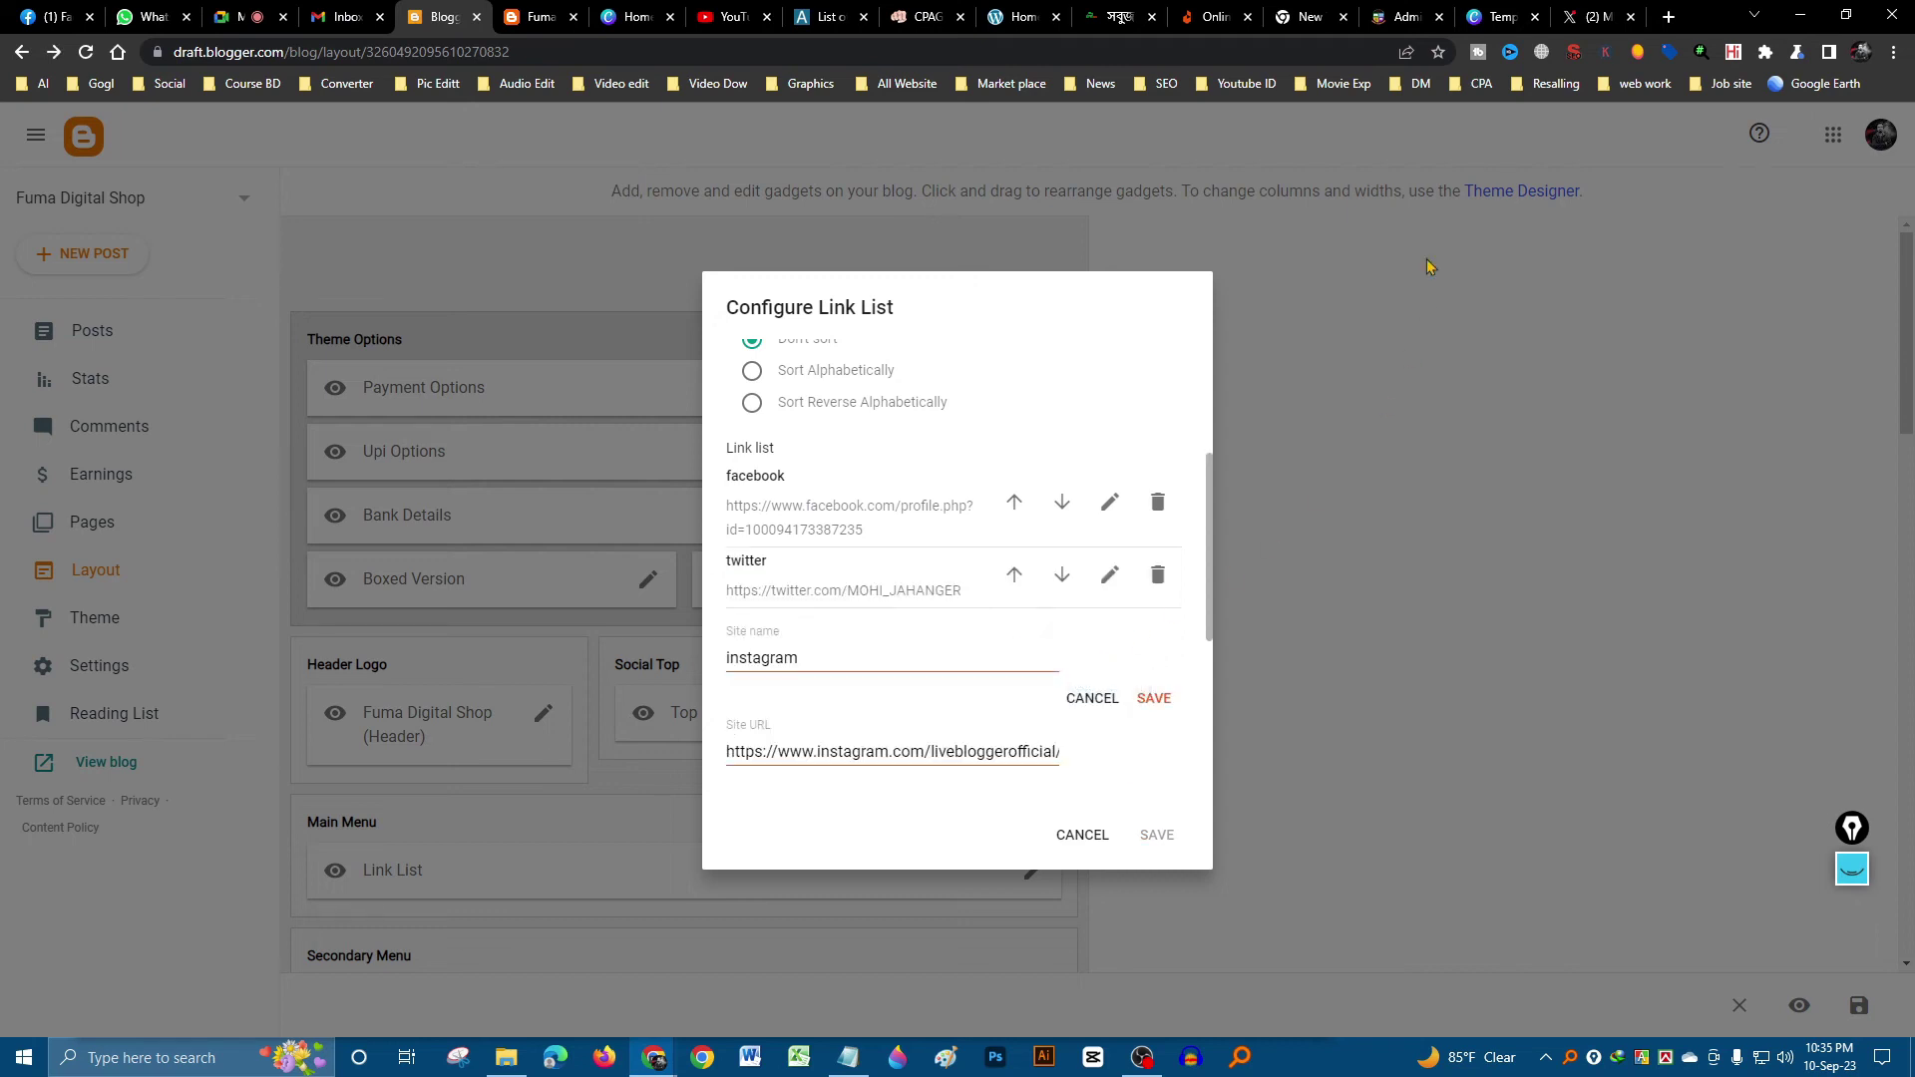
pyautogui.click(1668, 17)
pyautogui.click(165, 84)
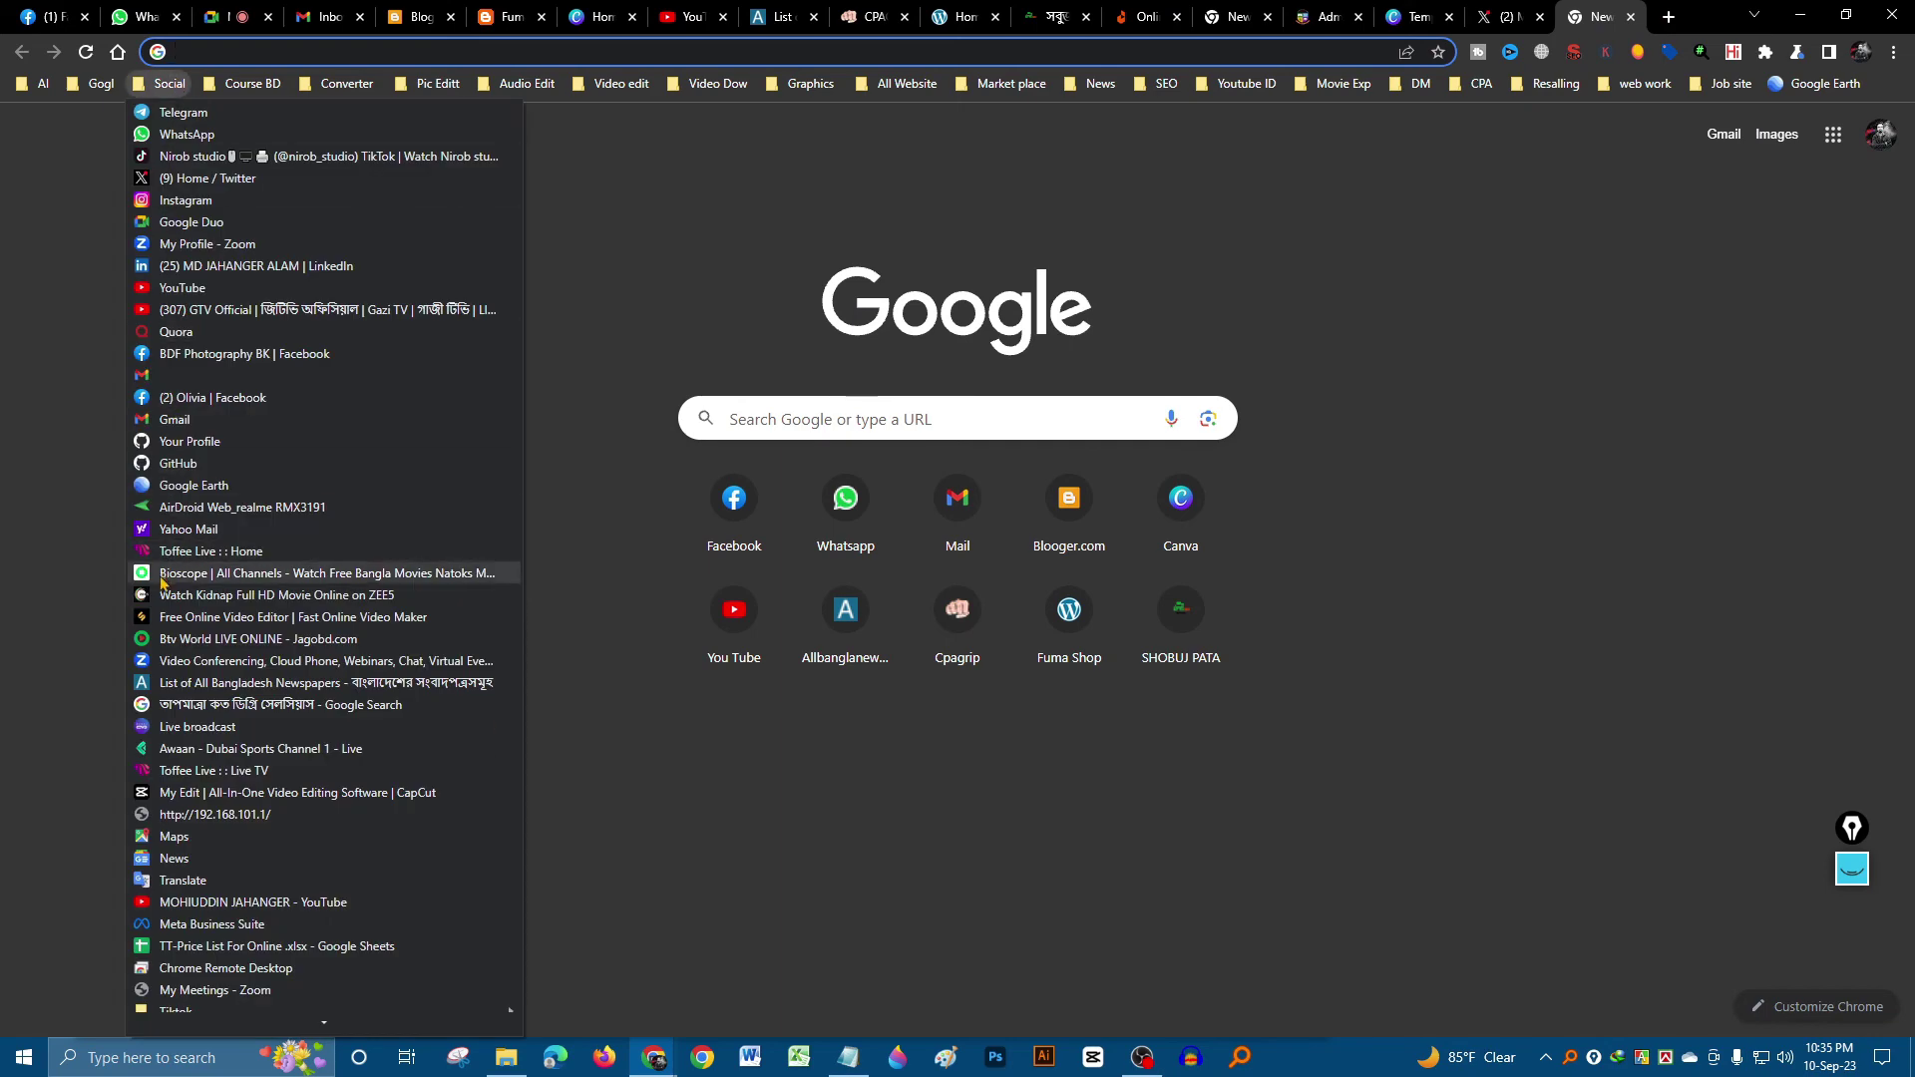
pyautogui.click(194, 200)
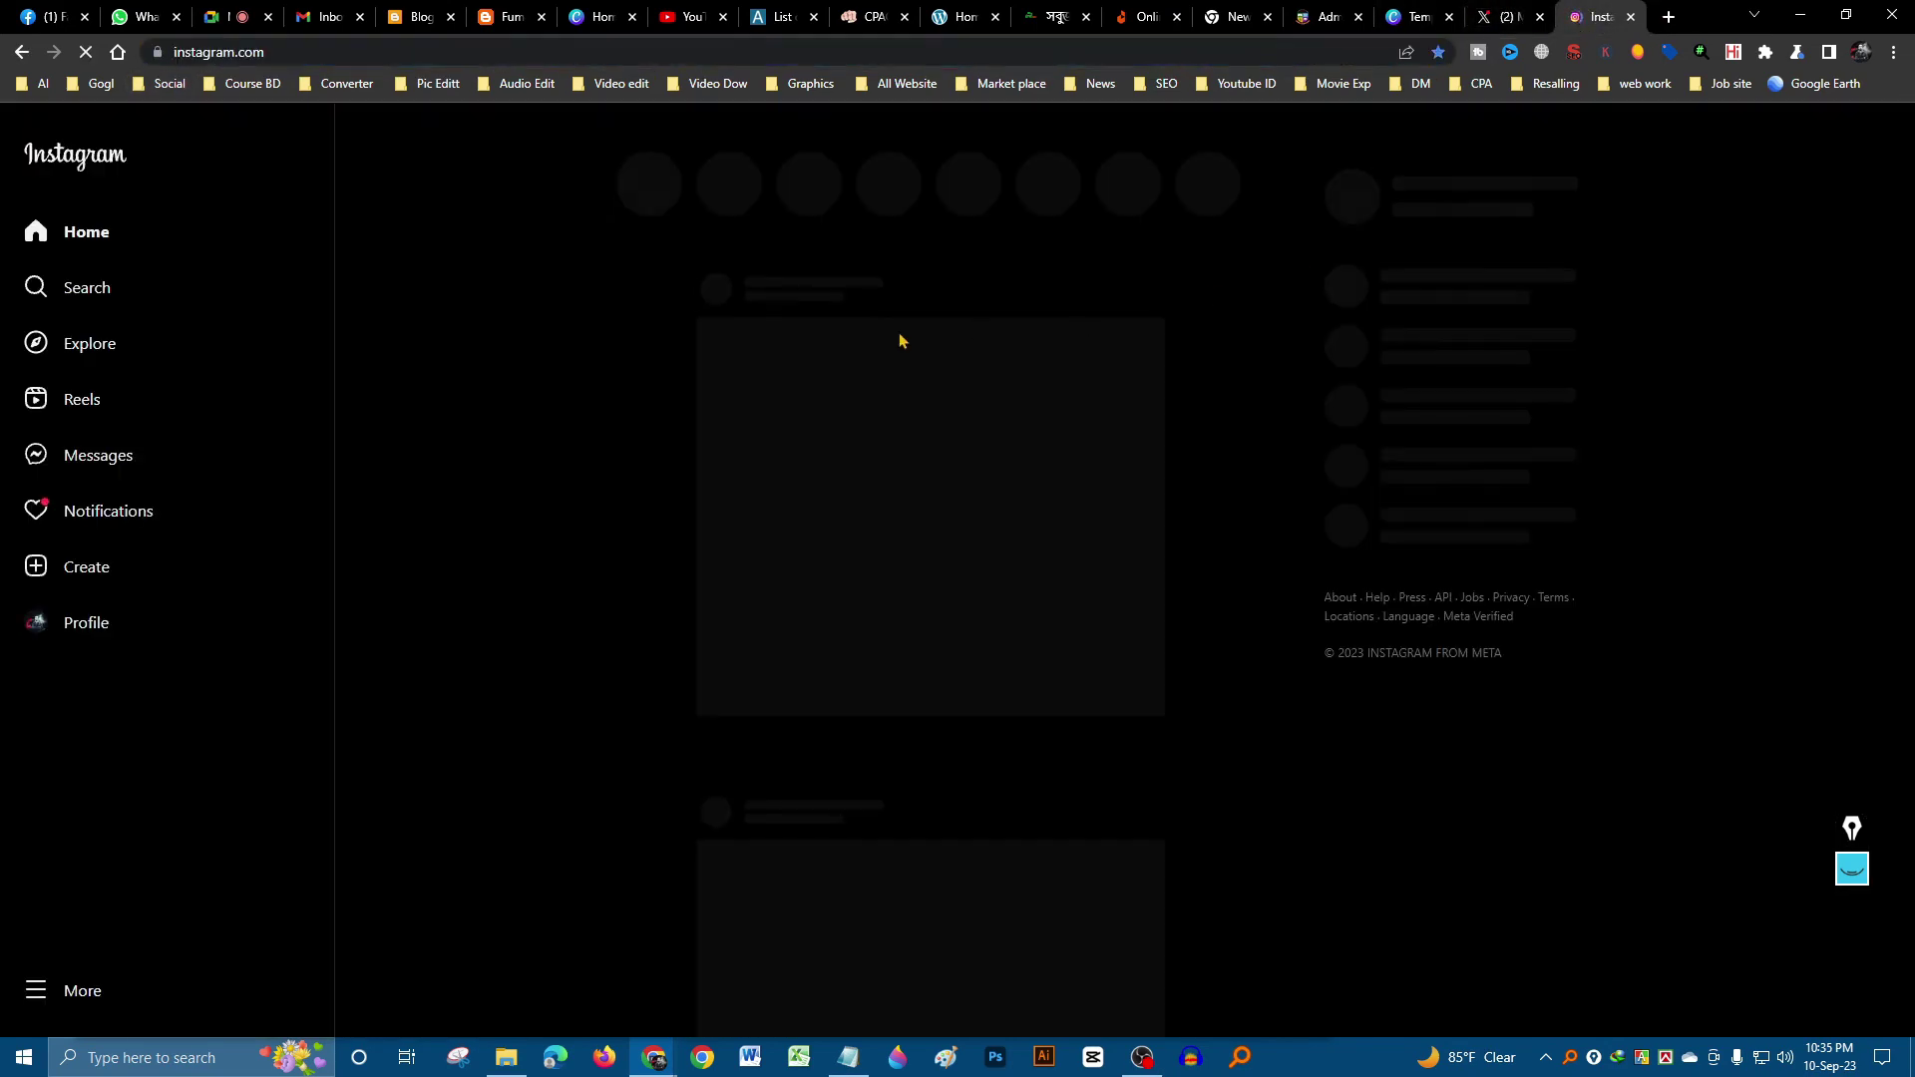
pyautogui.click(97, 629)
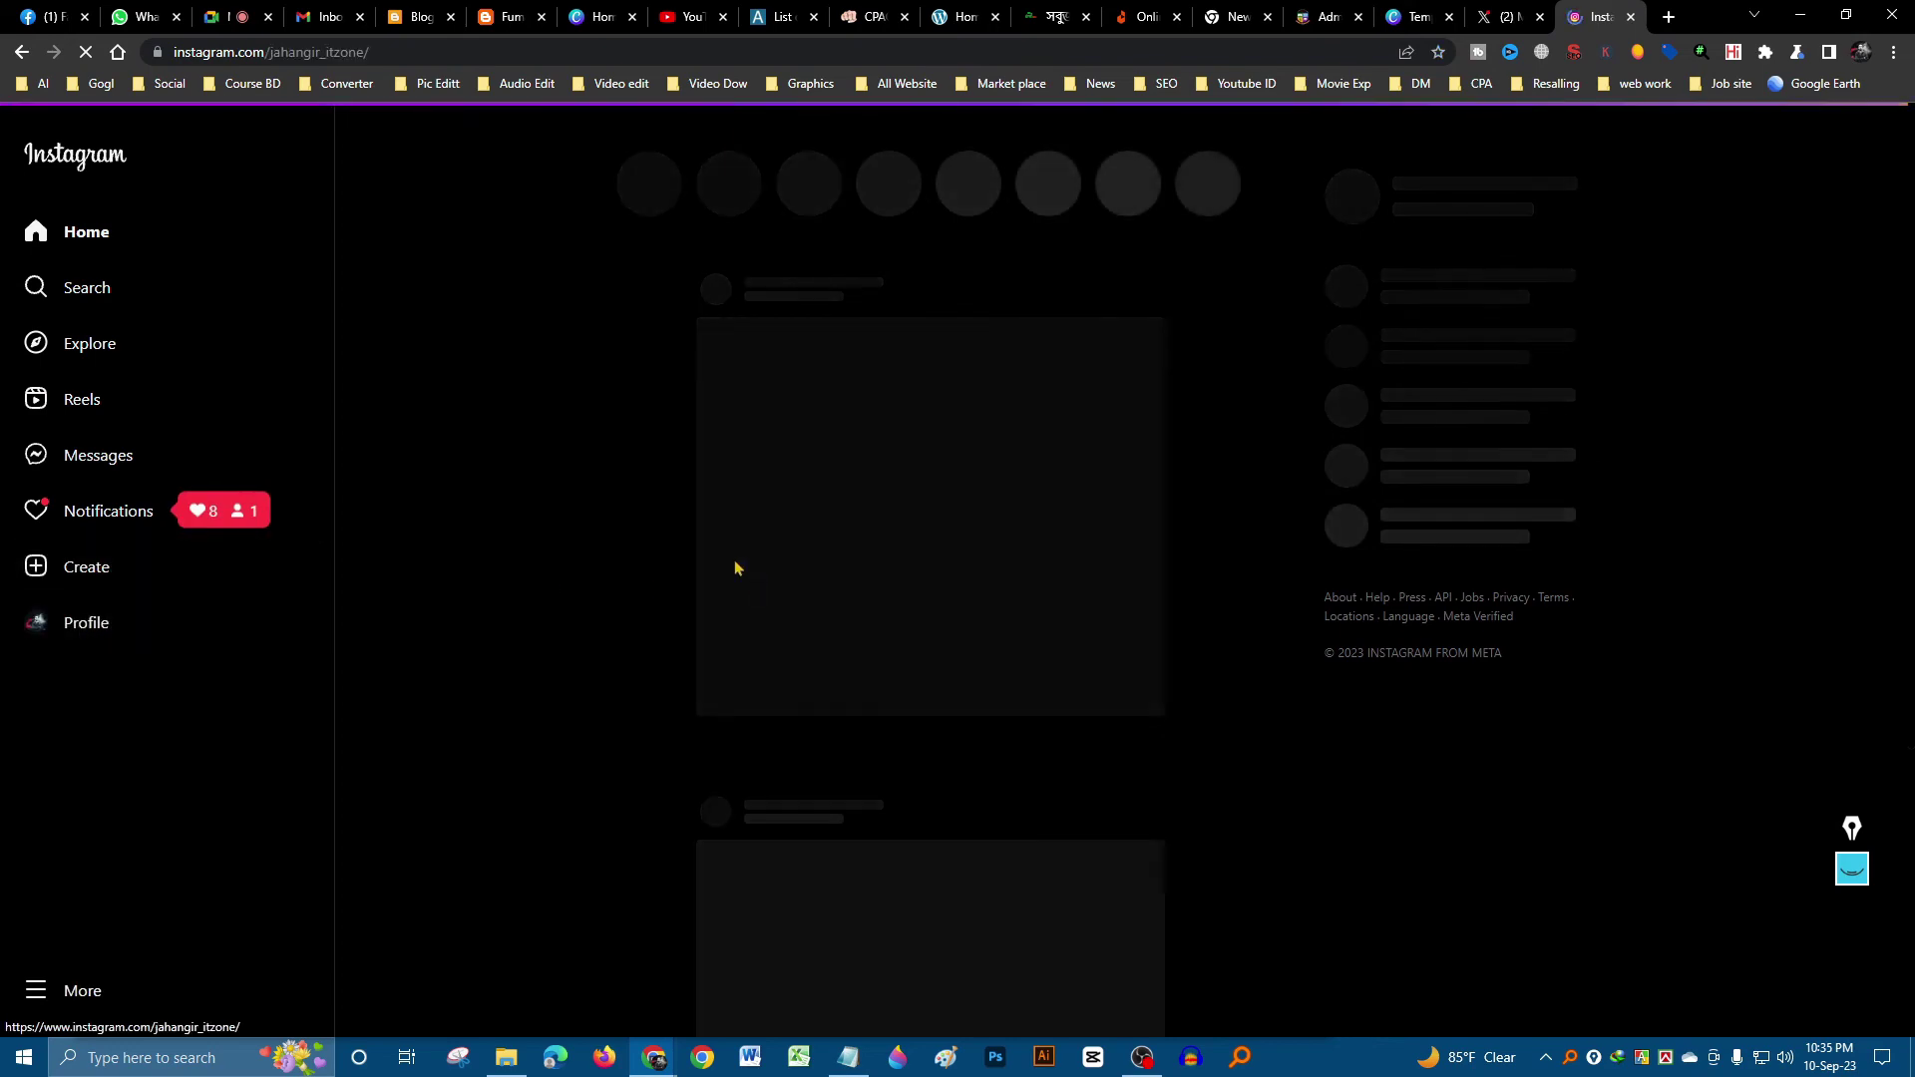
pyautogui.click(411, 60)
pyautogui.hotkey('ctrl', 'c')
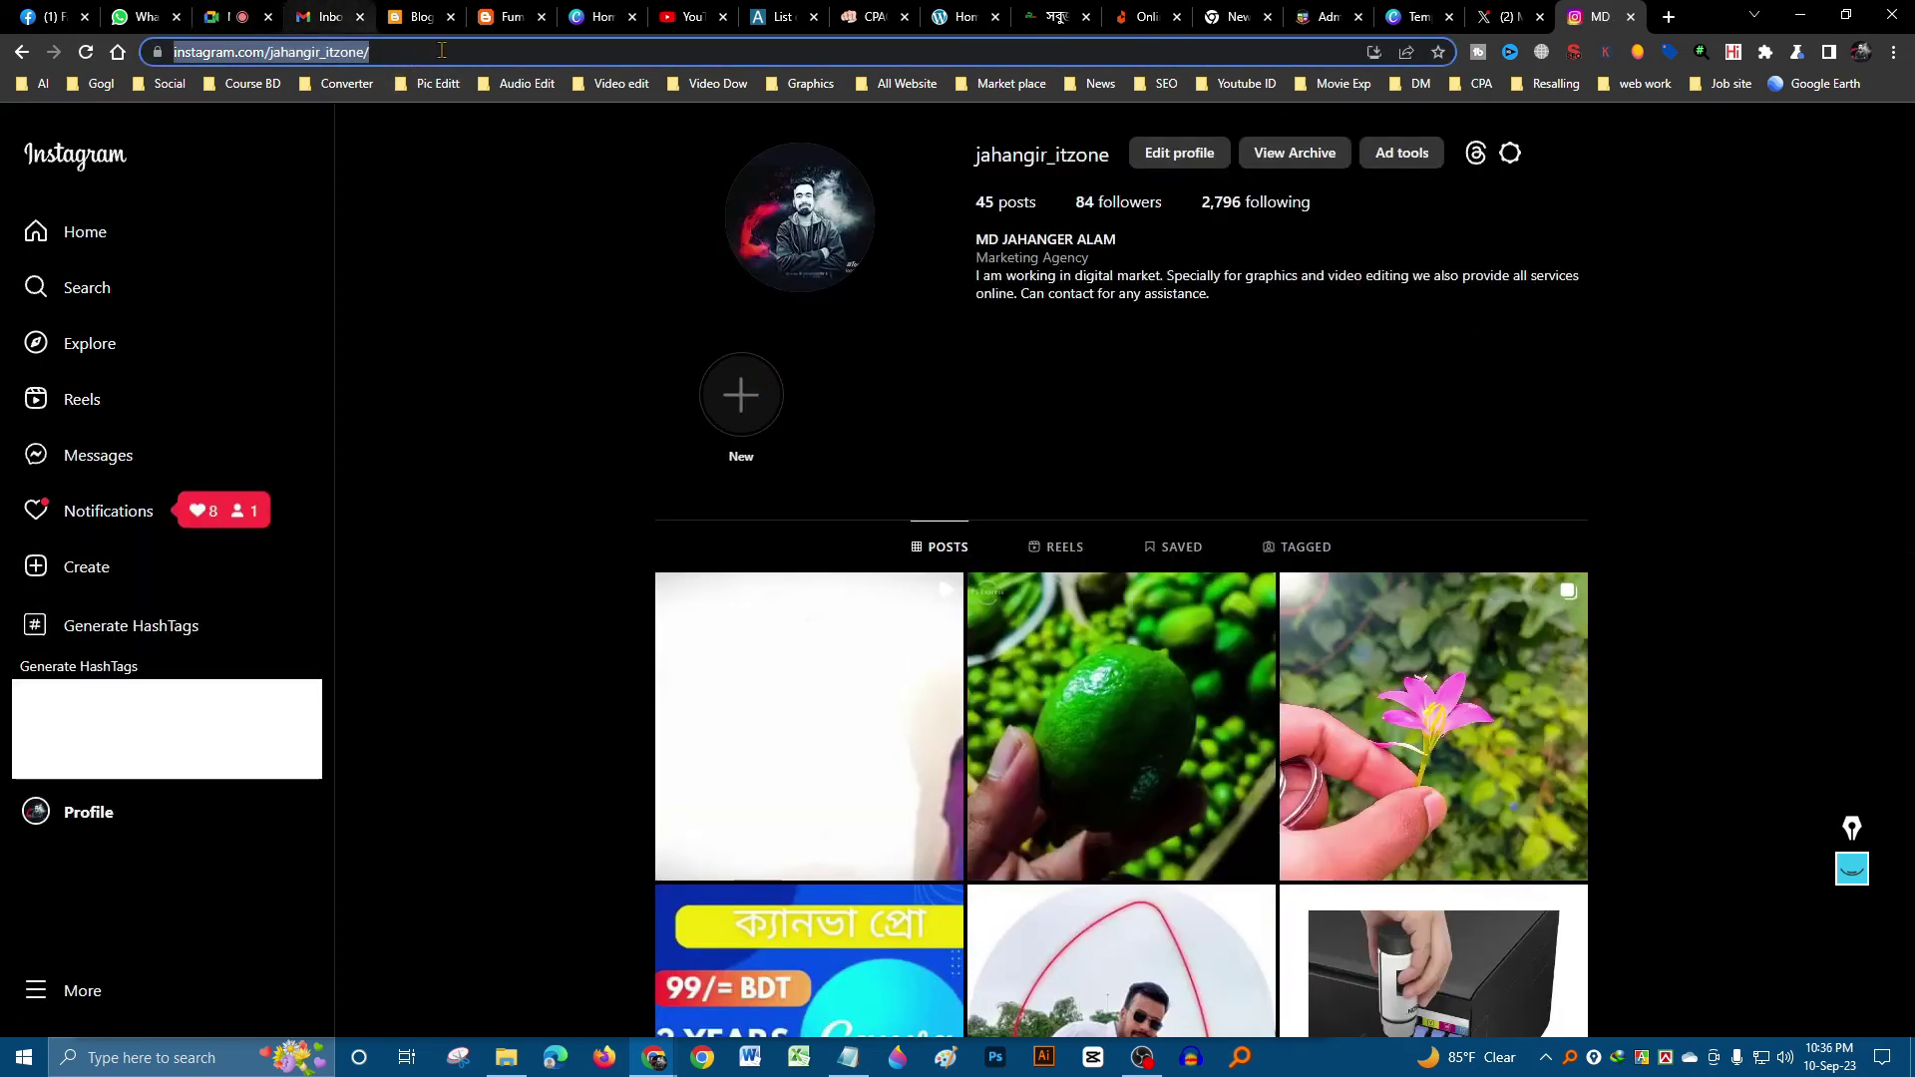
# - Back in the Blogger layout, replace the instagram link's site URL with the copied Instagram profile address and save the item
pyautogui.click(409, 20)
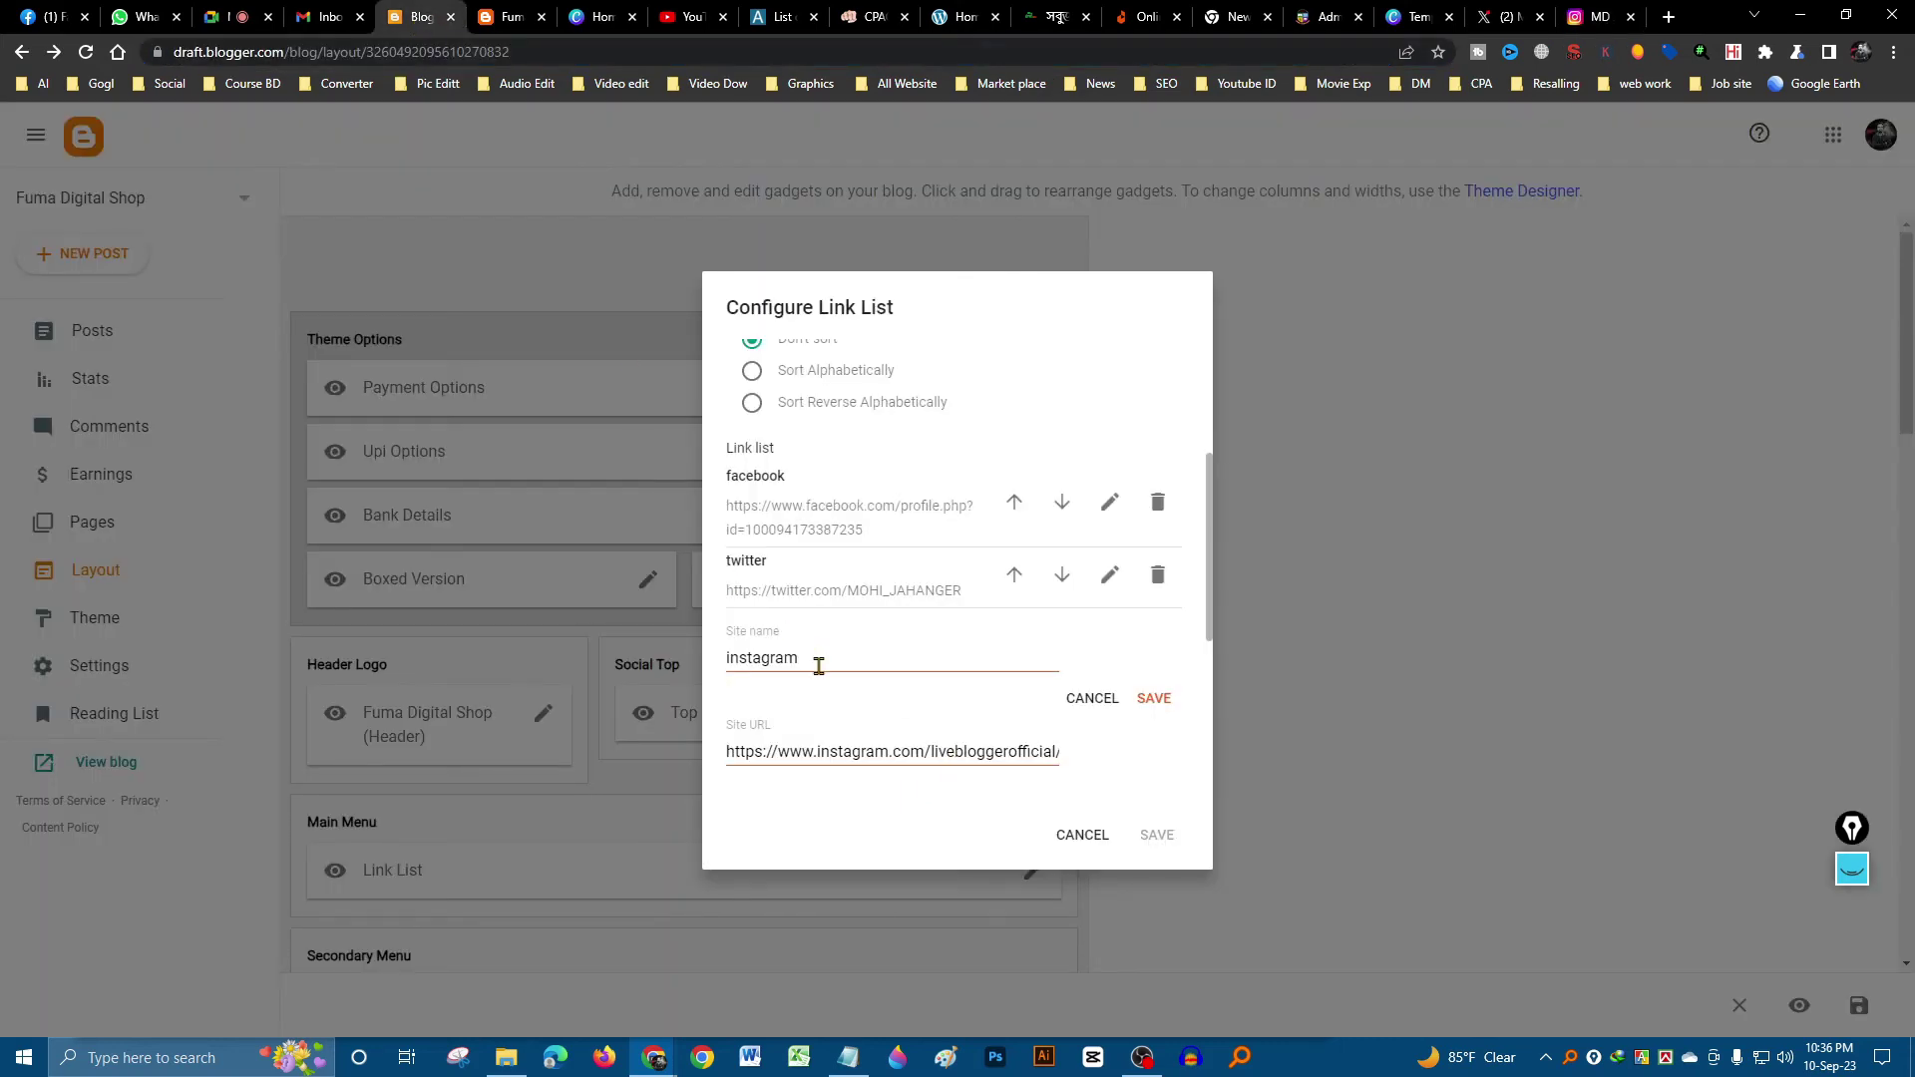
pyautogui.scroll(-2, 1052, 619)
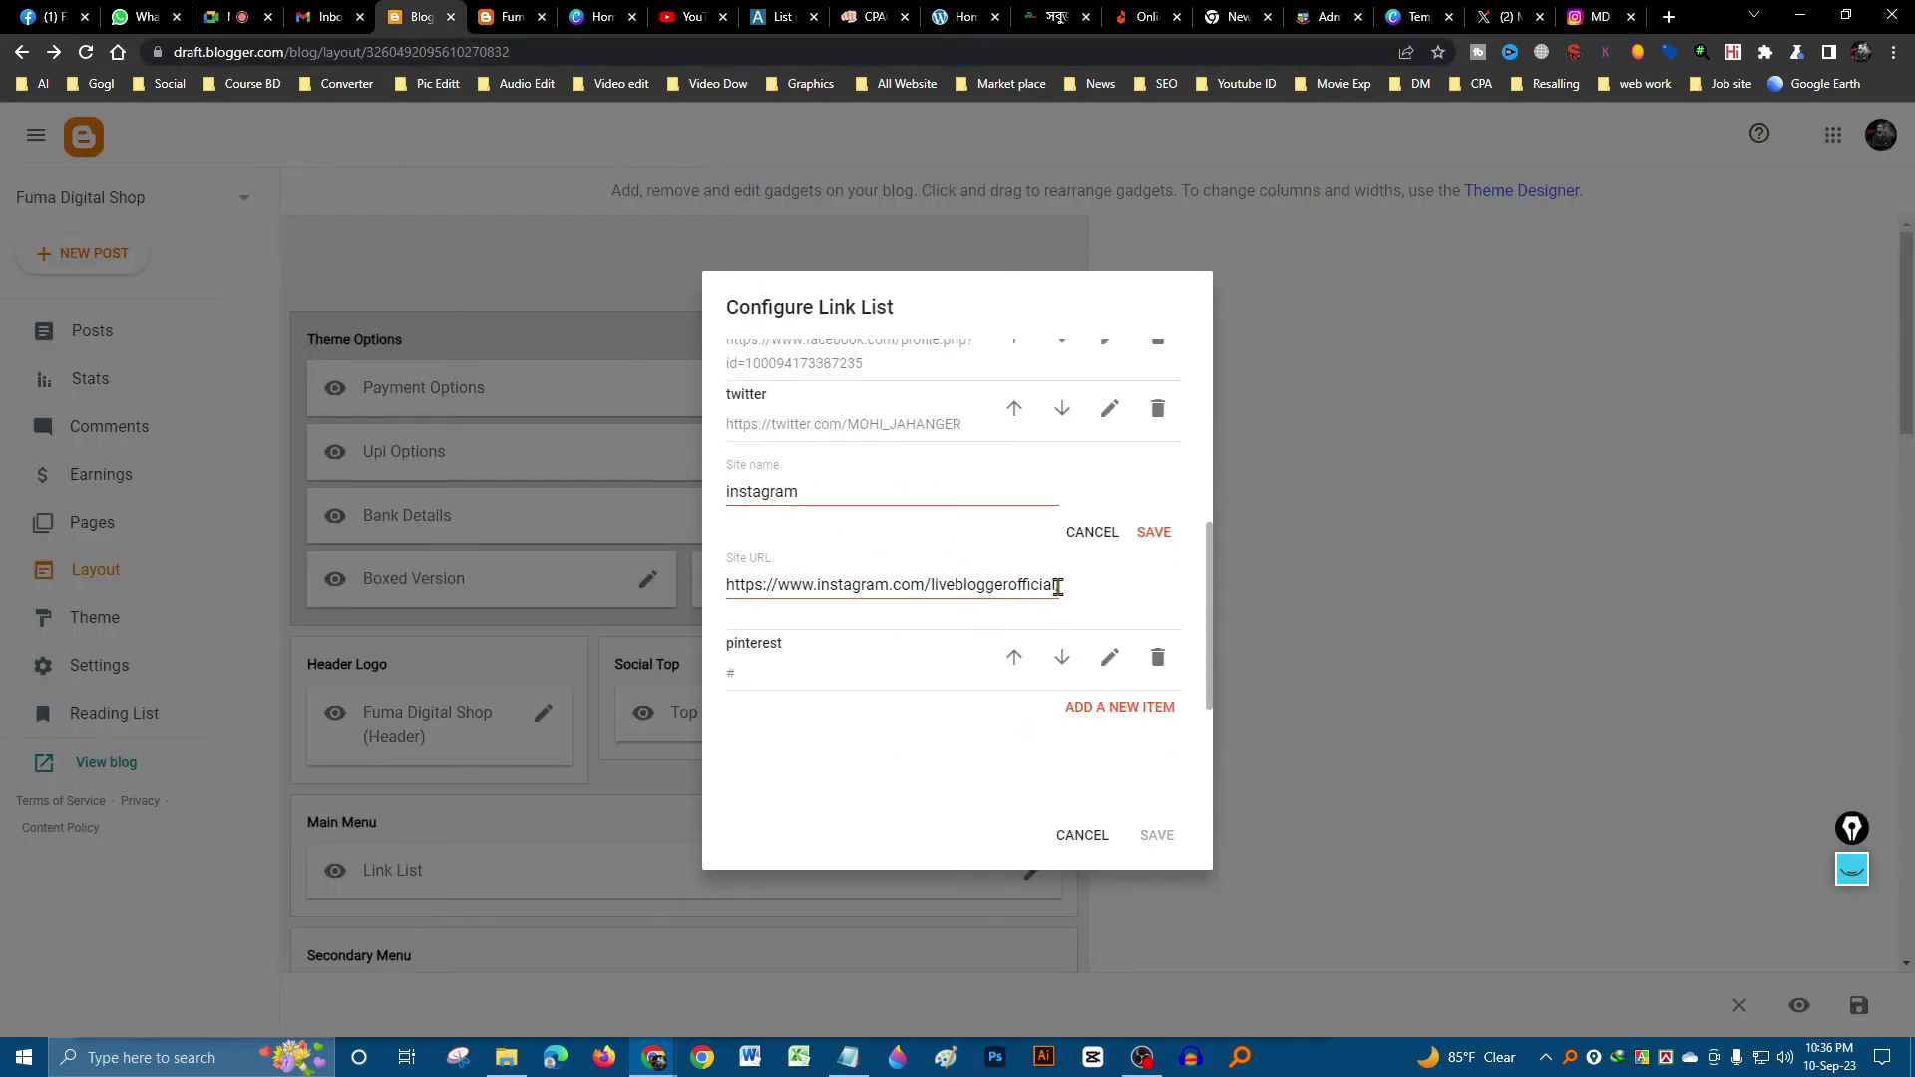
pyautogui.click(1059, 587)
pyautogui.hotkey('ctrl', 'a')
pyautogui.press('BackSpace')
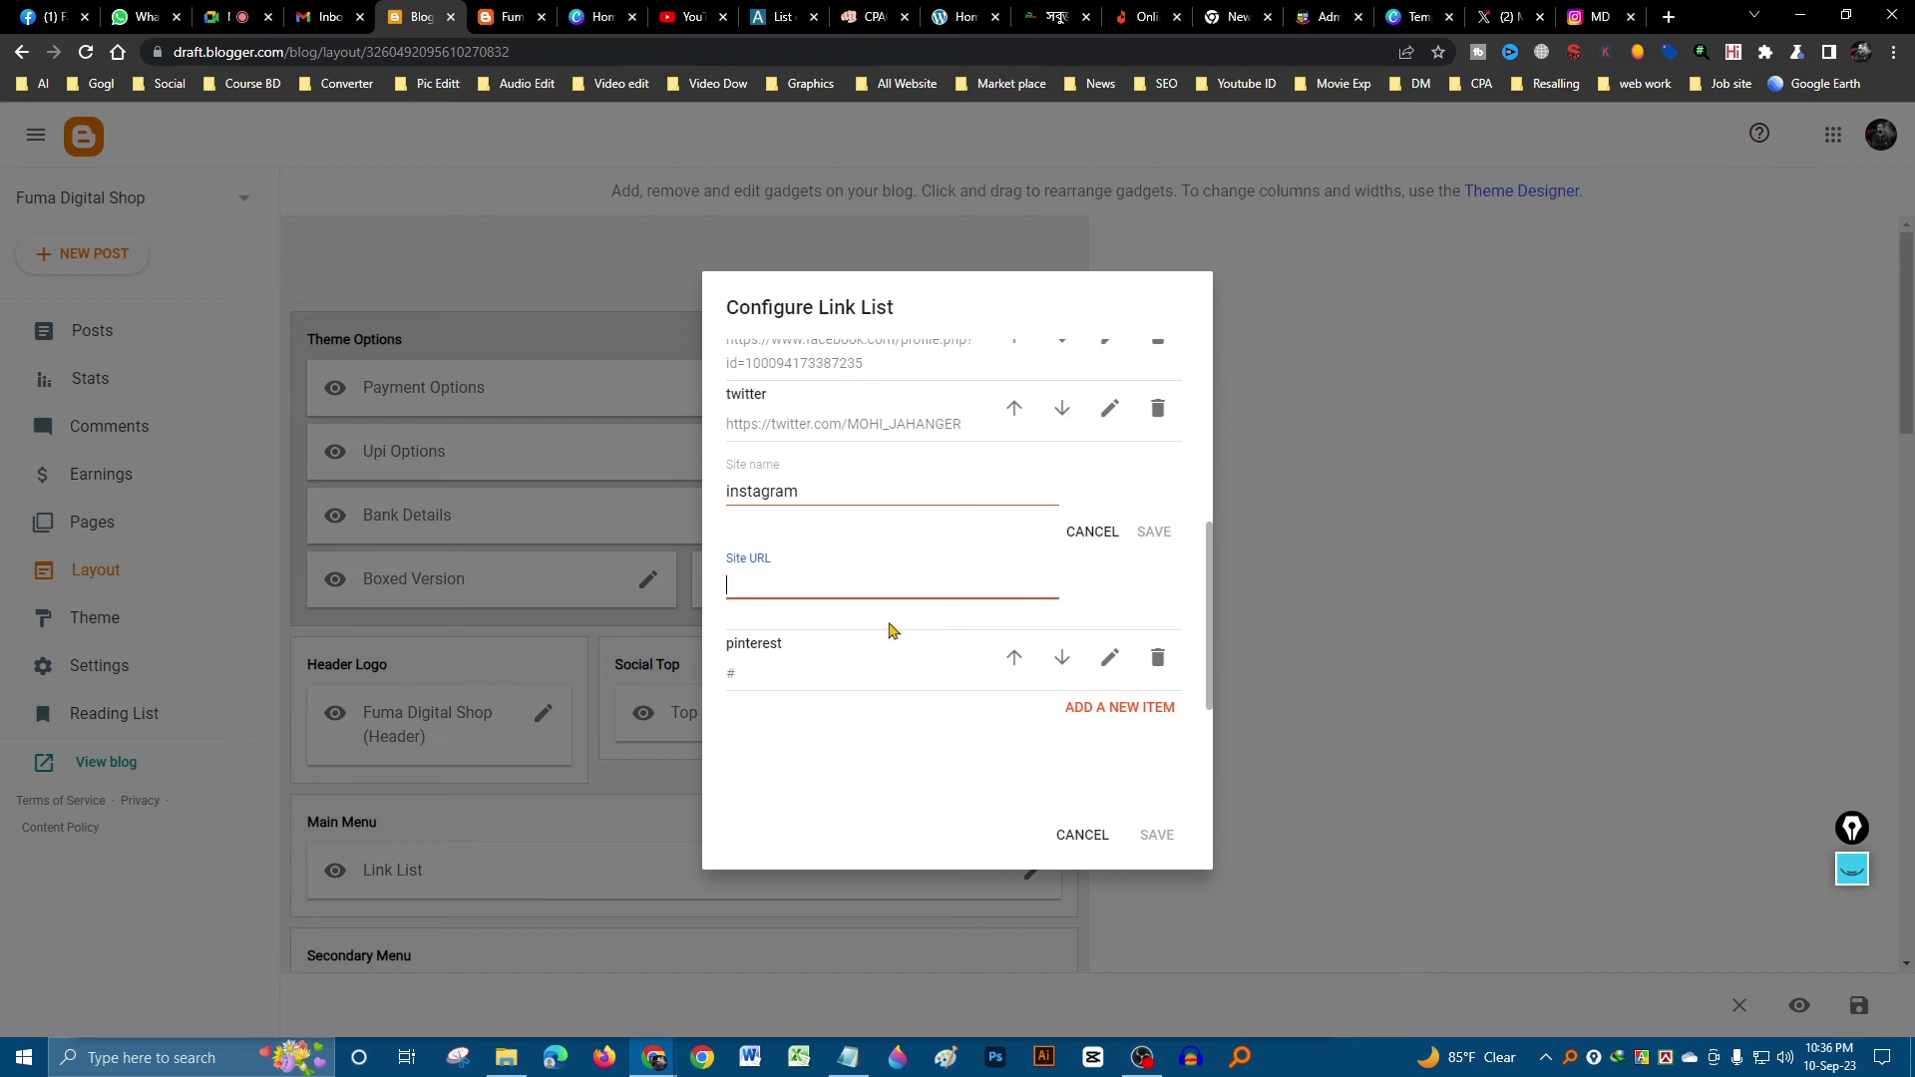
pyautogui.hotkey('ctrl', 'v')
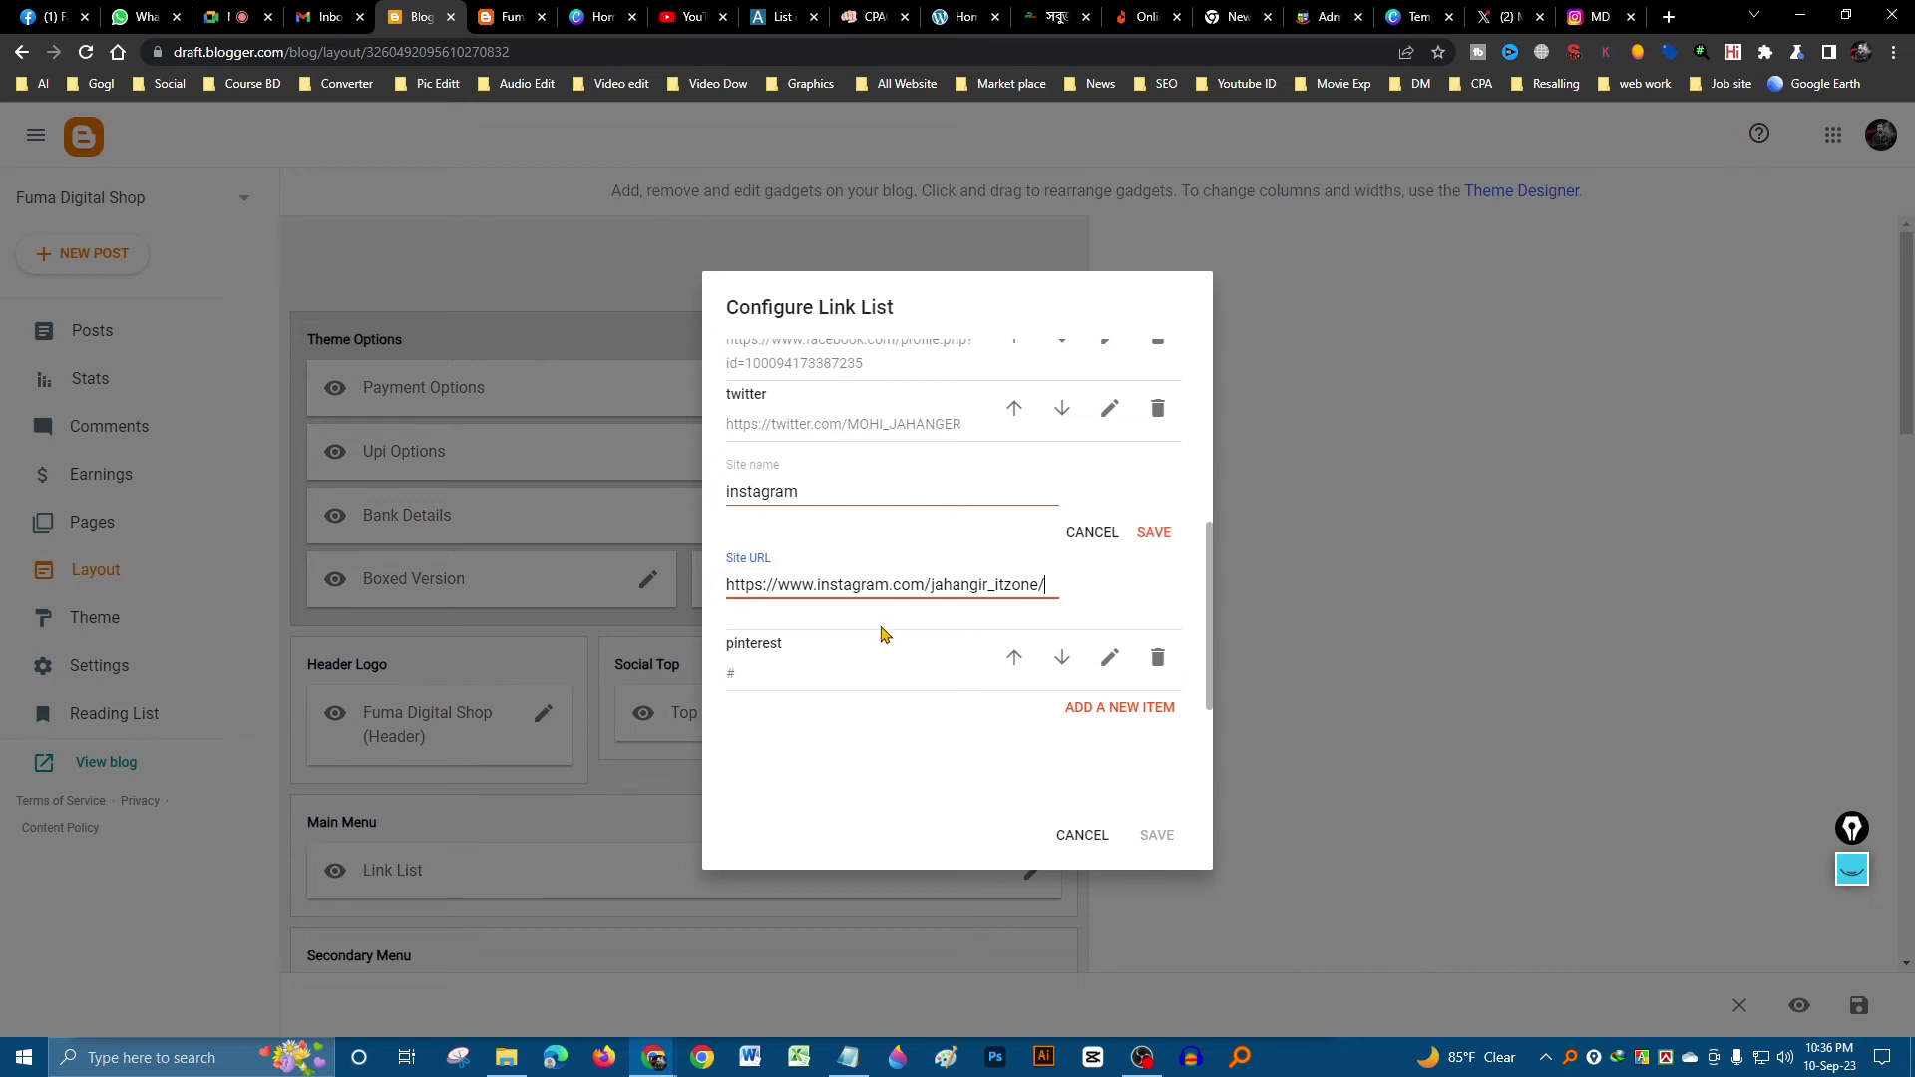
pyautogui.click(1155, 533)
# - Open the pinterest link item for editing and clear its site URL
pyautogui.click(1109, 718)
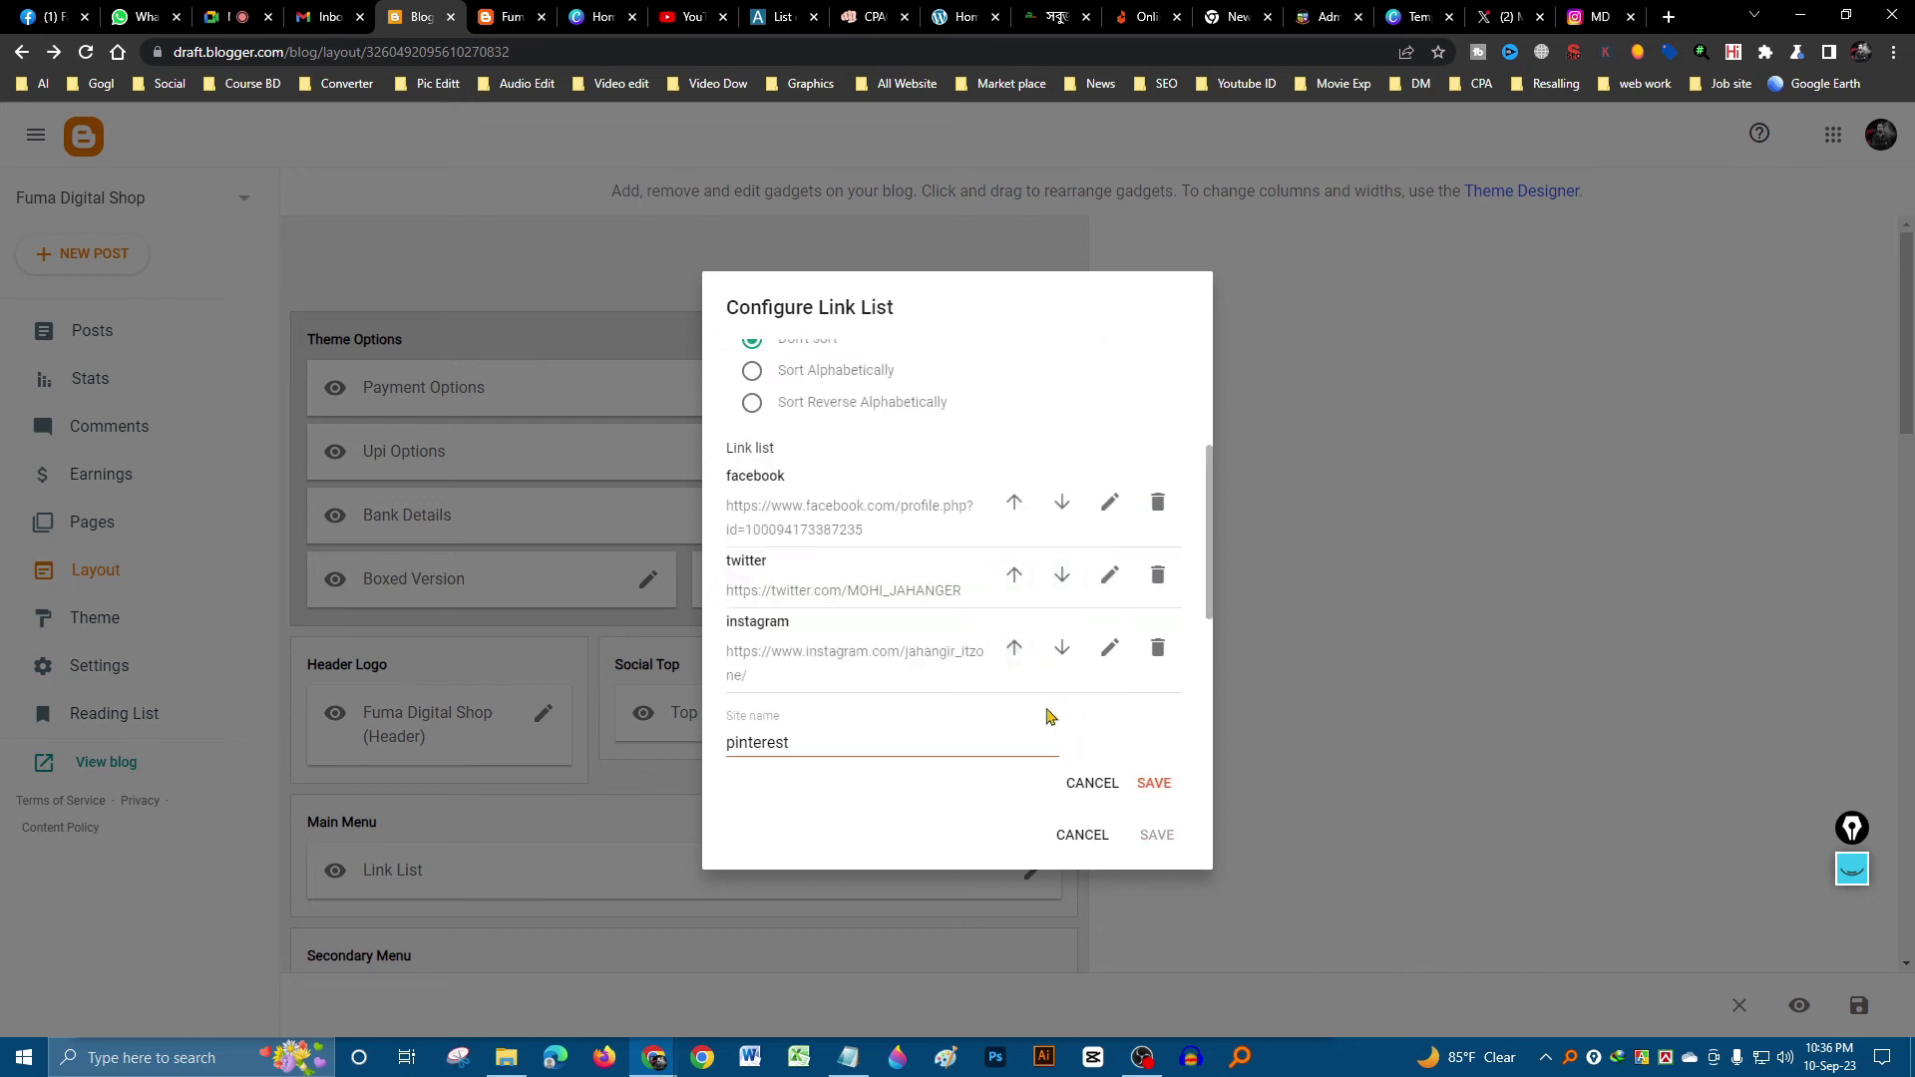
pyautogui.scroll(-3, 907, 739)
pyautogui.click(764, 509)
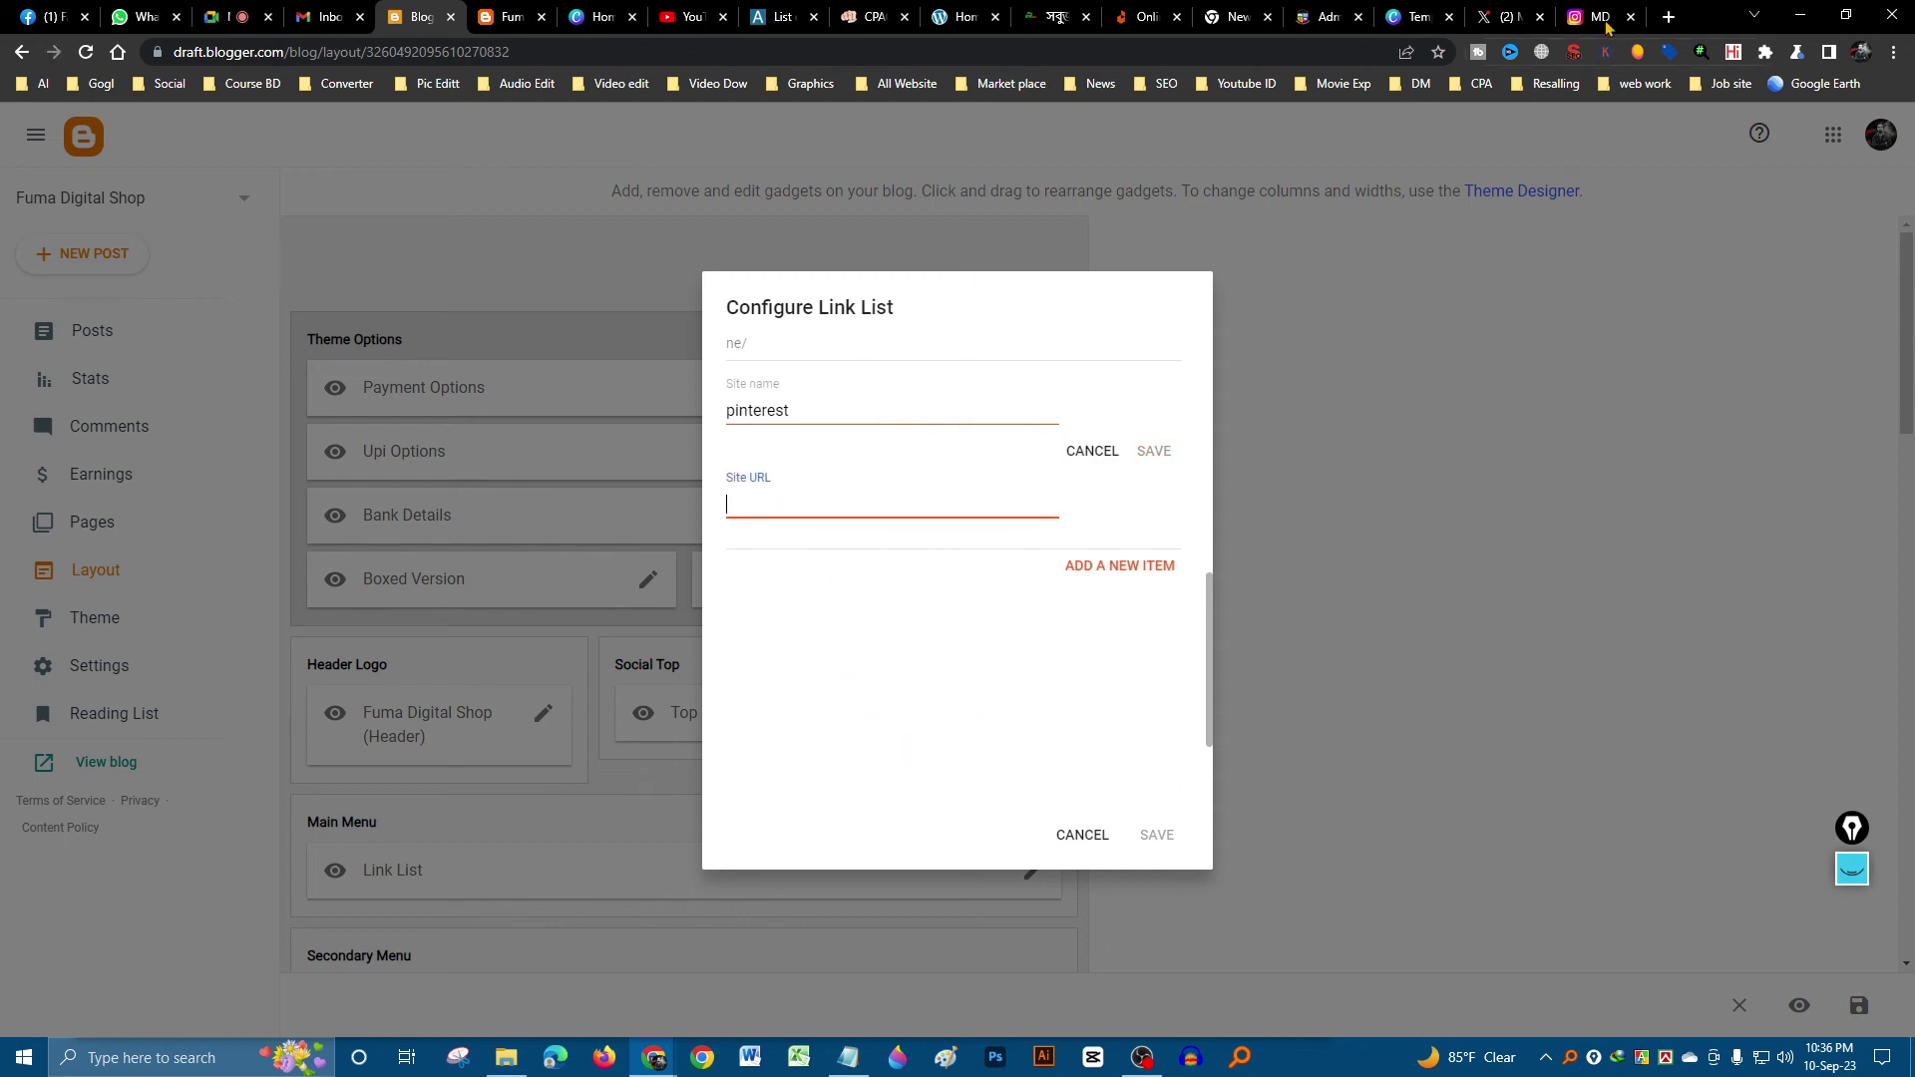
# - Open the Pinterest website in a new browser tab from the saved Market place bookmarks
pyautogui.click(1669, 17)
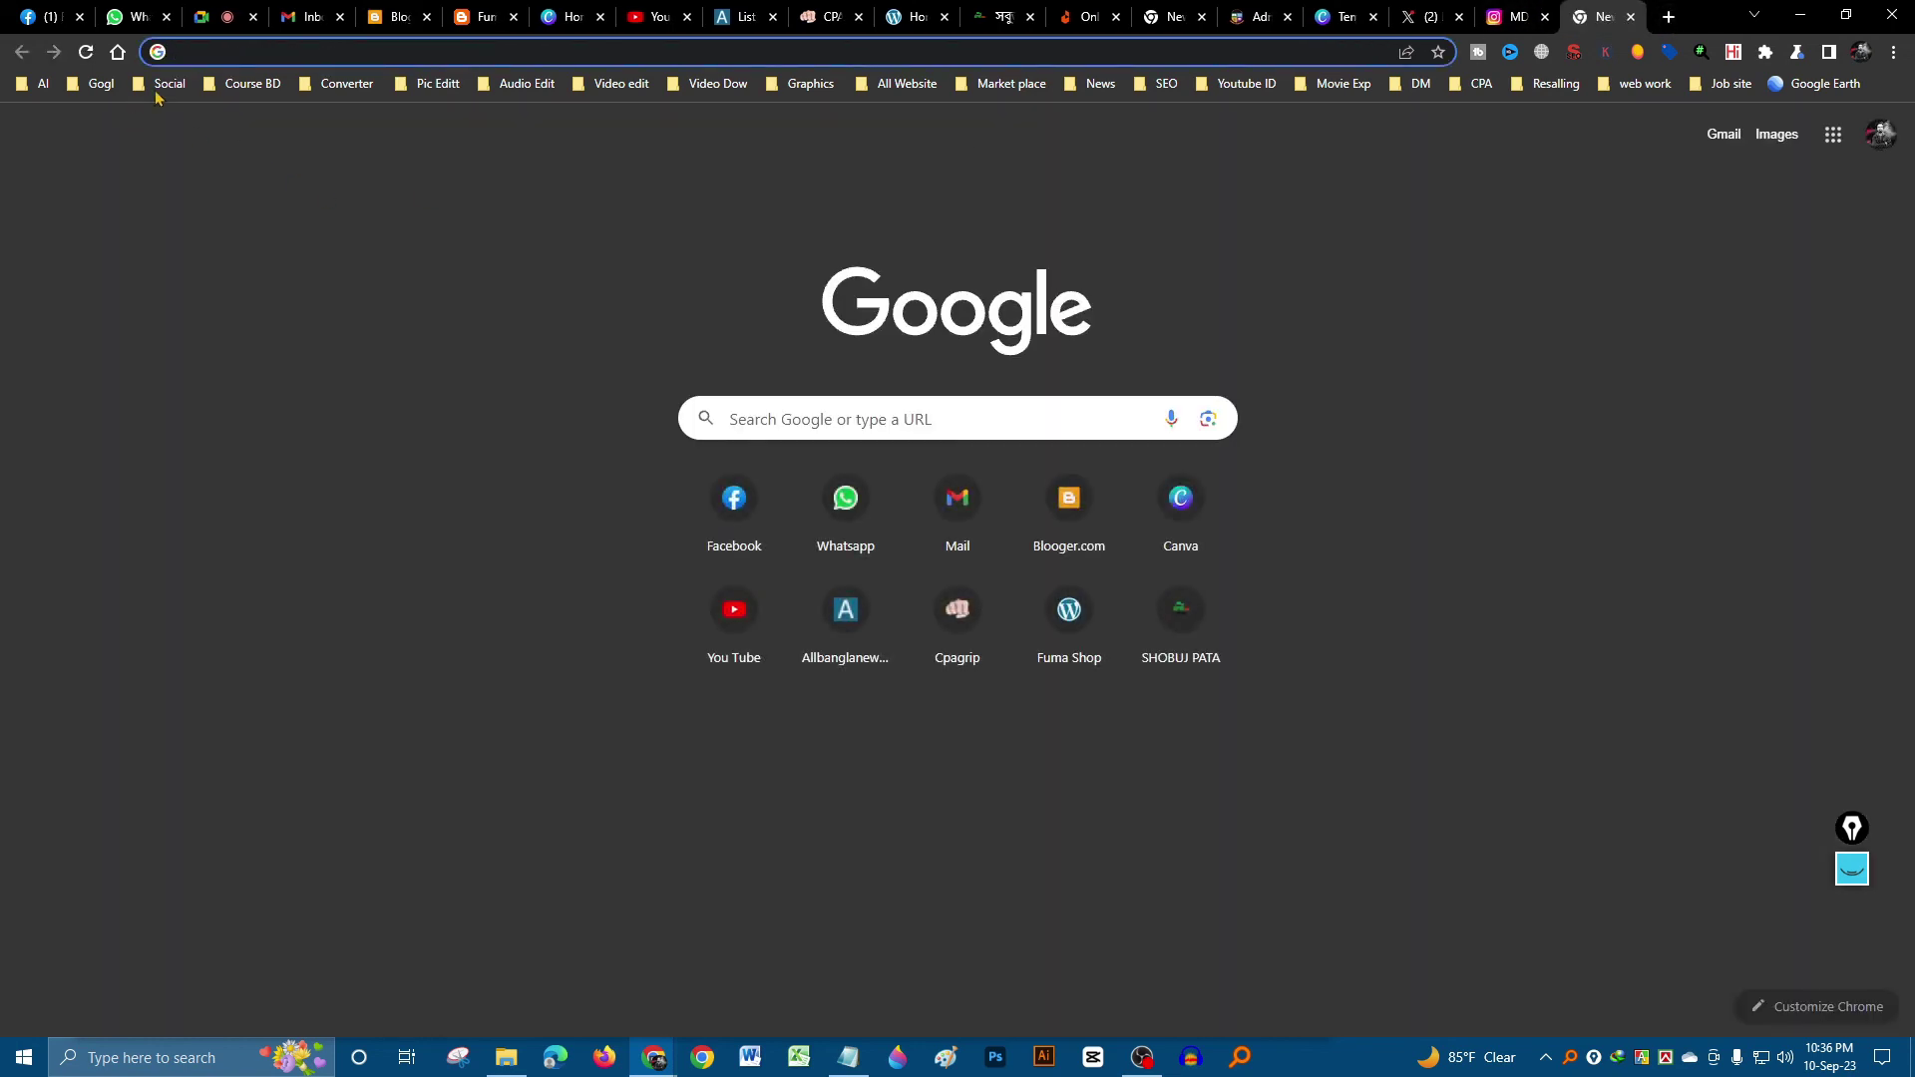
pyautogui.click(162, 85)
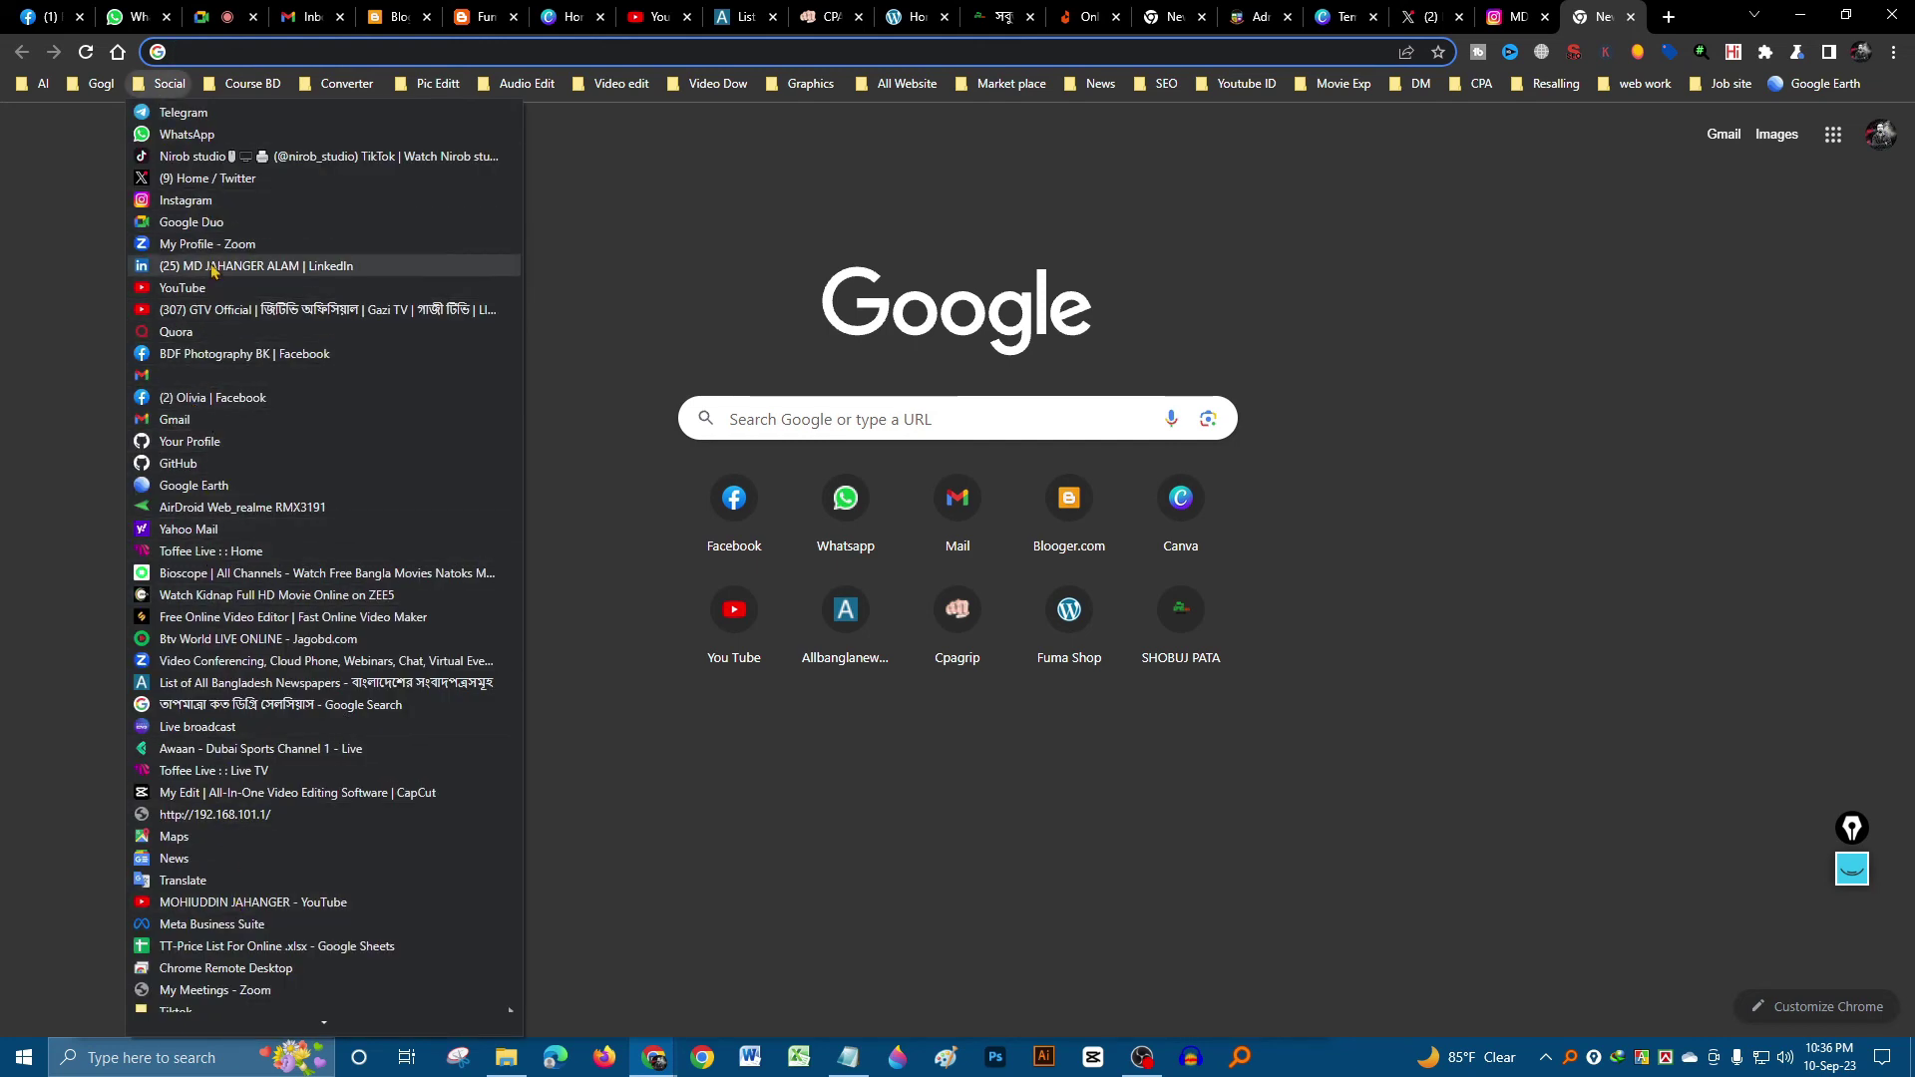
pyautogui.scroll(-3, 249, 638)
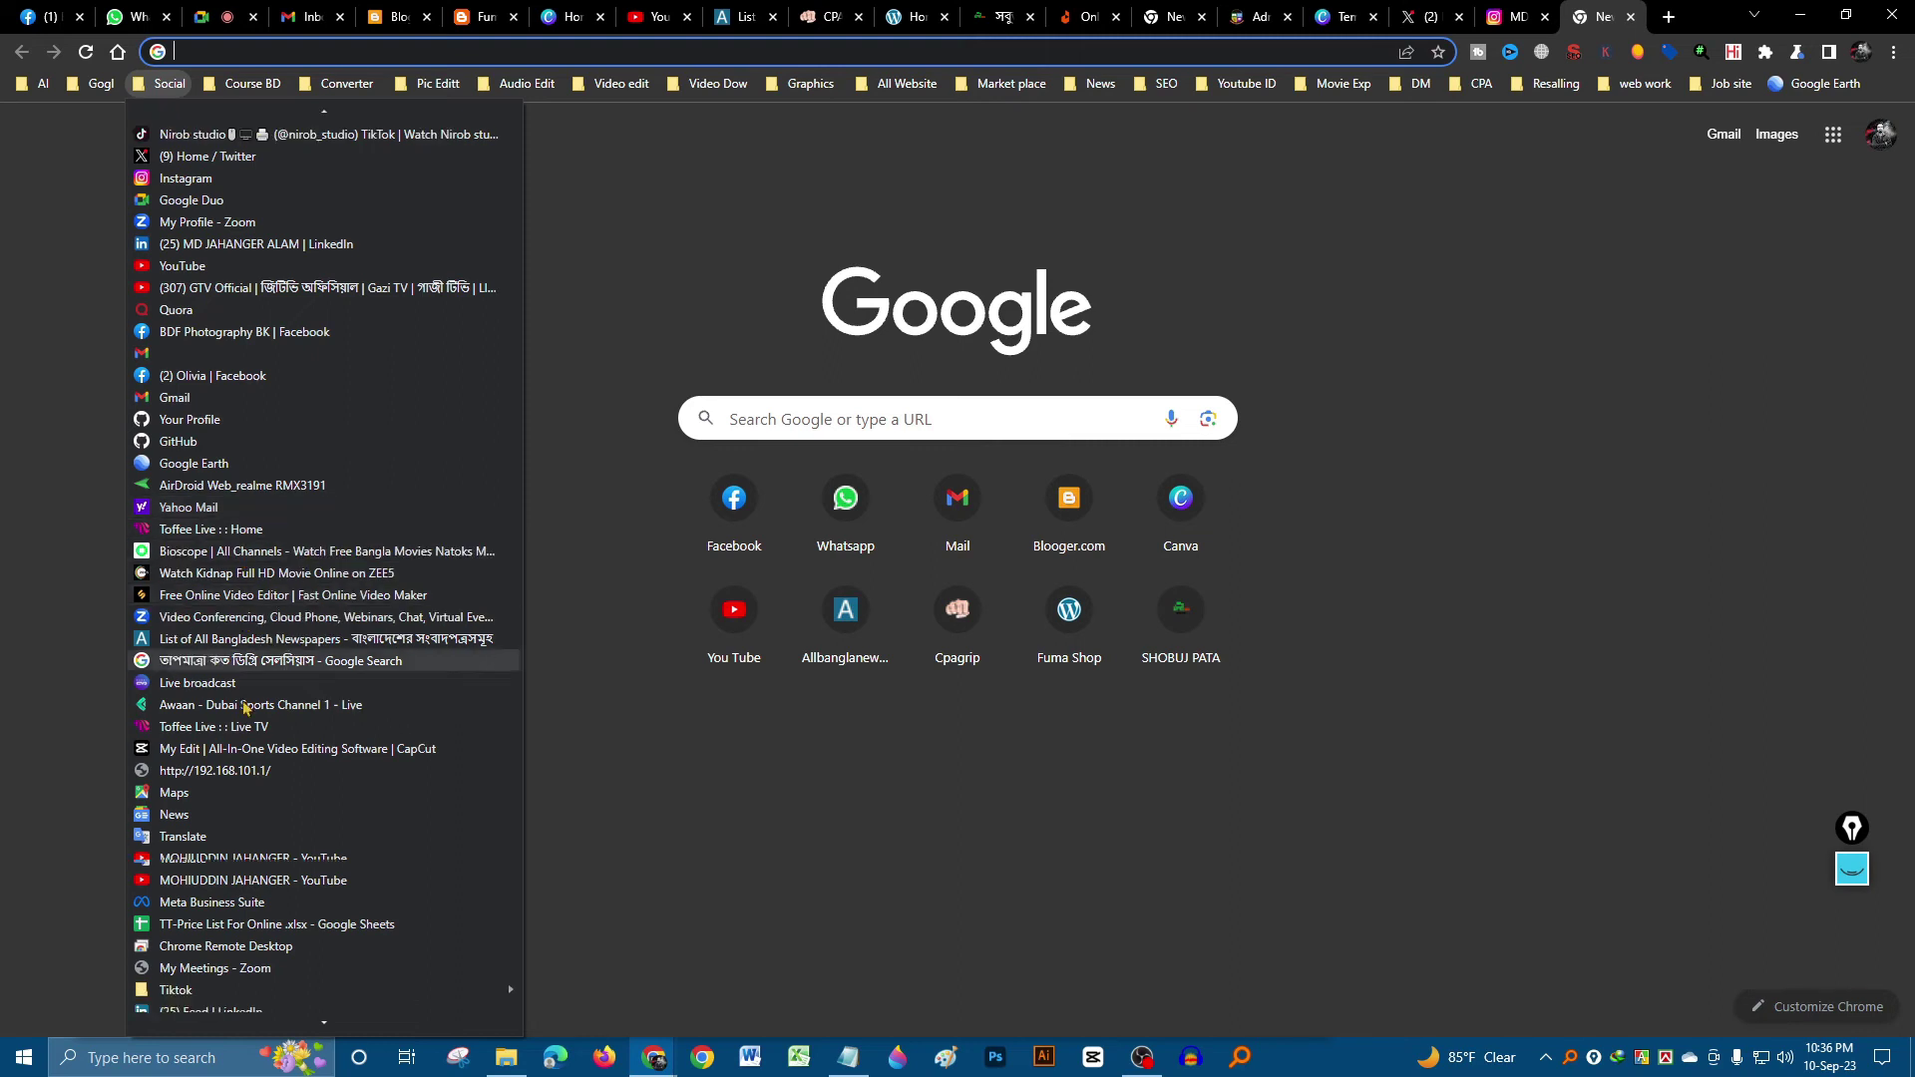
pyautogui.scroll(3, 260, 813)
pyautogui.click(1013, 188)
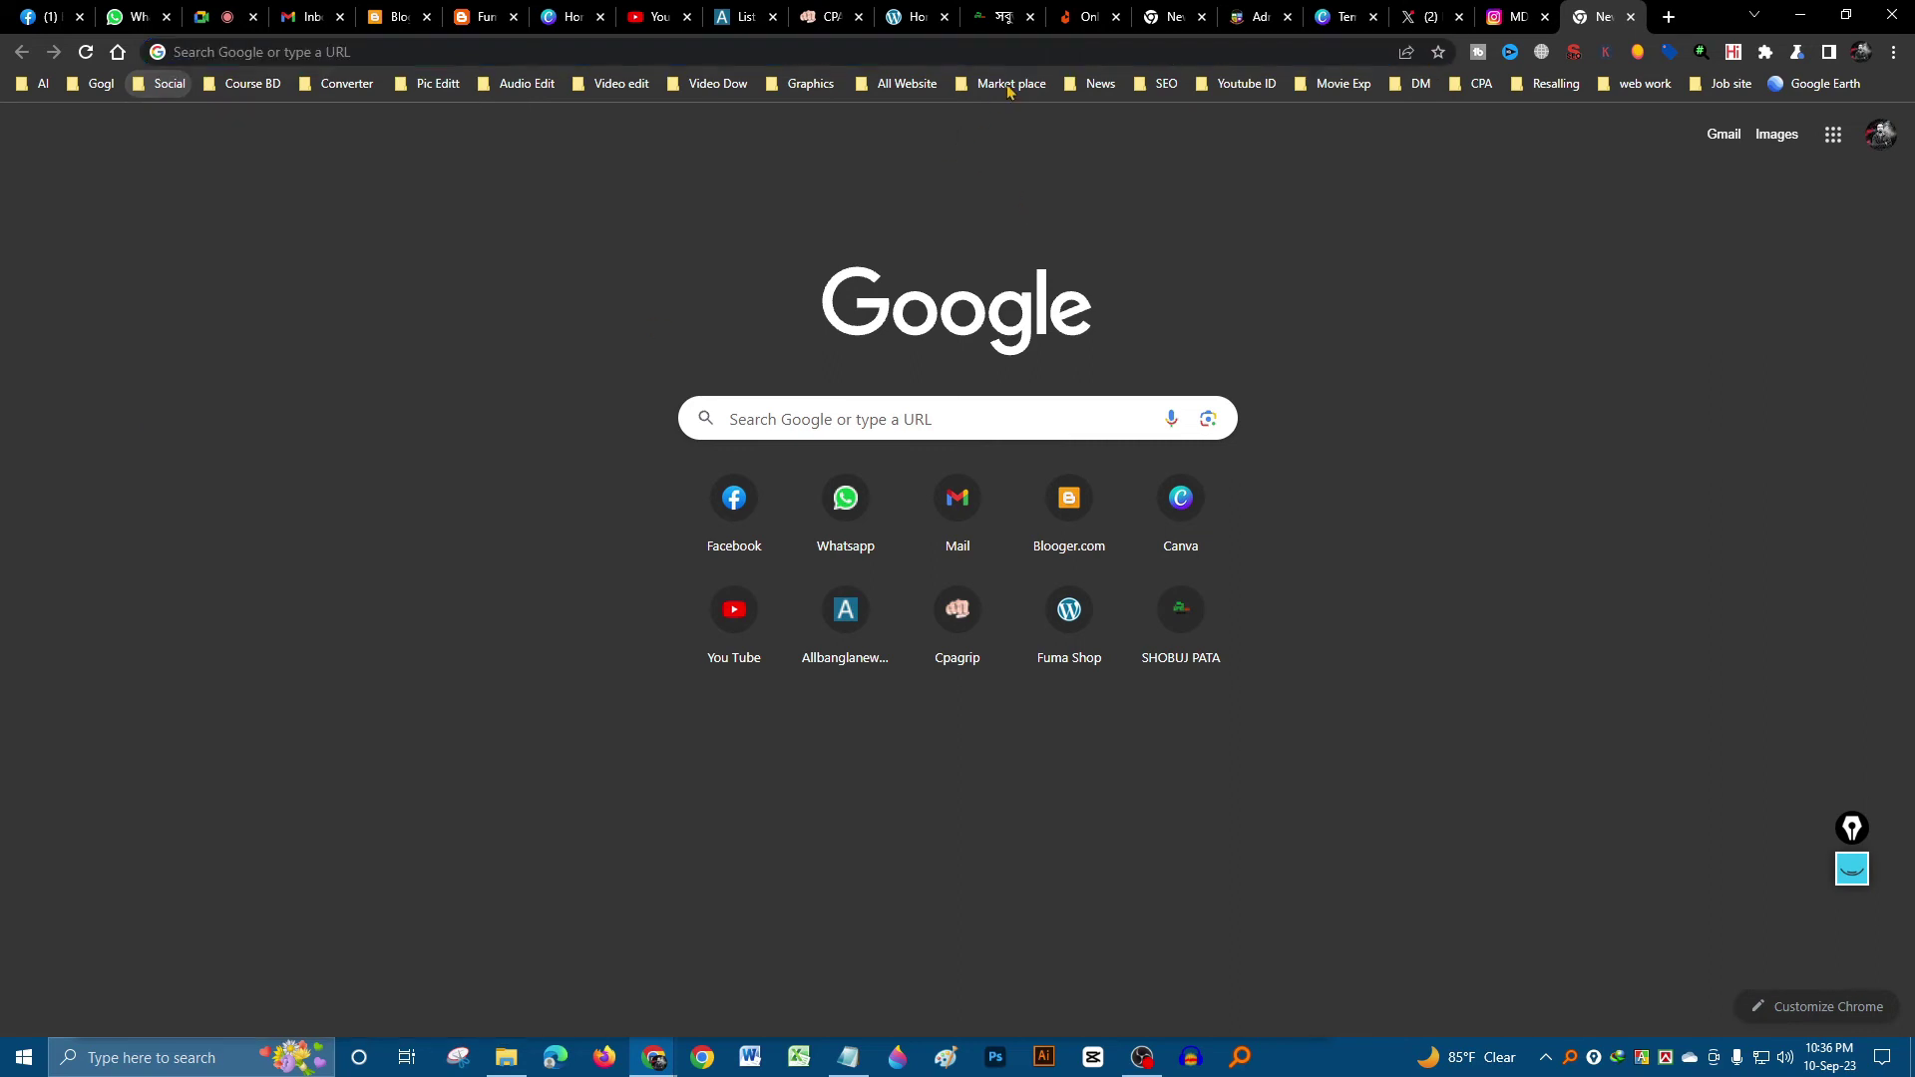
pyautogui.click(1009, 84)
pyautogui.click(998, 751)
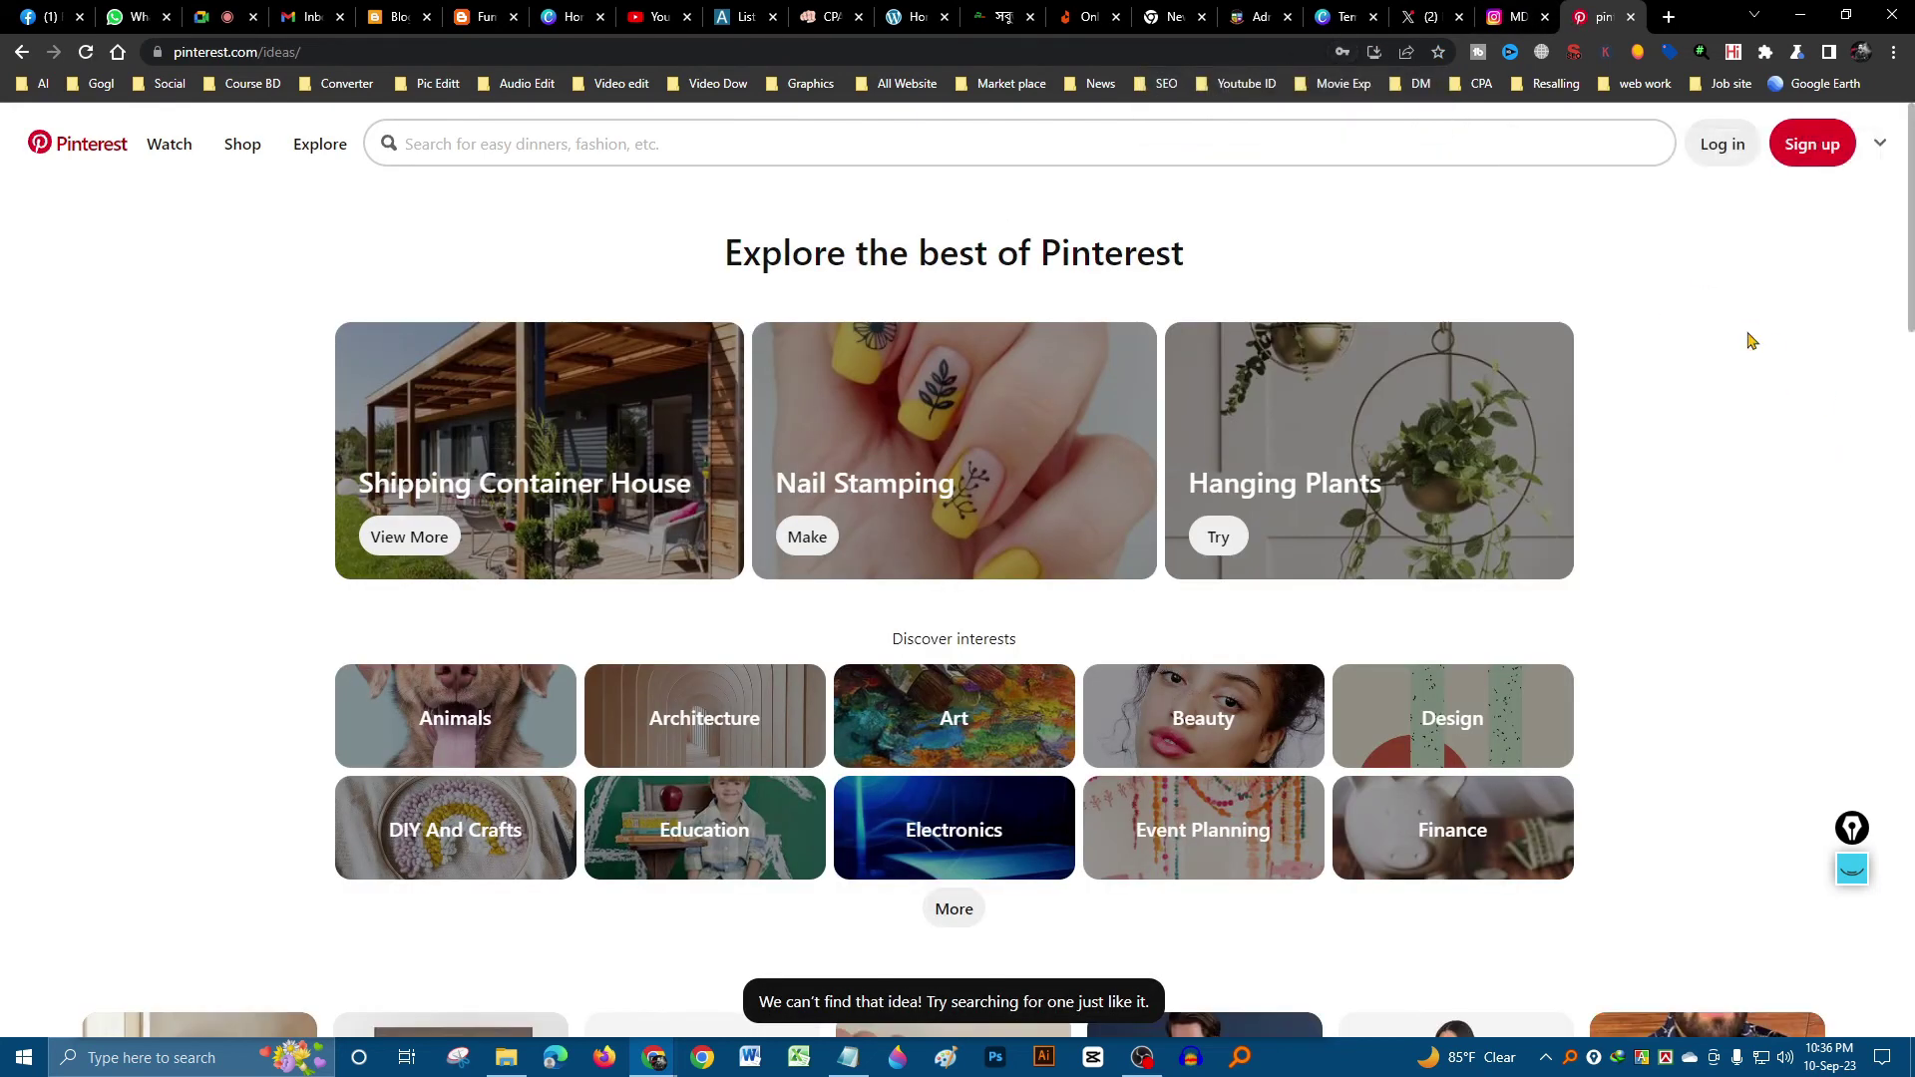
# - Log in to Pinterest with the existing Google account
pyautogui.click(1731, 146)
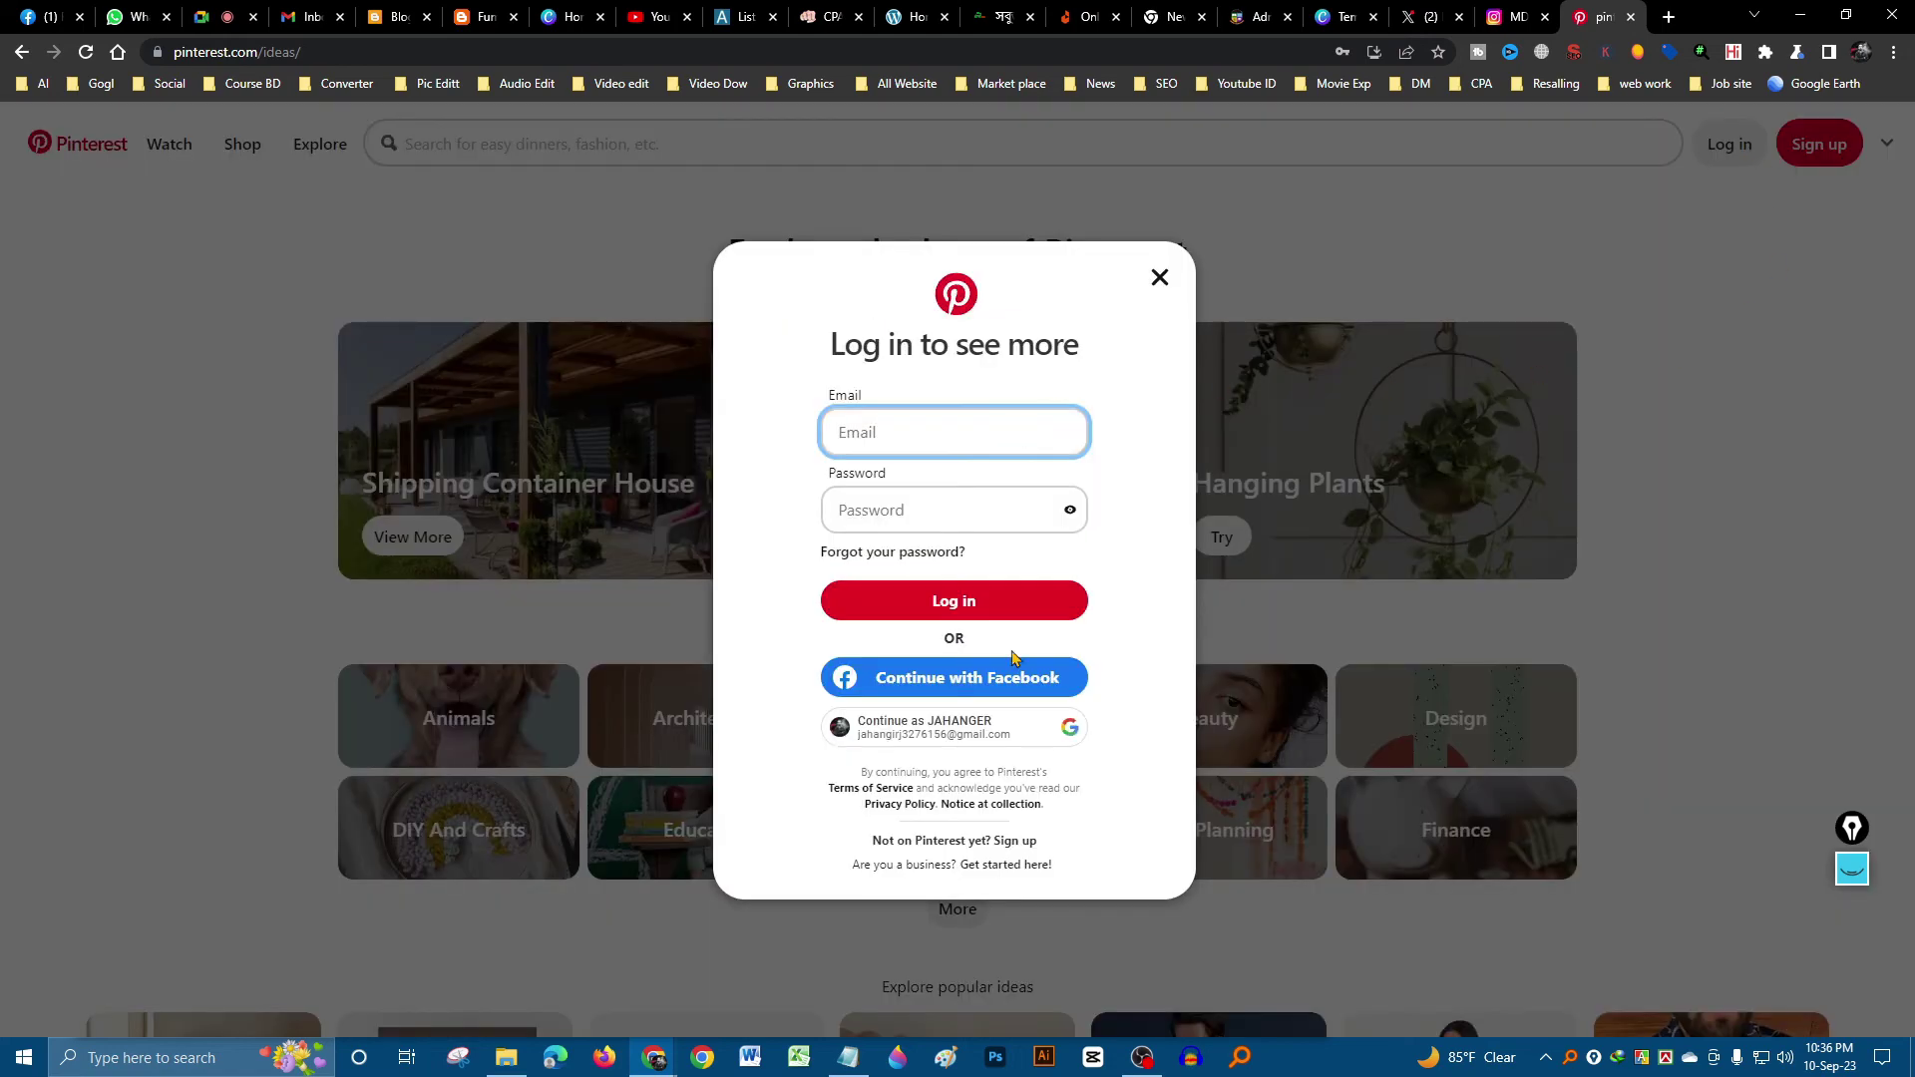
pyautogui.click(927, 725)
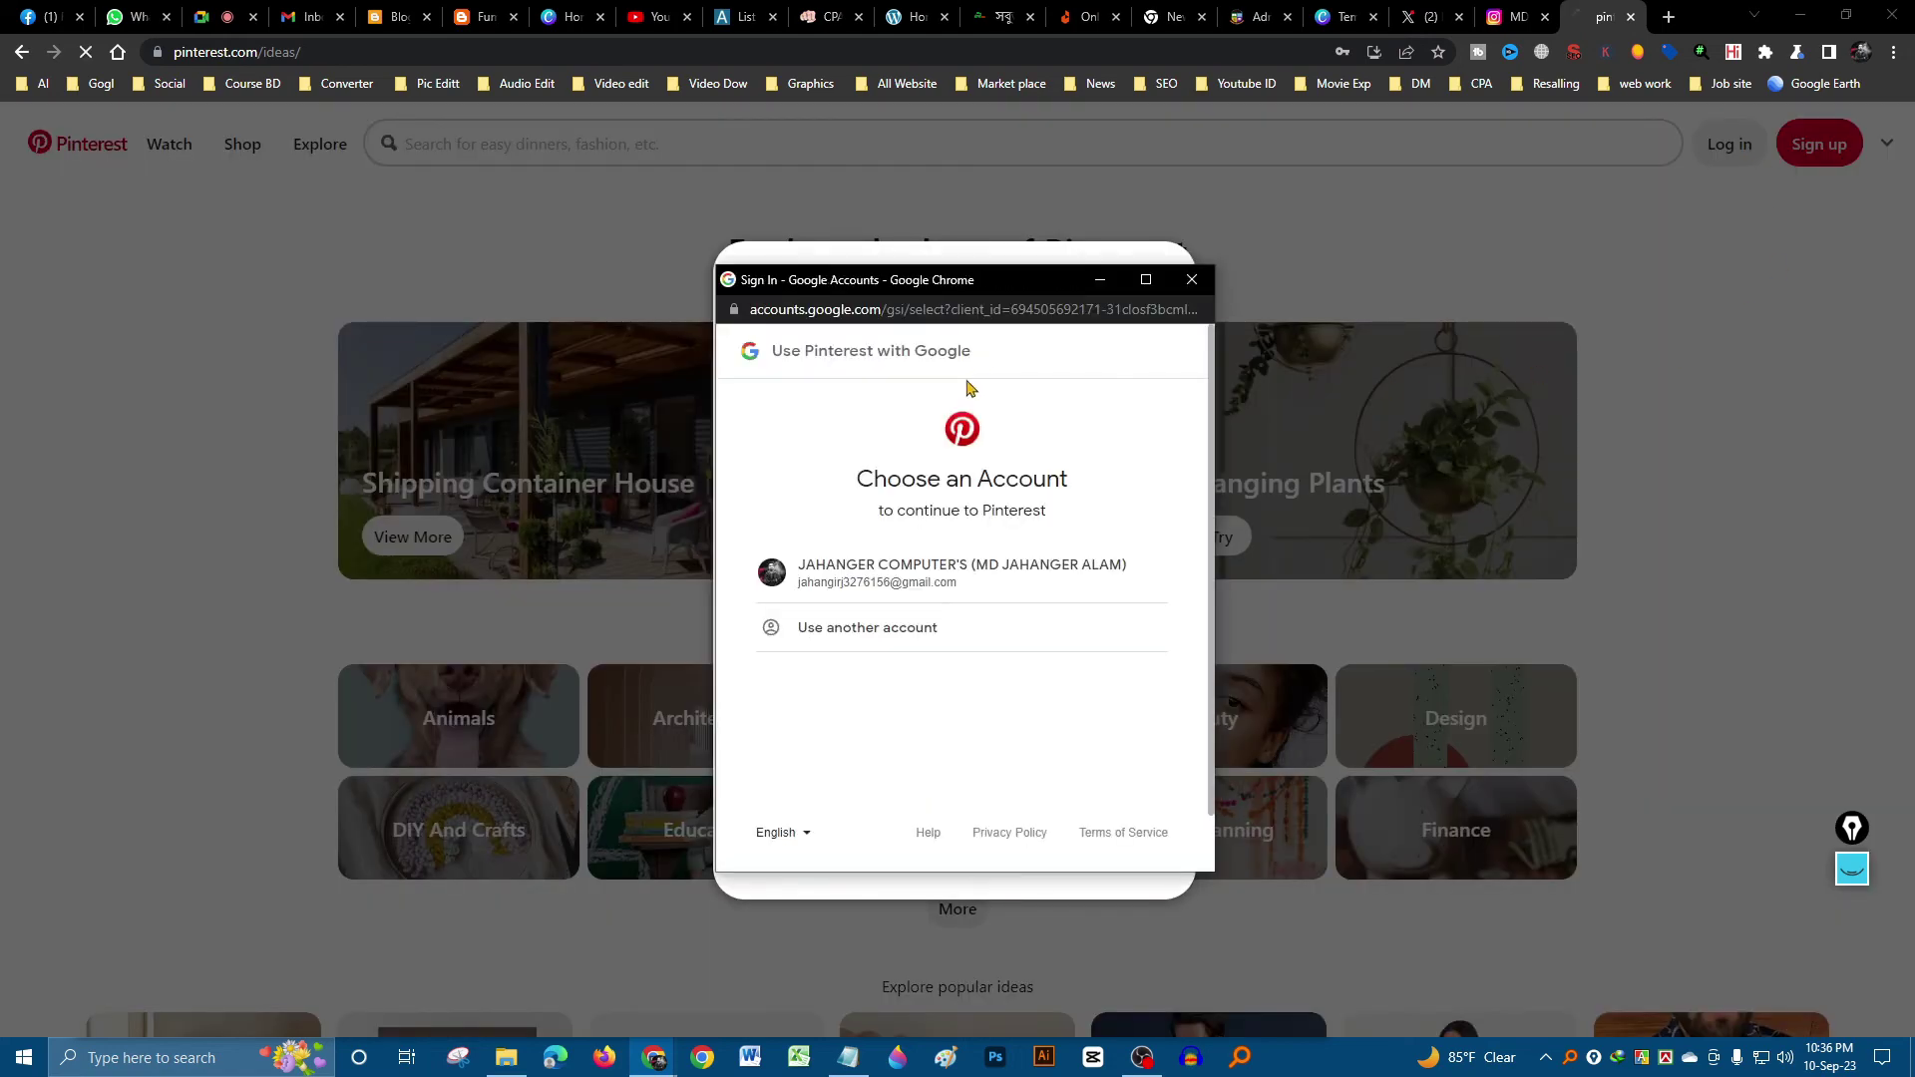
pyautogui.click(945, 581)
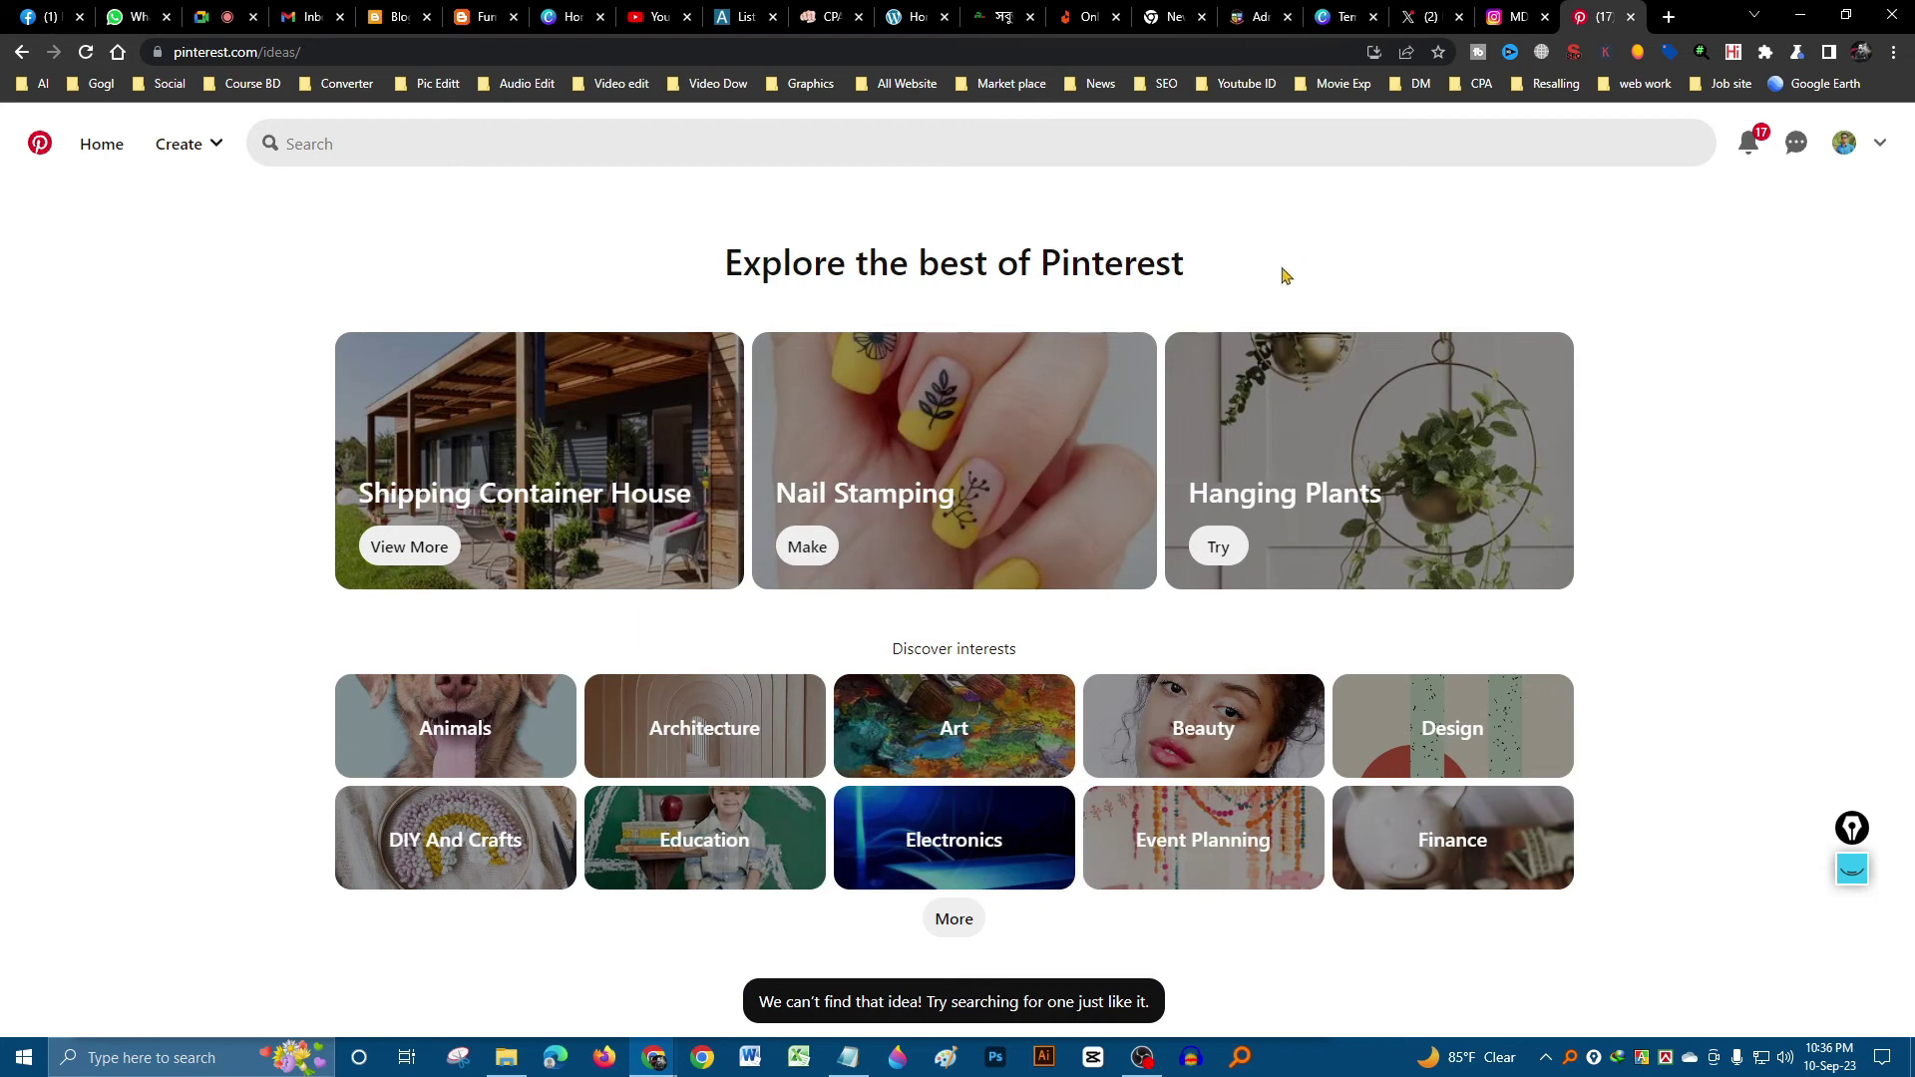
# - Open the account's own Pinterest profile and copy its web address
pyautogui.click(1845, 143)
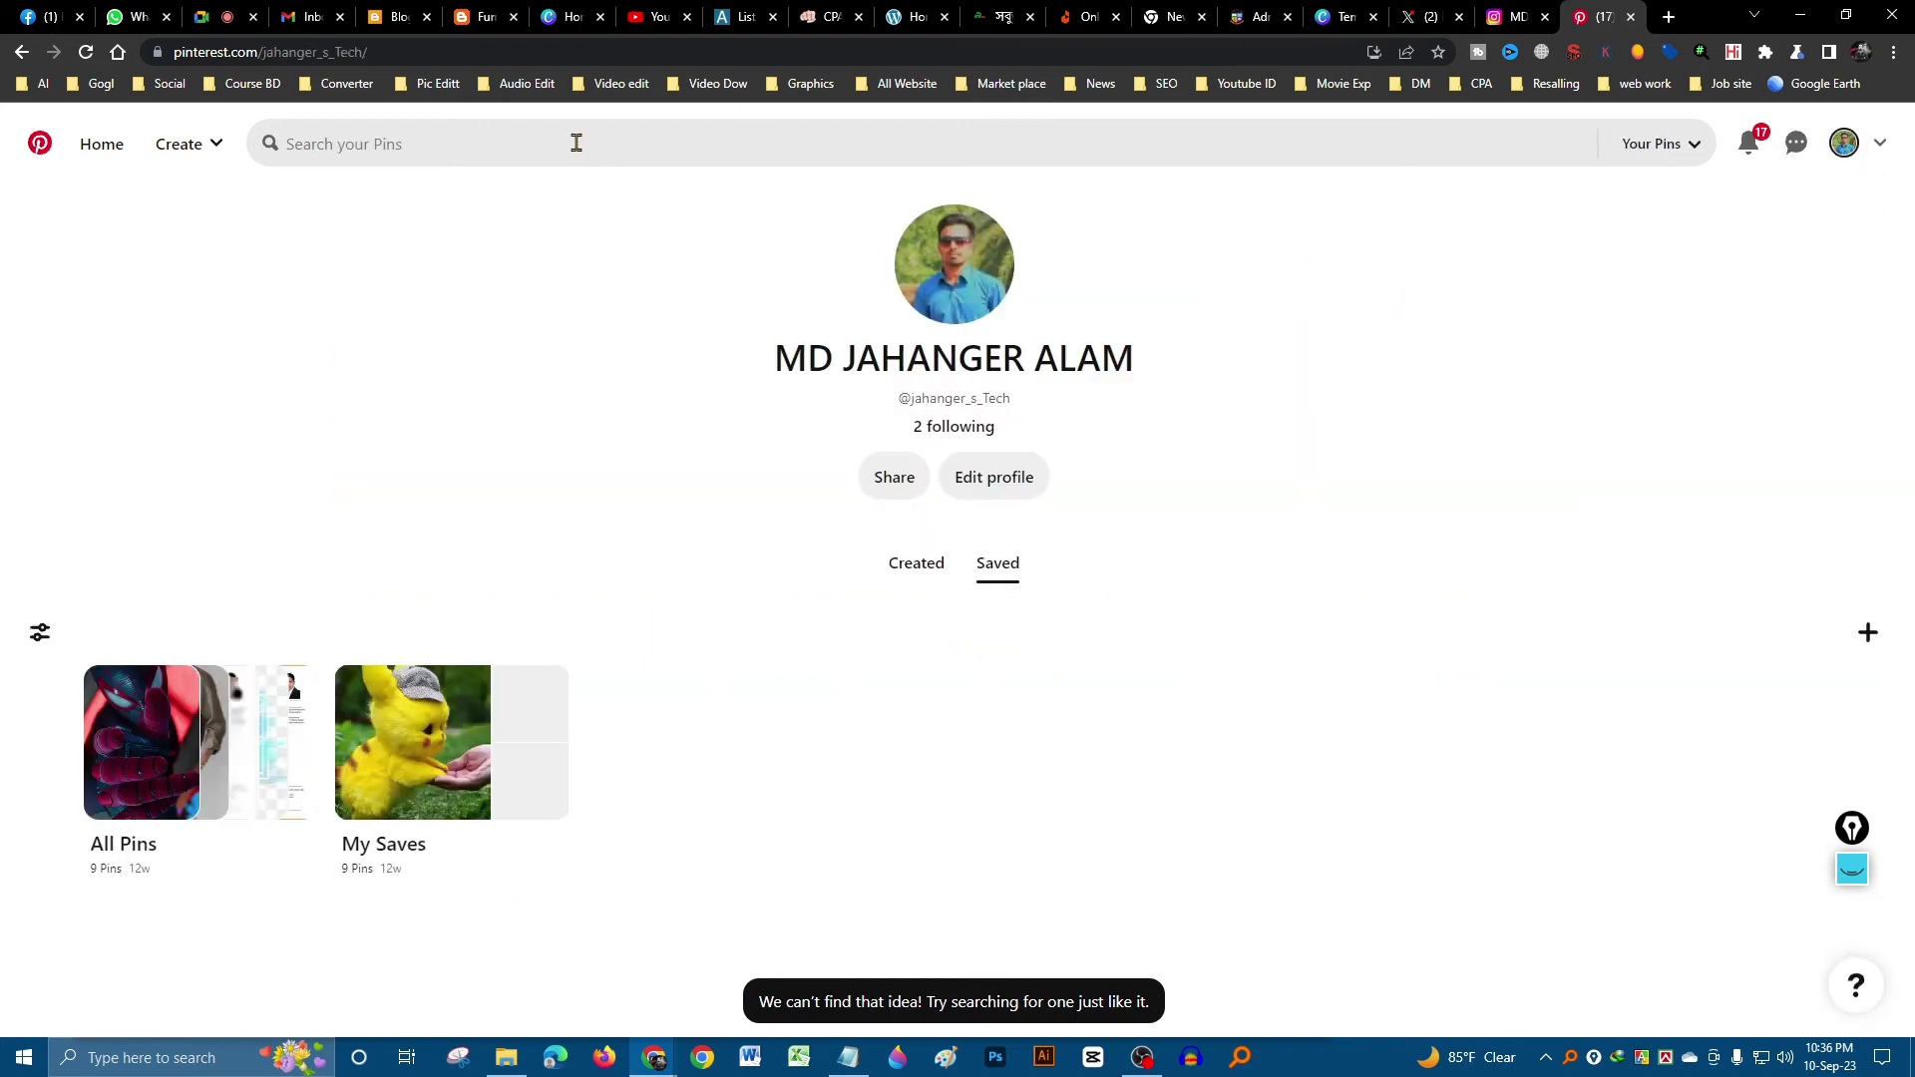
pyautogui.click(424, 55)
pyautogui.hotkey('ctrl', 'c')
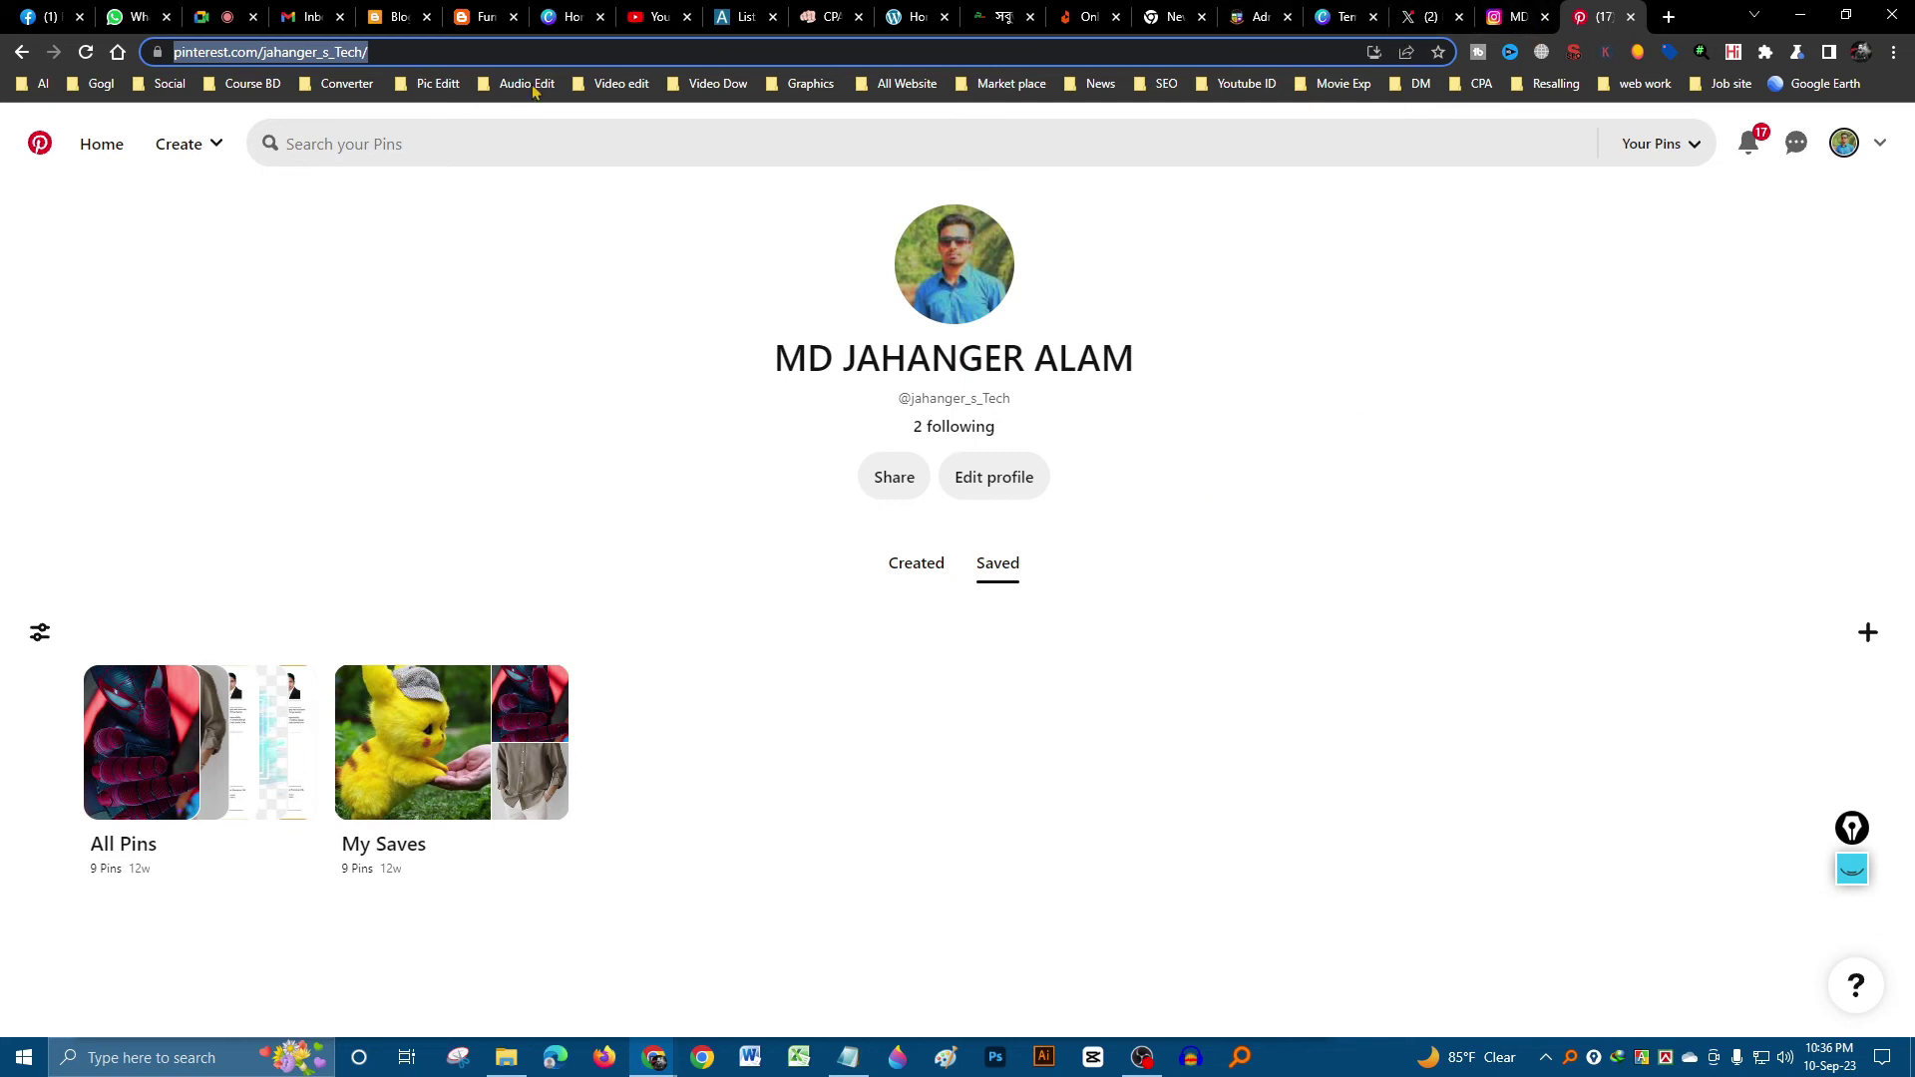
# - Return to the Blogger layout, paste the Pinterest profile address as the pinterest link's site URL and save the item
pyautogui.click(394, 17)
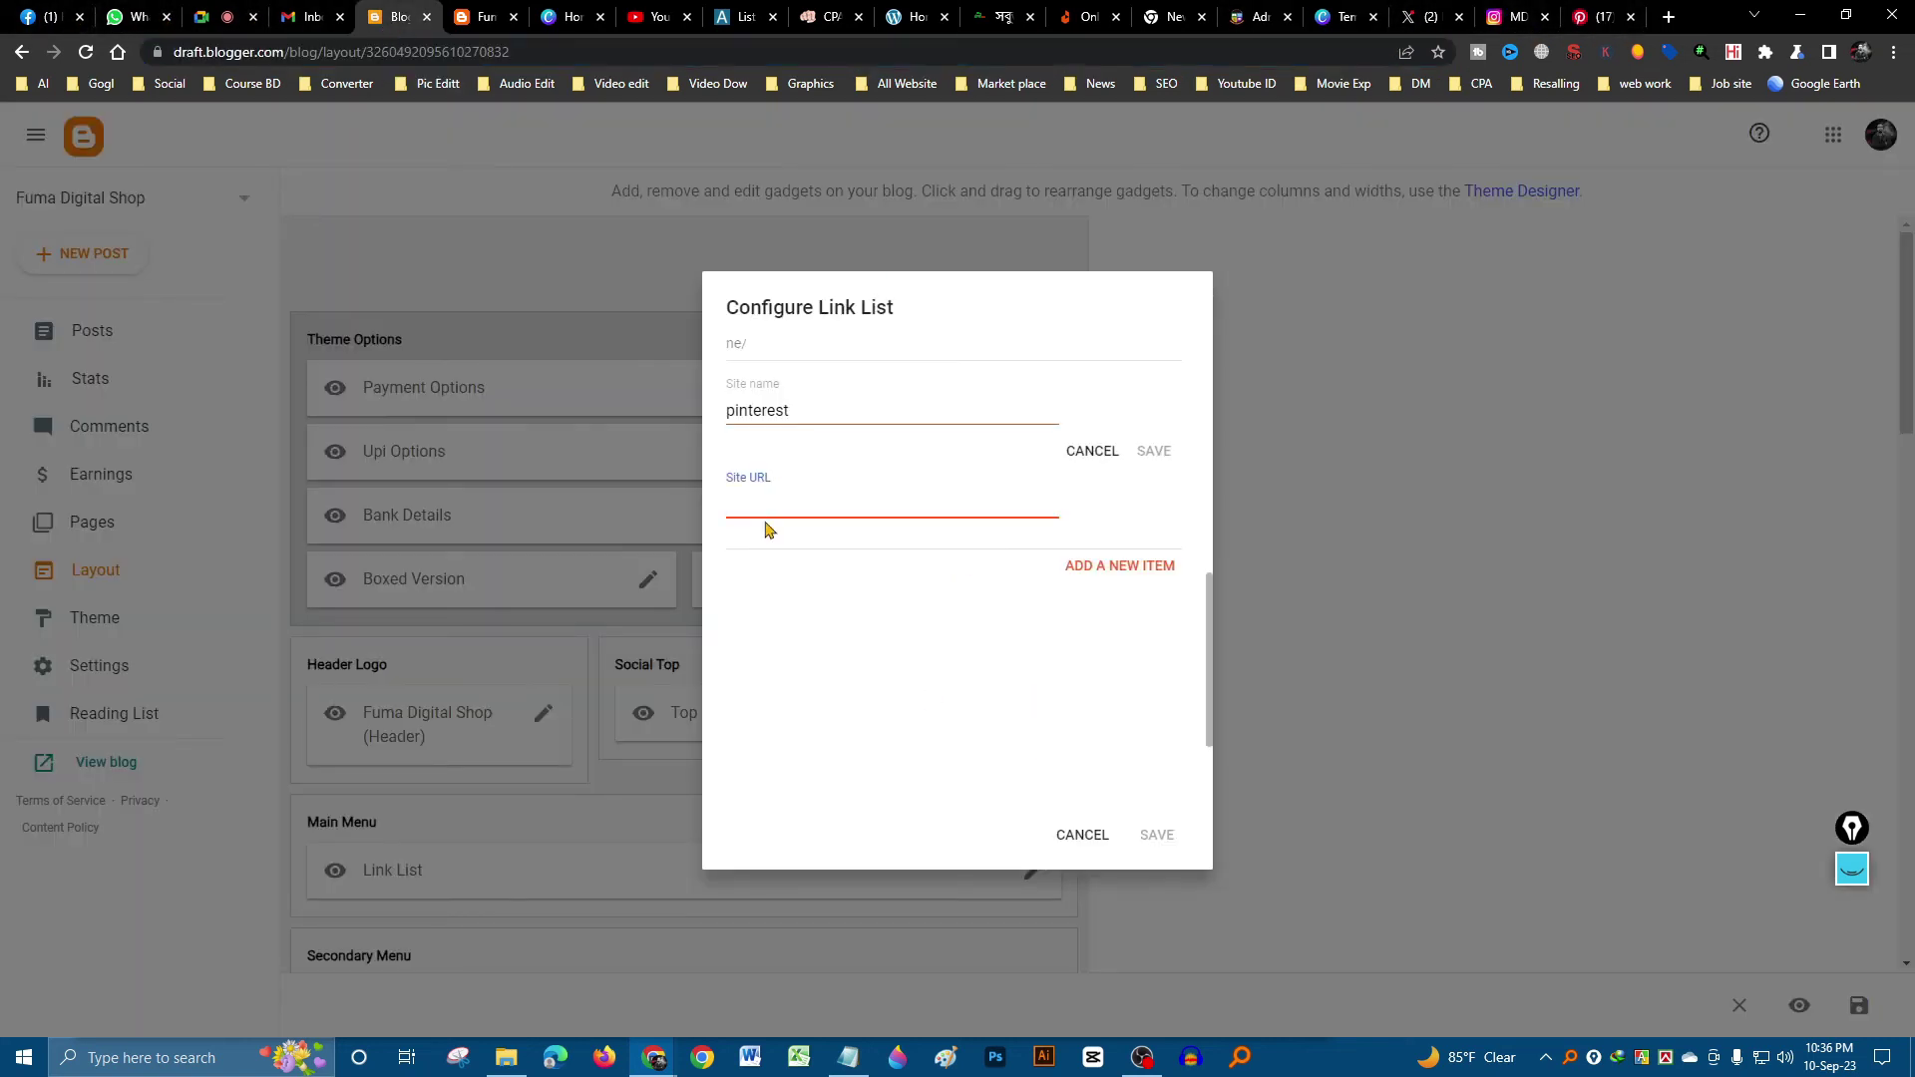
pyautogui.hotkey('ctrl', 'v')
pyautogui.click(1154, 450)
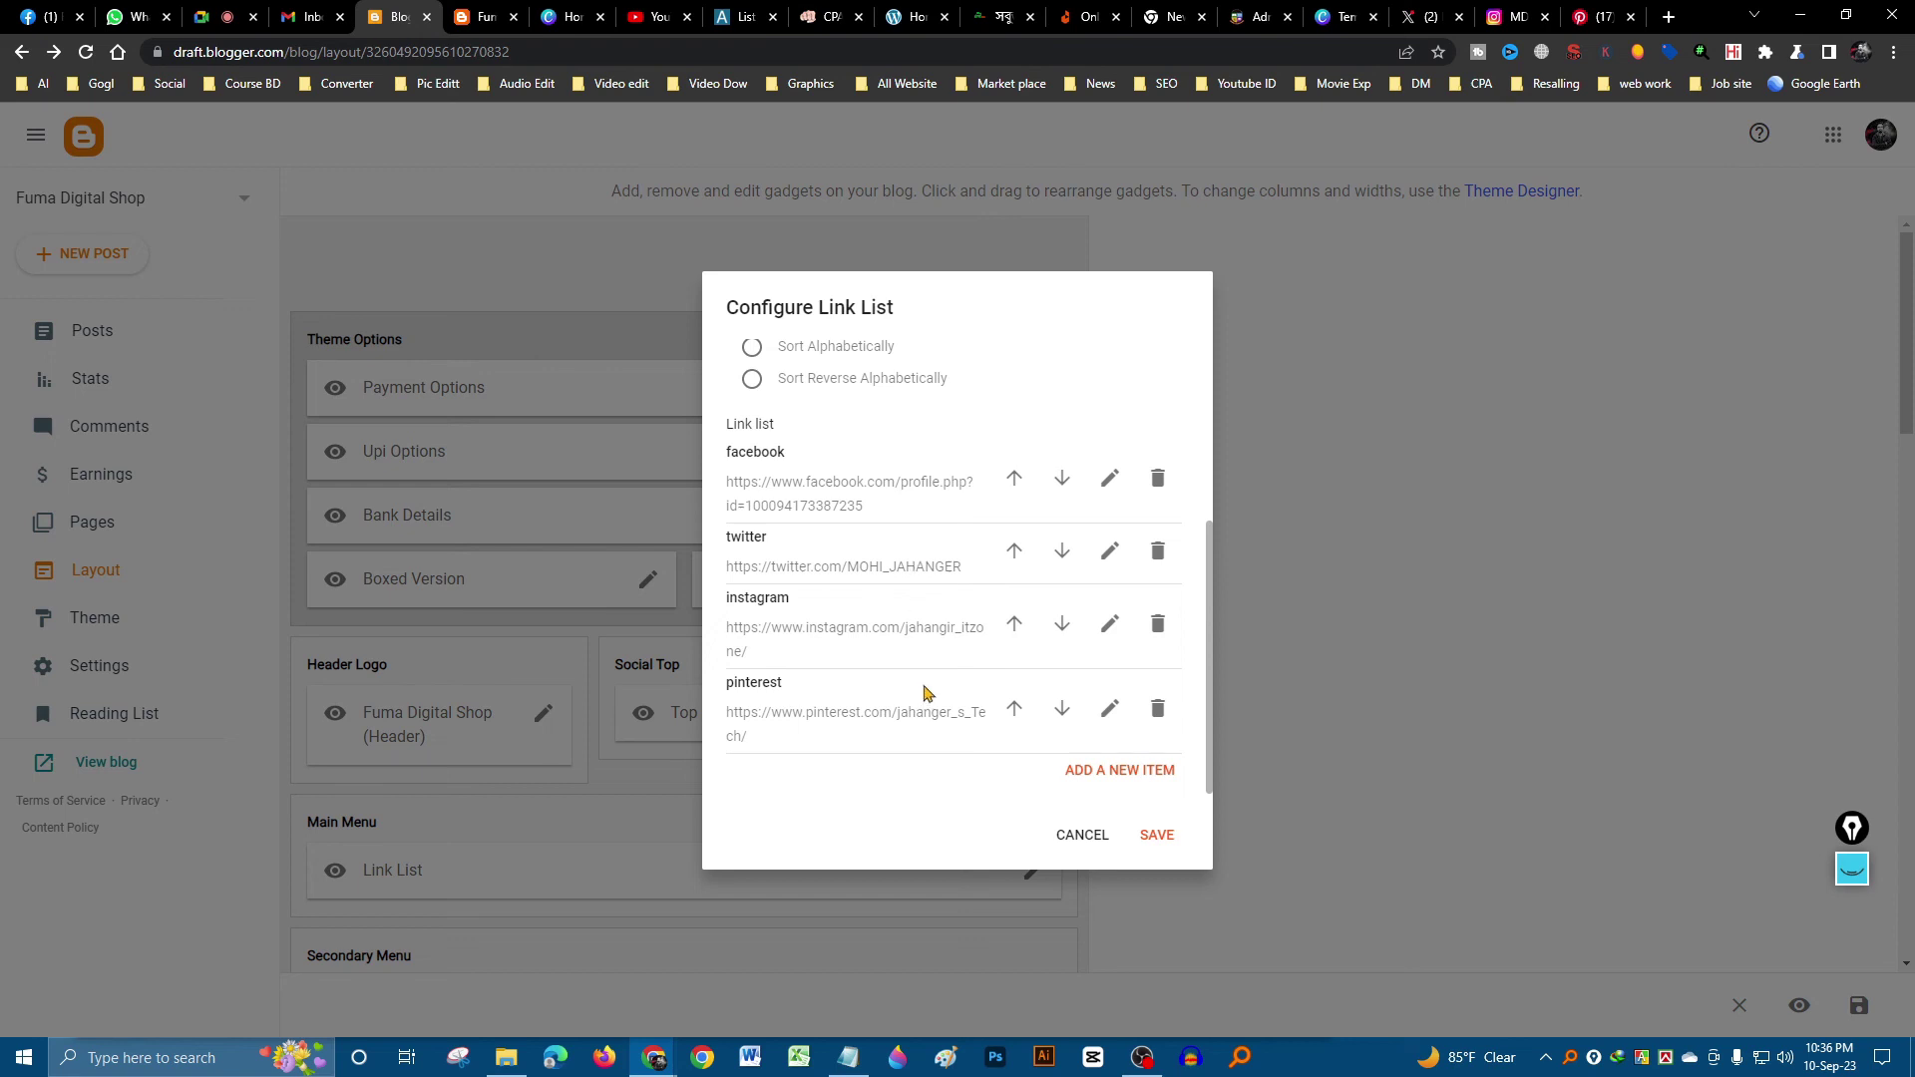
# - Reopen the saved pinterest link item and delete its site URL
pyautogui.click(1110, 709)
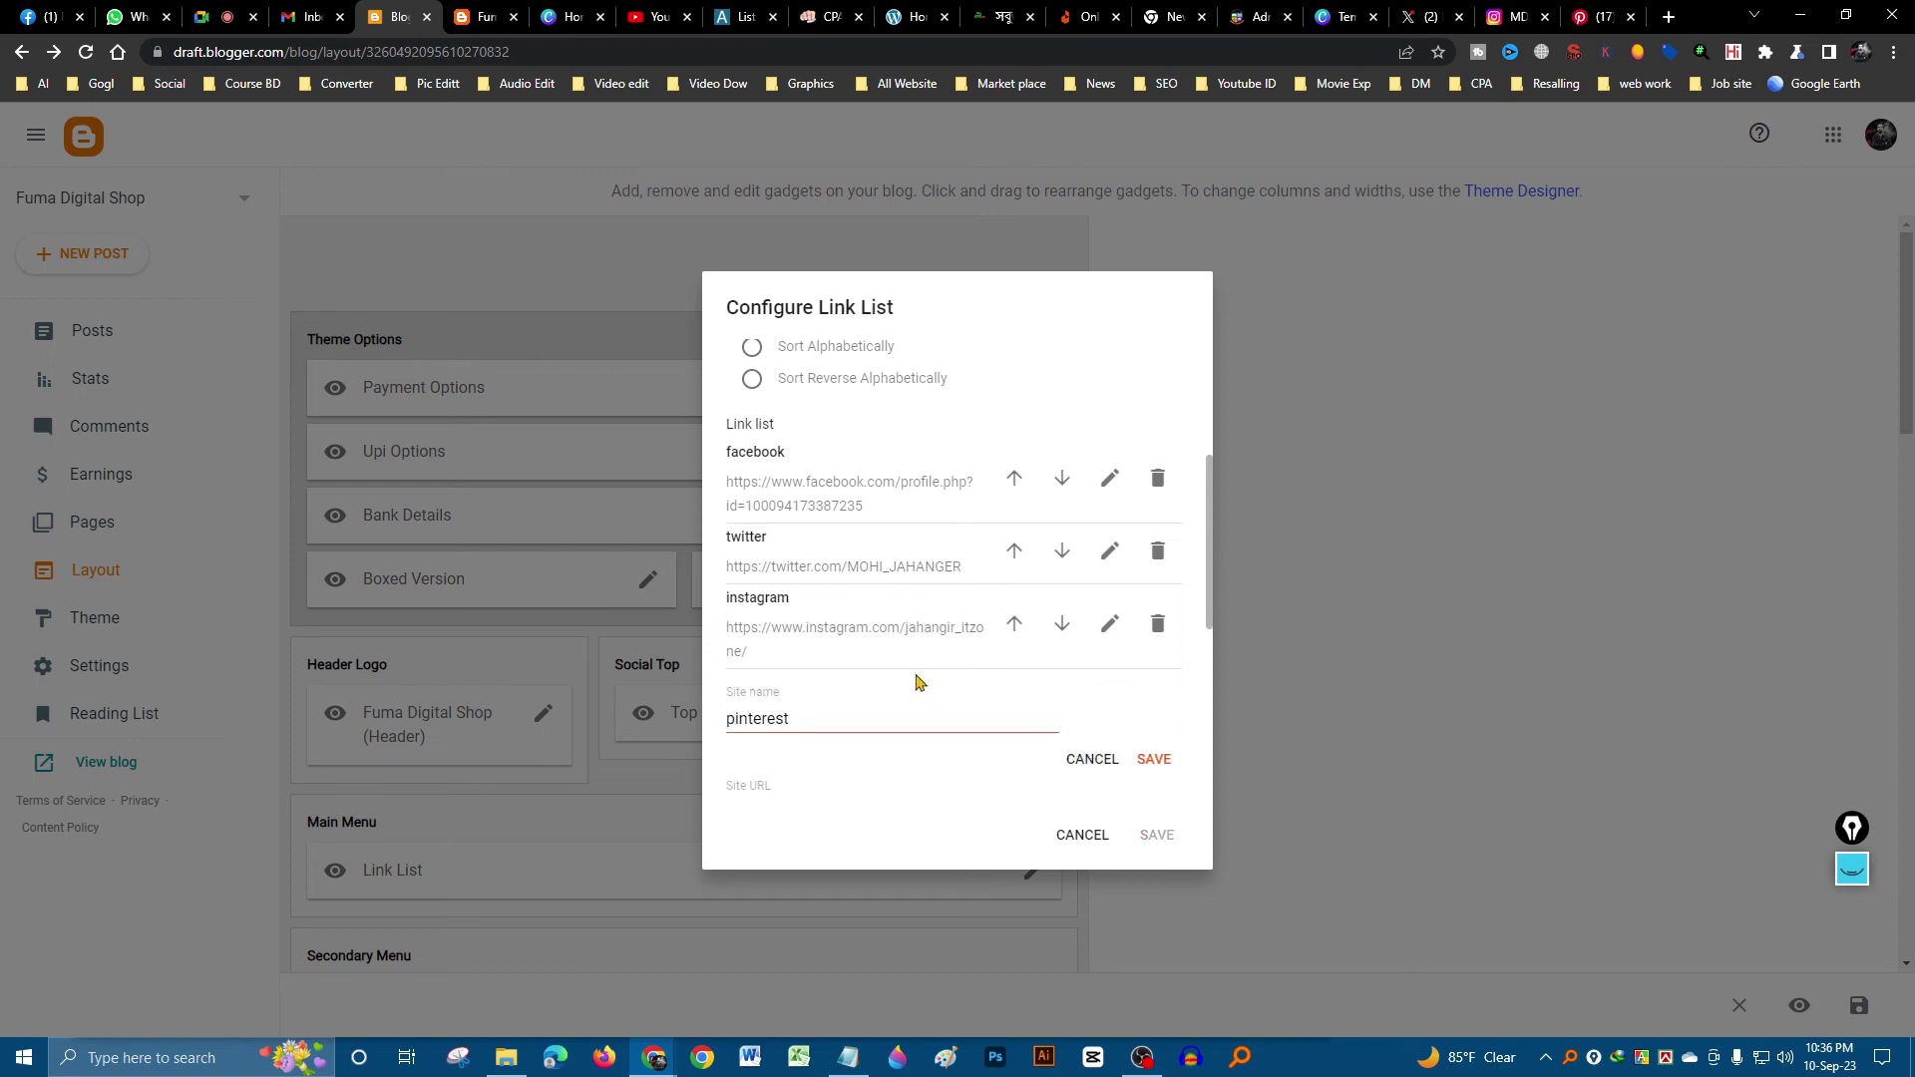
pyautogui.scroll(-3, 898, 673)
pyautogui.click(952, 482)
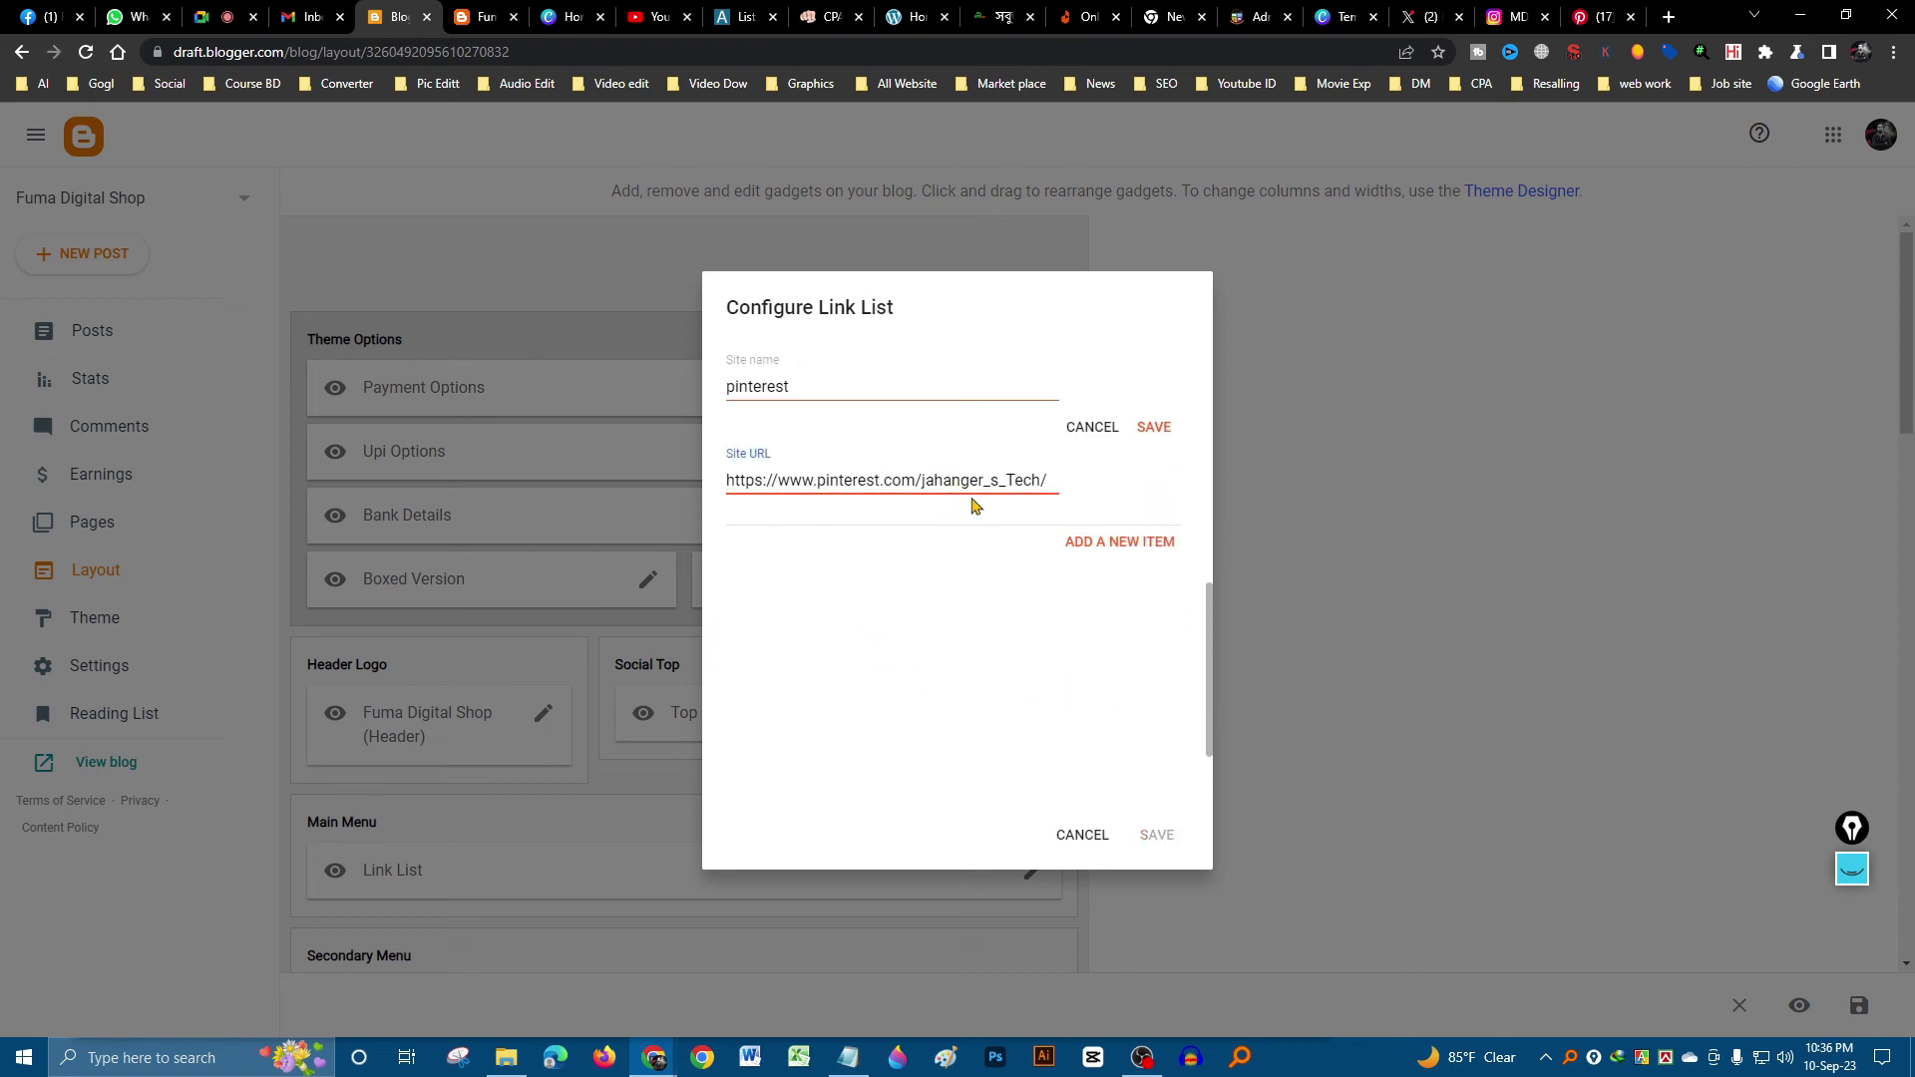
pyautogui.hotkey('ctrl', 'a')
pyautogui.press('BackSpace')
pyautogui.scroll(2, 848, 539)
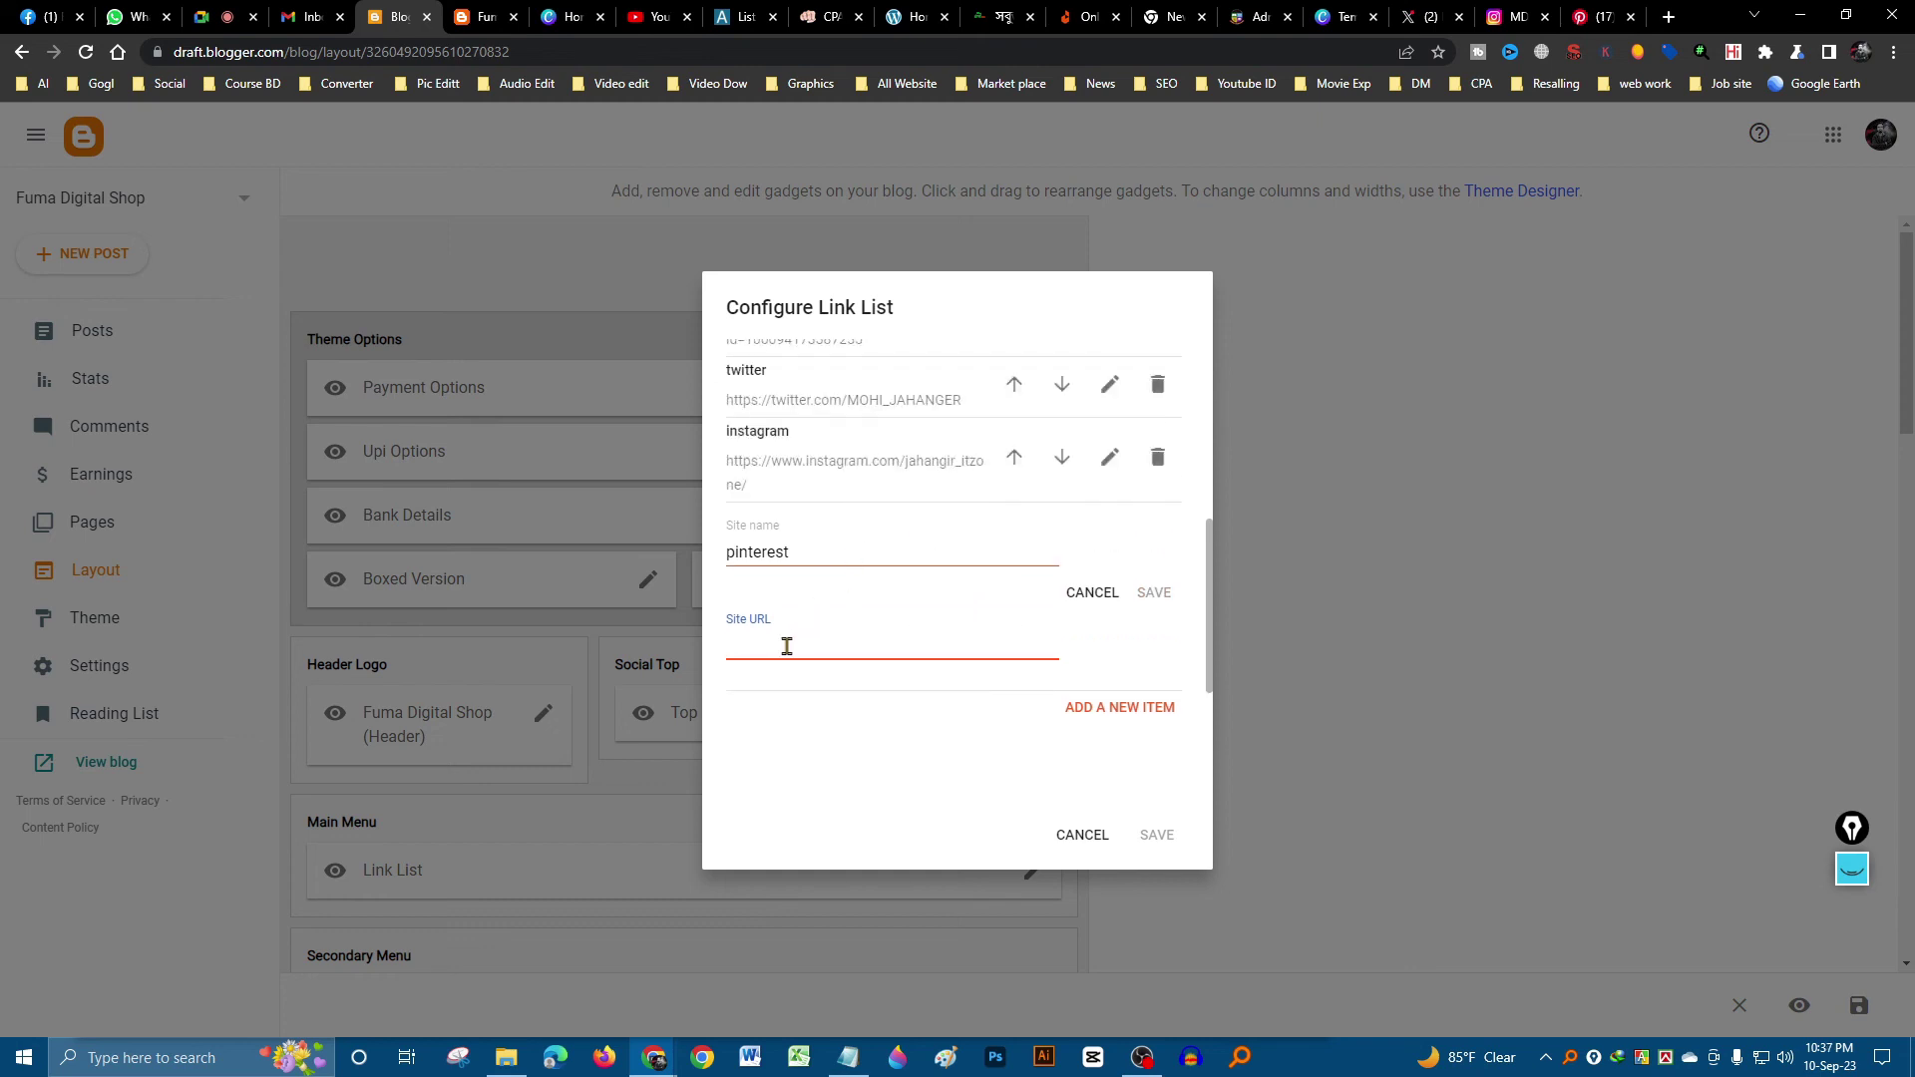
# - Go back to Pinterest, reopen the account's profile from the home feed and copy its web address again
pyautogui.click(1596, 17)
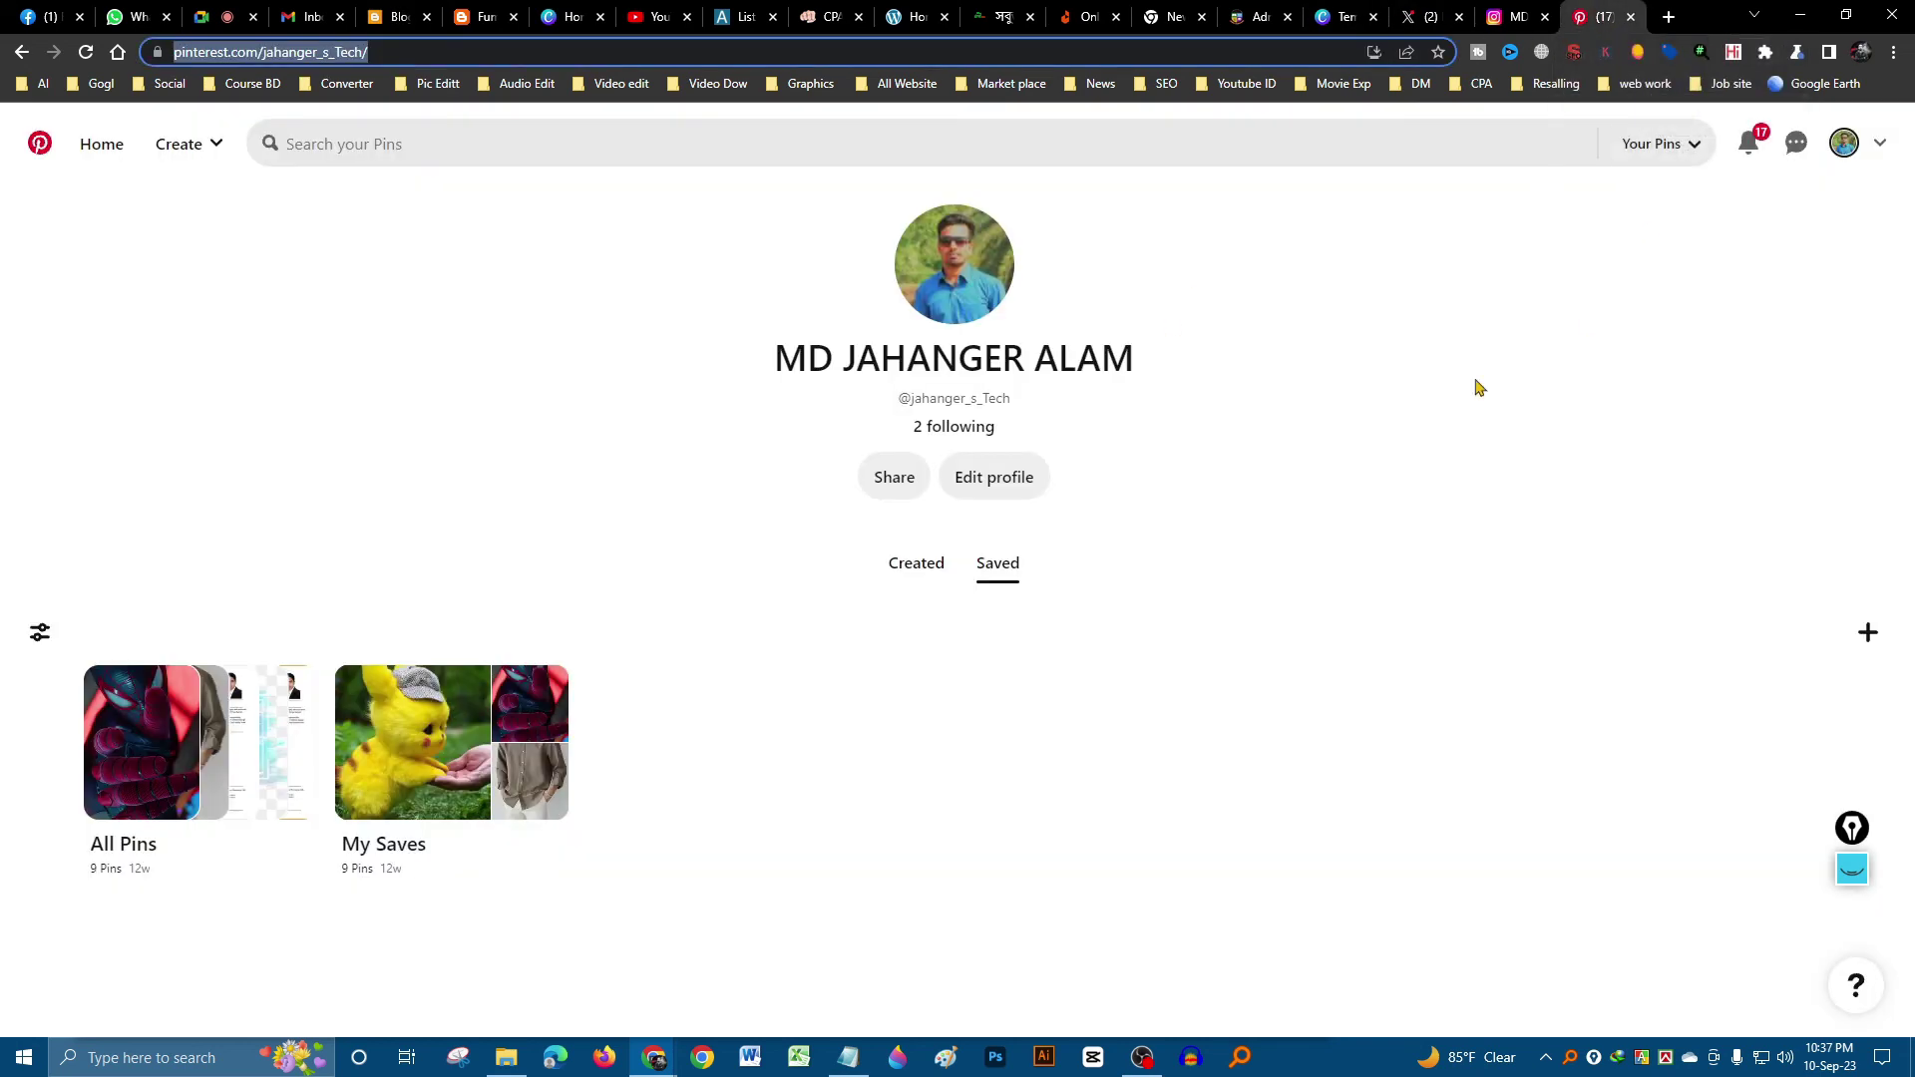
pyautogui.click(38, 147)
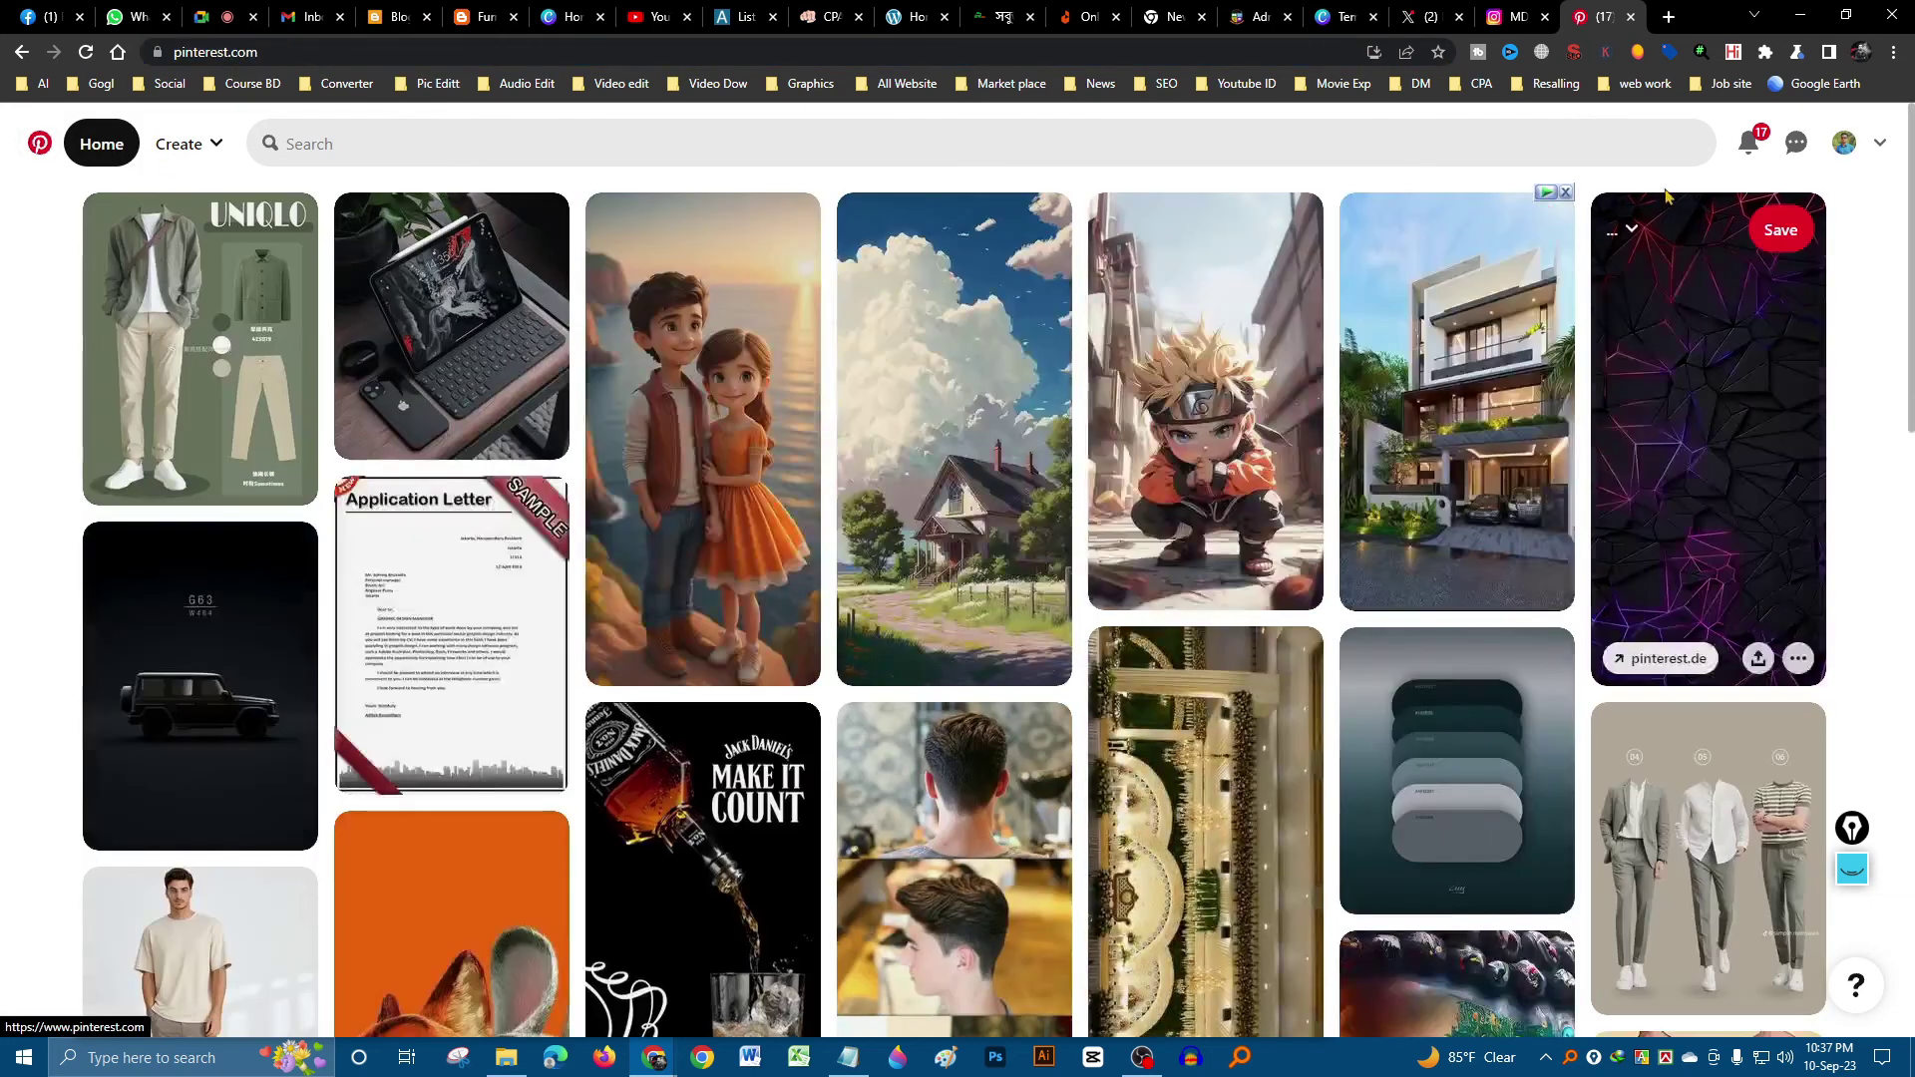
pyautogui.click(1845, 148)
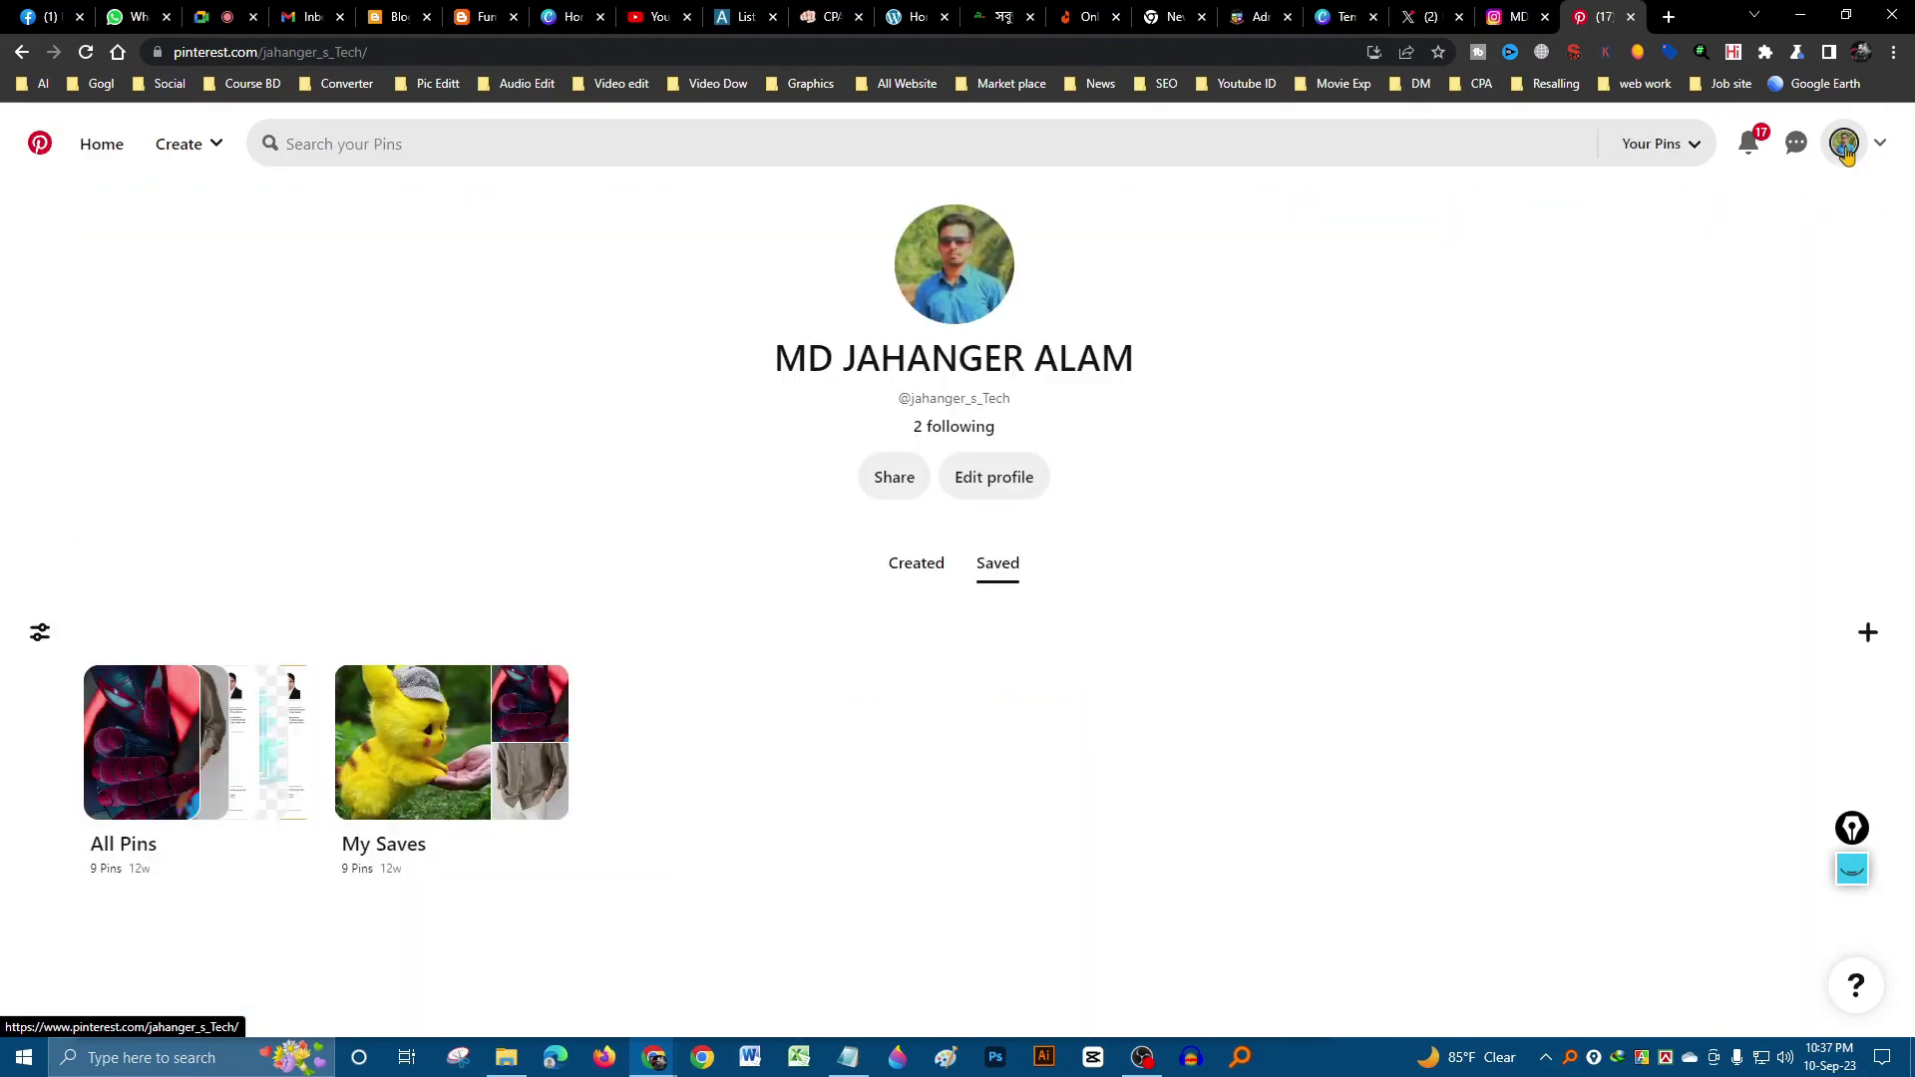
pyautogui.click(386, 53)
pyautogui.hotkey('ctrl', 'c')
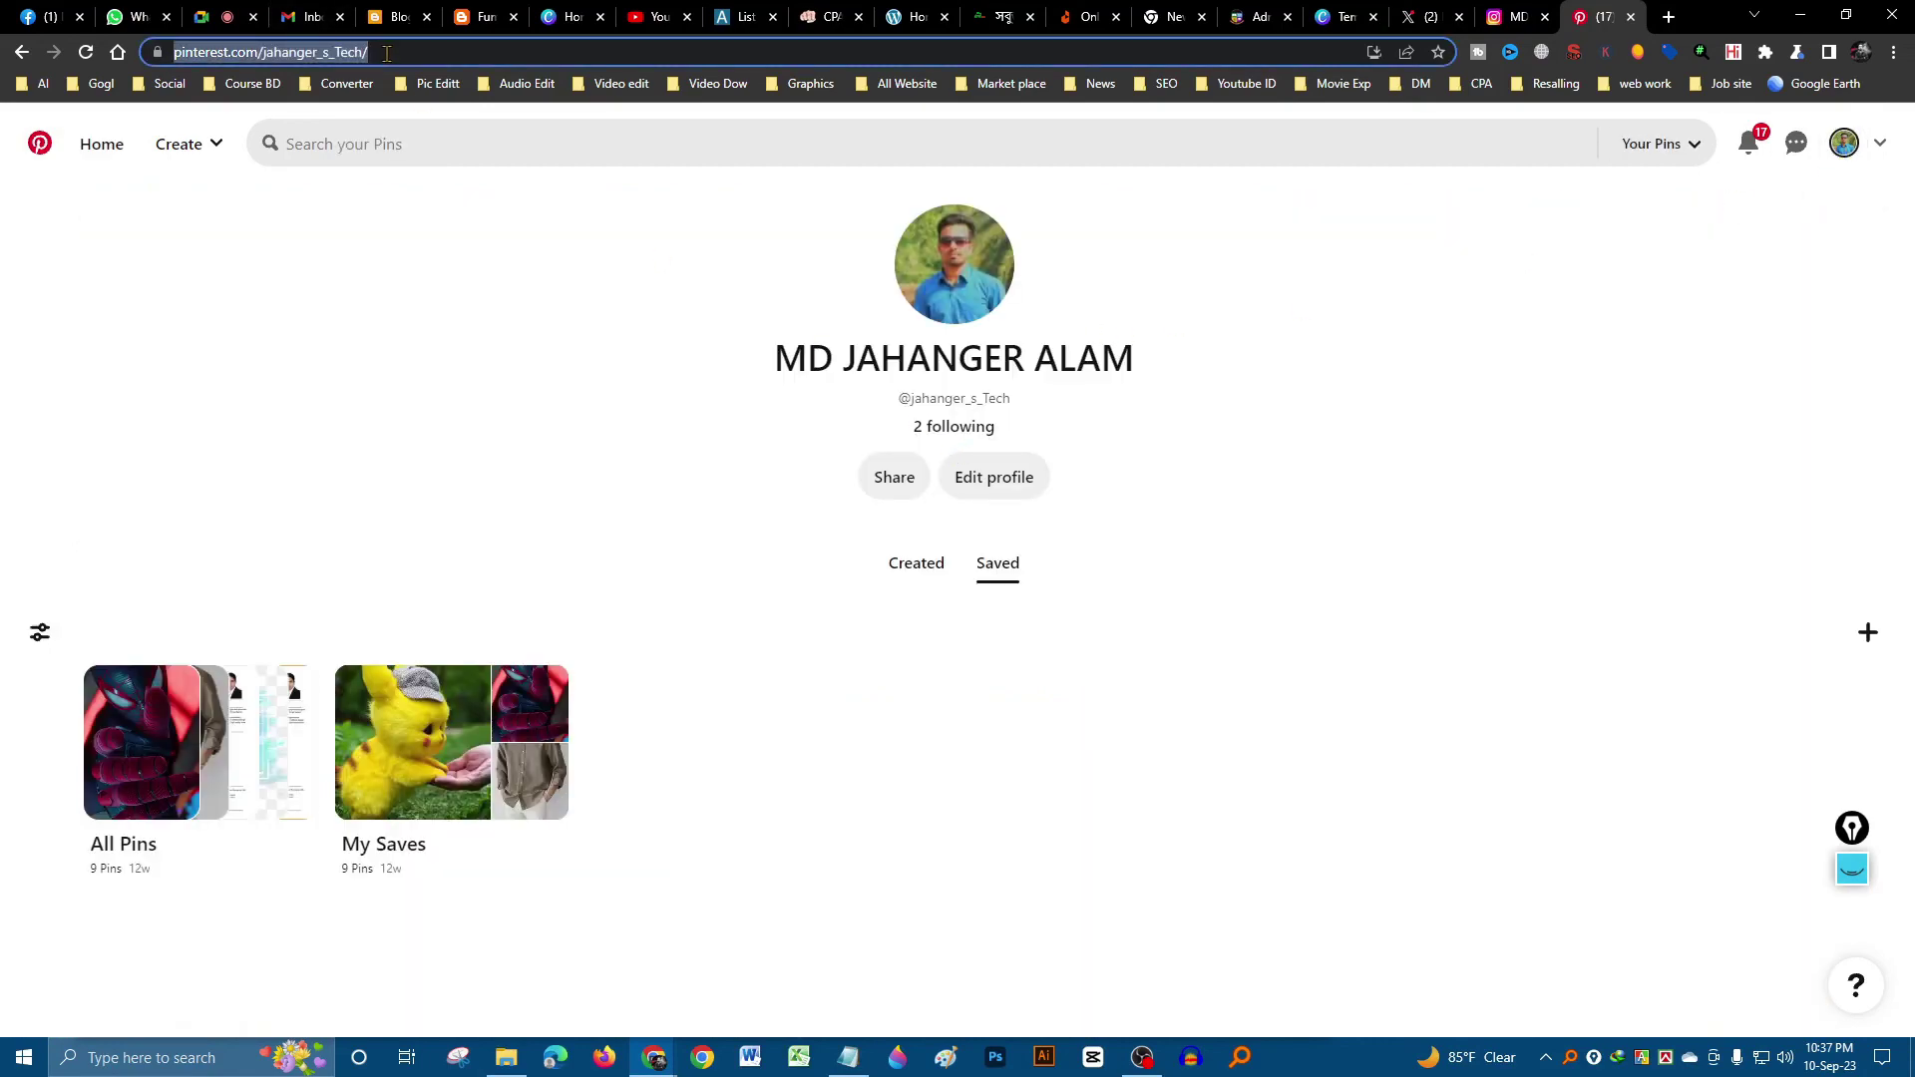
# - Back in the Blogger link list, paste the Pinterest profile address into the emptied site URL and save the pinterest item again
pyautogui.click(486, 17)
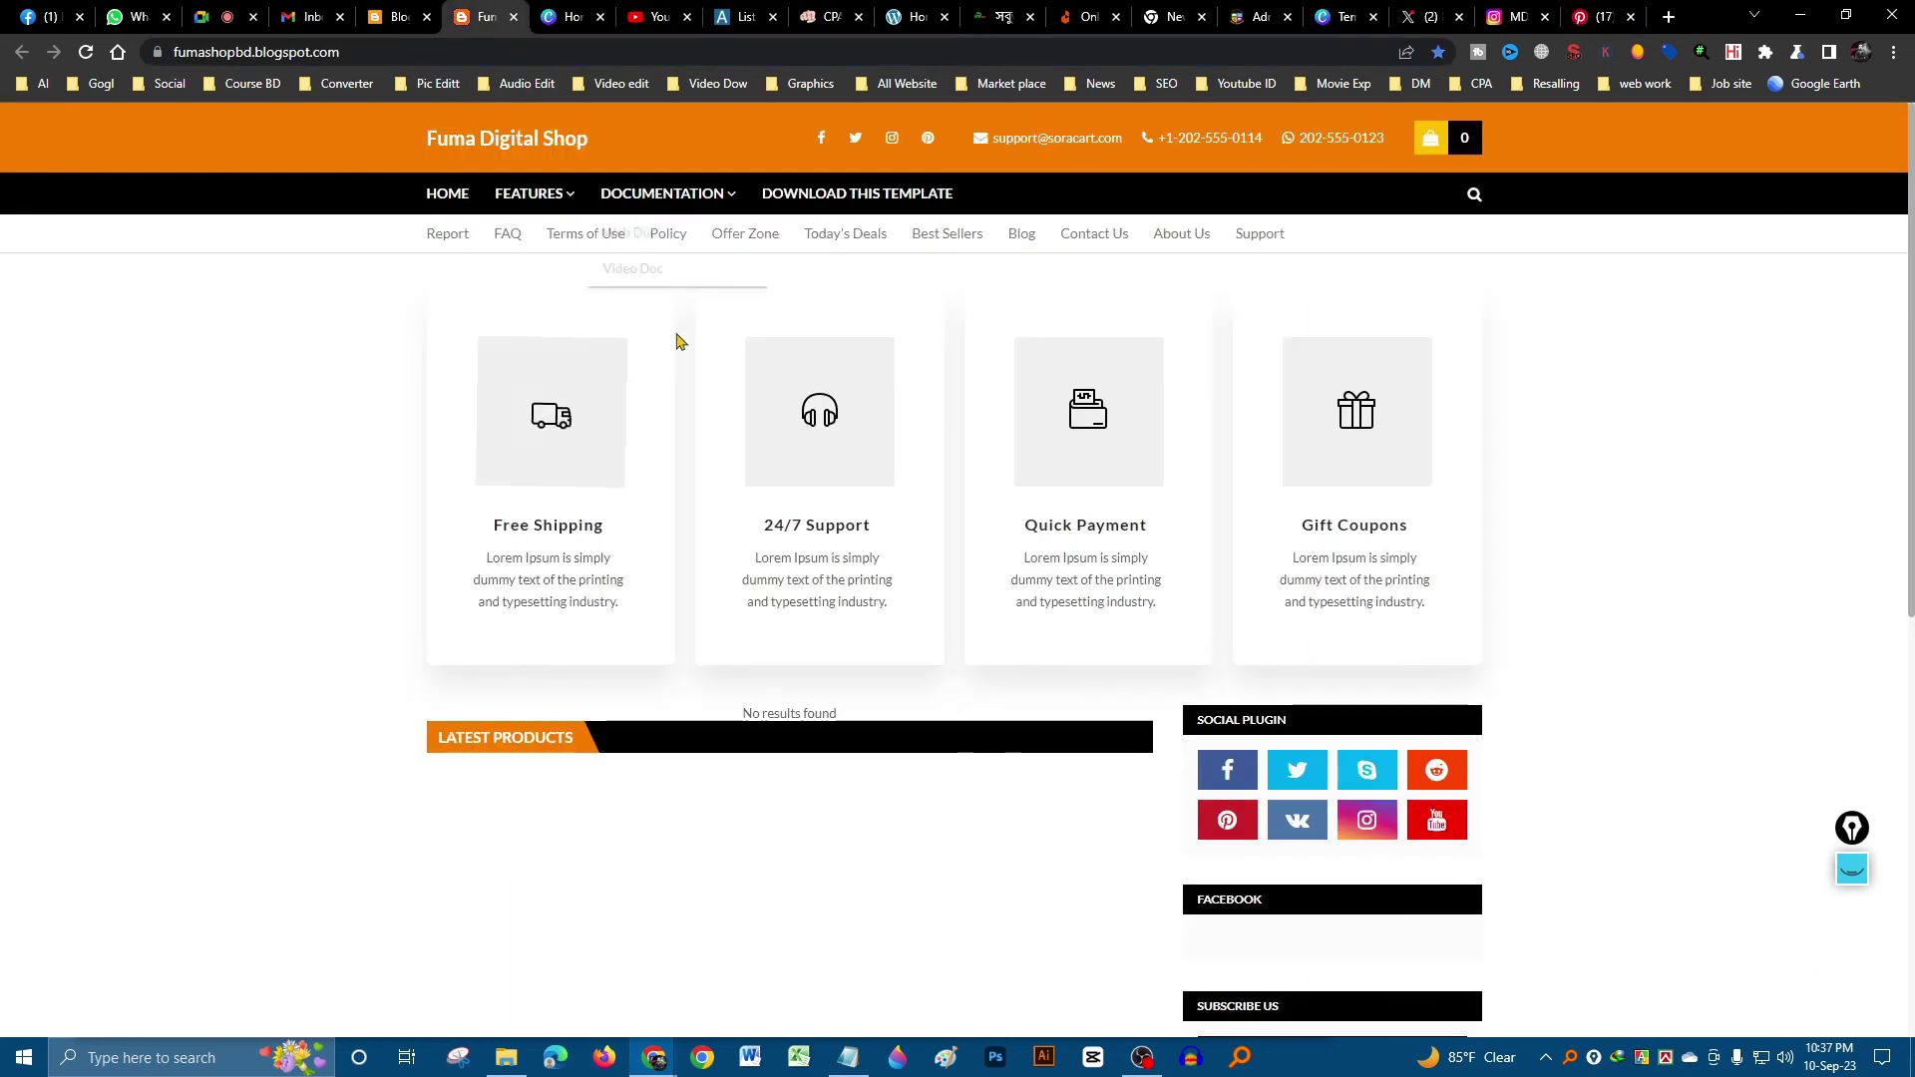
pyautogui.click(380, 19)
pyautogui.click(924, 626)
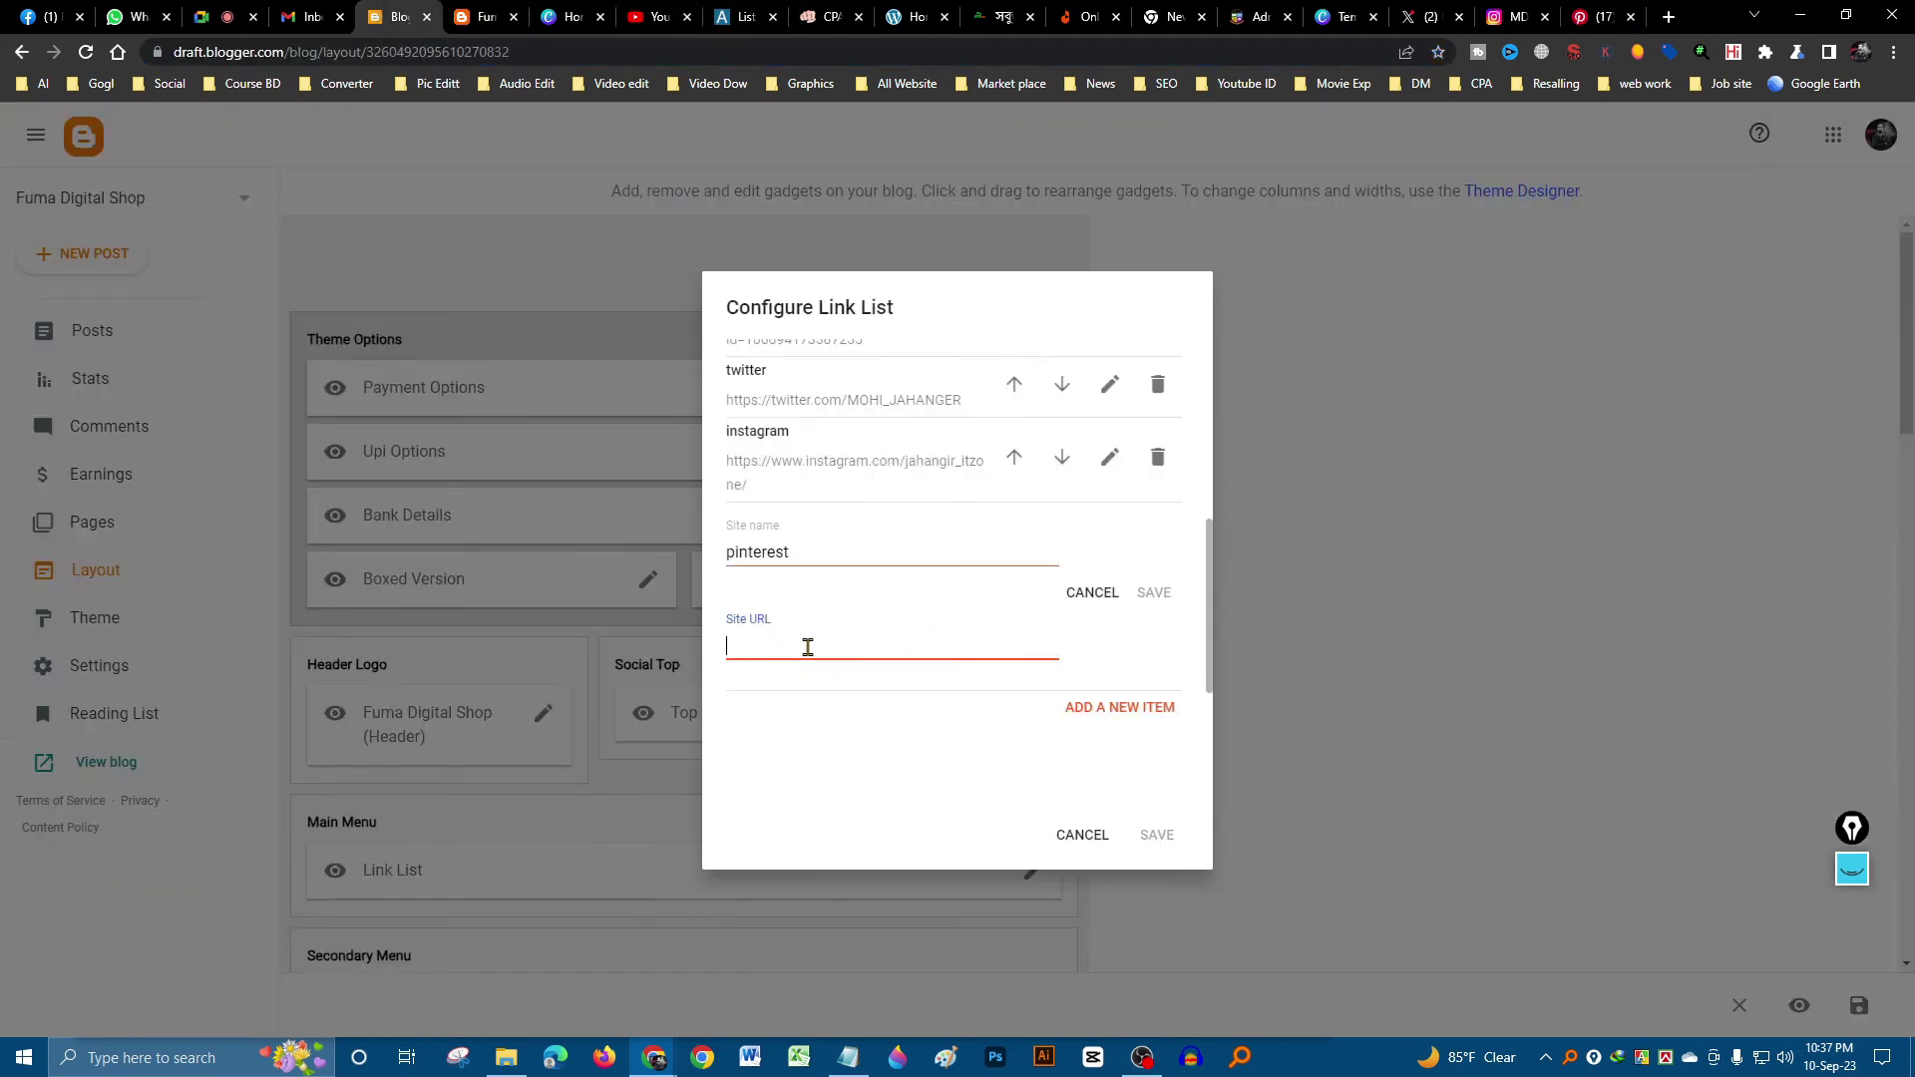
pyautogui.hotkey('ctrl', 'v')
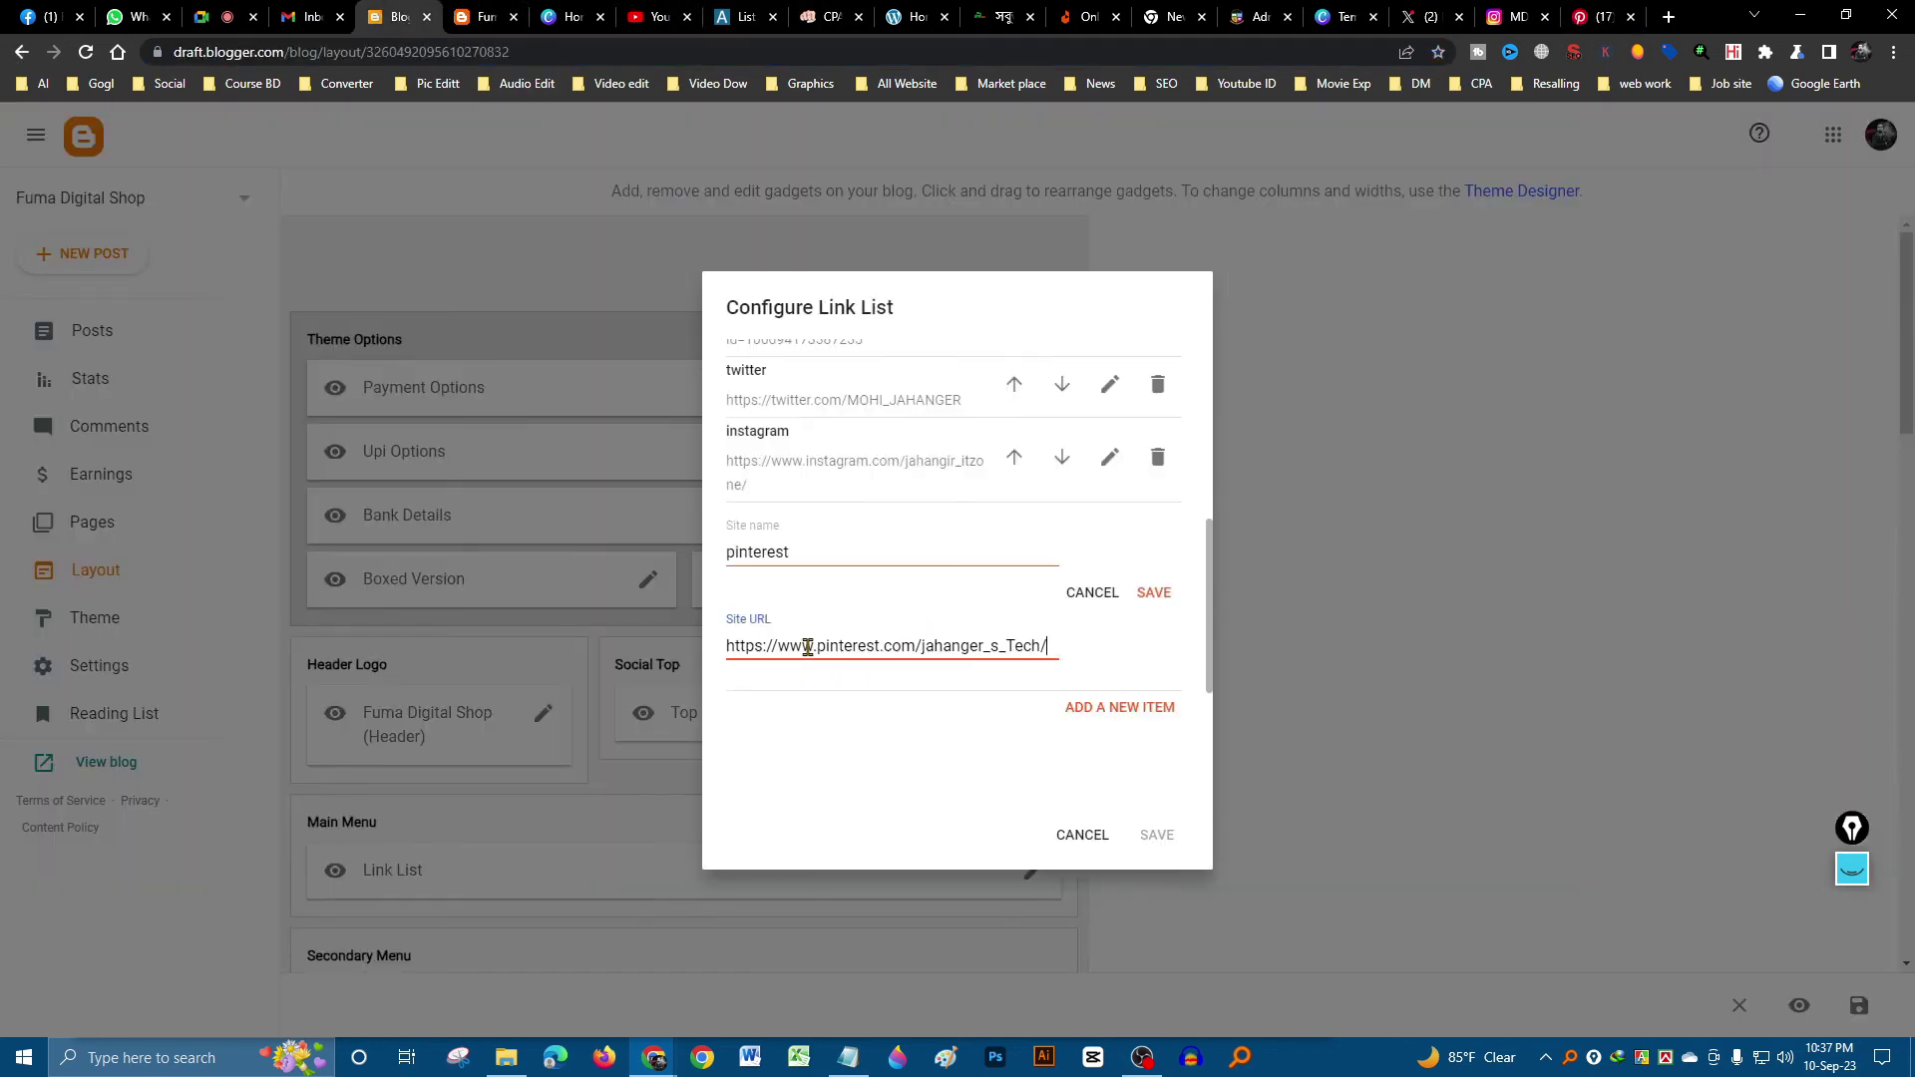
pyautogui.click(1154, 596)
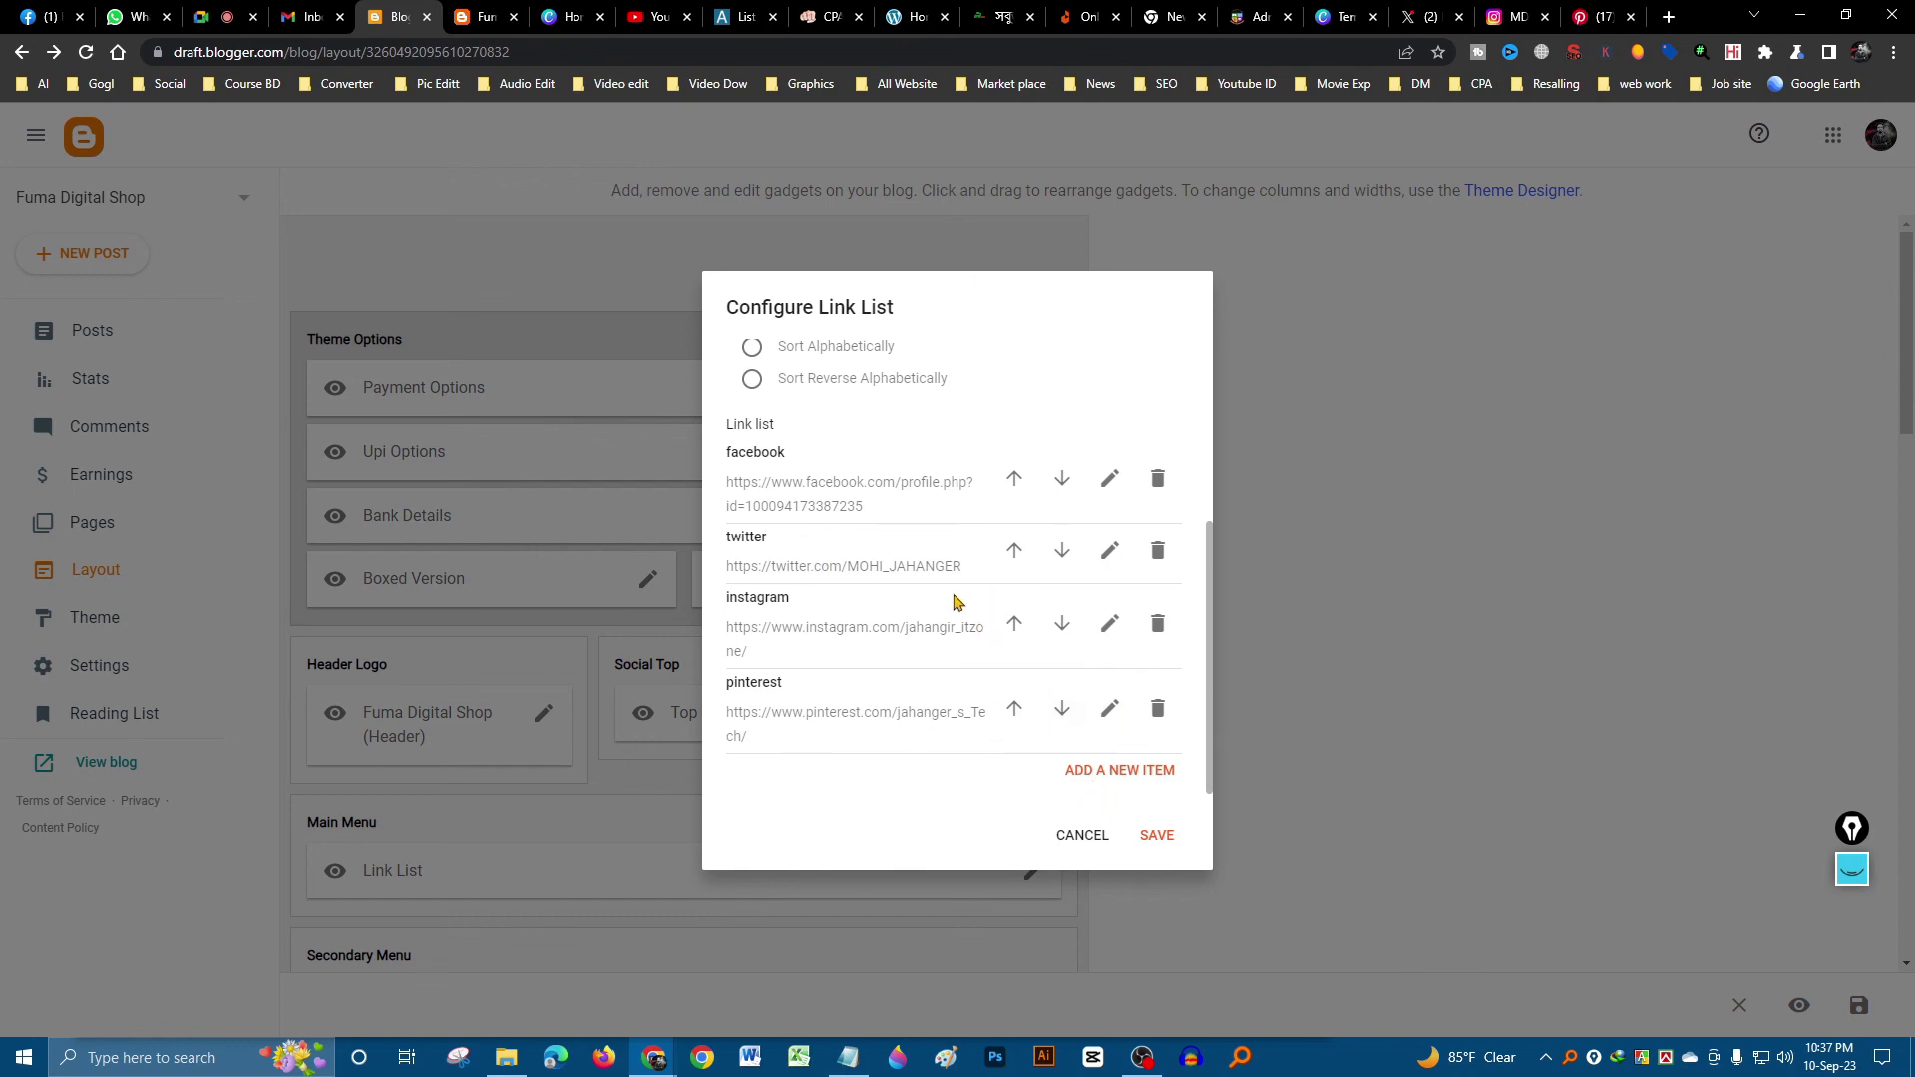
# - Save the Top Social link list and the blog layout
pyautogui.click(1157, 842)
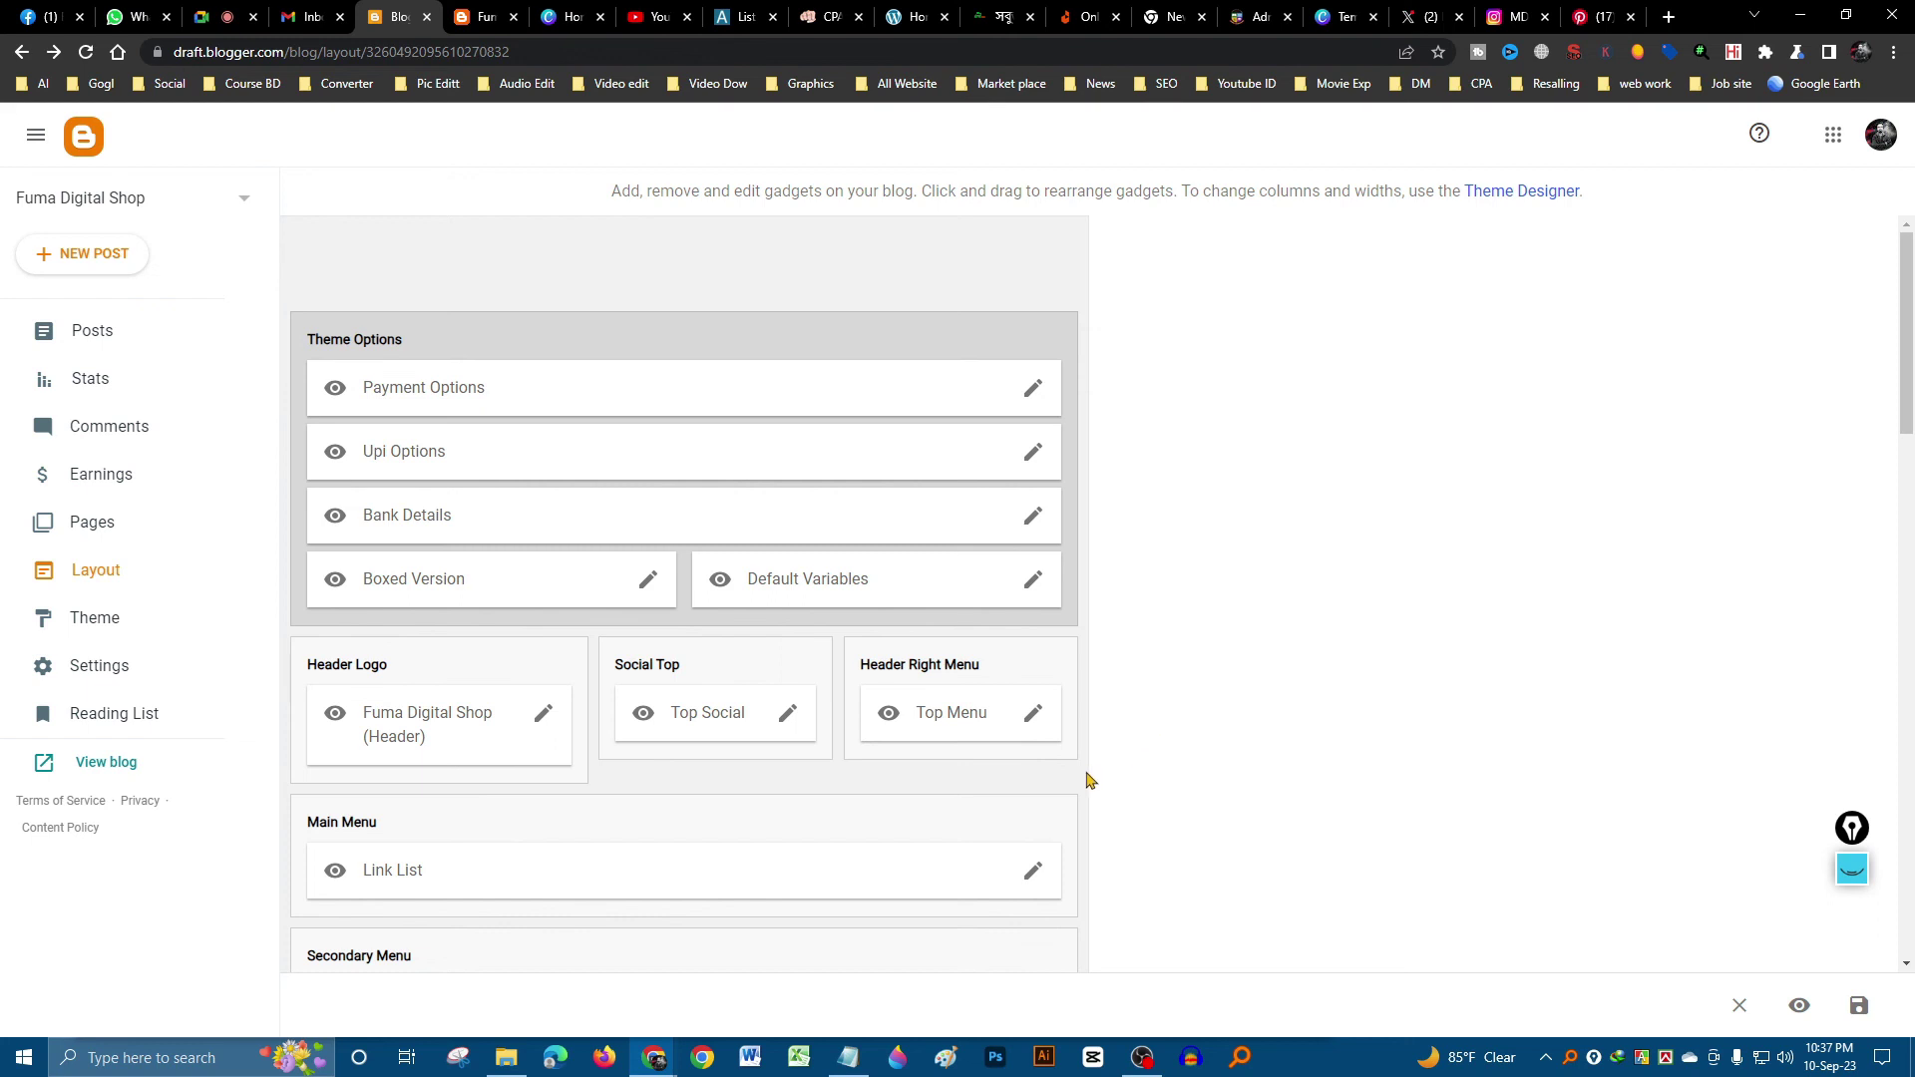
pyautogui.click(1859, 1006)
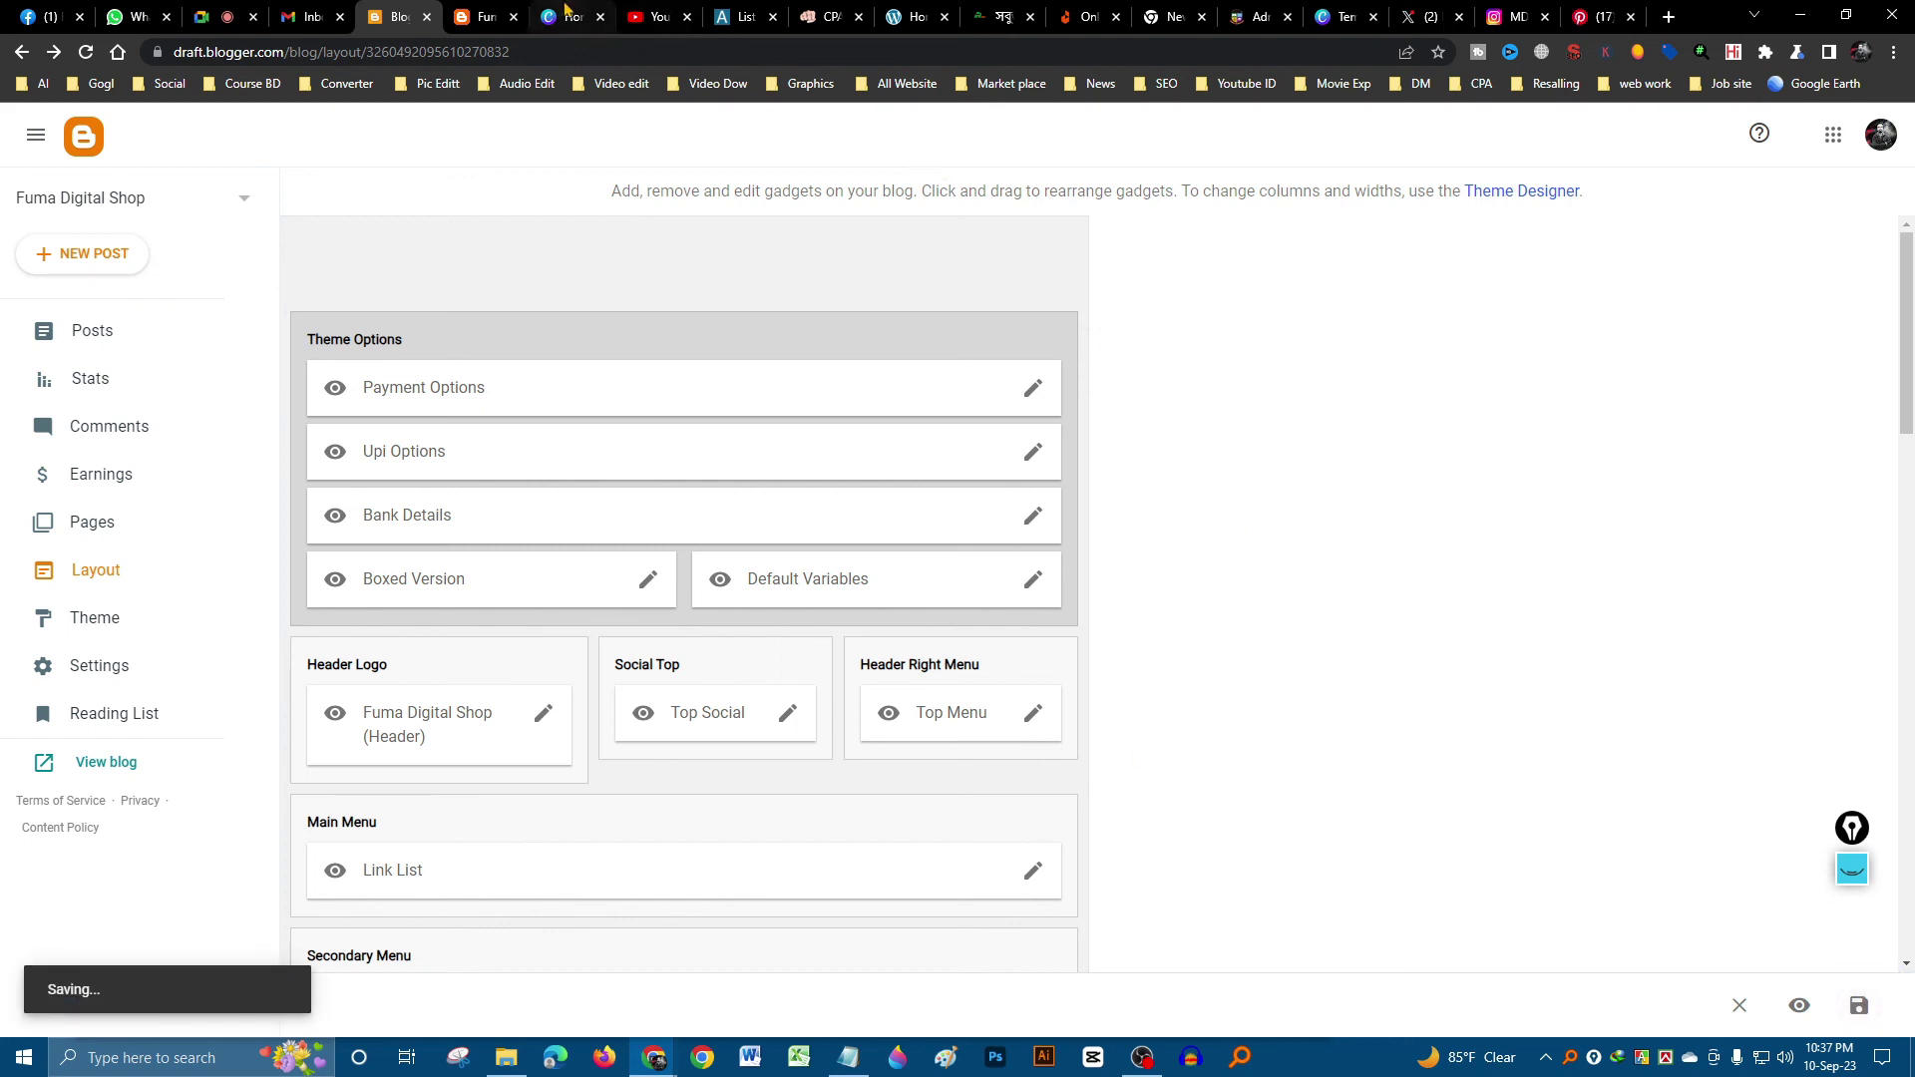
# - Reload the live shop page, open the header's facebook link and look through the Facebook page
pyautogui.click(483, 19)
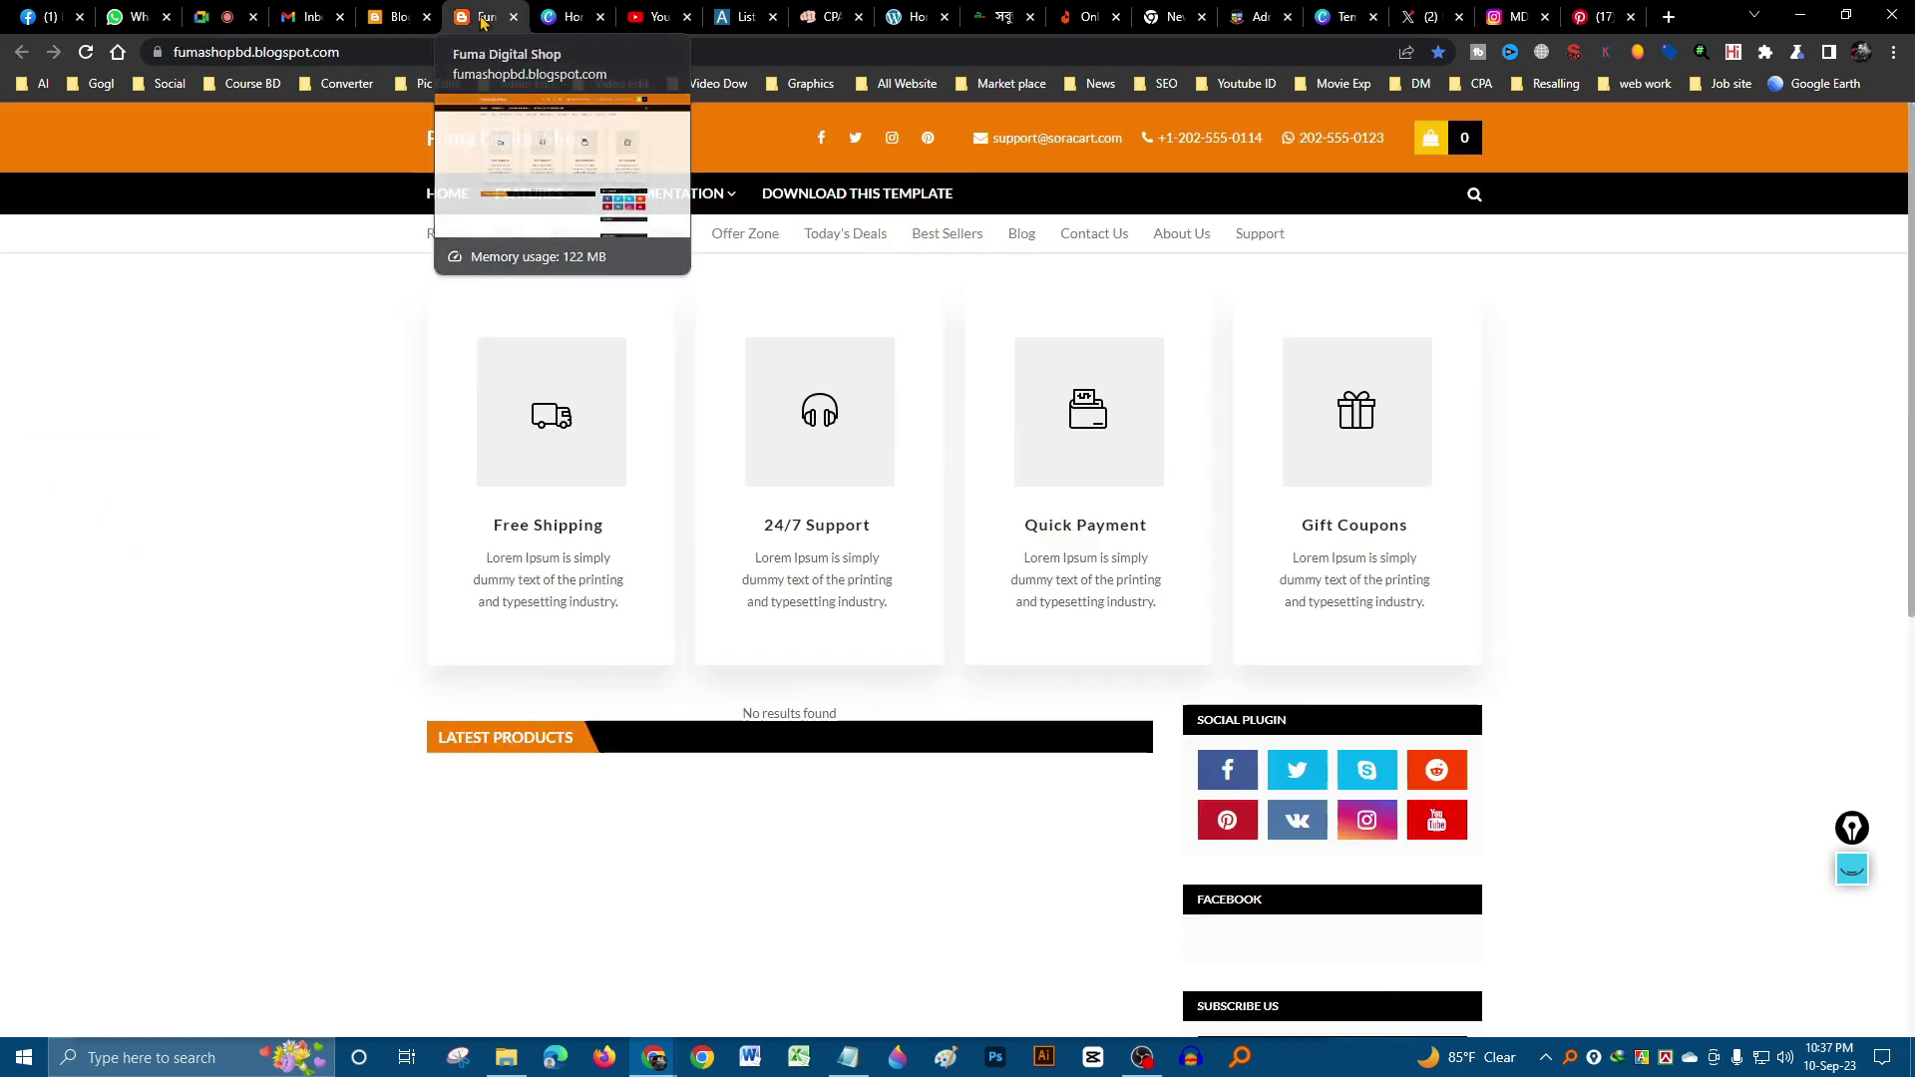
pyautogui.click(85, 53)
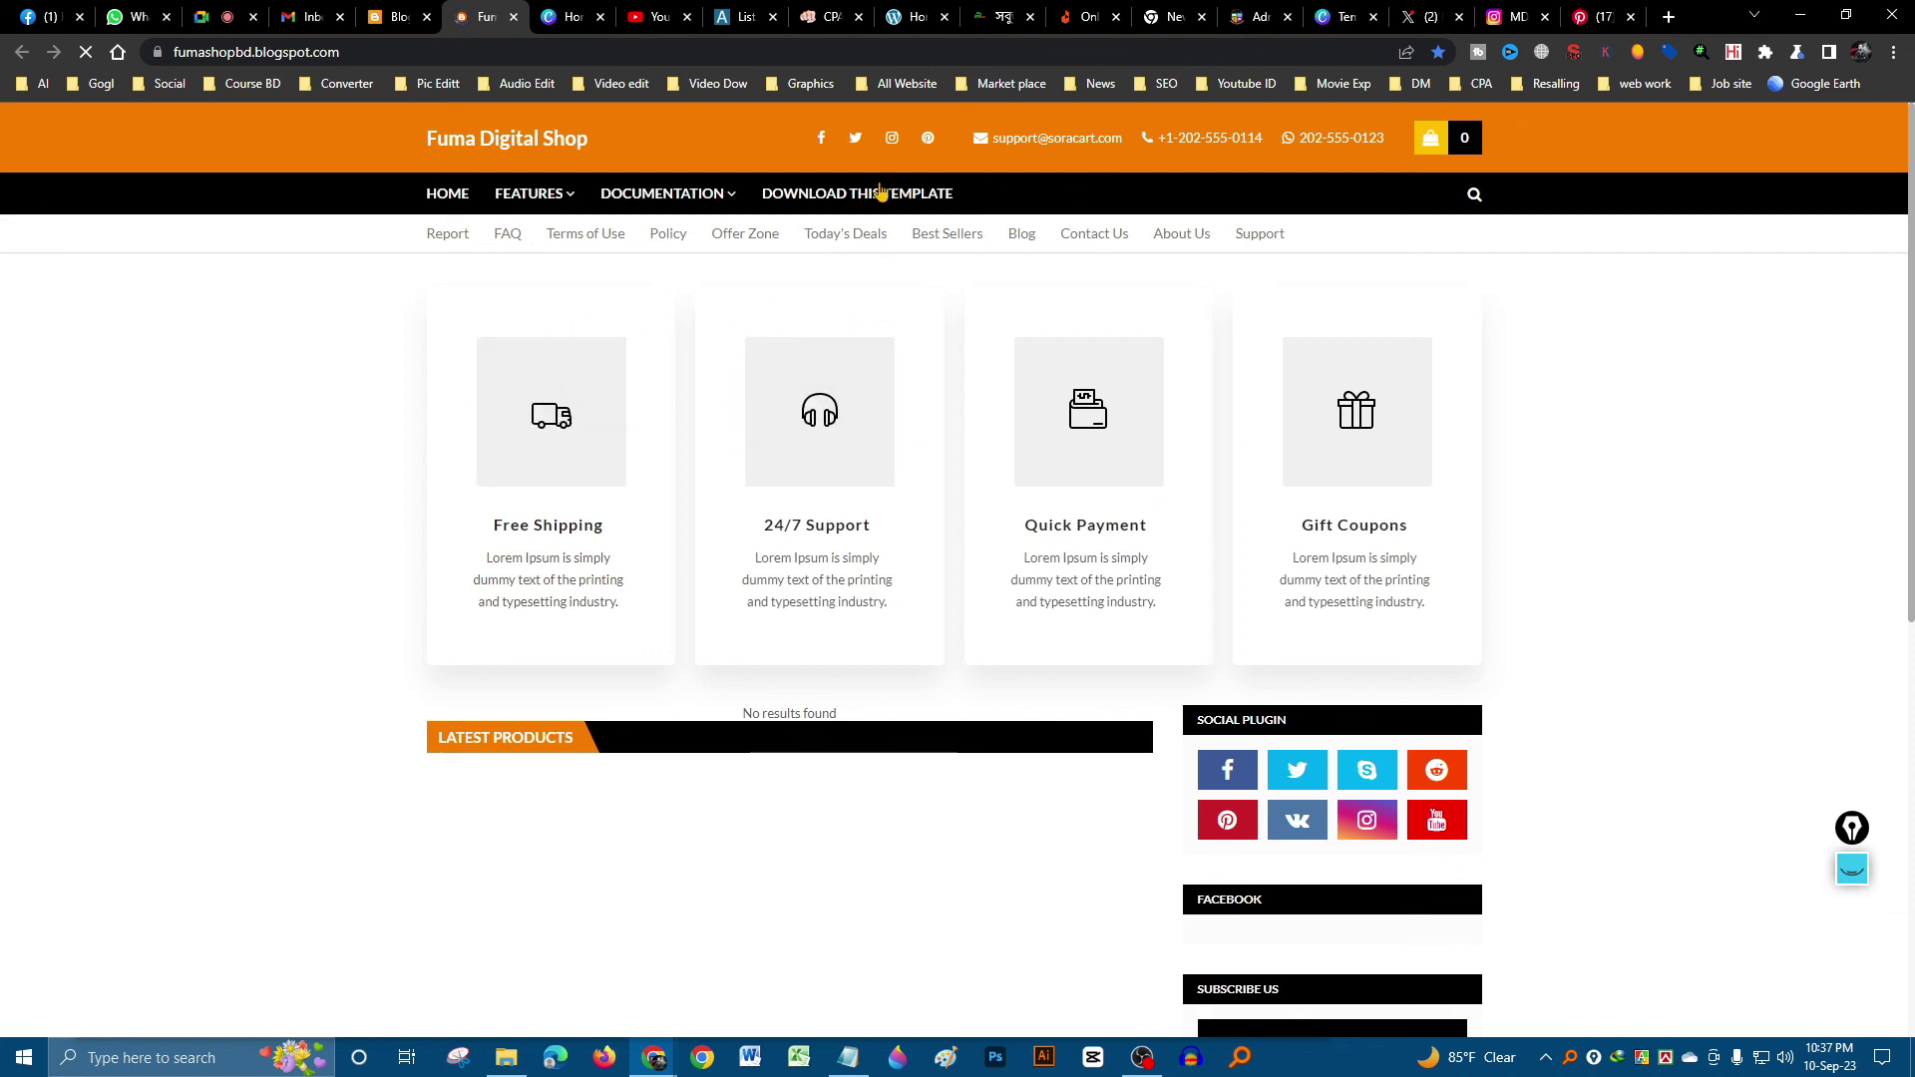
pyautogui.click(823, 142)
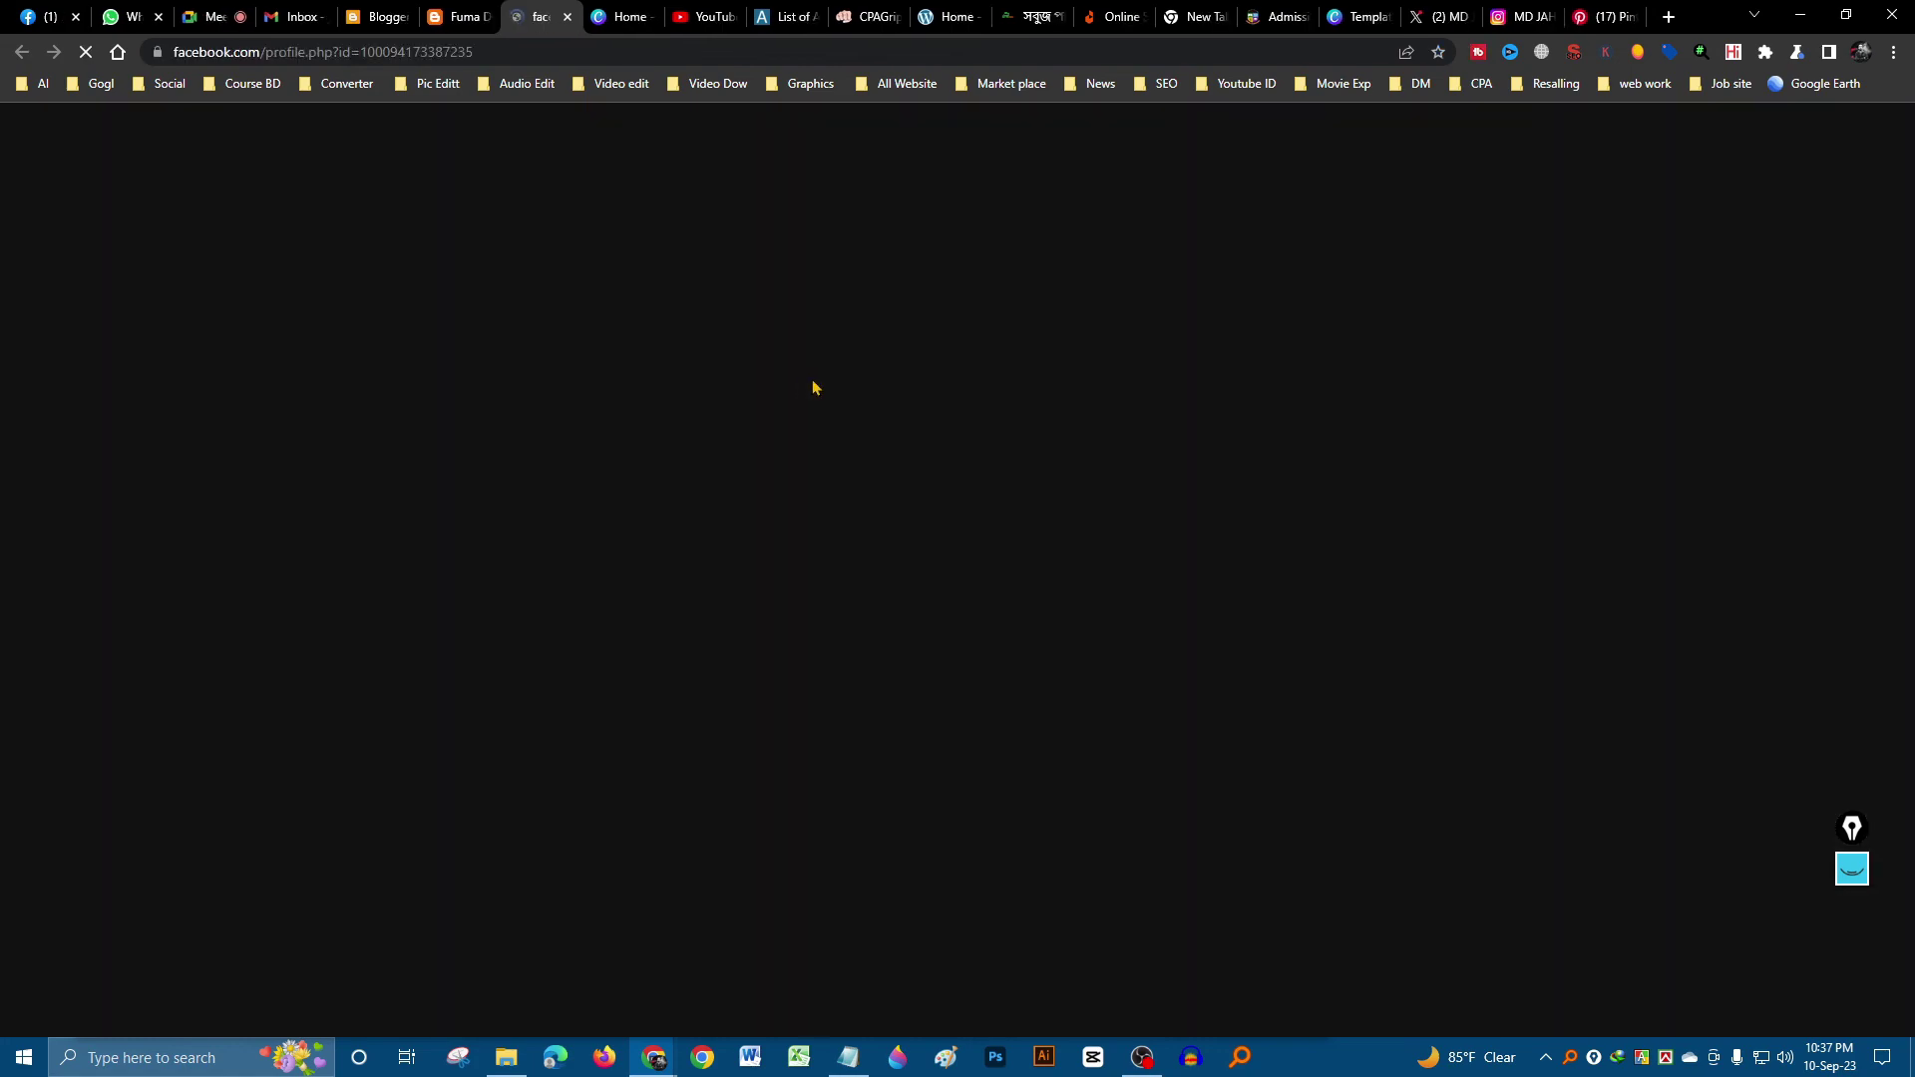
pyautogui.scroll(-3, 1773, 695)
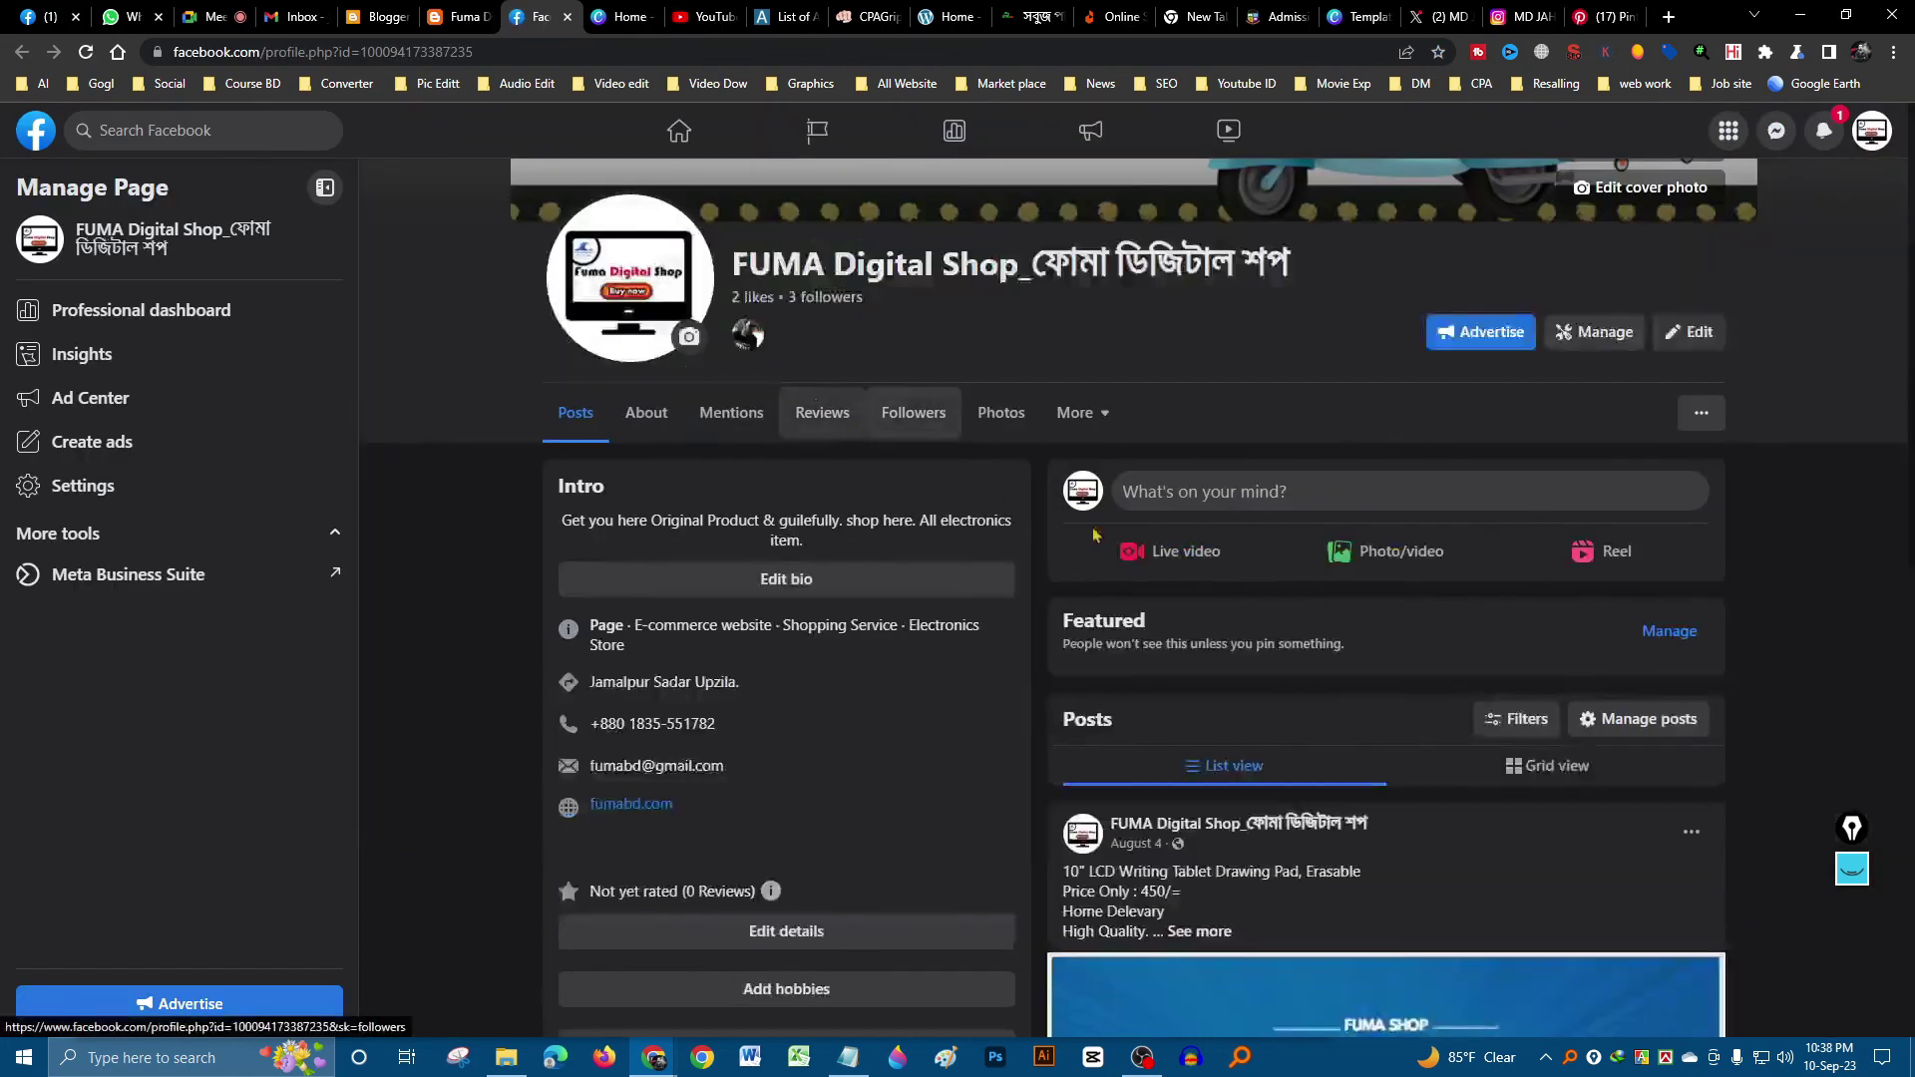
pyautogui.scroll(3, 1772, 696)
pyautogui.scroll(-5, 761, 445)
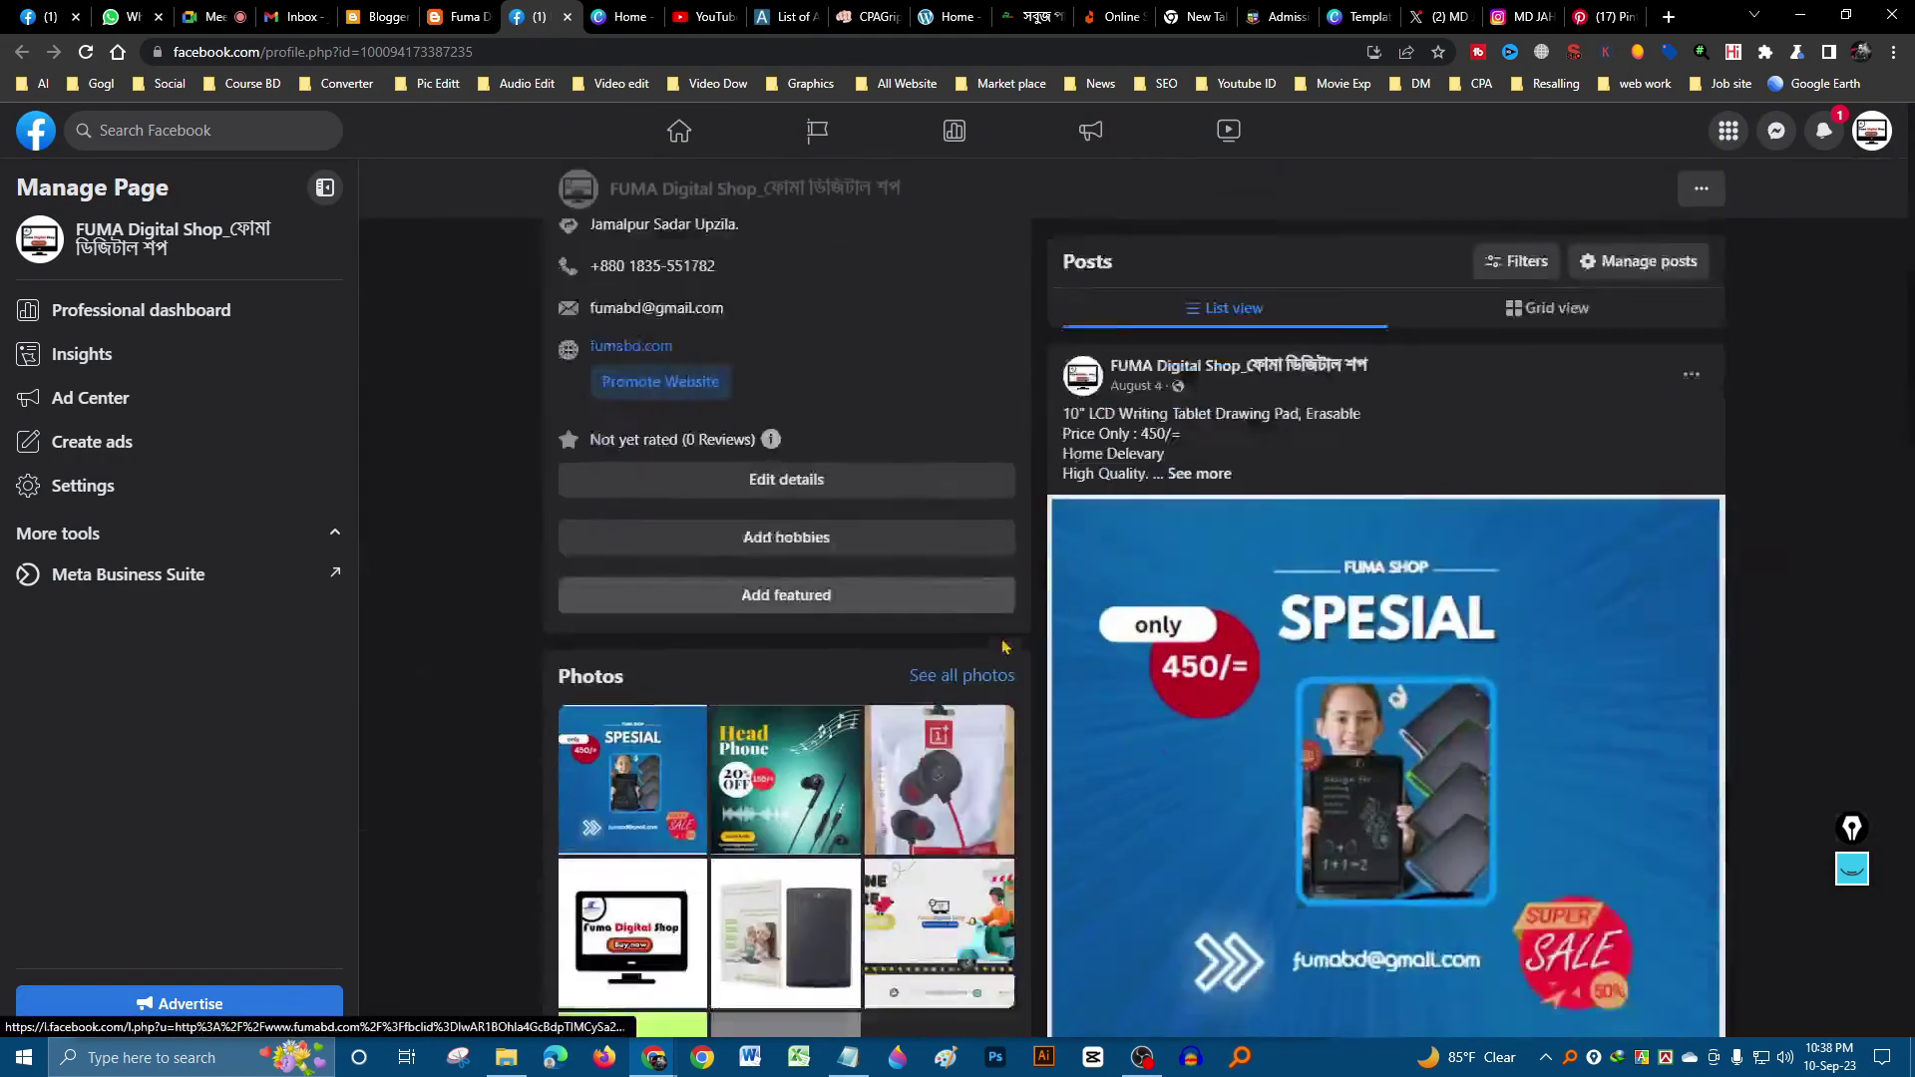
pyautogui.scroll(5, 734, 644)
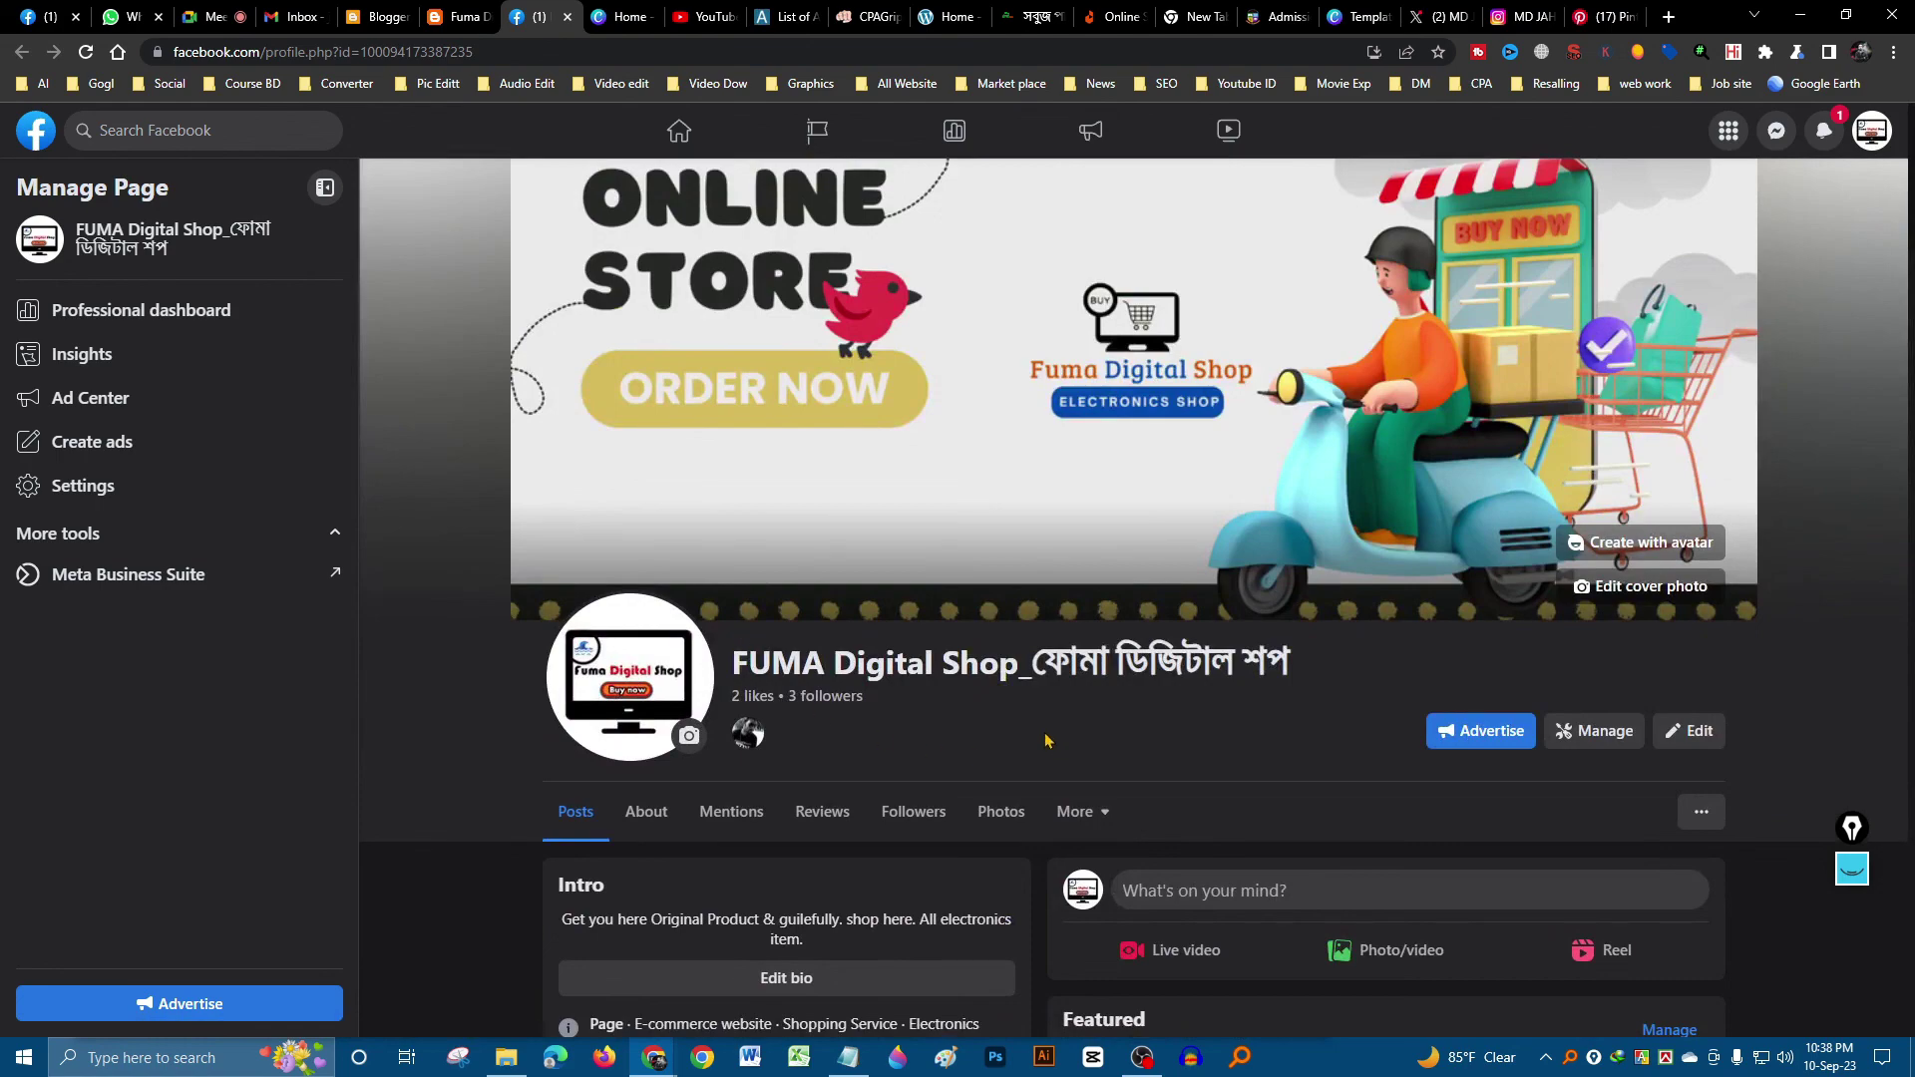
pyautogui.scroll(-10, 1041, 737)
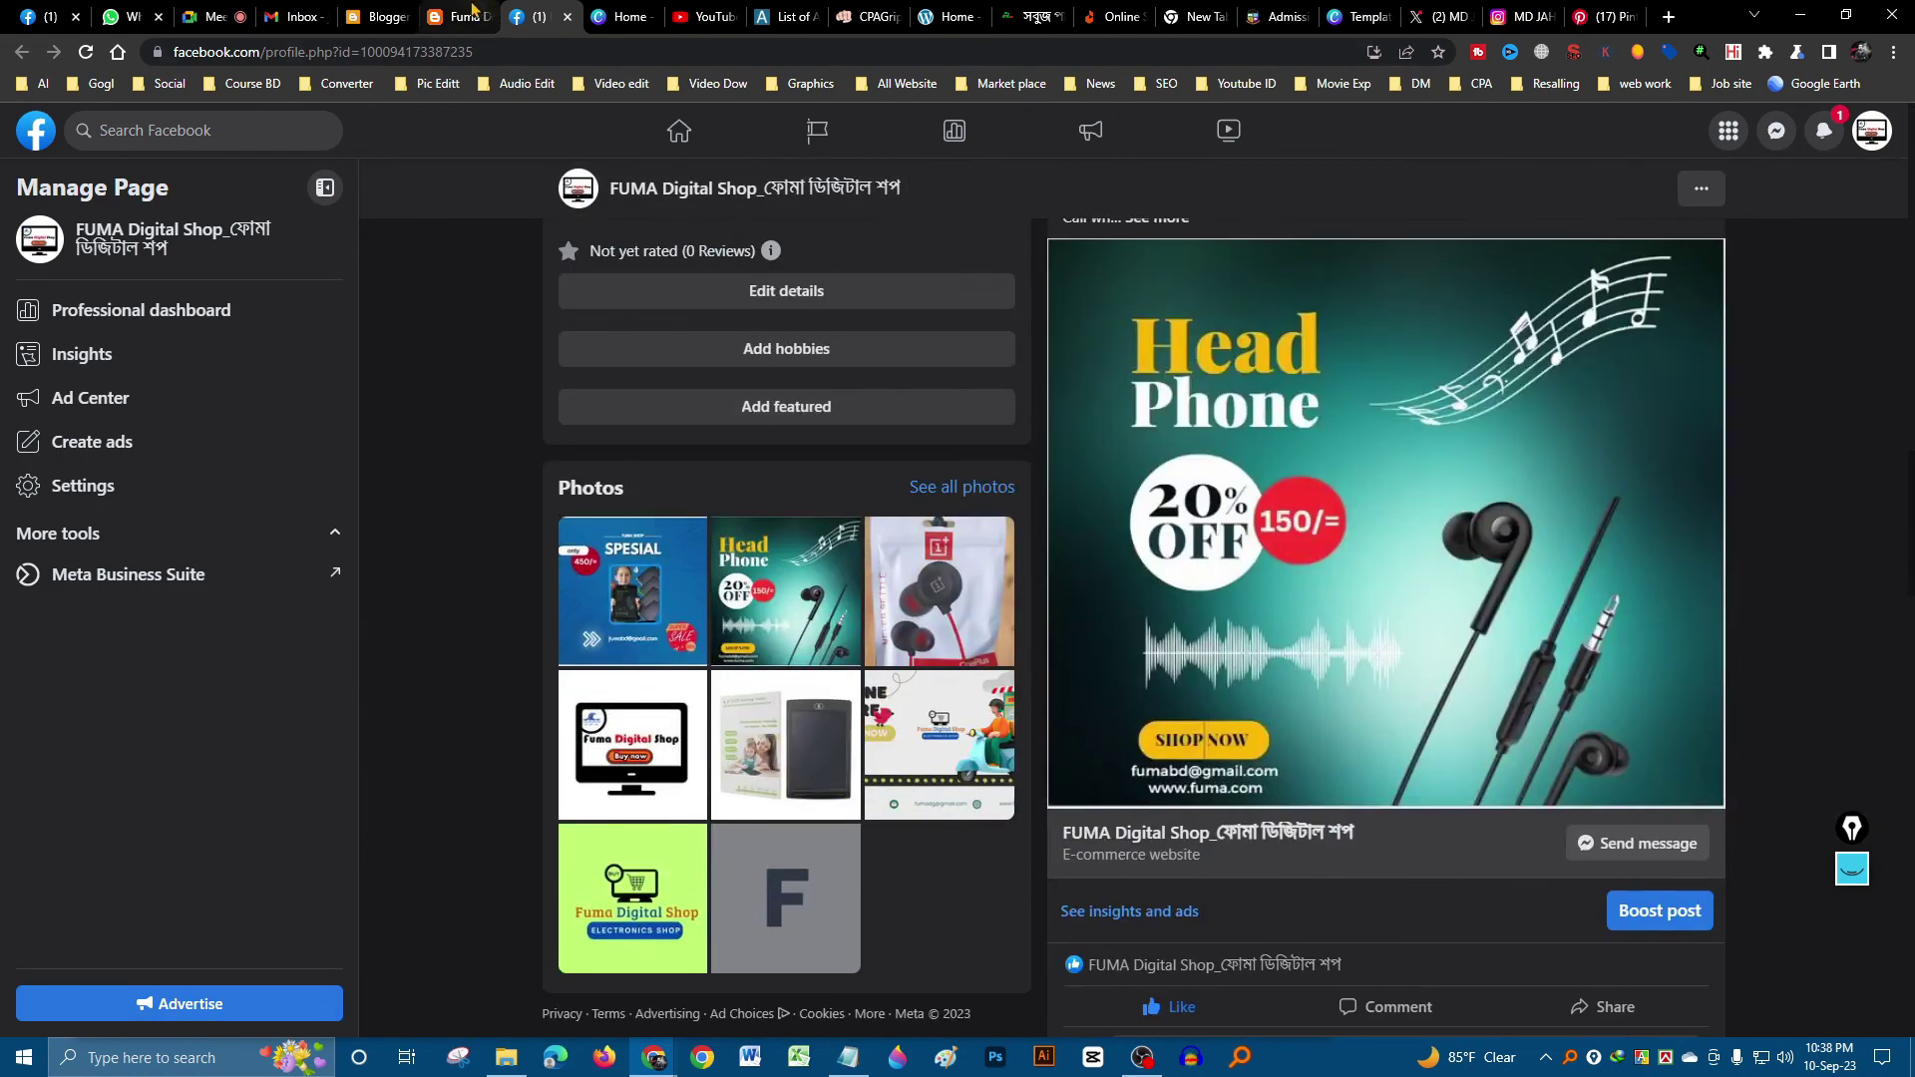
# - Return to the live shop page and open the header's twitter link to check it
pyautogui.click(459, 16)
pyautogui.click(854, 137)
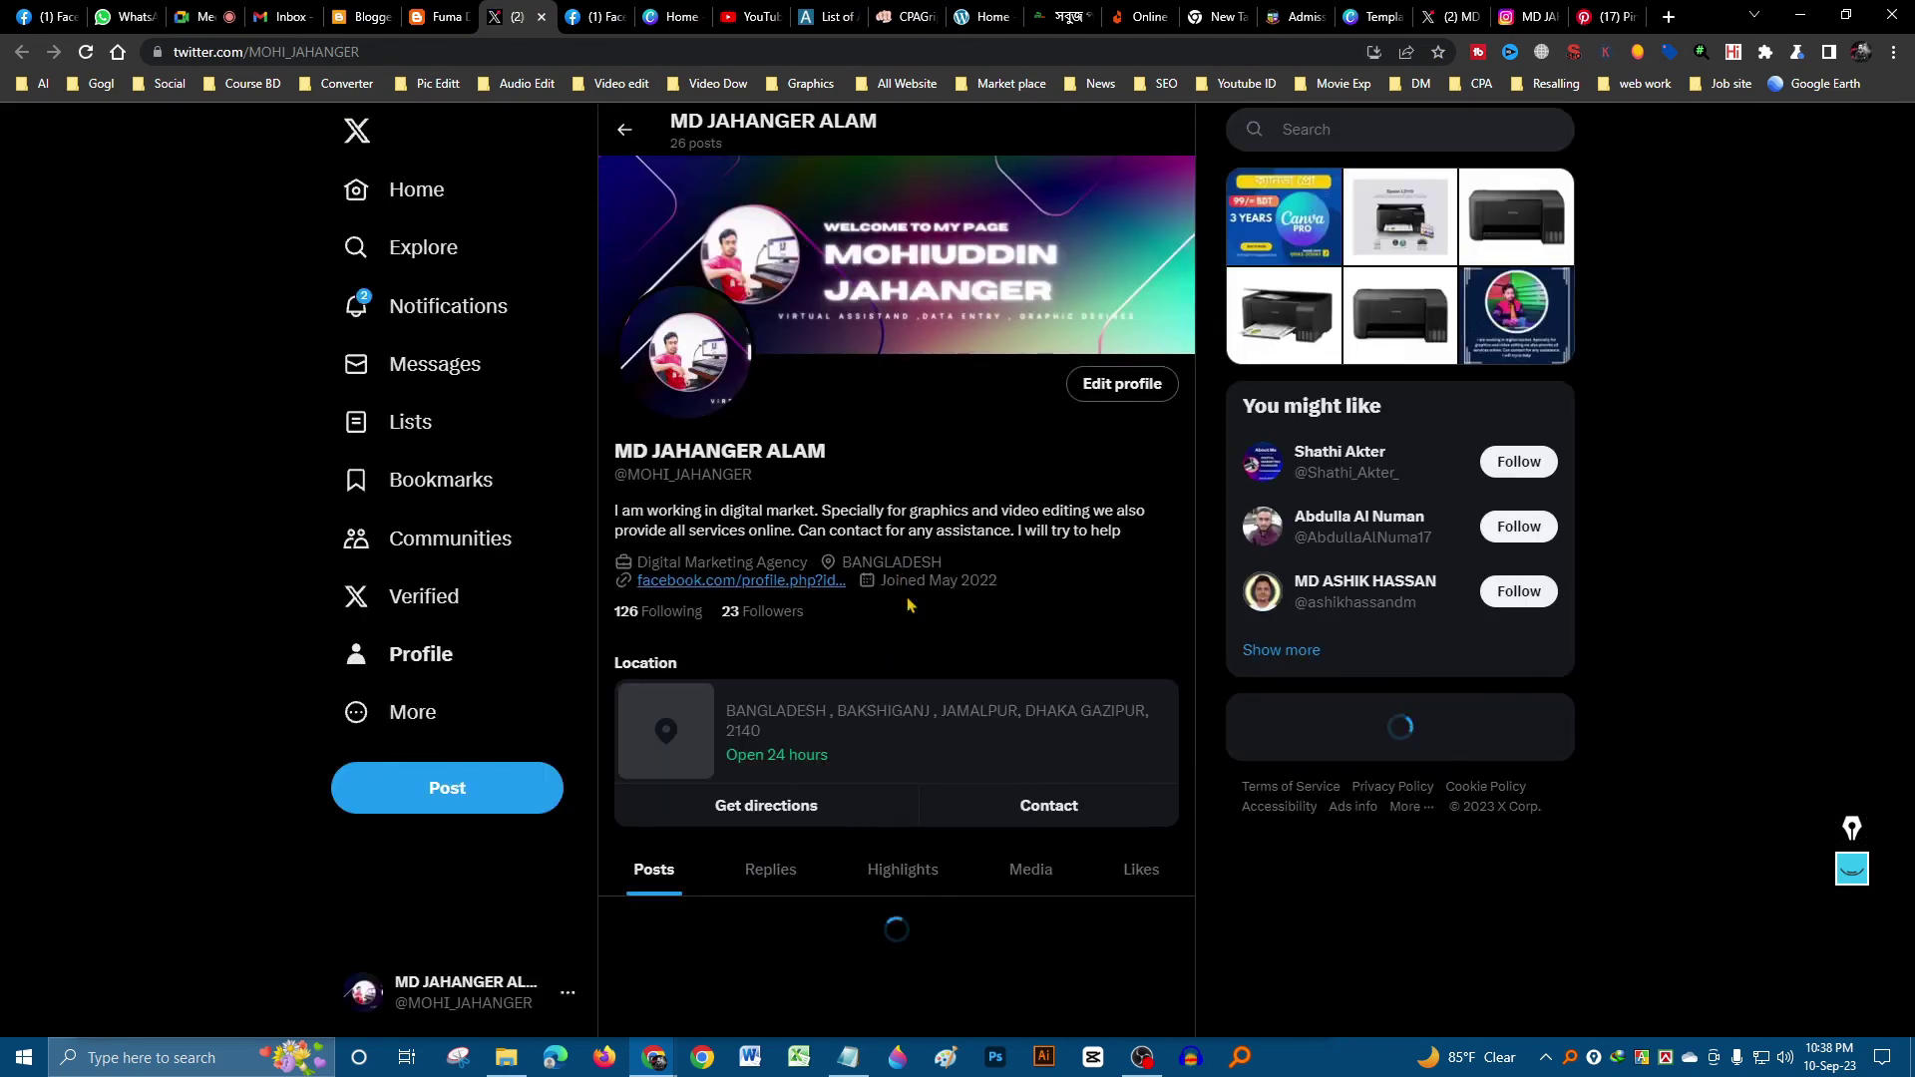
# - Look through the opened Twitter profile and return to the live shop page
pyautogui.scroll(-15, 936, 728)
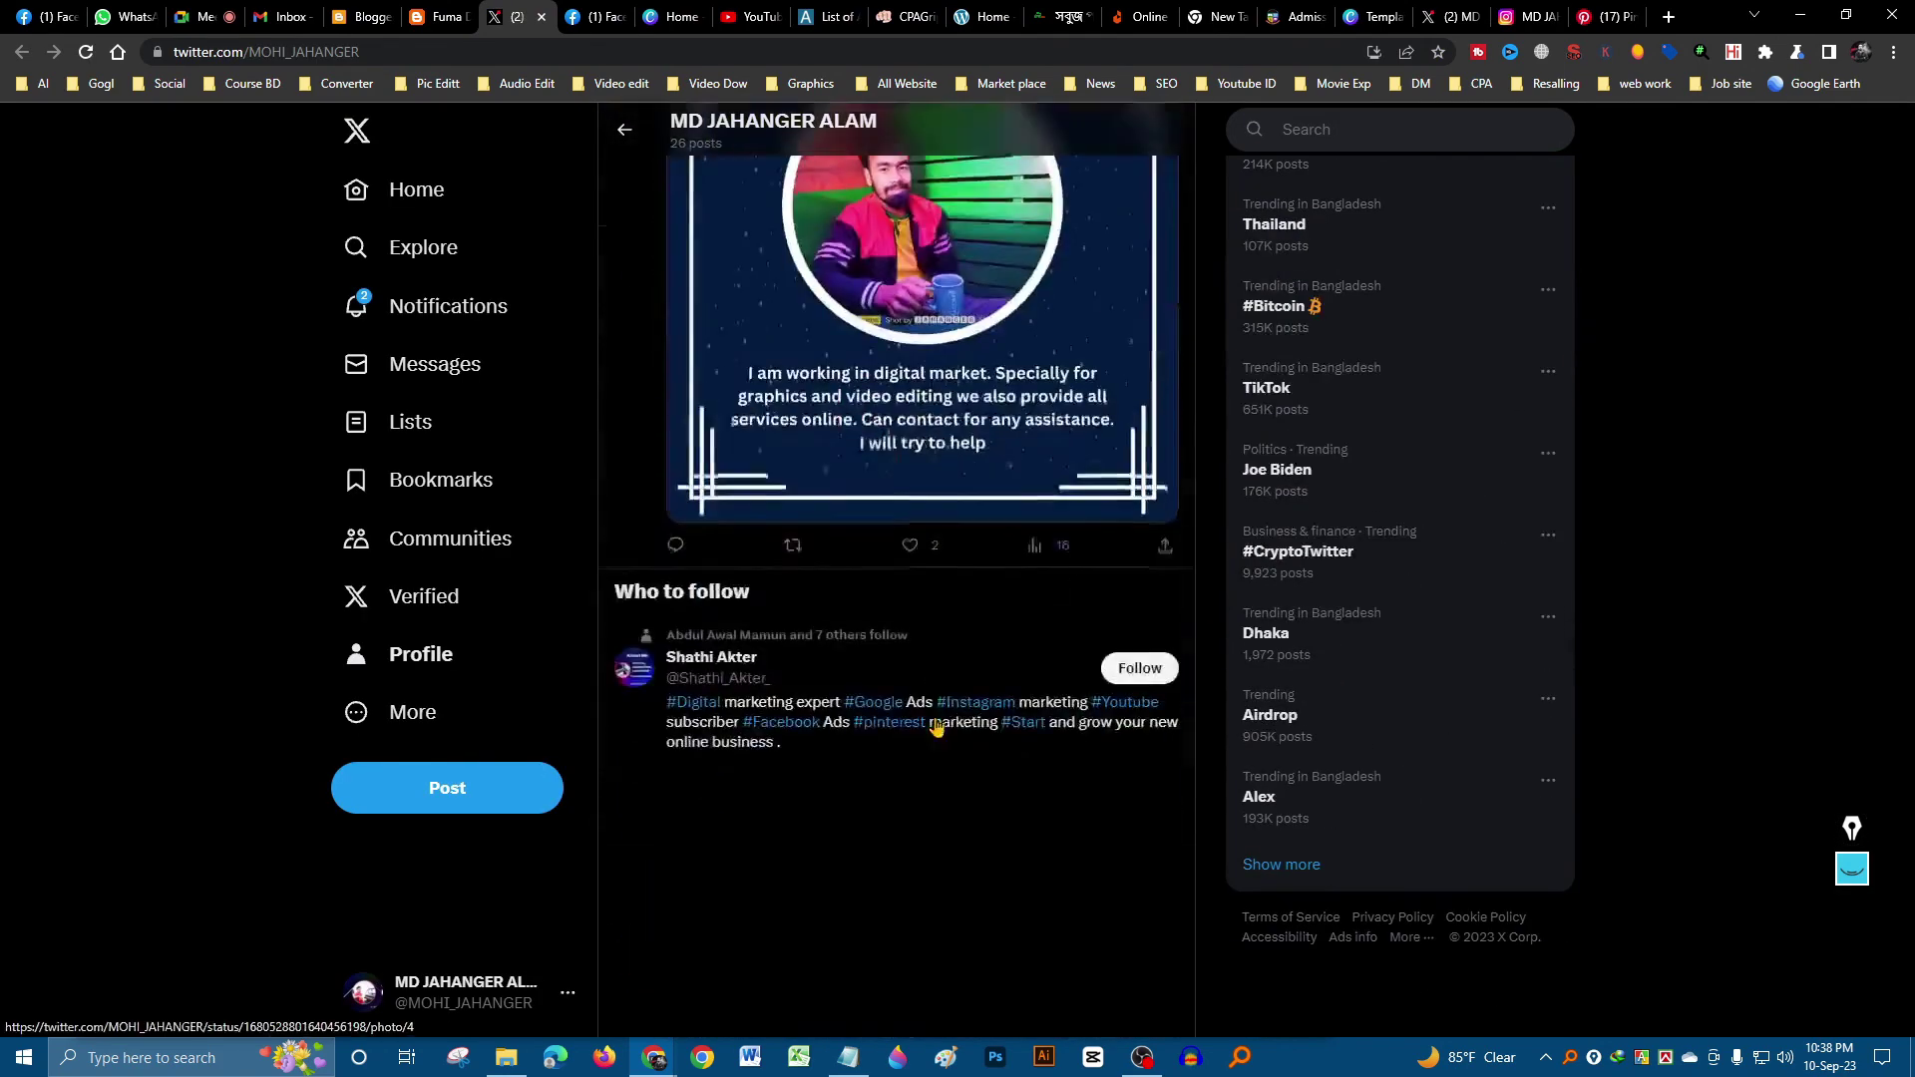
pyautogui.scroll(5, 935, 728)
pyautogui.click(439, 17)
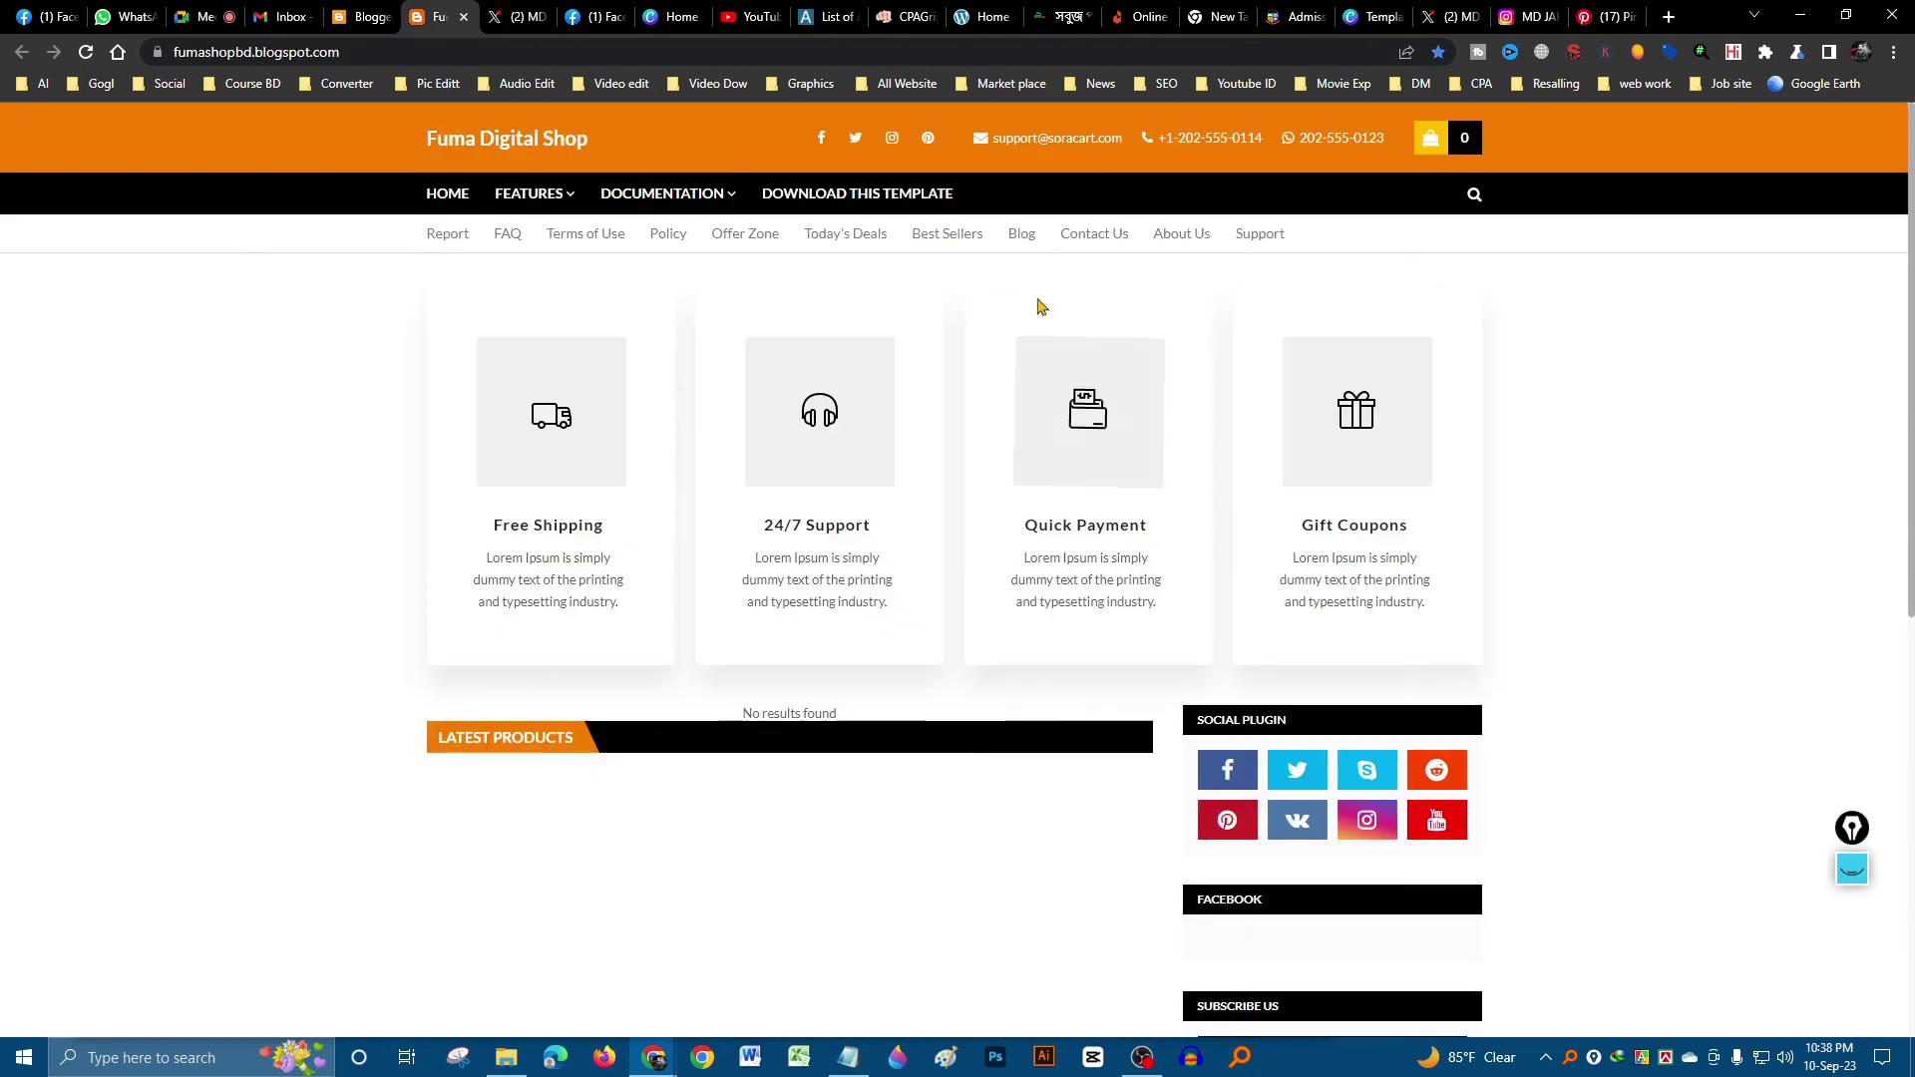
# - Open the live shop header's instagram link and look through the Instagram profile to check it
pyautogui.click(889, 150)
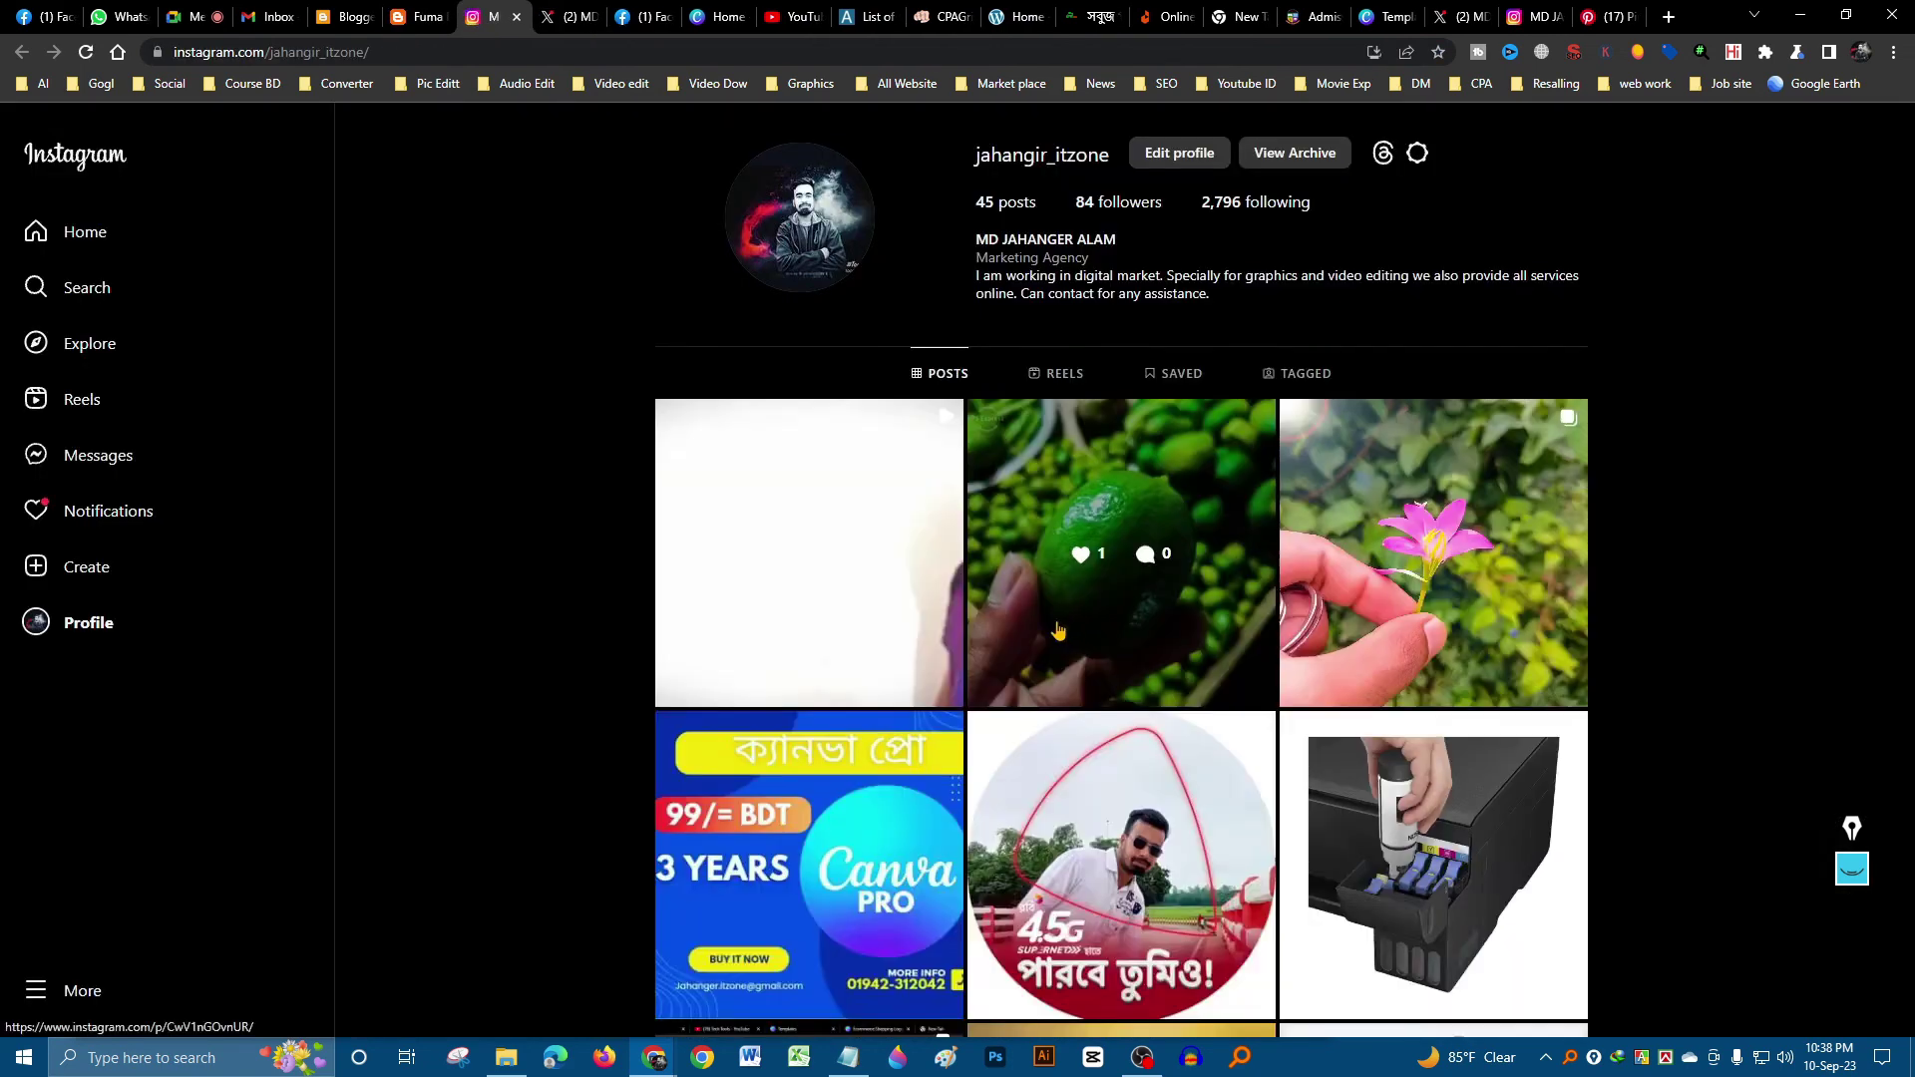
pyautogui.scroll(-8, 982, 737)
pyautogui.scroll(8, 983, 736)
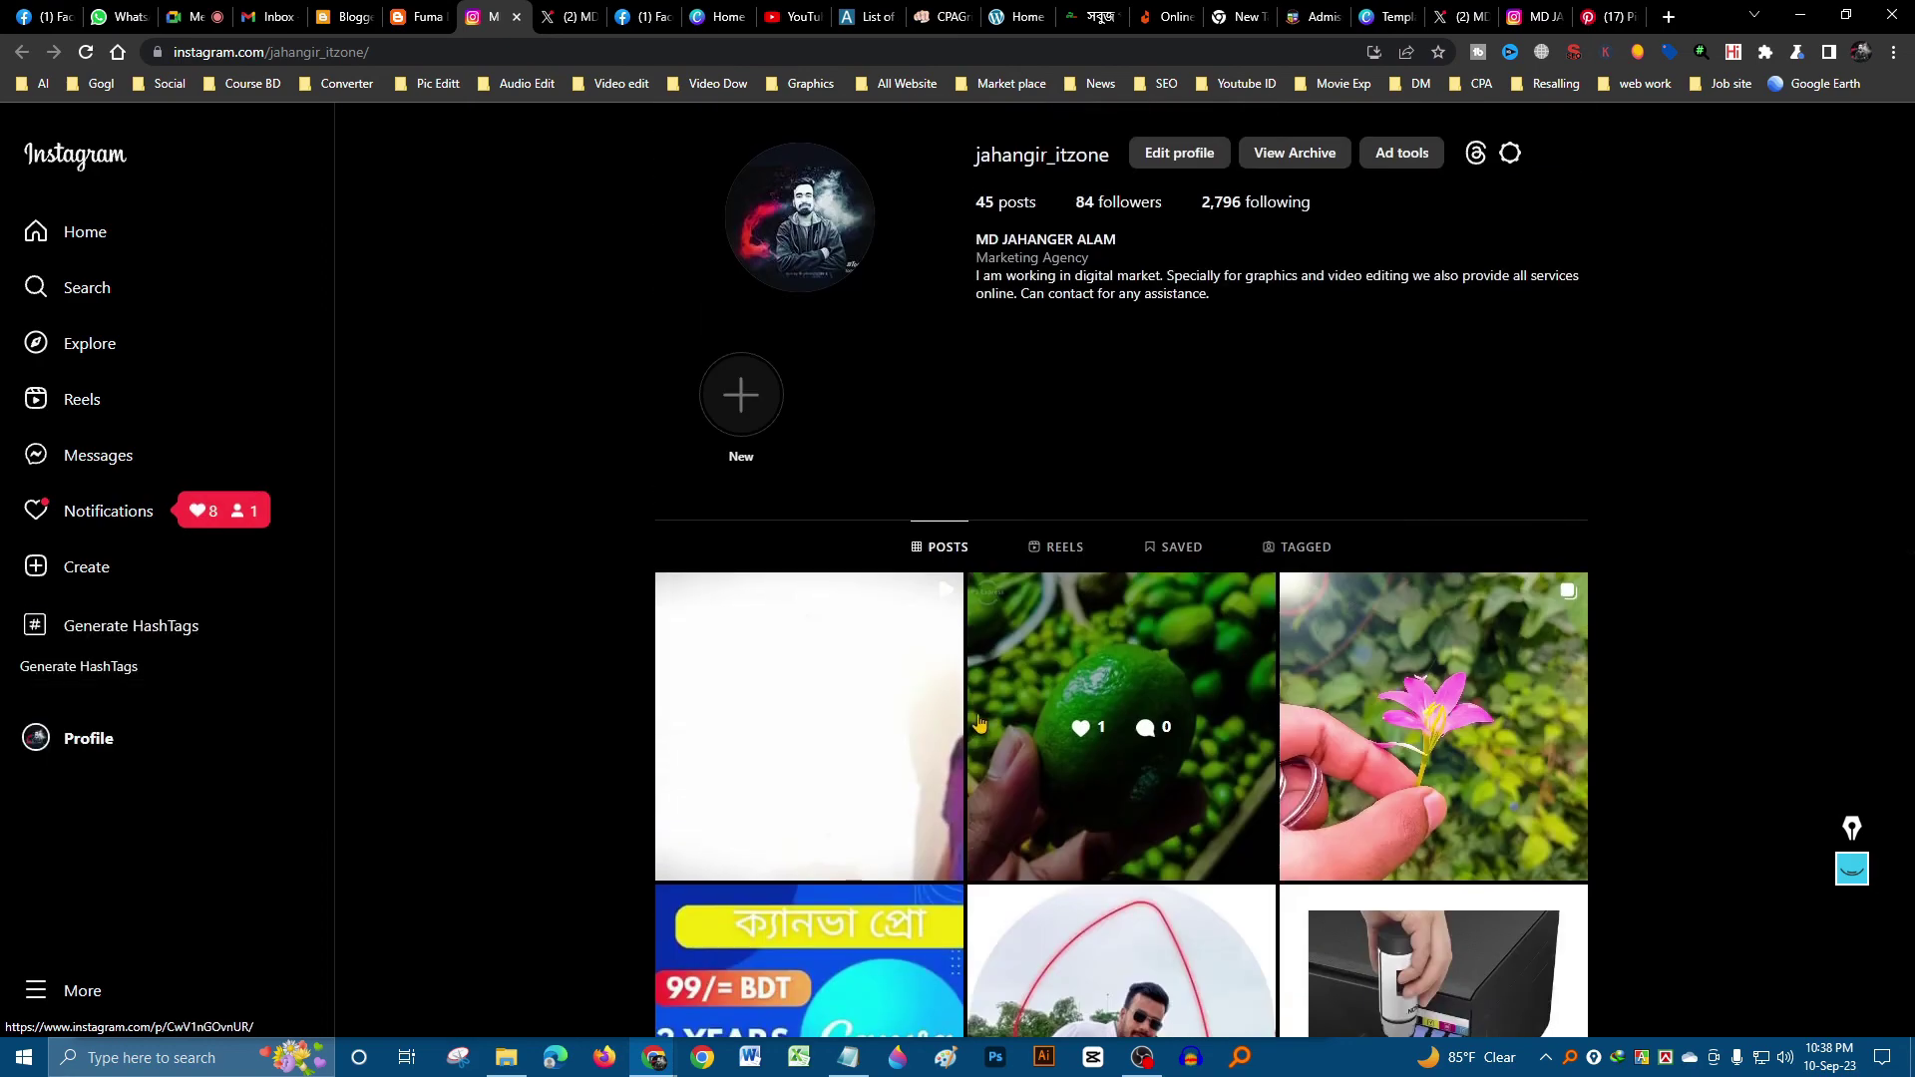
pyautogui.scroll(-10, 937, 505)
pyautogui.scroll(10, 938, 504)
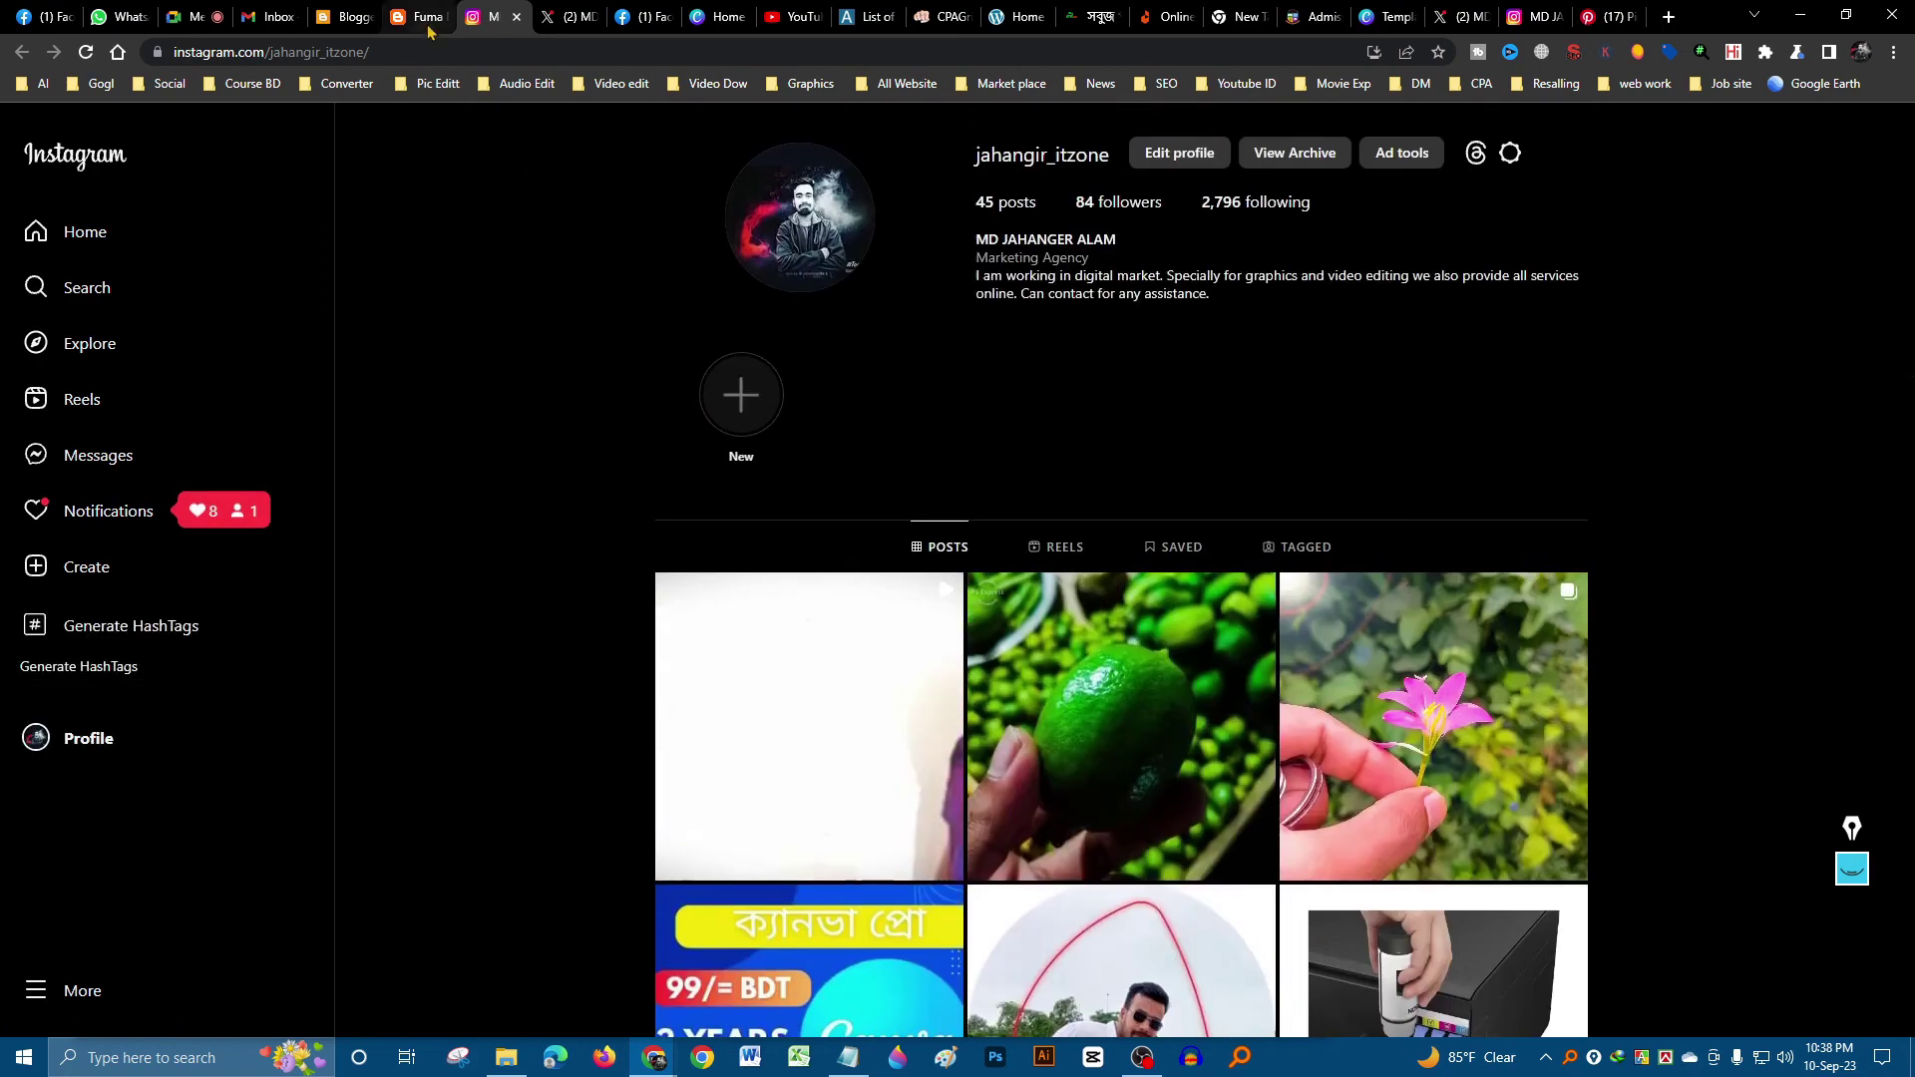
# - Review the Top Menu link list in the Blogger layout, cancel it unchanged, and compare the layout with the live shop's header
pyautogui.click(419, 17)
pyautogui.click(367, 16)
pyautogui.click(414, 20)
pyautogui.click(349, 17)
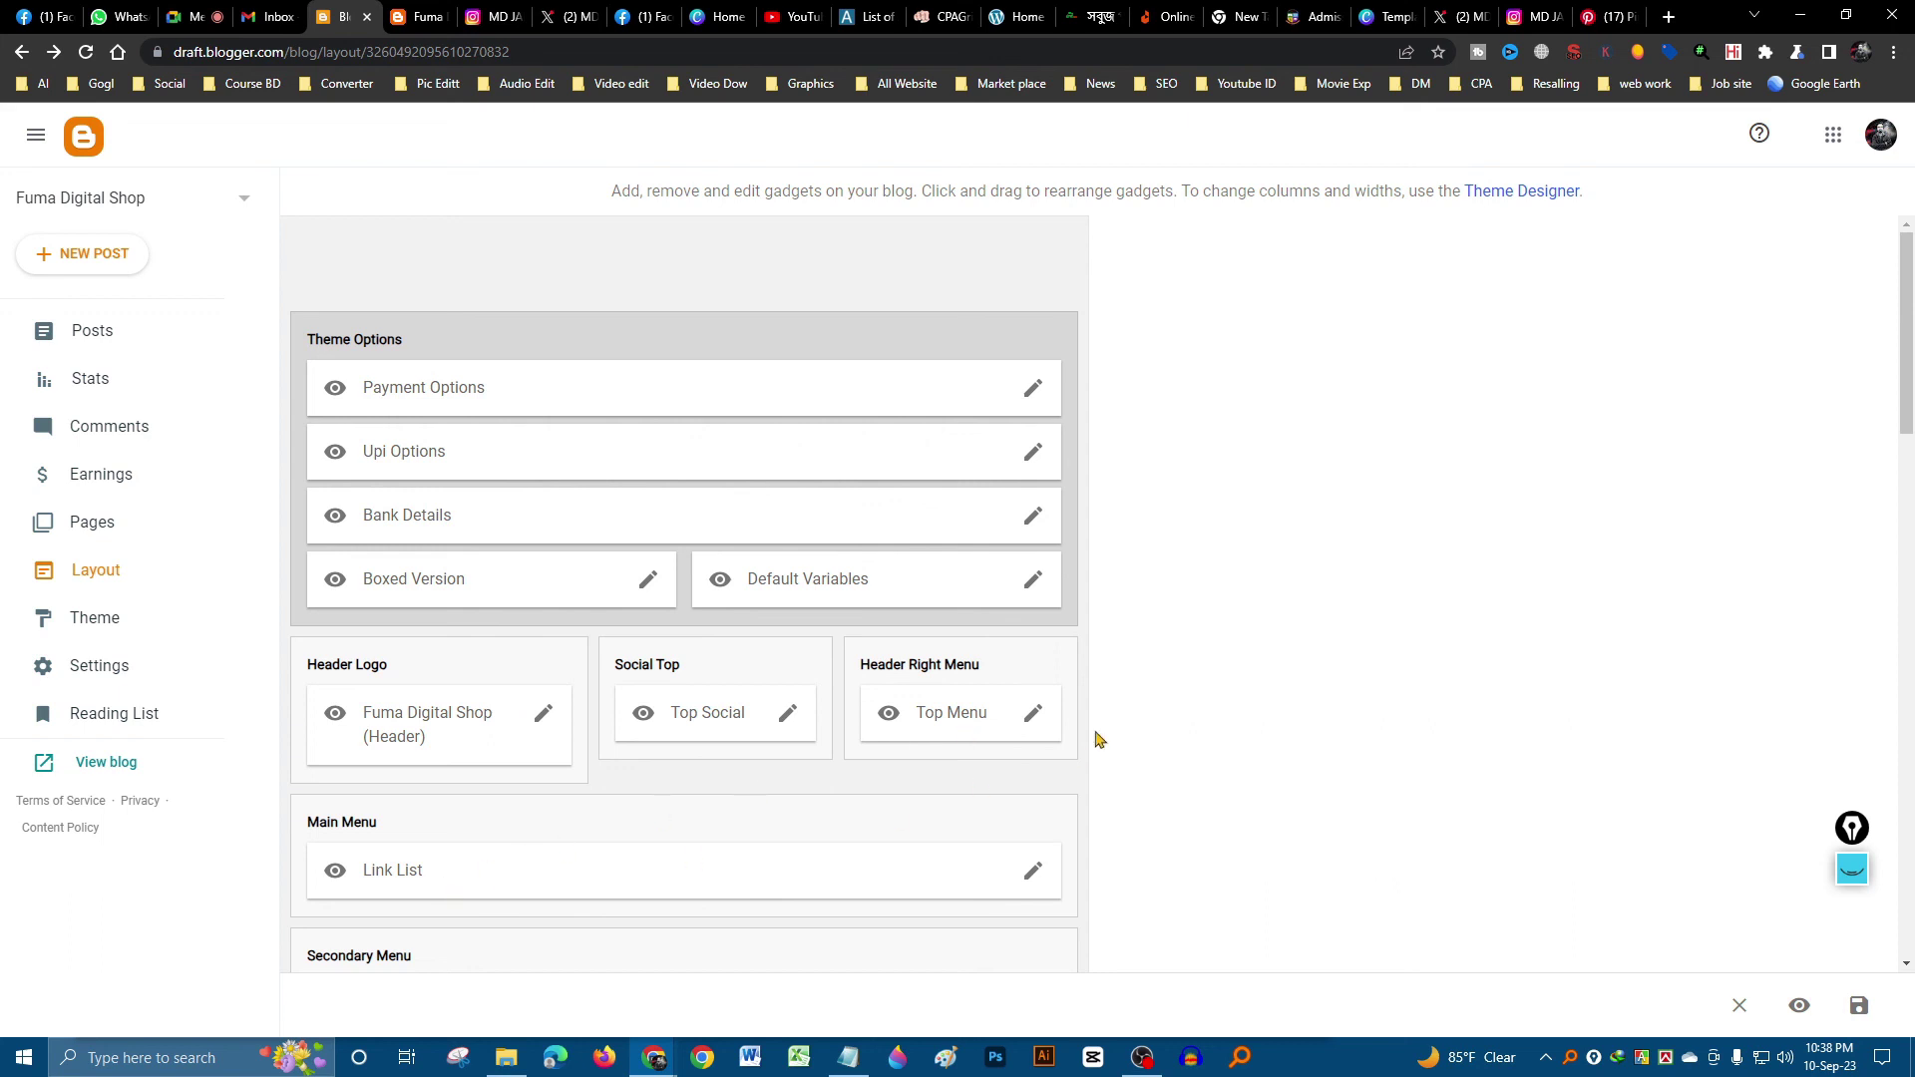
pyautogui.click(1035, 715)
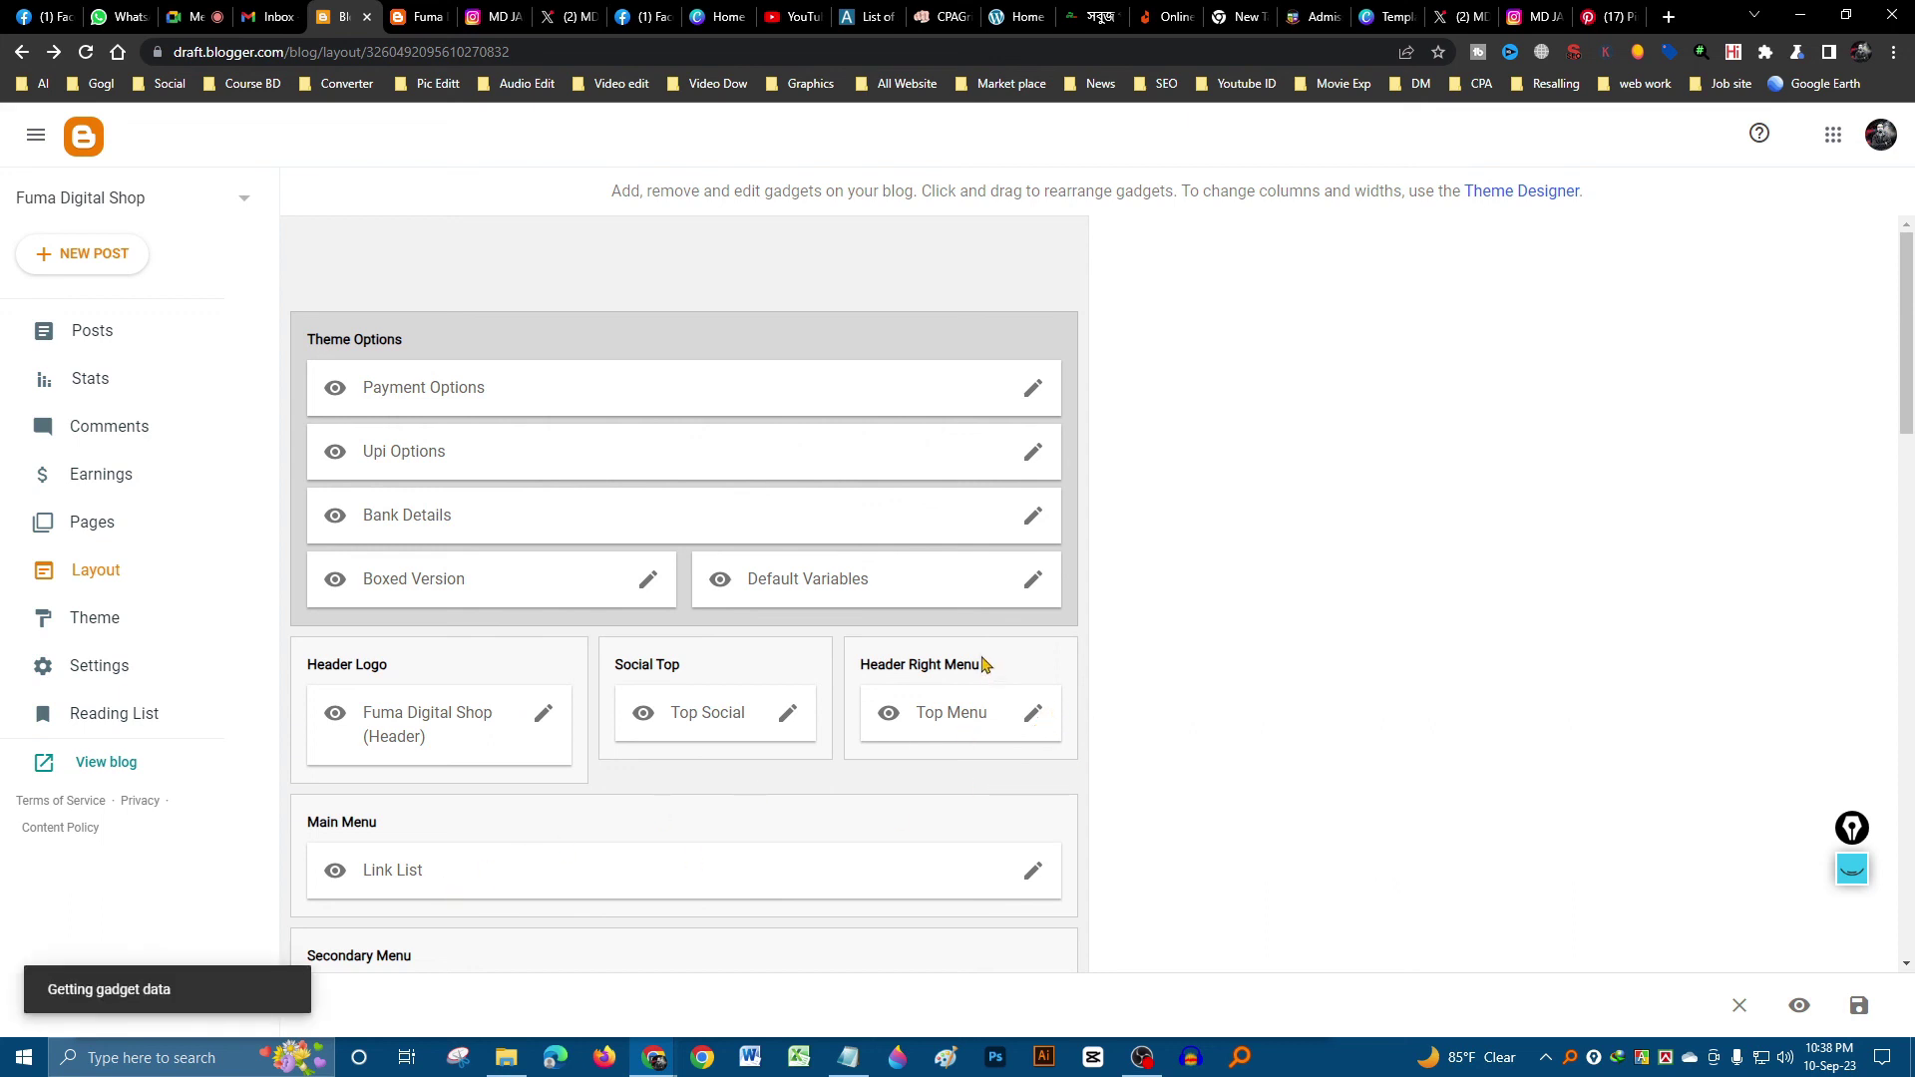
pyautogui.scroll(-2, 954, 579)
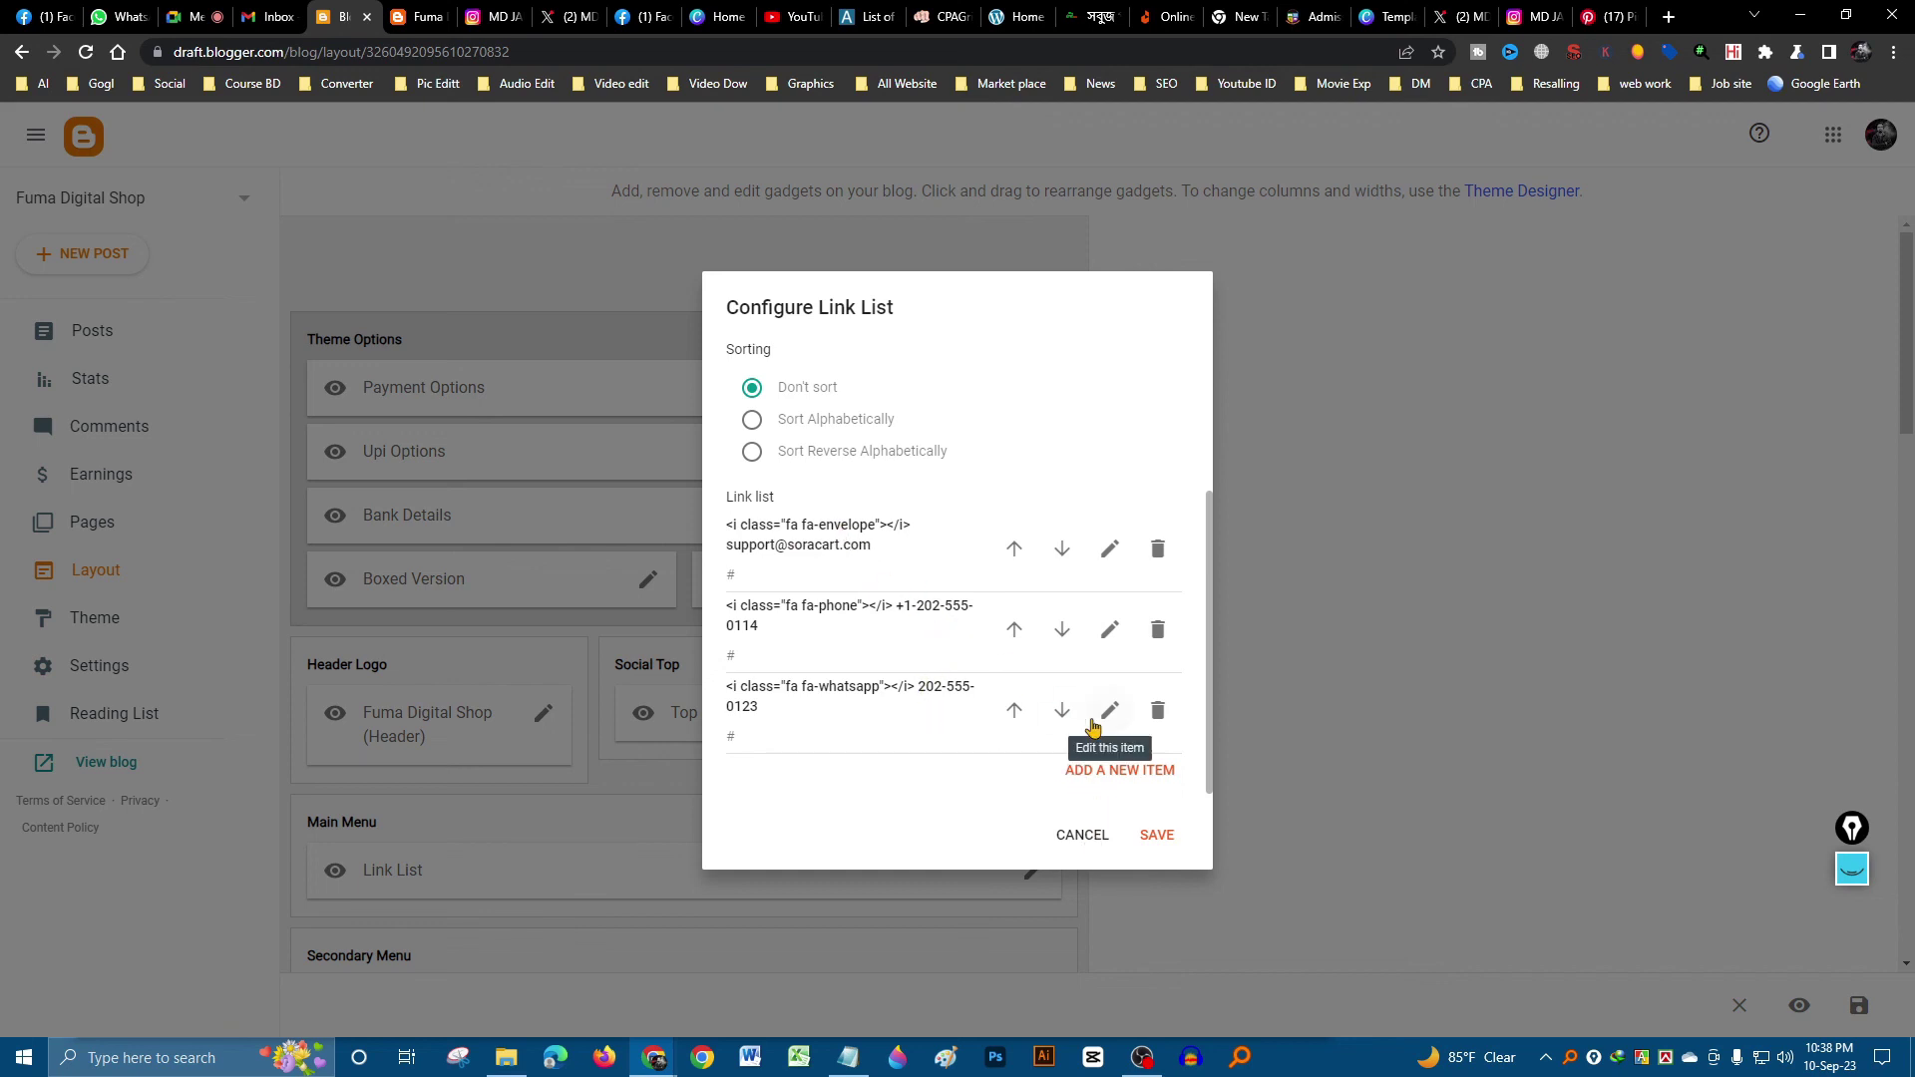
pyautogui.click(1082, 834)
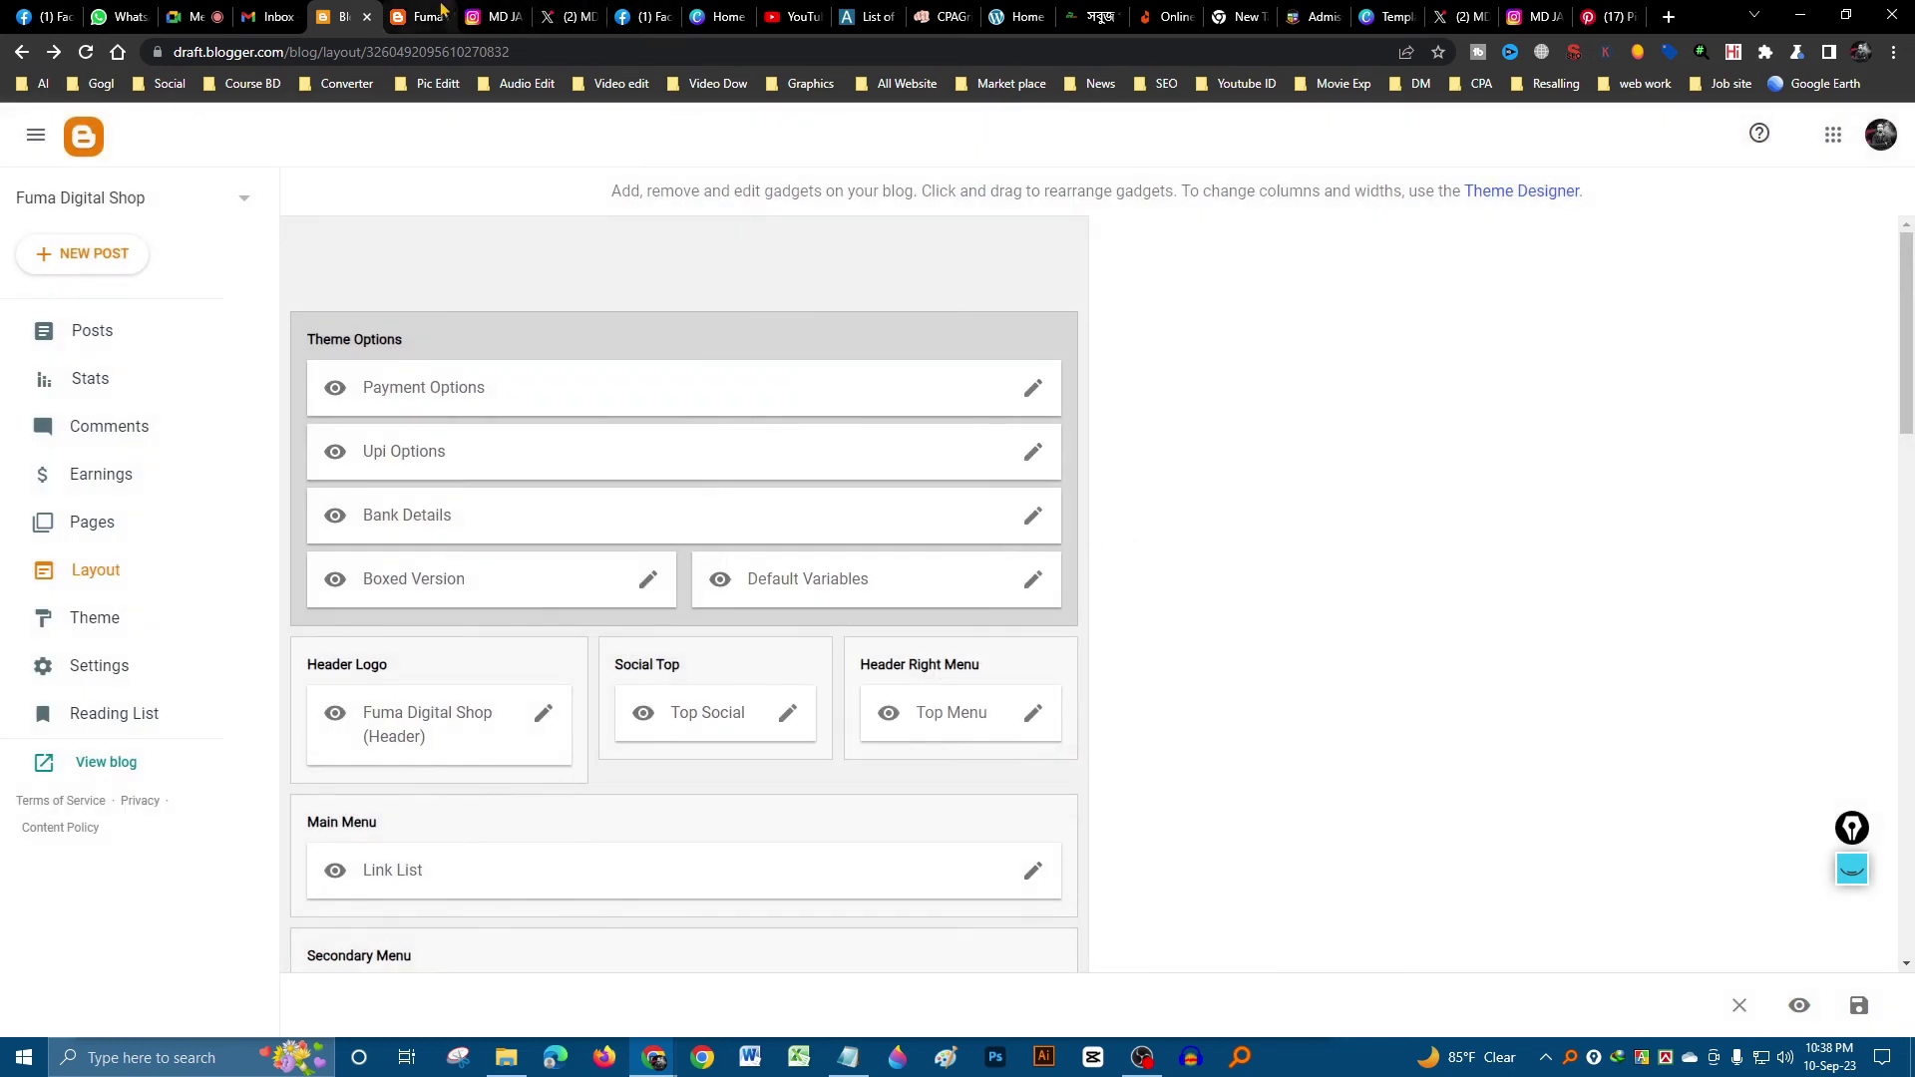
pyautogui.click(419, 16)
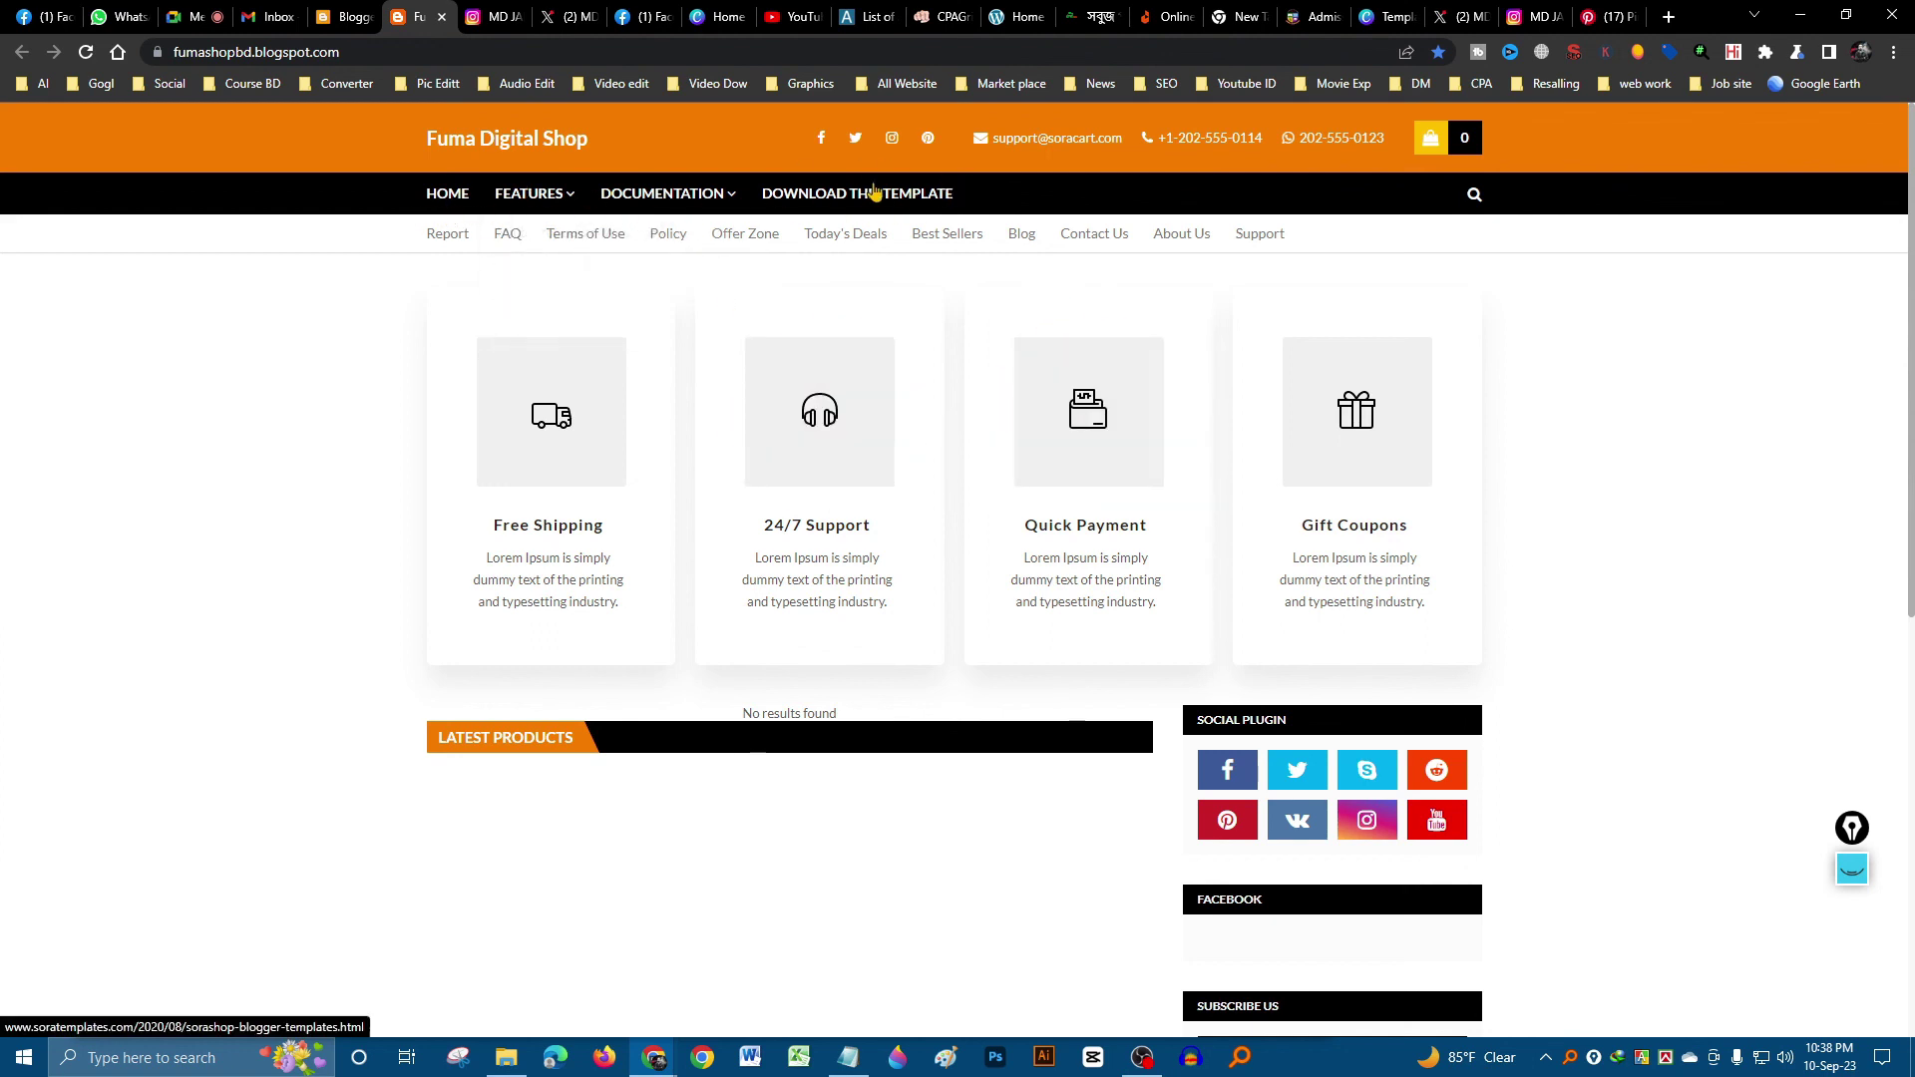
pyautogui.click(351, 16)
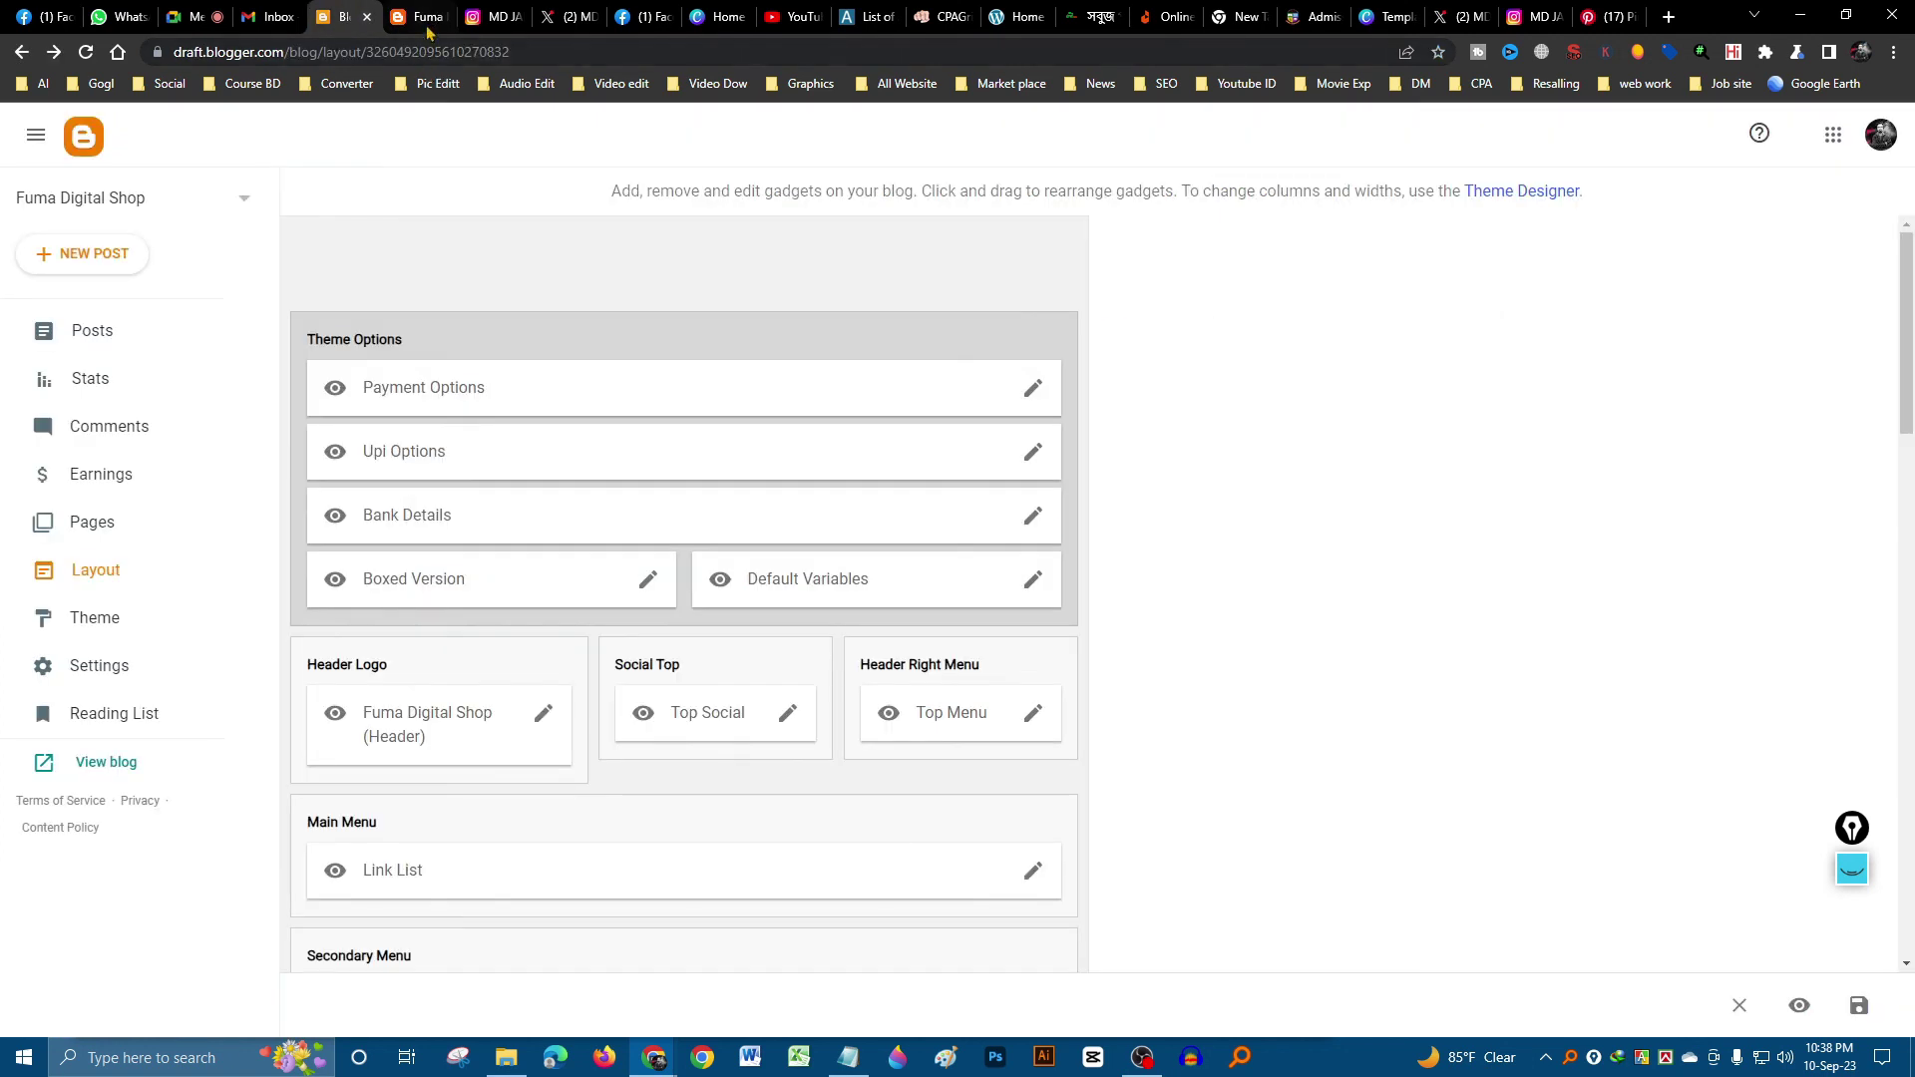